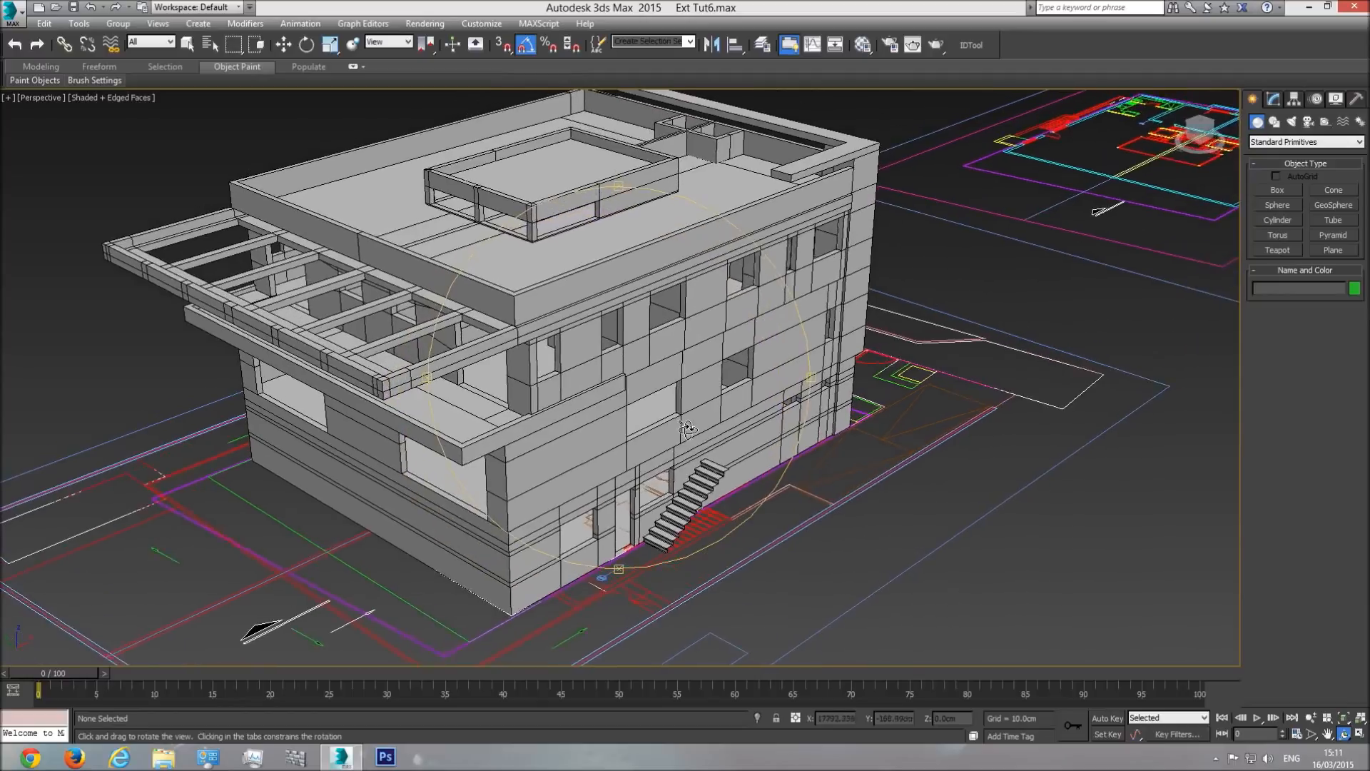
- Inspect the building model from several sides, including the front balcony, the pergola and the rear entrance stairs
left_click_drag(687, 381, 474, 430)
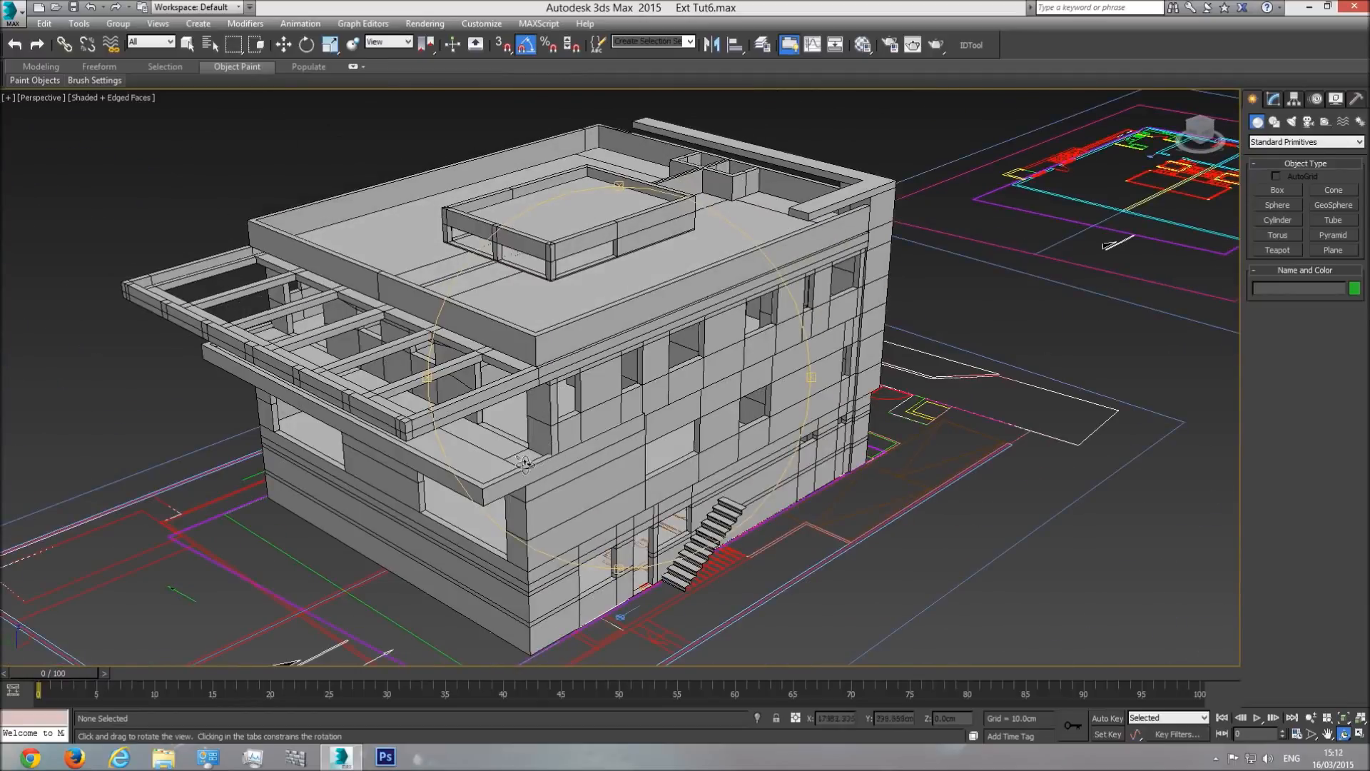
left_click_drag(406, 359, 691, 261)
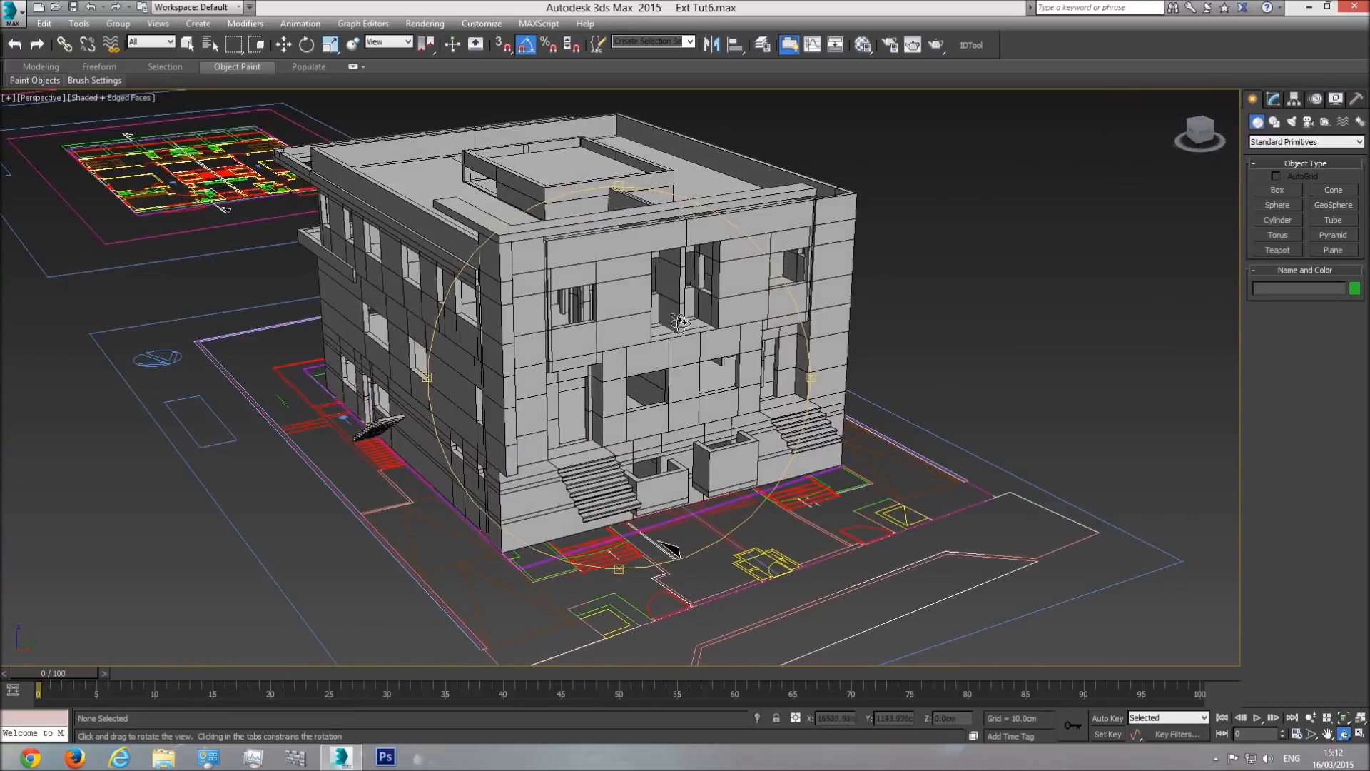
left_click_drag(680, 321, 683, 412)
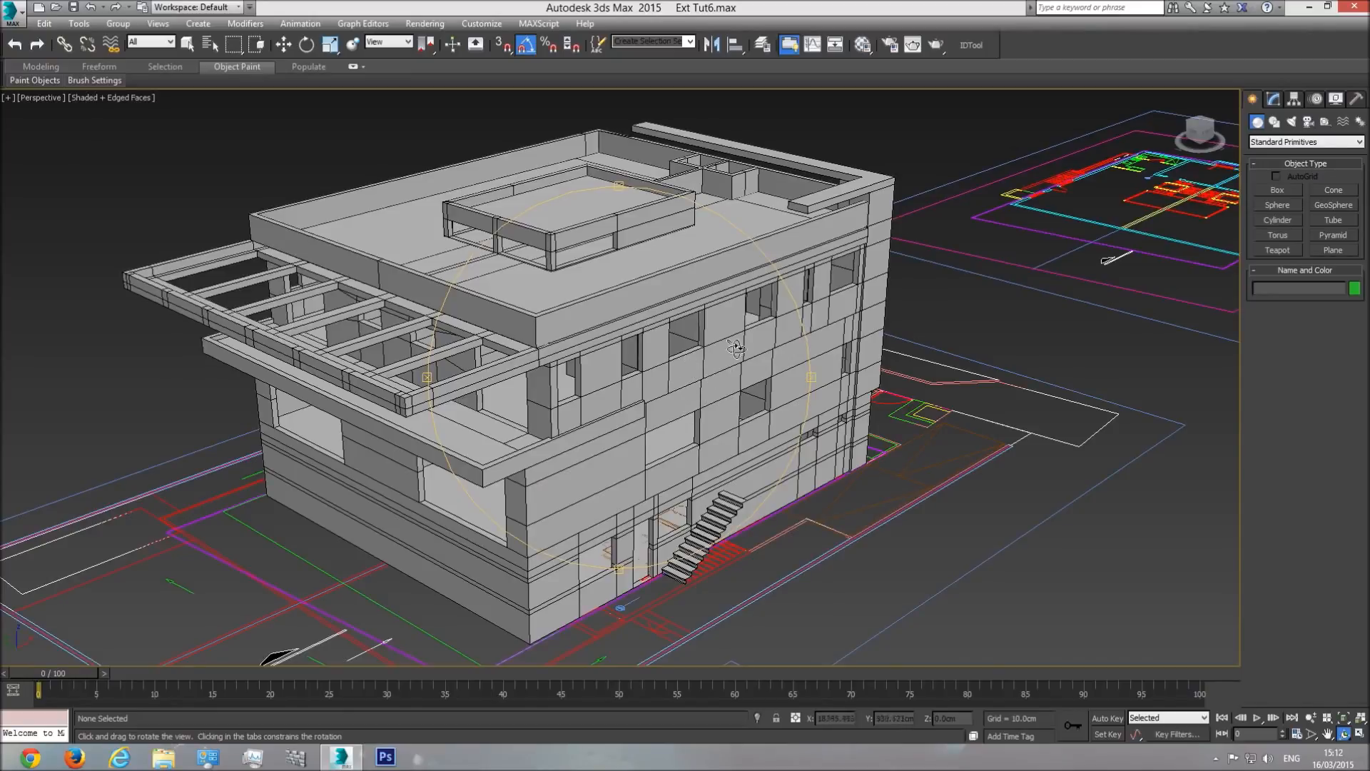
middle_click_drag(718, 355, 715, 355)
left_click_drag(687, 391, 685, 420)
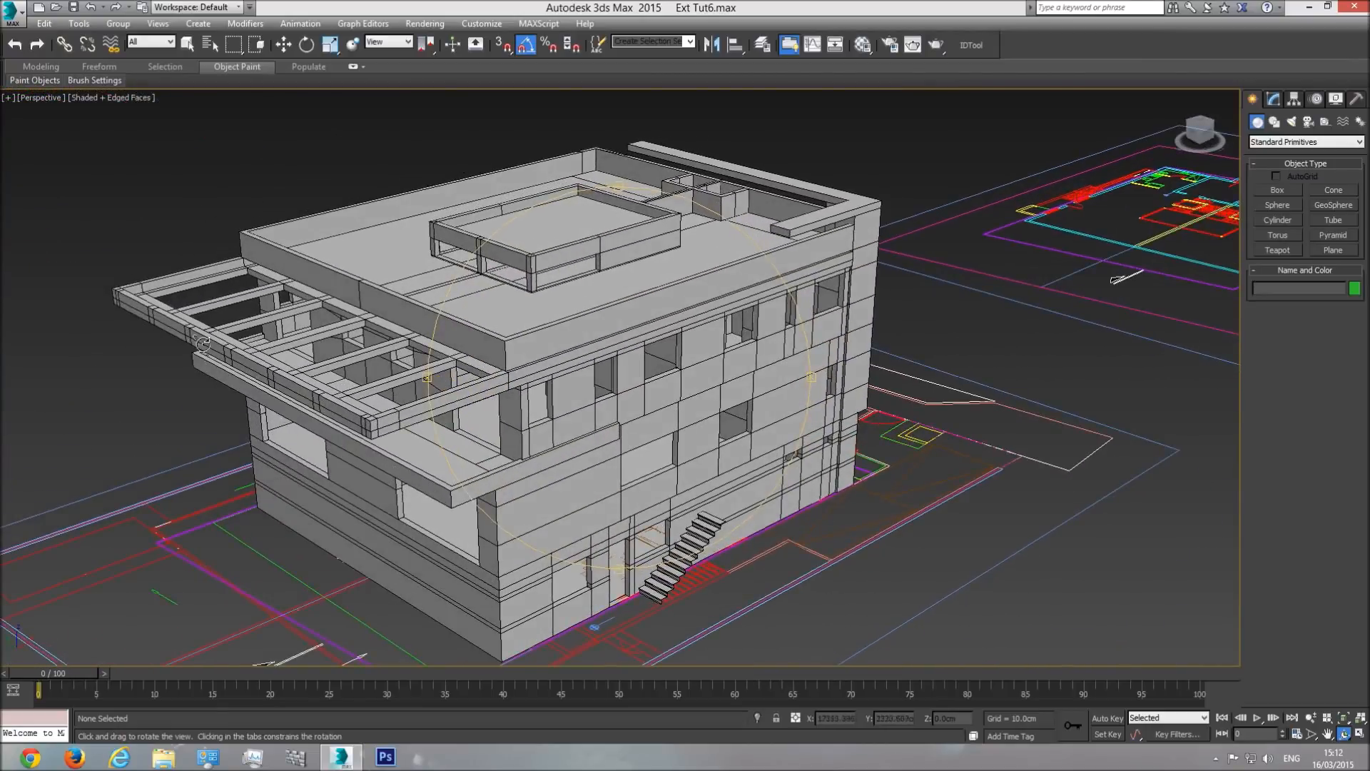
left_click_drag(585, 467, 655, 389)
scroll(655, 381, "down", 3)
middle_click_drag(654, 379, 789, 338)
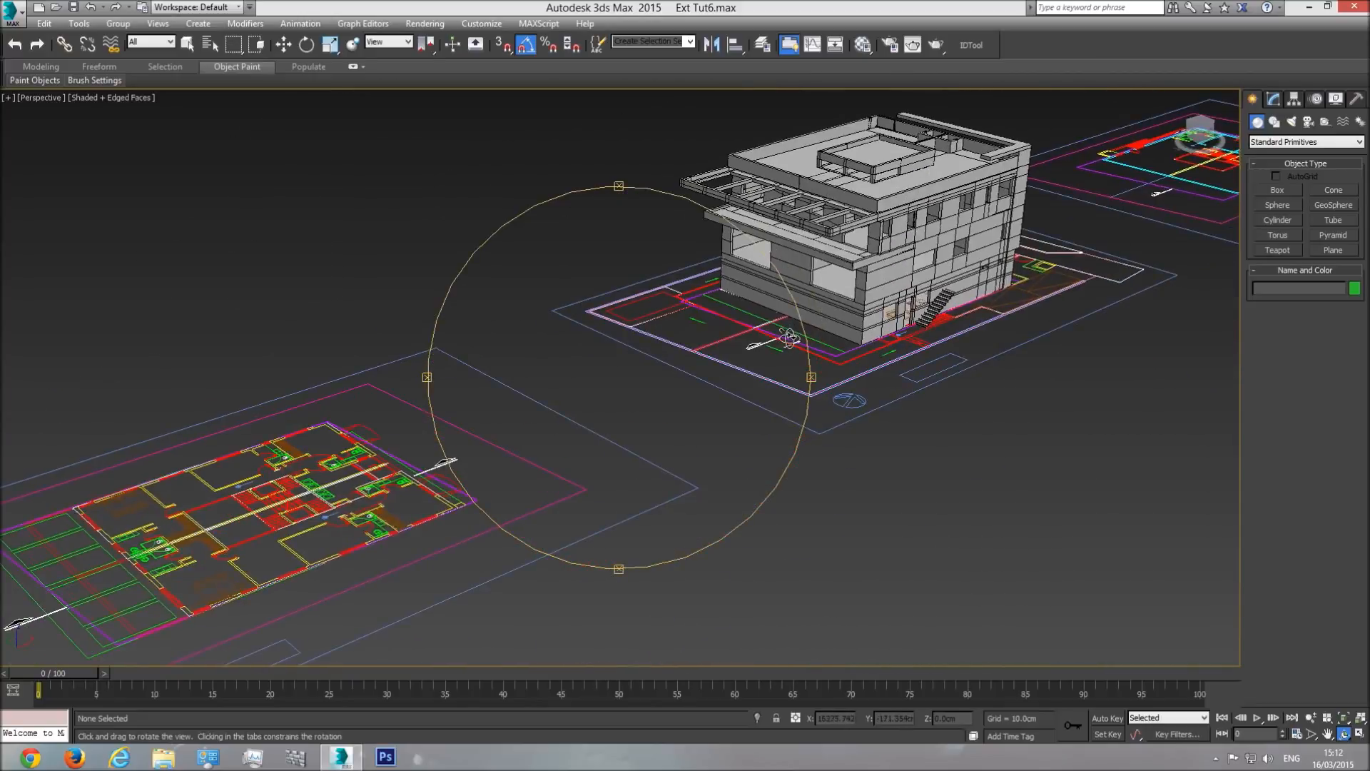
- Examine the elevation drawings in top view, focusing on the balcony railing in the side elevation
key("t")
scroll(682, 400, "down", 5)
scroll(611, 422, "down", 5)
scroll(627, 432, "up", 8)
right_click(665, 417)
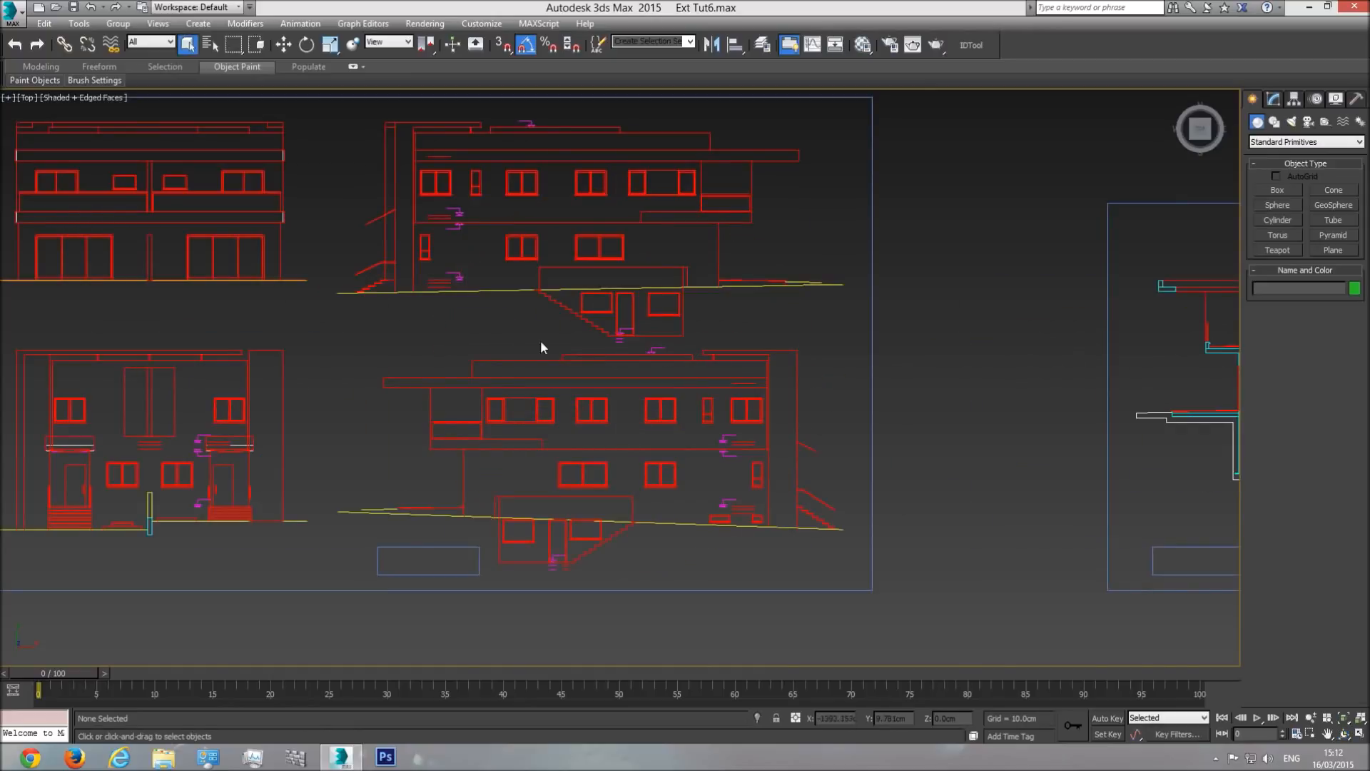
middle_click_drag(585, 344, 676, 433)
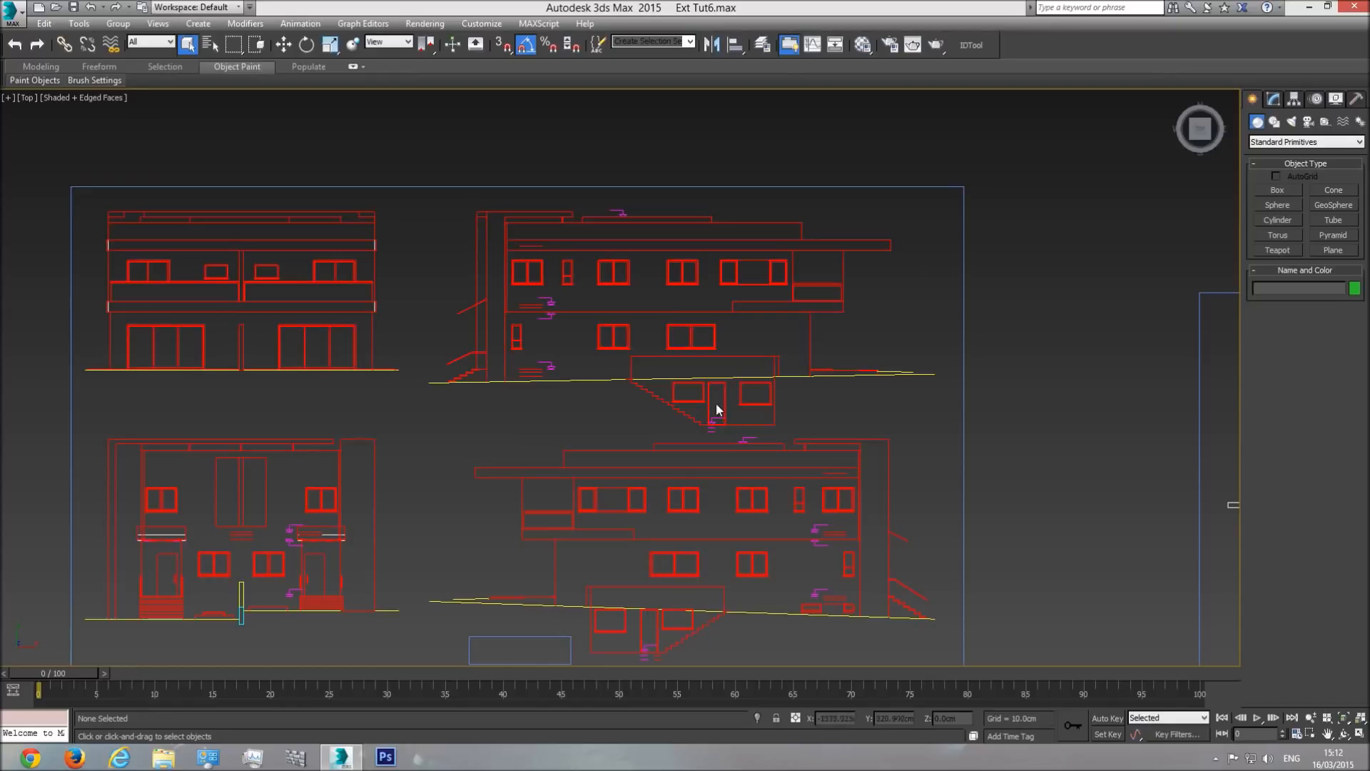
scroll(759, 386, "down", 4)
scroll(727, 281, "up", 10)
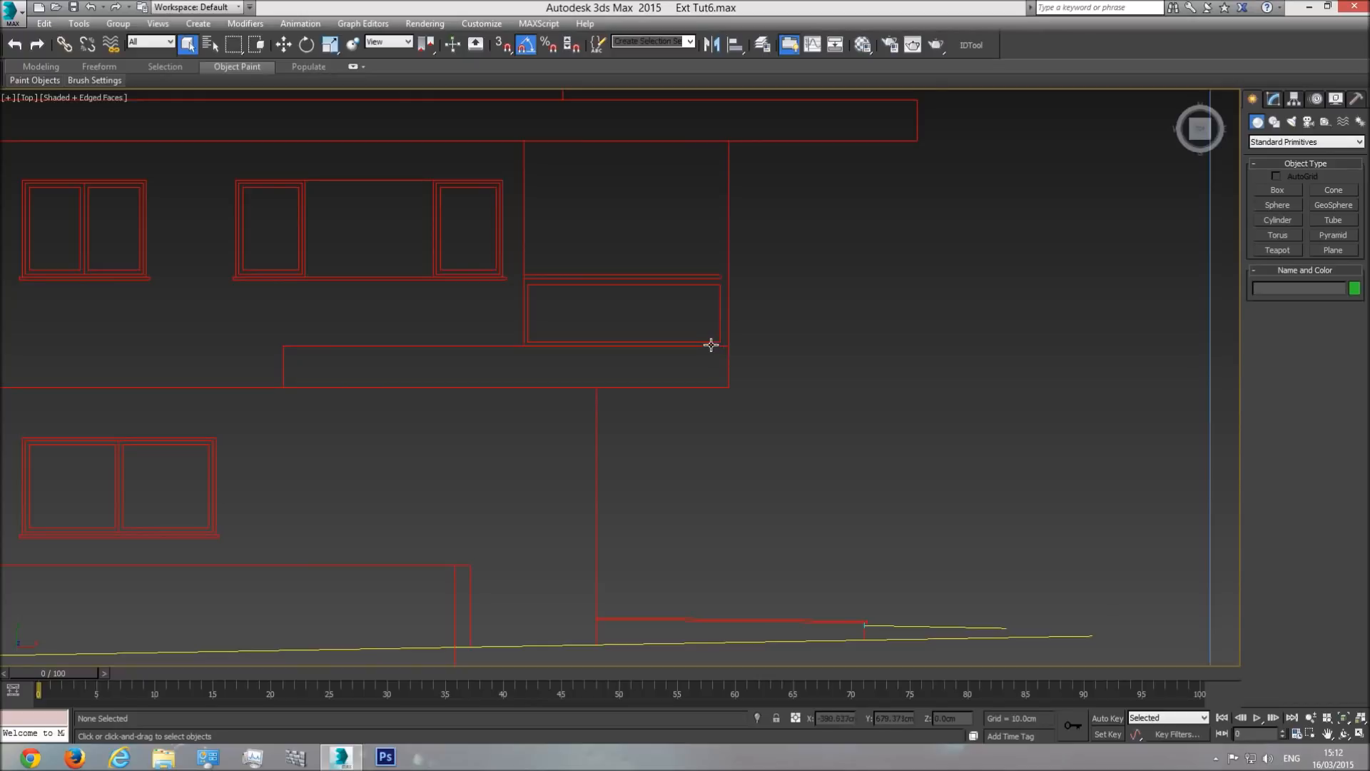
middle_click_drag(765, 335, 734, 330)
scroll(717, 361, "down", 15)
- Compare the balcony under the pergola in the perspective model with the railing outline in the side elevation drawing
key("p")
left_click(1346, 720)
left_click(1345, 734)
left_click_drag(674, 457, 695, 285)
scroll(750, 336, "up", 8)
scroll(694, 307, "up", 5)
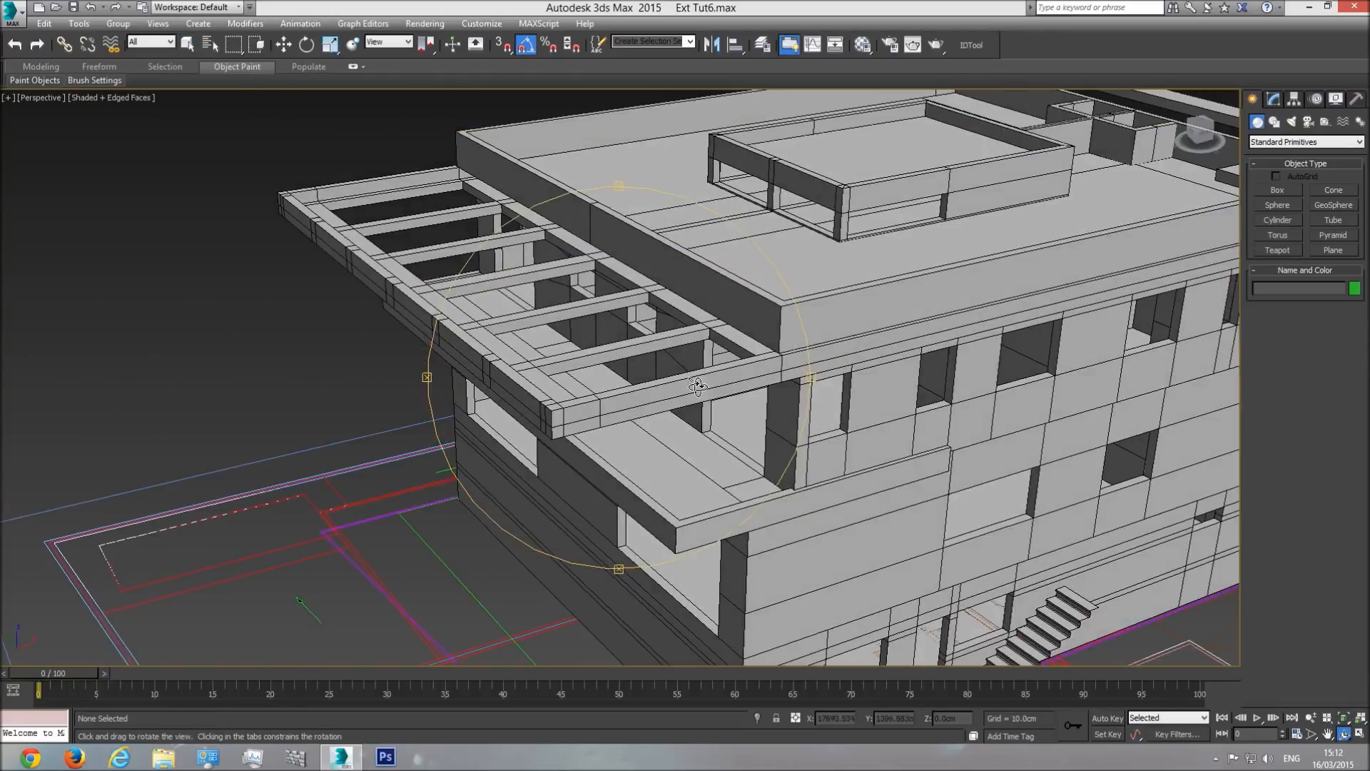
middle_click_drag(695, 443, 689, 346)
right_click(692, 359)
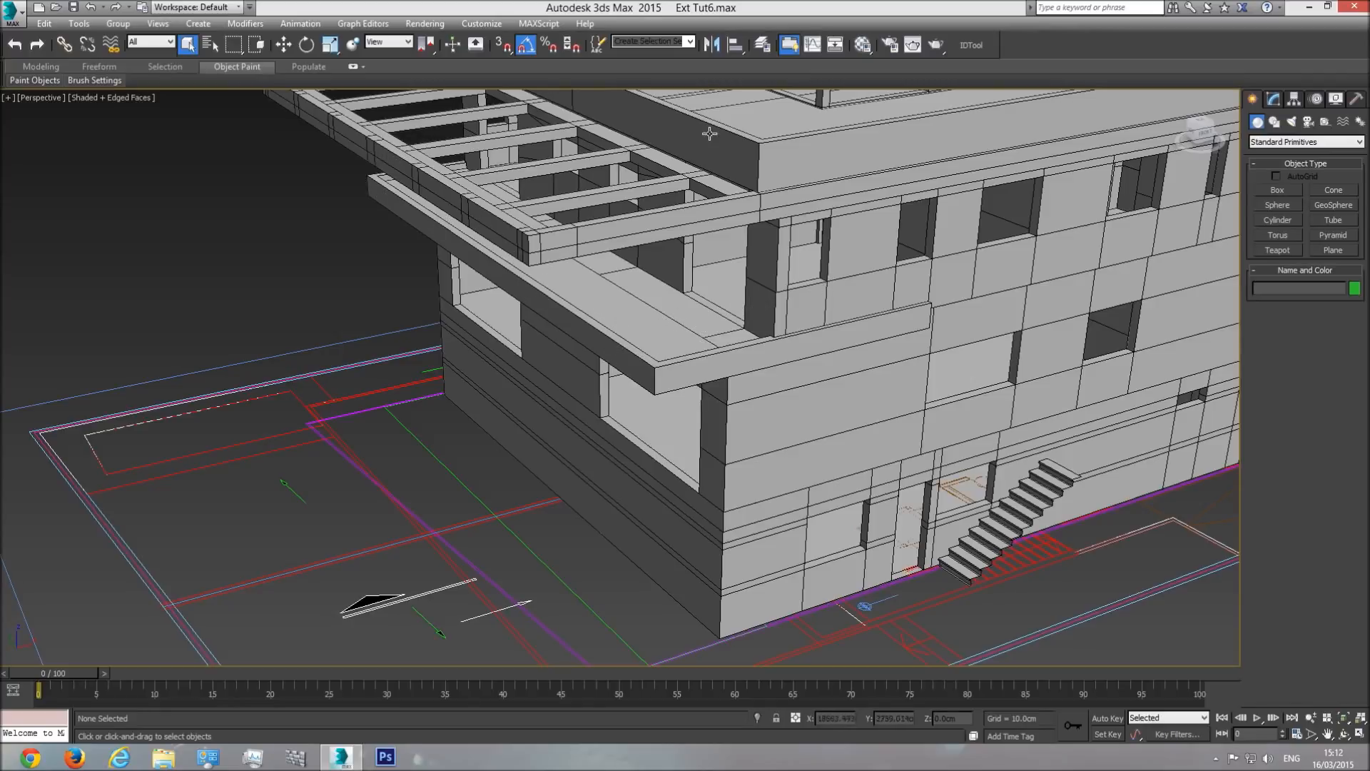
key("t")
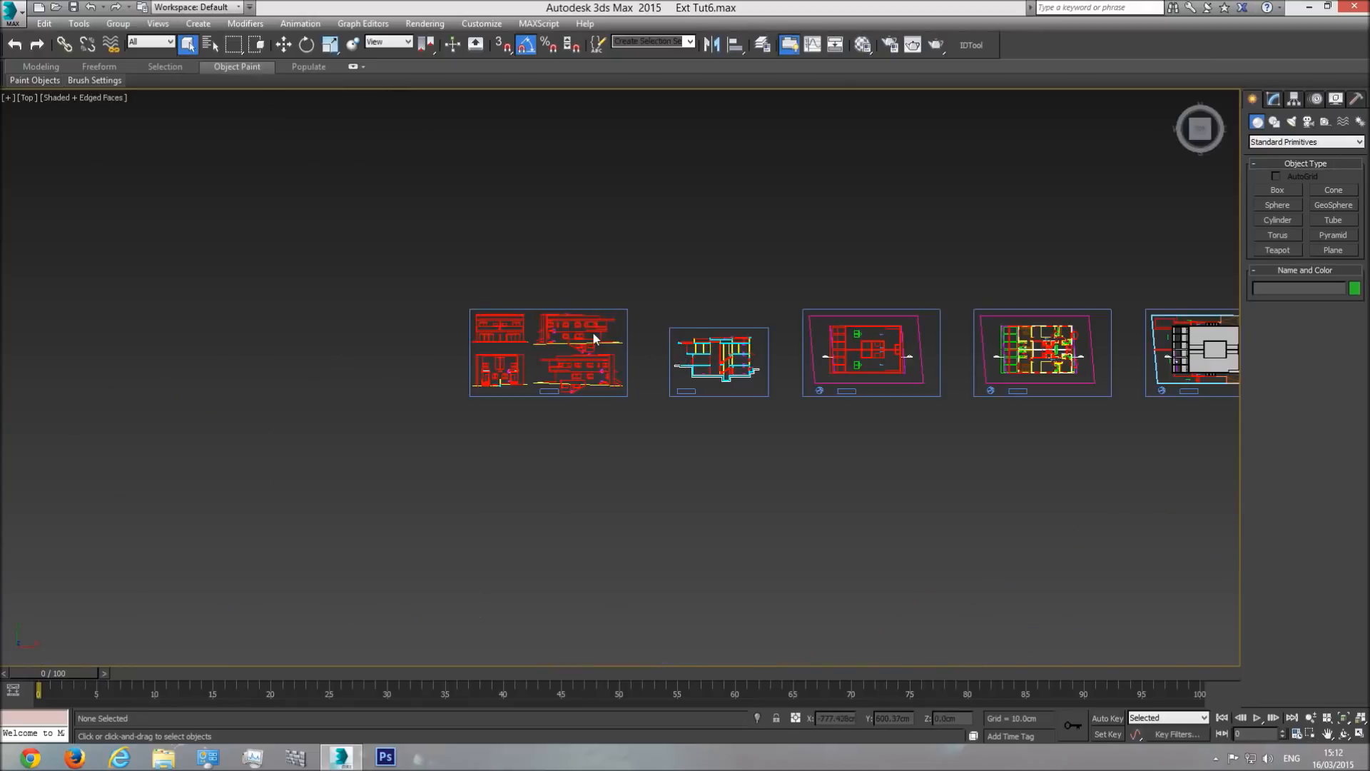
scroll(594, 337, "up", 10)
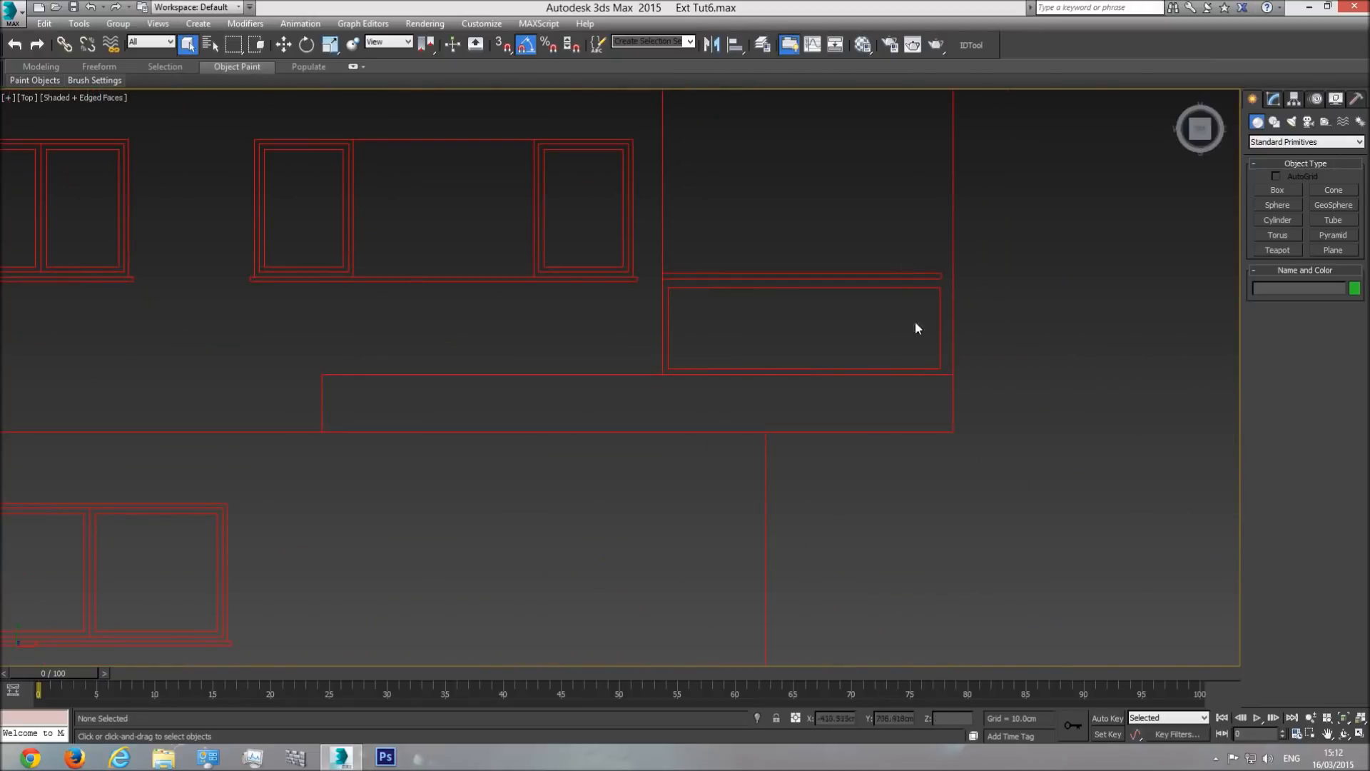
left_click(1275, 190)
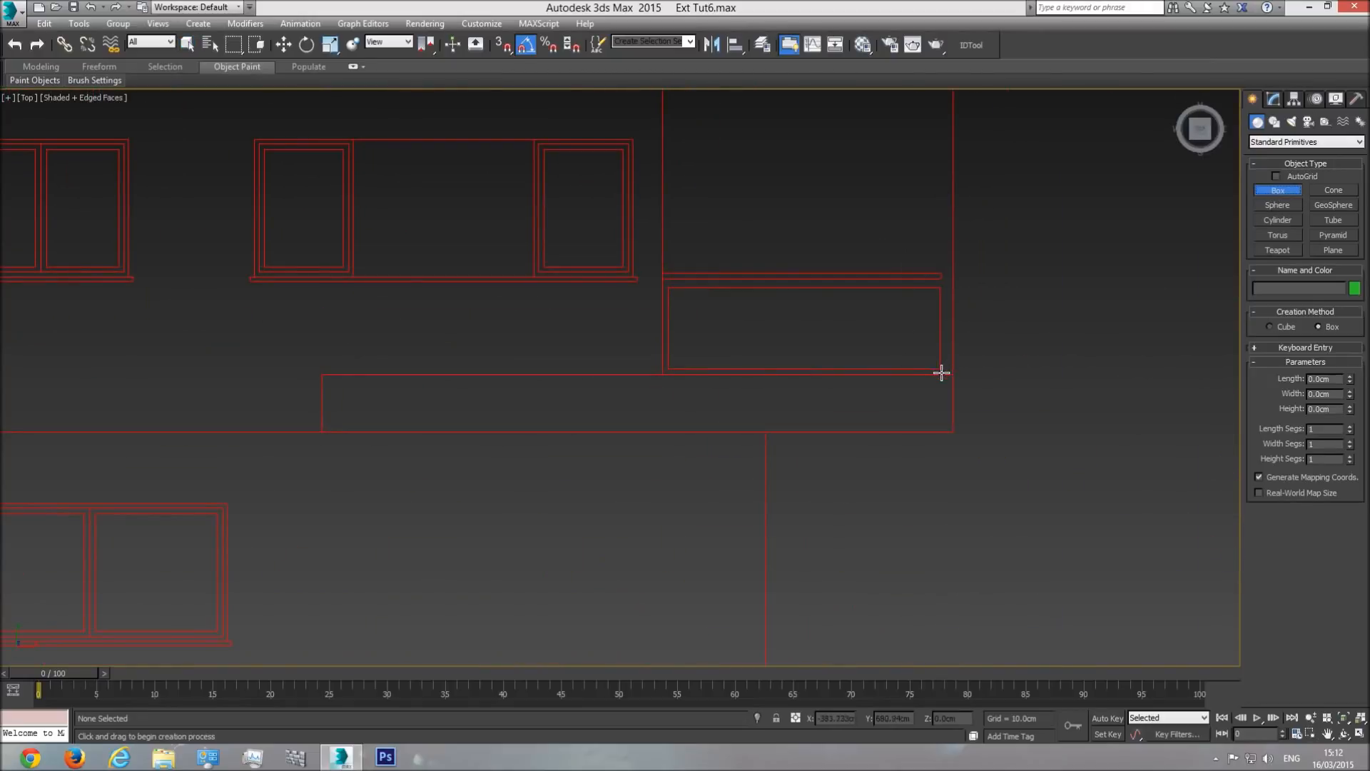
left_click_drag(941, 374, 903, 283)
right_click(908, 322)
scroll(890, 337, "down", 5)
scroll(850, 350, "up", 7)
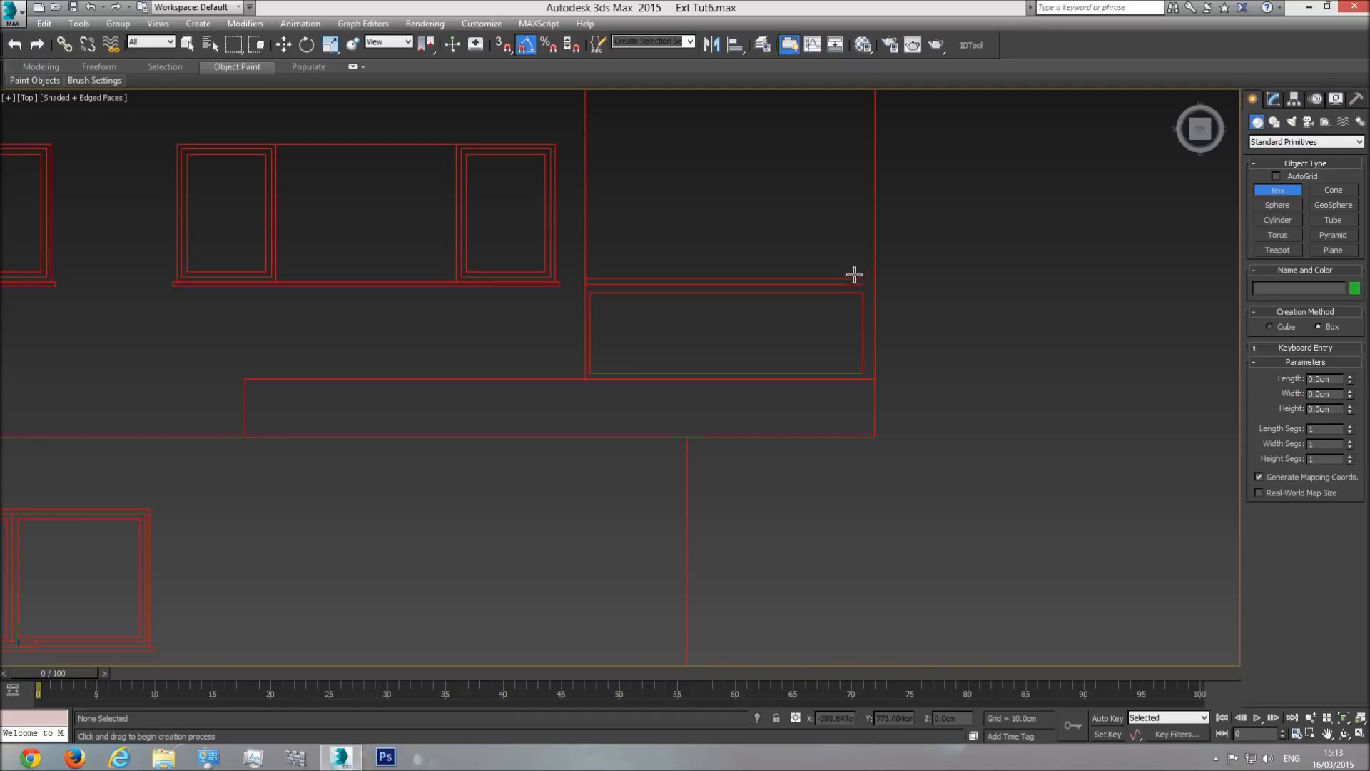
scroll(805, 309, "down", 8)
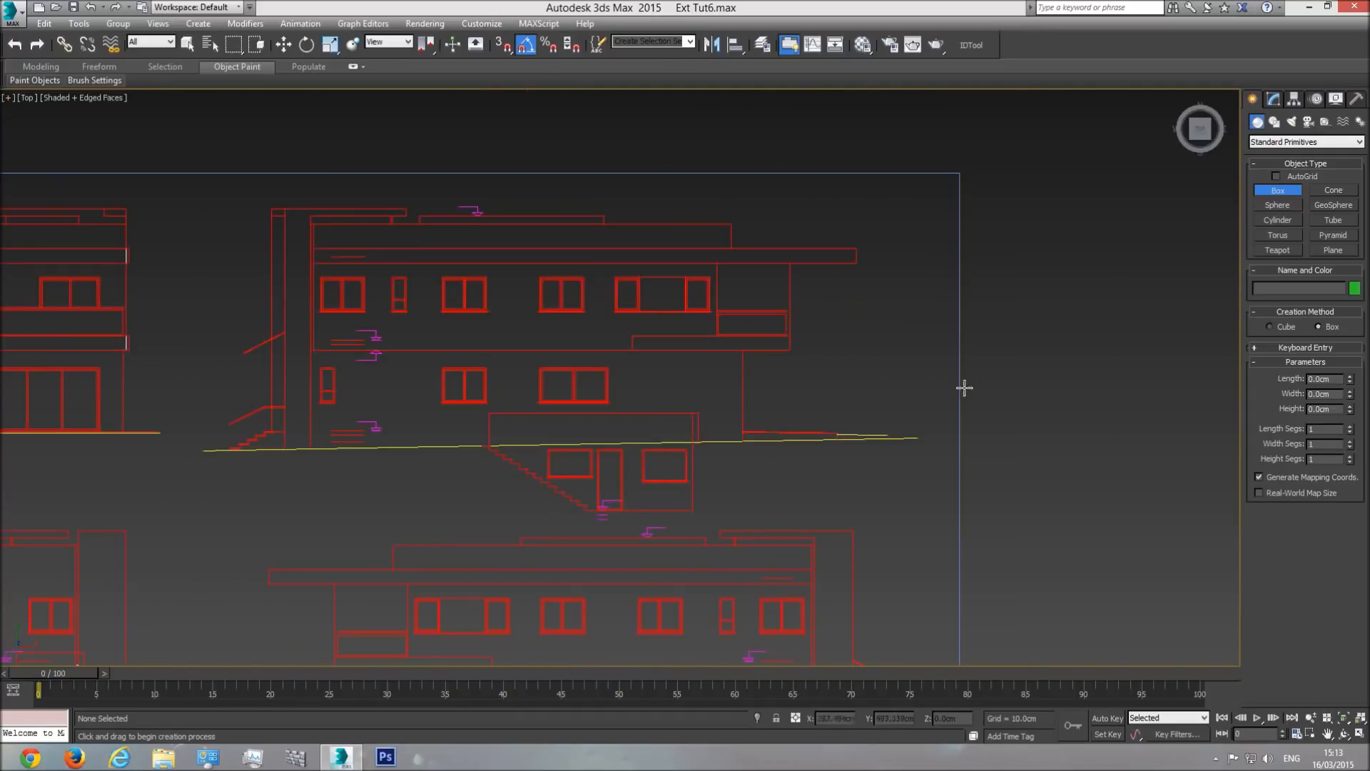
middle_click_drag(941, 459, 600, 409)
scroll(629, 423, "down", 3)
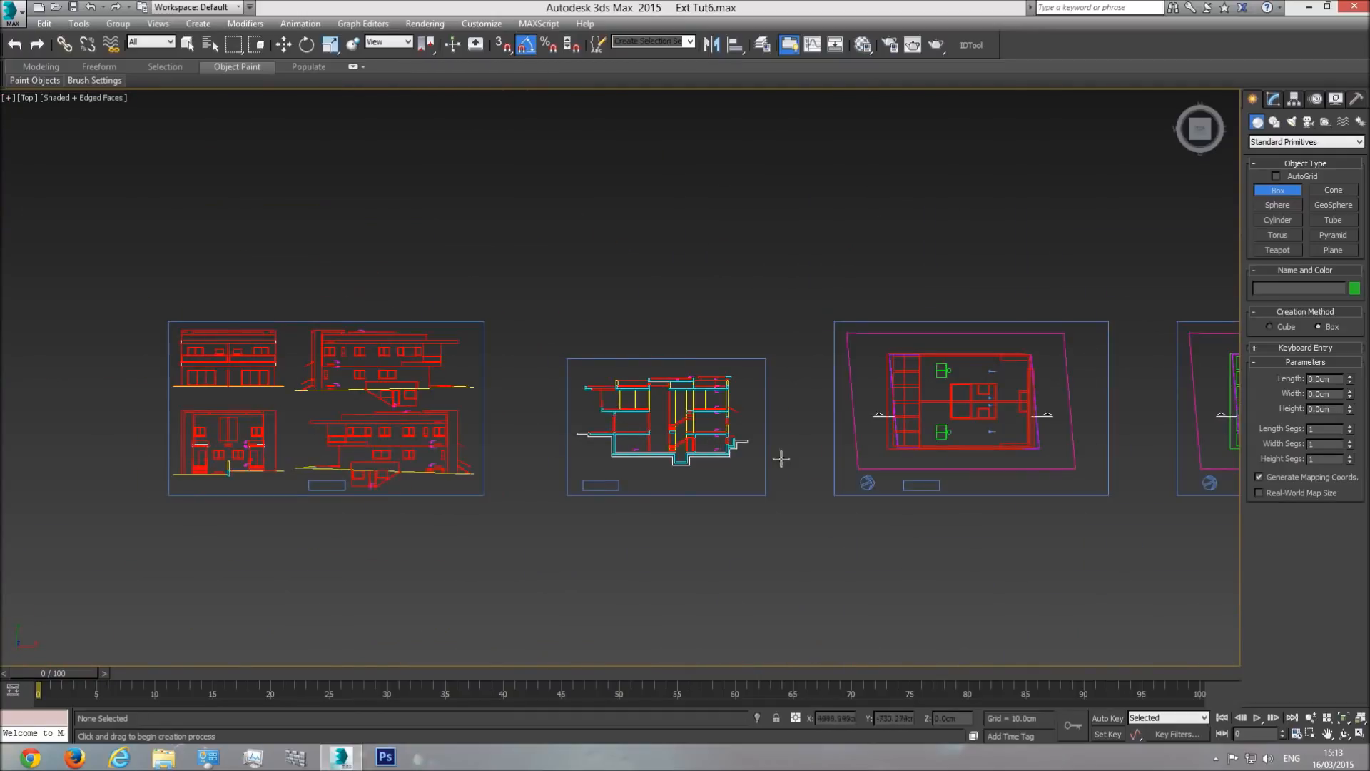
middle_click_drag(893, 461, 516, 418)
scroll(517, 417, "down", 3)
scroll(773, 401, "up", 5)
scroll(612, 344, "up", 4)
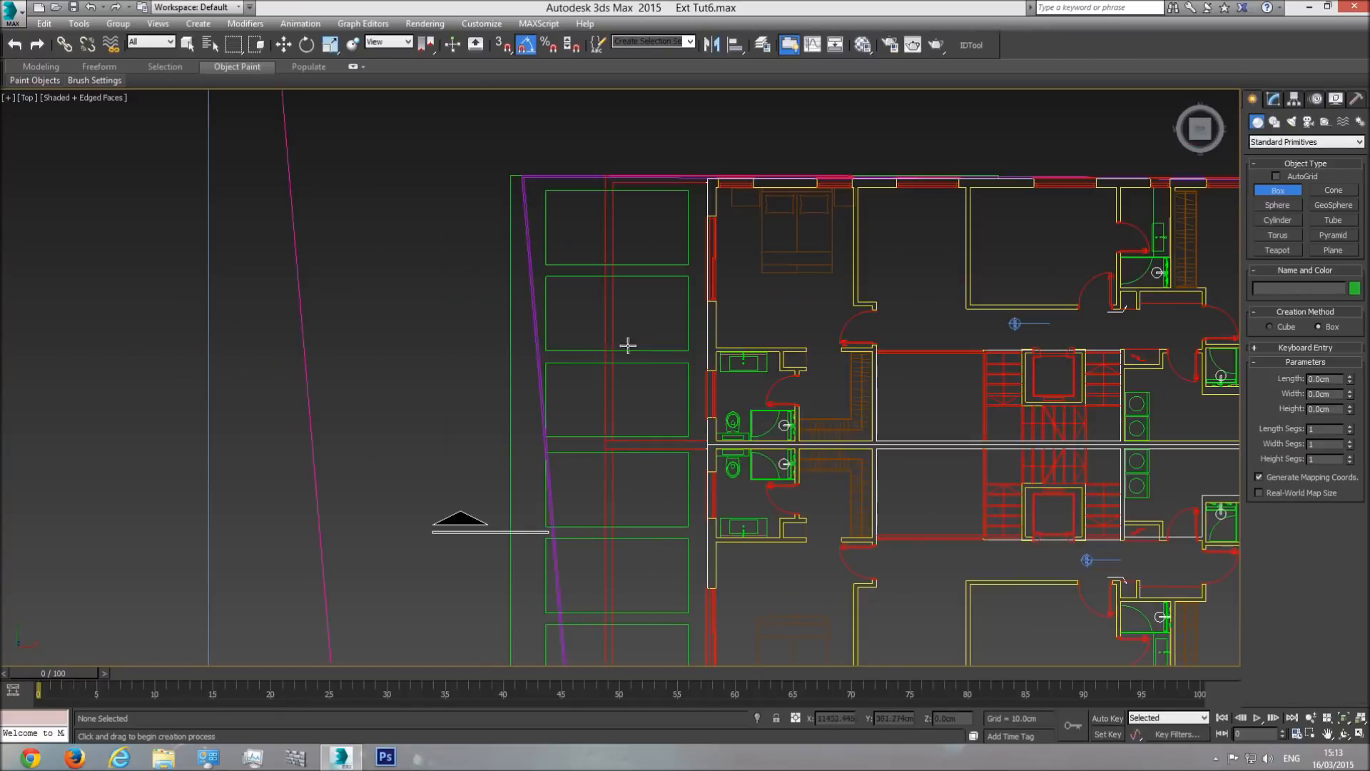
middle_click_drag(772, 317, 505, 312)
scroll(505, 311, "down", 3)
middle_click_drag(841, 383, 390, 372)
scroll(671, 264, "up", 3)
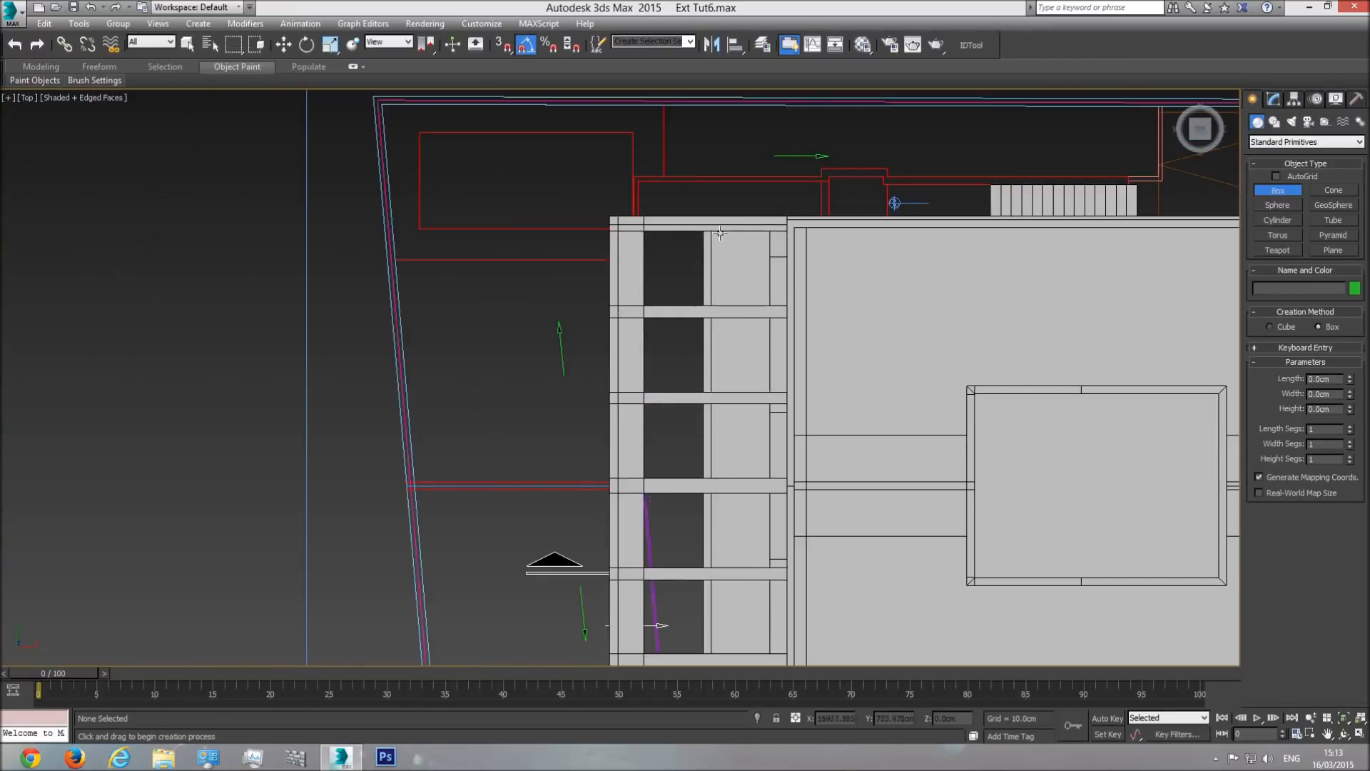
middle_click_drag(774, 238, 769, 252)
key("F3")
scroll(686, 309, "down", 3)
scroll(782, 312, "down", 3)
scroll(802, 300, "up", 6)
right_click(789, 309)
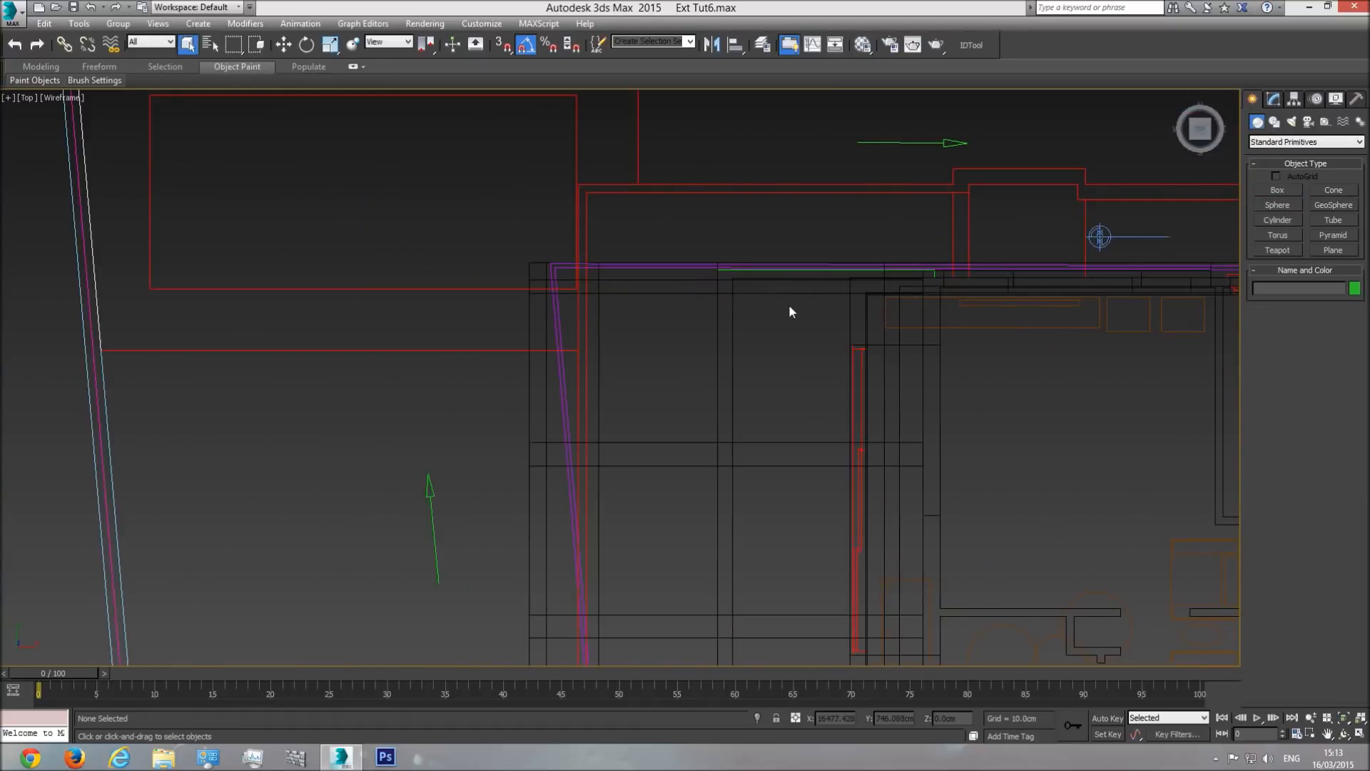
key("F3")
- Hide the shading element above the front balcony in the perspective view
key("p")
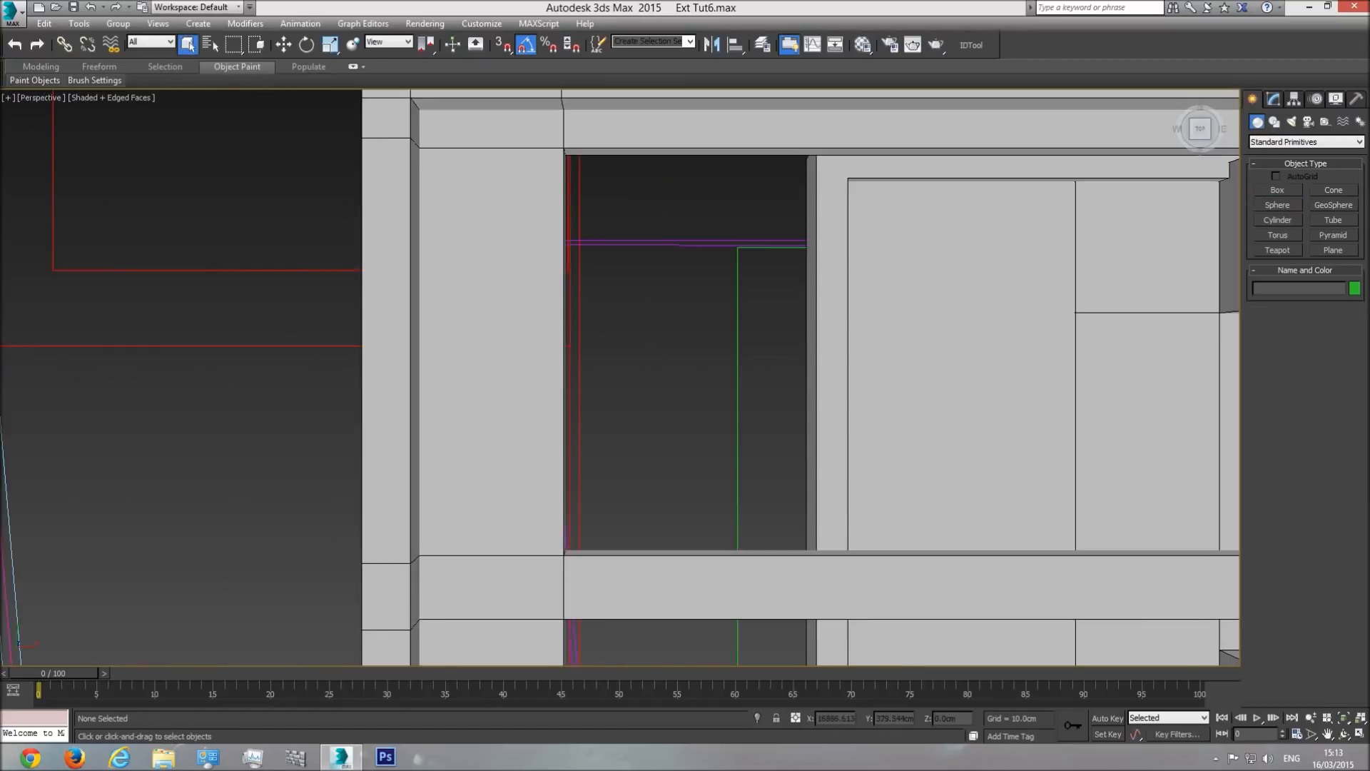
left_click(1342, 736)
left_click_drag(649, 419, 671, 371)
scroll(671, 371, "up", 4)
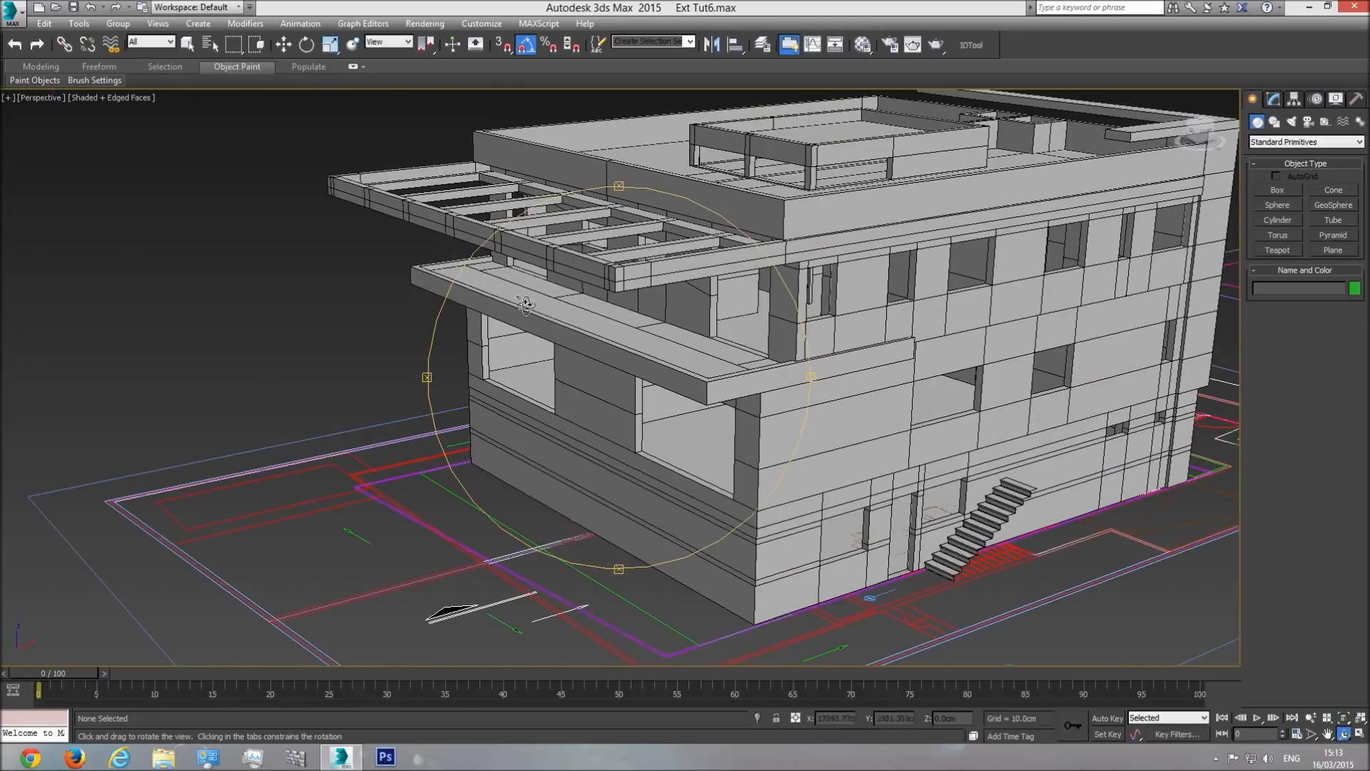
right_click(731, 365)
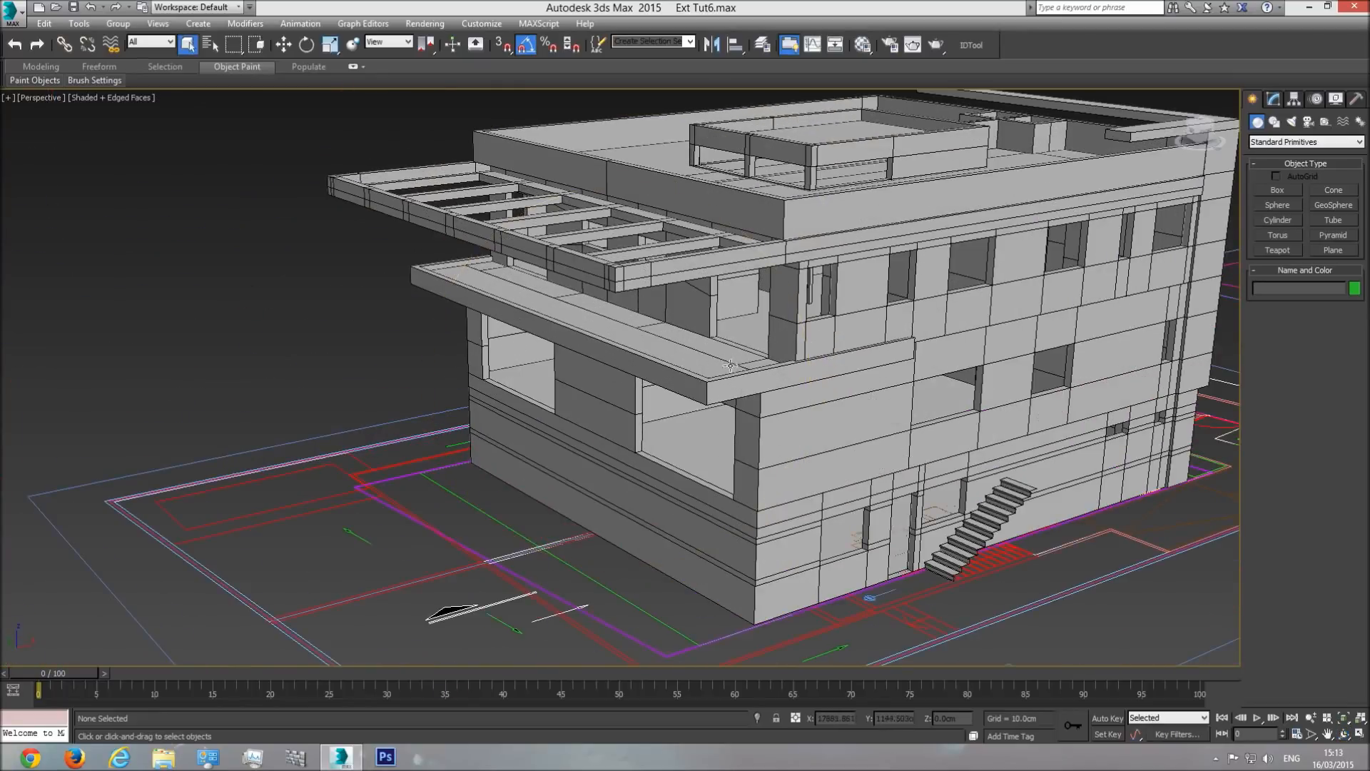
left_click(698, 258)
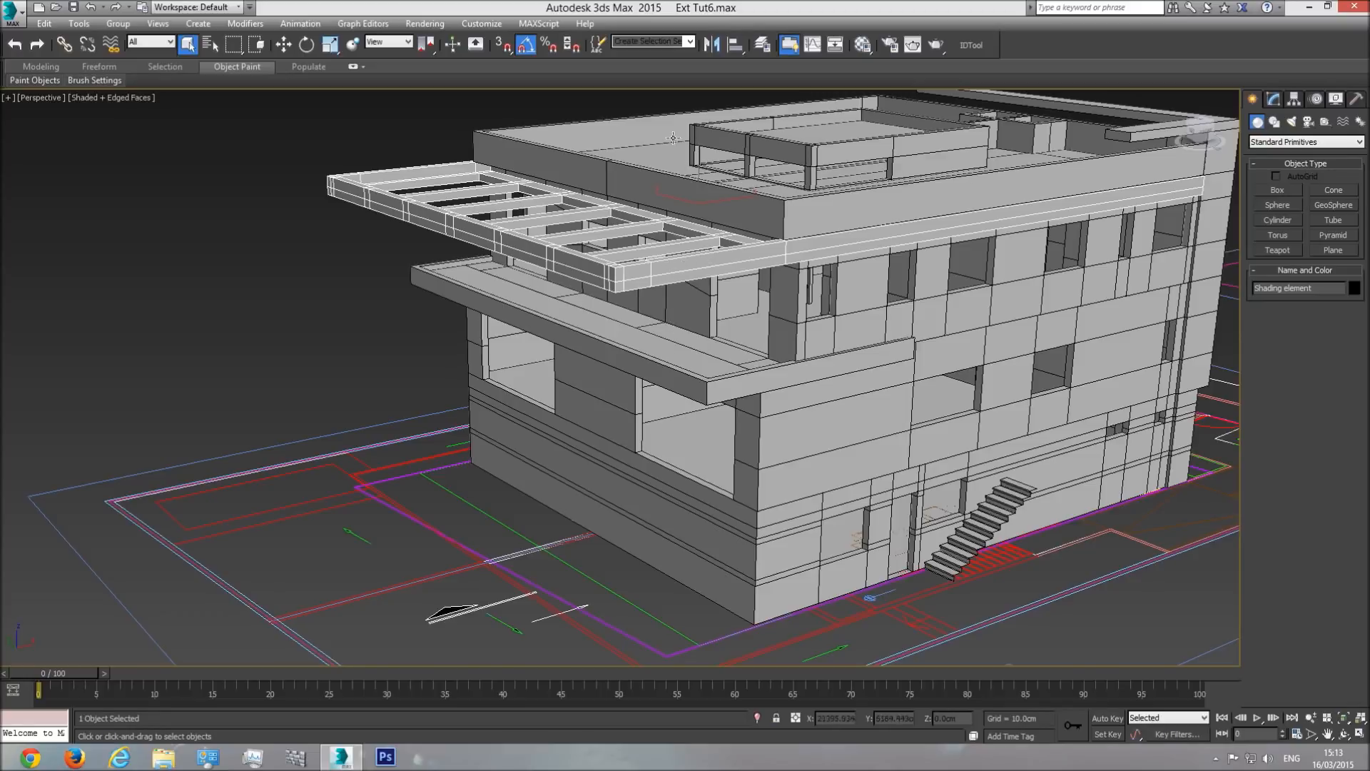
right_click(704, 257)
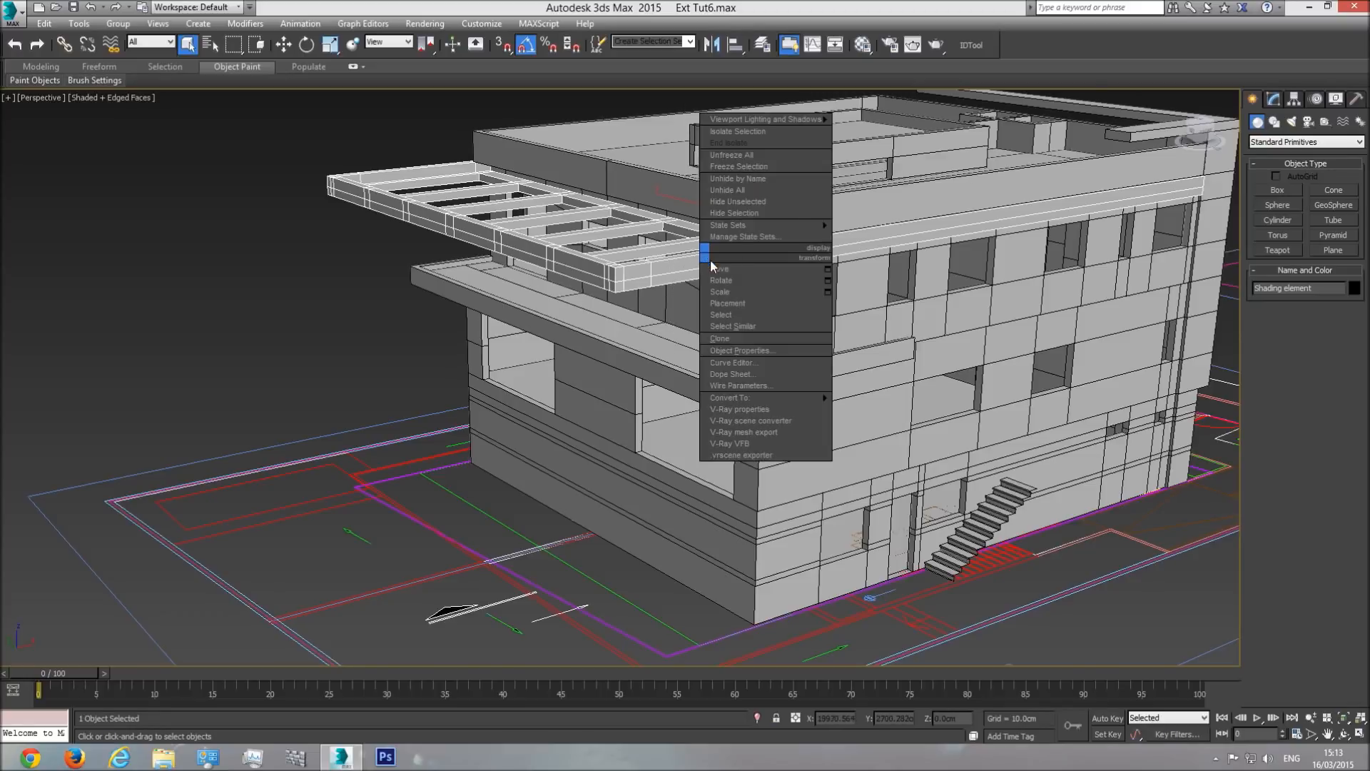
left_click(753, 220)
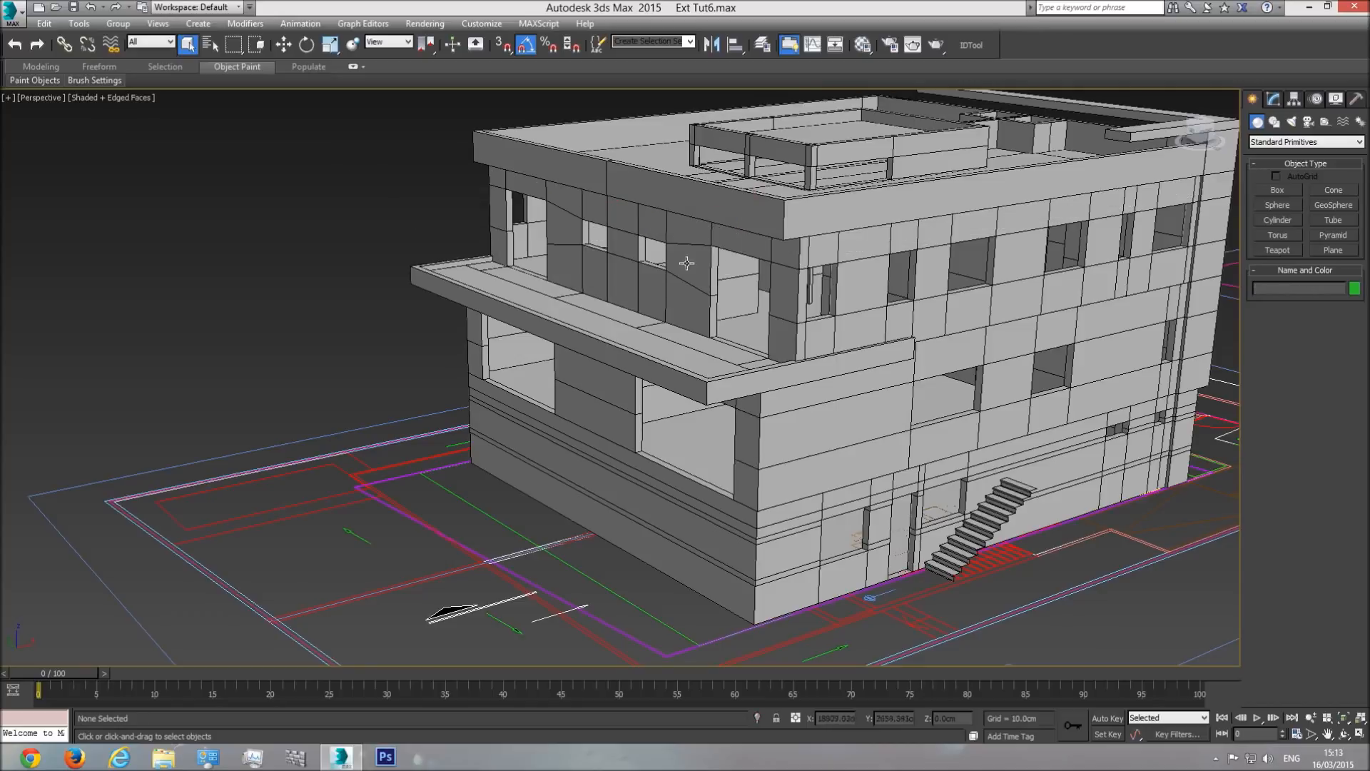
- Start a line spline in top view from the roof parapet's corner to the balcony's outer corner, using wireframe display for placement
key("t")
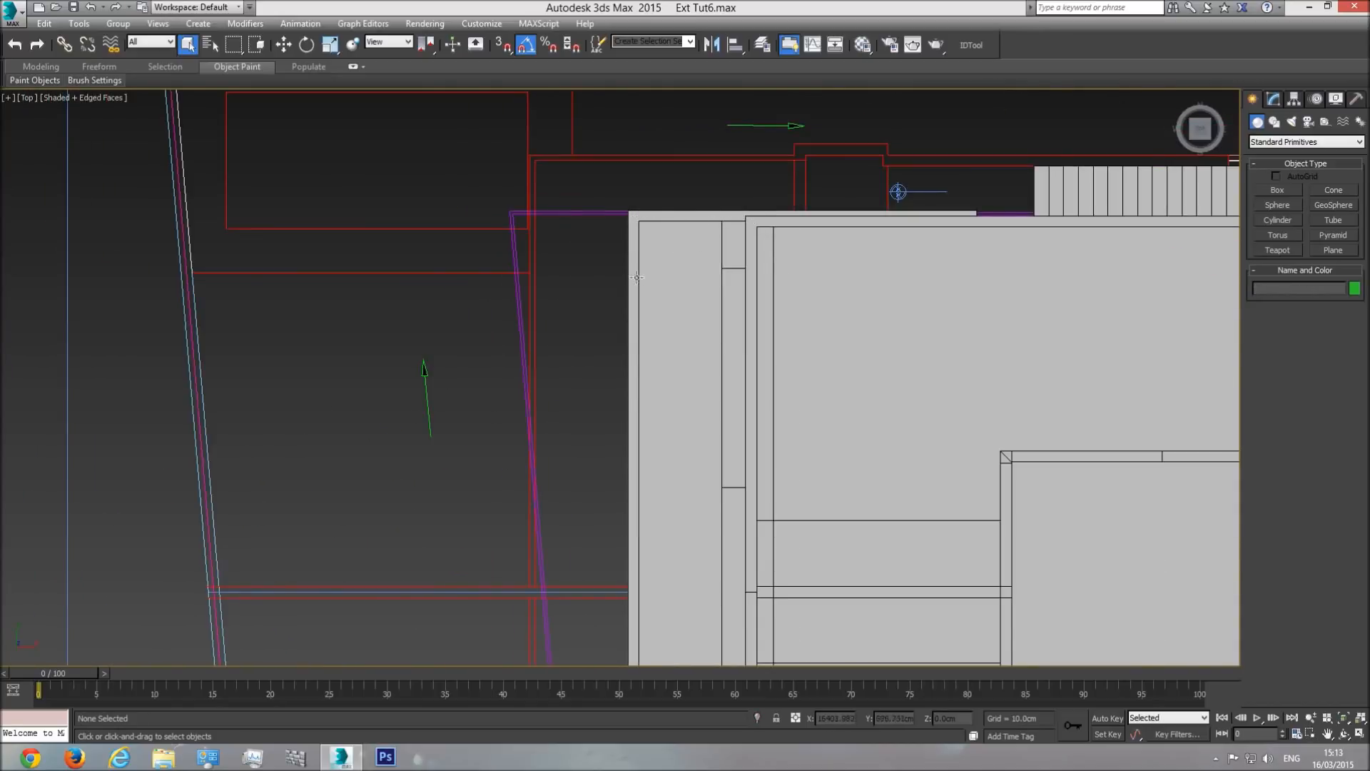
middle_click_drag(628, 488, 594, 265)
middle_click_drag(591, 399, 563, 177)
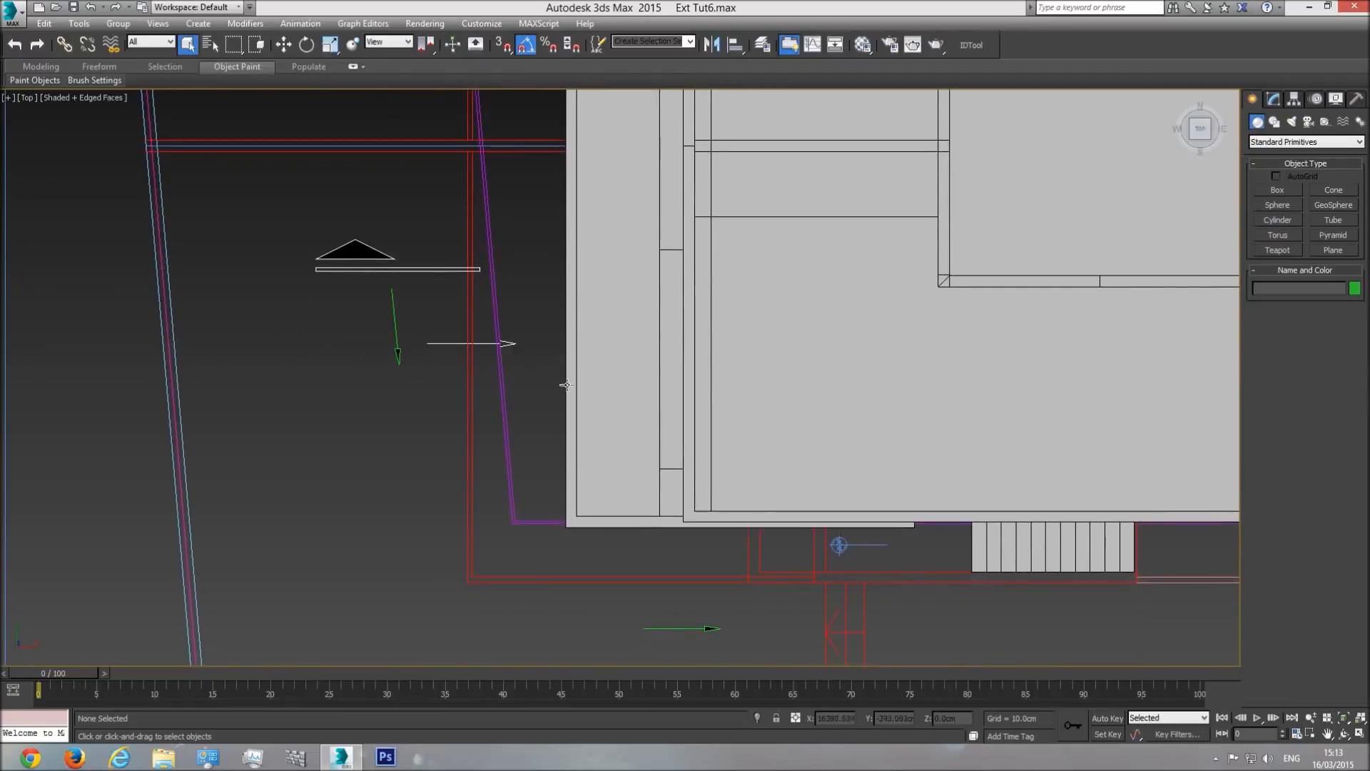
key("z")
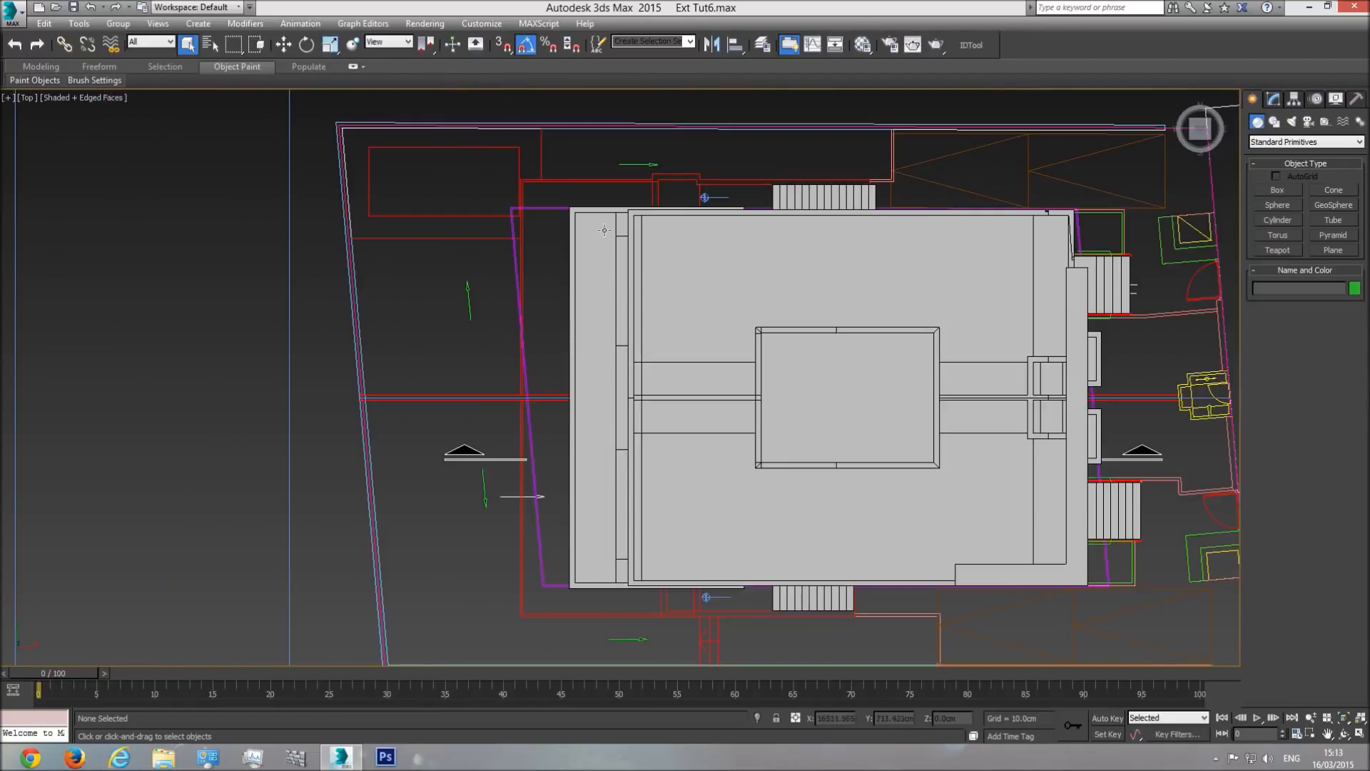
left_click(1275, 121)
left_click(1281, 201)
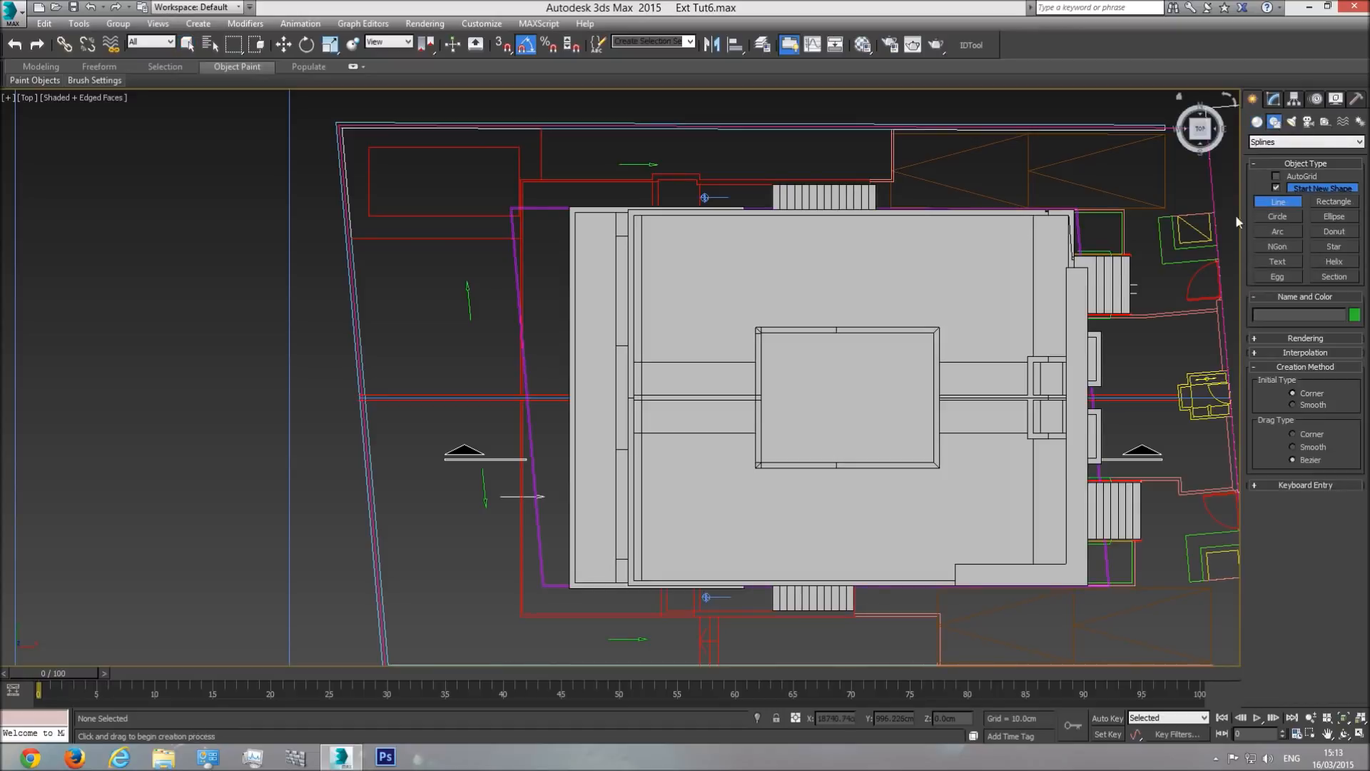
scroll(795, 255, "up", 8)
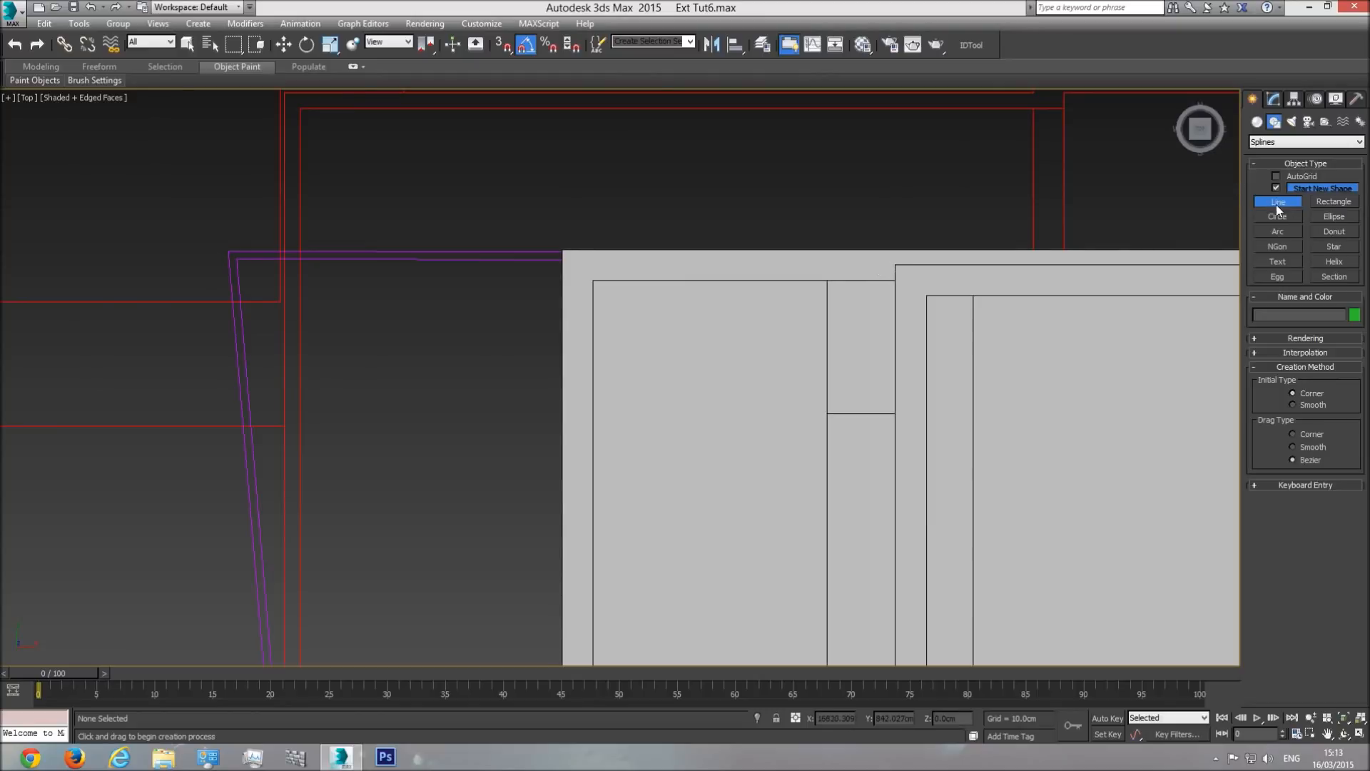
key("F3")
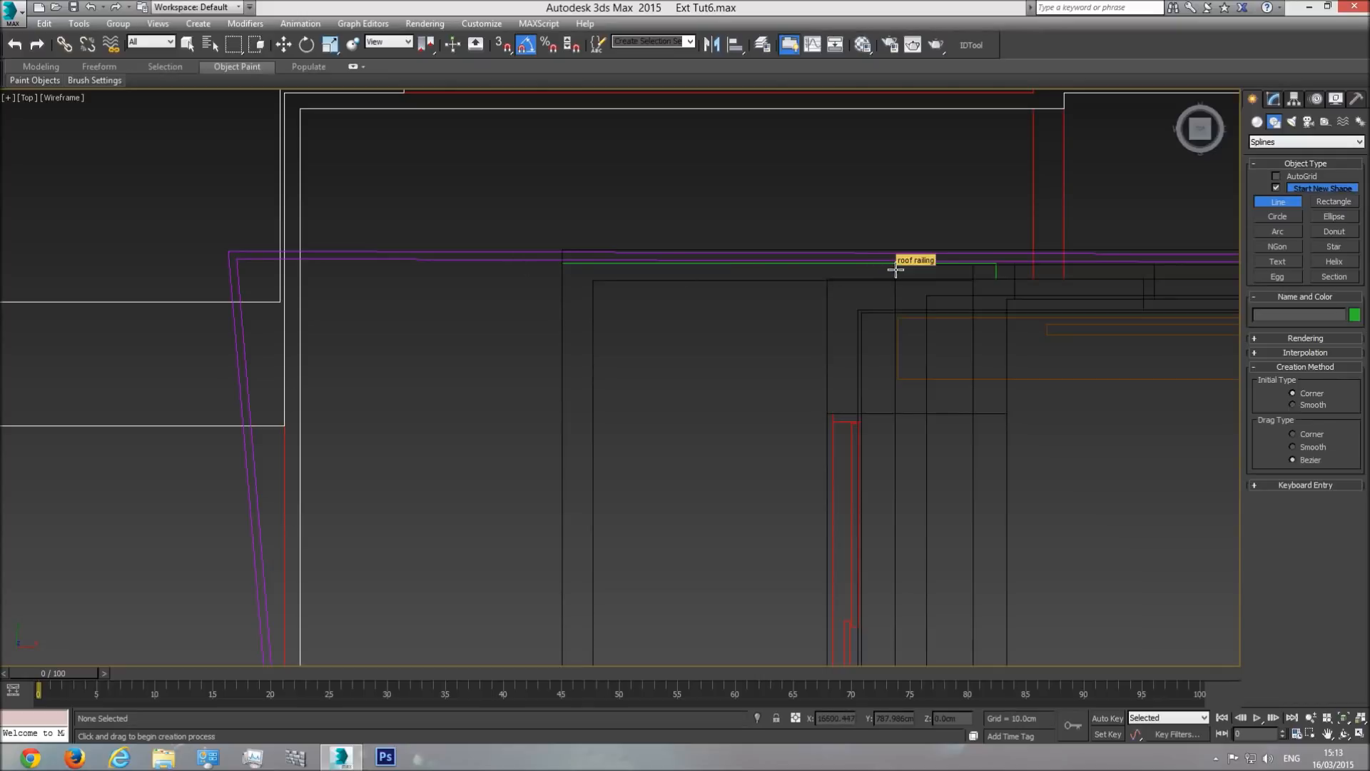
left_click(895, 269)
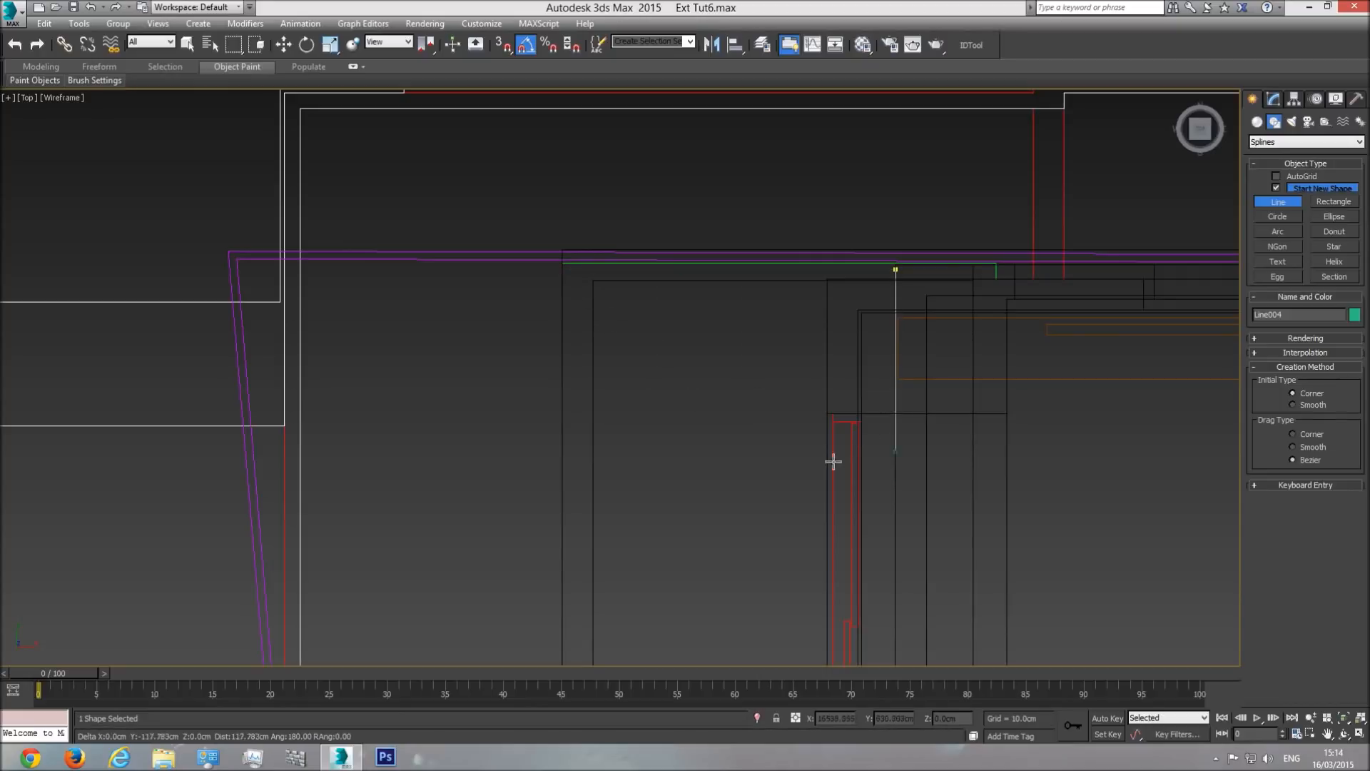
left_click(578, 269)
- Continue the line along the balcony's front edge to the opposite corner and about 205 cm back to the parapet, leaving it open
middle_click_drag(601, 389, 576, 147)
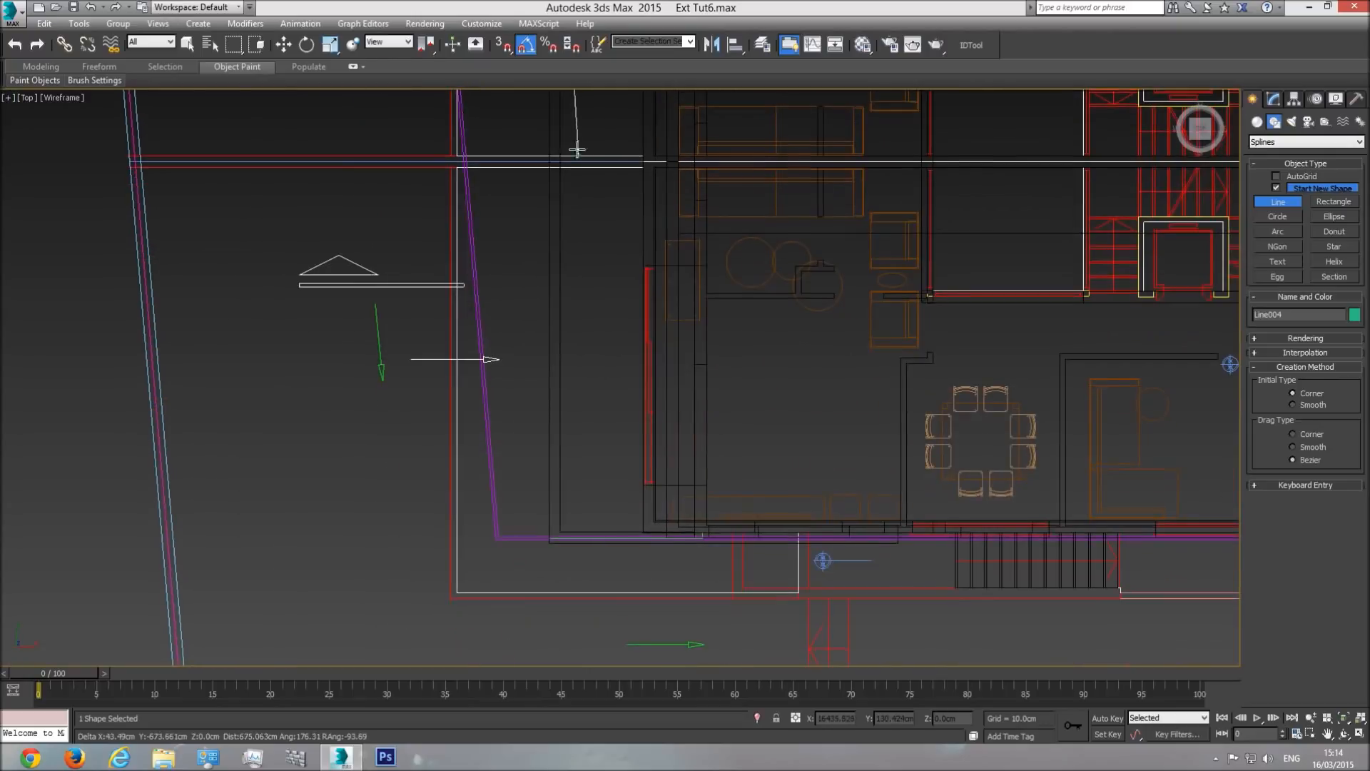
scroll(568, 501, "up", 4)
left_click(567, 496)
key("F3")
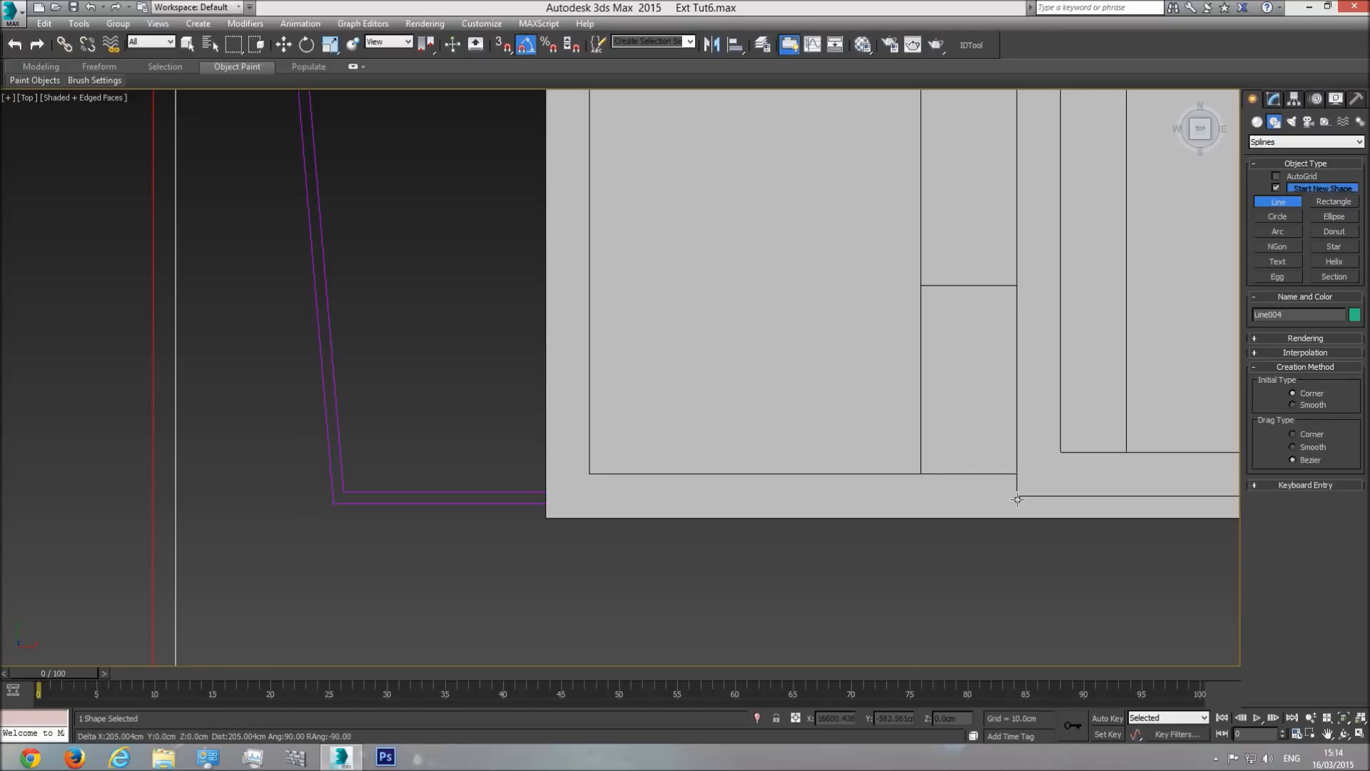
left_click(1017, 500)
right_click(1055, 423)
right_click(1060, 459)
key("p")
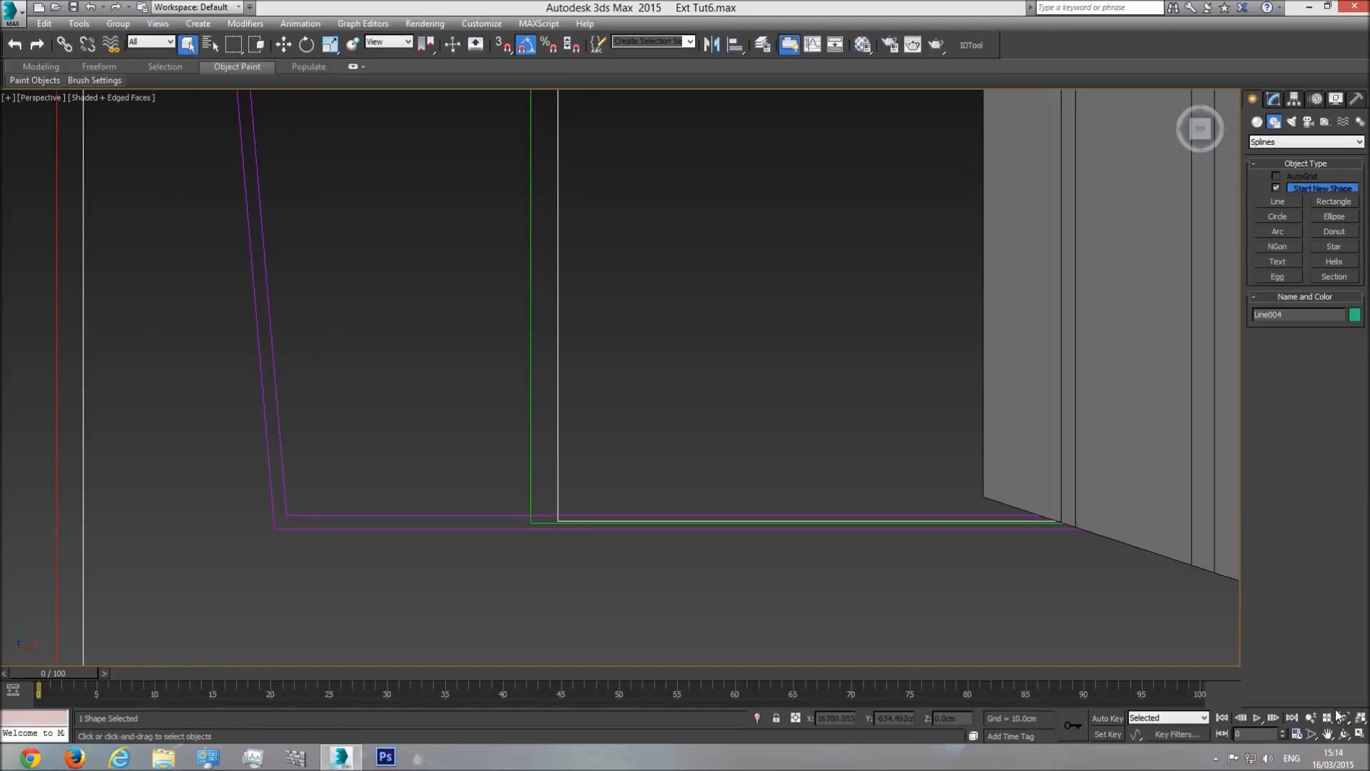
- Raise the traced line vertically from ground level to the top of the front balcony's parapet in the perspective view
left_click(1347, 721)
left_click(1345, 734)
left_click_drag(646, 414, 514, 238)
left_click(284, 44)
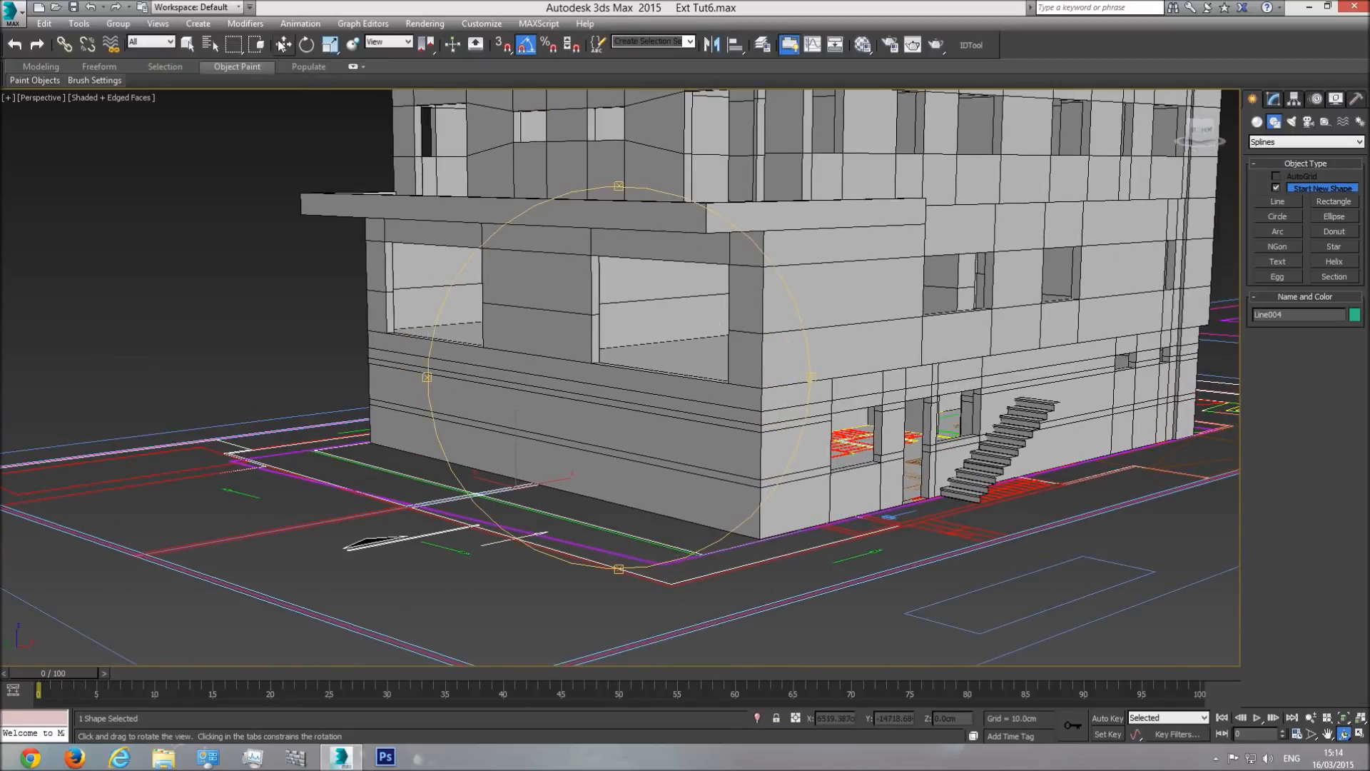
left_click_drag(511, 448, 513, 187)
middle_click_drag(513, 187, 576, 457)
left_click(1345, 734)
left_click_drag(714, 364, 669, 469)
middle_click_drag(670, 469, 681, 419)
scroll(681, 419, "up", 5)
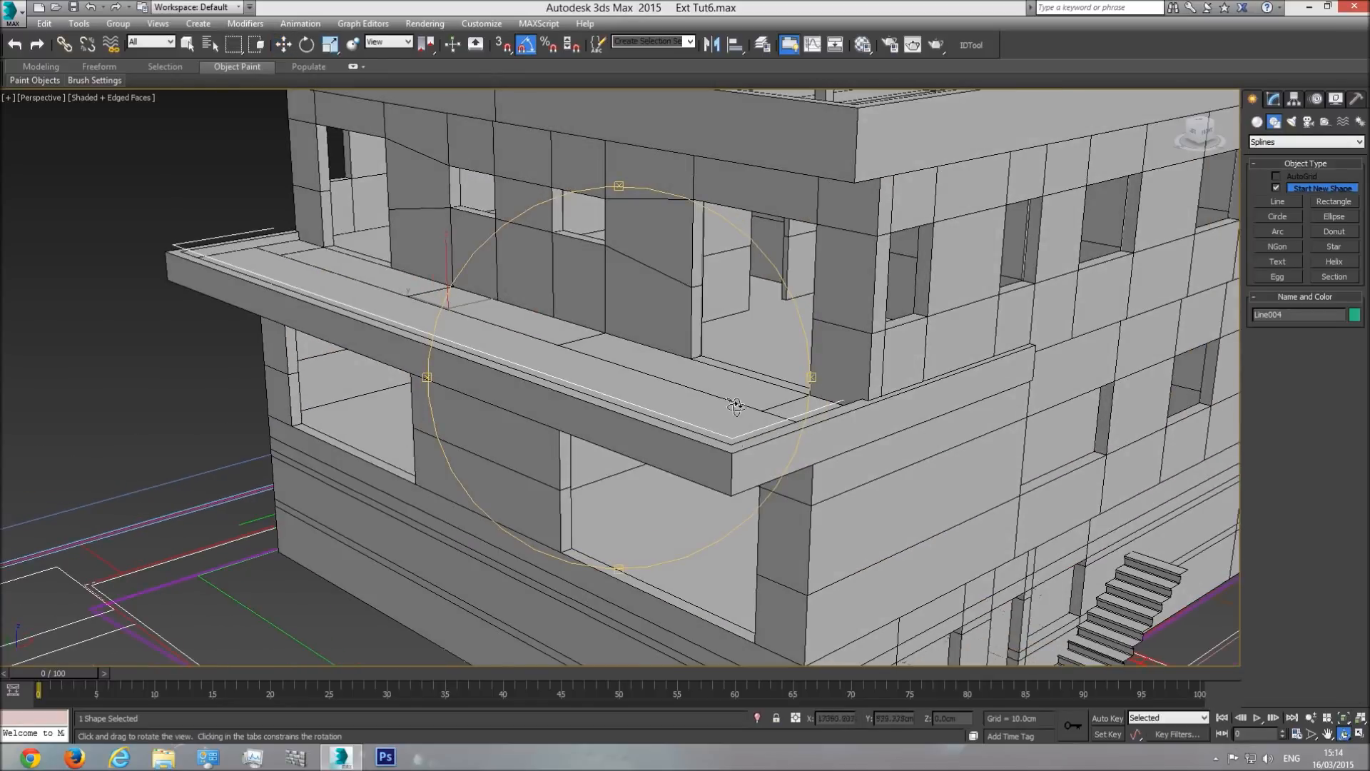
- Make the balcony line's thickness show in both the renderer and the viewport
left_click(1275, 99)
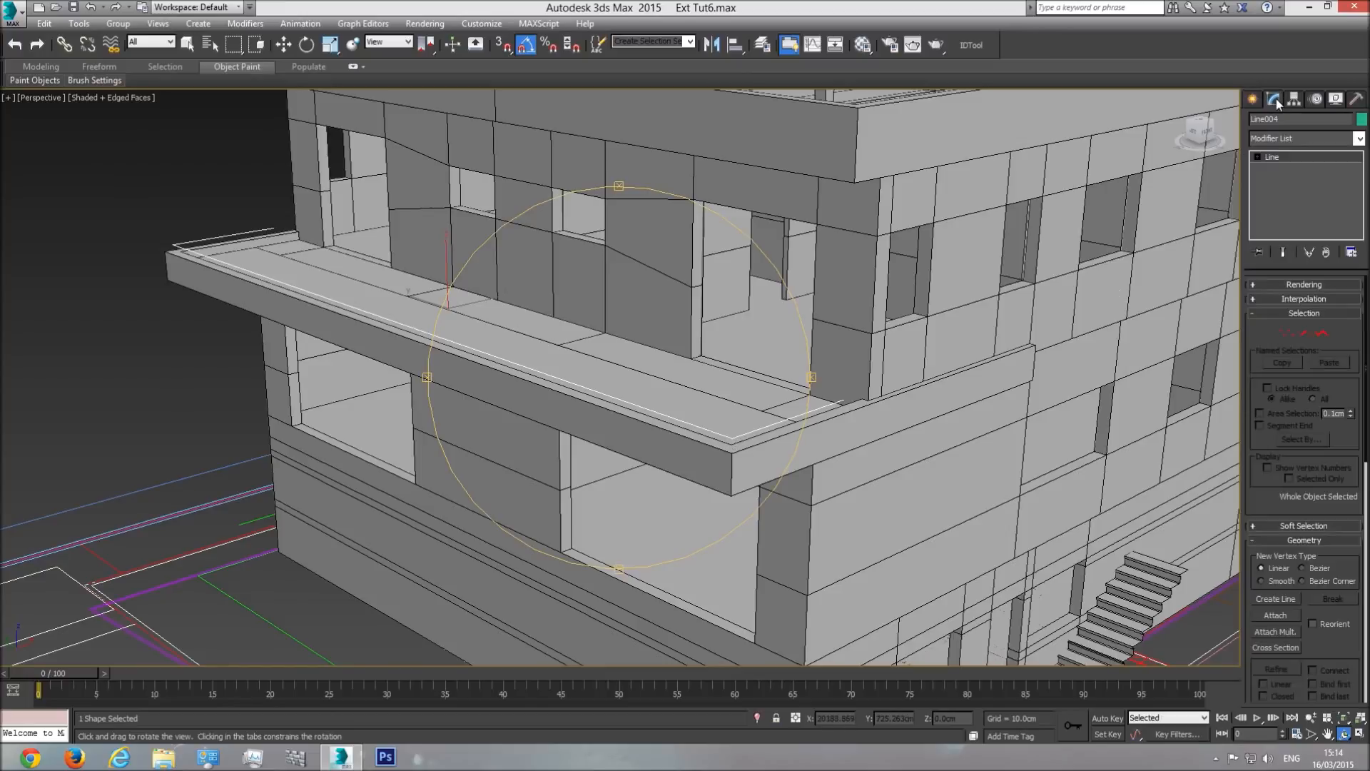
left_click(1292, 284)
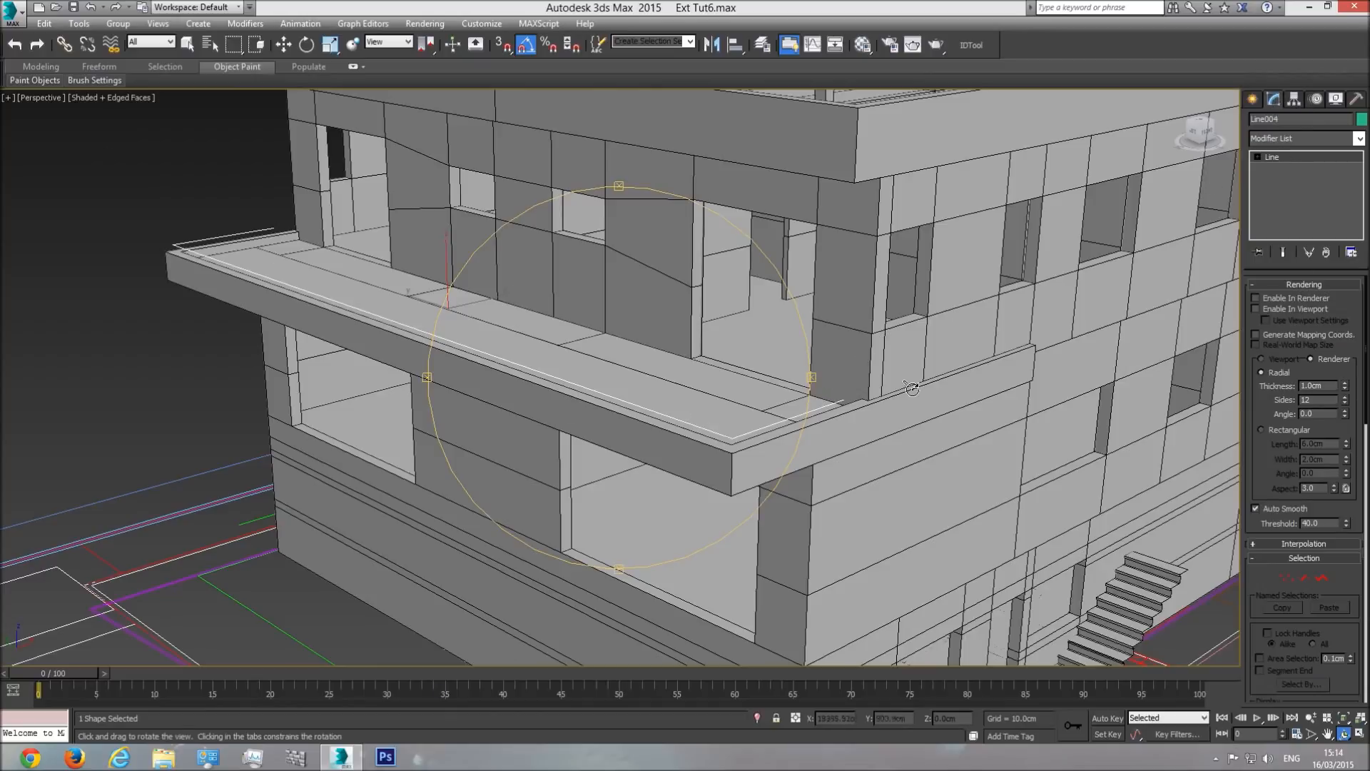
left_click(1254, 298)
left_click(1256, 308)
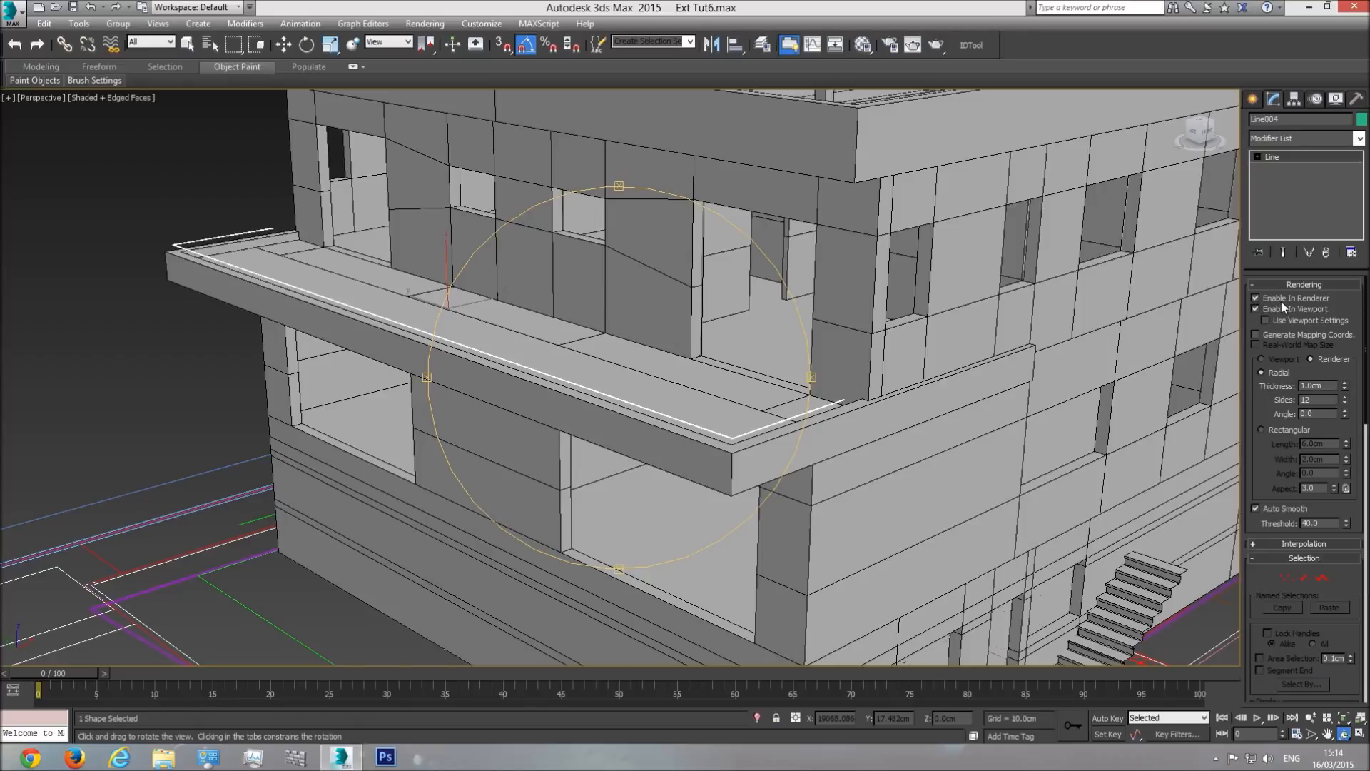
scroll(769, 458, "up", 10)
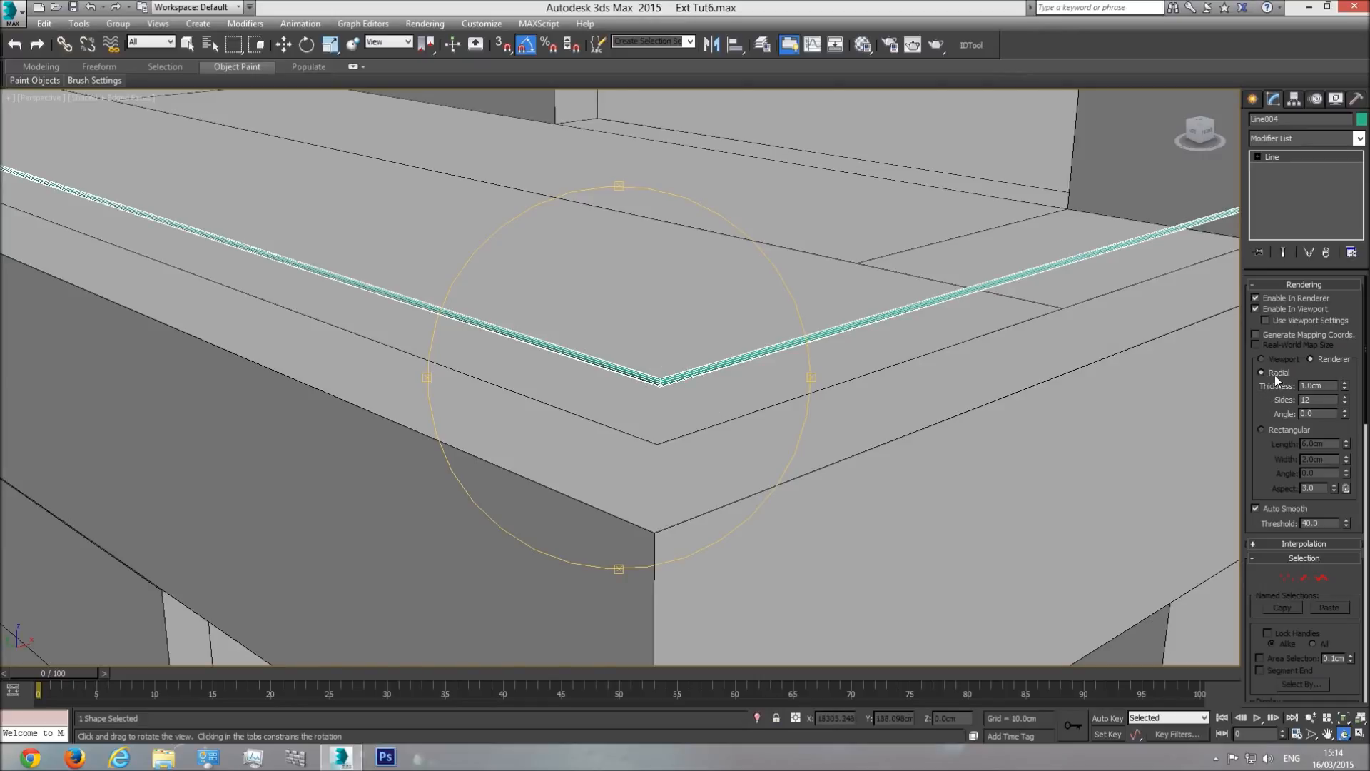
- Give the balcony line a rectangular rendered section with a length of 91 cm and a width of 1 cm
left_click(1262, 430)
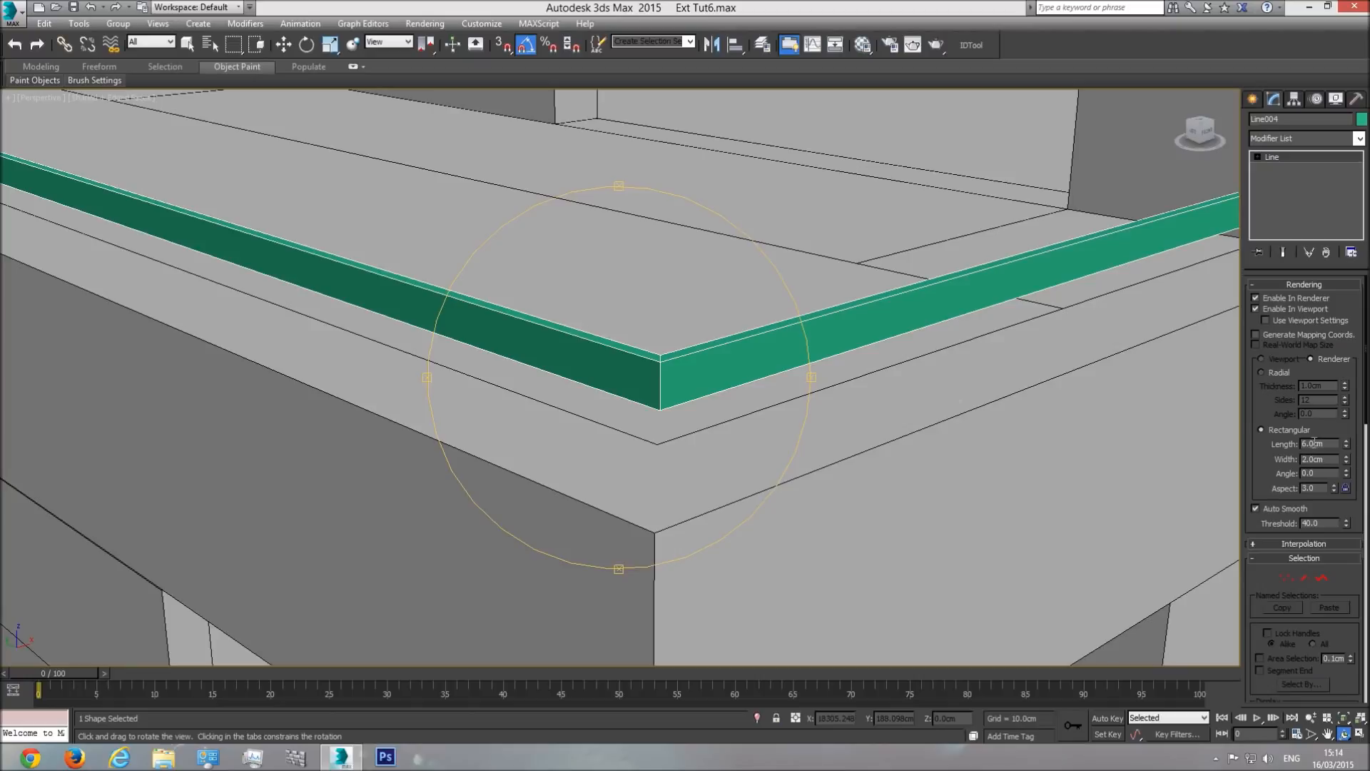
left_click_drag(1348, 448, 1336, 295)
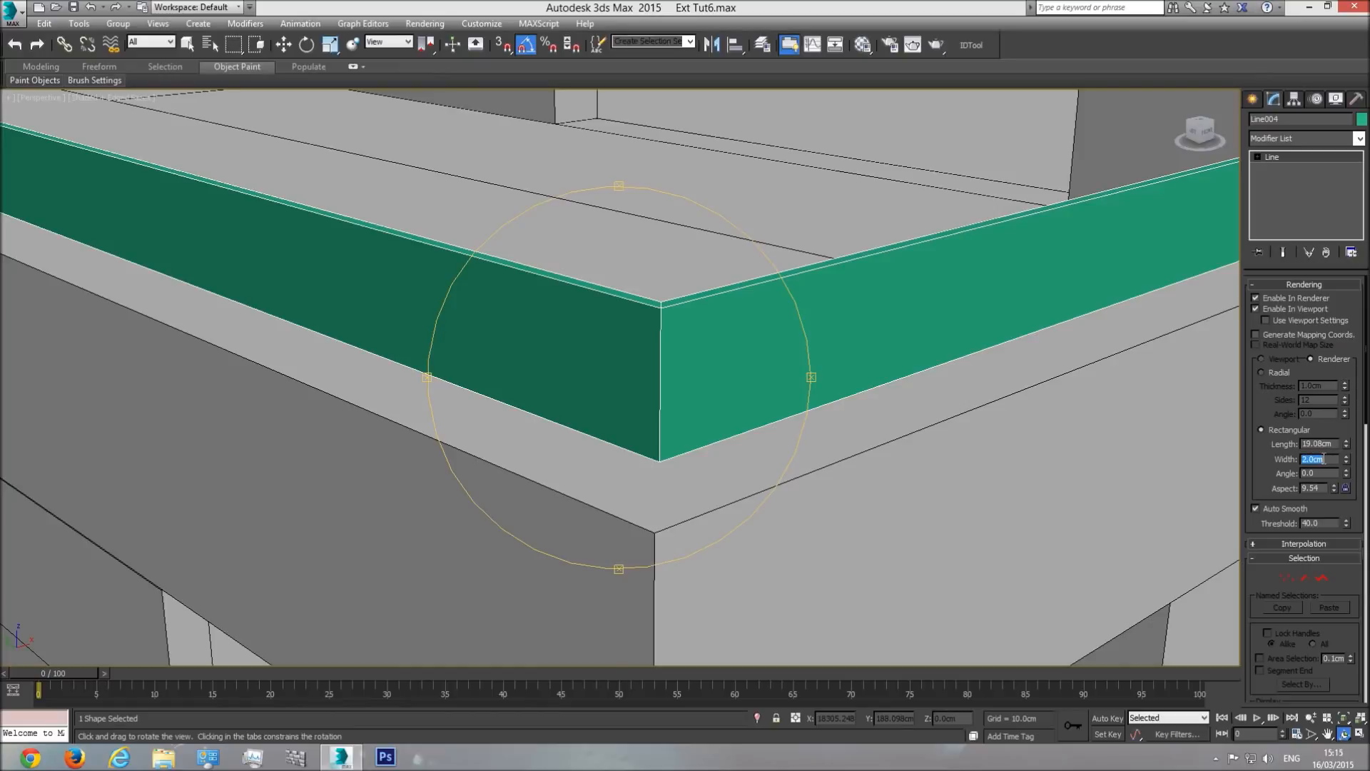
type("1")
key("Return")
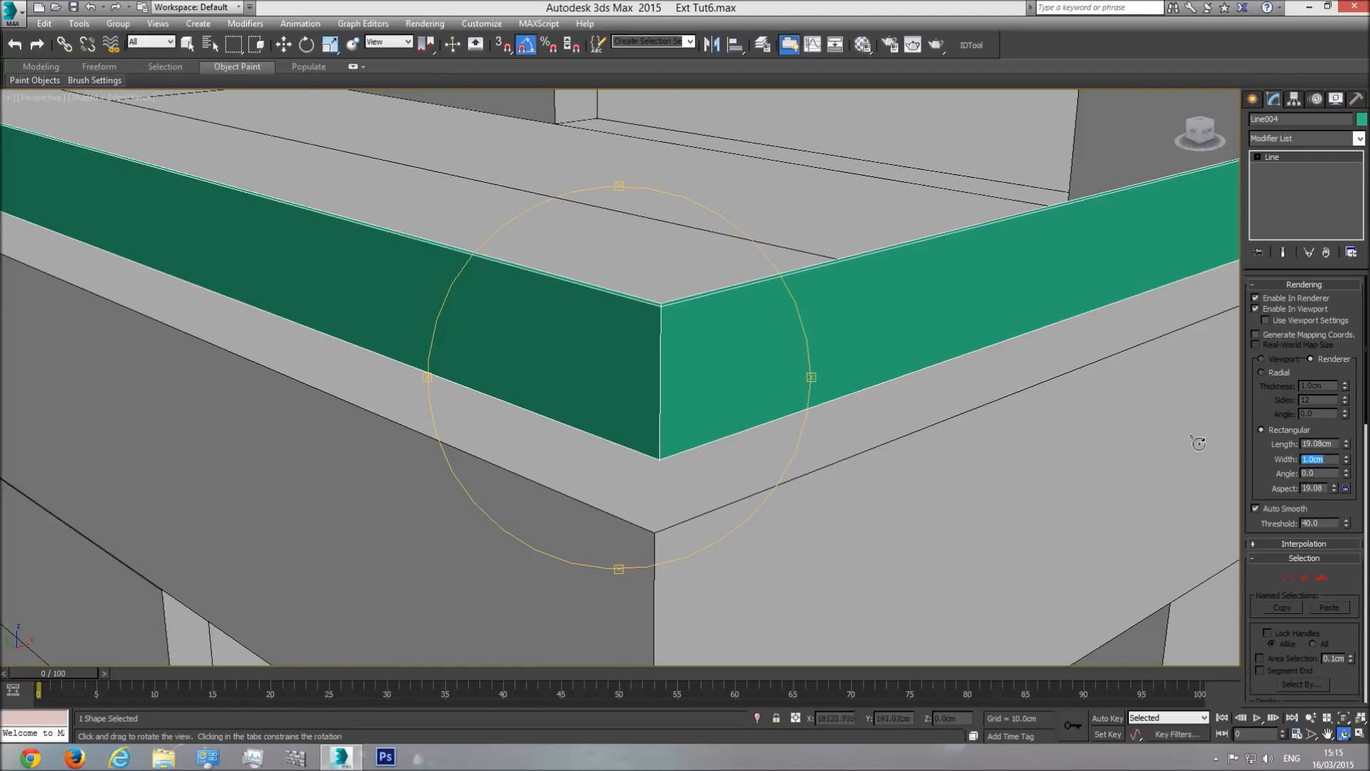
double_click(1329, 444)
type("91")
key("Return")
scroll(708, 367, "down", 2)
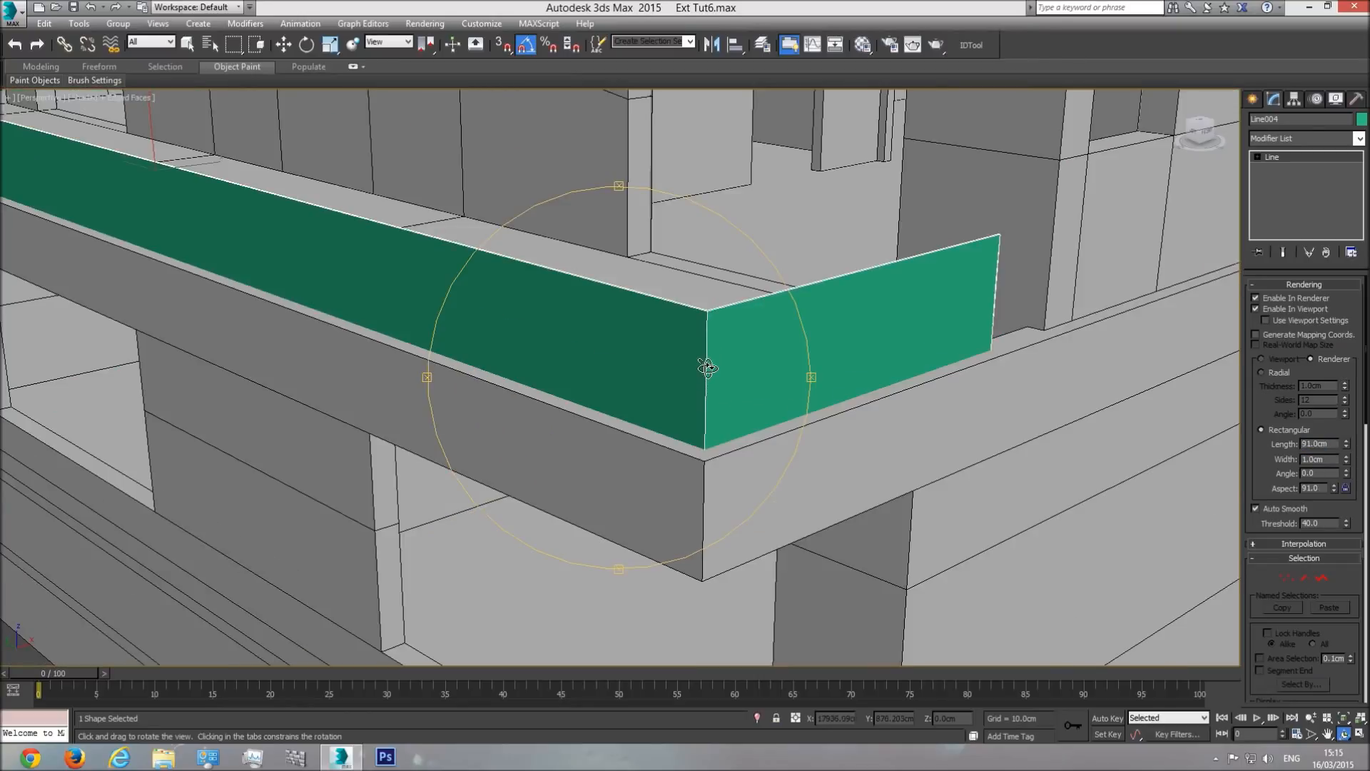
scroll(698, 355, "down", 2)
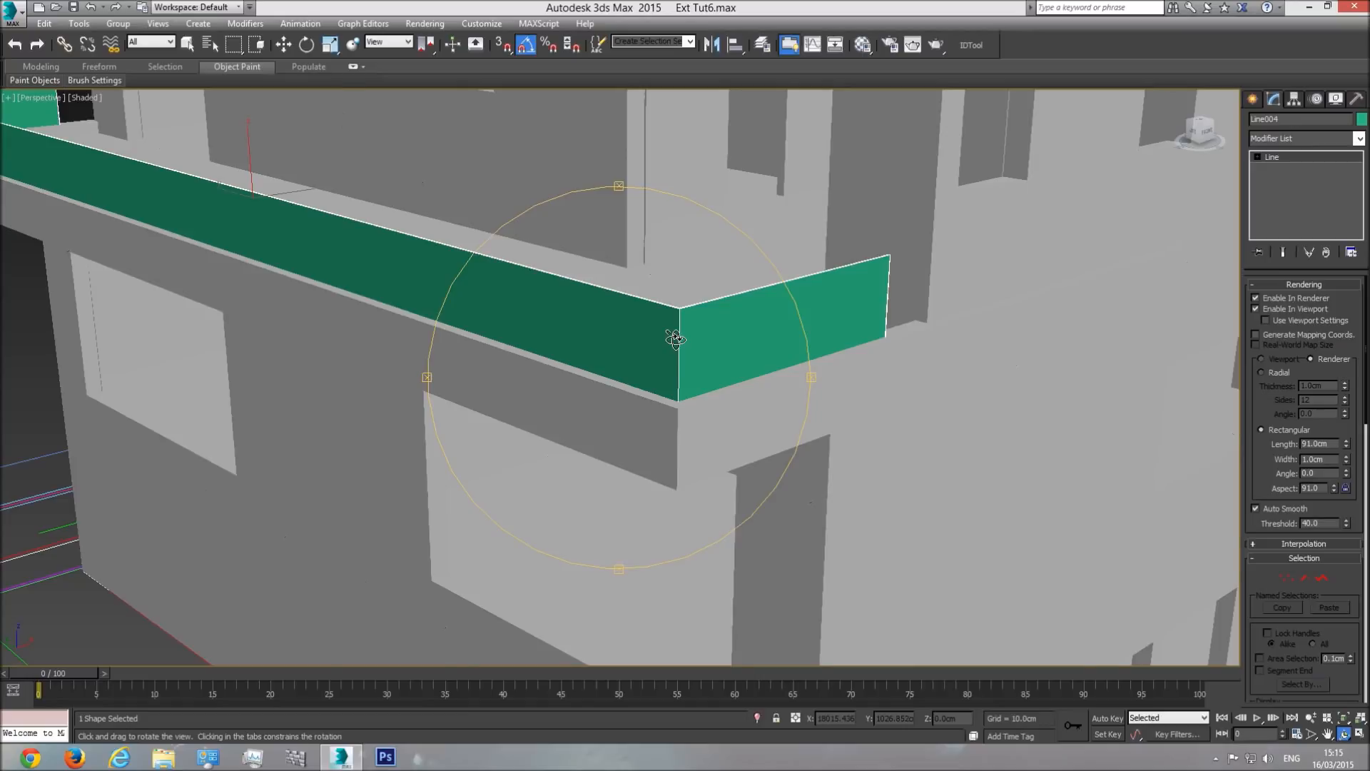
- Raise the railing panel to about Z 683 cm so its lower edge sits on the balcony parapet
left_click(283, 44)
left_click_drag(248, 157, 242, 125)
scroll(629, 346, "down", 5)
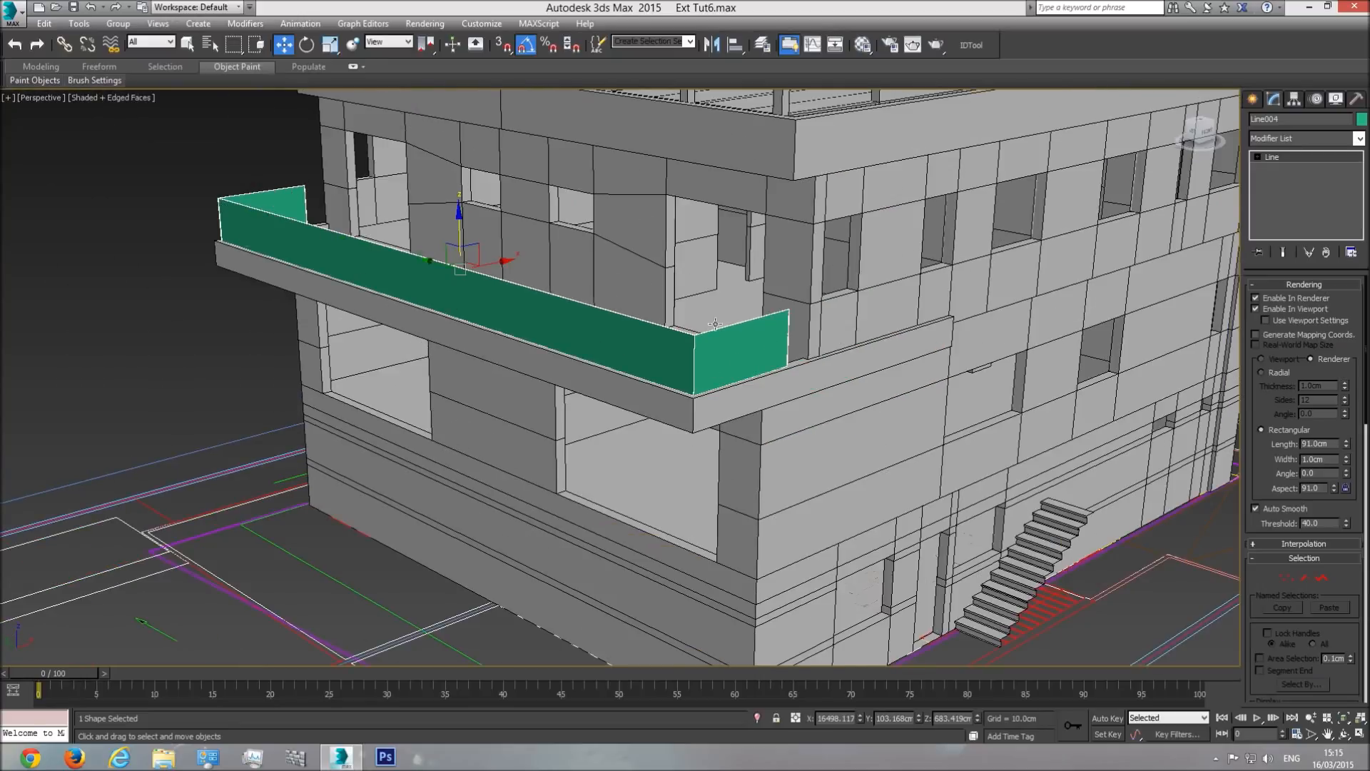
- Adjust the railing line's end vertex on the staircase side along X in top view so it meets the building wall
scroll(697, 382, "up", 5)
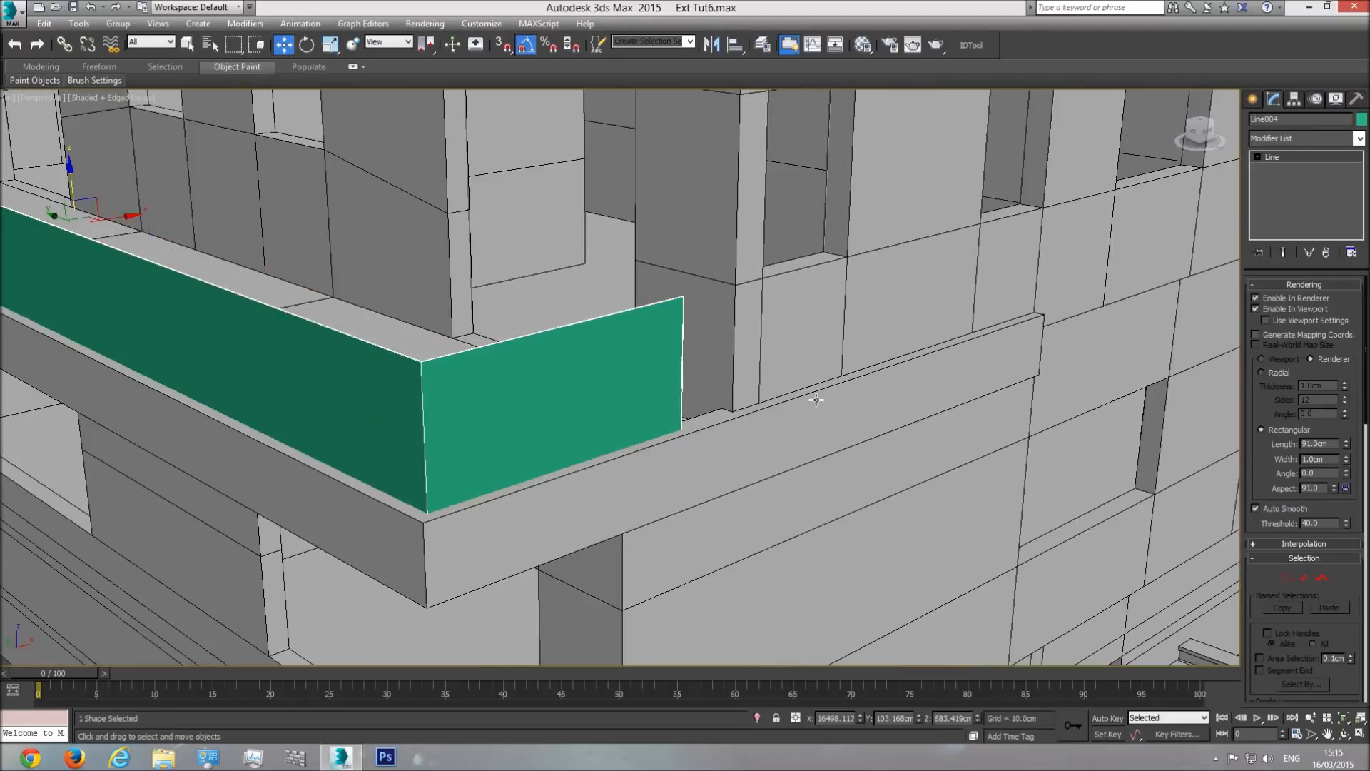
left_click(1282, 157)
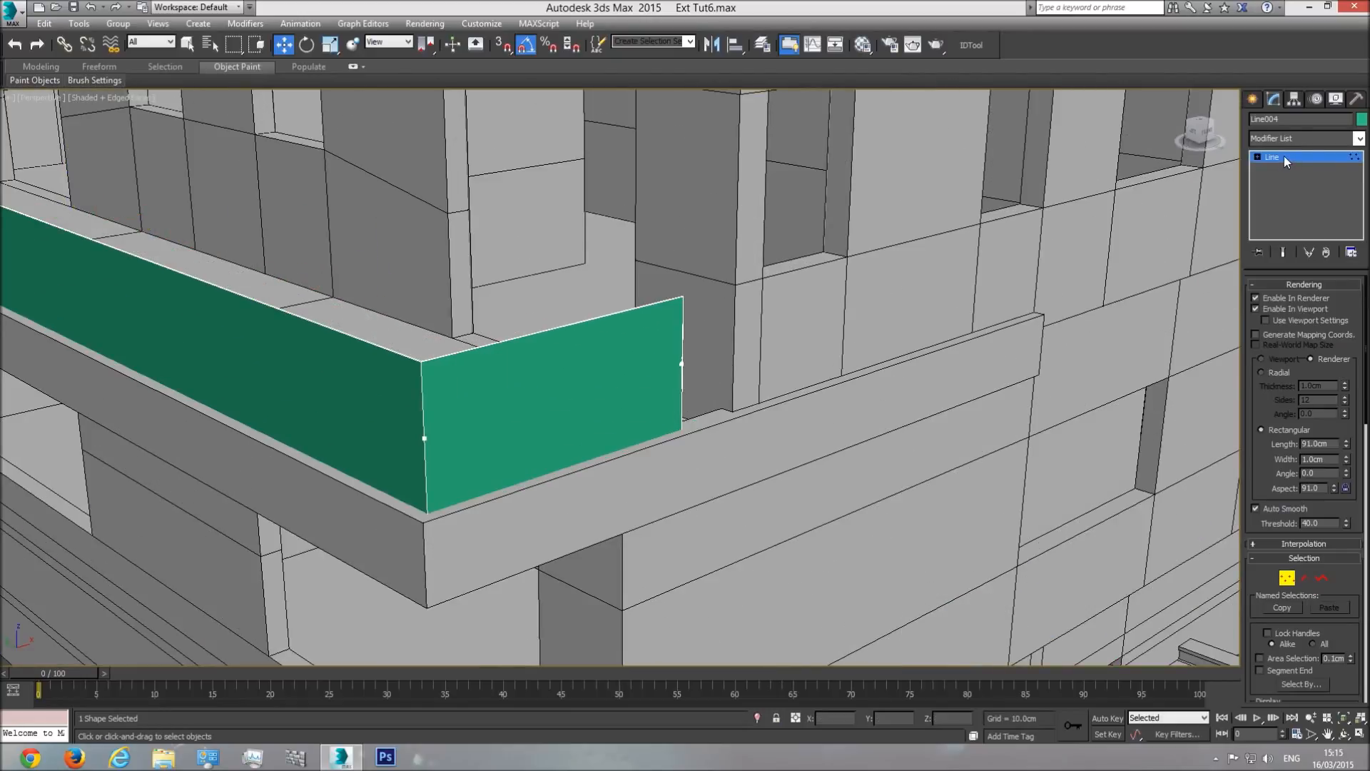
left_click(1258, 157)
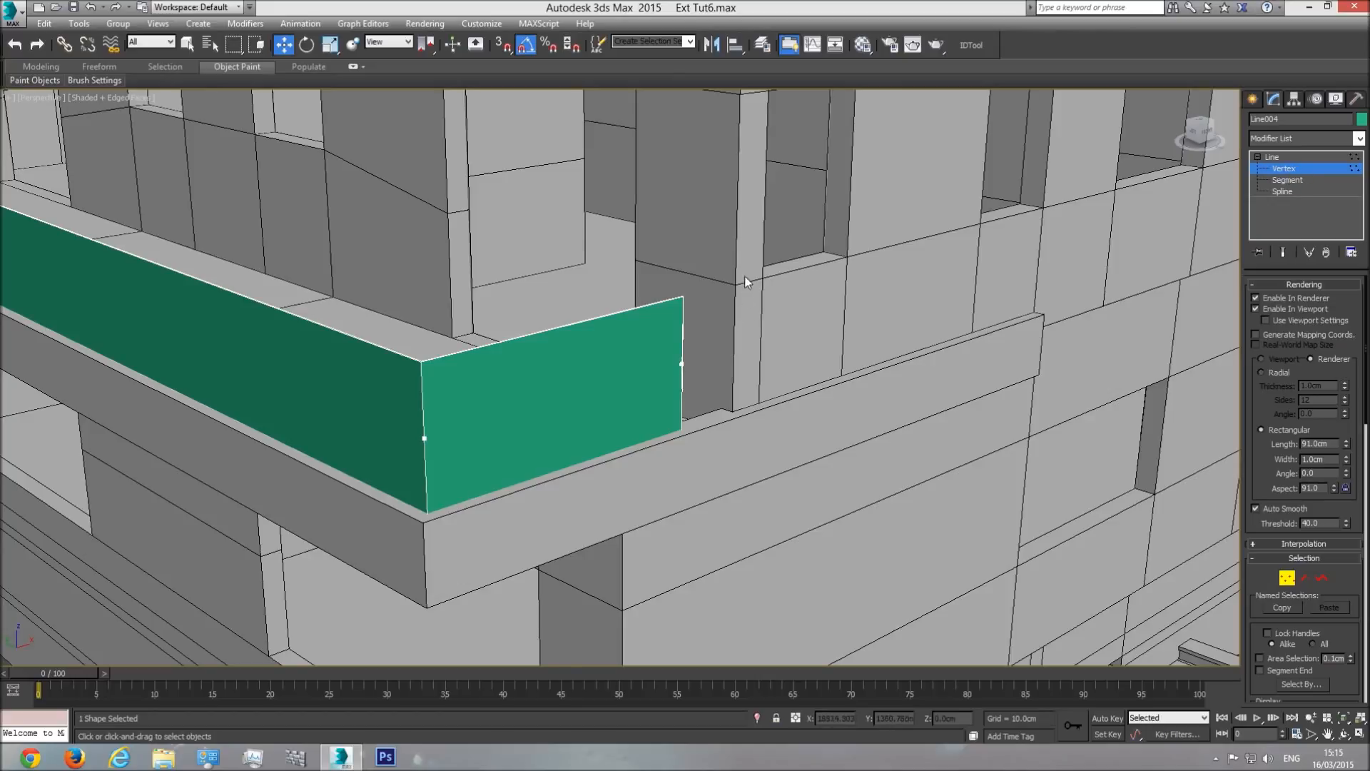
left_click_drag(644, 443, 645, 441)
left_click_drag(710, 355, 766, 339)
key("t")
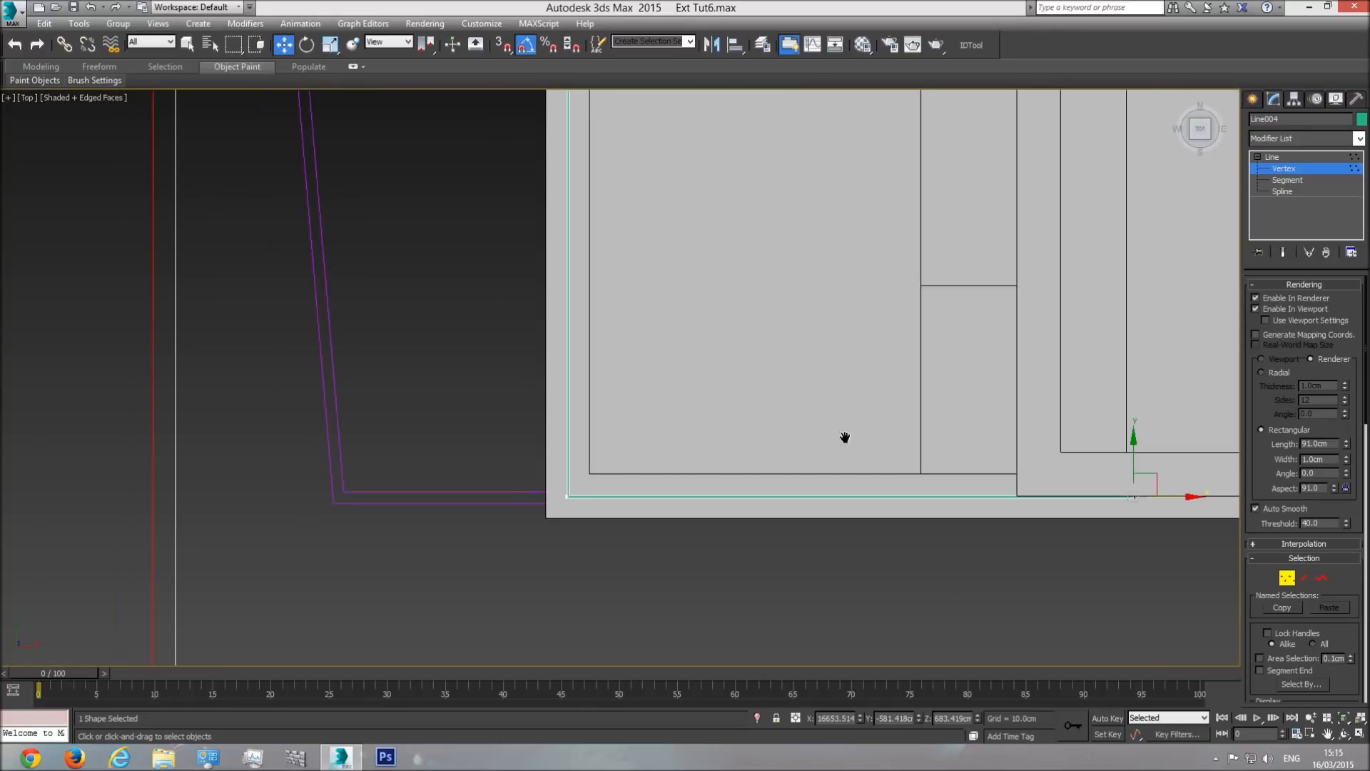
middle_click_drag(1121, 493, 892, 457)
scroll(926, 448, "up", 5)
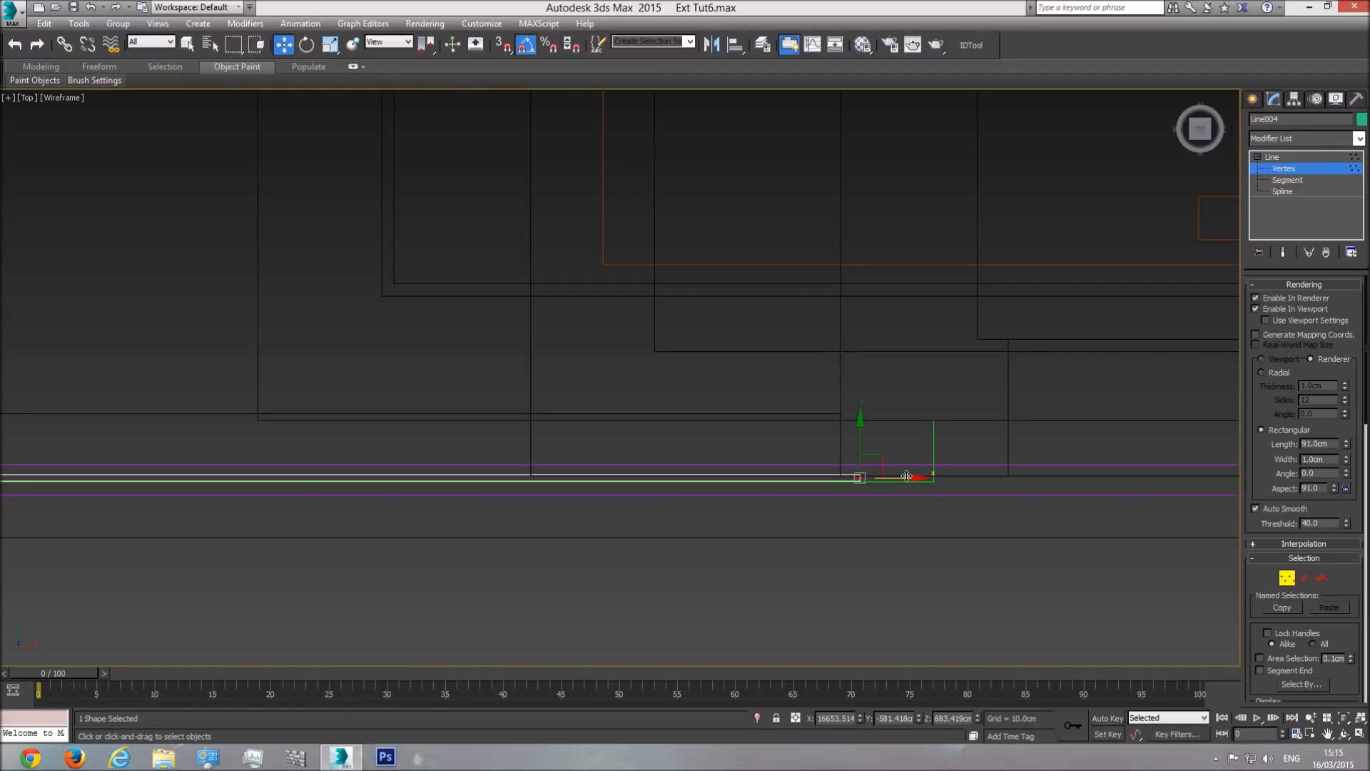
left_click_drag(906, 477, 889, 480)
- Move the railing line's opposite end vertex along X to the wall in wireframe top view, and finish vertex editing in perspective
scroll(722, 213, "down", 10)
scroll(702, 267, "up", 8)
key("F3")
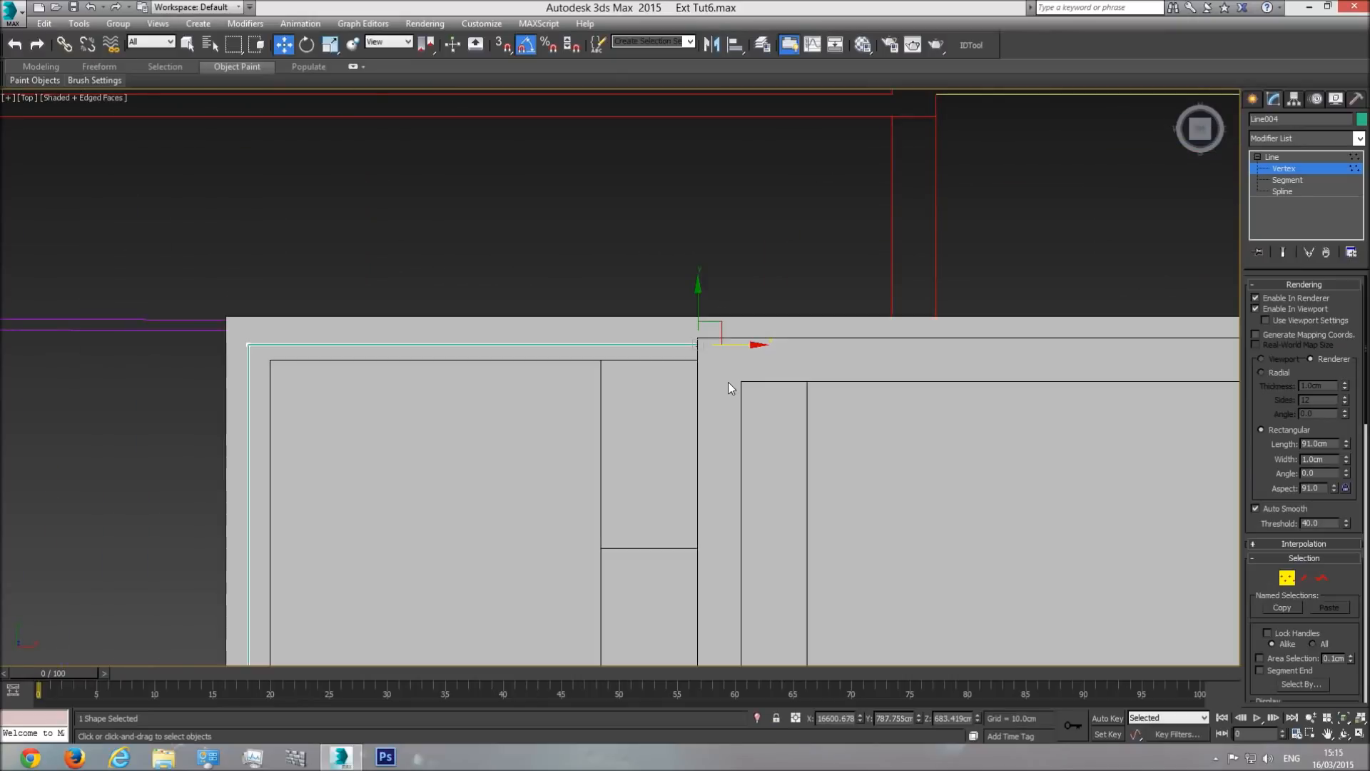
key("F3")
left_click_drag(739, 346, 825, 348)
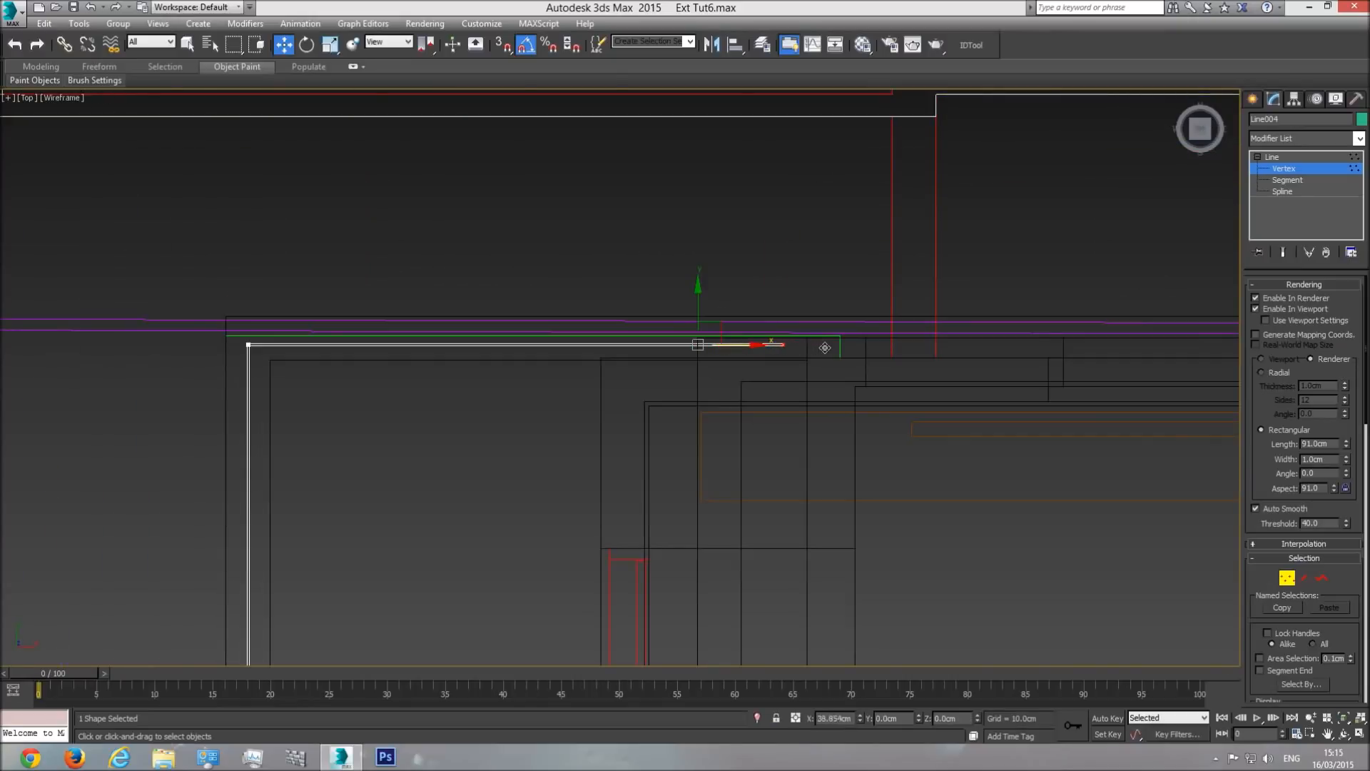
left_click_drag(847, 351, 865, 364)
key("p")
left_click(1344, 733)
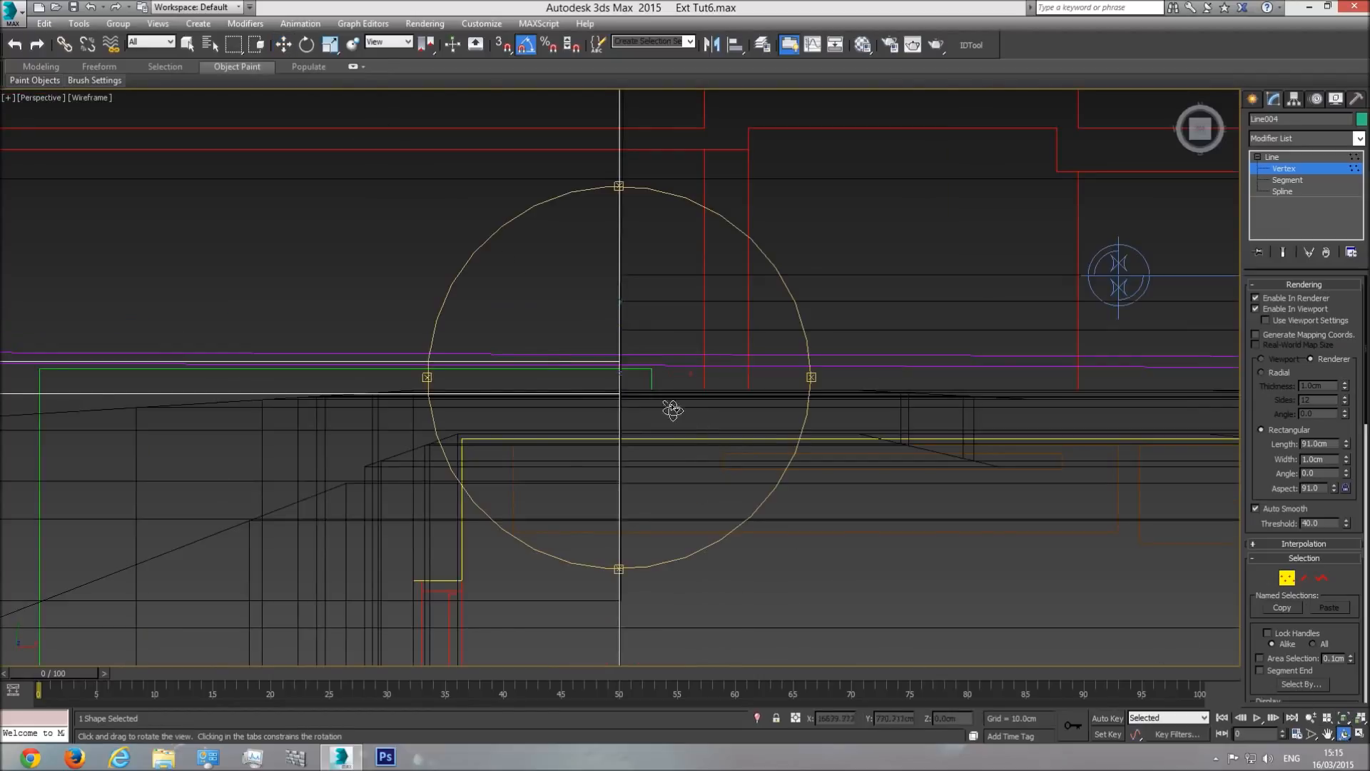
mouse_move(672, 410)
left_mouse_down()
mouse_move(725, 285)
mouse_move(719, 336)
mouse_move(649, 398)
mouse_move(666, 435)
mouse_move(683, 423)
left_mouse_up()
key("F3")
scroll(665, 376, "down", 5)
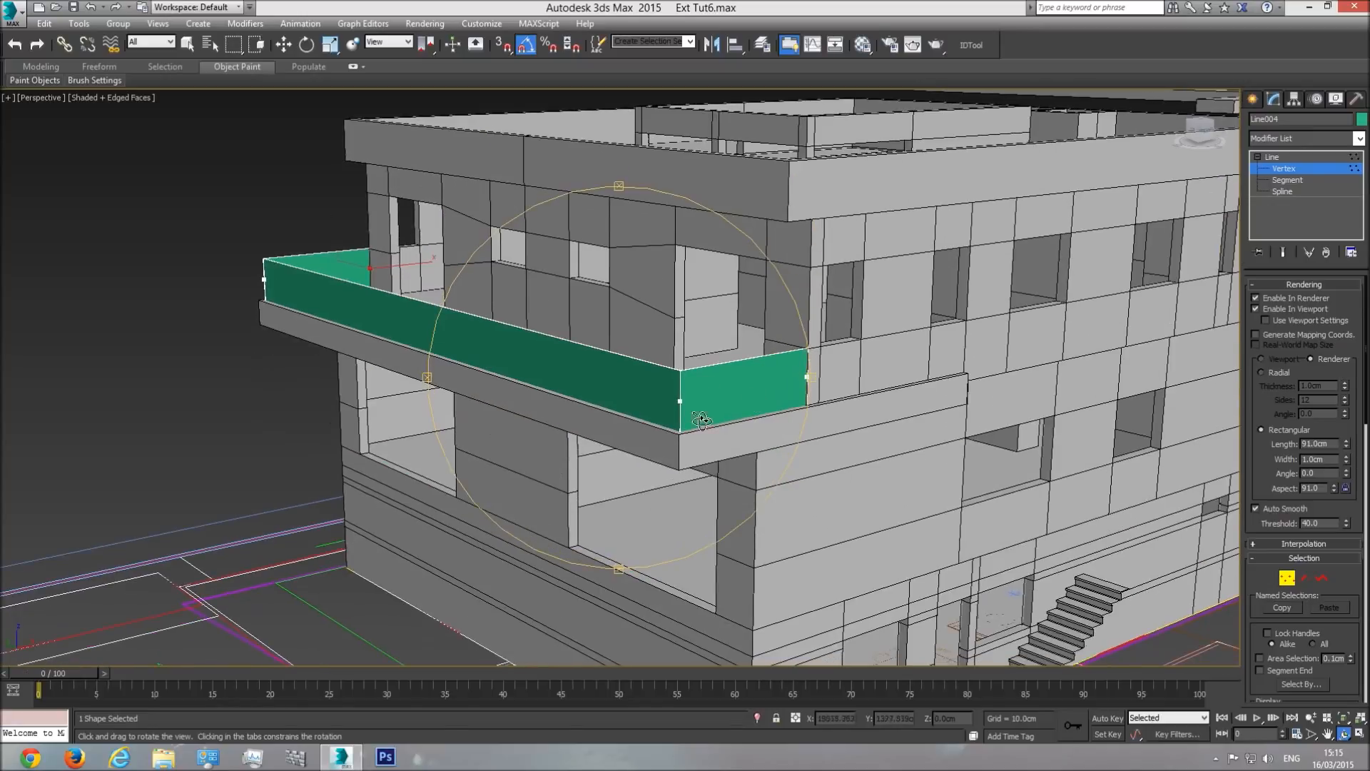
left_click(1295, 167)
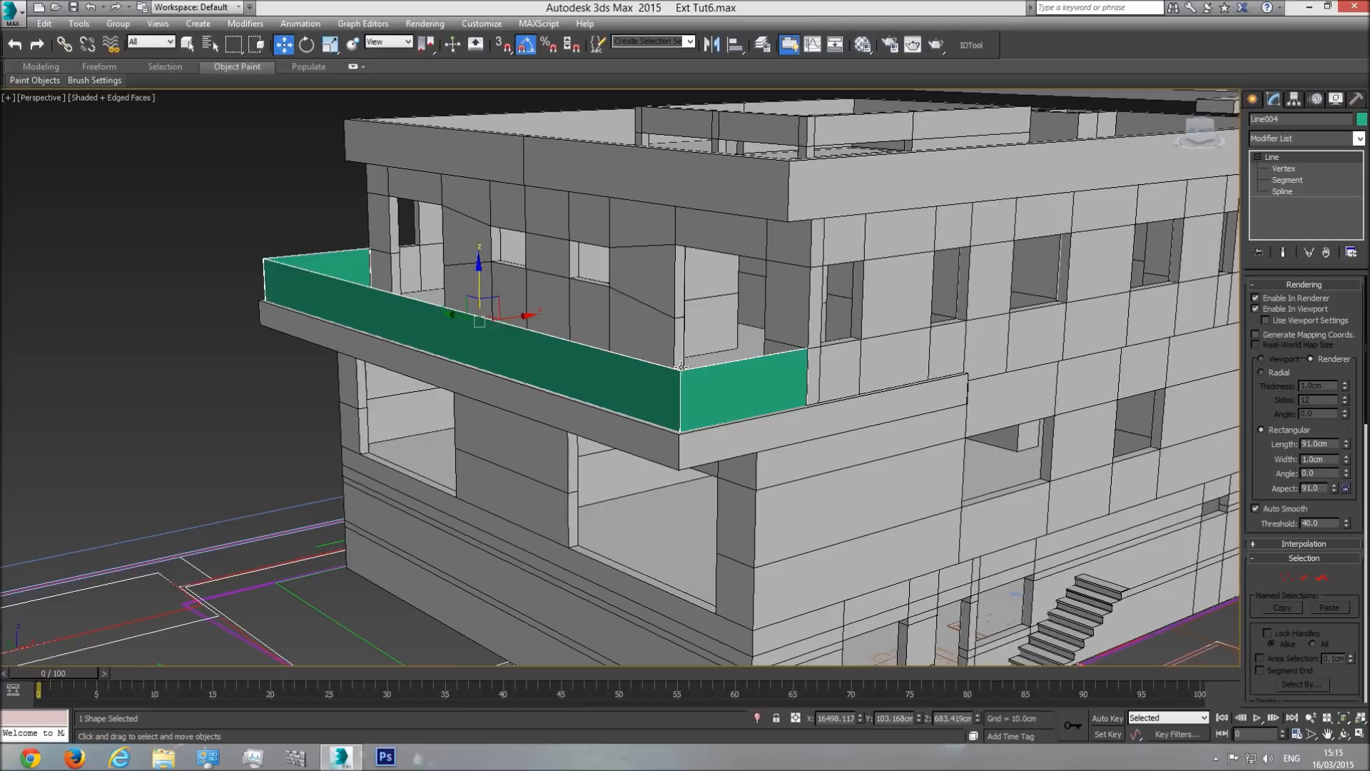
- Clone the railing panel as one independent copy about 138 cm above the original
scroll(671, 368, "up", 2)
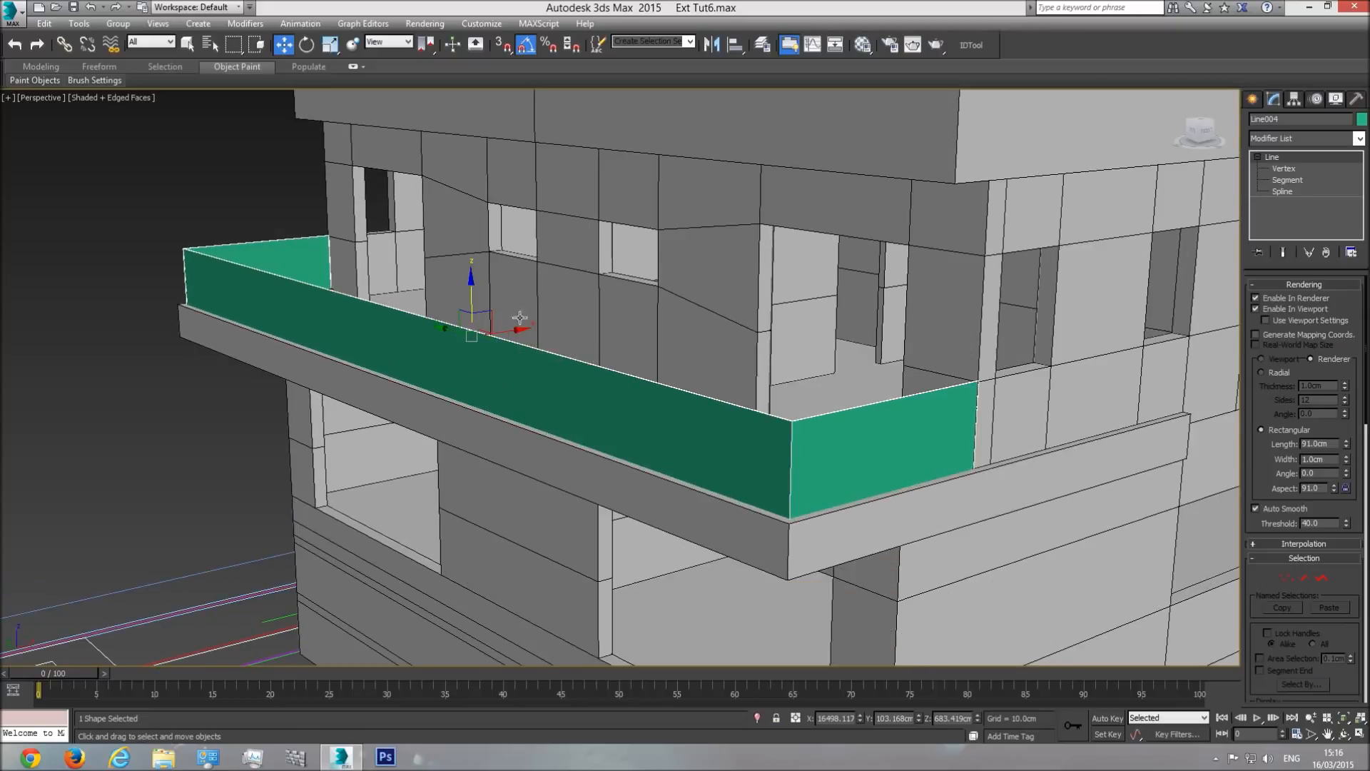
left_click_drag(471, 299, 470, 191, "shift")
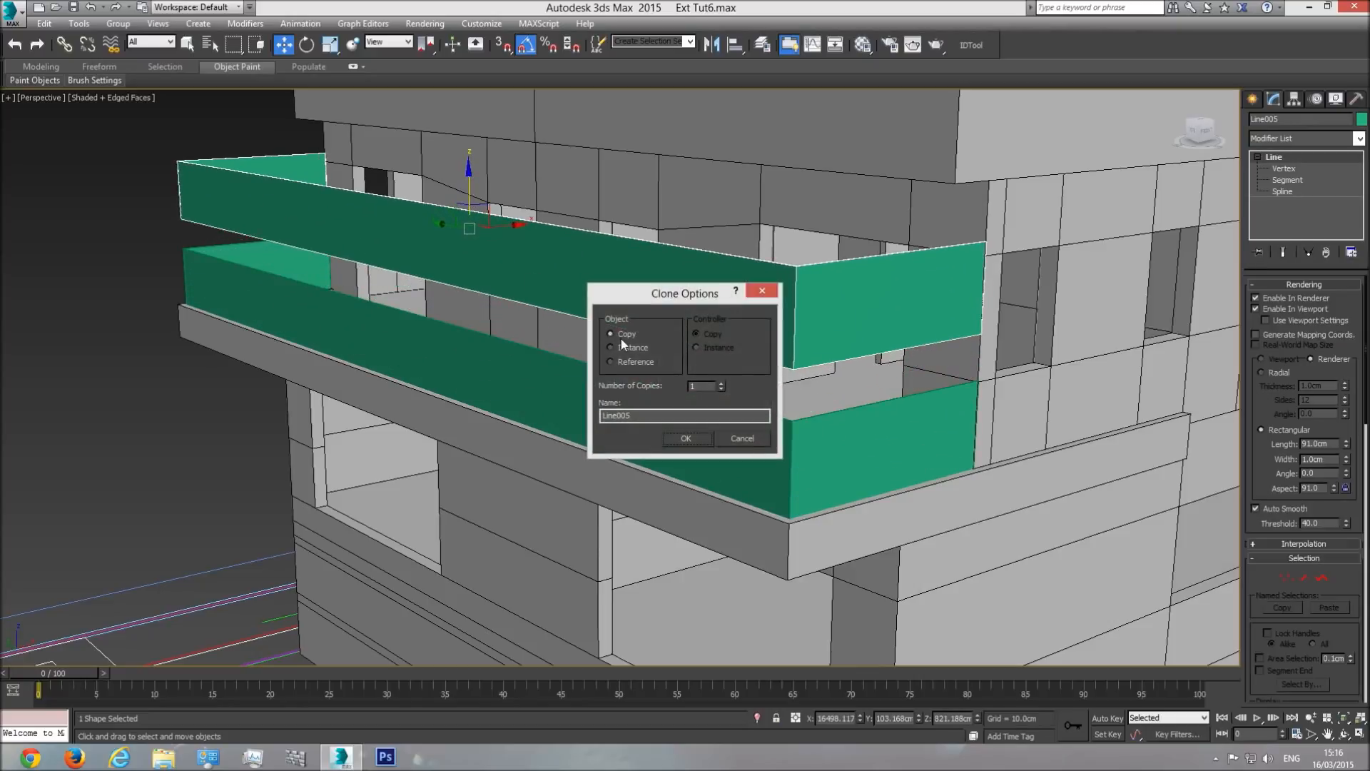
left_click(686, 438)
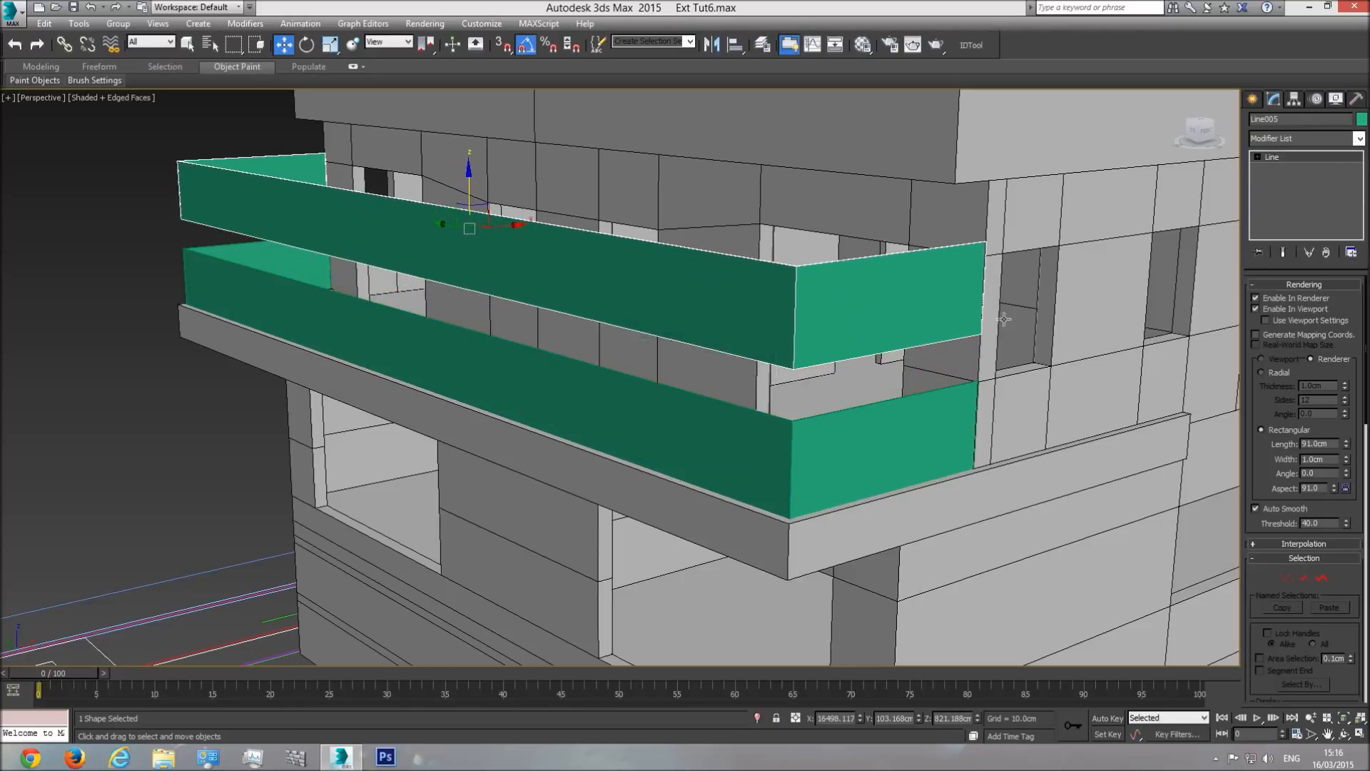
- Change the copied line to a radial rendered section with a thickness of 5 cm for the handrail
left_click(1277, 375)
scroll(862, 305, "up", 5)
middle_click_drag(972, 309, 874, 327)
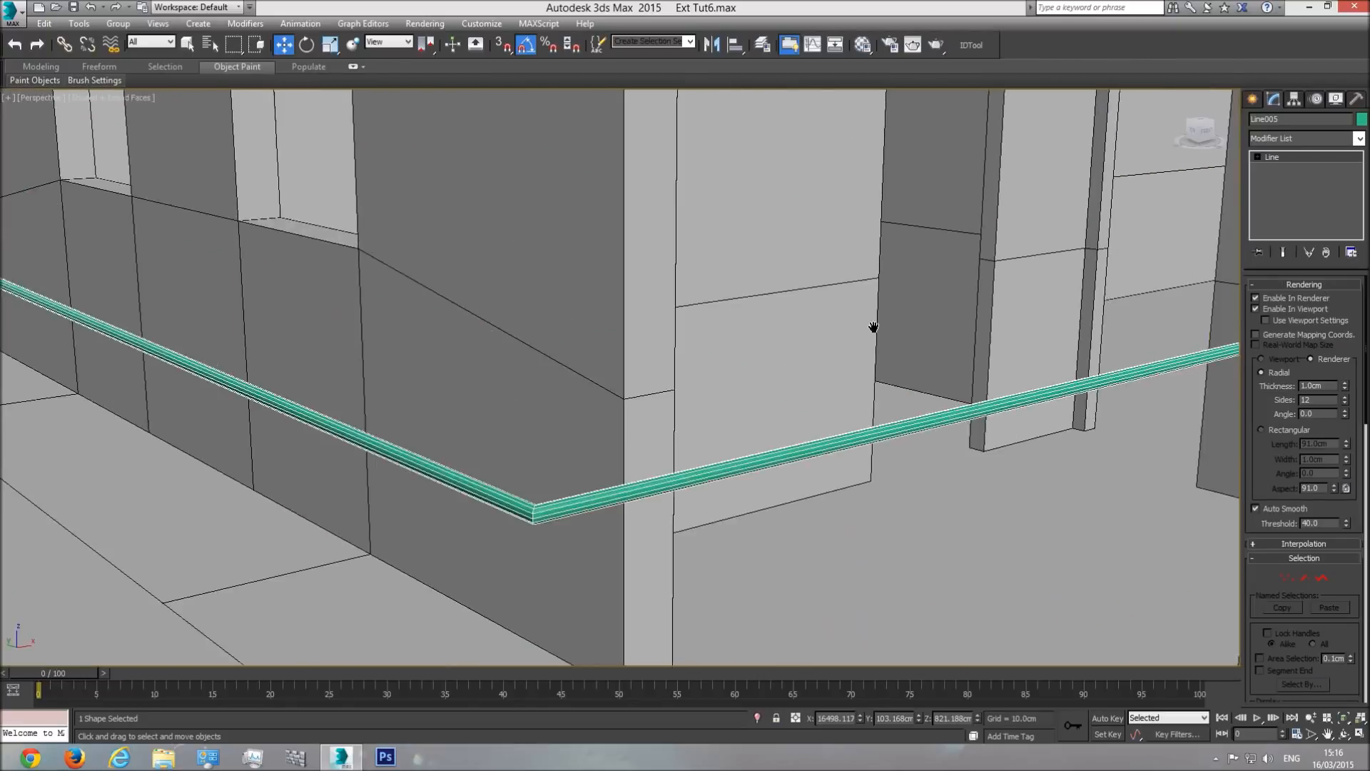
scroll(874, 327, "down", 5)
scroll(852, 348, "up", 3)
scroll(846, 340, "up", 3)
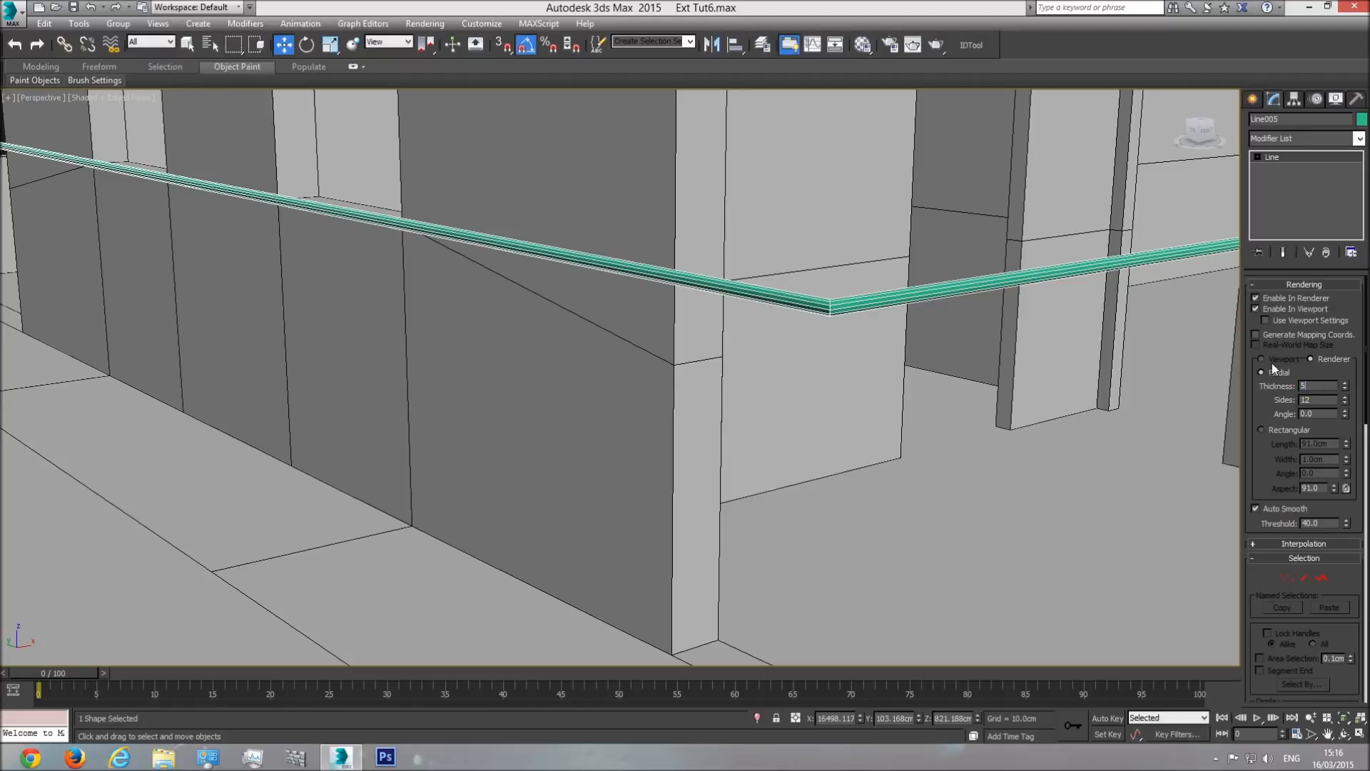
key("Return")
scroll(892, 368, "down", 5)
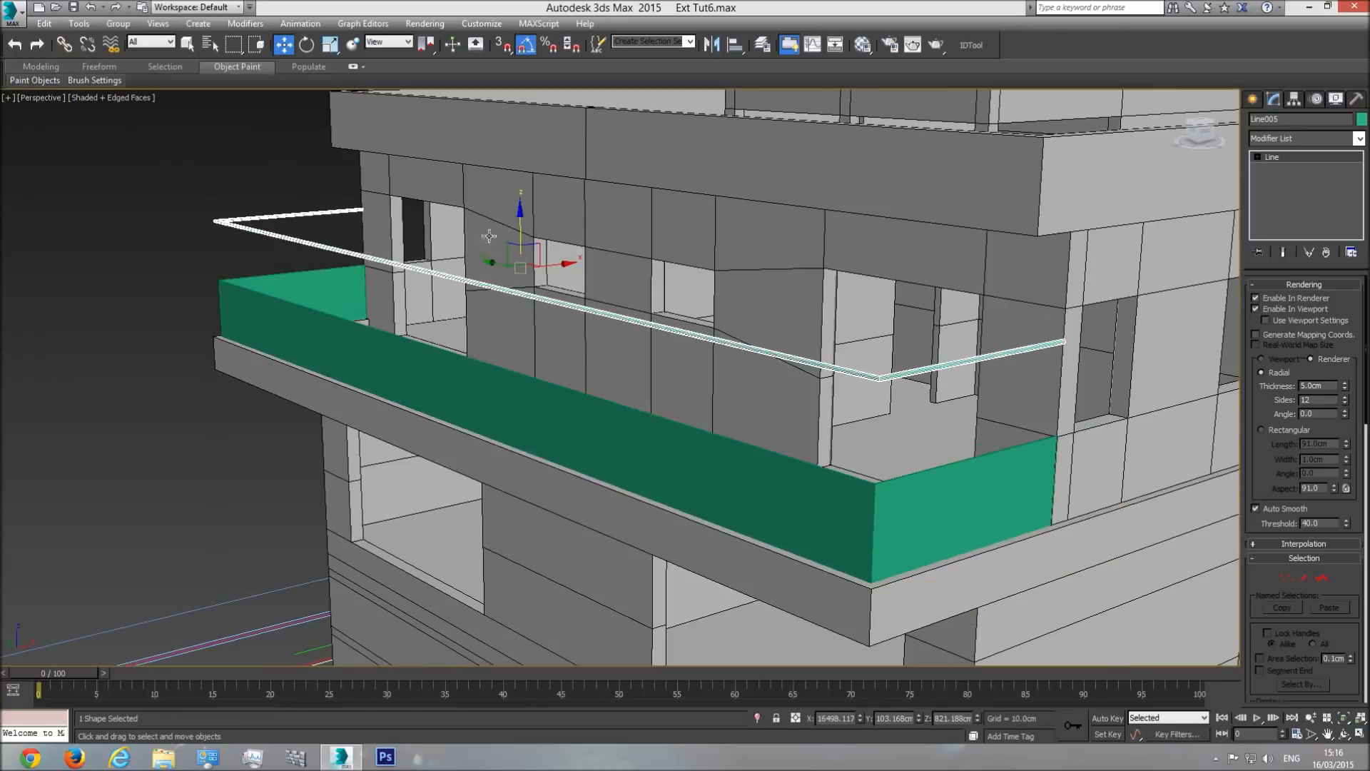
- Lower the handrail tube to about Z 731 cm and align it on the panel's top edge in front view
left_click_drag(518, 224, 528, 312)
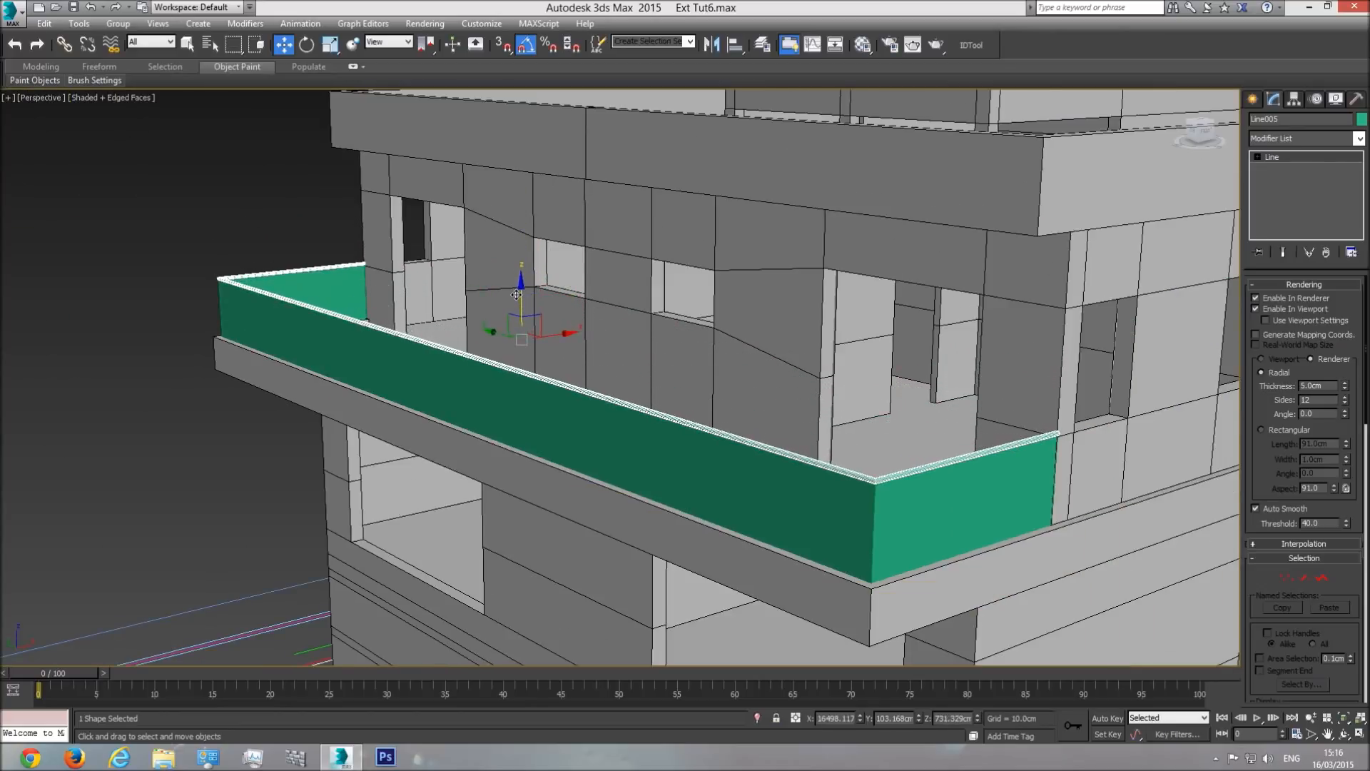
key("f")
mouse_move(526, 309)
middle_mouse_down()
mouse_move(555, 367)
mouse_move(1043, 353)
mouse_move(587, 425)
middle_mouse_up()
scroll(658, 400, "up", 15)
key("F3")
middle_click_drag(529, 478, 662, 331)
scroll(613, 353, "up", 5)
mouse_move(557, 378)
left_mouse_down()
mouse_move(557, 361)
mouse_move(553, 378)
left_mouse_up()
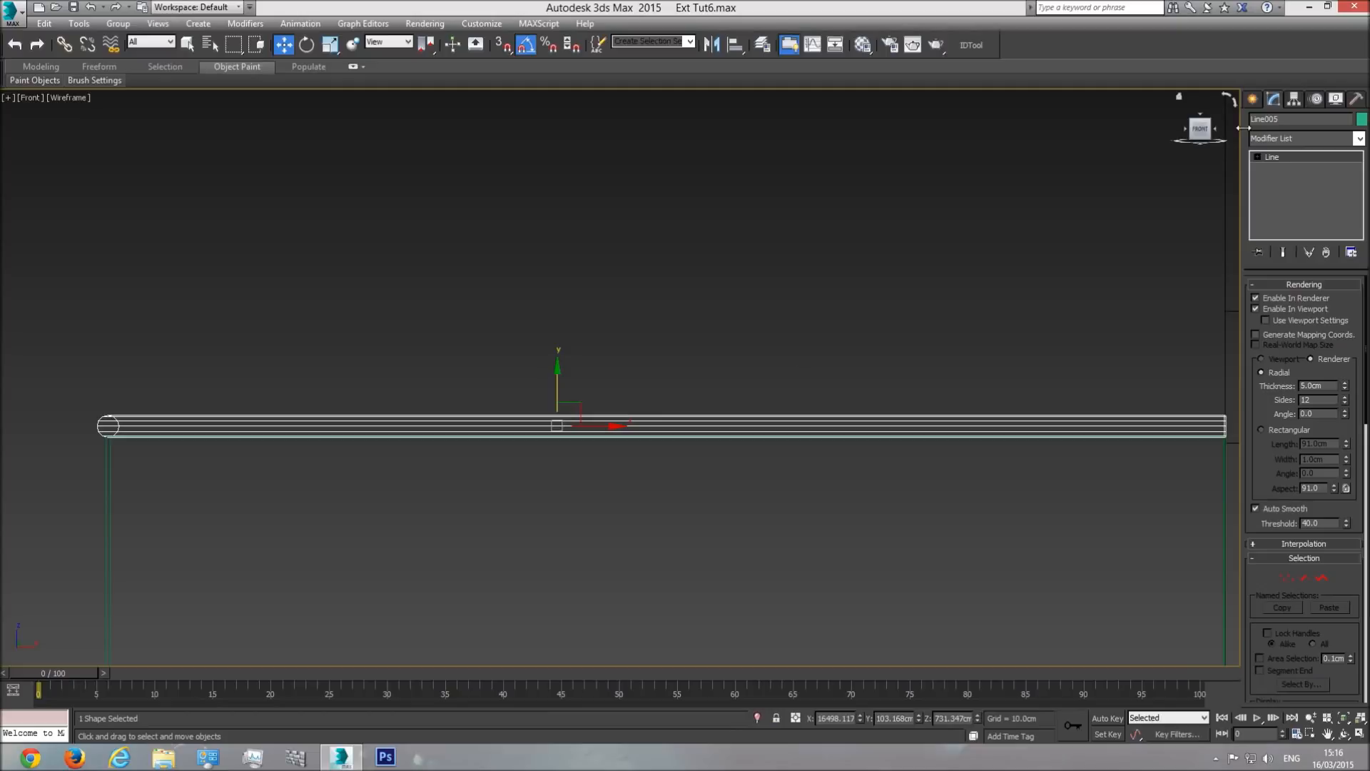
- Measure the handrail tube's thickness with a temporary box in the front view and discard the box
left_click(1253, 99)
left_click(1258, 121)
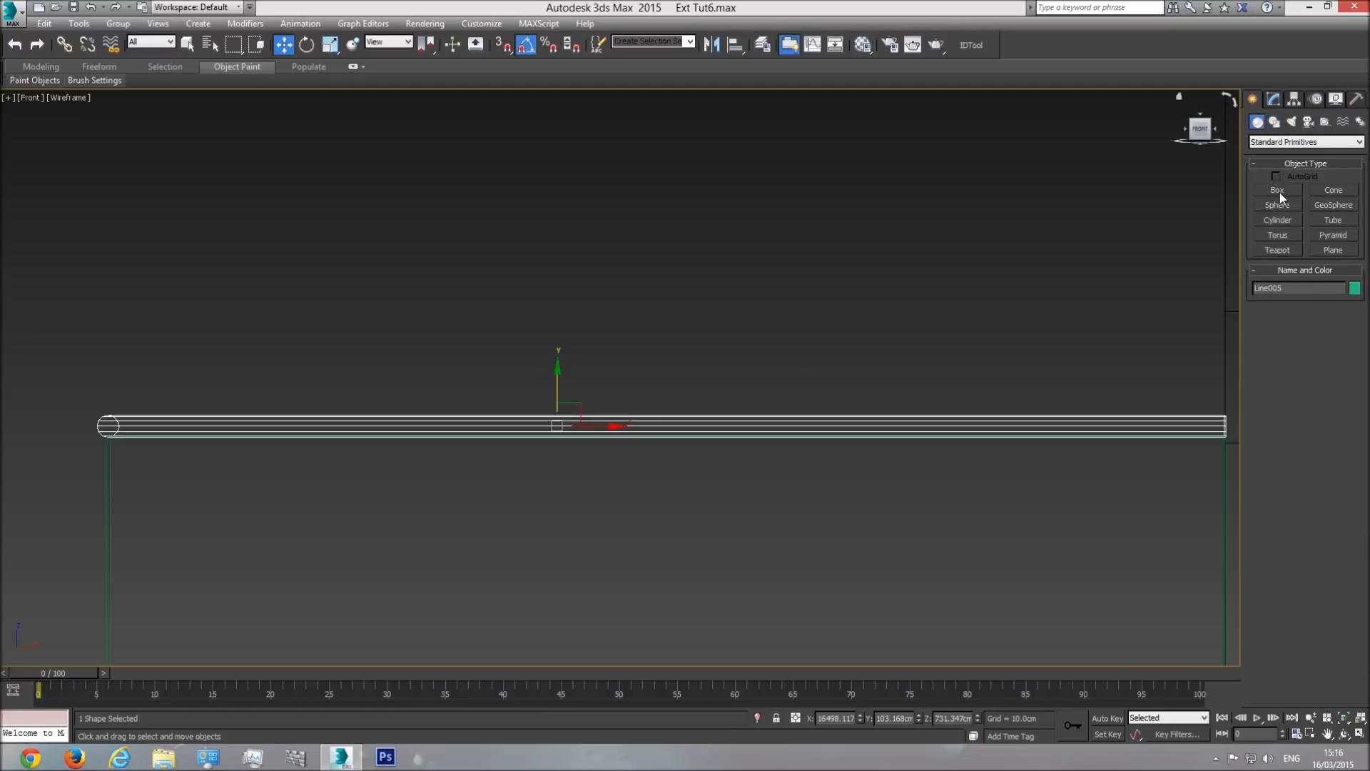
left_click(1279, 190)
scroll(386, 429, "up", 5)
left_click_drag(333, 443, 366, 381)
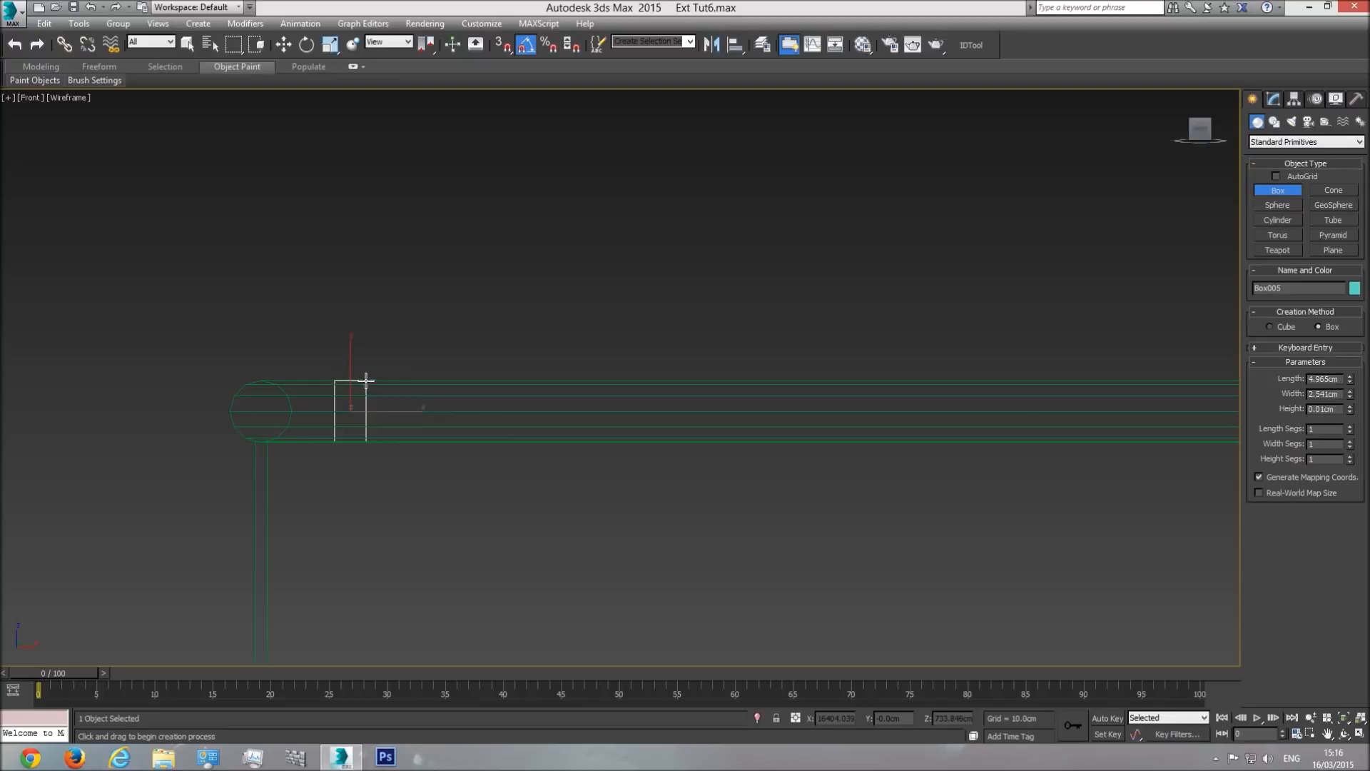
right_click(366, 379)
scroll(557, 376, "down", 6)
- Measure the handrail's thickness in the side elevation drawing with a temporary box in top view
key("t")
scroll(592, 416, "down", 5)
scroll(383, 424, "down", 6)
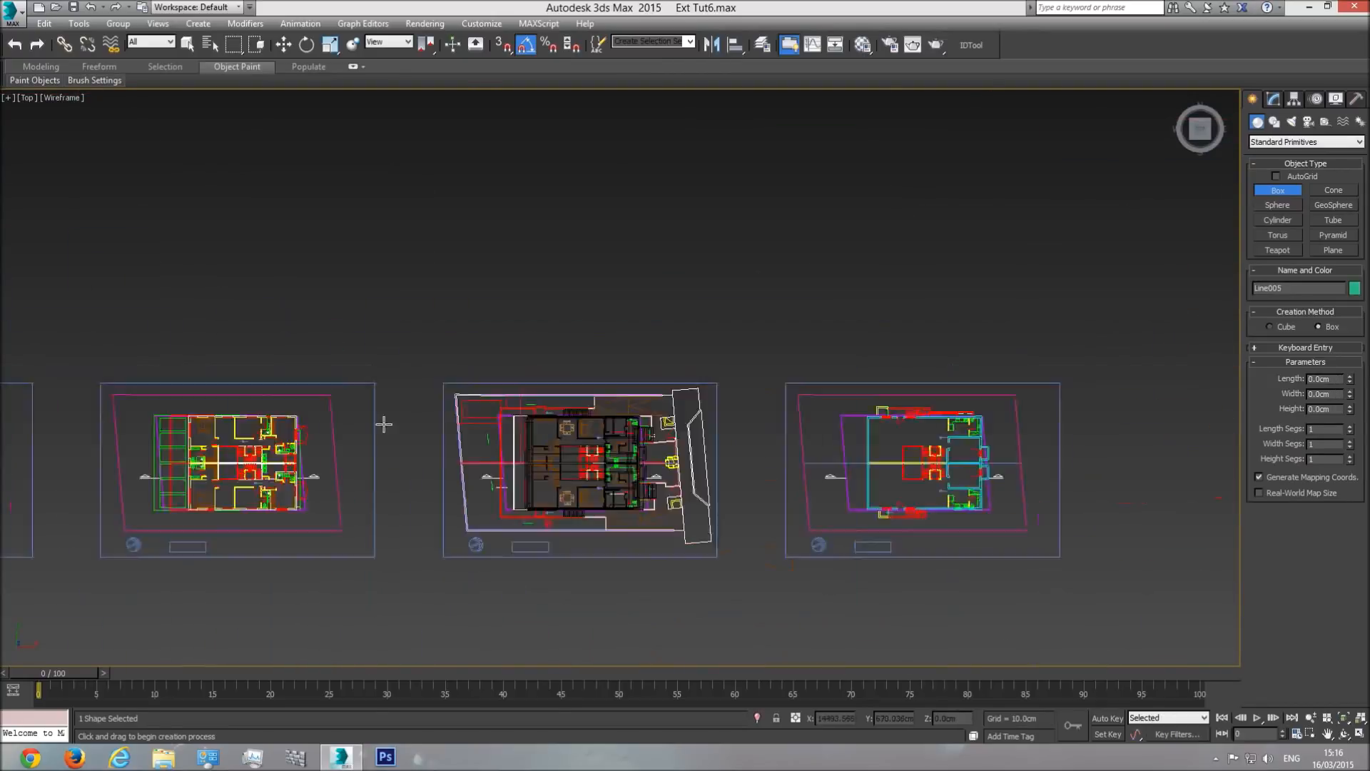
scroll(427, 419, "up", 6)
scroll(528, 366, "up", 10)
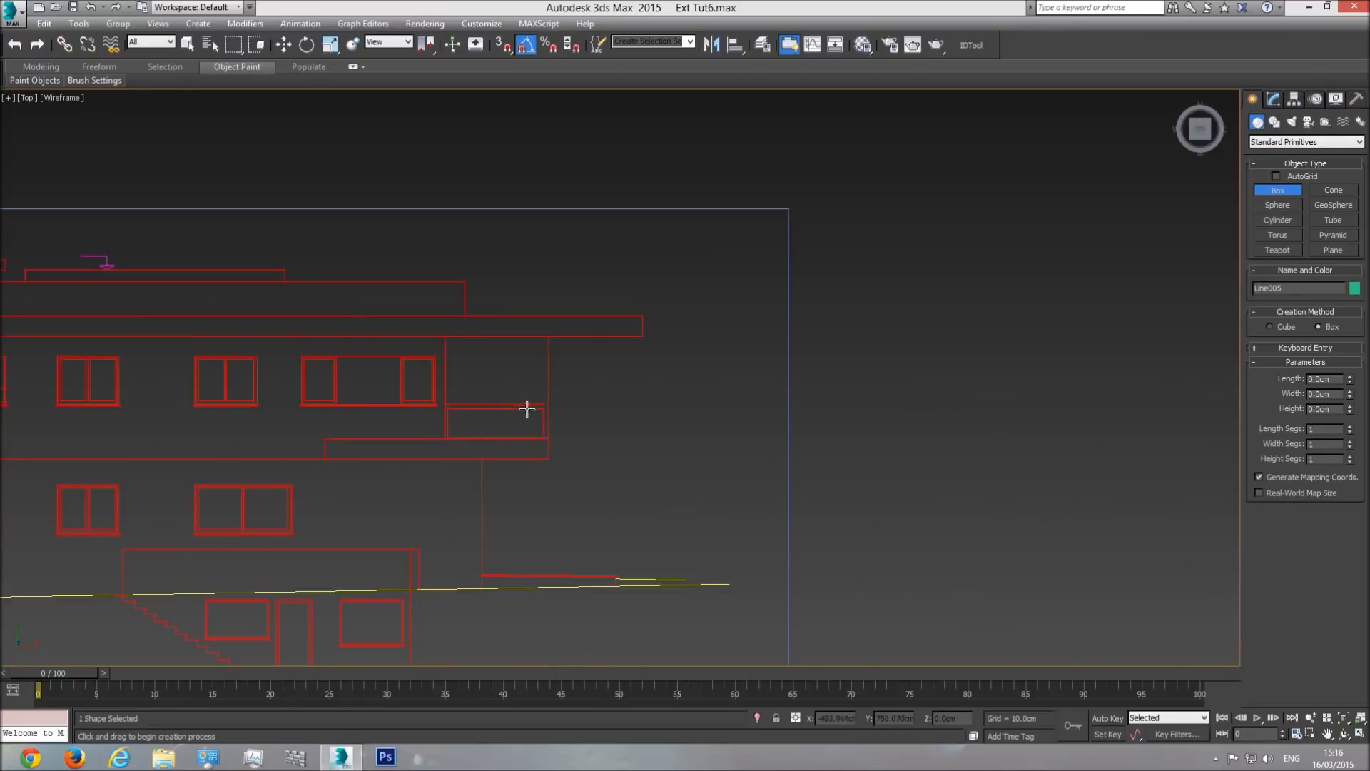
left_click_drag(510, 390, 521, 411)
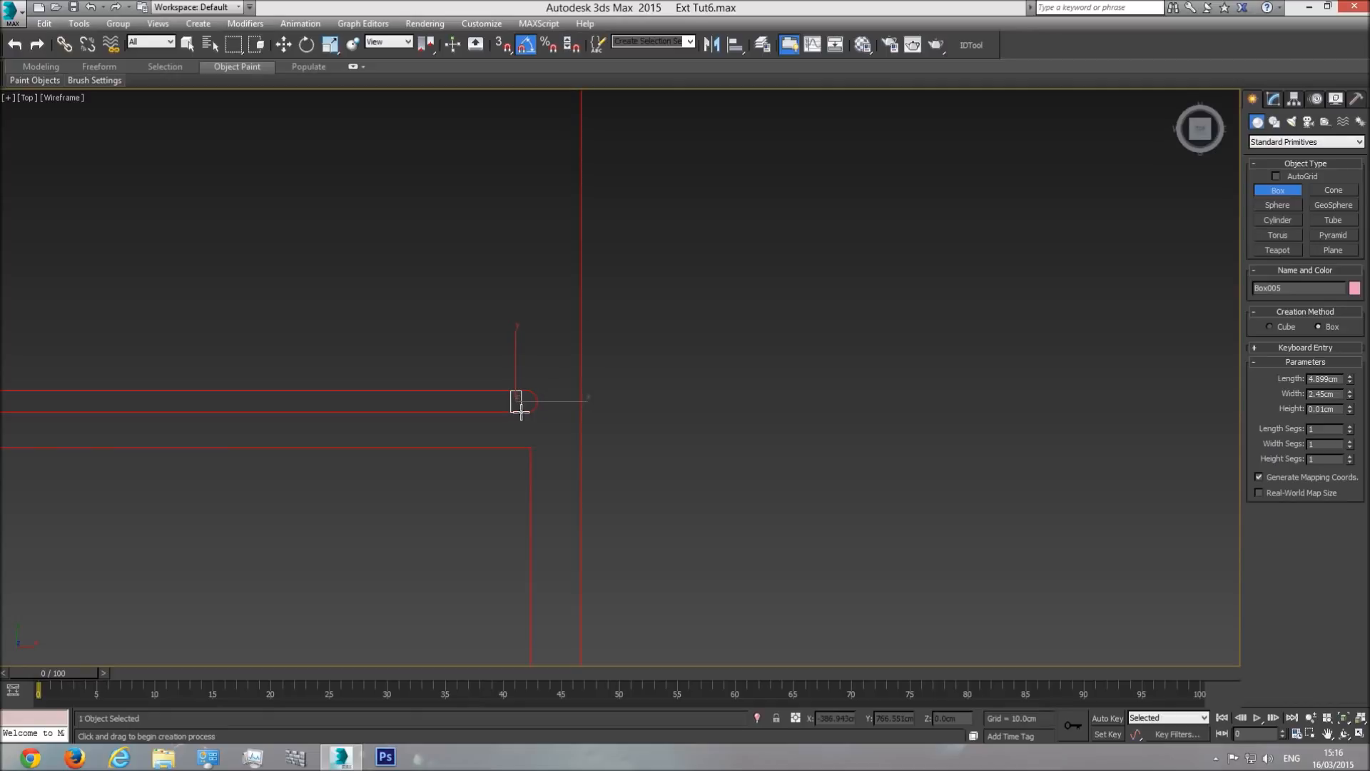
- Discard the temporary measuring box and return to a shaded perspective close-up of the front balcony railing
right_click(539, 395)
scroll(526, 397, "down", 10)
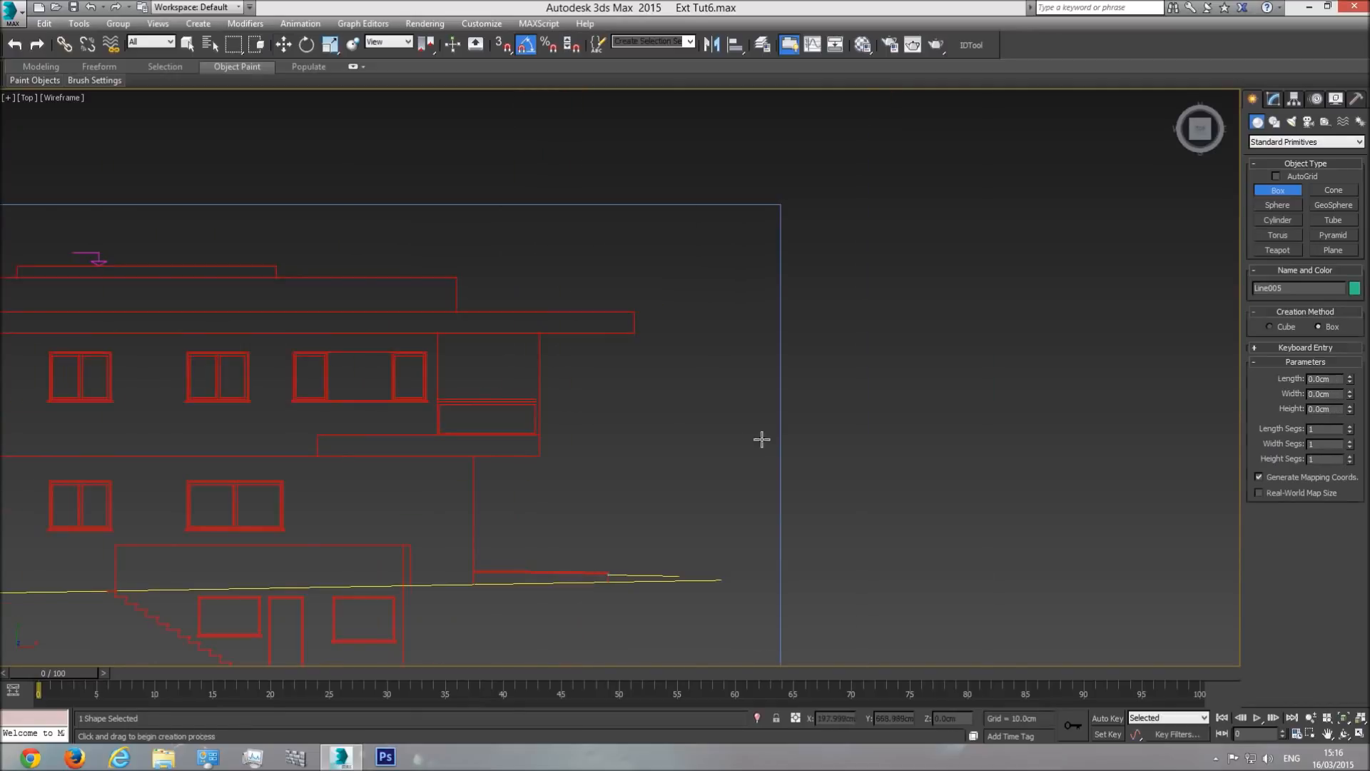
key("w")
key("p")
left_click(1346, 720)
left_click(1345, 734)
left_click_drag(571, 468, 651, 376)
key("F3")
scroll(709, 401, "up", 4)
right_click(739, 401)
- Rename the railing's thin panel on the front balcony as "Glass rail"
left_click(187, 45)
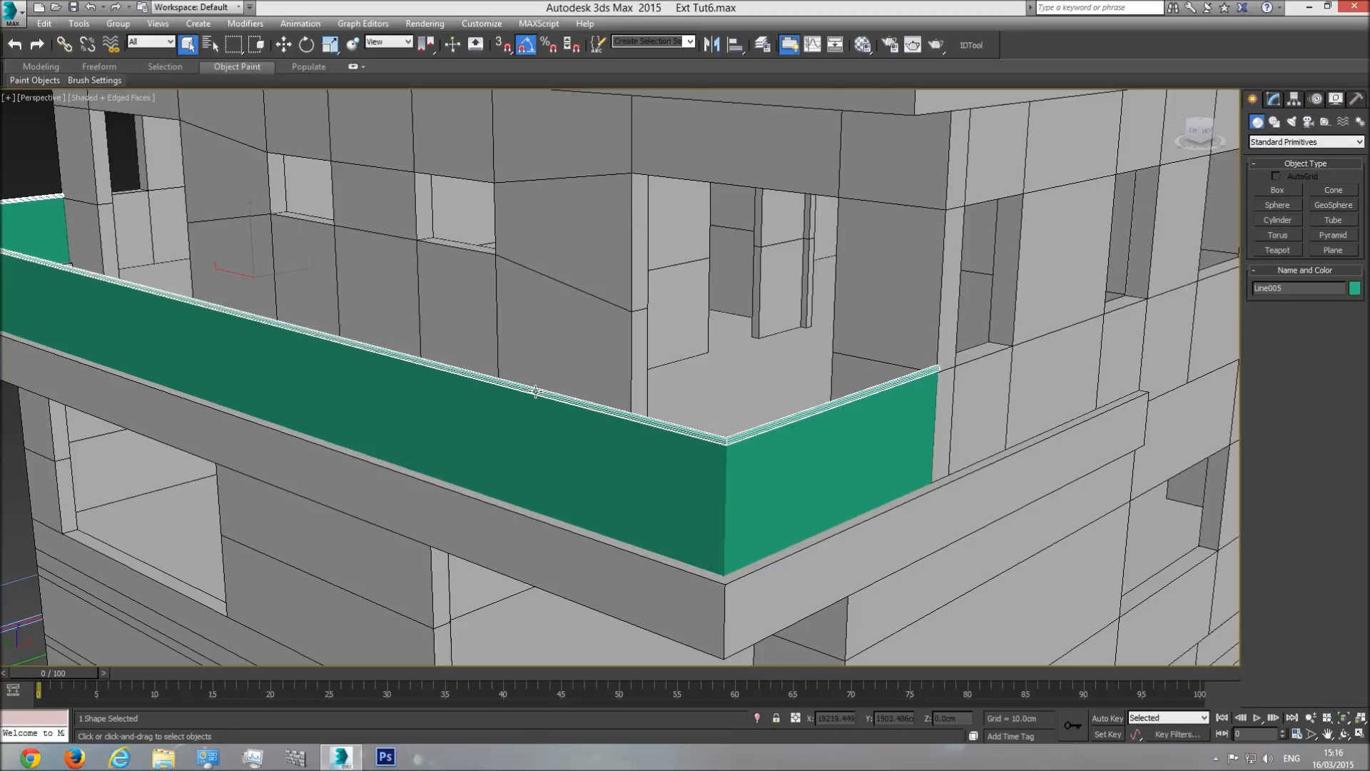
left_click(741, 473, "ctrl")
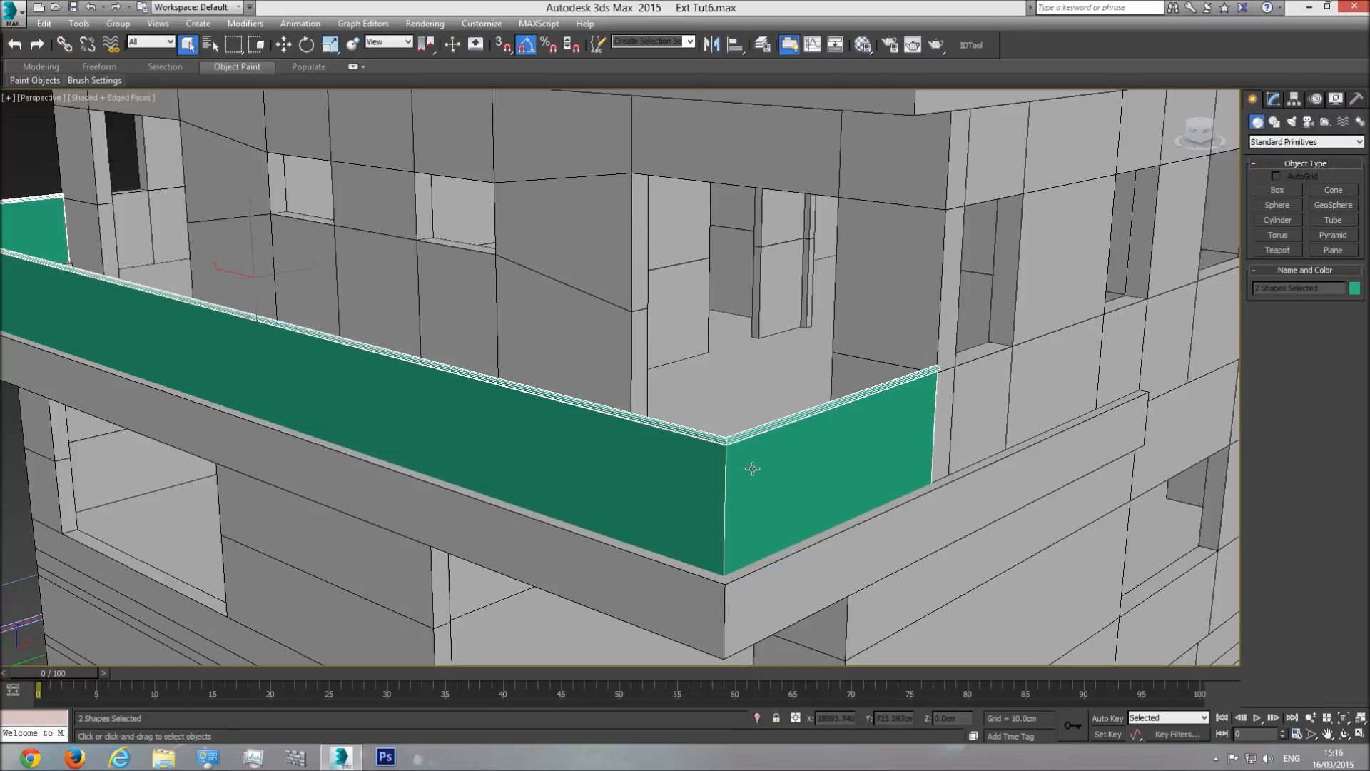
left_click(755, 476)
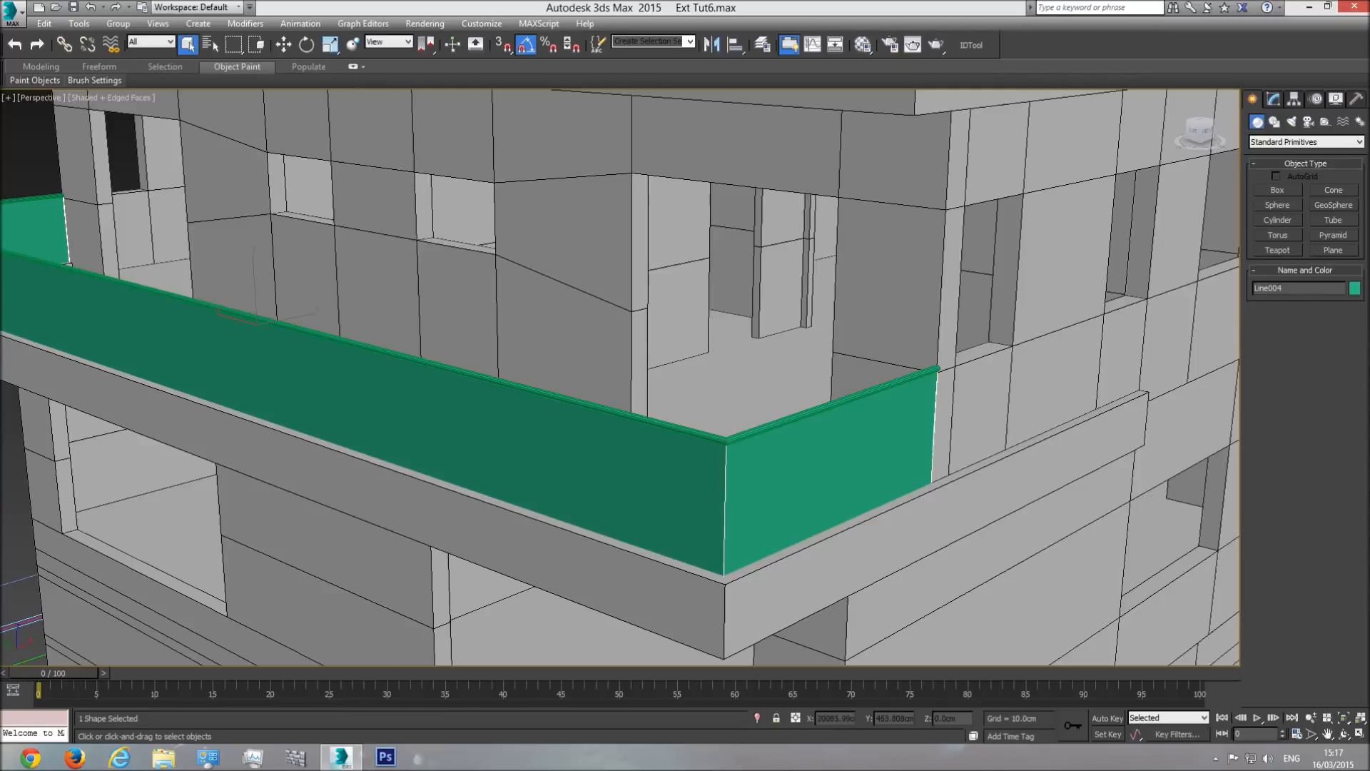
left_click(1299, 288)
type("Glass rail")
- Rename the tubular handrail on top of the panel as "Metal"
left_click(753, 432)
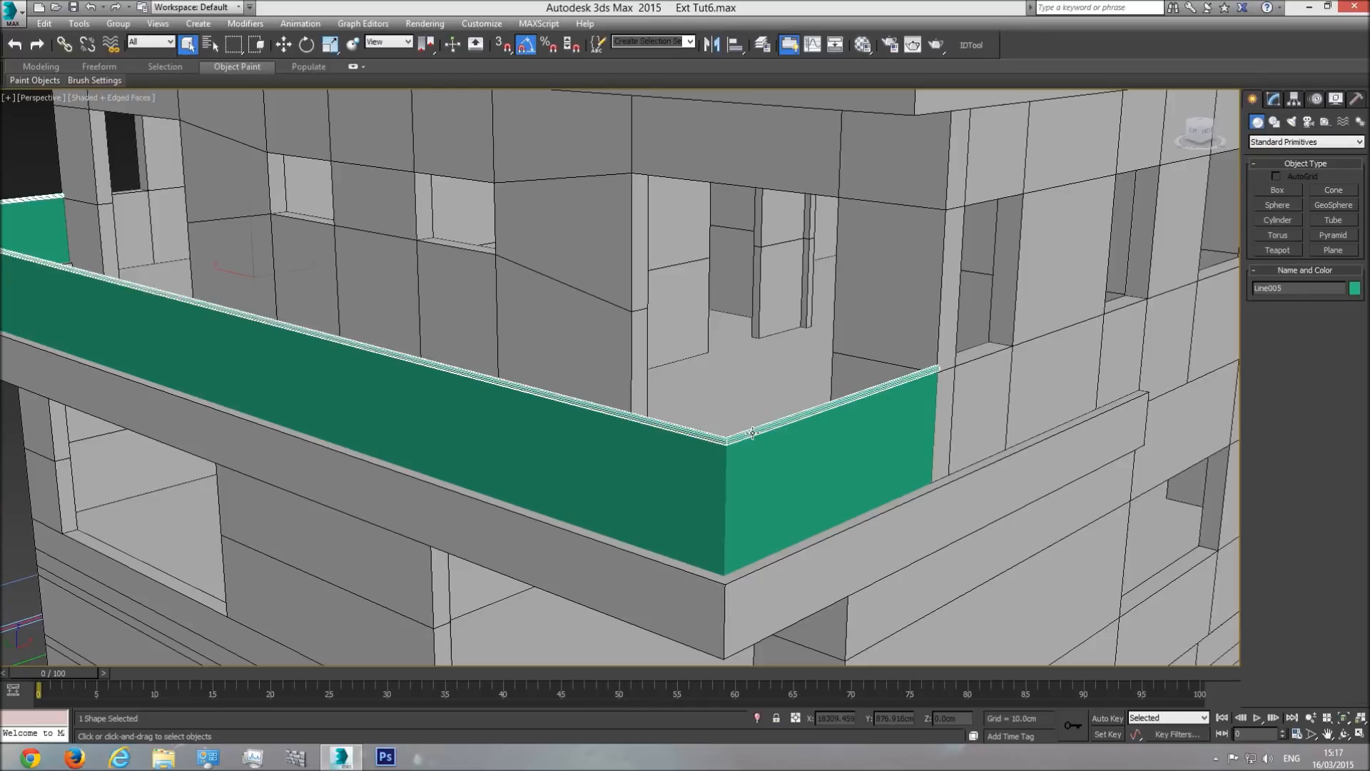
left_click(1305, 288)
type("Metal")
- Group the handrail and the glass panel under the name "Rail"
left_click(681, 499, "ctrl")
left_click(119, 23)
left_click(128, 33)
type("Rai")
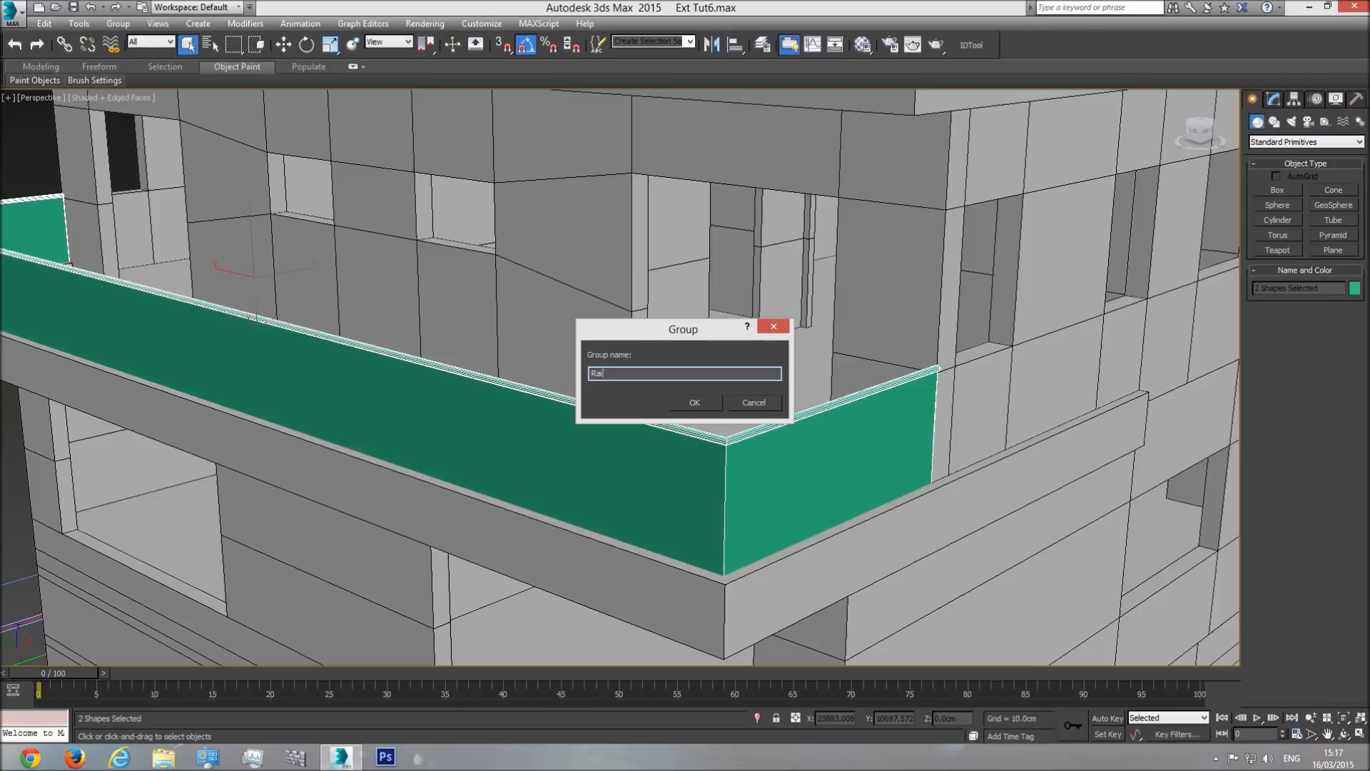
type("l")
key("Return")
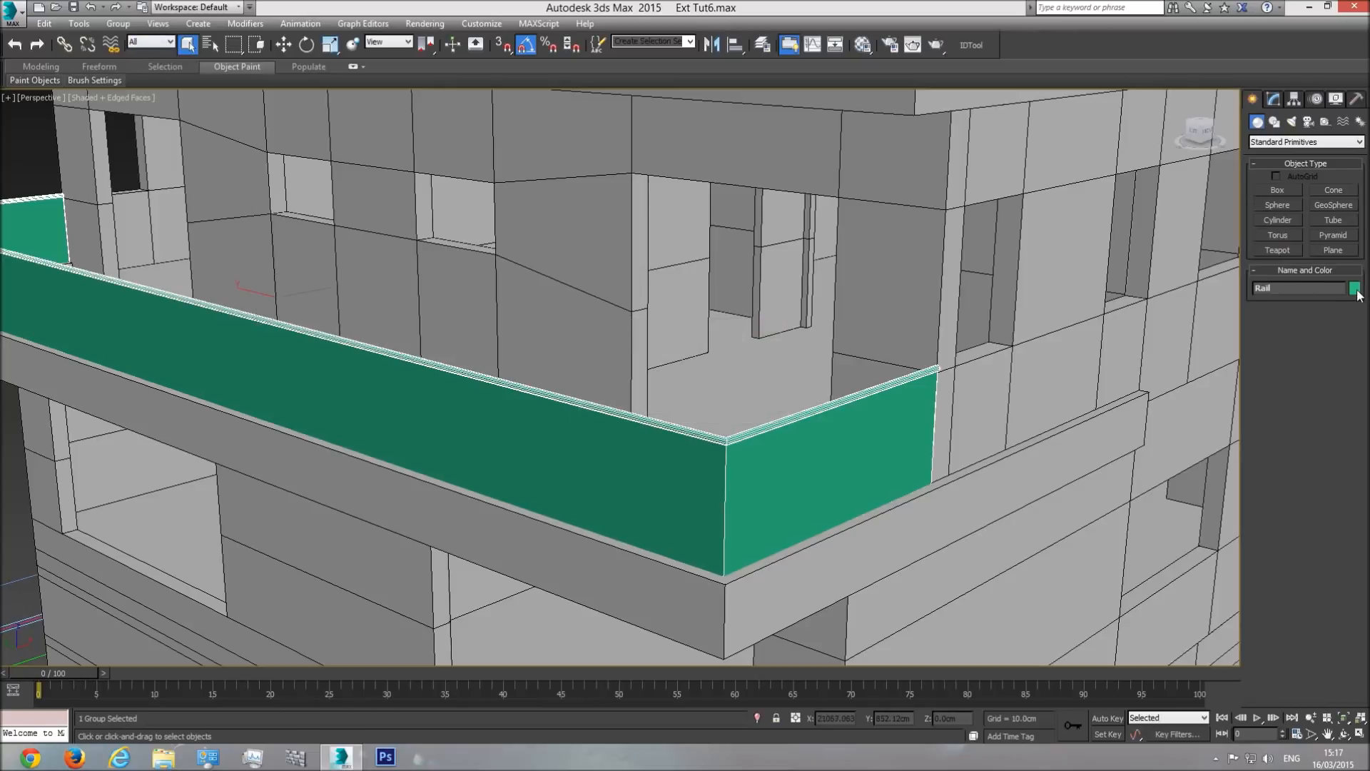
- Set the Rail group's object color to black and assign the existing "base" material to it
left_click(1355, 288)
left_click(1049, 396)
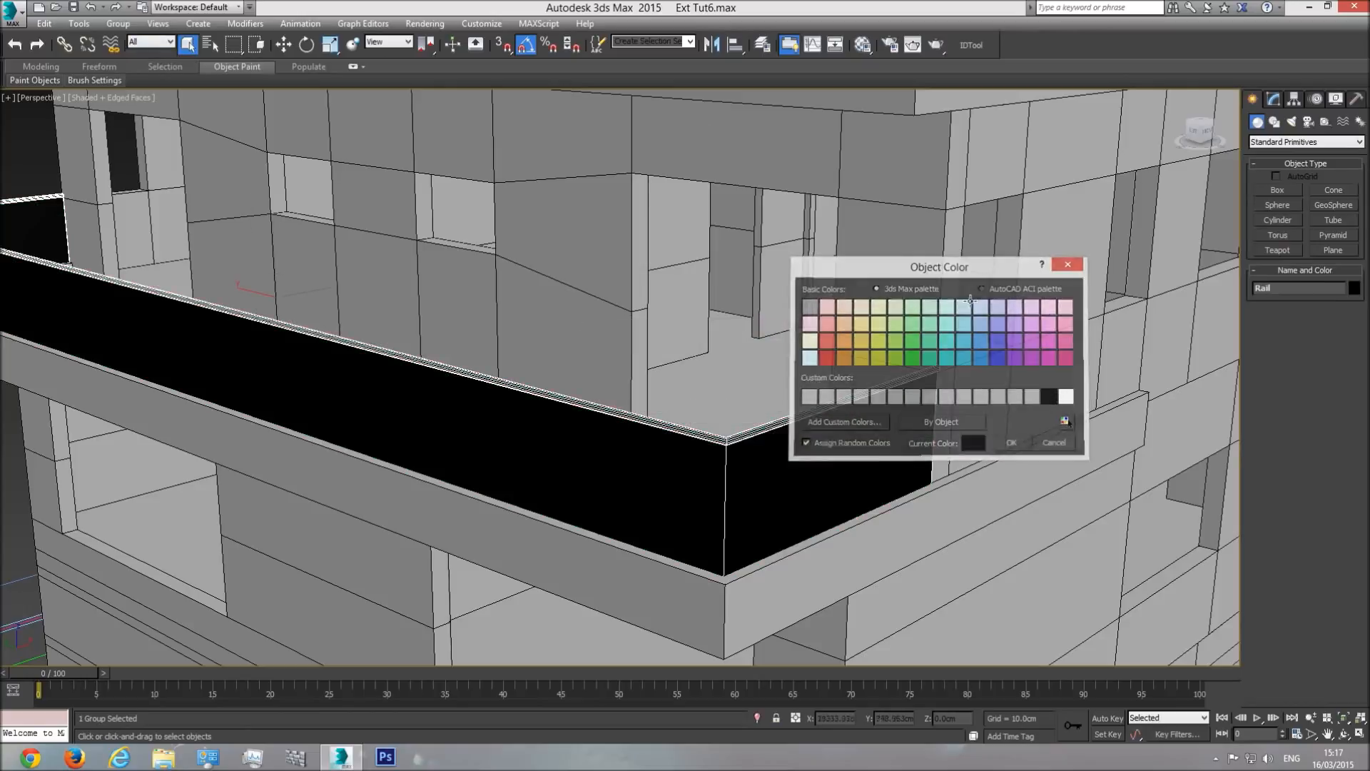
left_click(1011, 443)
left_click(862, 44)
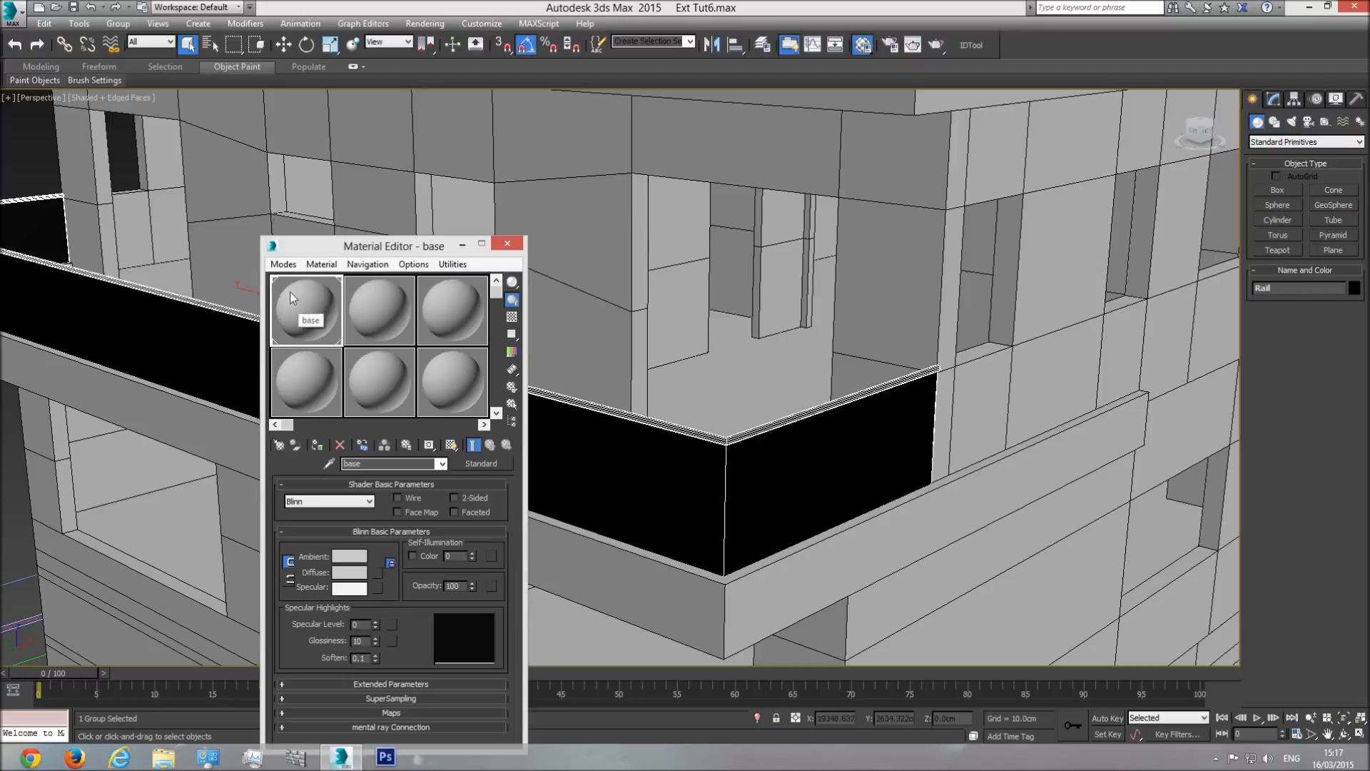
left_click(318, 444)
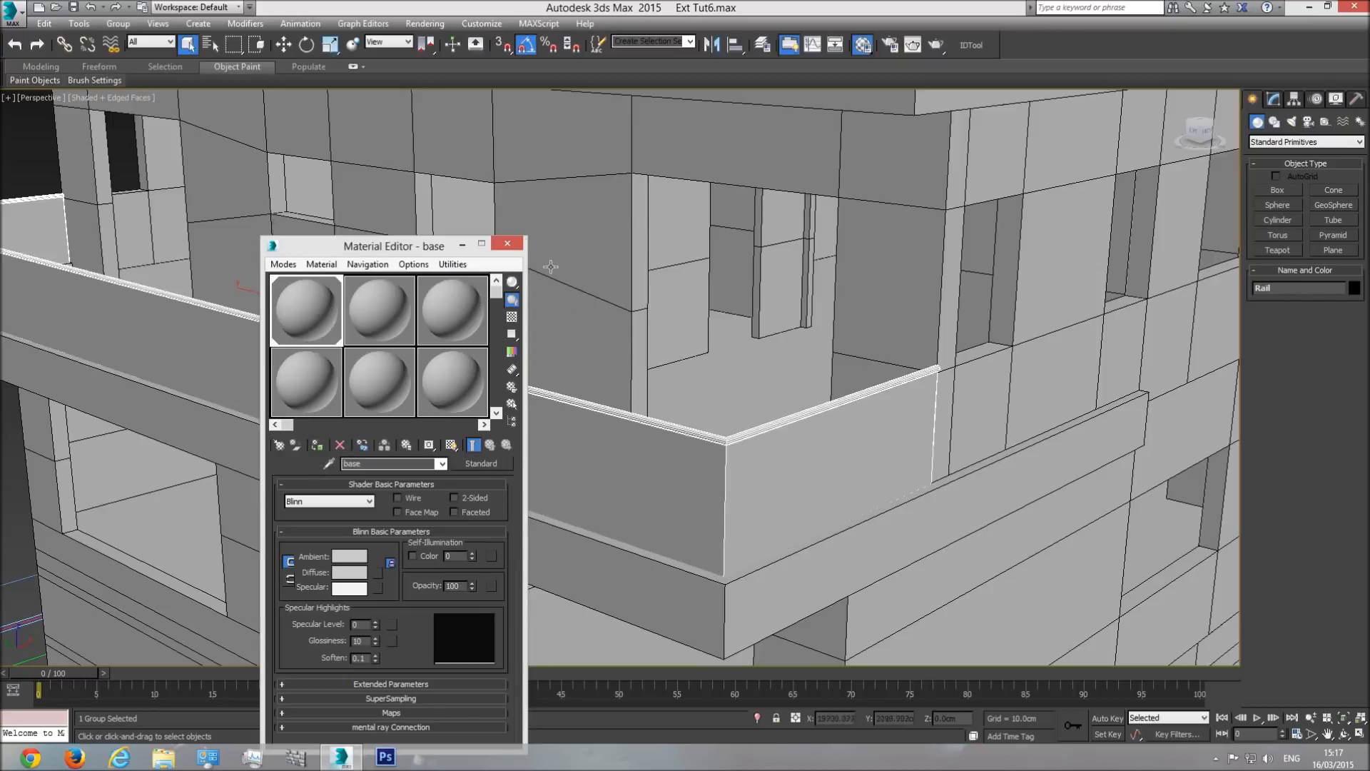
left_click(507, 243)
- Clear the selection and bring back the hidden building parts, including the pergola above the front balcony
scroll(661, 365, "down", 10)
left_click(229, 245)
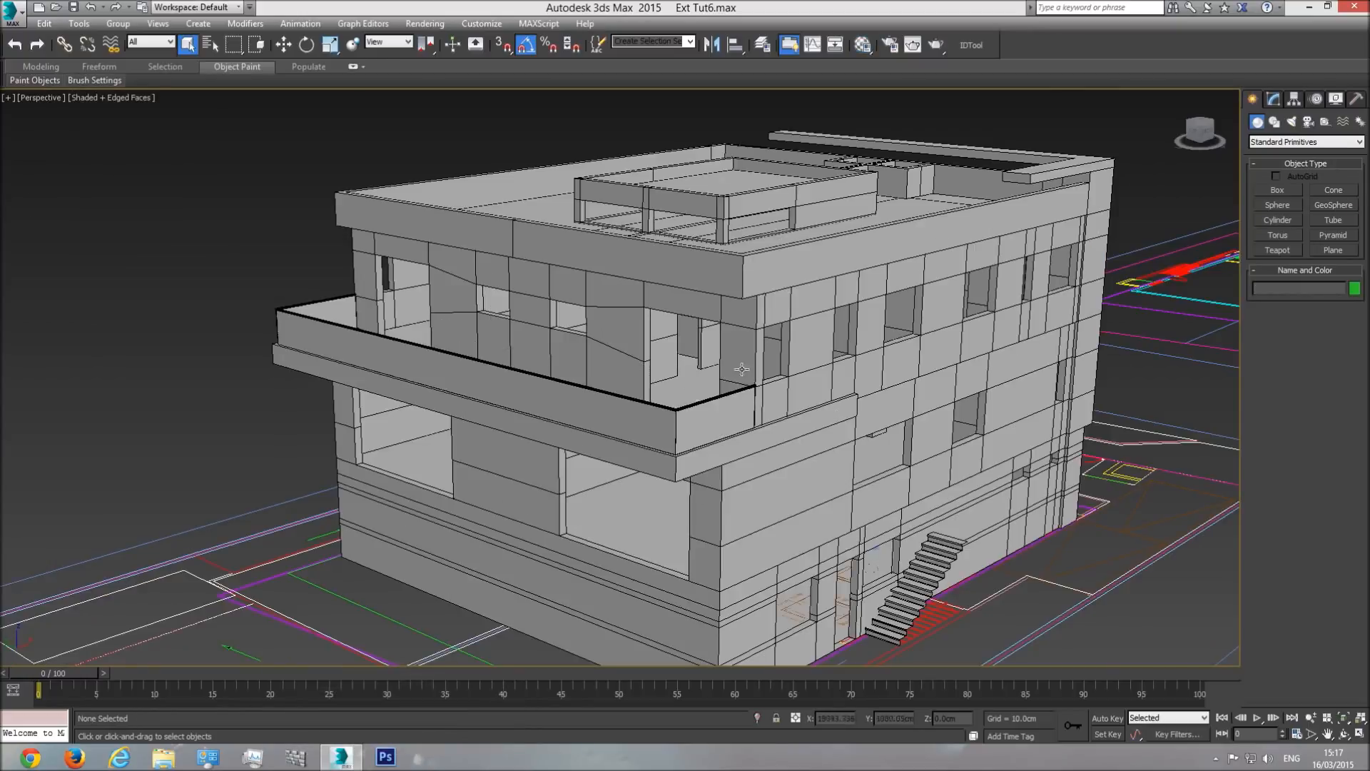
right_click(717, 327)
left_click(753, 261)
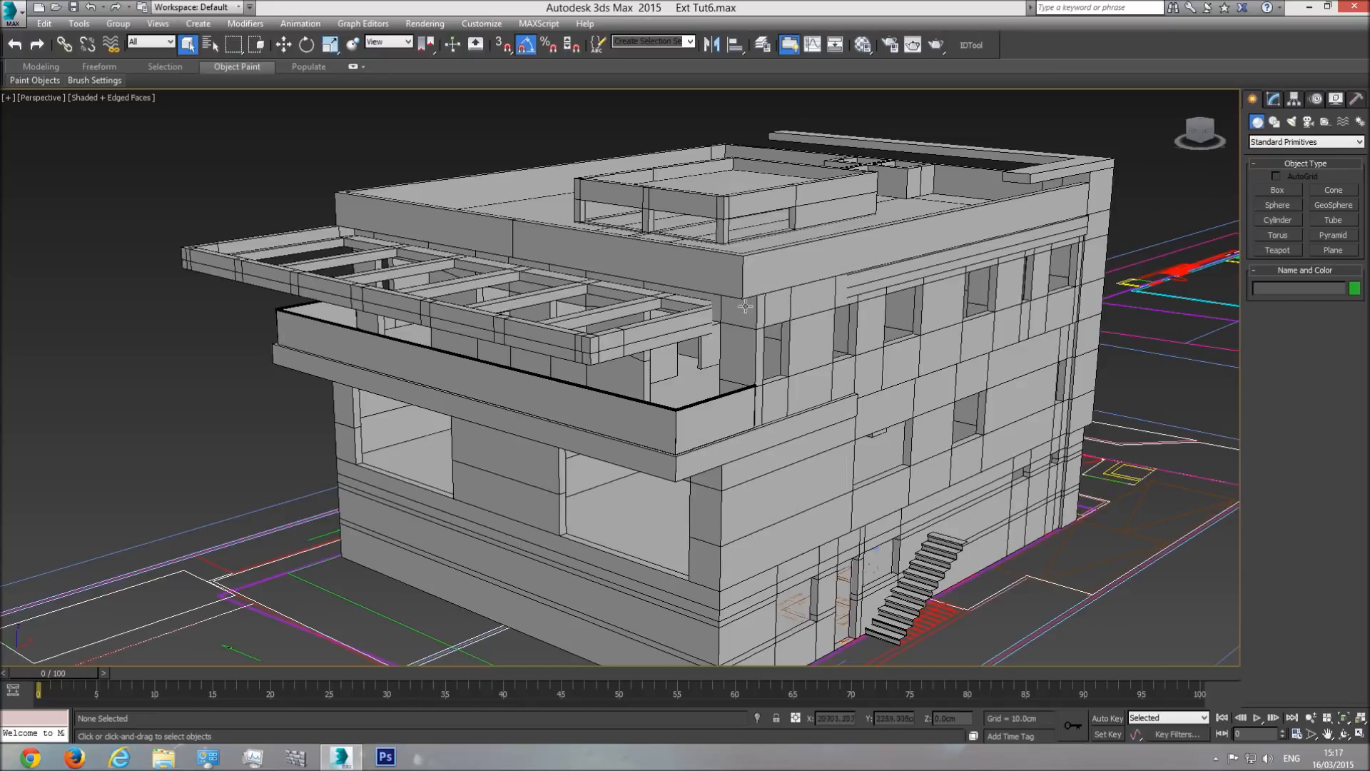
- Examine the exterior side stairs and the plan lines around them at ground level from several angles
middle_click_drag(770, 345, 667, 364)
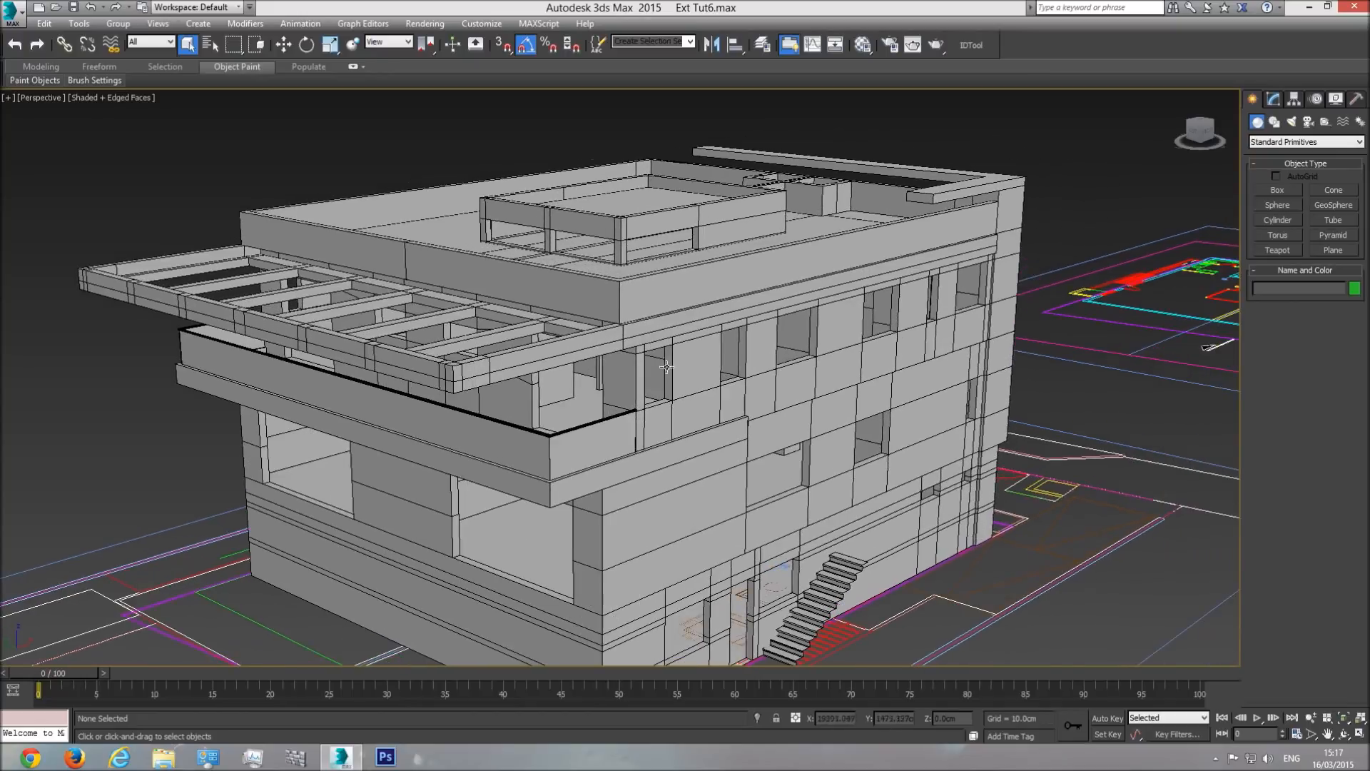
left_click(1347, 735)
left_click_drag(660, 380, 728, 457)
scroll(704, 419, "down", 5)
middle_click_drag(572, 594, 595, 463)
scroll(595, 463, "up", 3)
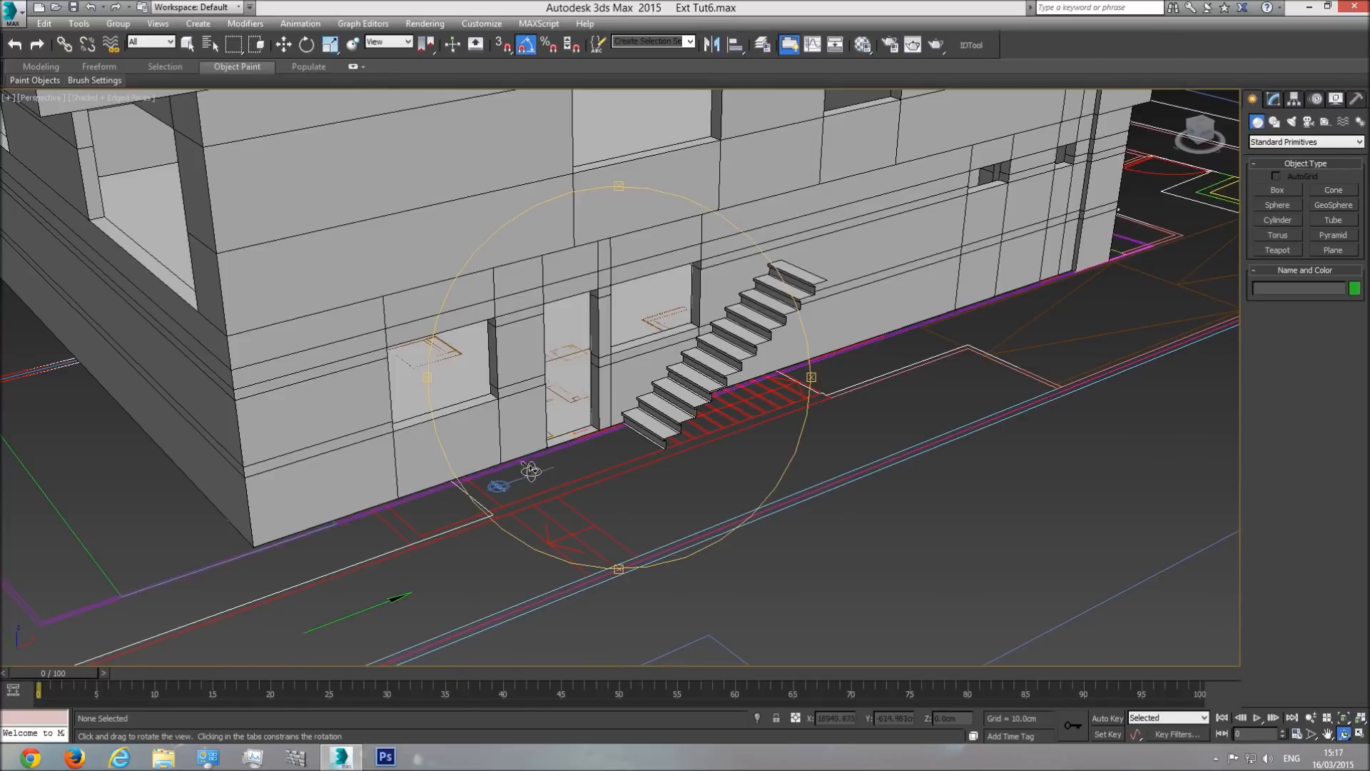
scroll(518, 482, "up", 2)
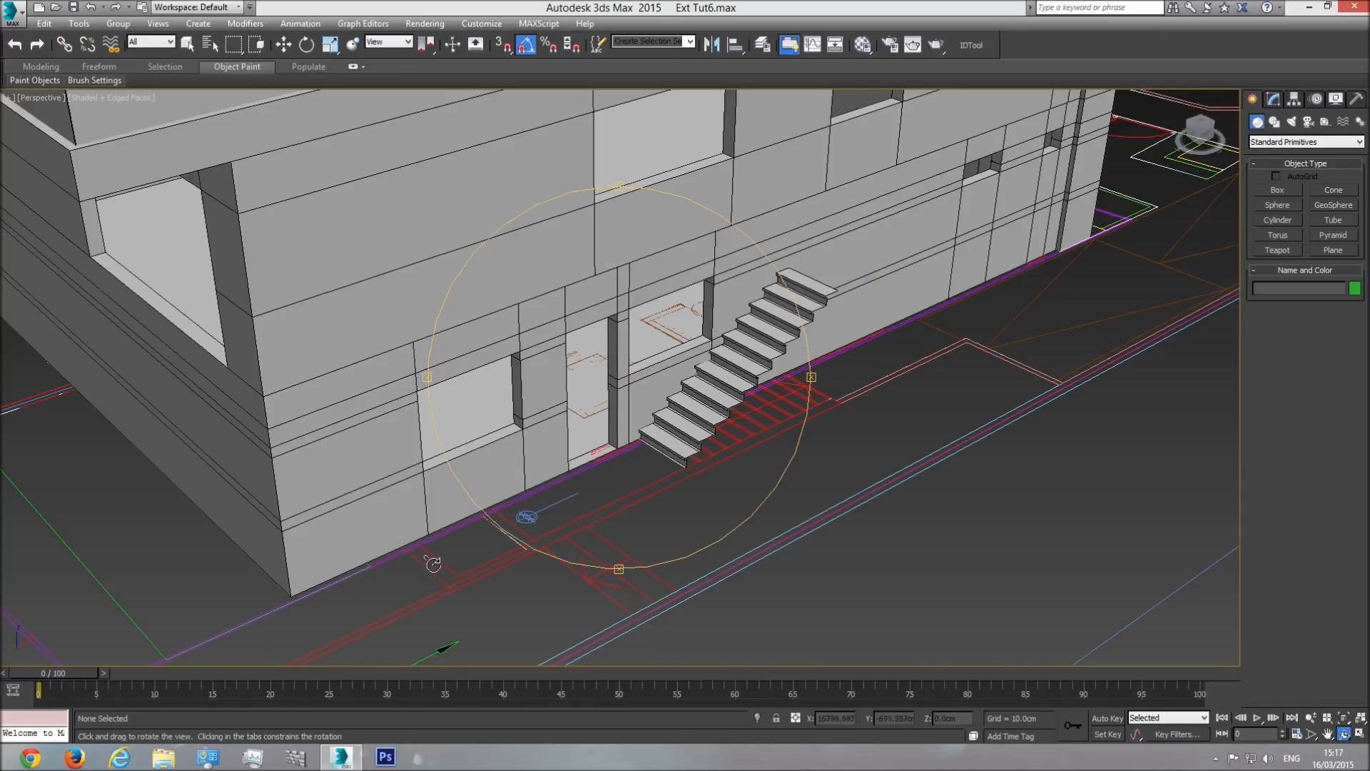
right_click(674, 450)
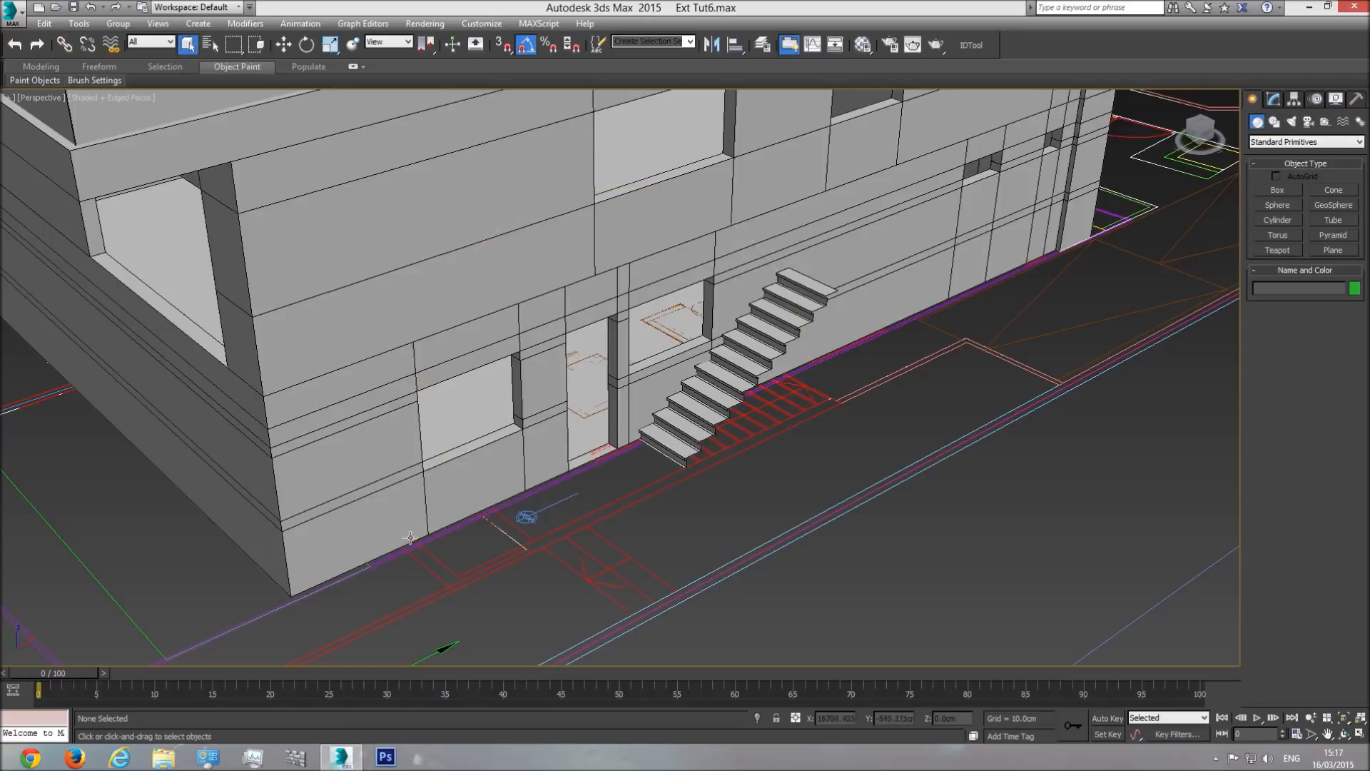
scroll(628, 489, "down", 5)
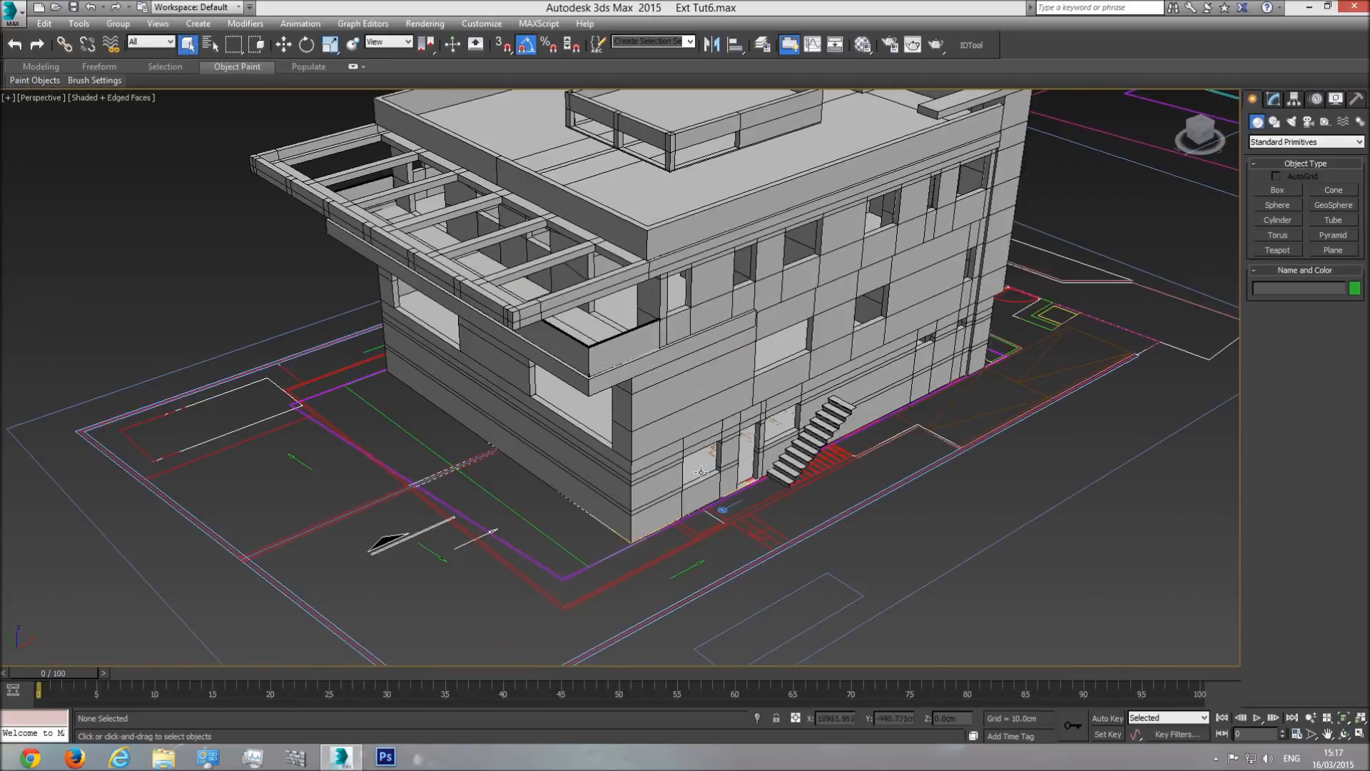
left_click(1344, 734)
left_click_drag(629, 417, 601, 548)
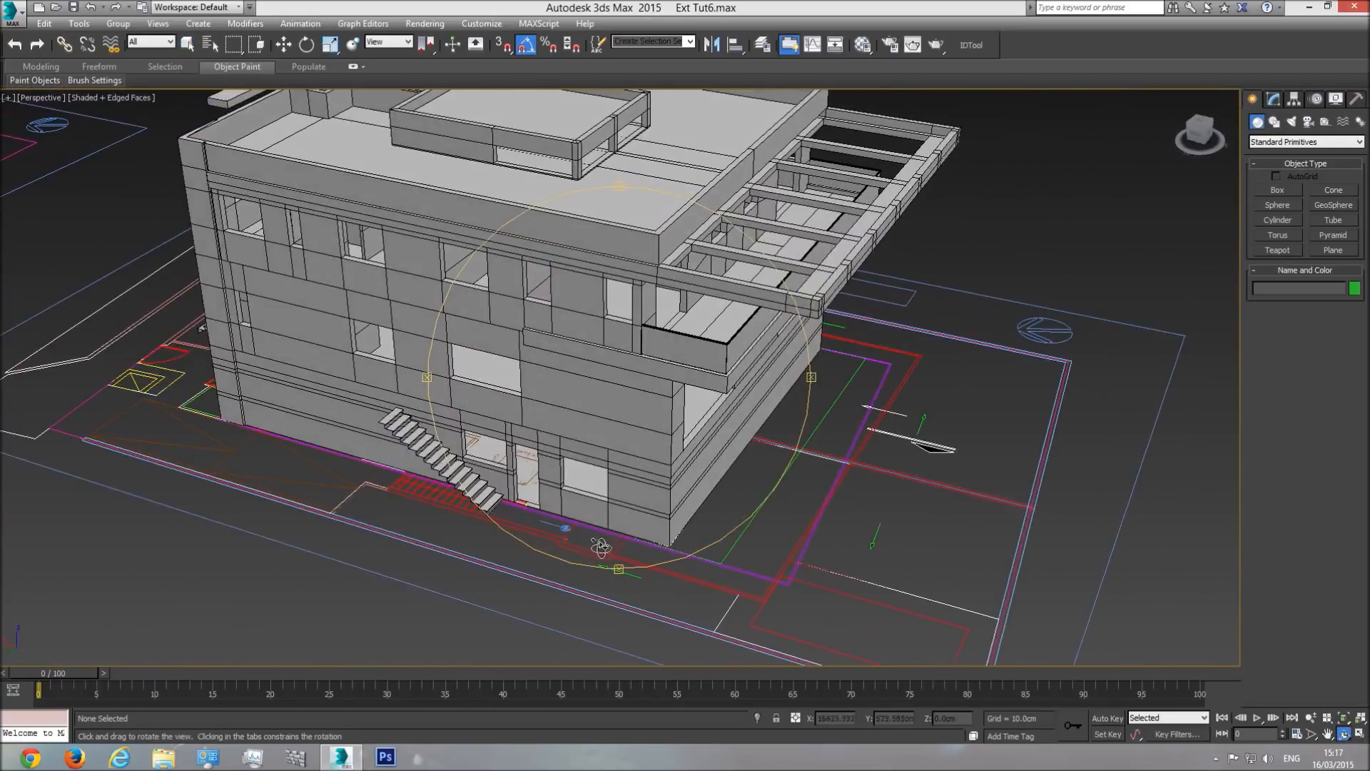
left_click_drag(668, 507, 701, 428)
- Isolate the imported Plan group in top view, with the building model out of sight, and clear the selection
key("t")
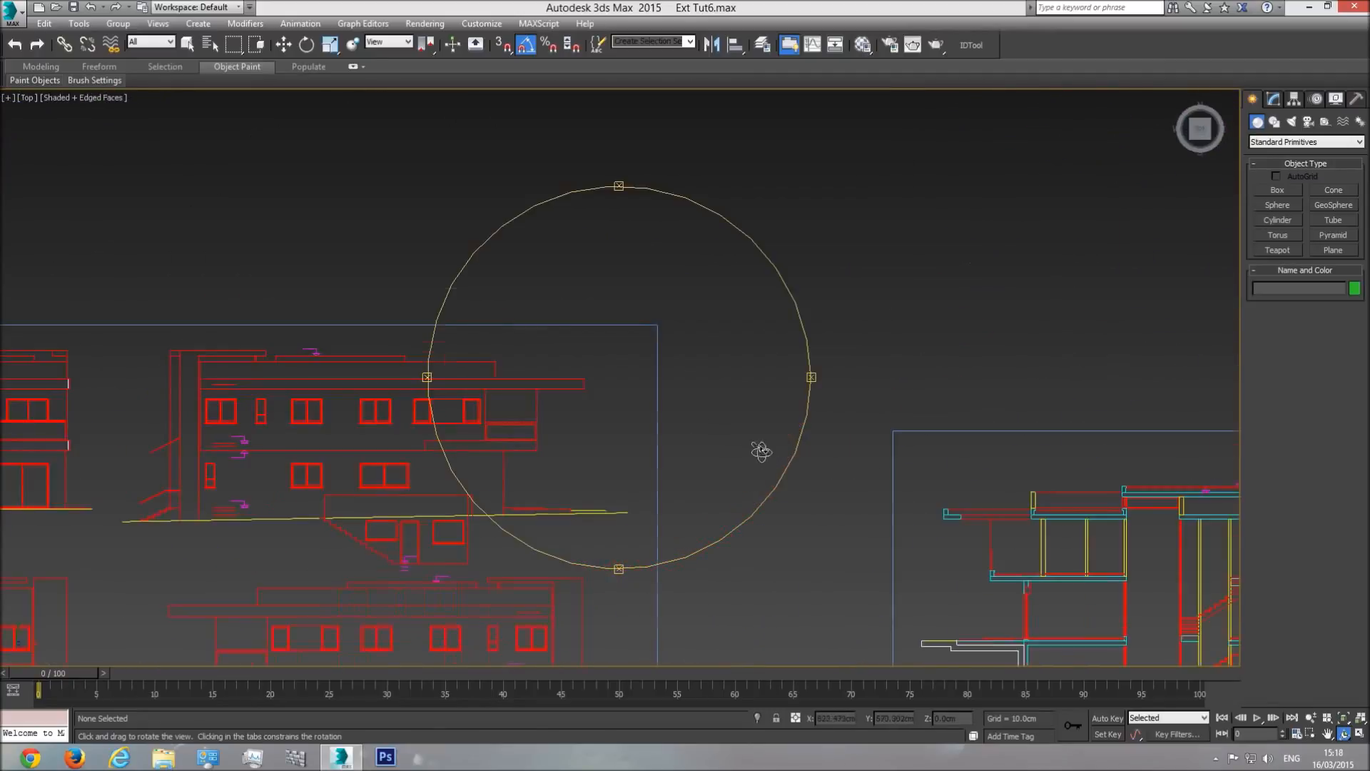
scroll(646, 429, "down", 6)
scroll(901, 436, "up", 8)
scroll(901, 436, "up", 10)
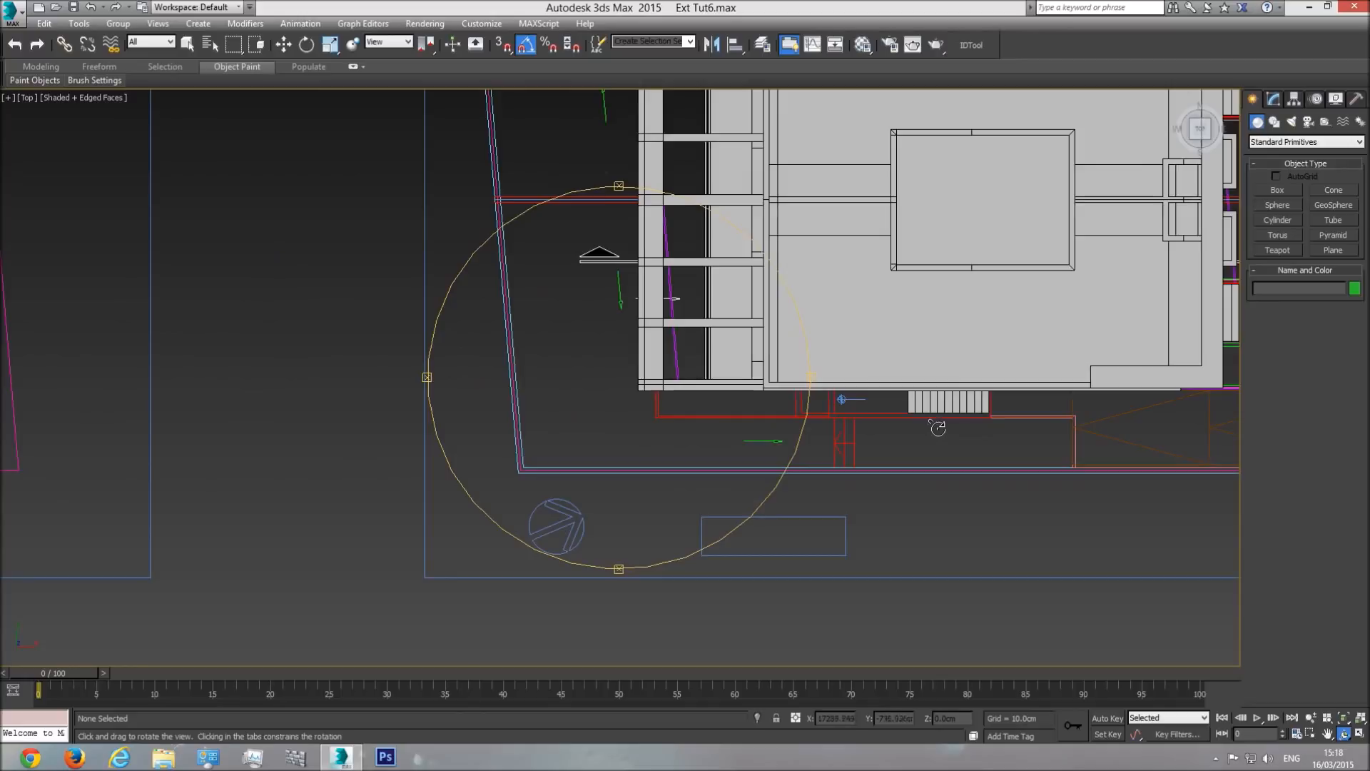
key("q")
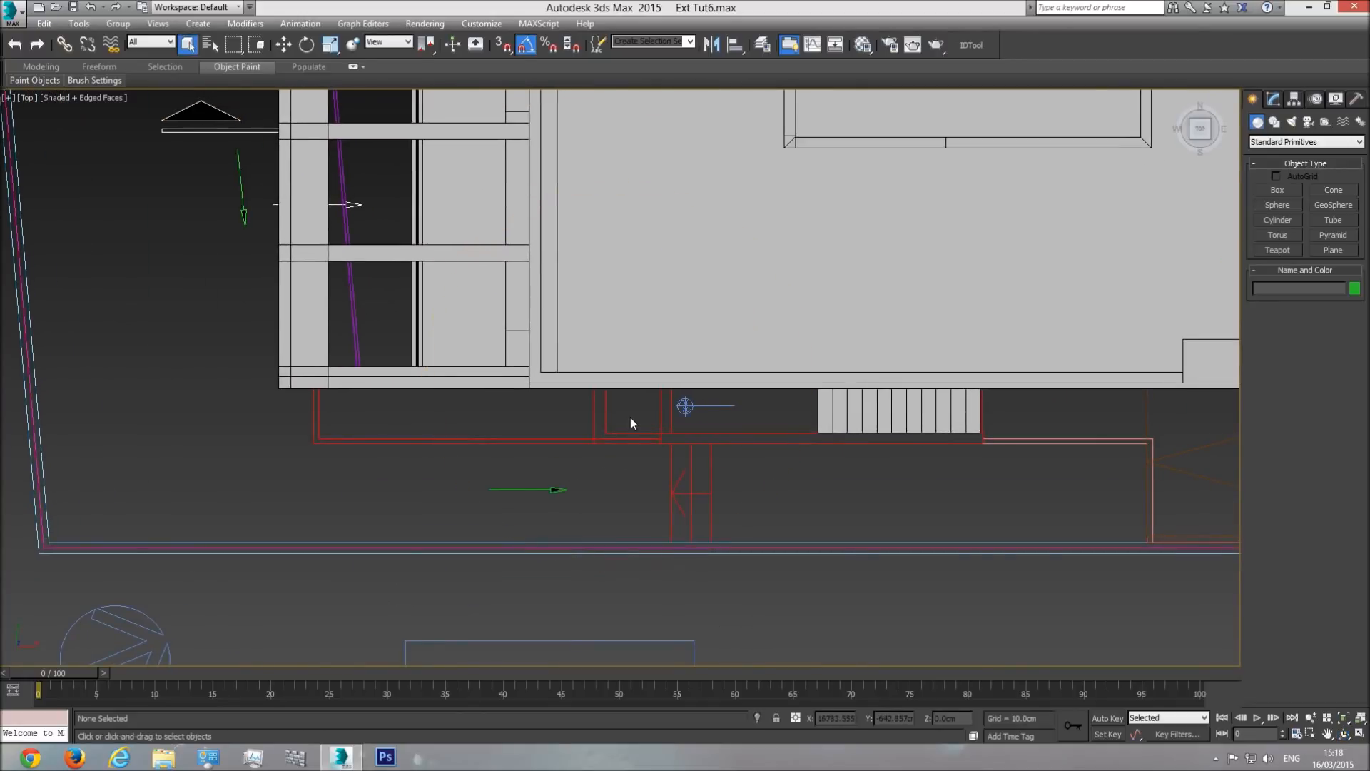
key("F3")
left_click(604, 406)
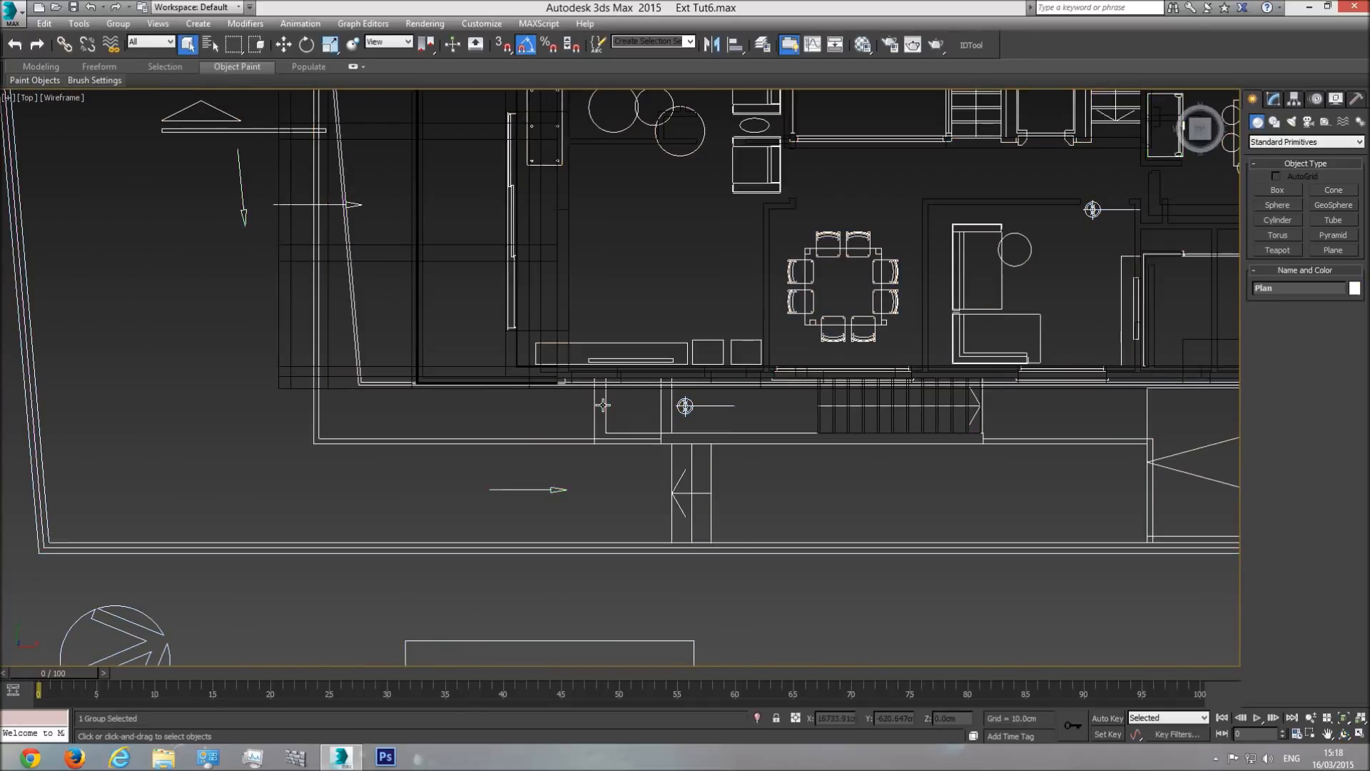
right_click(609, 404)
left_click(642, 279)
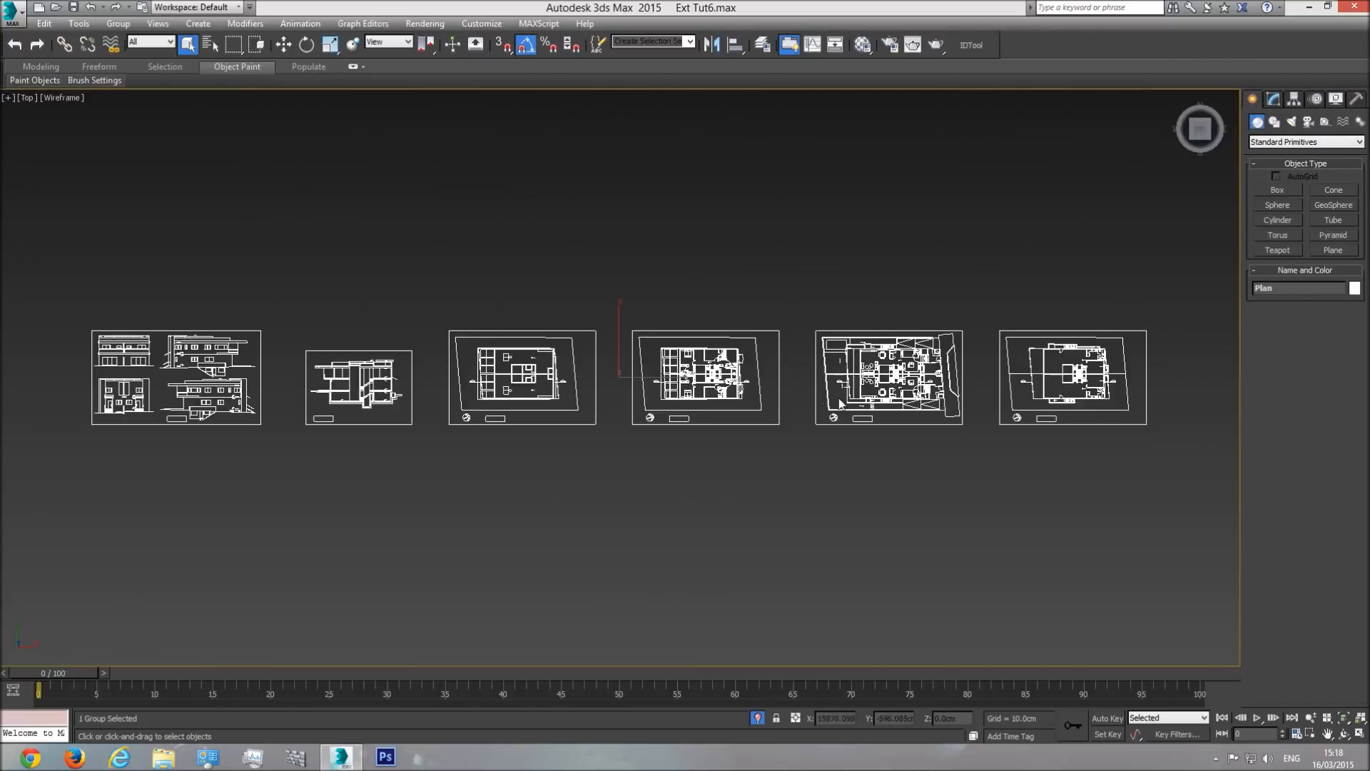
scroll(592, 428, "up", 10)
key("F3")
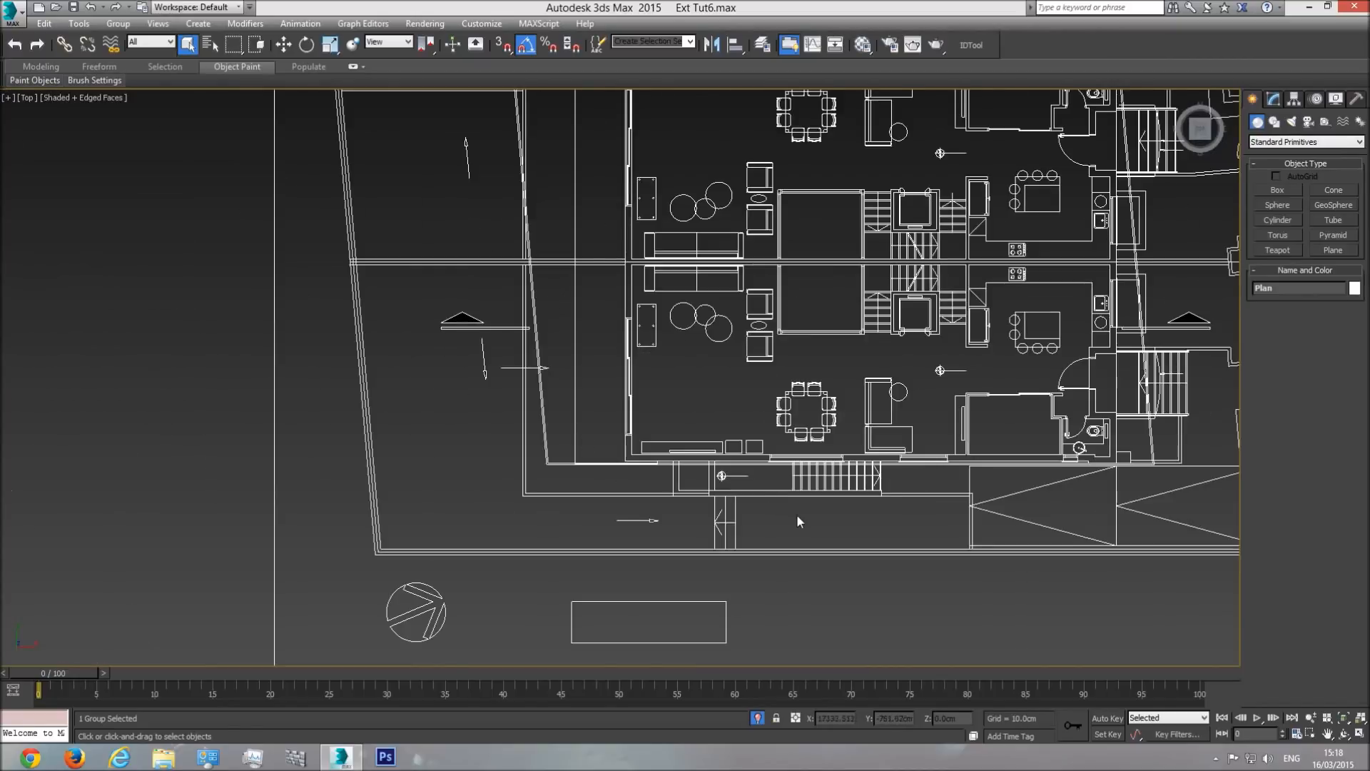
left_click(789, 524)
- Start a line with 3D snapping on, tracing the side stair wall's outer edge from the stair end to the far corner and up to the building
scroll(747, 499, "up", 5)
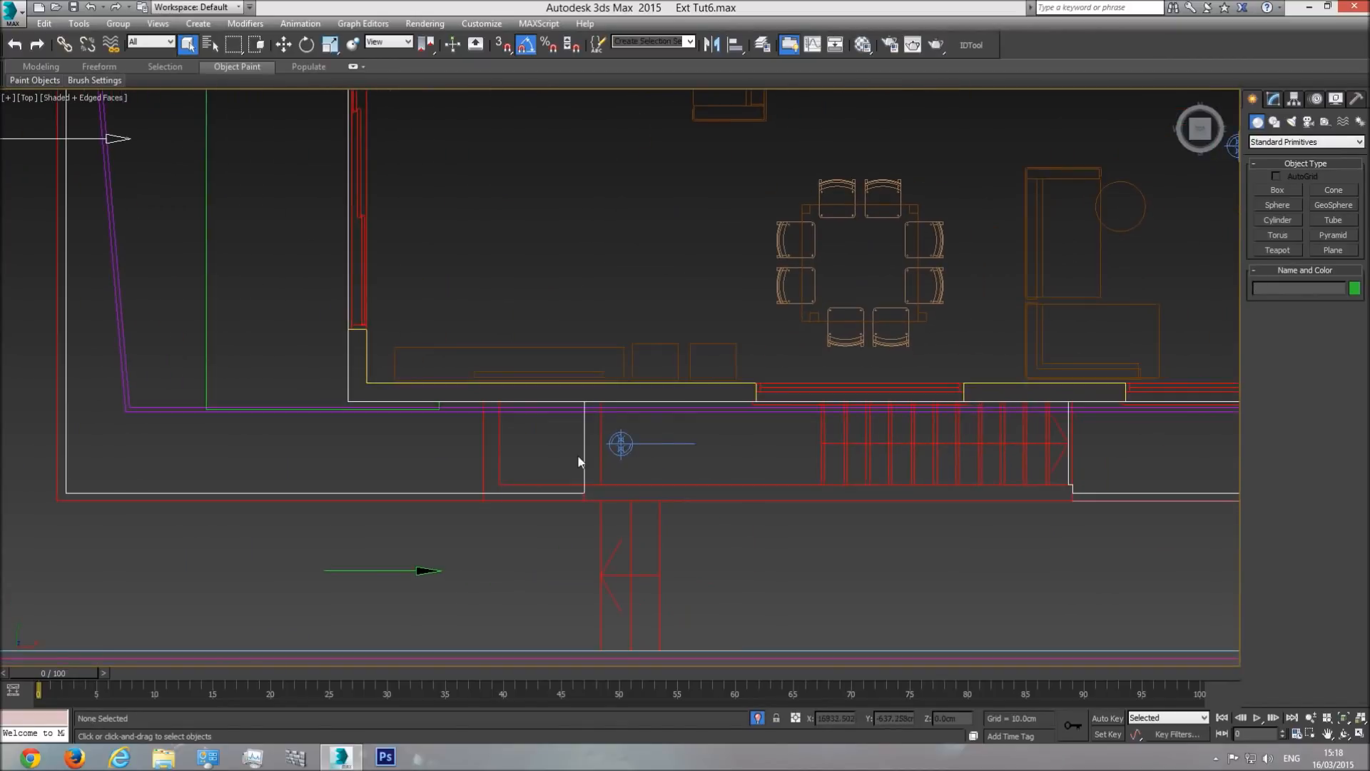
scroll(856, 419, "down", 3)
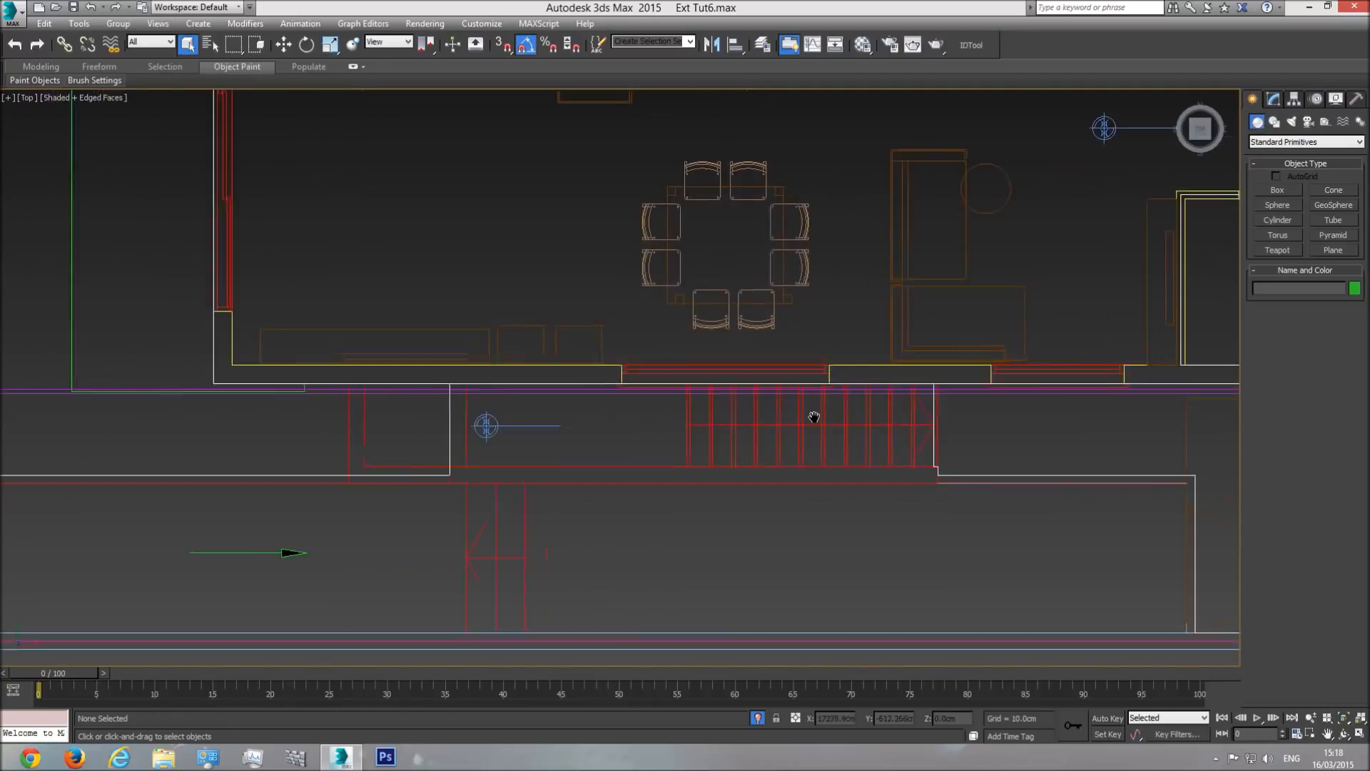
left_click(1273, 123)
left_click(1280, 202)
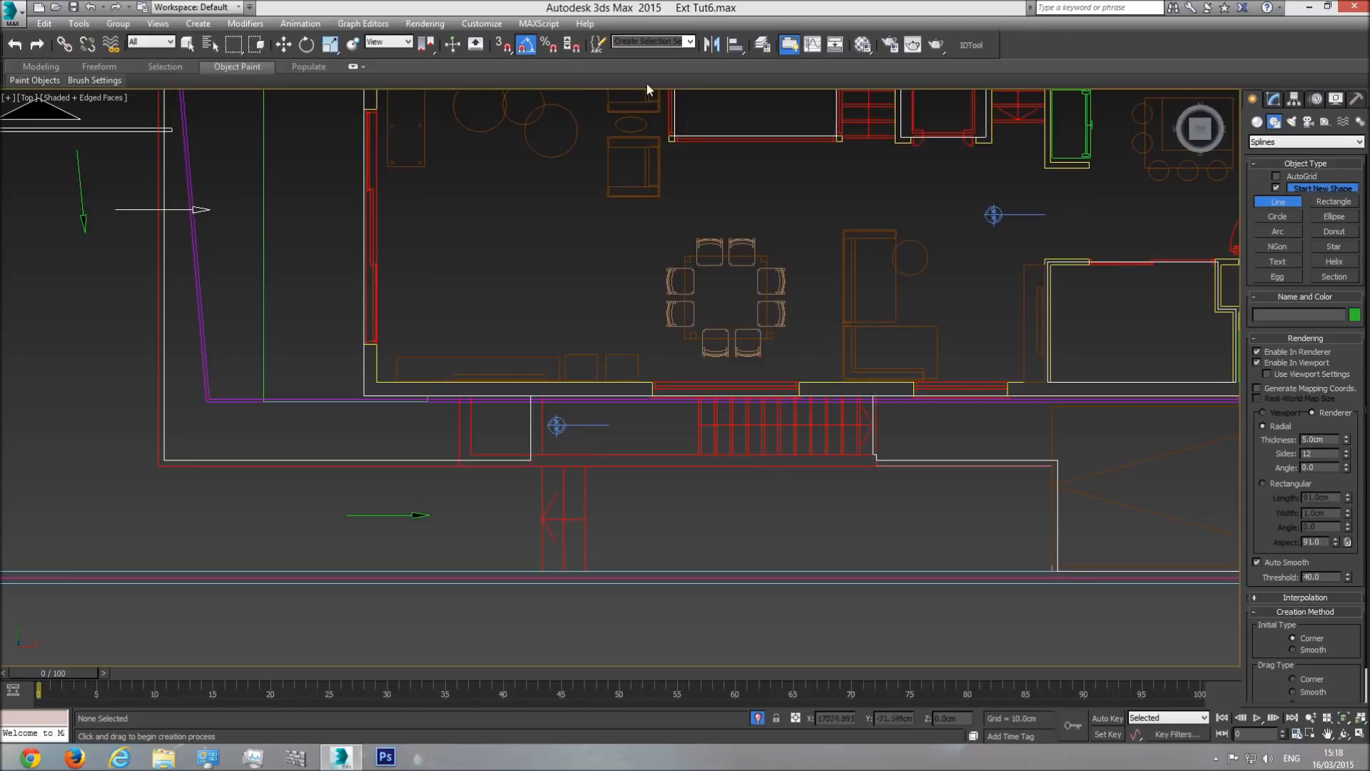
left_click(507, 48)
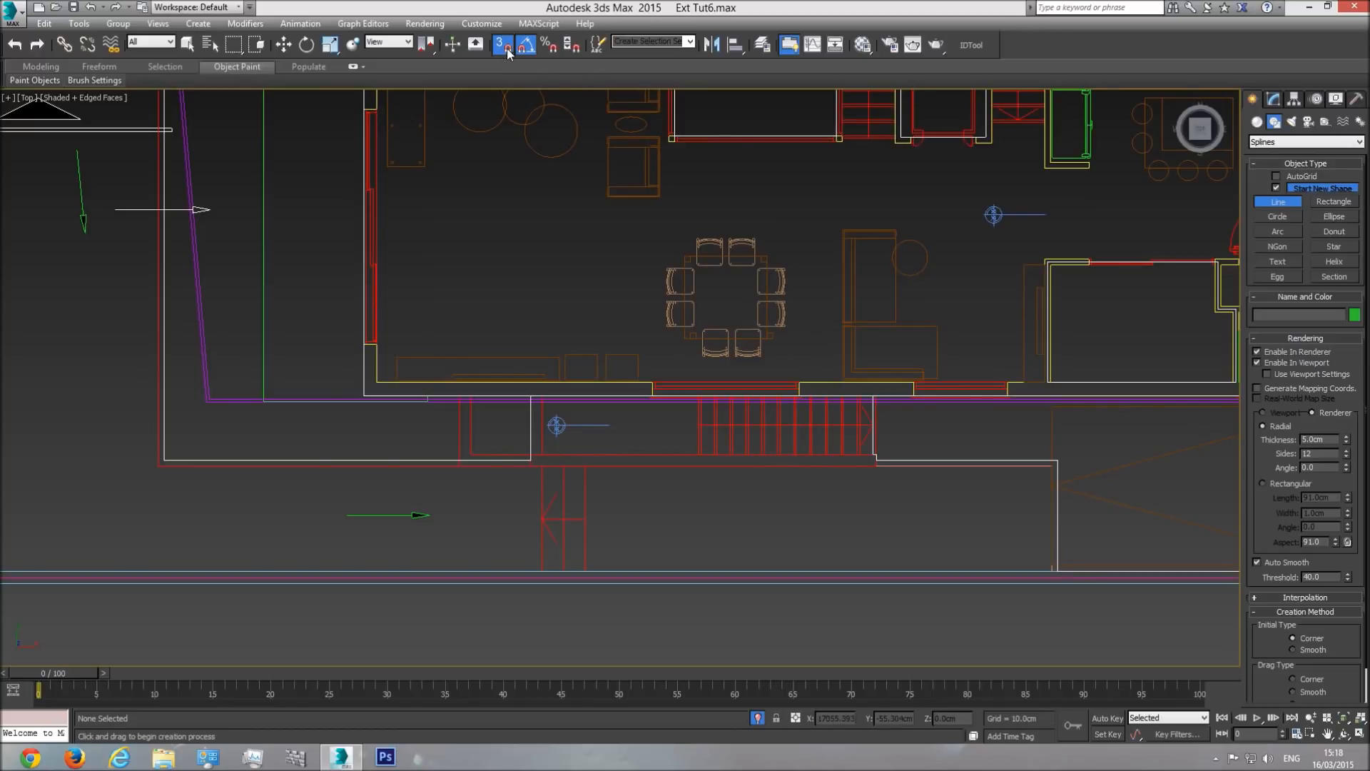
left_click(881, 477)
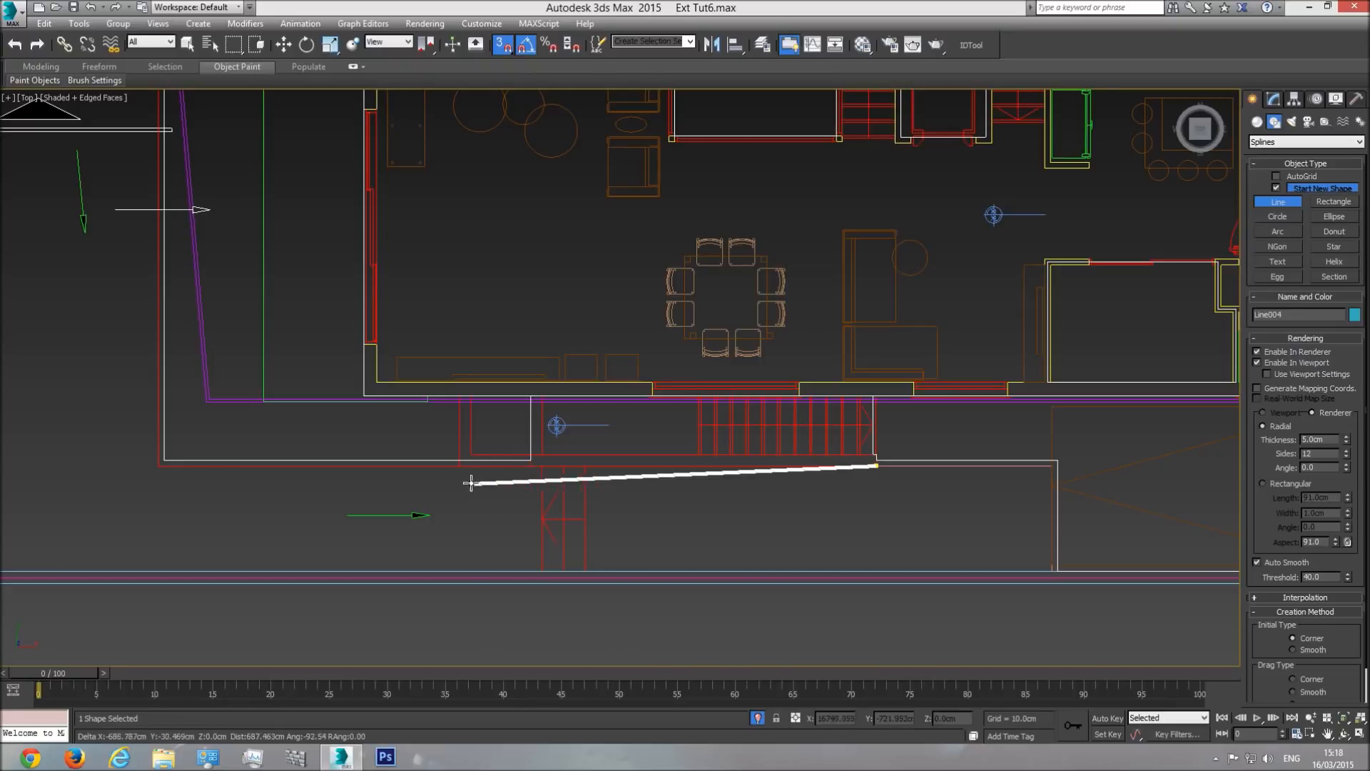
left_click(459, 468)
scroll(446, 387, "up", 4)
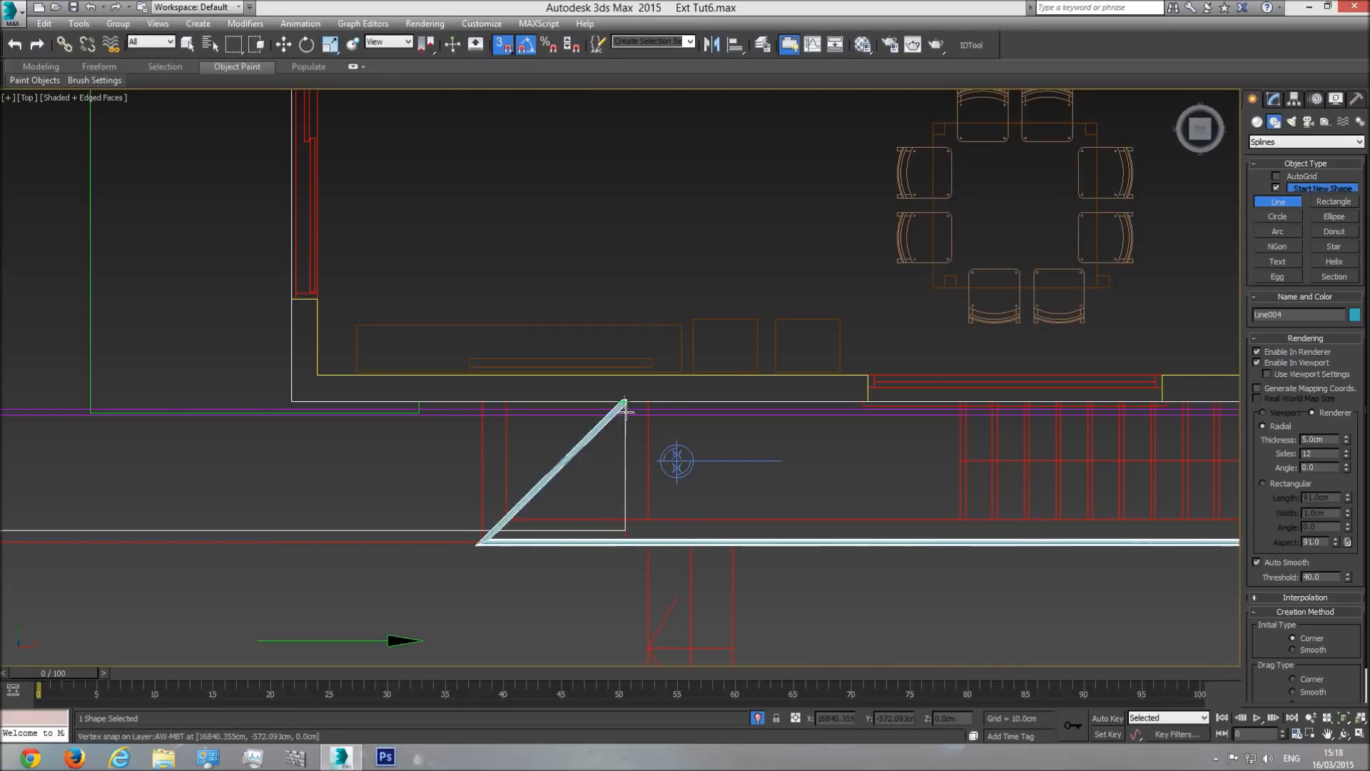
left_click(482, 401)
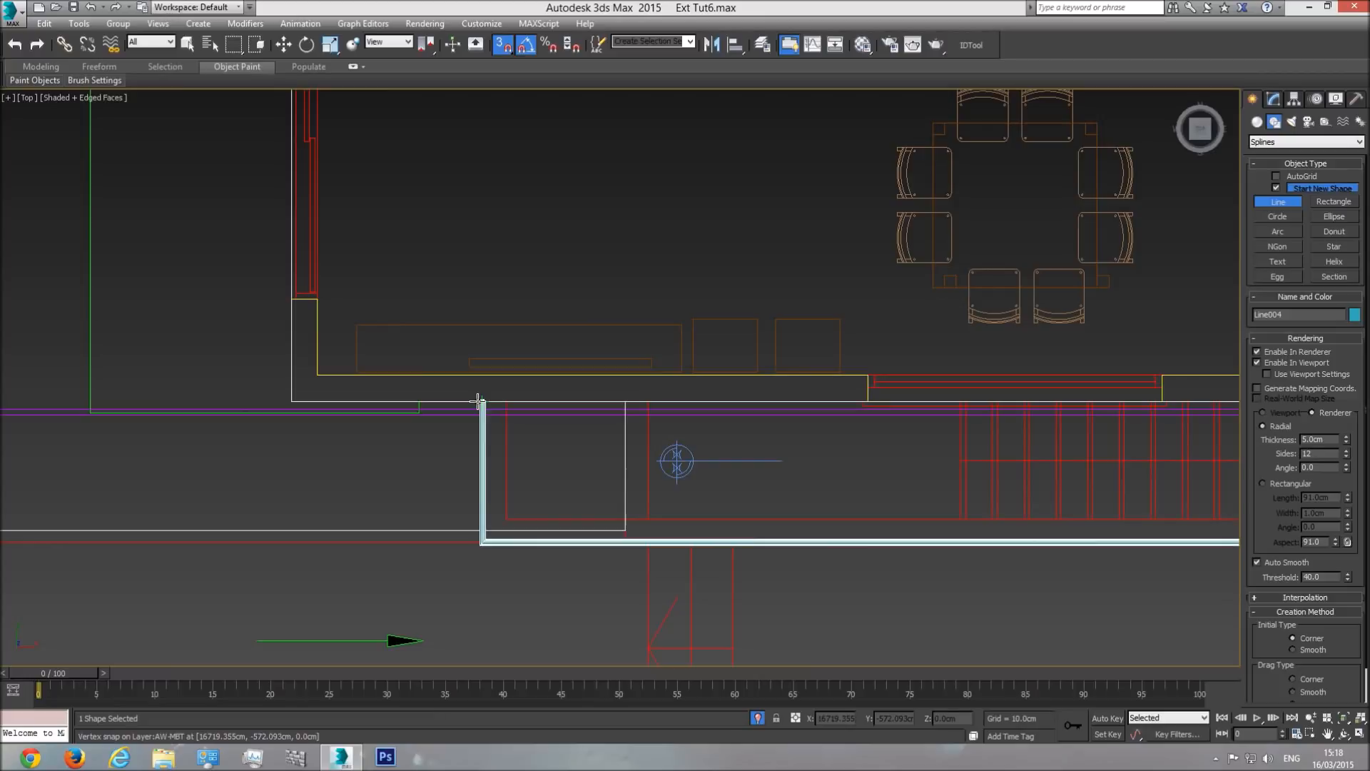
- Trace the stair wall's inner edge from the building back to the stair end and close the spline
left_click(508, 401)
left_click(509, 517)
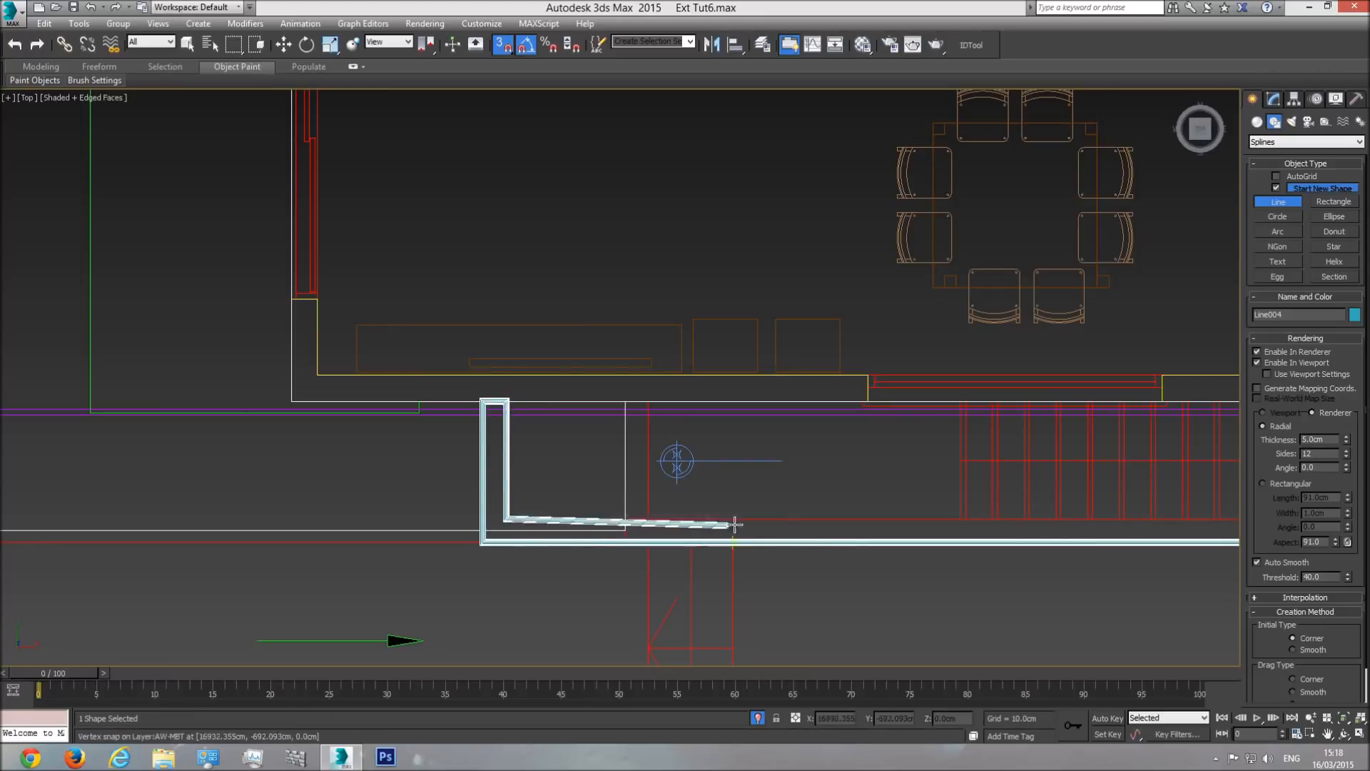
middle_click_drag(700, 529, 553, 532)
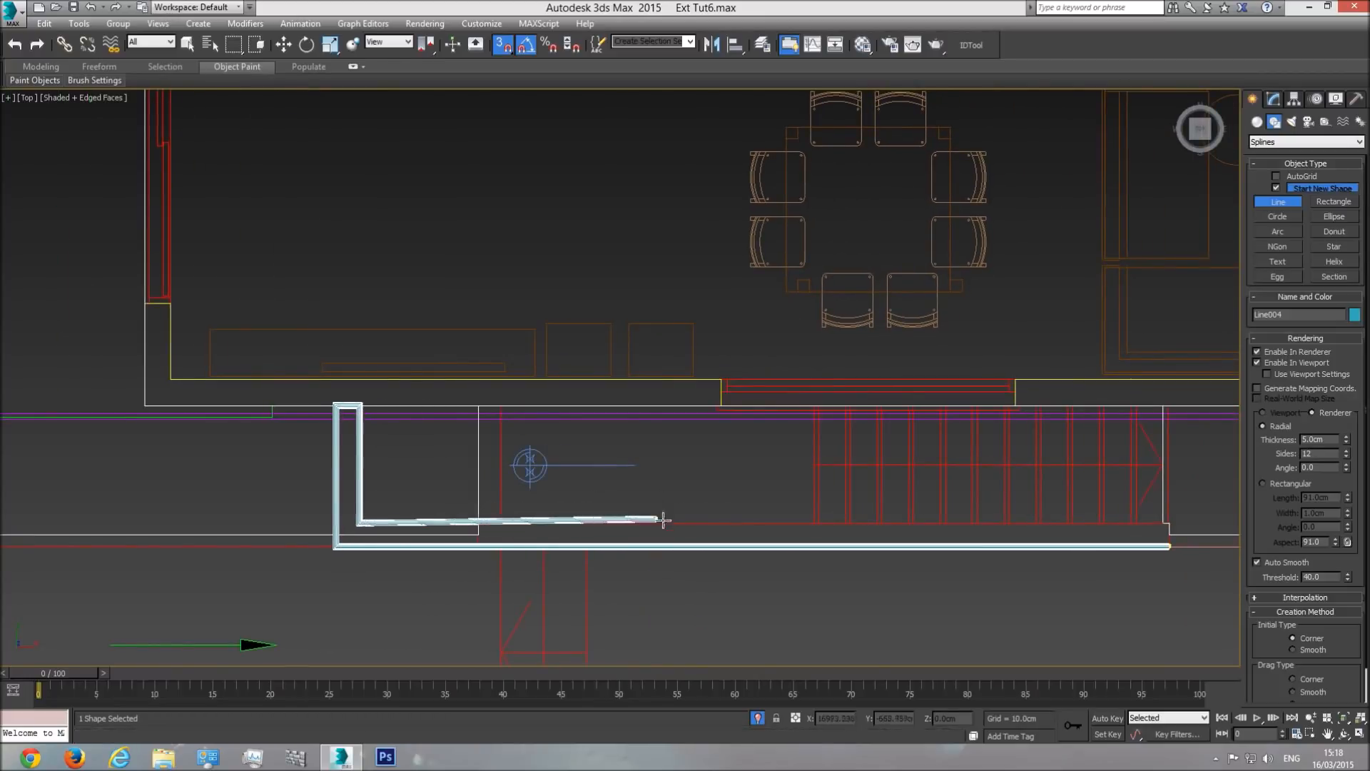
middle_click_drag(717, 503, 632, 531)
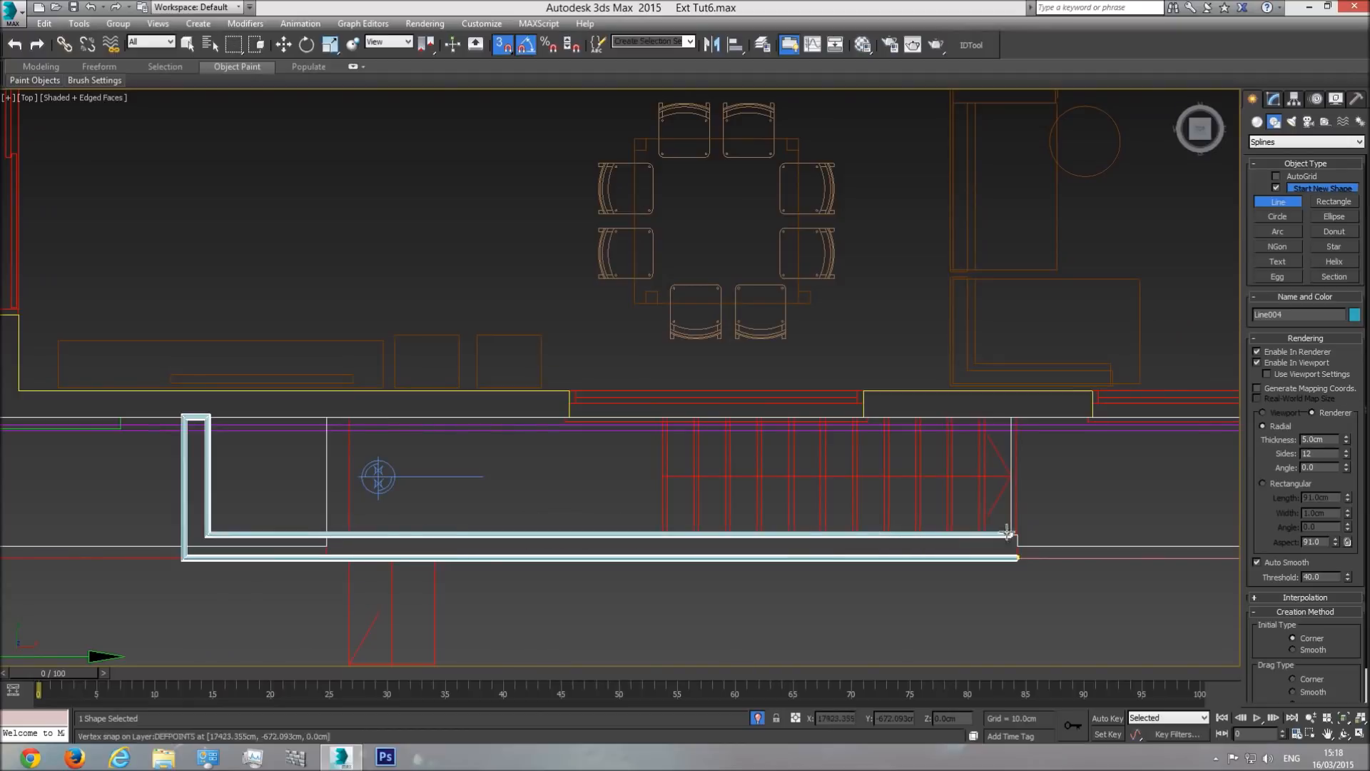
scroll(1193, 541, "up", 4)
left_click(851, 528)
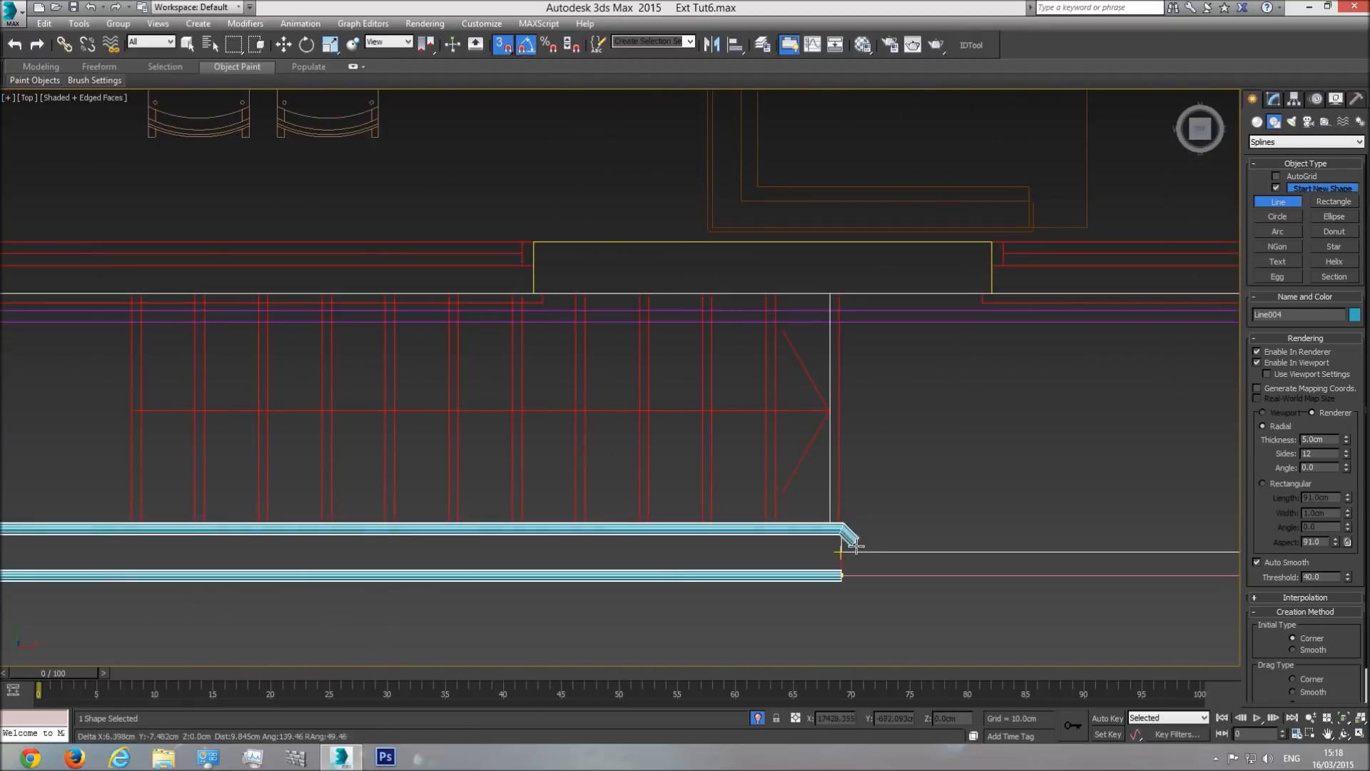
left_click(845, 576)
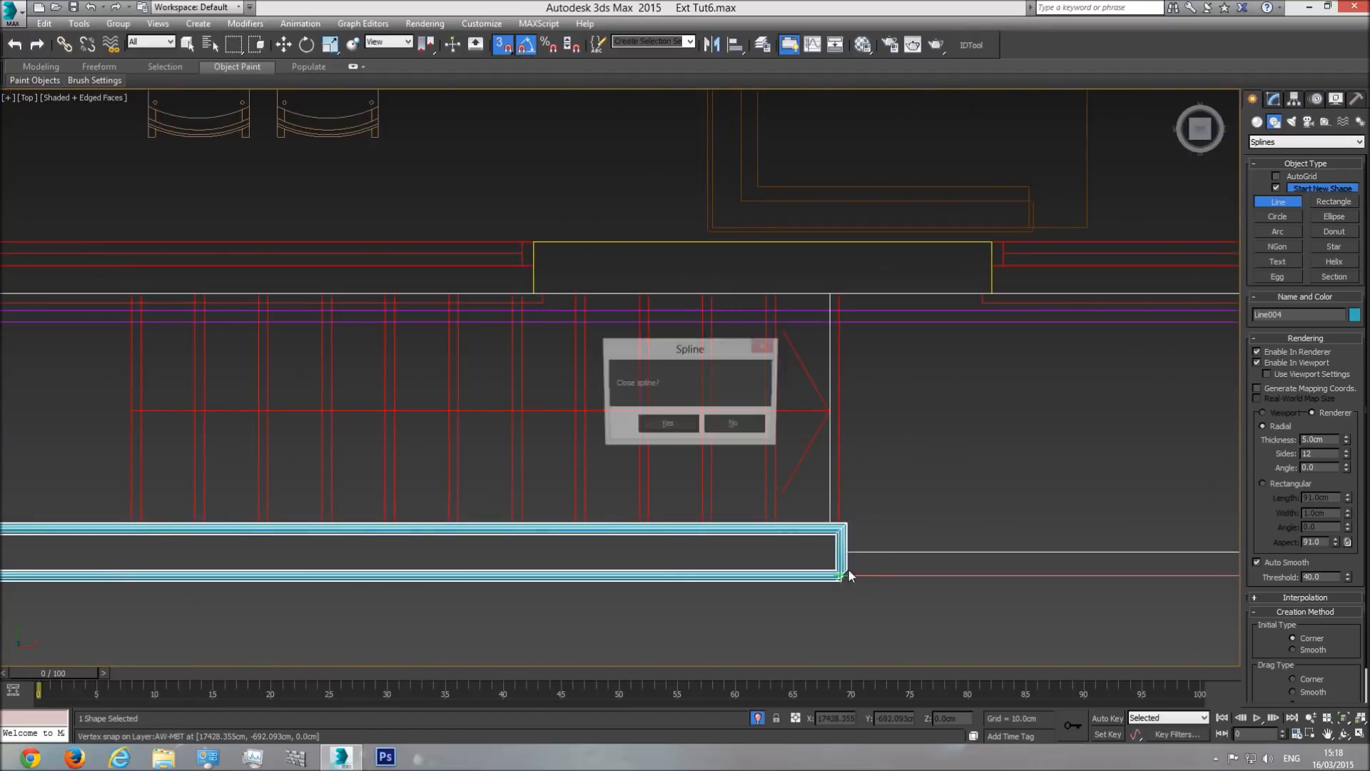
left_click(666, 426)
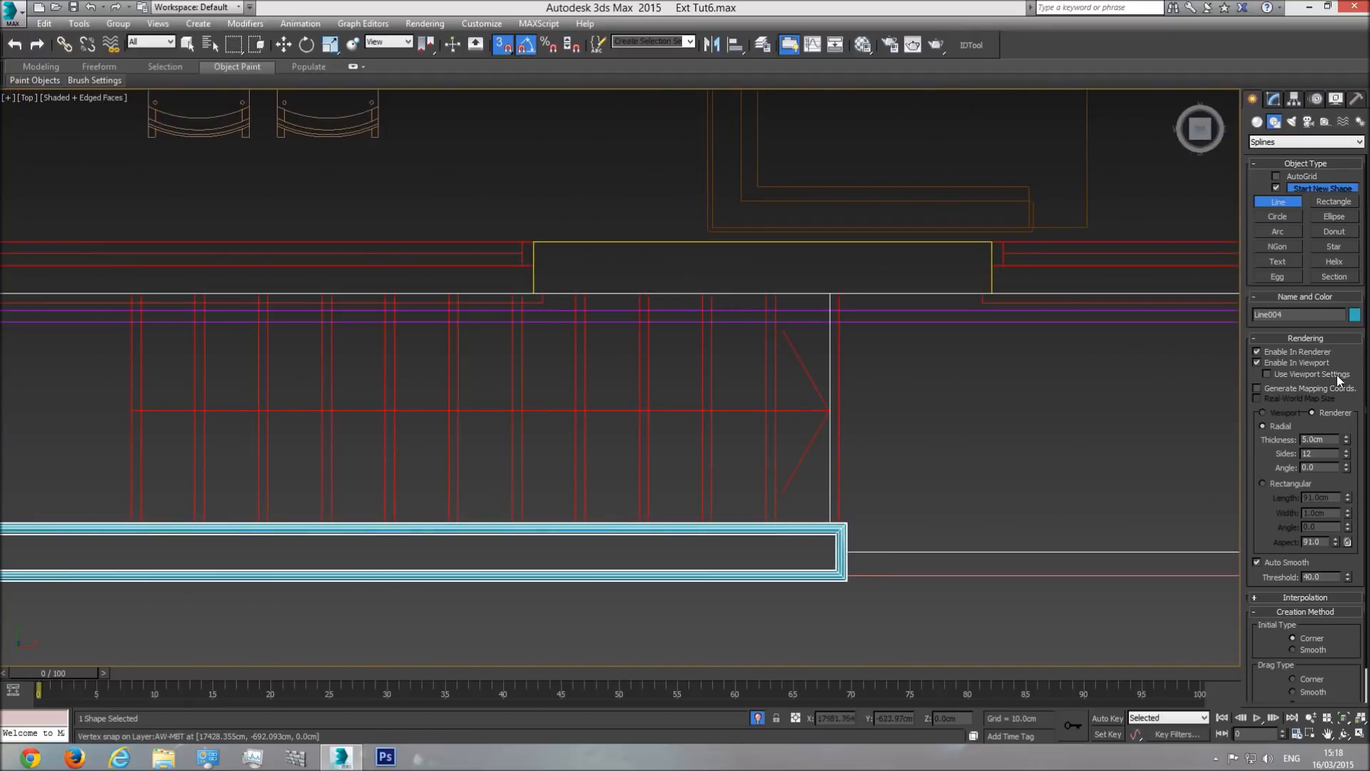
- Turn off the wall outline's thickness in both the renderer and the viewport, and finish the Line command
left_click(1280, 364)
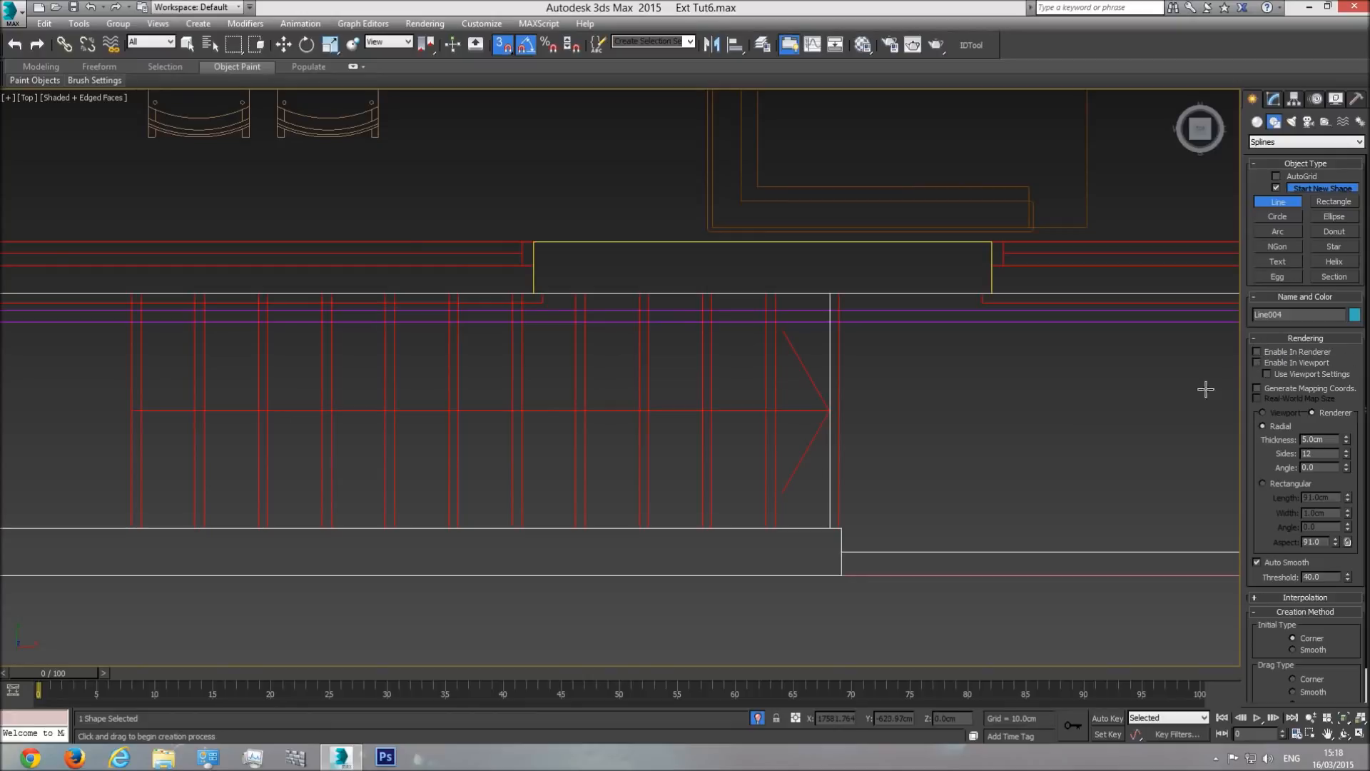
scroll(864, 403, "down", 3)
right_click(861, 459)
- Give the closed wall outline a Shell modifier with an outer amount of 300 cm and bring the building model back into view
key("p")
left_click(1344, 719)
left_click(1344, 734)
mouse_move(639, 429)
left_mouse_down()
mouse_move(676, 345)
mouse_move(670, 406)
mouse_move(654, 414)
left_mouse_up()
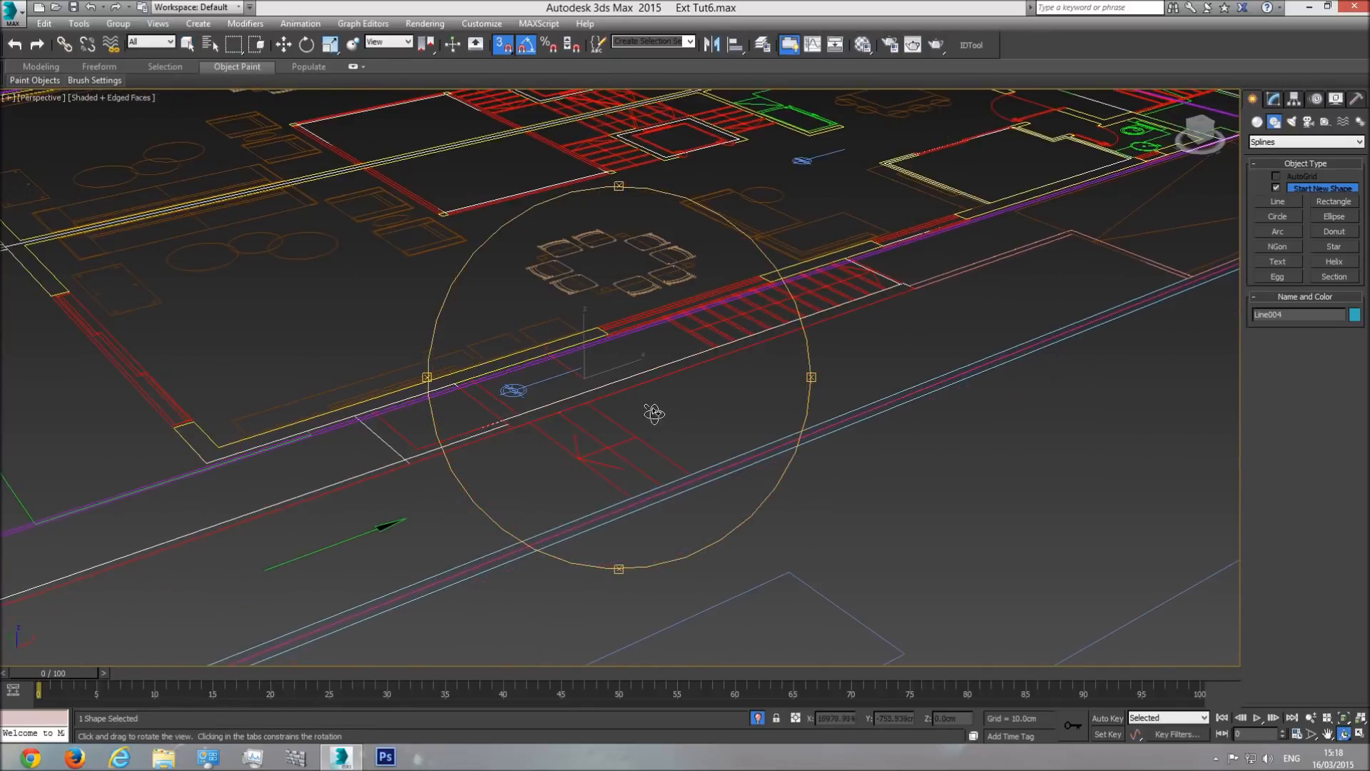
left_click(1275, 99)
left_click(1360, 139)
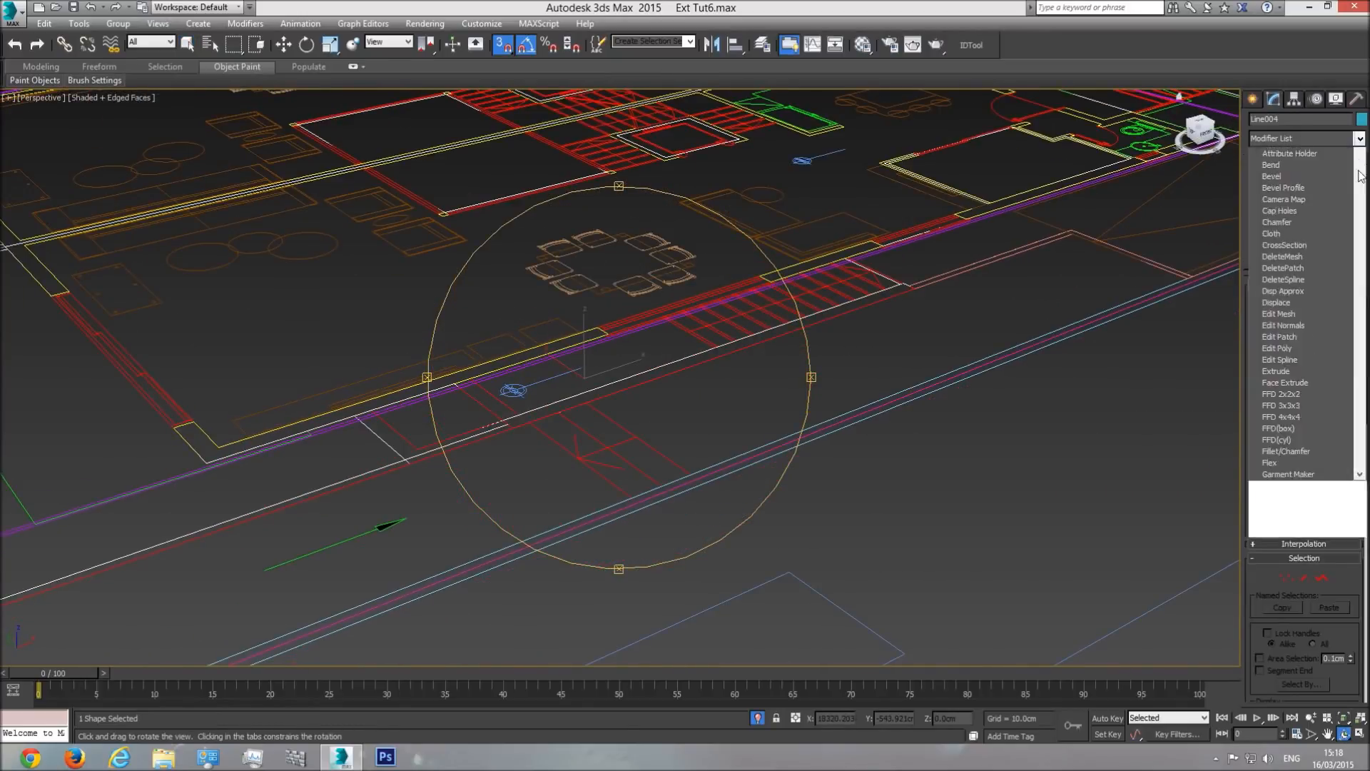
scroll(1360, 175, "down", 10)
left_click(1296, 257)
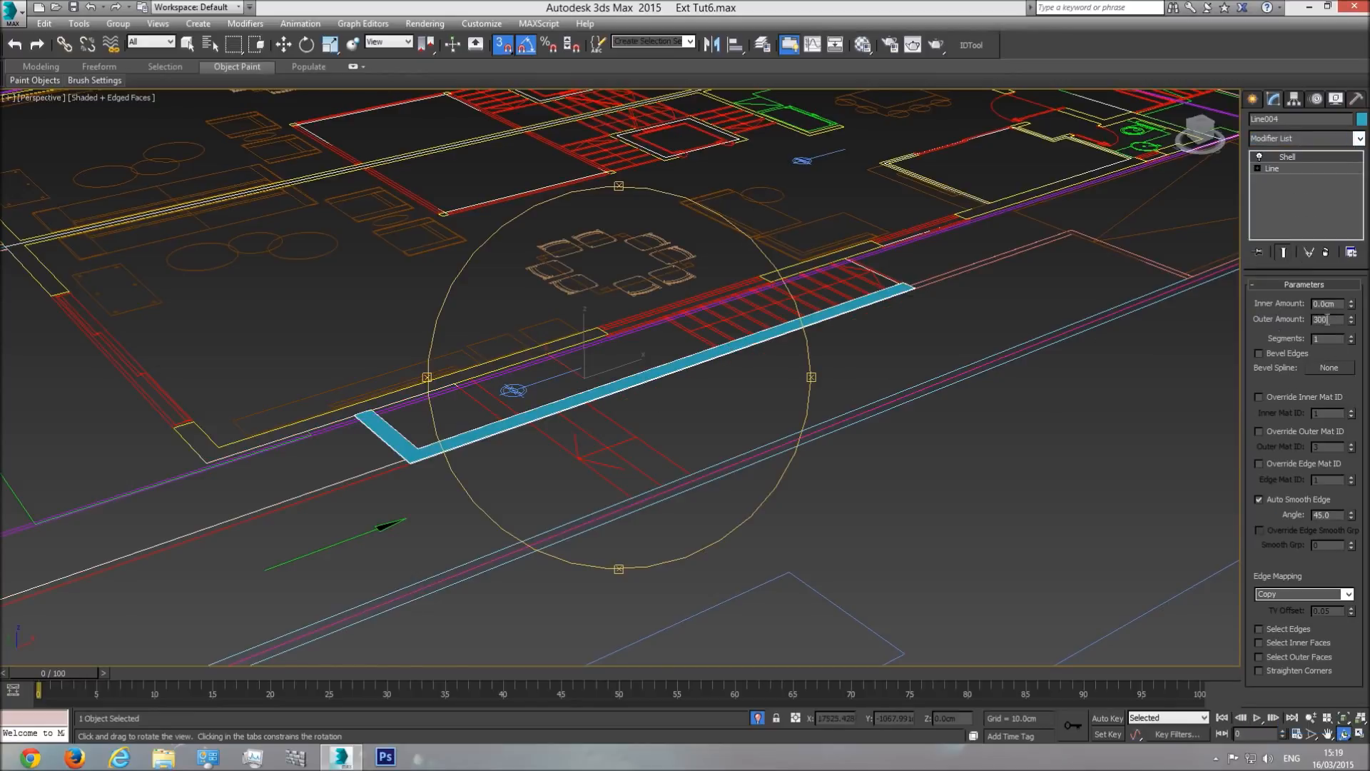
key("Return")
left_click_drag(666, 357, 588, 422)
scroll(618, 402, "down", 5)
middle_click_drag(618, 401, 736, 420)
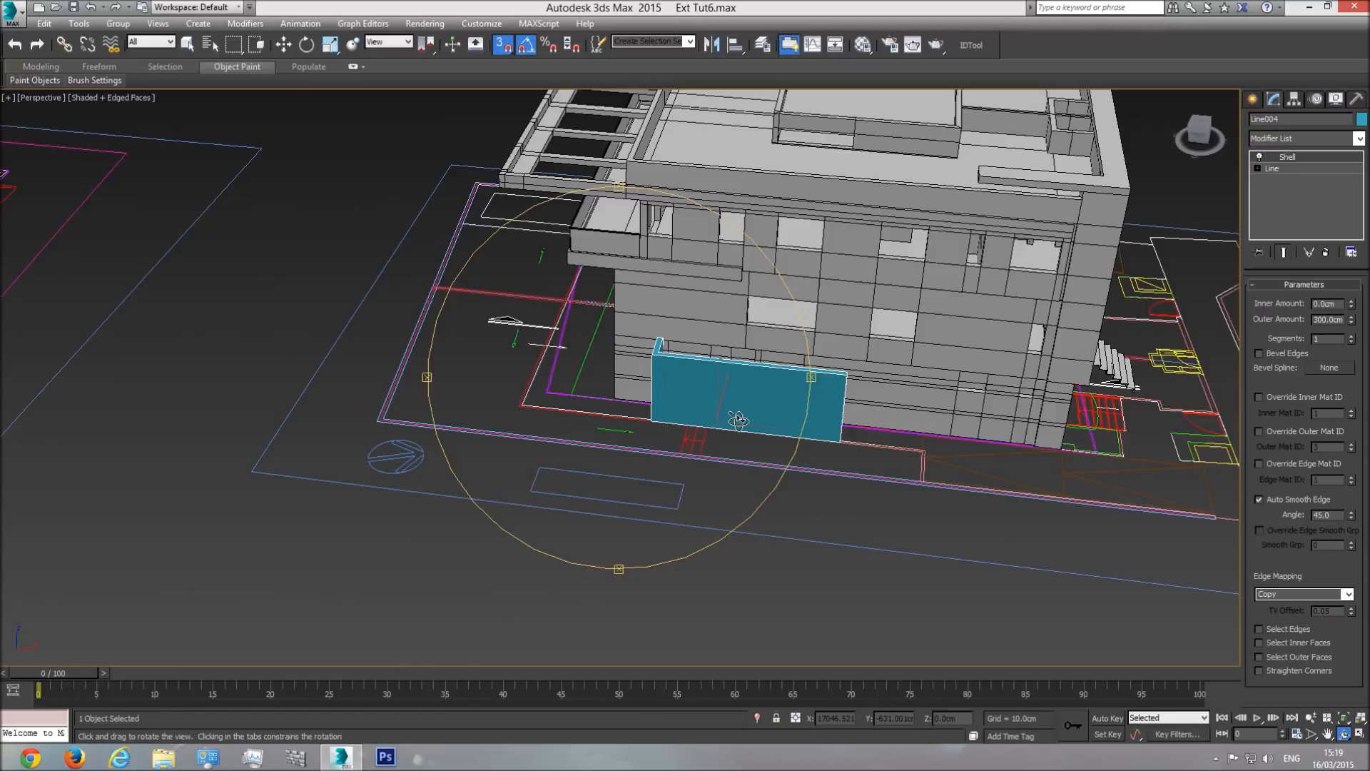
- Measure the stair wall's full height on the side elevation drawing with a temporary snapped box, from the stair base to the wall top
key("t")
scroll(674, 407, "down", 15)
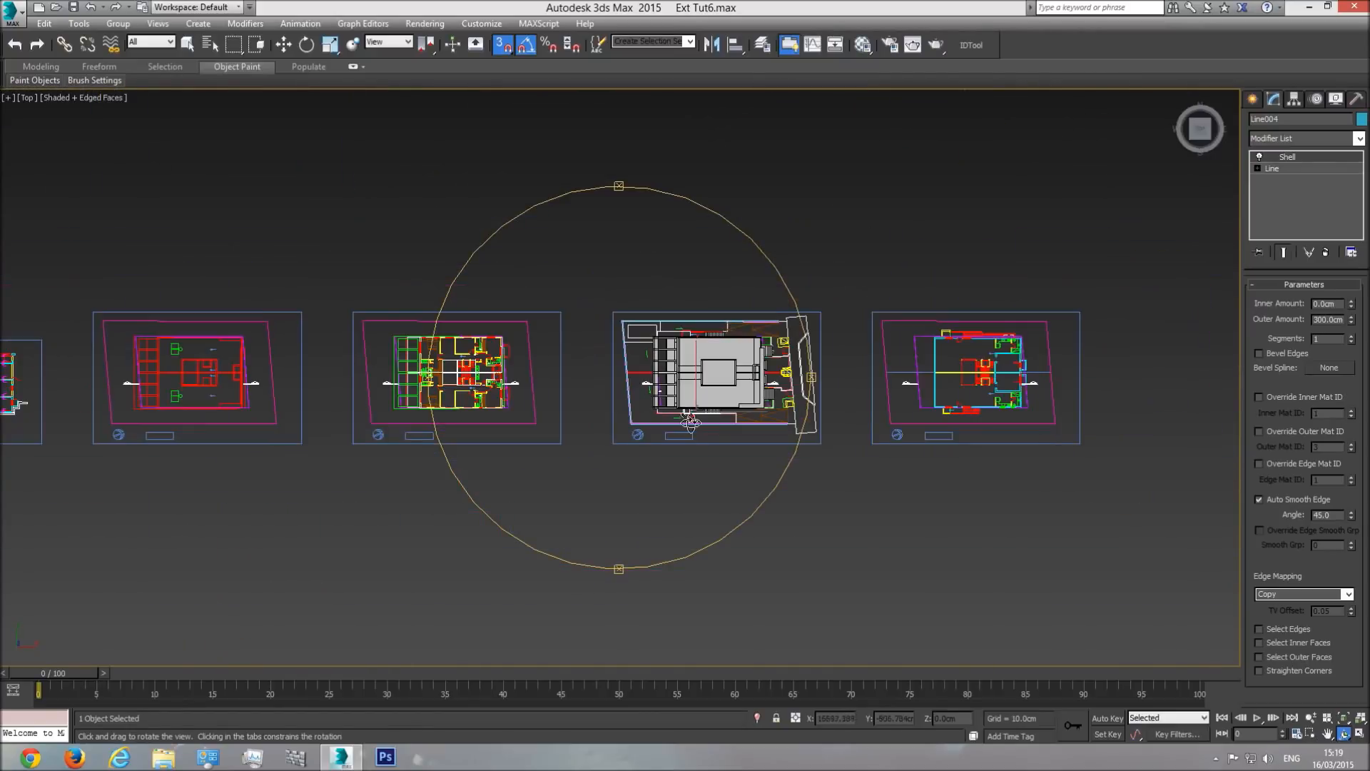
middle_click_drag(627, 417, 943, 411)
middle_click_drag(557, 408, 1005, 399)
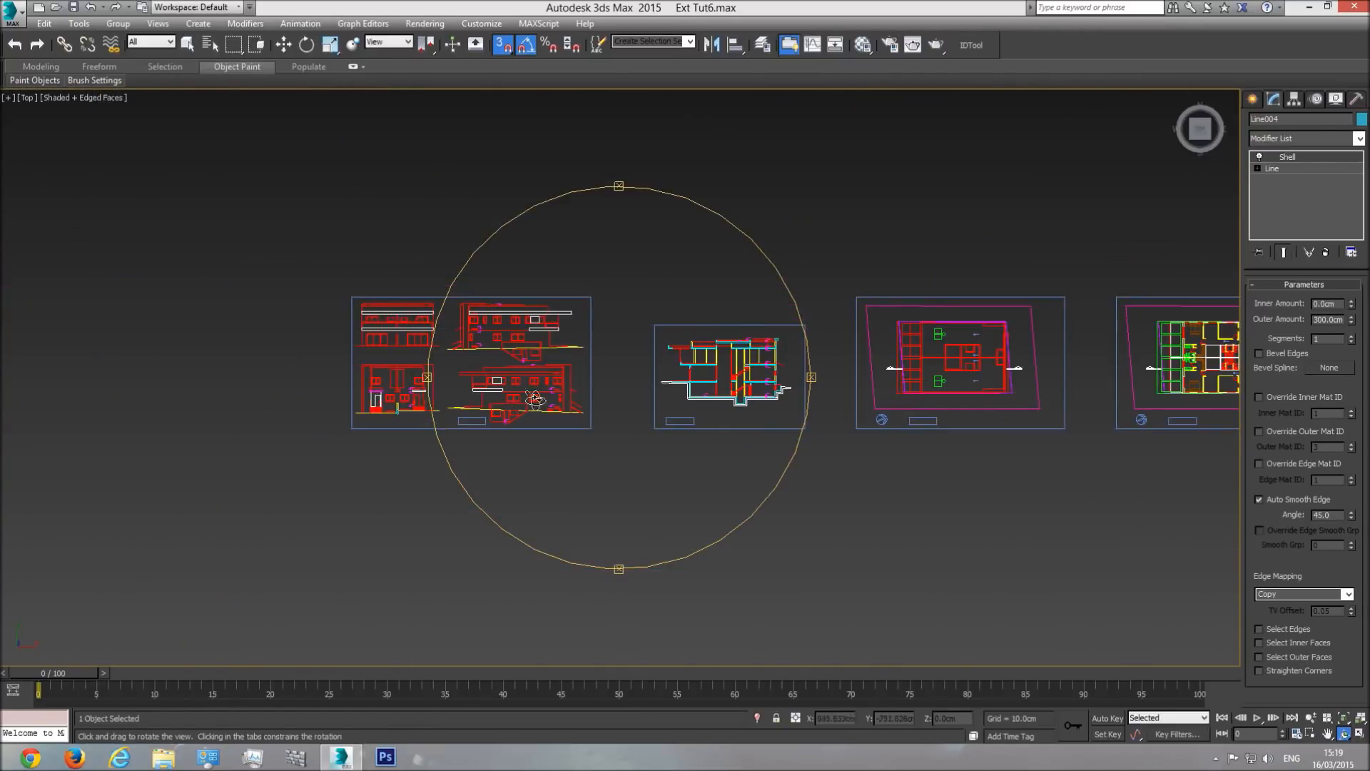
scroll(464, 389, "up", 10)
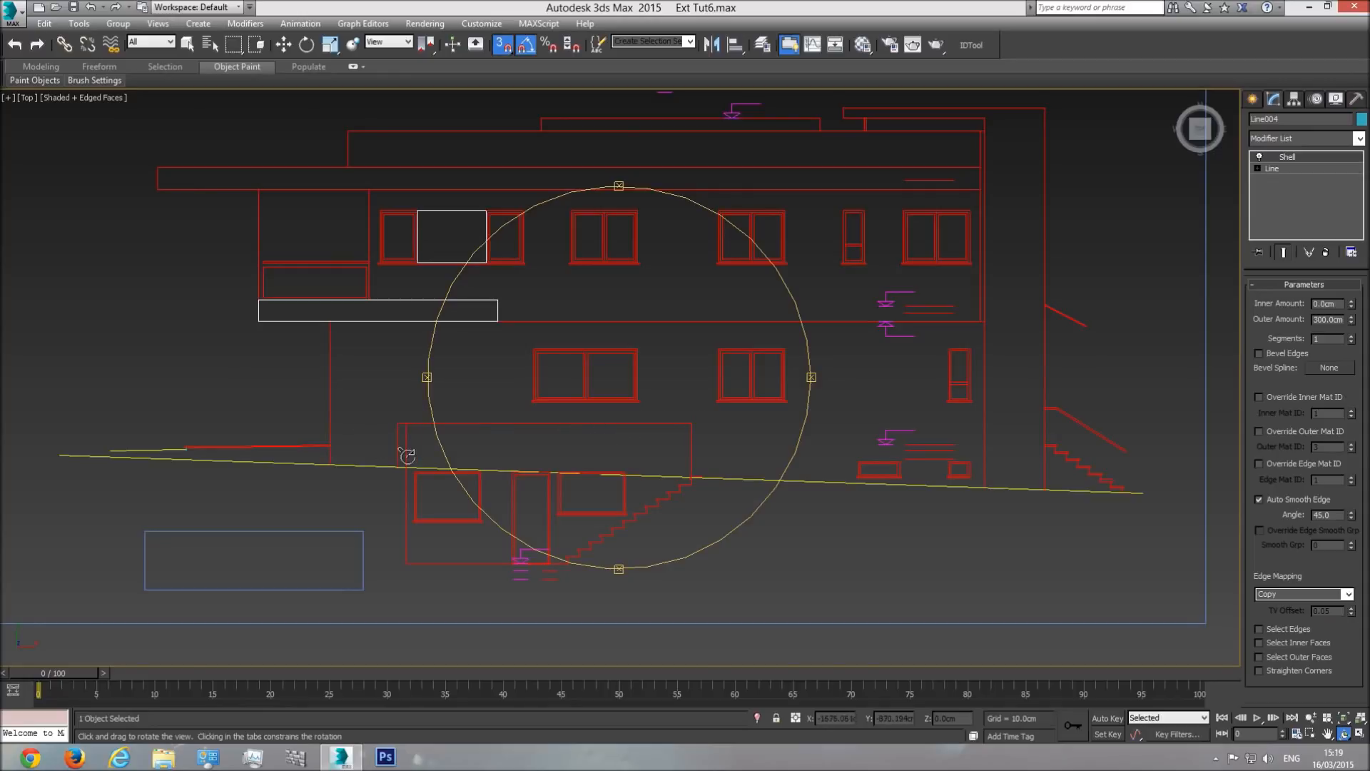
left_click(1255, 101)
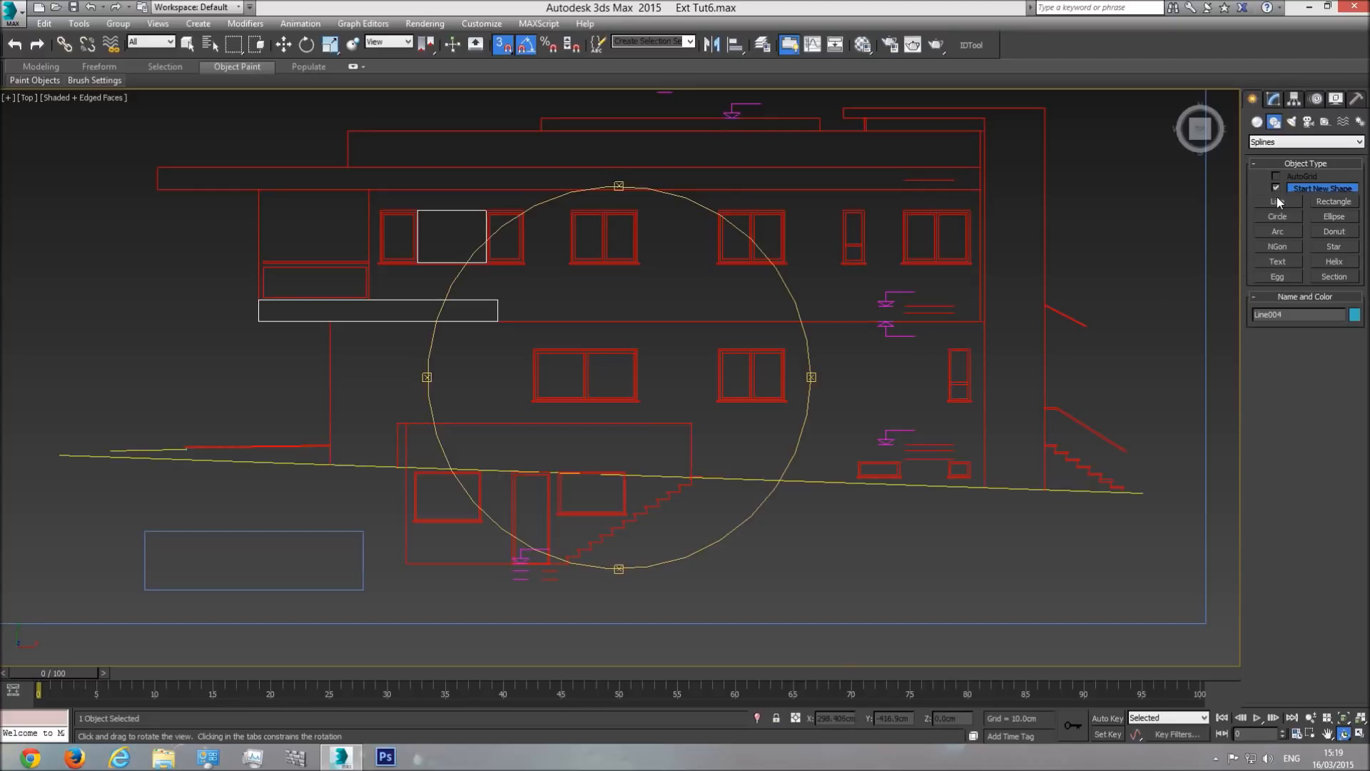
left_click(1257, 122)
left_click(1278, 190)
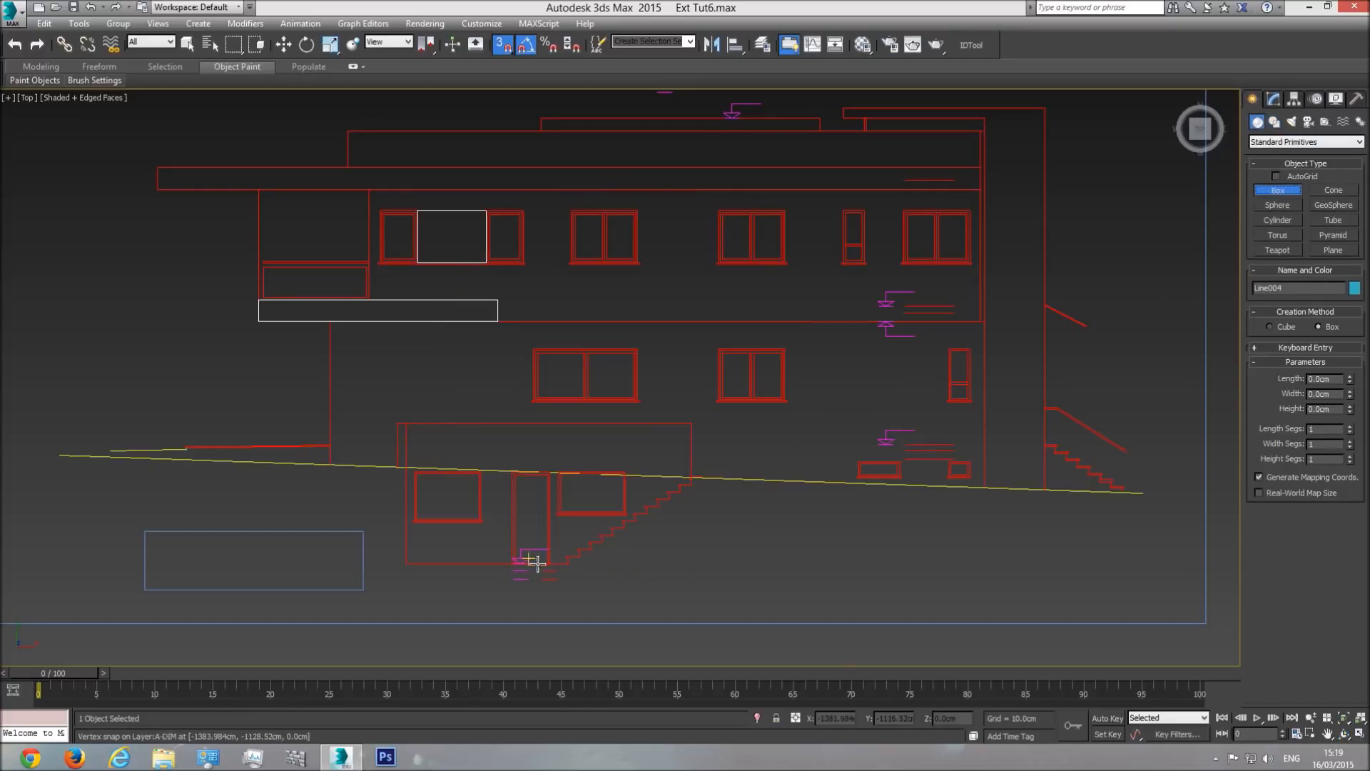
left_click_drag(553, 562, 409, 413)
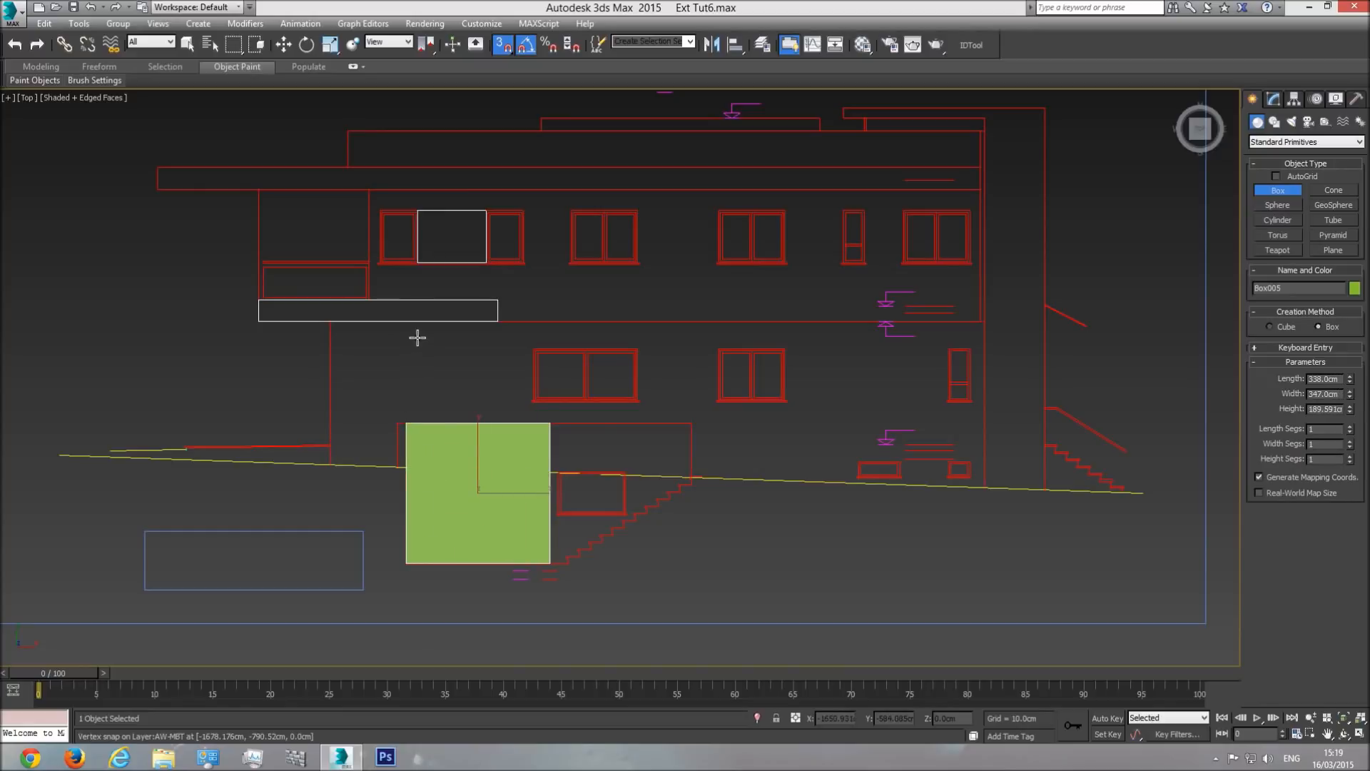
- Undo the accidental change to the measuring box's length and delete the box
left_click_drag(1350, 381, 1349, 336)
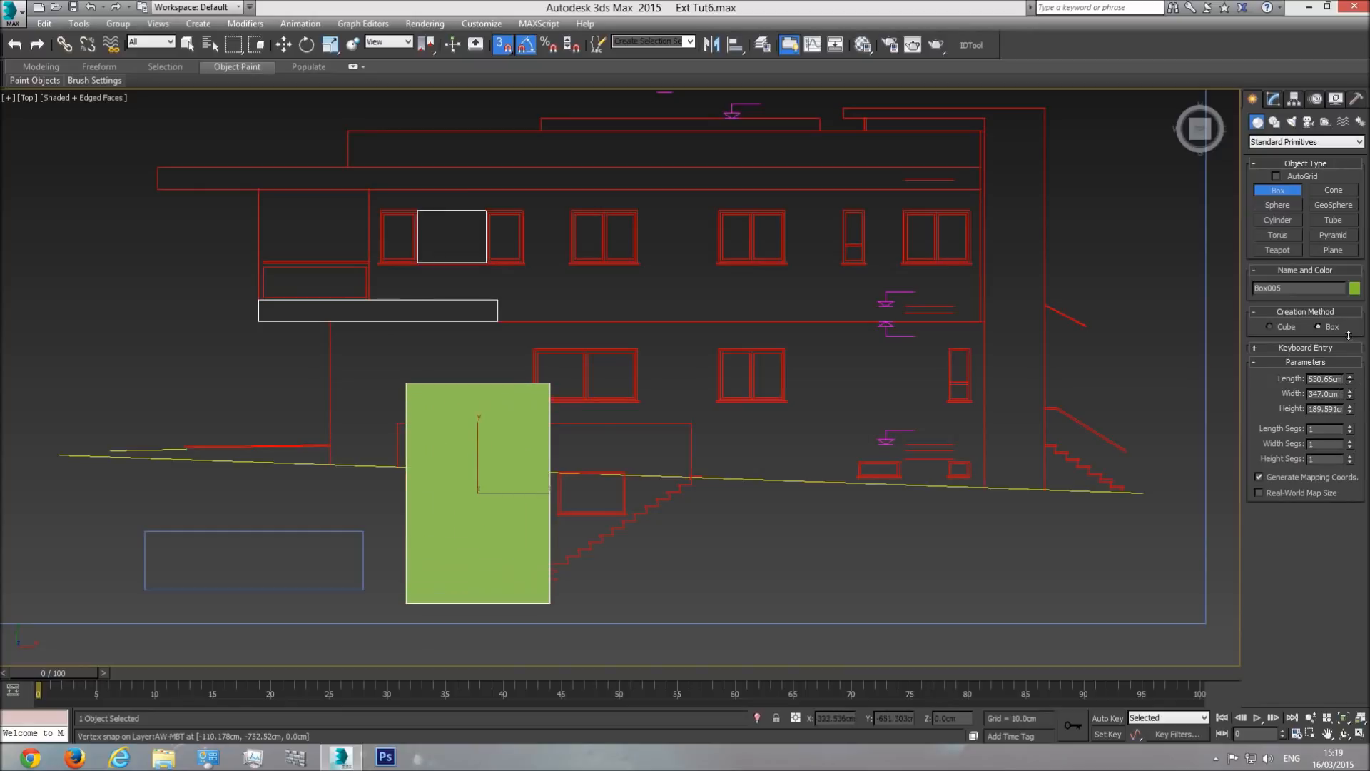
key("ctrl+z")
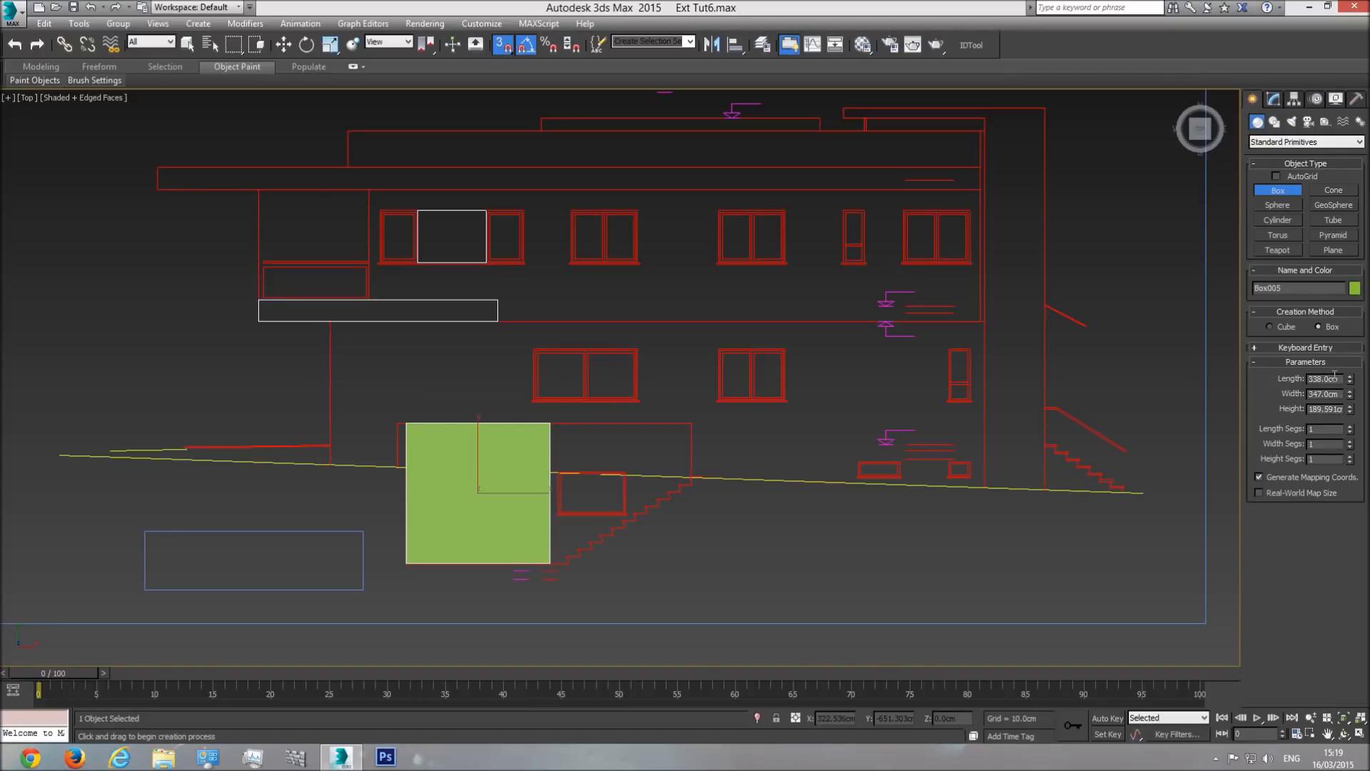
key("p")
key("Delete")
scroll(1022, 538, "up", 2)
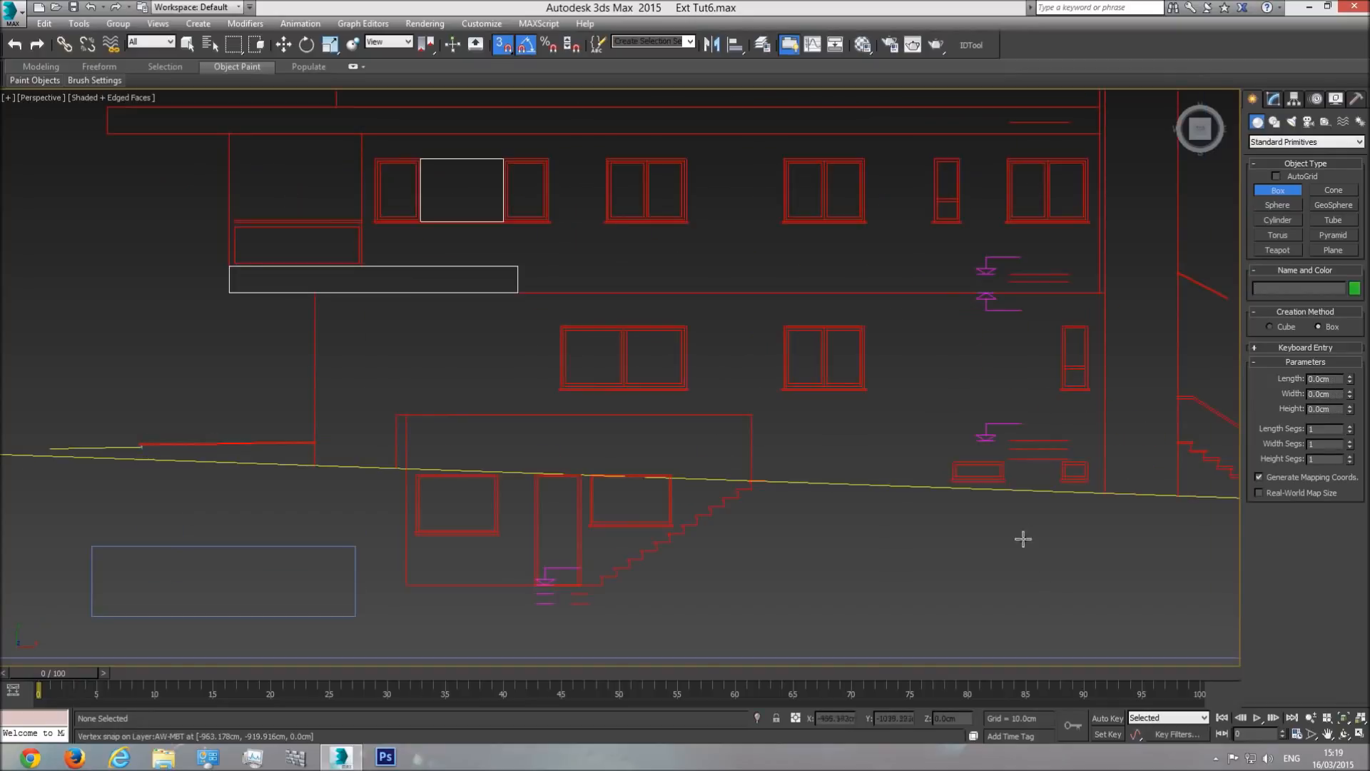
right_click(1023, 539)
- Select the side stair wall beside the building and set its Shell outer amount to 338 cm
left_click(1345, 721)
middle_click_drag(701, 434, 718, 414, "alt")
left_click(718, 414)
scroll(718, 414, "up", 4)
left_click(1274, 99)
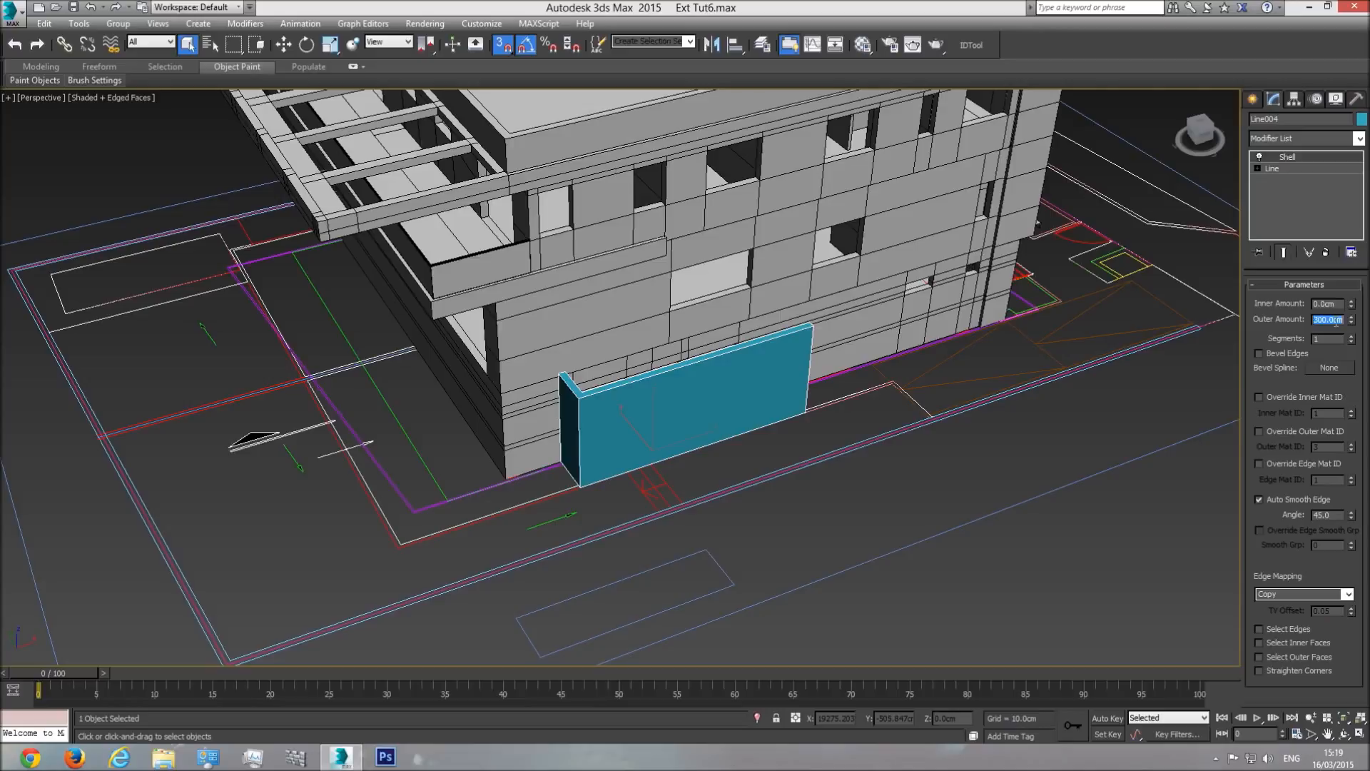
left_click(1328, 320)
type("338")
key("Return")
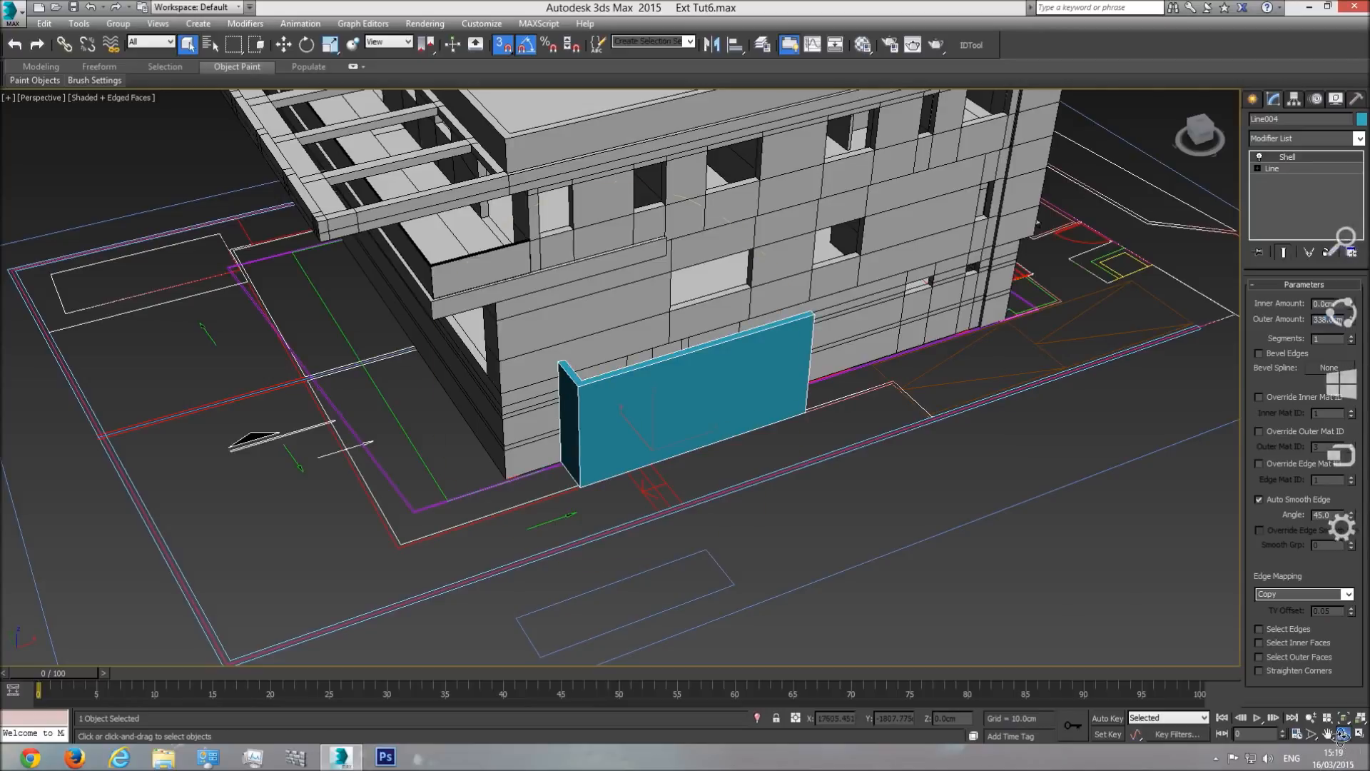
- Examine the stair wall's height and base against the building and stairs in front wireframe, shaded and perspective views
mouse_move(742, 428)
middle_mouse_down("alt")
mouse_move(592, 431)
mouse_move(602, 452)
mouse_move(676, 416)
mouse_move(722, 422)
mouse_move(759, 404)
middle_mouse_up("alt")
key("f")
key("F3")
scroll(740, 417, "down", 3)
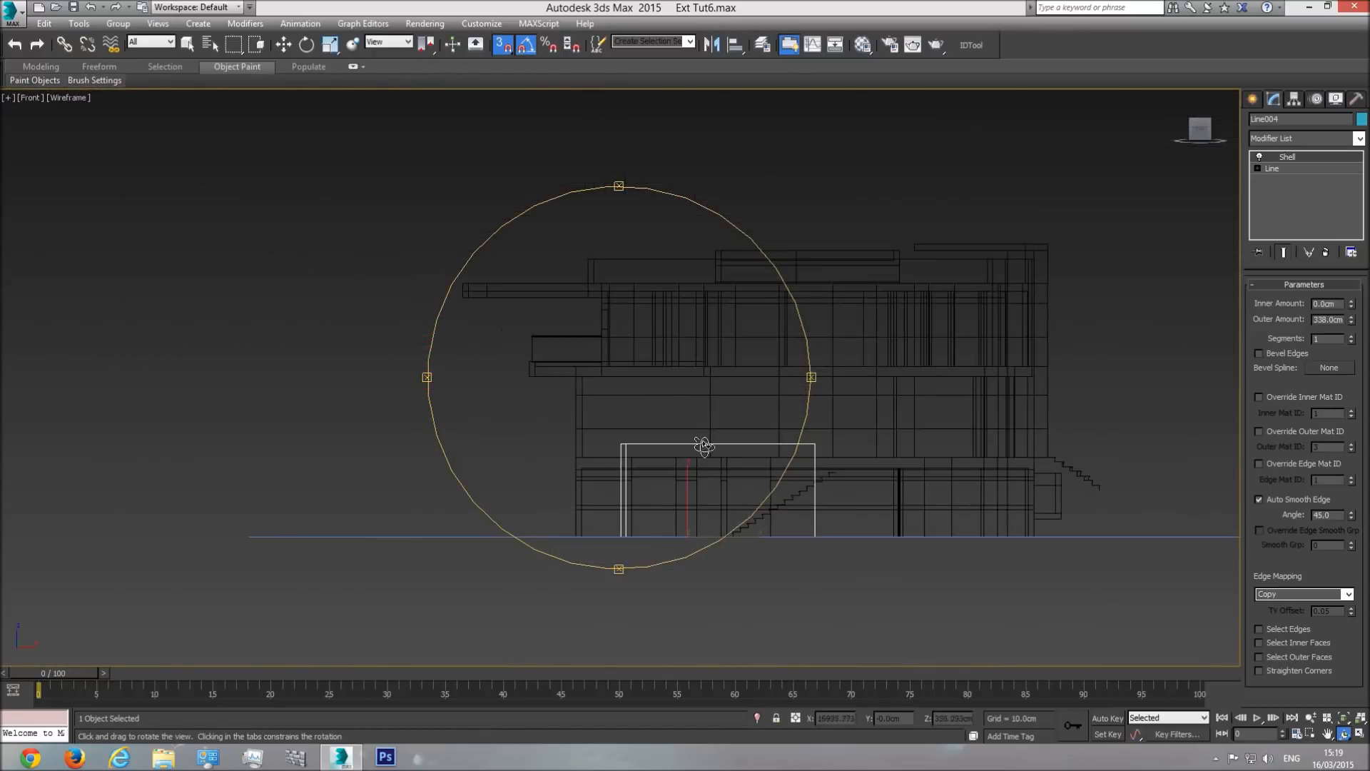
scroll(691, 528, "up", 5)
middle_click_drag(610, 345, 610, 285, "alt")
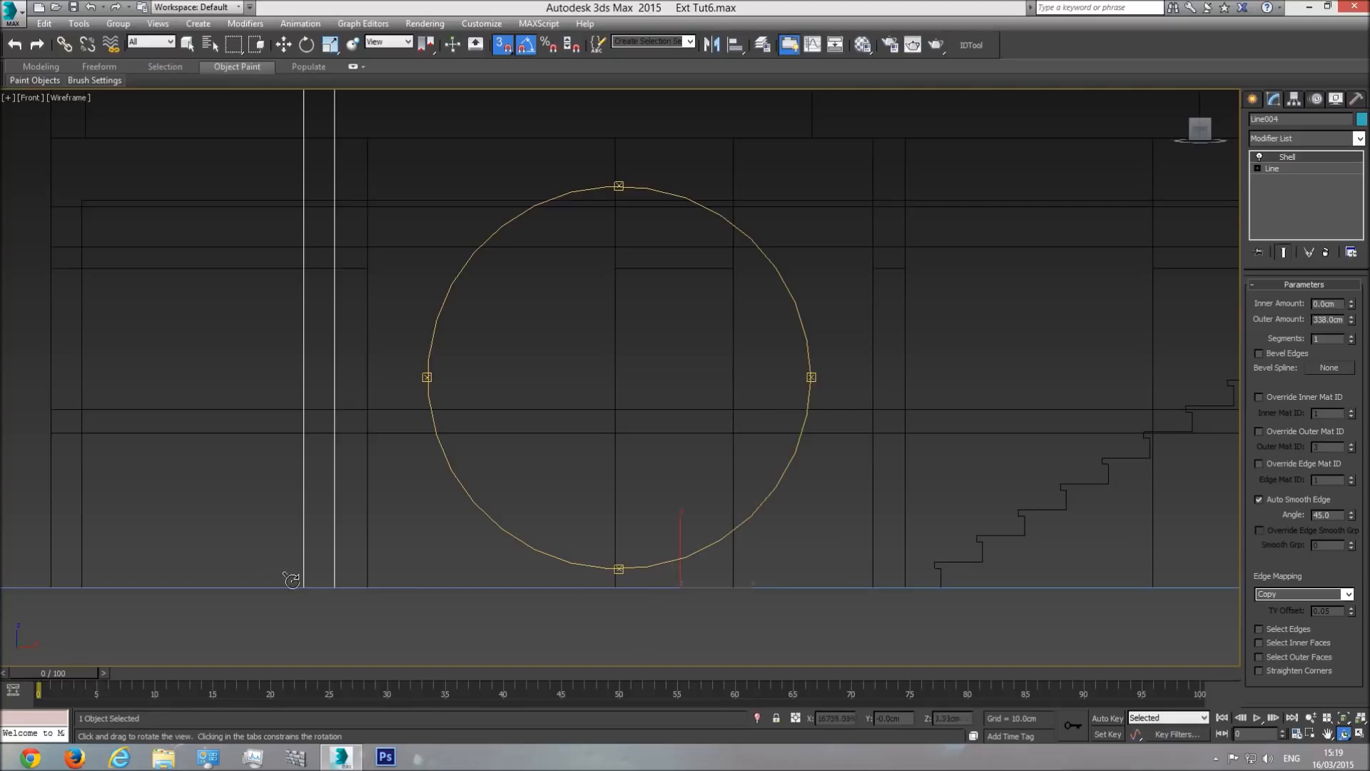
middle_click_drag(611, 344, 621, 421)
scroll(621, 420, "down", 3)
key("F3")
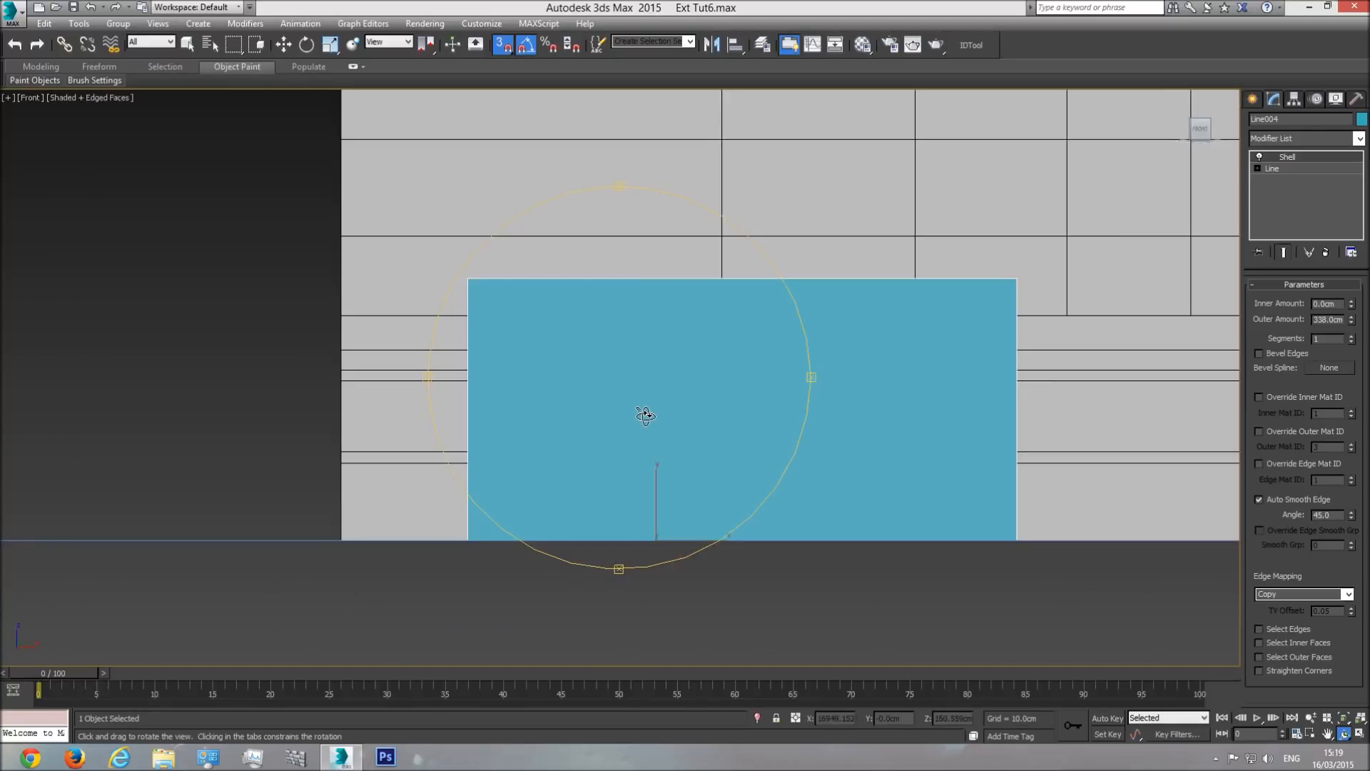
key("p")
left_click_drag(644, 408, 643, 439)
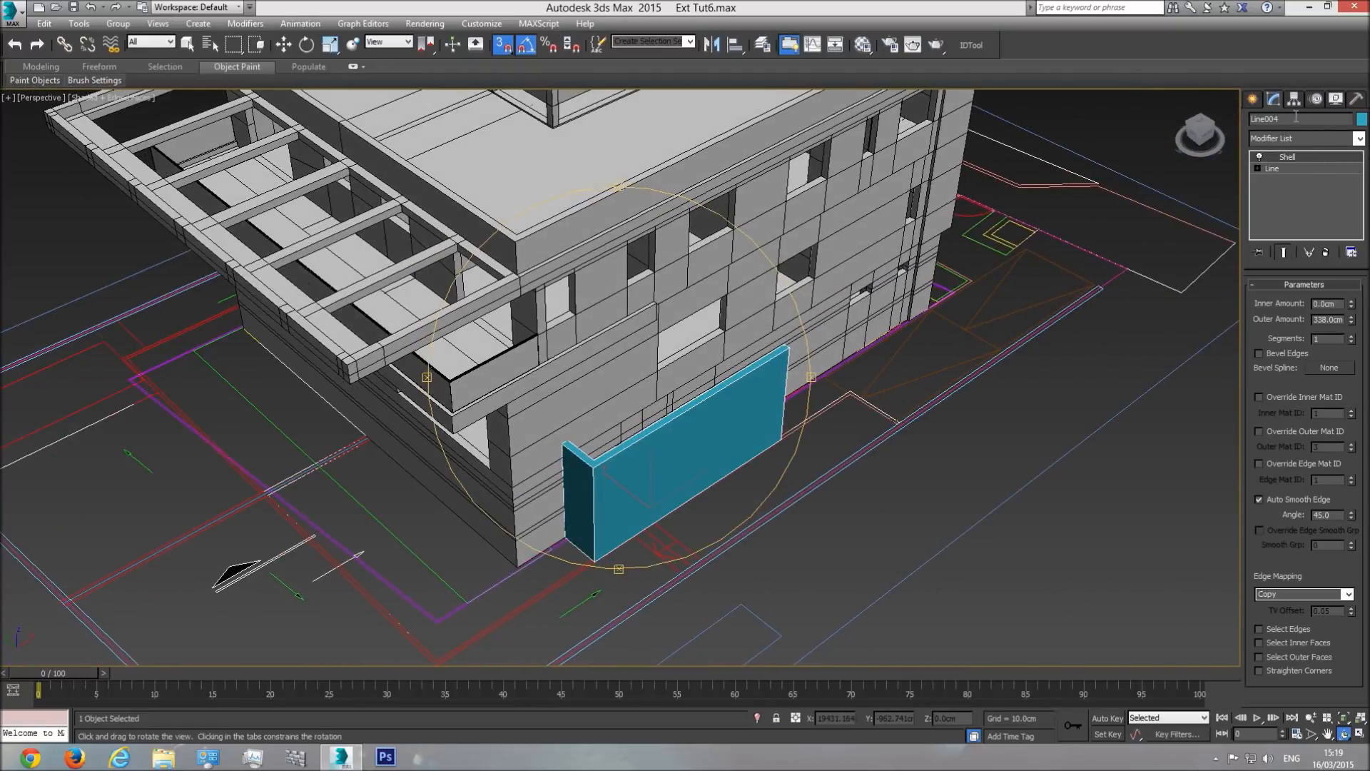
- Set the stair wall's object color to black and assign it the base material
left_click(1362, 120)
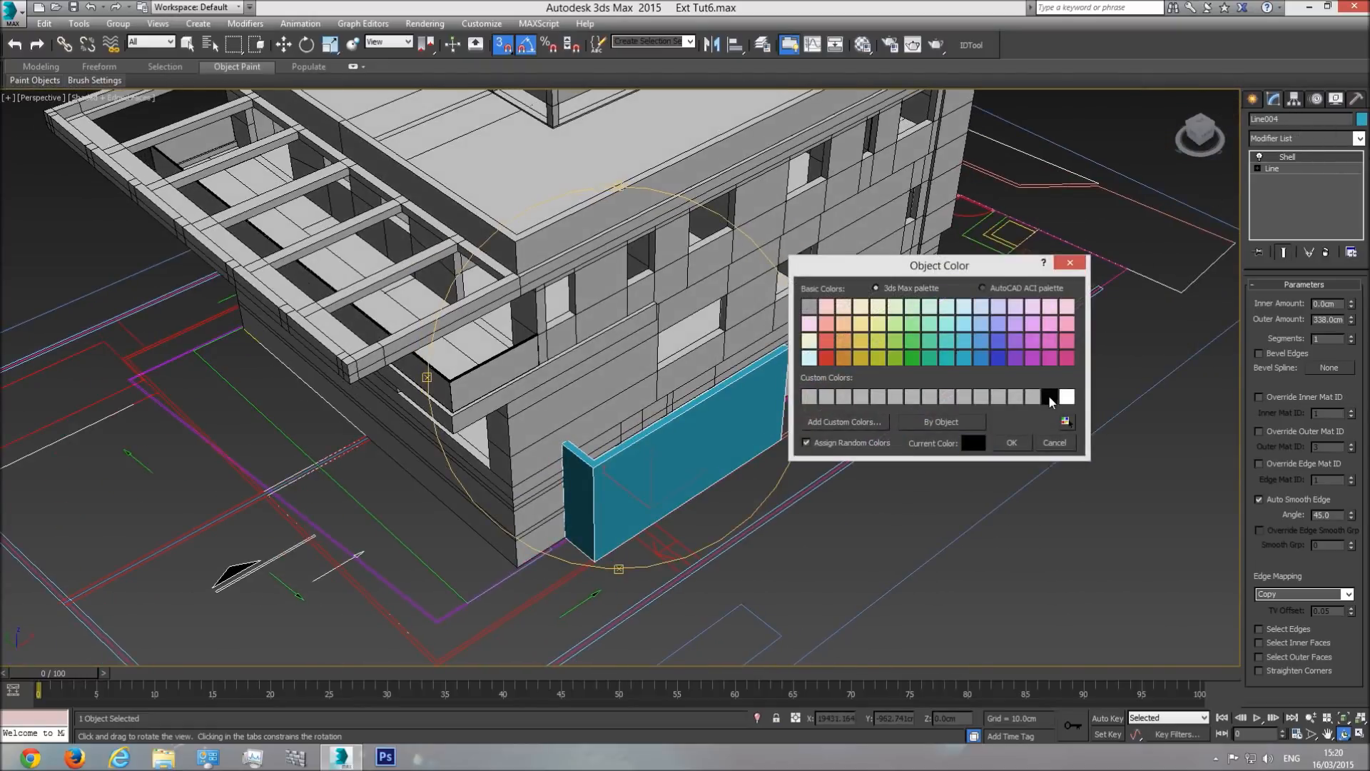
left_click(1012, 443)
left_click(862, 44)
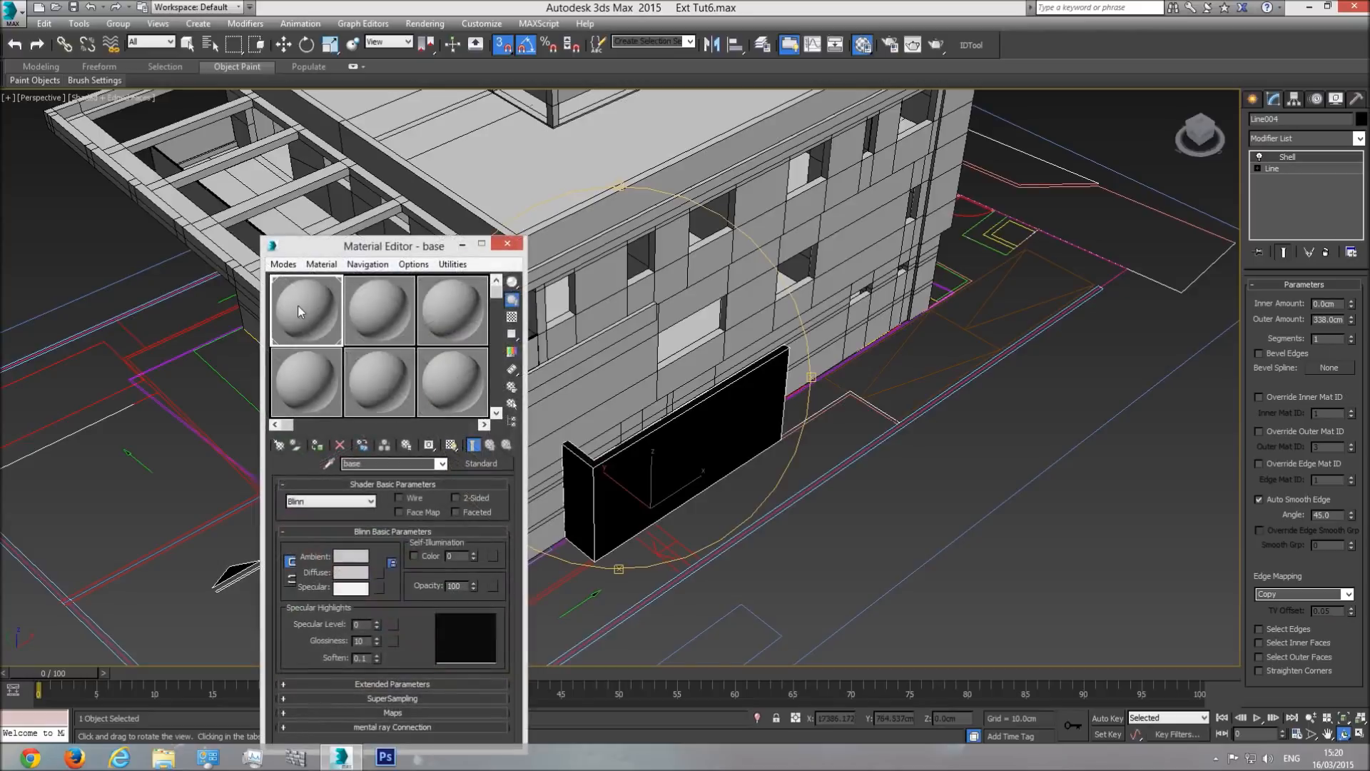
left_click(317, 446)
left_click(508, 244)
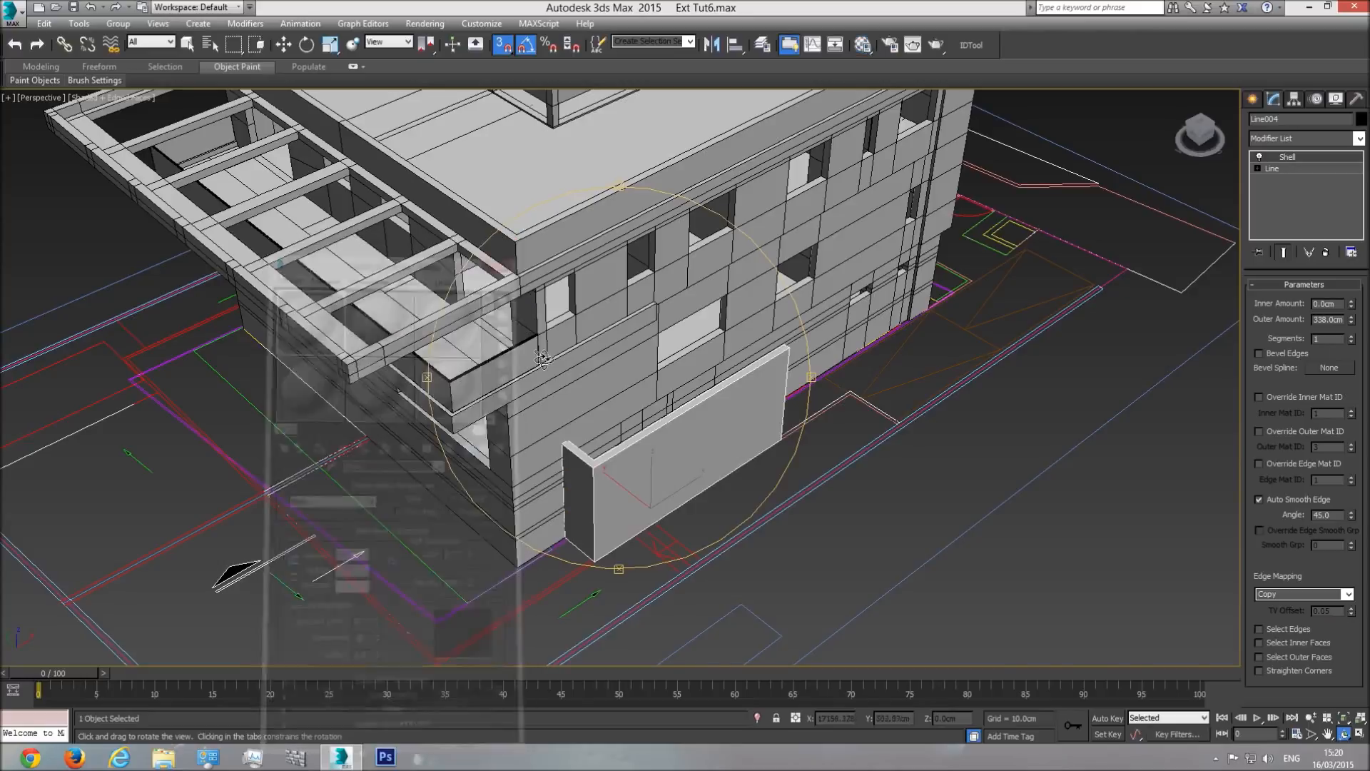
- Isolate the imported plan in top view for the stairs on the building's opposite side, leaving nothing selected
scroll(578, 378, "down", 3)
middle_click_drag(578, 378, 707, 422)
left_click_drag(707, 421, 548, 477)
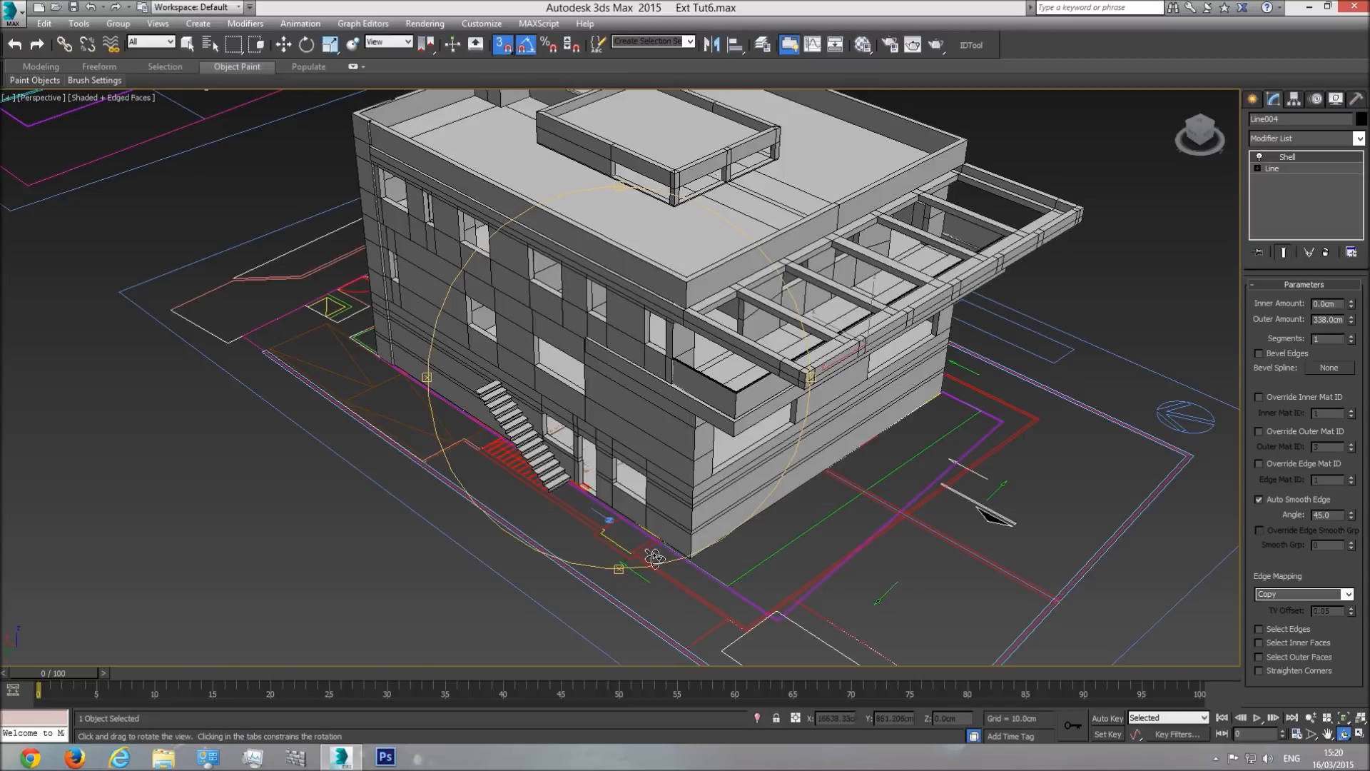
key("t")
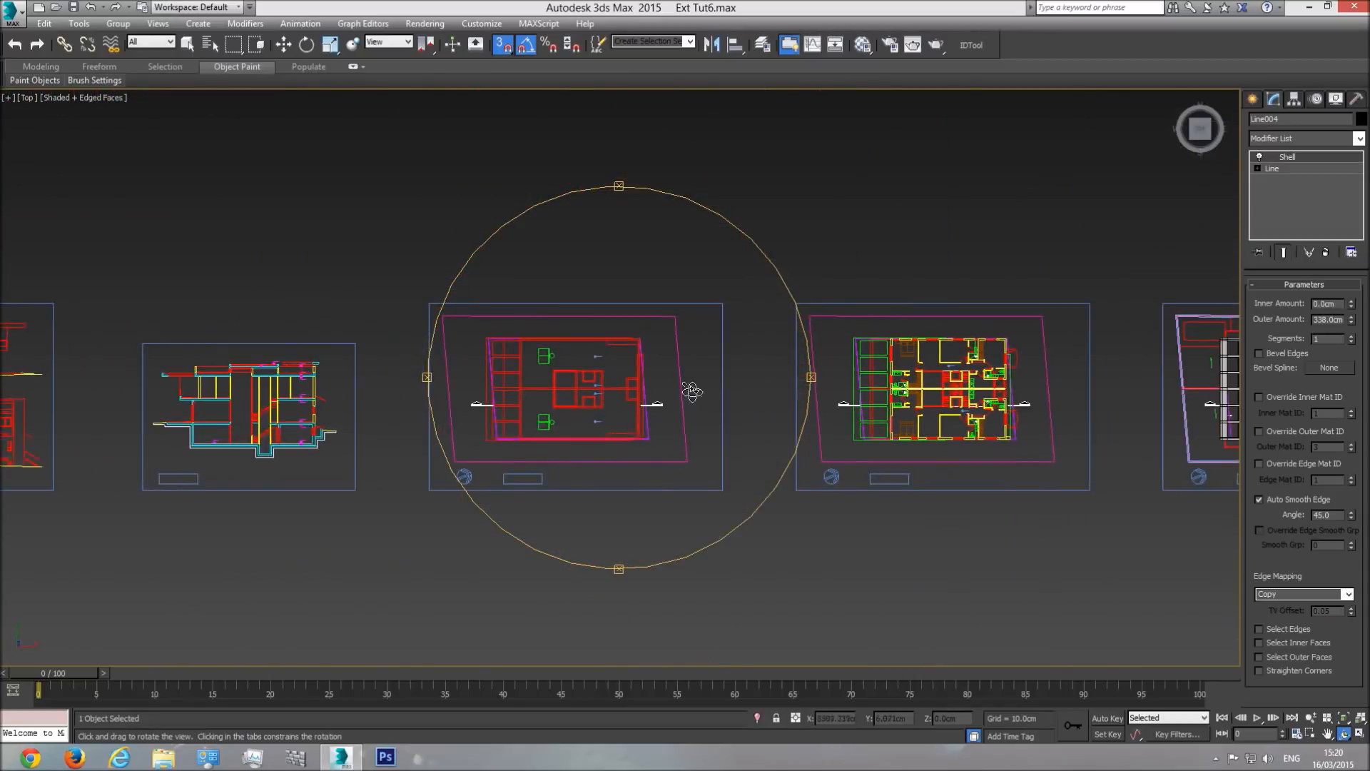
scroll(568, 366, "up", 5)
key("Escape")
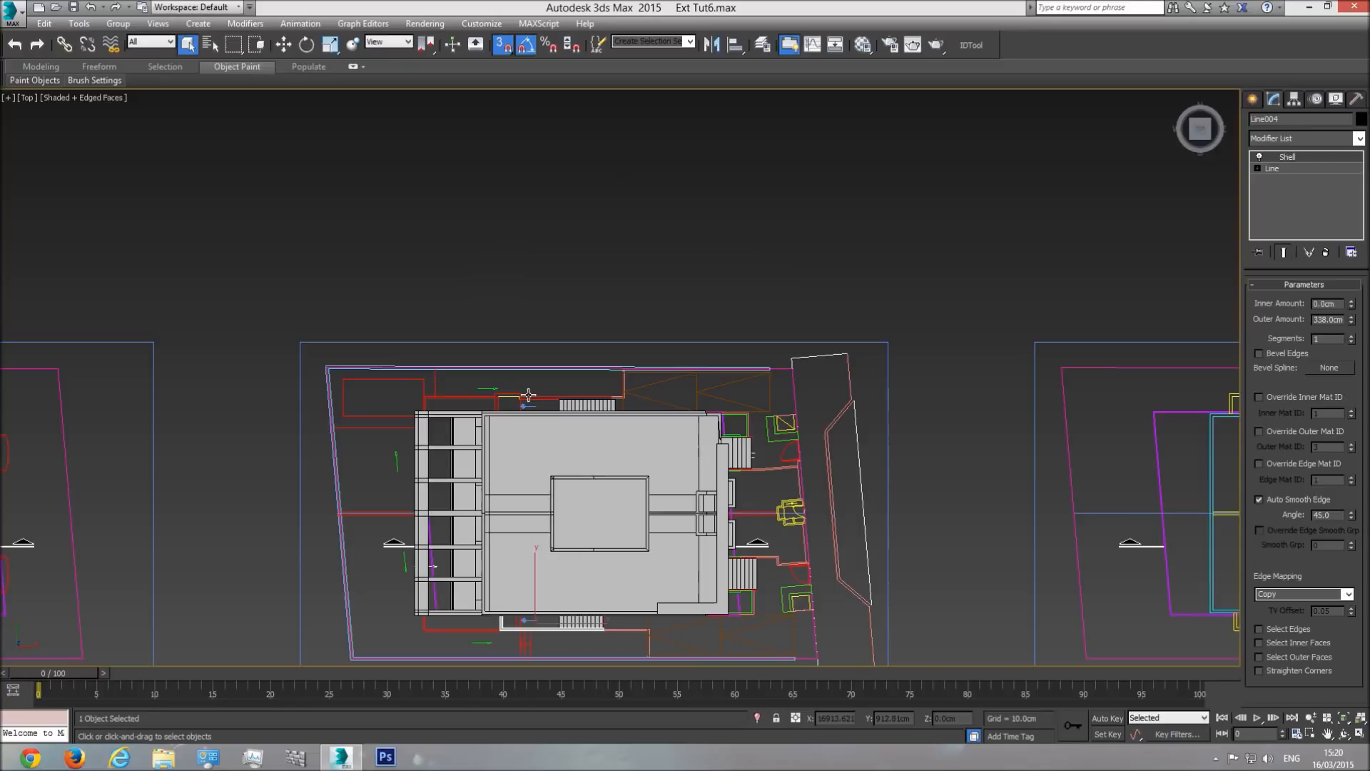
left_click(527, 395)
right_click(526, 396)
left_click(571, 270)
middle_click_drag(843, 359, 530, 446)
scroll(573, 454, "up", 10)
left_click(411, 359)
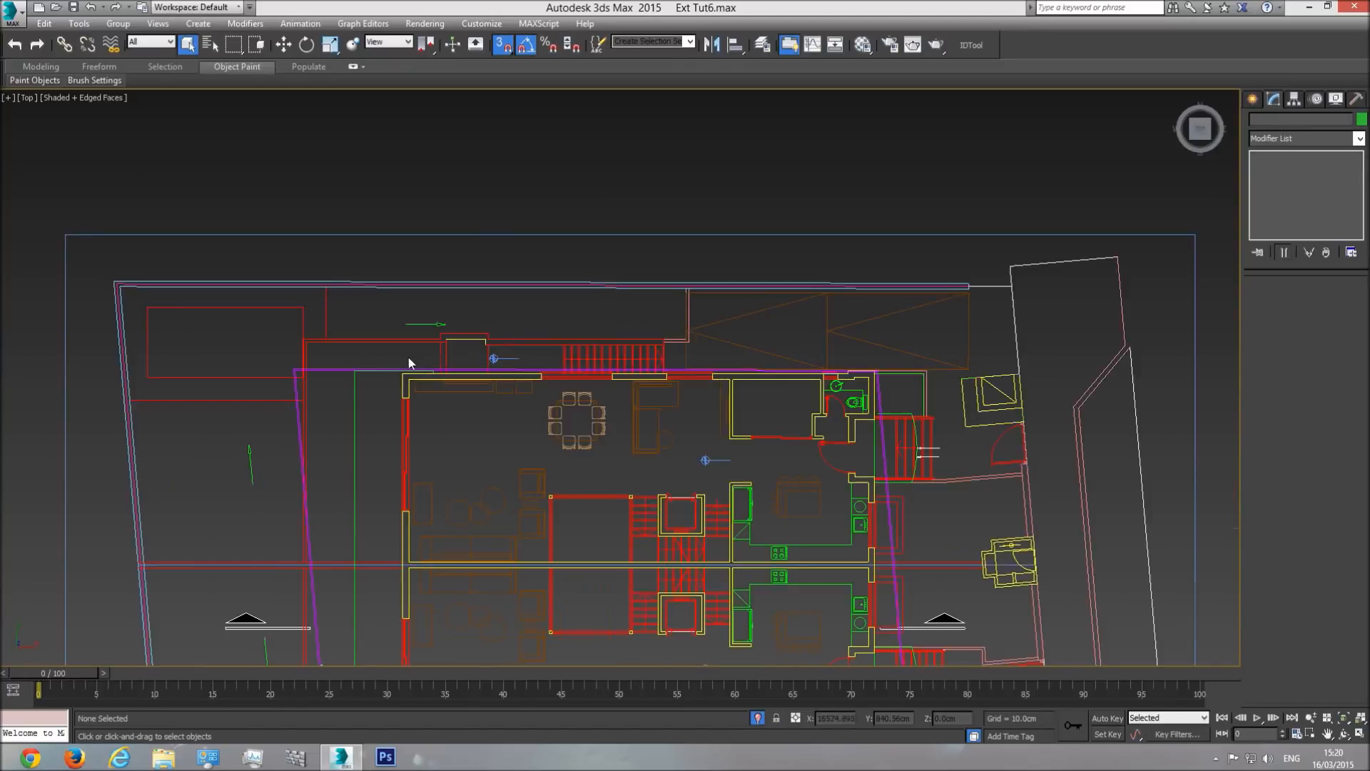
- Start a Line spline at the stair end and trace the side stair wall's inner edge around the landing up to the building
scroll(411, 361, "up", 10)
left_click(1253, 99)
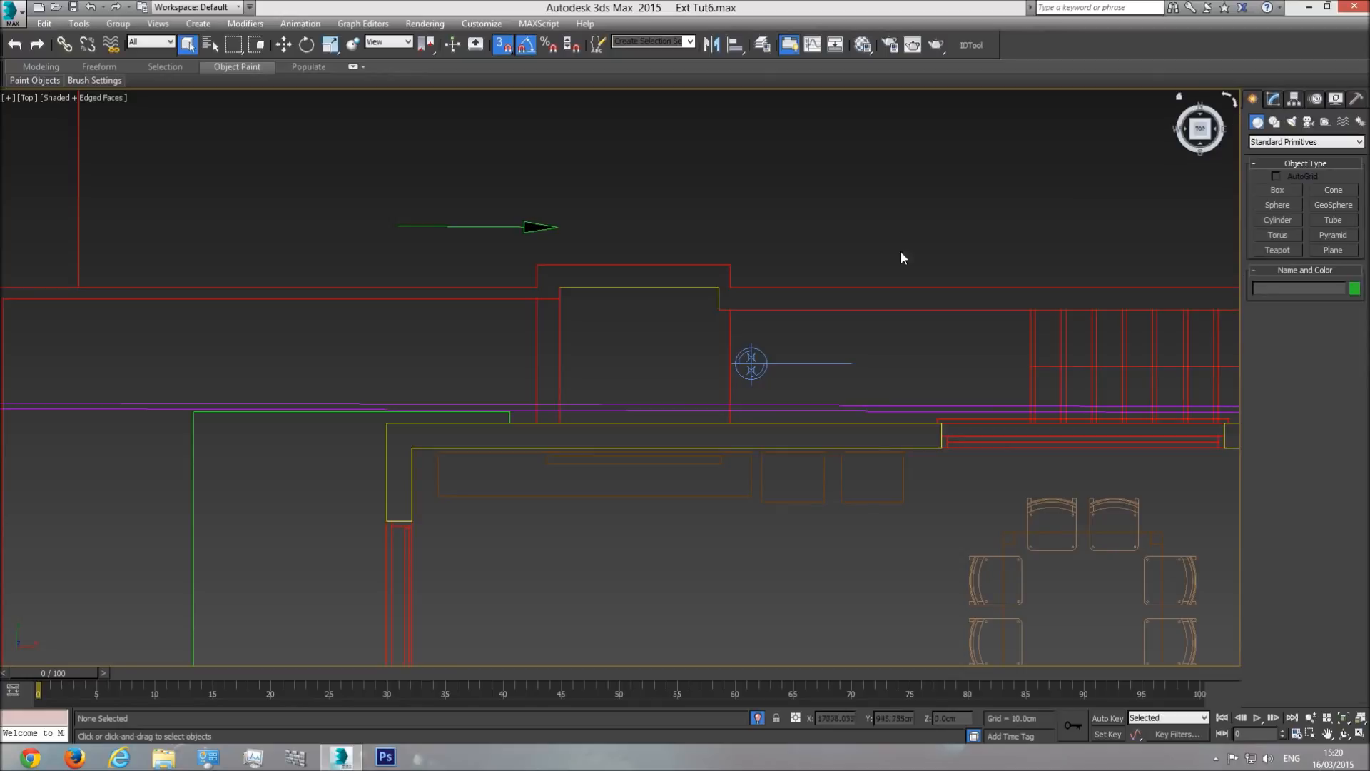
scroll(817, 332, "down", 8)
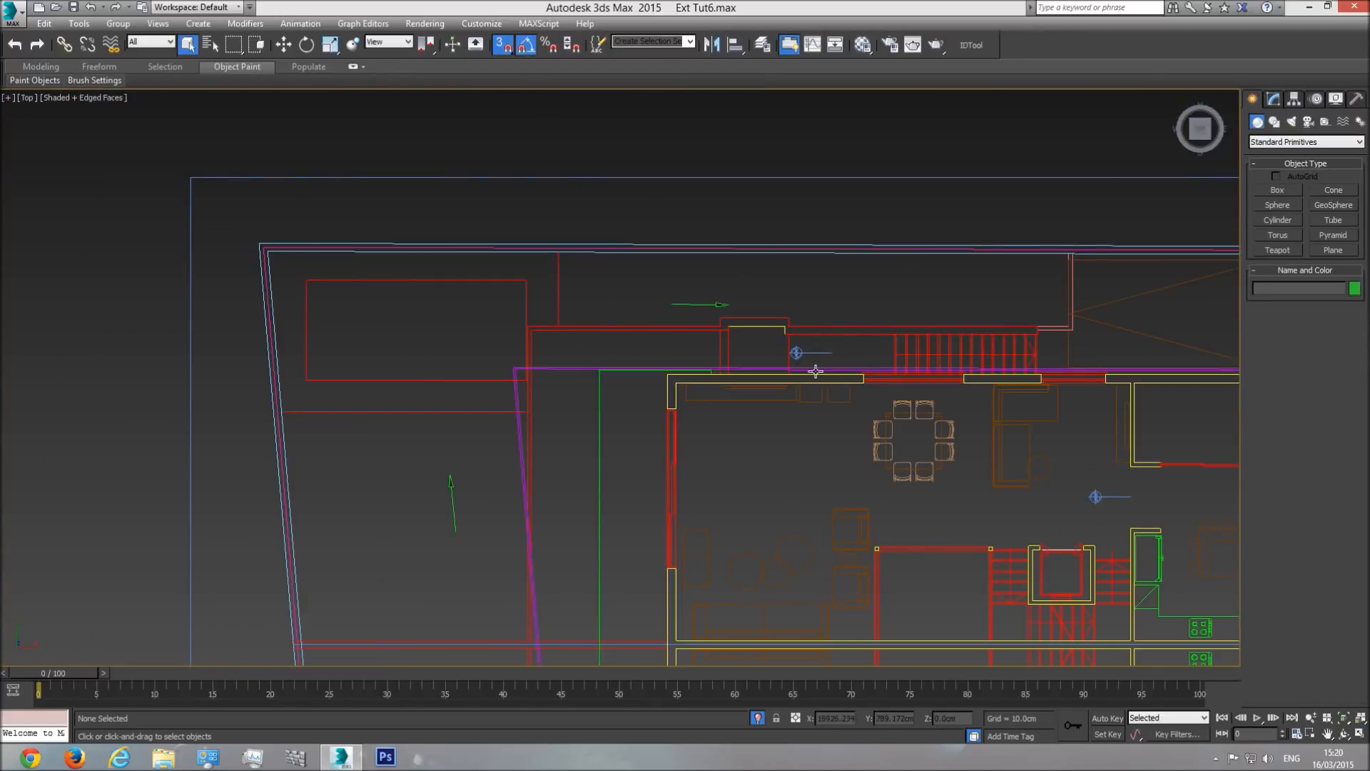
left_click(1275, 122)
left_click(1282, 200)
middle_click_drag(1023, 364, 957, 379)
scroll(978, 363, "up", 6)
left_click(963, 322)
middle_click_drag(467, 365, 755, 361)
left_click(502, 317)
left_click(498, 295)
left_click(342, 295)
left_click(319, 431)
- Trace the stair wall's outer edge back to the stair end and close the spline
left_click(319, 272)
left_click(512, 272)
scroll(667, 373, "down", 4)
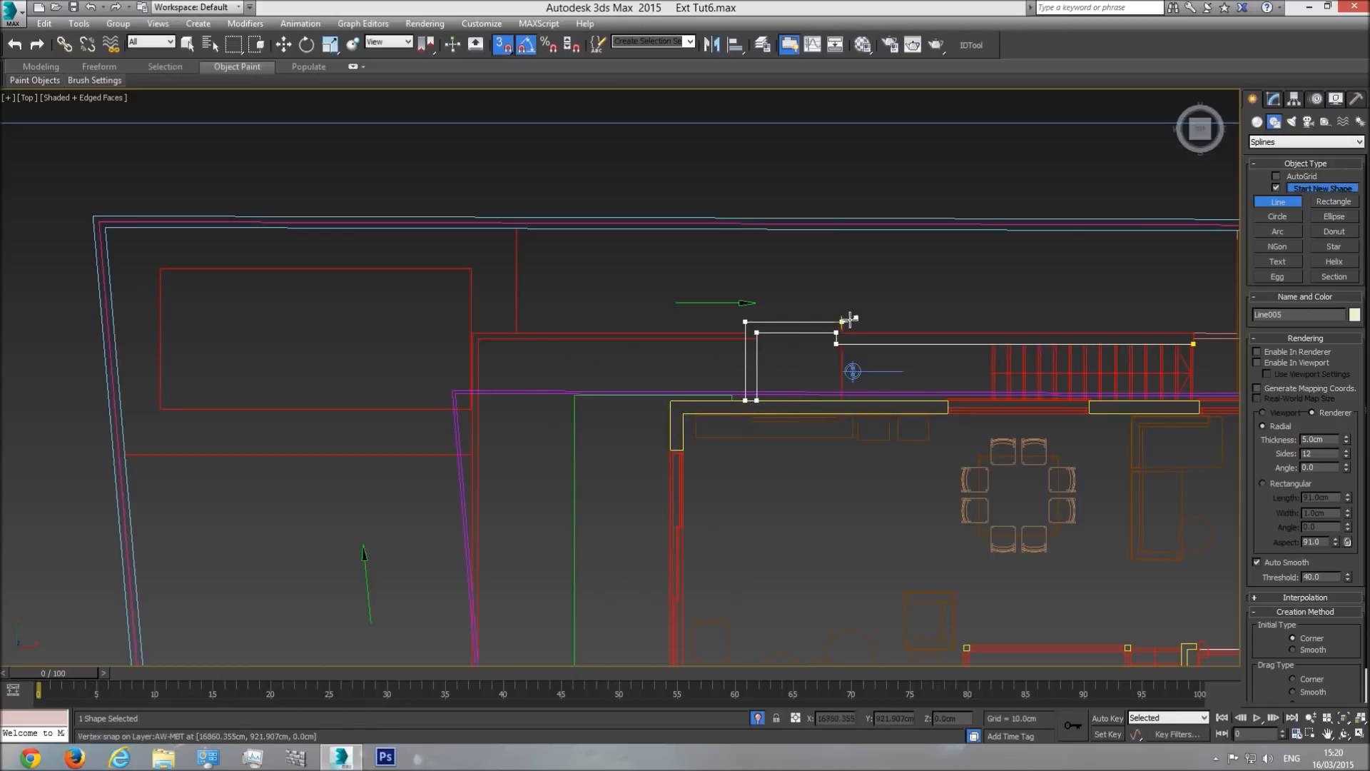
scroll(862, 326, "up", 3)
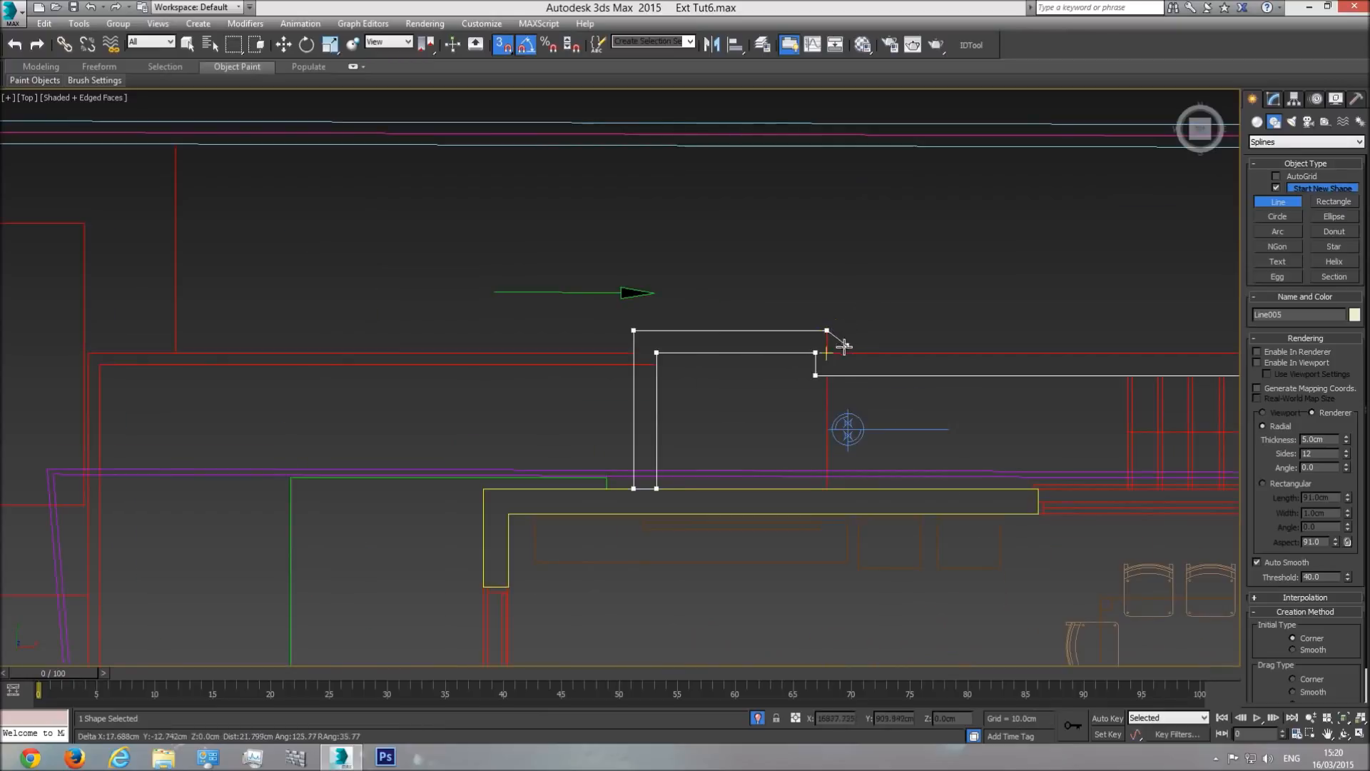
middle_click_drag(1062, 335, 562, 312)
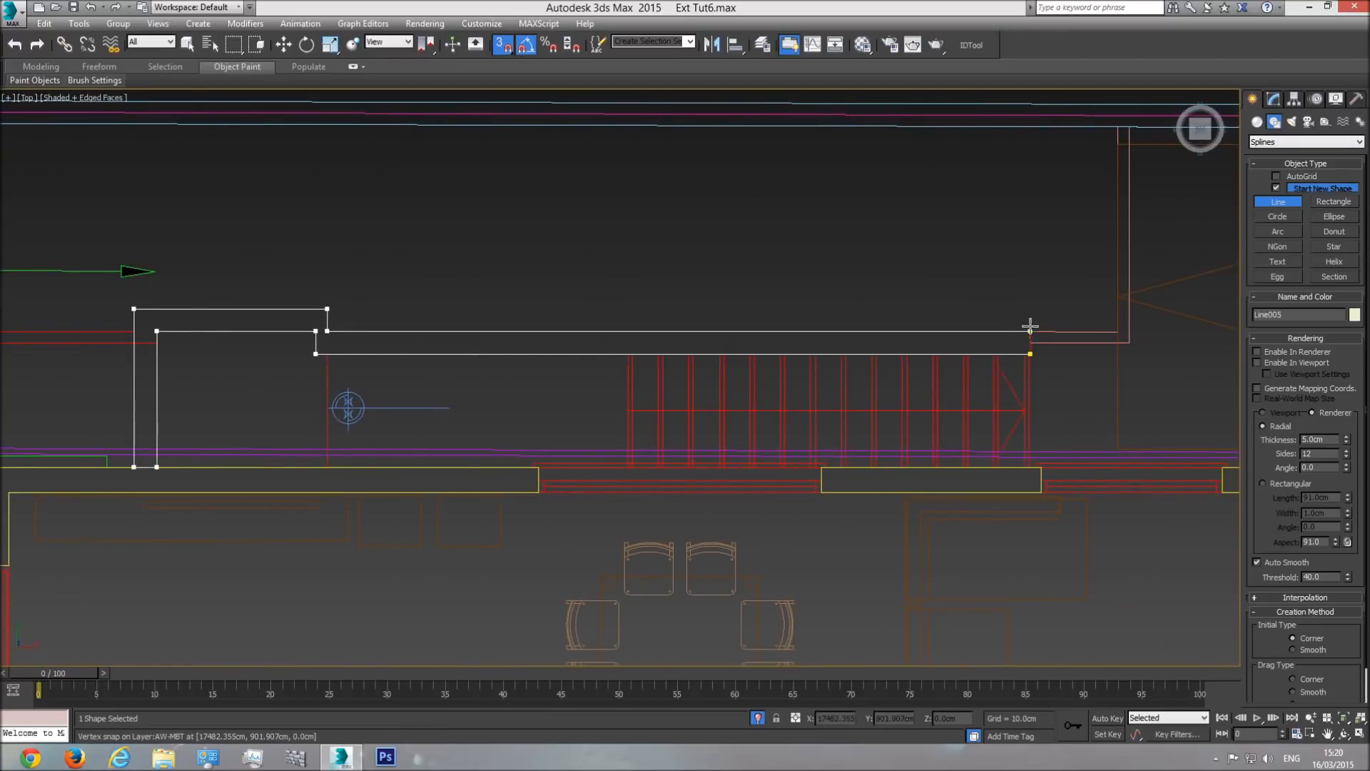
left_click(1032, 354)
left_click(695, 425)
scroll(860, 404, "down", 3)
middle_click_drag(859, 404, 792, 402)
right_click(791, 402)
- Exit isolation in perspective view and apply a Shell modifier to the traced stair wall outline
key("p")
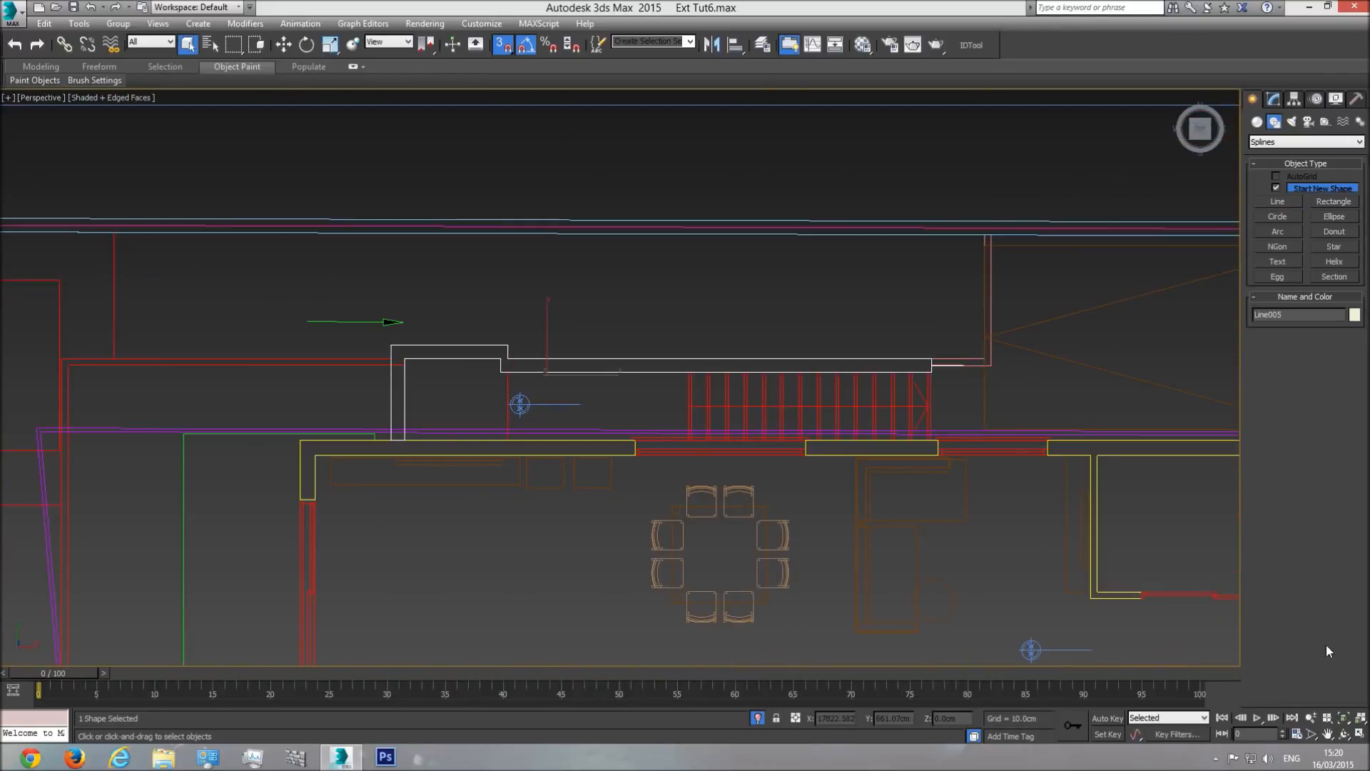
left_click(1346, 720)
left_click(1345, 733)
left_click_drag(528, 428, 783, 525)
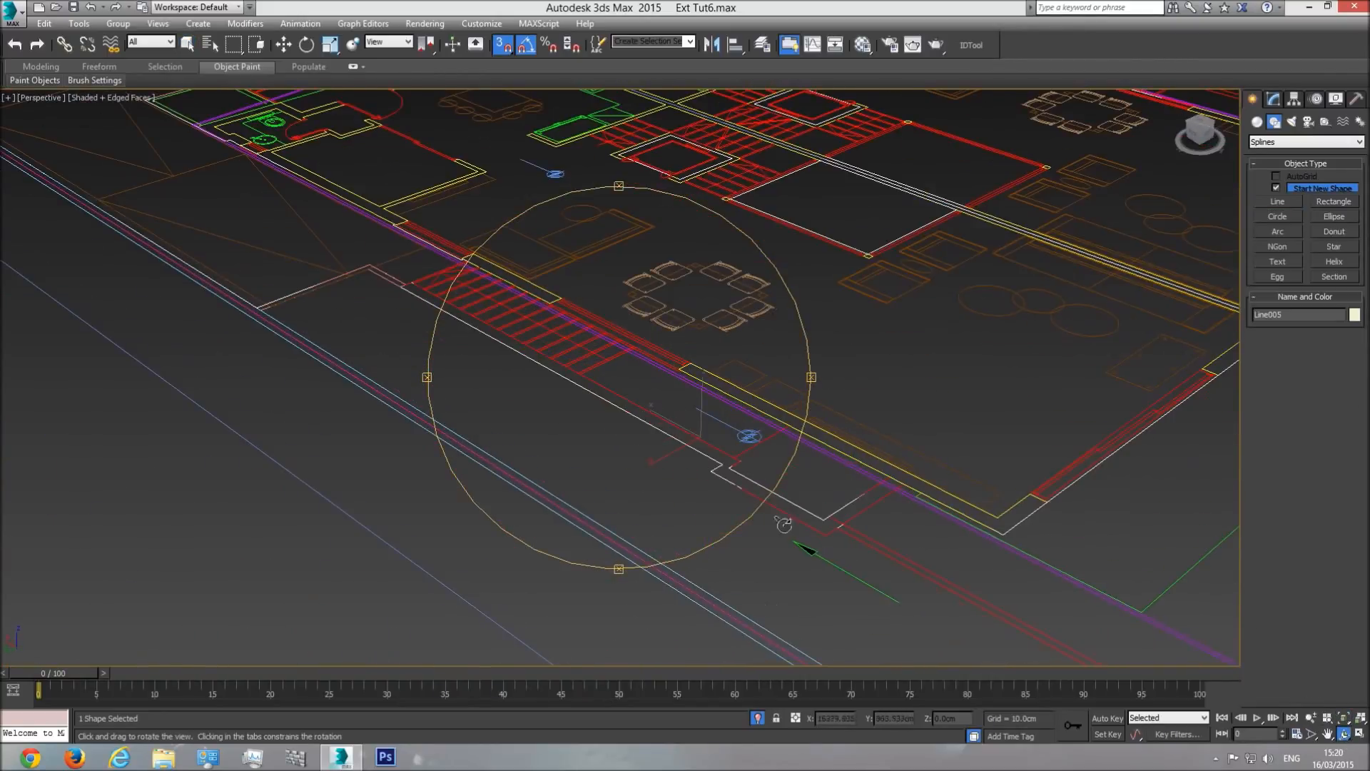
left_click(759, 719)
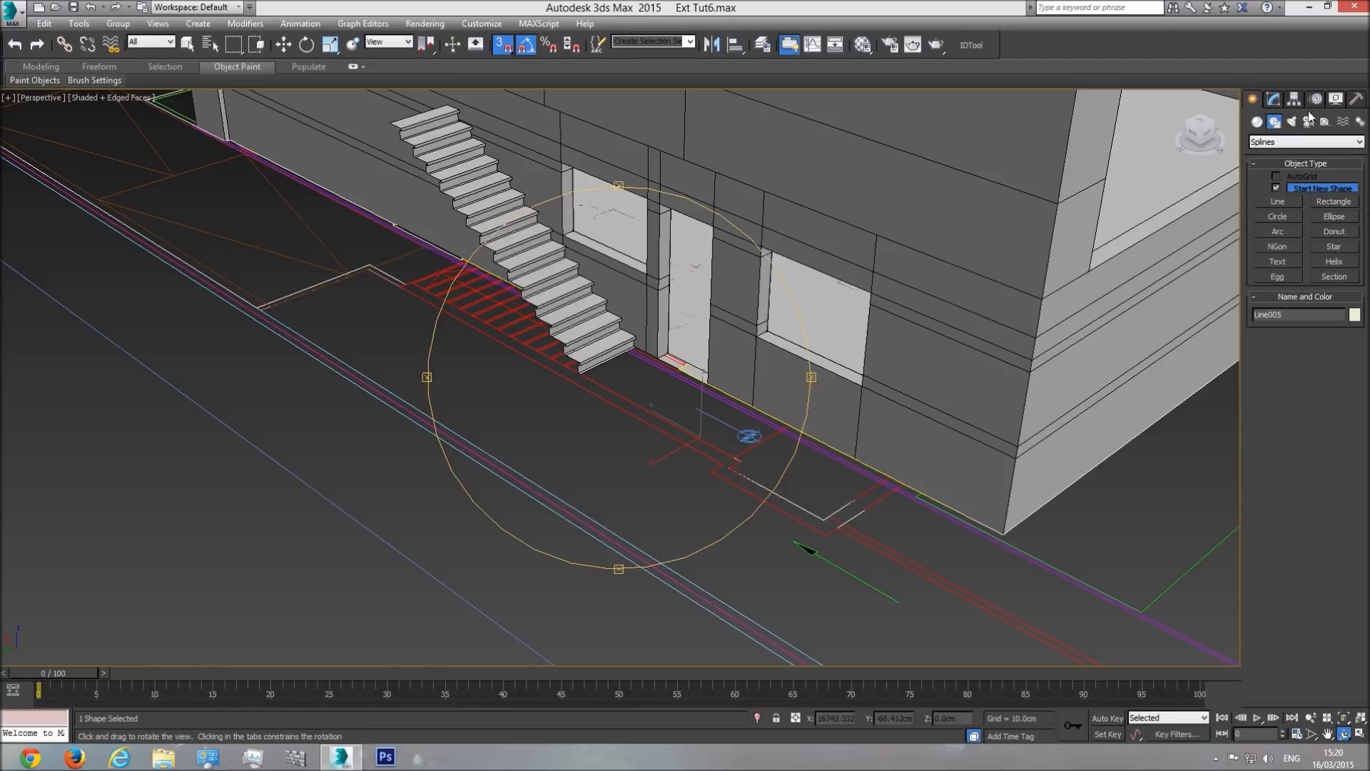
left_click(1275, 98)
left_click(1303, 138)
scroll(1300, 332, "down", 10)
left_click(1287, 258)
left_click_drag(644, 337, 668, 428)
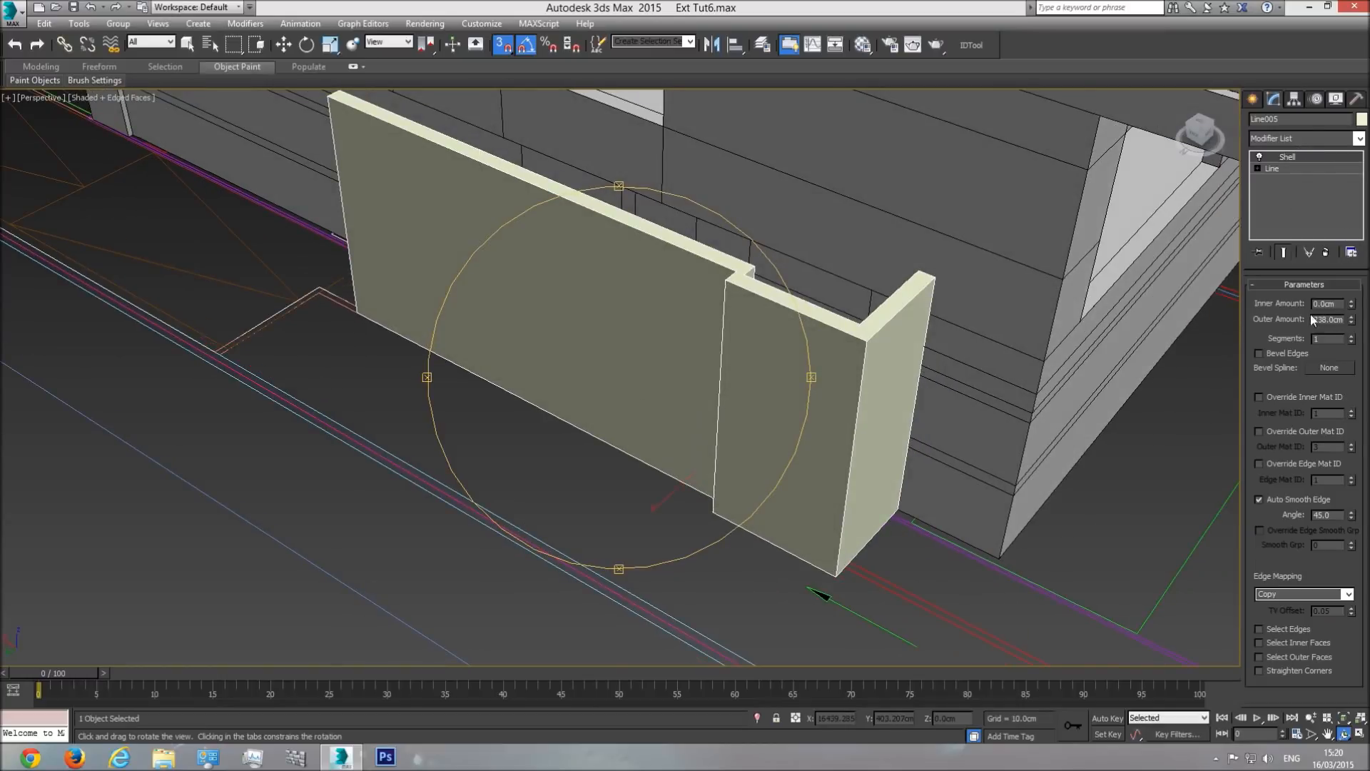
- Examine the imported side elevations in top view for the wall around the basement stairs
key("t")
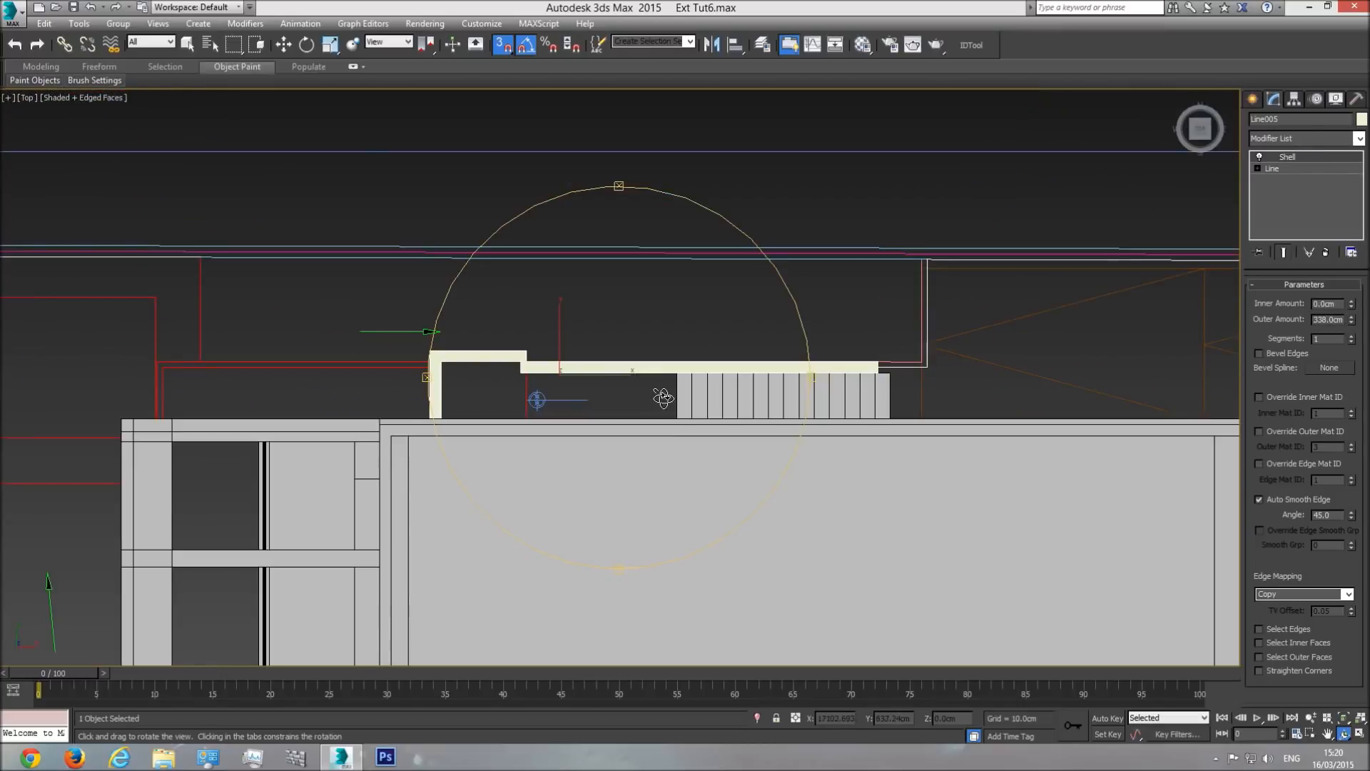
scroll(674, 421, "down", 2)
scroll(679, 456, "down", 2)
middle_click_drag(537, 458, 819, 444)
mouse_move(471, 451)
middle_mouse_down()
mouse_move(844, 434)
mouse_move(656, 444)
middle_mouse_up()
scroll(684, 405, "up", 3)
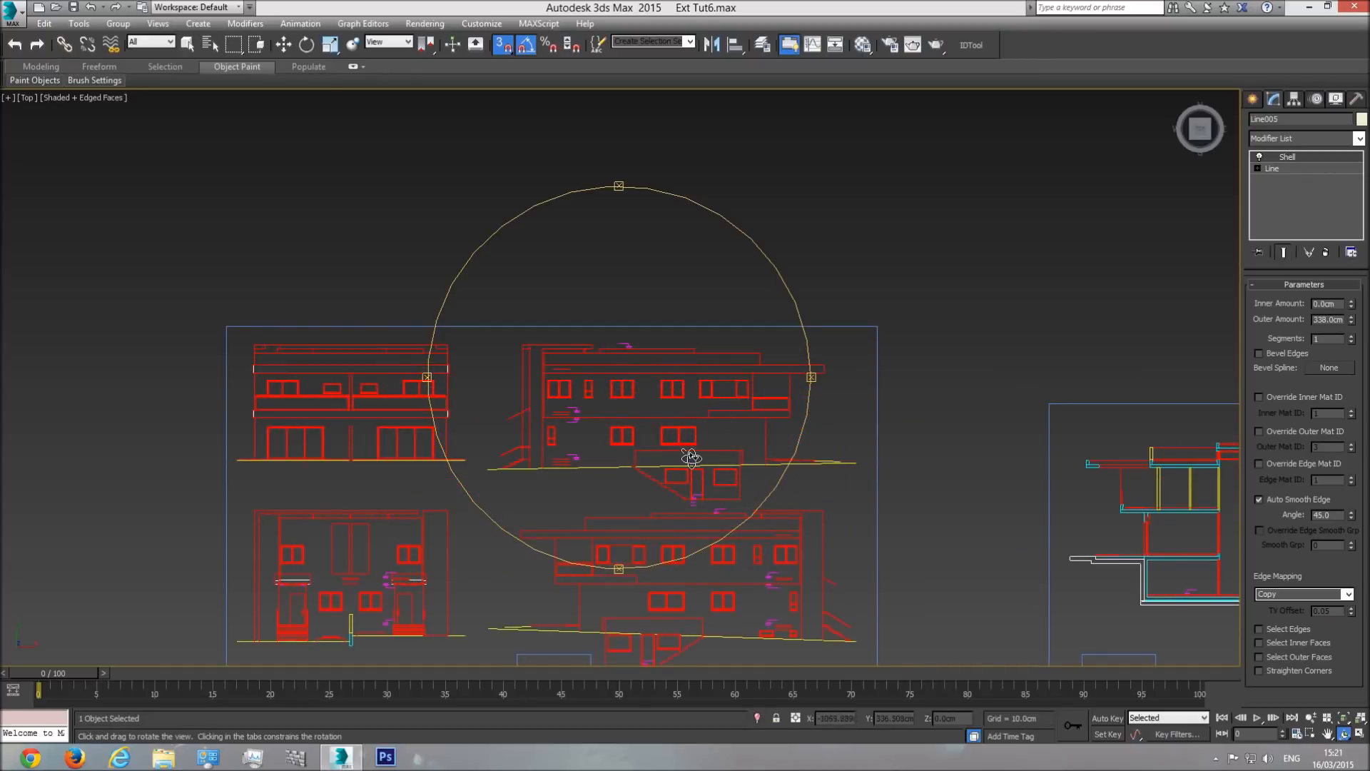
scroll(673, 531, "up", 2)
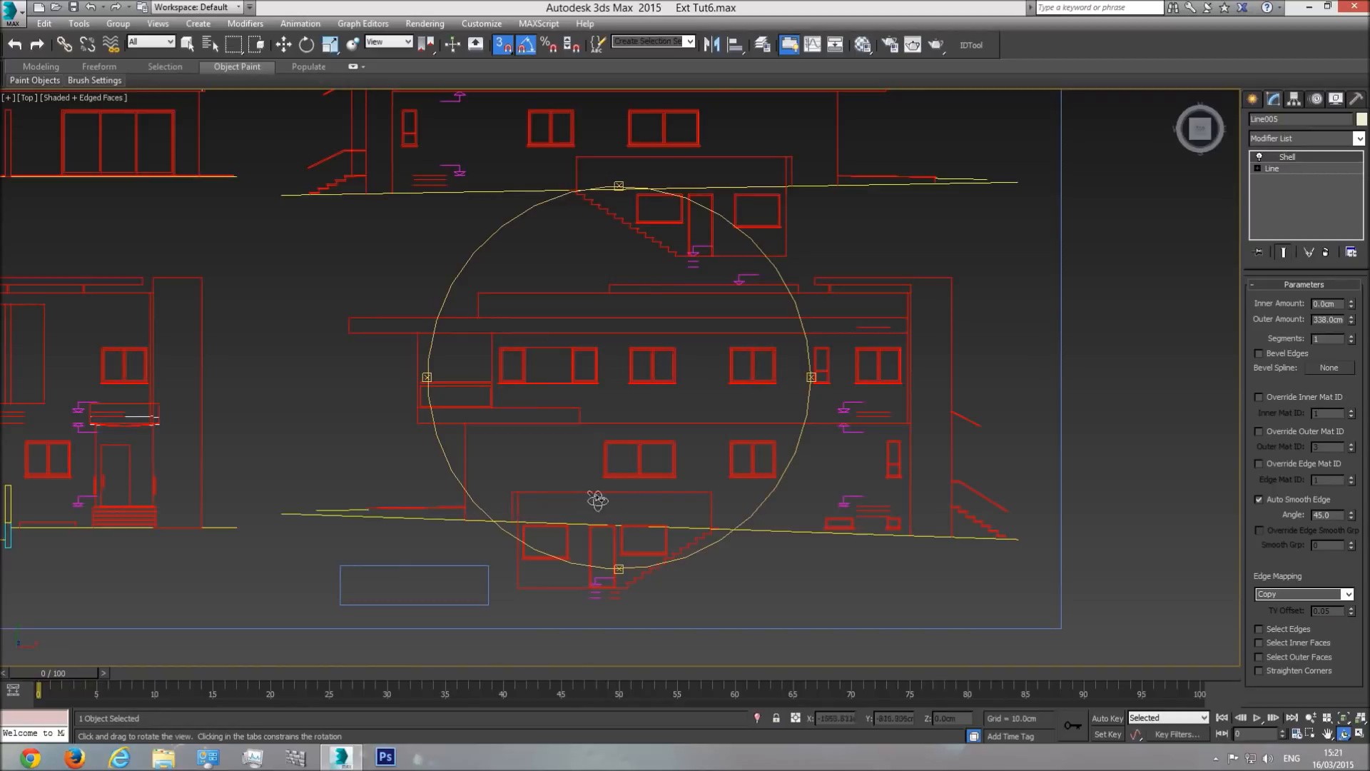
middle_click_drag(632, 371, 632, 419)
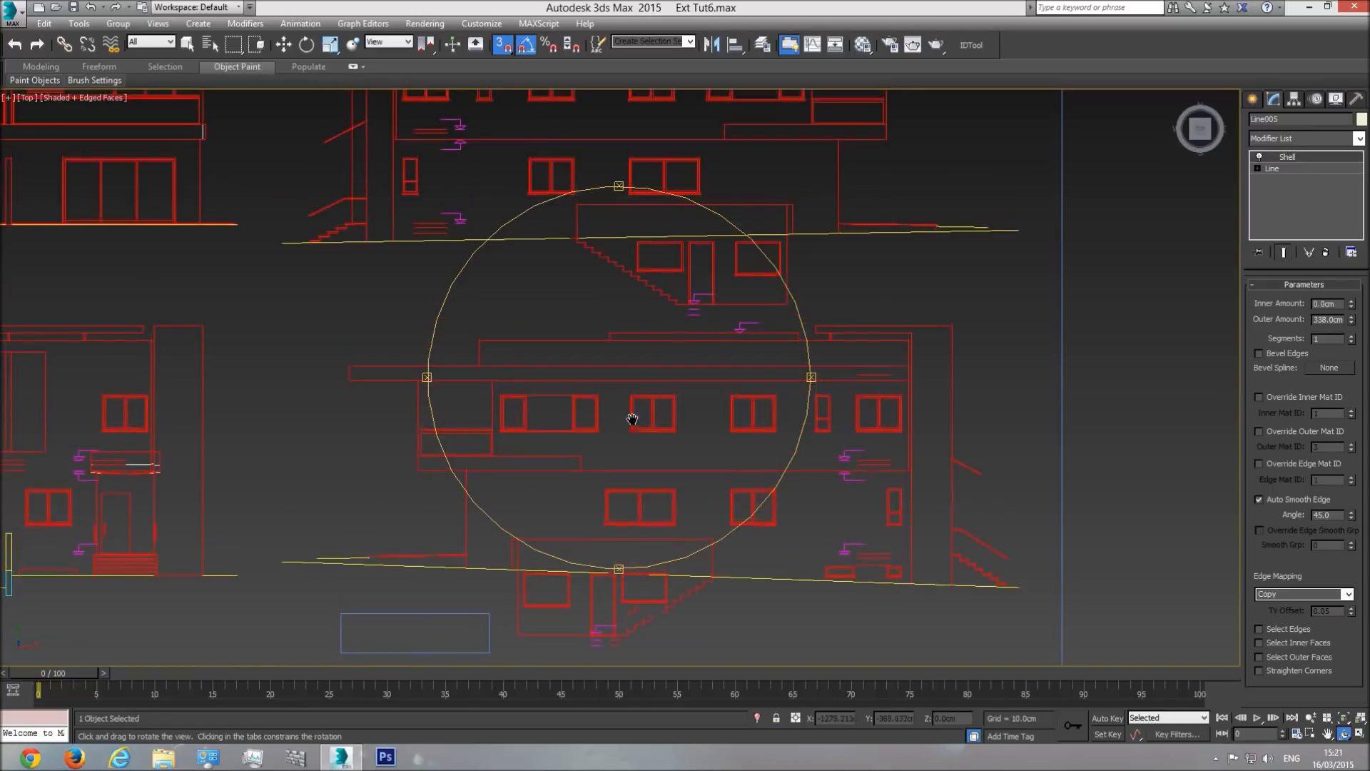
middle_click_drag(792, 199, 746, 285)
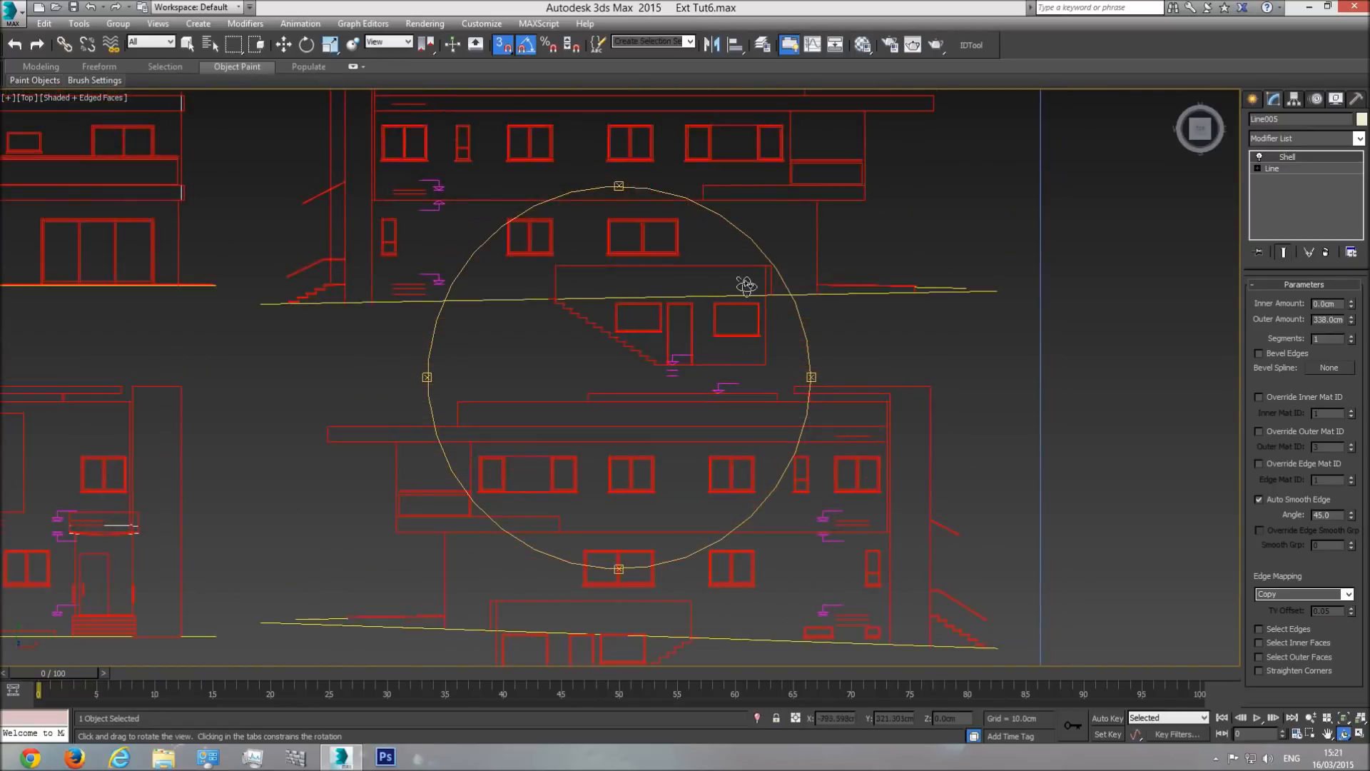
scroll(709, 339, "up", 2)
right_click(711, 336)
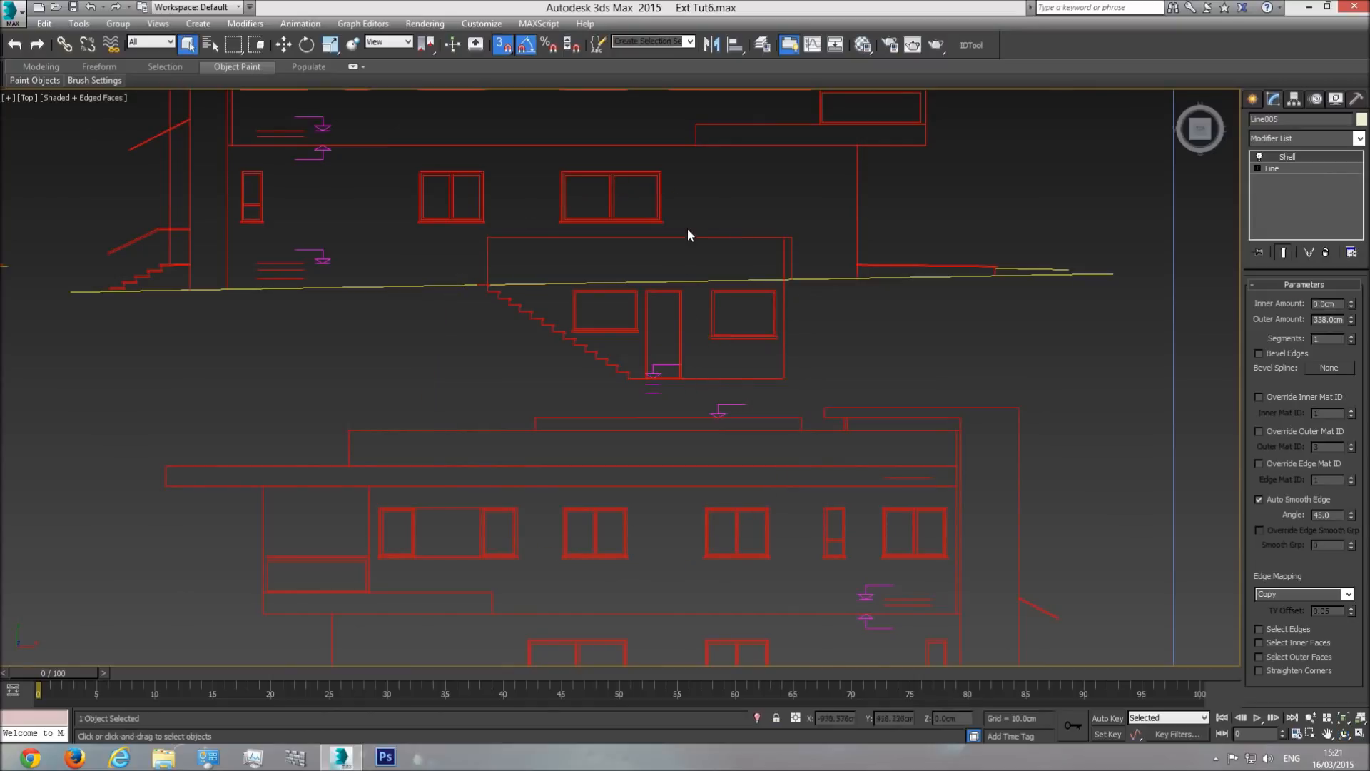
- Measure the stair wall's full height on the upper side elevation with a temporary box, and delete the box
left_click(1252, 99)
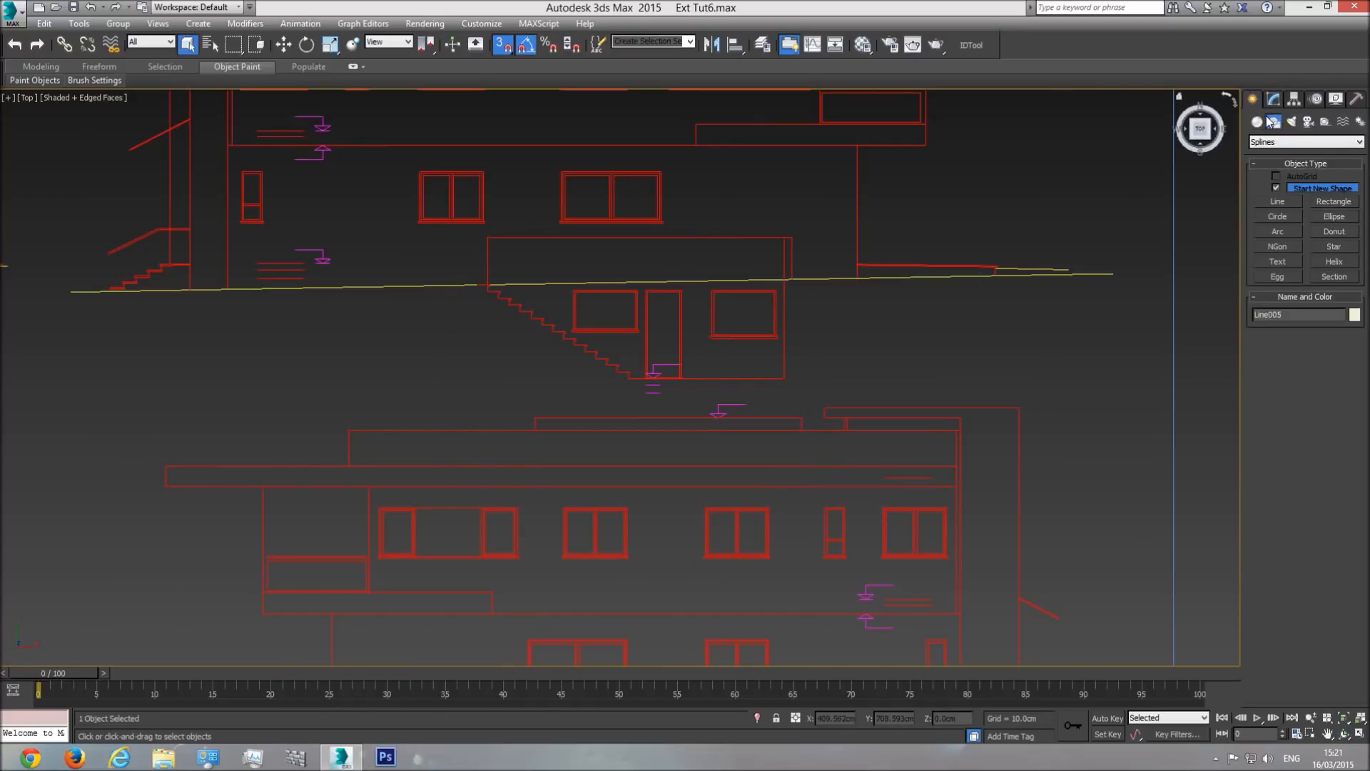
left_click(1258, 122)
left_click(1278, 190)
left_click_drag(681, 379, 779, 234)
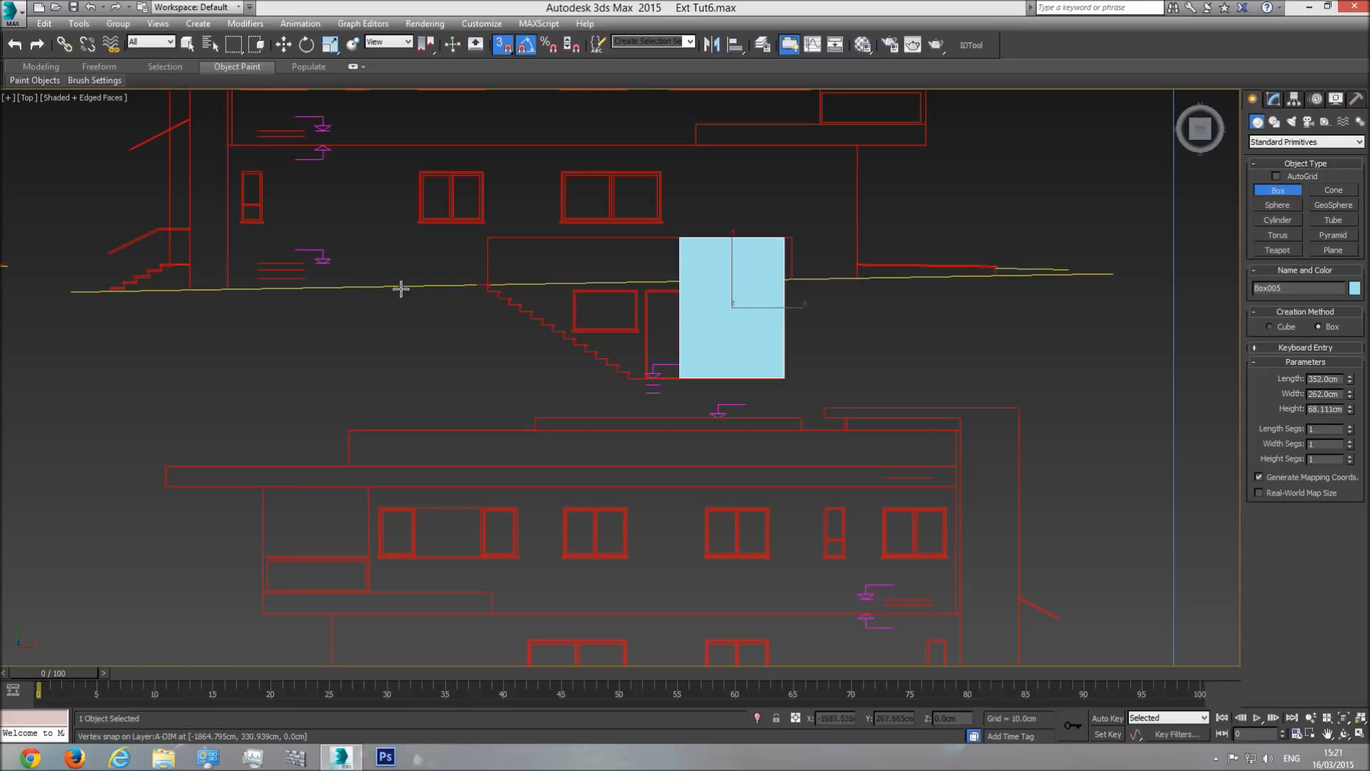
scroll(615, 438, "down", 3)
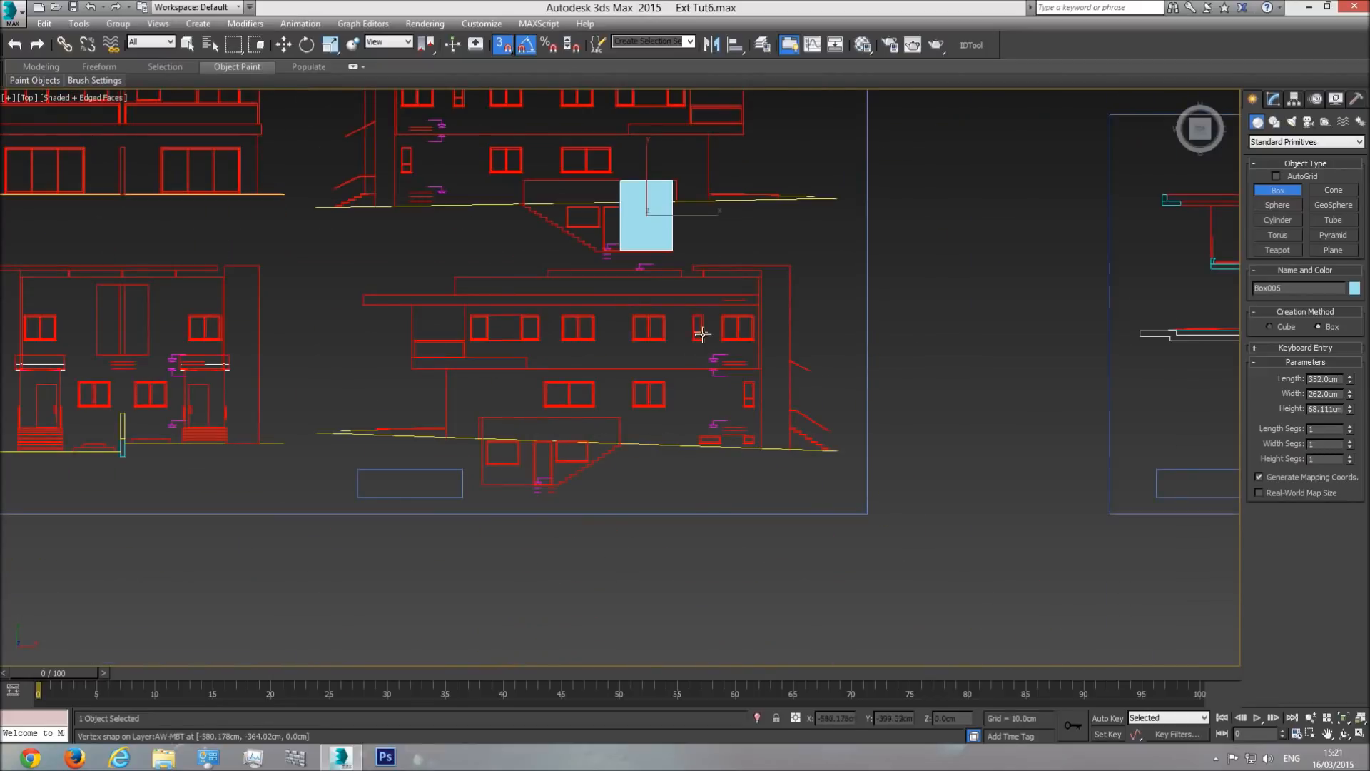
right_click(715, 277)
key("Delete")
- Select the new stair wall in perspective view and set its Shell outer amount to 352 cm
key("p")
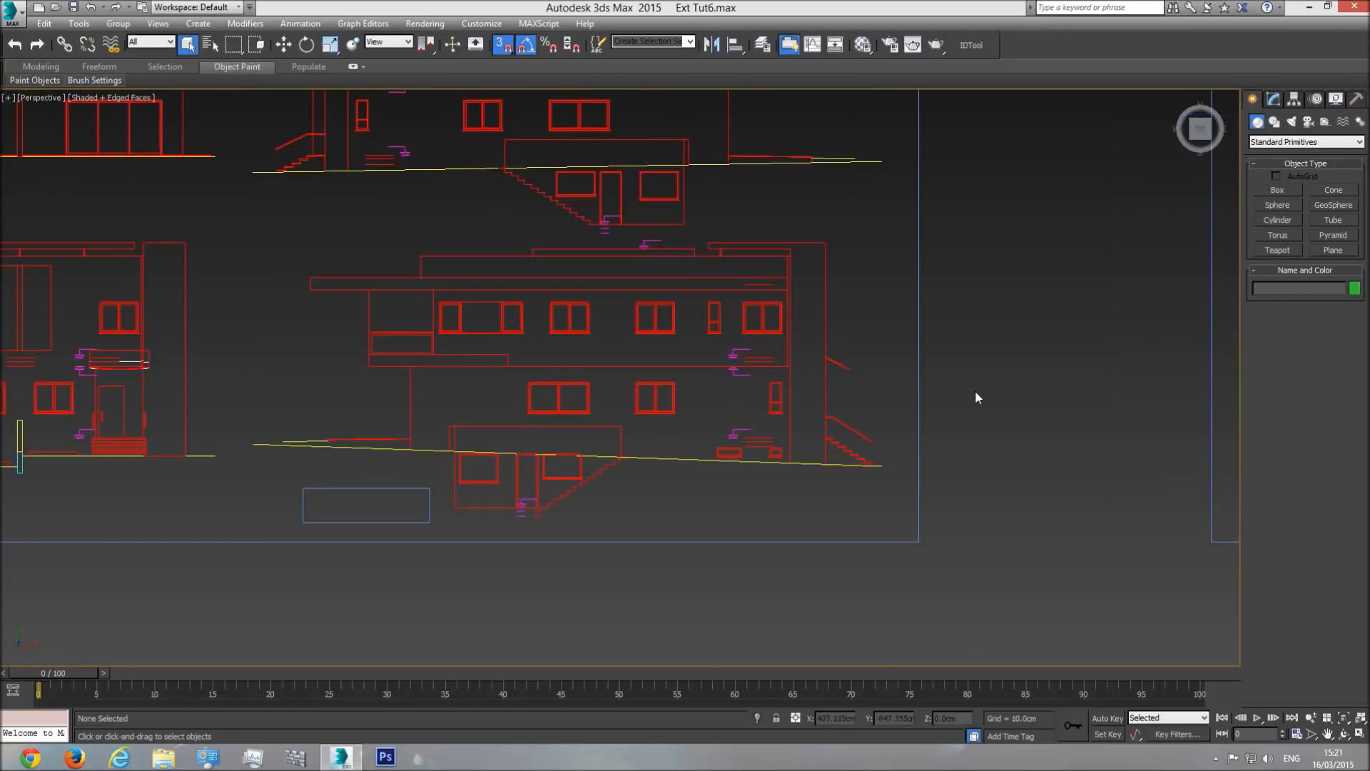
scroll(973, 421, "down", 5)
middle_click_drag(969, 441, 859, 438)
left_click(1345, 718)
left_click(1344, 734)
left_click_drag(686, 439, 723, 362)
scroll(785, 358, "up", 7)
left_click_drag(635, 348, 1033, 285)
right_click(571, 438)
left_click(589, 416)
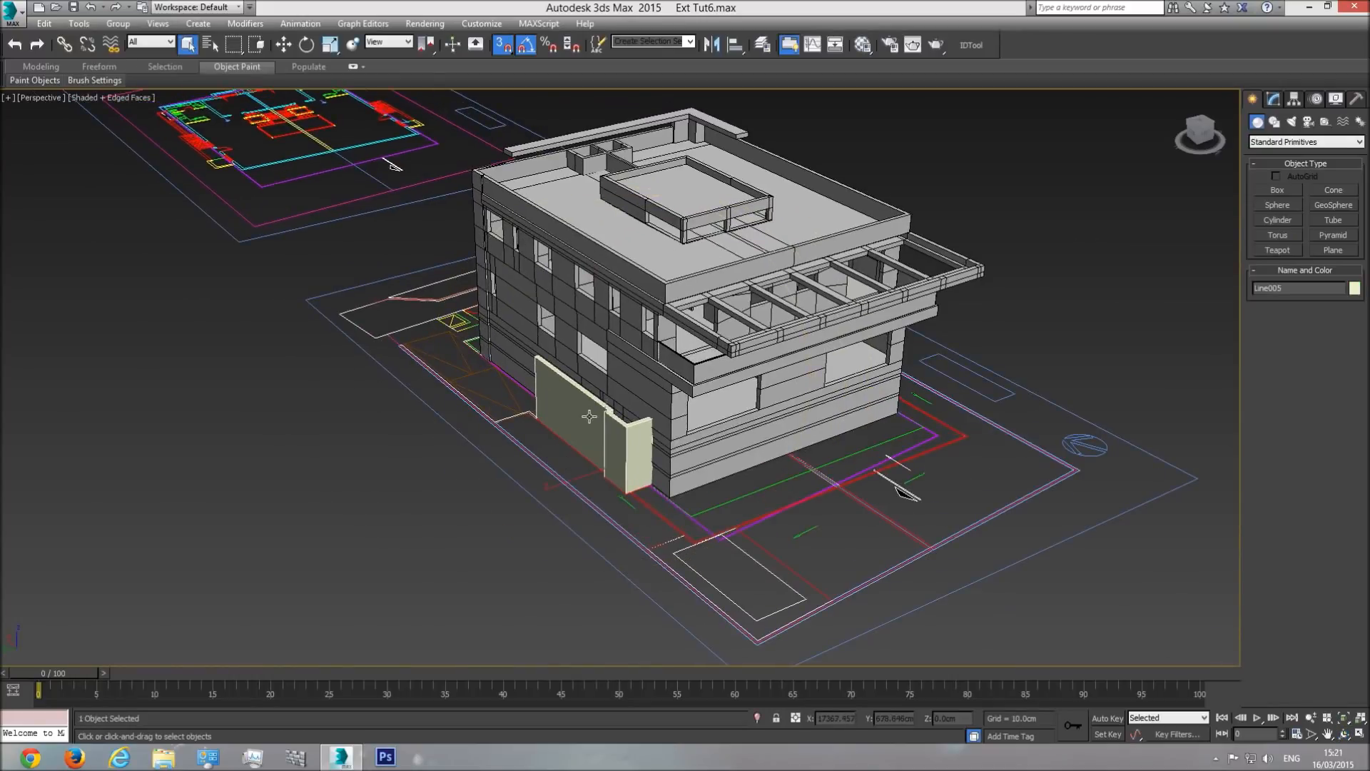
left_click(1277, 107)
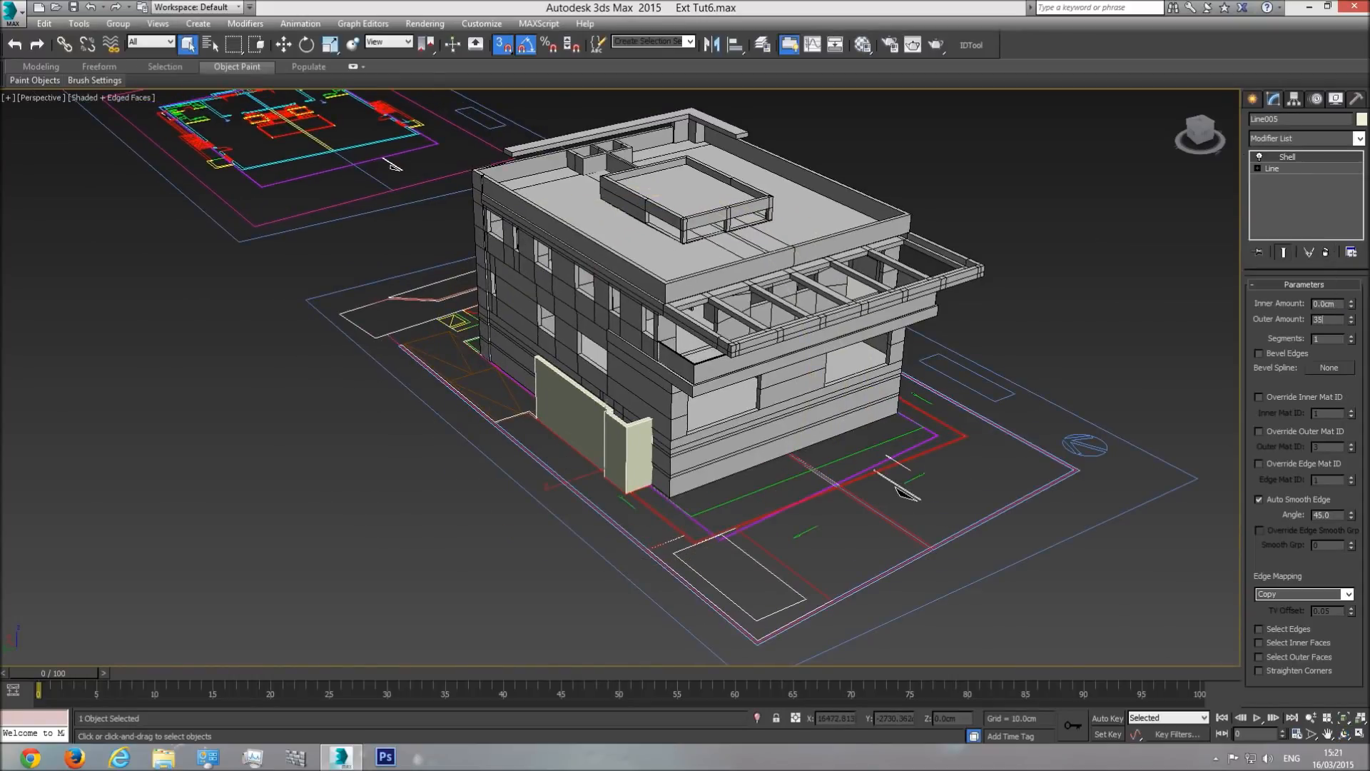
left_click(1320, 319)
type("352")
key("Return")
- Set the new stair wall's object color to black and assign it the base material
left_click(1344, 733)
left_click_drag(539, 382, 614, 380)
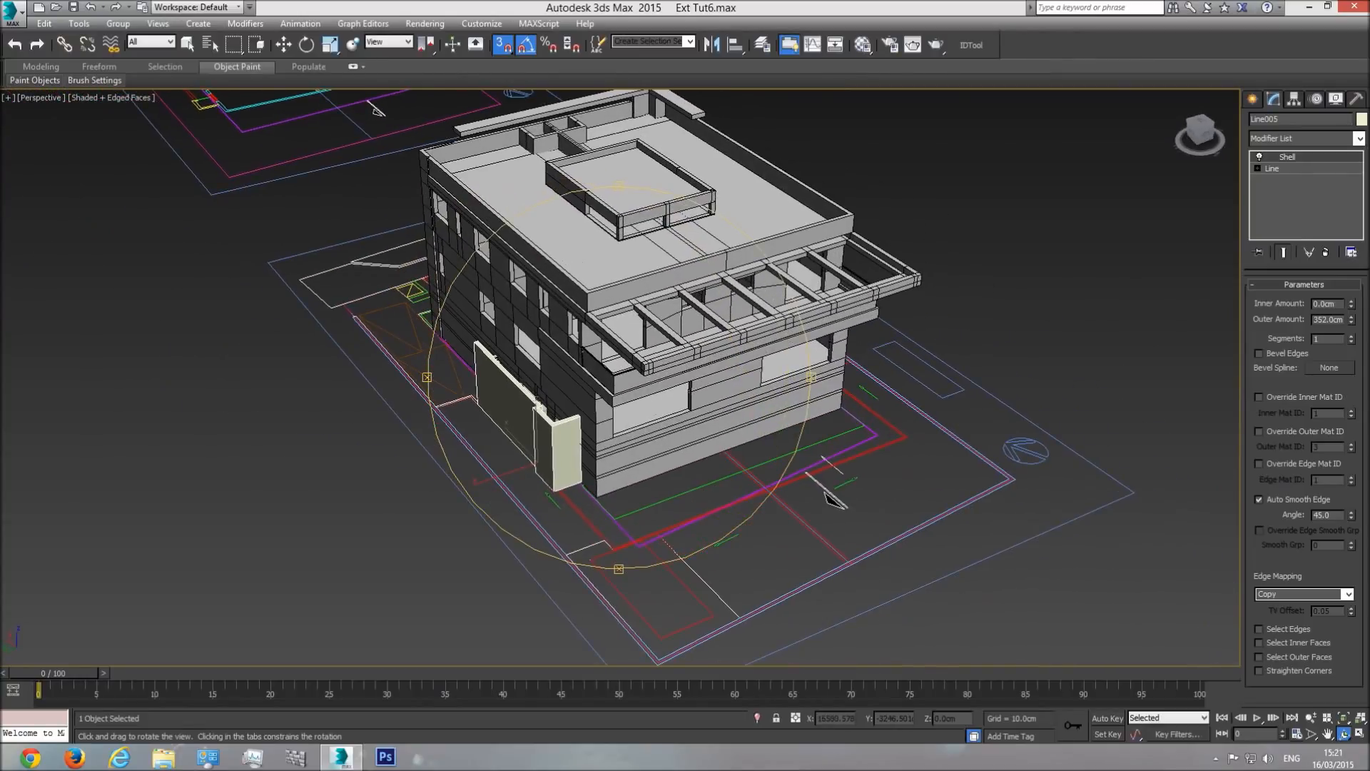
left_click(1362, 120)
left_click(1049, 397)
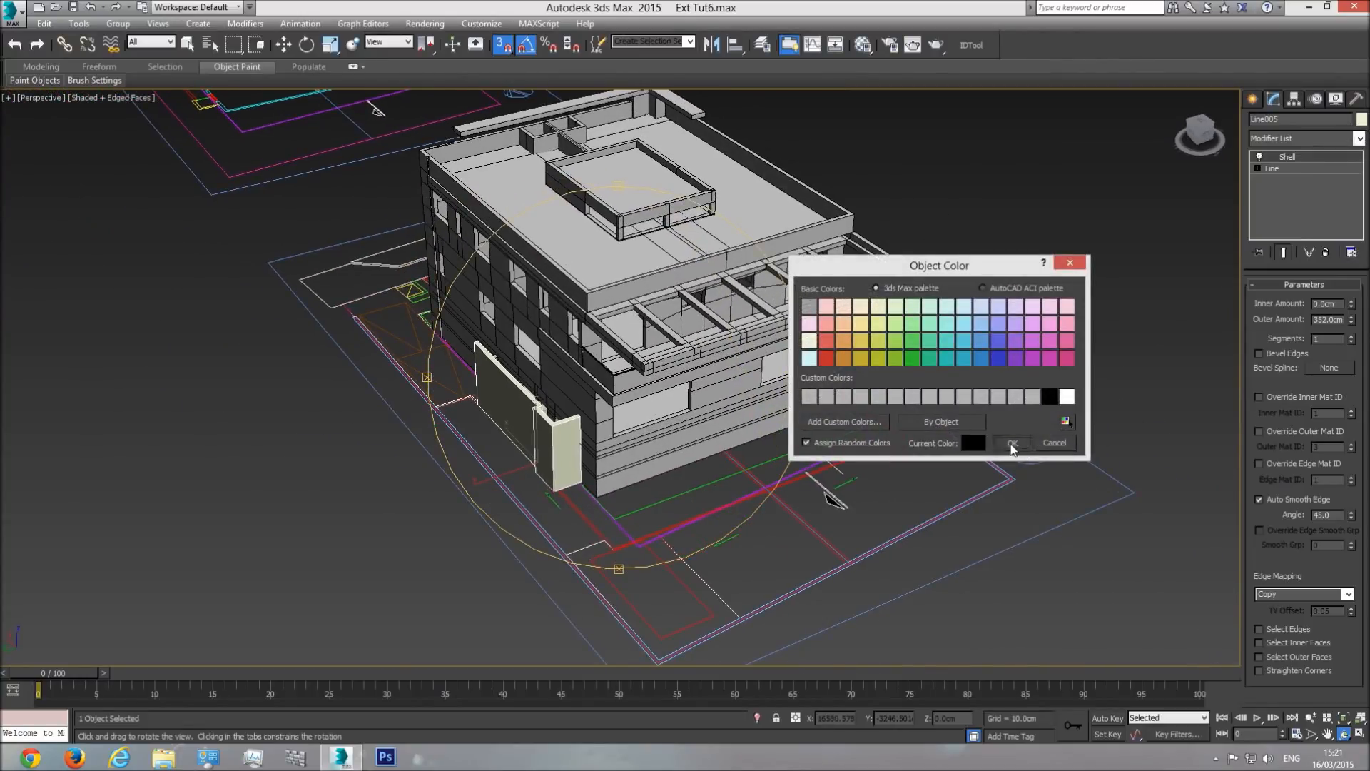
left_click(1012, 442)
left_click(863, 44)
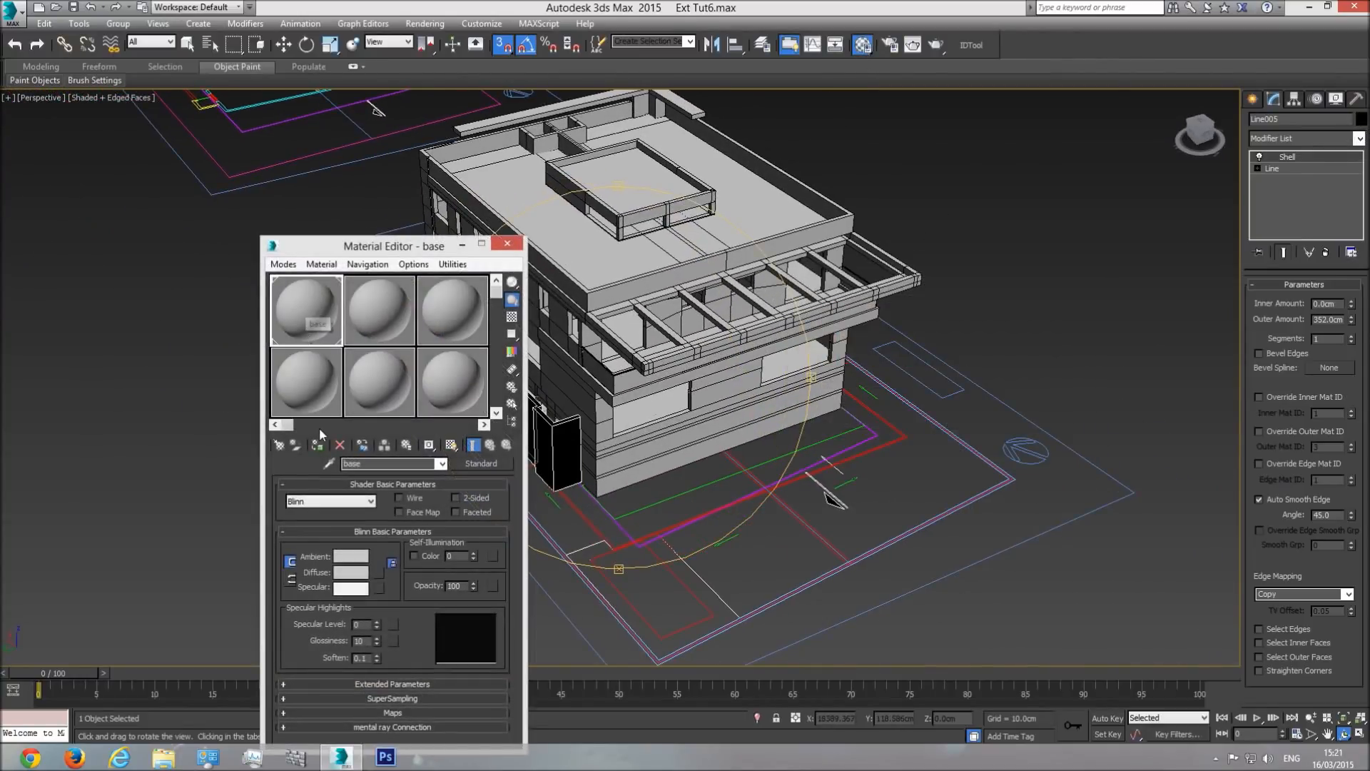
left_click(322, 448)
left_click(506, 245)
- Examine the entrance side of the building, comparing its stairs and low walls with the plan lines on the ground
left_click_drag(821, 378, 618, 403)
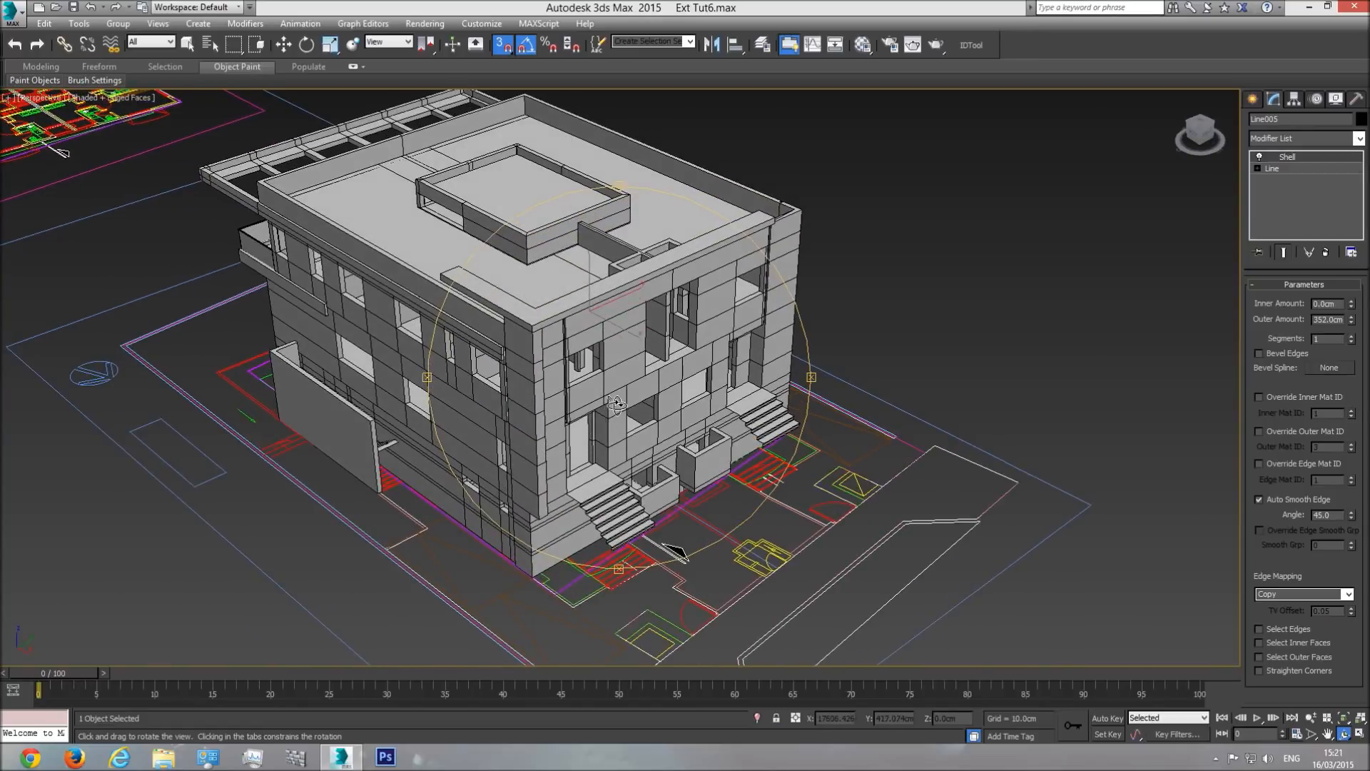
left_click_drag(609, 404, 629, 427)
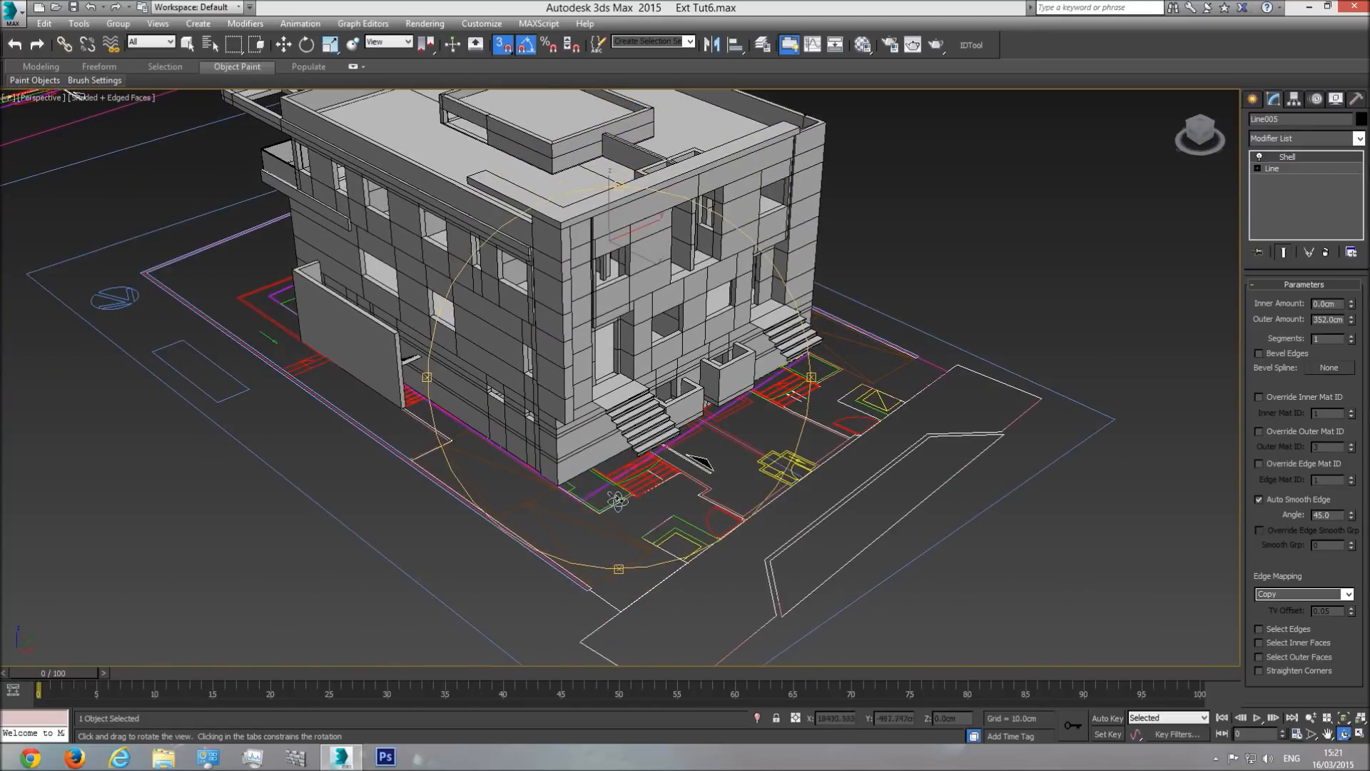
scroll(619, 493, "up", 3)
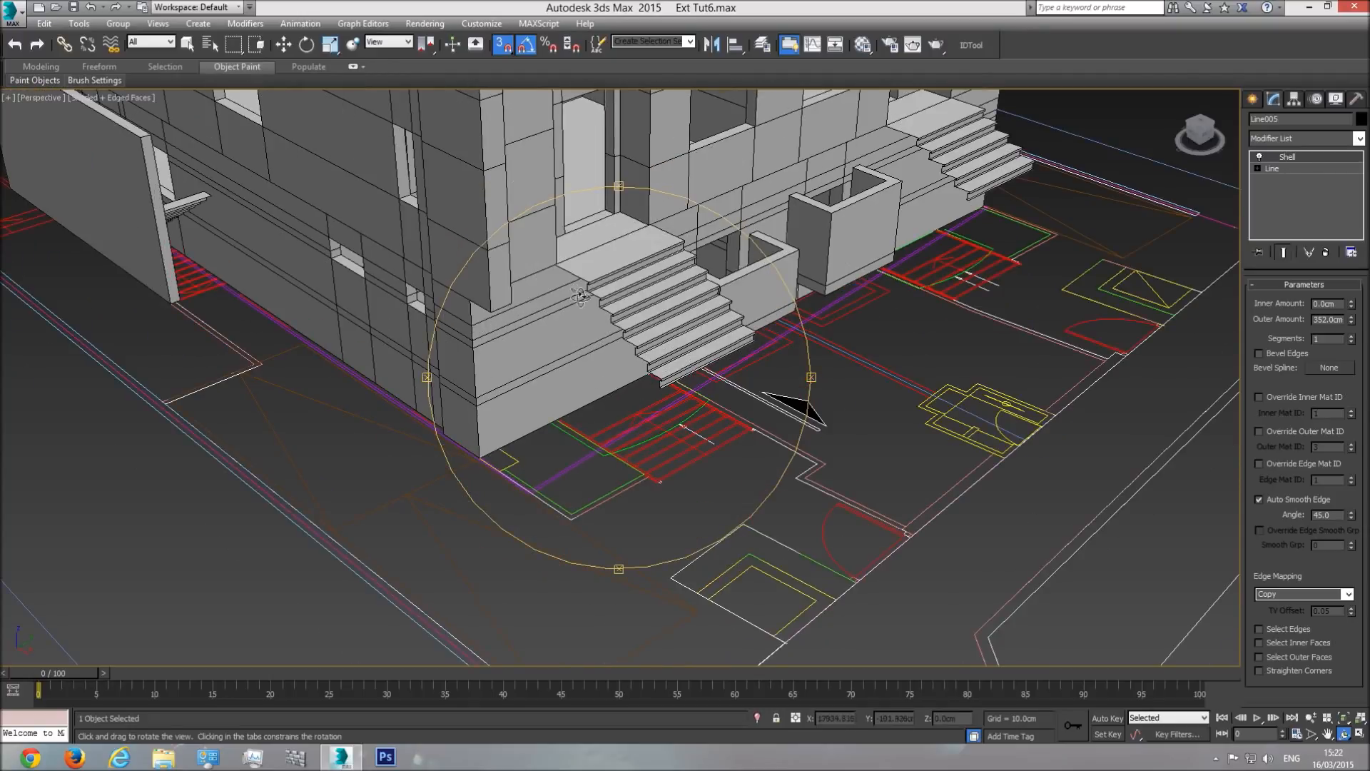
left_click_drag(686, 395, 514, 502)
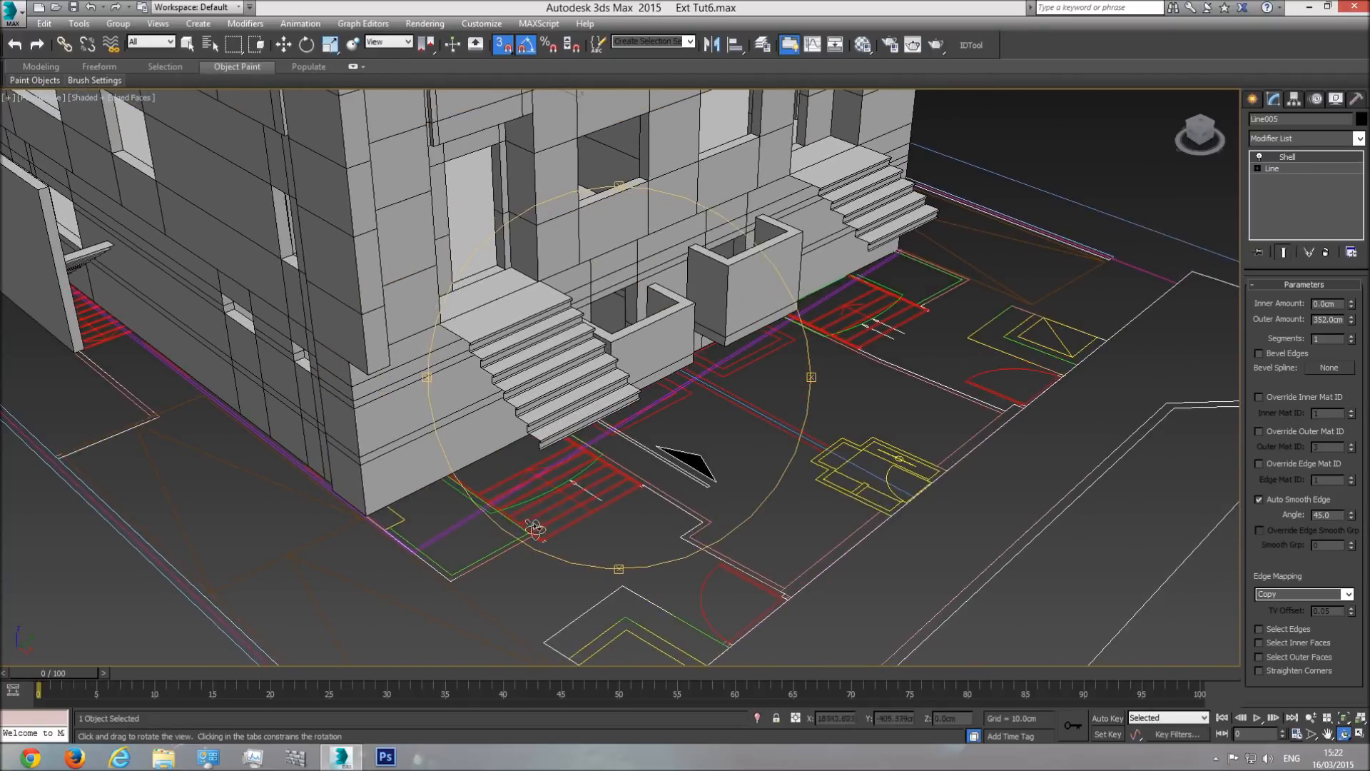
middle_click_drag(758, 372, 643, 424)
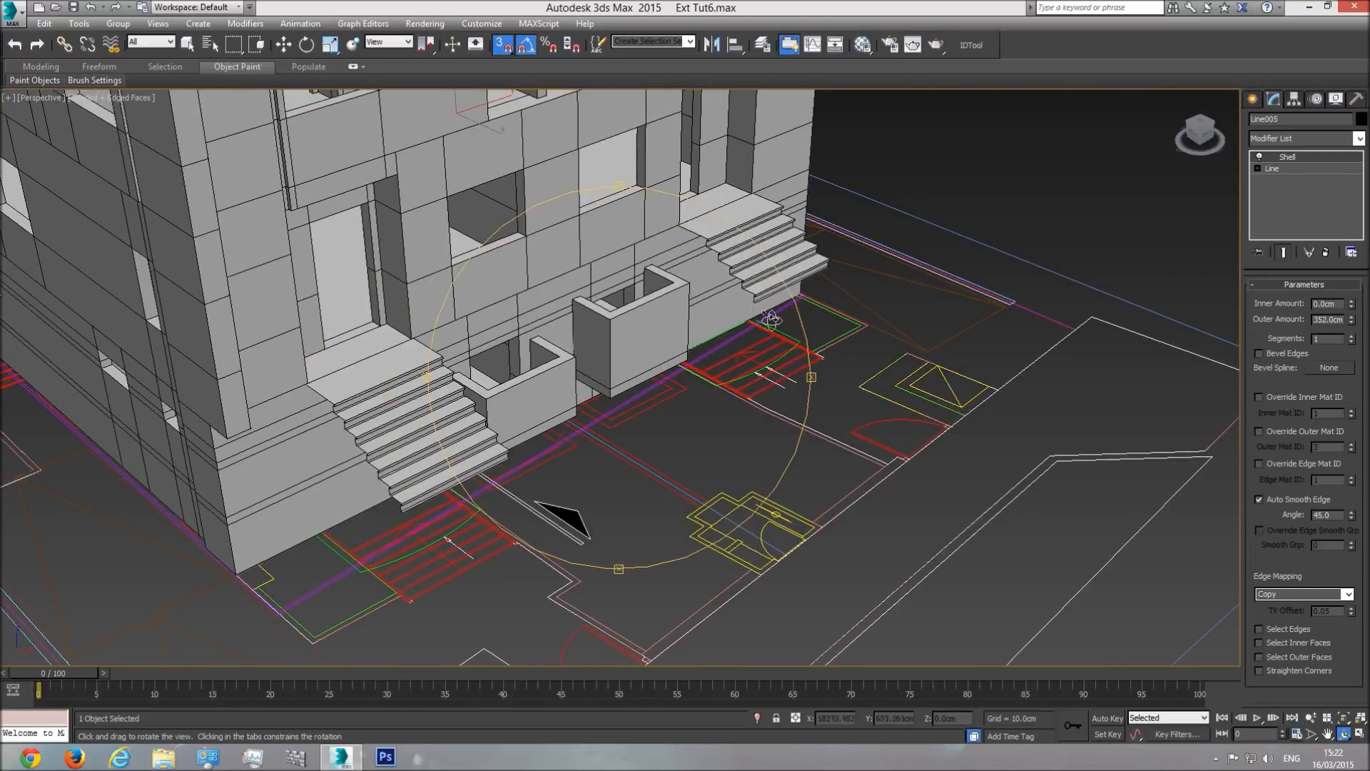
scroll(771, 322, "down", 5)
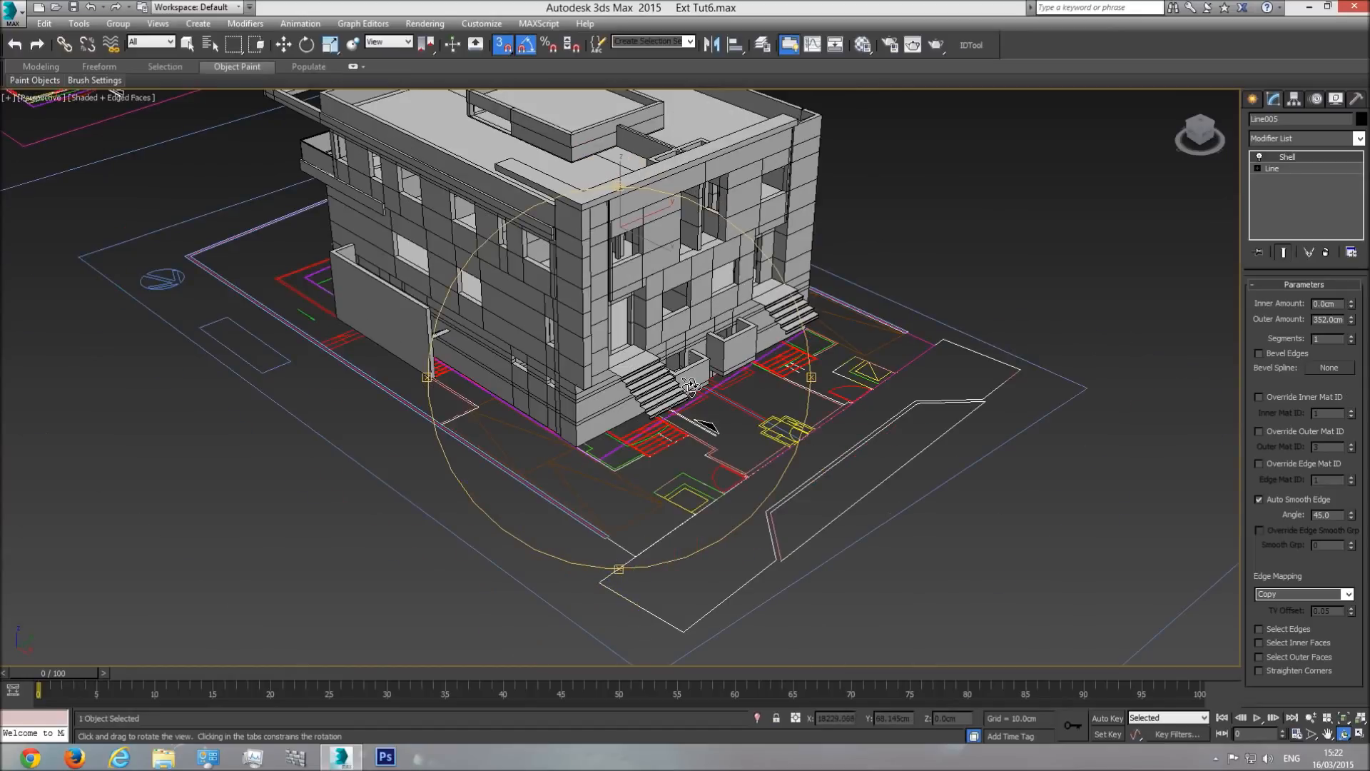
scroll(666, 399, "up", 5)
left_click_drag(732, 436, 679, 437)
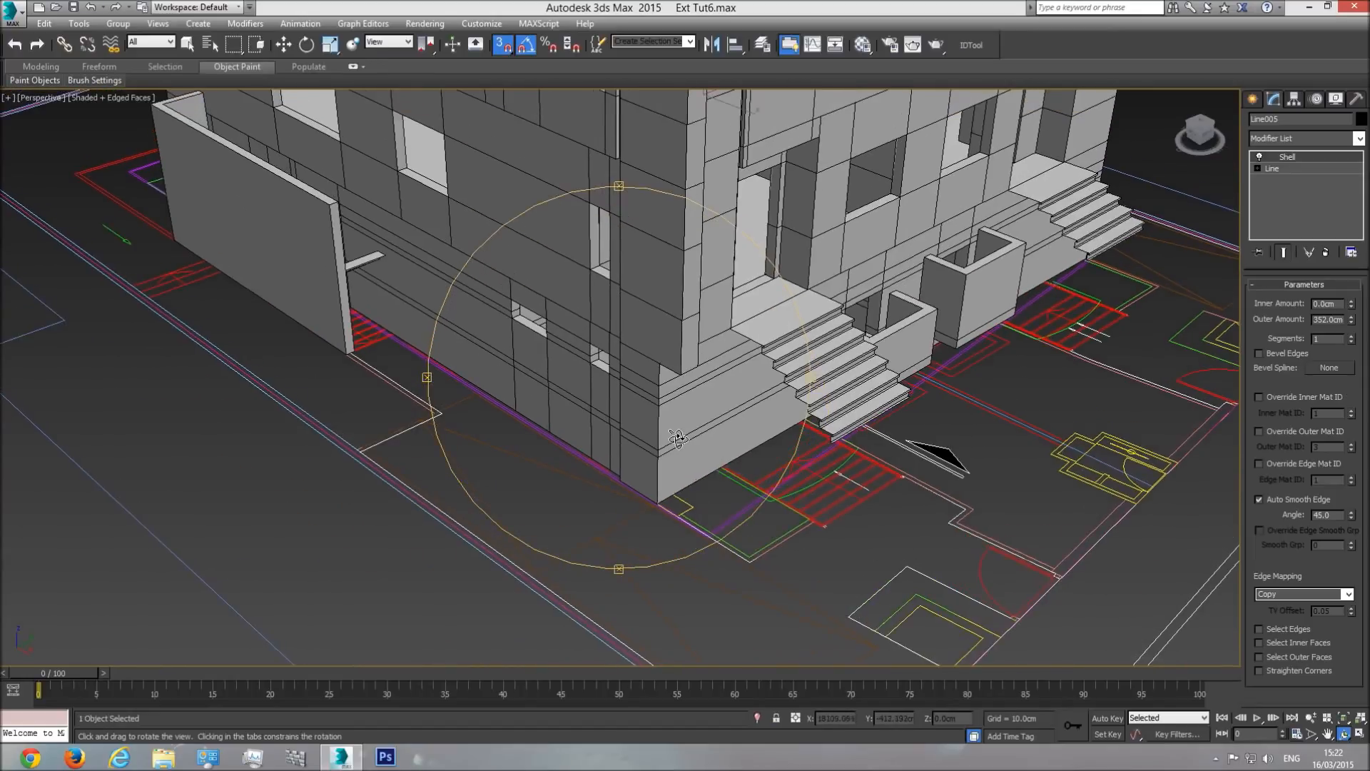
- Examine the imported elevations in top view for the walls beside the entrance stairs
key("t")
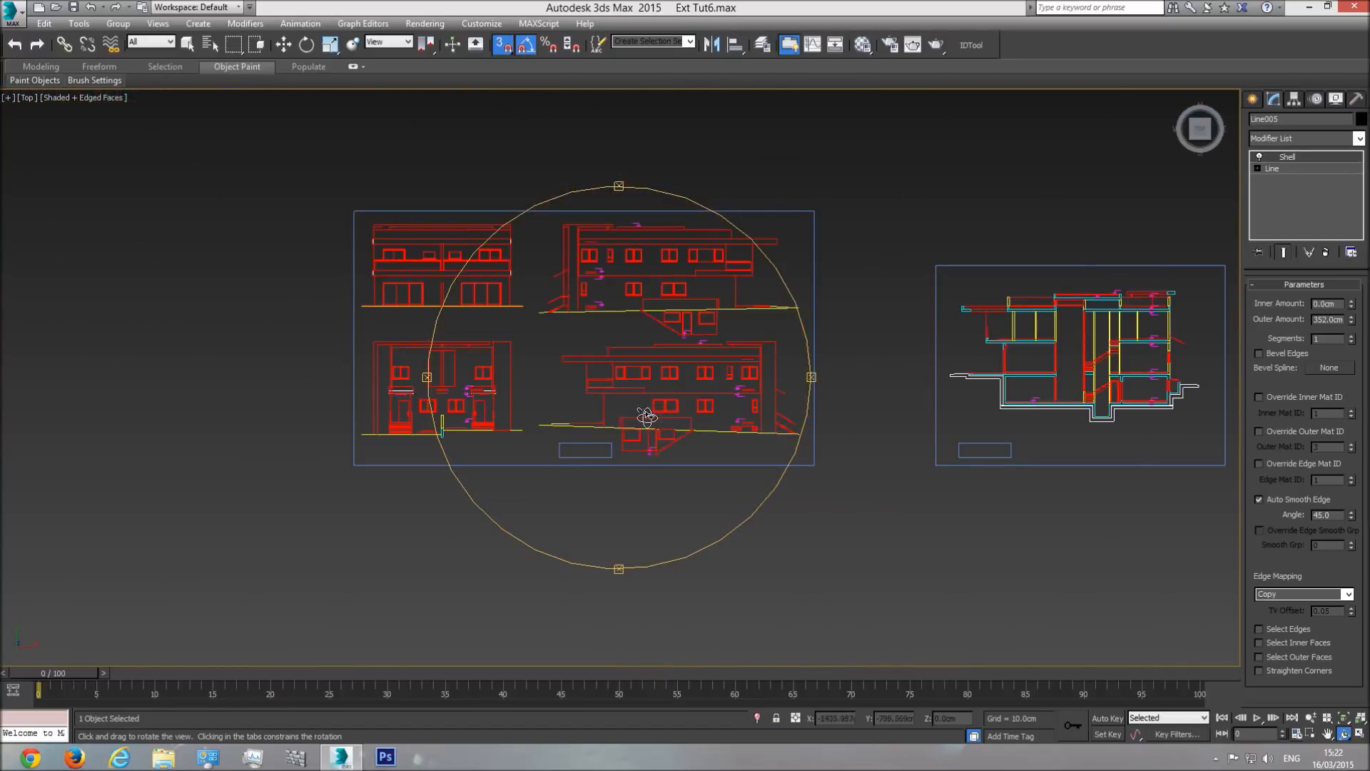
scroll(647, 416, "up", 2)
middle_click_drag(771, 422, 657, 422)
scroll(763, 438, "up", 2)
right_click(736, 432)
middle_click_drag(733, 373, 733, 490)
scroll(733, 490, "down", 1)
middle_click_drag(590, 310, 621, 469)
scroll(621, 468, "down", 1)
middle_click_drag(297, 403, 636, 367)
scroll(497, 408, "up", 2)
scroll(636, 367, "down", 1)
- Examine the plan lines around the entrance stairs and building corner in top and perspective views
middle_click_drag(833, 466, 451, 465)
scroll(452, 465, "down", 2)
middle_click_drag(752, 470, 301, 454)
scroll(301, 454, "down", 1)
middle_click_drag(885, 477, 429, 477)
scroll(429, 477, "down", 2)
middle_click_drag(767, 486, 371, 473)
scroll(632, 480, "up", 4)
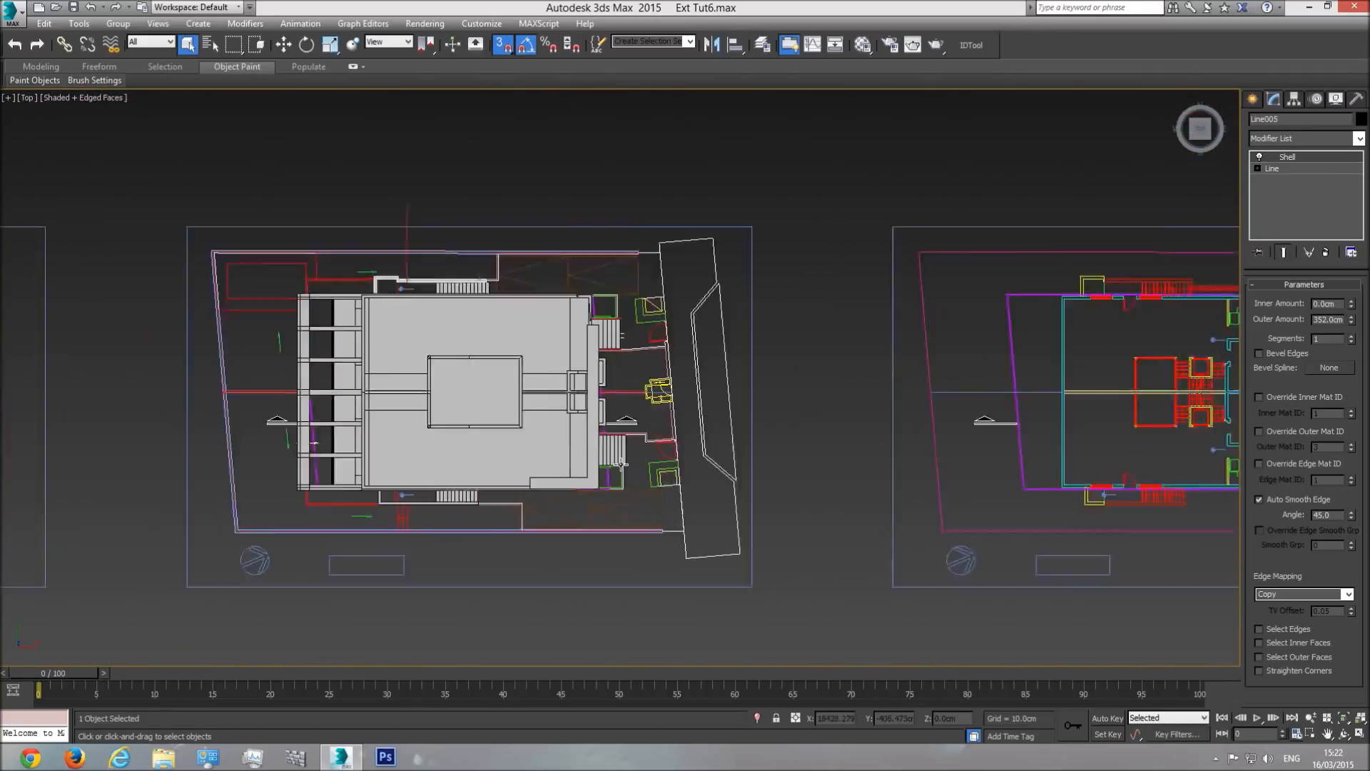
scroll(573, 517, "down", 1)
scroll(594, 474, "down", 2)
middle_click_drag(595, 474, 578, 642)
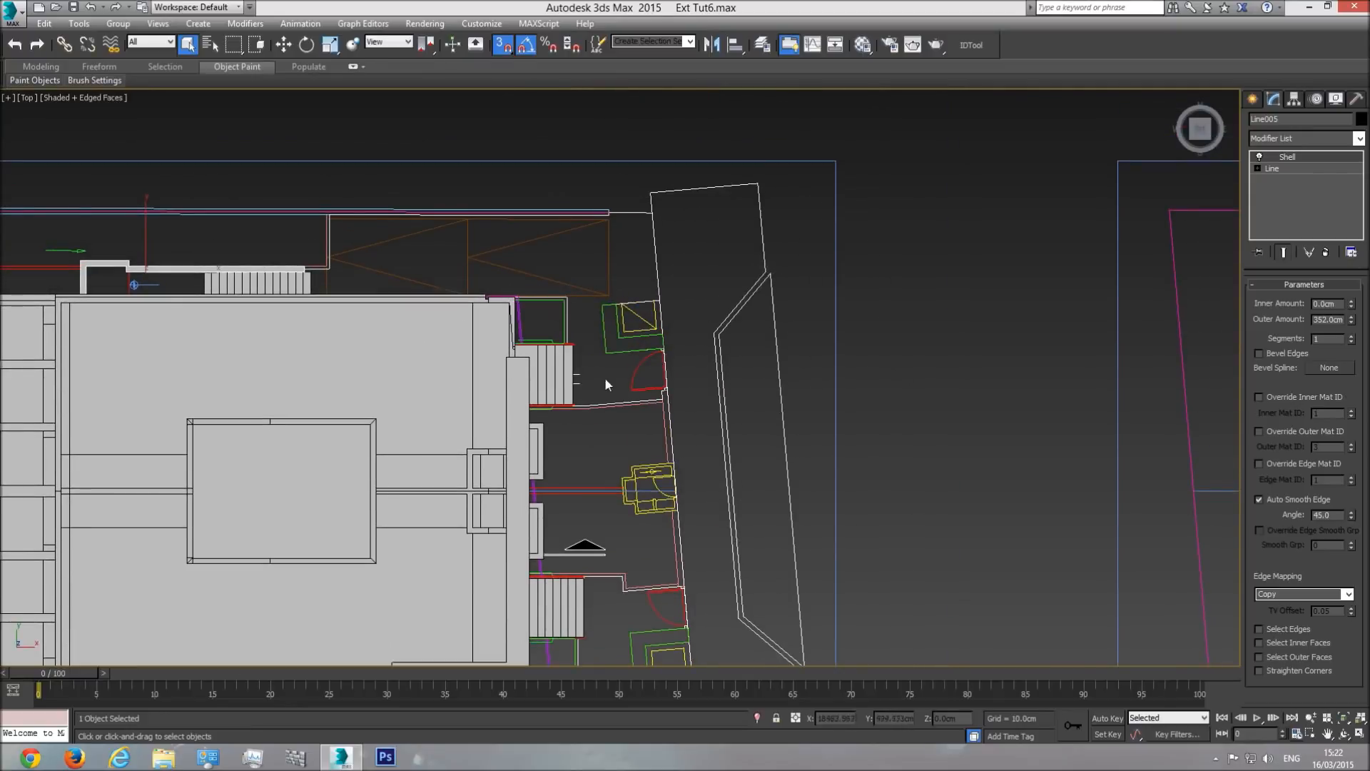
key("p")
left_click(1344, 735)
left_click_drag(806, 500, 522, 473)
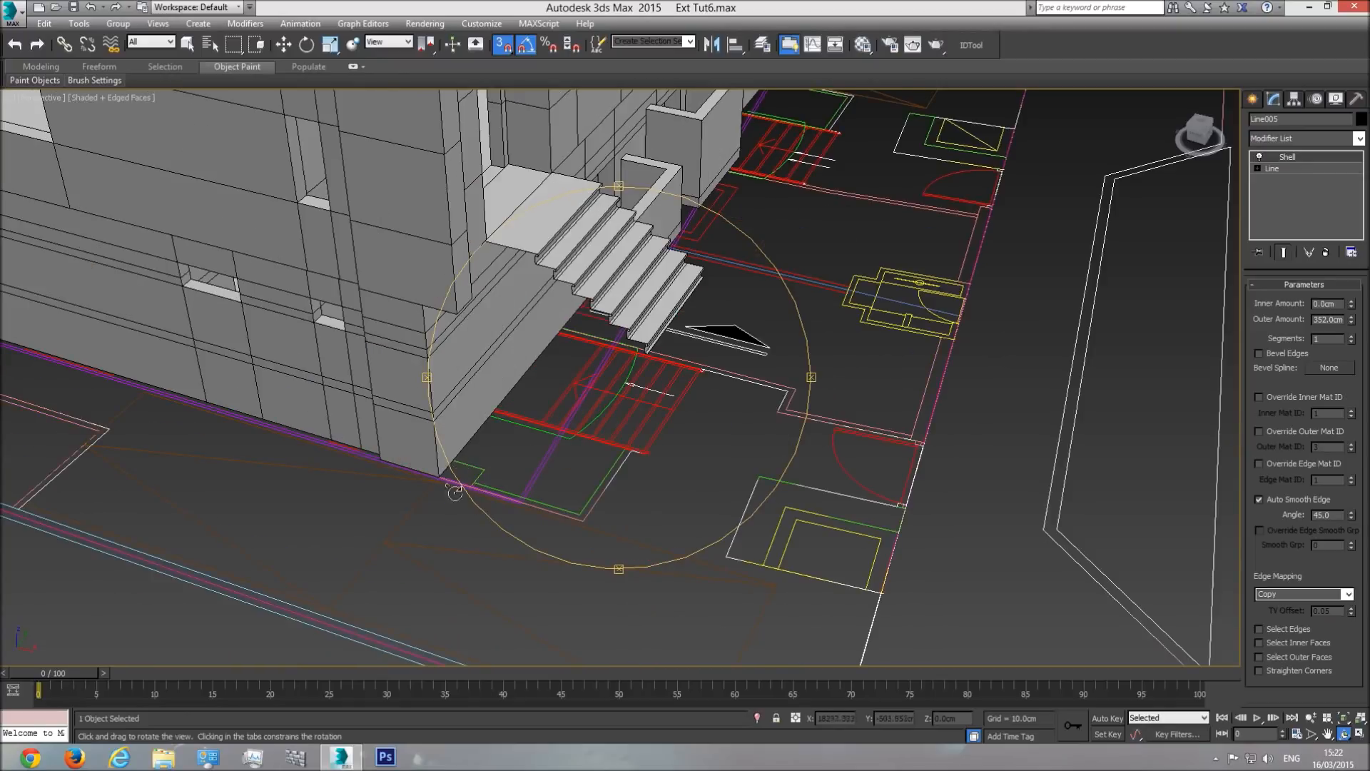
- Isolate the imported plan and show the entrance stairs and building corner in top view
right_click(605, 484)
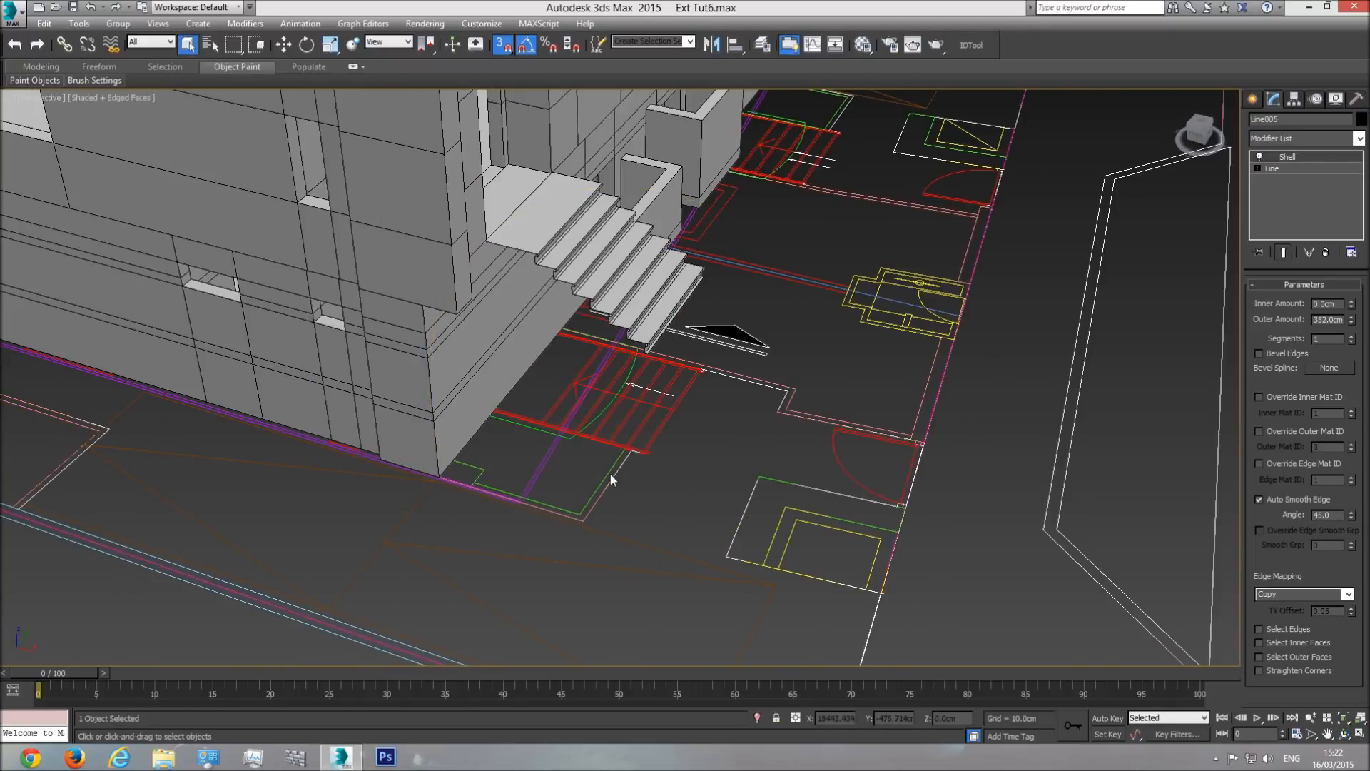
left_click(606, 474)
right_click(606, 471)
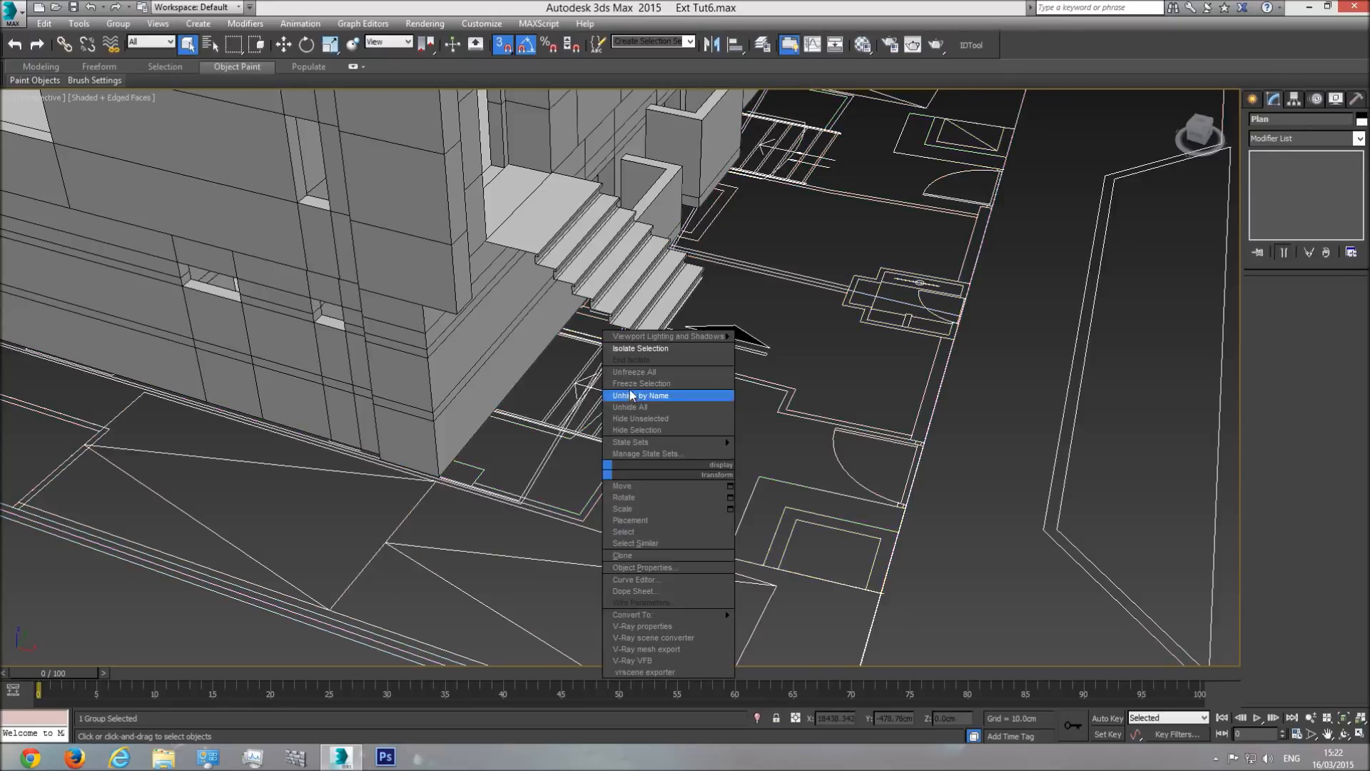
left_click(642, 353)
key("t")
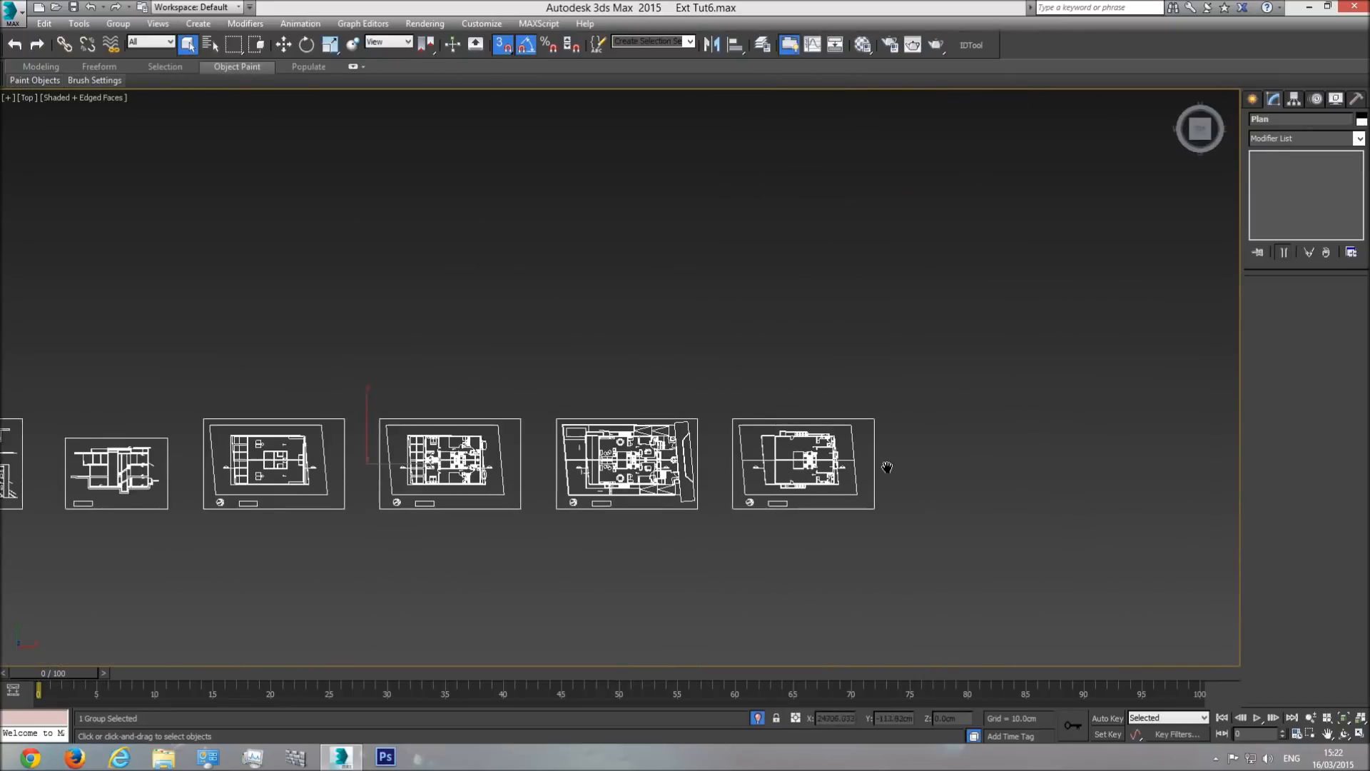
scroll(649, 471, "up", 5)
left_click(748, 592)
scroll(617, 499, "up", 8)
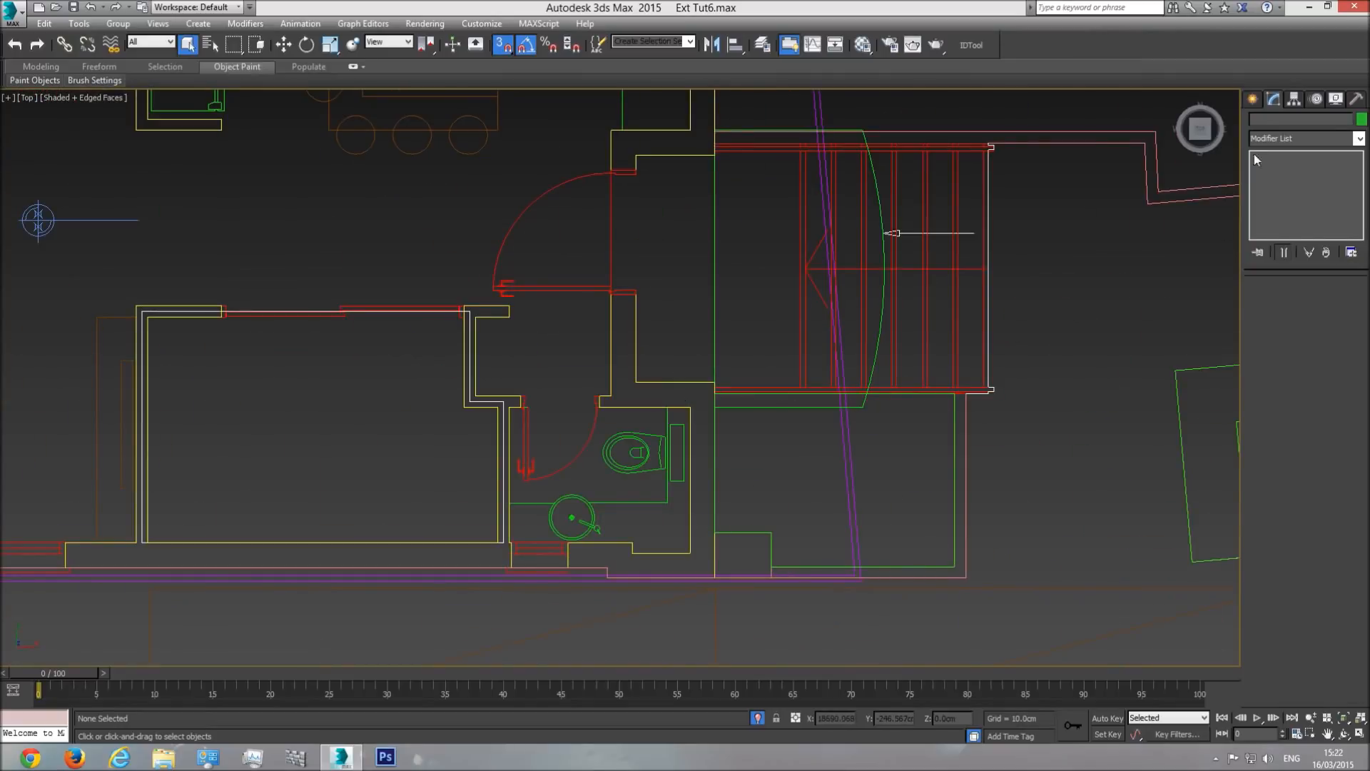
- Trace the L-shaped low wall beside the entrance stairs at the building corner as a closed line, snapping to the plan vertices
left_click(1254, 100)
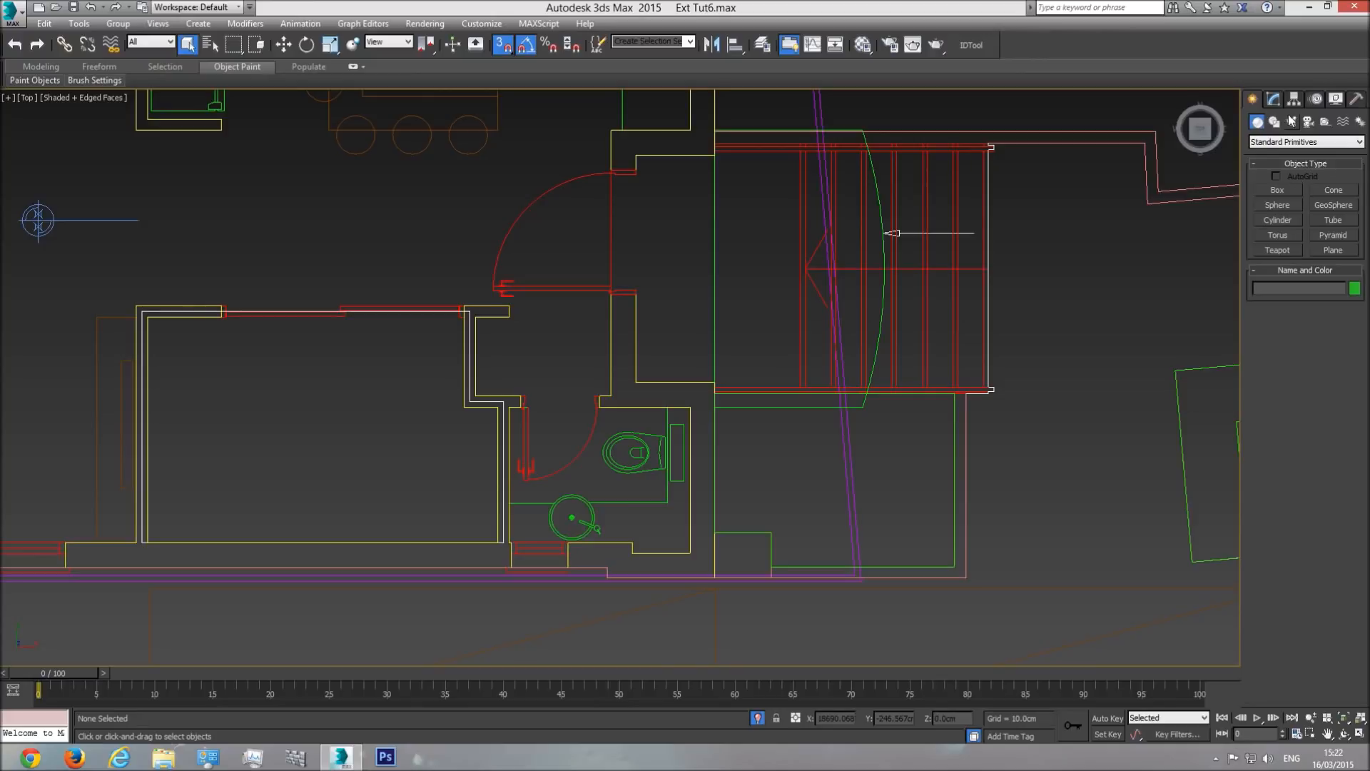
left_click(1275, 122)
left_click(1281, 201)
middle_click_drag(842, 532, 811, 502)
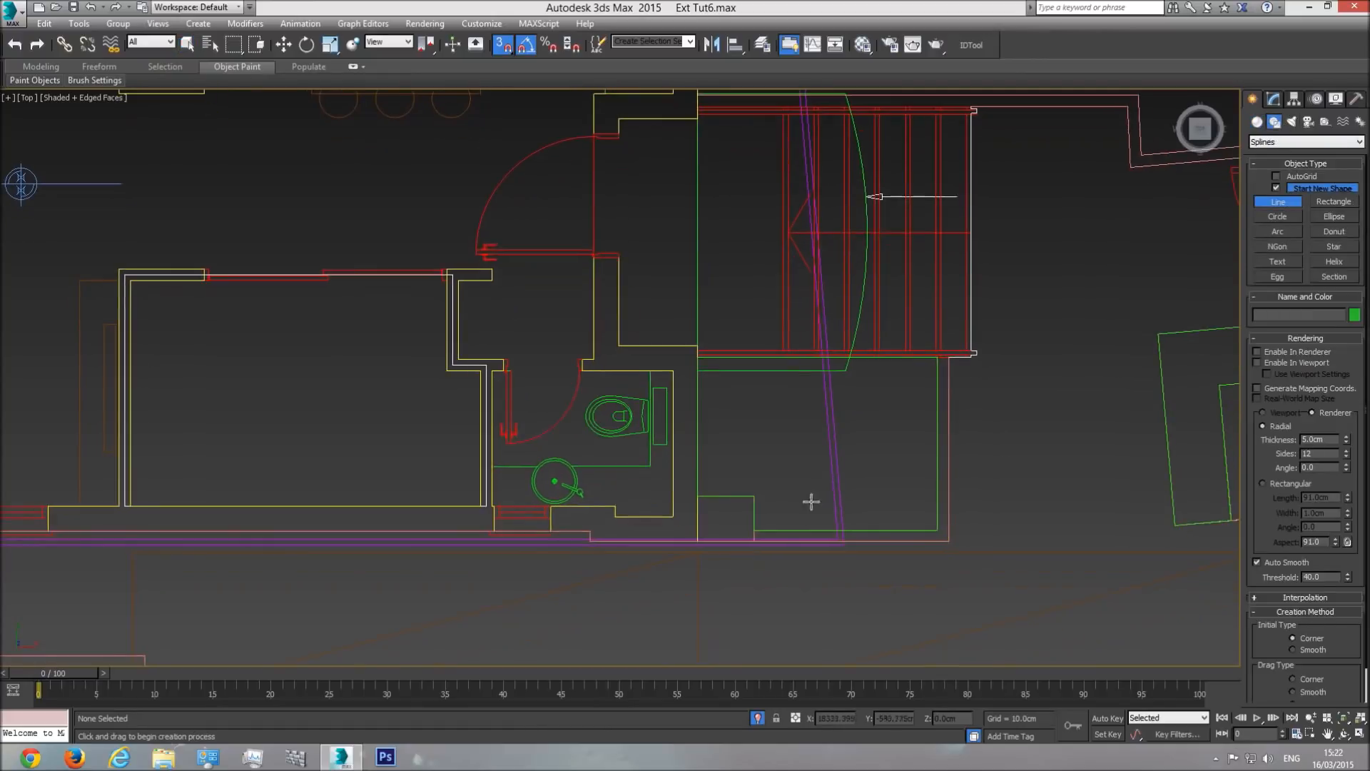
left_click(754, 530)
left_click(937, 529)
middle_click_drag(928, 364, 890, 480)
left_click(901, 466)
left_click(913, 463)
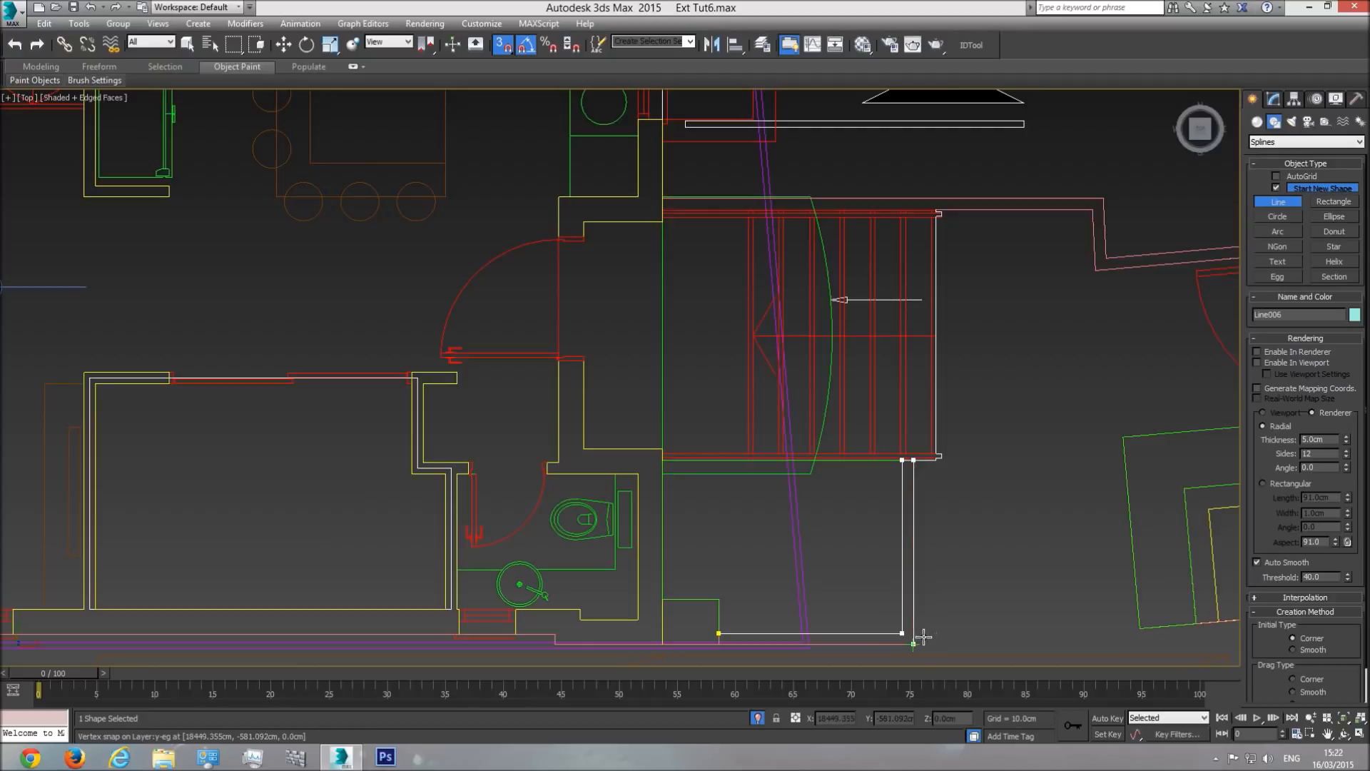
left_click(924, 636)
middle_click_drag(924, 636, 945, 567)
left_click(736, 570)
left_click(682, 426)
- Trace the matching L-shaped wall beside the other entrance stairs on the opposite side of the plan as a closed line
scroll(795, 494, "down", 5)
middle_click_drag(812, 233, 813, 397)
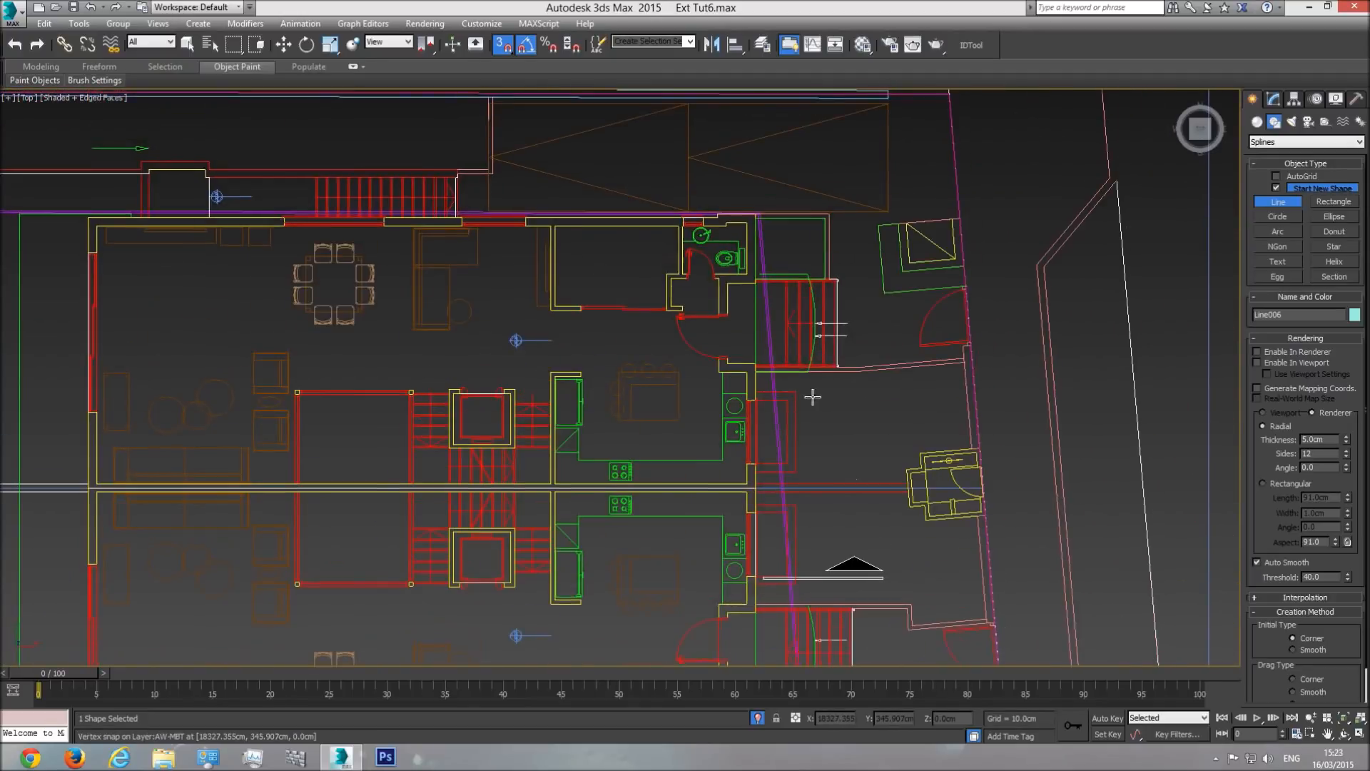
scroll(818, 293, "up", 5)
left_click(823, 353)
middle_click_drag(790, 250, 791, 324)
left_click(823, 115)
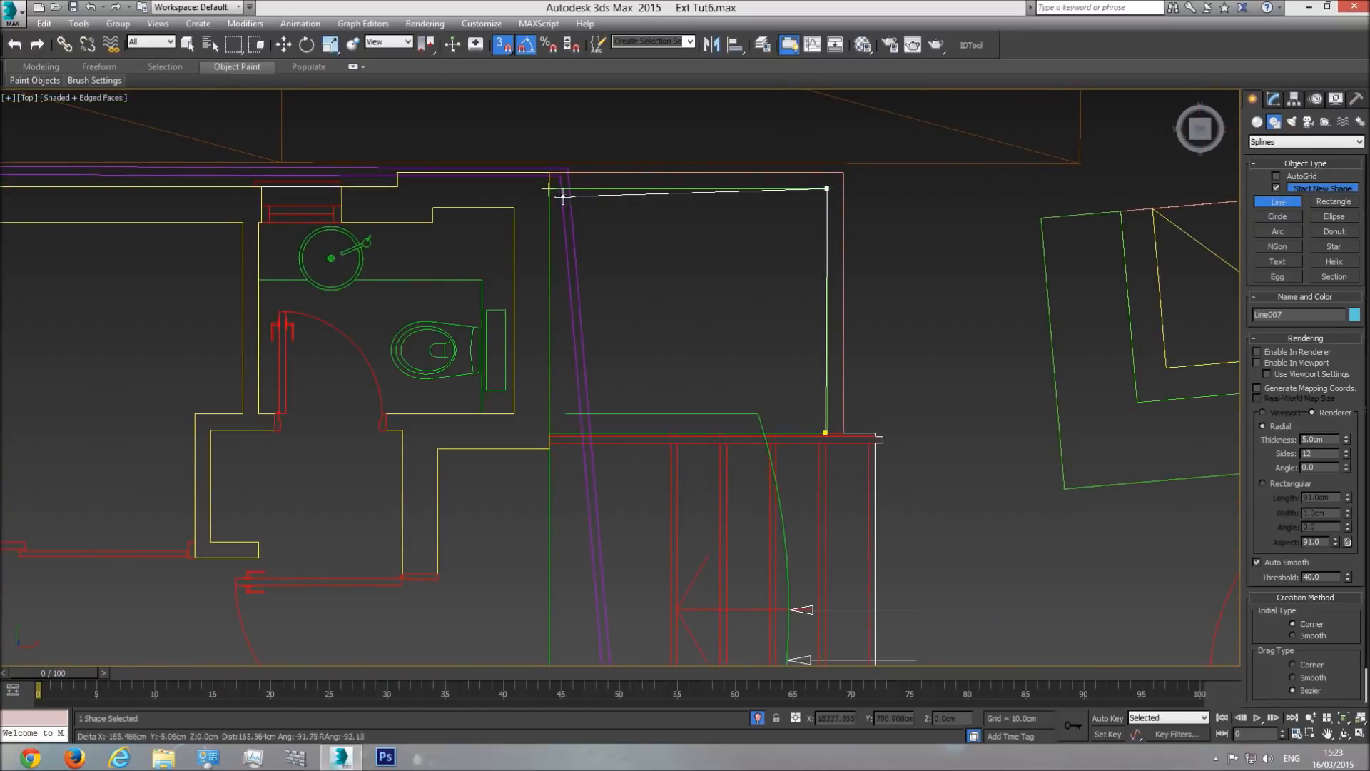
left_click(549, 188)
left_click(549, 172)
left_click(840, 169)
left_click(843, 432)
left_click(830, 398)
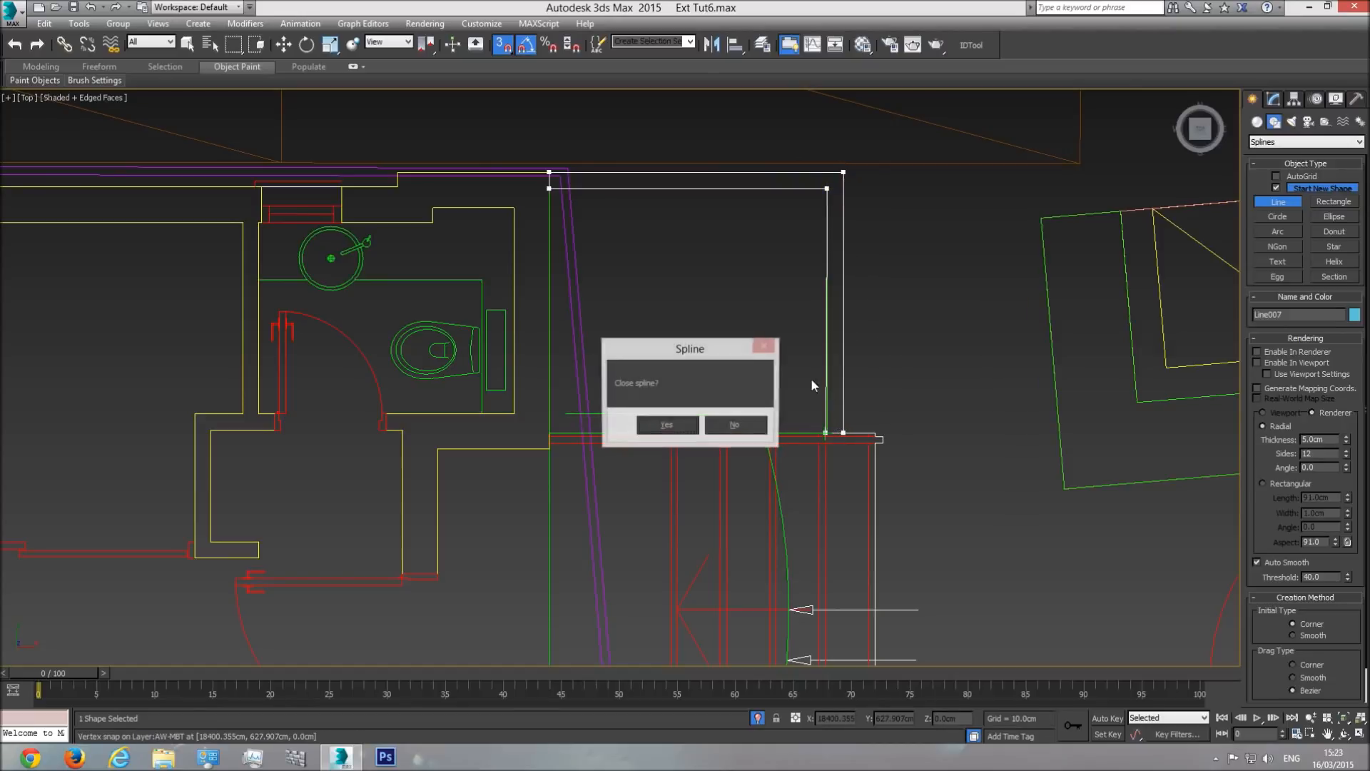
left_click(666, 425)
- Move the new outline's inner end vertex onto the plan vertex at the stairs so its inner edge runs straight
scroll(828, 435, "up", 5)
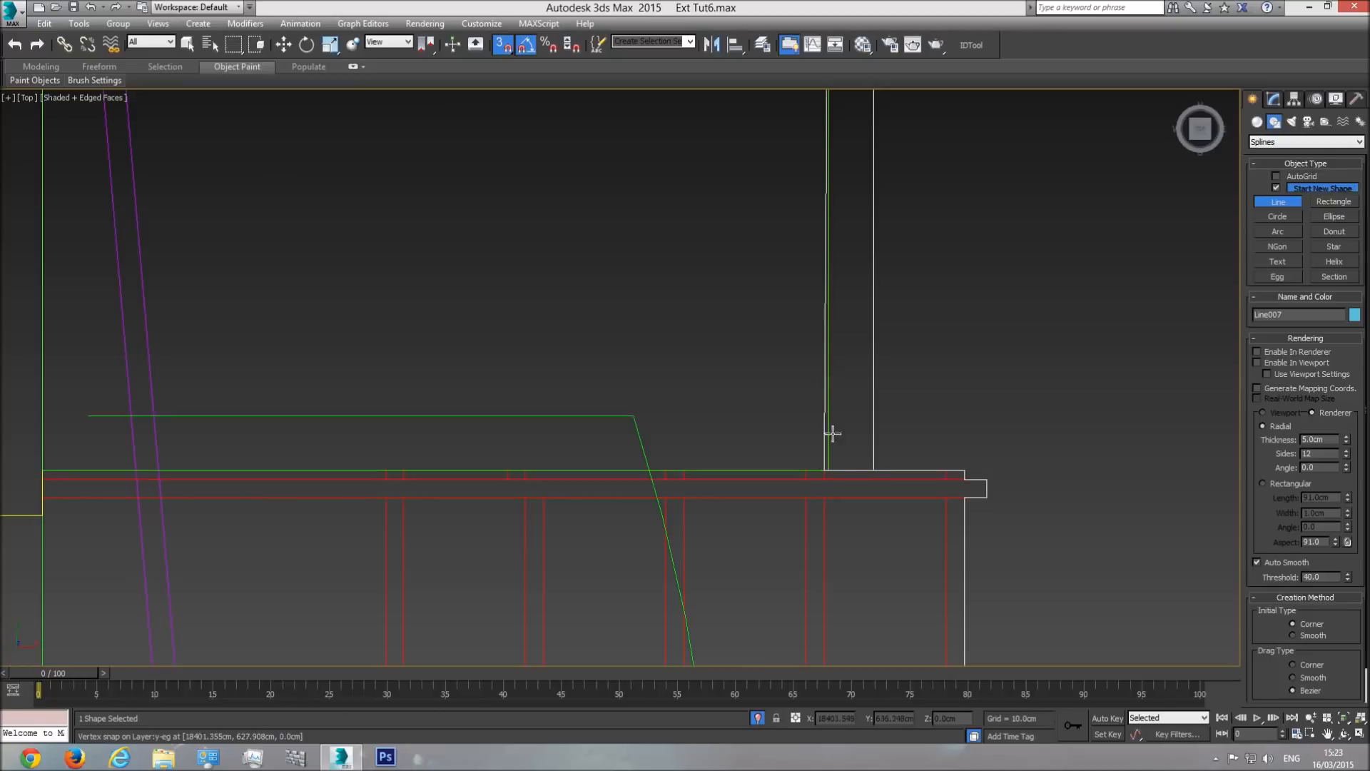
right_click(928, 411)
left_click(1273, 102)
key("1")
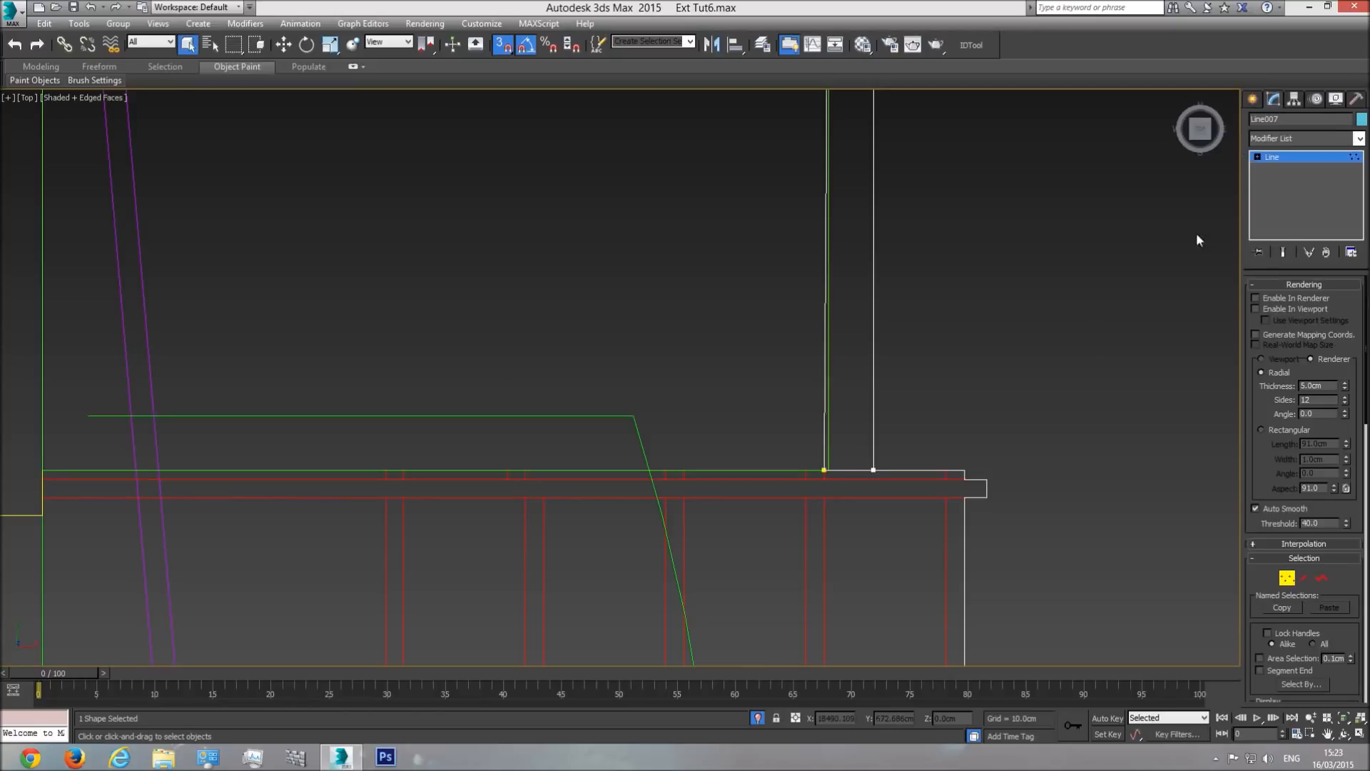
left_click(283, 44)
left_click(825, 469)
left_click_drag(842, 458, 836, 458)
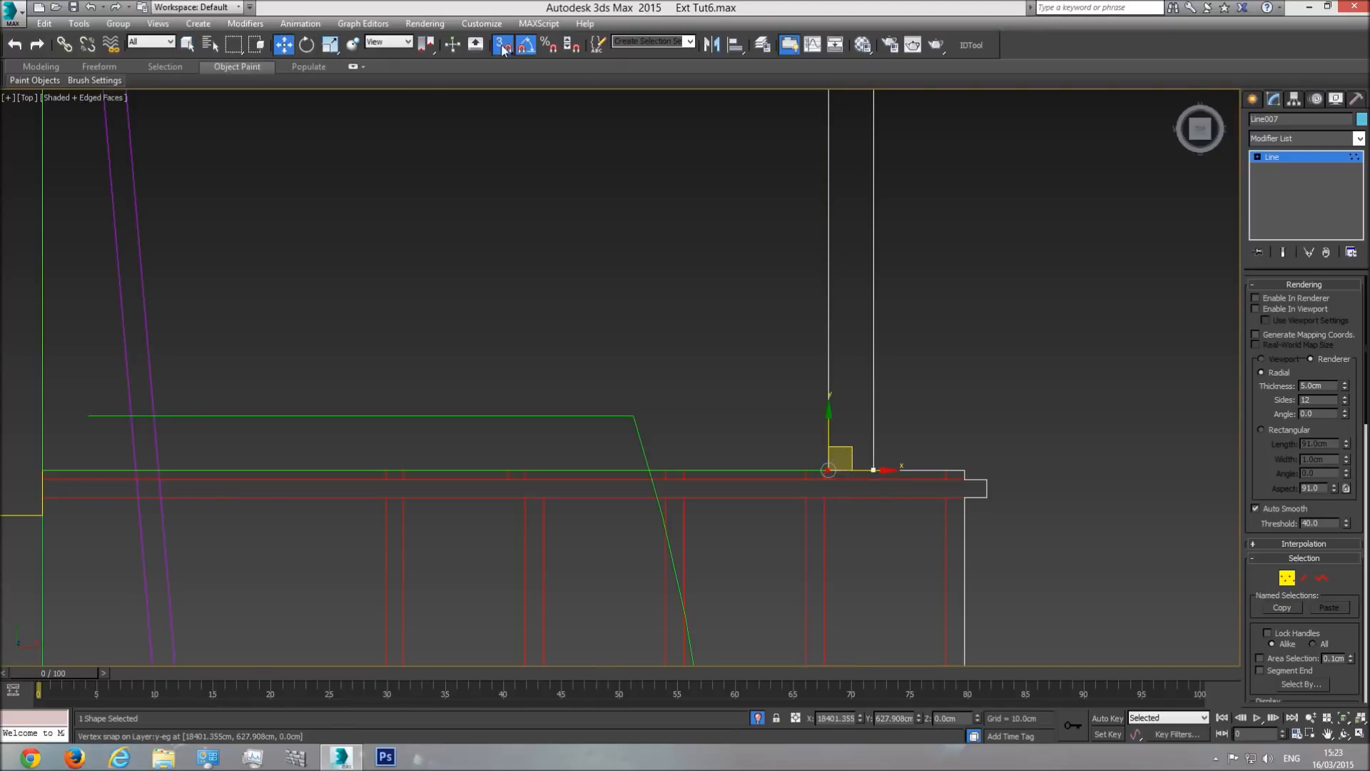
scroll(802, 330, "down", 3)
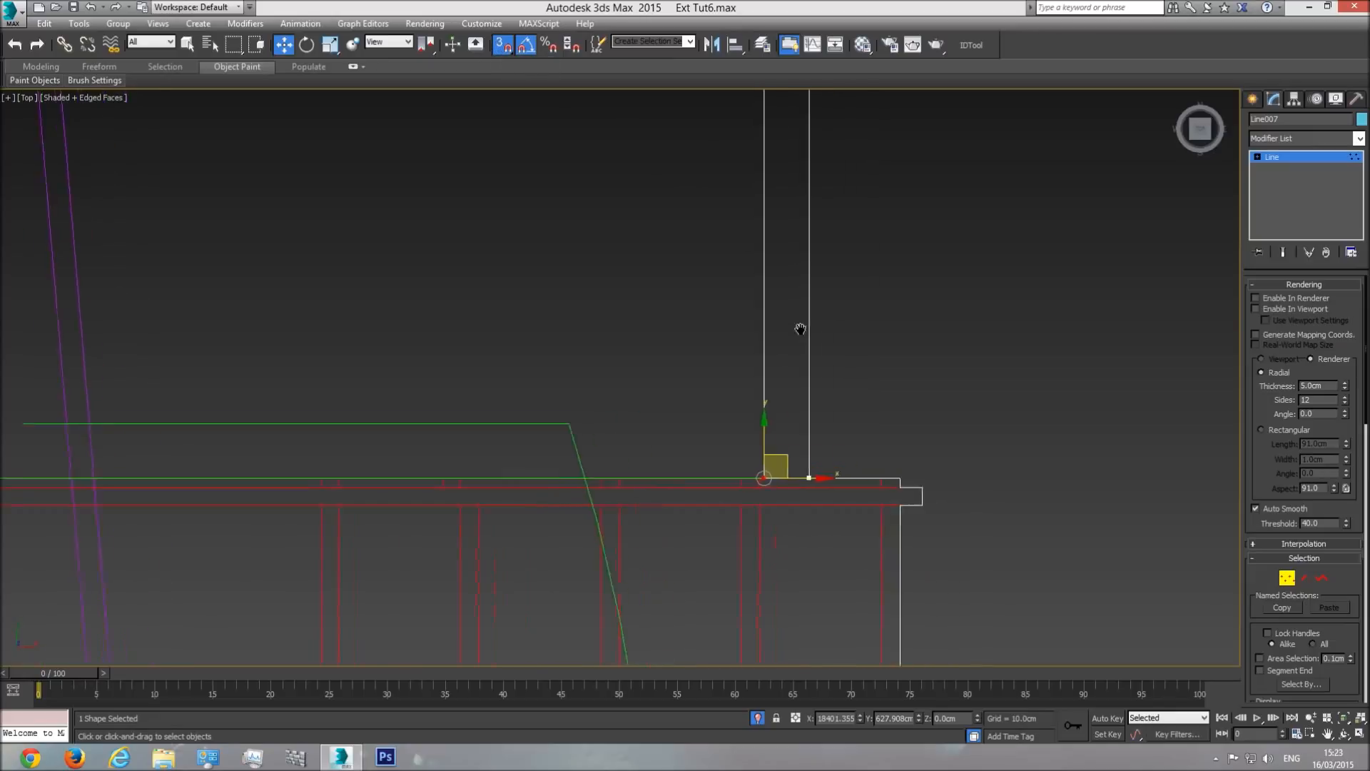
left_click(1310, 157)
- Bring the building back from isolation in an orbited perspective view and hide the imported plan
scroll(996, 322, "down", 6)
key("p")
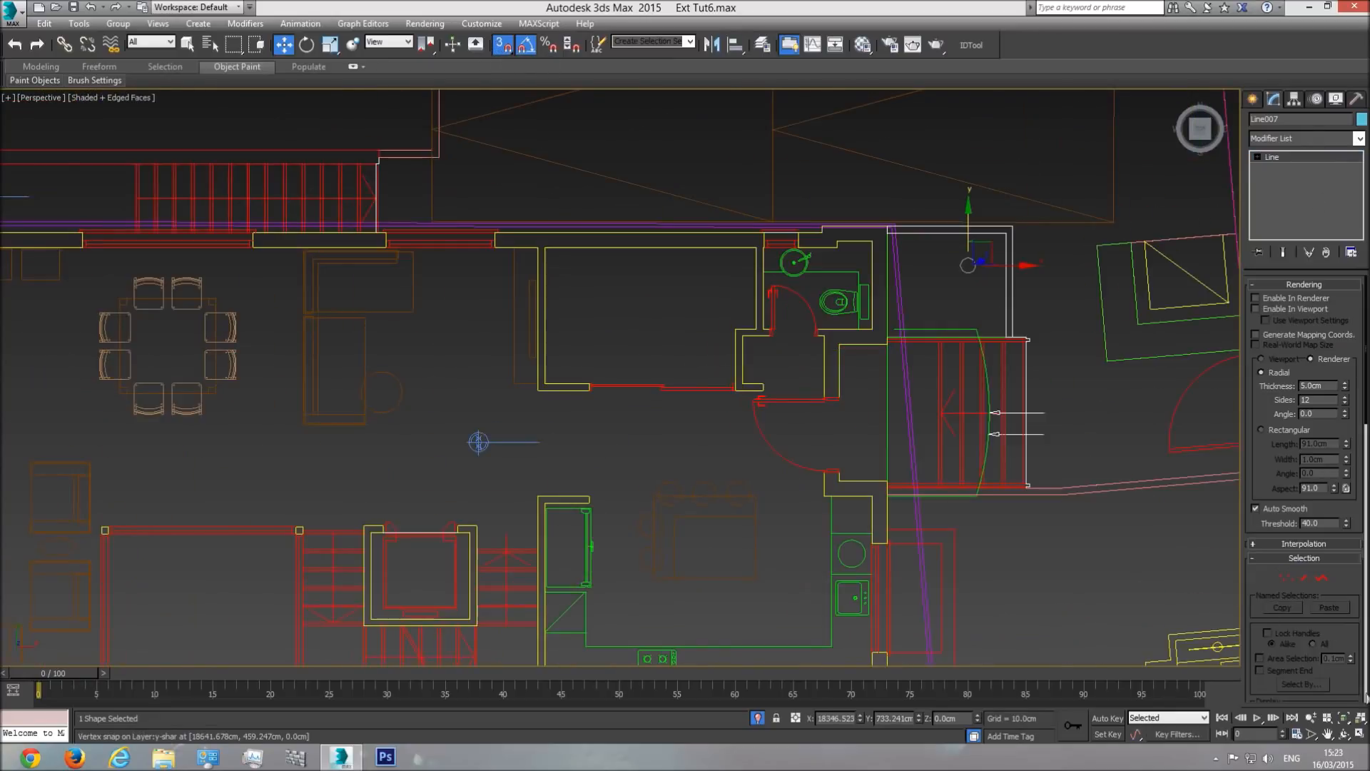
left_click(1344, 732)
left_click_drag(789, 435, 666, 284)
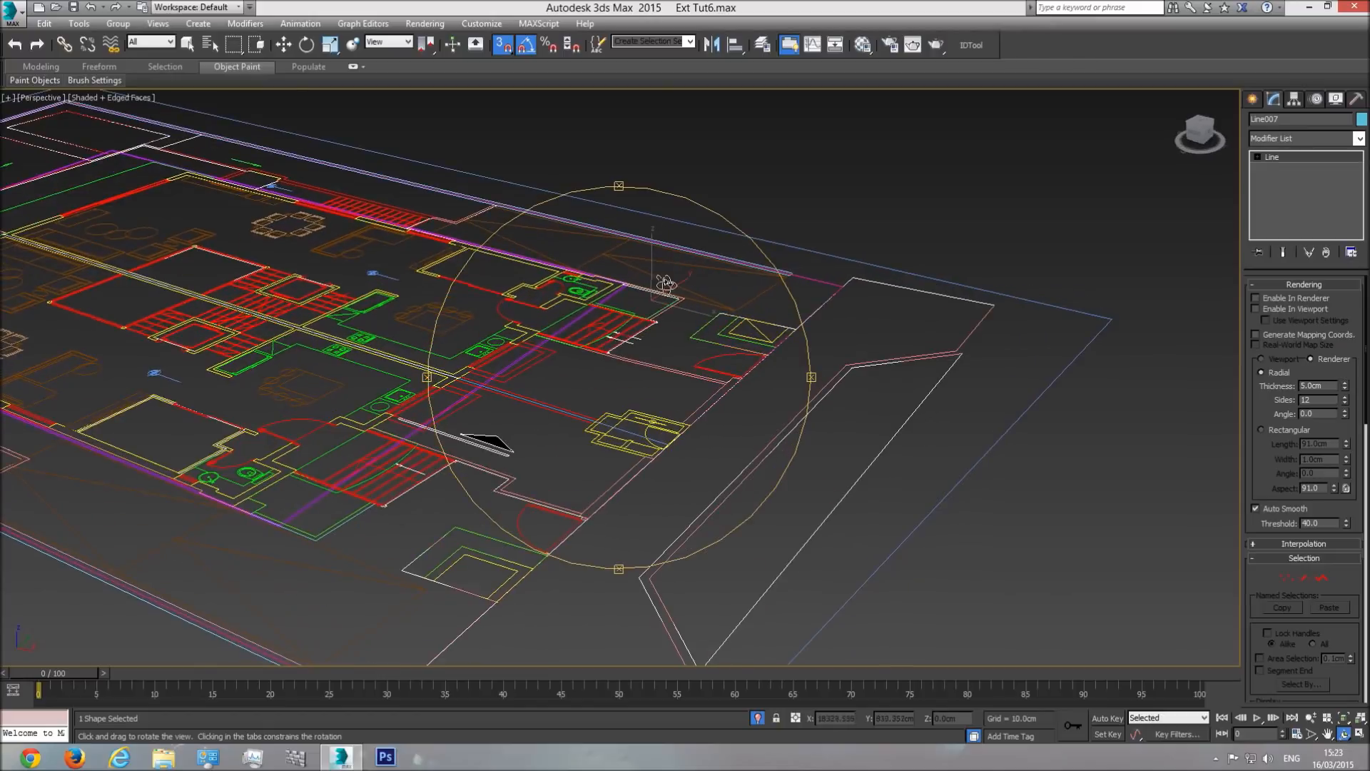
right_click(571, 409)
right_click(584, 371)
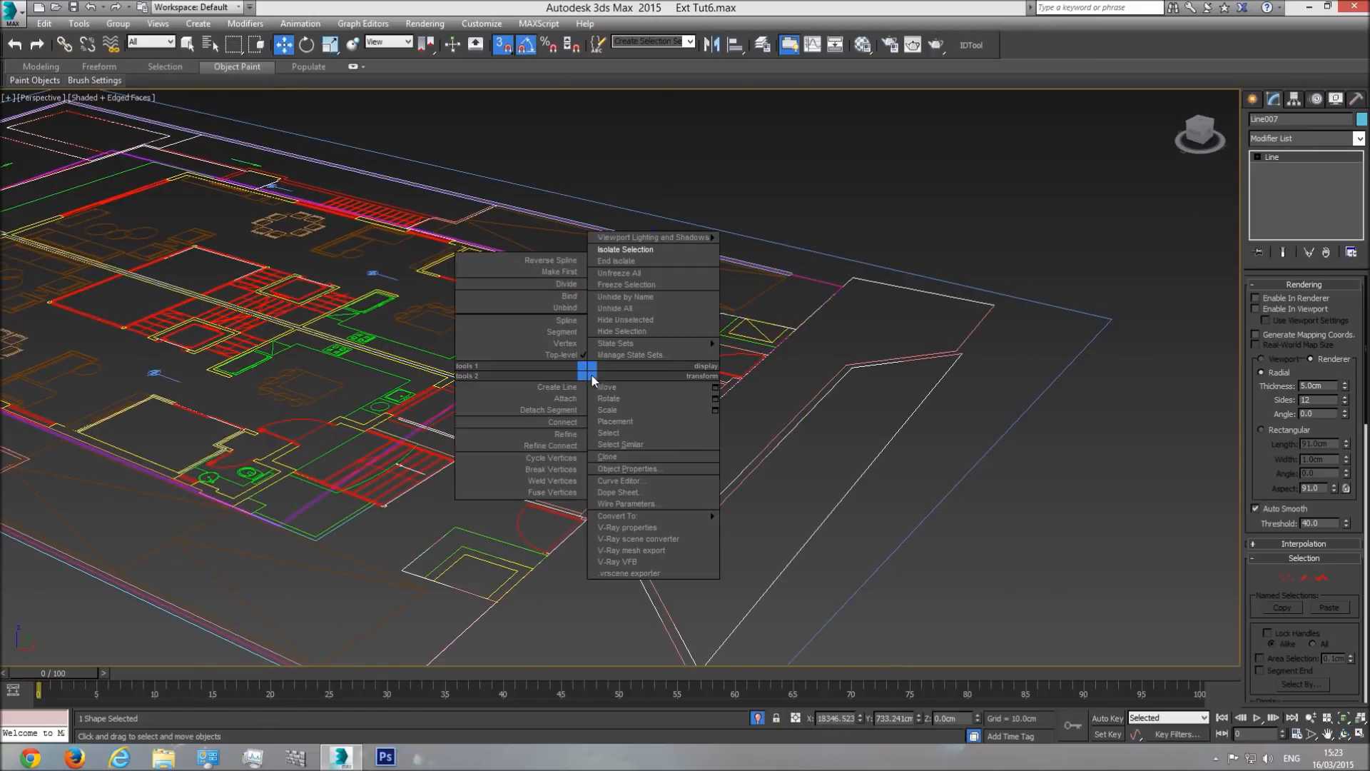
left_click(628, 294)
left_click(188, 45)
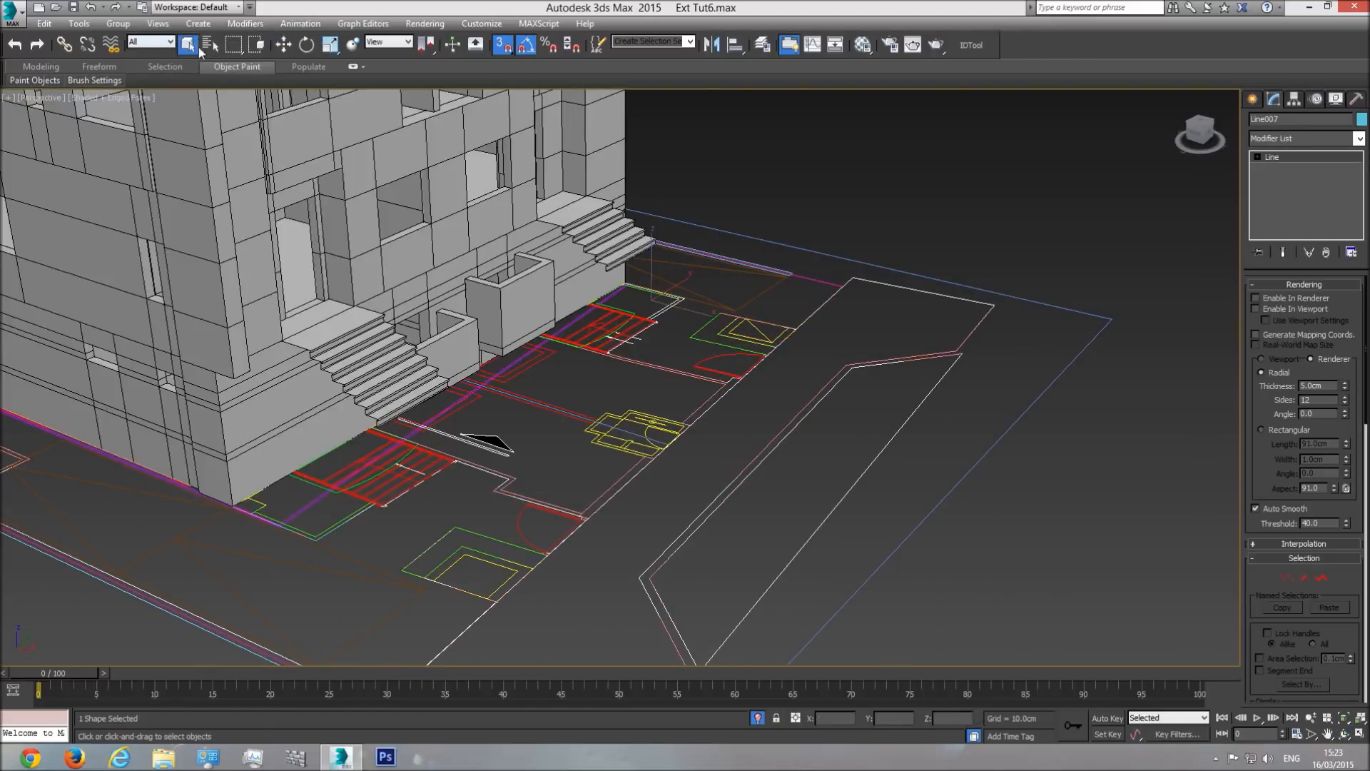
left_click(619, 437)
right_click(620, 435)
left_click(646, 394)
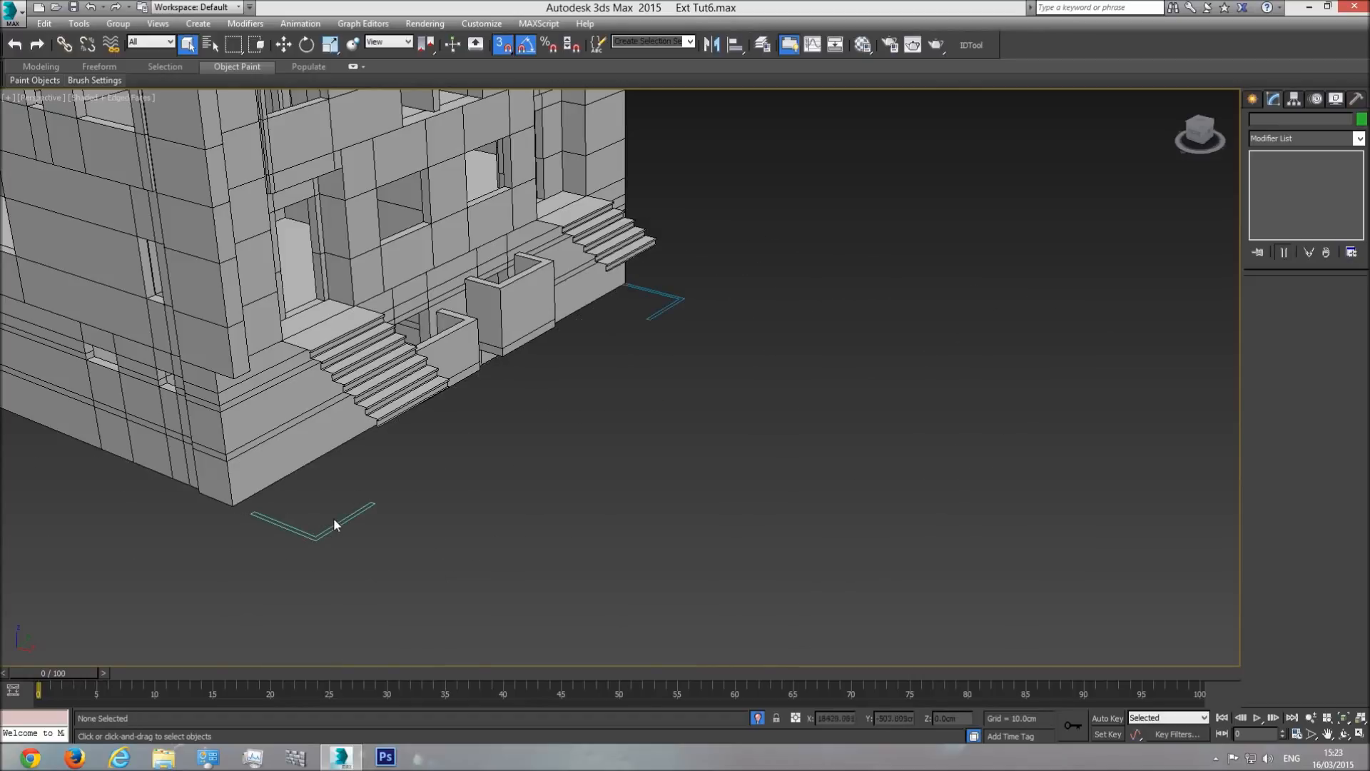
- Attach the two L-shaped wall outlines into one shape and unhide the imported plan
left_click(336, 521)
scroll(1264, 521, "down", 3)
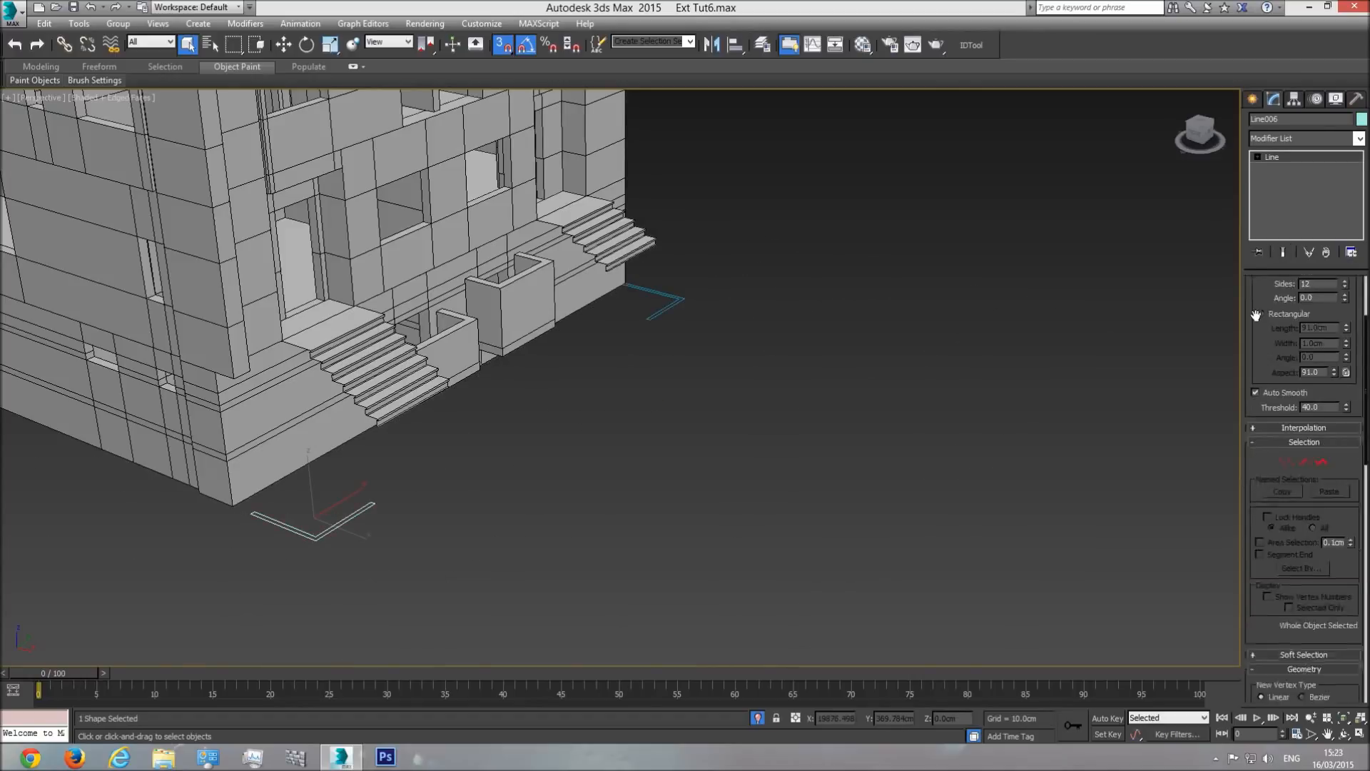
left_click(658, 313)
key("w")
middle_click_drag(417, 550, 489, 538)
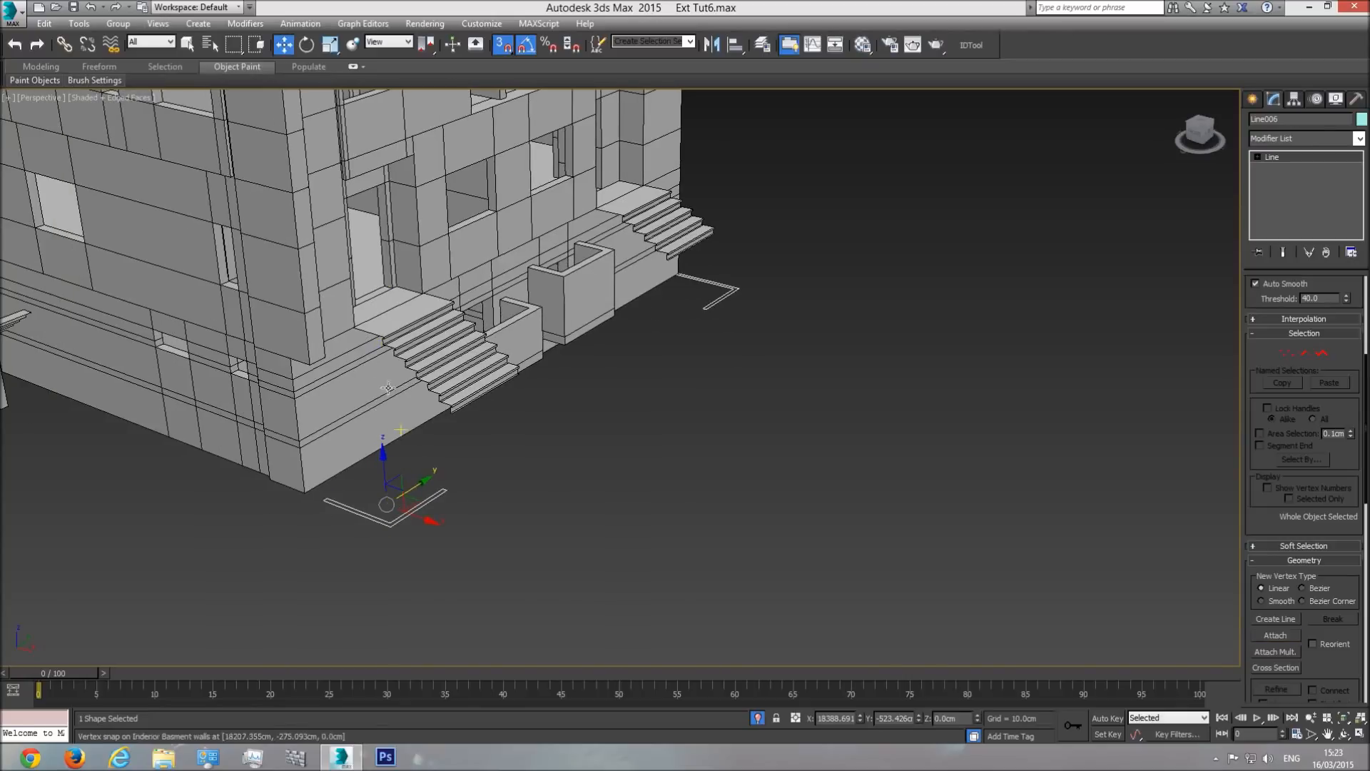
right_click(638, 441)
left_click(675, 364)
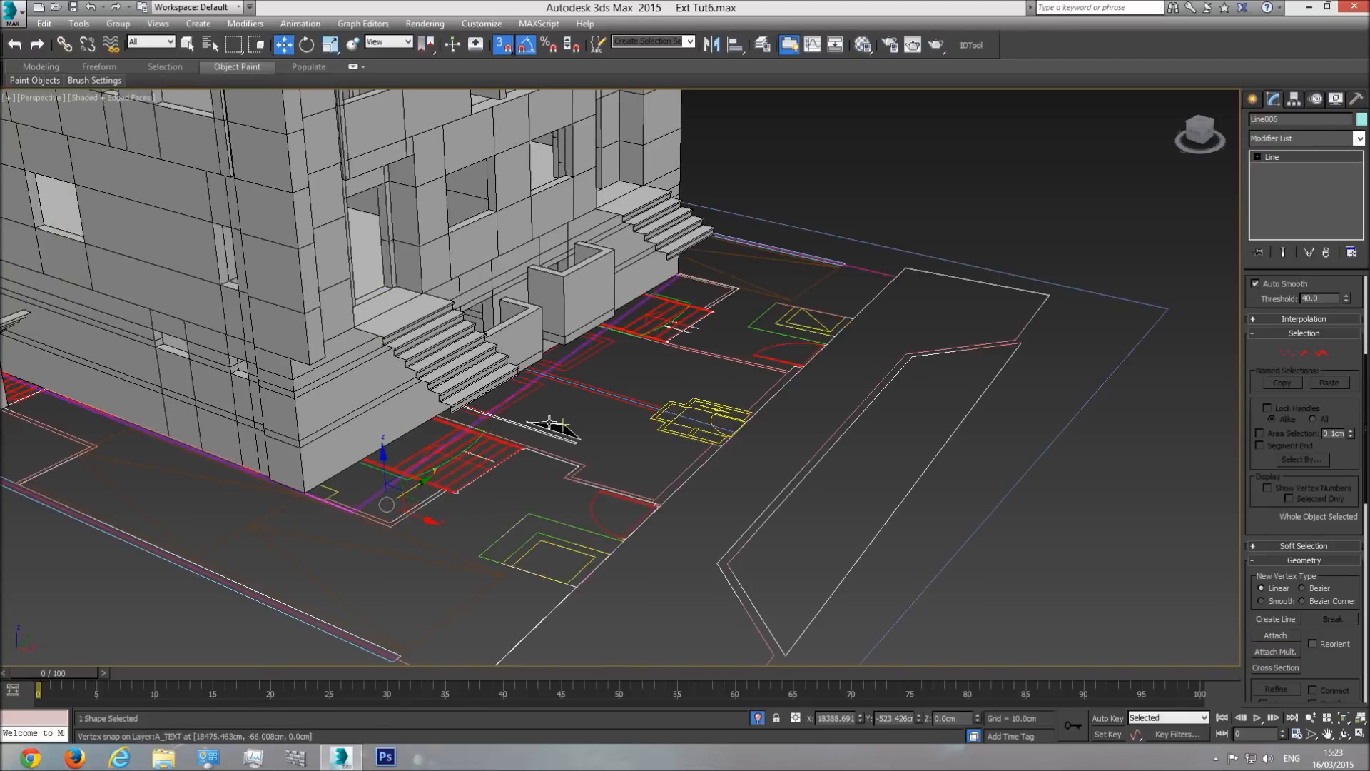
- Examine the imported elevations and plan sheets in top view for the height of the walls beside the entrance stairs
key("t")
scroll(550, 421, "down", 4)
middle_click_drag(551, 422, 689, 457)
scroll(682, 458, "down", 9)
middle_click_drag(358, 480, 505, 491)
scroll(505, 491, "up", 2)
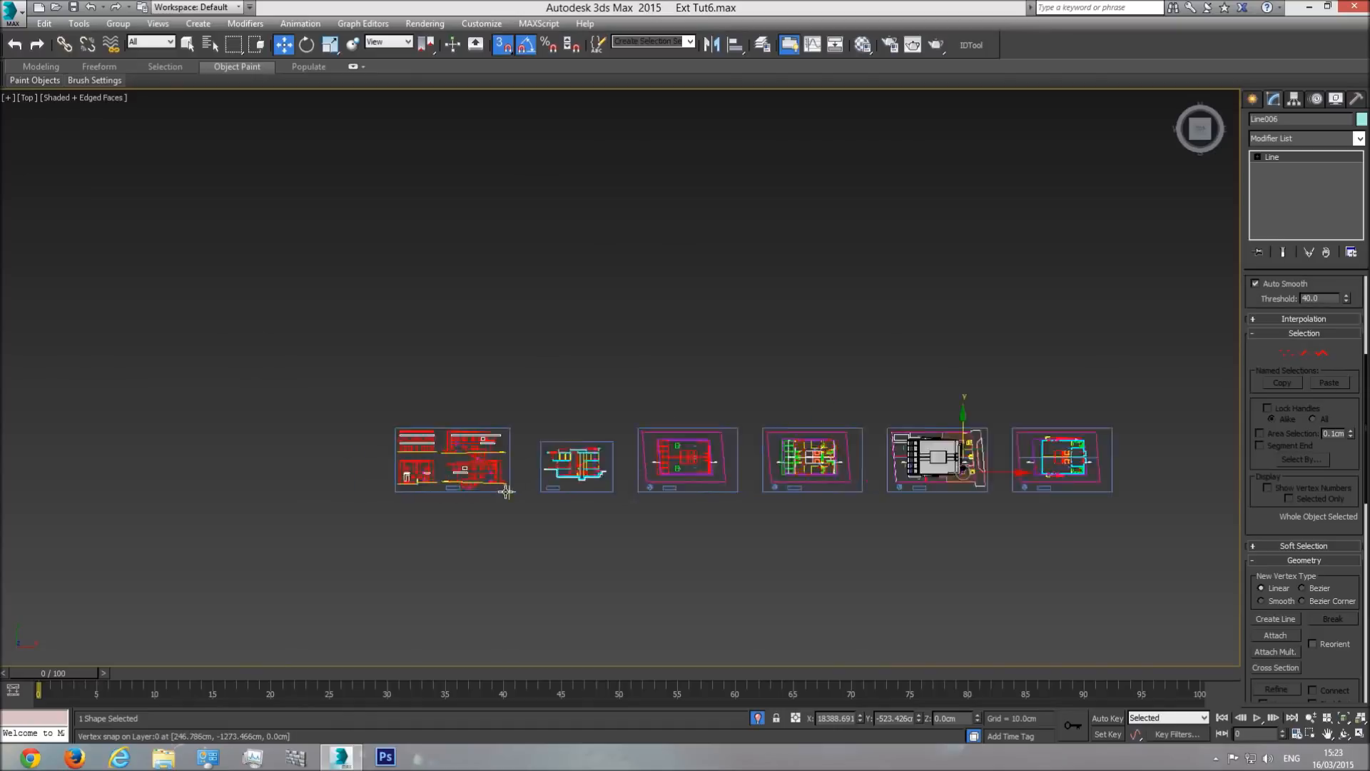
scroll(505, 491, "up", 10)
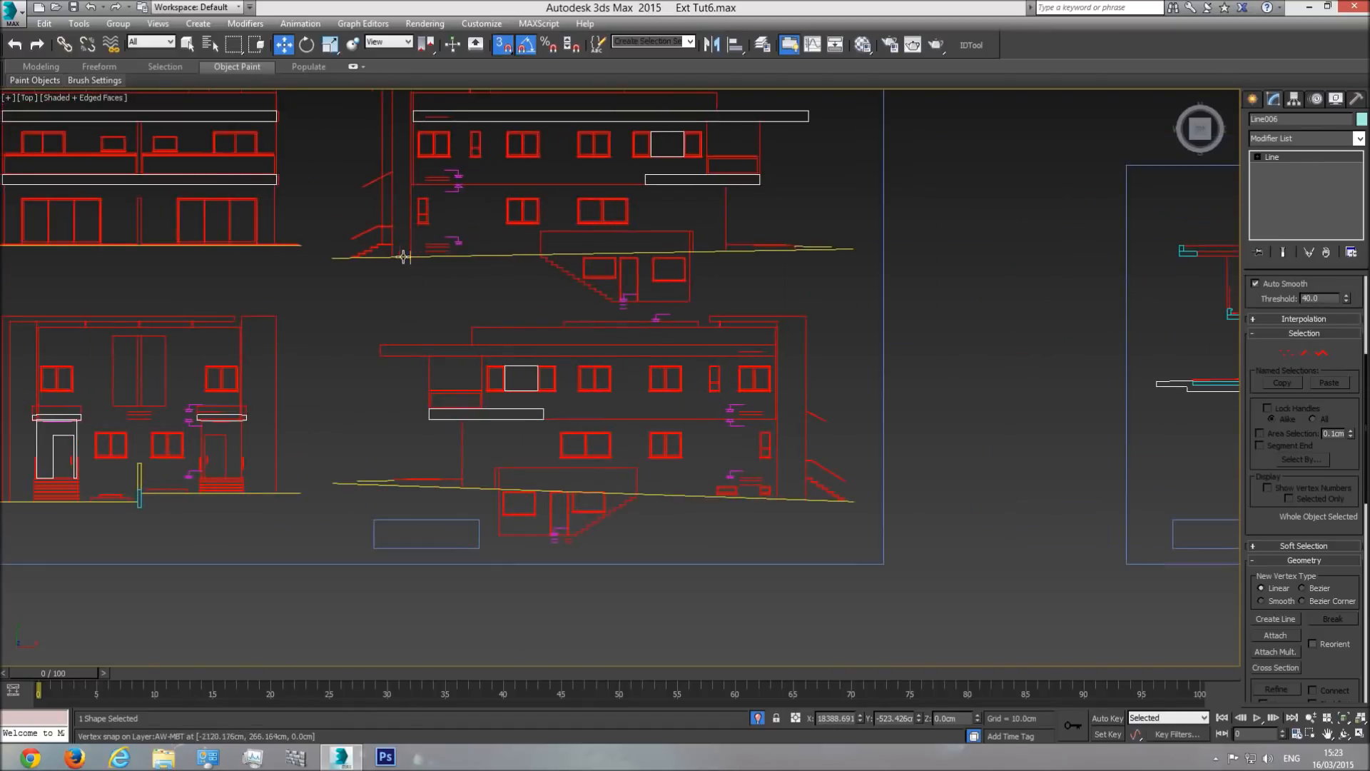
middle_click_drag(184, 493, 508, 493)
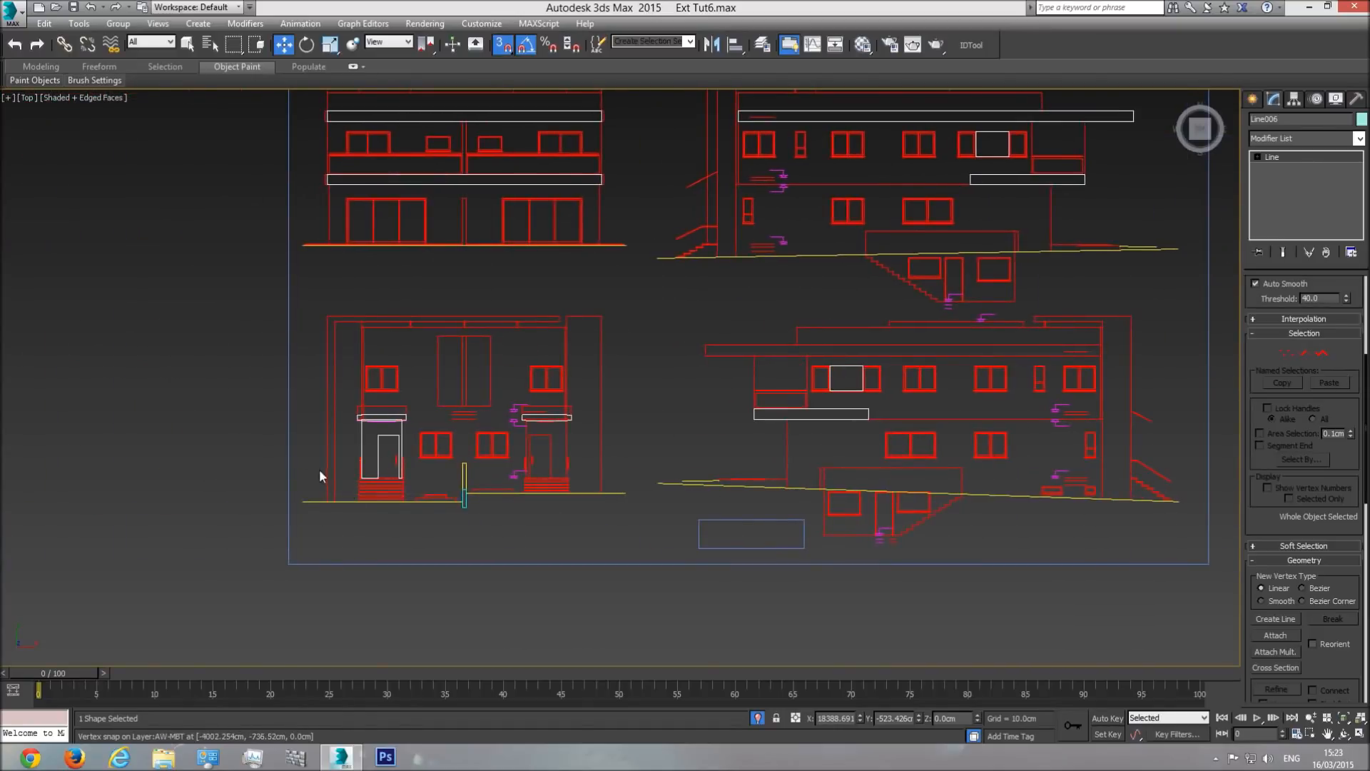
scroll(593, 475, "down", 6)
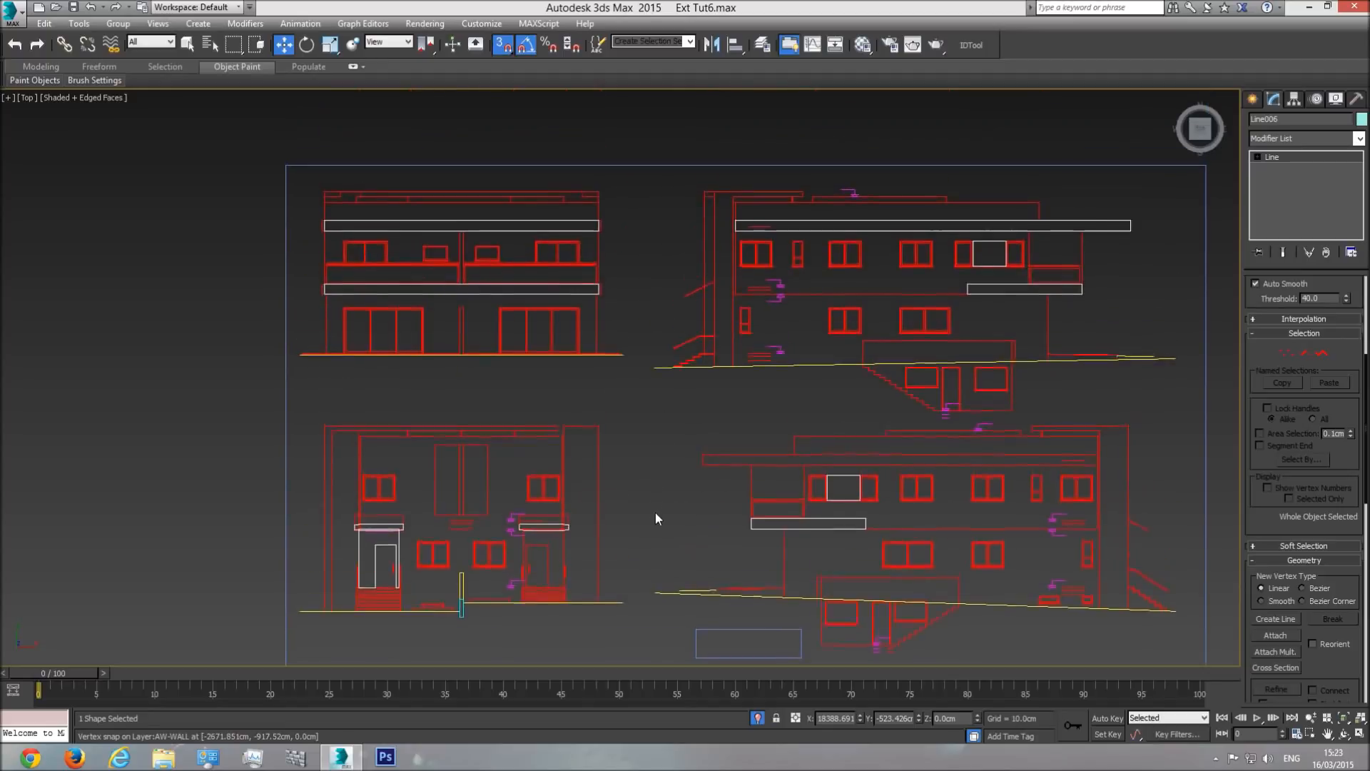
scroll(1052, 469, "down", 3)
middle_click_drag(1052, 469, 867, 447)
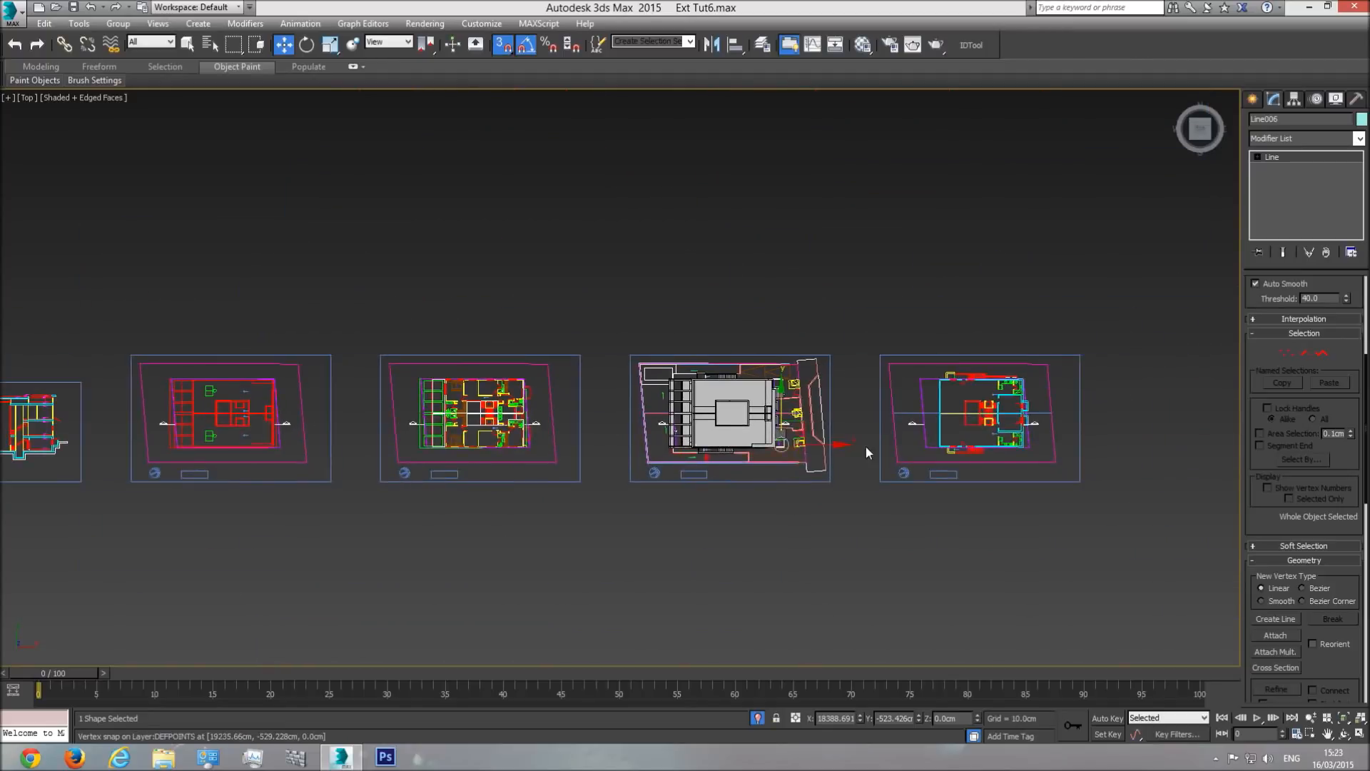
scroll(867, 447, "up", 3)
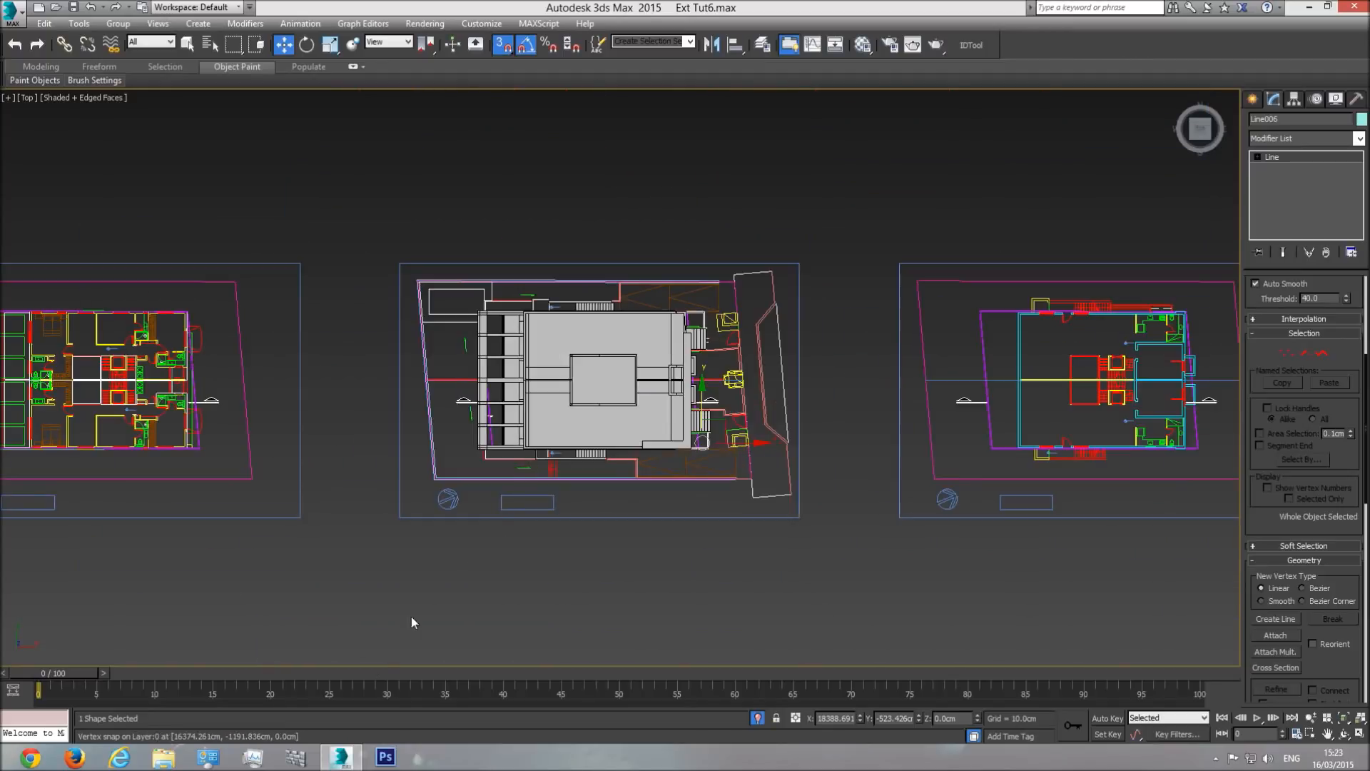
- Open plan ext tutorial.dwg in AutoCAD from the Tut Ext1 folder of the tutorial series on the storage drive
left_click(163, 761)
left_click(175, 416)
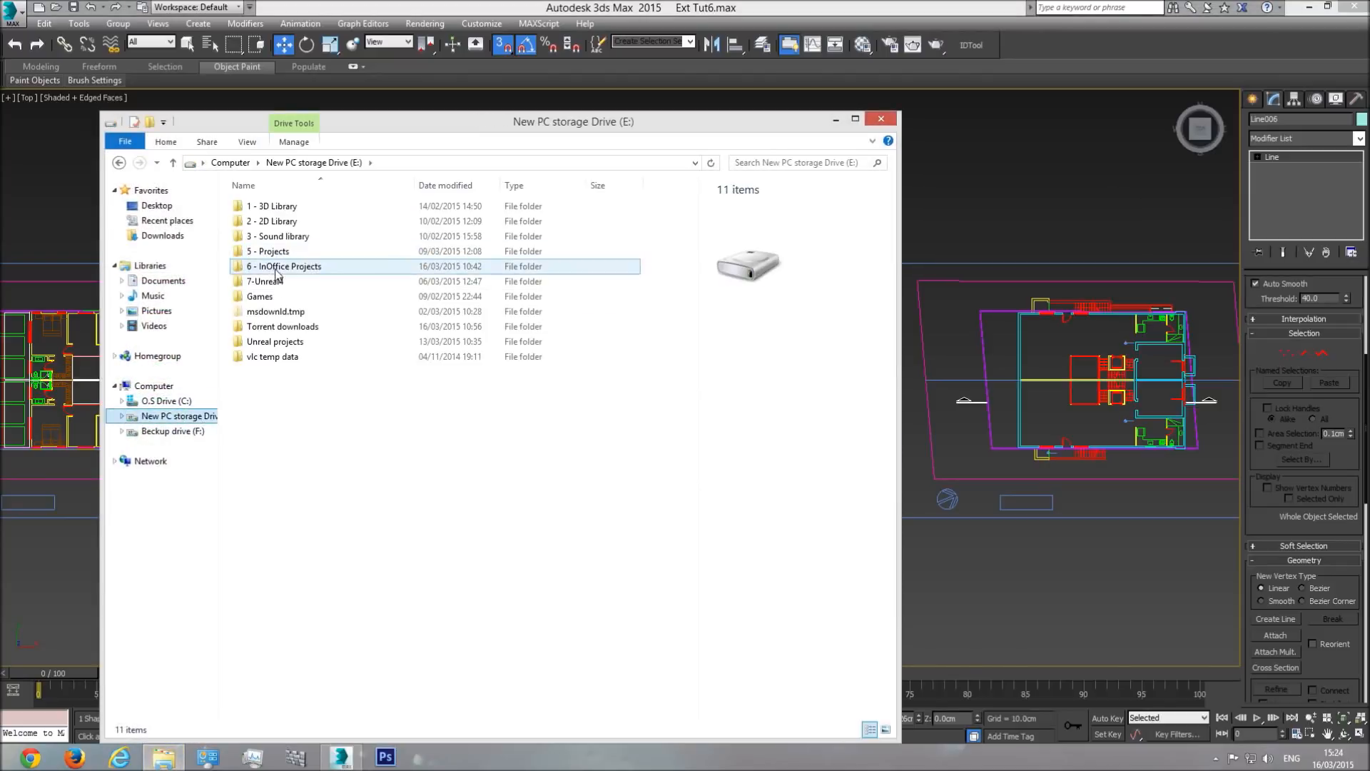
double_click(277, 269)
double_click(262, 221)
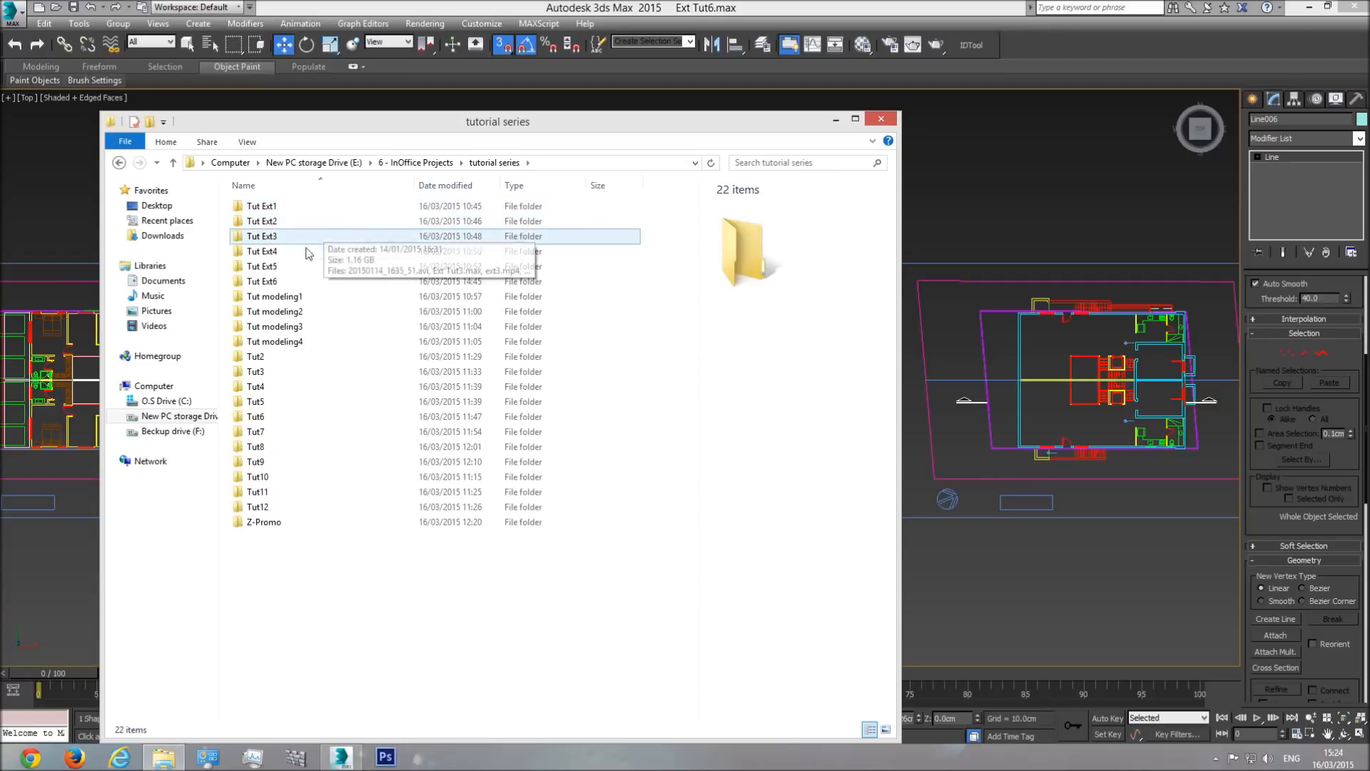
double_click(262, 206)
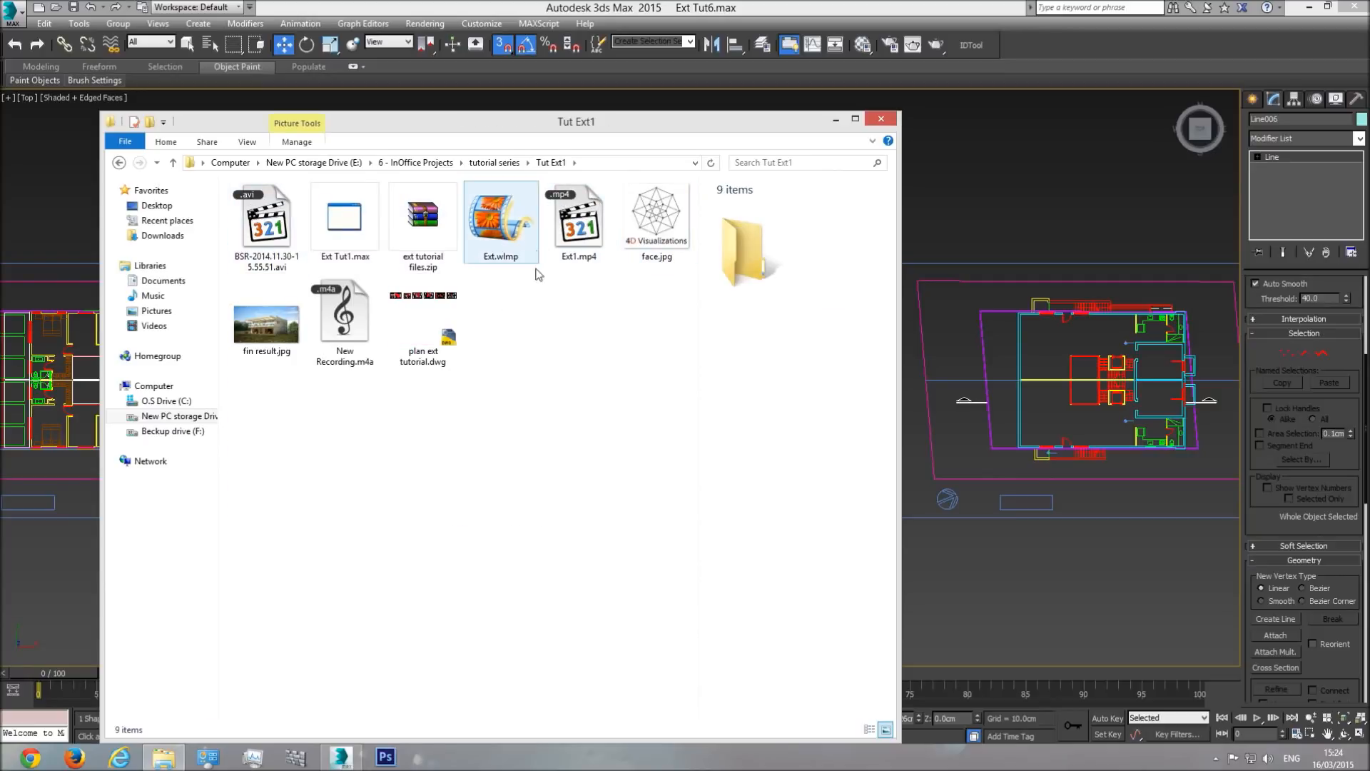
left_click(417, 312)
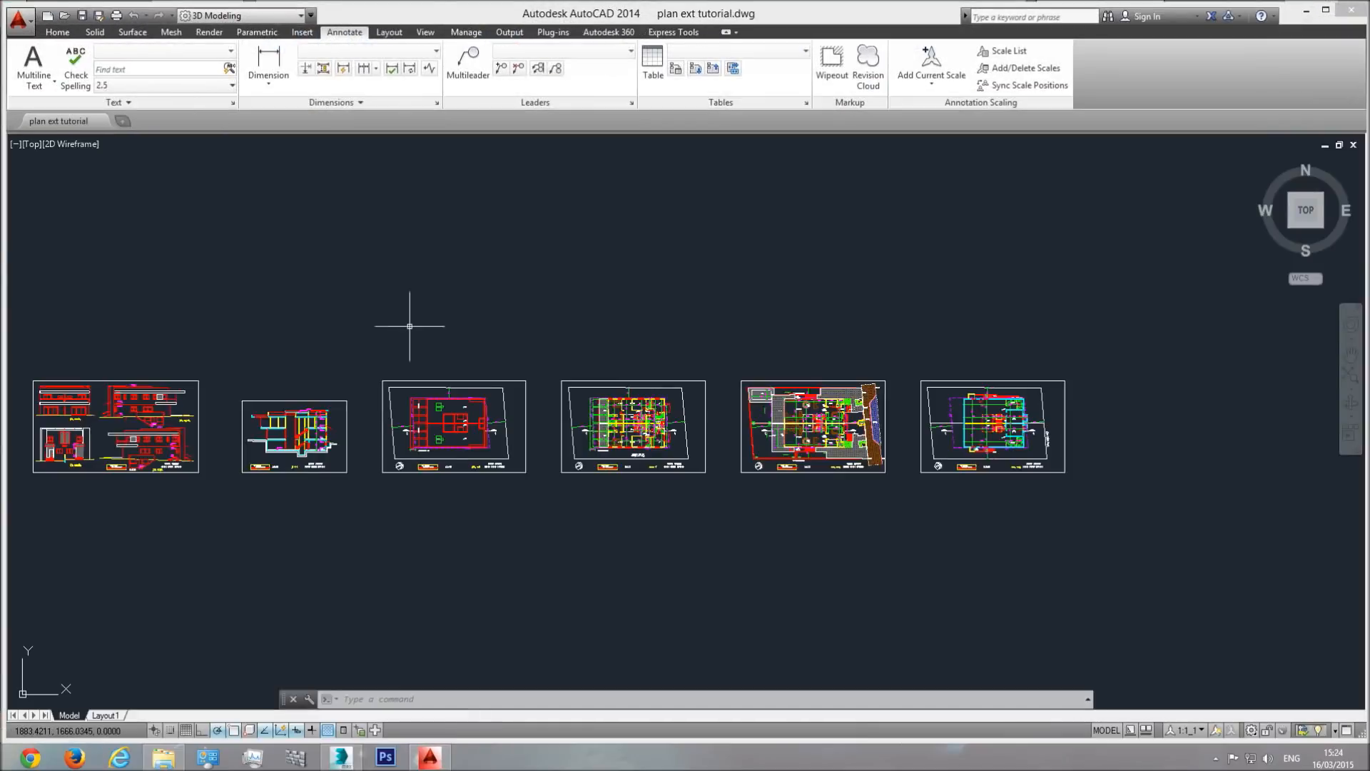
- Examine the site plan around both entrance stairs for the levels of the walls enclosing the planted beds
scroll(1013, 418, "down", 2)
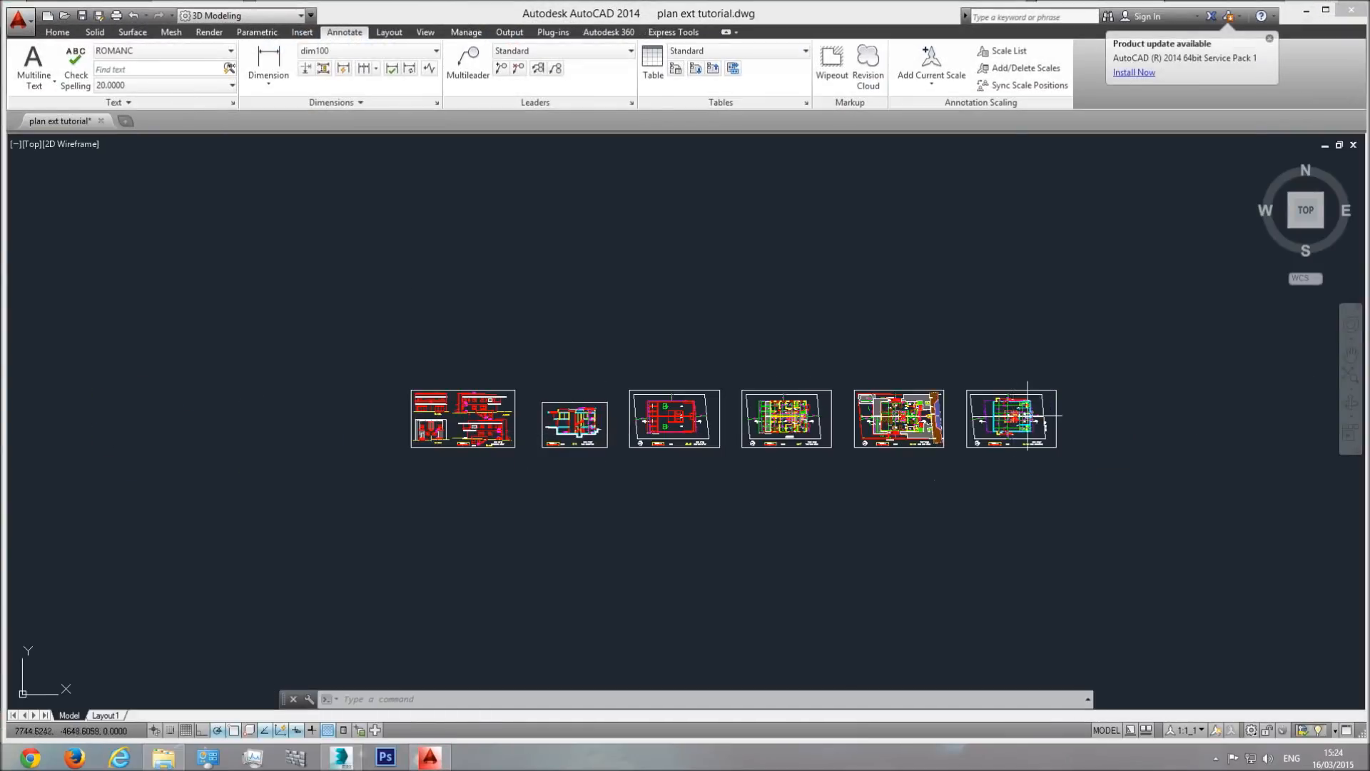
scroll(1014, 418, "up", 7)
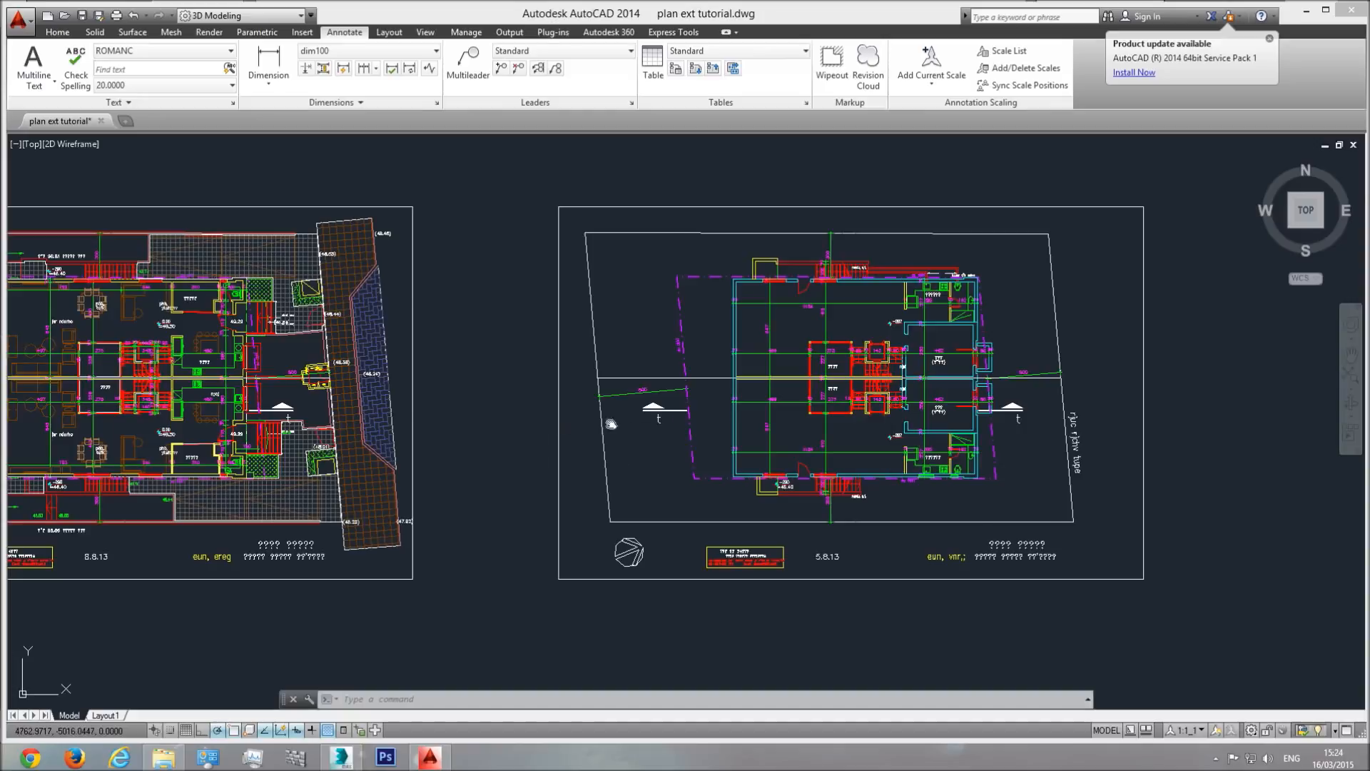
middle_click_drag(564, 424, 943, 406)
scroll(675, 438, "up", 6)
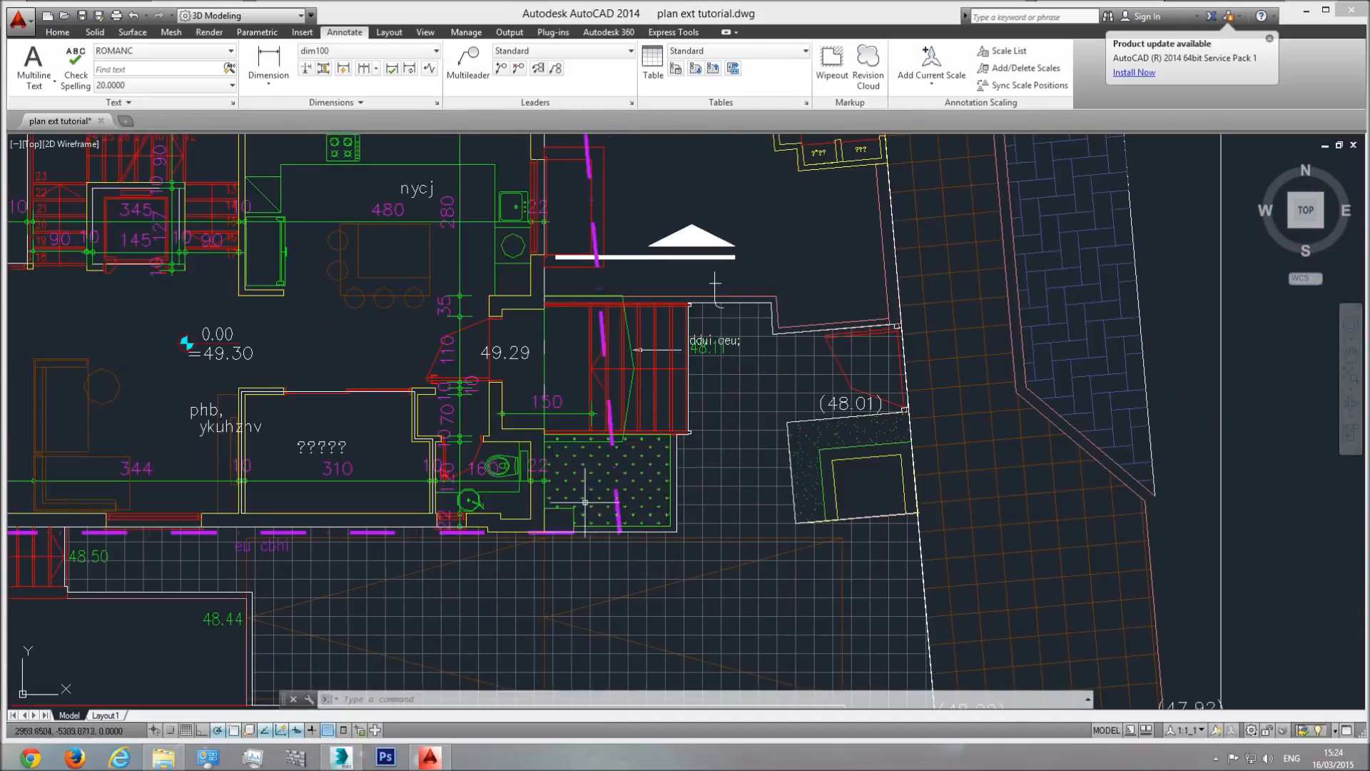
scroll(608, 530, "down", 4)
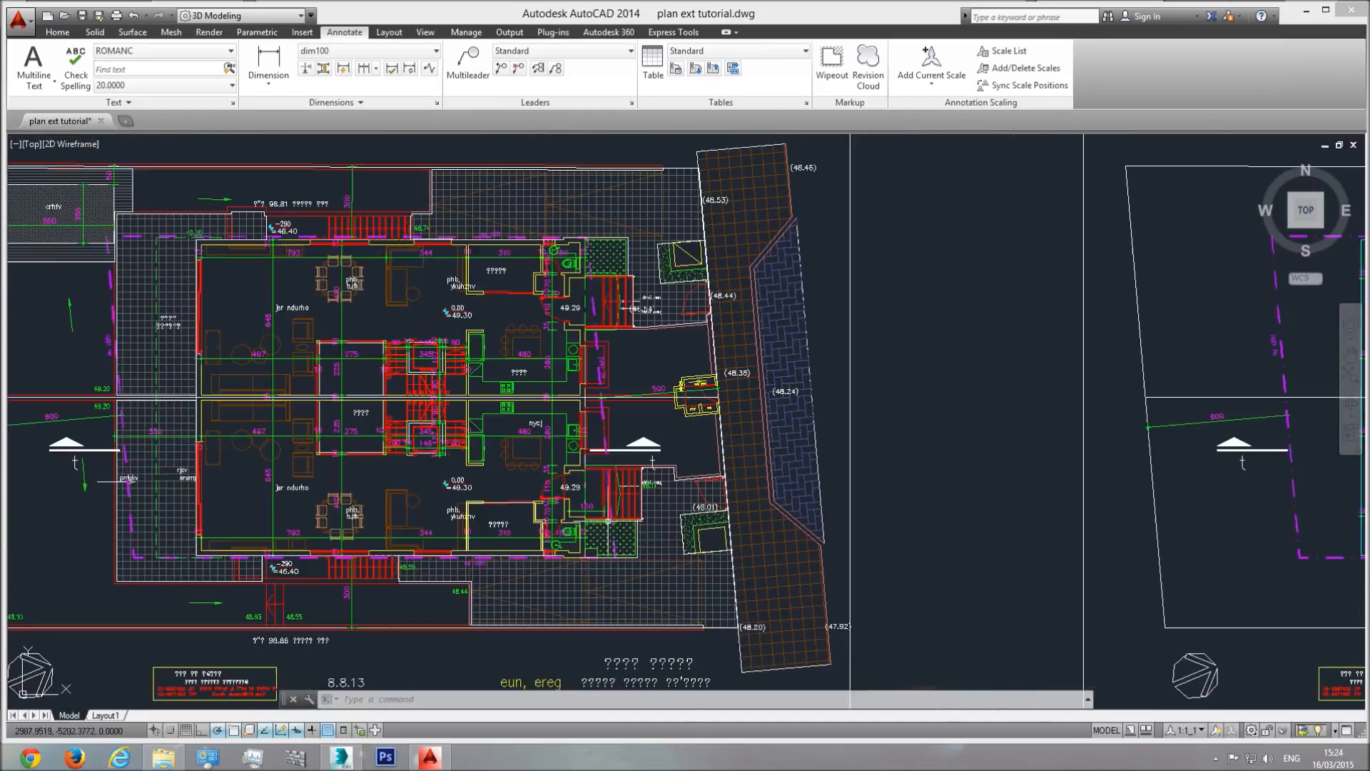
scroll(595, 302, "up", 6)
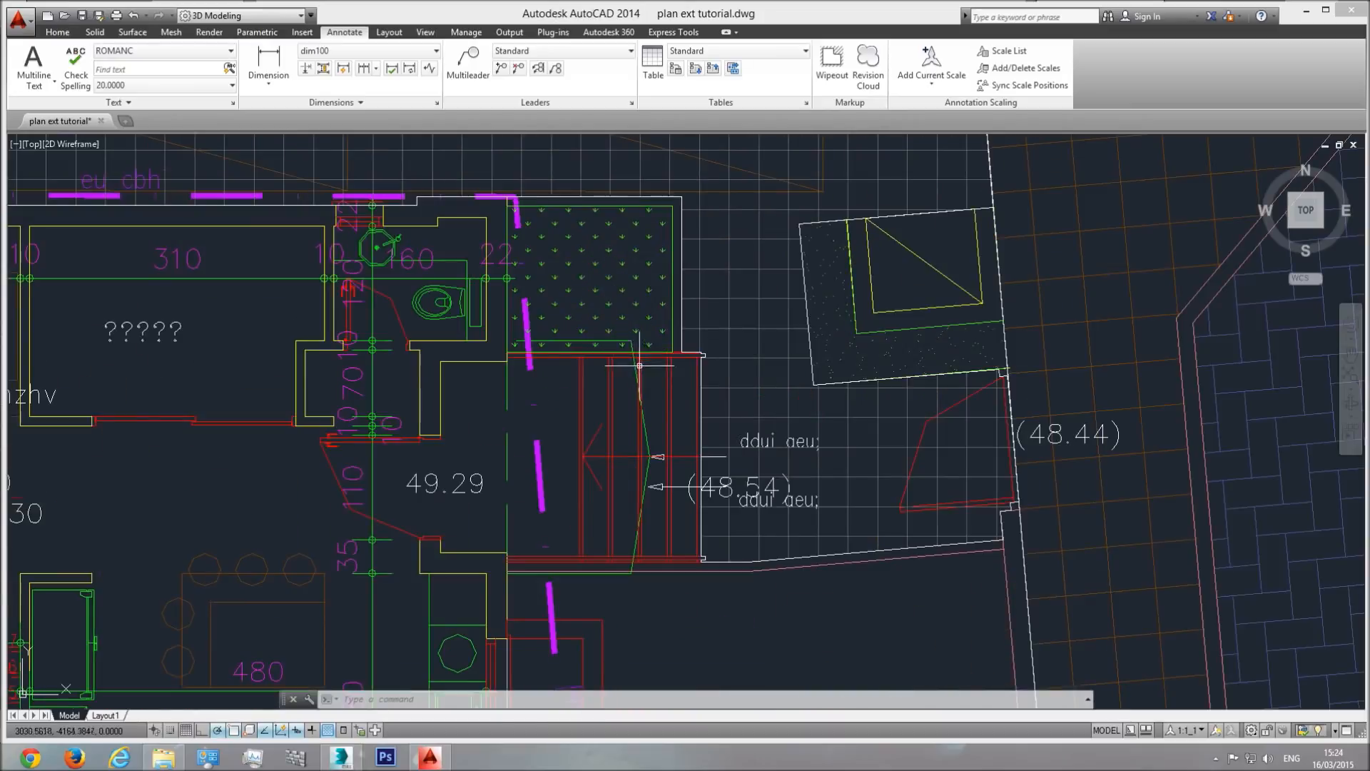
scroll(633, 350, "down", 5)
scroll(596, 384, "up", 3)
middle_click_drag(548, 386, 681, 416)
scroll(623, 382, "down", 1)
scroll(681, 416, "down", 4)
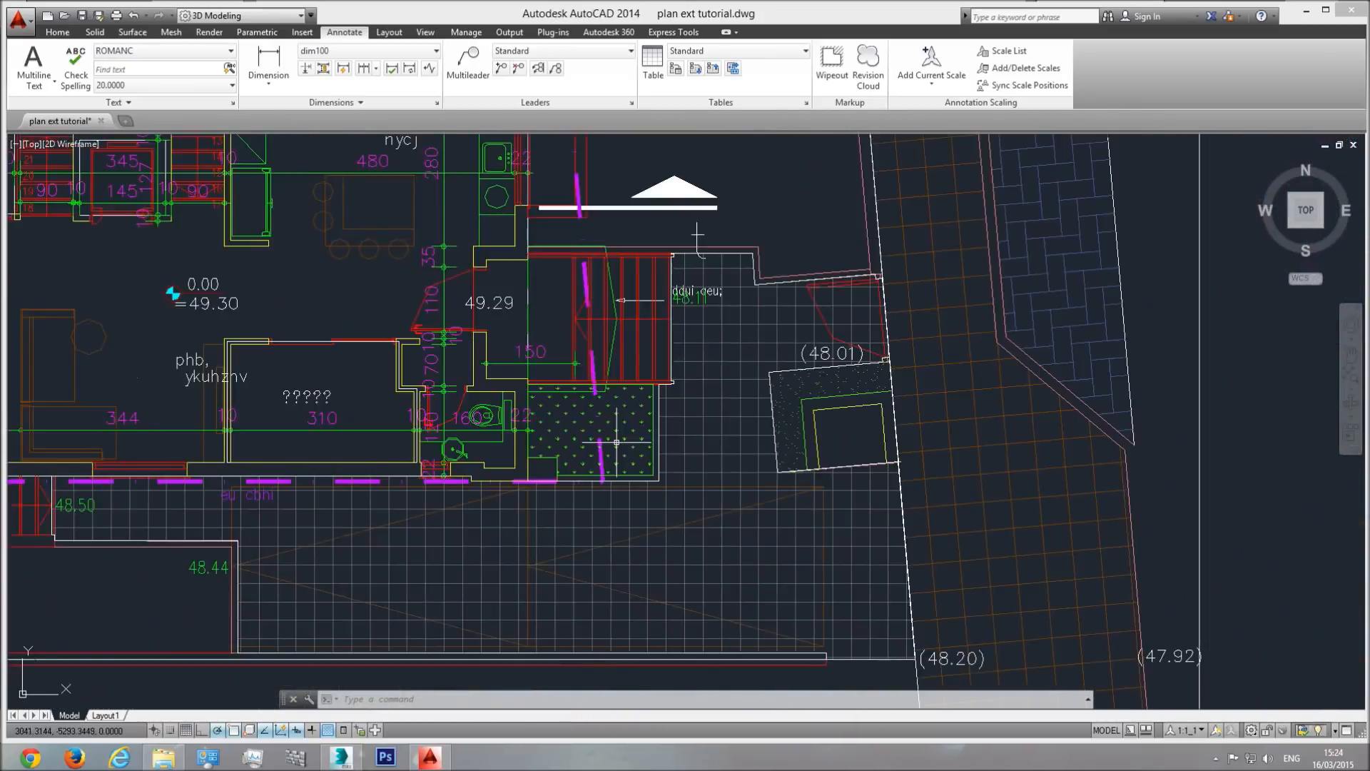
scroll(579, 455, "down", 4)
mouse_move(1036, 456)
middle_mouse_down()
mouse_move(448, 457)
mouse_move(1062, 411)
middle_mouse_up()
scroll(1043, 414, "down", 4)
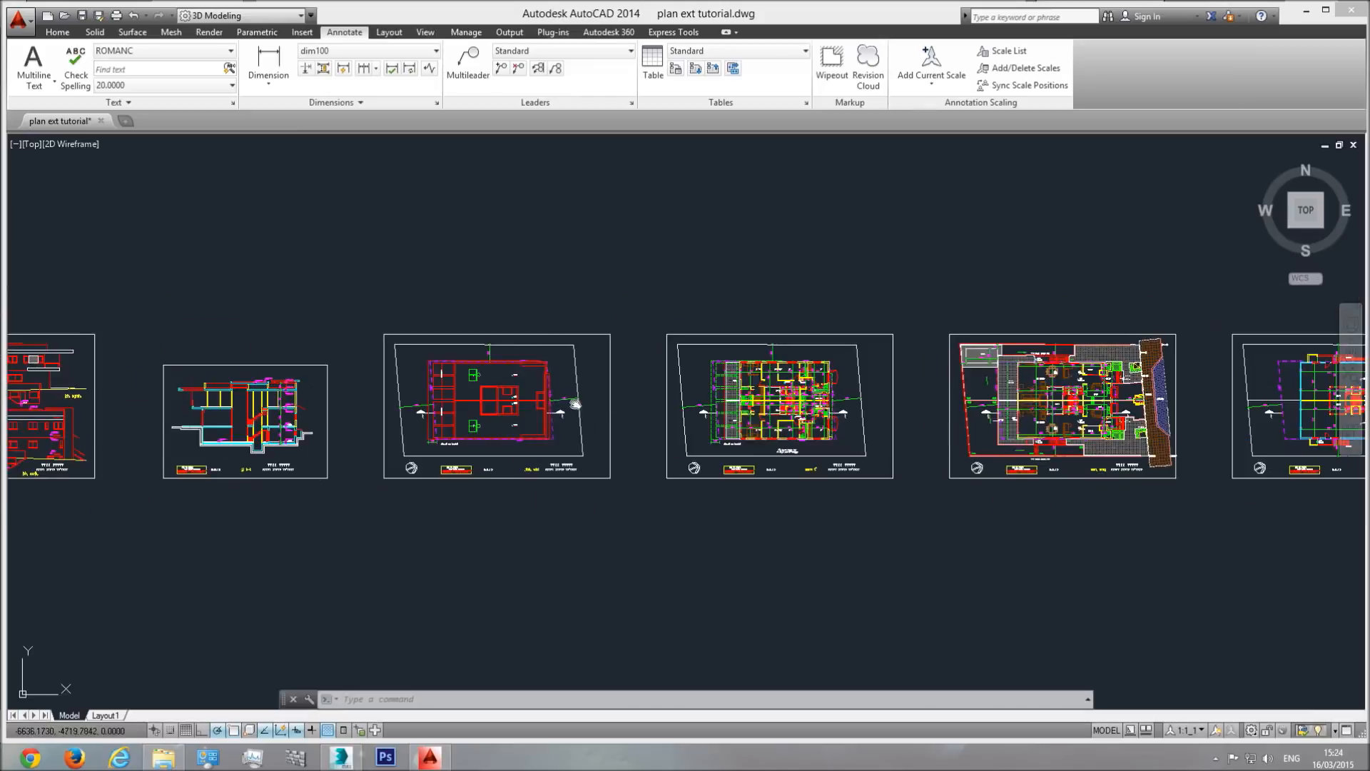
- Examine the remaining plan sheets and the building elevations for the height of the walls beside the entrance stairs
middle_click_drag(574, 402, 1084, 404)
scroll(826, 459, "up", 6)
middle_click_drag(776, 401, 774, 426)
middle_click_drag(670, 415, 864, 420)
scroll(865, 421, "down", 4)
middle_click_drag(1106, 431, 693, 419)
middle_click_drag(964, 416, 728, 422)
middle_click_drag(172, 416, 1275, 477)
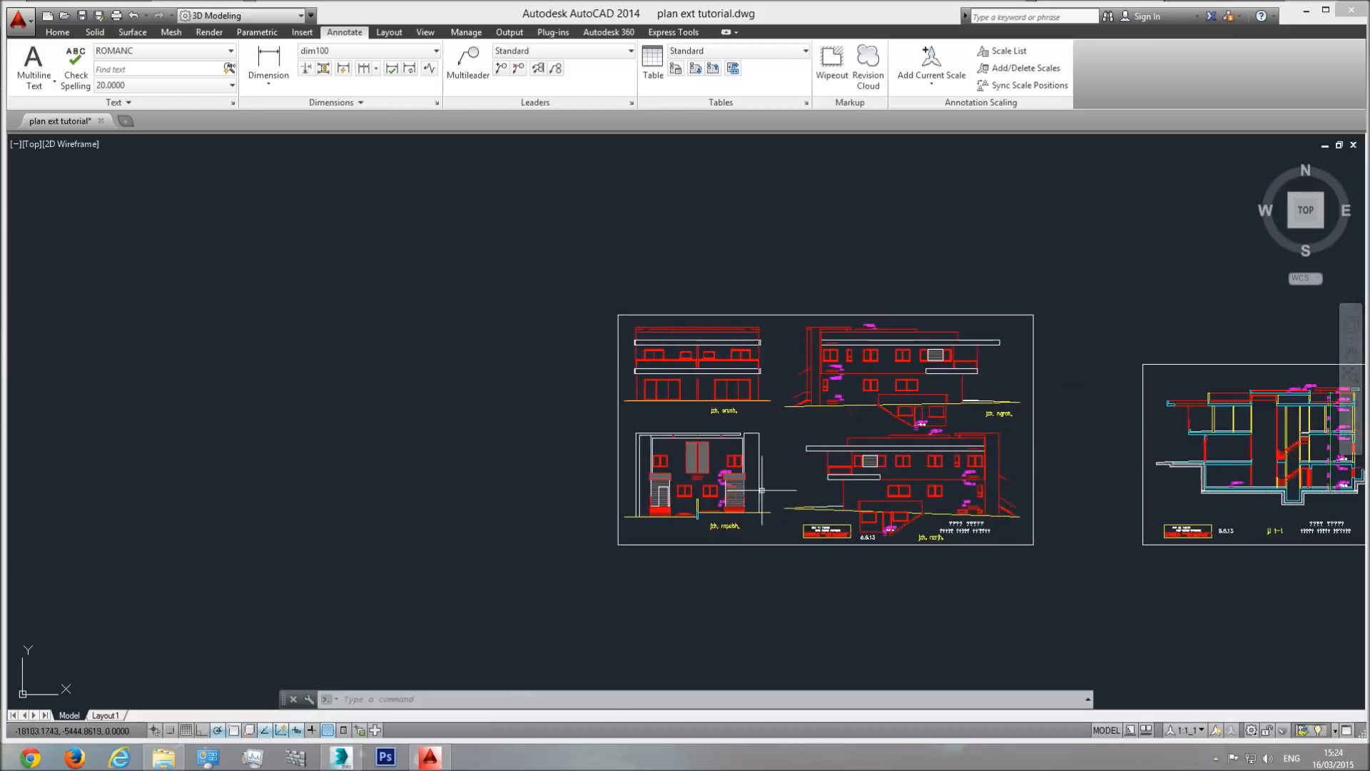
scroll(630, 509, "up", 5)
scroll(741, 505, "down", 3)
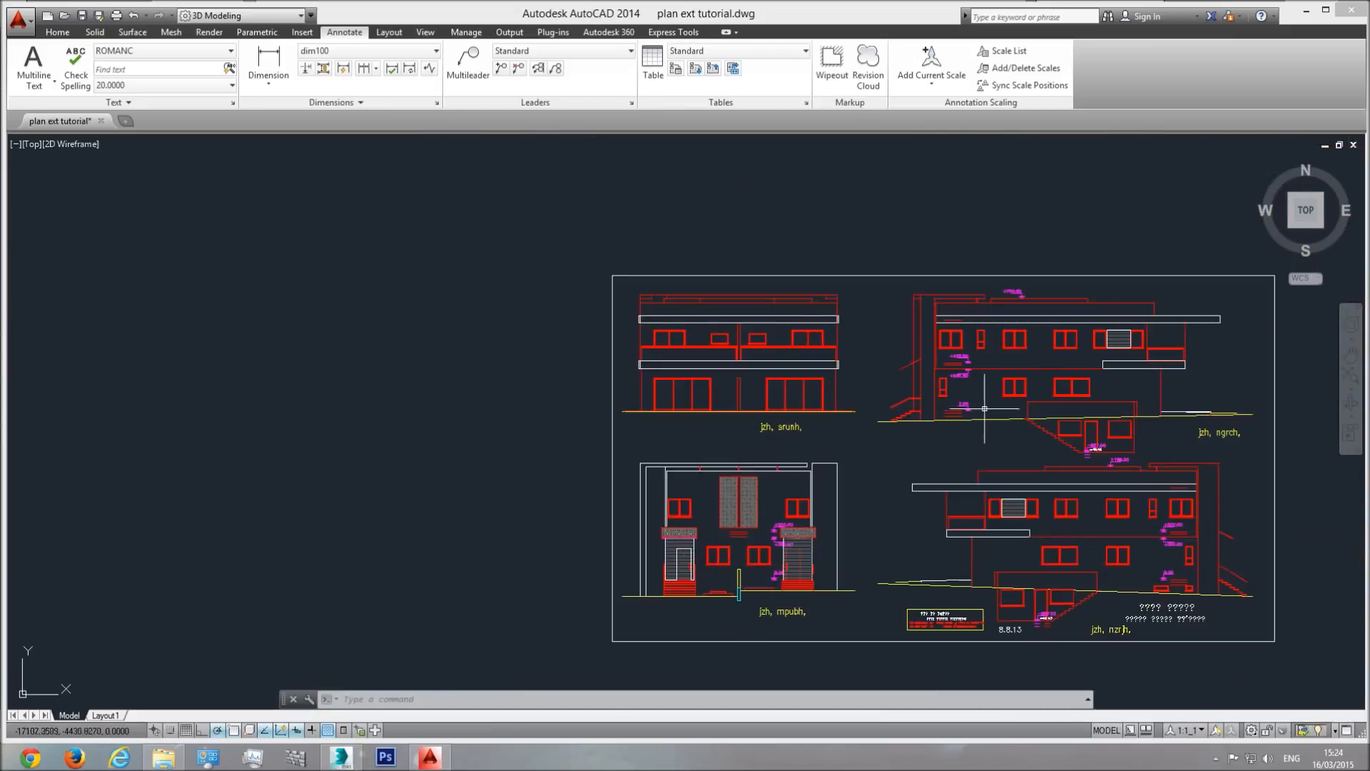
middle_click_drag(985, 409, 771, 402)
scroll(975, 402, "up", 2)
middle_click_drag(960, 532, 896, 323)
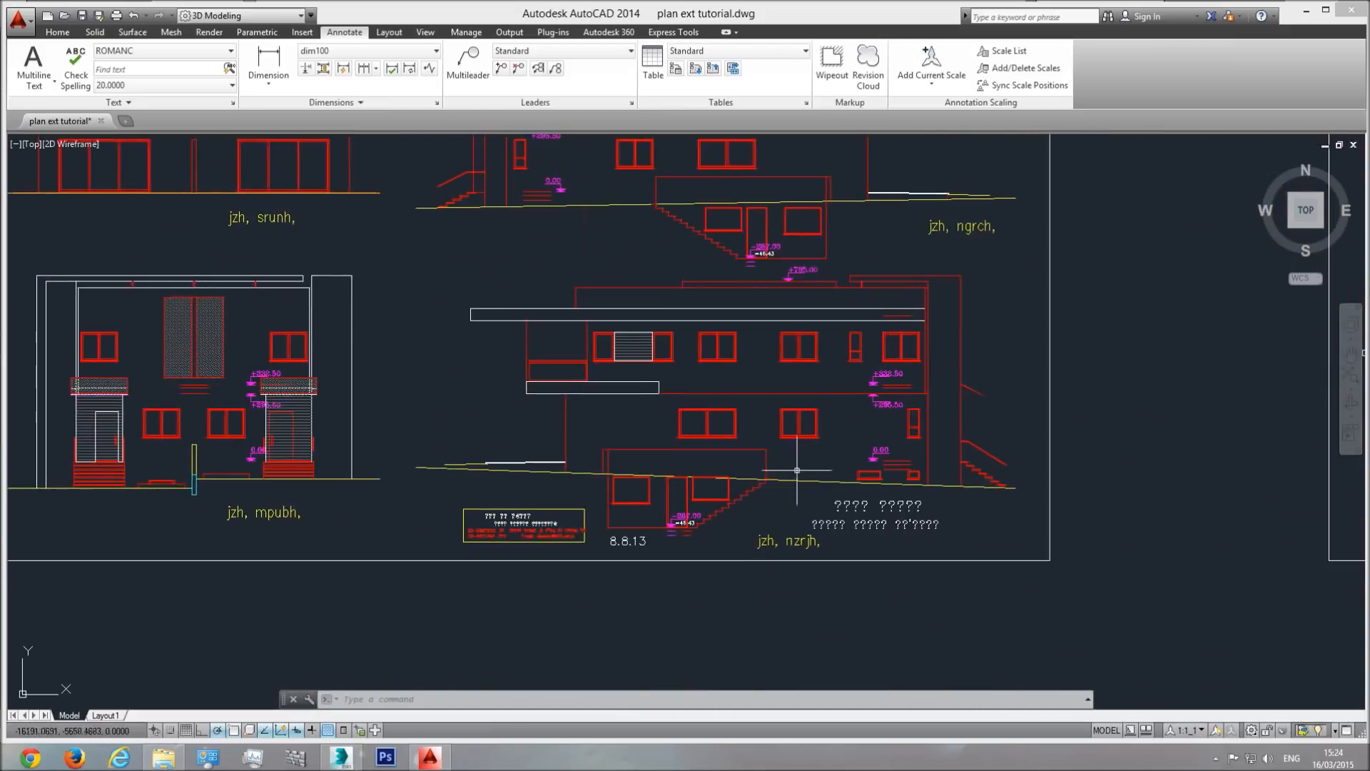
scroll(821, 453, "down", 10)
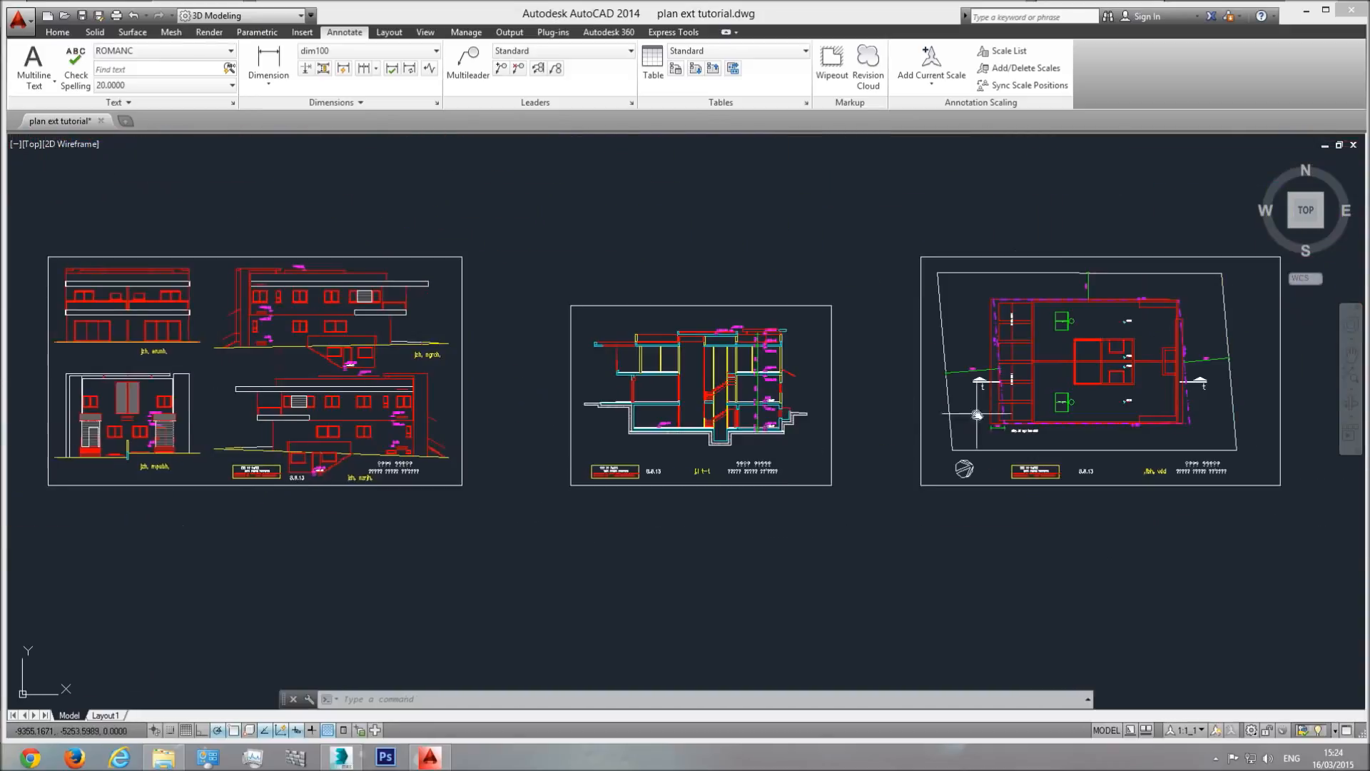
- Return to the site plan and compare the level marks around the planted beds at both entrance stairs
middle_click_drag(984, 427, 834, 437)
scroll(835, 422, "up", 6)
middle_click_drag(397, 429, 721, 417)
scroll(516, 457, "up", 6)
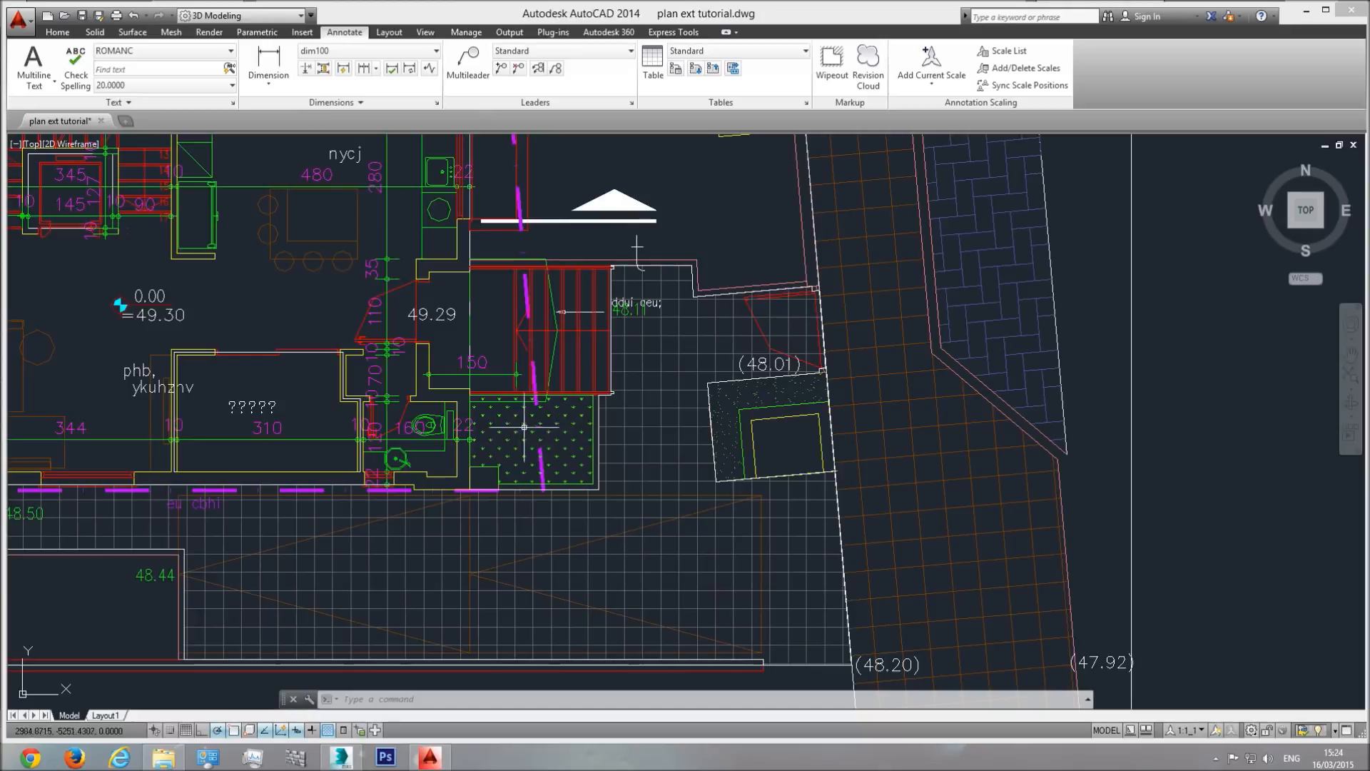
middle_click_drag(547, 435, 541, 480)
scroll(541, 479, "down", 2)
middle_click_drag(538, 274, 539, 390)
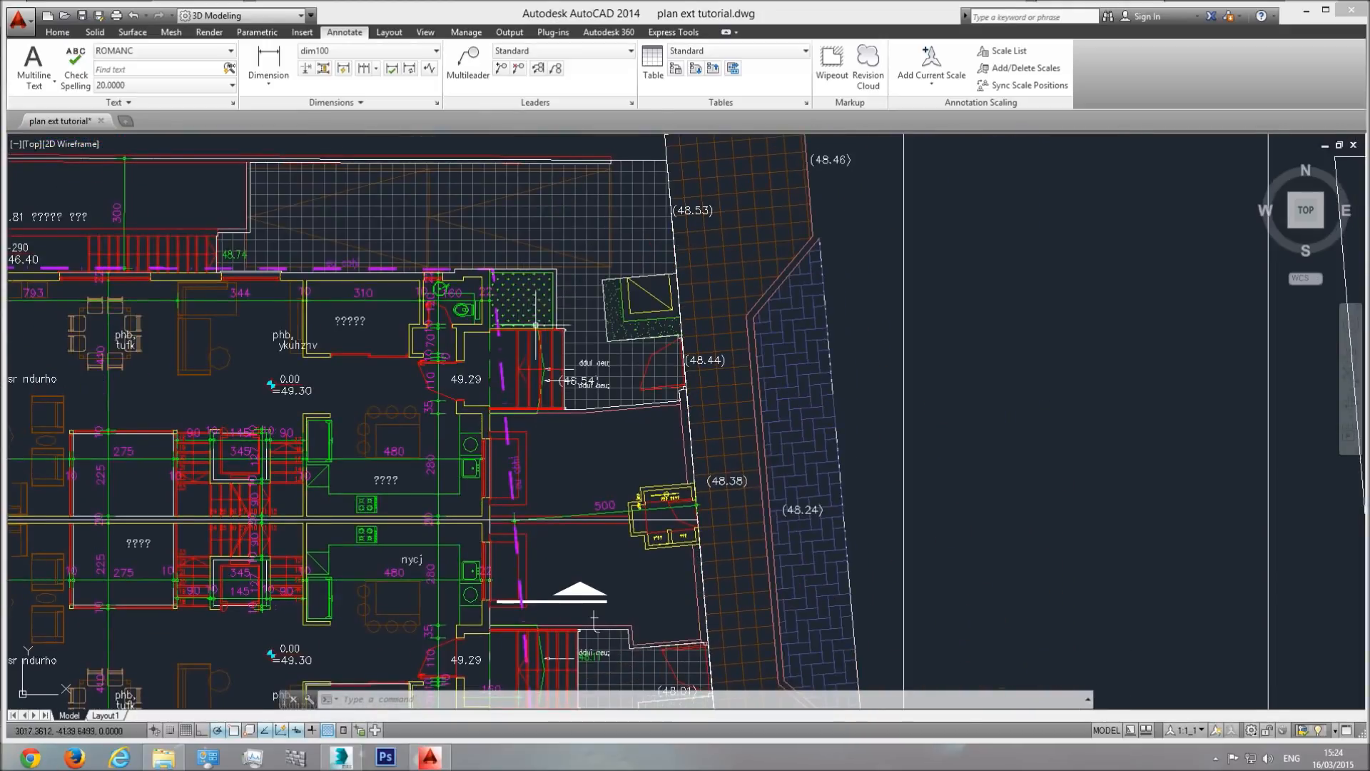
middle_click_drag(549, 622, 535, 414)
scroll(549, 528, "up", 4)
scroll(657, 305, "down", 2)
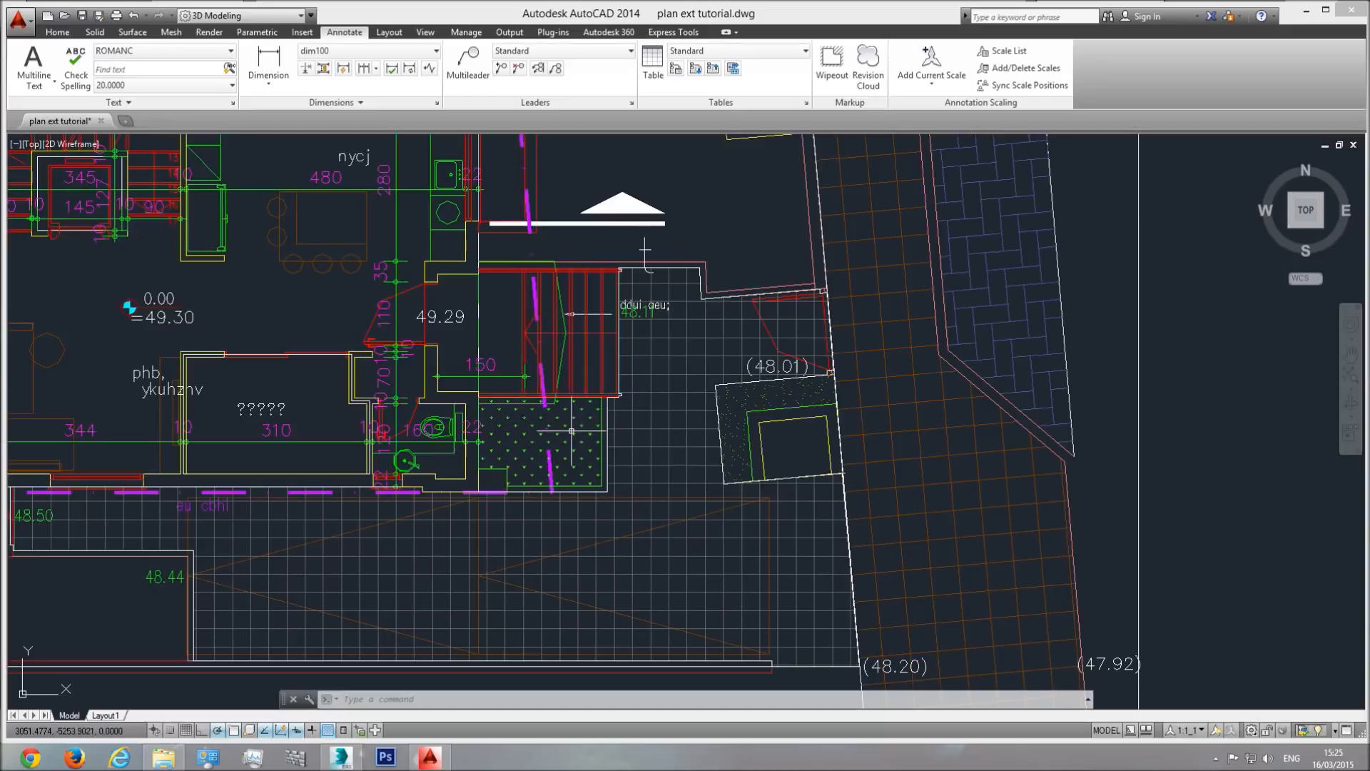
scroll(566, 426, "up", 2)
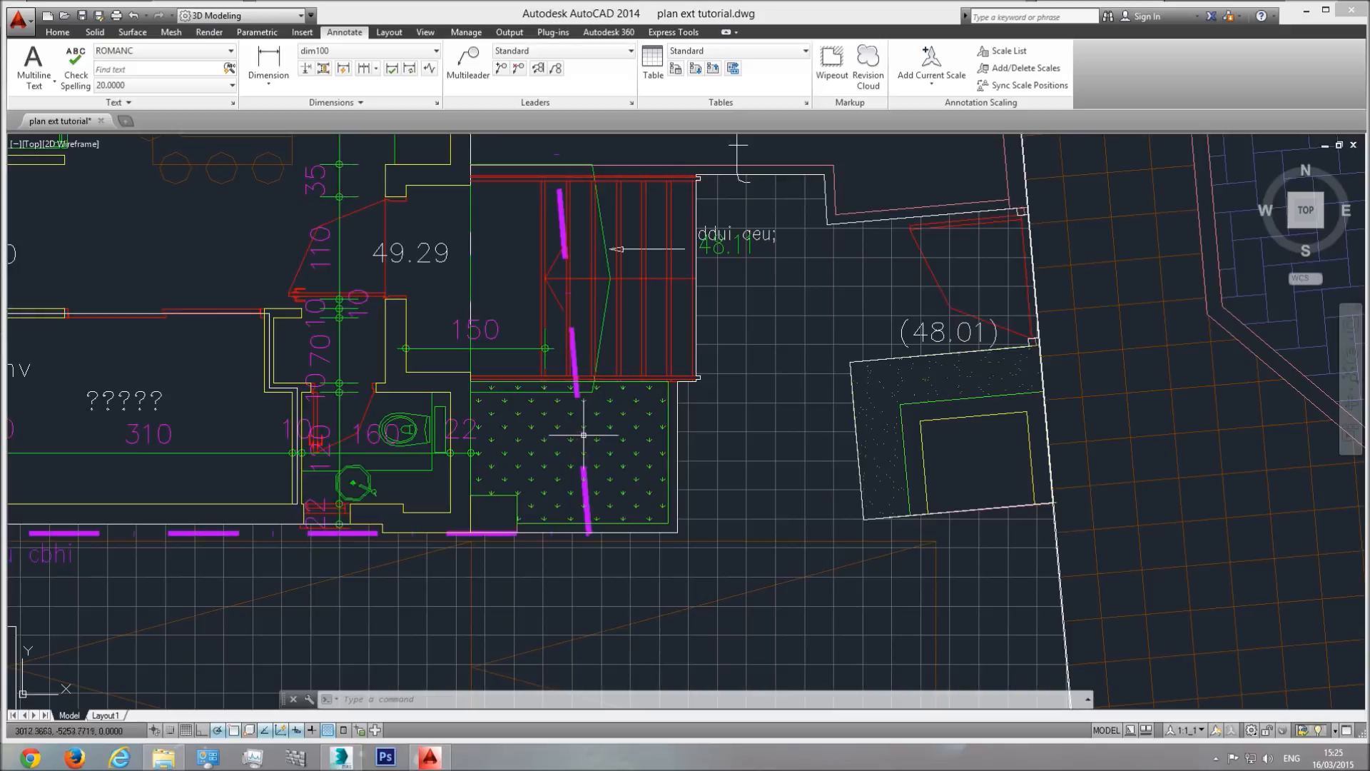
- Switch back to 3ds Max and view the selected wall outlines beside the entrance stairs in an orbited perspective
left_click(343, 758)
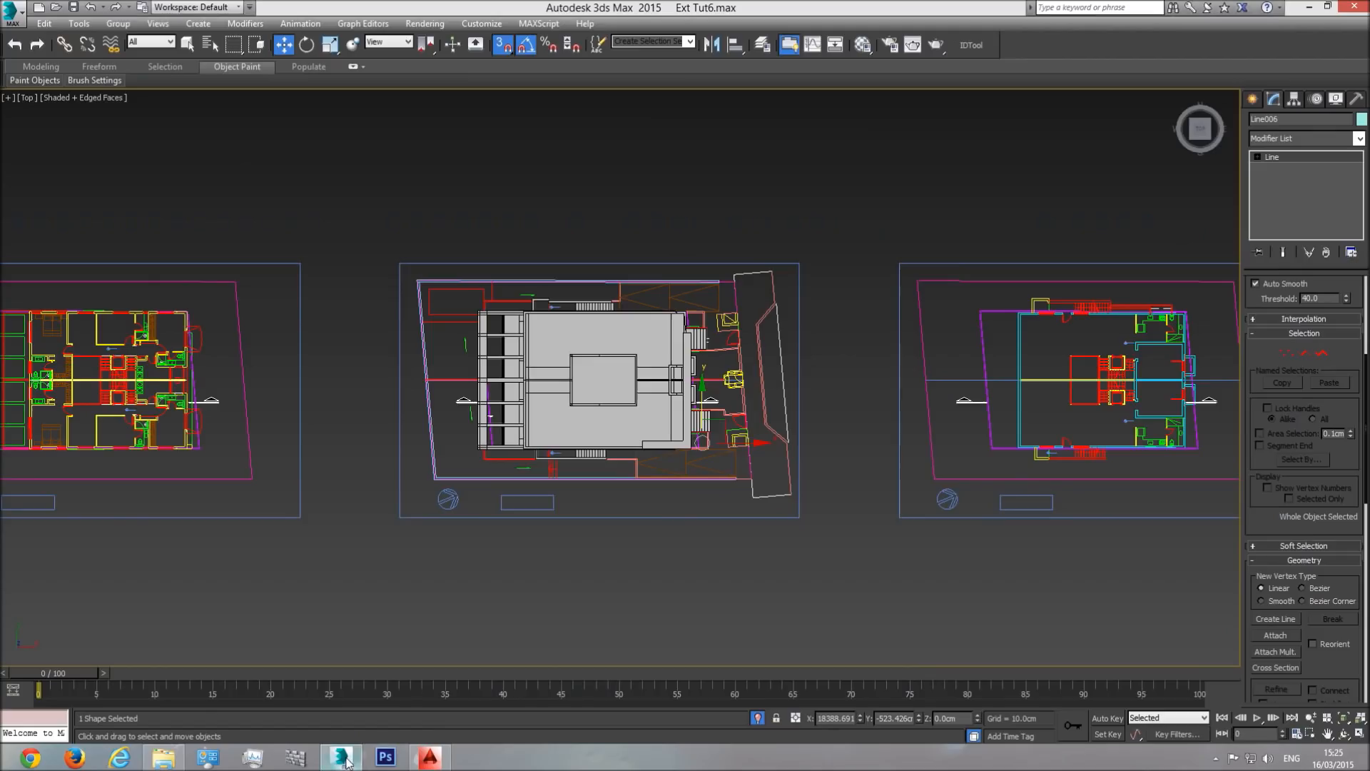
scroll(700, 449, "up", 5)
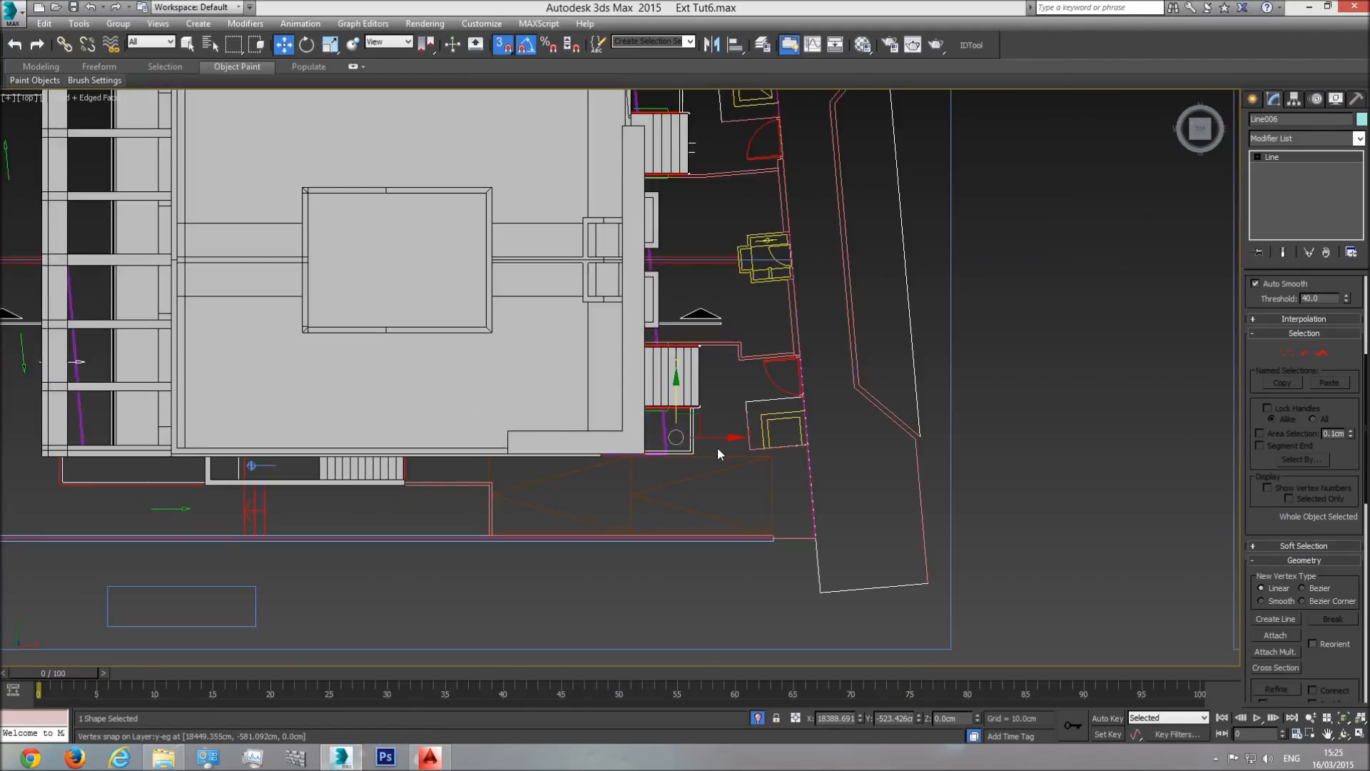
scroll(719, 447, "up", 1)
left_click(1344, 734)
left_click_drag(663, 457, 592, 356)
middle_click_drag(593, 350, 607, 432)
right_click(590, 465)
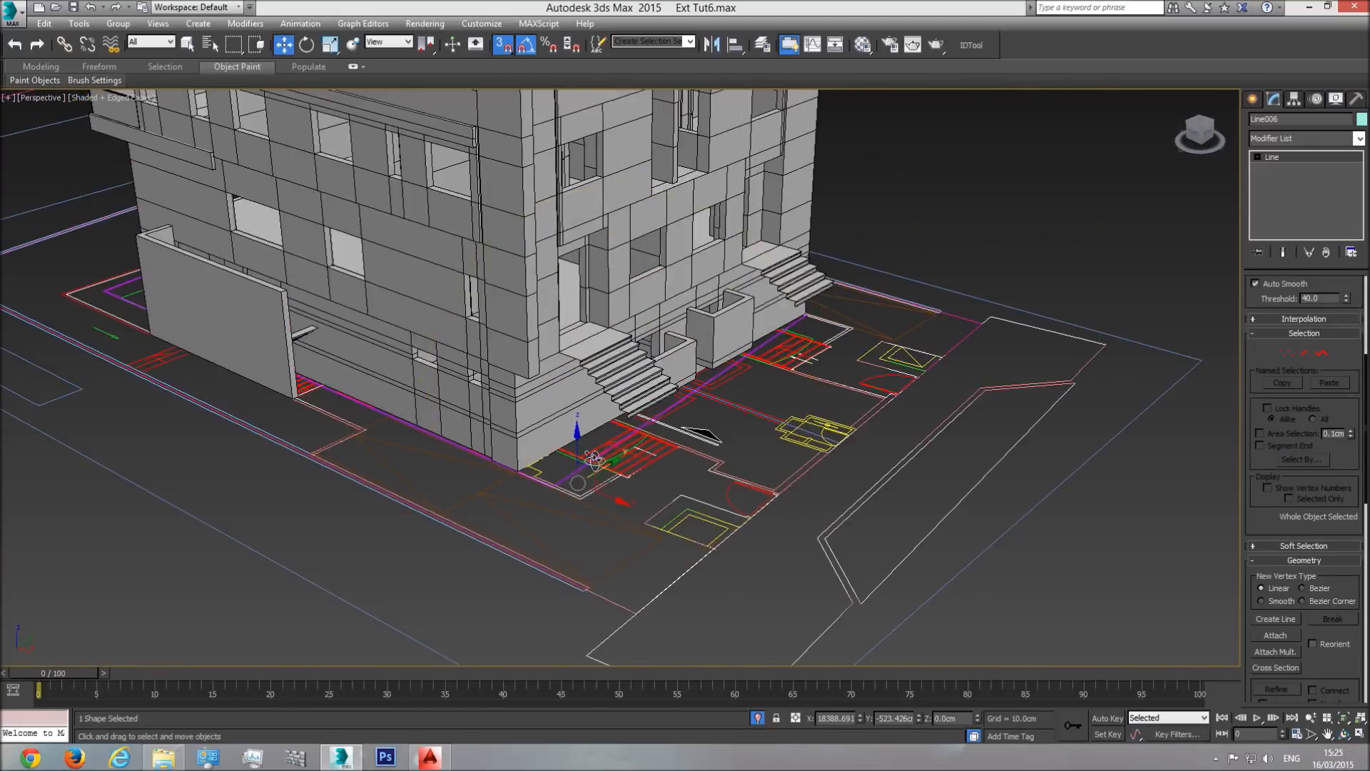
- Apply a Shell modifier to the wall outlines with an outer amount of 200 cm
left_click(1359, 139)
scroll(1289, 259, "down", 15)
left_click(1288, 257)
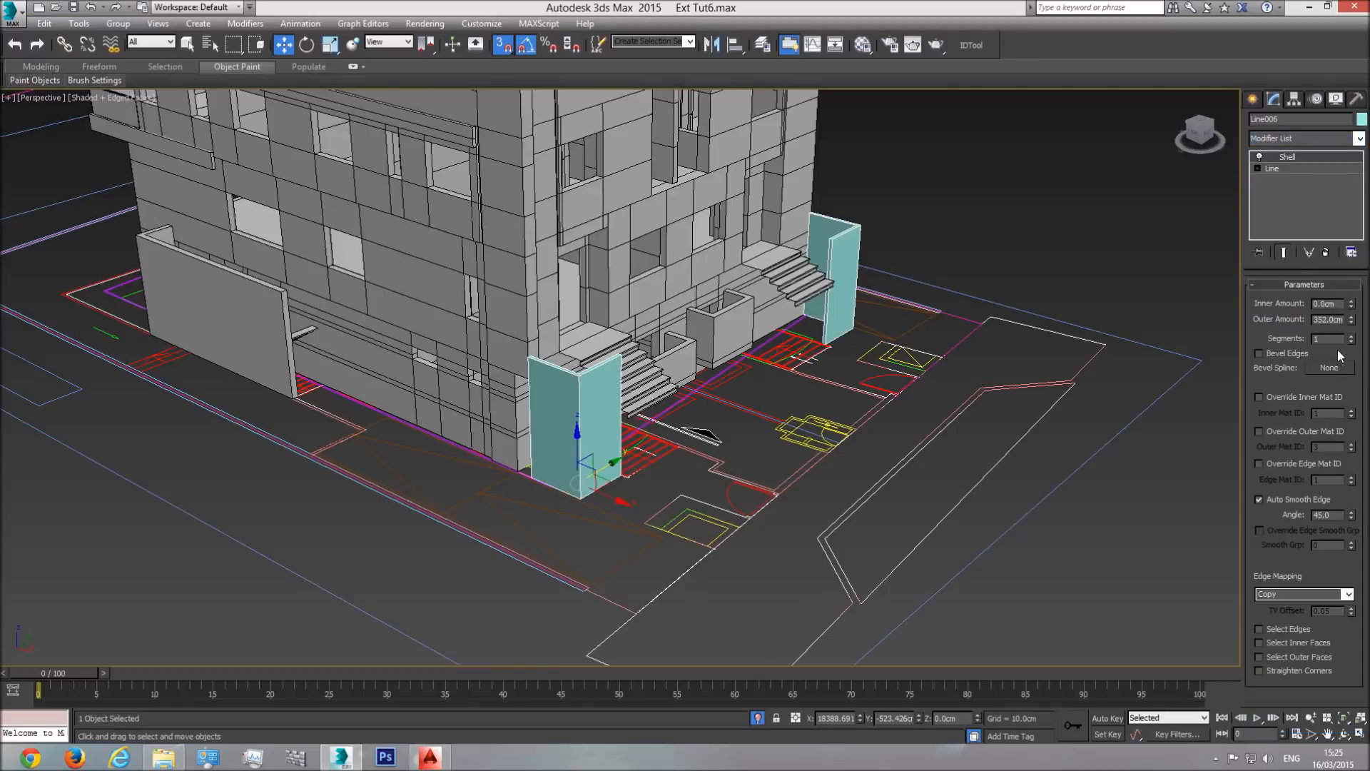
type("200")
key("Return")
key("z")
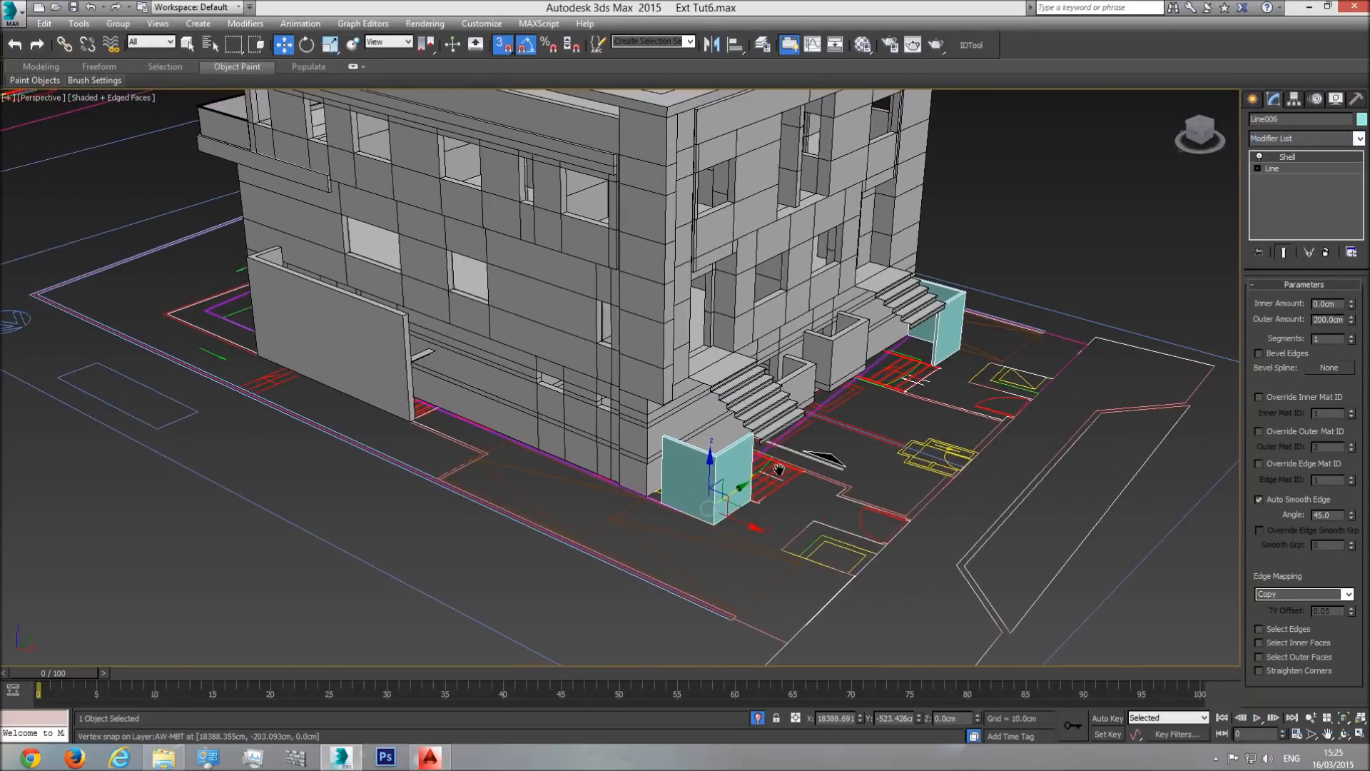
- Examine the shelled walls from several angles against the entrance stairs and the building's base
left_click(1344, 733)
left_click_drag(584, 361, 675, 437)
left_click_drag(746, 496, 612, 203)
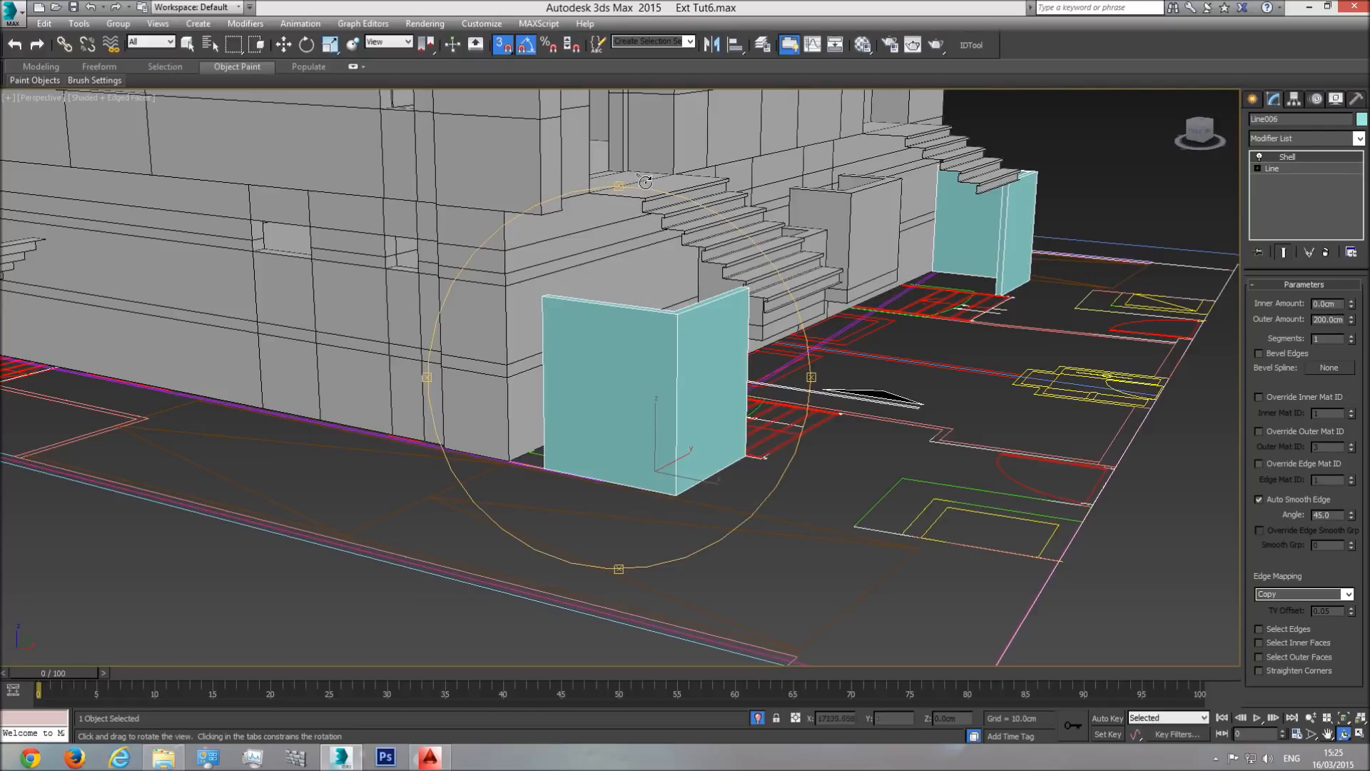
left_click_drag(644, 254, 554, 365)
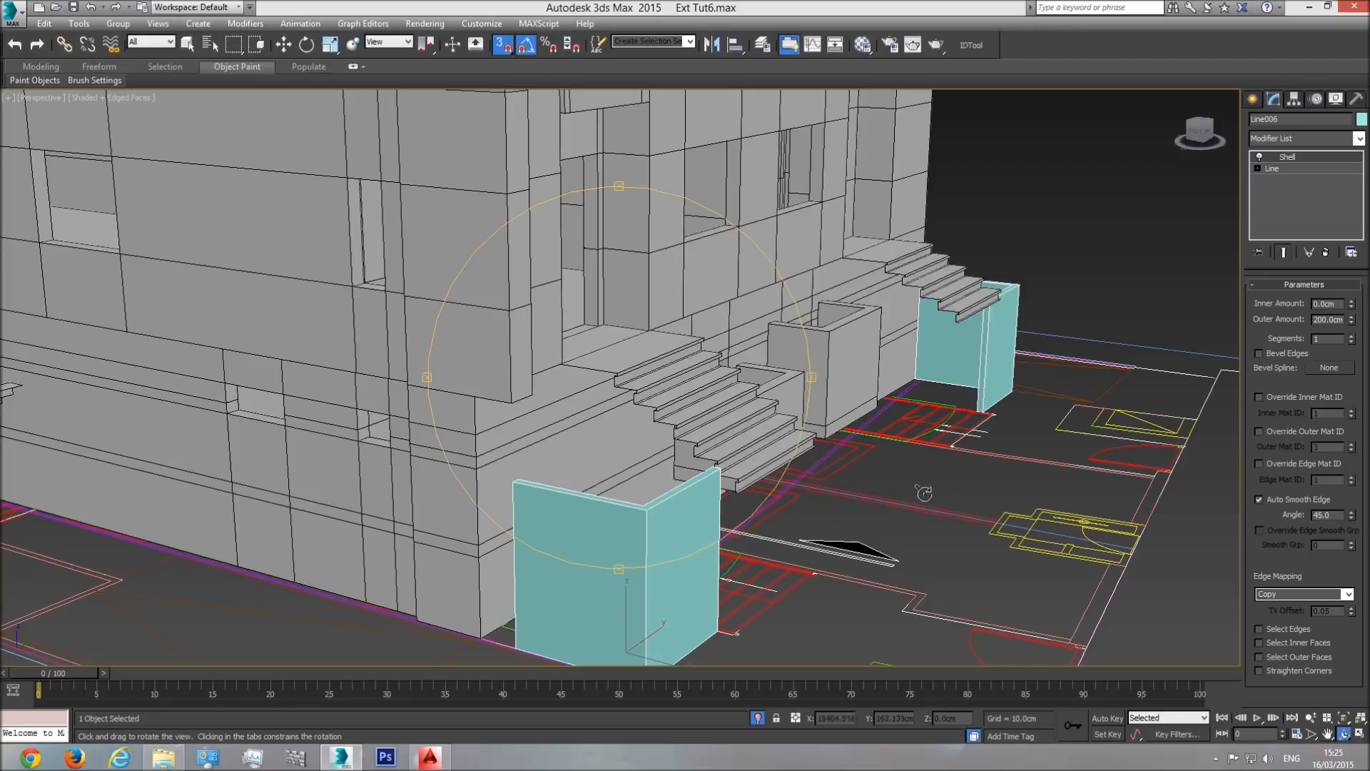
middle_click_drag(633, 586, 625, 506)
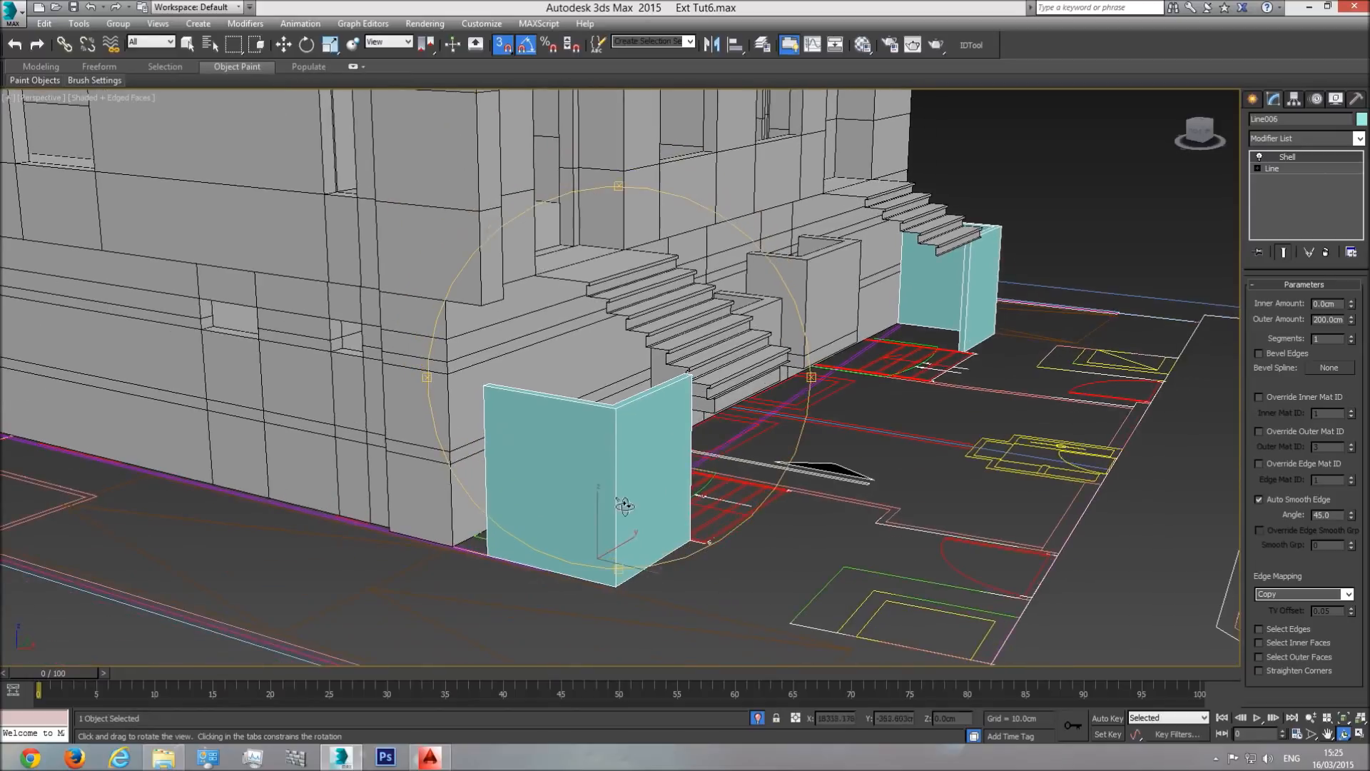
scroll(642, 502, "down", 5)
left_click_drag(644, 499, 645, 505)
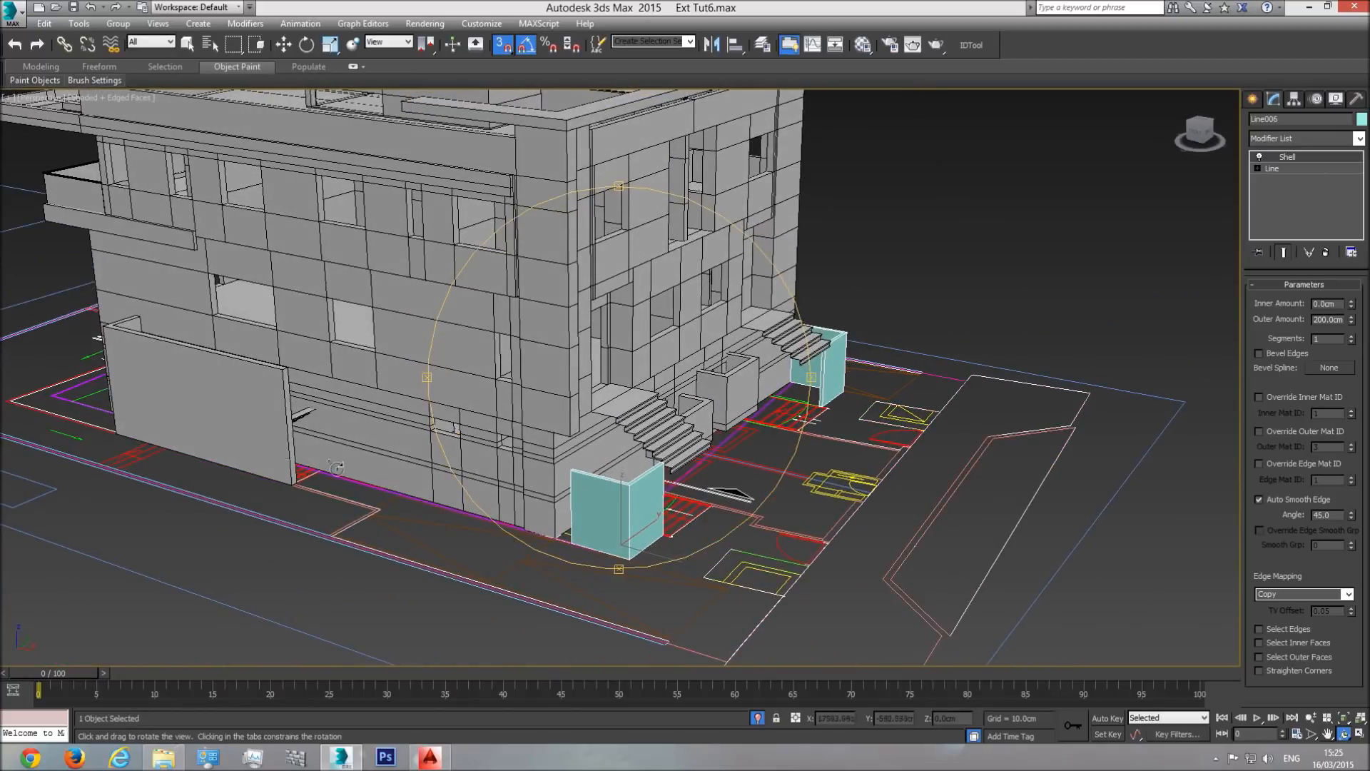
left_click_drag(667, 483, 681, 452)
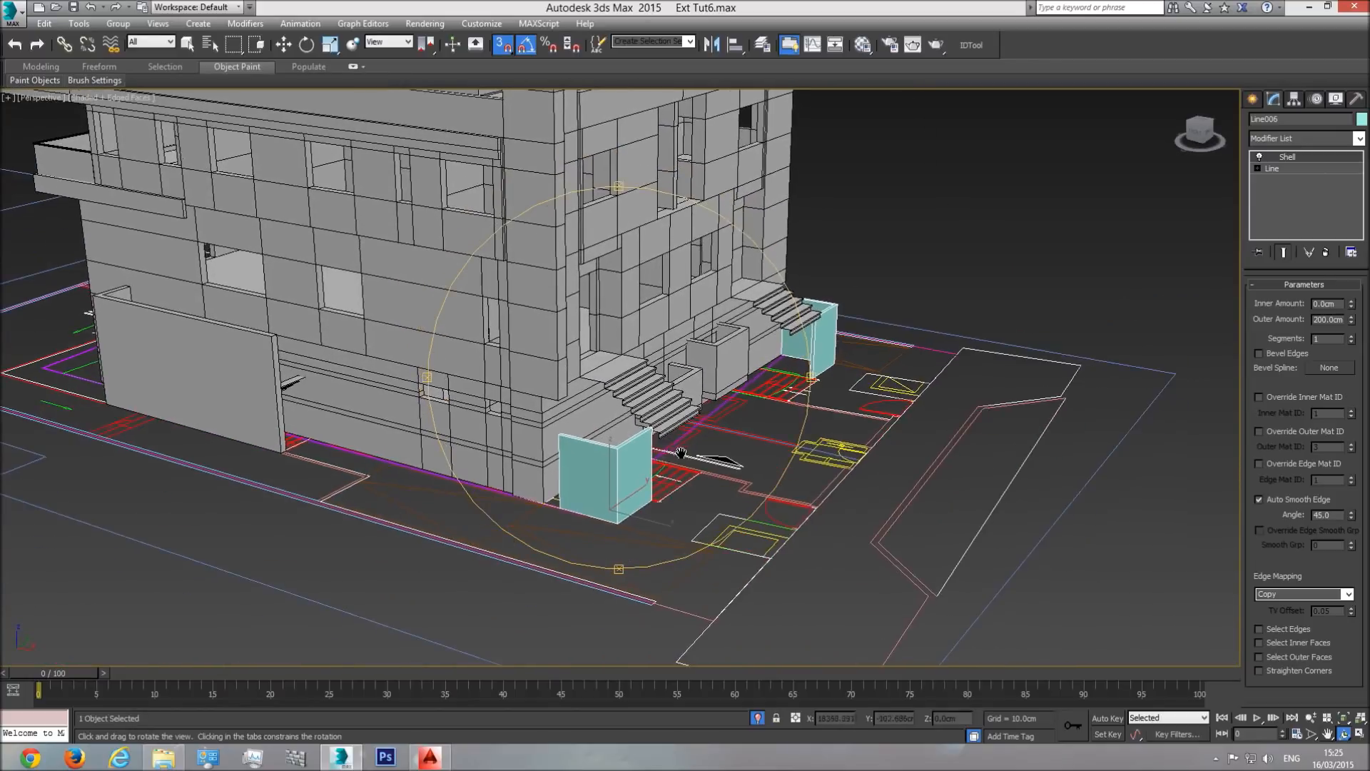
scroll(637, 459, "up", 3)
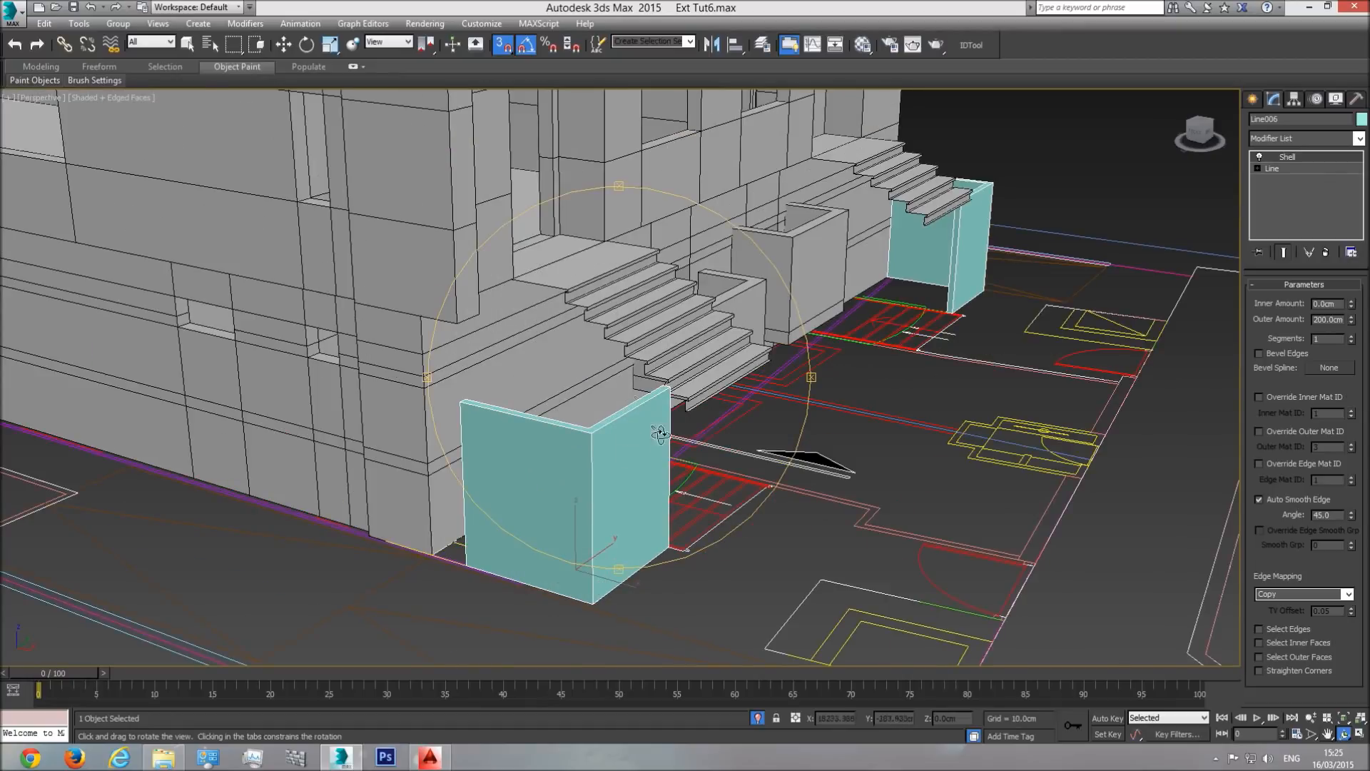
right_click(628, 442)
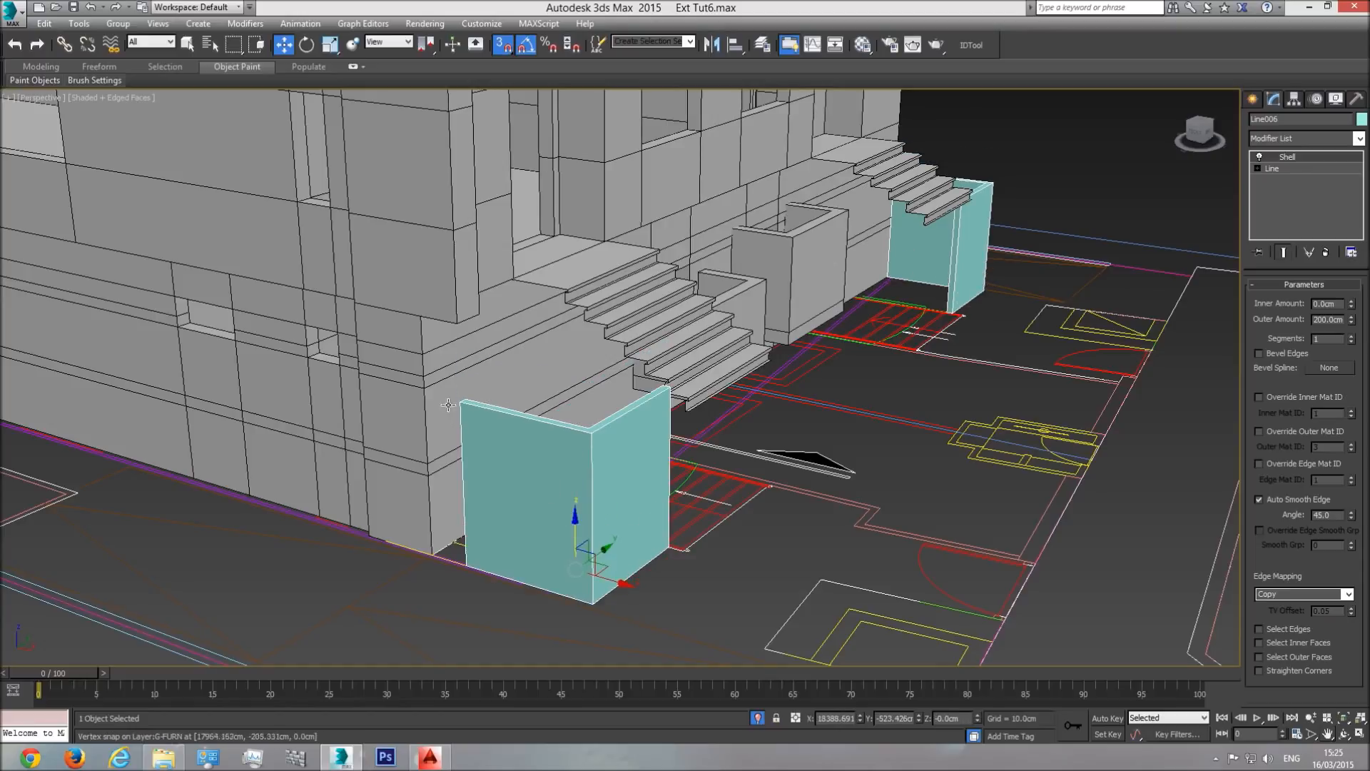
- Raise both L-shaped walls to Z 90 cm, snapping their top to the horizontal line on the building's corner
left_click_drag(447, 382, 451, 315)
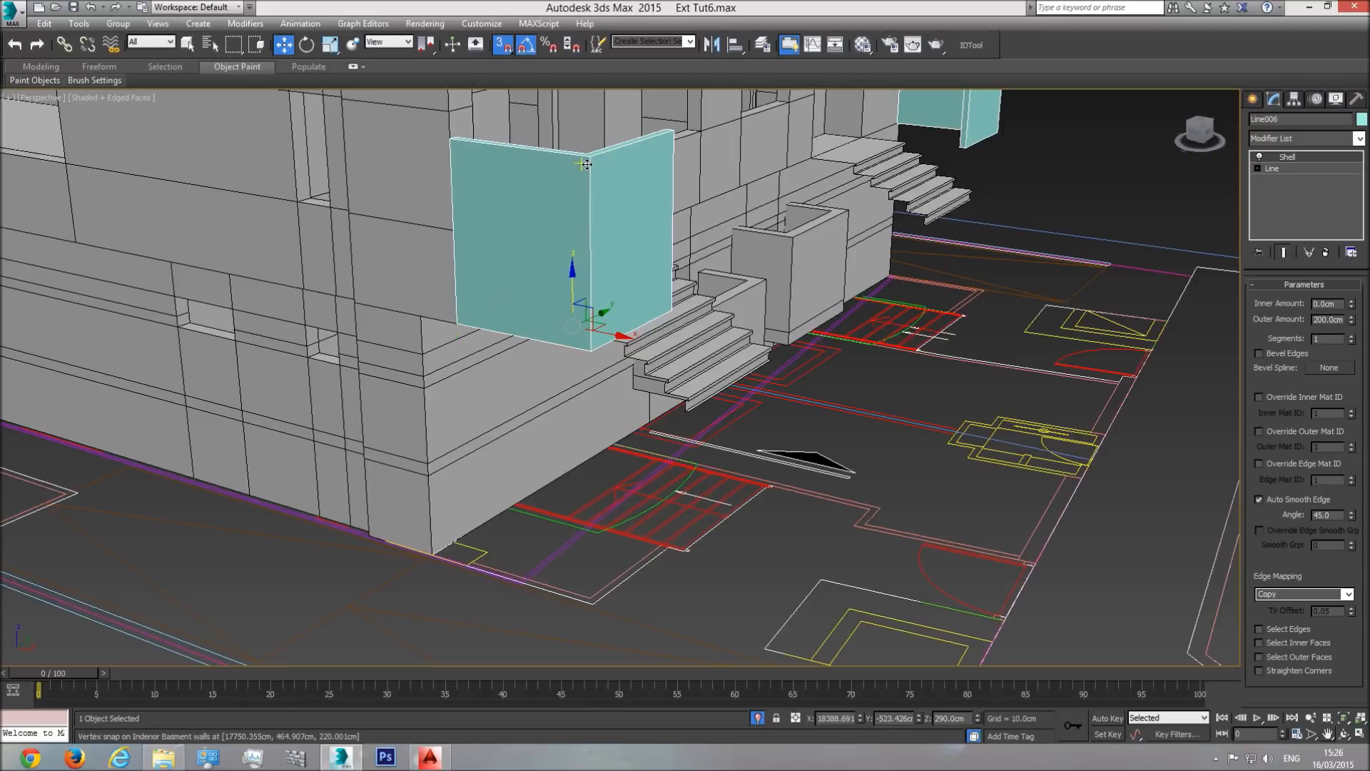
left_click_drag(587, 166, 454, 319)
left_click(1340, 736)
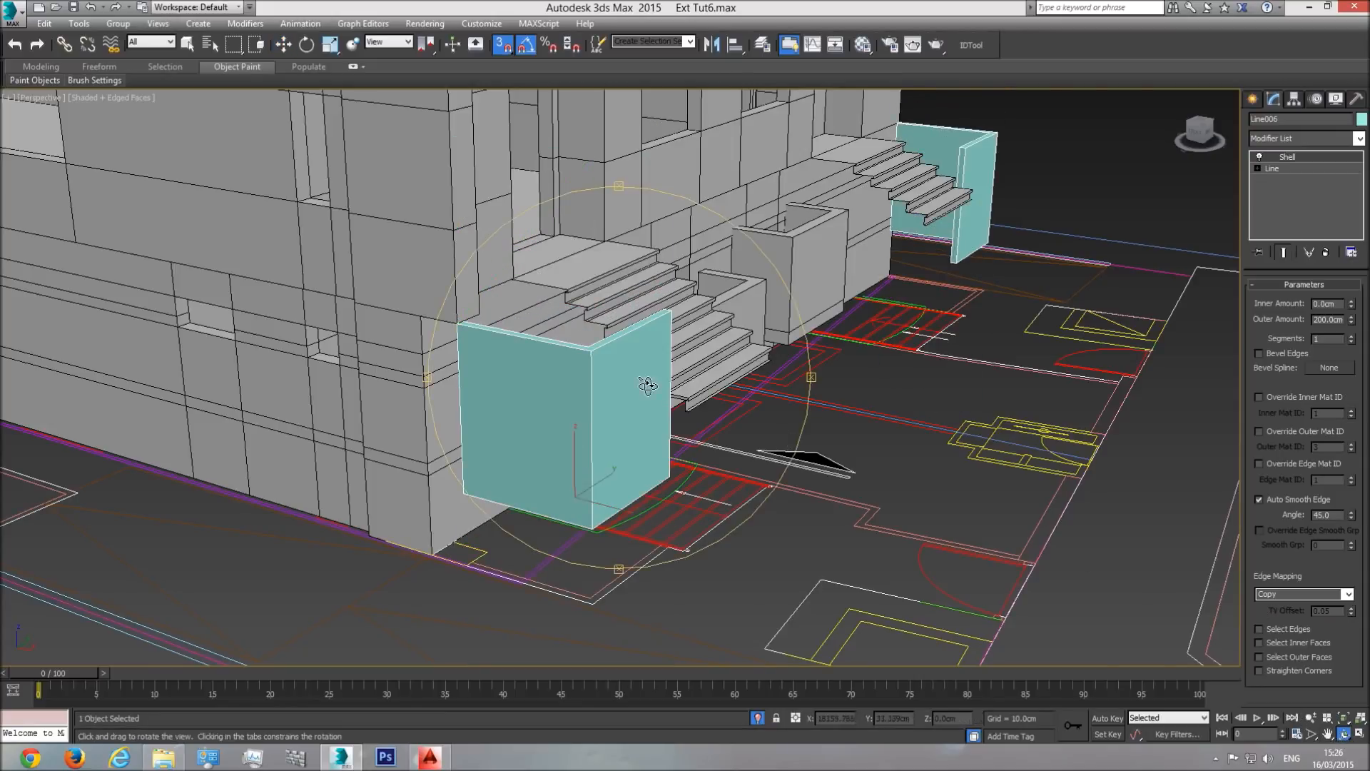
left_click_drag(648, 385, 589, 397)
left_click_drag(669, 432, 773, 630)
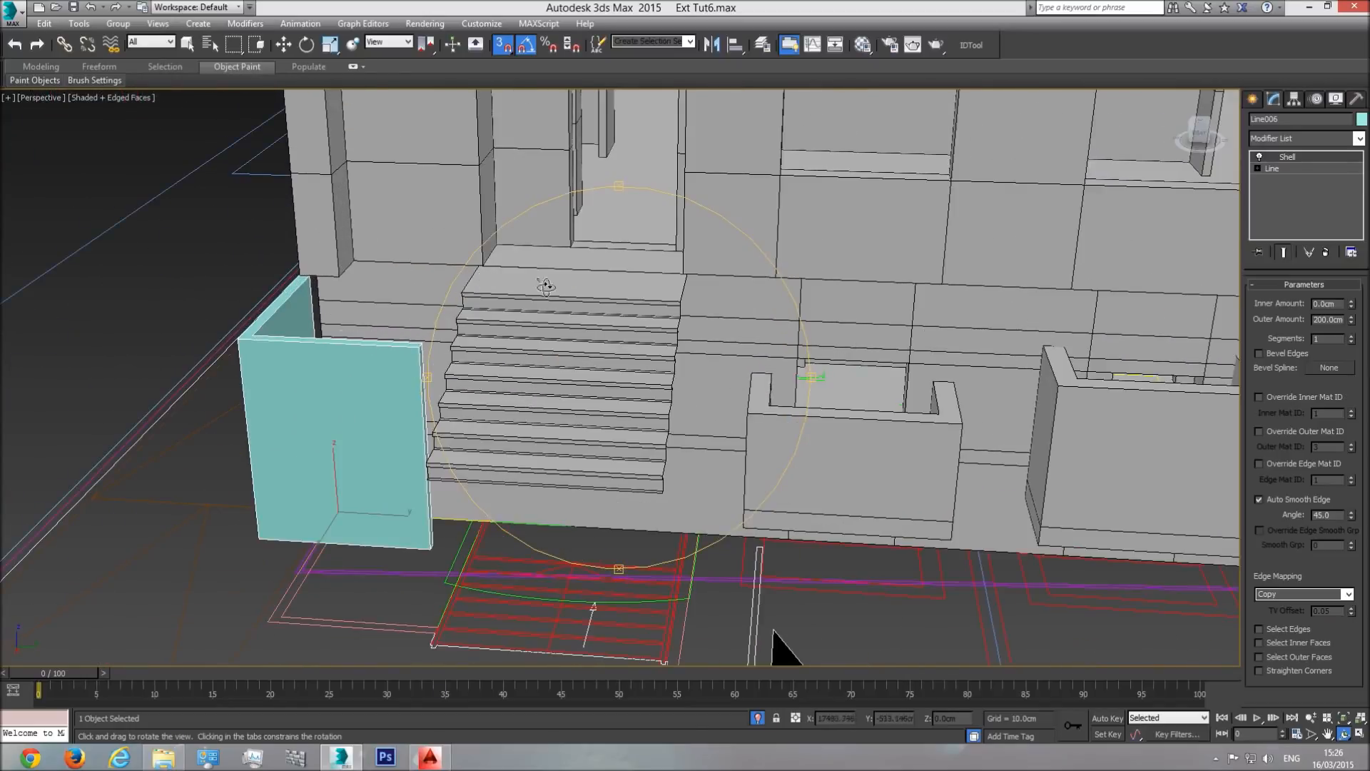
left_click_drag(534, 284, 754, 409)
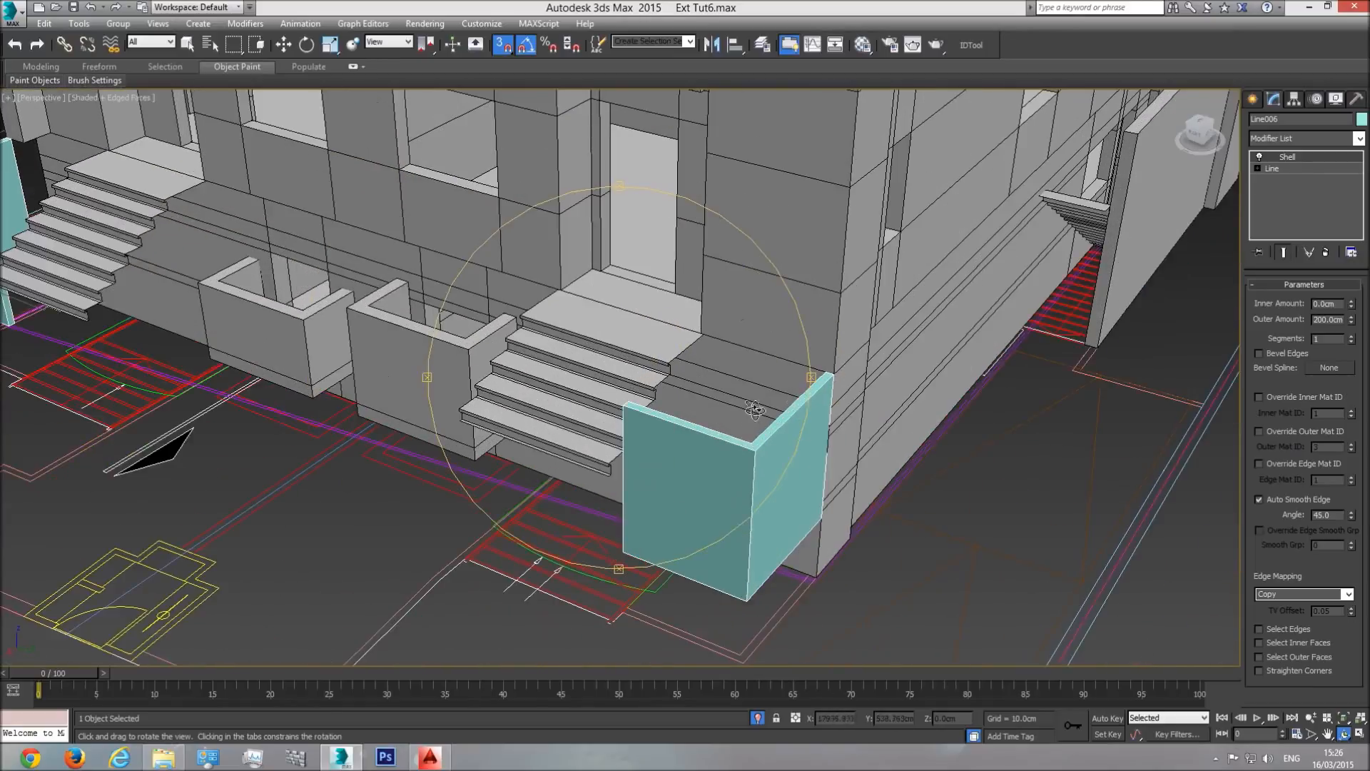
left_click_drag(669, 418, 457, 463)
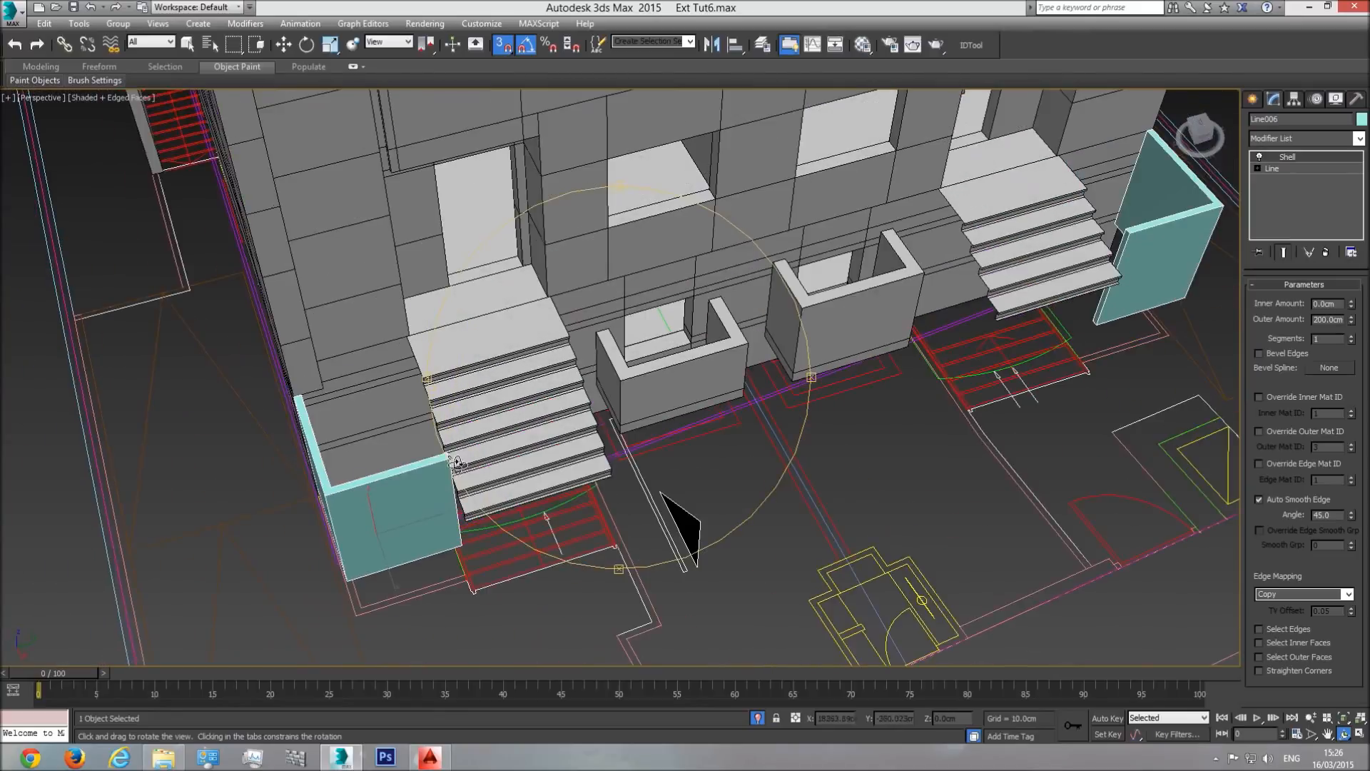
left_click_drag(398, 345, 539, 418)
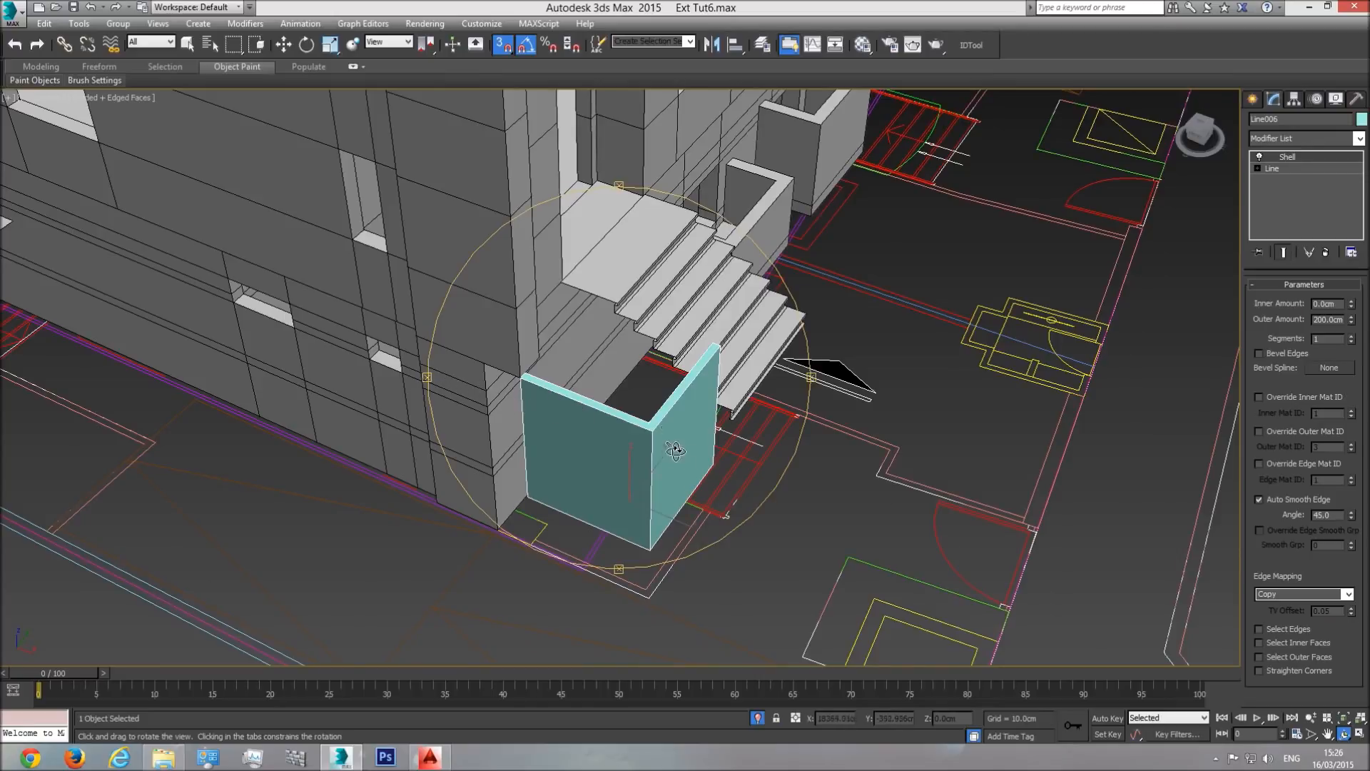
- Convert the L-shaped walls to an Editable Poly and activate vertex editing
right_click(654, 402)
right_click(666, 402)
mouse_move(733, 546)
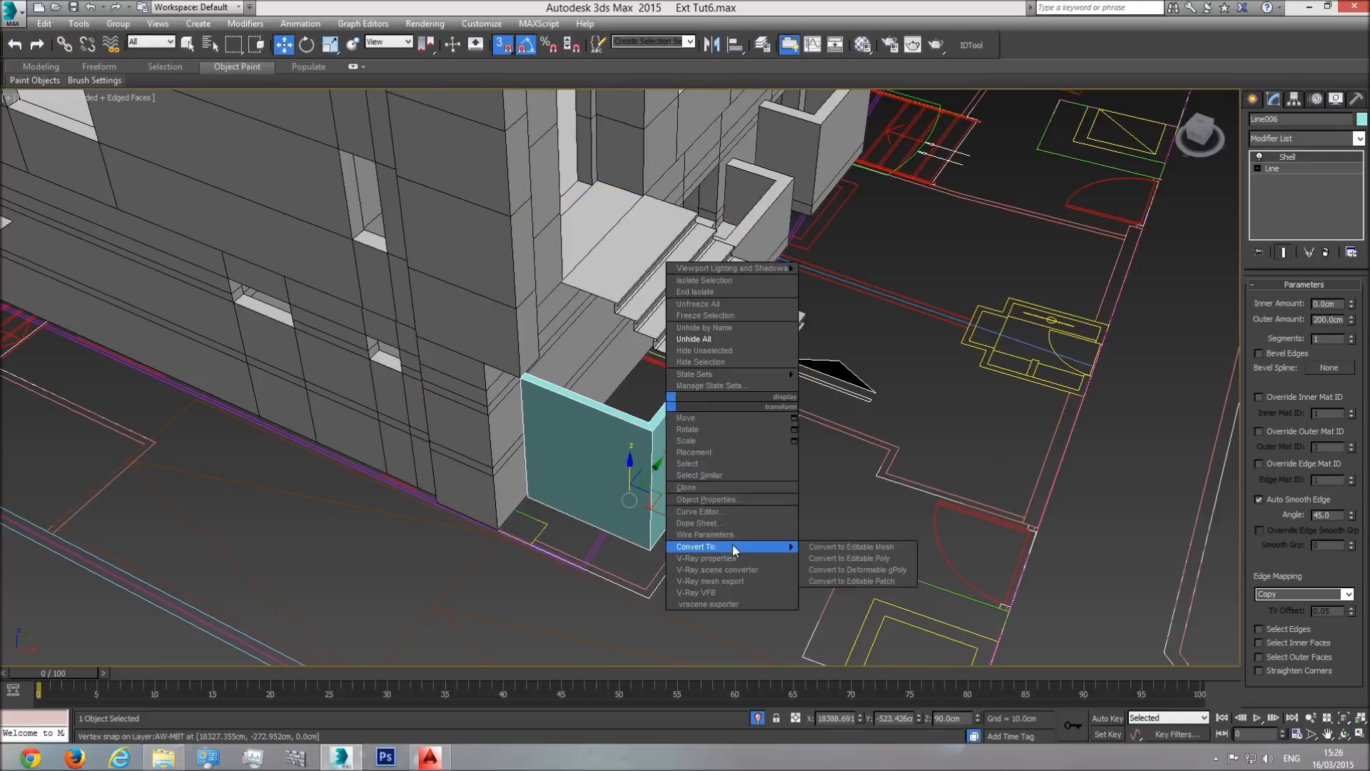
left_click(875, 559)
left_click(1268, 301)
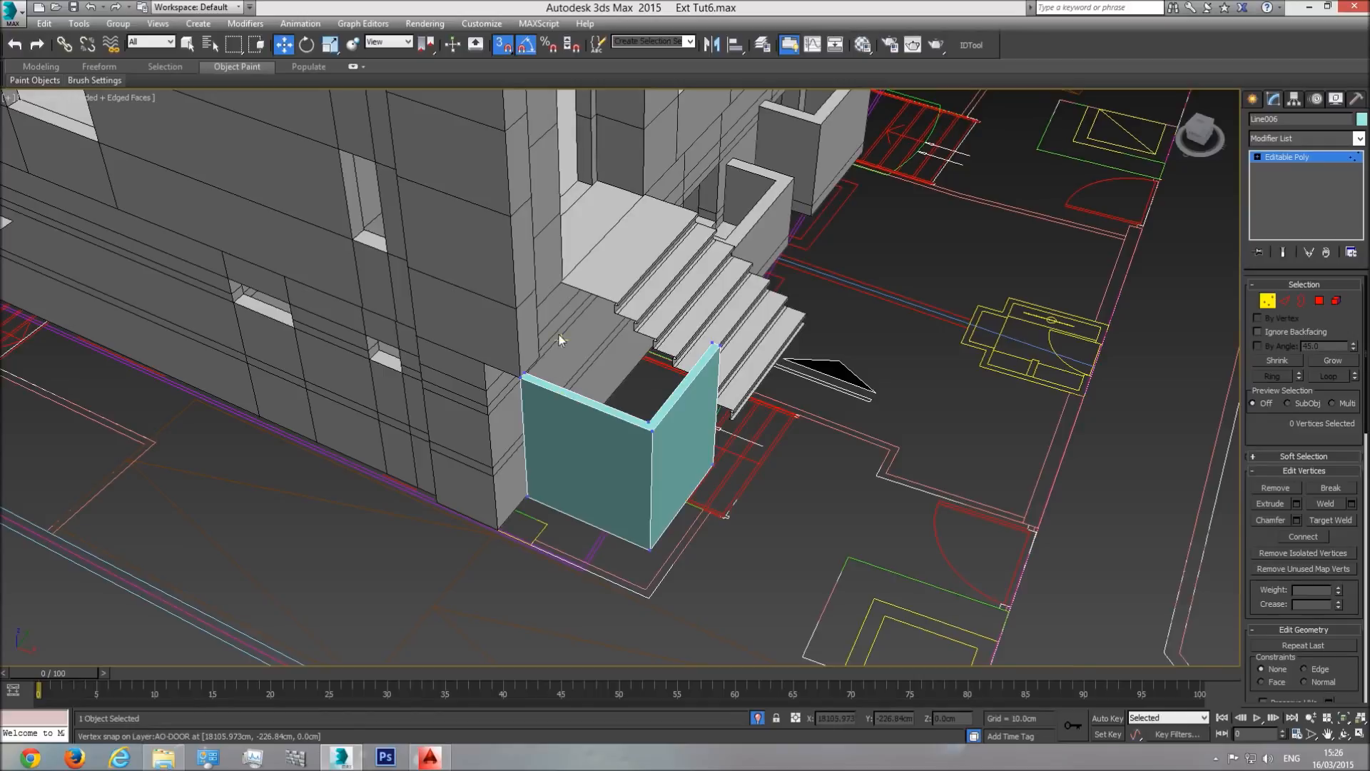
- Select the four end vertices where the L-shaped wall meets the building's corner and move them along X into the facade, to 18227.355 cm
left_click_drag(463, 600, 464, 597)
left_click_drag(567, 455, 494, 481)
middle_click_drag(494, 461, 511, 476)
scroll(511, 476, "up", 4)
middle_click_drag(698, 360, 633, 464)
scroll(614, 428, "down", 5)
scroll(633, 464, "down", 3)
middle_click_drag(850, 108, 679, 291)
scroll(679, 289, "up", 5)
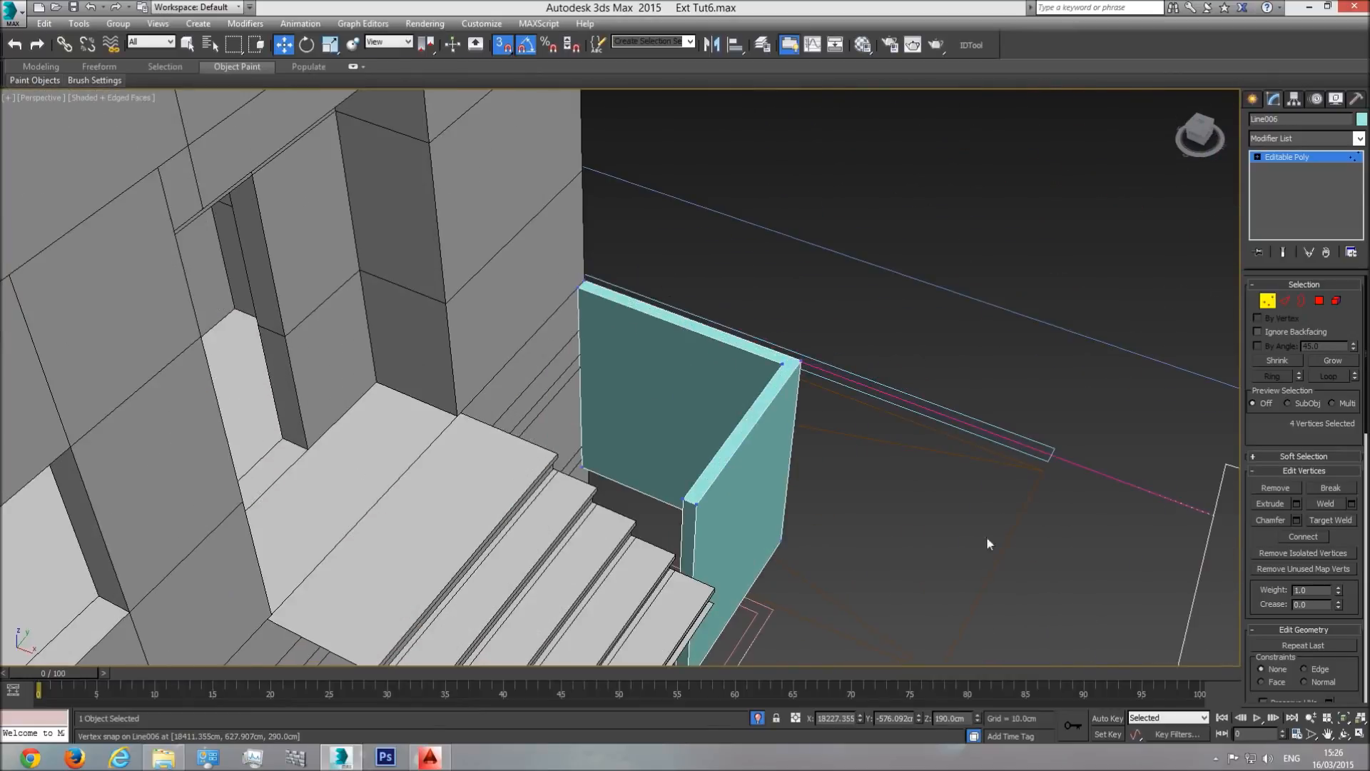
- With snapping off, pull the four vertices at the wall's stair-side end back along Y to about -437.4 cm
left_click(1345, 735)
left_click_drag(500, 342, 701, 423)
scroll(701, 423, "down", 5)
middle_click_drag(701, 422, 600, 307)
left_click_drag(643, 400, 585, 385)
middle_click_drag(603, 443, 583, 347)
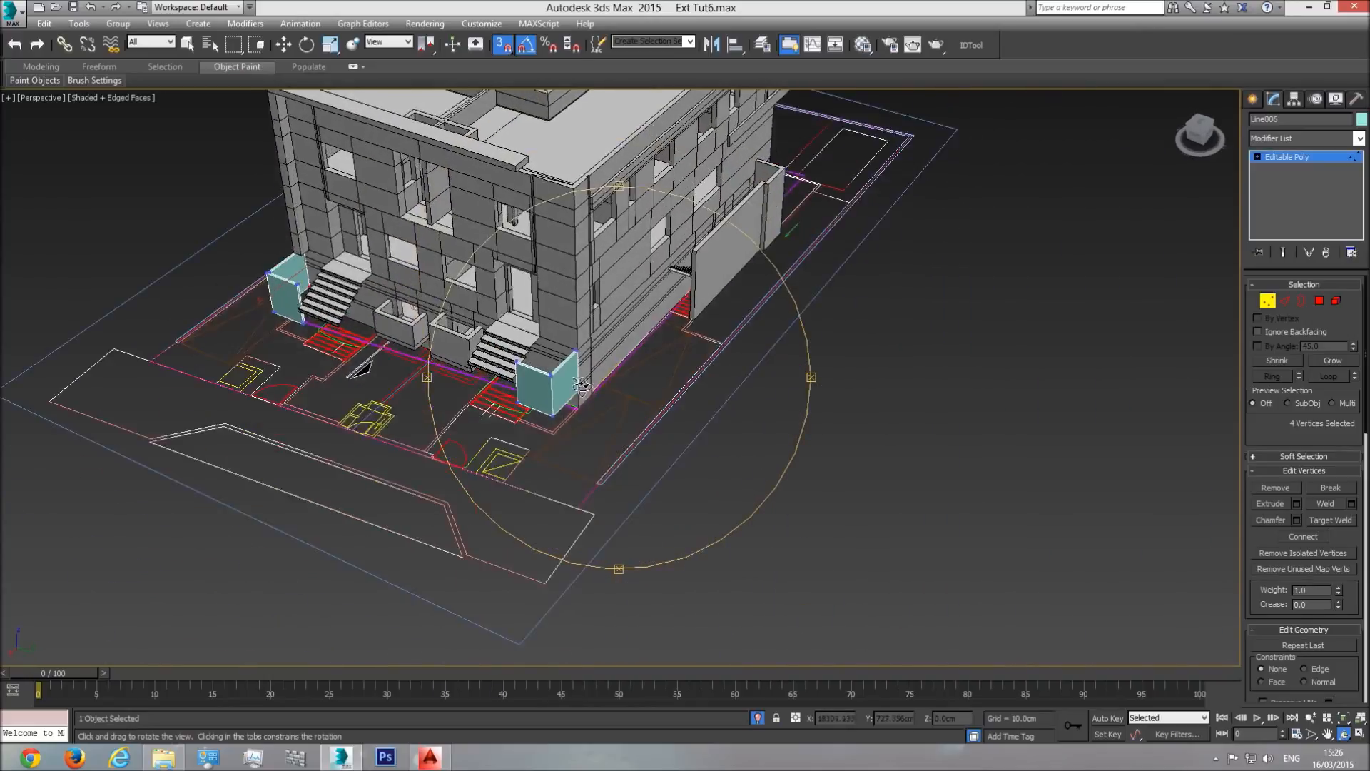
scroll(584, 346, "up", 5)
left_click_drag(574, 280, 670, 391)
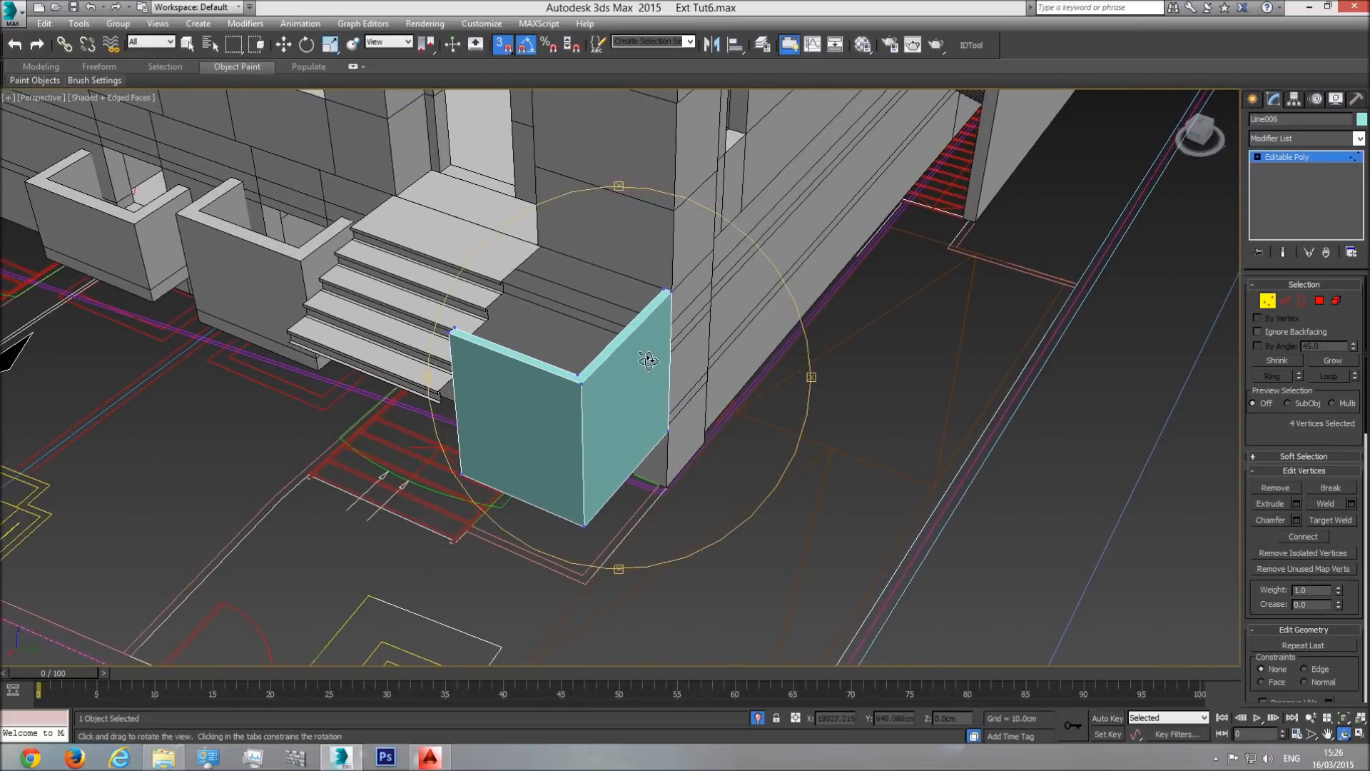
key("t")
middle_click_drag(663, 444, 725, 397)
scroll(691, 447, "up", 8)
scroll(725, 397, "up", 2)
key("w")
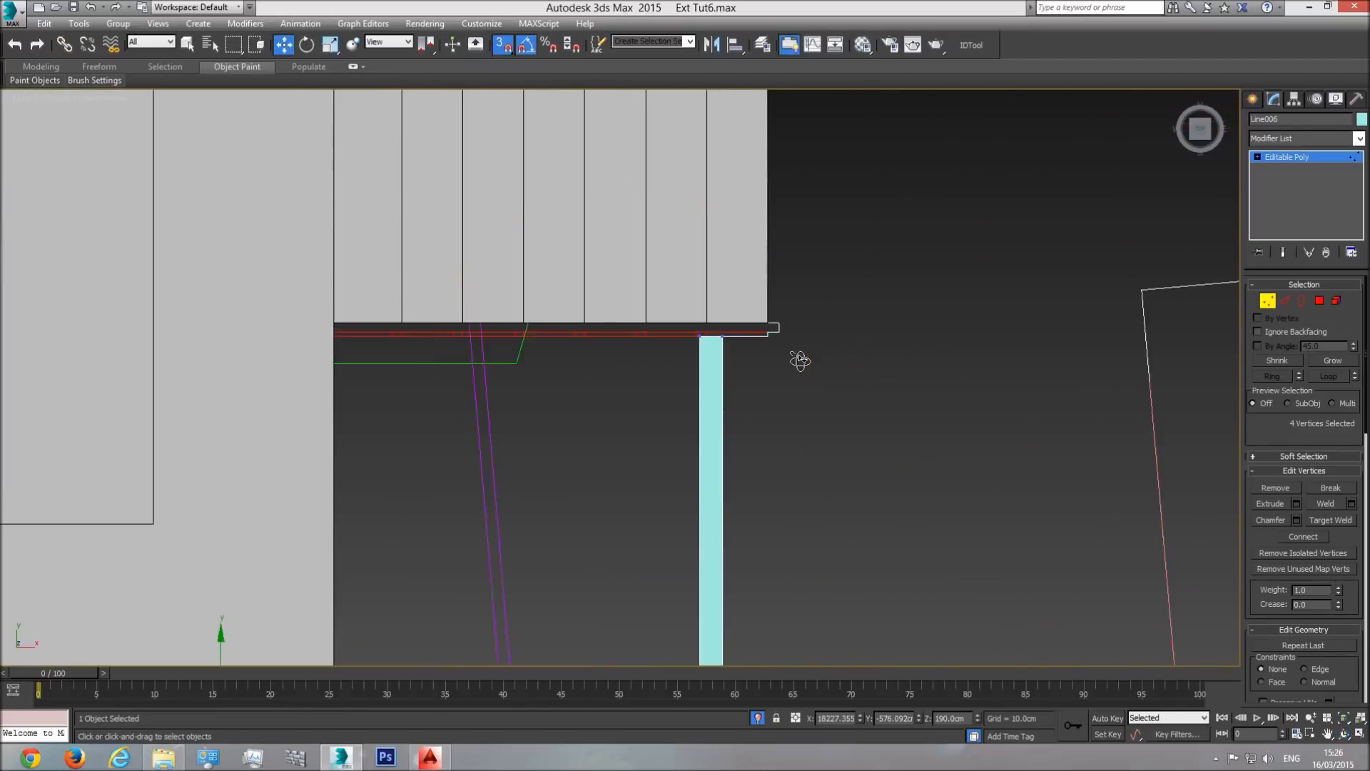
left_click_drag(665, 366, 664, 364)
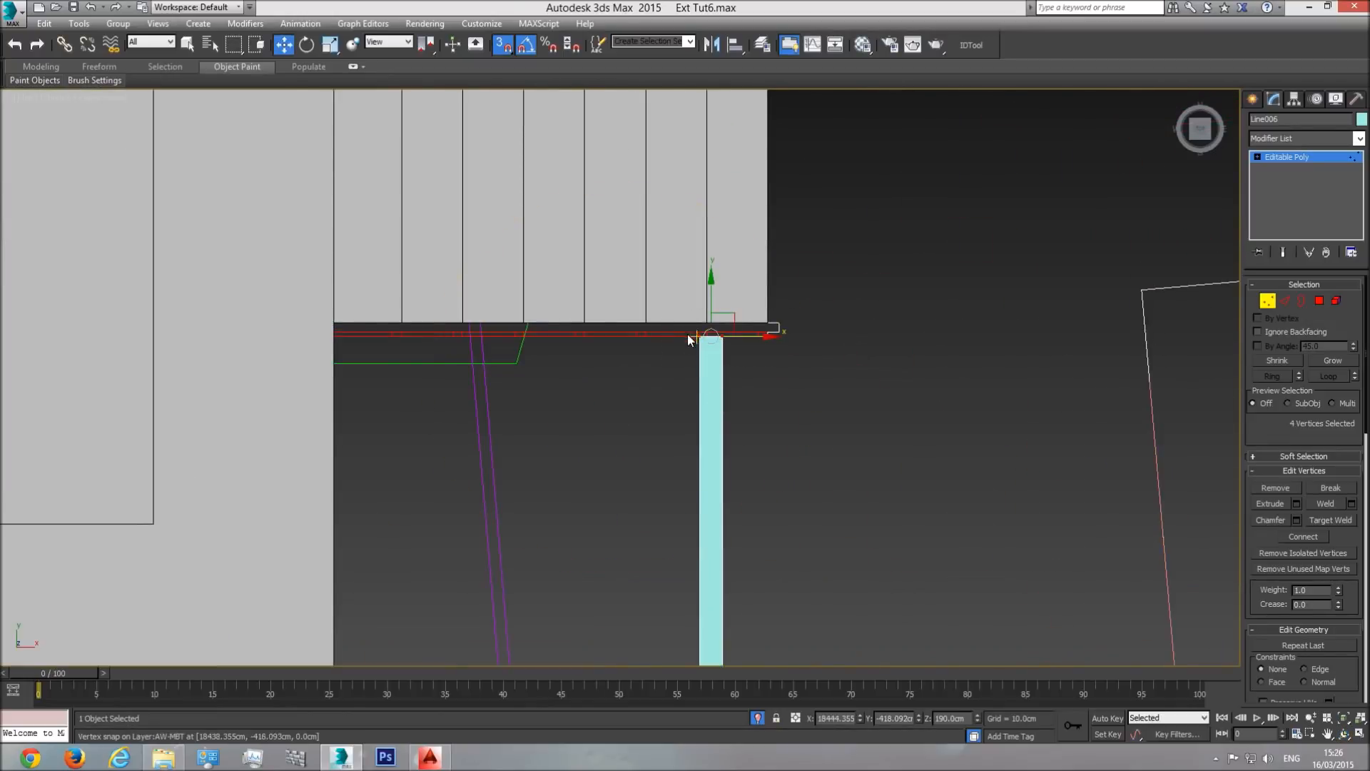
left_click(502, 46)
left_click_drag(710, 298, 710, 339)
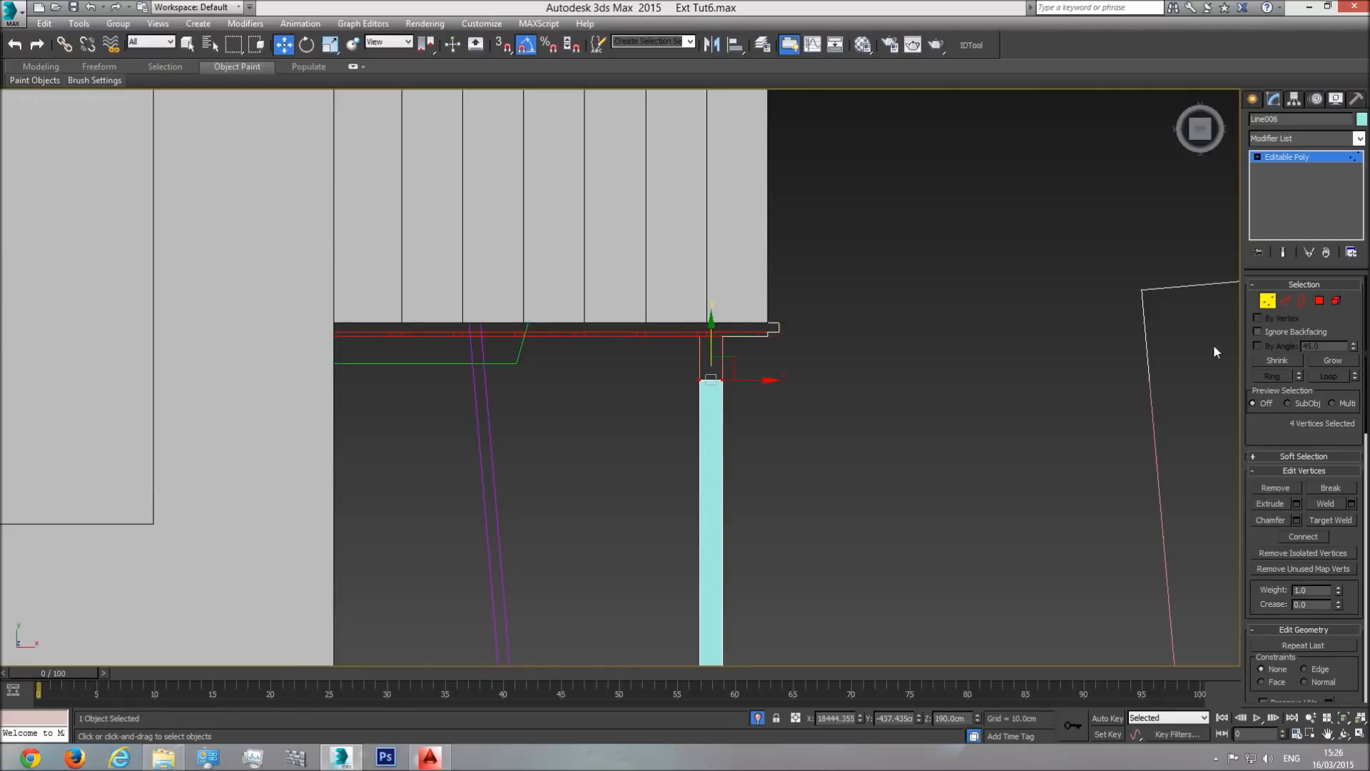
- Select the narrow end face of the wall beside the stairs and preview a 7 cm extrusion
key("p")
left_click(1344, 734)
left_click_drag(669, 361, 621, 419)
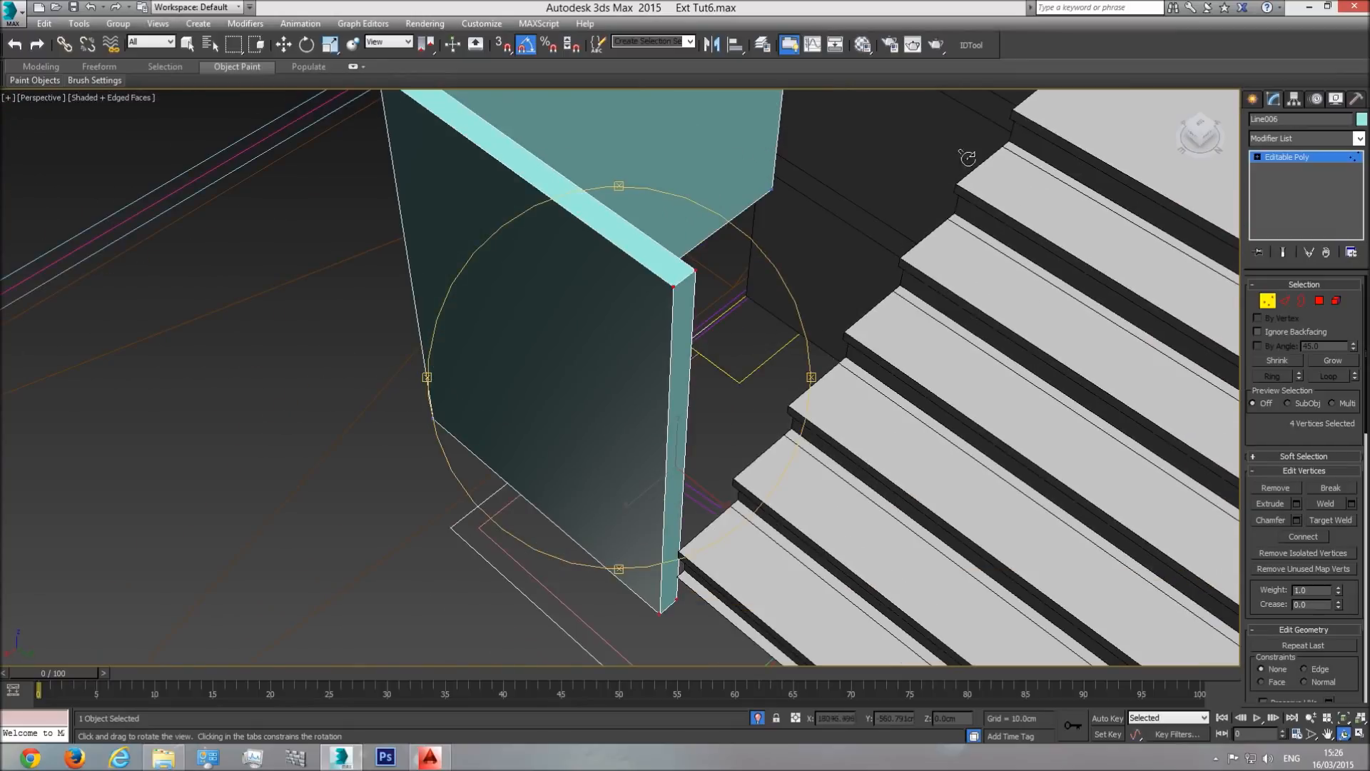
left_click_drag(812, 241, 622, 396)
right_click(622, 395)
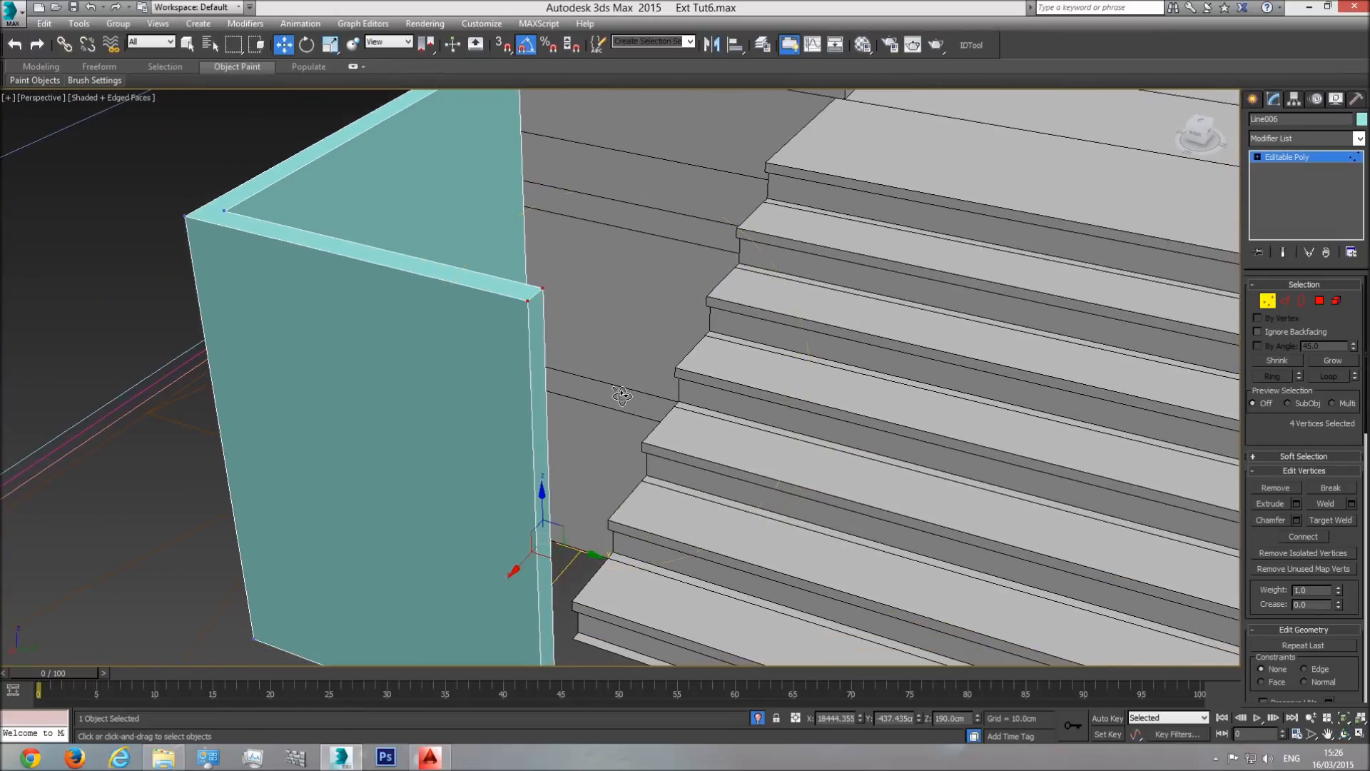
left_click(1319, 302)
left_click(545, 425)
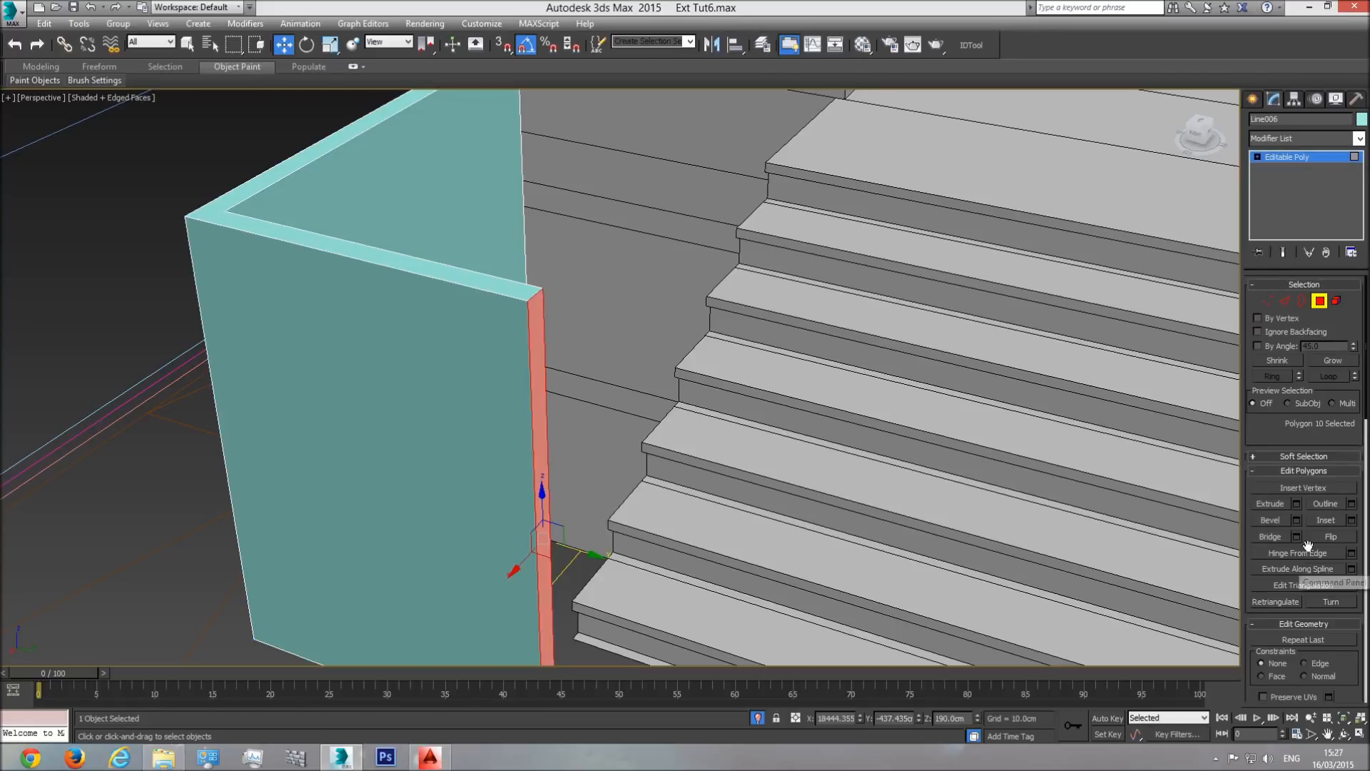
left_click(1296, 504)
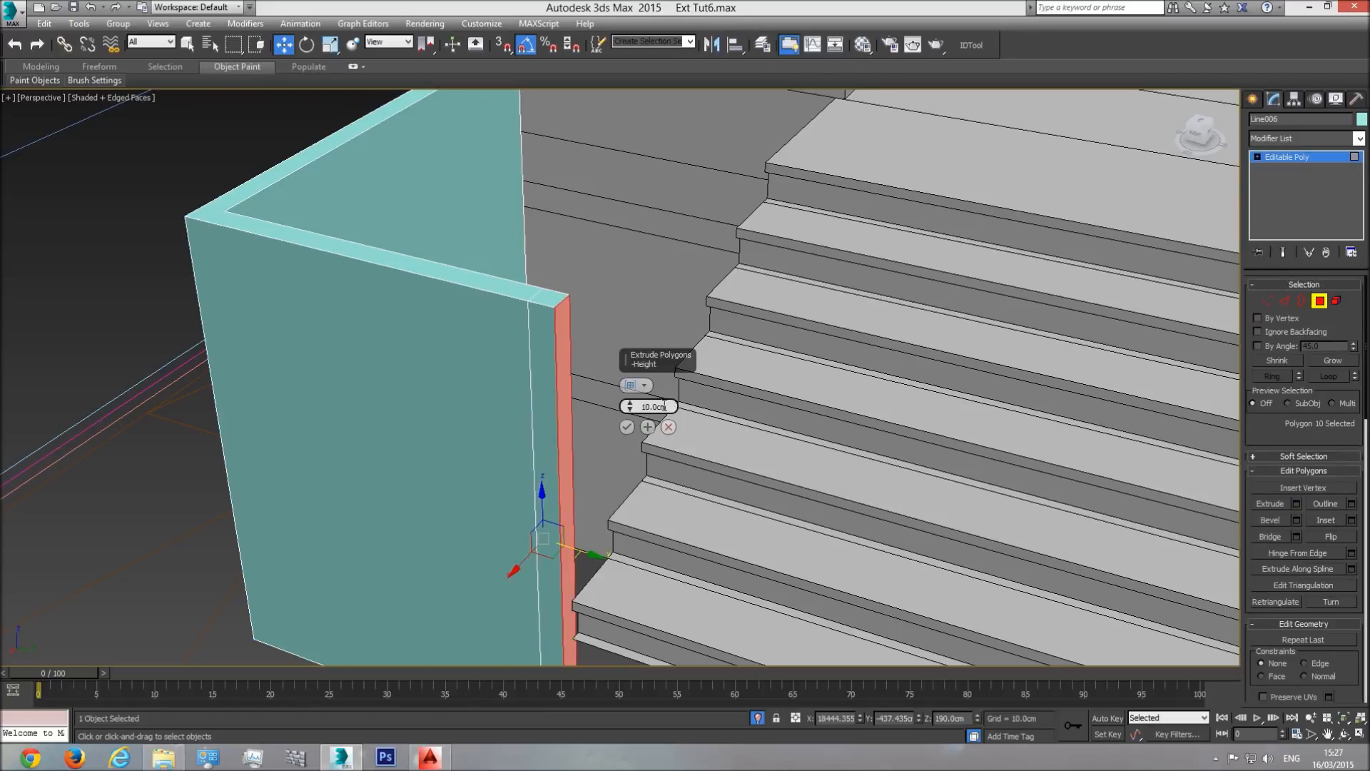
type("7")
key("Return")
- Change the end face's extrusion height to 10 cm and apply it
middle_click_drag(590, 511, 597, 522)
key("t")
scroll(705, 398, "up", 3)
key("F3")
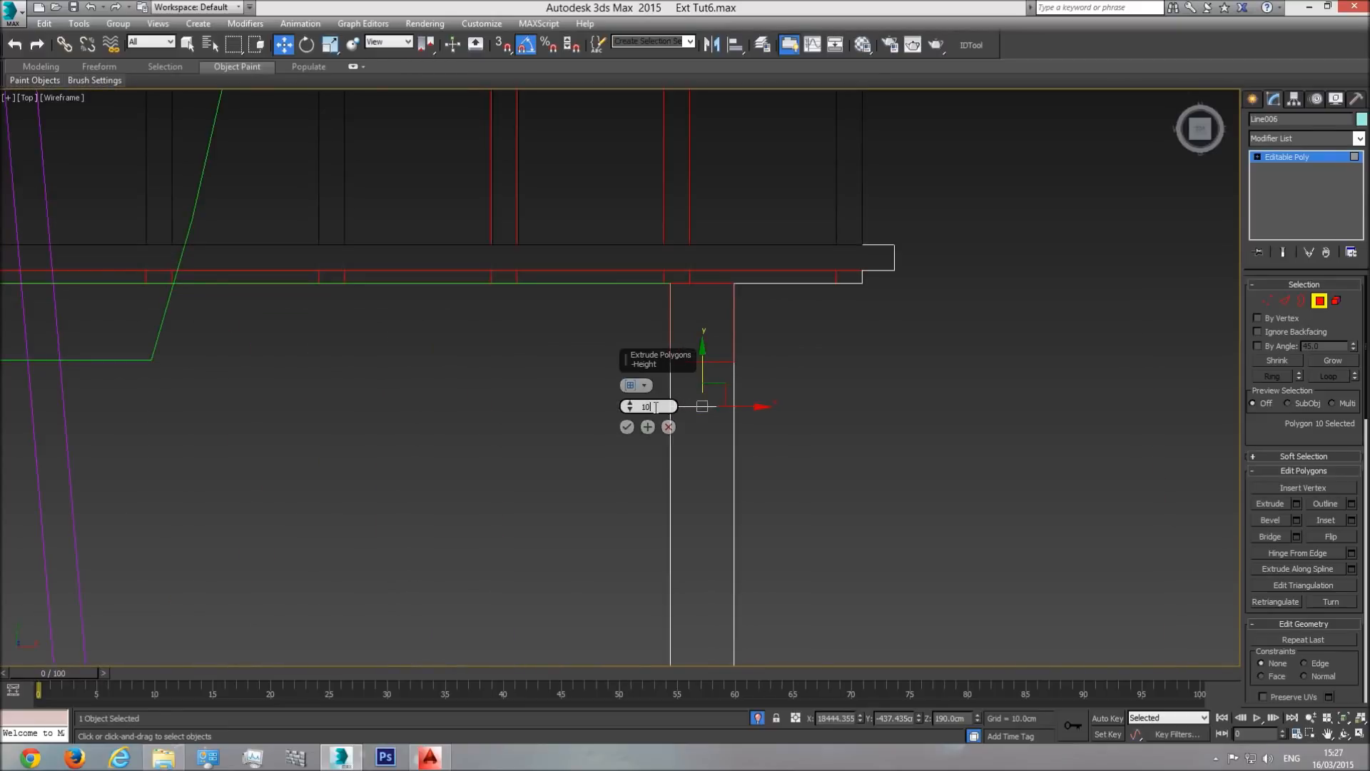
middle_click_drag(688, 415, 840, 400)
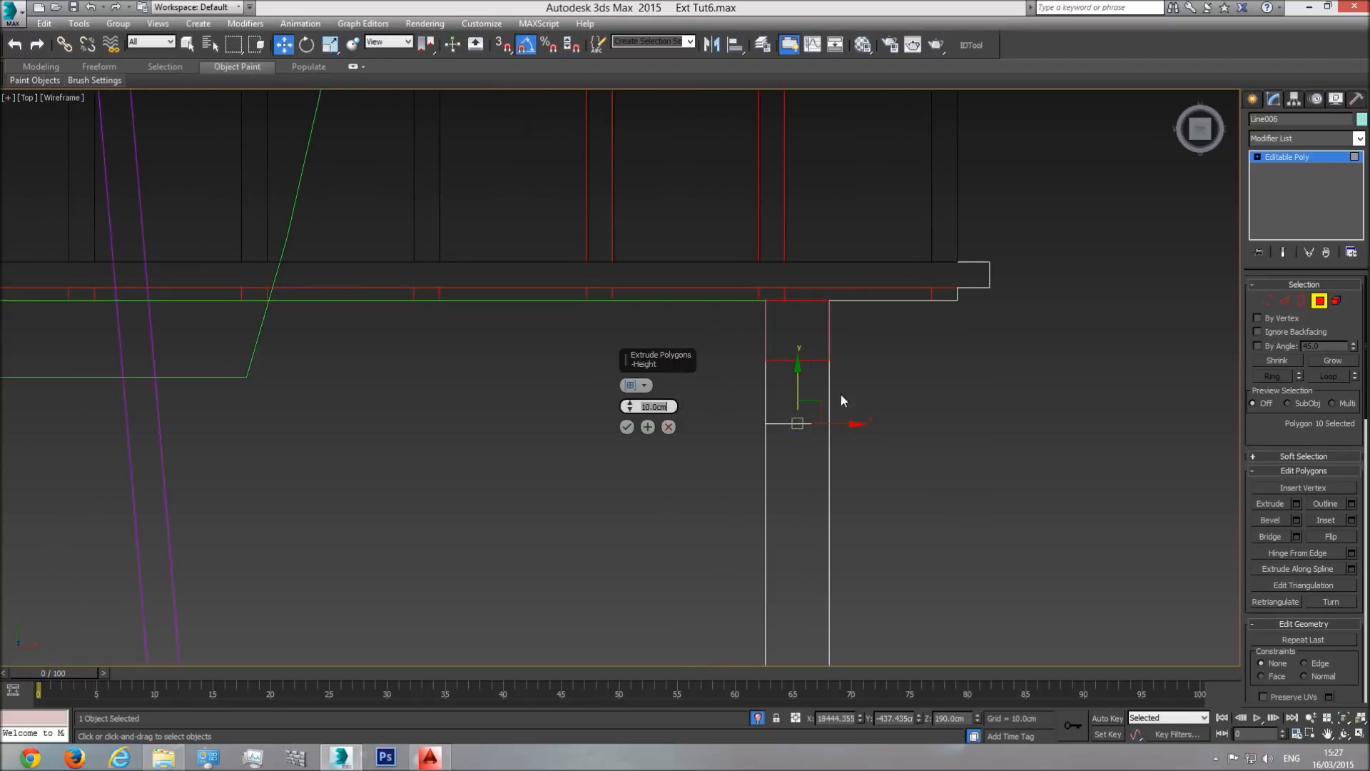
left_click(628, 427)
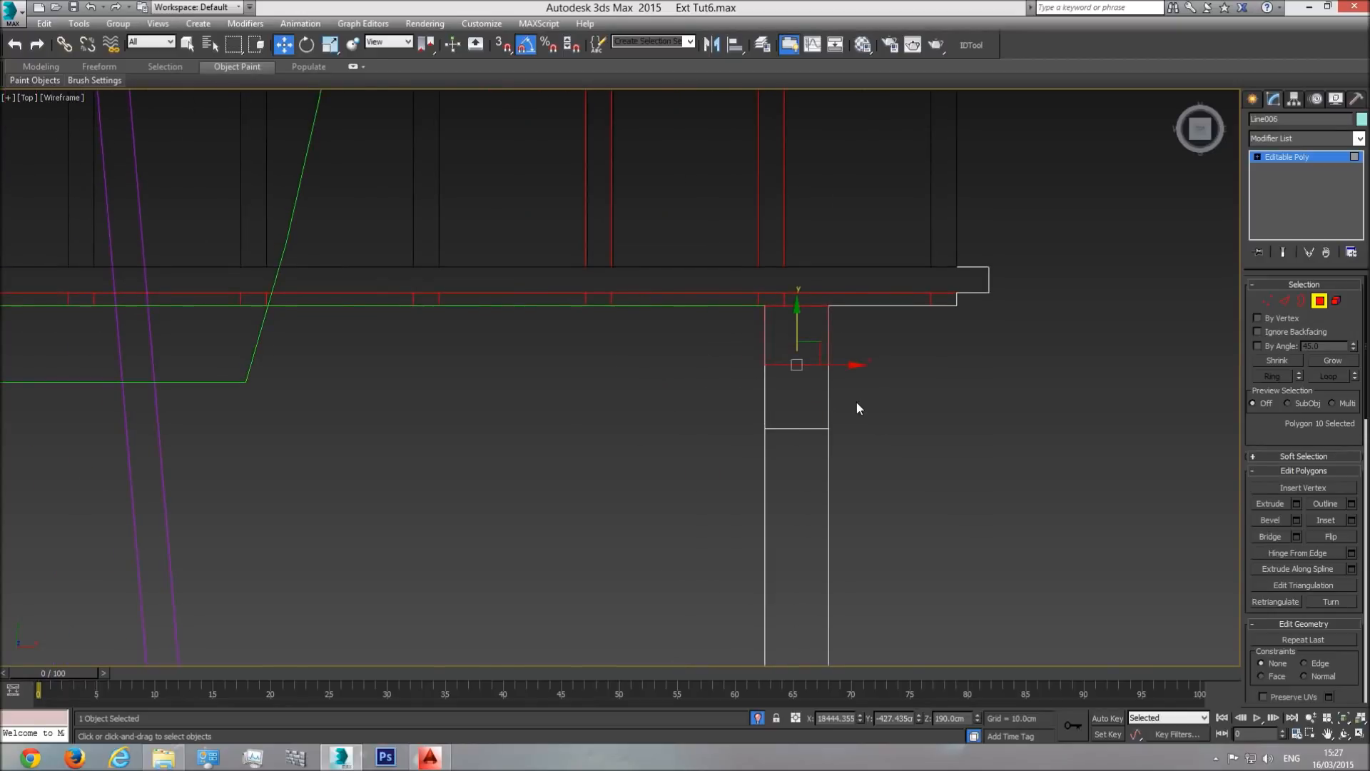
- Extrude the building-facing side of the new end block by 10 cm
key("p")
left_click(1345, 735)
key("F3")
mouse_move(700, 397)
left_mouse_down()
mouse_move(694, 358)
mouse_move(679, 379)
mouse_move(427, 376)
left_mouse_up()
right_click(788, 224)
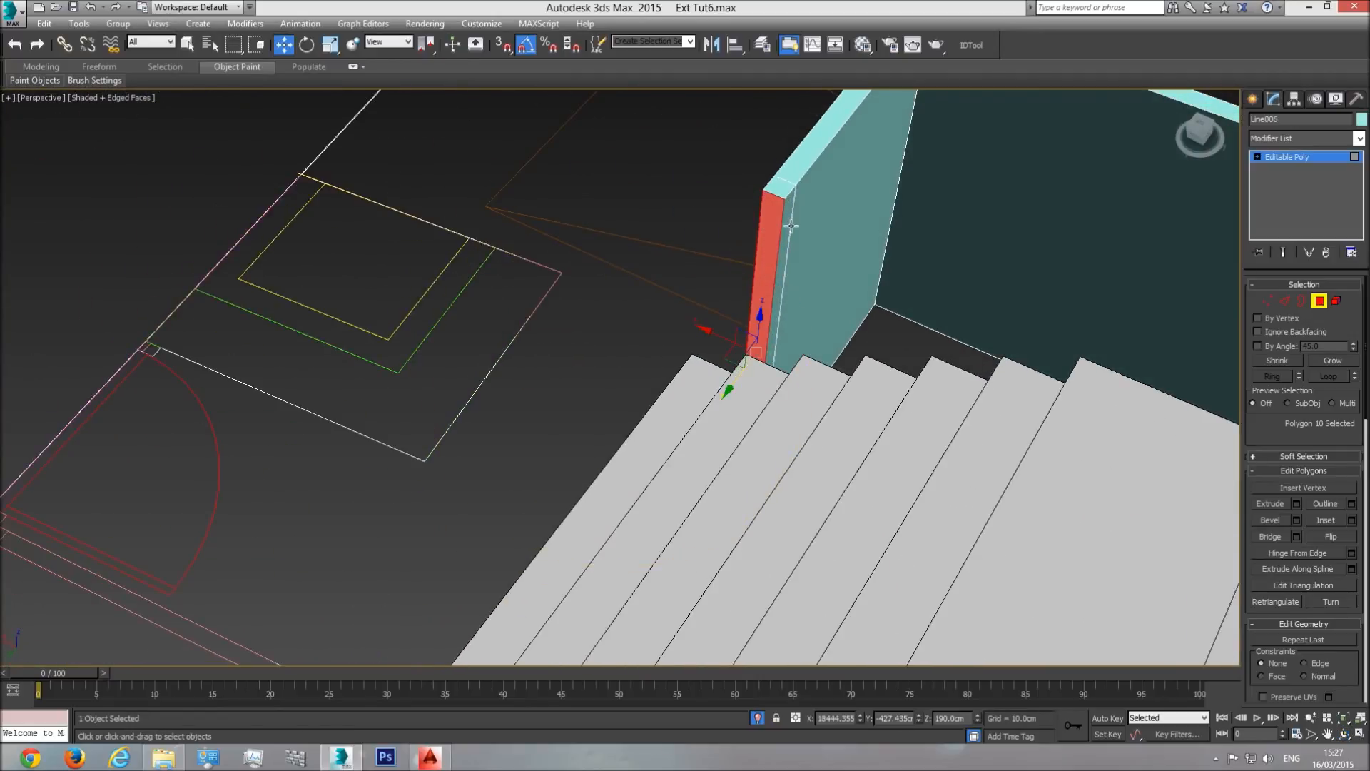
left_click(787, 224)
left_click(1297, 507)
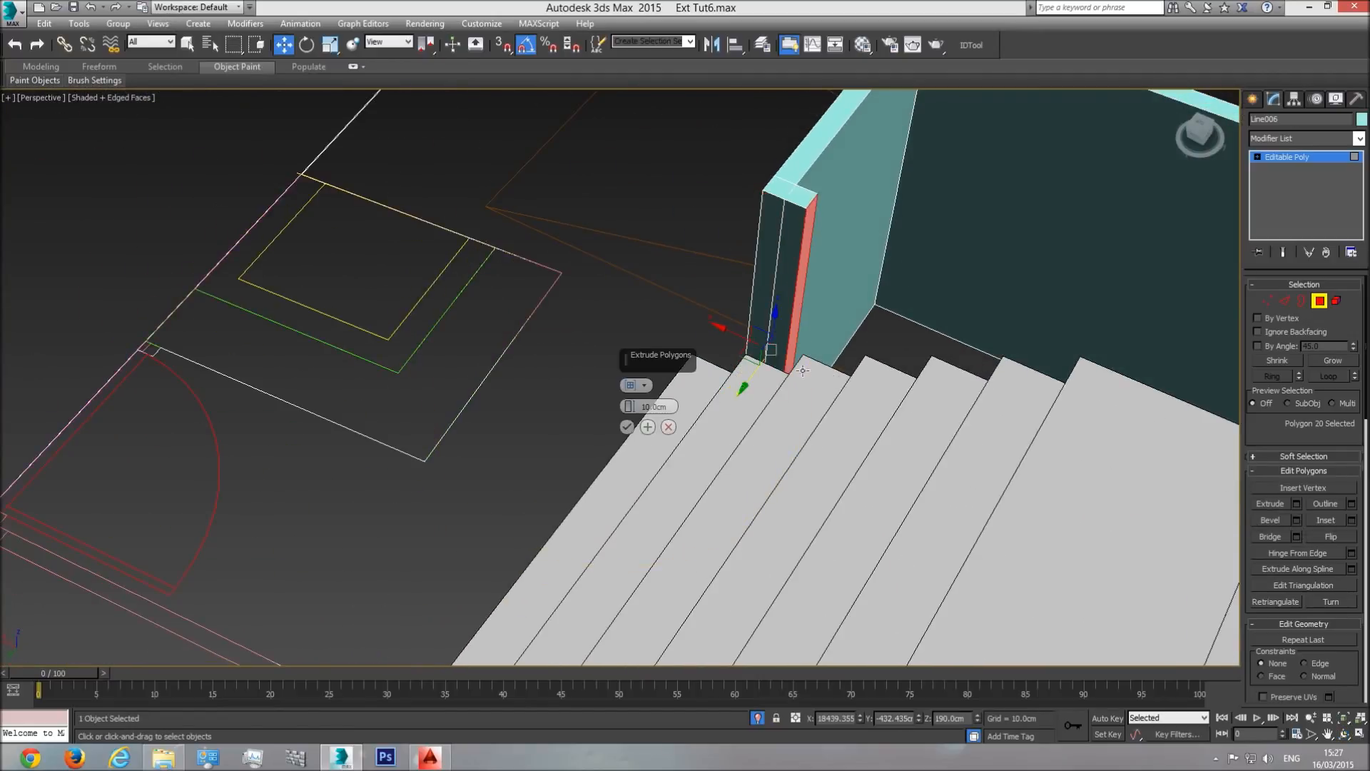
left_click(633, 425)
middle_click_drag(792, 421, 874, 528)
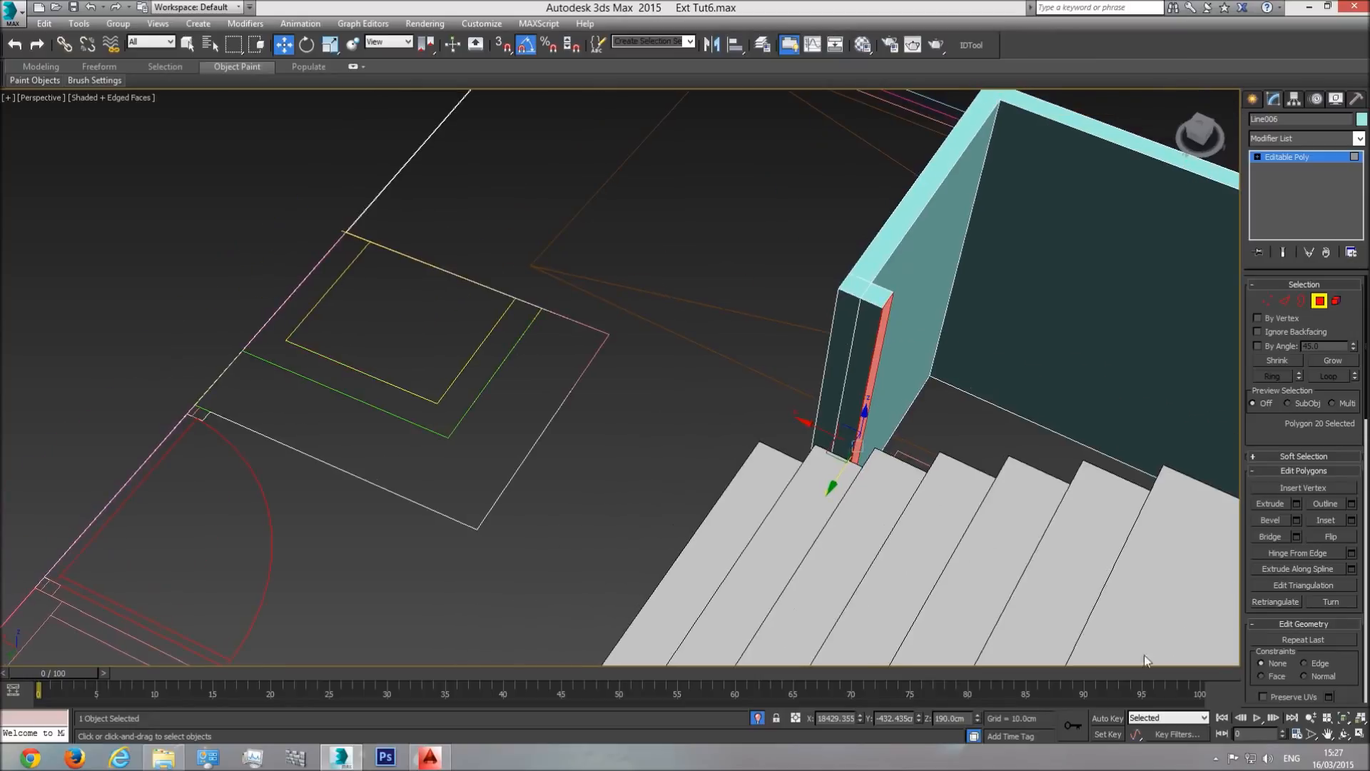
- With snapping on, move the extruded face along X to 18227.355 cm, so the wall runs beside the stairs into the building
left_click(1344, 734)
left_click_drag(634, 369, 807, 377)
left_click(503, 46)
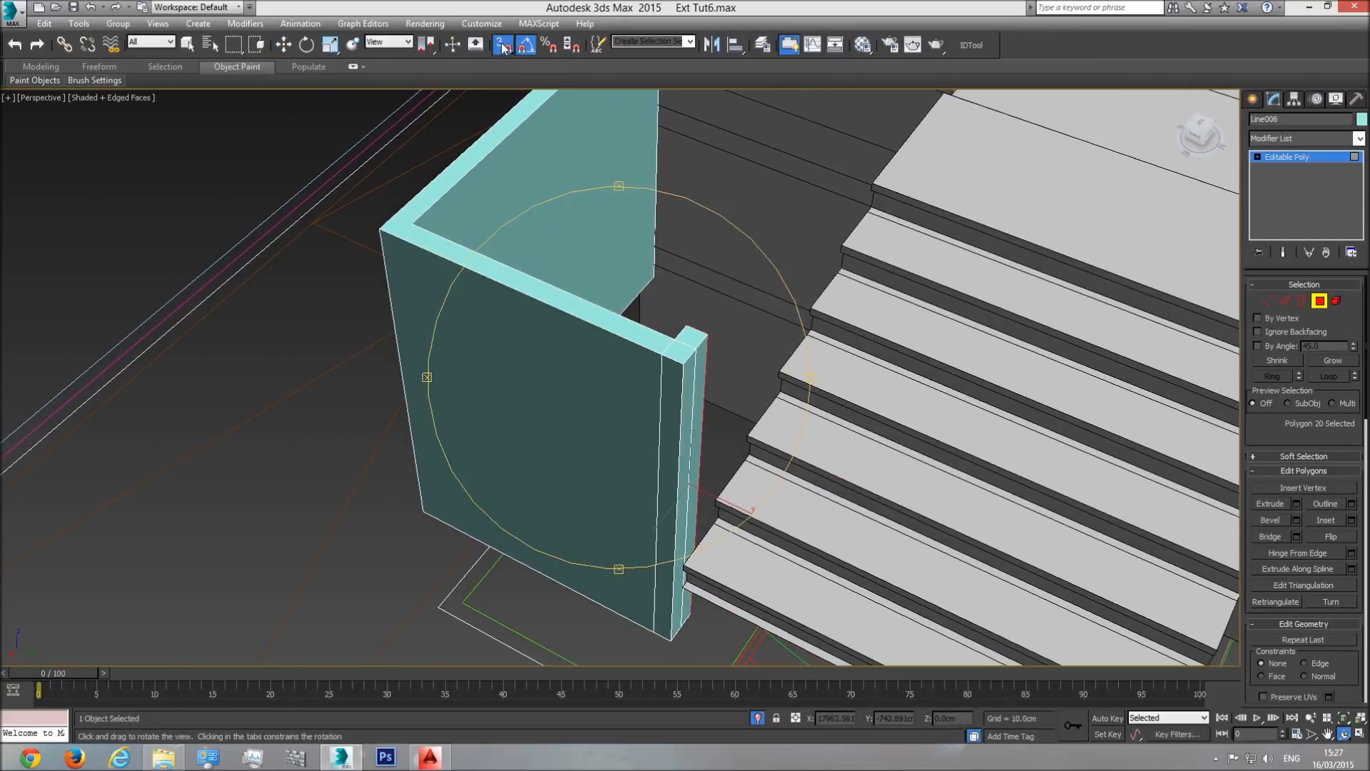
left_click(284, 44)
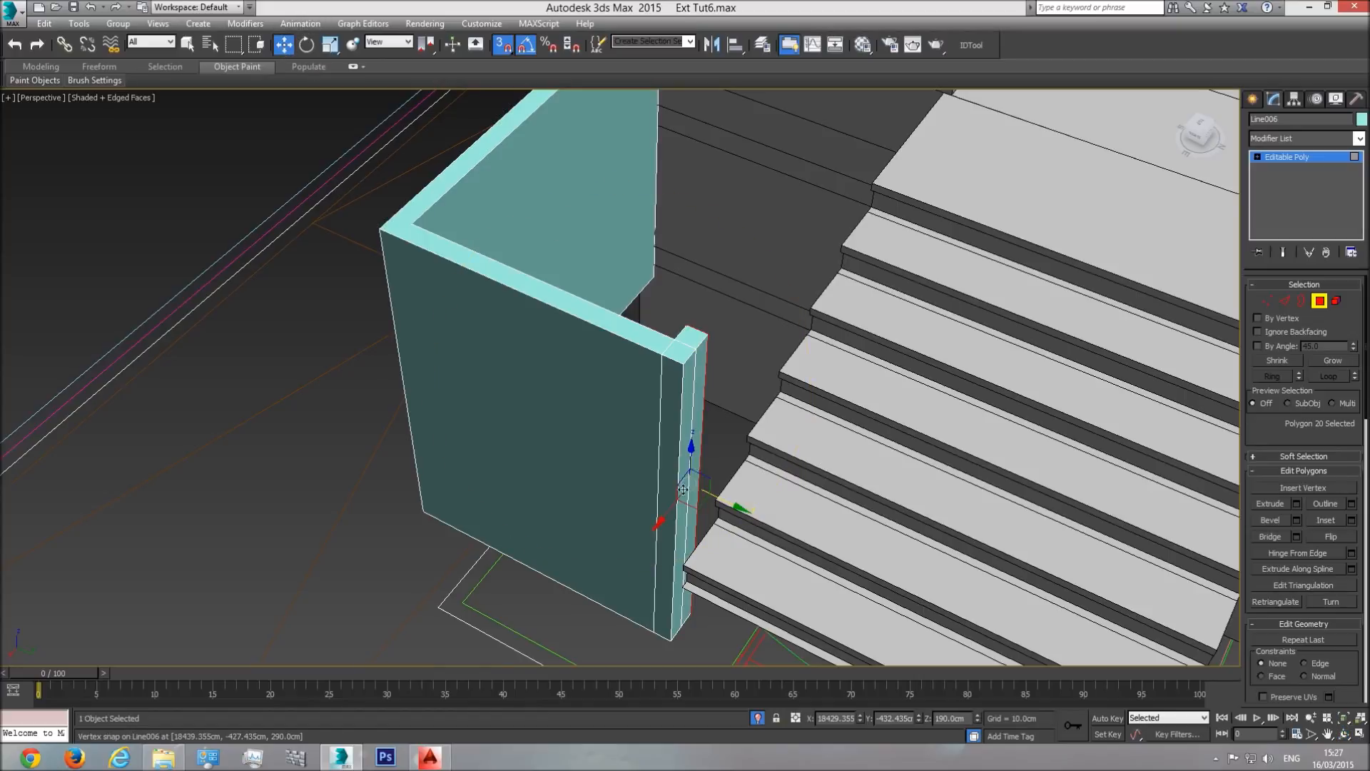
left_click_drag(669, 491, 710, 212)
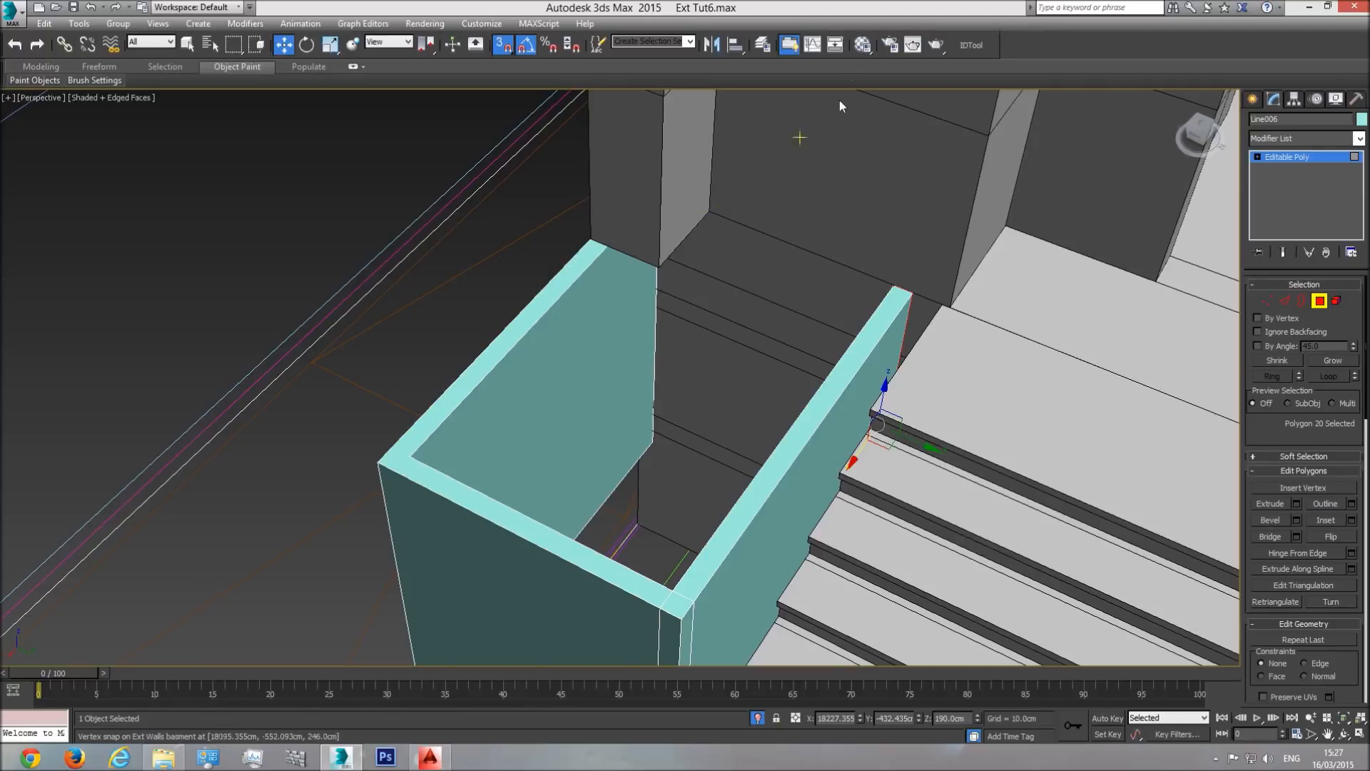
- Select the twelve vertices of the new stair-side wall segment and move them along Y, snapping the segment flush against the stairs
left_click(1347, 734)
left_click_drag(532, 371, 750, 428)
middle_click_drag(753, 458, 591, 356)
scroll(591, 356, "down", 3)
left_click_drag(591, 356, 670, 391)
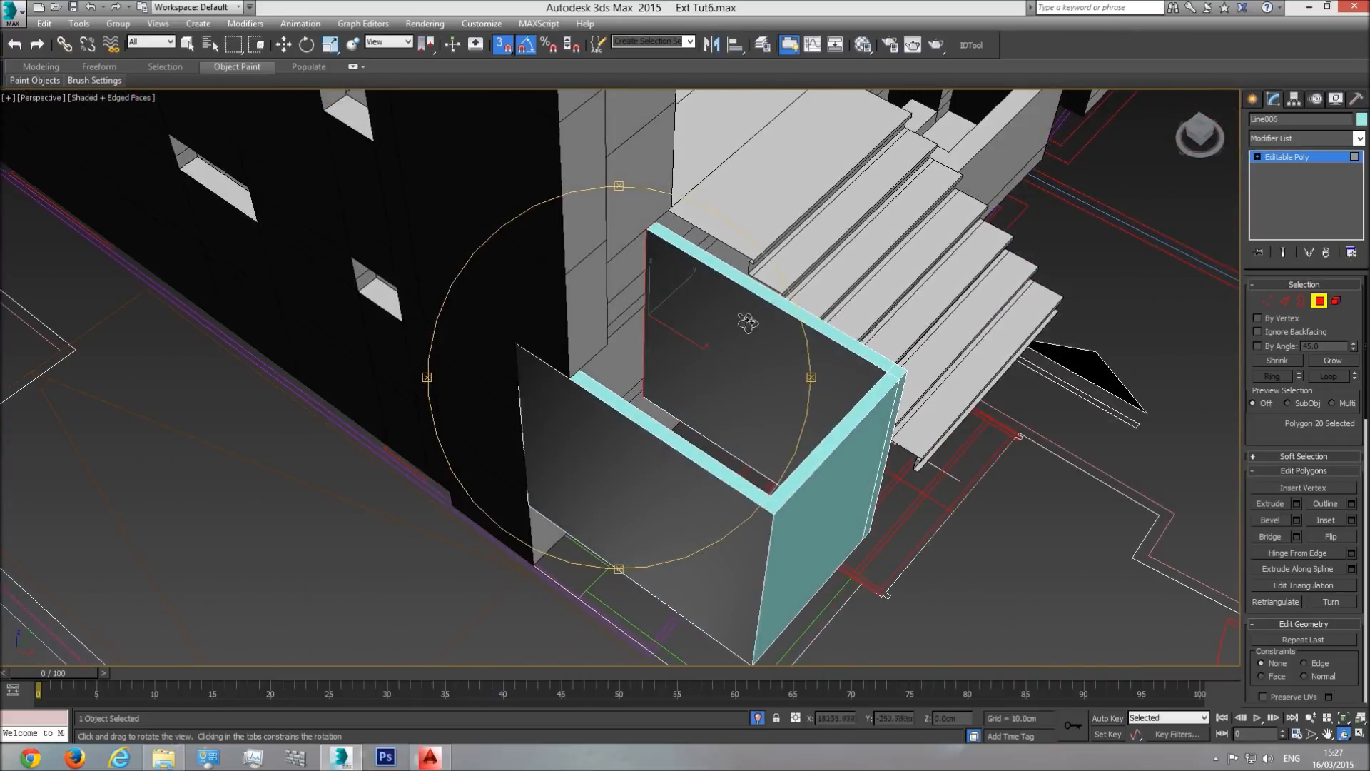
key("t")
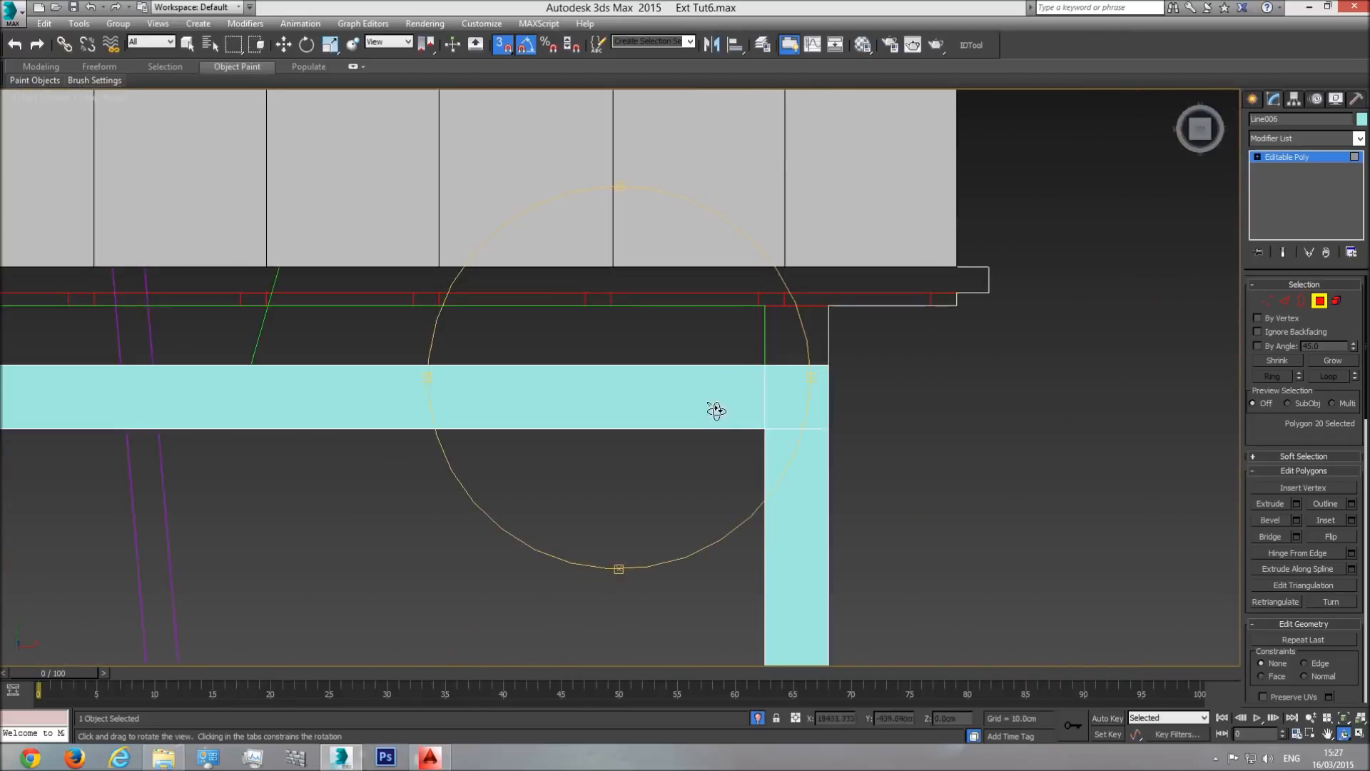
scroll(743, 400, "down", 3)
key("w")
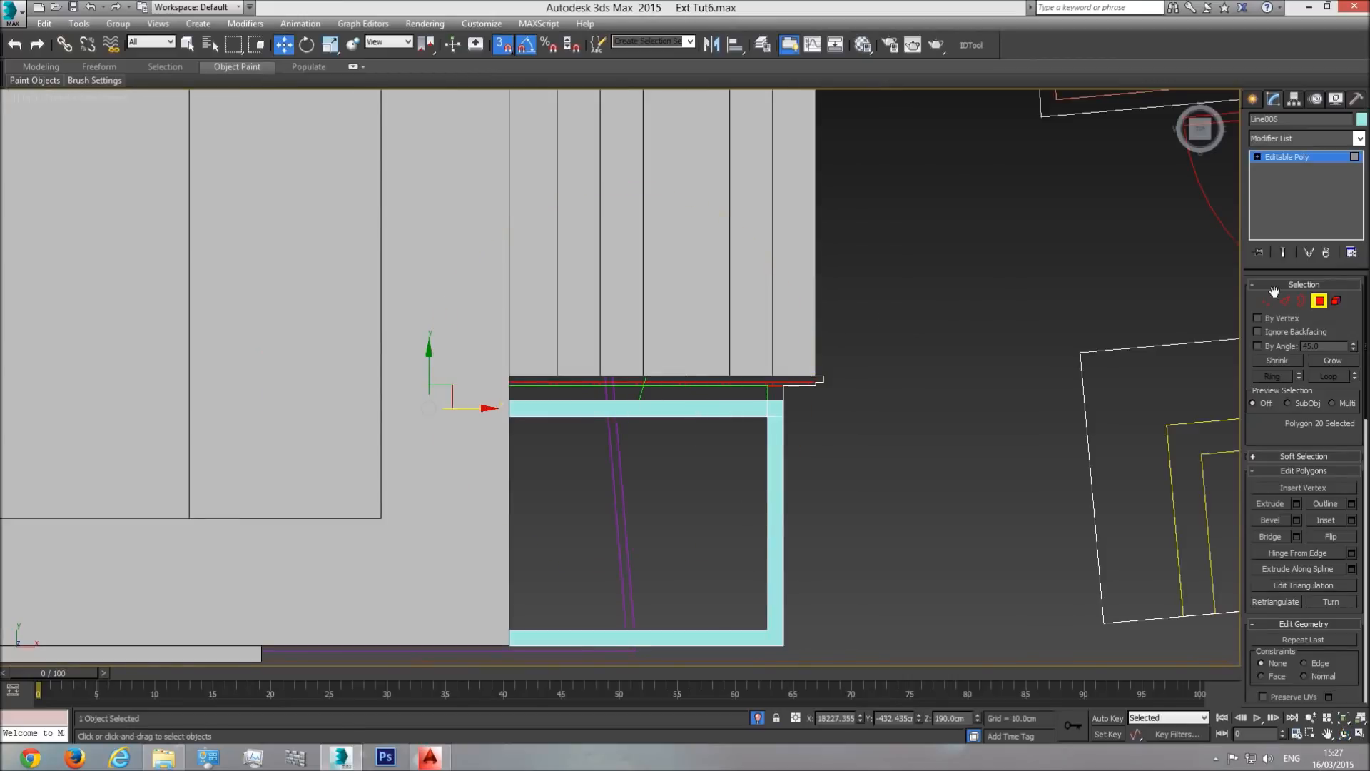
left_click(1268, 301)
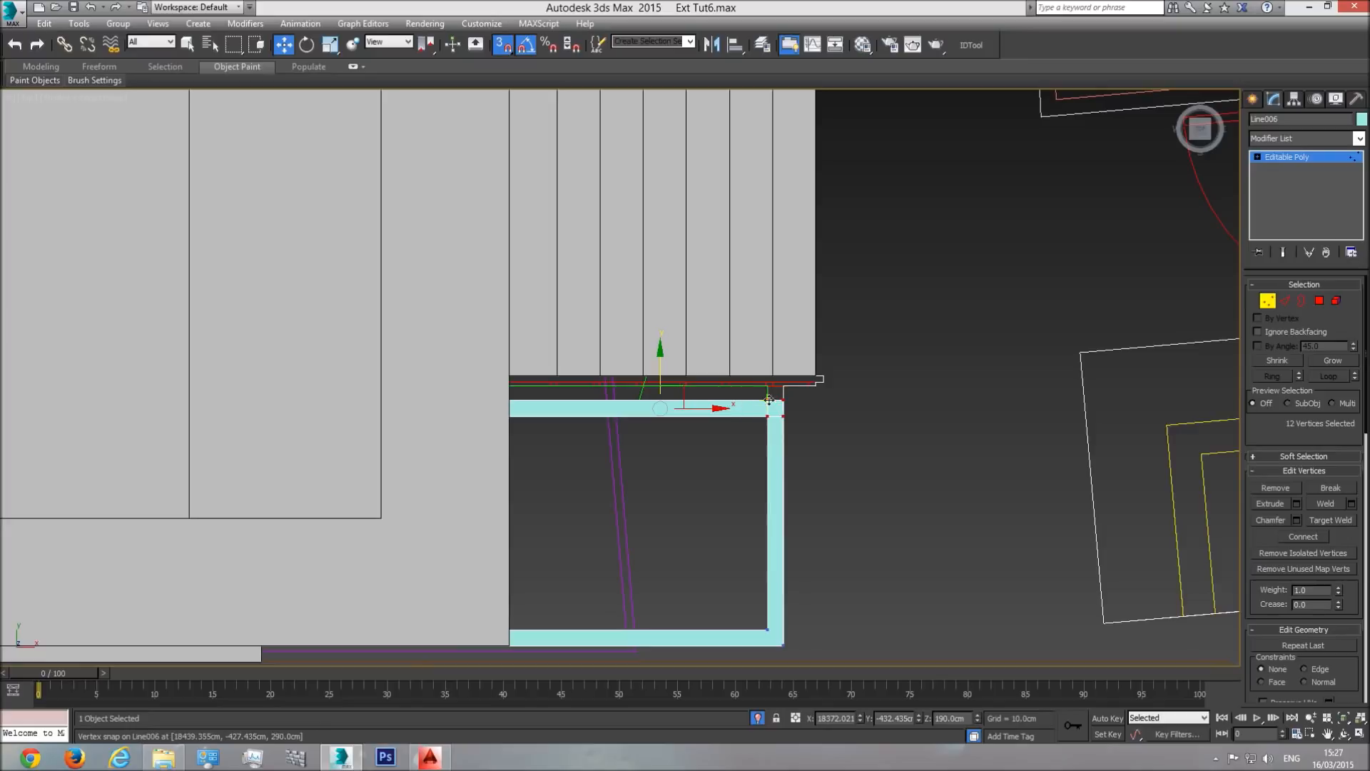
scroll(764, 399, "up", 5)
left_click_drag(789, 412, 906, 315)
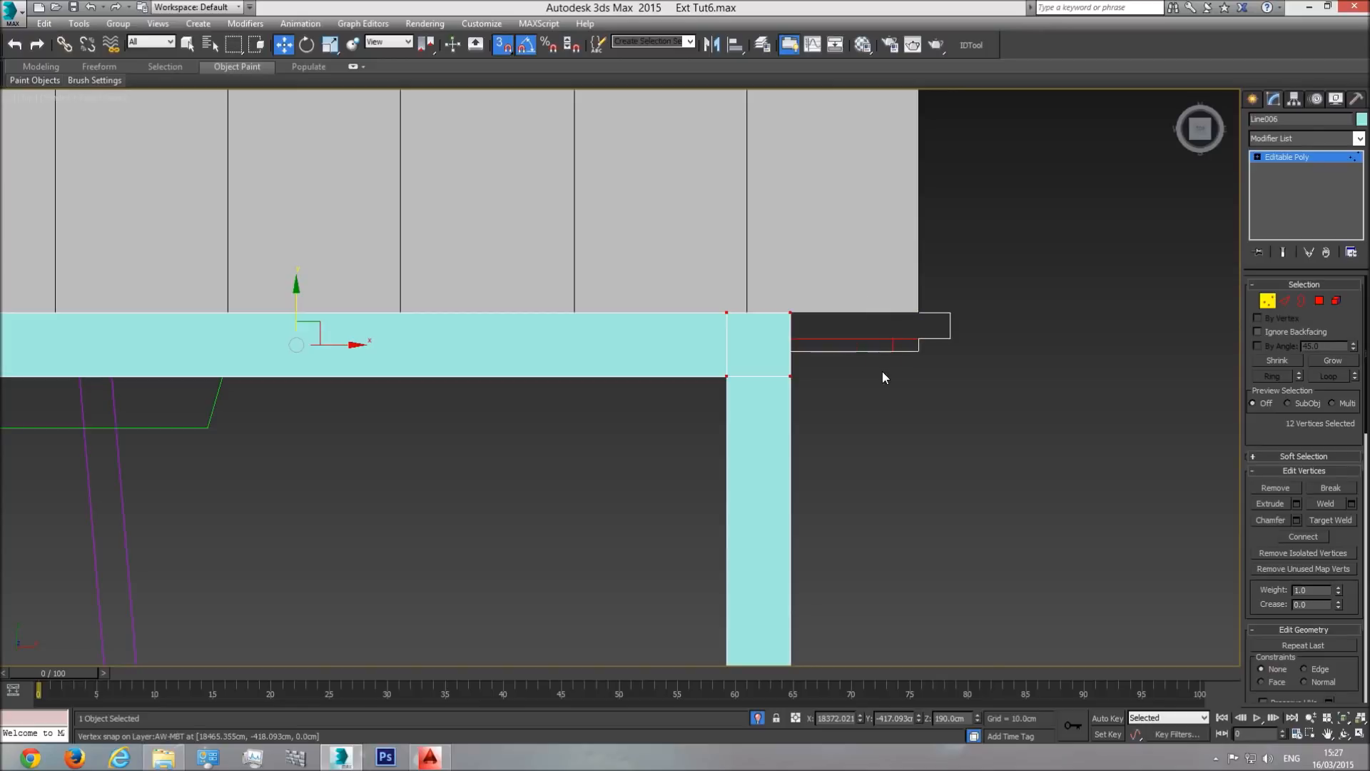
- Extrude the stair-side end face of the other L-shaped wall by 10 cm
key("p")
left_click(1360, 719)
left_click(1345, 734)
left_click_drag(793, 460, 605, 386)
scroll(670, 407, "down", 4)
left_click_drag(639, 472, 745, 428)
left_click(1291, 158)
scroll(1132, 278, "down", 5)
middle_click_drag(1132, 278, 699, 511)
scroll(787, 390, "up", 5)
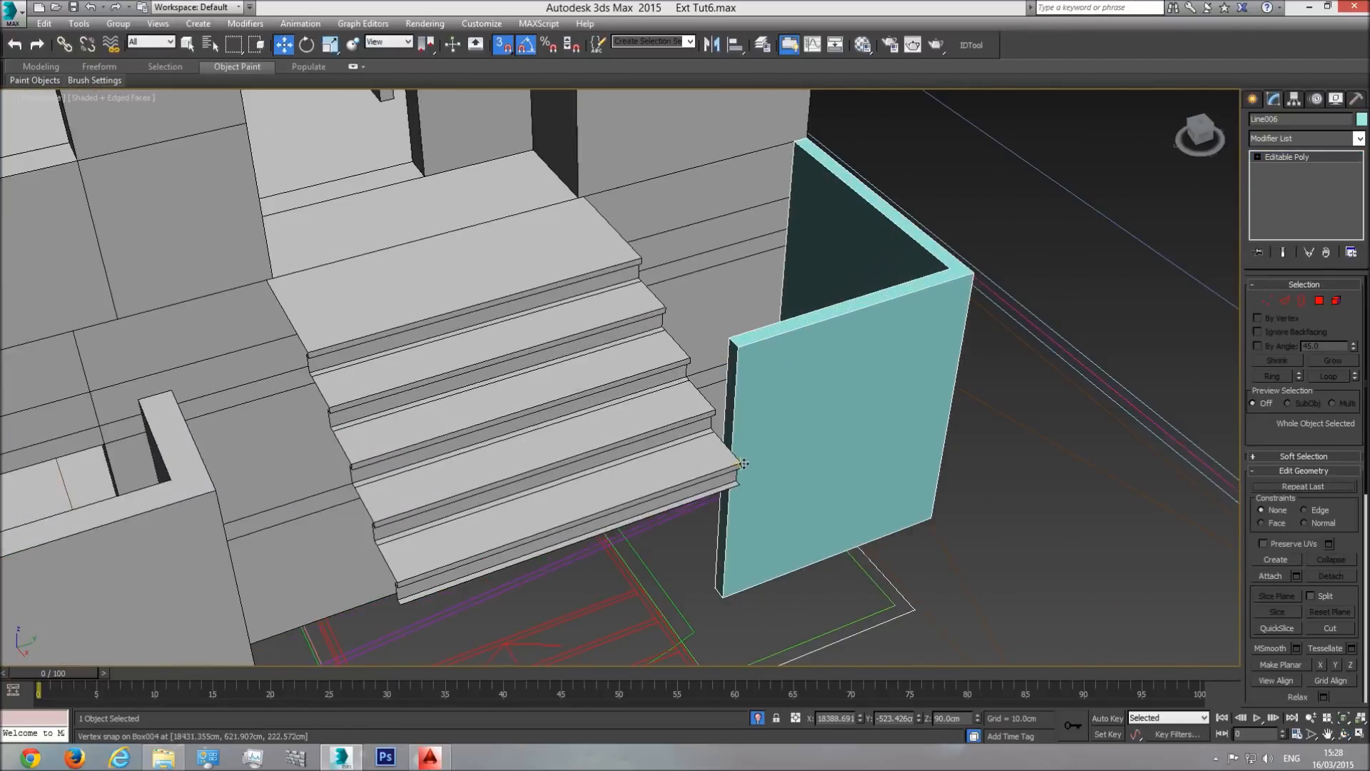
scroll(800, 425, "down", 3)
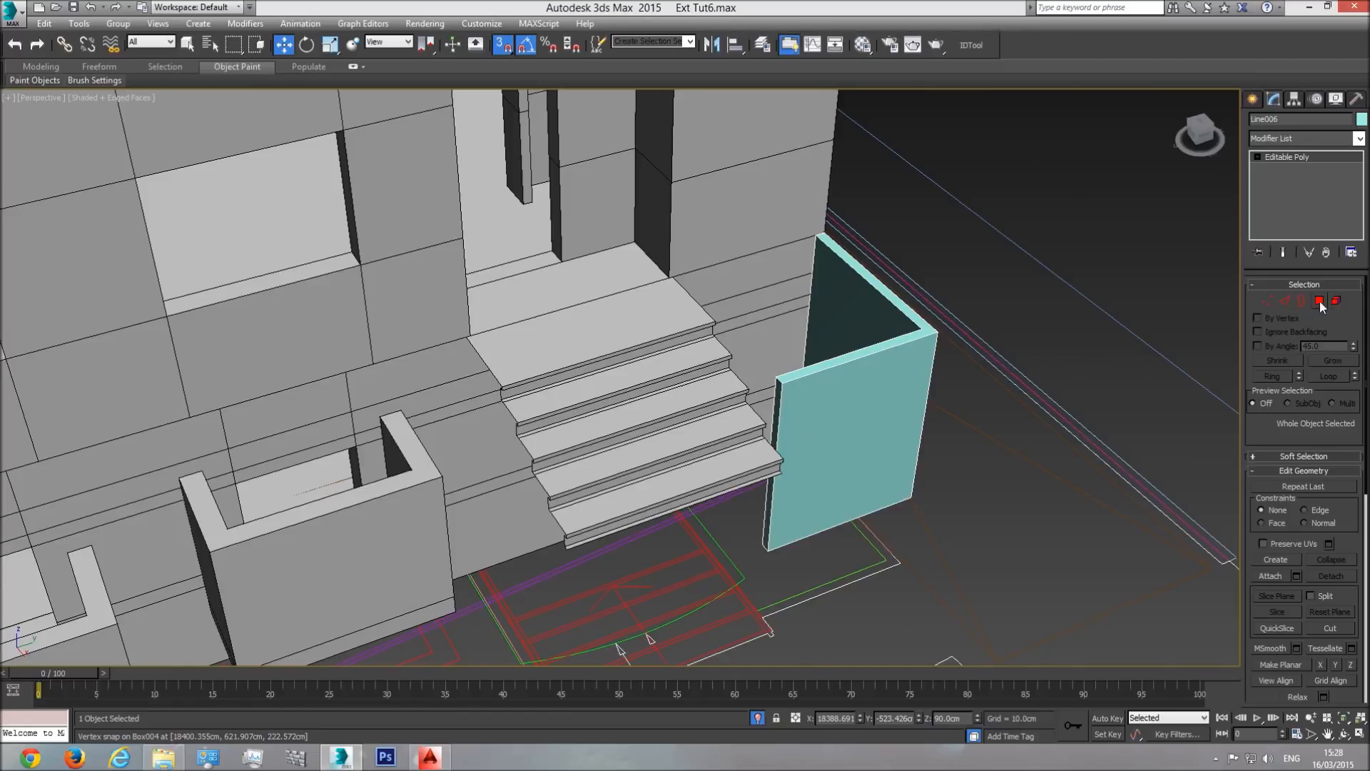
left_click(1319, 301)
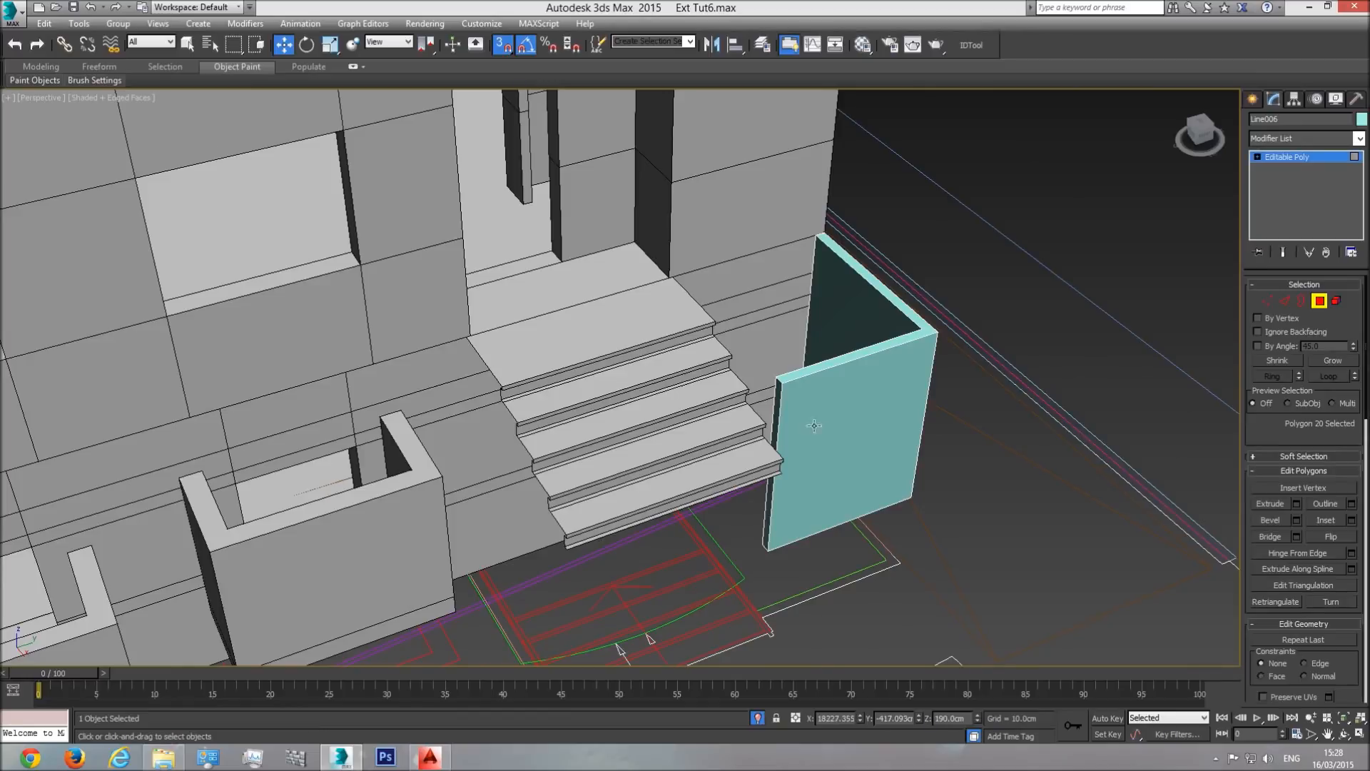
left_click(1296, 504)
left_click(626, 430)
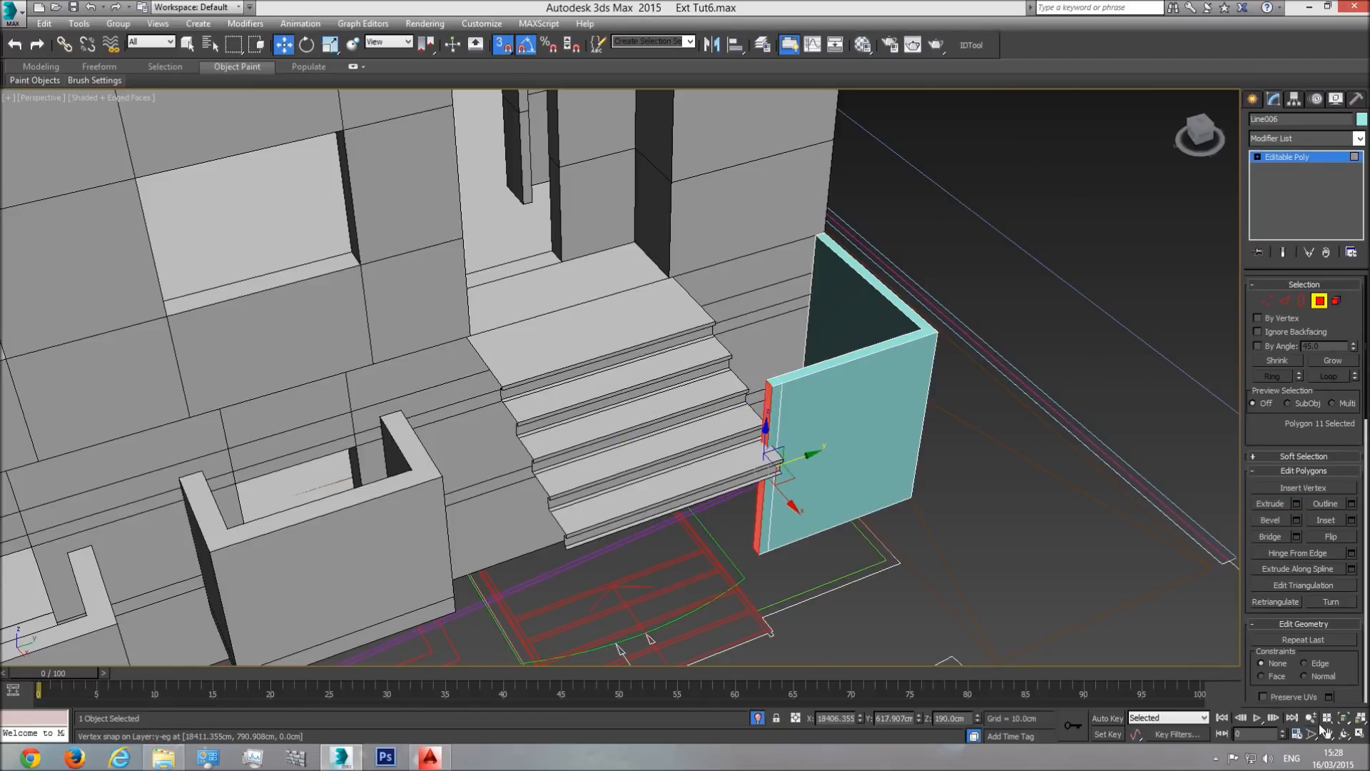
- Extrude the building-facing side of the second wall's new end block by 10 cm
left_click(1344, 735)
left_click_drag(636, 458, 749, 430)
right_click(746, 376)
left_click(744, 372)
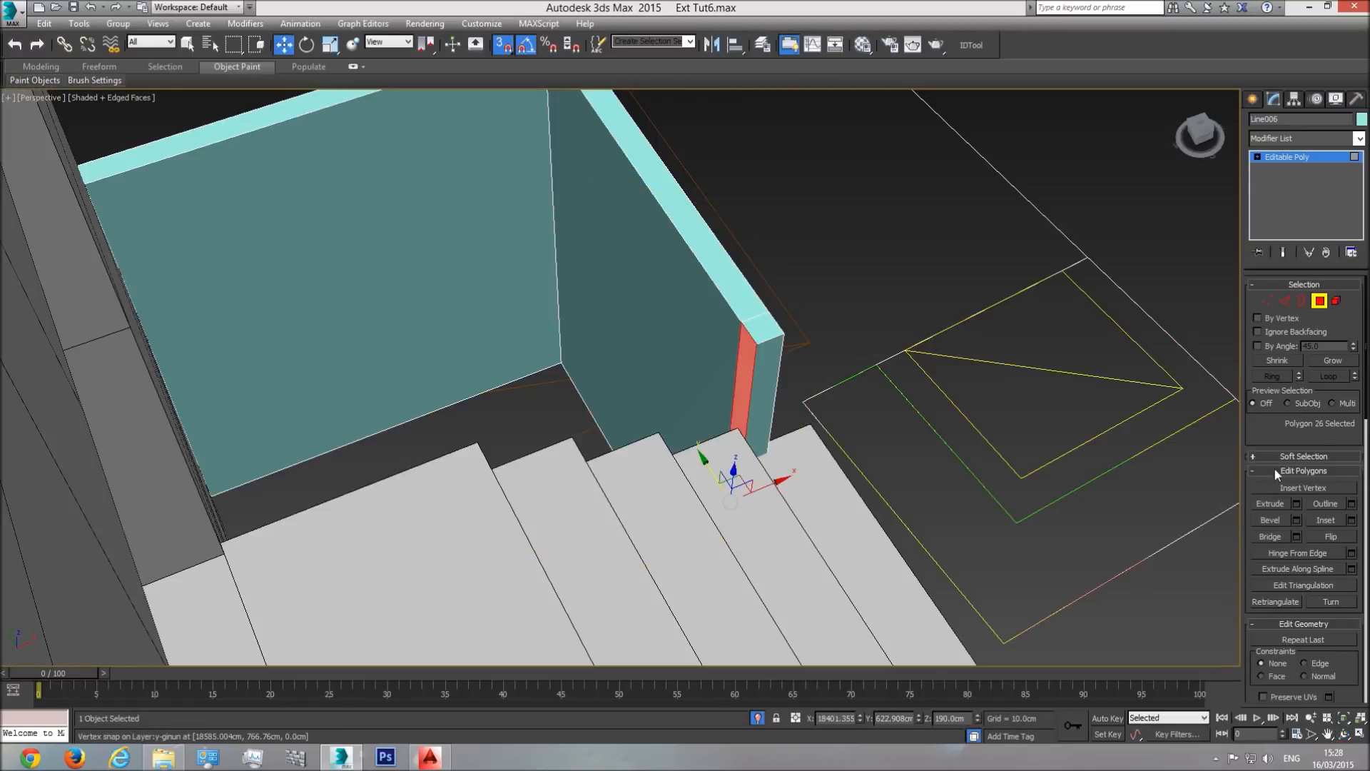
left_click(1296, 504)
left_click(627, 426)
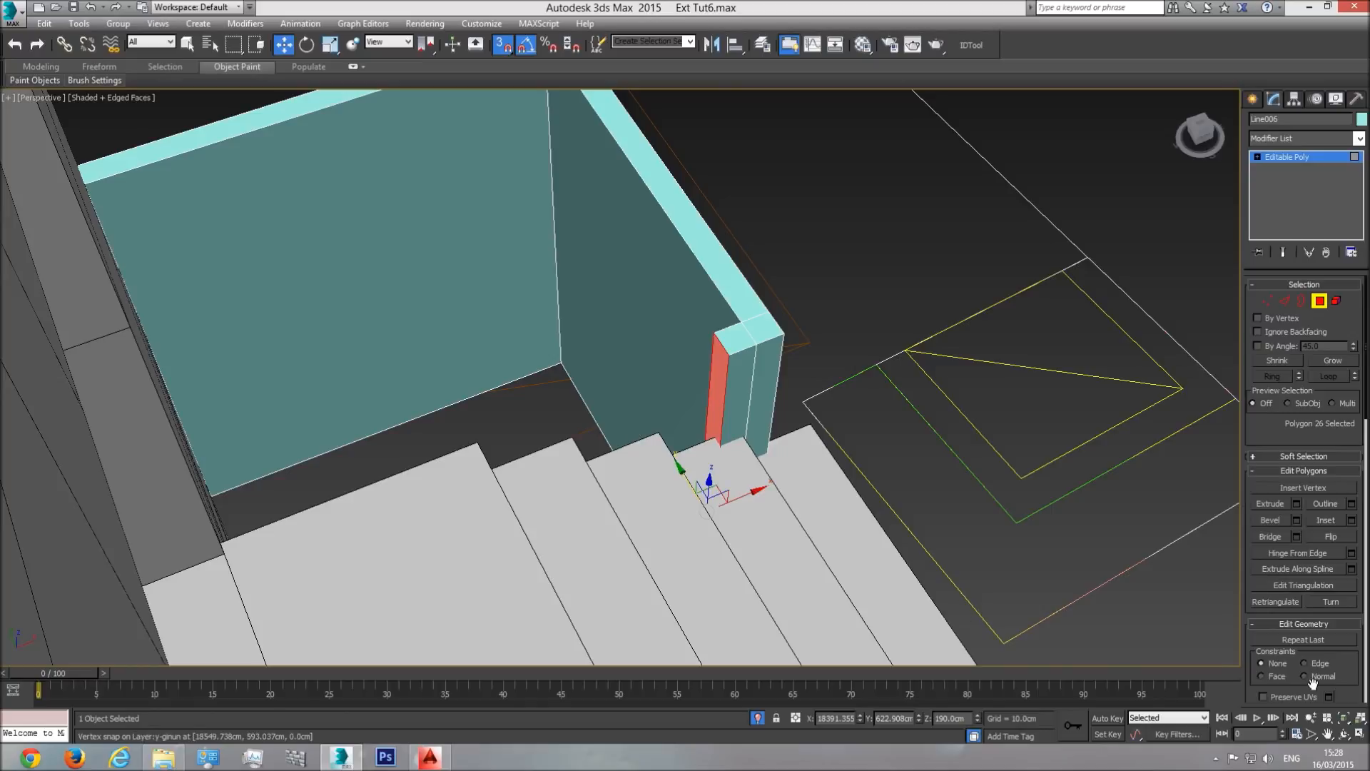
- Move the second wall's extruded face along X to 18227.355 cm, snapping it in line with the wall's far end at the building
left_click(1343, 735)
left_click_drag(685, 400, 593, 396)
left_click_drag(571, 294, 493, 129)
left_click(283, 46)
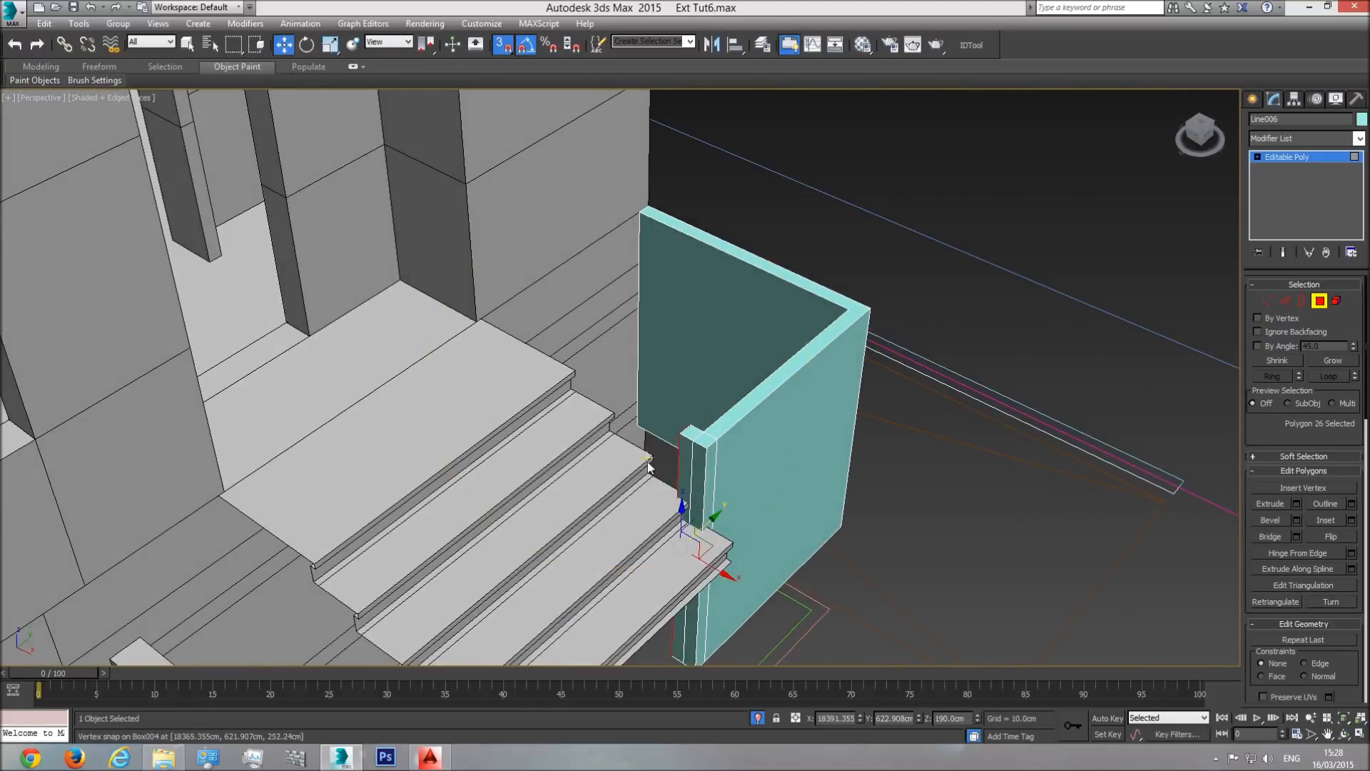
left_click_drag(714, 565, 651, 201)
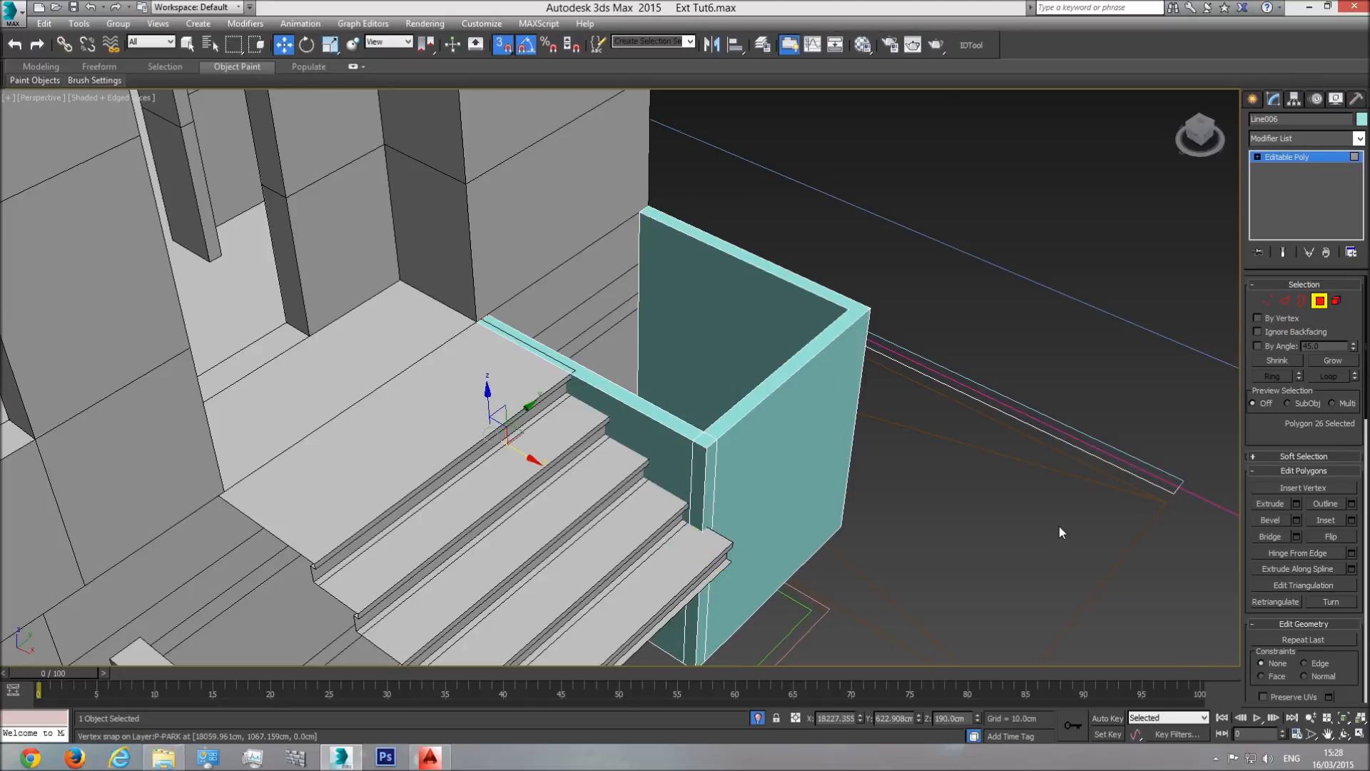
- Select the twelve vertices of the second wall's stair-side segment and move them along Y to 626.908 cm, snapping them to the stairs' edge
key("t")
scroll(868, 428, "down", 5)
scroll(837, 419, "up", 6)
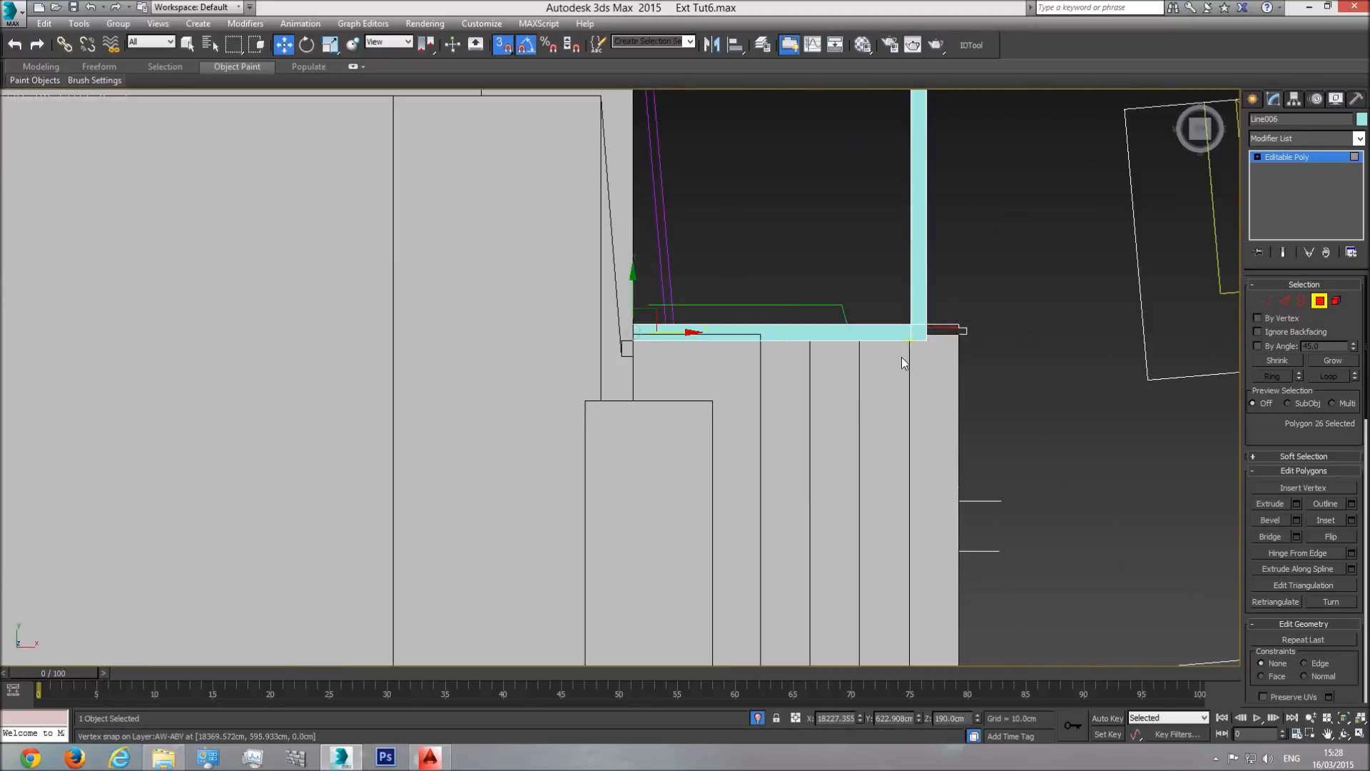
key("1")
left_click_drag(336, 427, 337, 426)
middle_click_drag(755, 384, 747, 416)
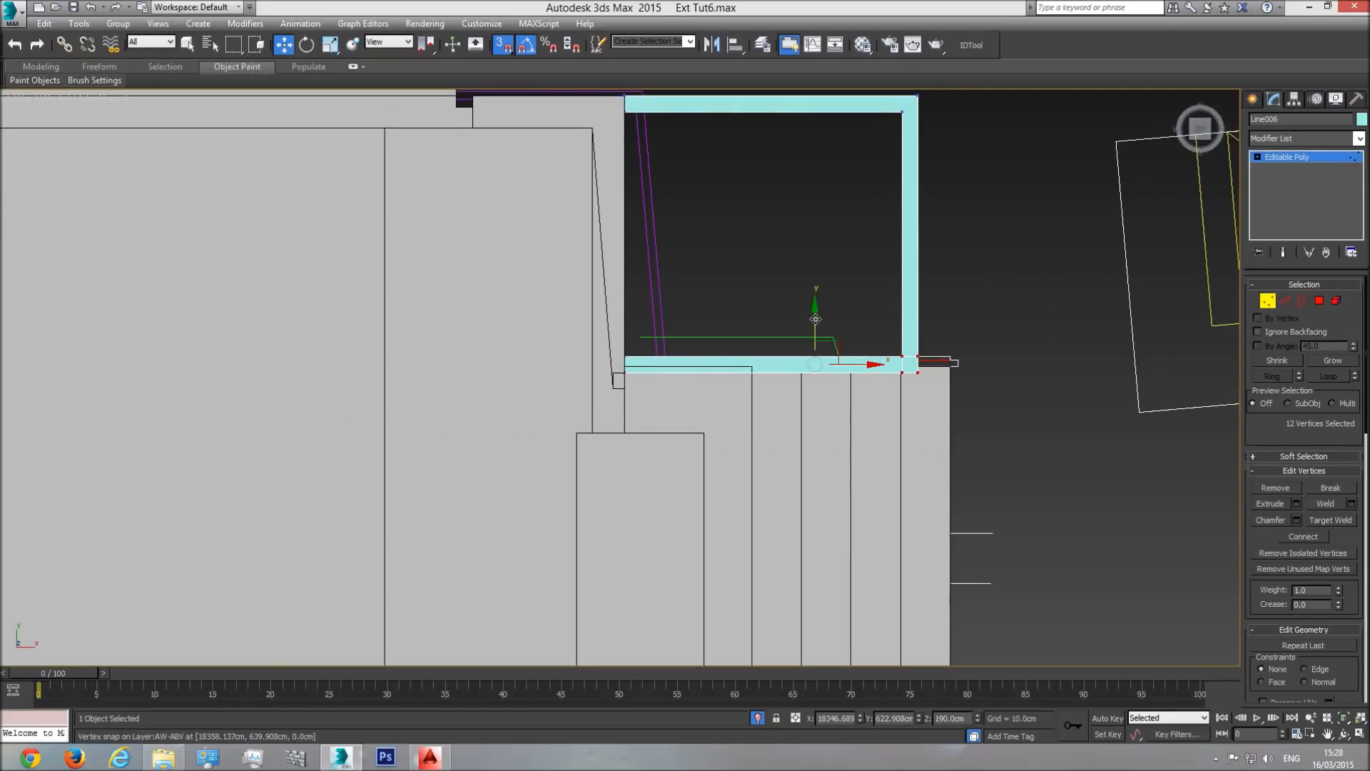
scroll(913, 370, "up", 5)
left_click_drag(926, 382, 1023, 361)
left_click_drag(1020, 364, 1008, 371)
middle_click_drag(1105, 446, 1064, 431)
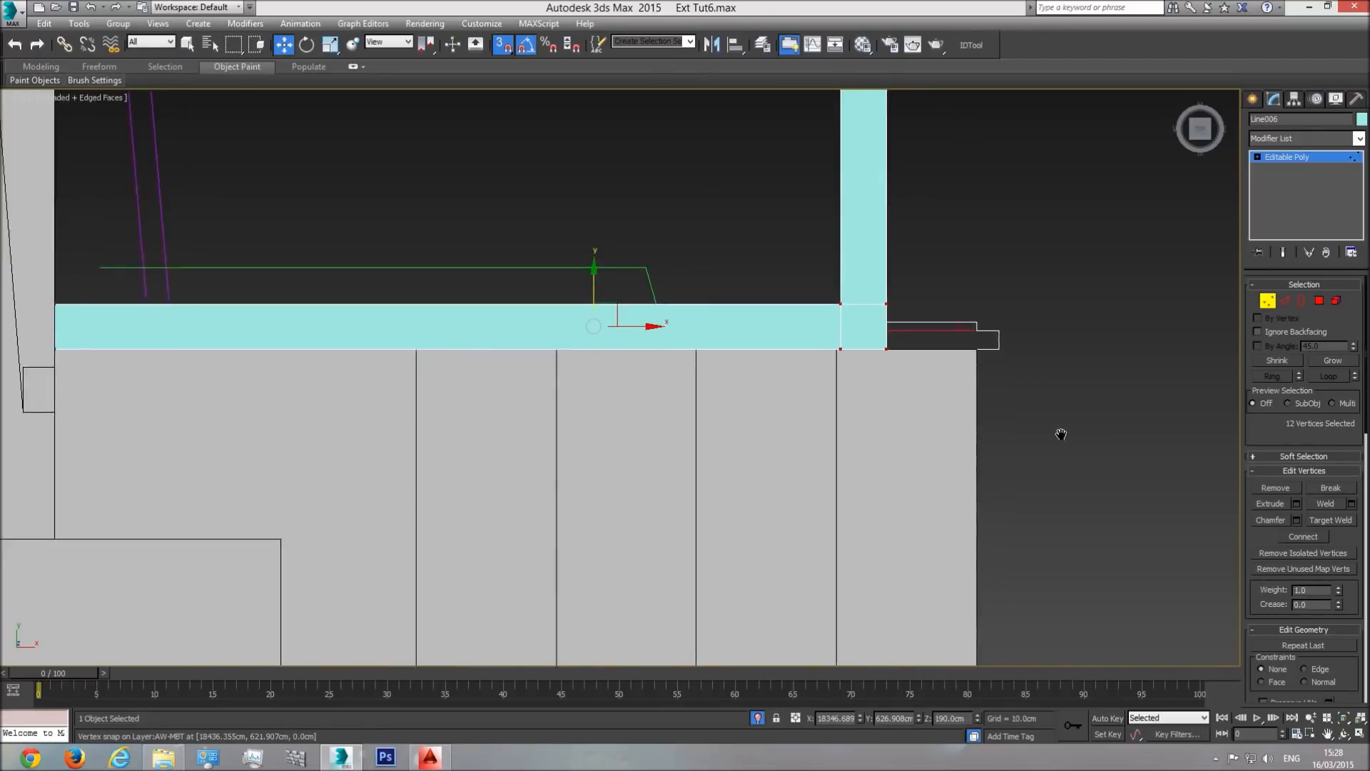
- Inspect the extended L-shaped walls beside both entrance stairs in the perspective view
key("p")
left_click(1344, 734)
left_click_drag(763, 449, 534, 446)
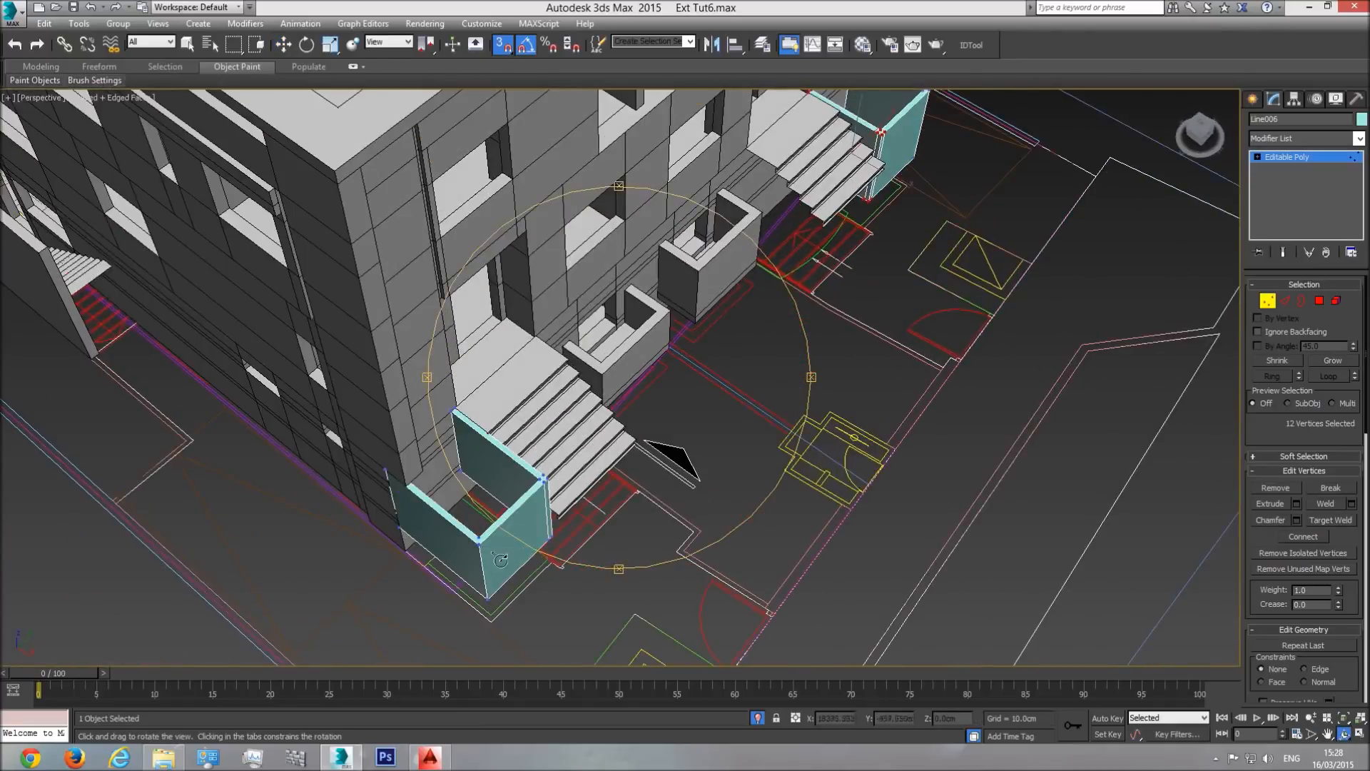
left_click_drag(513, 503, 727, 370)
key("z")
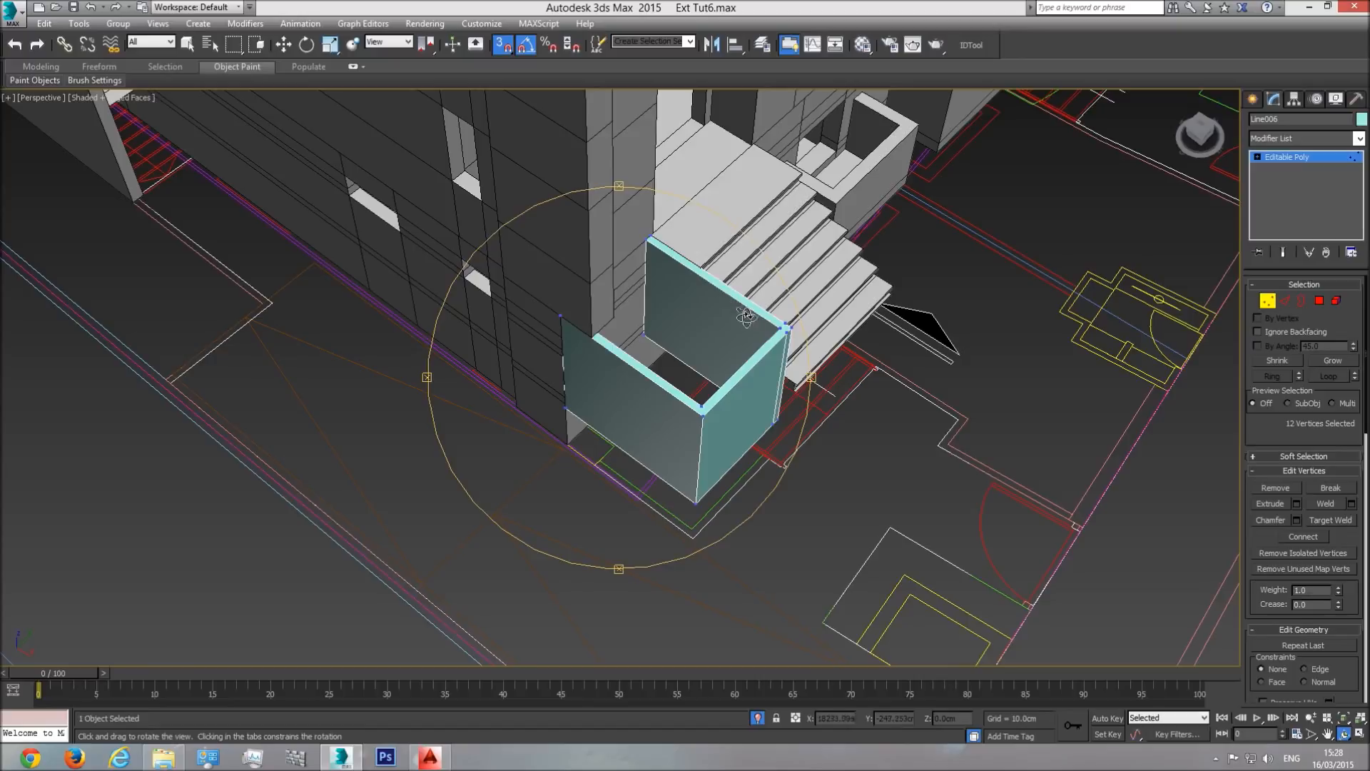
left_click_drag(731, 347, 583, 328)
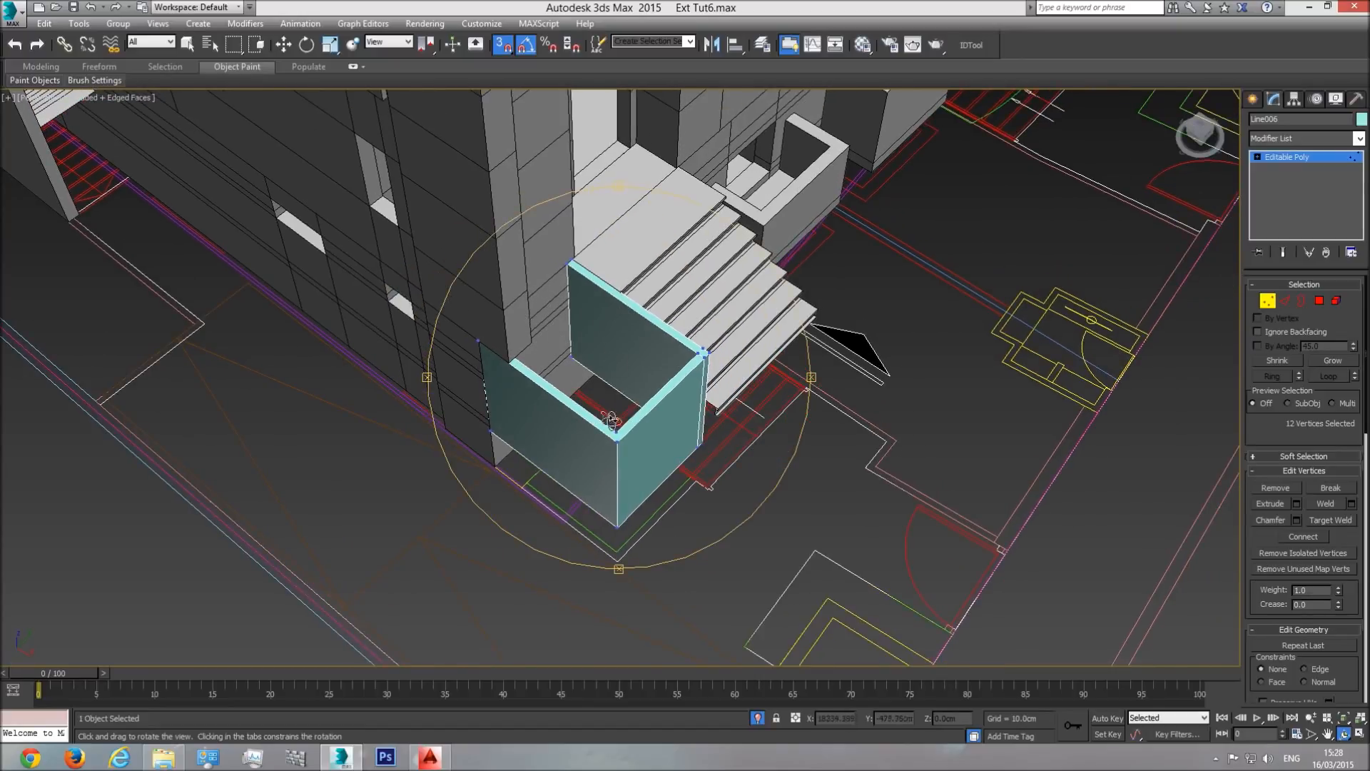
left_click_drag(626, 414, 631, 446)
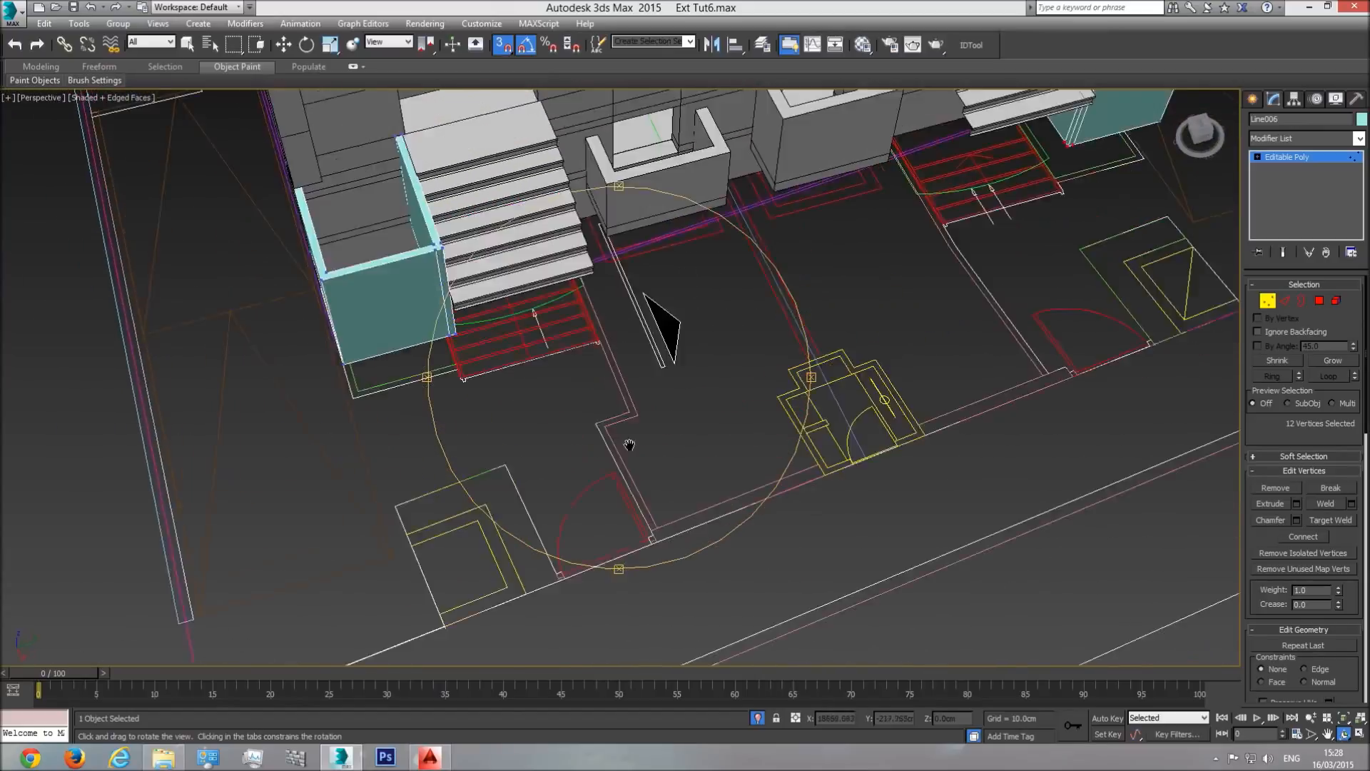
scroll(715, 345, "down", 4)
left_click_drag(641, 384, 681, 370)
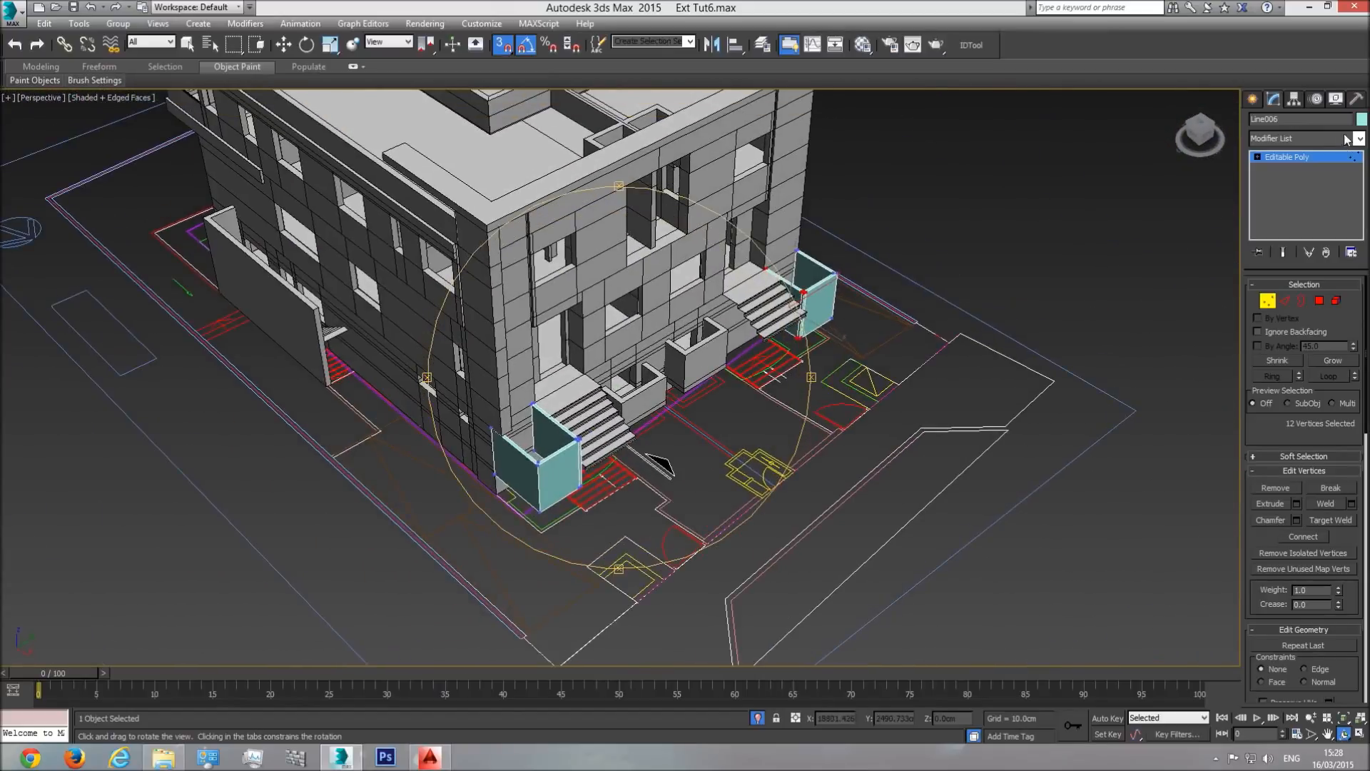
- Rename the finished wall object to "Stares closing" and set its object color to black
left_click(1317, 158)
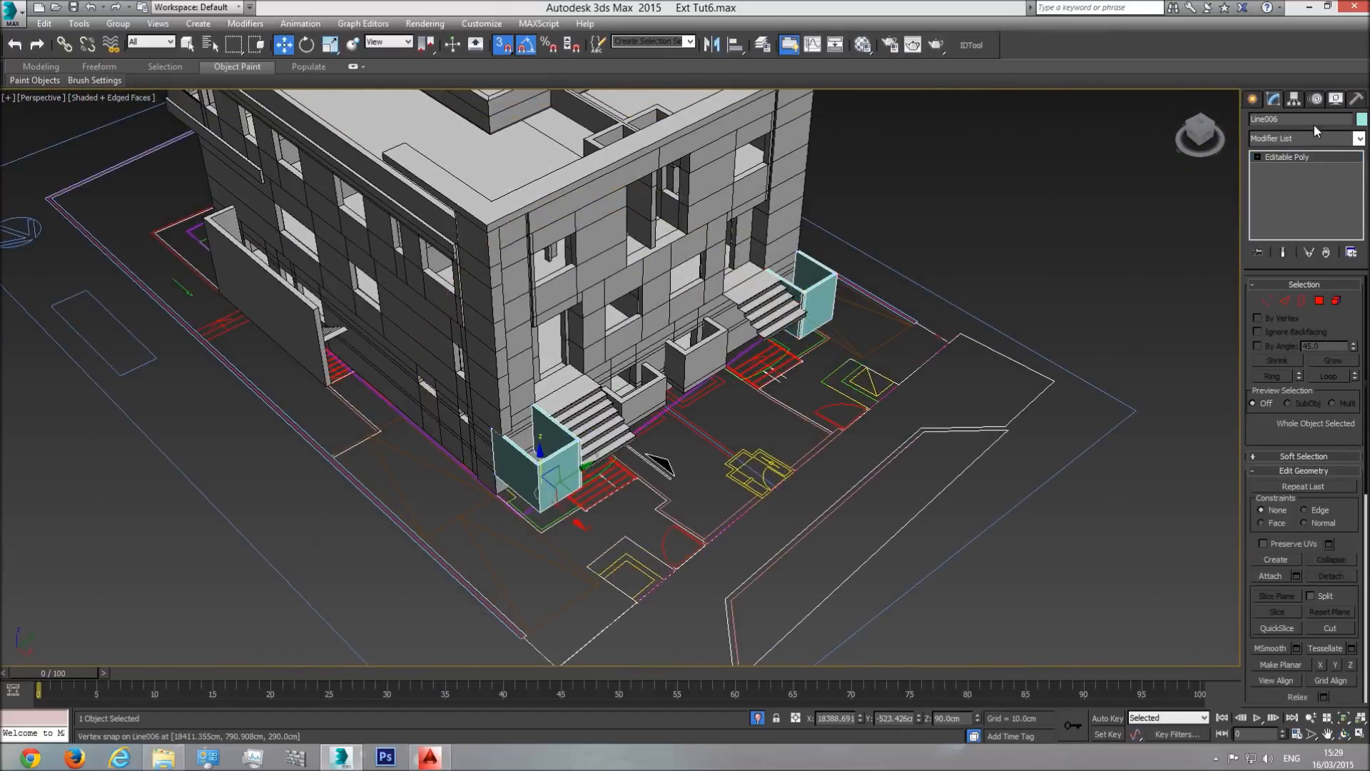
type("Stares closing")
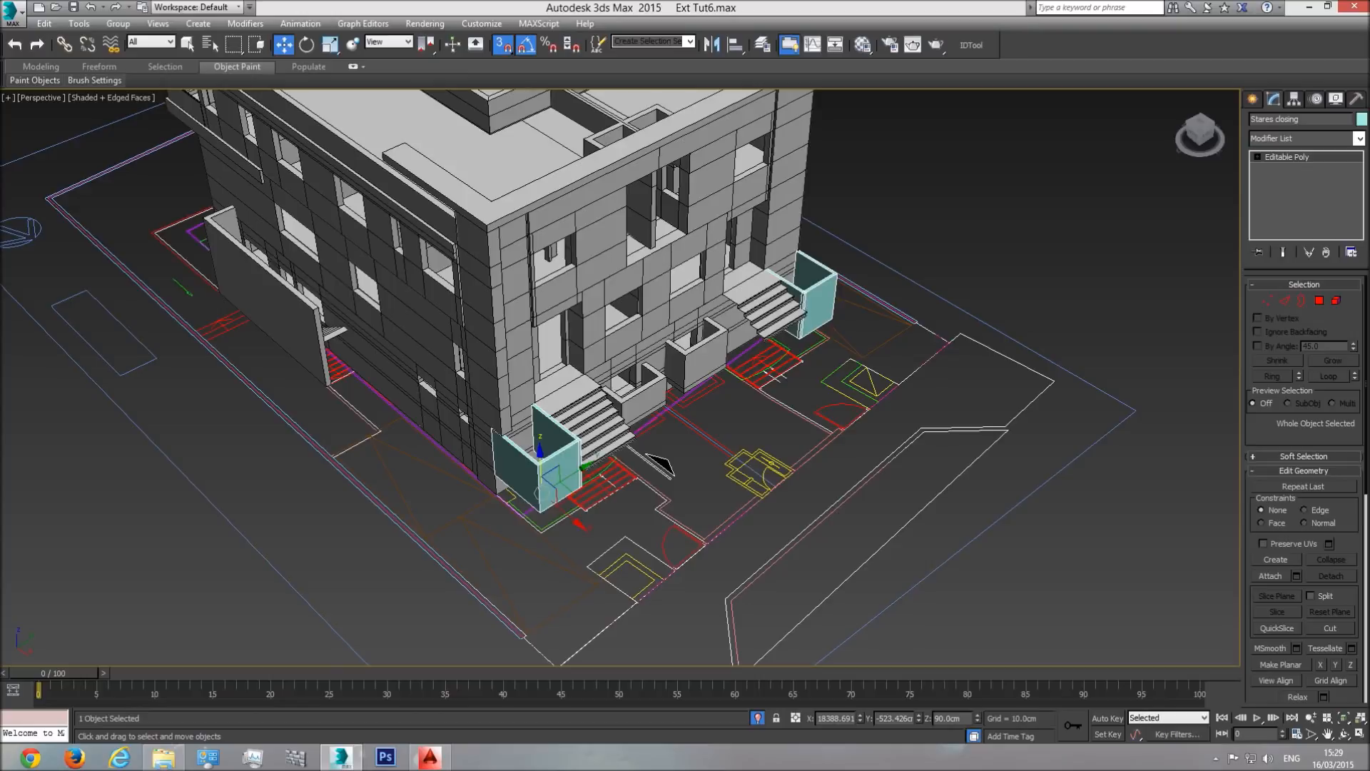
left_click(1362, 119)
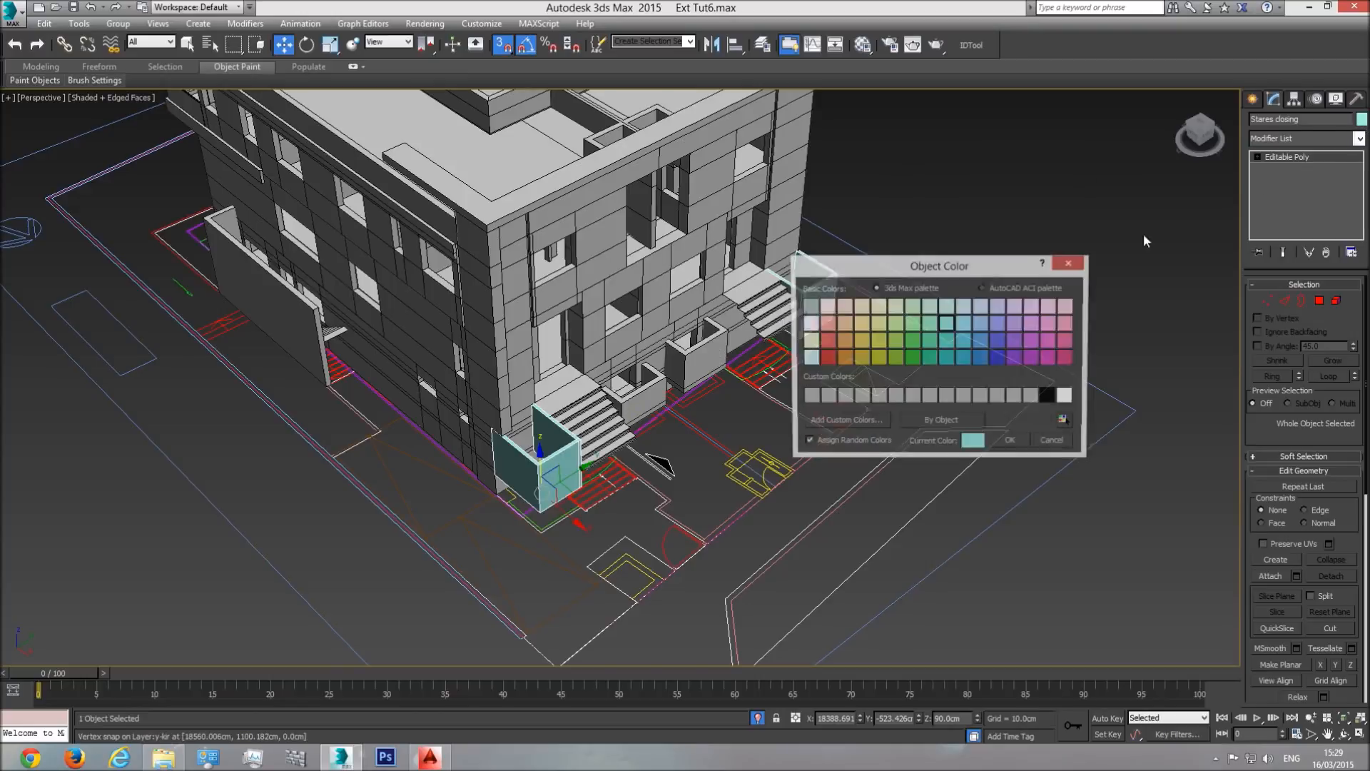
left_click(1067, 403)
left_click(1021, 438)
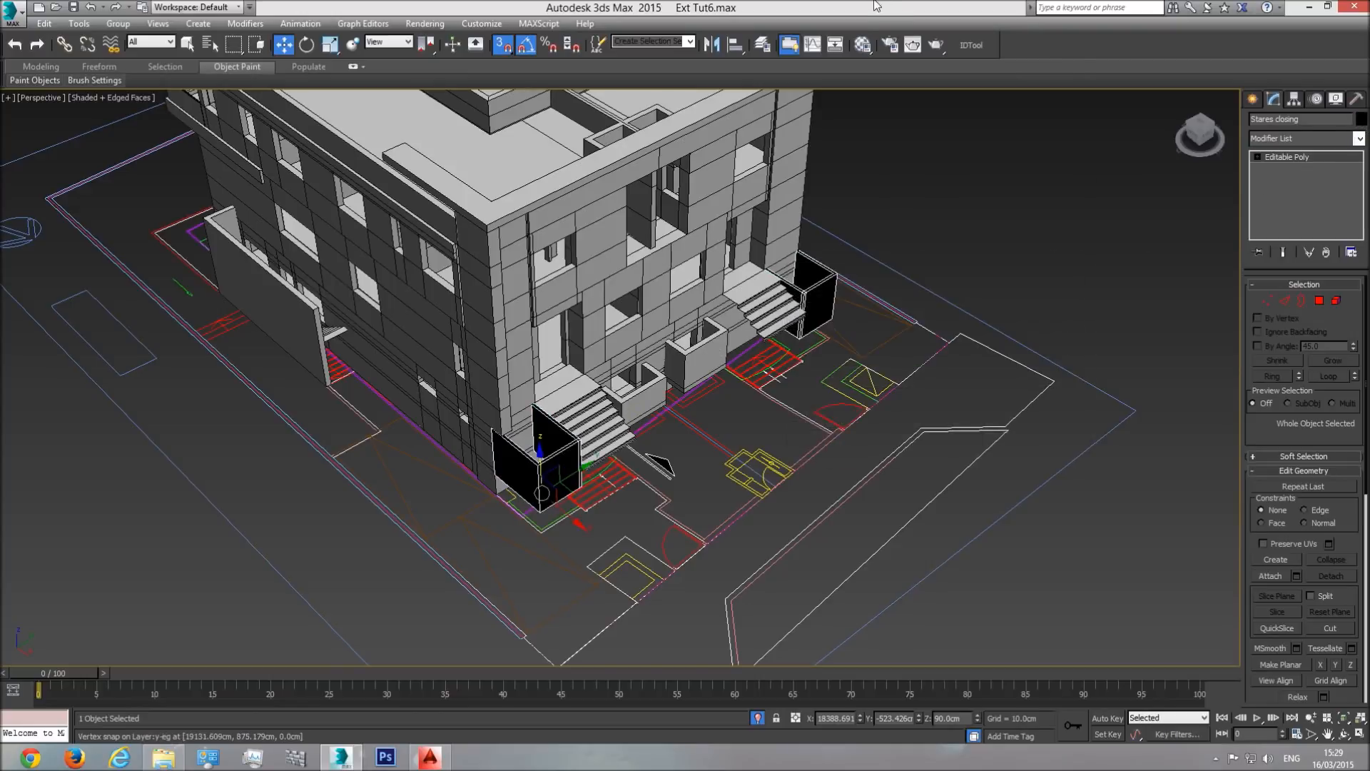
- Assign the base material to the stair walls and clear the selection
left_click(863, 45)
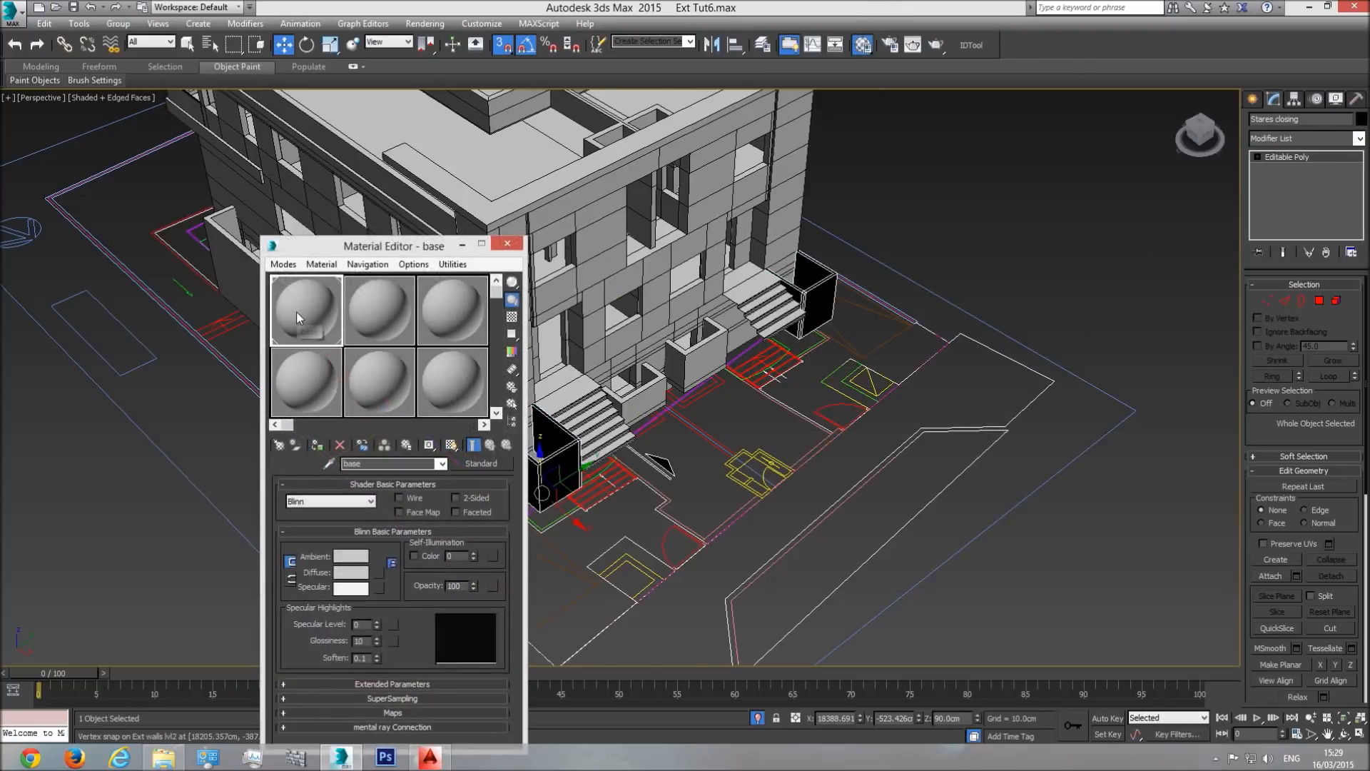
left_click(318, 445)
left_click(508, 244)
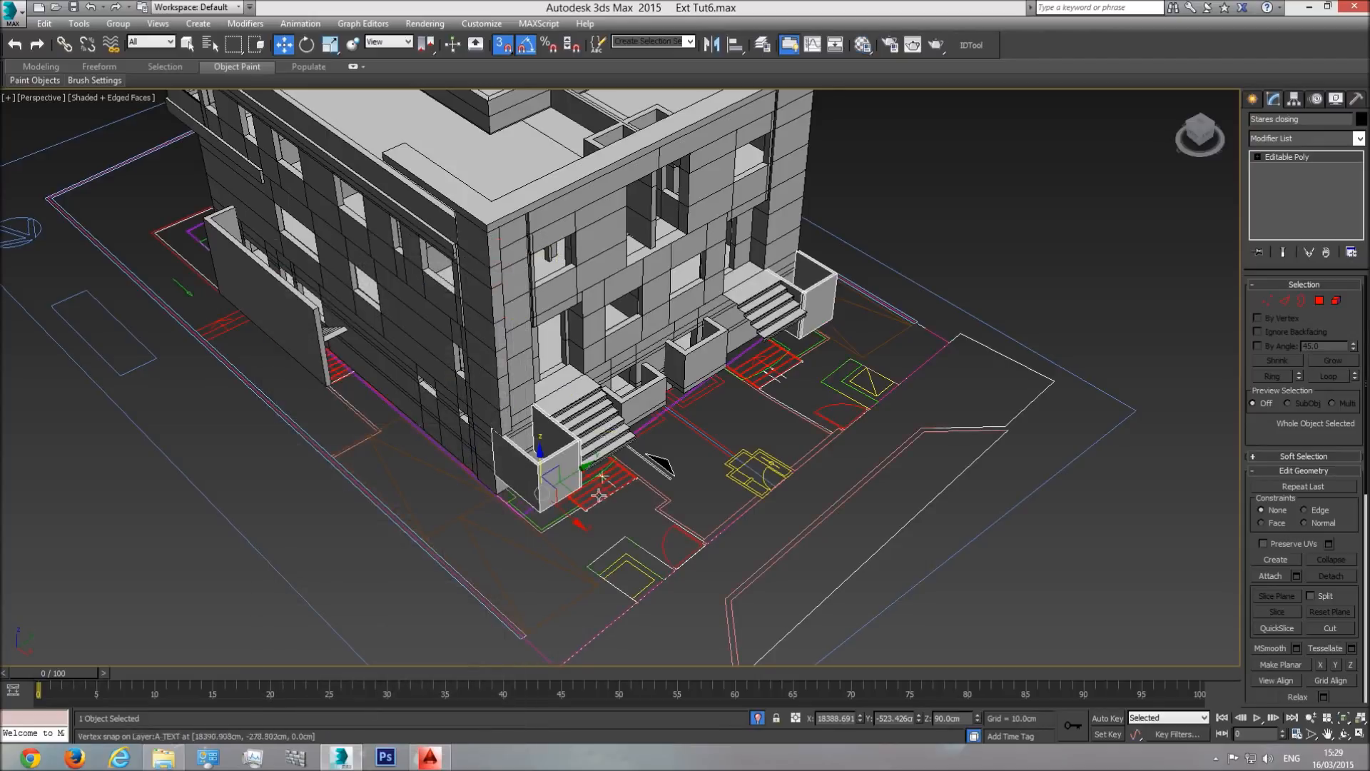
scroll(548, 587, "up", 6)
left_click(549, 587)
- Examine the stair walls and the building's long side facade with its freestanding wall from several angles
scroll(539, 498, "down", 8)
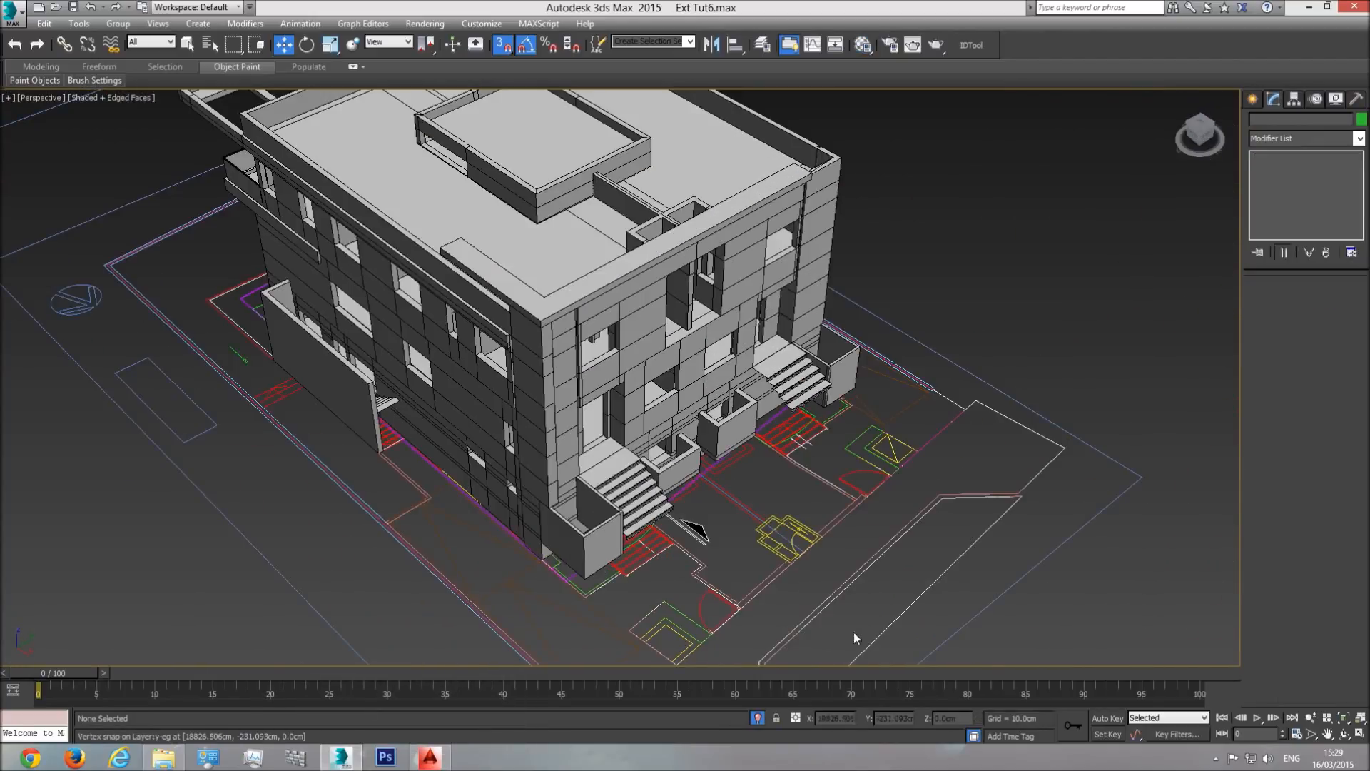
left_click(1344, 733)
mouse_move(539, 372)
left_mouse_down()
mouse_move(708, 356)
mouse_move(531, 354)
left_mouse_up()
left_click_drag(620, 416, 466, 417)
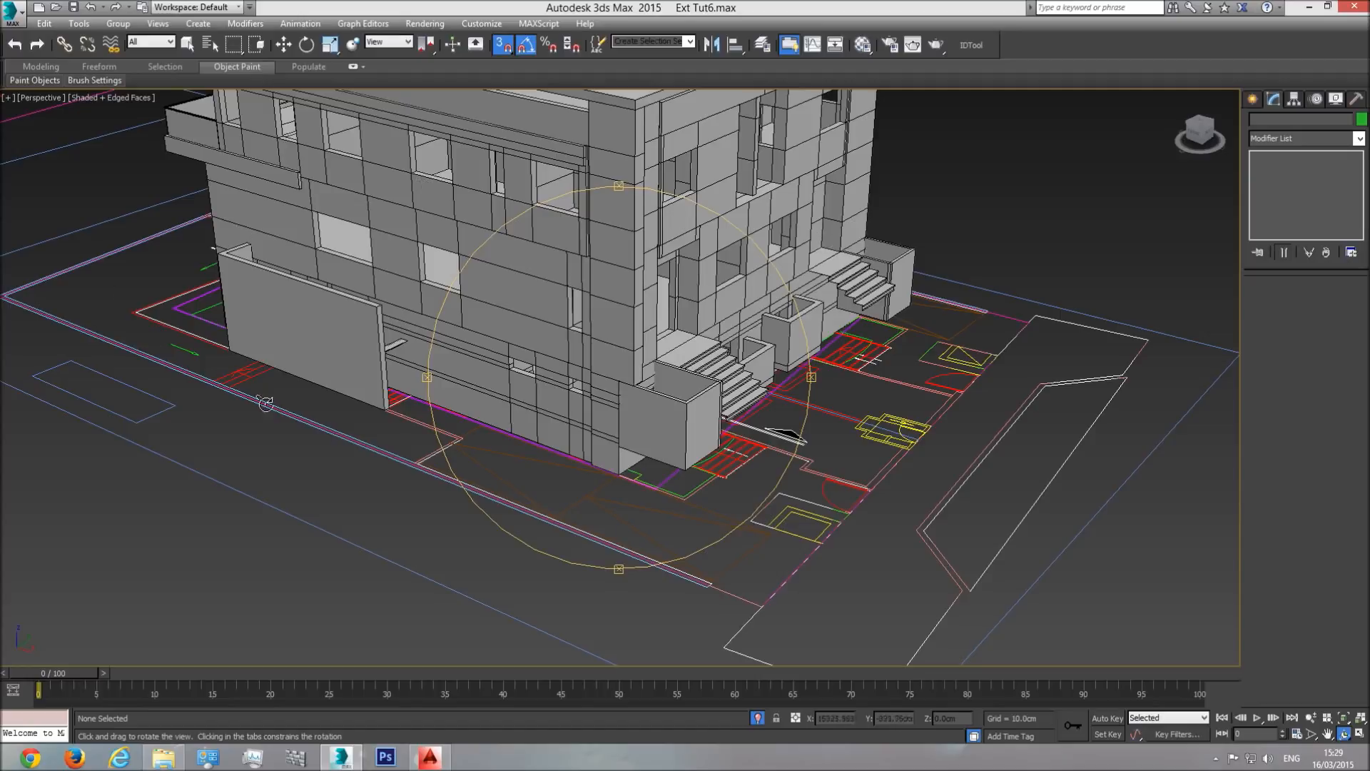
left_click_drag(85, 296, 850, 503)
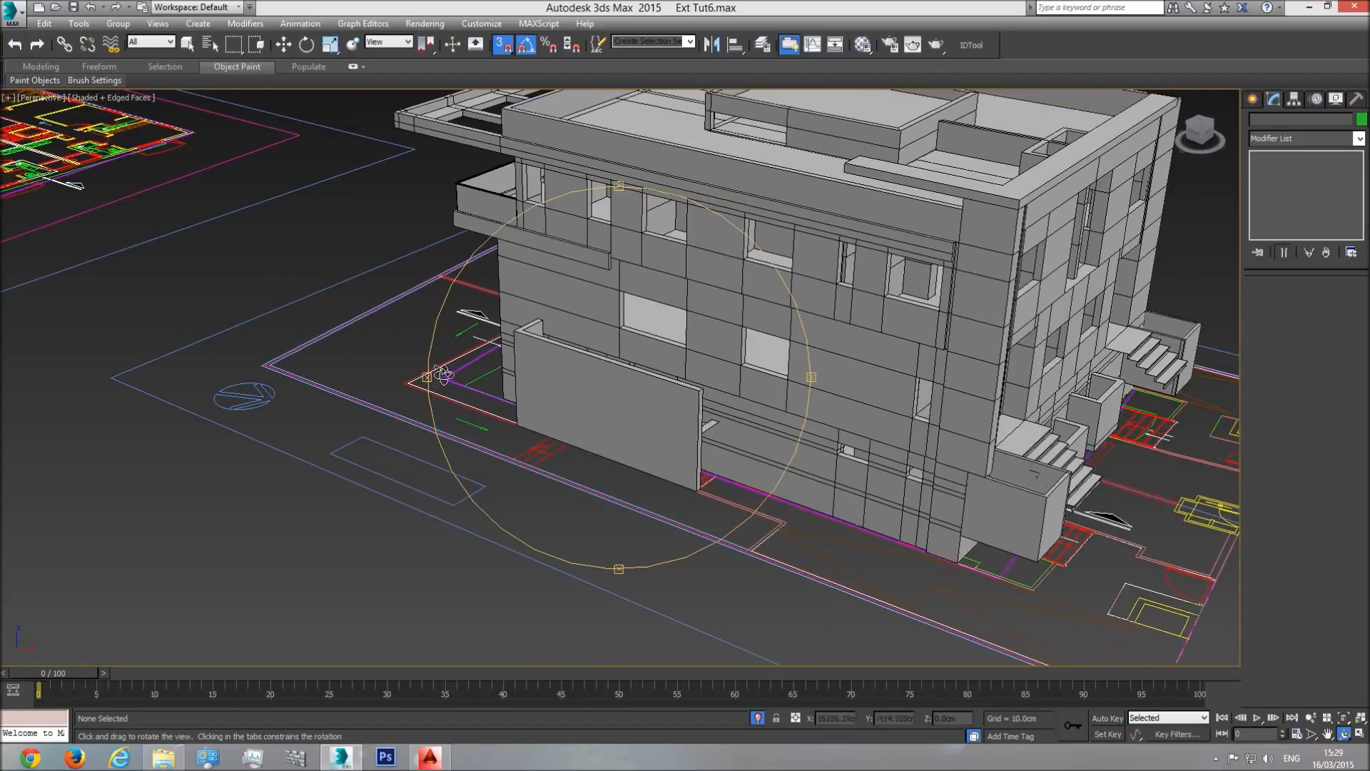
left_click_drag(731, 484, 695, 494)
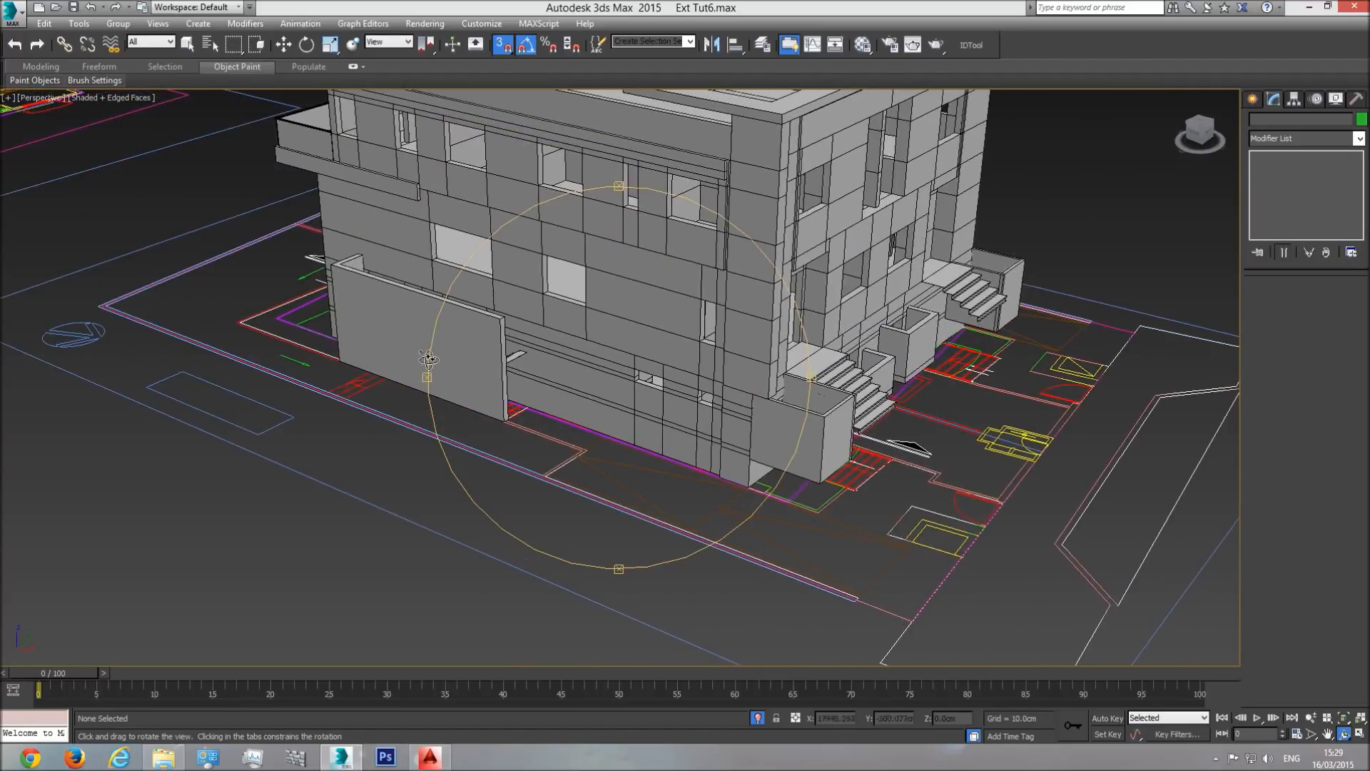
- Examine the building model's facades, window openings, entrance stairs and pergola from the front, side and rear
left_click_drag(415, 274, 788, 437)
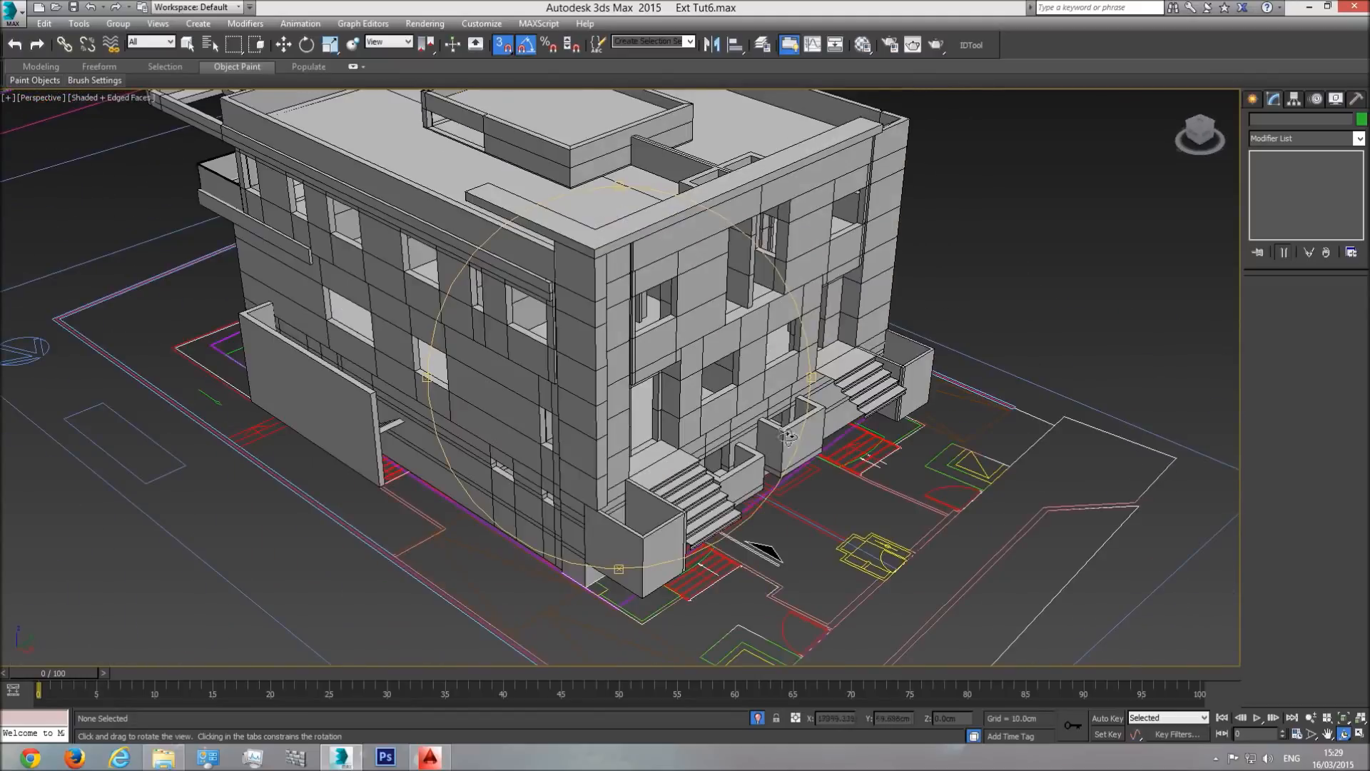
left_click_drag(580, 472, 631, 449)
scroll(642, 464, "up", 6)
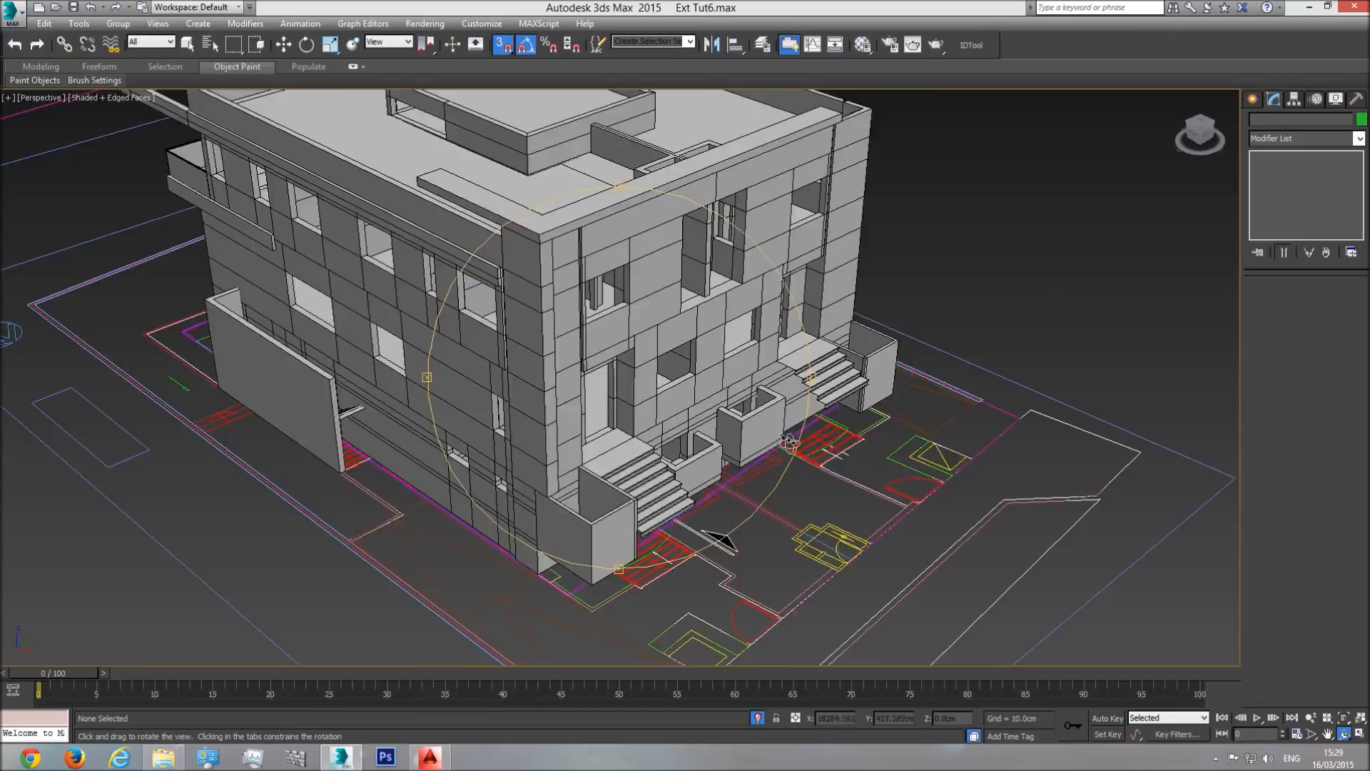
scroll(776, 450, "down", 8)
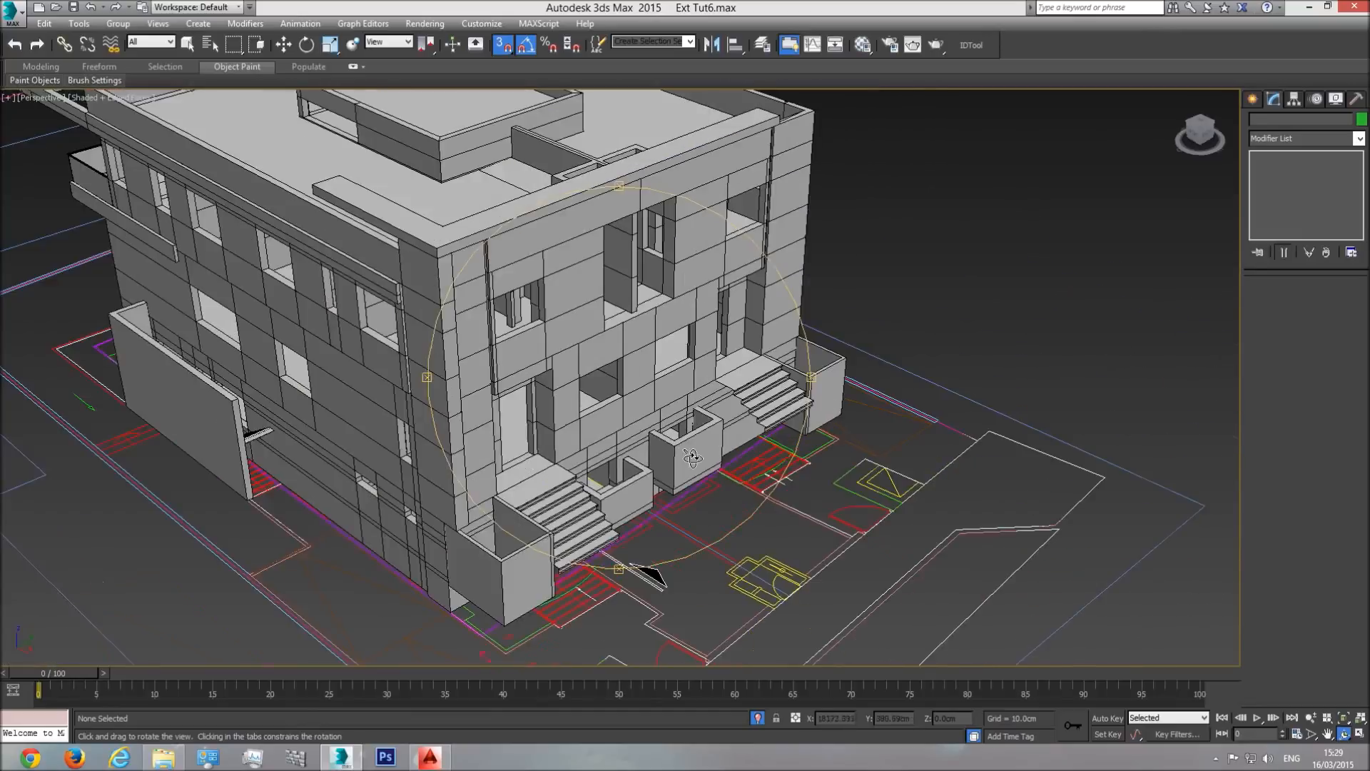
scroll(660, 454, "up", 2)
left_click_drag(660, 454, 742, 431)
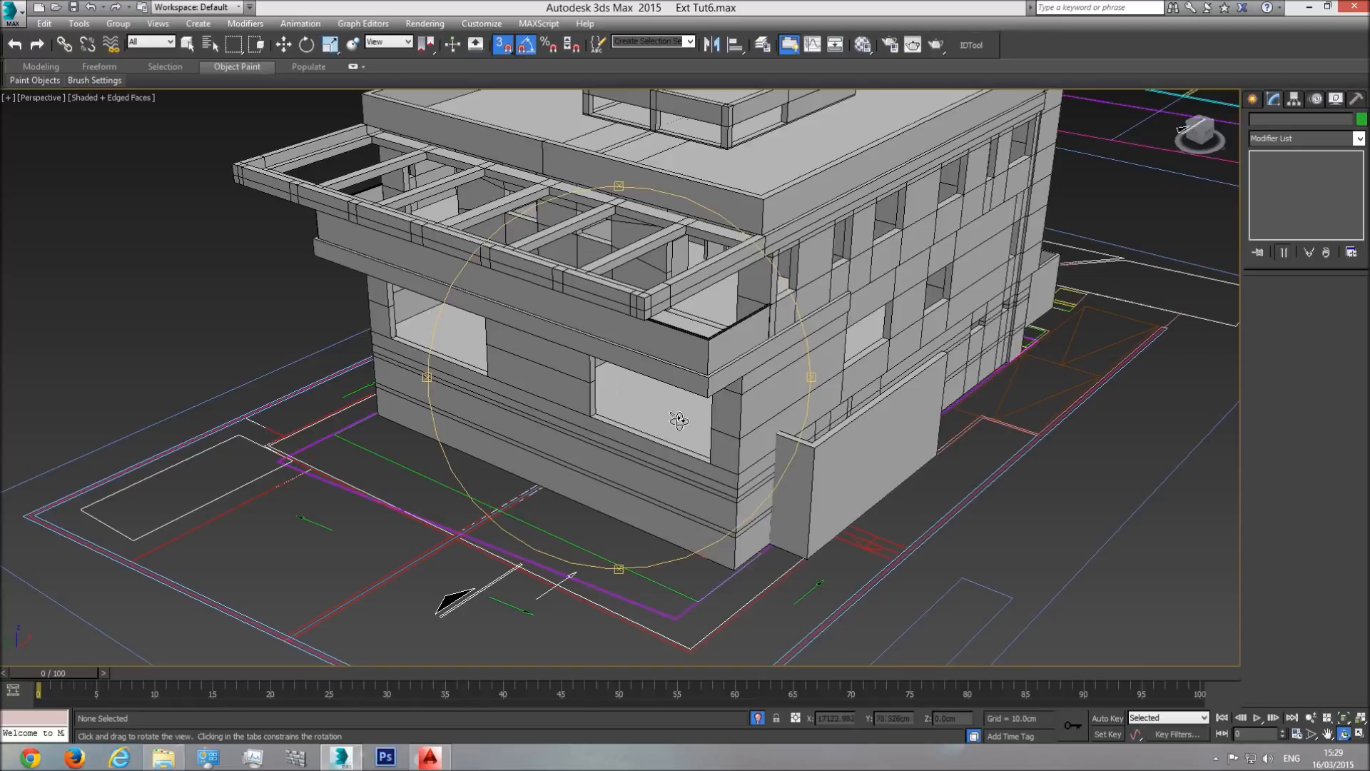
left_click_drag(662, 414, 625, 428)
left_click(188, 44)
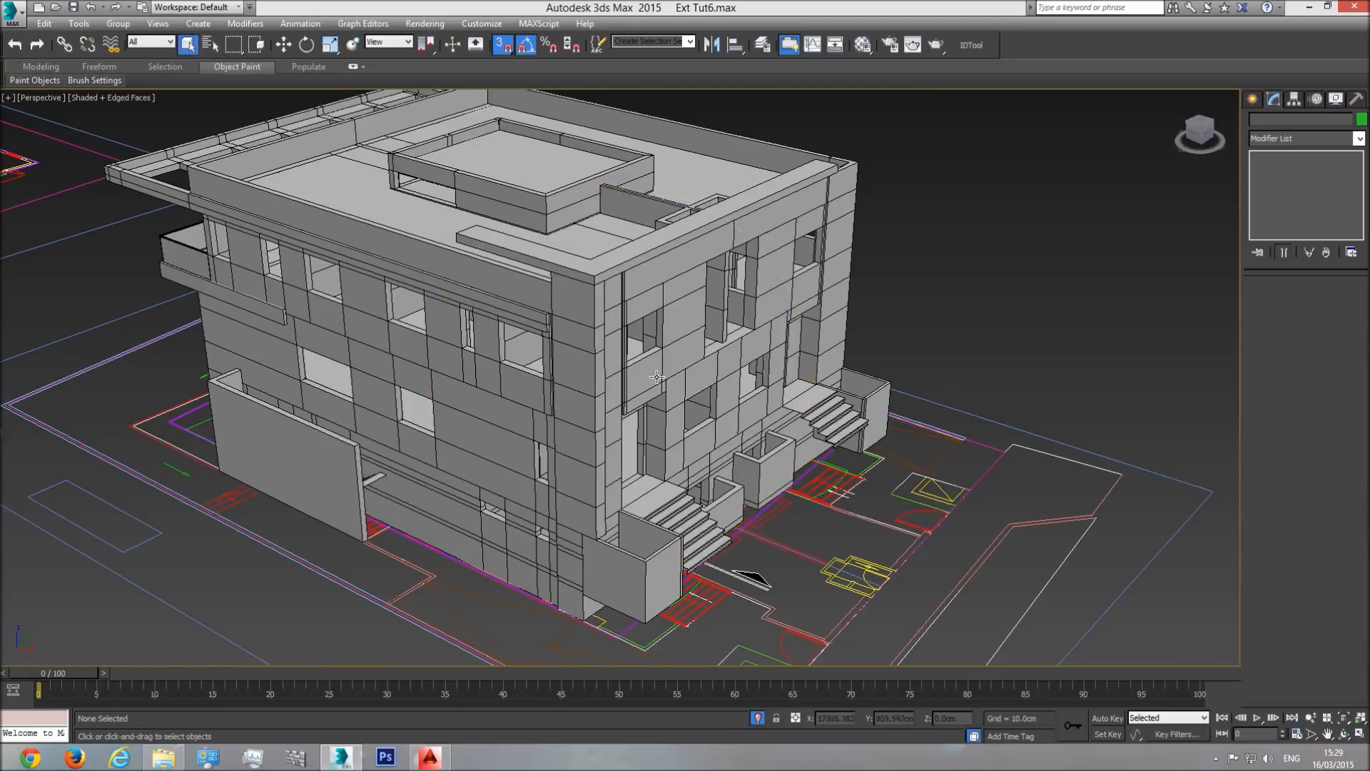
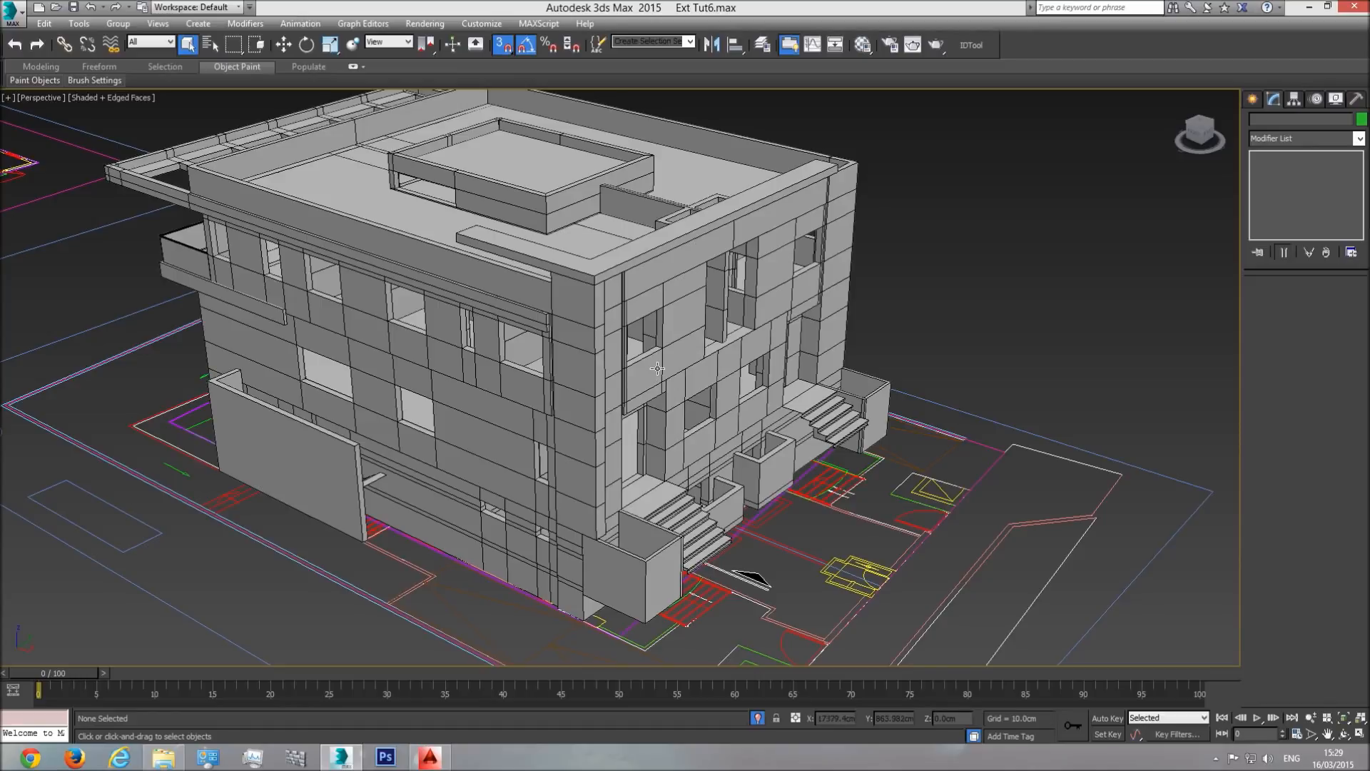
scroll(657, 369, "up", 5)
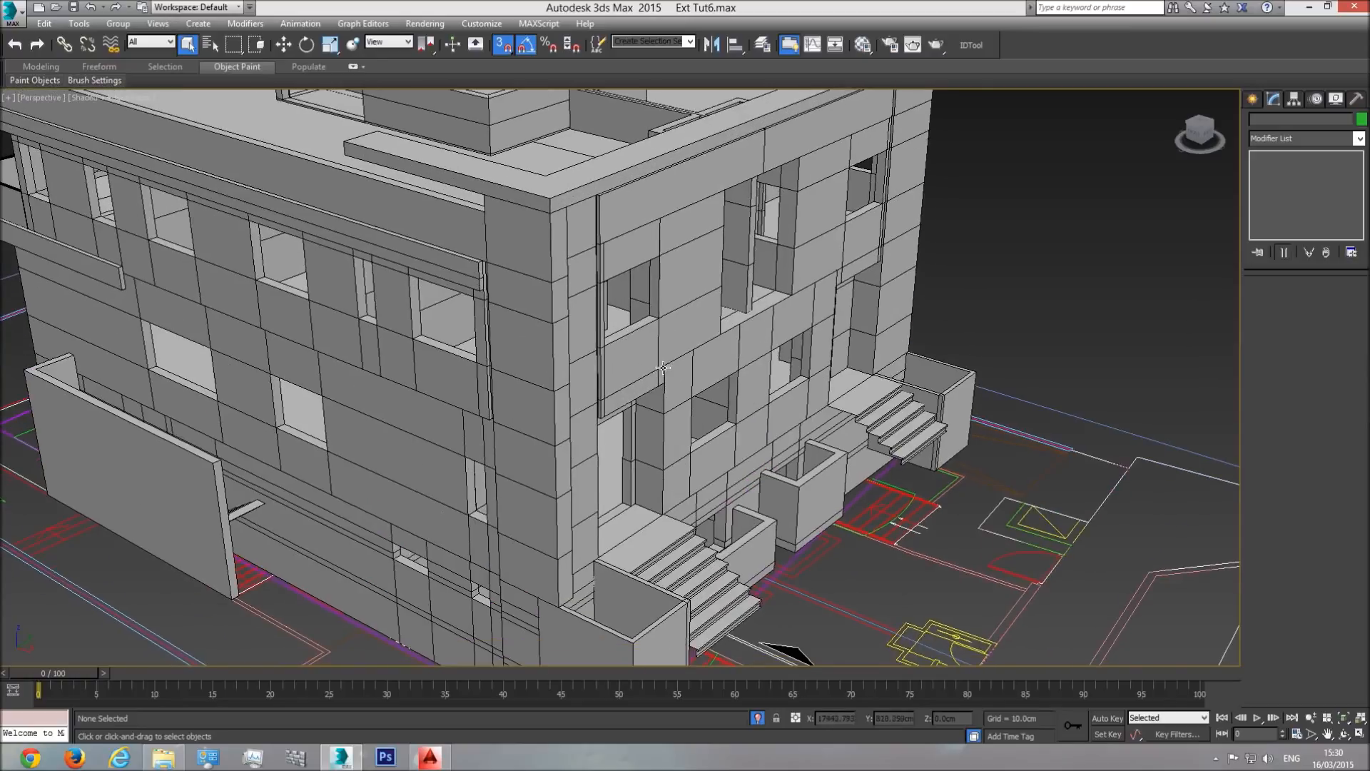
middle_click_drag(583, 416, 840, 405)
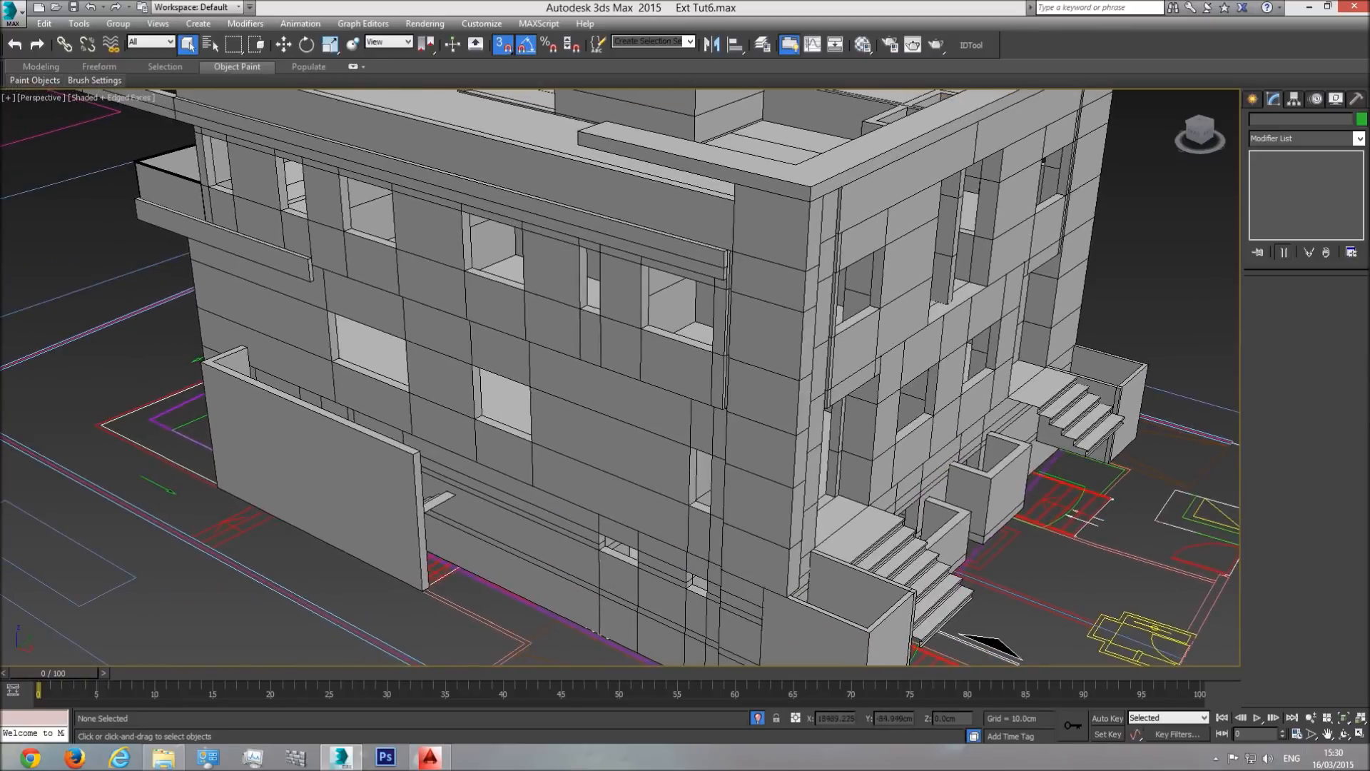
left_click(1346, 738)
left_click_drag(579, 368, 488, 459)
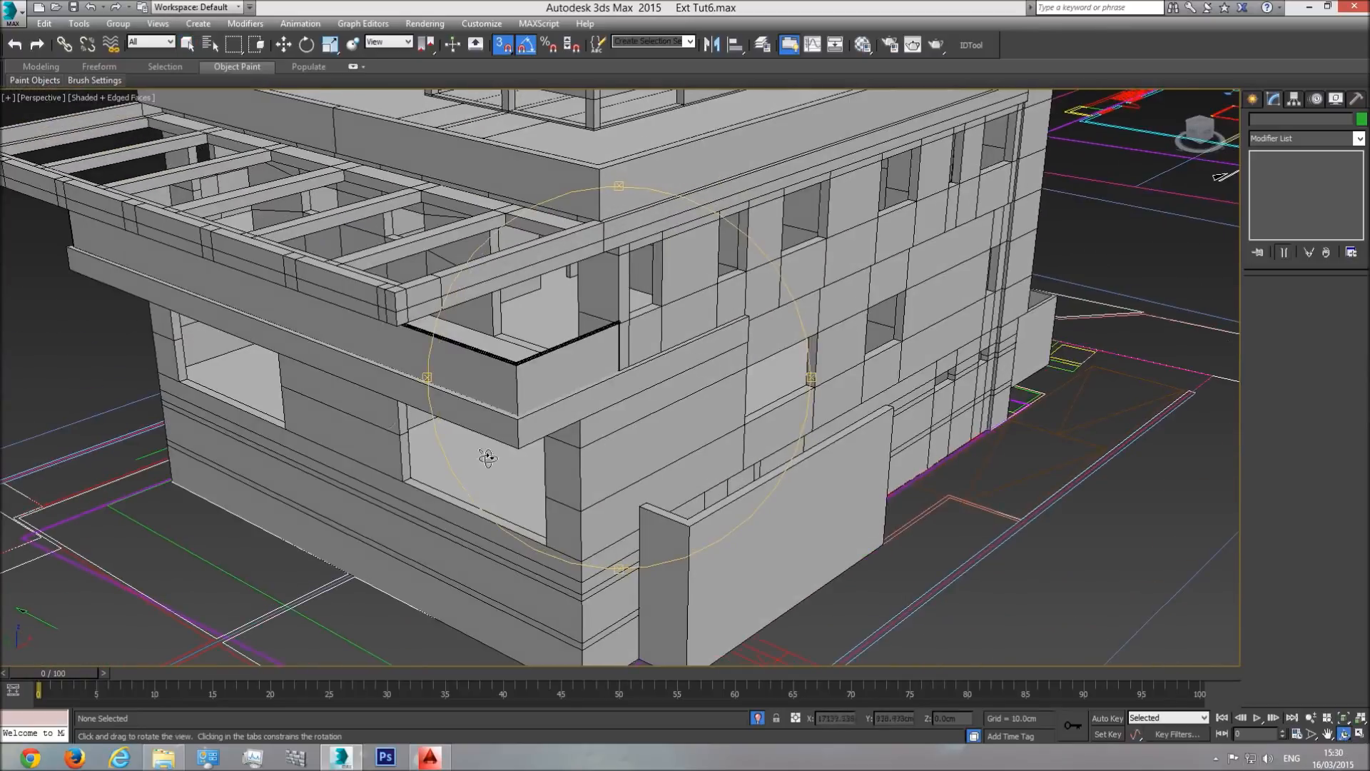
left_click_drag(596, 508, 555, 439)
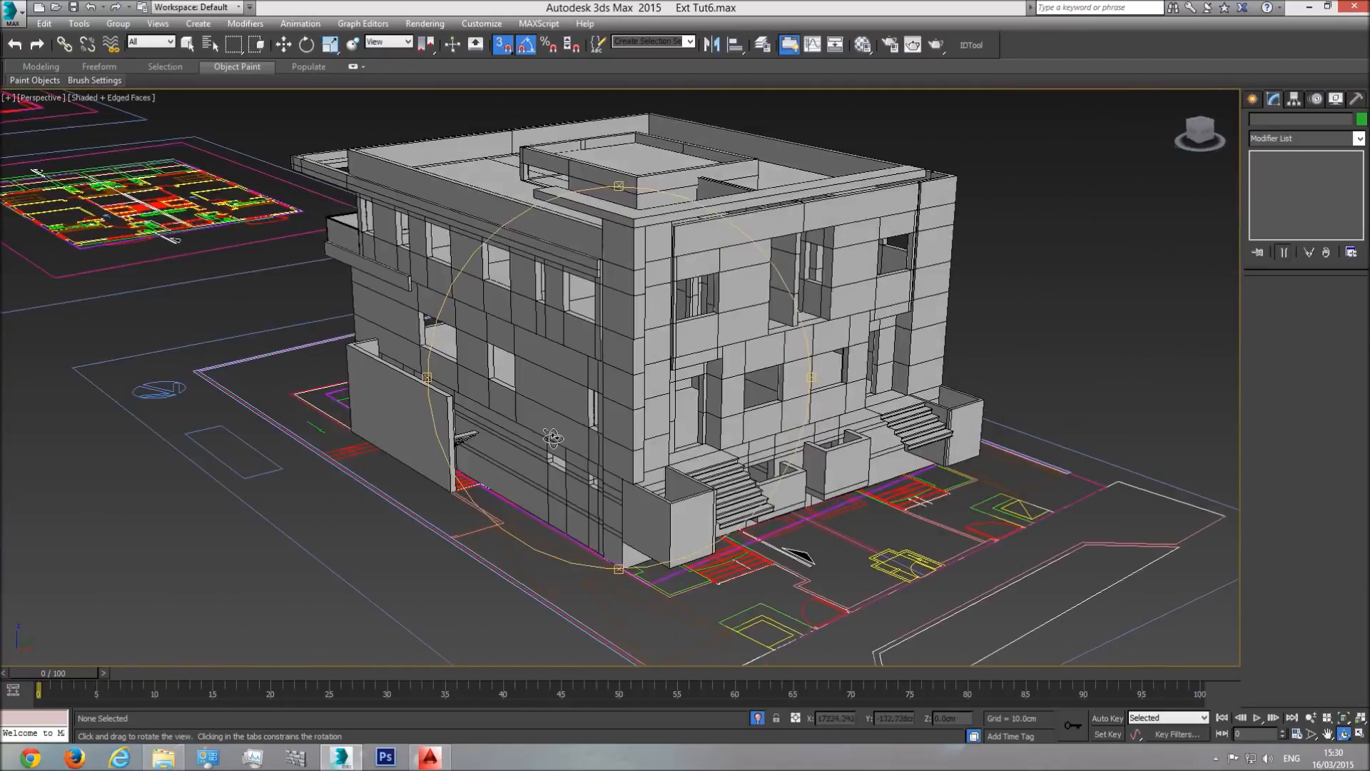
scroll(683, 437, "up", 5)
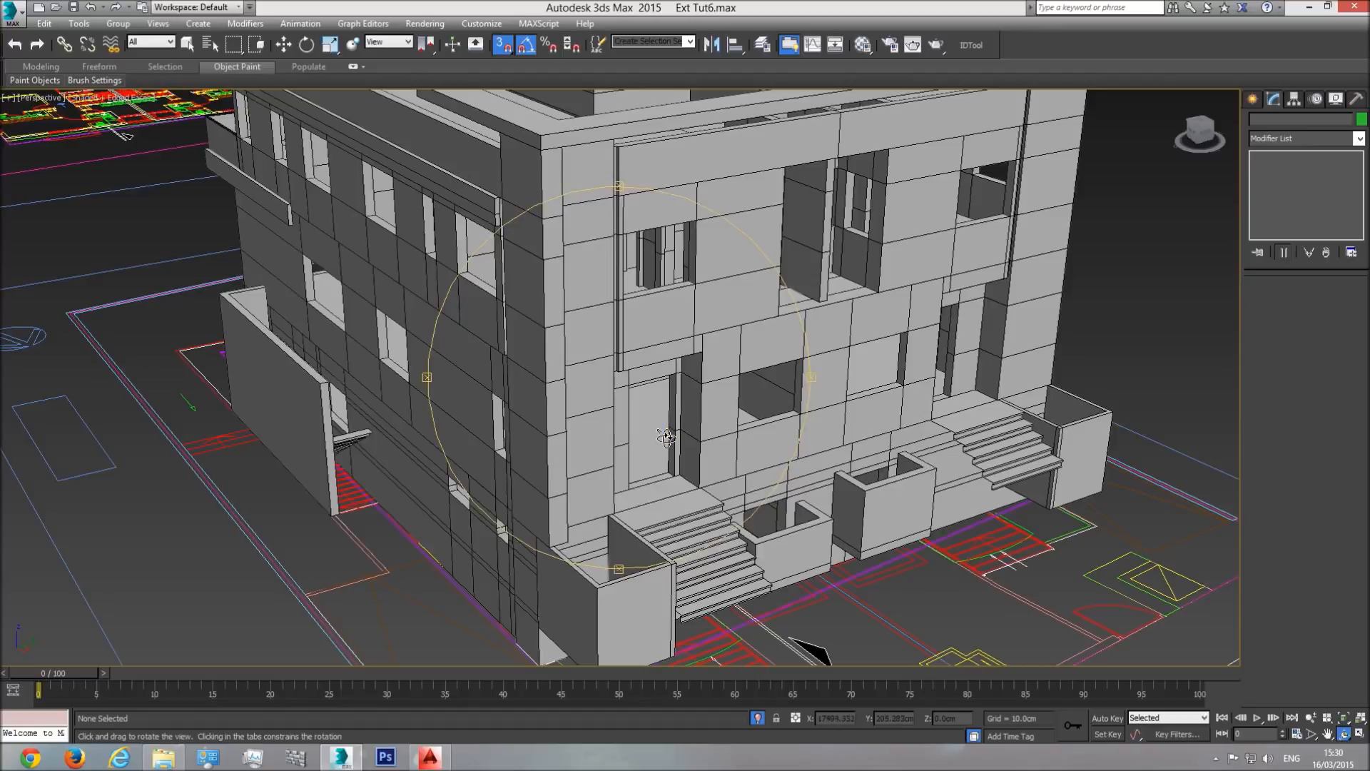
left_click_drag(610, 377, 676, 388)
scroll(679, 383, "down", 4)
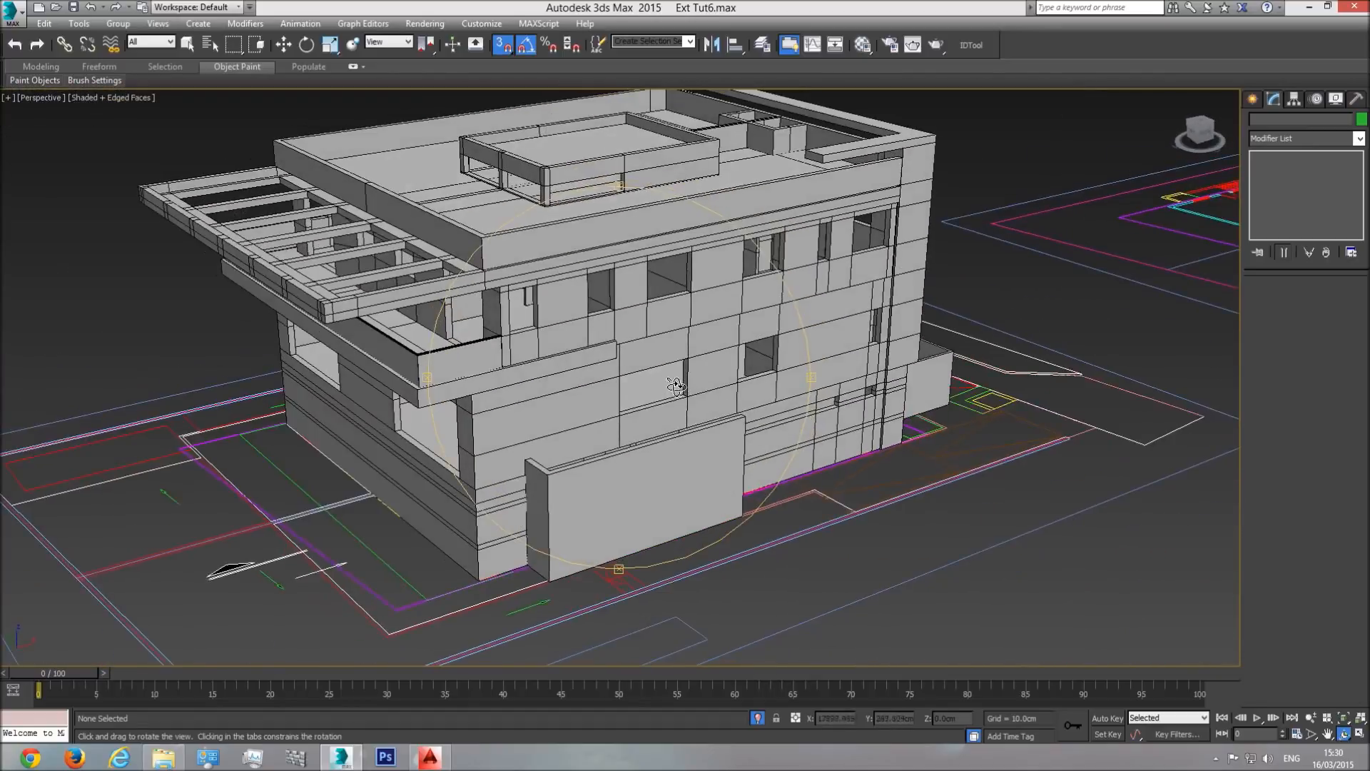
- Merge Object001, Object002 and Object003 from tut6.max in the tutorial series' Tut6 folder into the scene
left_click(13, 15)
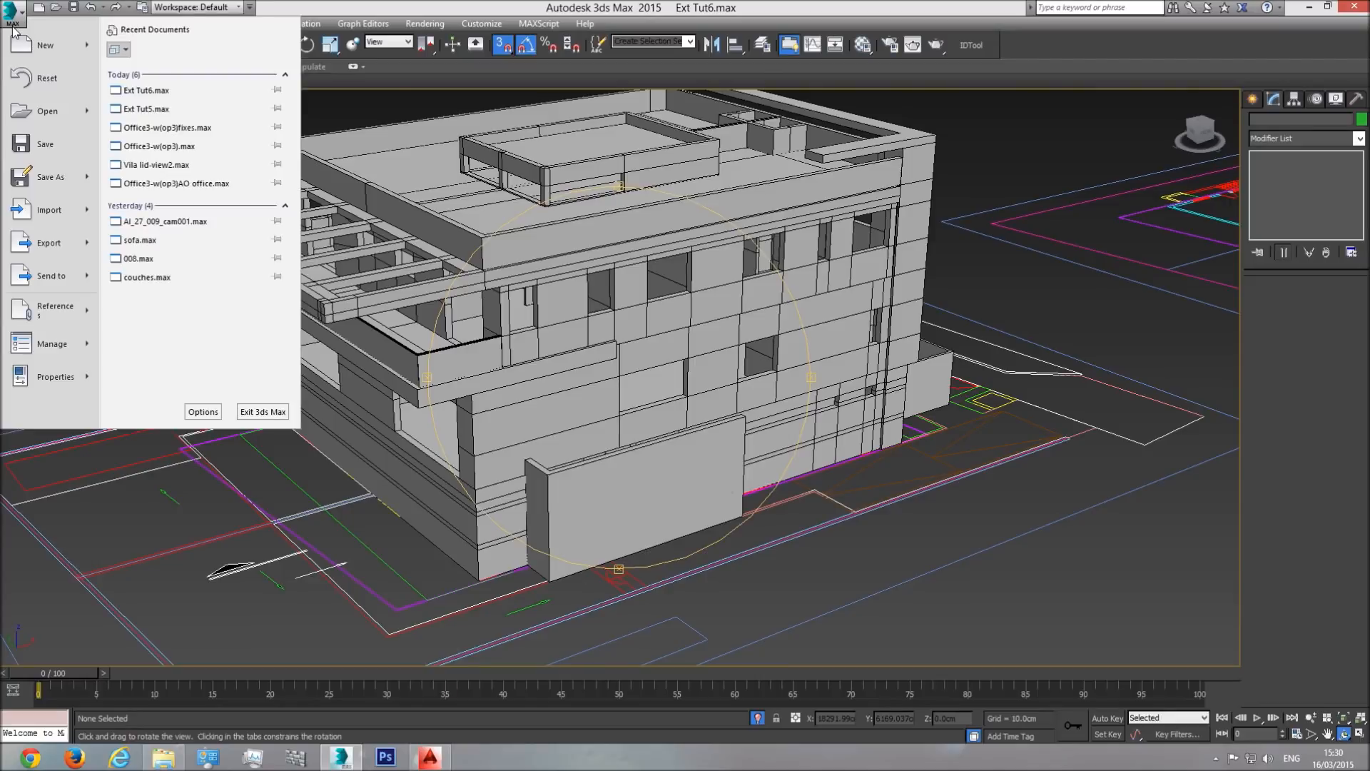
mouse_move(56, 210)
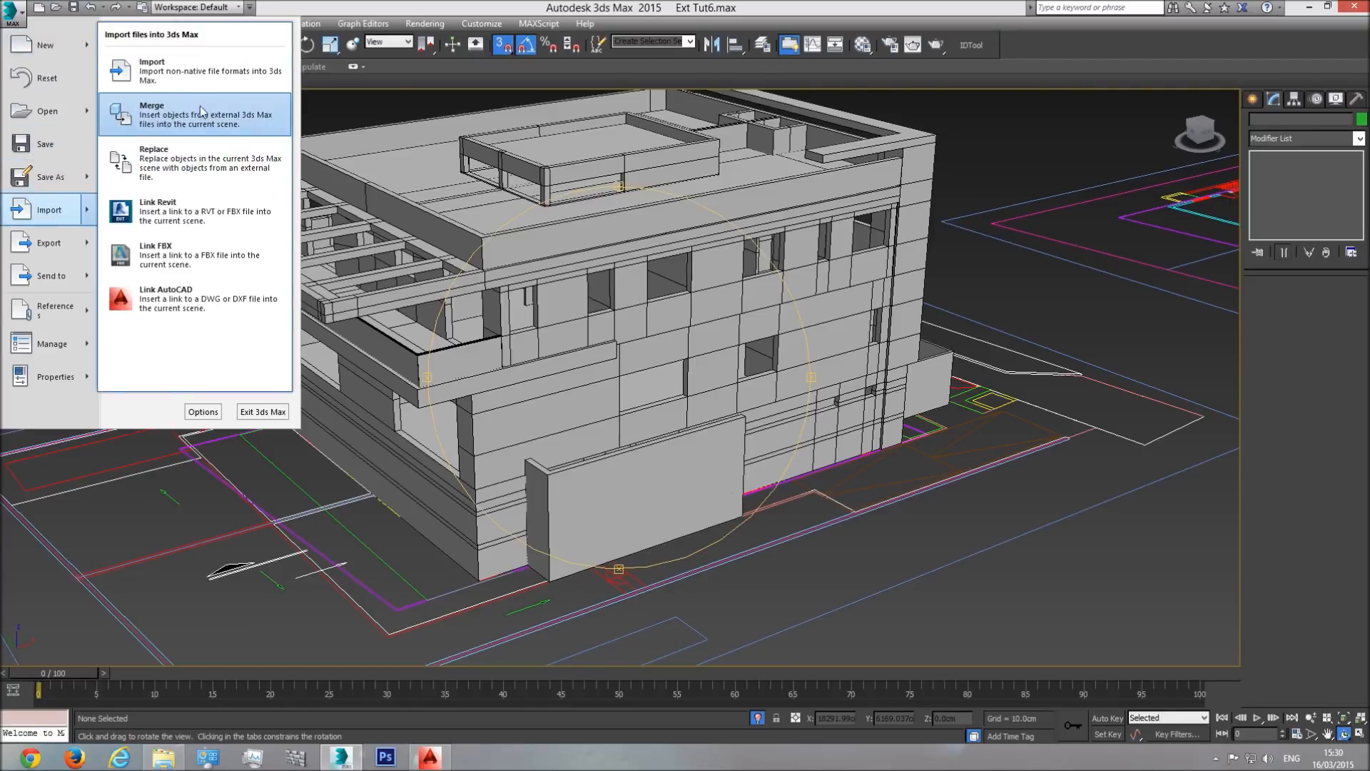
left_click(177, 125)
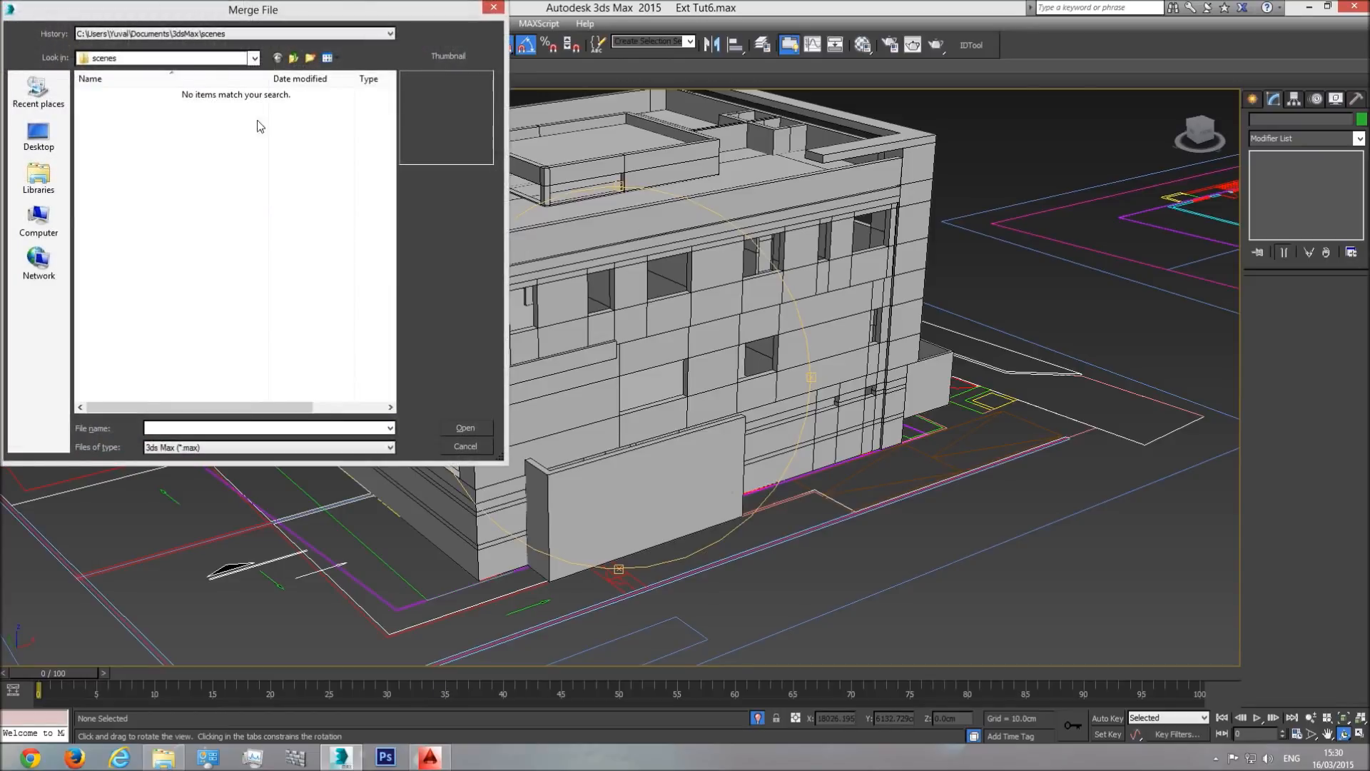
left_click(213, 63)
left_click(177, 204)
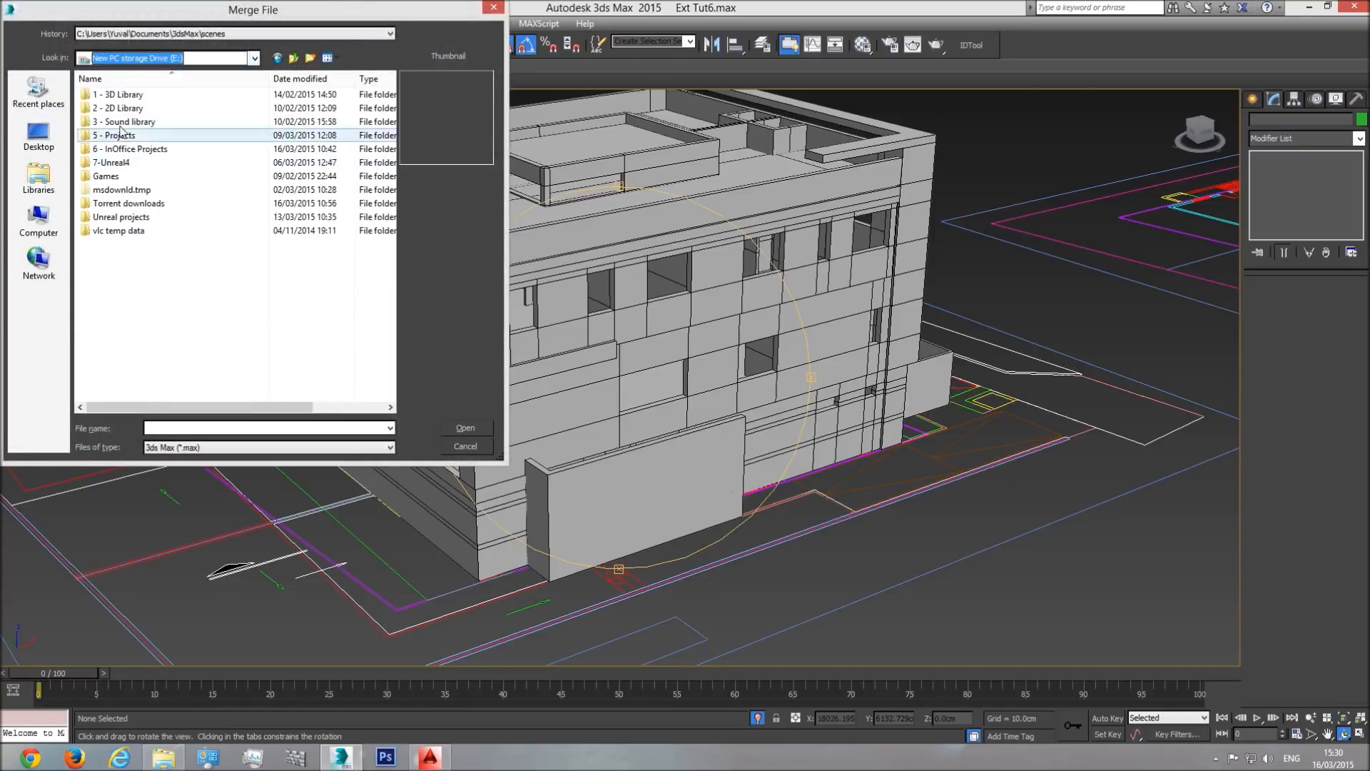
double_click(127, 149)
double_click(108, 95)
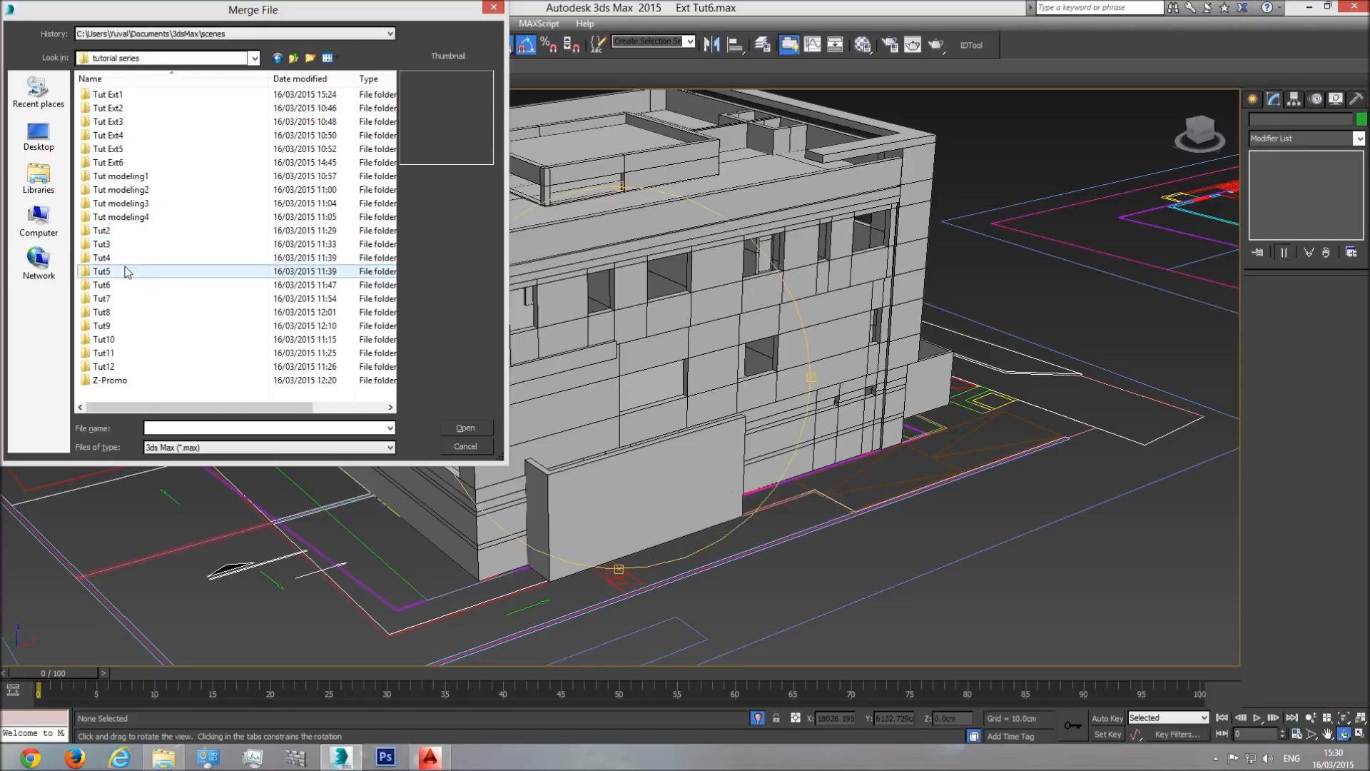
double_click(113, 285)
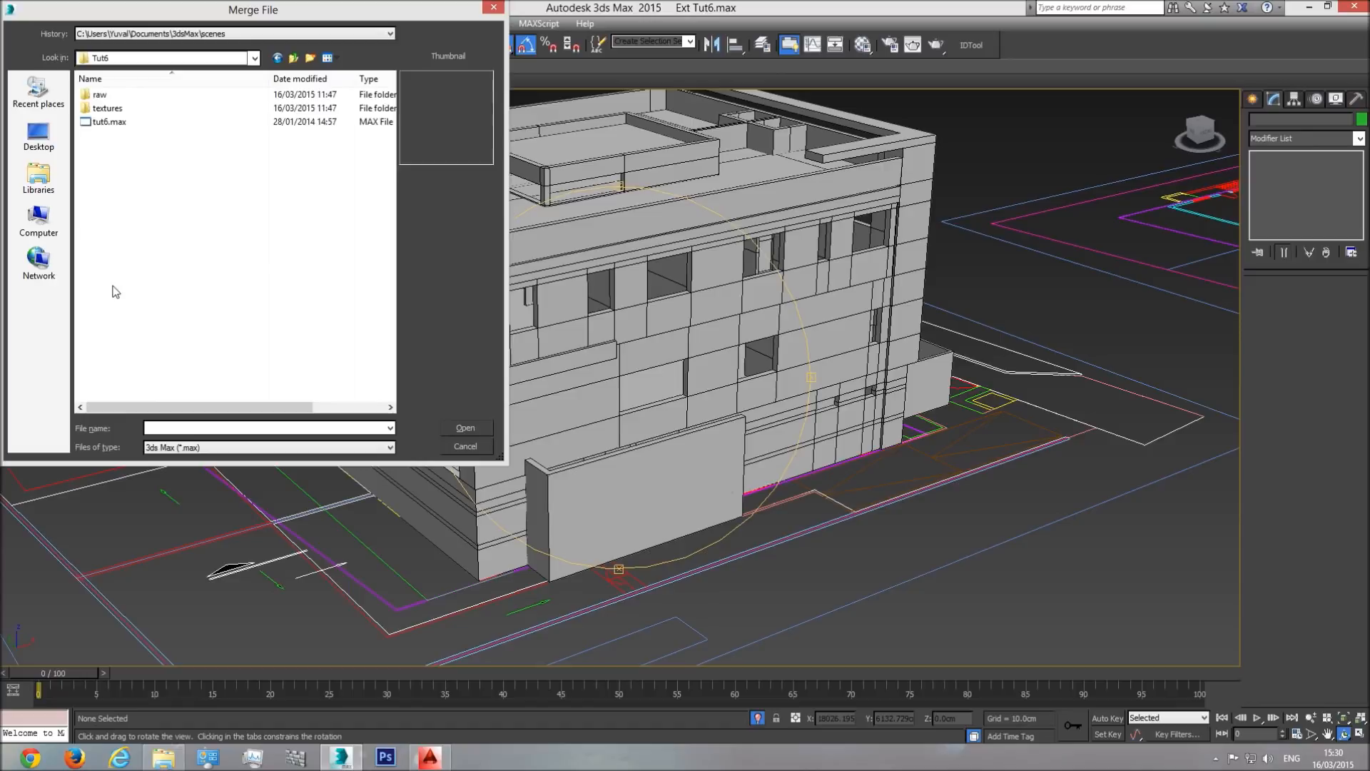
left_click(115, 126)
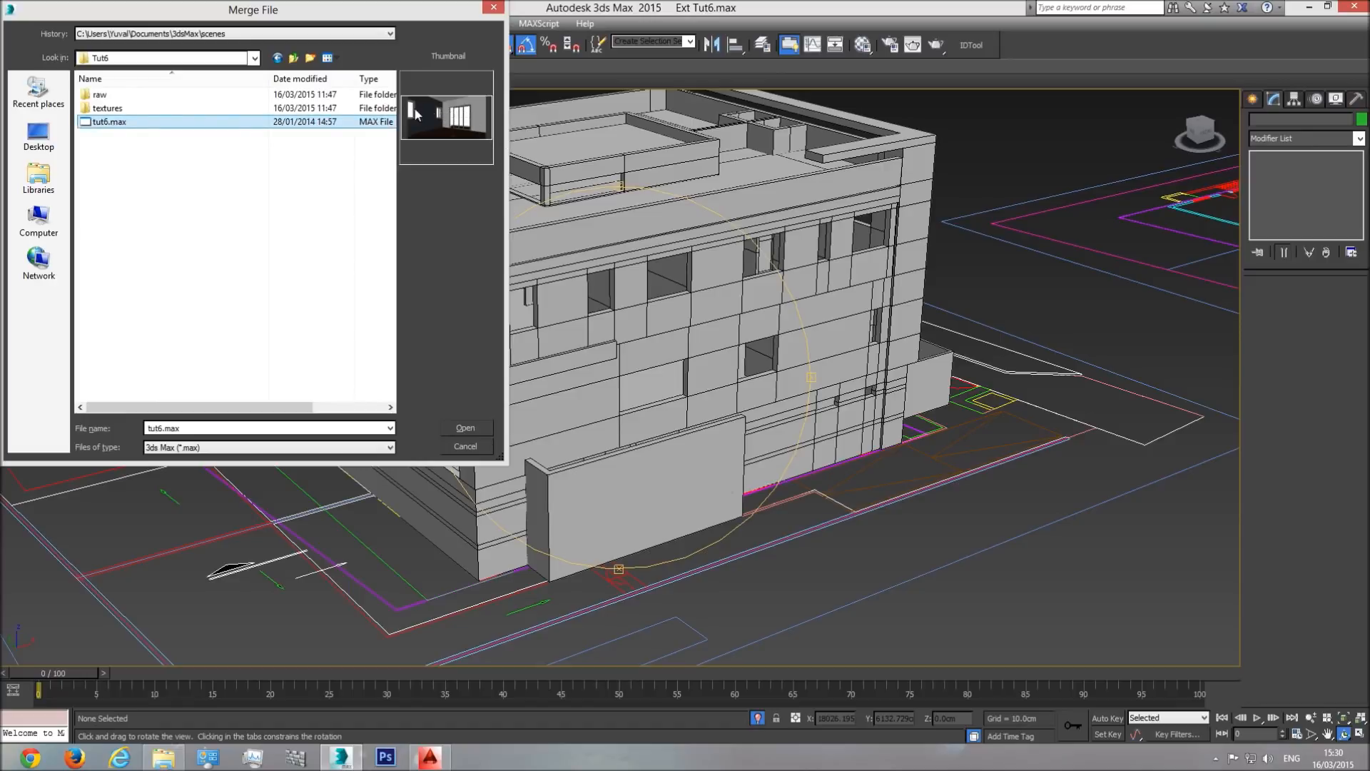
double_click(114, 123)
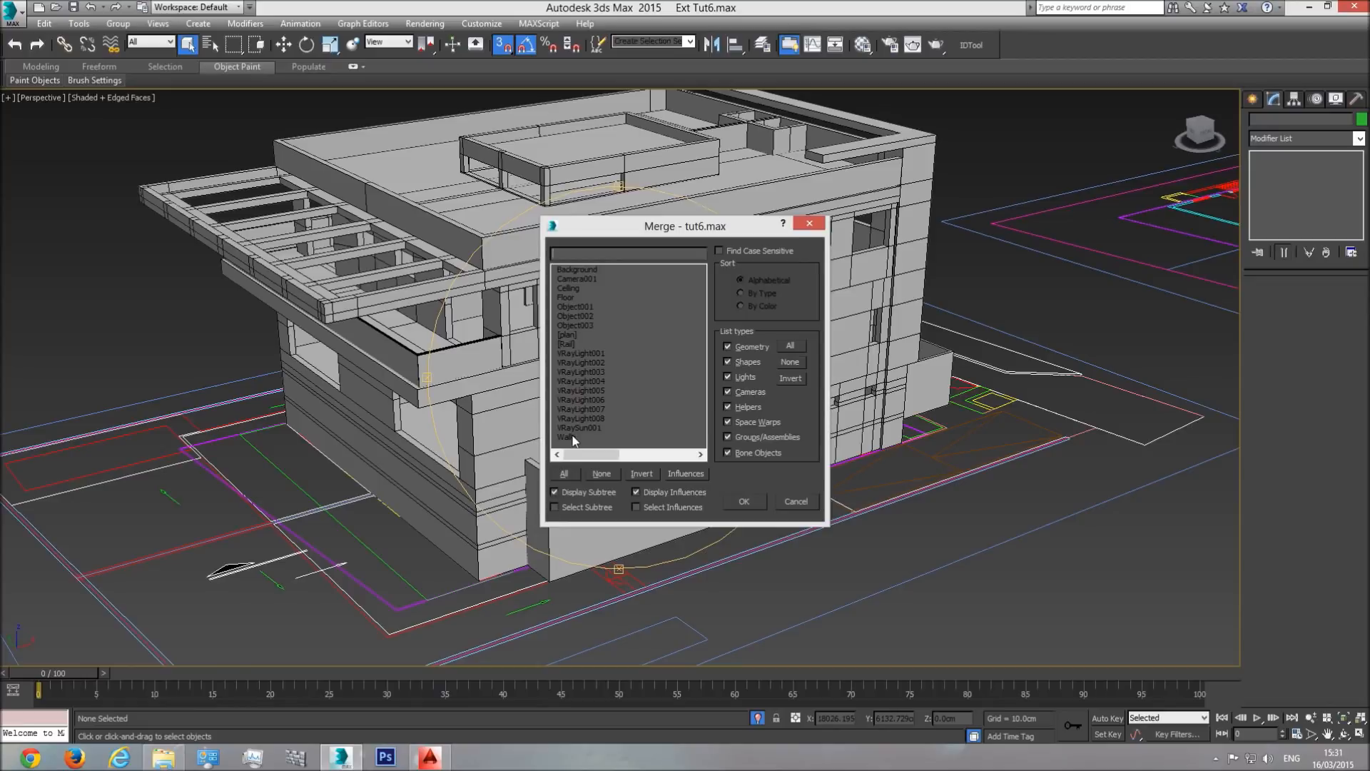
left_click_drag(585, 307, 584, 327)
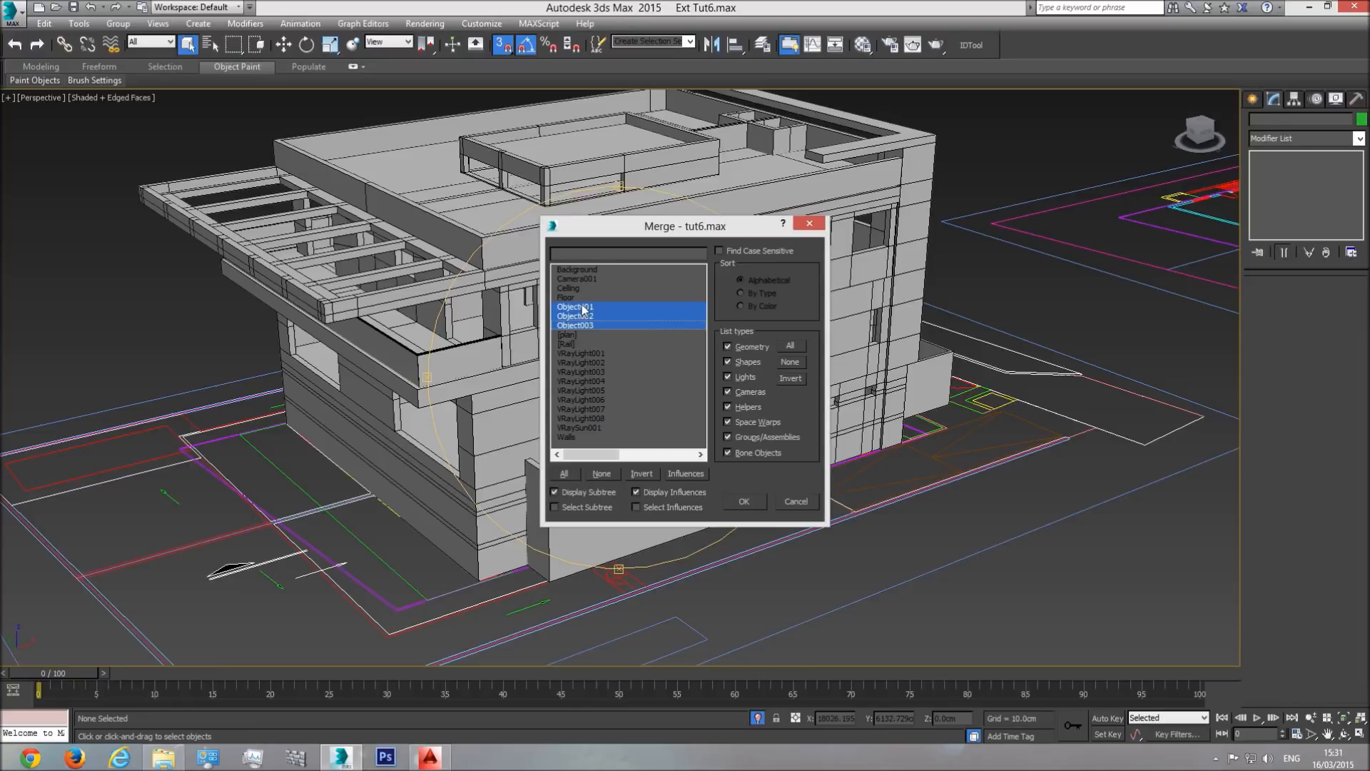
left_click(744, 502)
- Delete Object001, the merged small two-pane window standing nearest the large sliding window
scroll(710, 413, "down", 10)
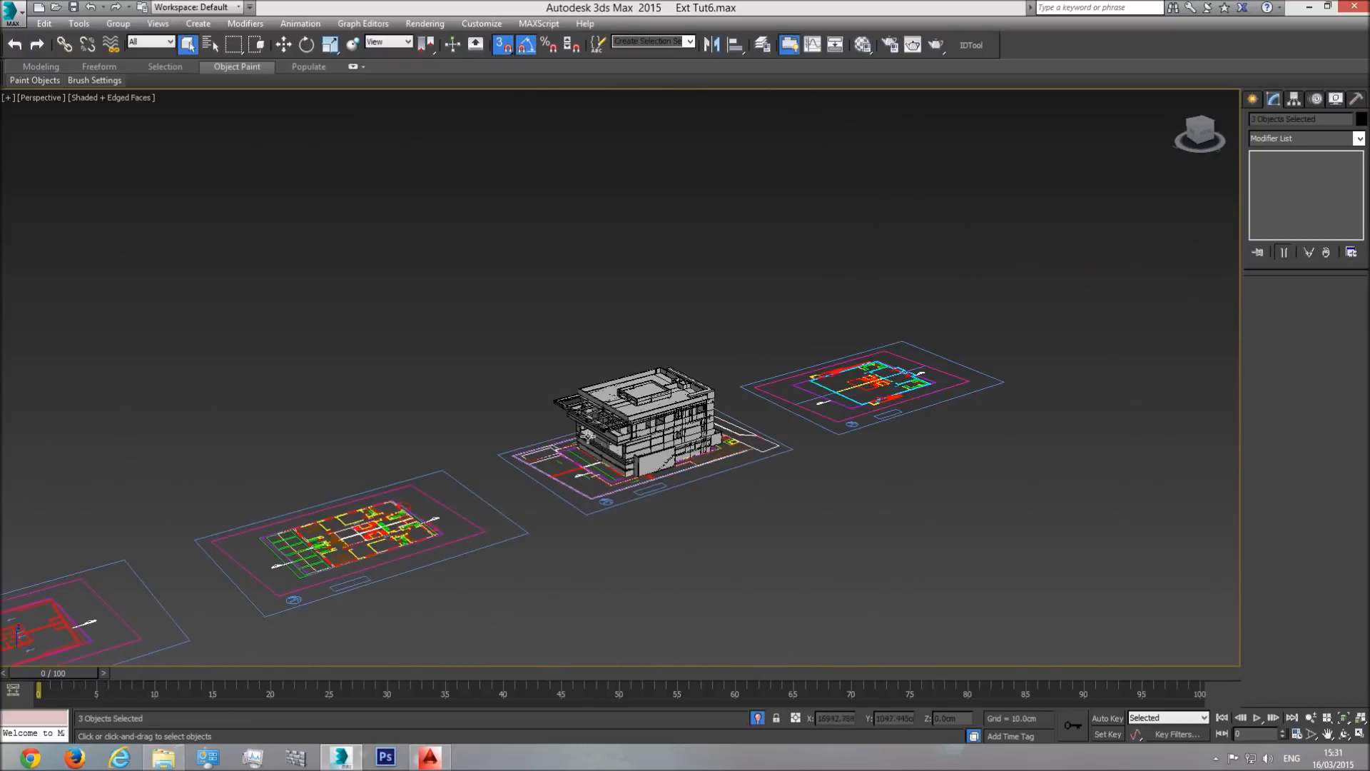
left_click(285, 52)
middle_click_drag(698, 450, 847, 410)
scroll(848, 410, "down", 5)
middle_click_drag(393, 547, 488, 487)
scroll(488, 486, "up", 5)
scroll(488, 486, "up", 3)
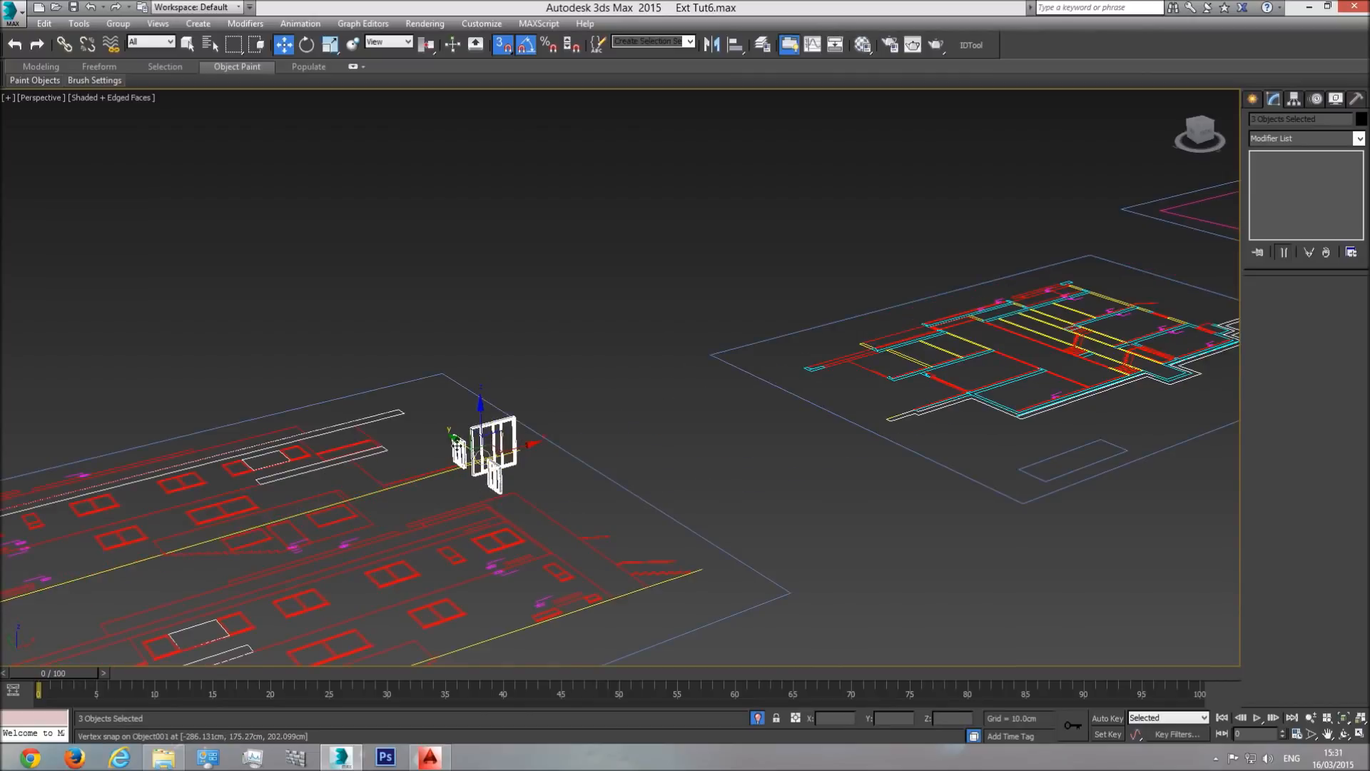
scroll(500, 471, "up", 4)
scroll(593, 554, "down", 2)
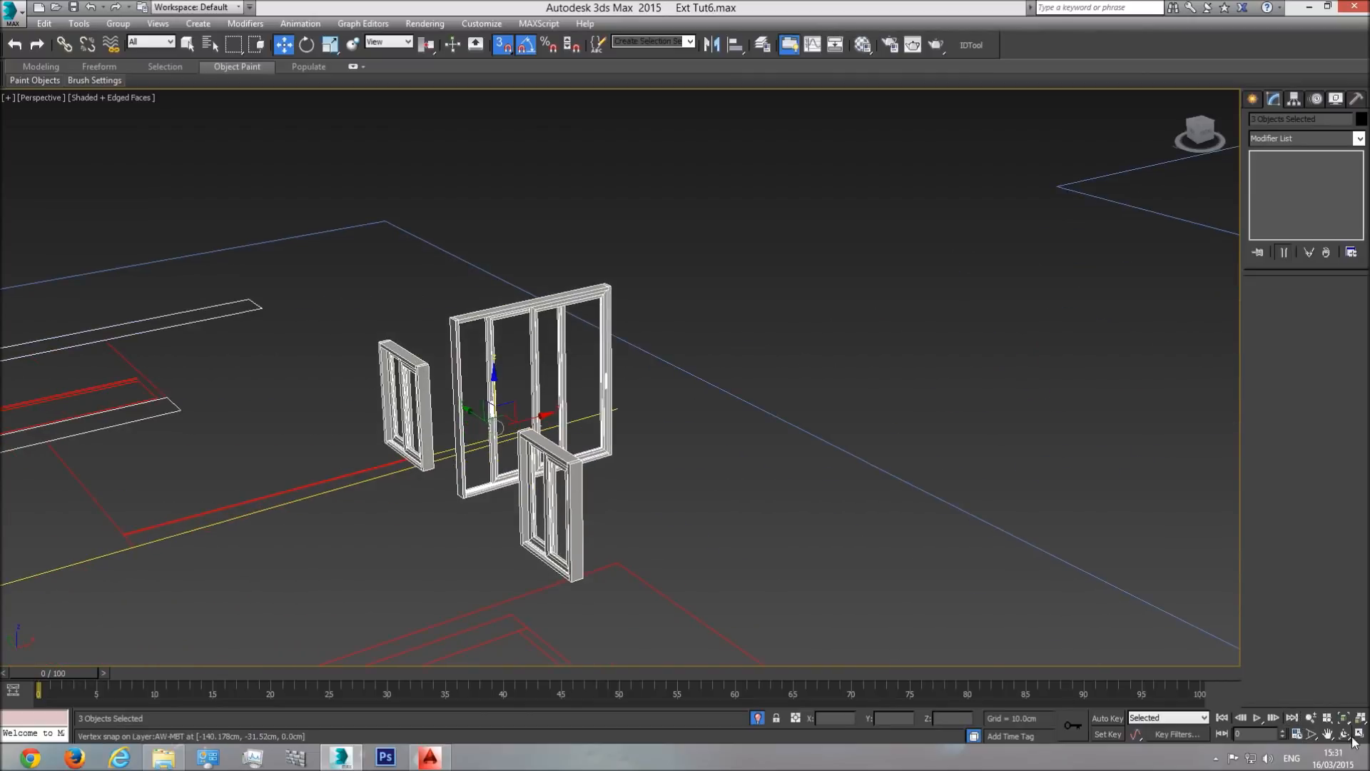
middle_click_drag(789, 428, 339, 476, "alt")
scroll(761, 295, "down", 5)
key("w")
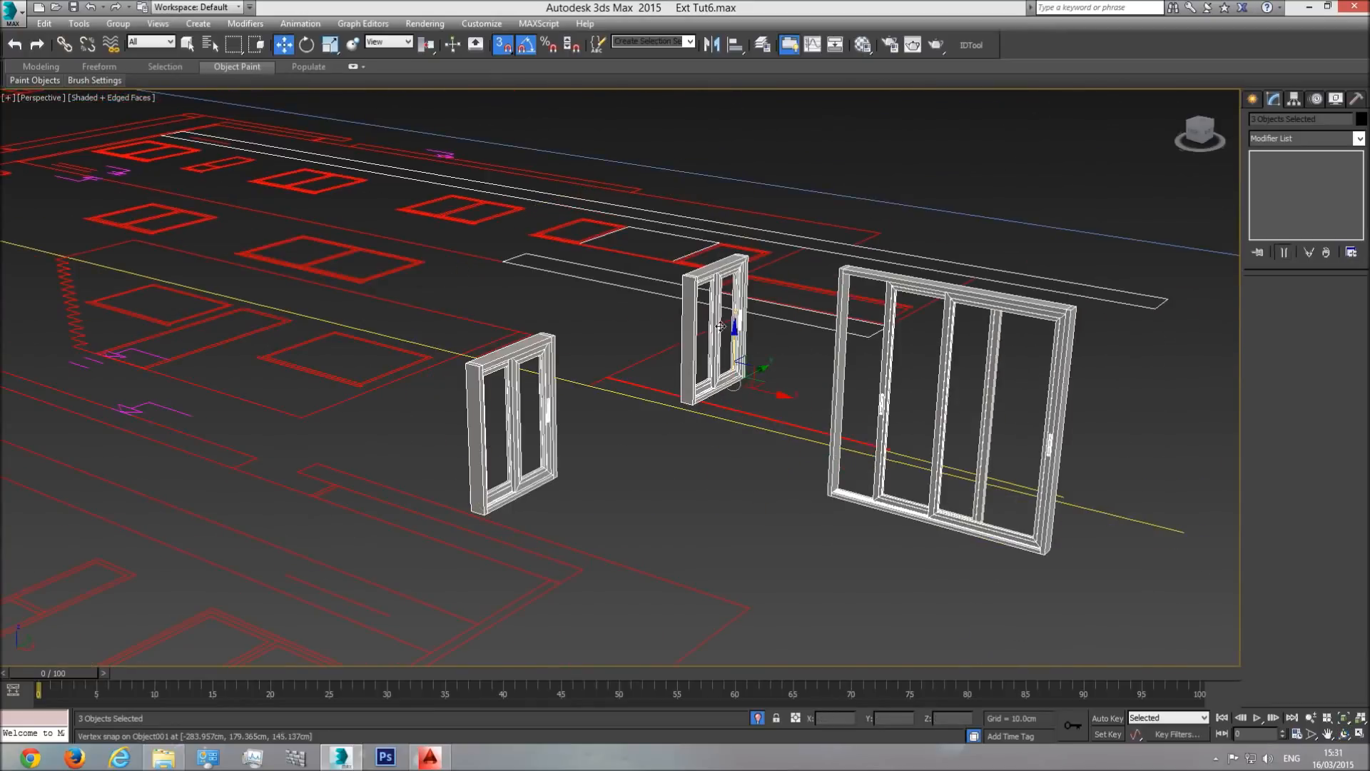
left_click(720, 322)
key("Delete")
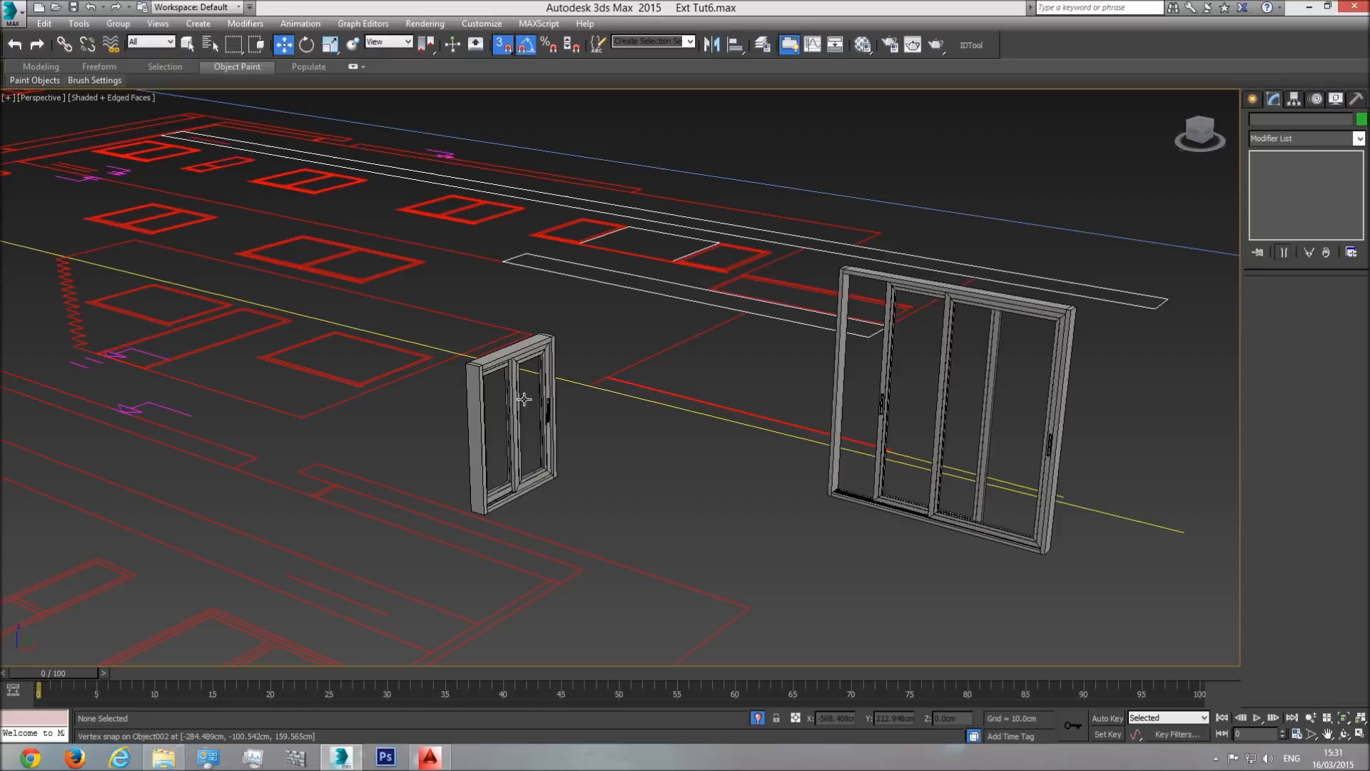
- Turn off snapping and move the remaining small window and large sliding window together in the top view to just outside the building's lower long side
left_click(514, 417)
middle_click_drag(705, 430, 790, 392, "alt")
left_click(807, 376)
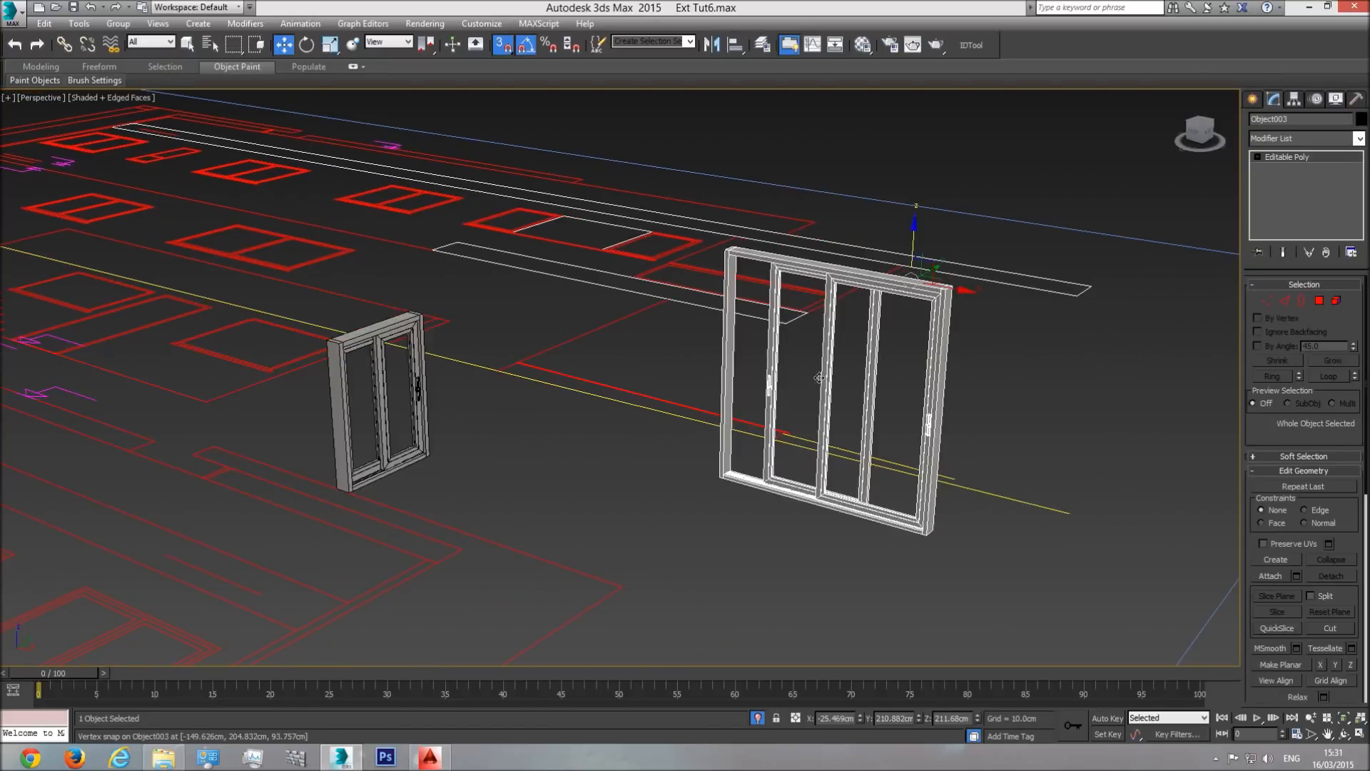
scroll(884, 366, "down", 12)
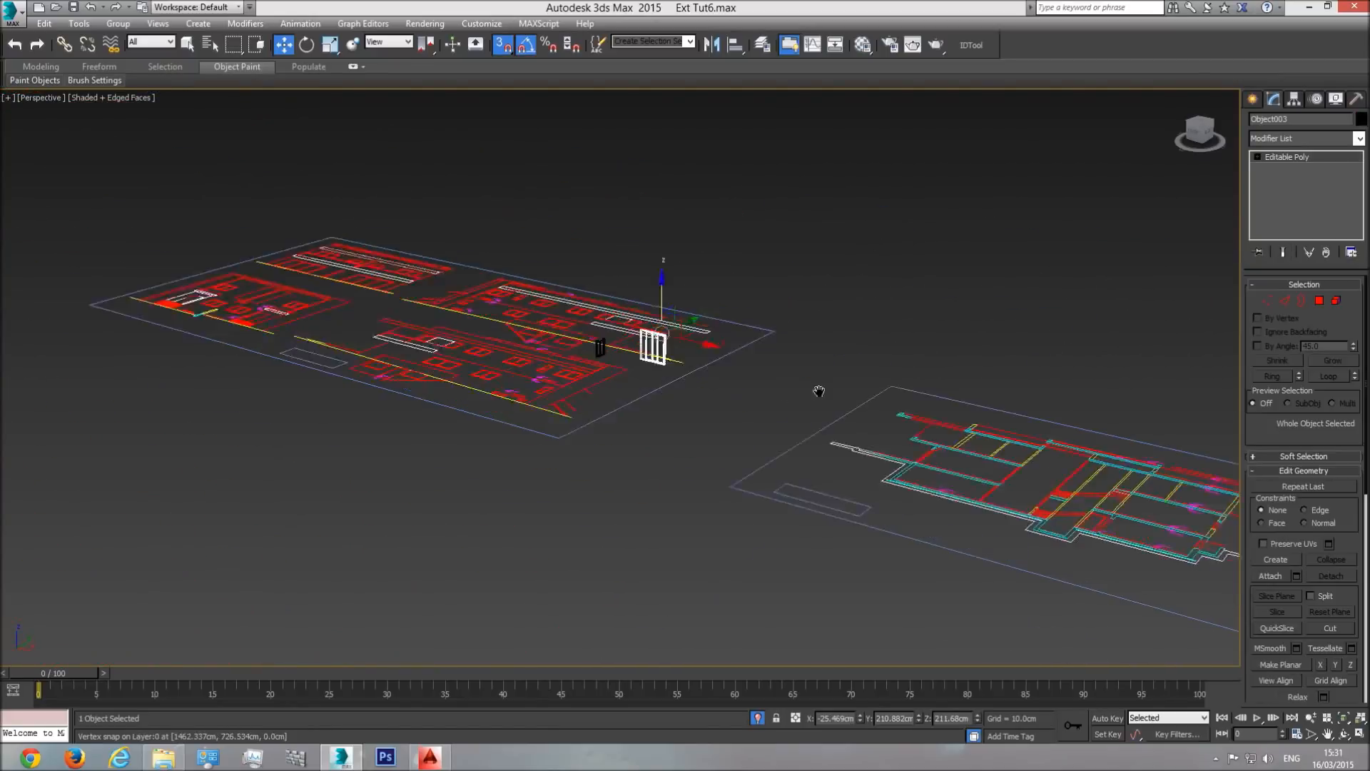
scroll(627, 367, "up", 10)
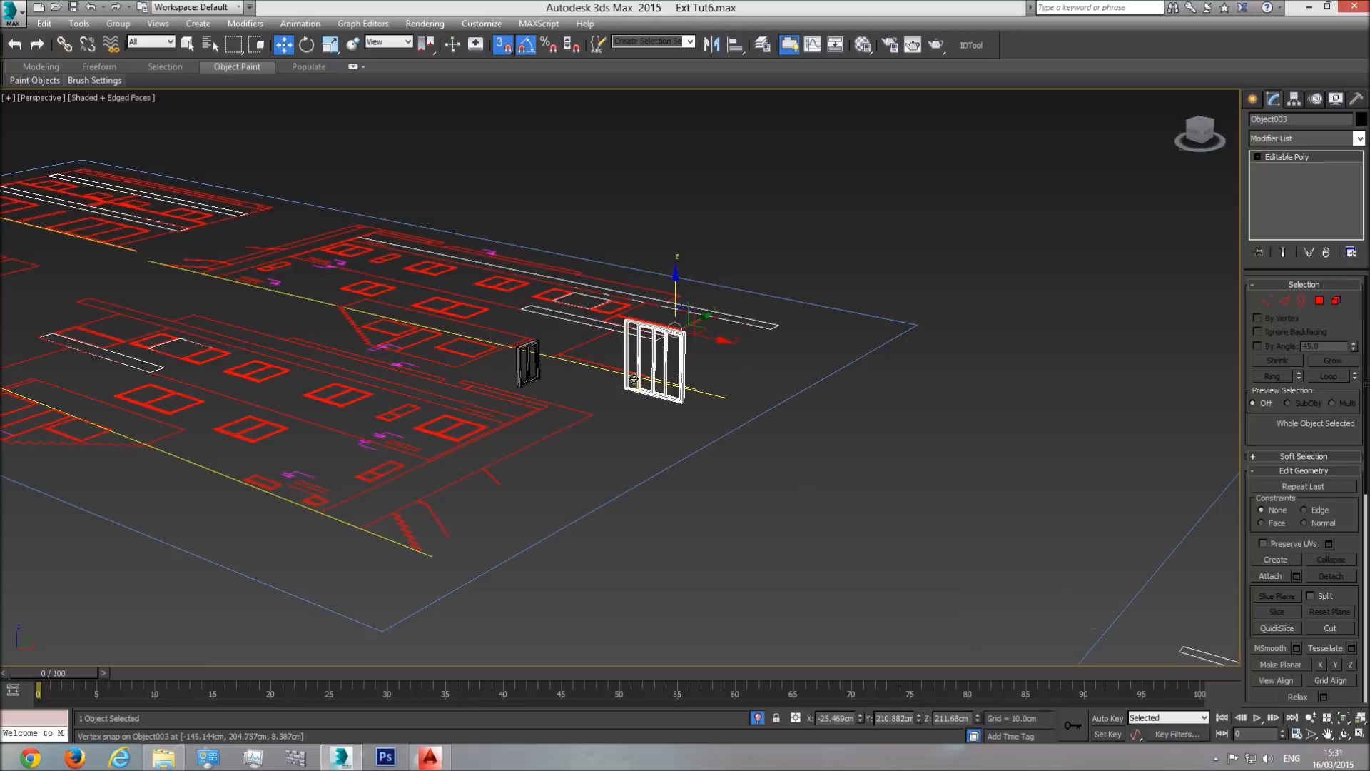
left_click(528, 369, "ctrl")
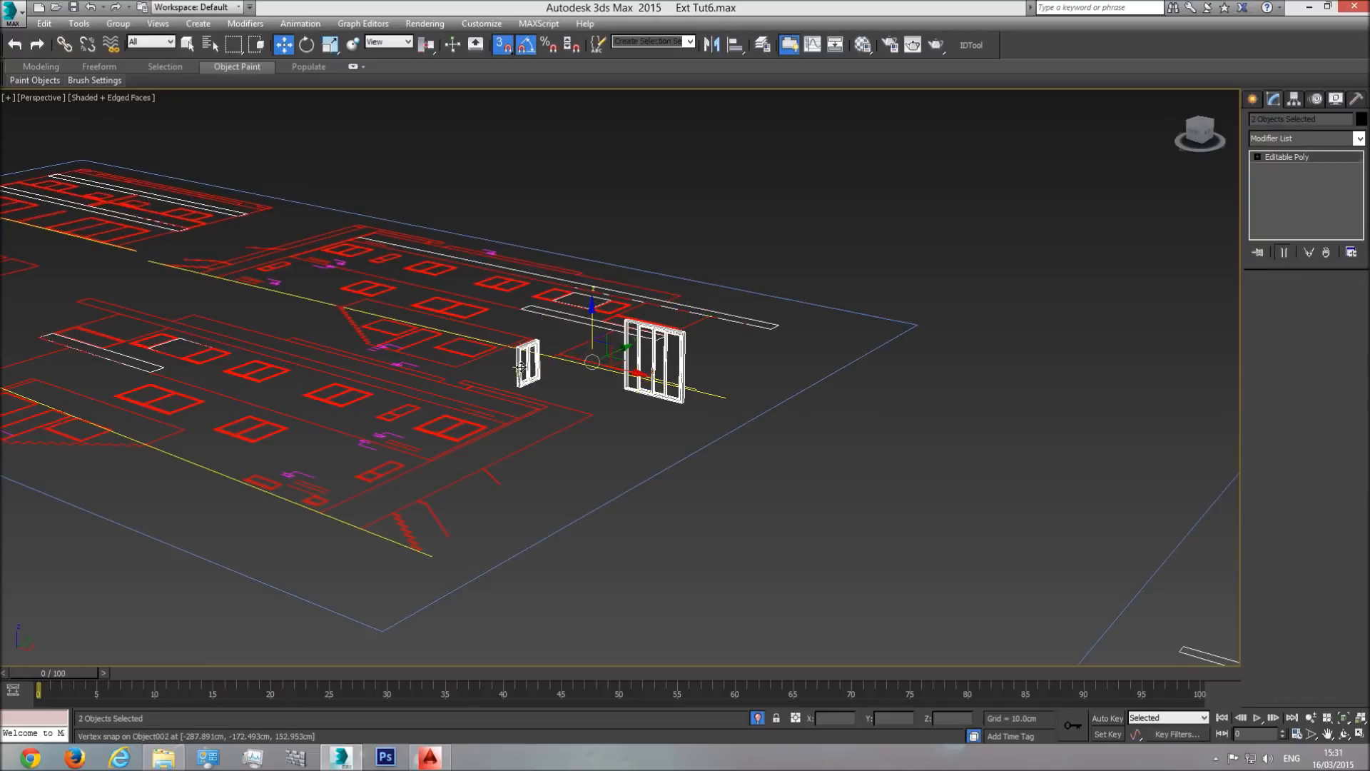
left_click(649, 364, "alt")
left_click(650, 357, "ctrl")
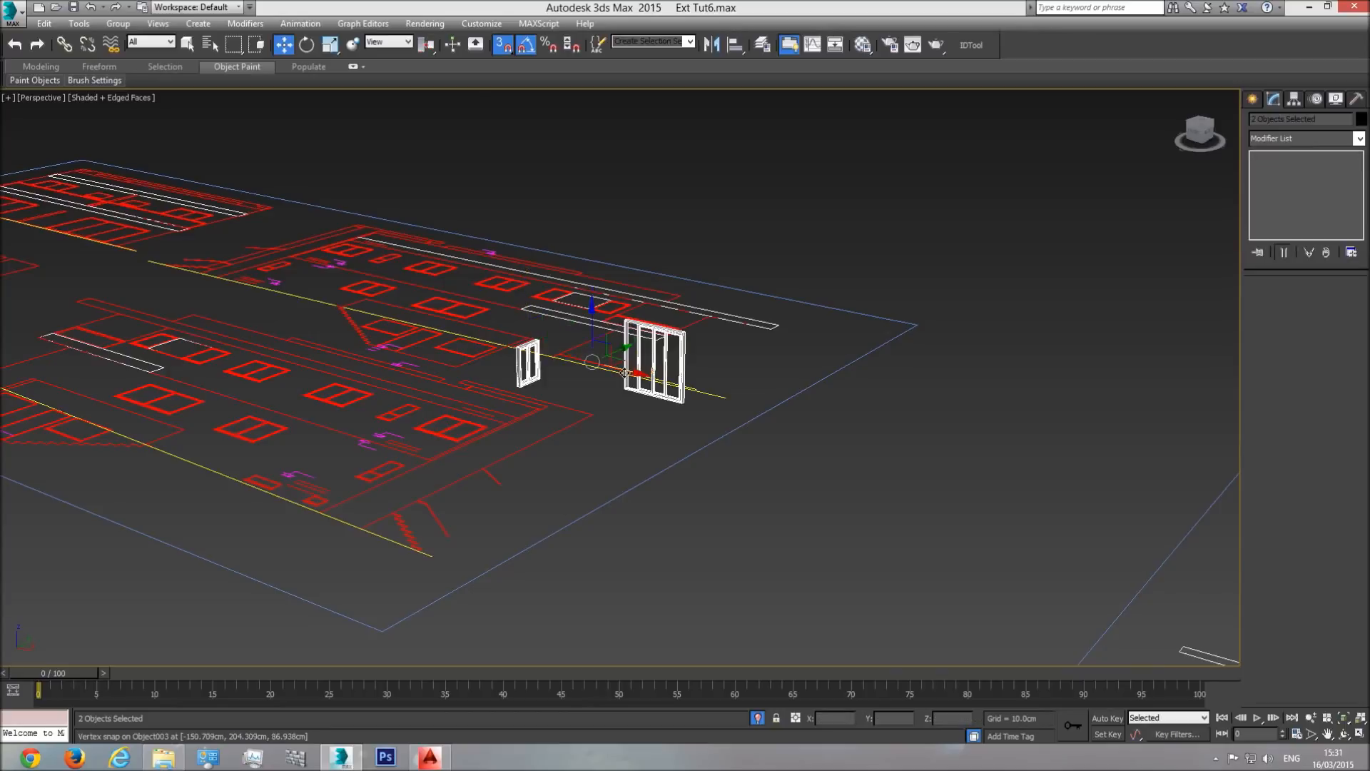
left_click(502, 45)
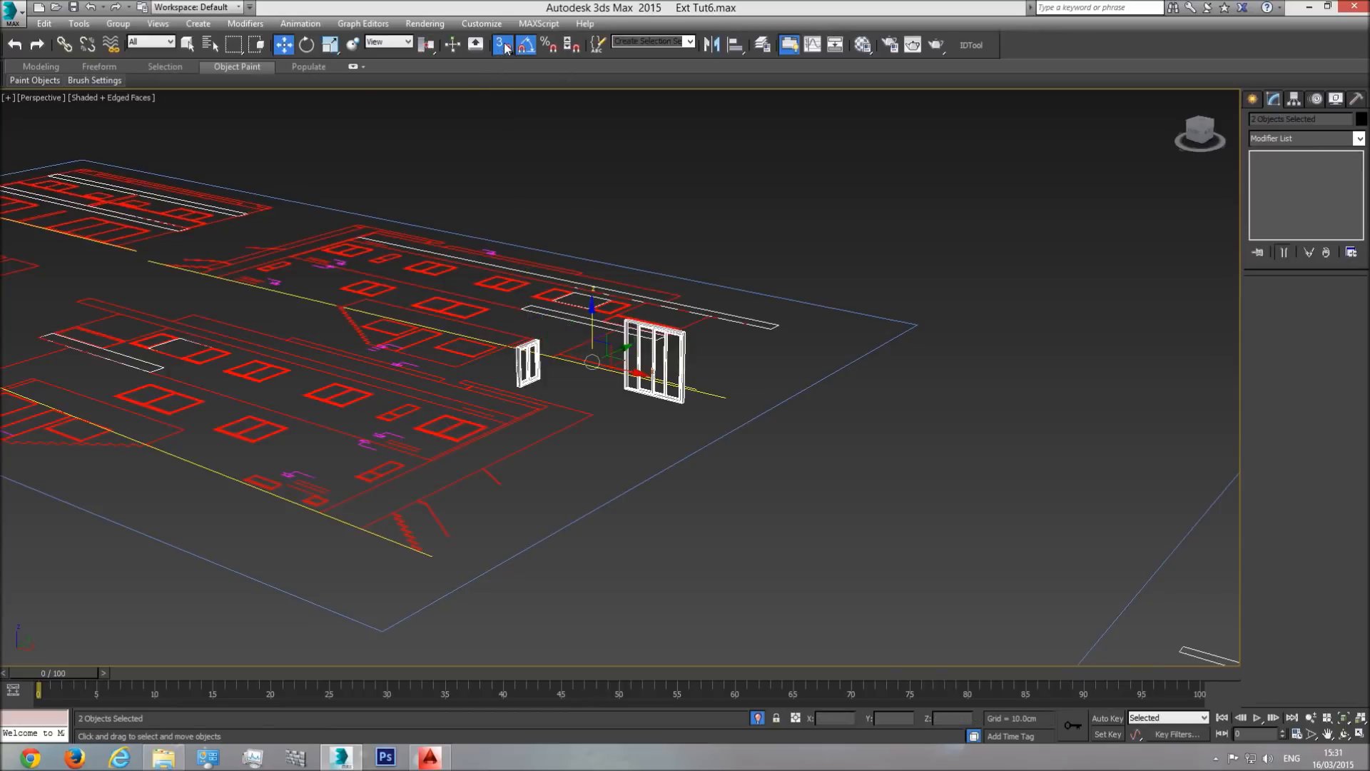
key("t")
scroll(601, 412, "down", 12)
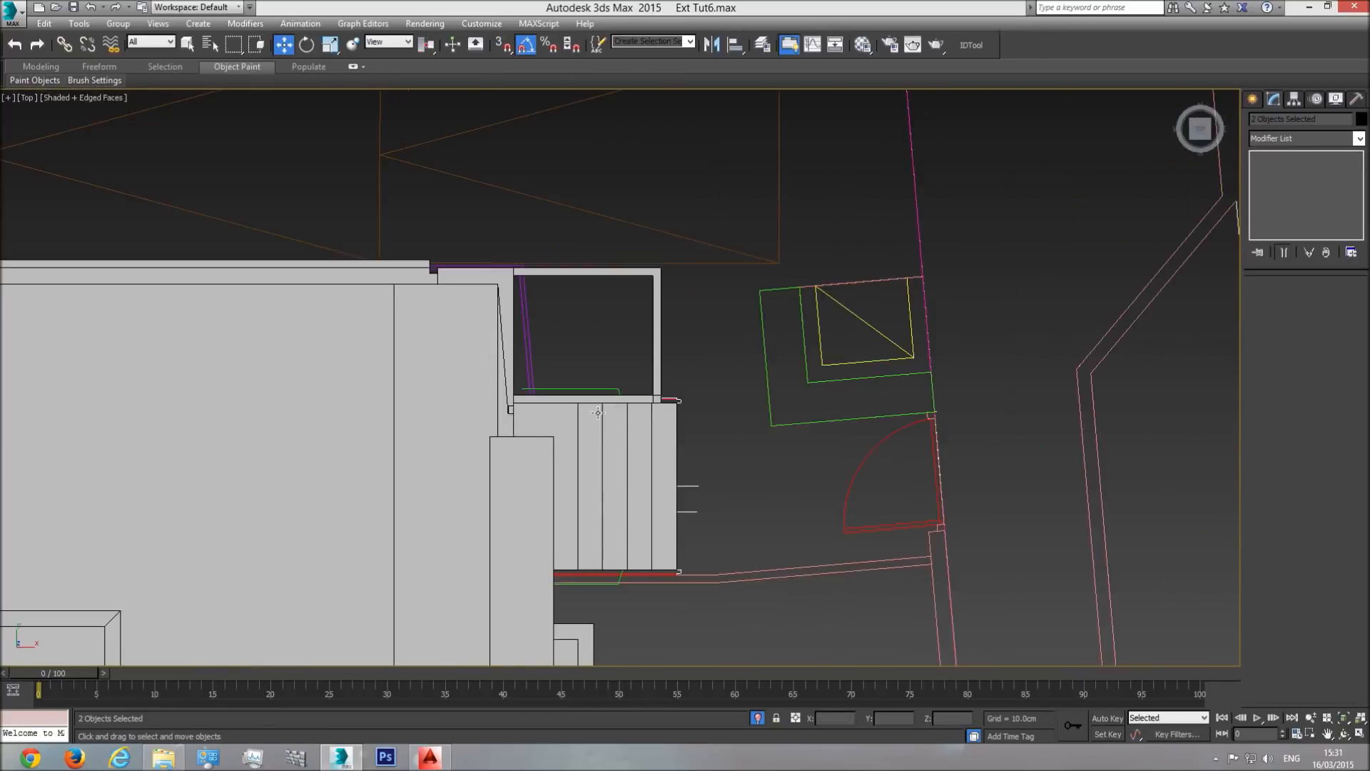
middle_click_drag(392, 447, 614, 421)
scroll(614, 422, "down", 3)
mouse_move(289, 400)
left_mouse_down()
mouse_move(685, 403)
mouse_move(712, 421)
left_mouse_up()
scroll(683, 447, "up", 5)
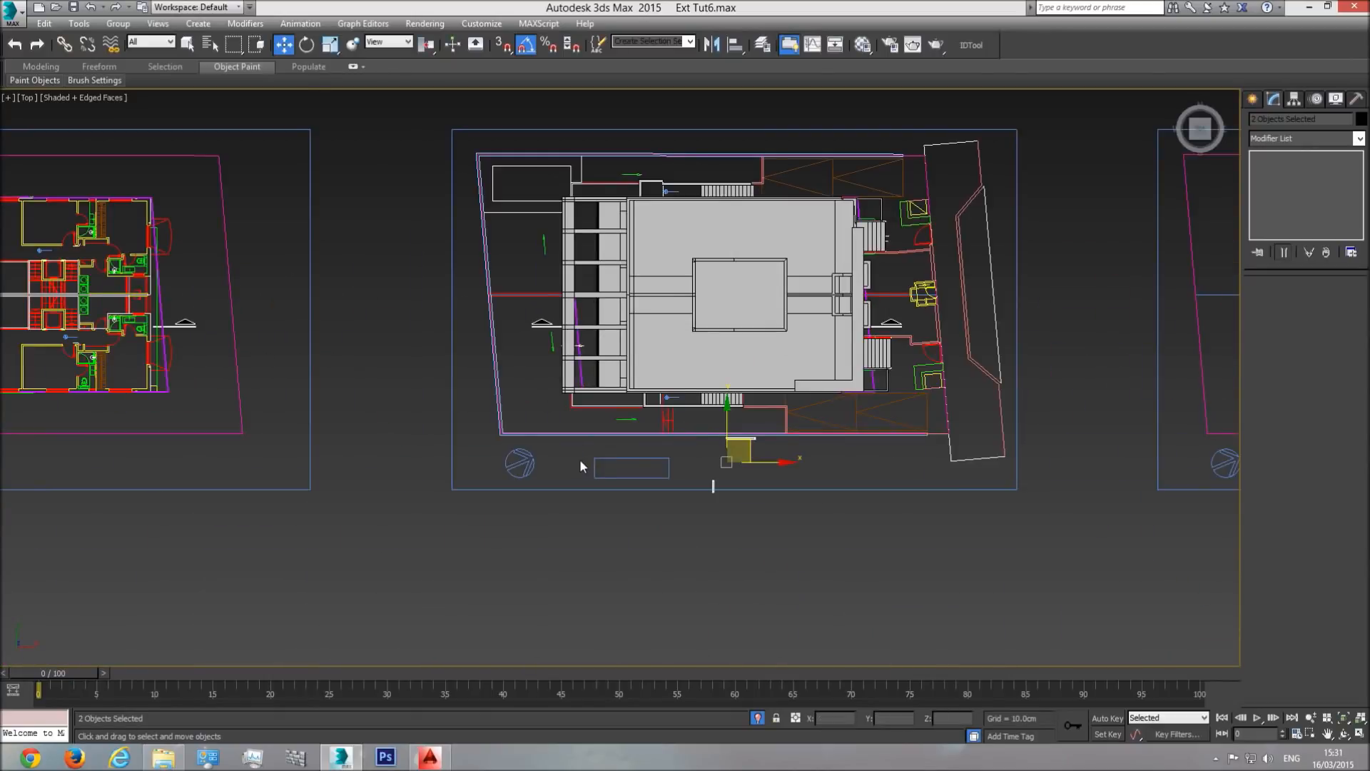
- Examine the window outlines on the building's long side elevation drawing in the top view
scroll(579, 460, "down", 3)
middle_click_drag(579, 460, 684, 467)
middle_click_drag(343, 456, 779, 429)
middle_click_drag(357, 426, 535, 426)
scroll(543, 417, "up", 8)
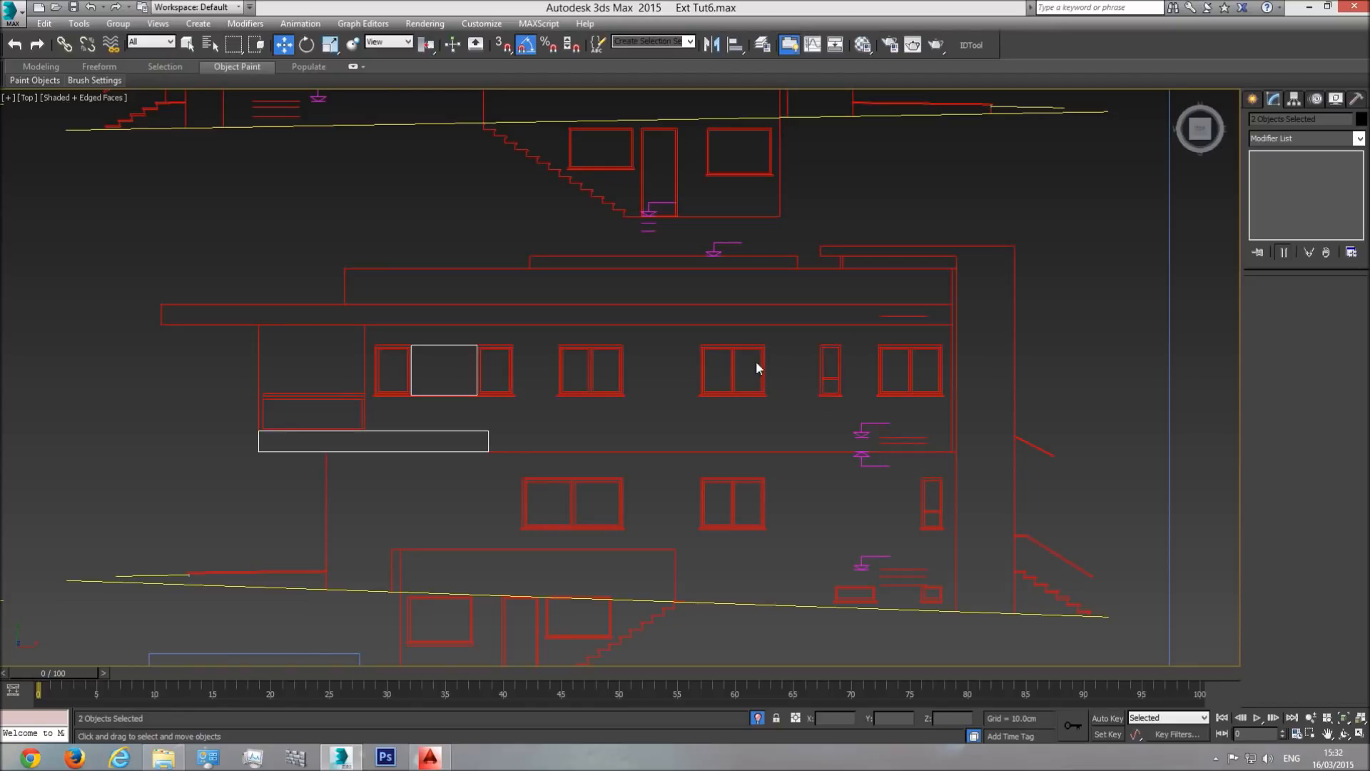
- Compare the window outlines across the long side elevations, including the basement windows beside the stairs
scroll(751, 364, "down", 3)
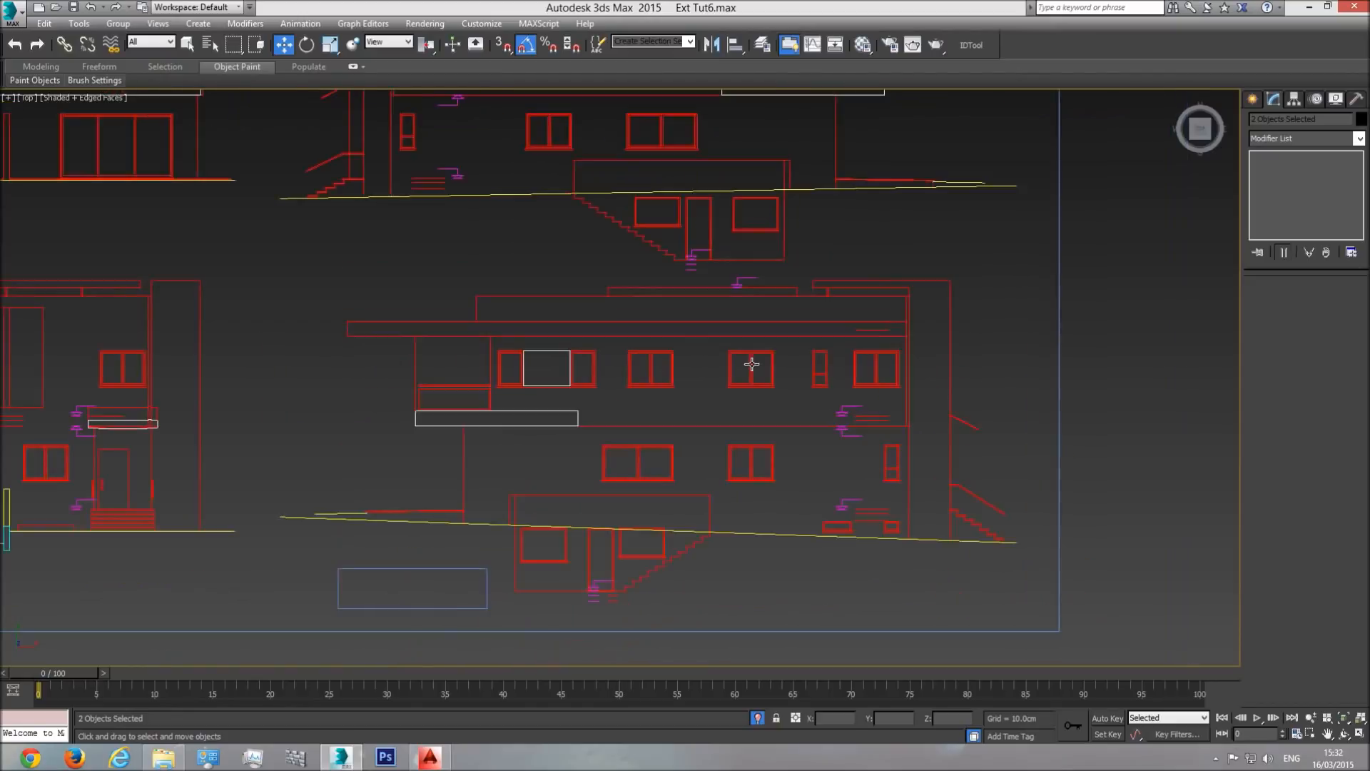
scroll(651, 541, "up", 5)
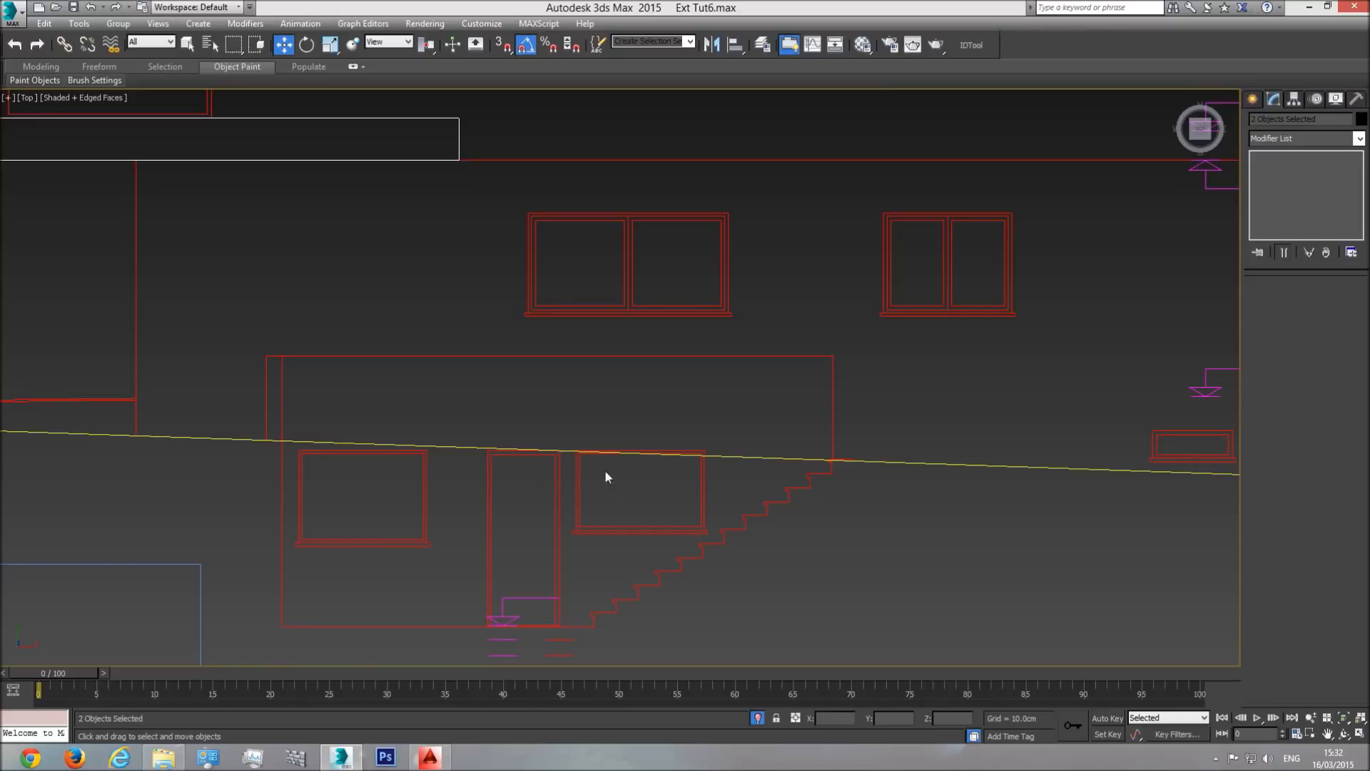
middle_click_drag(619, 471, 637, 505)
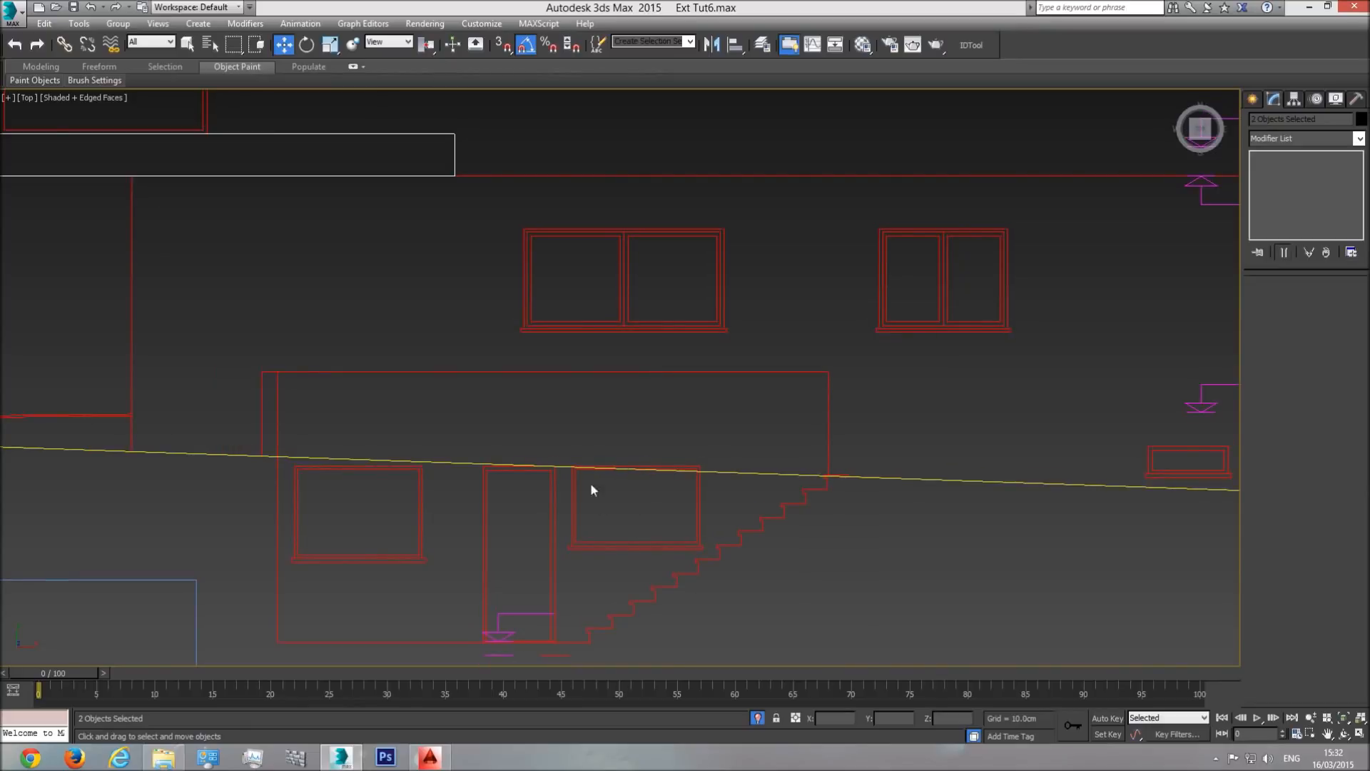
scroll(628, 509, "down", 2)
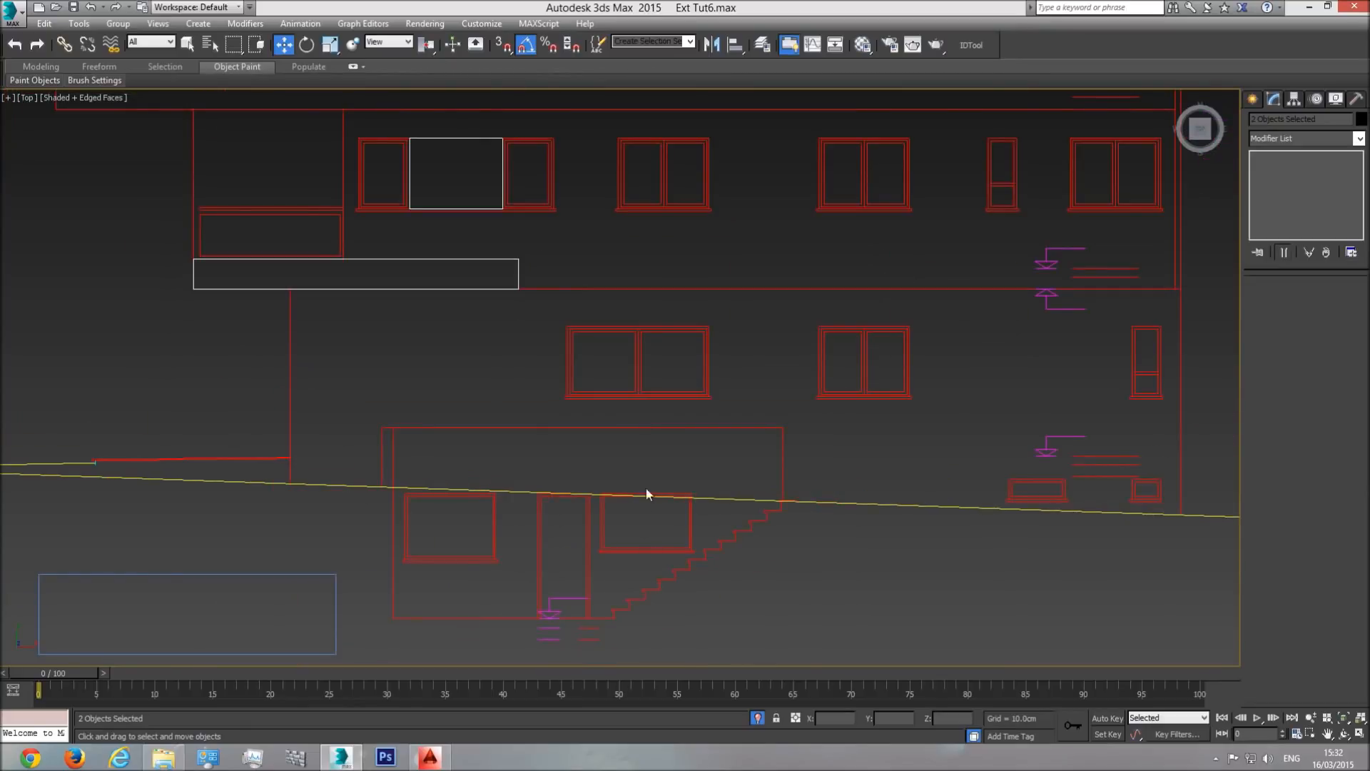
scroll(646, 492, "down", 3)
middle_click_drag(714, 334, 718, 472)
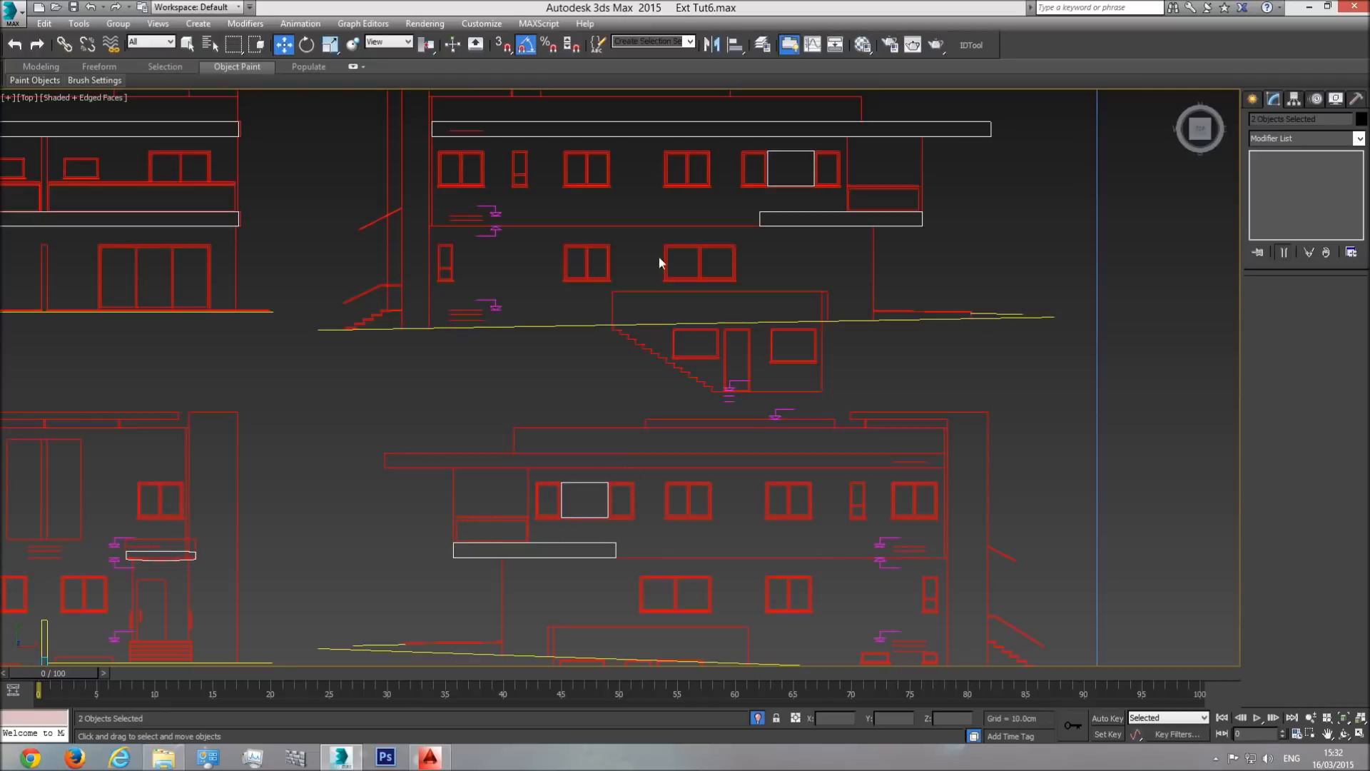
scroll(801, 300, "down", 8)
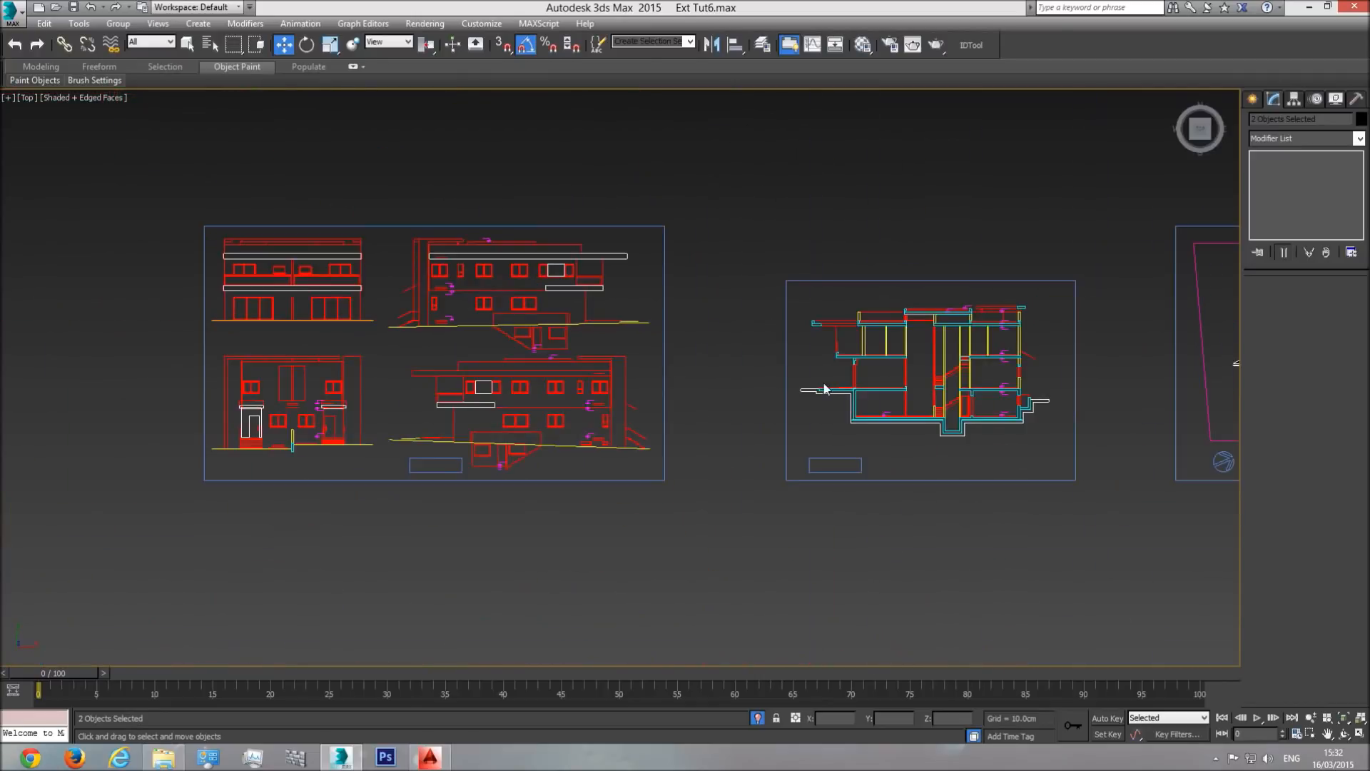
- Move the large sliding window well away from the small window in the top view, beyond the building plan's lower right area
scroll(1028, 418, "down", 1)
middle_click_drag(1028, 418, 462, 428)
middle_click_drag(764, 422, 702, 415)
scroll(760, 414, "up", 3)
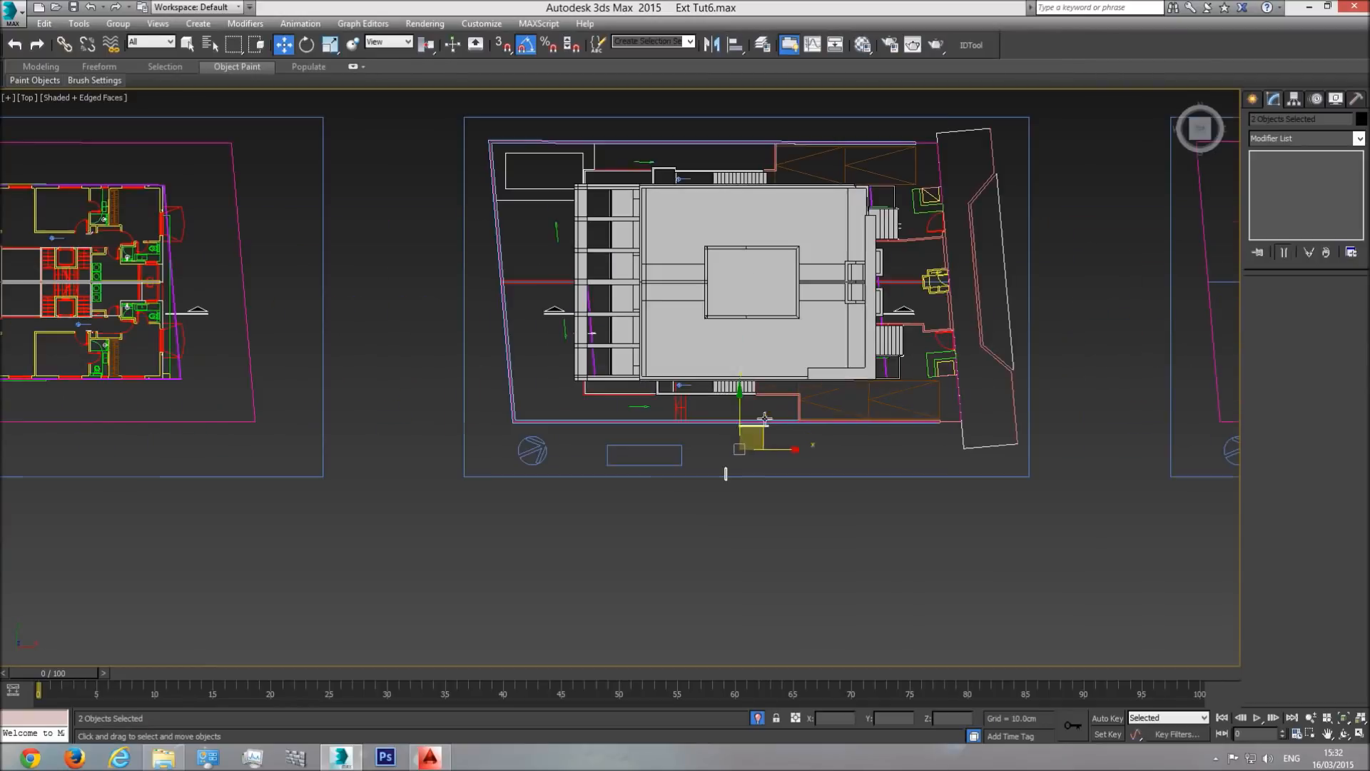
scroll(758, 438, "up", 5)
left_click(634, 592)
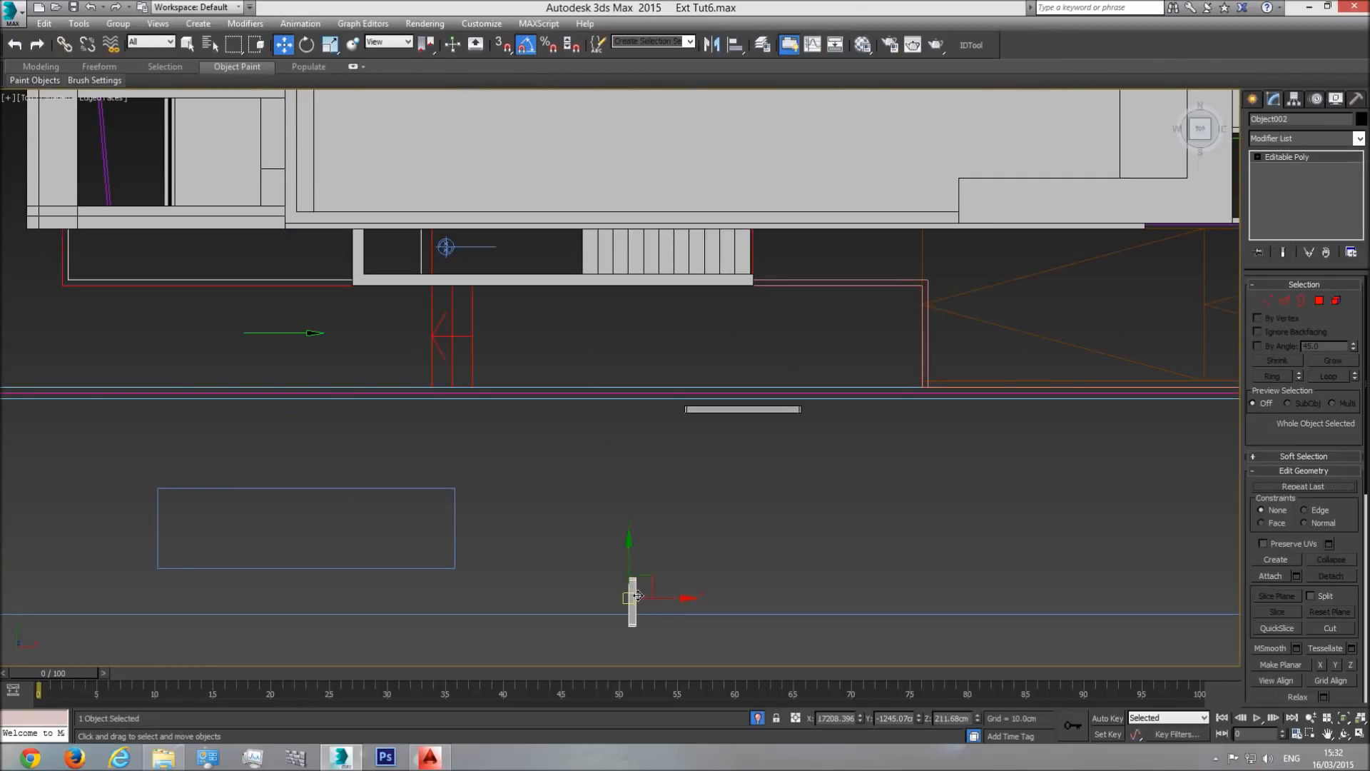
left_click(744, 410)
scroll(744, 418, "down", 5)
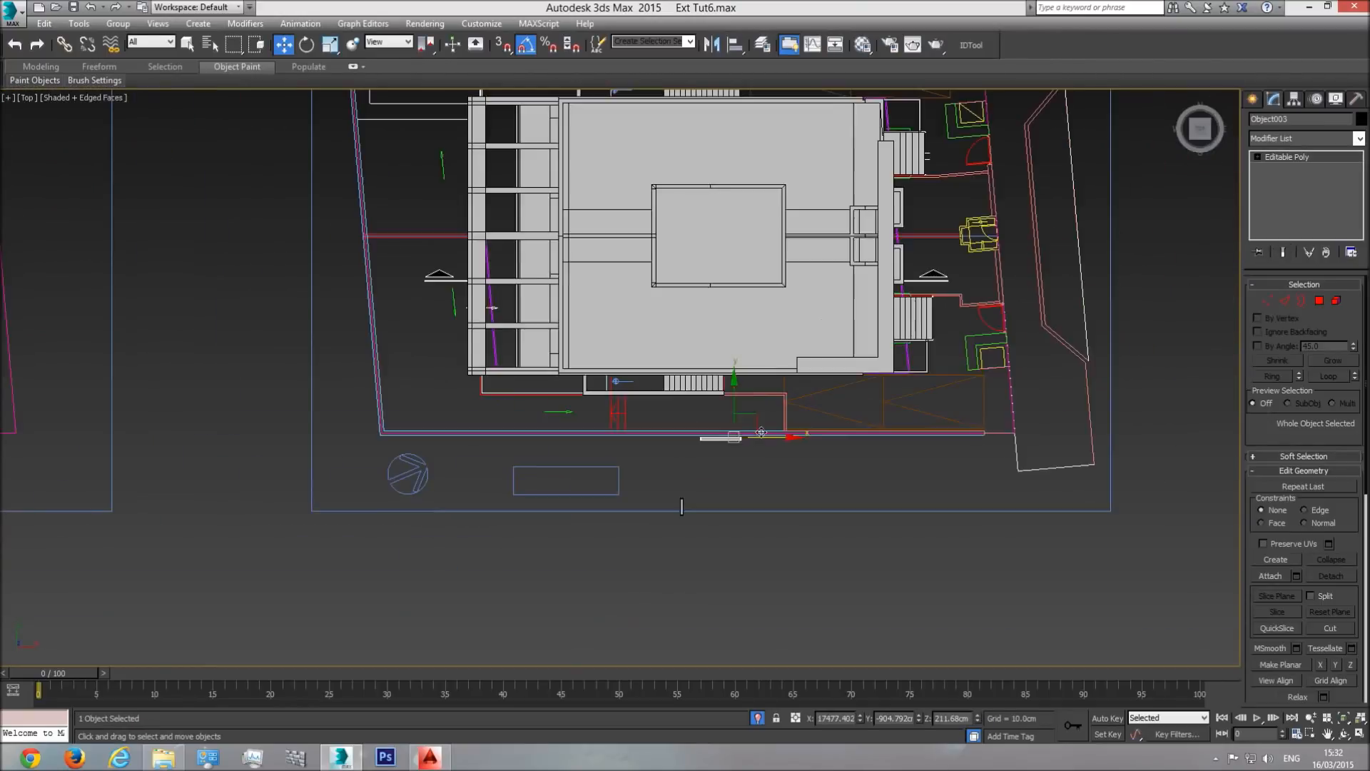
left_click_drag(746, 423, 1110, 551)
- Select the small two-pane window and examine its frame and handles up close in perspective
scroll(674, 505, "up", 5)
left_click(700, 507)
scroll(702, 513, "up", 3)
key("F3")
scroll(706, 494, "up", 3)
scroll(720, 285, "up", 3)
scroll(718, 270, "up", 2)
key("p")
left_click(1344, 733)
mouse_move(643, 335)
left_mouse_down()
mouse_move(608, 349)
mouse_move(592, 336)
left_mouse_up()
key("F3")
scroll(812, 335, "up", 2)
middle_click_drag(812, 328, 636, 327)
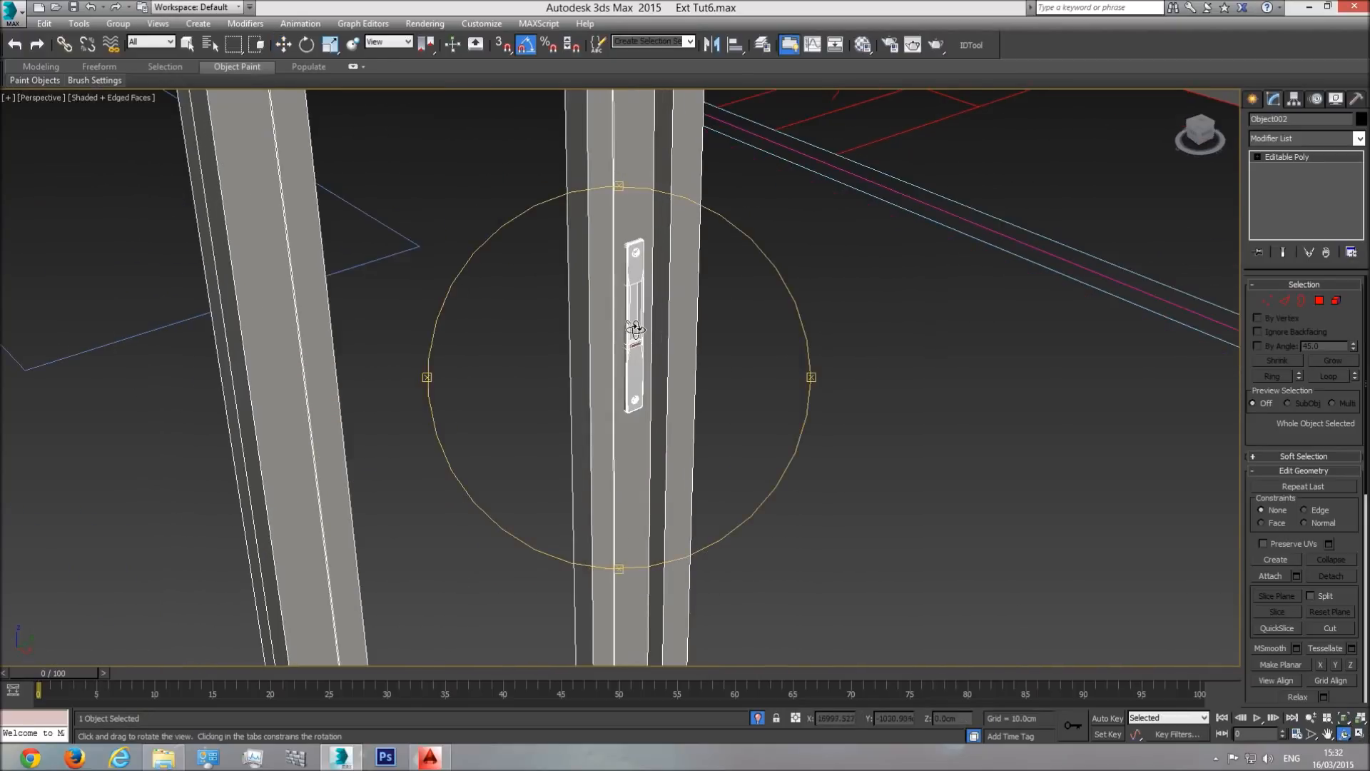
key("w")
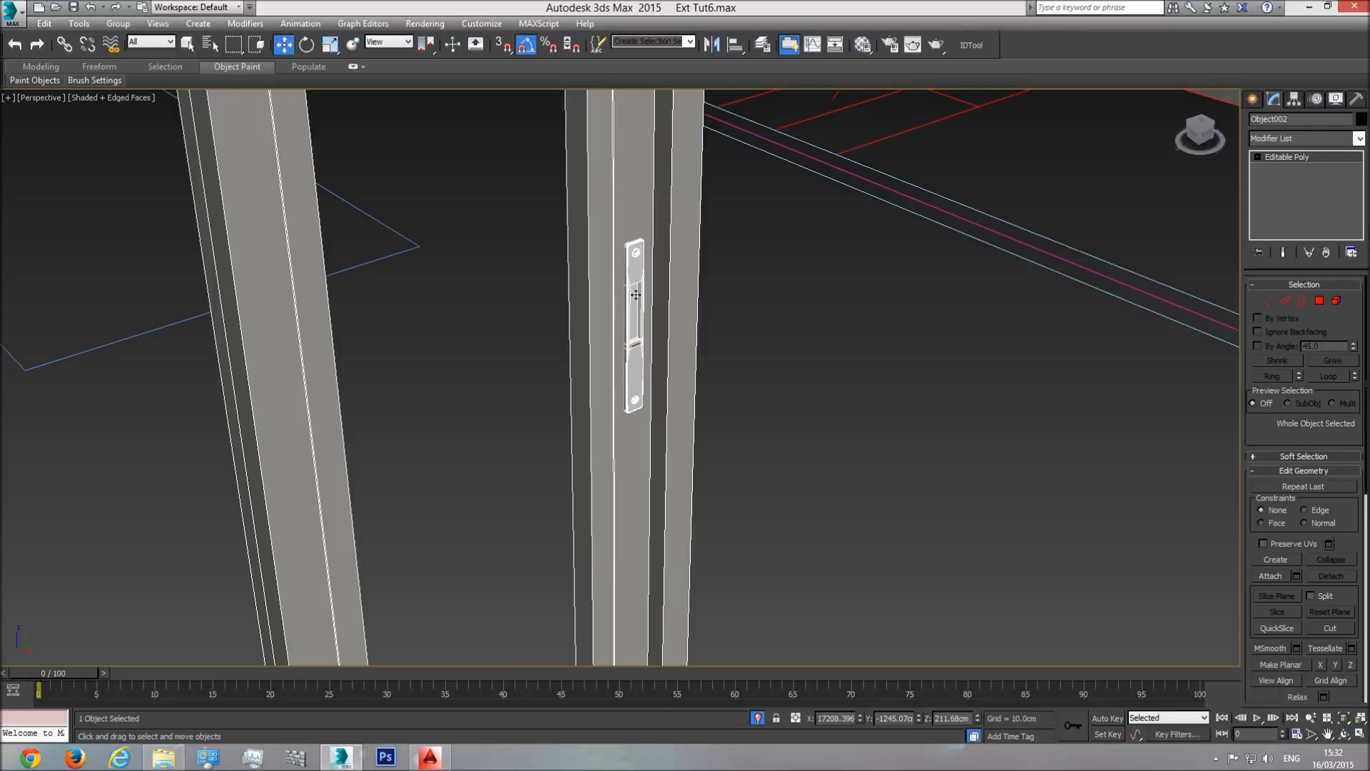
left_click(1344, 733)
left_click_drag(612, 350, 520, 406)
scroll(529, 401, "down", 2)
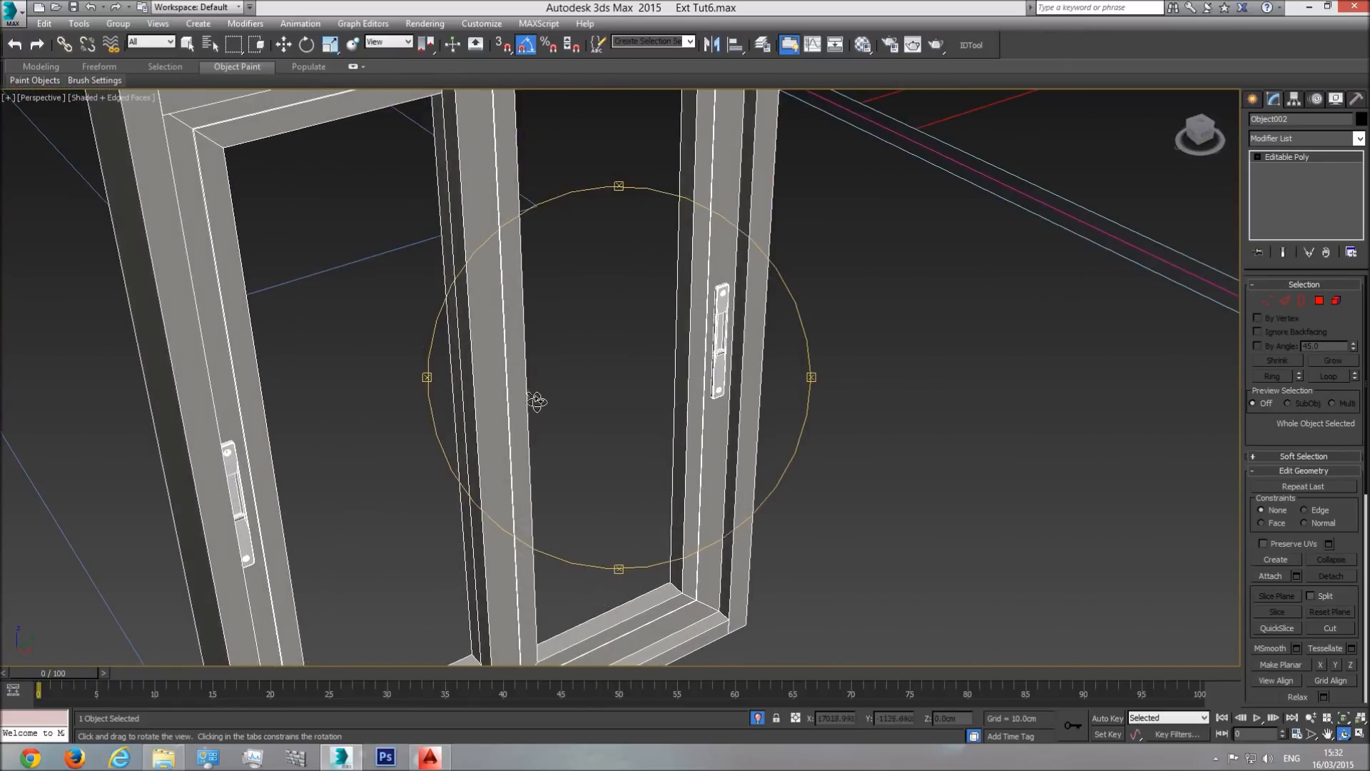
scroll(578, 401, "down", 6)
key("w")
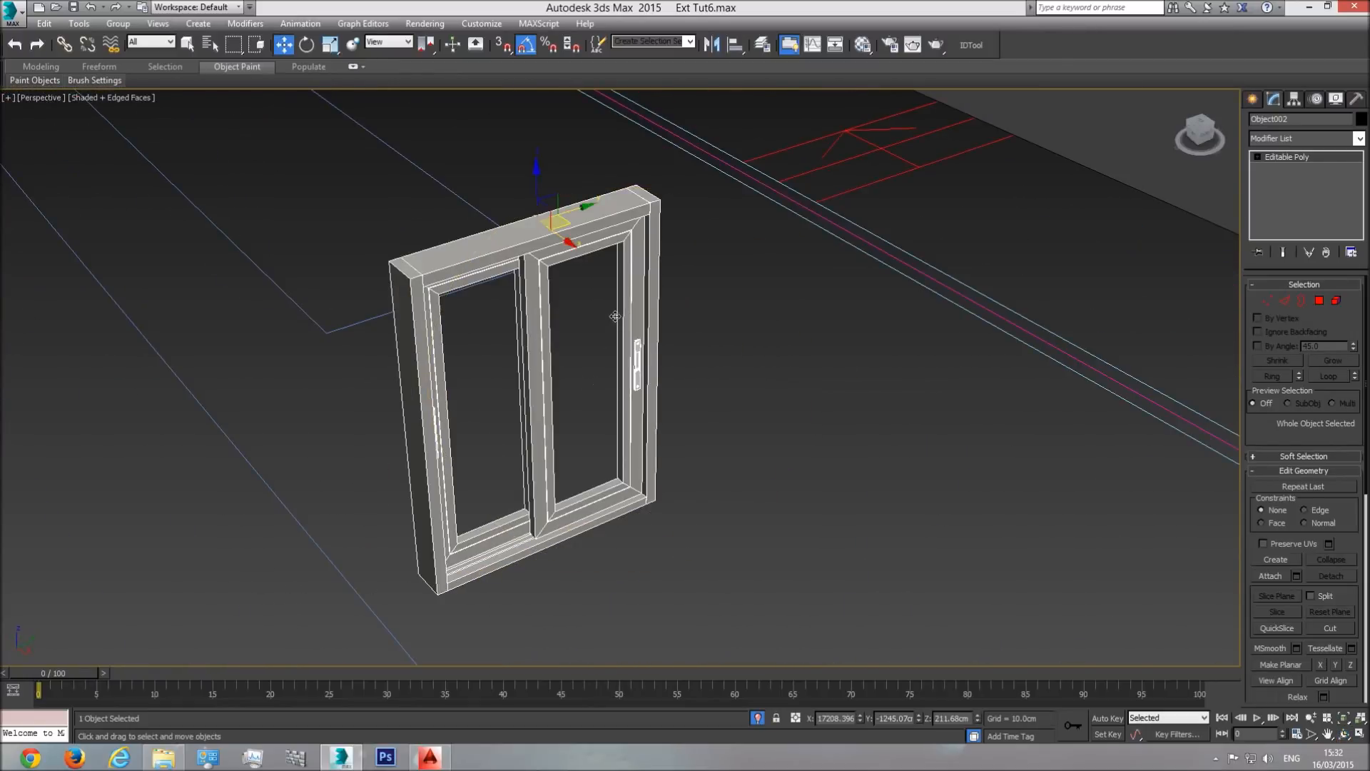
- Rotate the small window 90 degrees about its vertical axis so it runs parallel to the building's long side
left_click(307, 44)
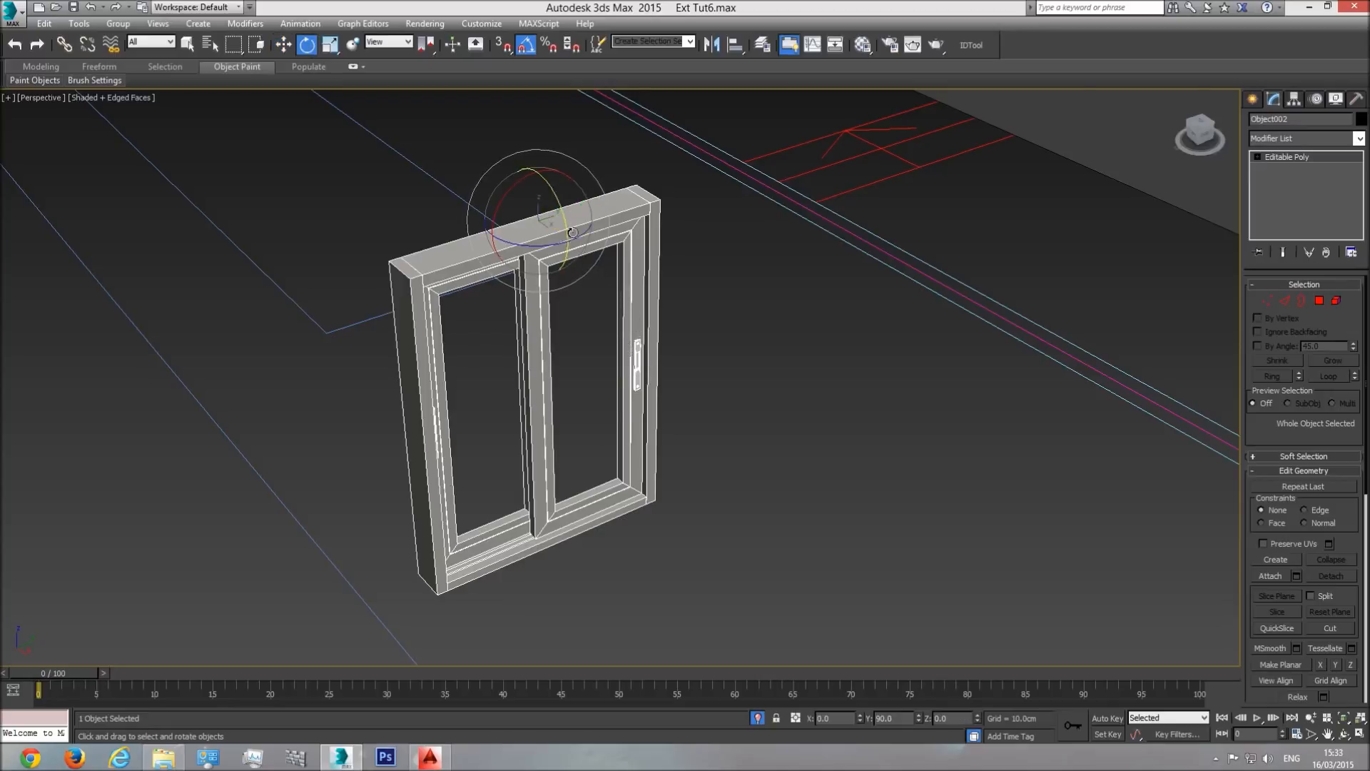
left_click_drag(578, 235, 518, 314)
scroll(542, 329, "up", 5)
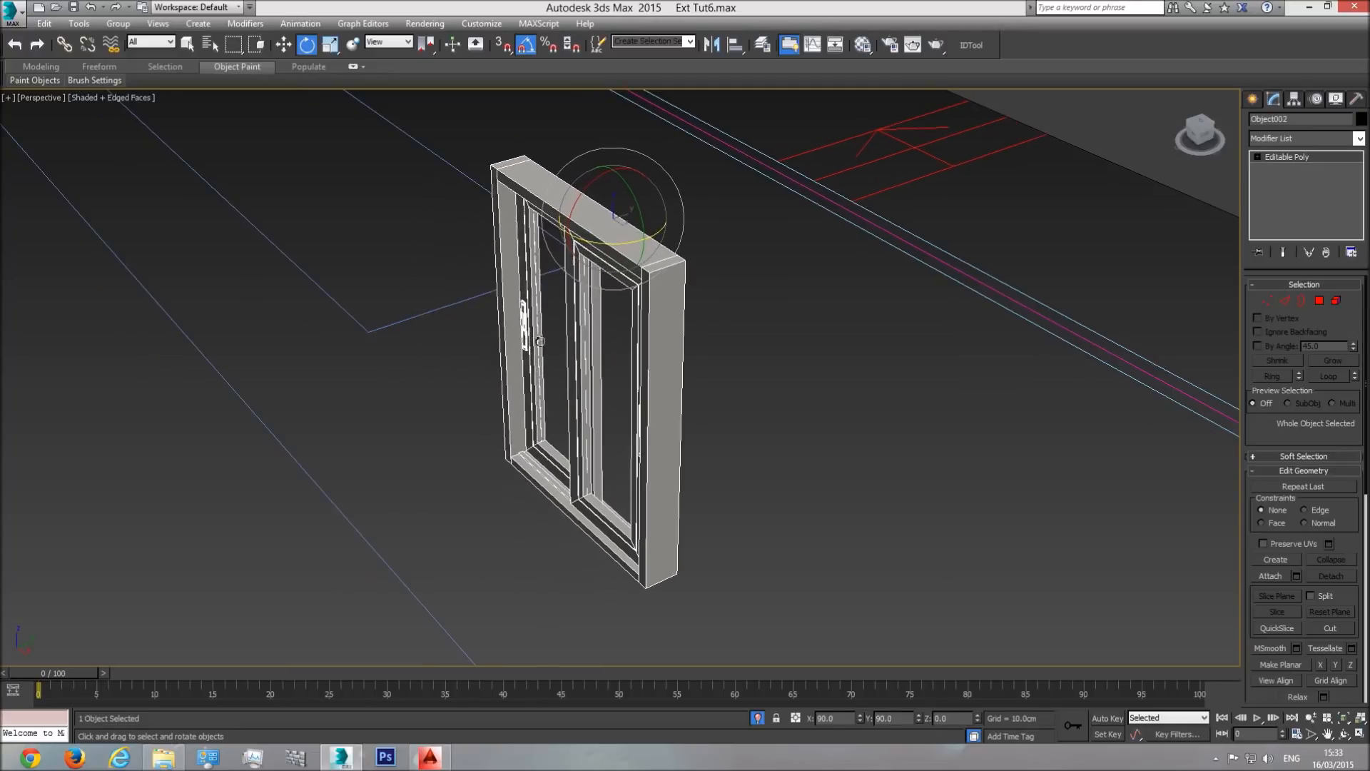
scroll(589, 342, "down", 10)
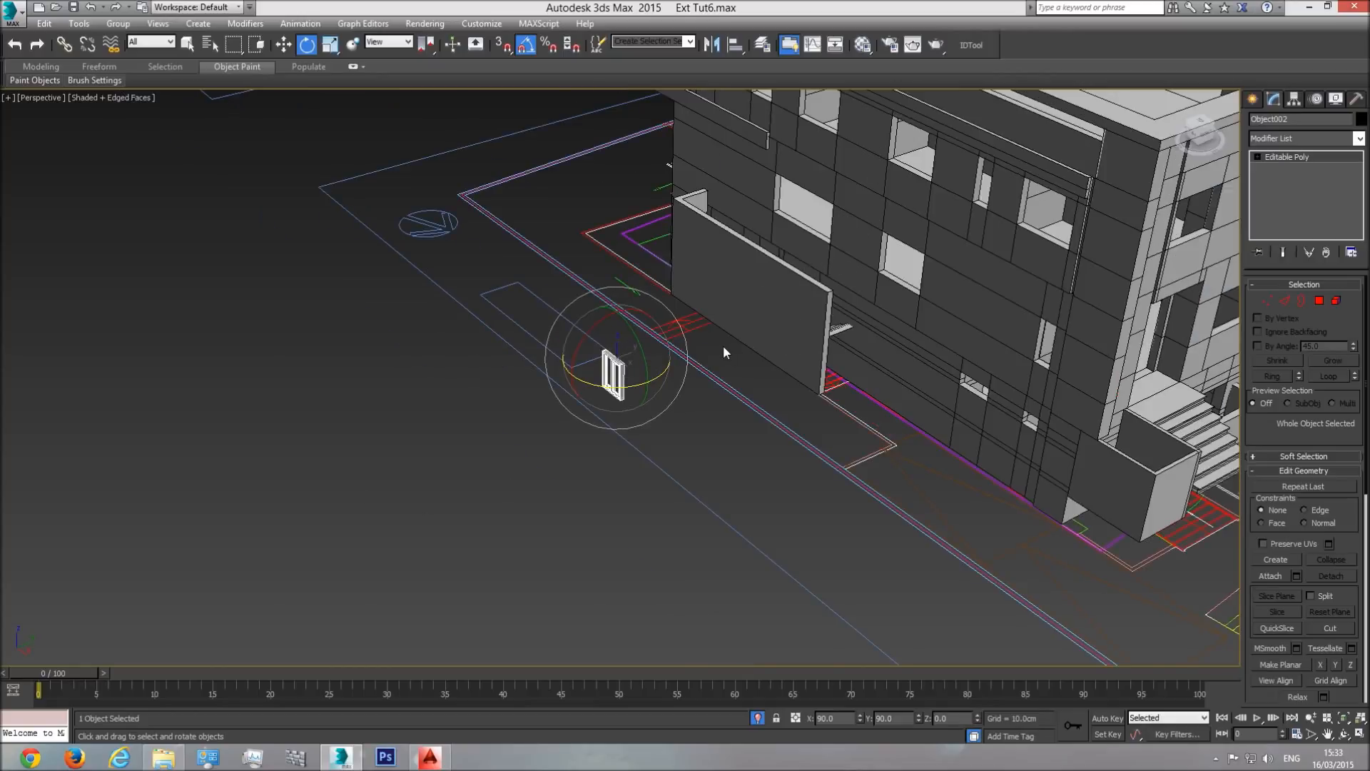
- Raise the small window in the front view to the upper floor of the long facade
left_click(1201, 137)
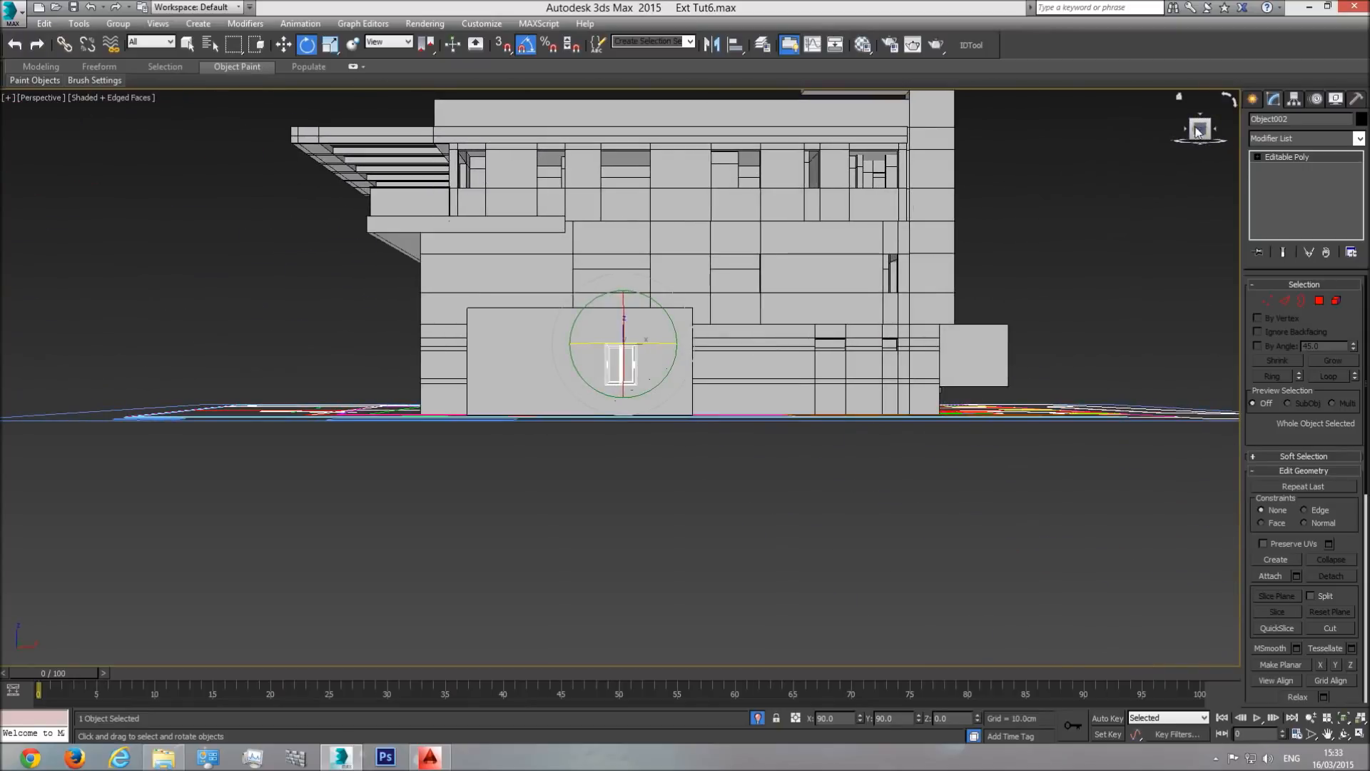
key("f")
scroll(632, 470, "down", 5)
middle_click_drag(737, 381, 722, 411)
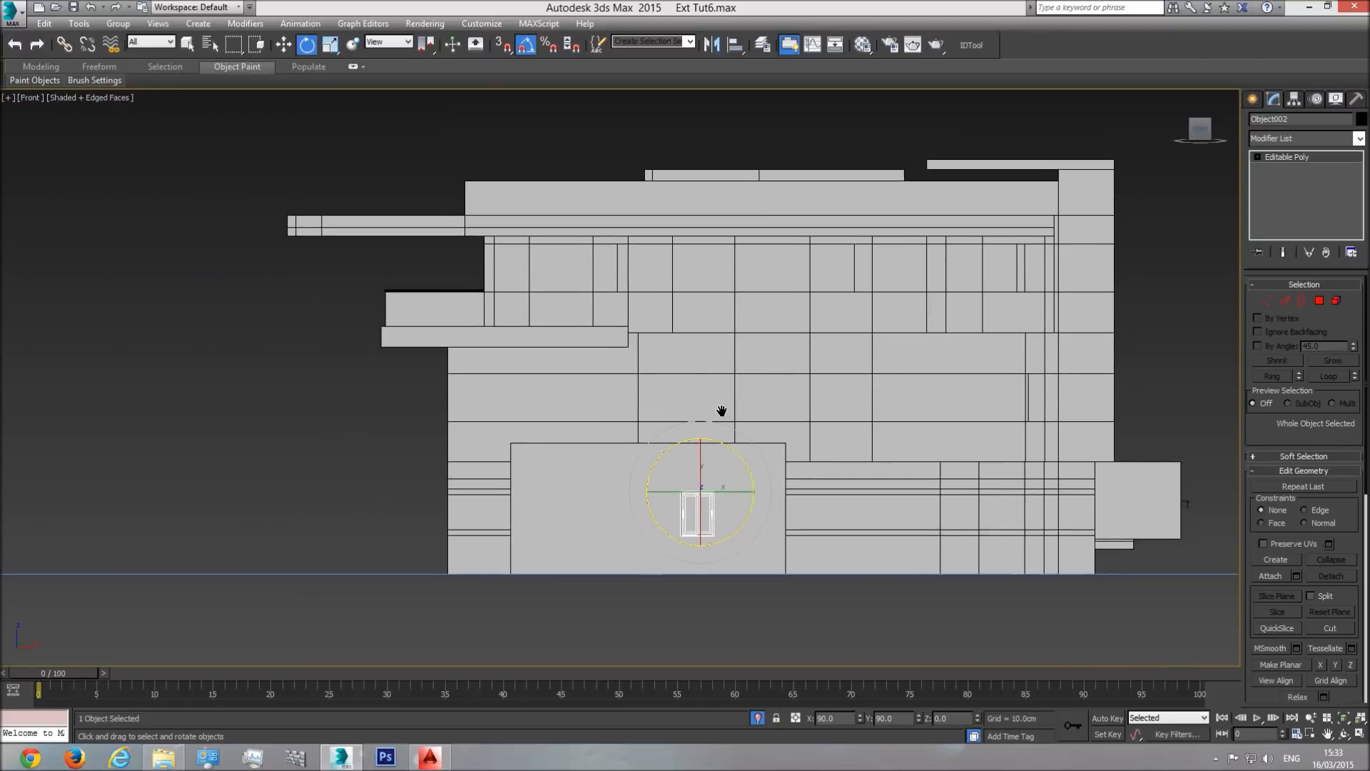
left_click(283, 45)
left_click_drag(724, 474, 722, 262)
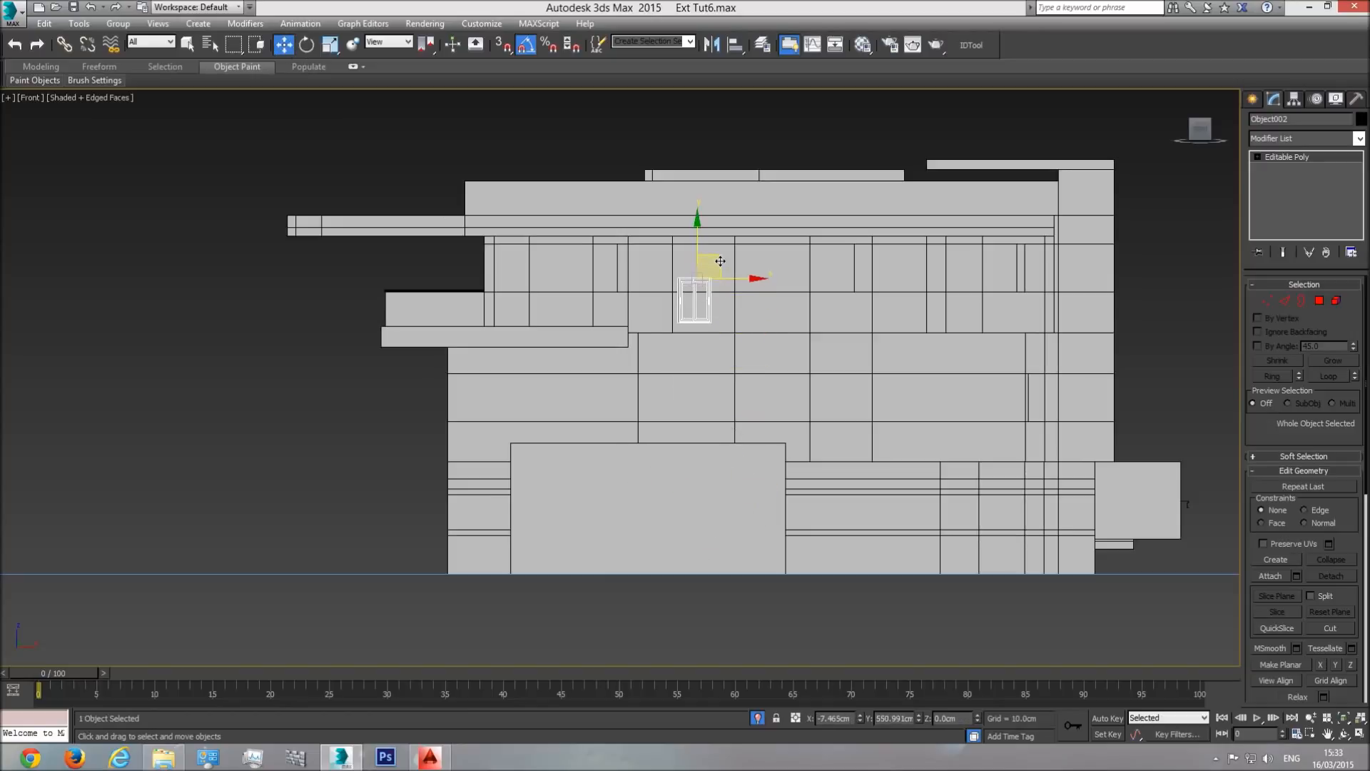
- Set the front viewport's shading to Realistic with edged faces to reveal the facade openings
left_click(102, 100)
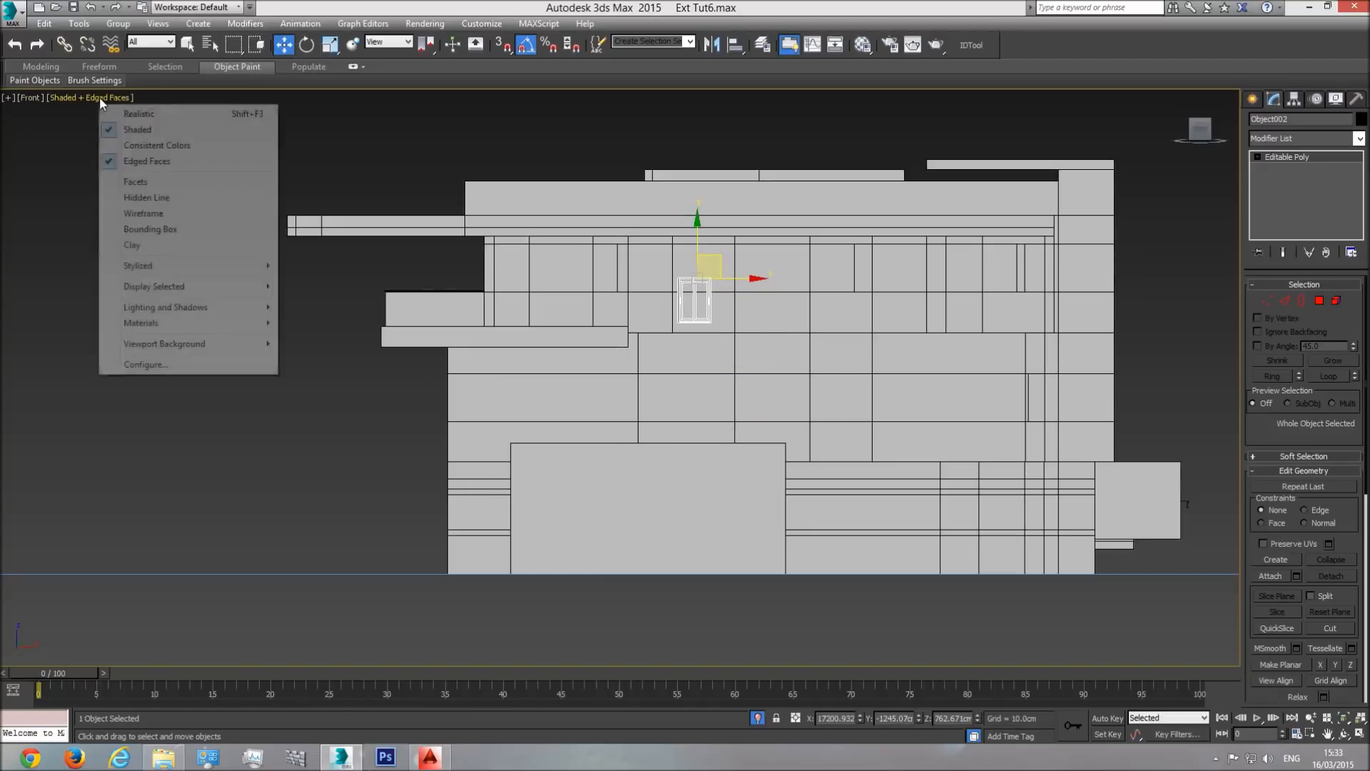
left_click(139, 115)
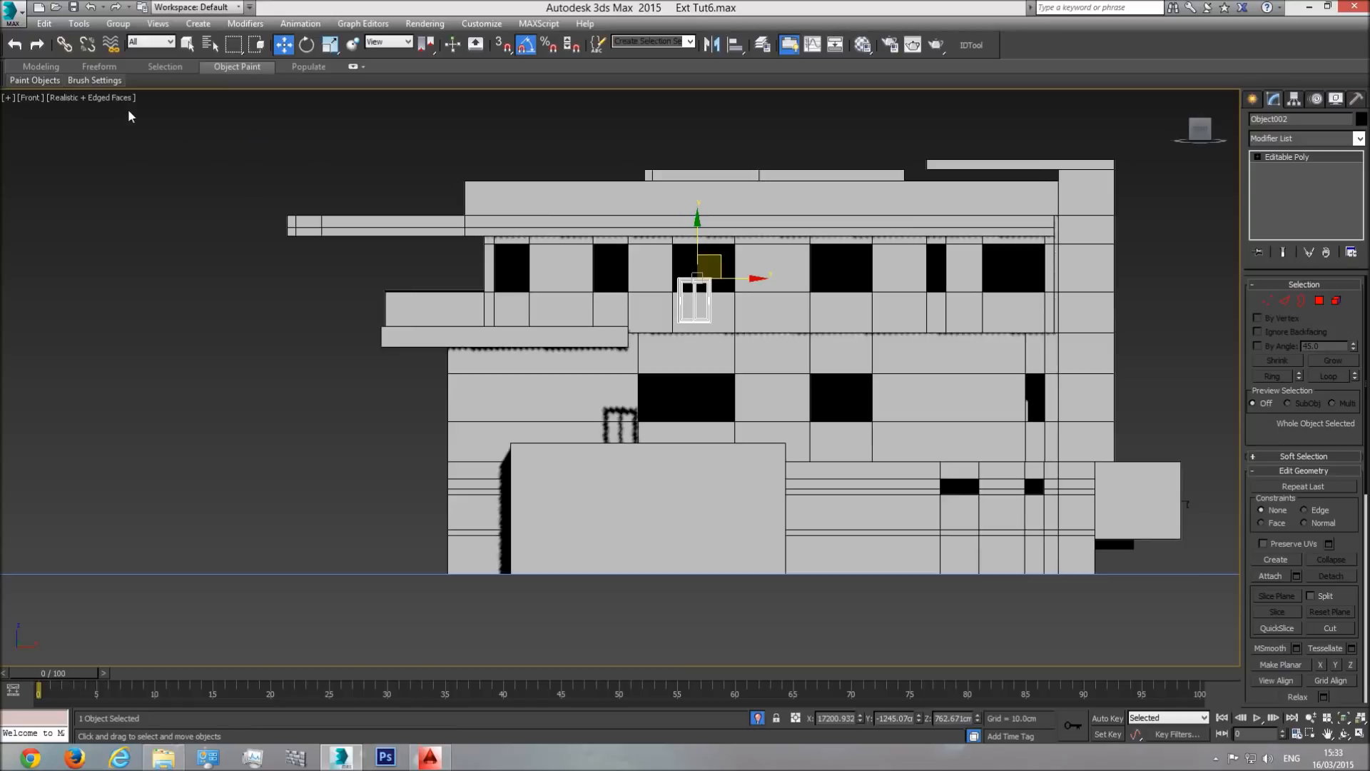
left_click(123, 98)
left_click(142, 125)
left_click(710, 267)
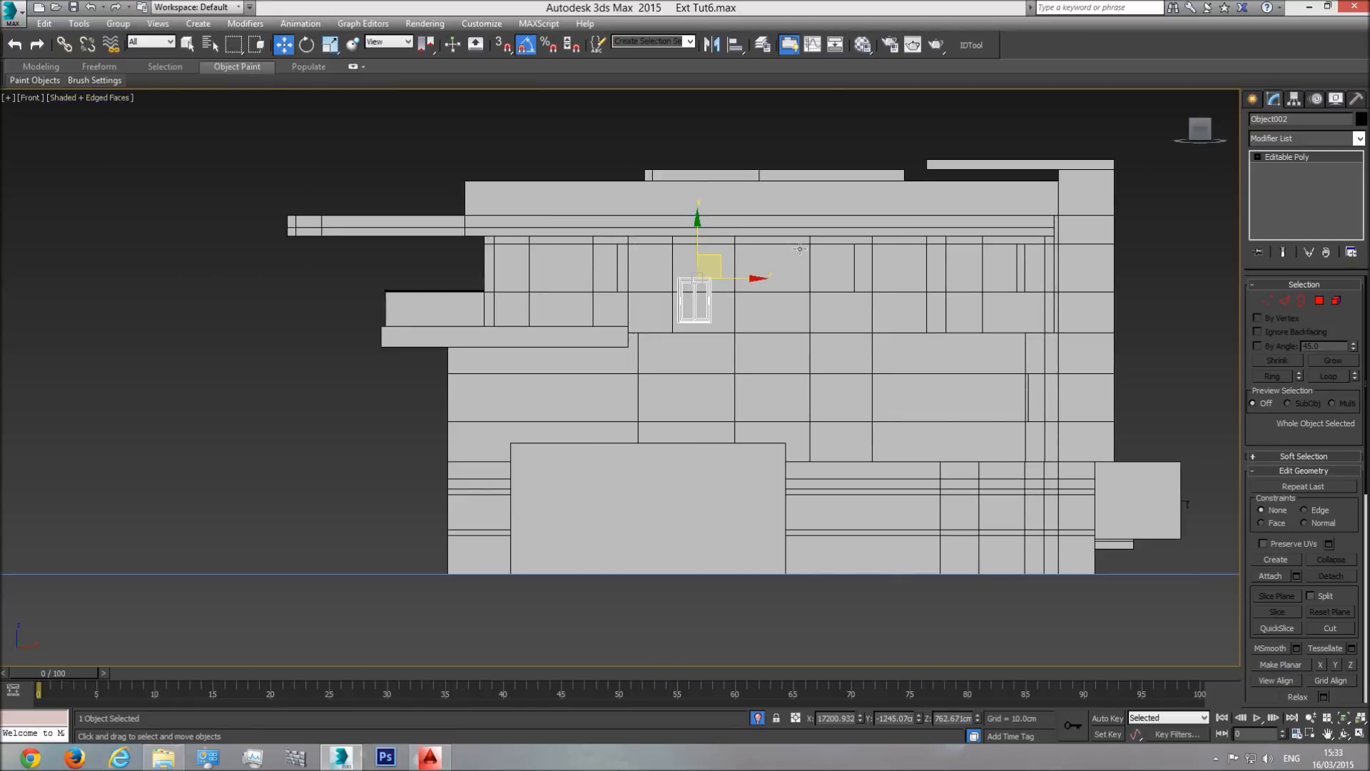
left_click(117, 97)
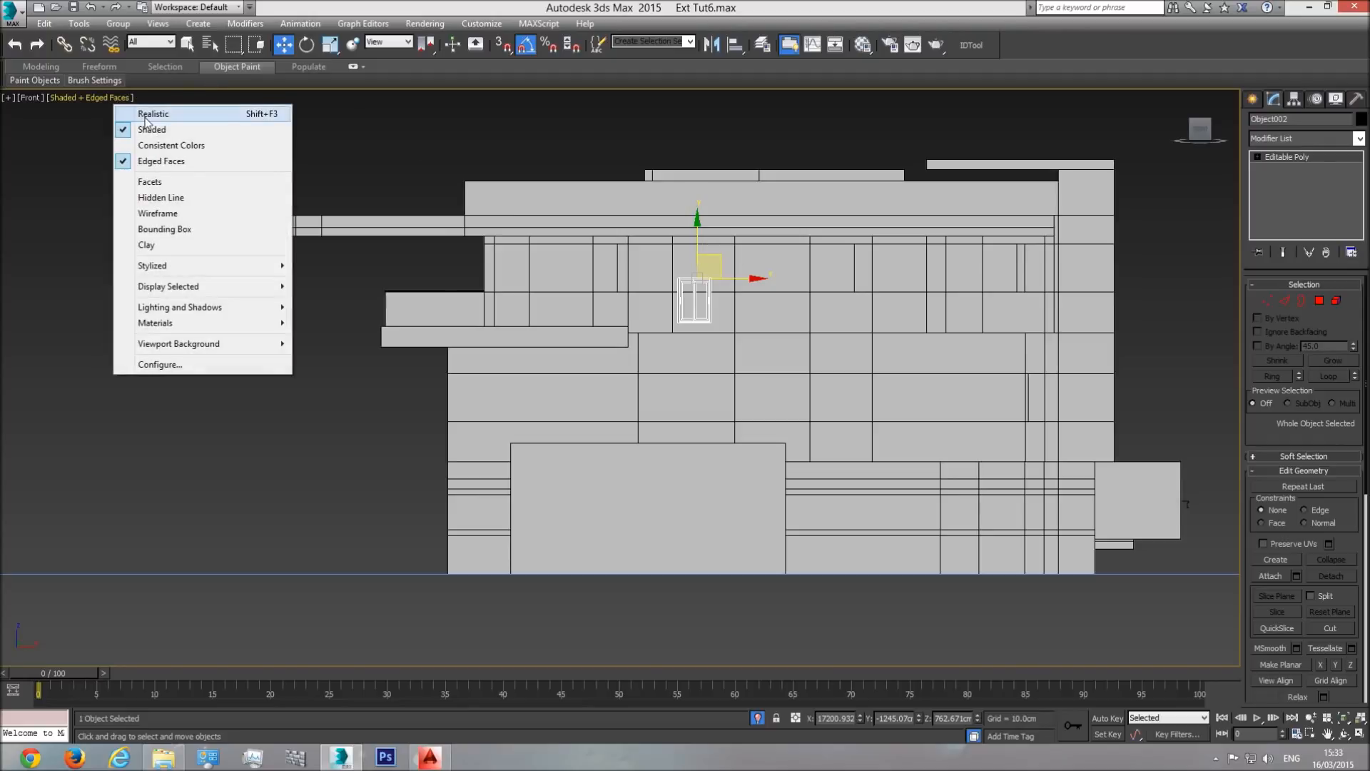
left_click(143, 111)
- Move the small window up into the first wide upper-floor opening of the long facade
scroll(663, 310, "up", 4)
scroll(663, 310, "up", 2)
left_click_drag(767, 307, 765, 182)
- Compare the narrow and wide upper-floor openings of the long facade with the small window's size
middle_click_drag(525, 314, 902, 375)
scroll(901, 374, "down", 4)
middle_click_drag(821, 417, 740, 423)
scroll(742, 422, "down", 2)
scroll(773, 417, "up", 4)
middle_click_drag(876, 395, 748, 413)
scroll(842, 389, "up", 4)
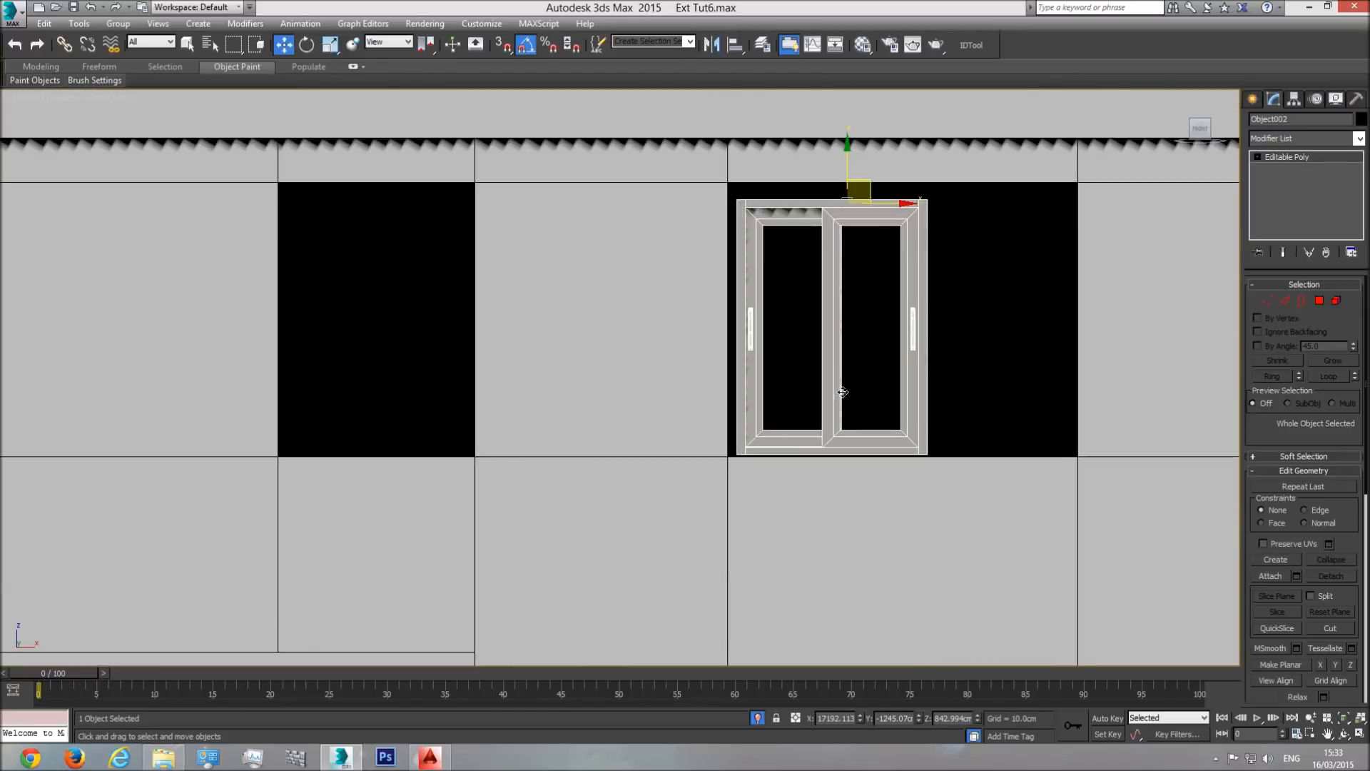
middle_click_drag(499, 383, 669, 421)
scroll(668, 421, "down", 4)
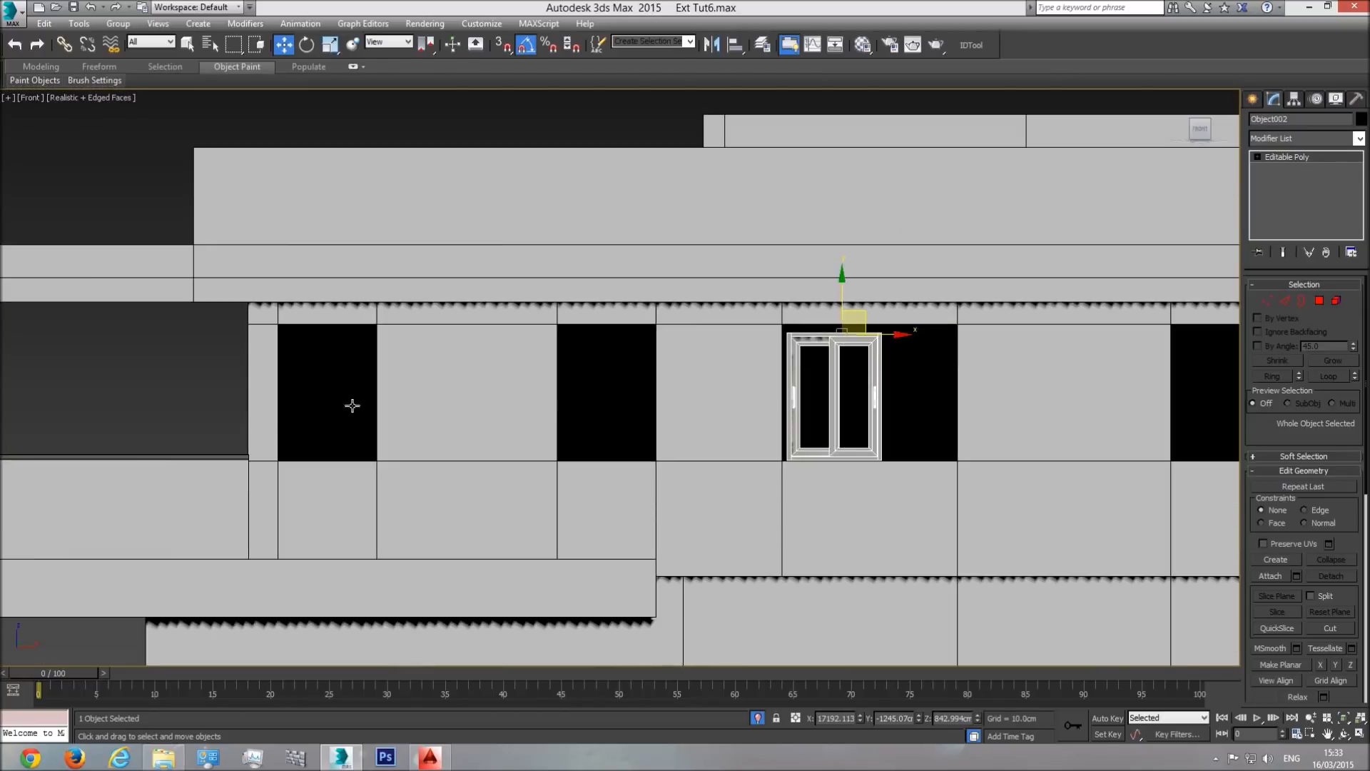
scroll(629, 388, "down", 2)
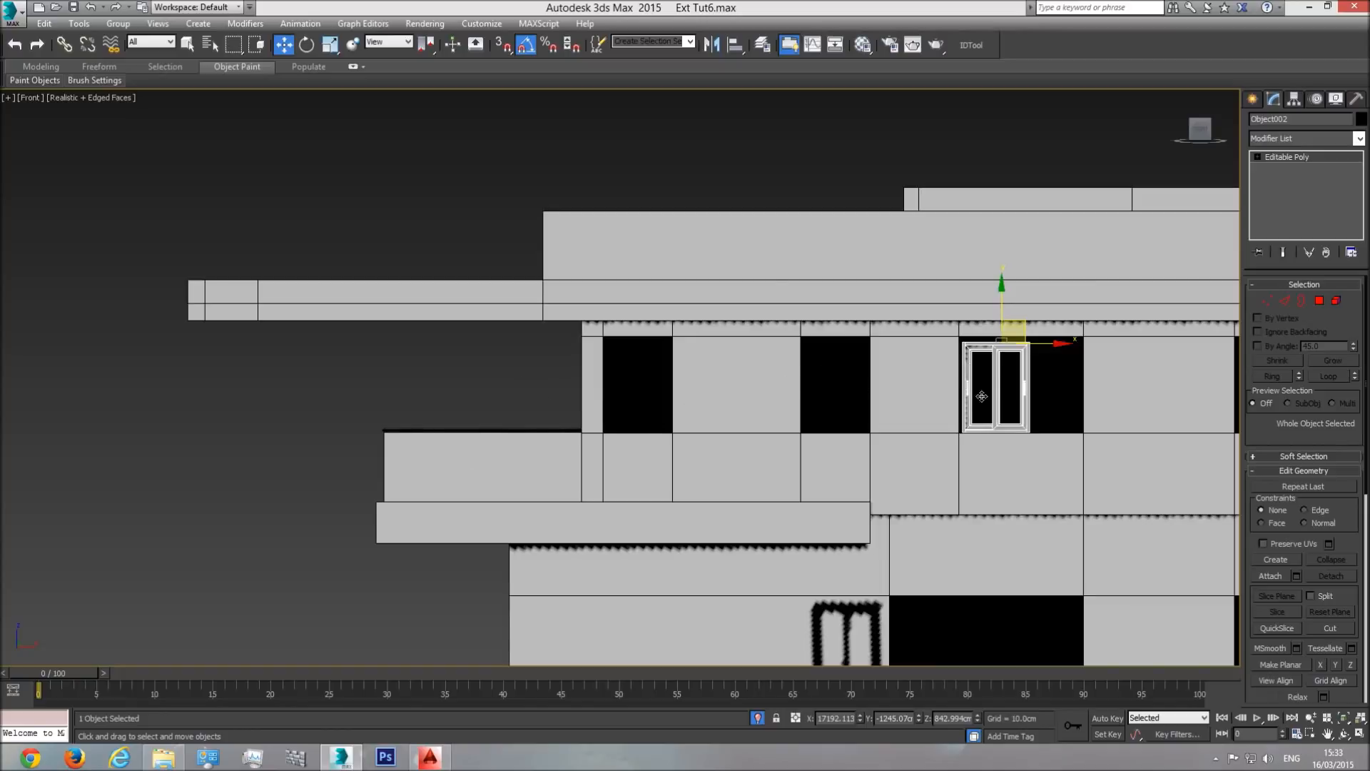
middle_click_drag(1003, 384, 671, 400)
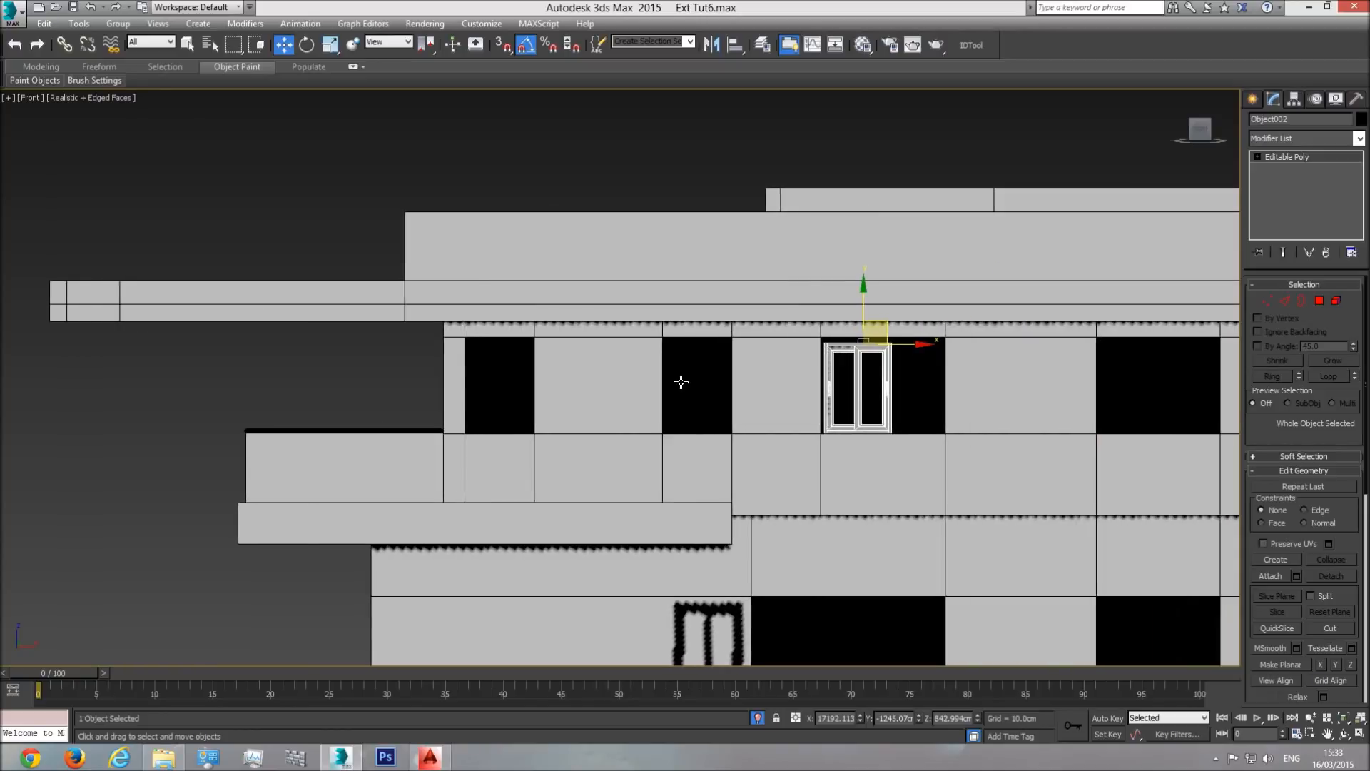
- Align the small window's lower-left corner with the lower-left corner of the wide opening
middle_click_drag(855, 400, 663, 413)
scroll(667, 391, "up", 4)
left_click_drag(707, 282, 695, 285)
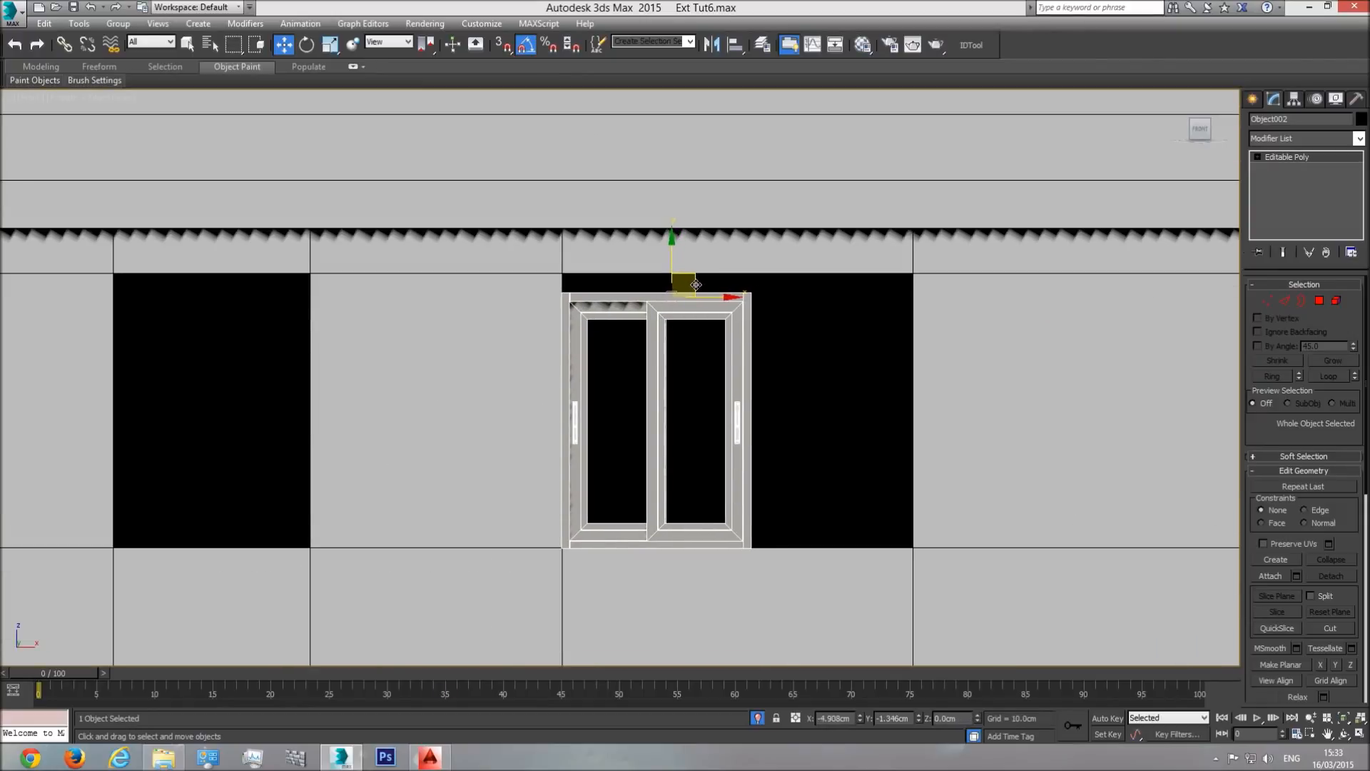
- Try to widen the small window by scaling the whole object horizontally, and undo the stretch
left_click(1267, 300)
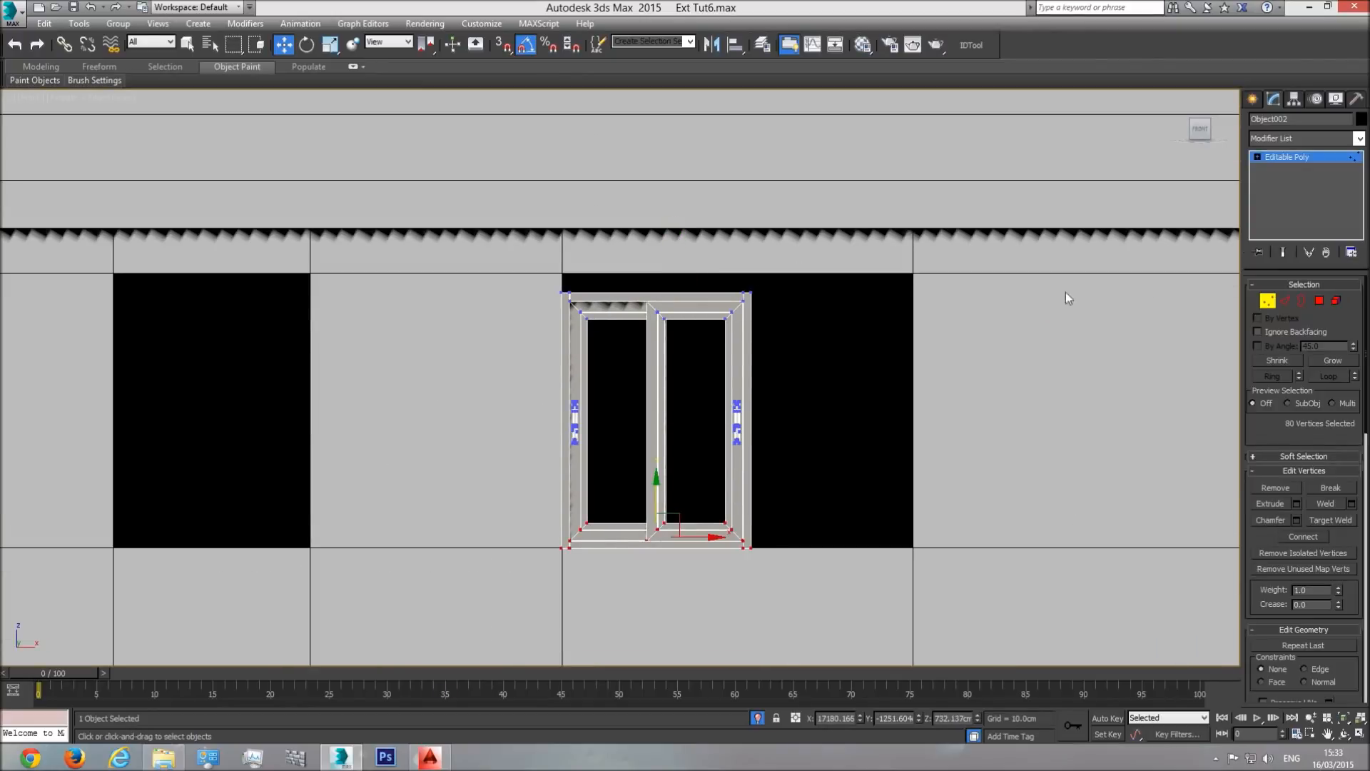
left_click_drag(715, 515, 697, 607)
left_click(1268, 300)
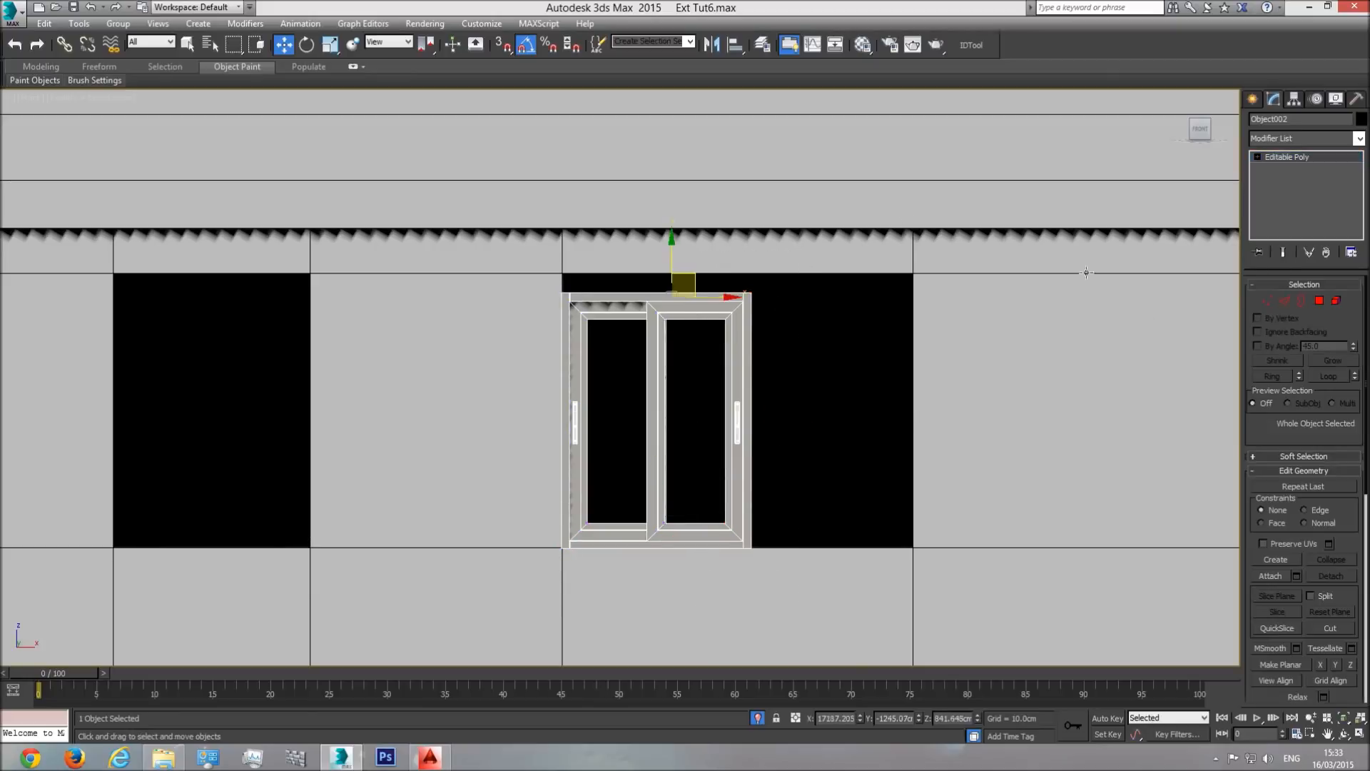
left_click(330, 45)
left_click_drag(740, 298, 938, 323)
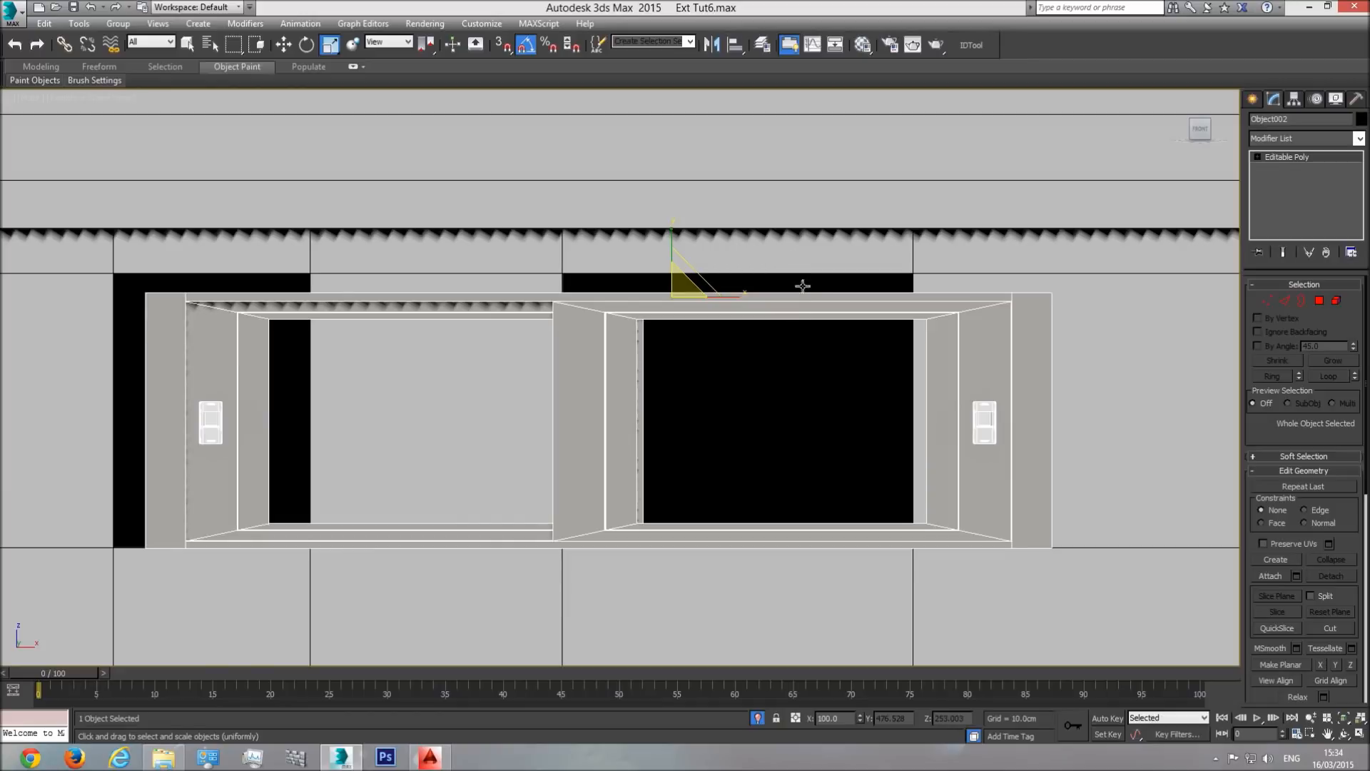
key("ctrl+z")
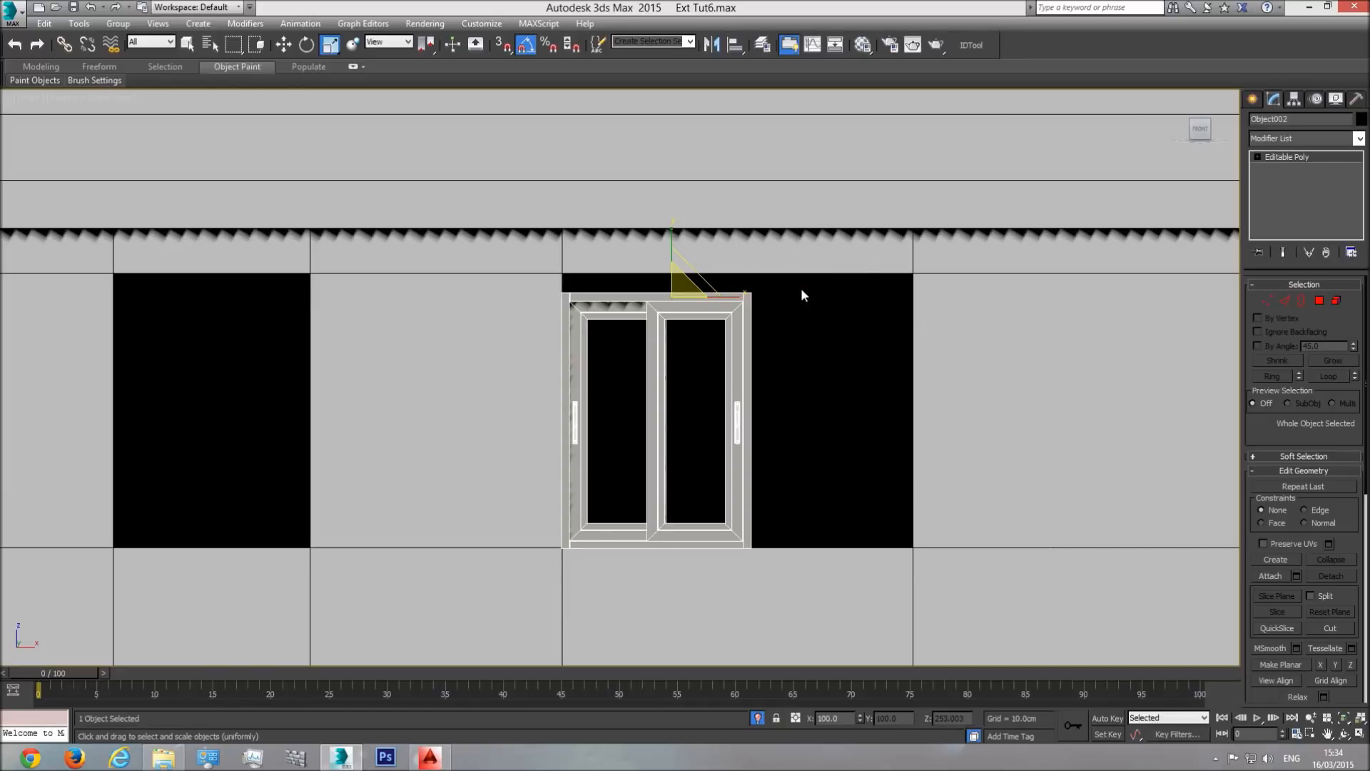
- Move the small window's right-side vertices horizontally to the right edge of the wide opening
left_click(1264, 301)
left_click_drag(724, 460, 700, 593)
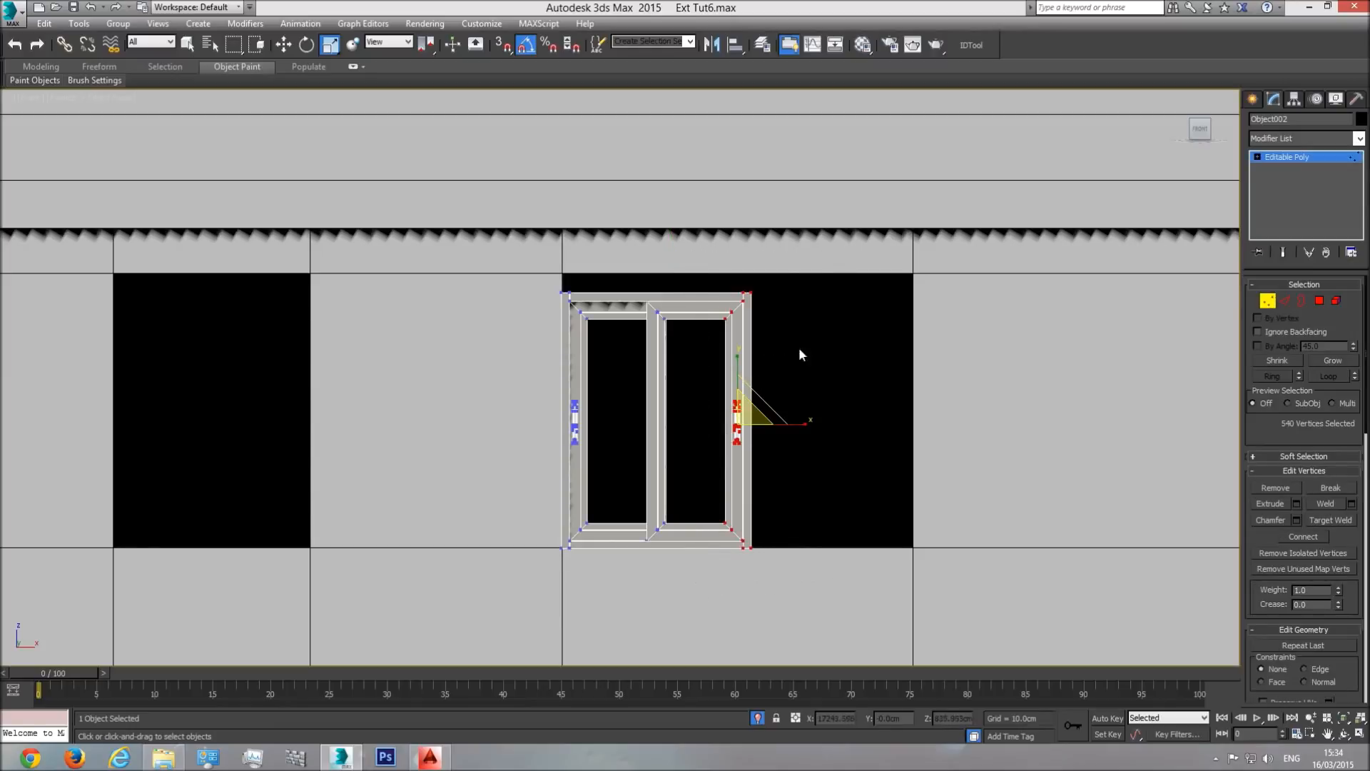
left_click_drag(769, 367, 700, 590)
left_click(283, 44)
left_click_drag(792, 423, 948, 437)
scroll(914, 294, "up", 2)
scroll(914, 294, "up", 5)
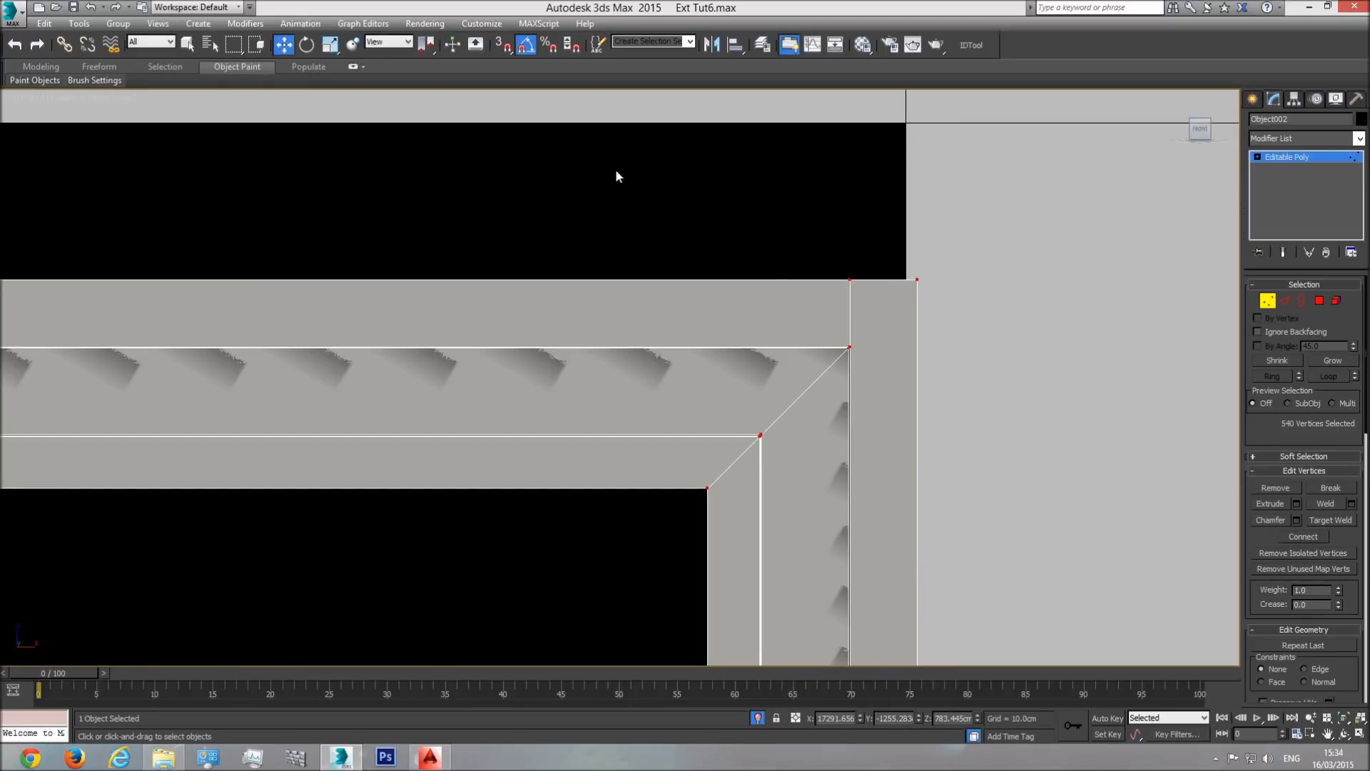
scroll(700, 151, "down", 8)
scroll(918, 513, "up", 5)
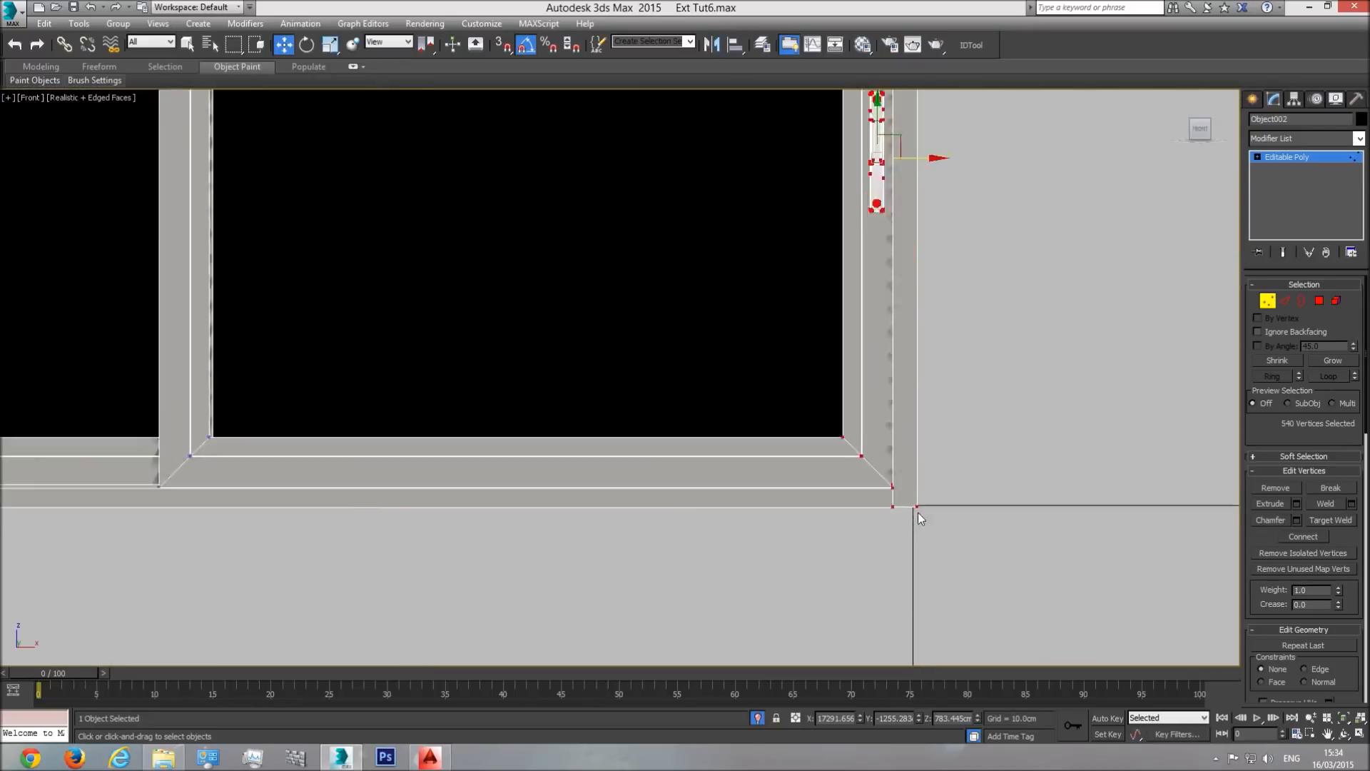
scroll(918, 513, "up", 3)
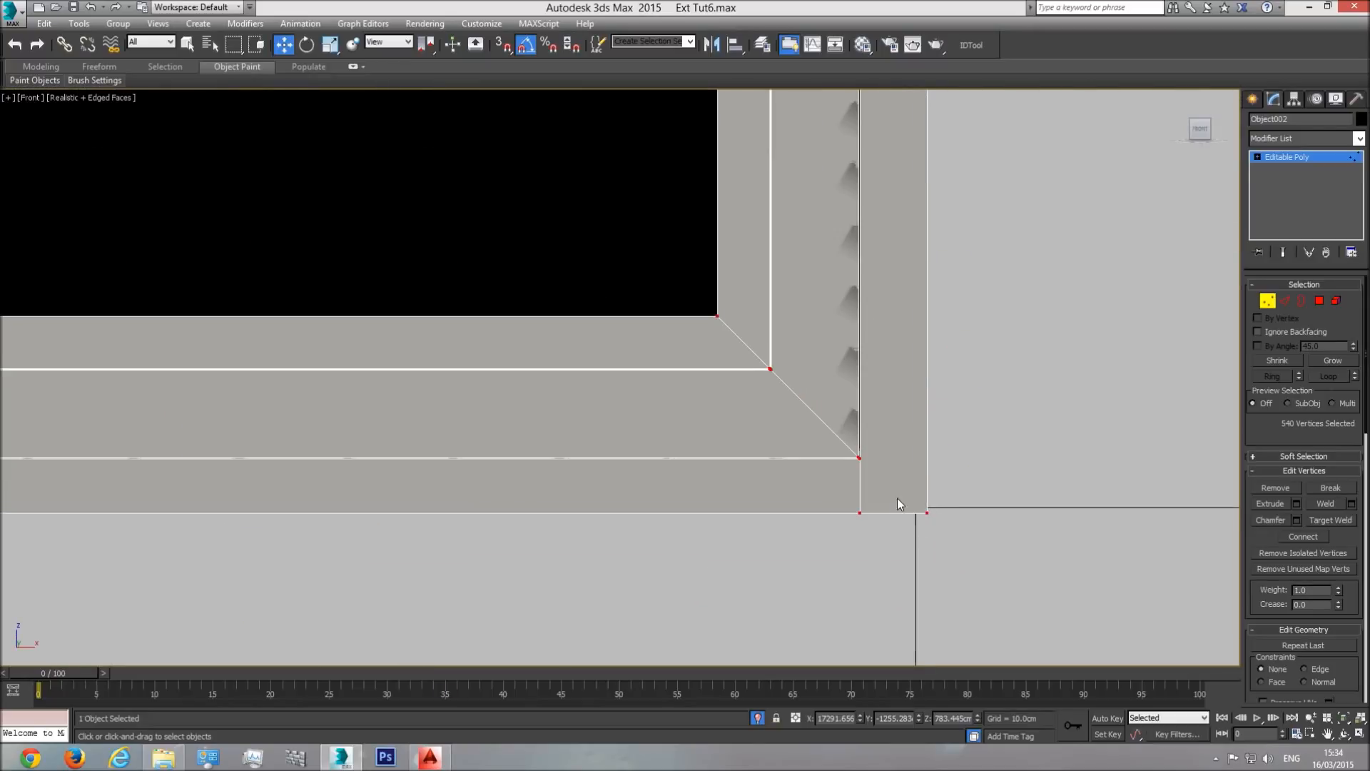
scroll(893, 464, "down", 8)
scroll(920, 378, "down", 2)
- Raise the window's top vertices to the upper edge of the wide opening
left_click_drag(497, 310, 496, 313)
scroll(733, 246, "up", 2)
left_click_drag(733, 245, 735, 241)
middle_click_drag(756, 417, 742, 343)
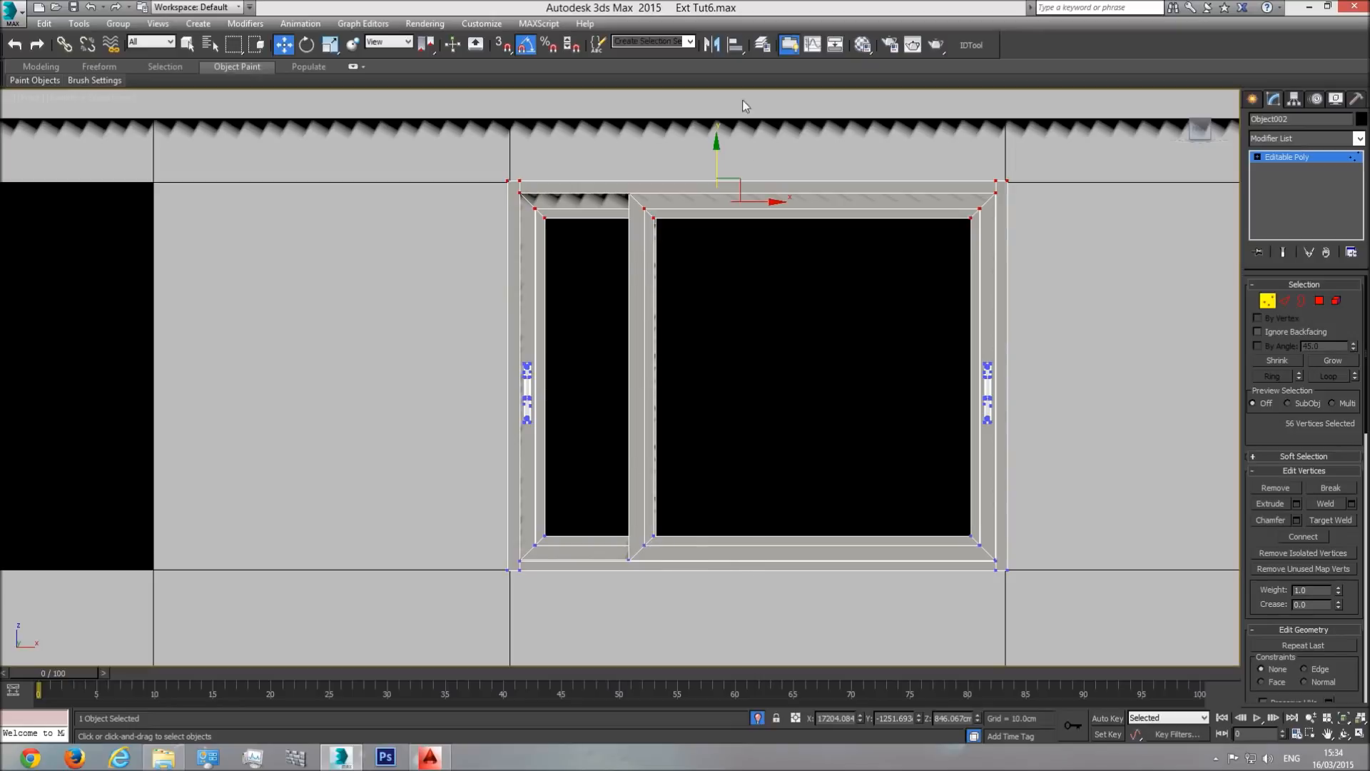
- Draw a helper box about 160 cm wide and 22 cm long directly below the window, with two width segments
left_click(1254, 103)
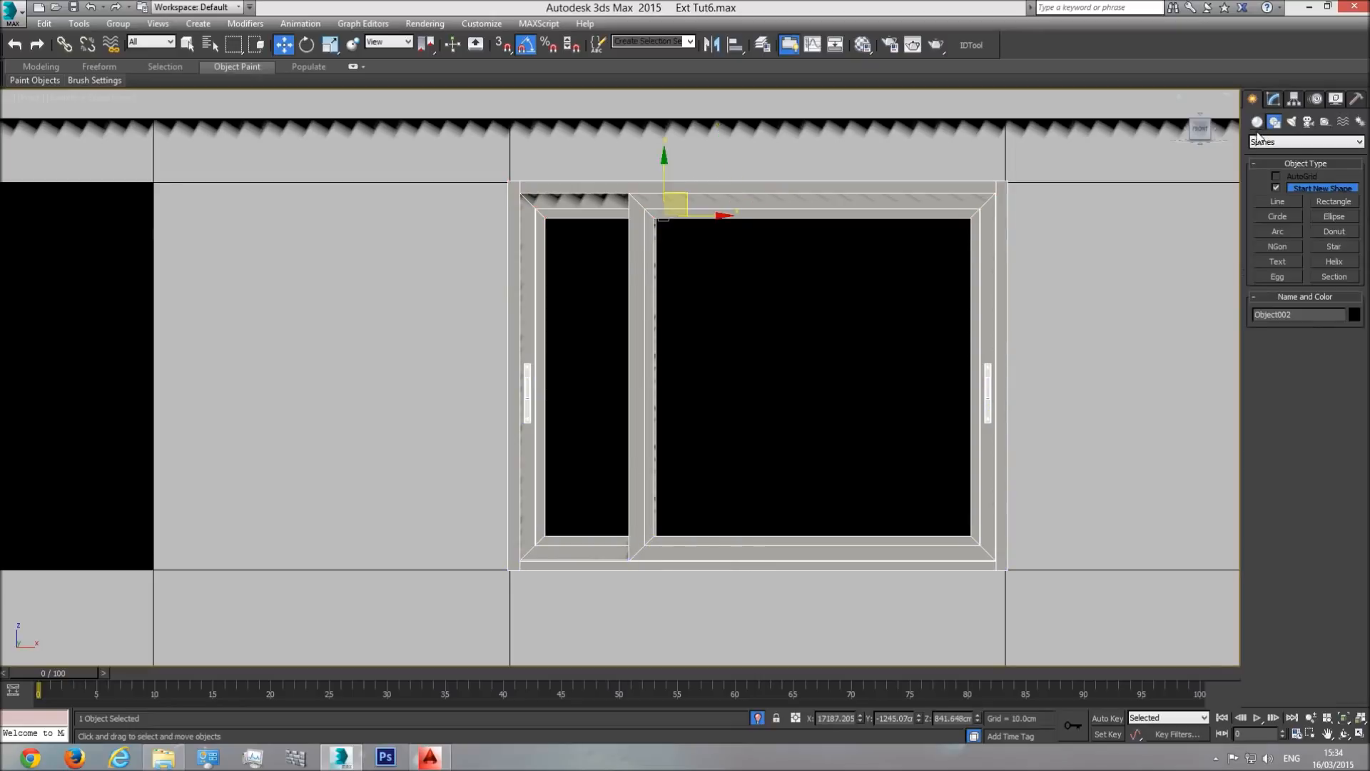
left_click(1280, 190)
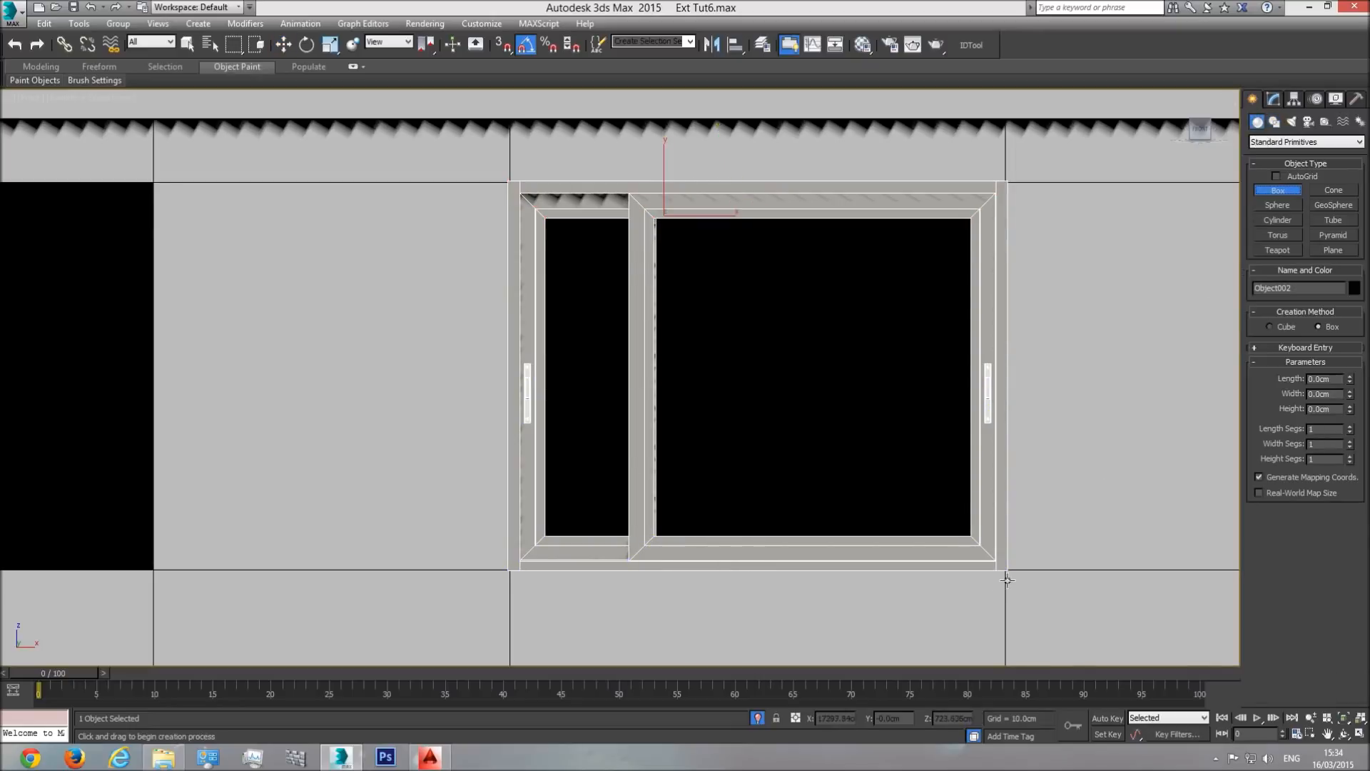
mouse_move(1006, 574)
left_mouse_down()
mouse_move(826, 627)
mouse_move(597, 628)
mouse_move(510, 643)
left_mouse_up()
key("F3")
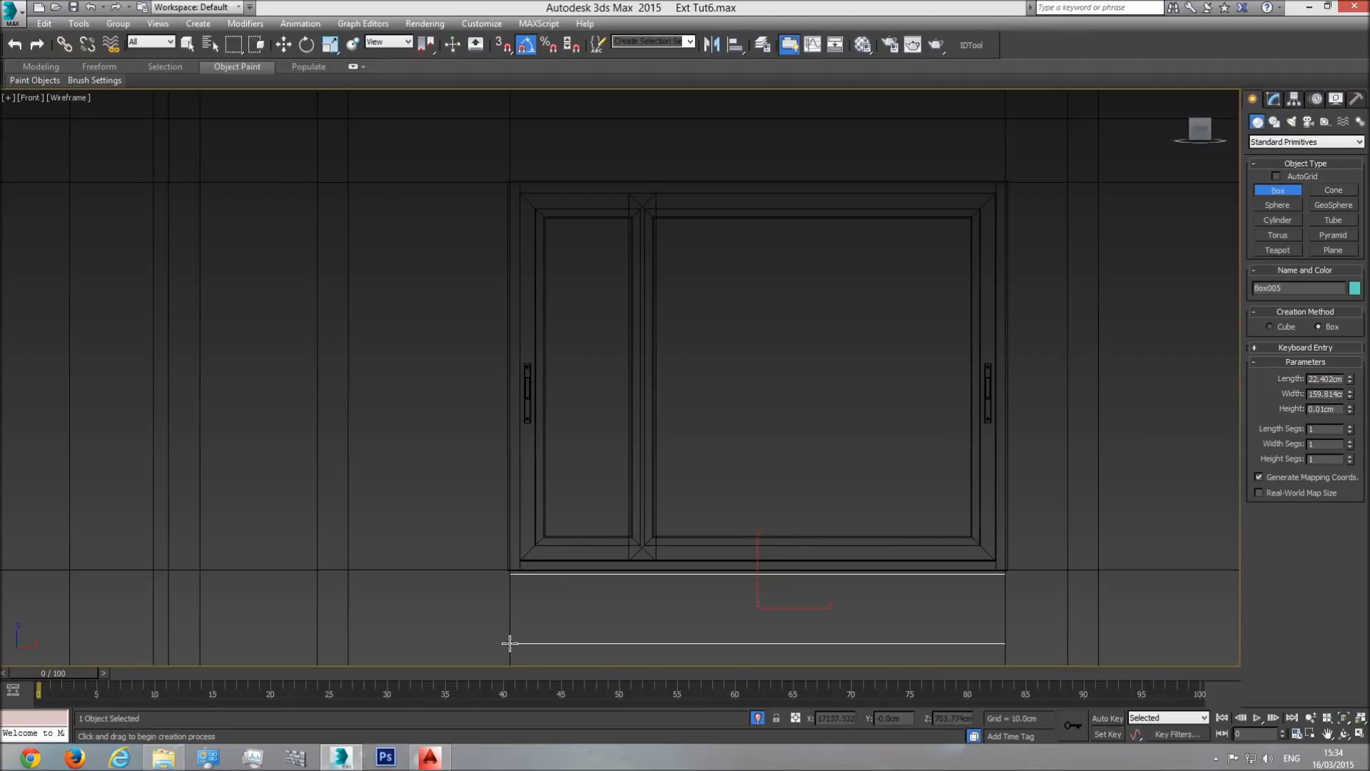
left_click(643, 351)
key("w")
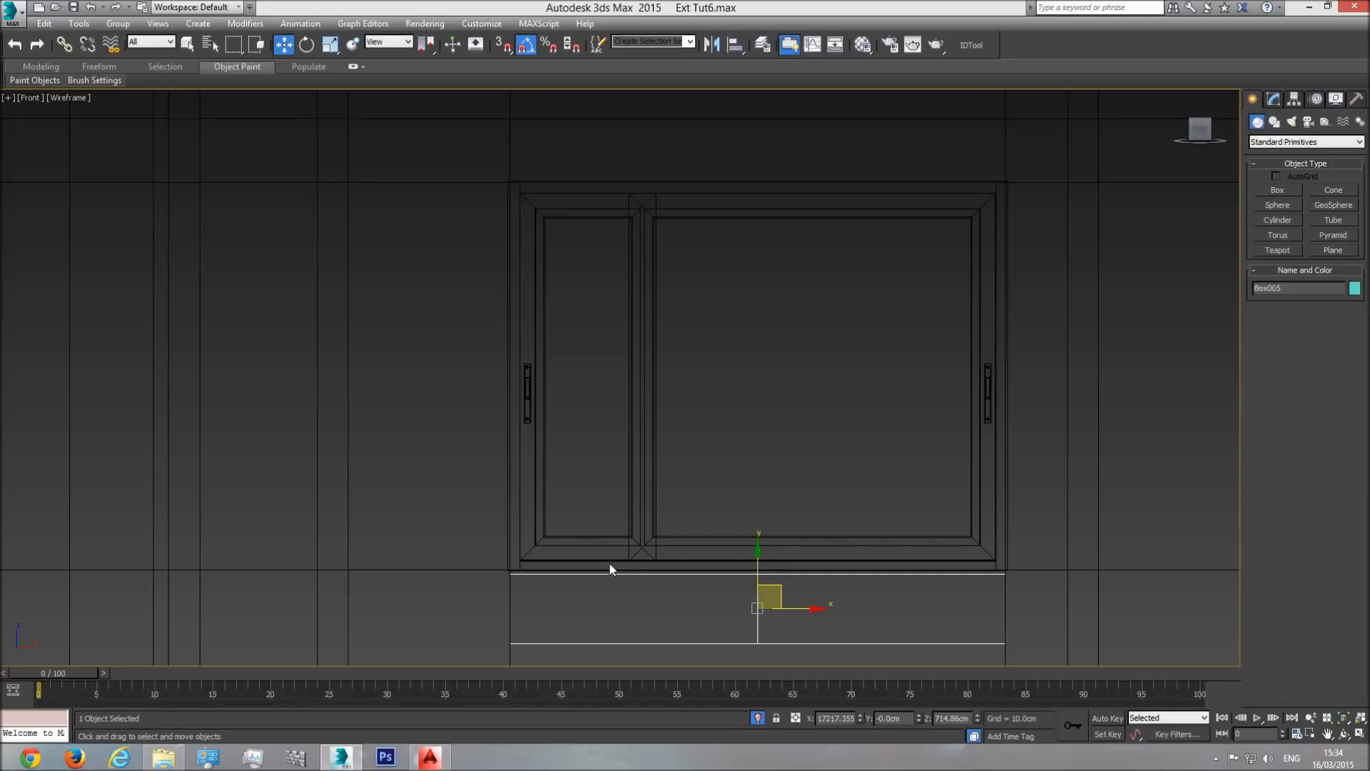
- Centre the window's middle mullion by moving its vertices onto the helper box's centre line
left_click(643, 521)
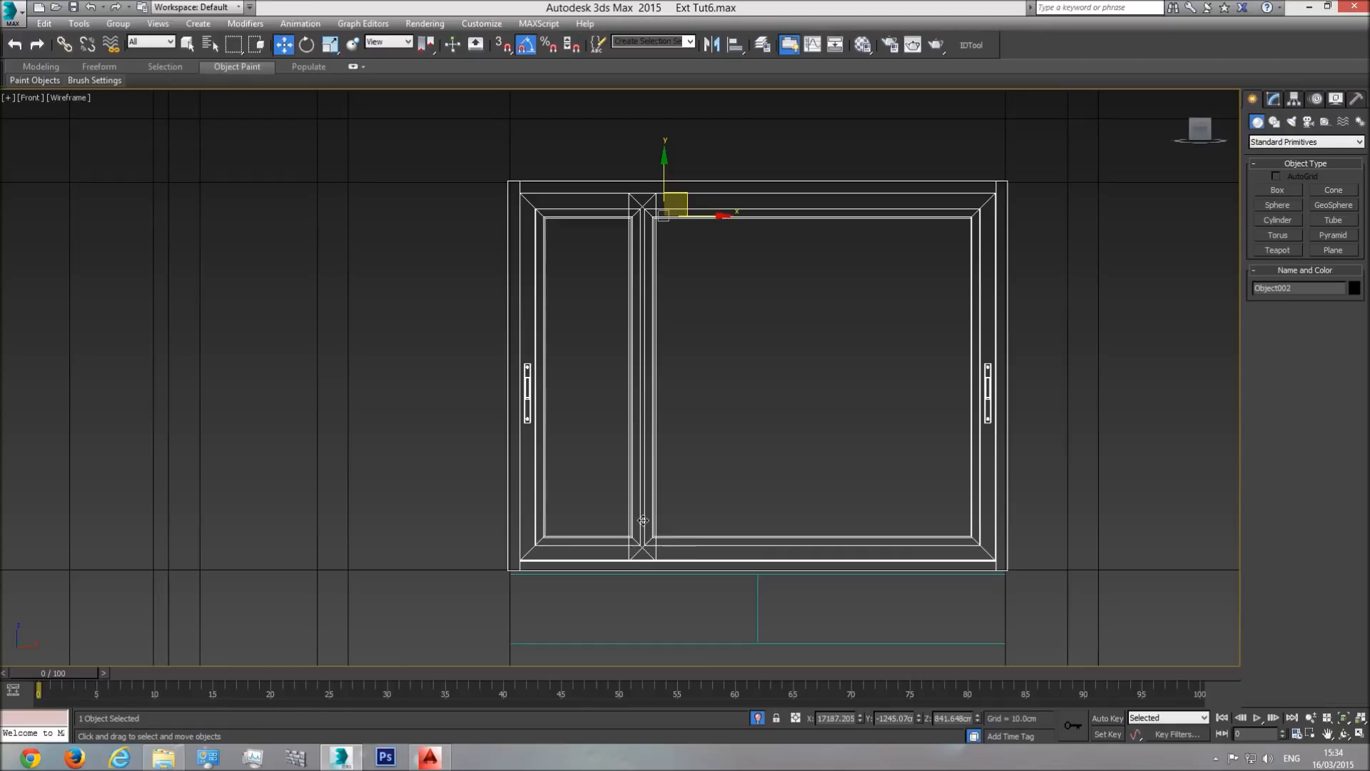
left_click(1273, 99)
left_click(1265, 300)
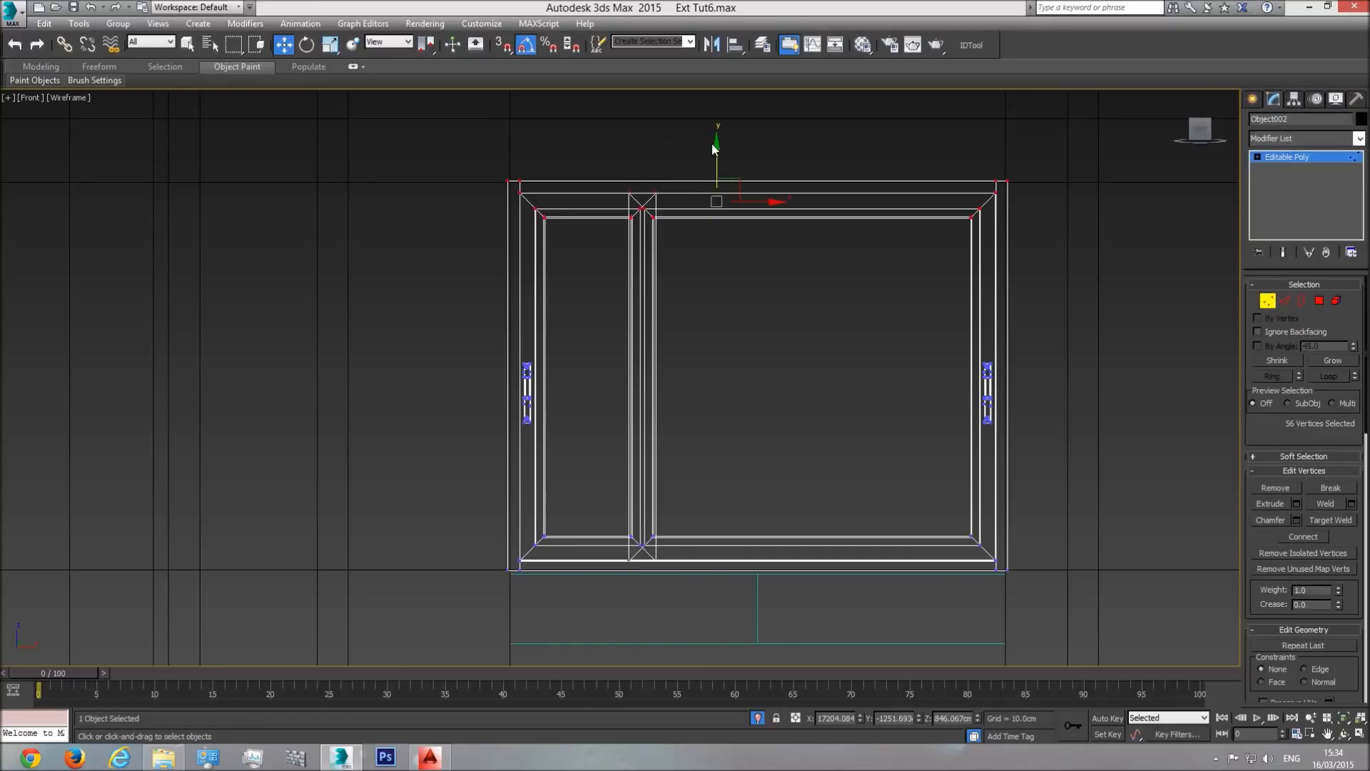
left_click_drag(627, 393, 798, 391)
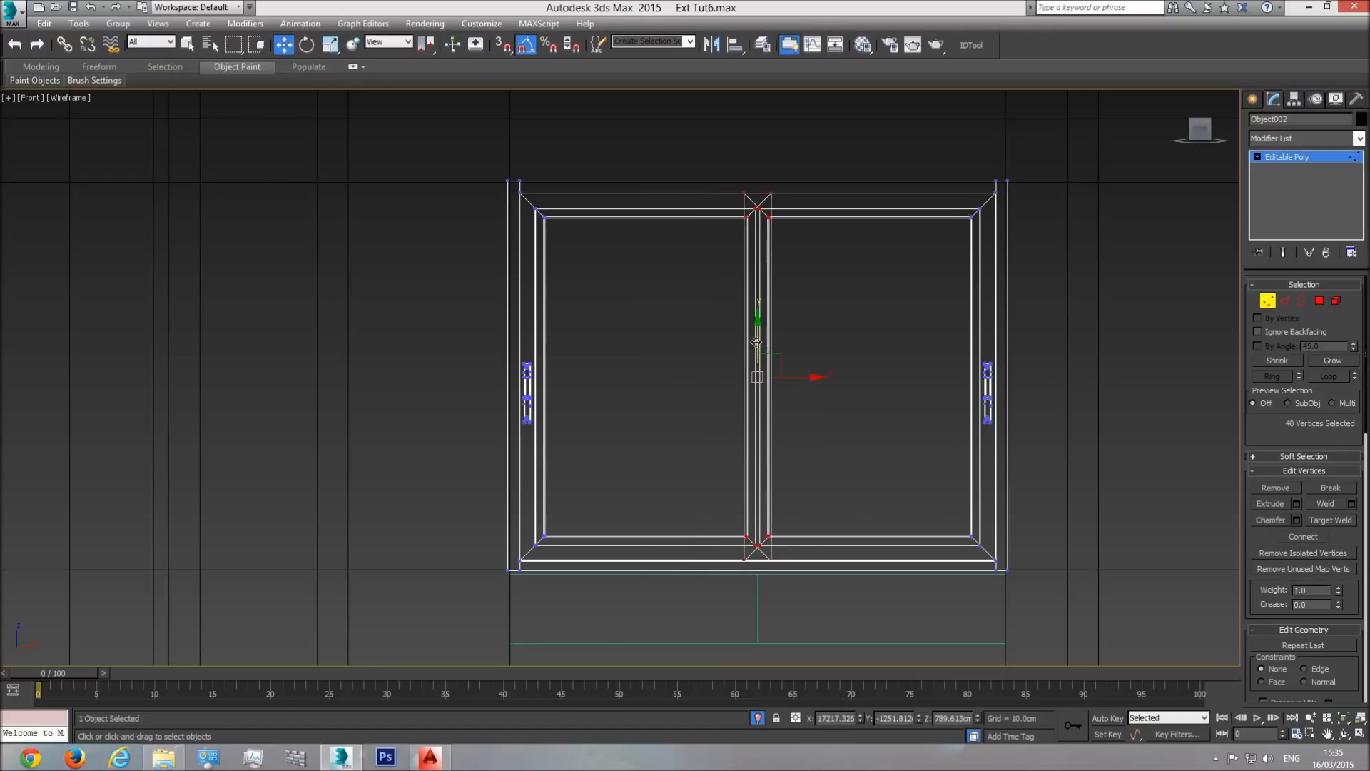
left_click_drag(759, 341, 758, 398)
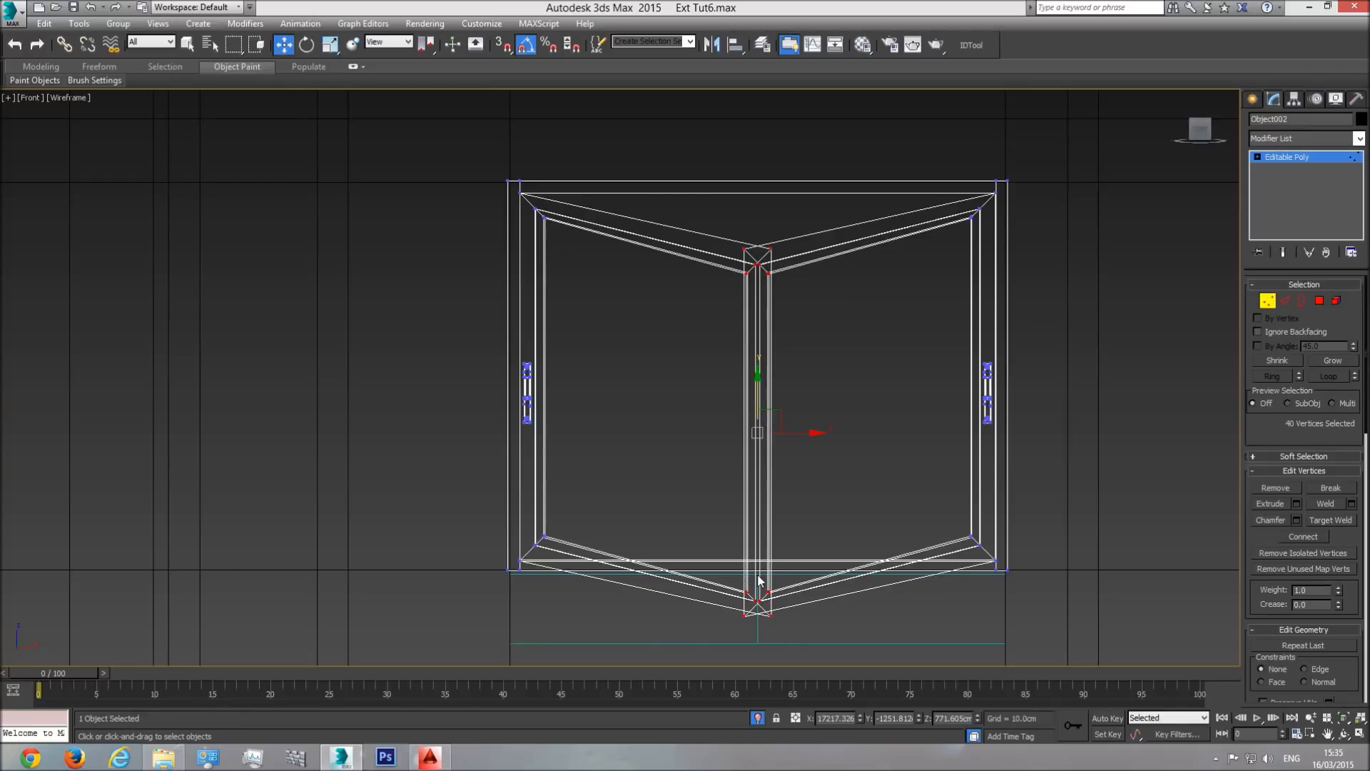
key("ctrl+z")
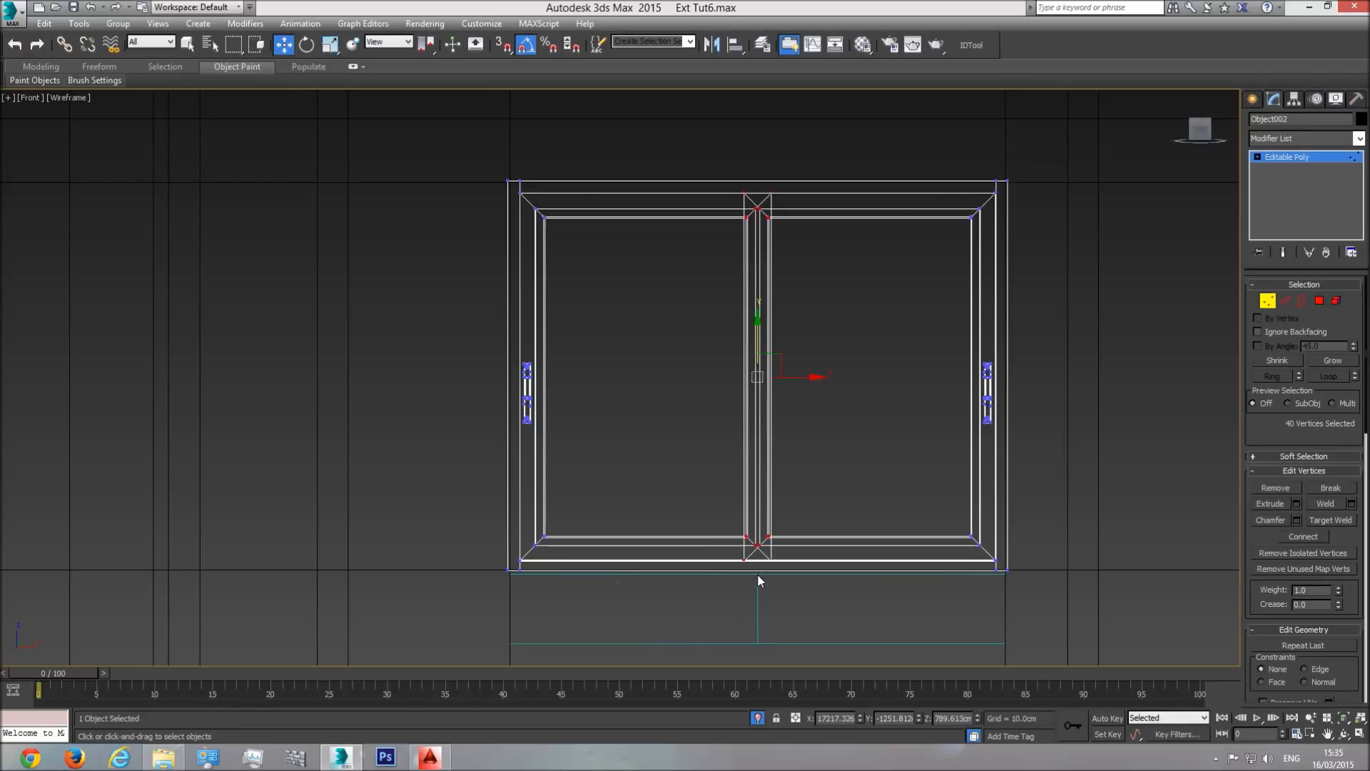
left_click(1324, 158)
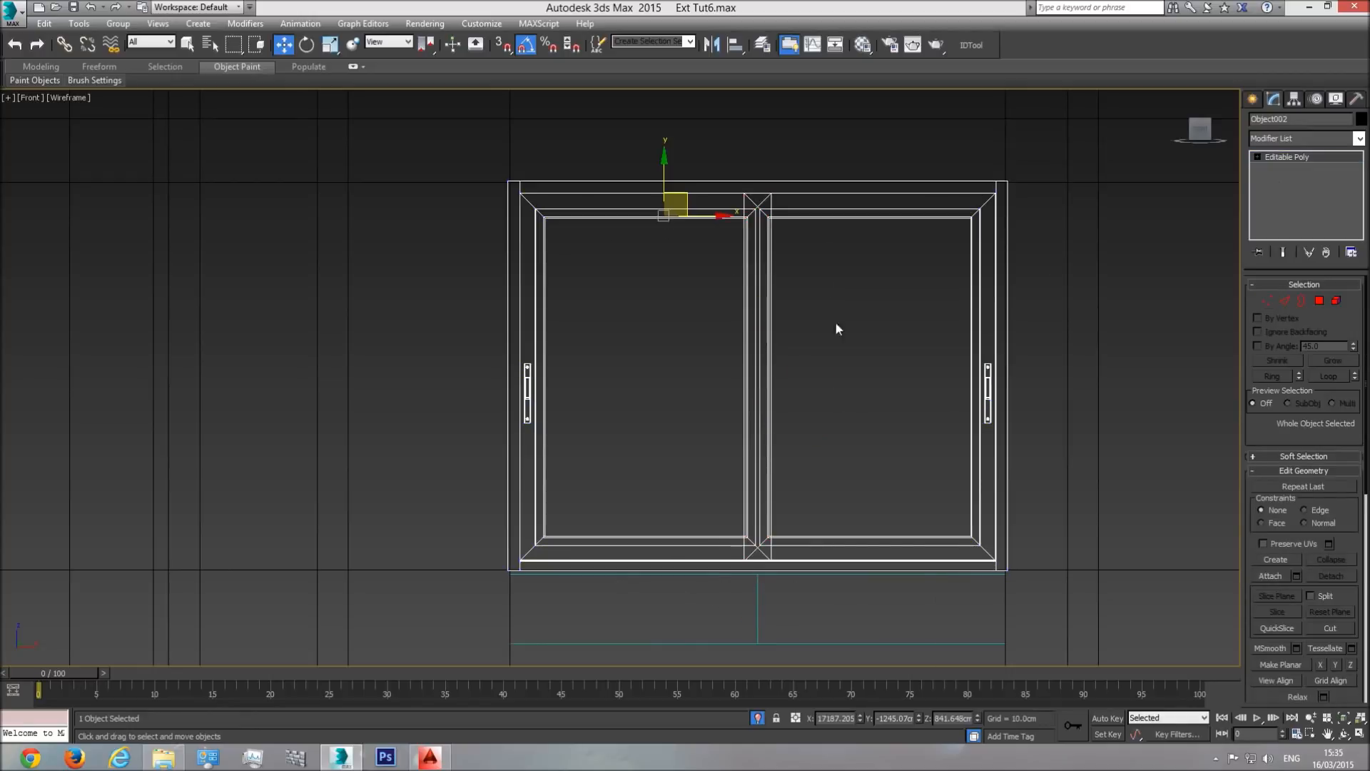
- Delete the helper box below the window and reselect the window
left_click(756, 603)
left_click(751, 571)
left_click(760, 522)
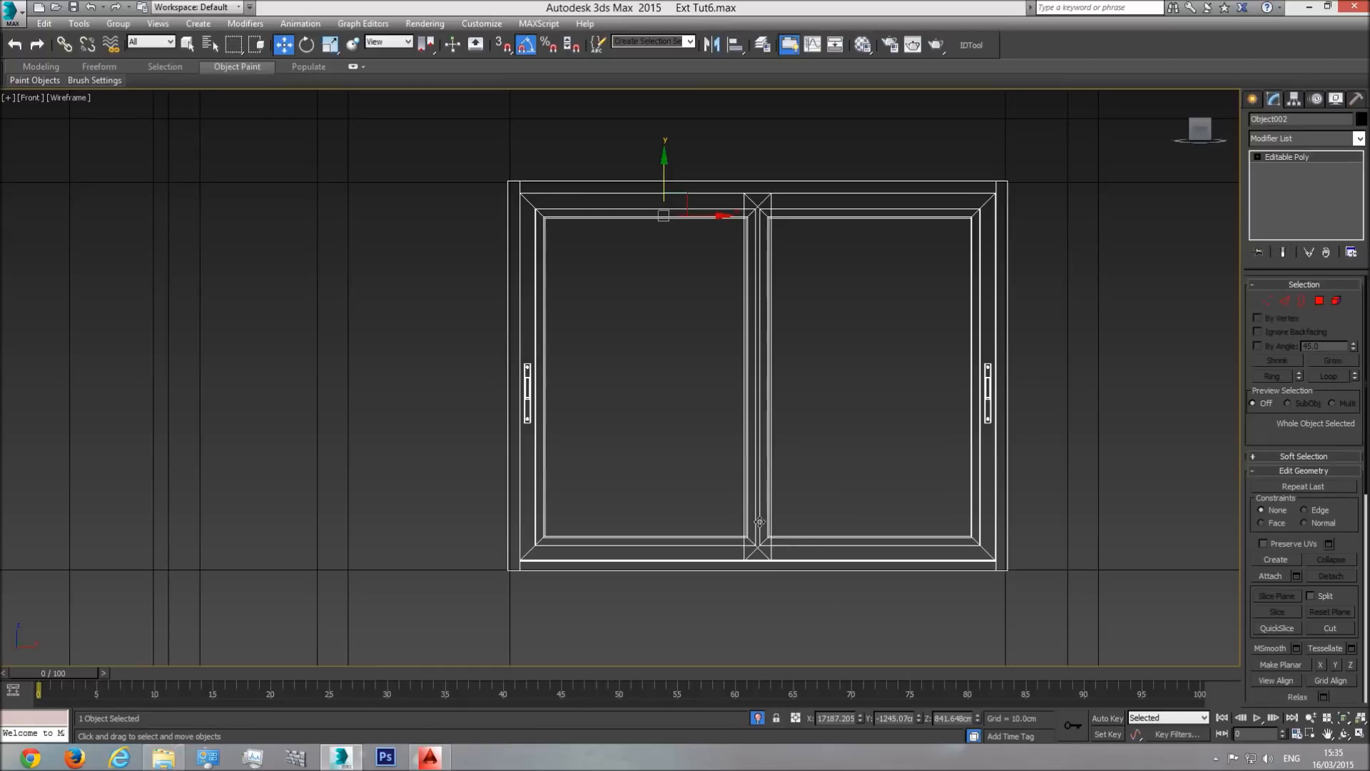
- Move the widened window along the Y axis into its upper-floor opening in the long facade
key("p")
key("z")
left_click(1345, 734)
key("F3")
mouse_move(664, 394)
left_mouse_down()
mouse_move(733, 414)
mouse_move(677, 434)
left_mouse_up()
scroll(733, 414, "down", 5)
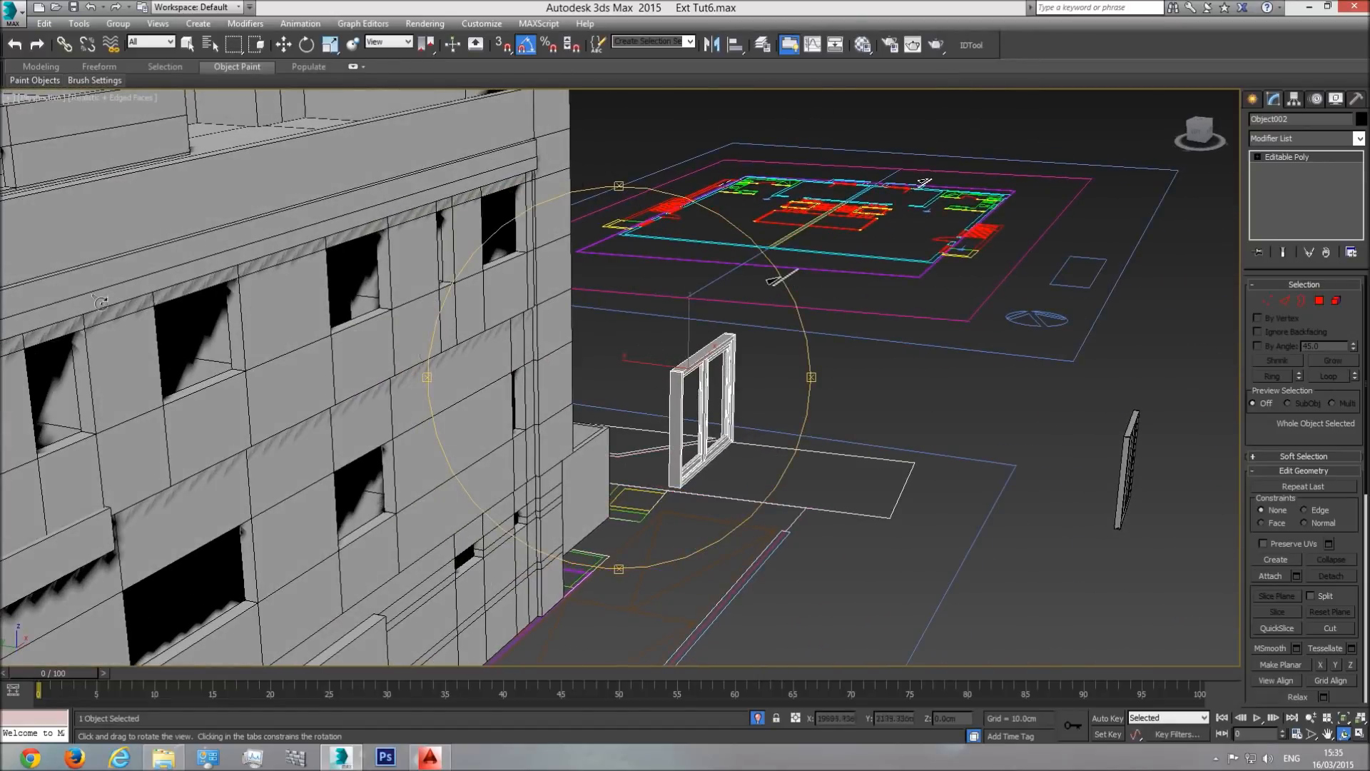
left_click(289, 47)
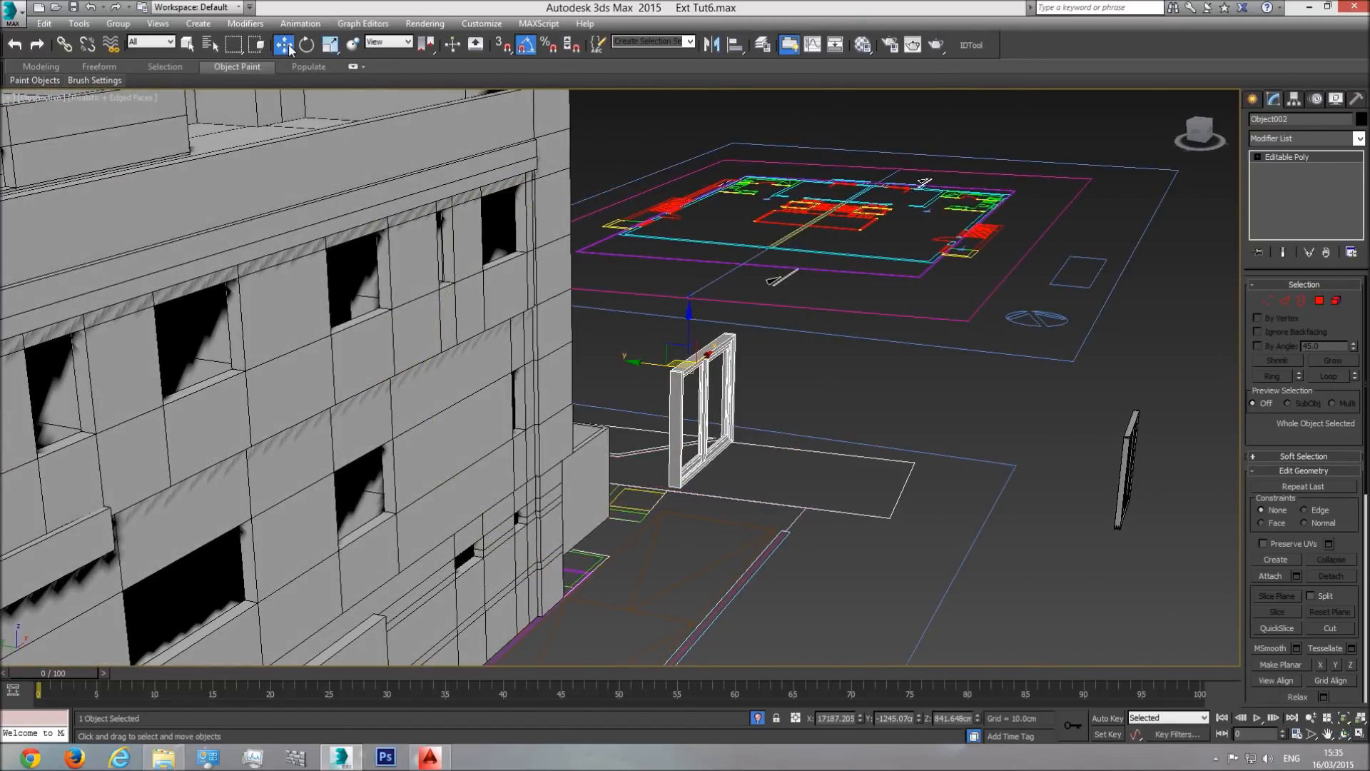
left_click_drag(642, 364, 130, 362)
middle_click_drag(213, 389, 491, 374)
scroll(493, 372, "up", 3)
scroll(493, 373, "up", 3)
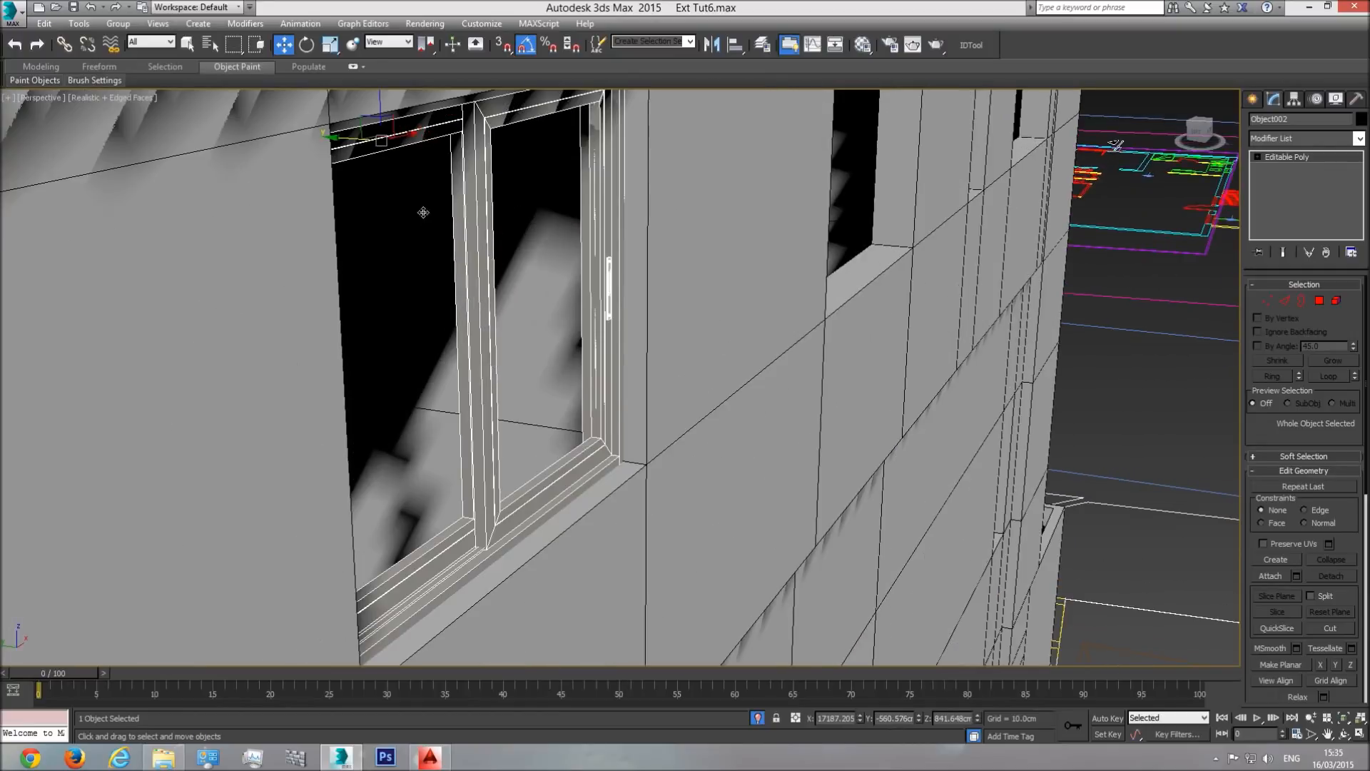
- Examine the window's depth within the wall thickness from above and from inside the building
key("t")
key("F3")
scroll(714, 392, "down", 5)
scroll(714, 365, "up", 10)
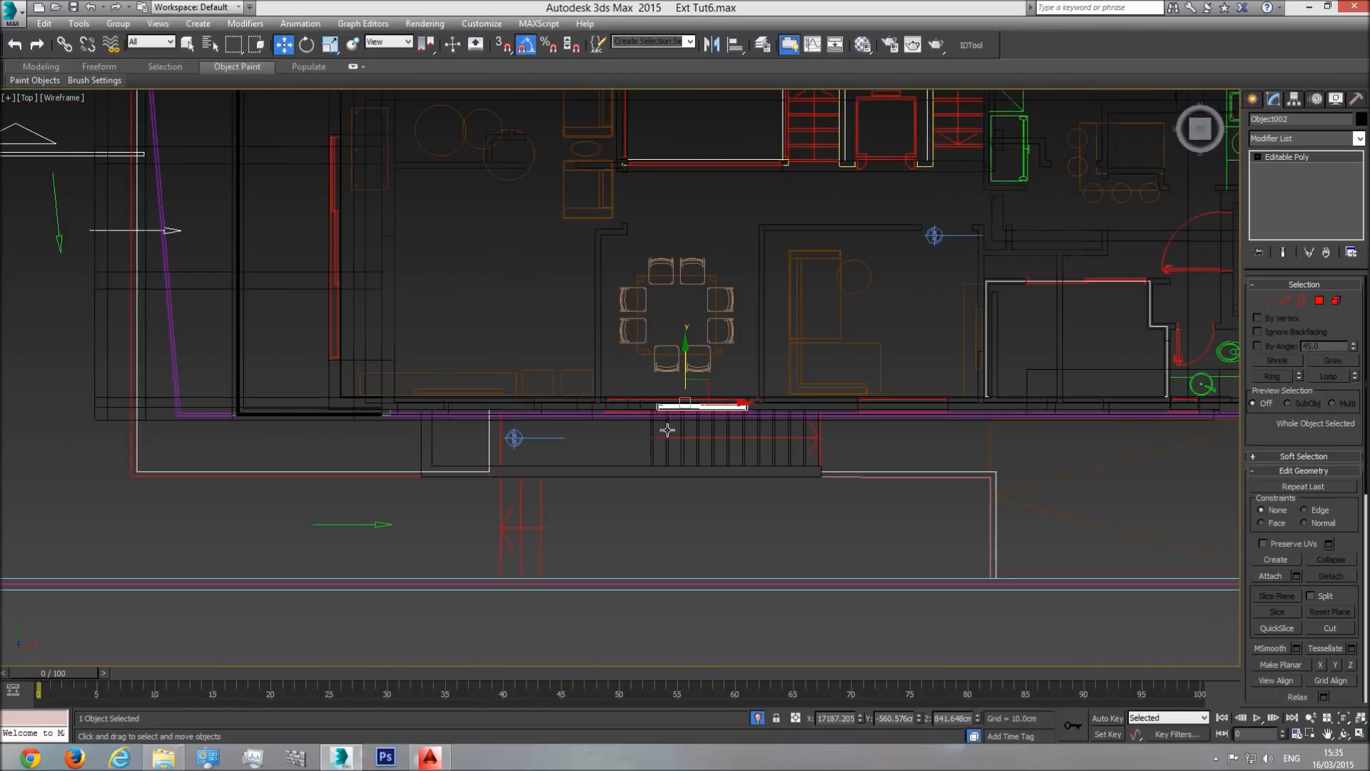
middle_click_drag(711, 369, 710, 383)
scroll(710, 384, "down", 2)
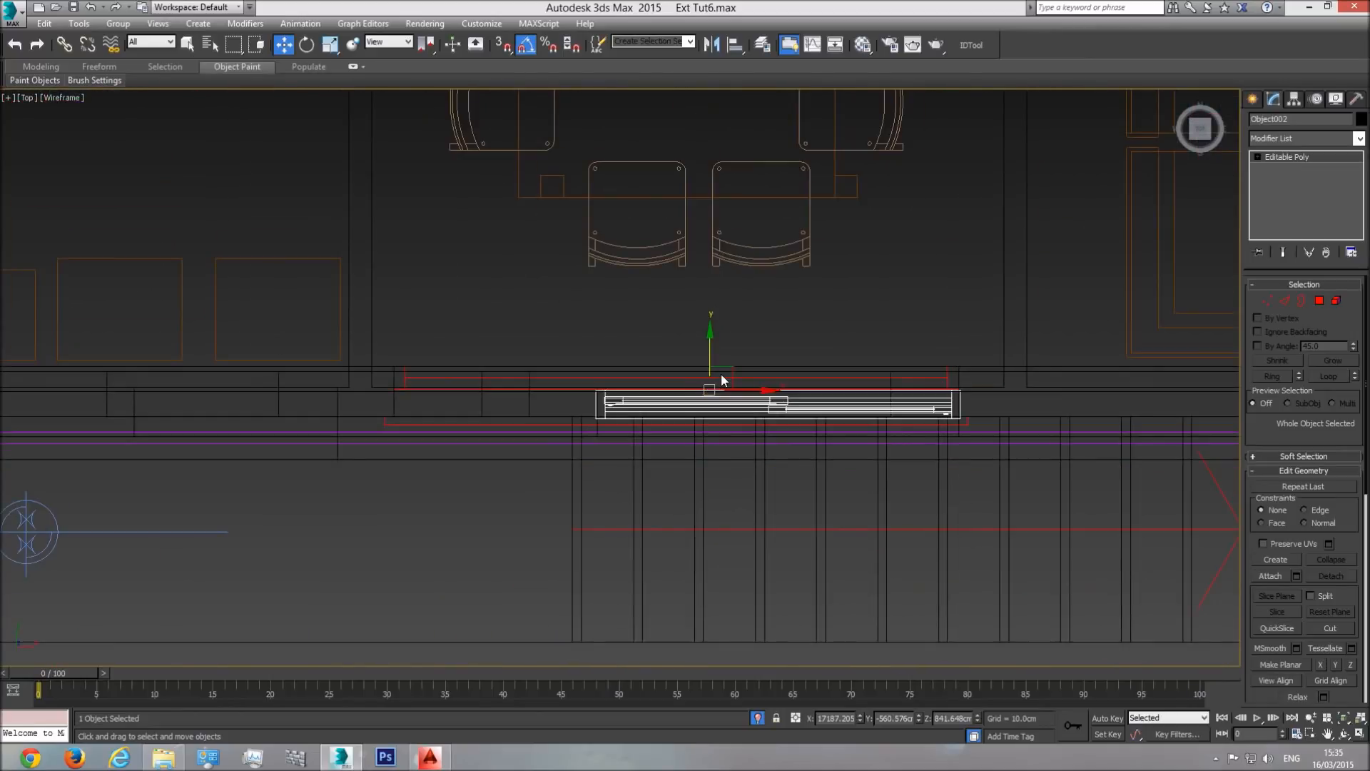
key("p")
left_click(1343, 718)
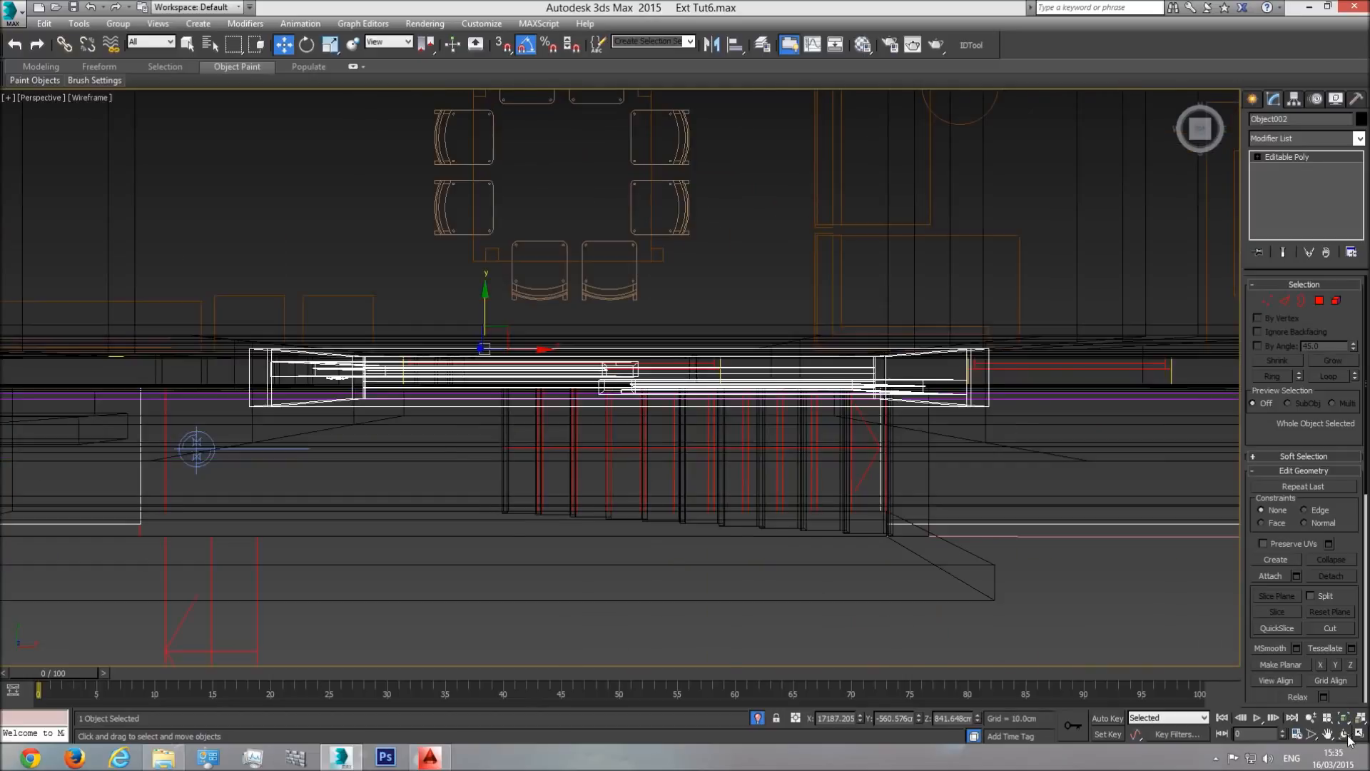
left_click(1344, 733)
key("F3")
mouse_move(691, 462)
left_mouse_down()
mouse_move(757, 364)
mouse_move(743, 419)
mouse_move(616, 432)
mouse_move(679, 438)
mouse_move(624, 474)
mouse_move(629, 325)
mouse_move(658, 392)
left_mouse_up()
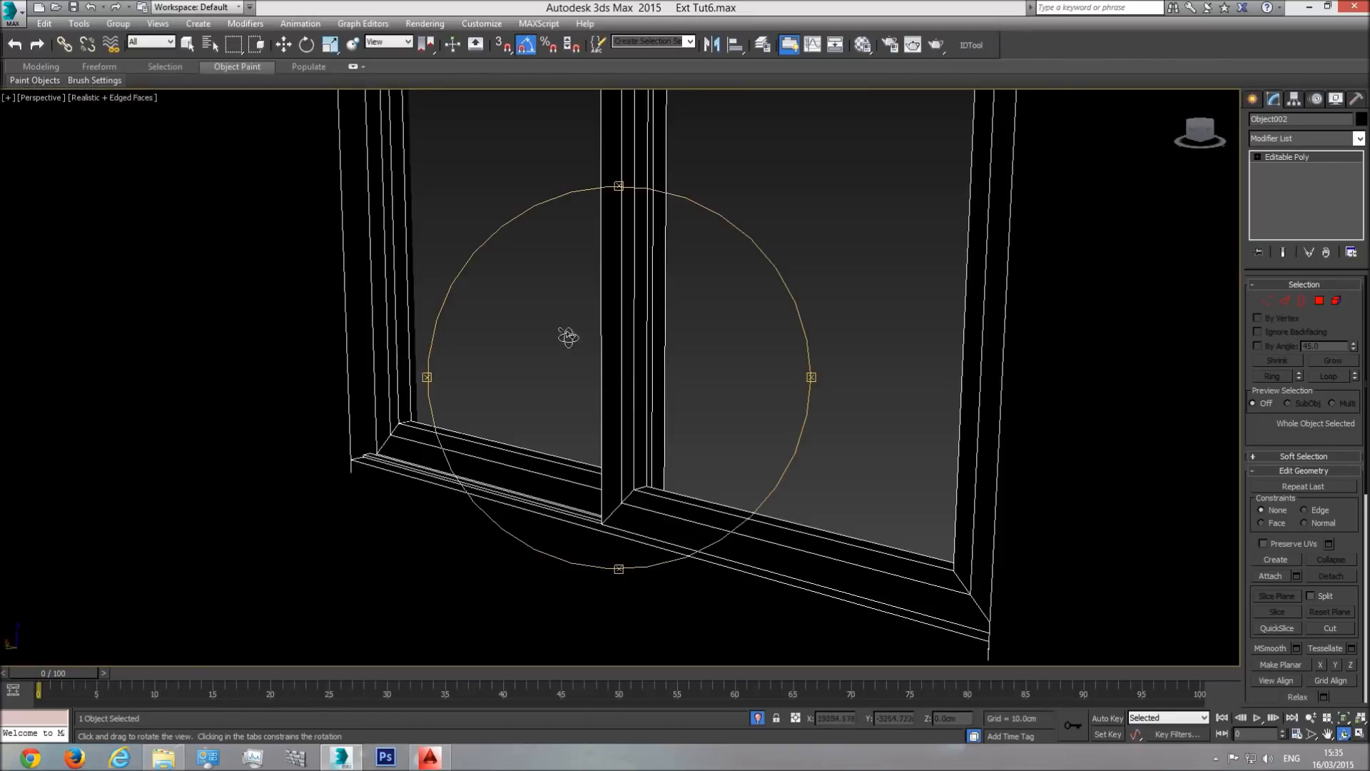
- Change the perspective view's display style to Shaded
left_click(137, 99)
left_click(172, 129)
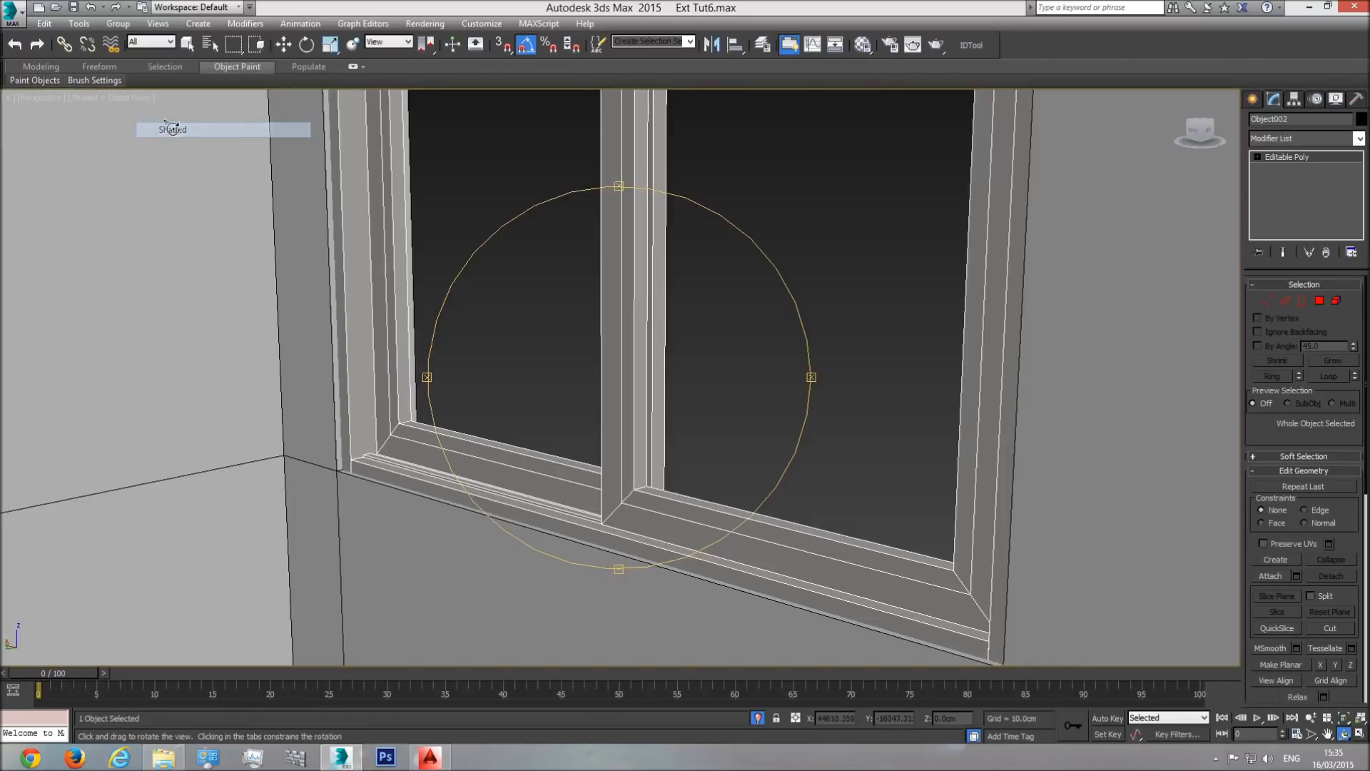
left_click_drag(650, 474, 680, 439)
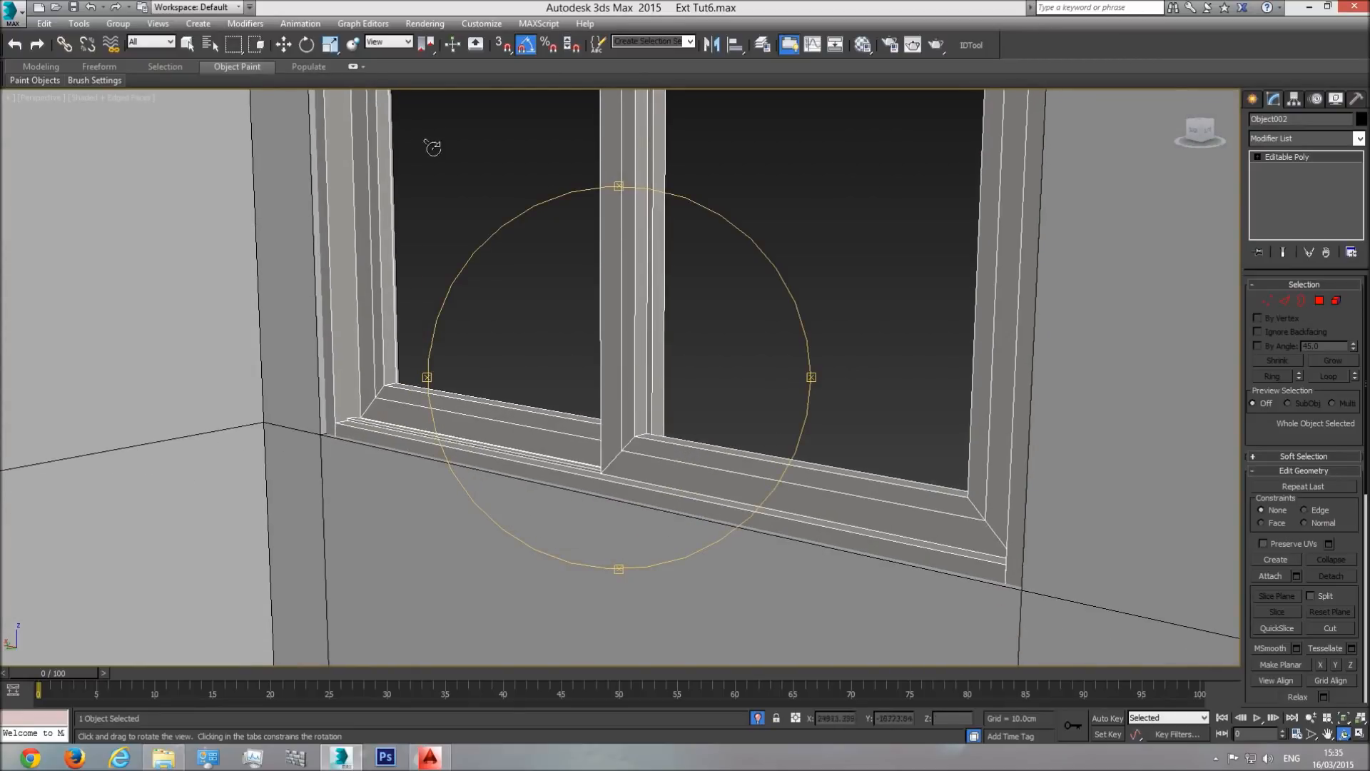
- Shift the window about 2 cm along the Y axis toward the interior, level with the inner wall face
left_click(284, 44)
middle_click_drag(518, 205, 526, 427)
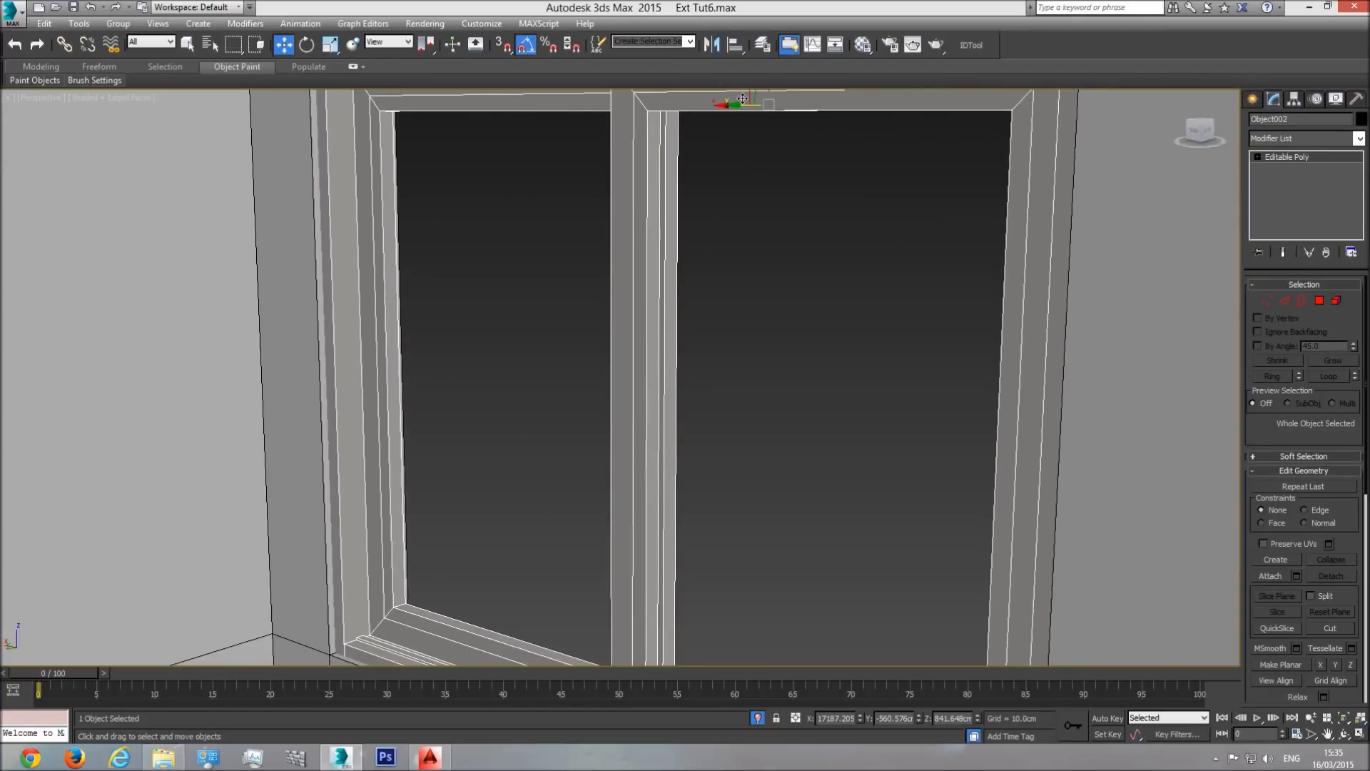
left_click_drag(742, 99, 731, 103)
middle_click_drag(934, 441, 905, 156)
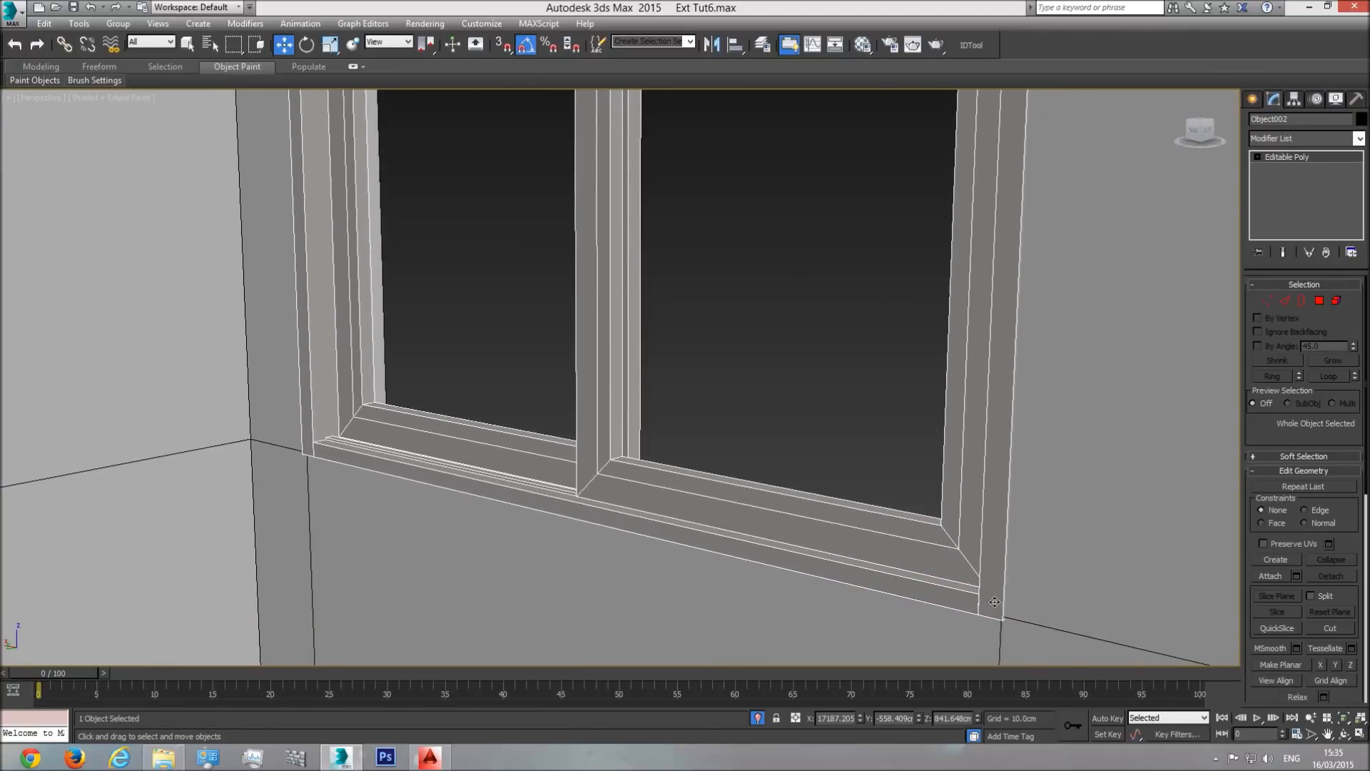
- Examine the fitted window and the exposed ledge of its opening from outside the facade
left_click(1346, 736)
left_click_drag(778, 421, 679, 424)
scroll(615, 435, "down", 5)
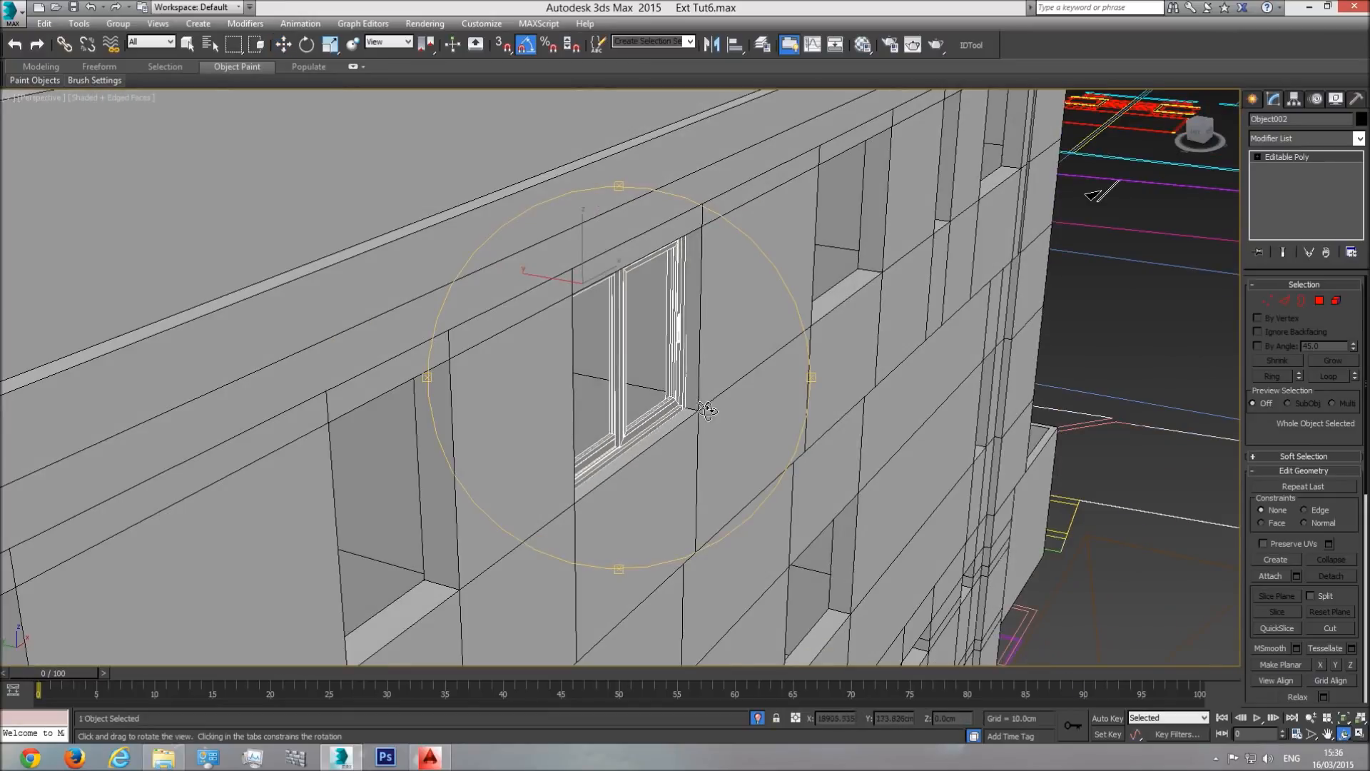
scroll(703, 407, "up", 6)
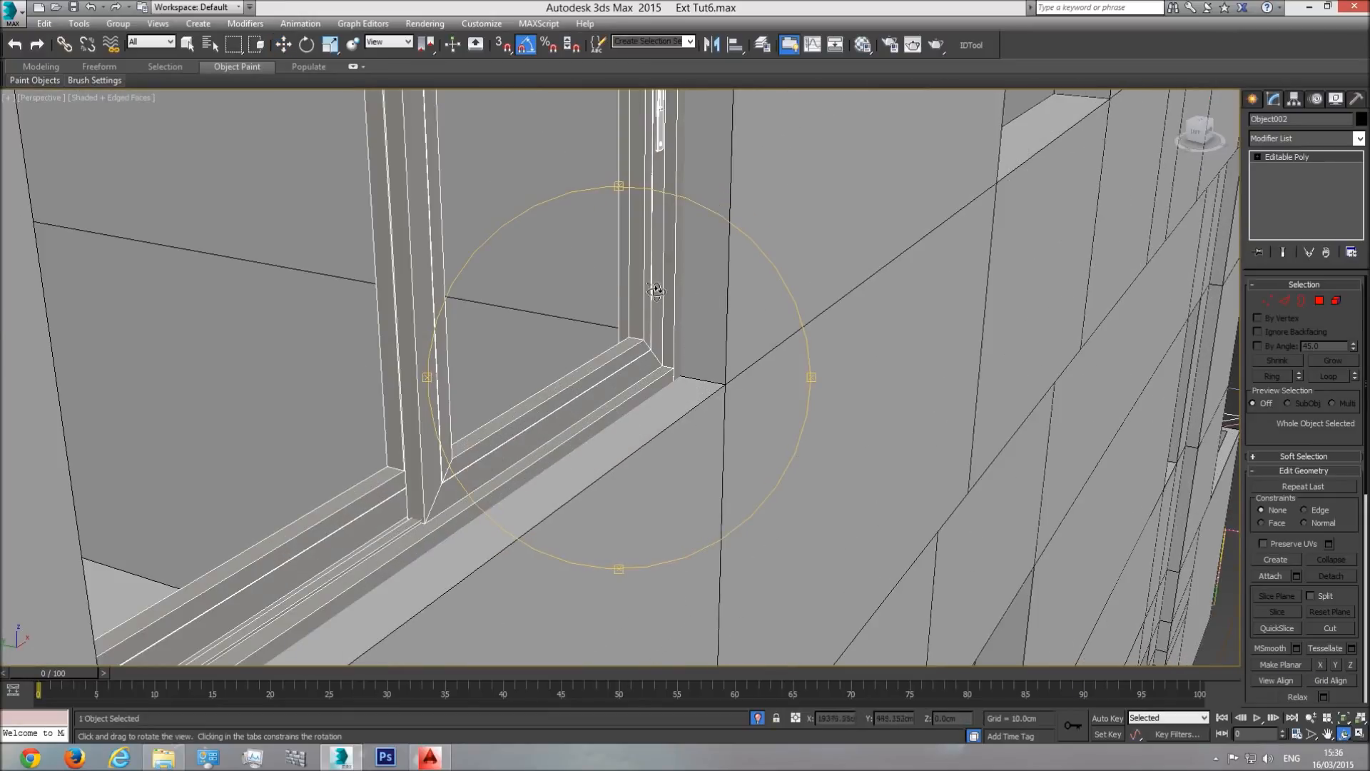
scroll(706, 260, "down", 5)
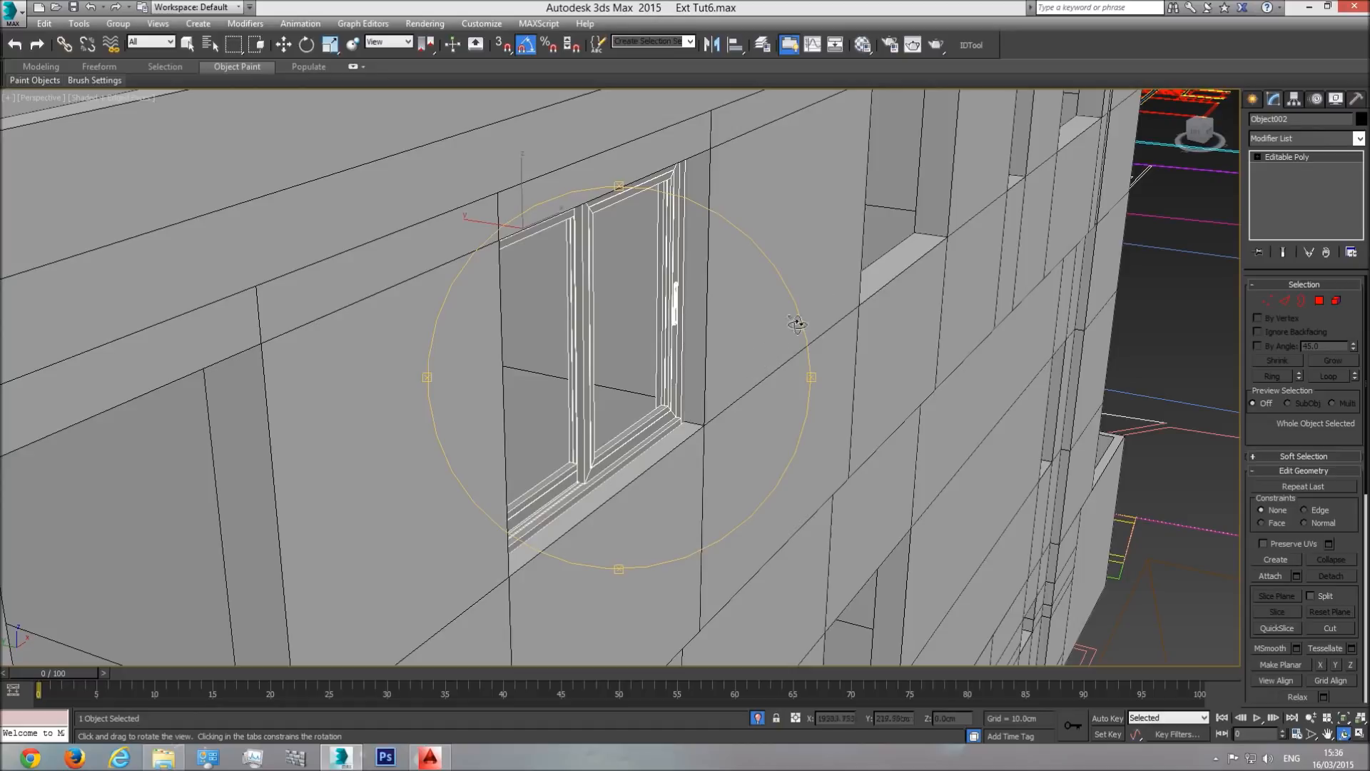
key("w")
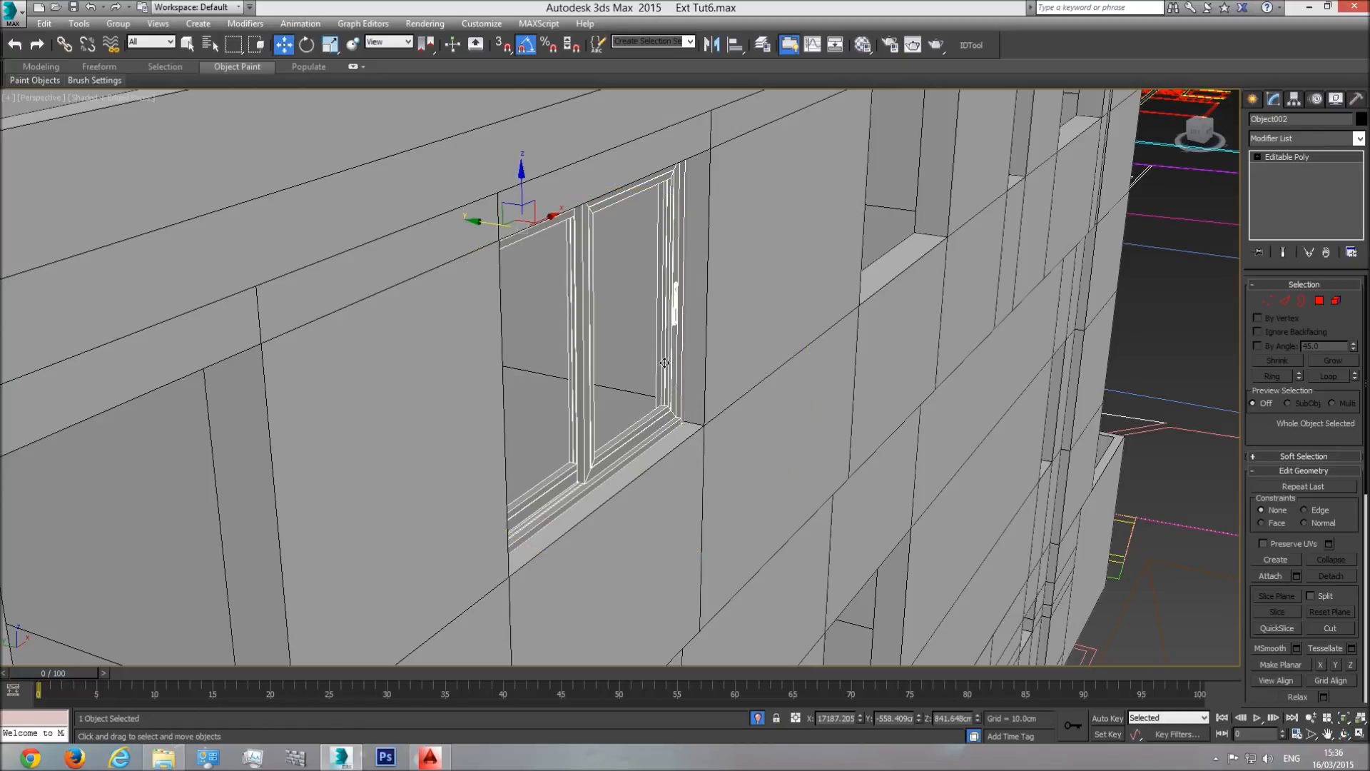
scroll(644, 400, "down", 3)
scroll(662, 369, "up", 5)
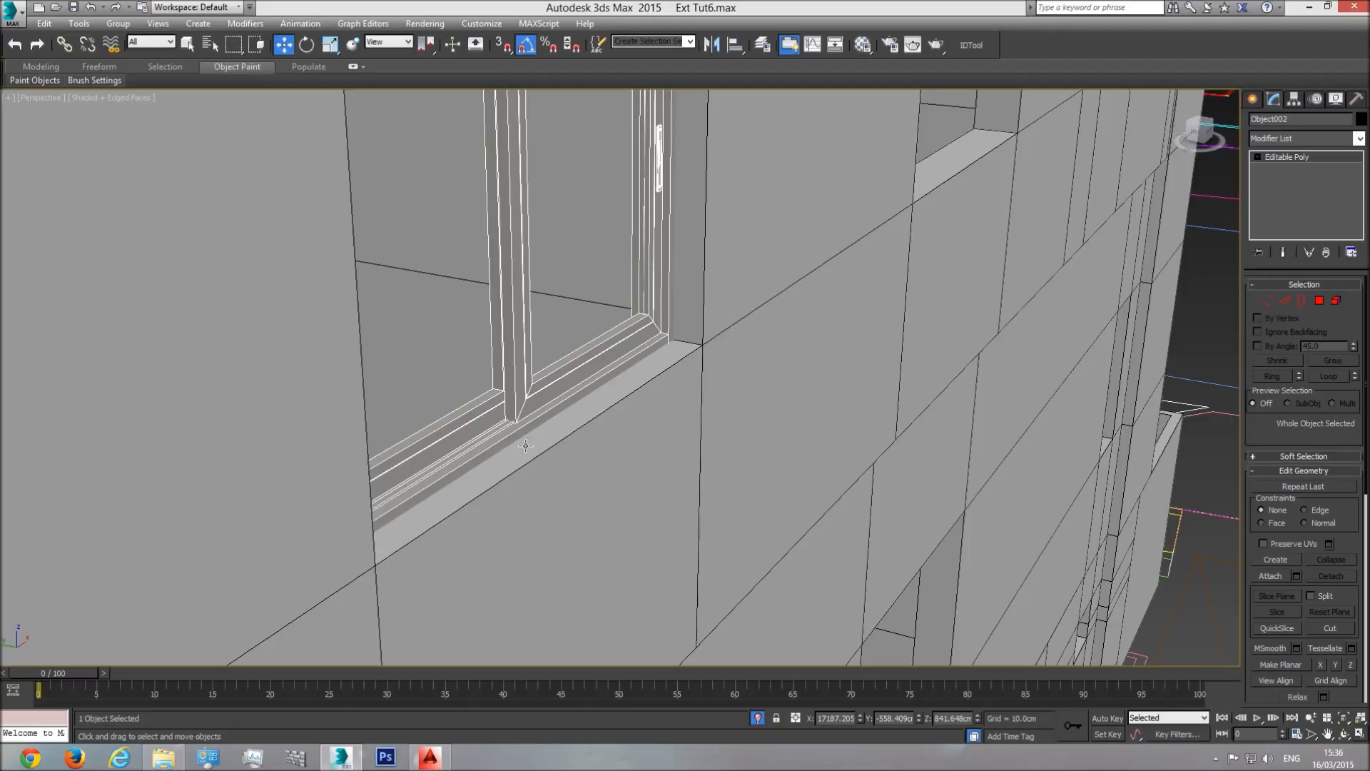
- Draw a thin sill box along the opening's lower edge, about 165 cm wide, 1.6 cm long and 13 cm high
key("f")
middle_click_drag(777, 505, 750, 415)
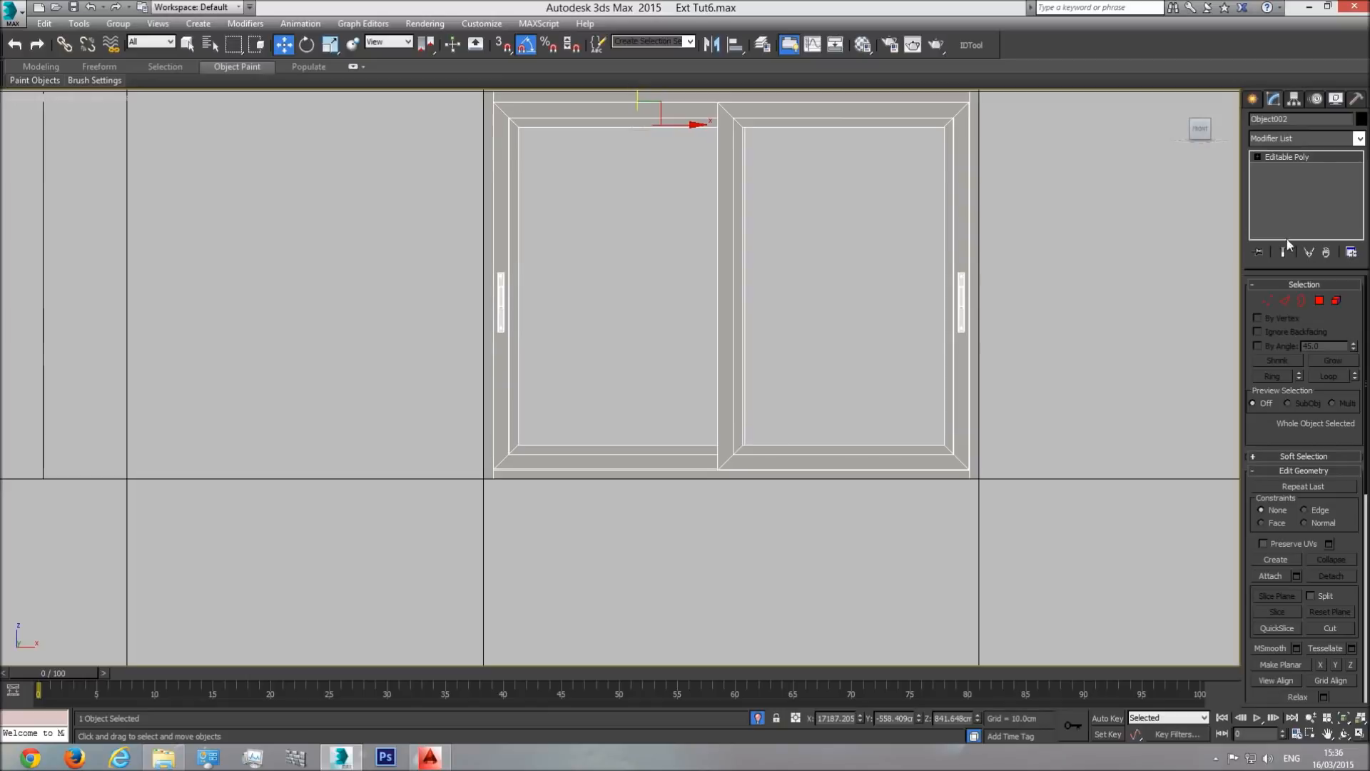
left_click(1254, 100)
left_click(1278, 192)
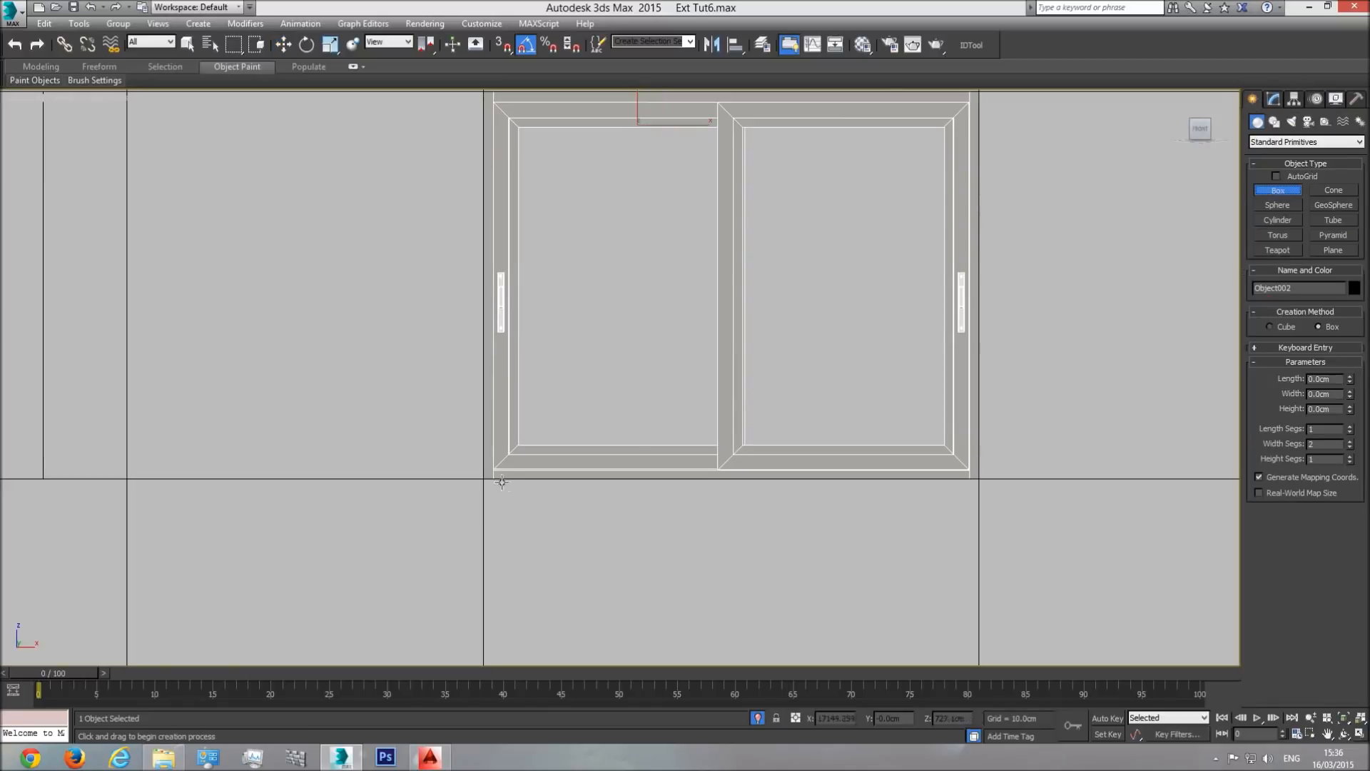
scroll(536, 482, "up", 4)
left_click_drag(427, 466, 1094, 477)
middle_click_drag(1094, 477, 823, 477)
scroll(823, 477, "down", 2)
left_click_drag(823, 477, 1071, 477)
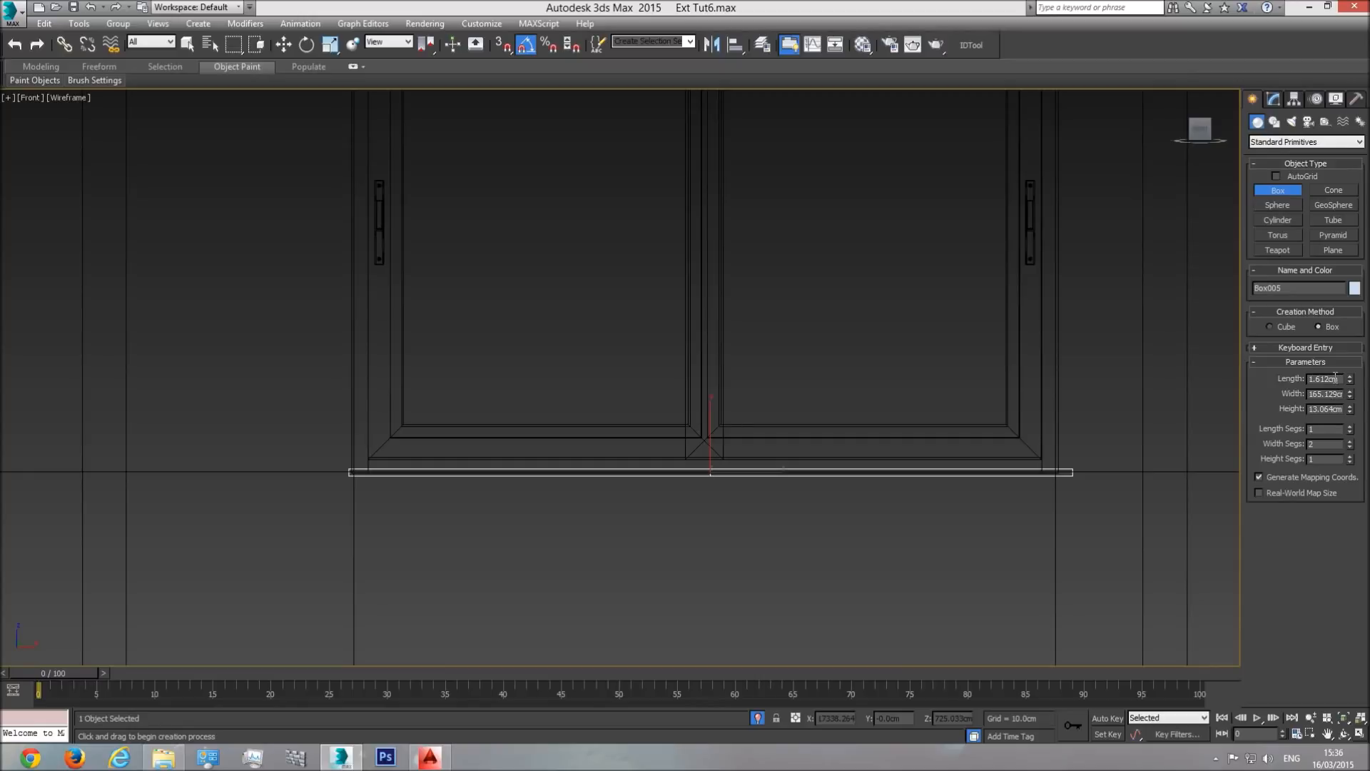
- Set the new sill box's length to 3 cm and its width segments to 1
type("3")
key("Return")
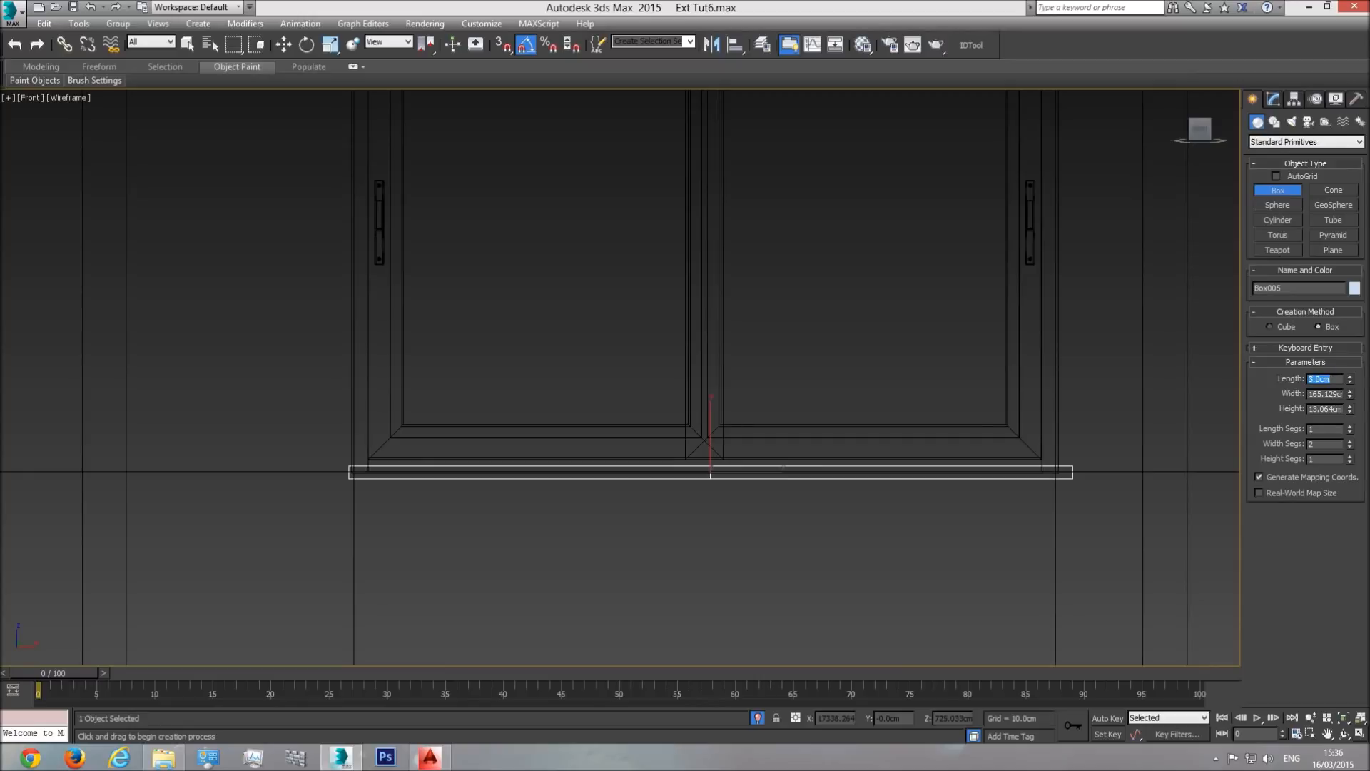
scroll(998, 474, "down", 3)
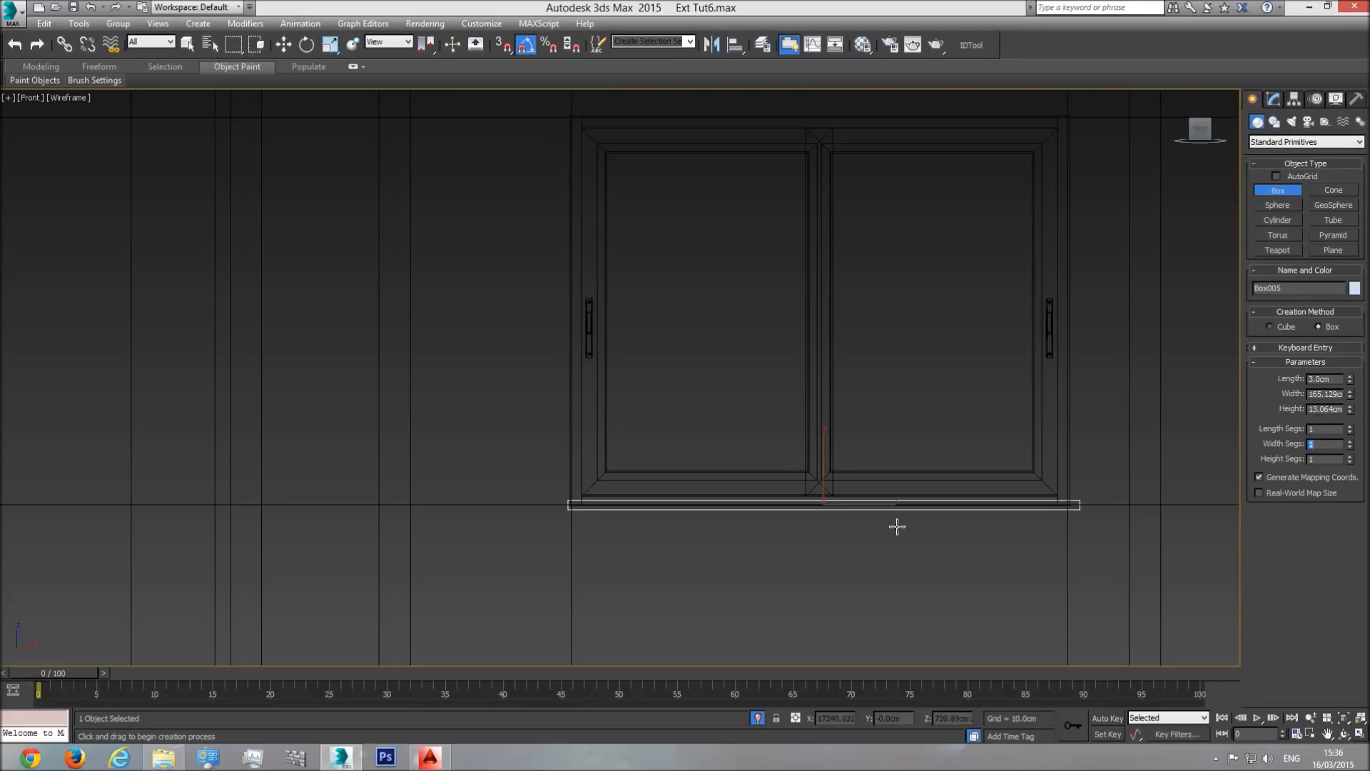
- Move the sill box along the Y axis to about -571.5 cm, placing it at the facade opening beneath the fitted window
scroll(897, 527, "up", 4)
key("w")
key("p")
key("z")
key("ctrl+r")
key("F3")
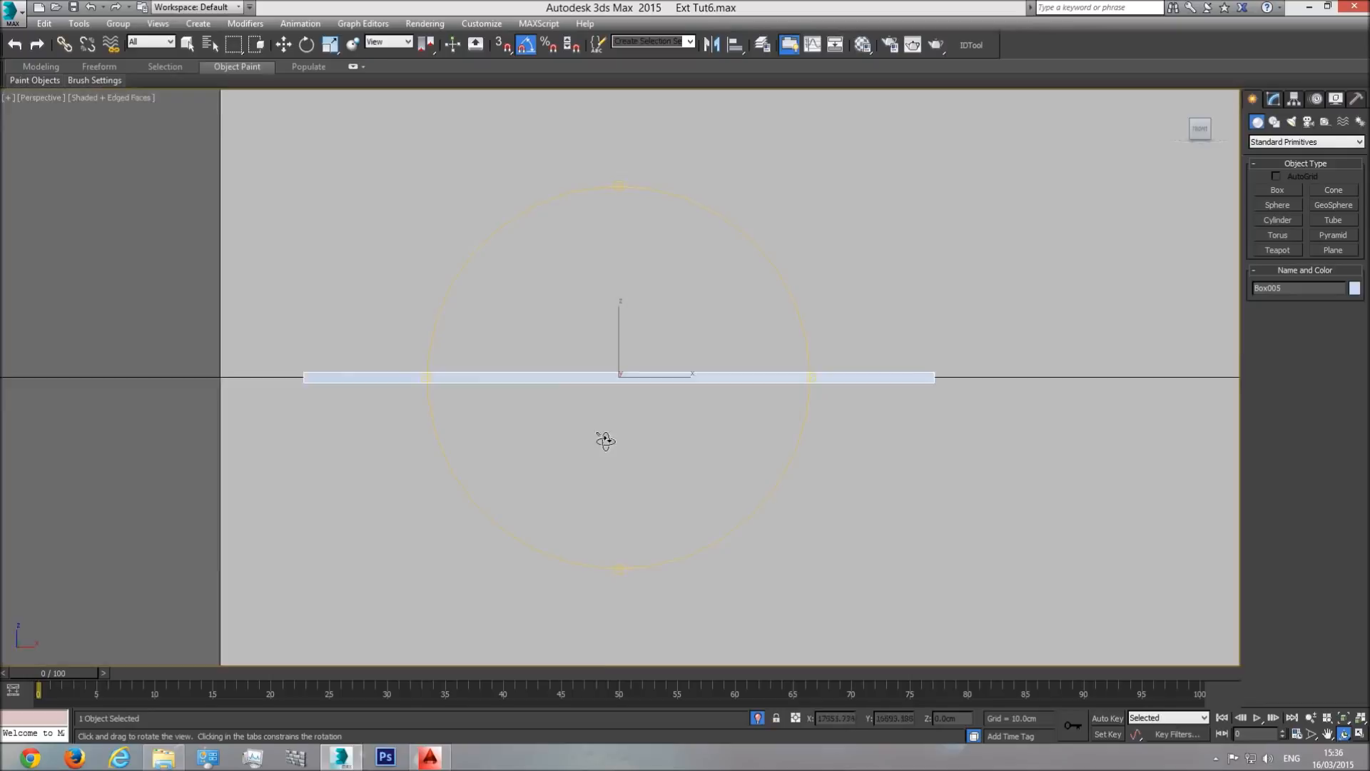
left_click_drag(605, 440, 697, 470)
scroll(693, 469, "down", 7)
scroll(692, 470, "down", 7)
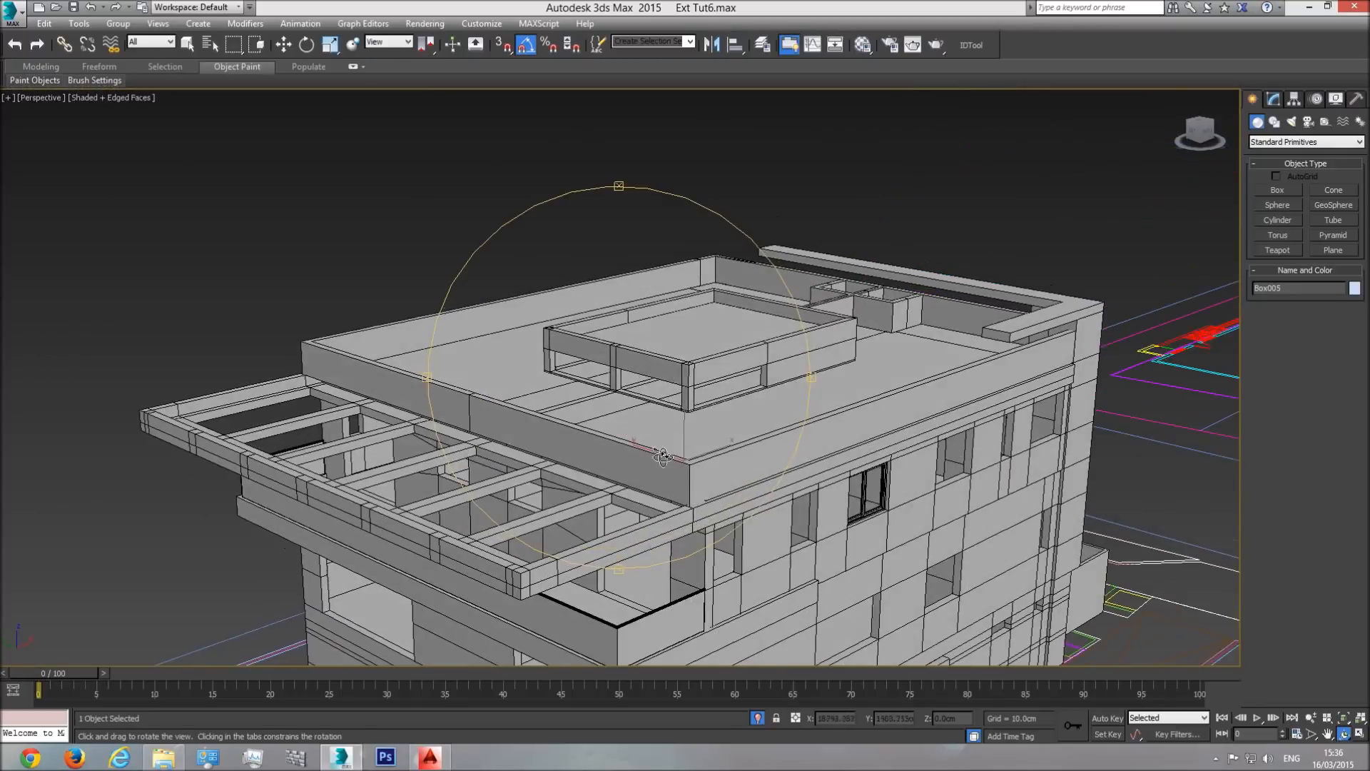
left_click(284, 45)
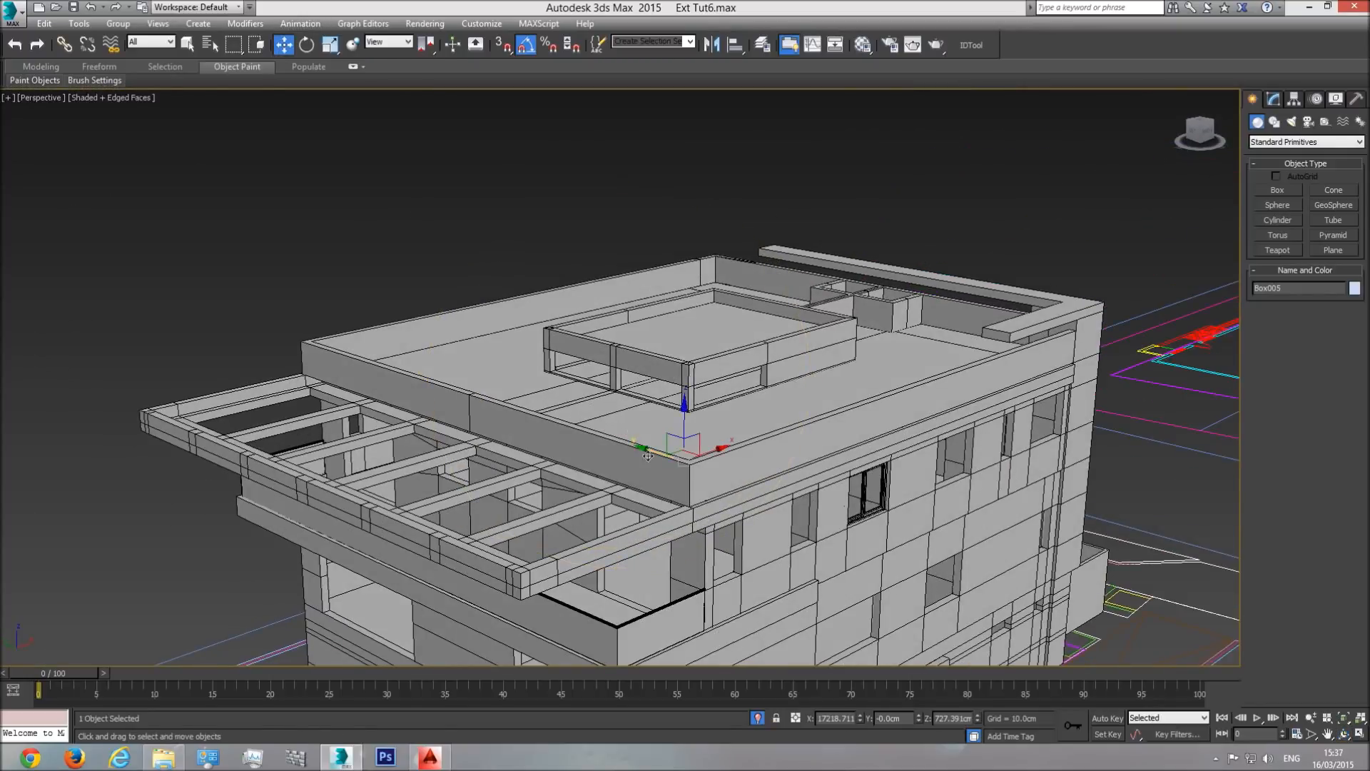
left_click_drag(651, 454, 843, 492)
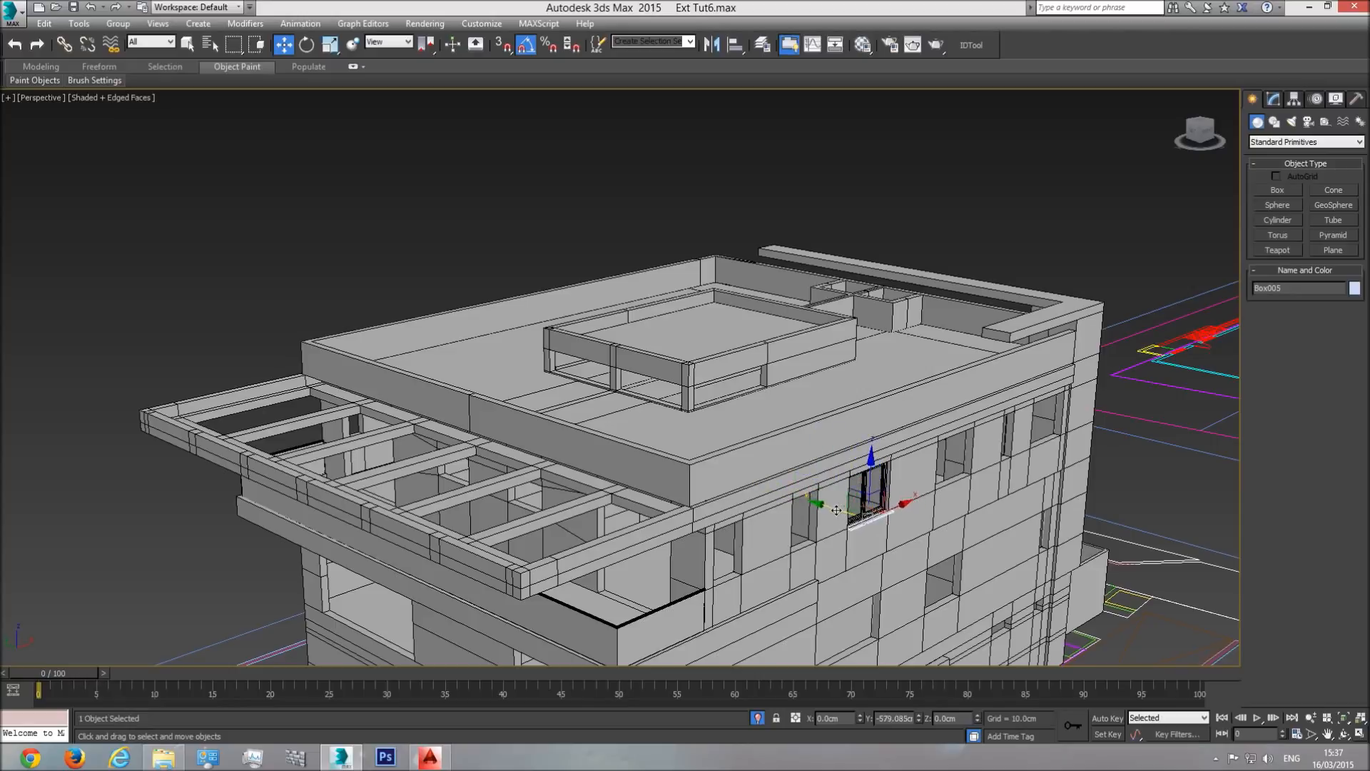
scroll(865, 532, "up", 4)
scroll(866, 532, "up", 3)
left_click_drag(839, 447, 833, 454)
- Draw a small gauge box about 5 cm wide, 0.4 cm long and 12.9 cm high, and align it with the opening's right edge
key("f")
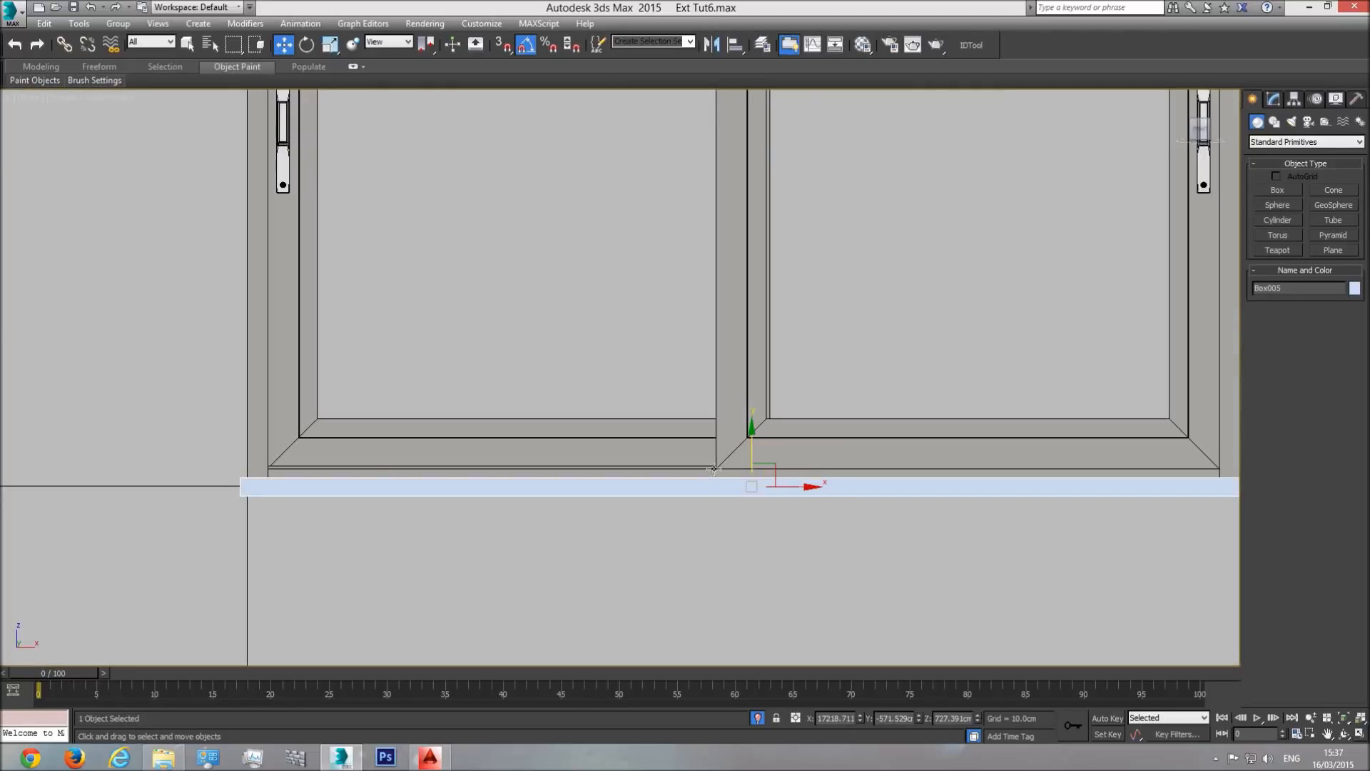
middle_click_drag(378, 479, 447, 484)
scroll(455, 485, "down", 2)
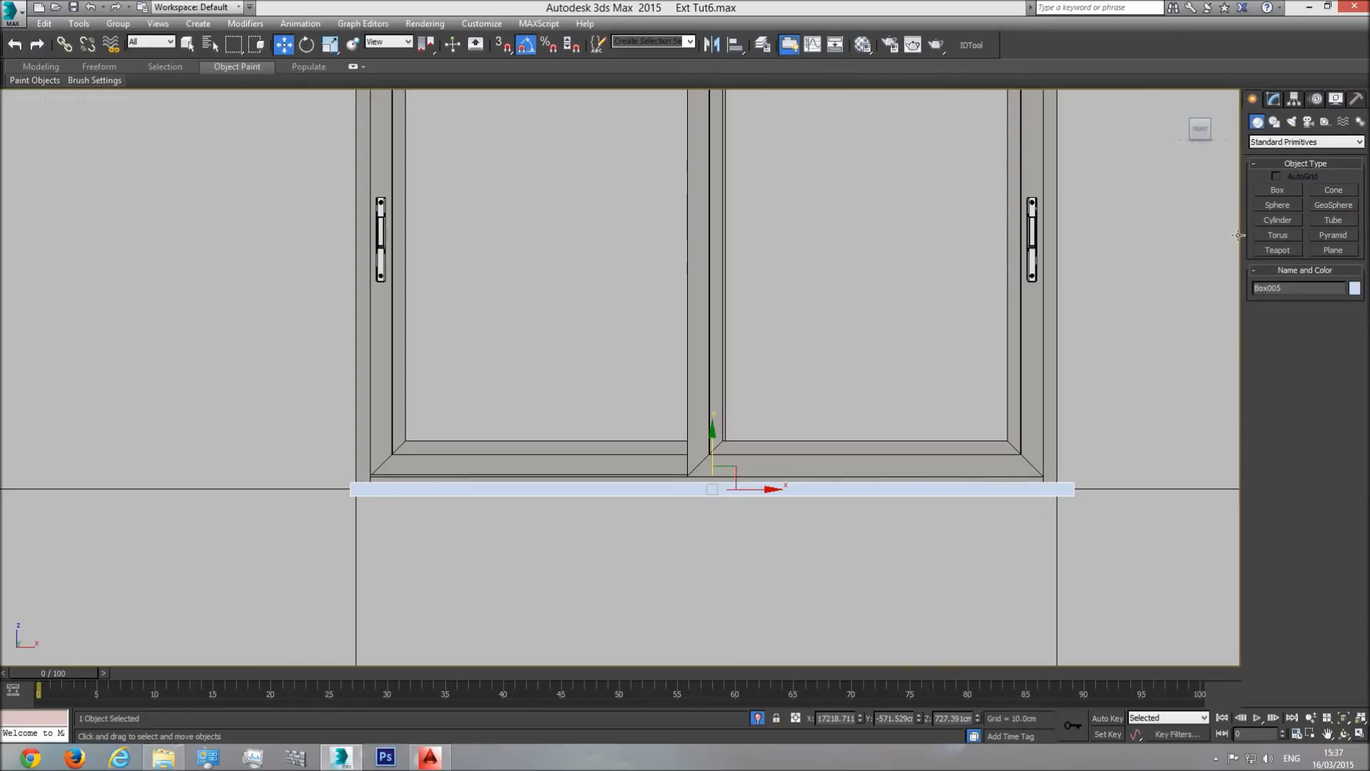
left_click(1277, 190)
scroll(1106, 486, "up", 4)
left_click_drag(993, 458, 1039, 461)
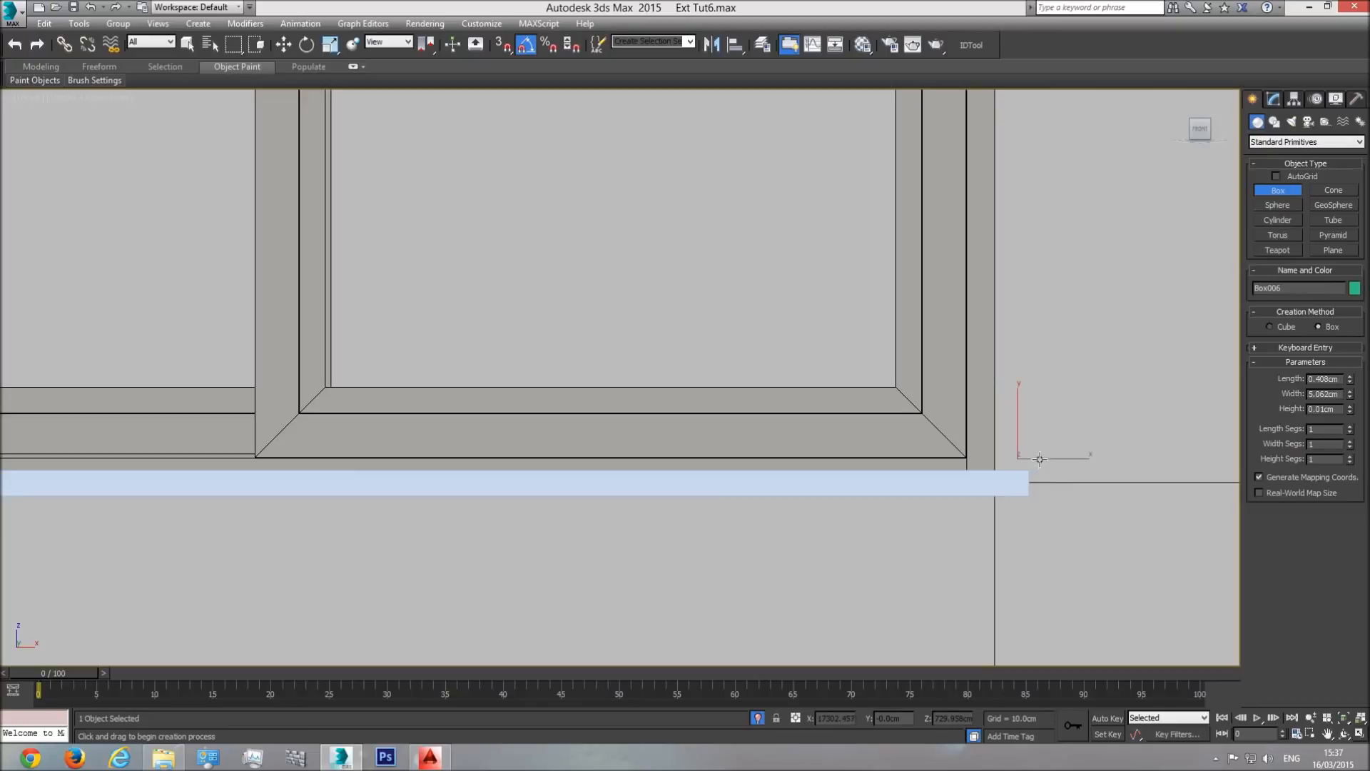
key("F3")
key("w")
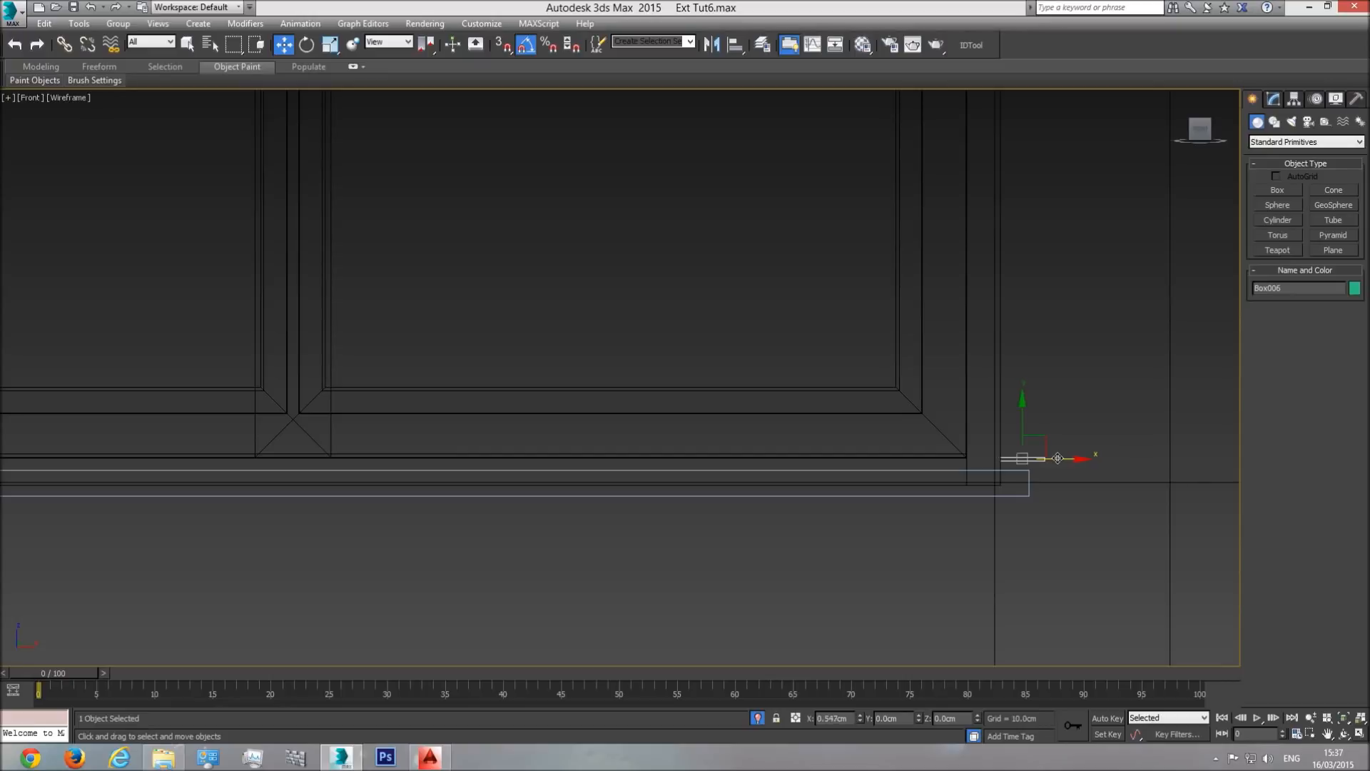
- Convert the sill to an Editable Poly and move its right-end vertices out to the gauge box's outer end
left_click(1027, 477)
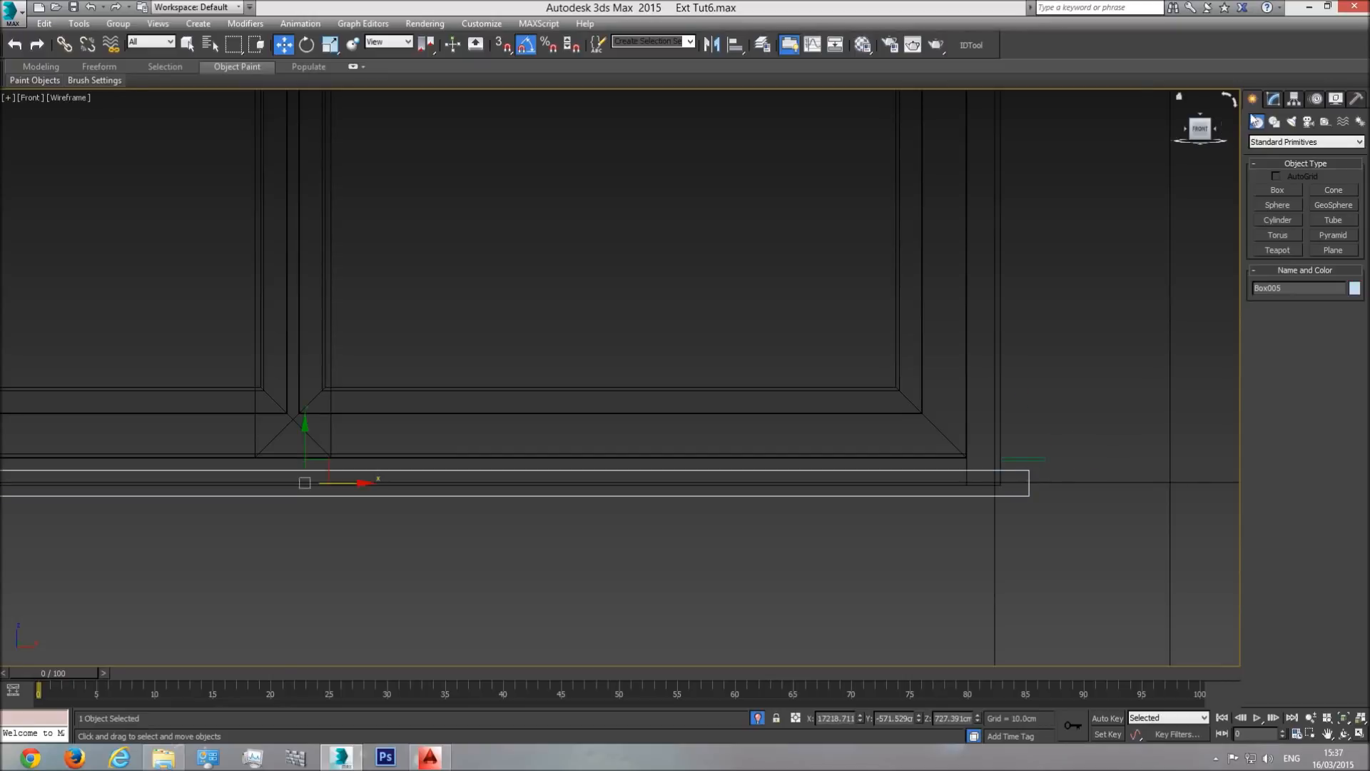
left_click(1274, 98)
right_click(1012, 467)
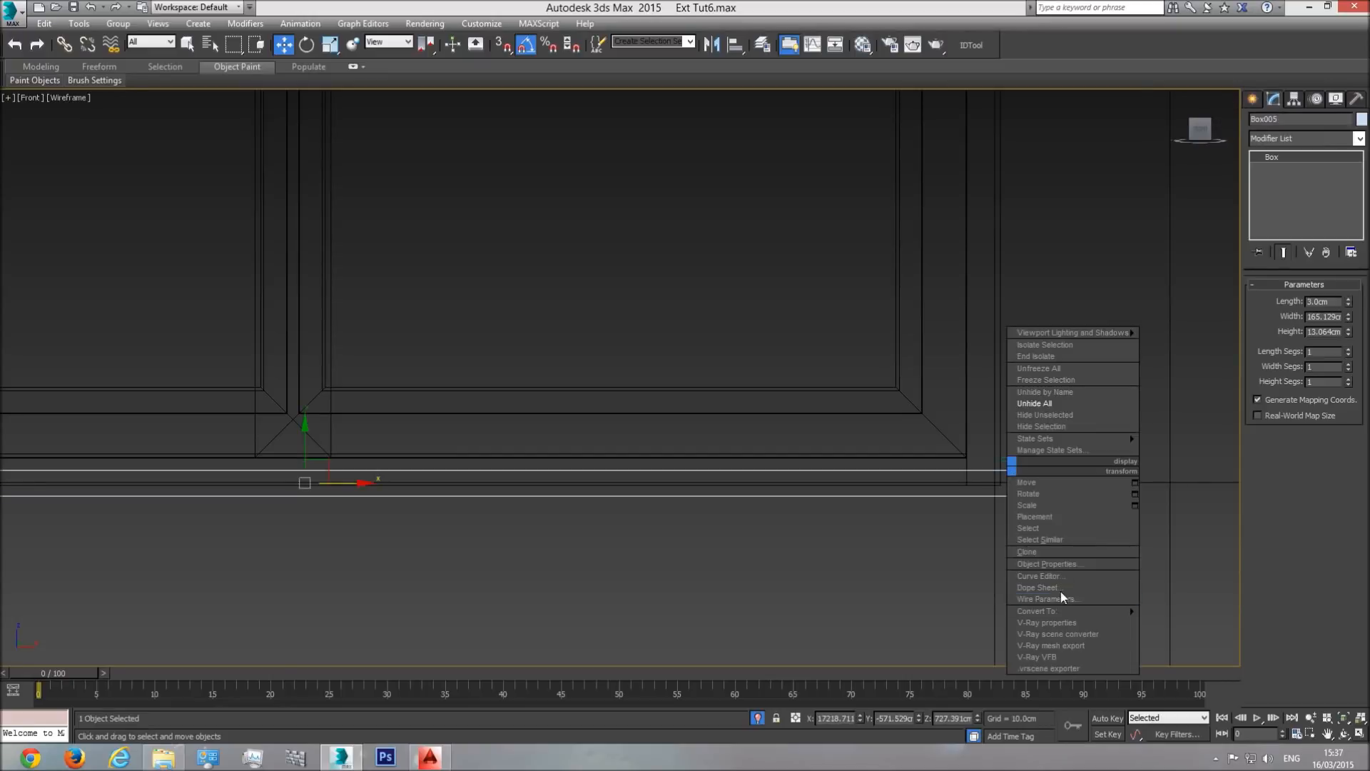
mouse_move(1099, 611)
left_click(1189, 621)
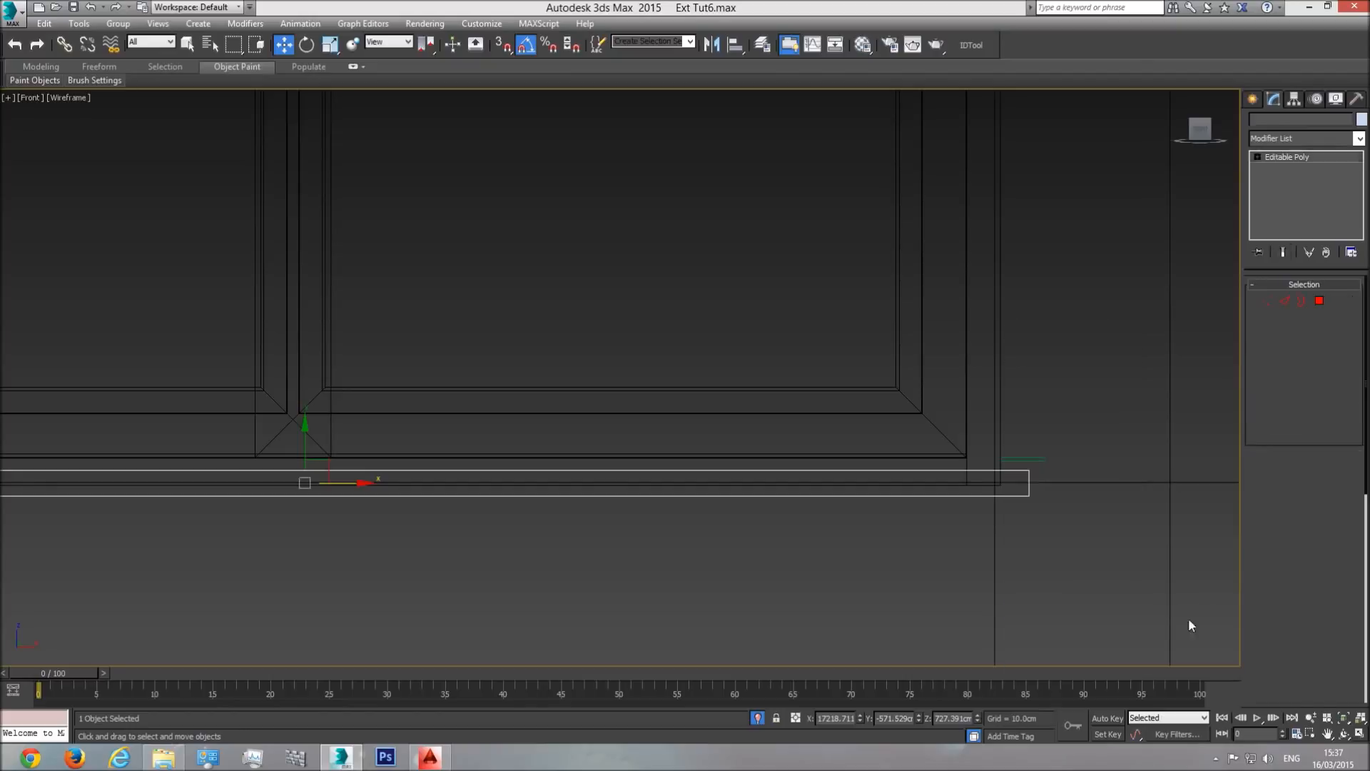
left_click(1271, 304)
left_click_drag(1008, 453, 1087, 483)
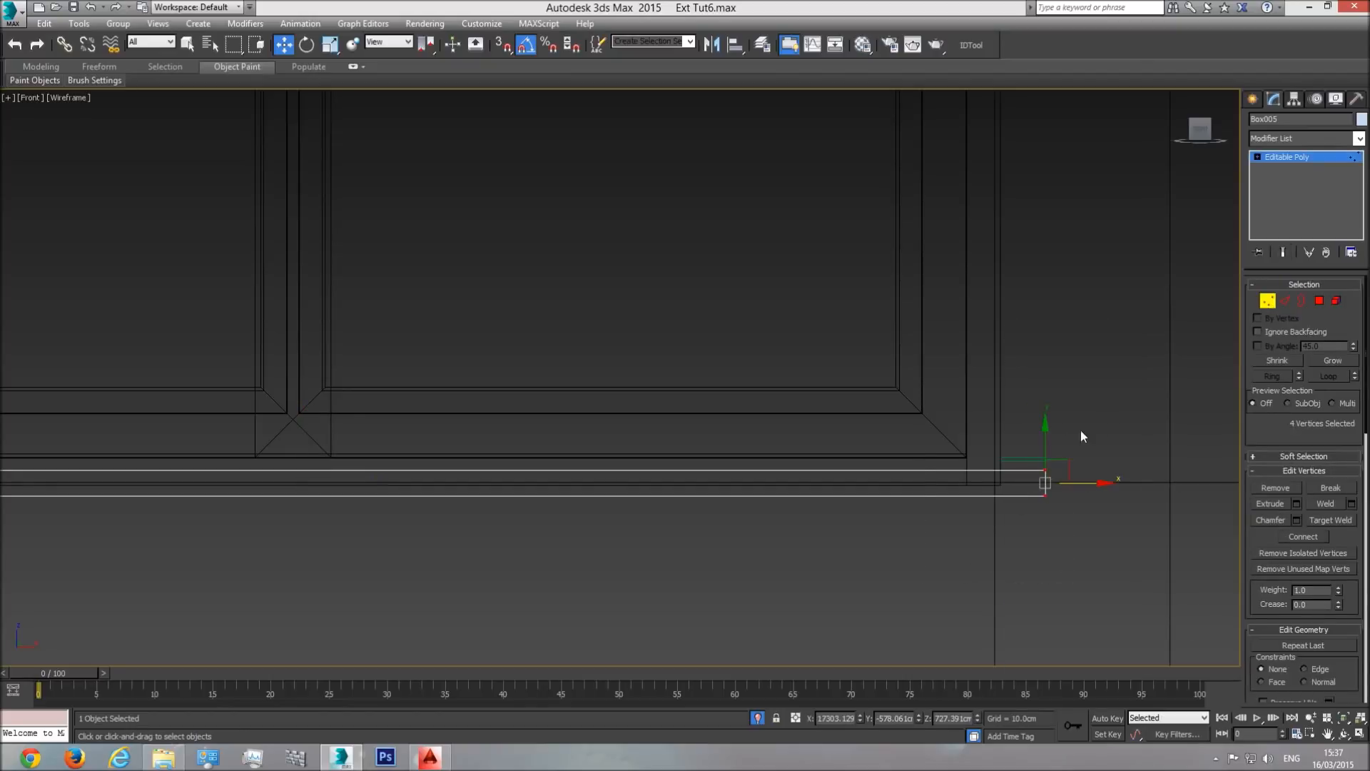
left_click(1267, 303)
- Move the gauge box along X to the opposite side of the window, aligning its inner end with the opening's left edge
left_click(1024, 459)
middle_click_drag(1023, 459, 1104, 464)
scroll(1104, 464, "down", 2)
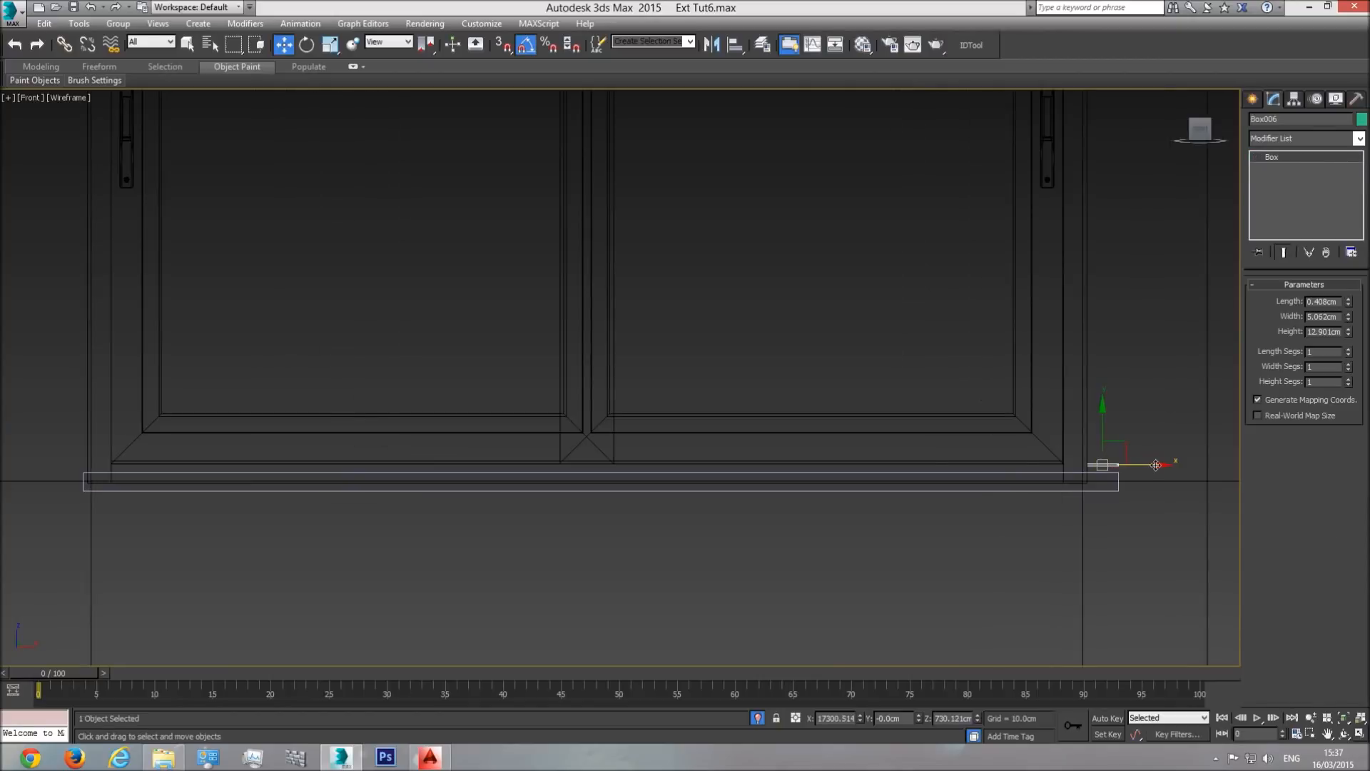
left_click_drag(1155, 465, 124, 471)
middle_click_drag(88, 466, 564, 461)
scroll(566, 460, "up", 3)
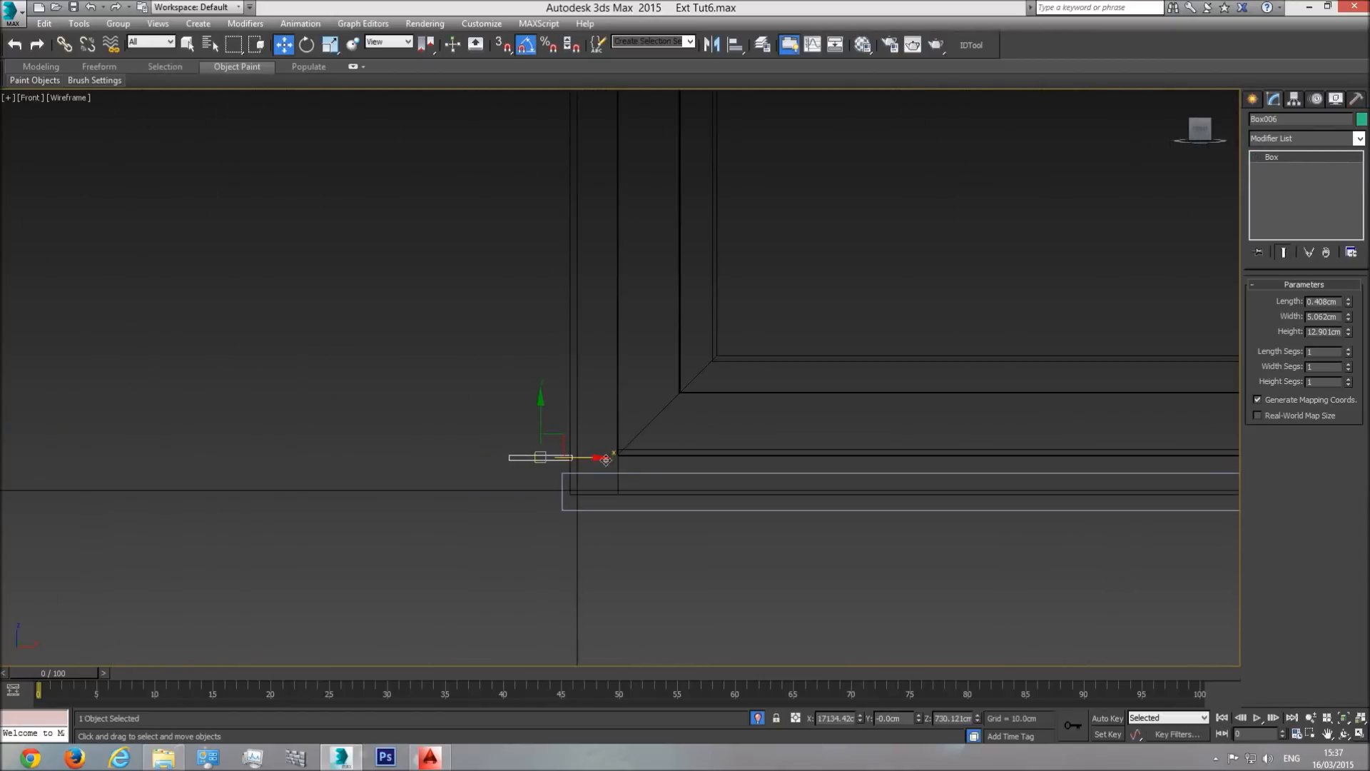
left_click_drag(590, 459, 586, 459)
- Extend the sill by moving its left-end vertices to the gauge box's outer end
left_click(562, 499)
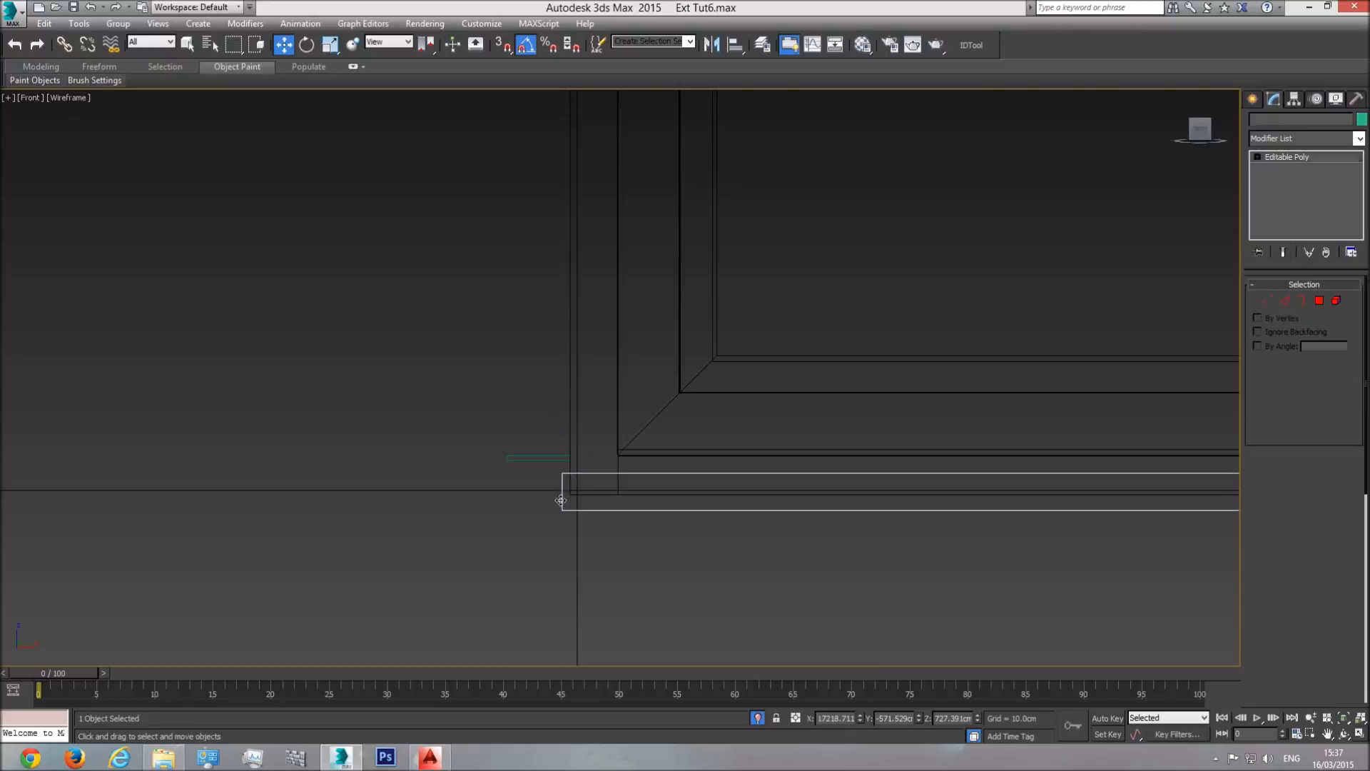
left_click(1268, 301)
left_click_drag(599, 492, 543, 503)
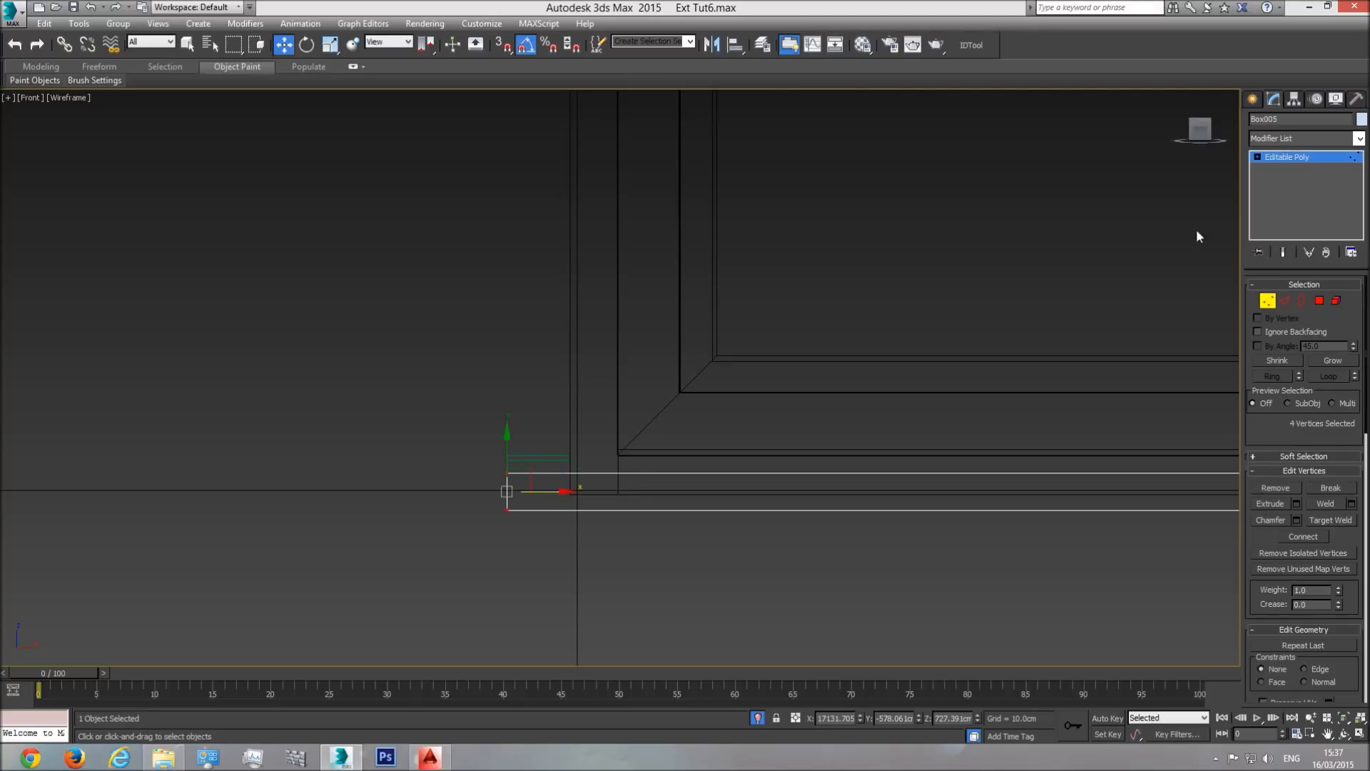
left_click(1291, 155)
- Delete the small gauge box used for the sill's side overhangs
left_click(553, 457)
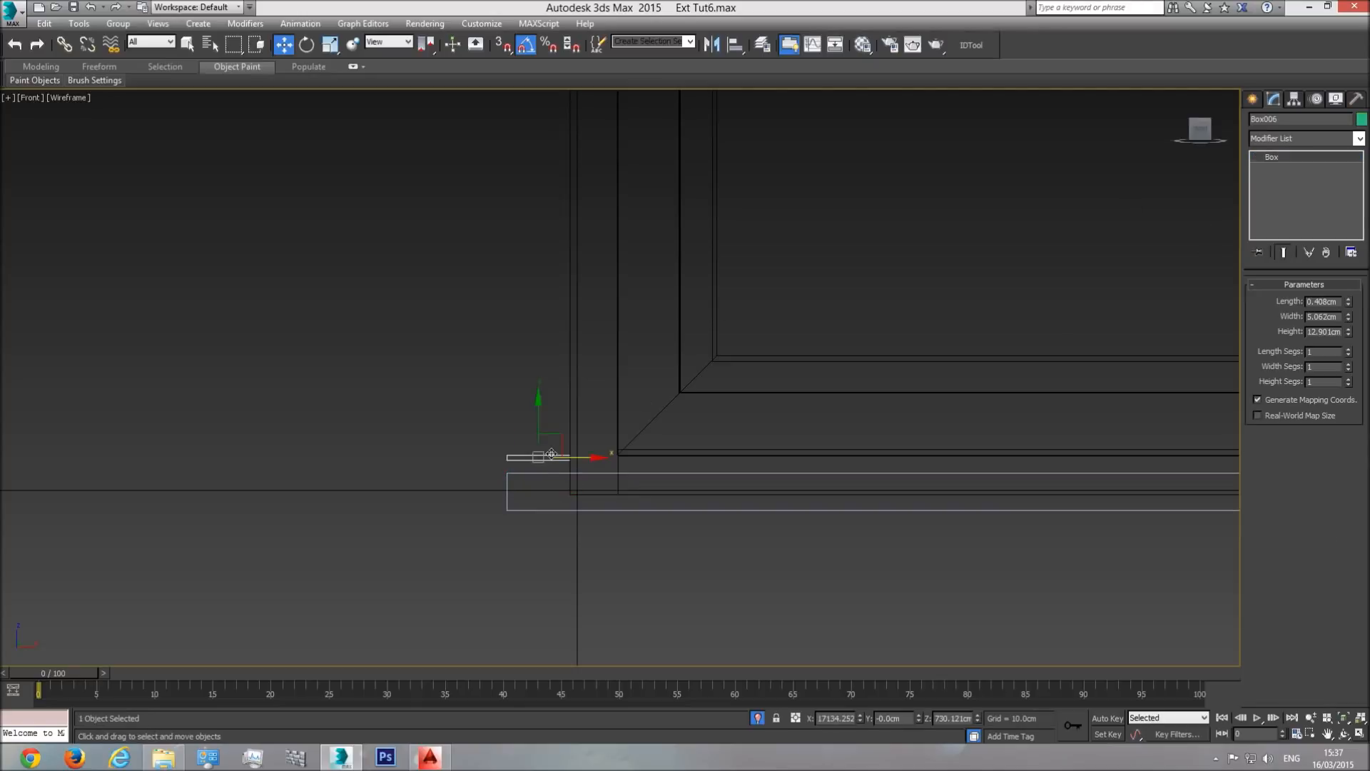
key("p")
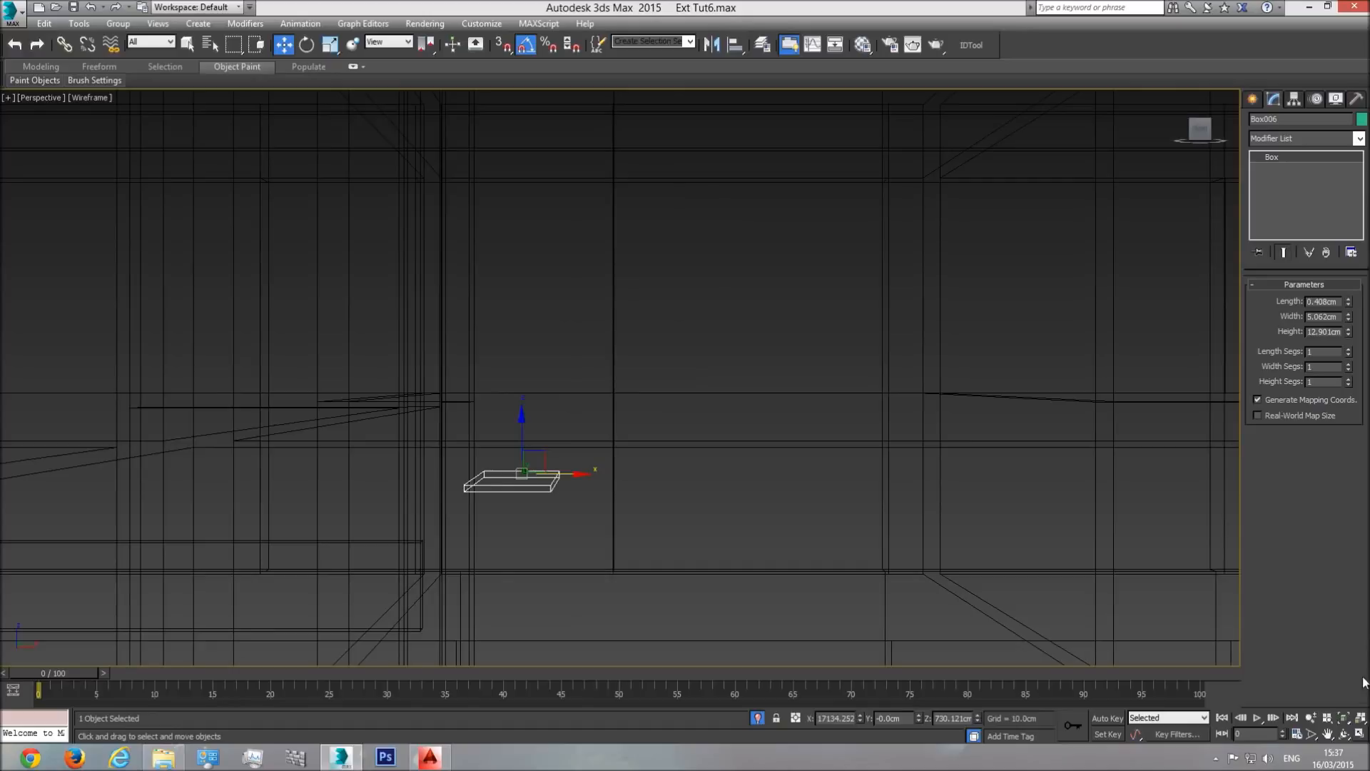
left_click(1344, 717)
key("F3")
middle_click_drag(792, 456, 763, 461, "alt")
scroll(764, 460, "down", 10)
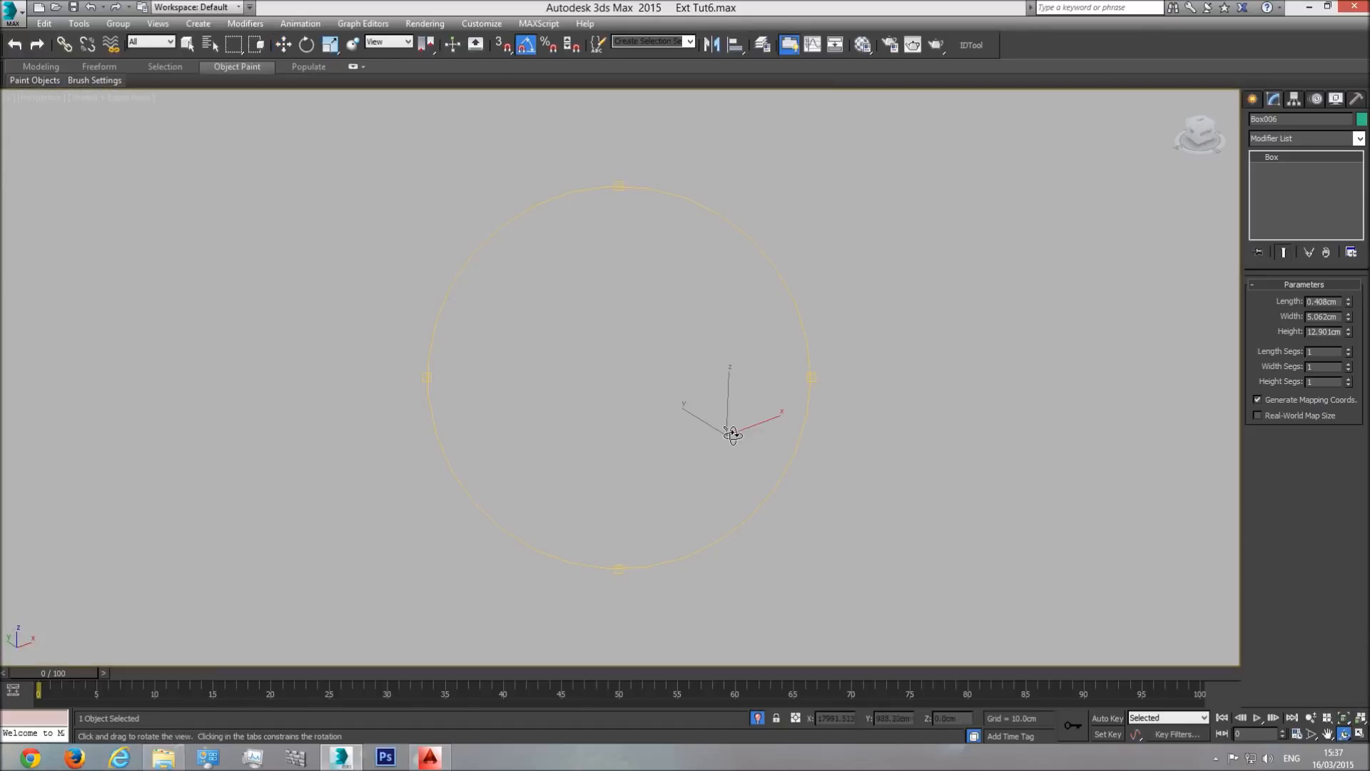
scroll(778, 453, "up", 10)
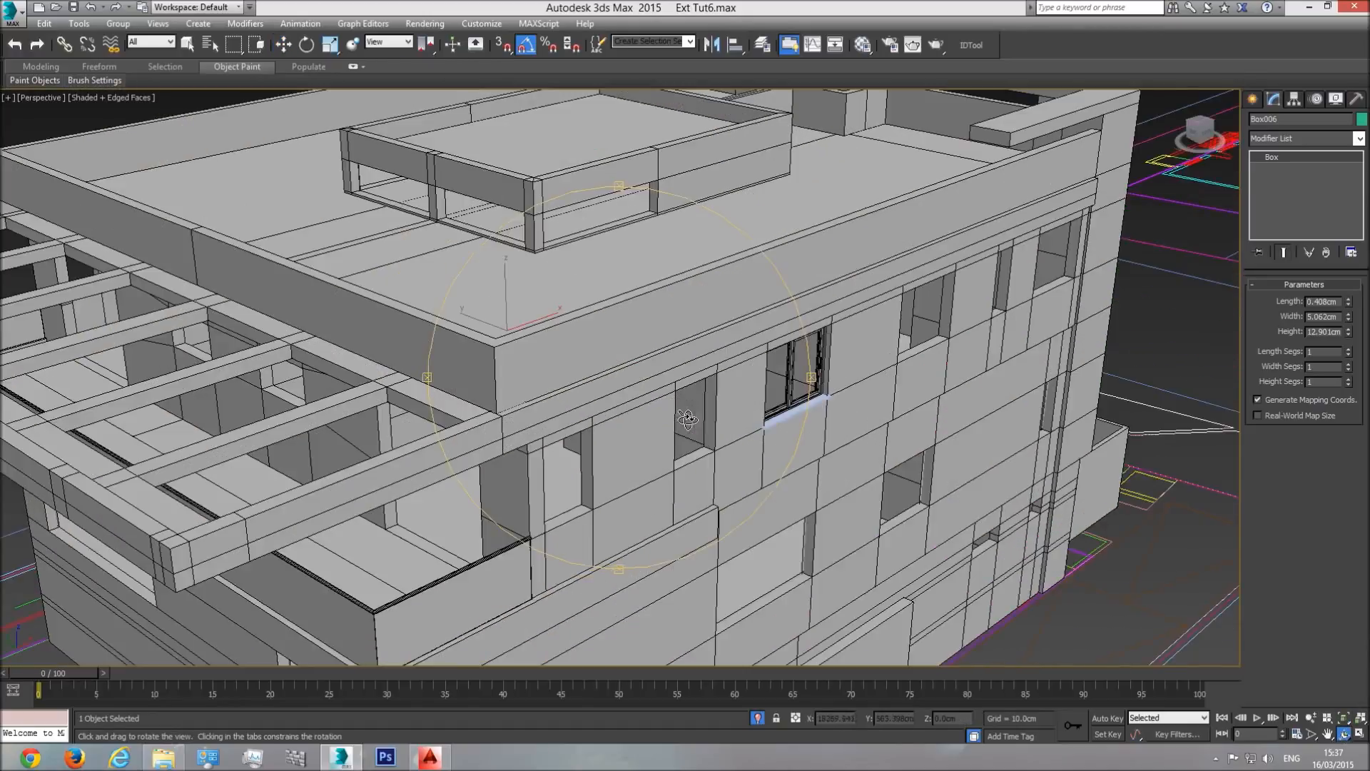
key("F3")
key("w")
left_click(377, 278)
key("F3")
scroll(928, 343, "up", 6)
- Enable AutoGrid and try drawing a box about 23.4 by 20.2 by 7.9 cm on the neighbouring opening's side face
left_click(1255, 101)
left_click(1279, 189)
middle_click_drag(1031, 390, 872, 376)
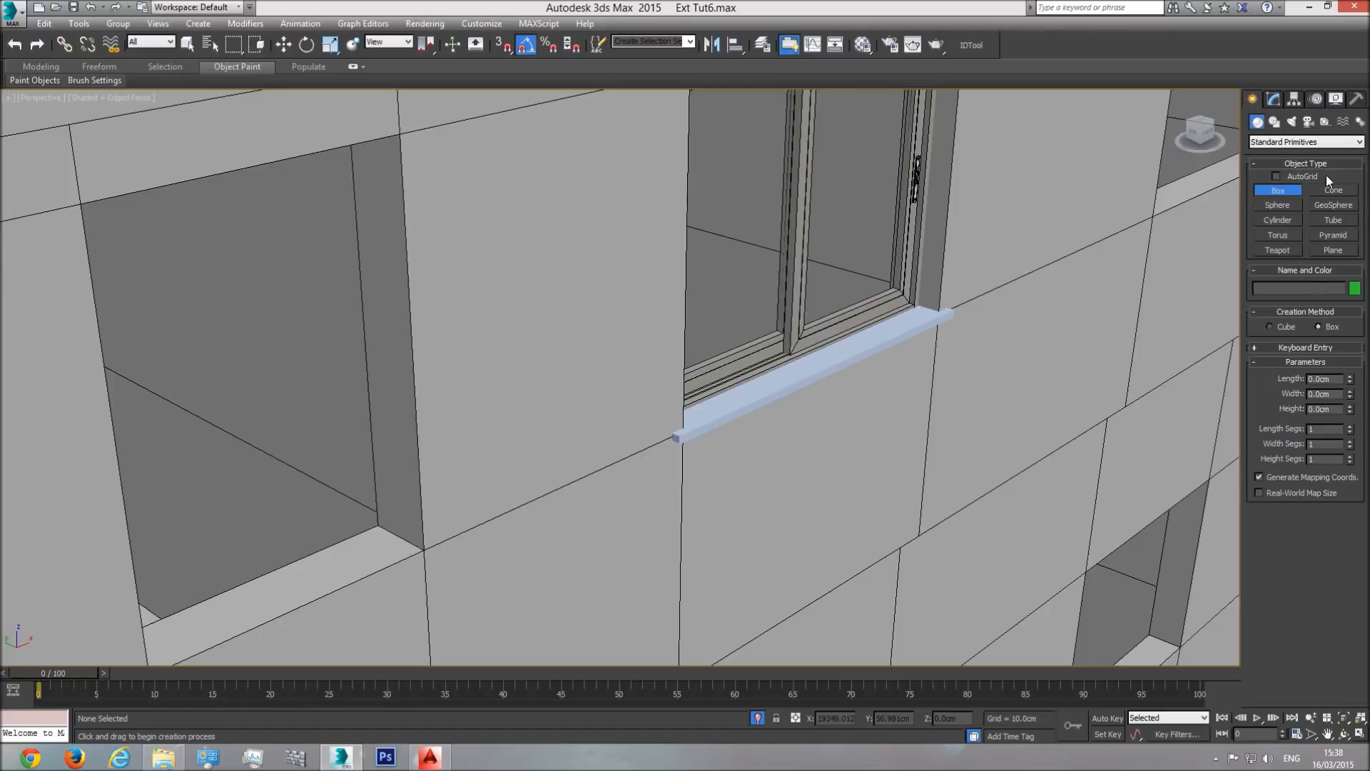
left_click(1276, 176)
left_click_drag(386, 432, 349, 481)
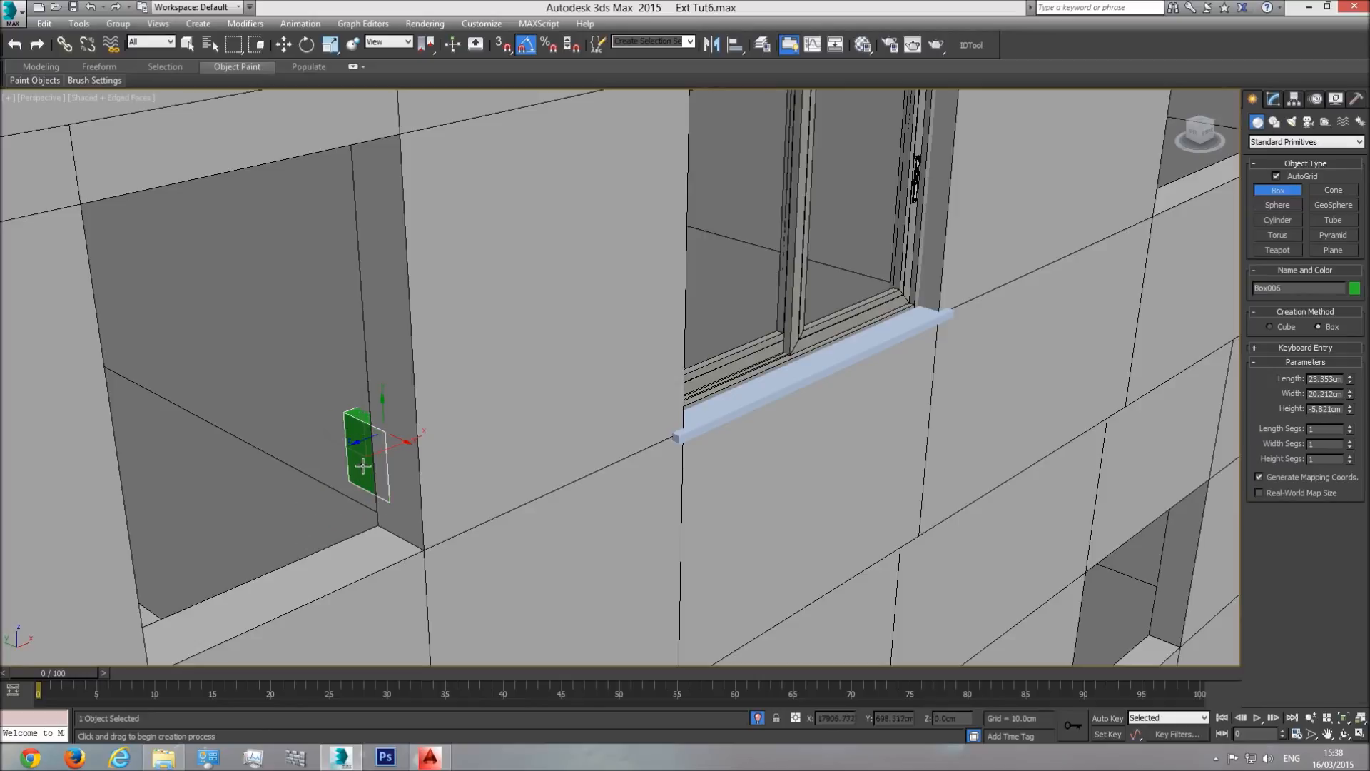
left_click(361, 437)
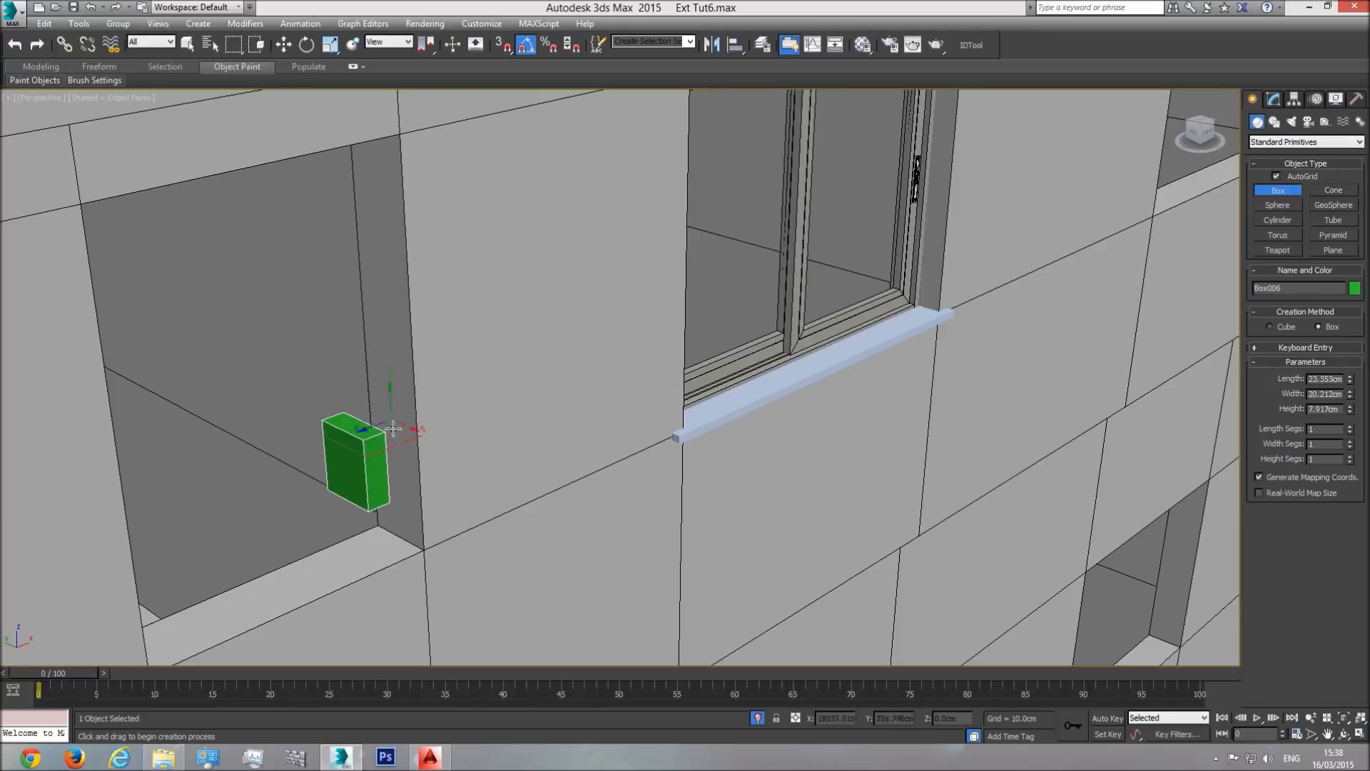
key("w")
key("Delete")
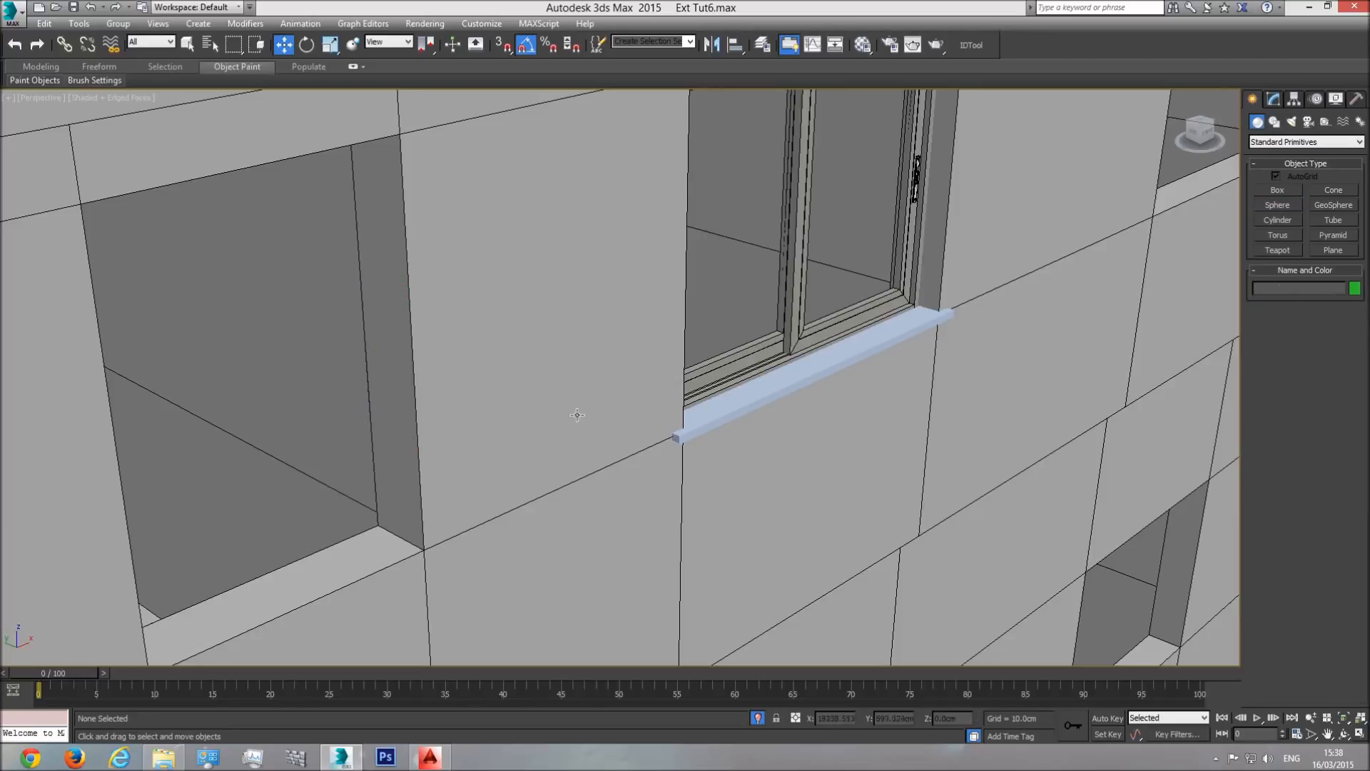
- Draw an AutoGrid box about 44.6 cm long and 16 cm wide on the facade at the sill's end, with a height of 5 cm
left_click(1278, 190)
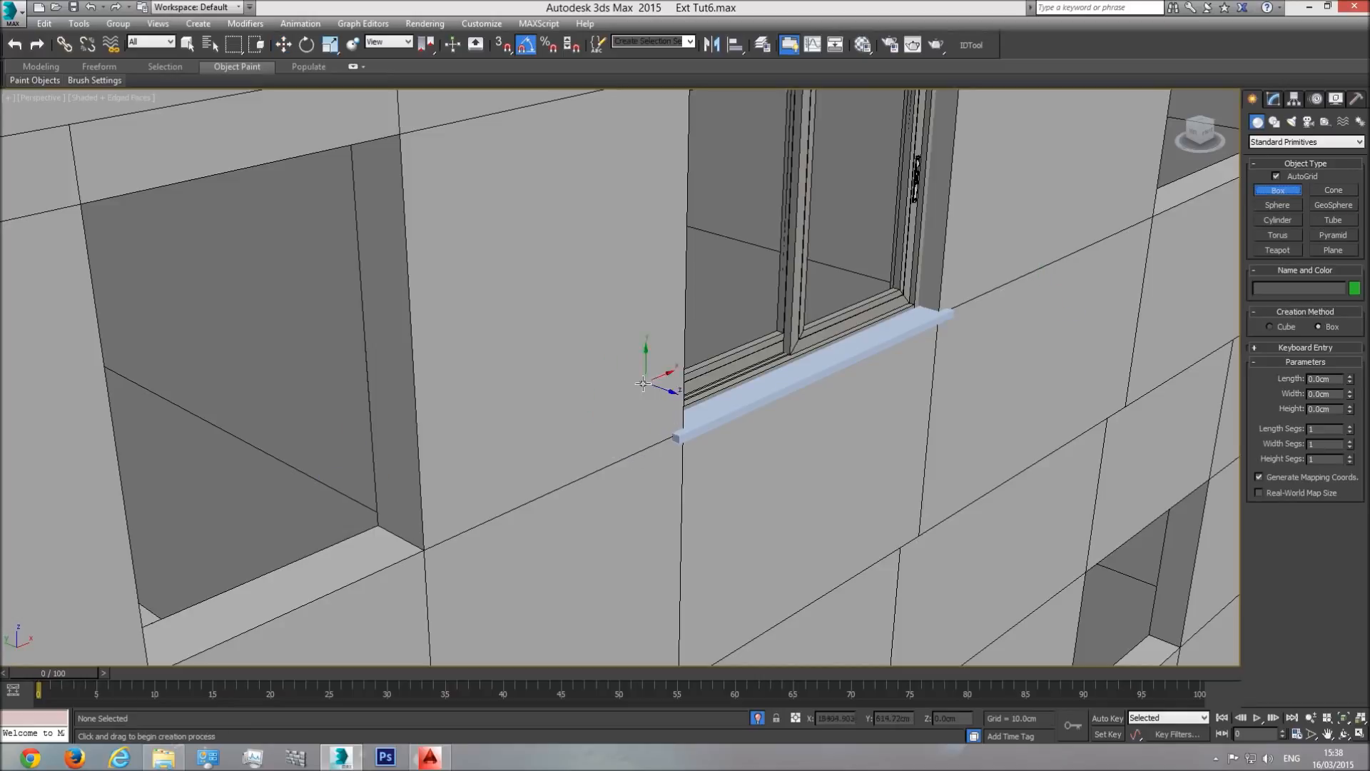
left_click_drag(657, 390, 687, 496)
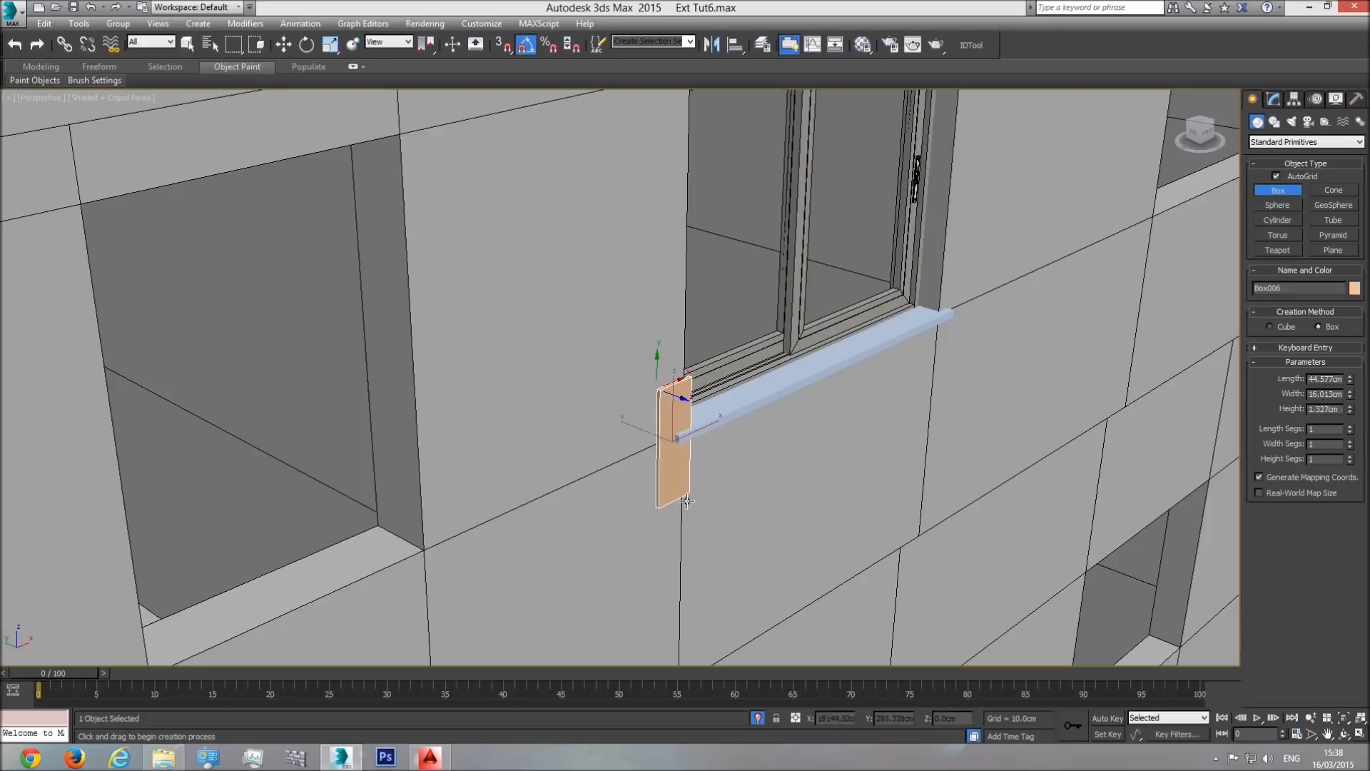
left_click(698, 508)
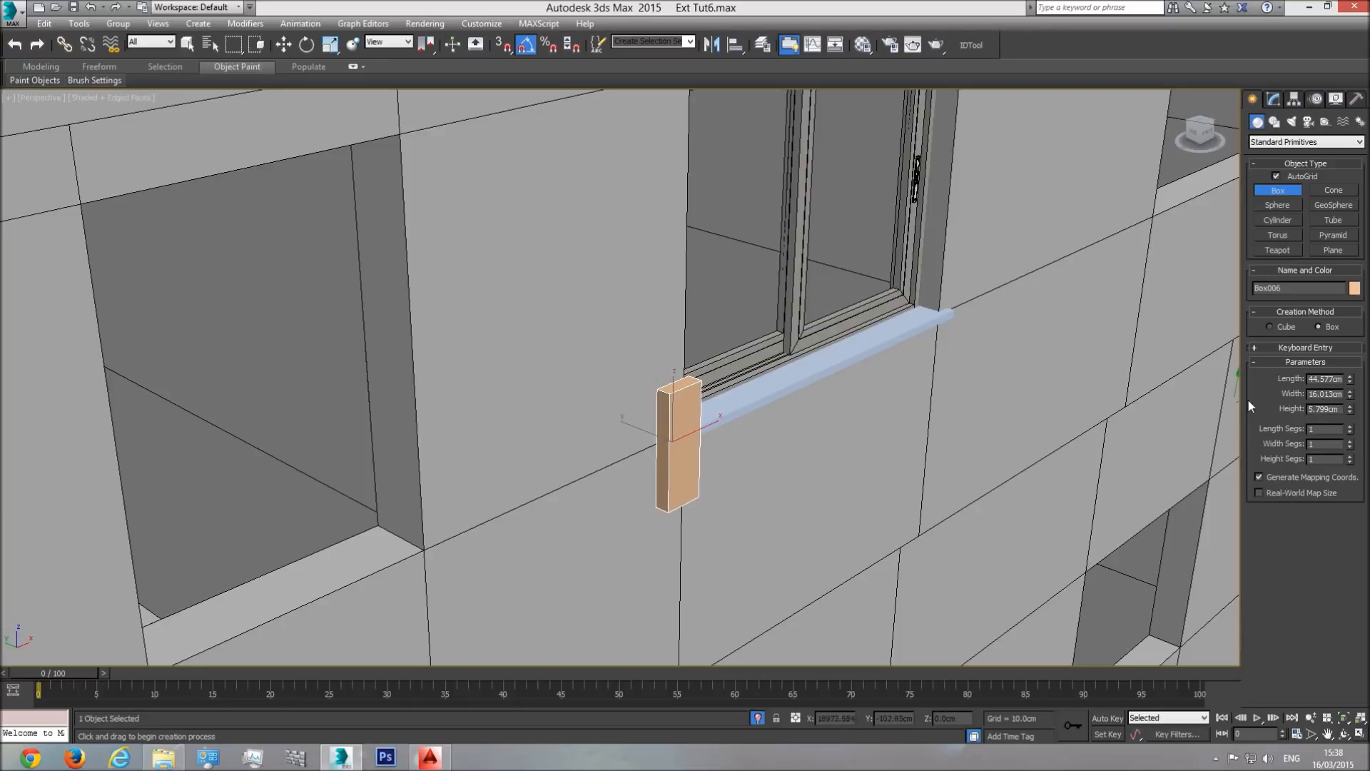
key("Return")
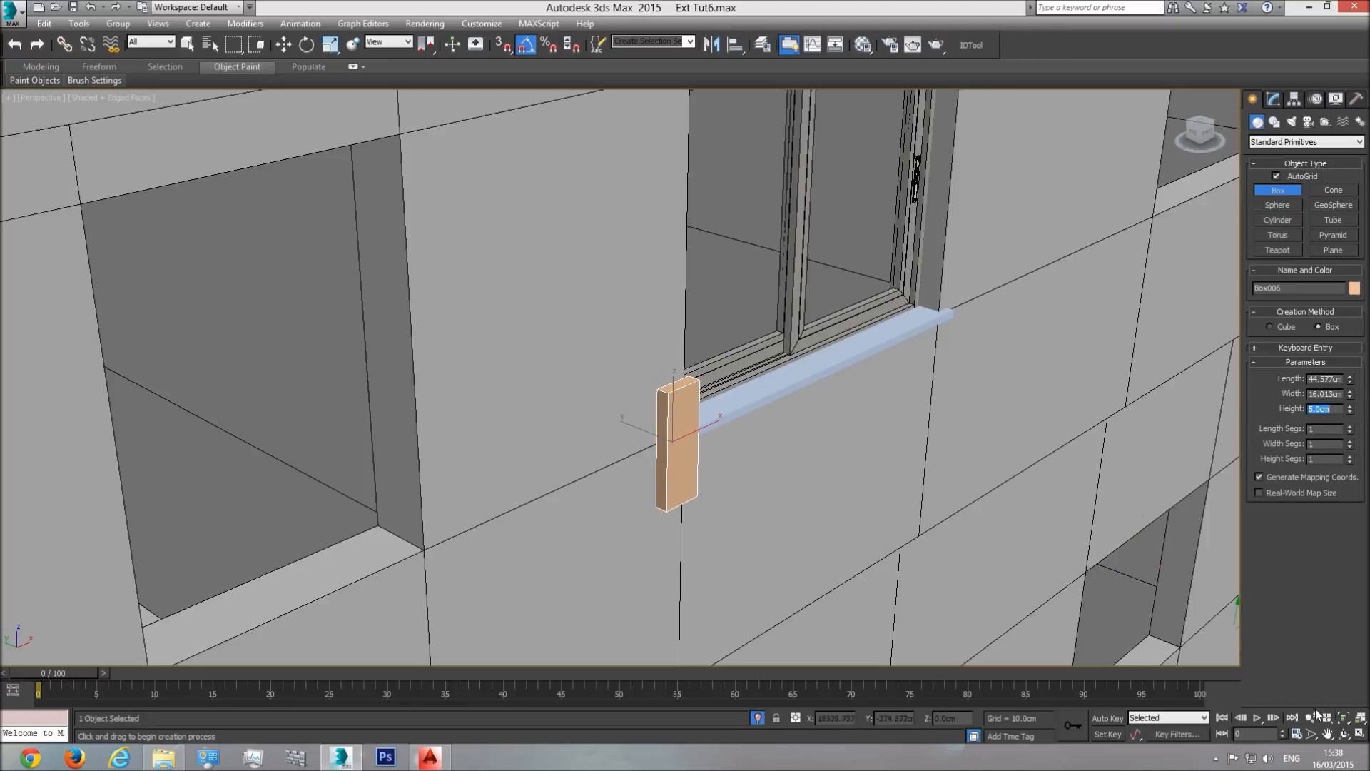
- Move the sill outward along Y by about 1.4 cm to match the 5 cm gauge box's front face, and delete that box
left_click(1346, 732)
left_click_drag(731, 401, 570, 413)
middle_click_drag(720, 460, 658, 435)
right_click(658, 436)
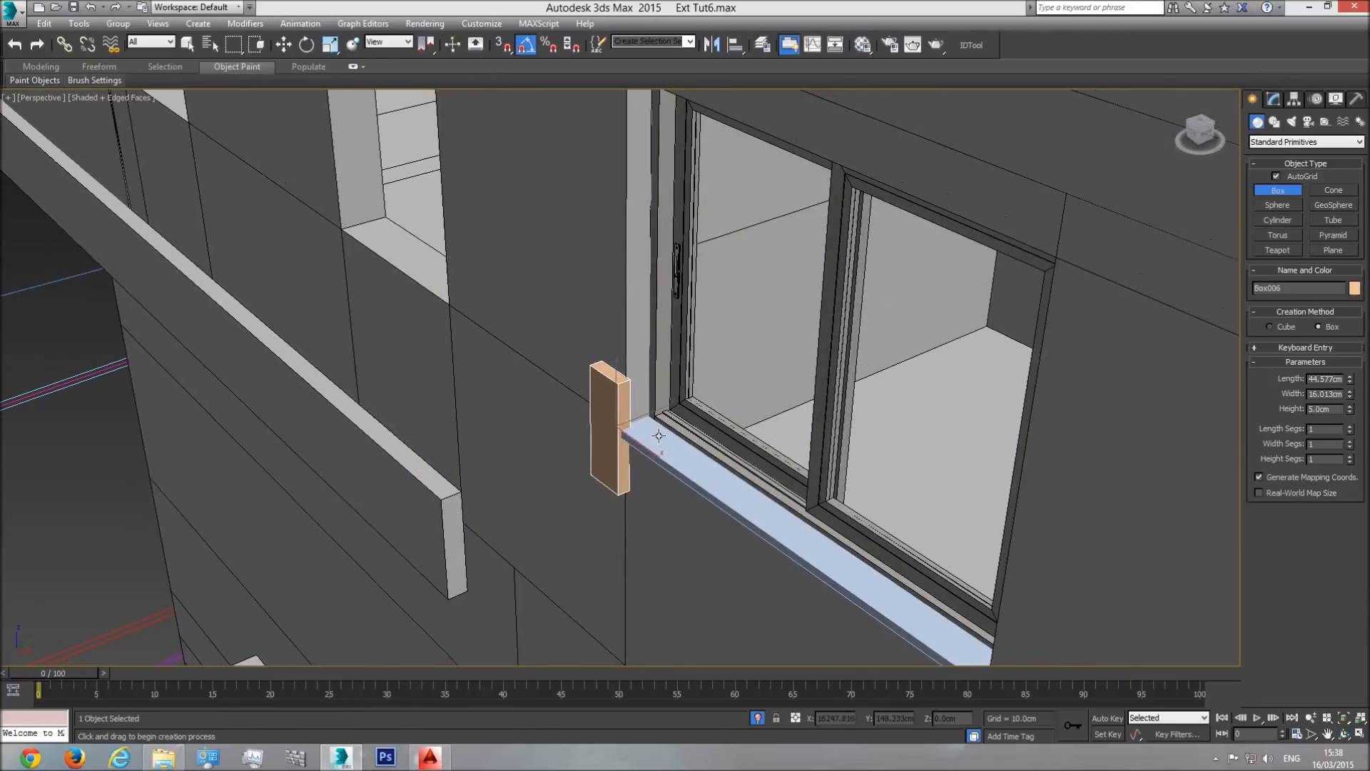
key("w")
left_click(671, 452)
left_click_drag(847, 514, 843, 517)
left_click(614, 407)
key("Delete")
- Move the sill's rear vertices along Y toward the interior to just past the window frame's inner edge
left_click(696, 472)
left_click(1274, 99)
left_click(1269, 300)
key("t")
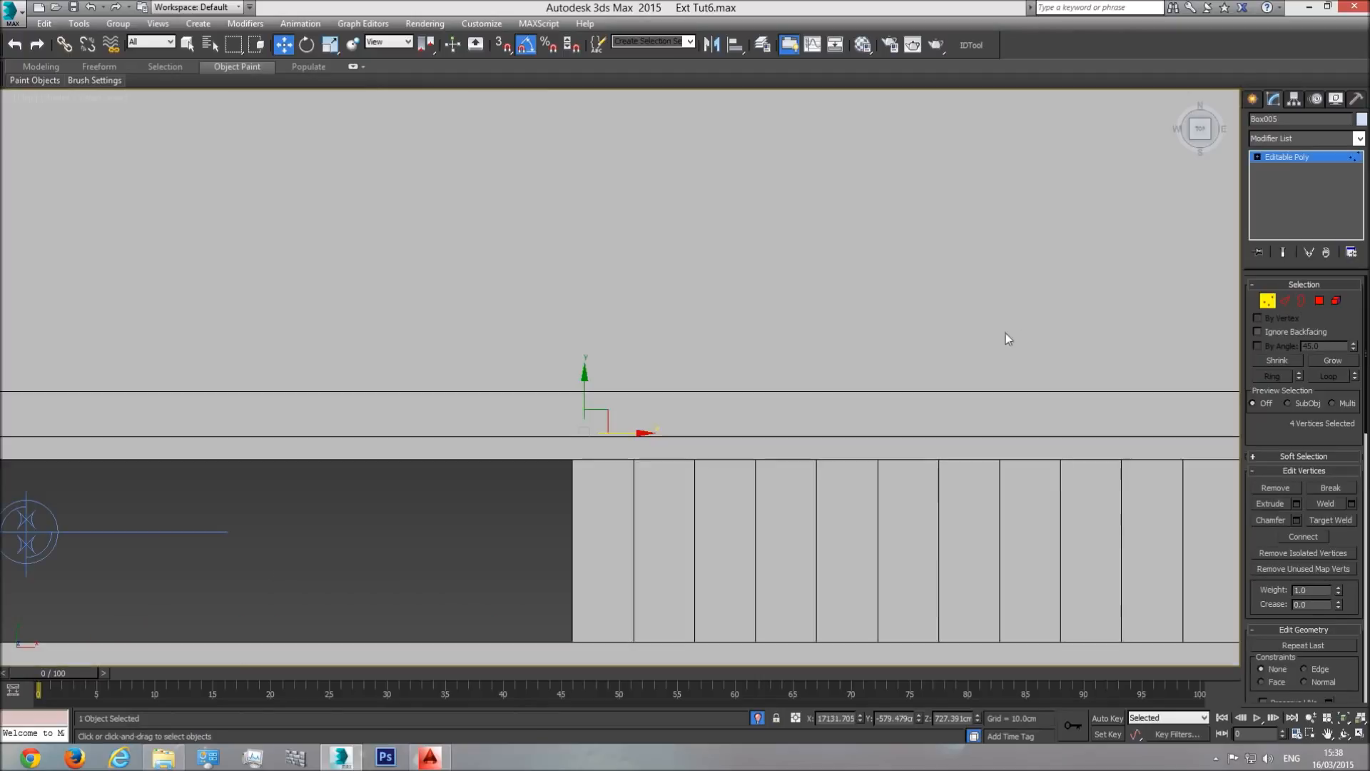
key("F3")
scroll(653, 481, "down", 4)
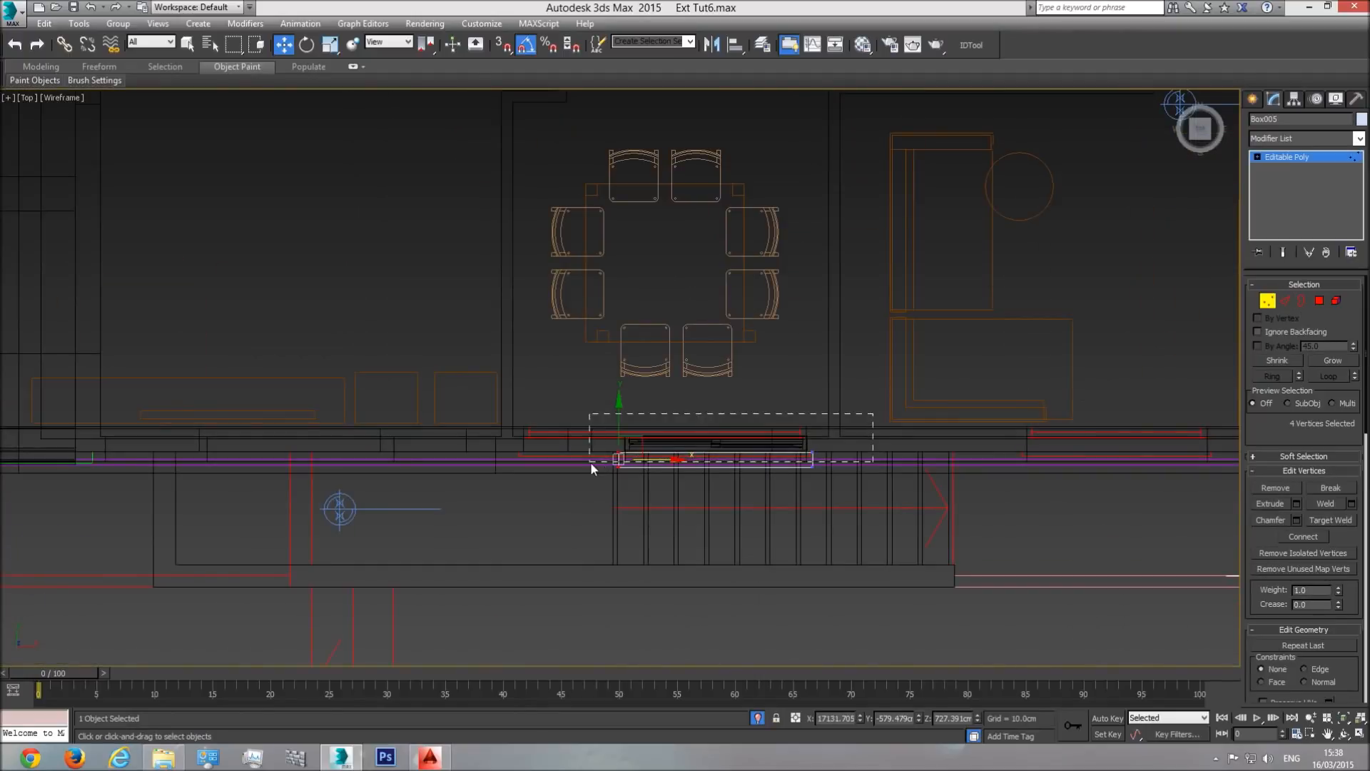
left_click_drag(590, 461, 590, 461)
scroll(661, 453, "up", 3)
left_click_drag(815, 416, 825, 372)
scroll(541, 424, "up", 3)
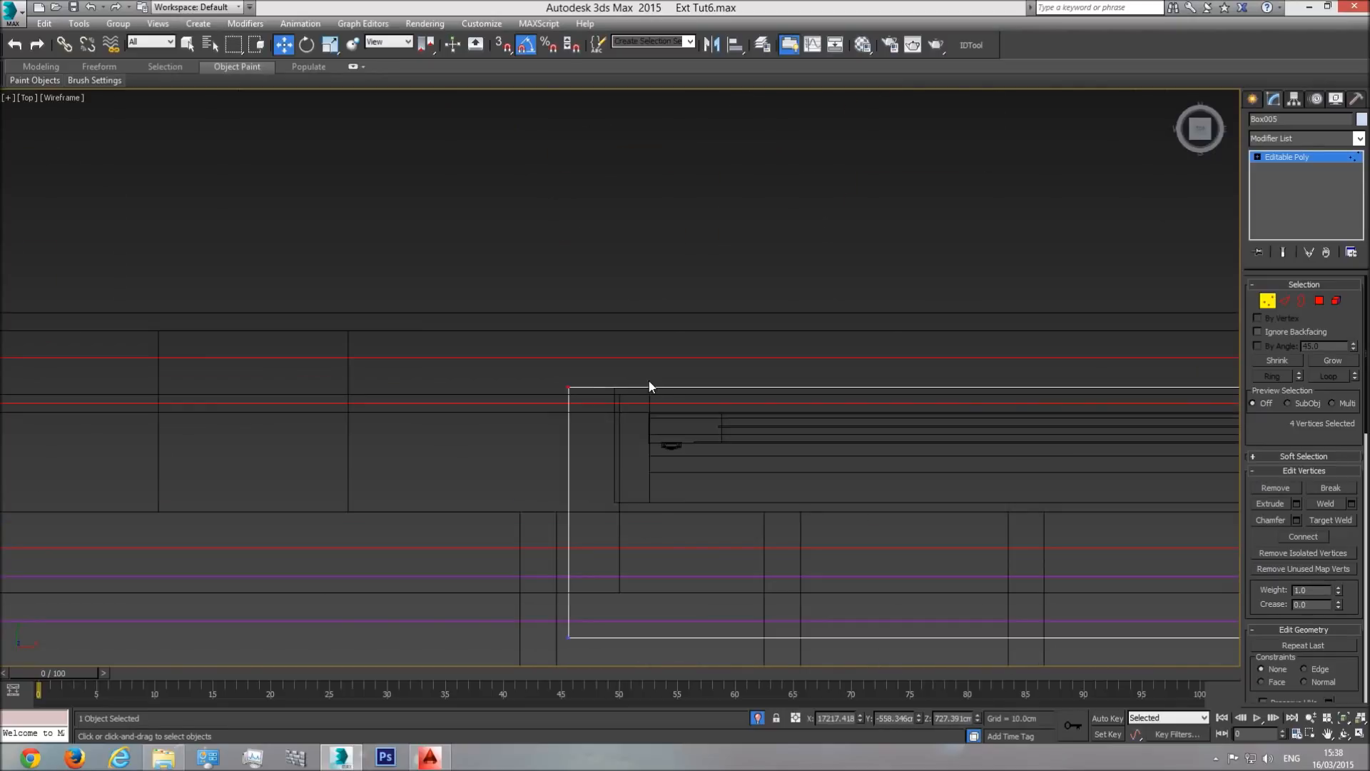
- Leave vertex editing and examine the deepened sill from outside the facade in the shaded perspective view
key("p")
left_click(1346, 717)
left_click(1344, 734)
key("F3")
left_click_drag(775, 366, 740, 360)
left_click(1292, 155)
key("w")
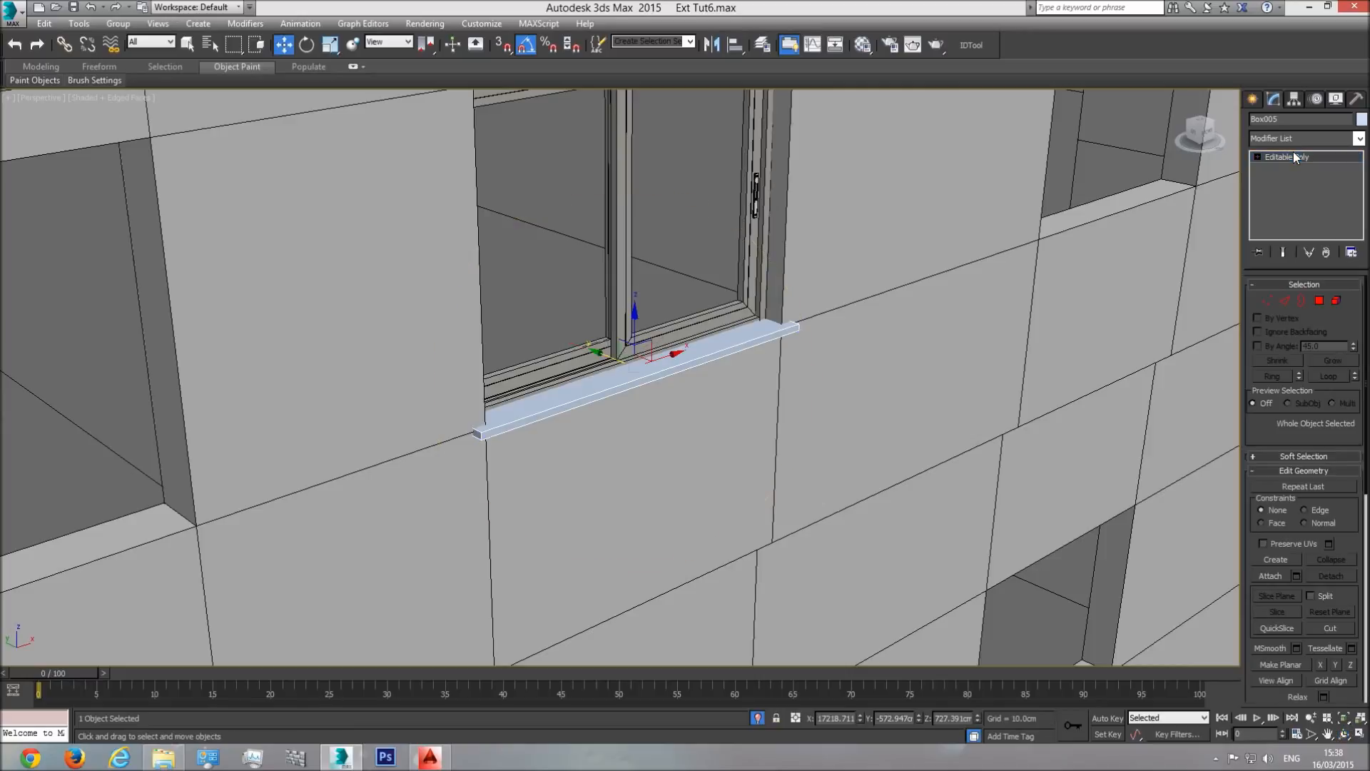
- Chamfer all edges of the window sill by 0.25 cm
scroll(694, 351, "up", 5)
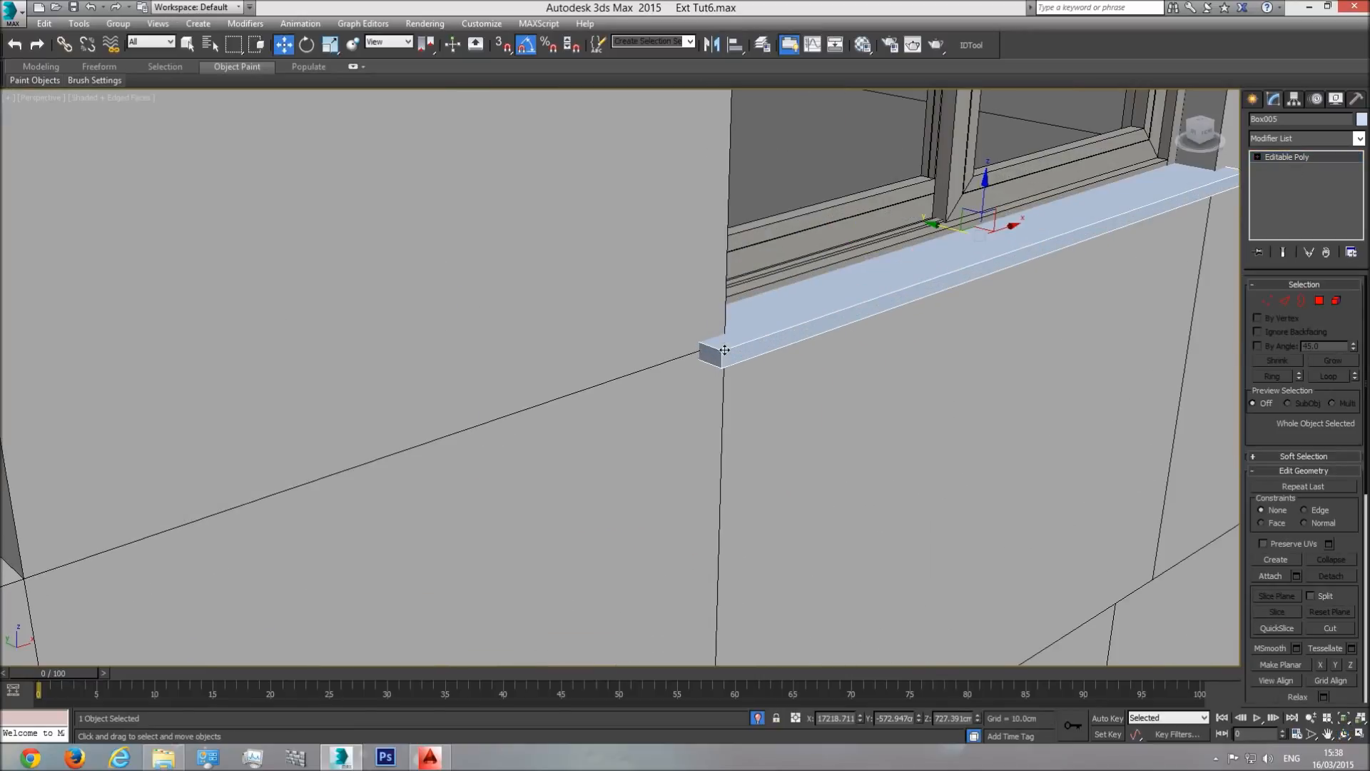
left_click(1285, 300)
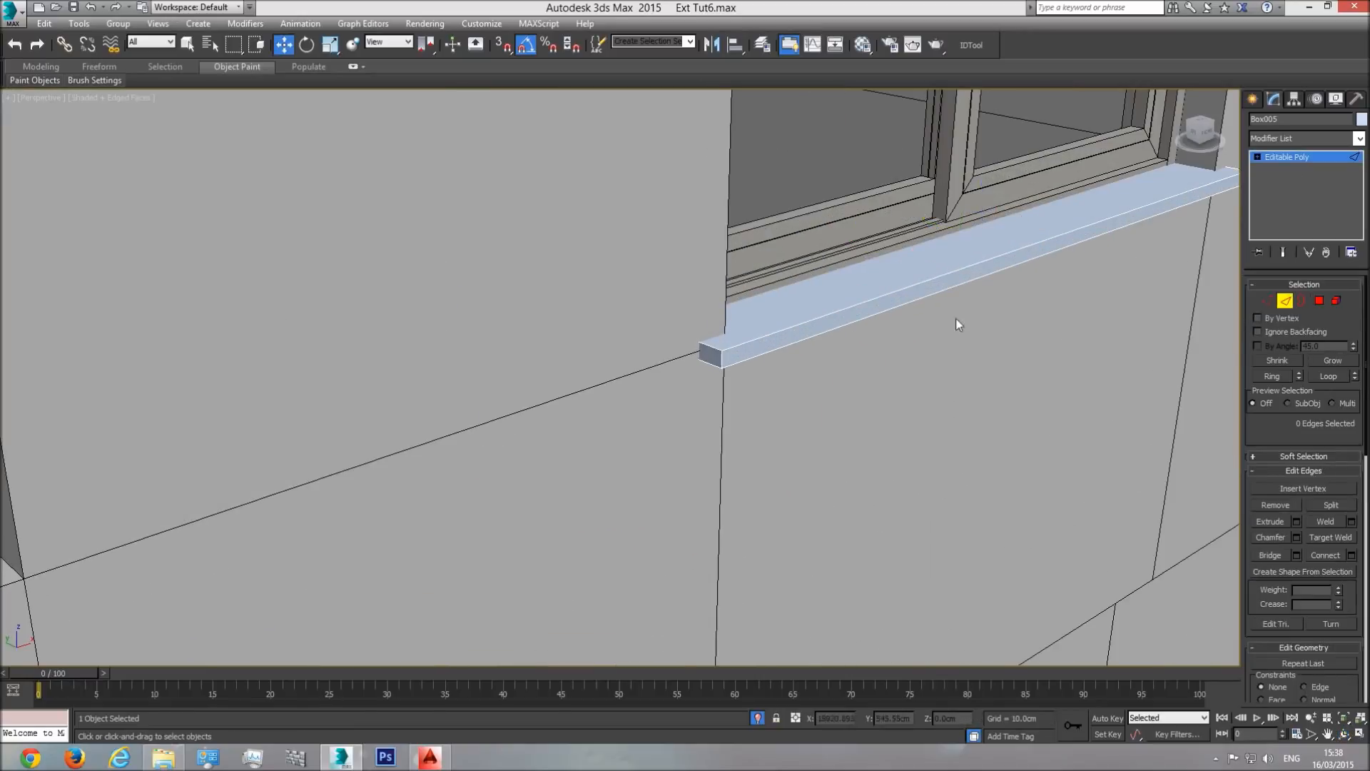
scroll(964, 315, "down", 8)
key("ctrl+a")
scroll(558, 430, "up", 8)
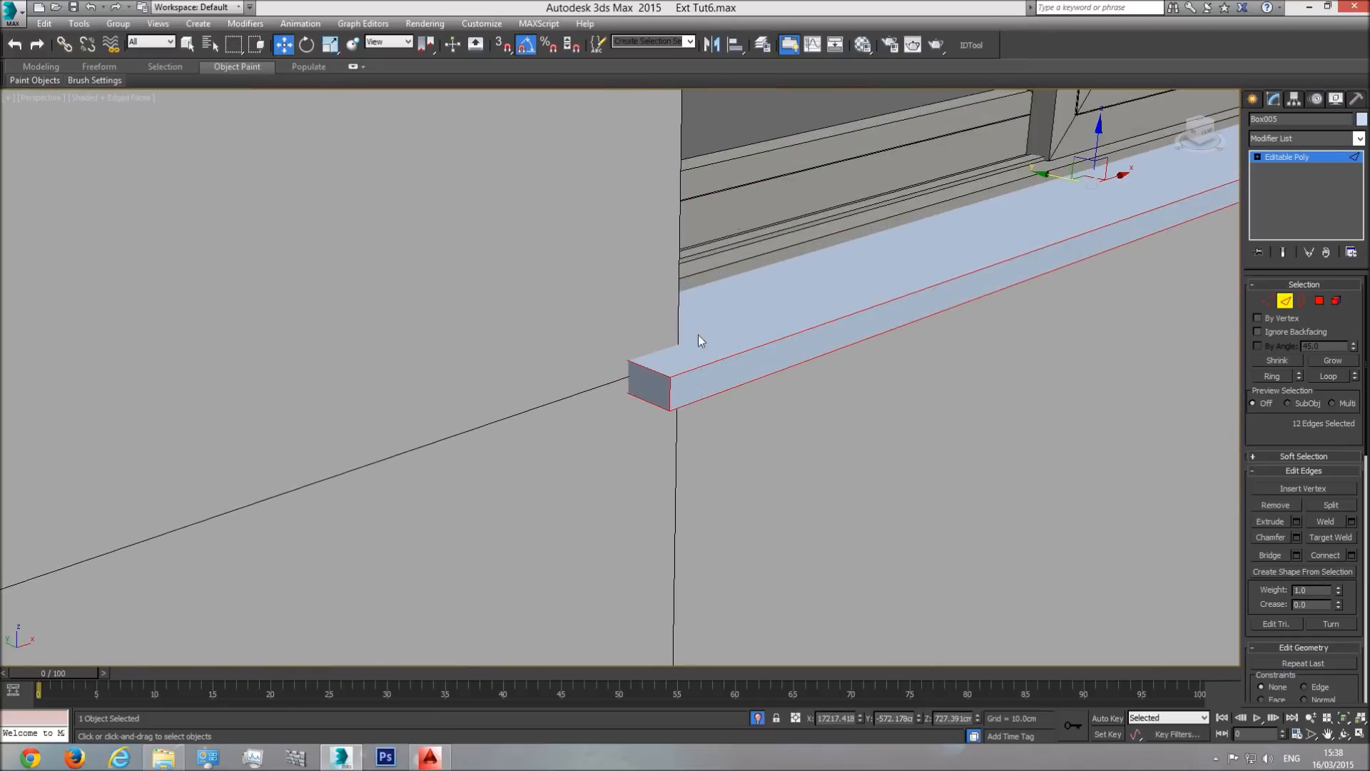
left_click(1297, 537)
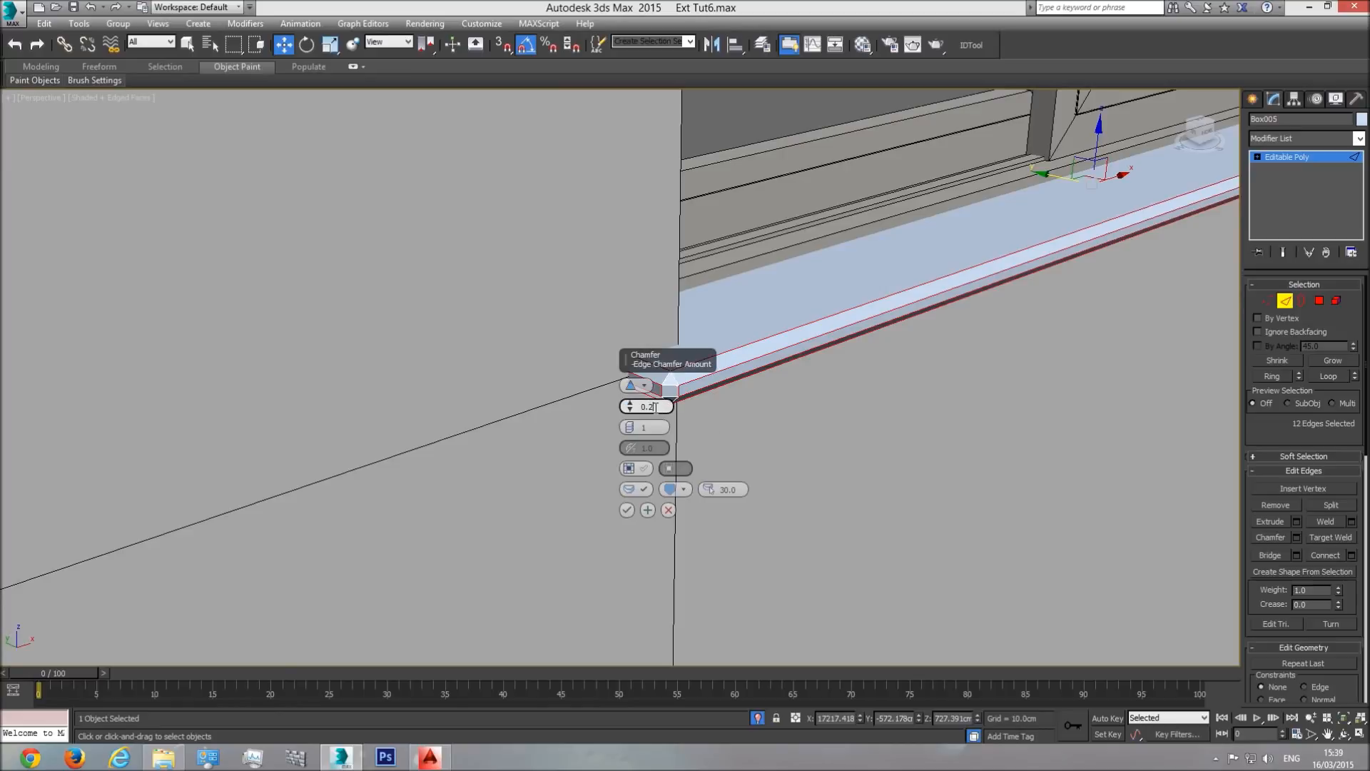
type("0.25")
key("Return")
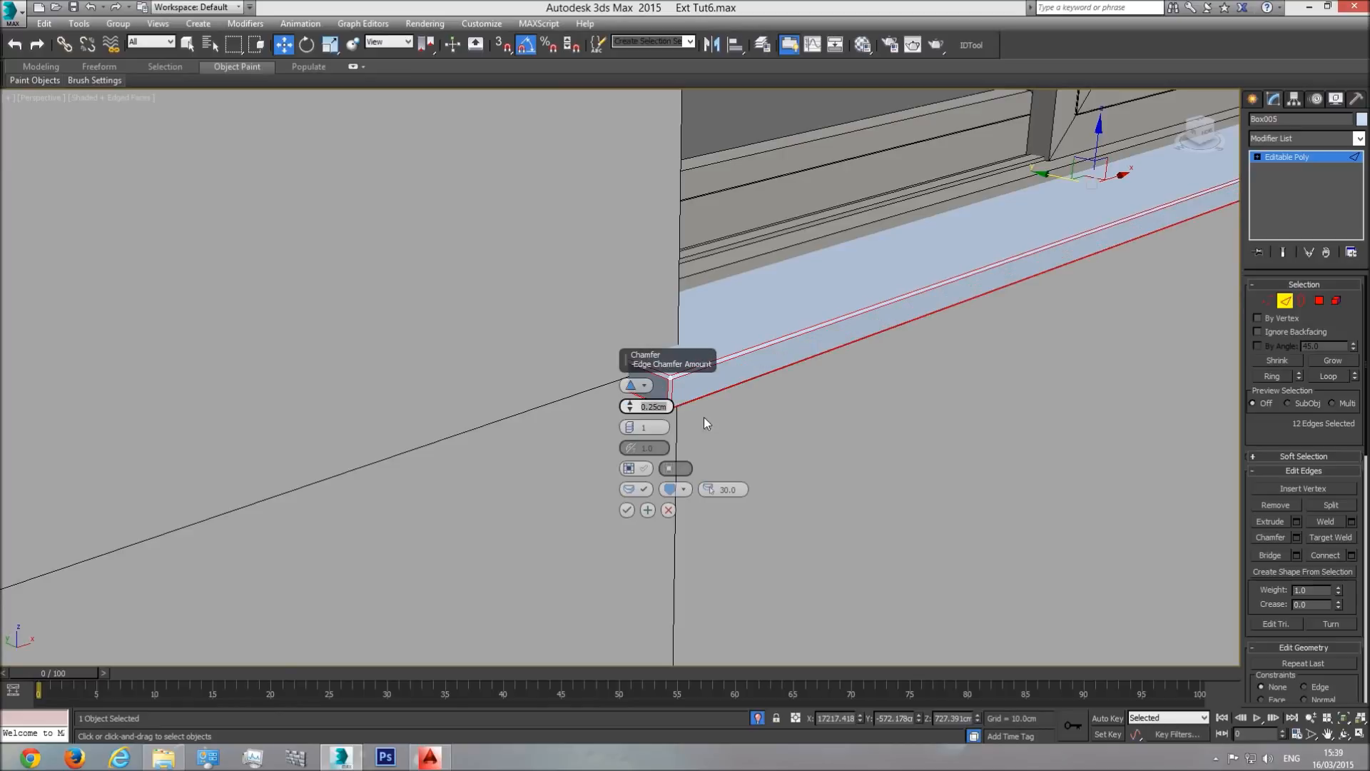
left_click(627, 509)
left_click(1318, 160)
middle_click_drag(1071, 232, 648, 327)
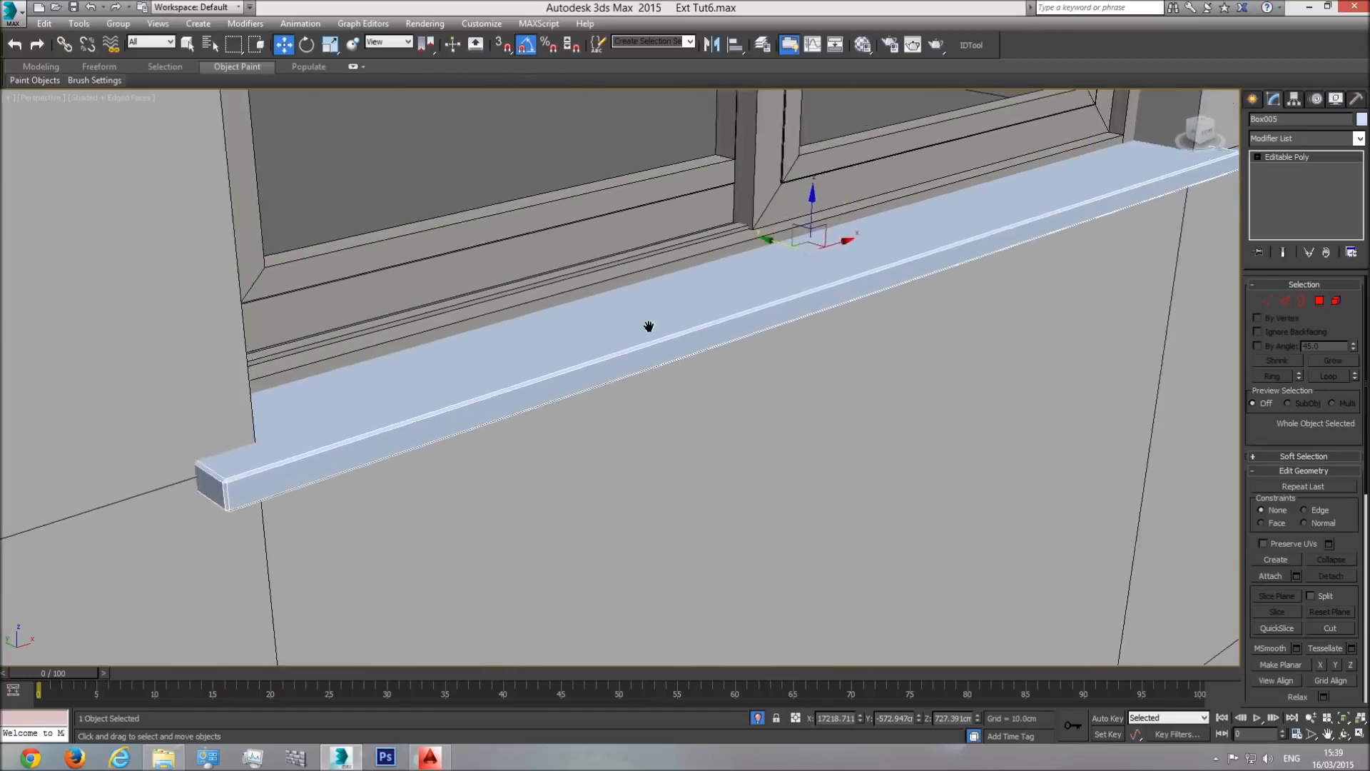
- Rename the sill as ledge and set its object colour to black
scroll(812, 395, "down", 12)
left_click(1053, 558)
scroll(748, 392, "up", 10)
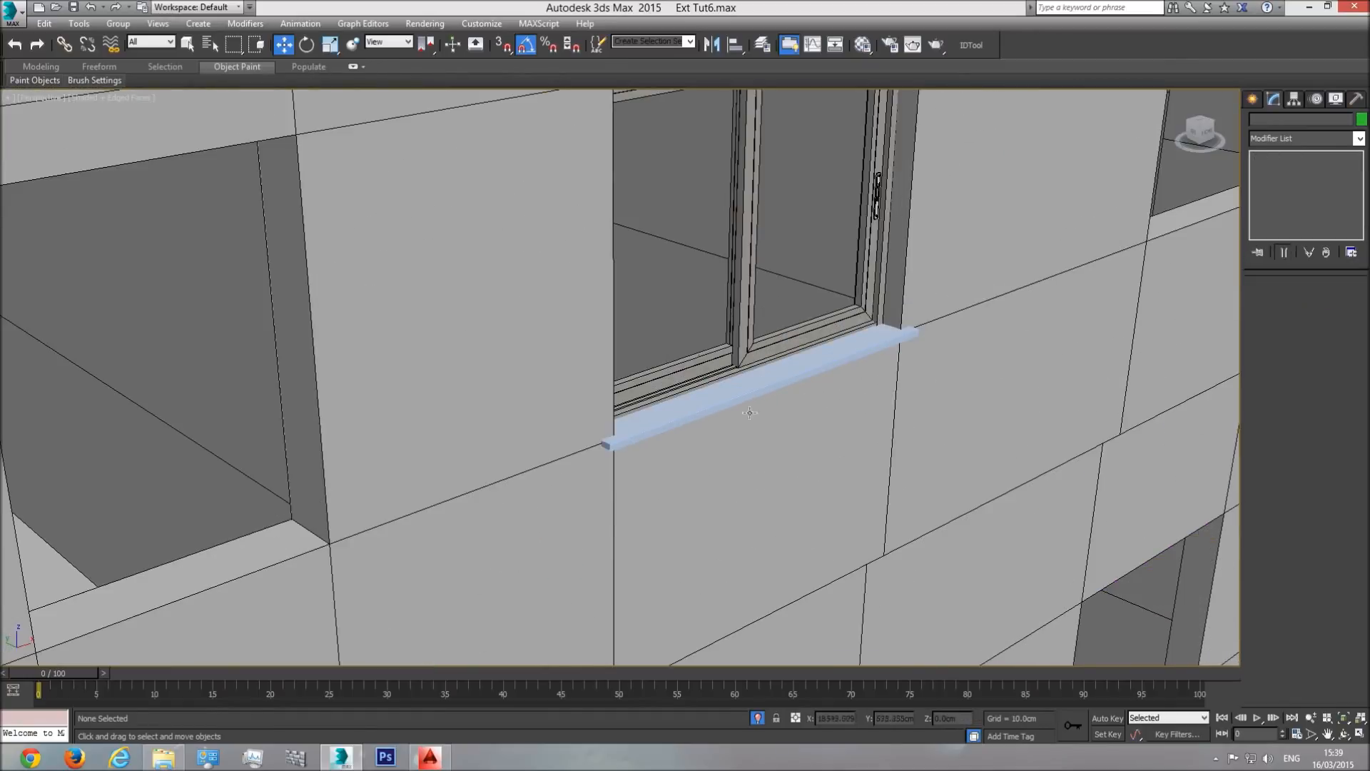
left_click(757, 389)
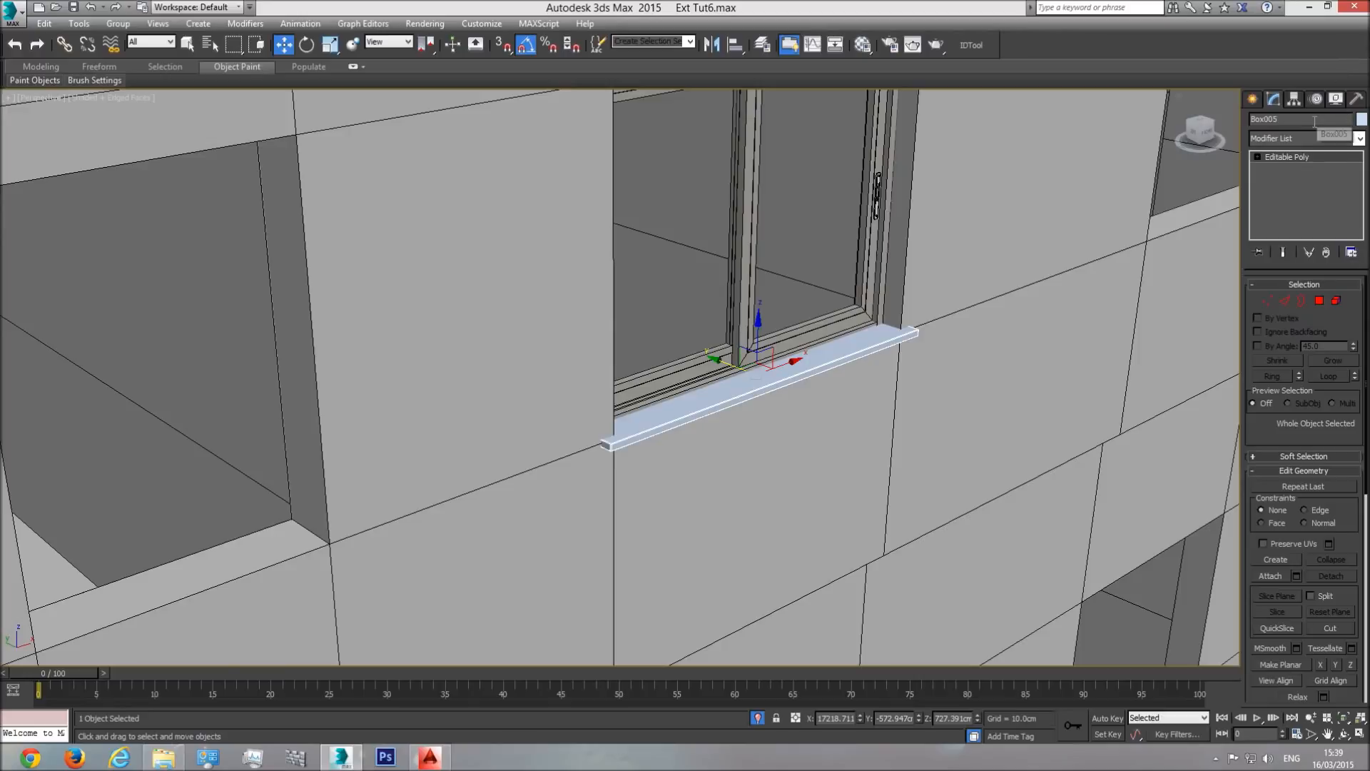
type("edge")
left_click(1362, 119)
left_click(1013, 442)
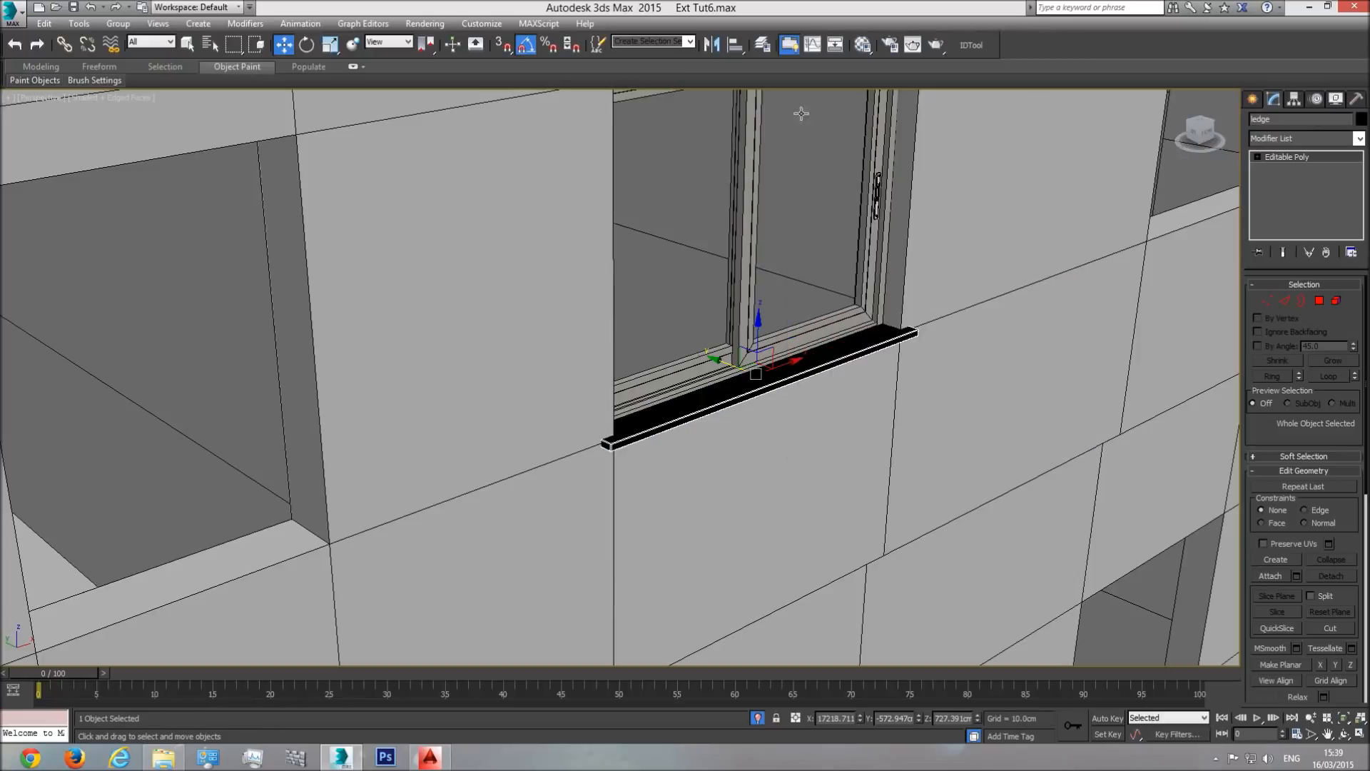
- Assign the base material to the ledge
left_click(863, 45)
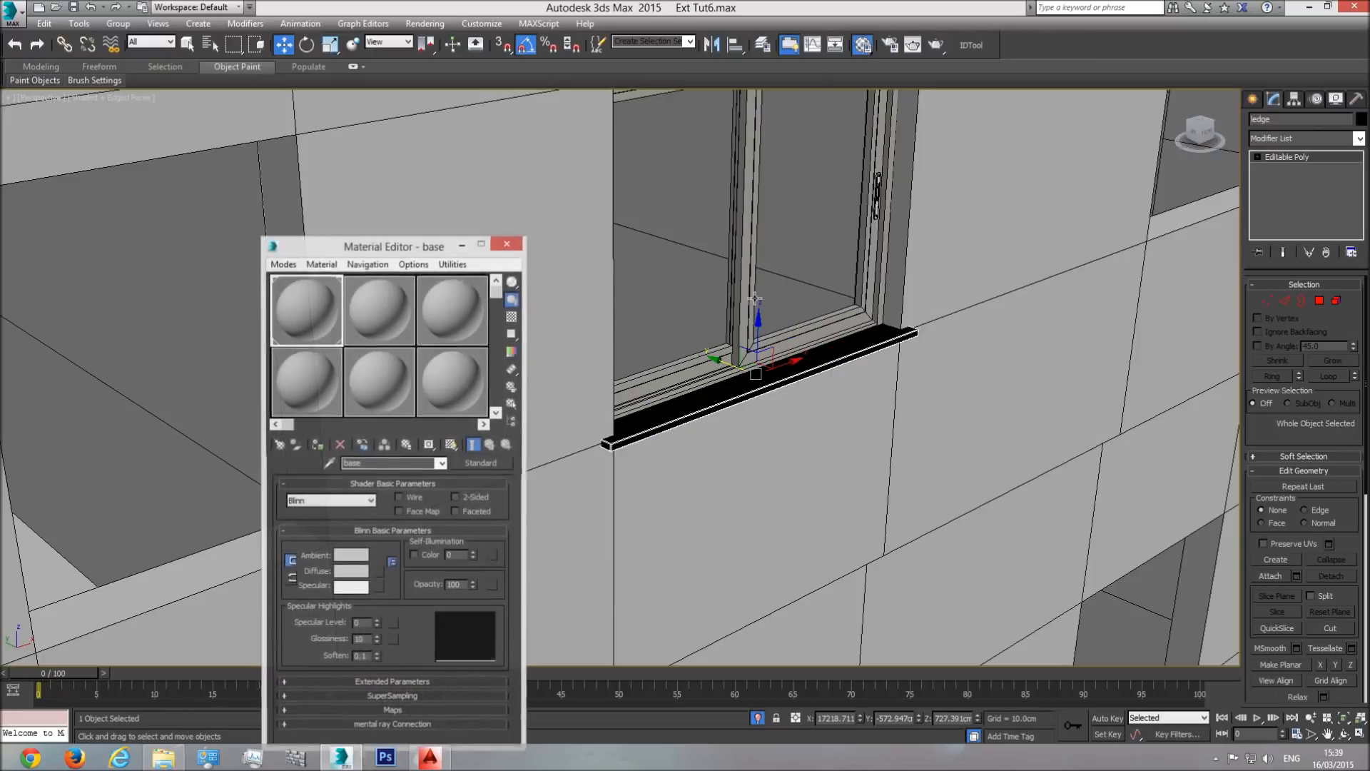
left_click(316, 444)
left_click(507, 244)
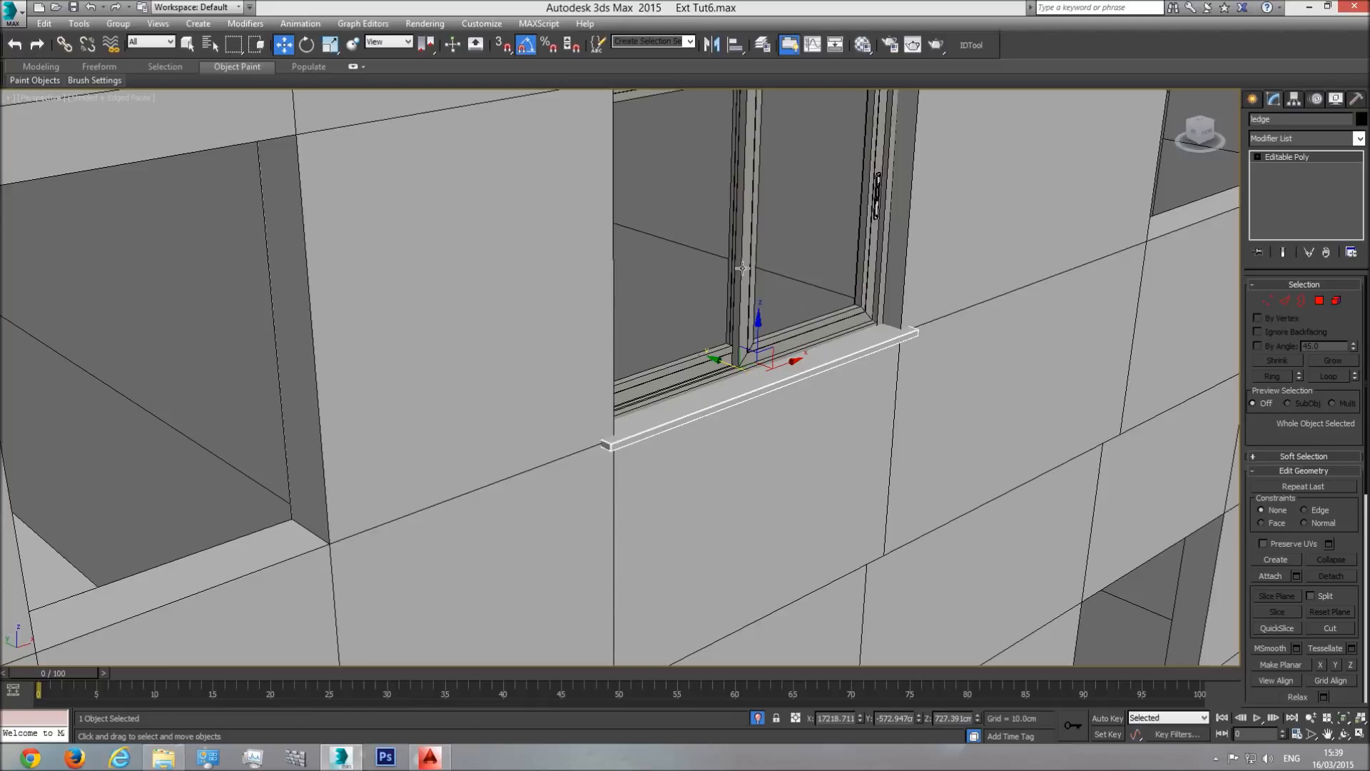
- Rename the double window frame object above the ledge as Window double
left_click(752, 229)
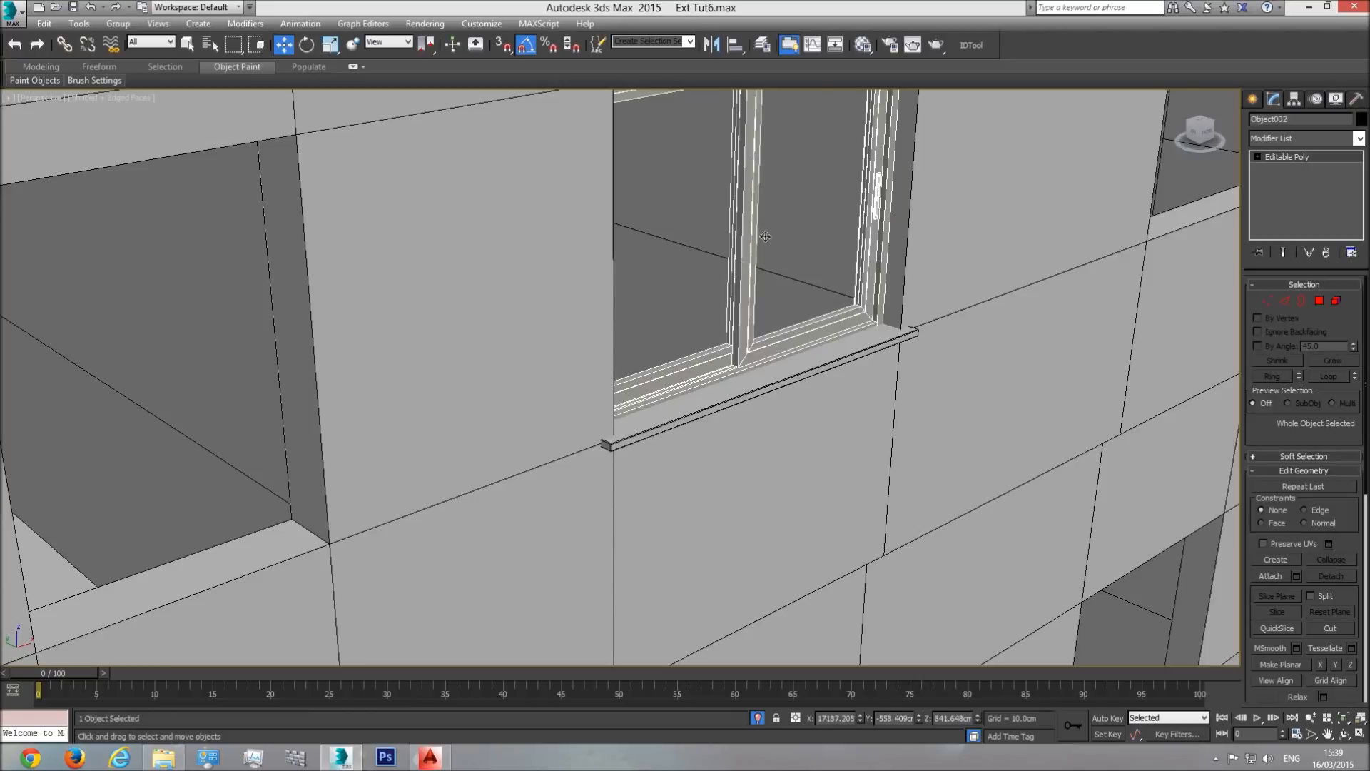
double_click(1301, 119)
type("Window double")
- Group the ledge and the double window frame under the name Window
left_click(800, 363)
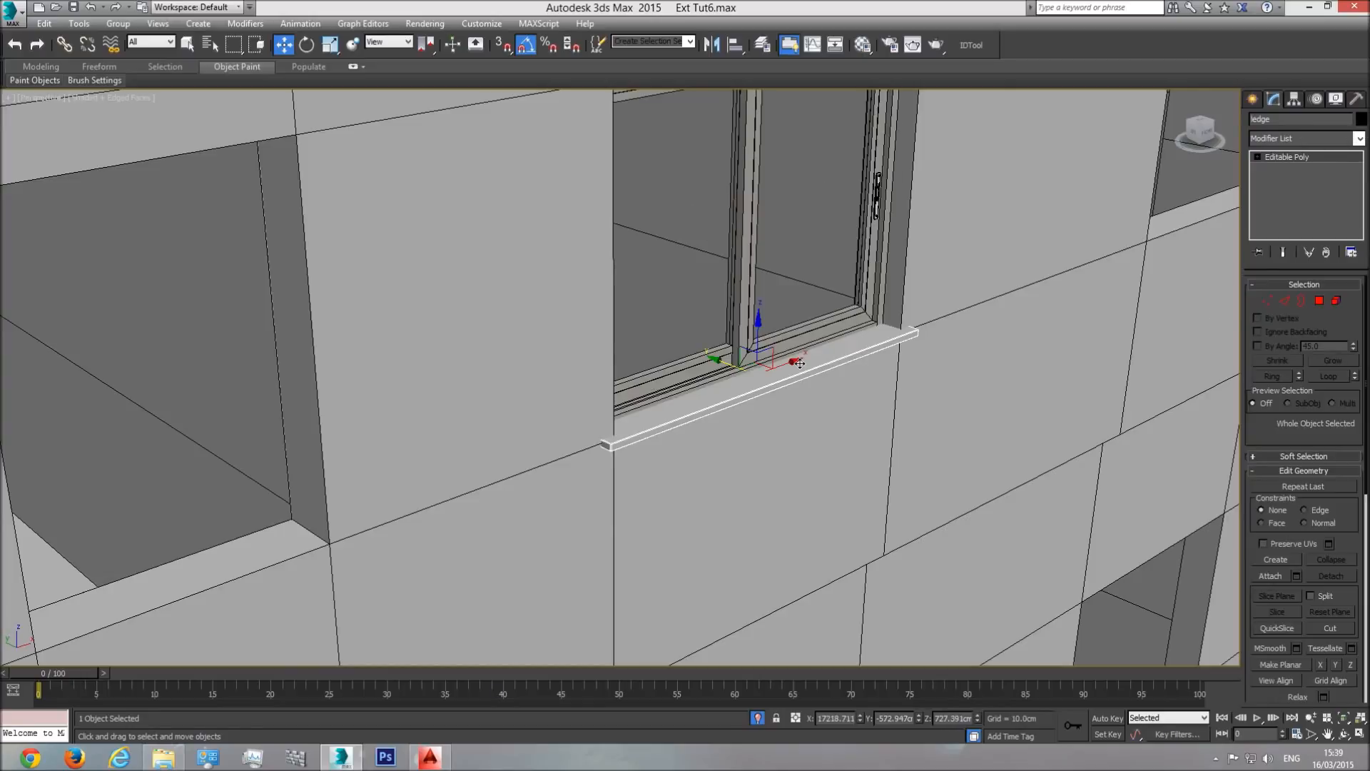
left_click(748, 259, "ctrl")
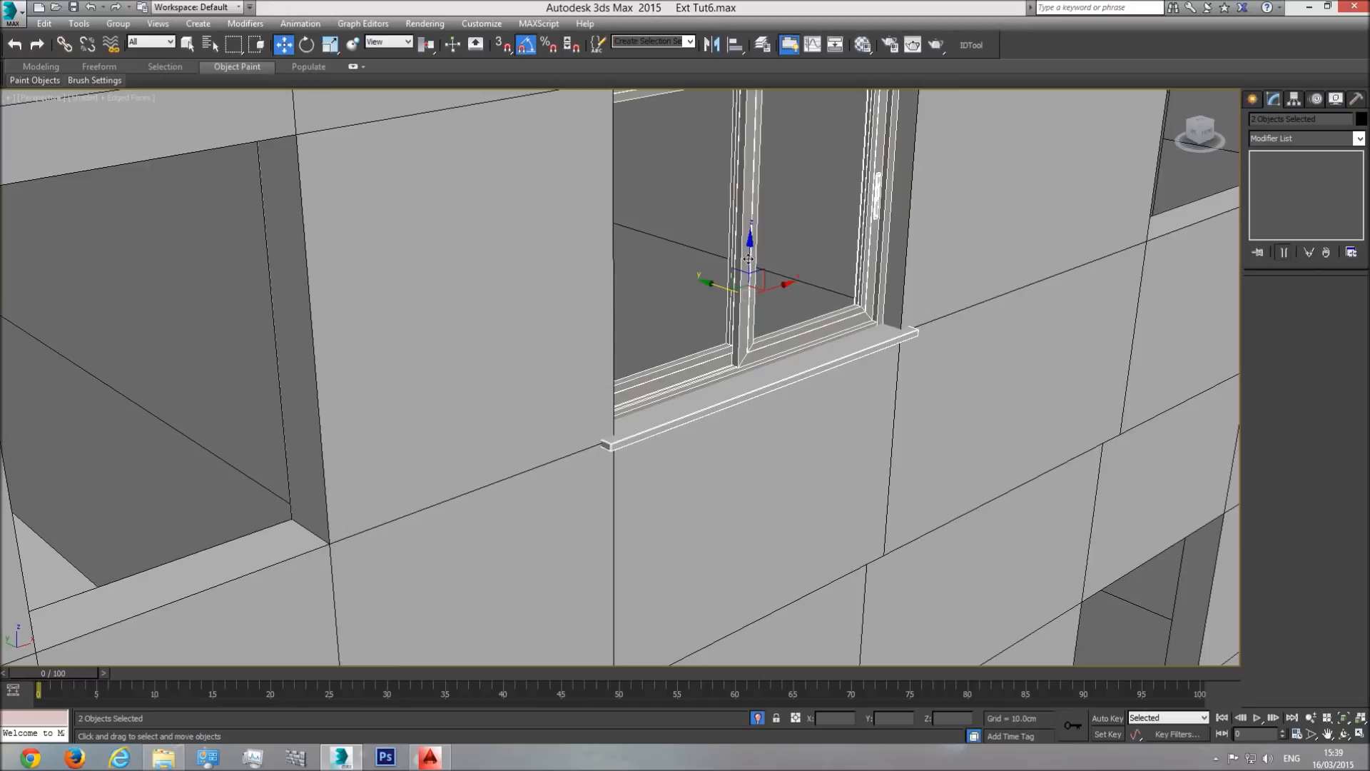
left_click(132, 27)
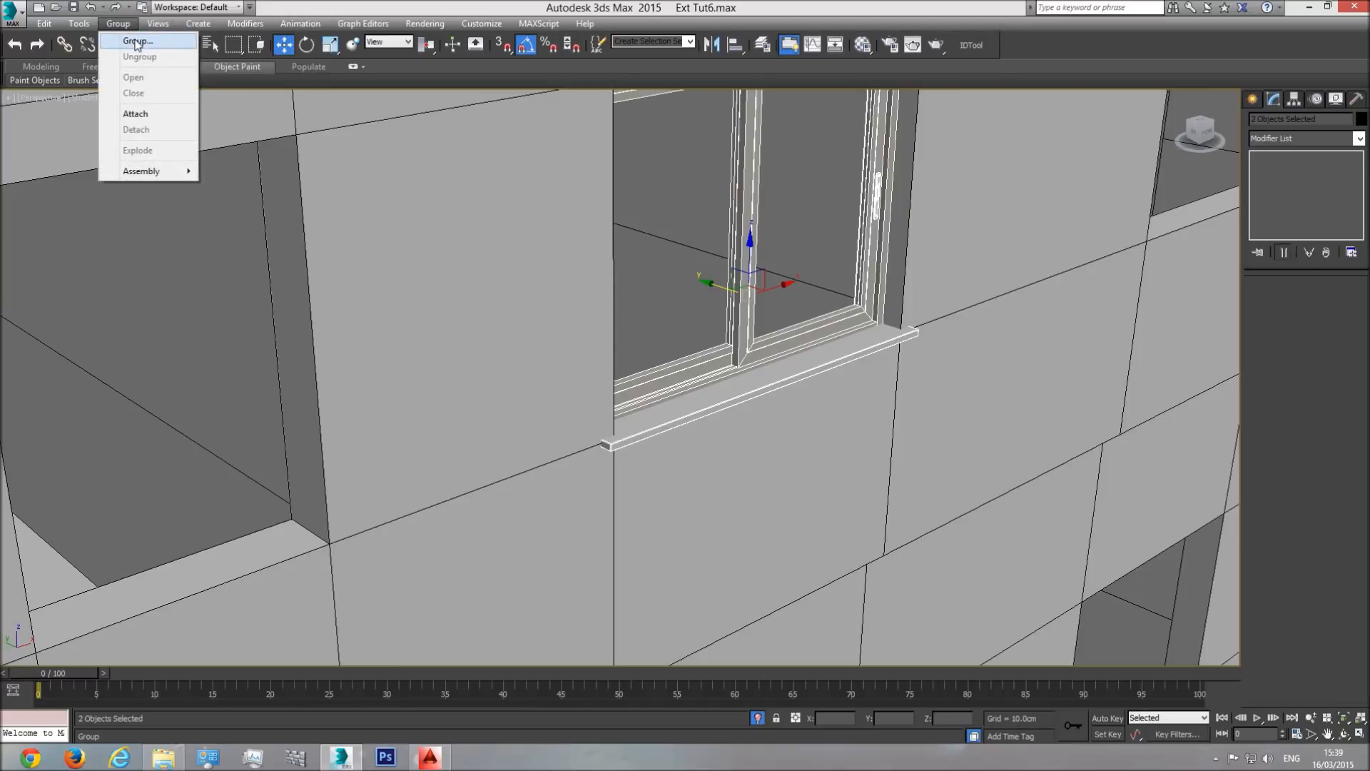
left_click(136, 43)
type("Window")
key("Return")
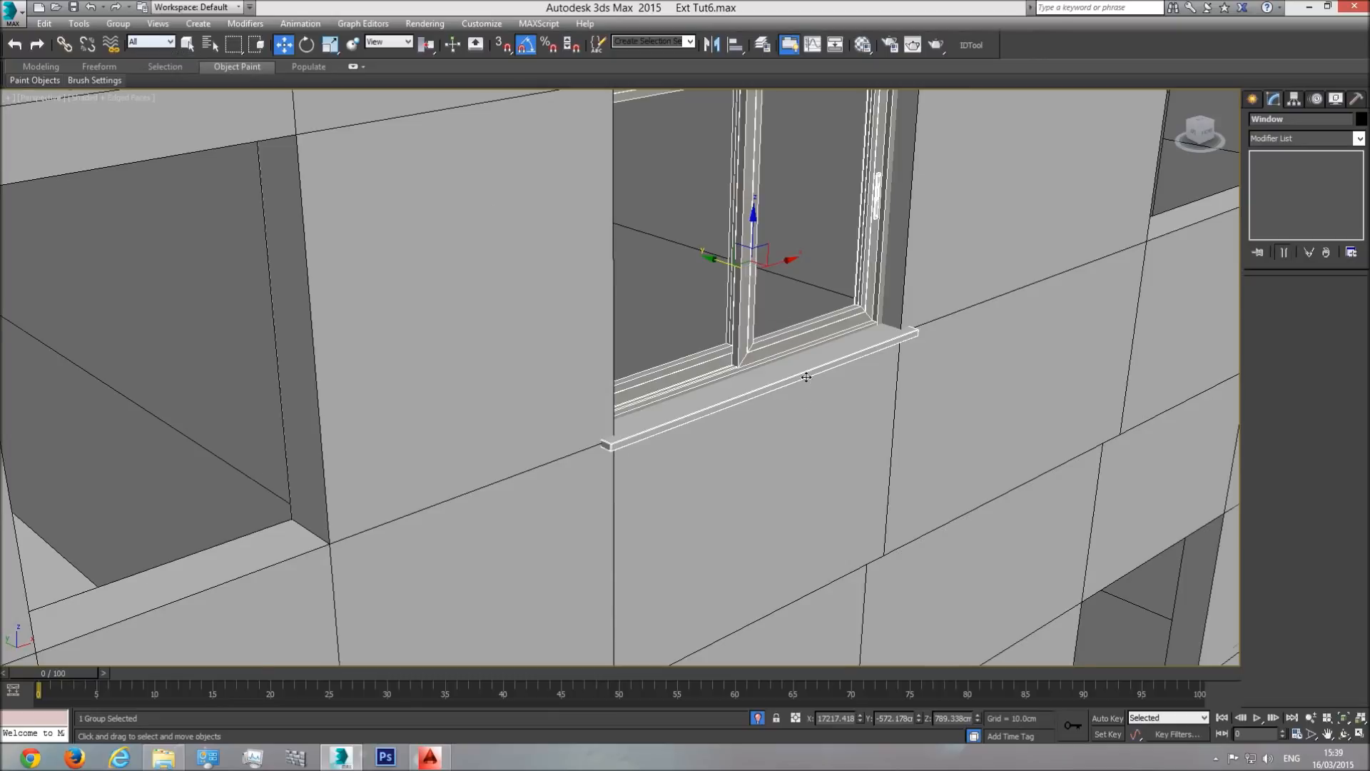
- In the front view, clone the window group along X into the next equally wide opening on the upper floor
scroll(732, 374, "down", 4)
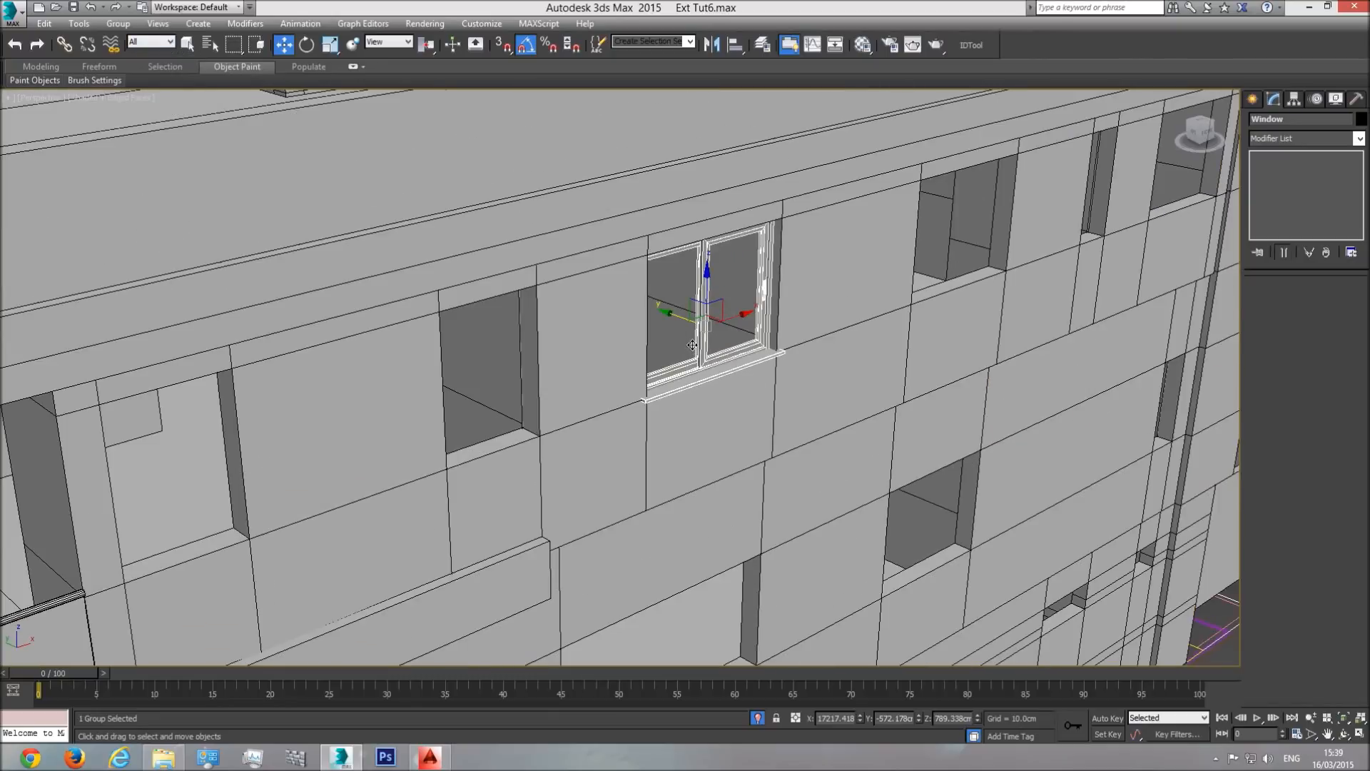
middle_click_drag(850, 295, 773, 283)
key("f")
middle_click_drag(756, 392, 547, 444)
scroll(628, 450, "down", 6)
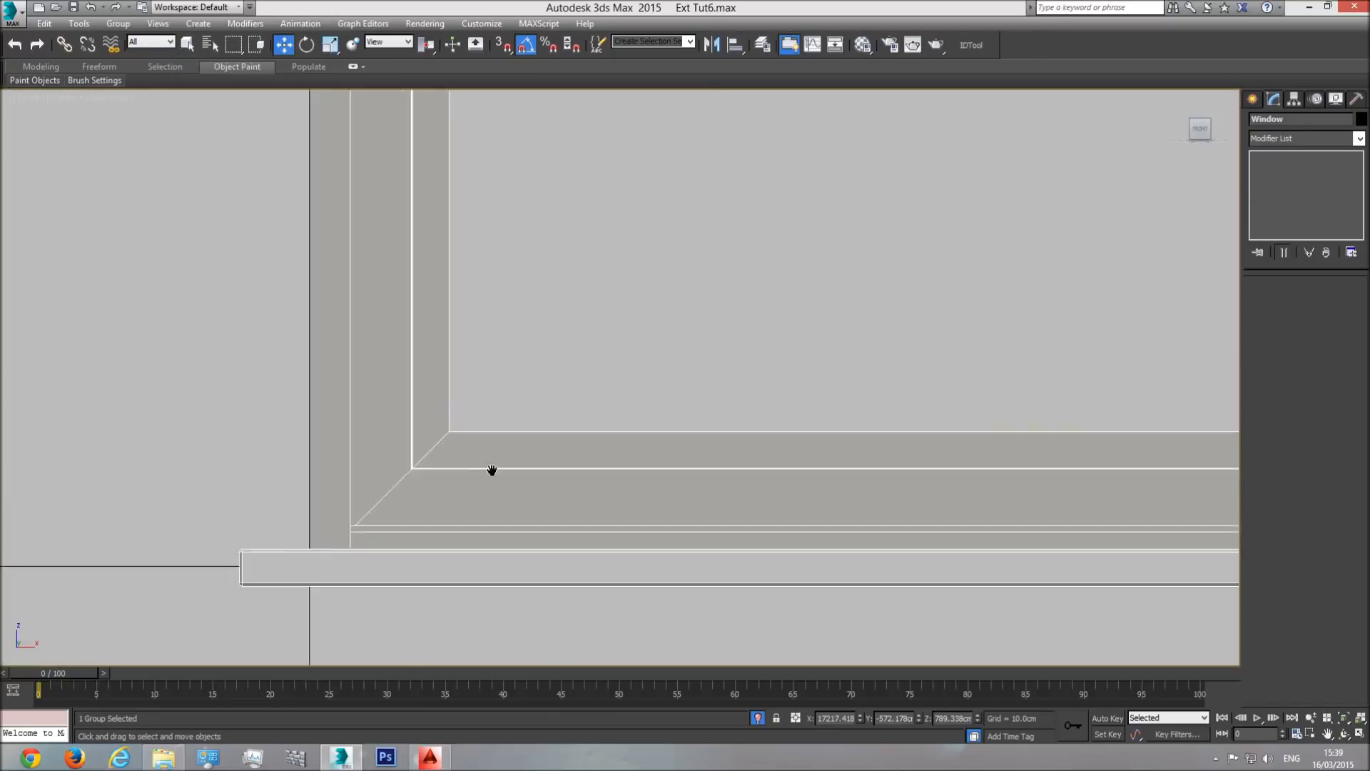
scroll(714, 425, "down", 3)
middle_click_drag(673, 419, 569, 383)
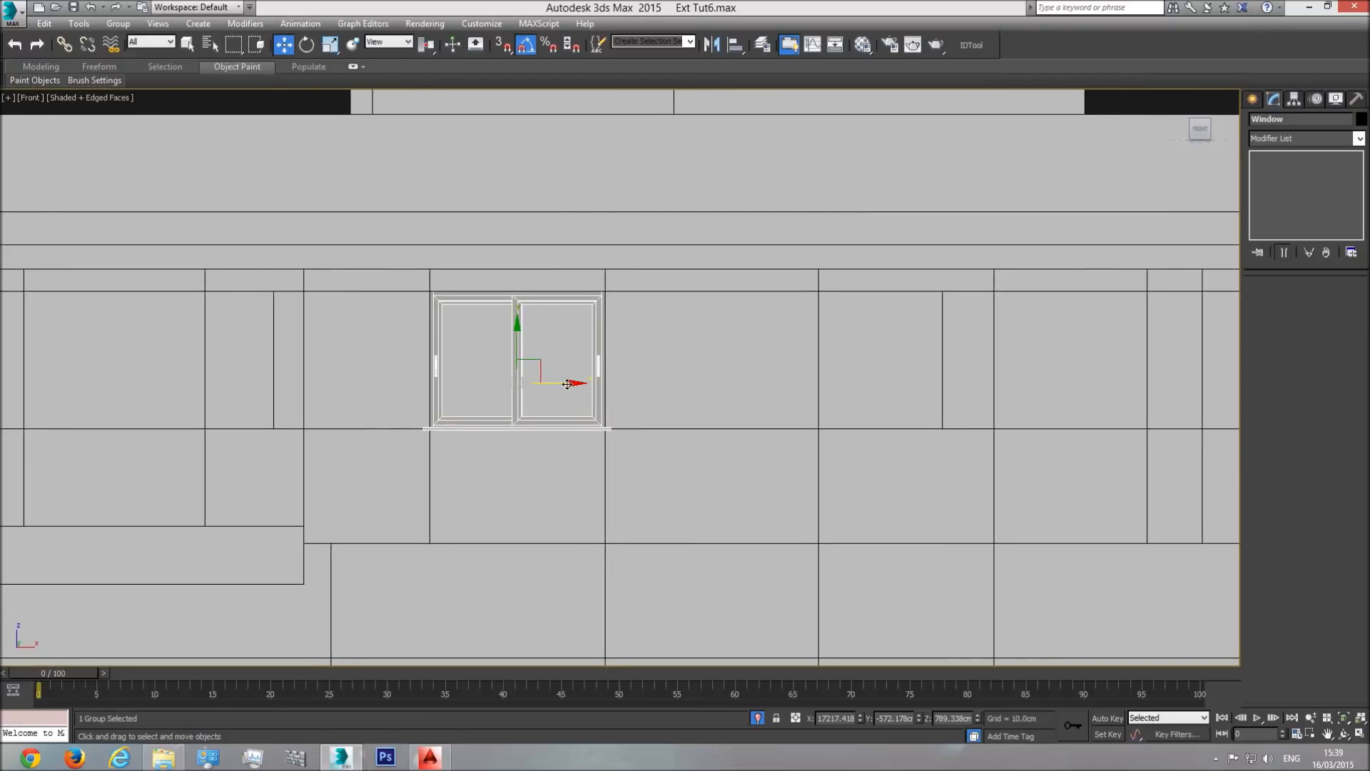
mouse_move(567, 384)
left_mouse_down("shift")
mouse_move(915, 385)
mouse_move(956, 399)
left_mouse_up("shift")
left_click(687, 437)
scroll(852, 369, "up", 3)
middle_click_drag(851, 369, 646, 356)
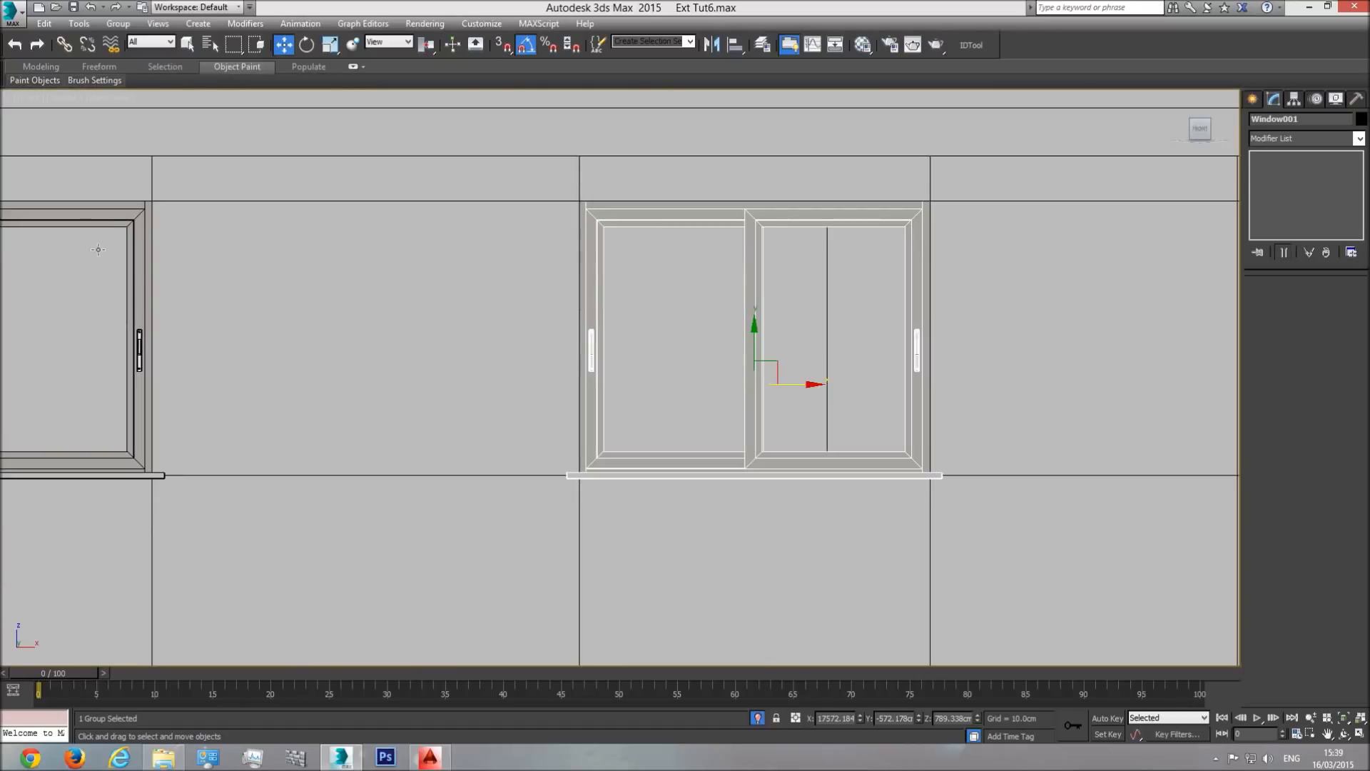
- Switch the front view's shading to Realistic so the open facade holes stand out
left_click(112, 99)
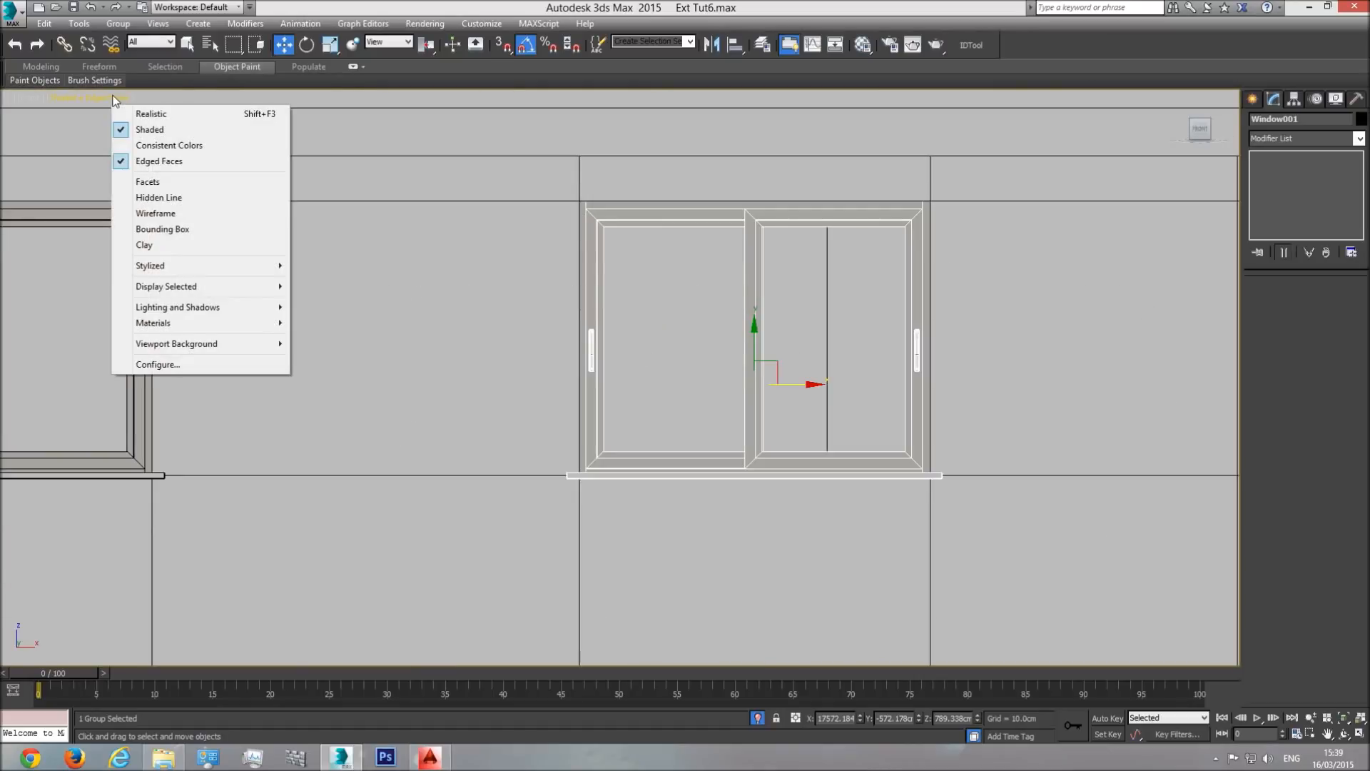
left_click(156, 114)
scroll(589, 309, "down", 4)
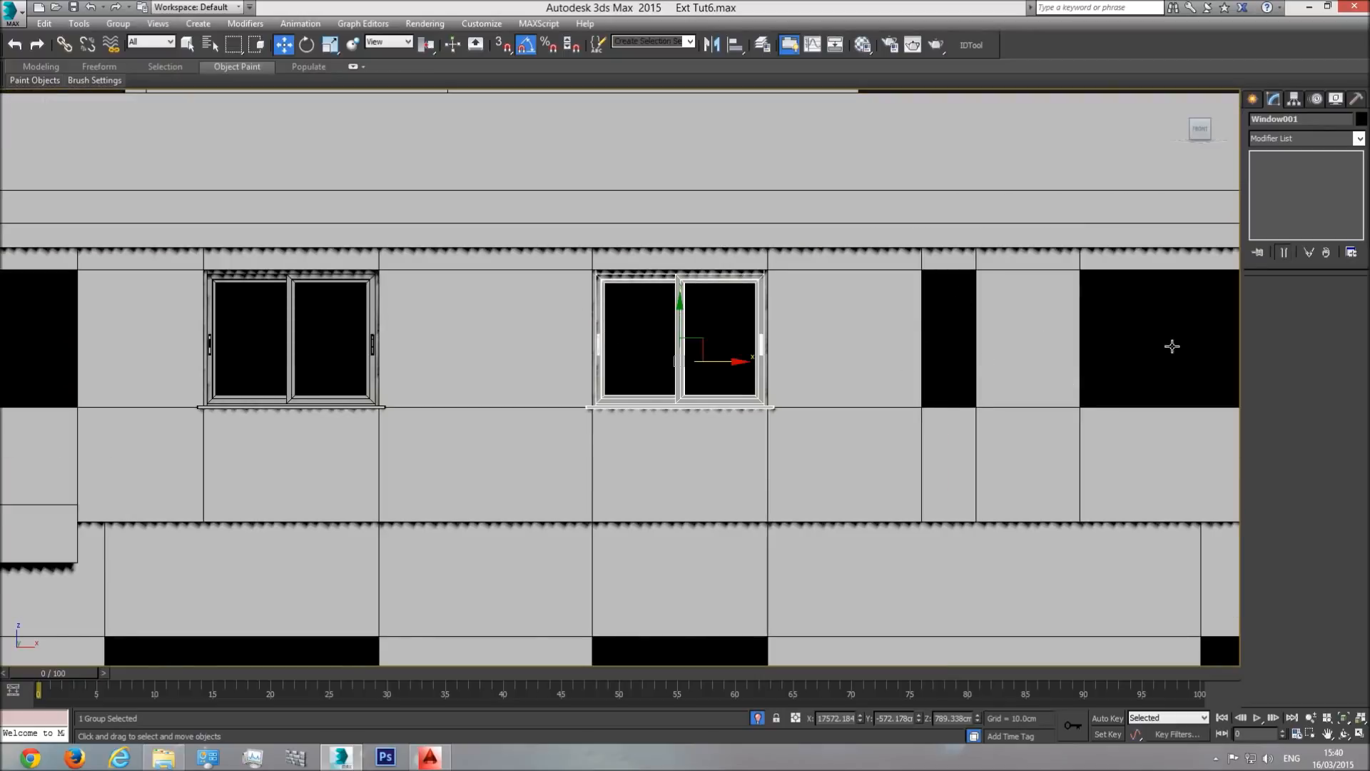
- Fine-tune the second upper-floor window's position along X so it sits exactly in its opening
scroll(871, 353, "down", 5)
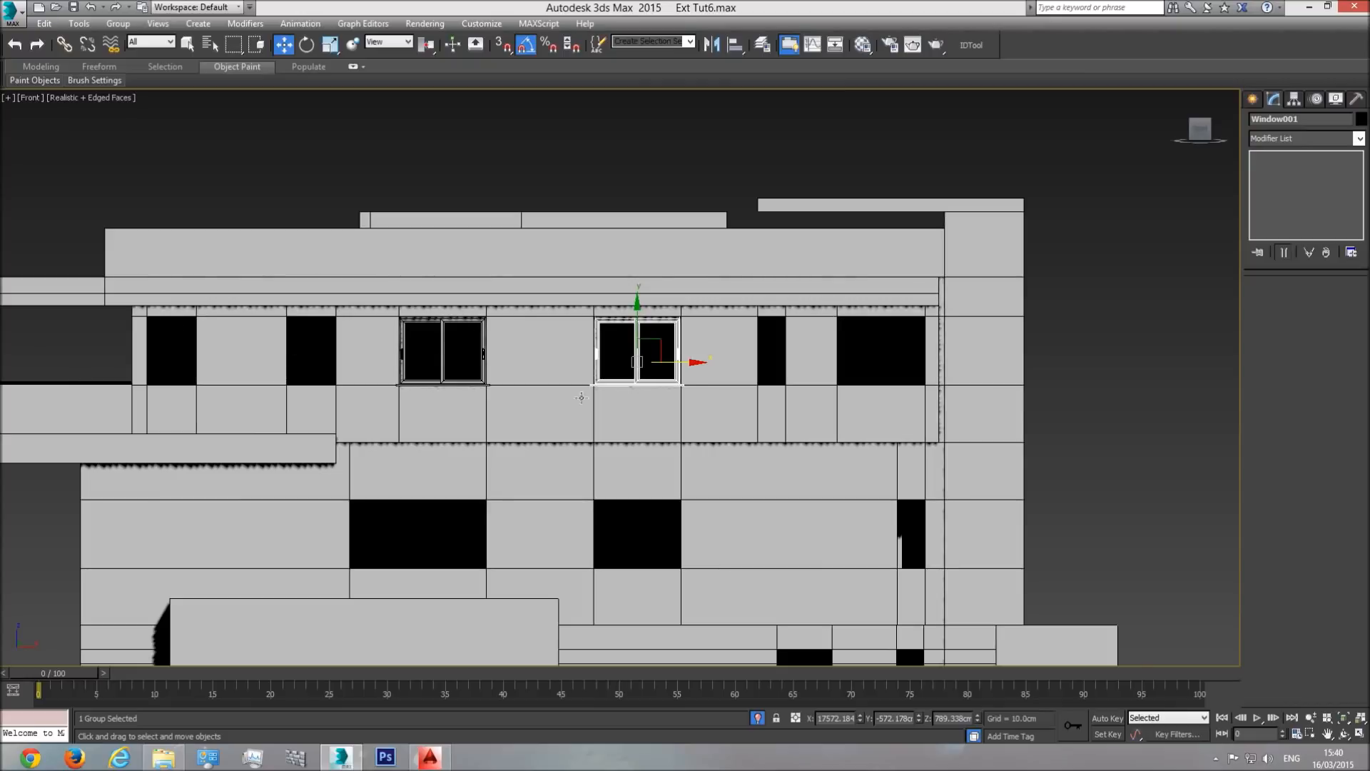
scroll(614, 354, "up", 8)
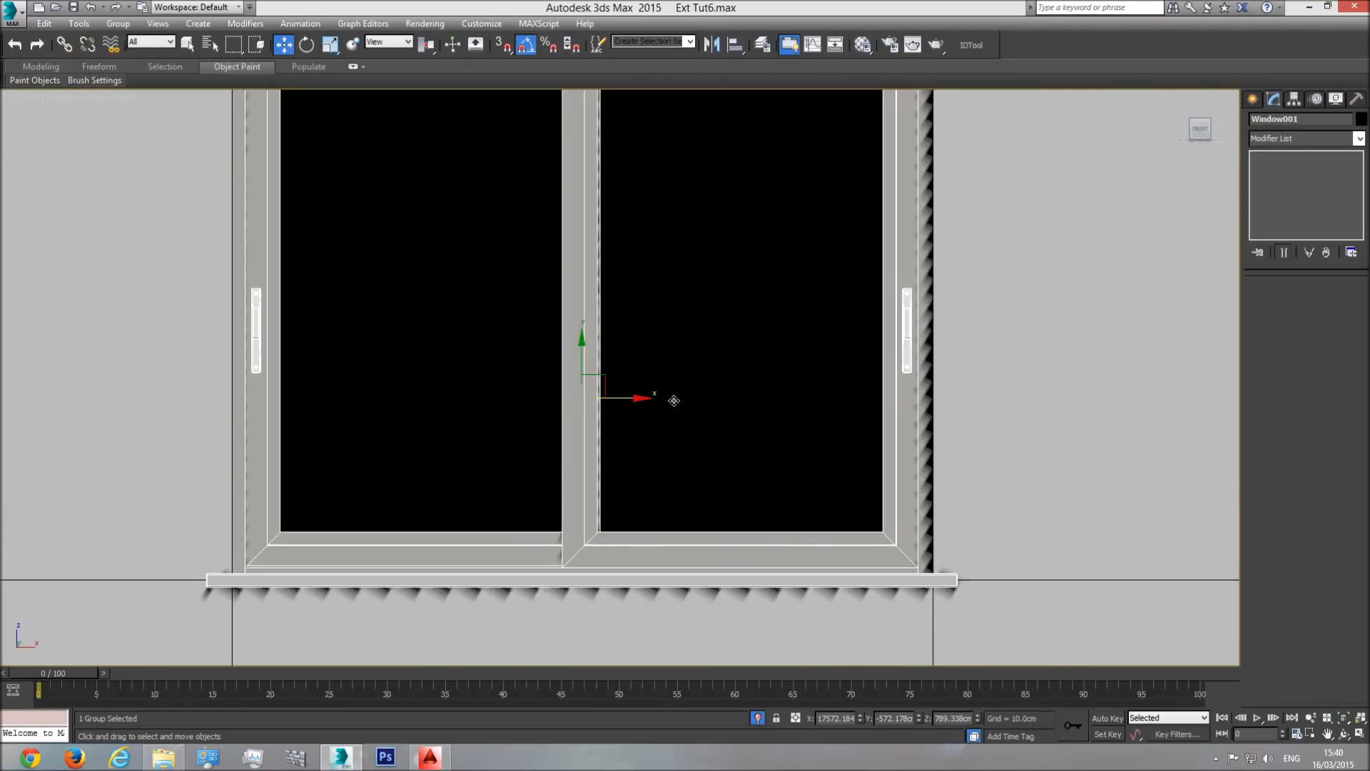
left_click_drag(627, 401, 627, 401)
scroll(764, 427, "down", 6)
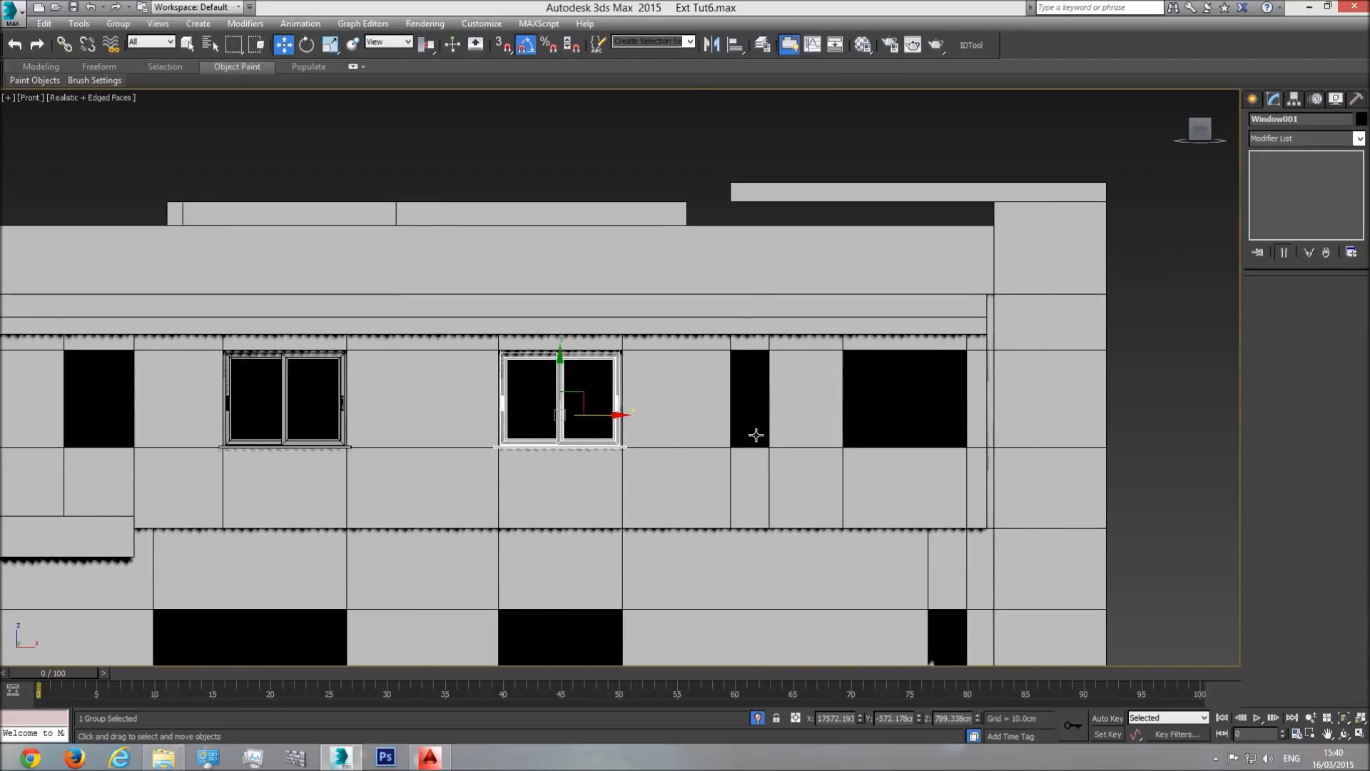
- Clone the second window along X into the upper floor's last wide opening beyond the narrow one and align it there
scroll(751, 403, "down", 2)
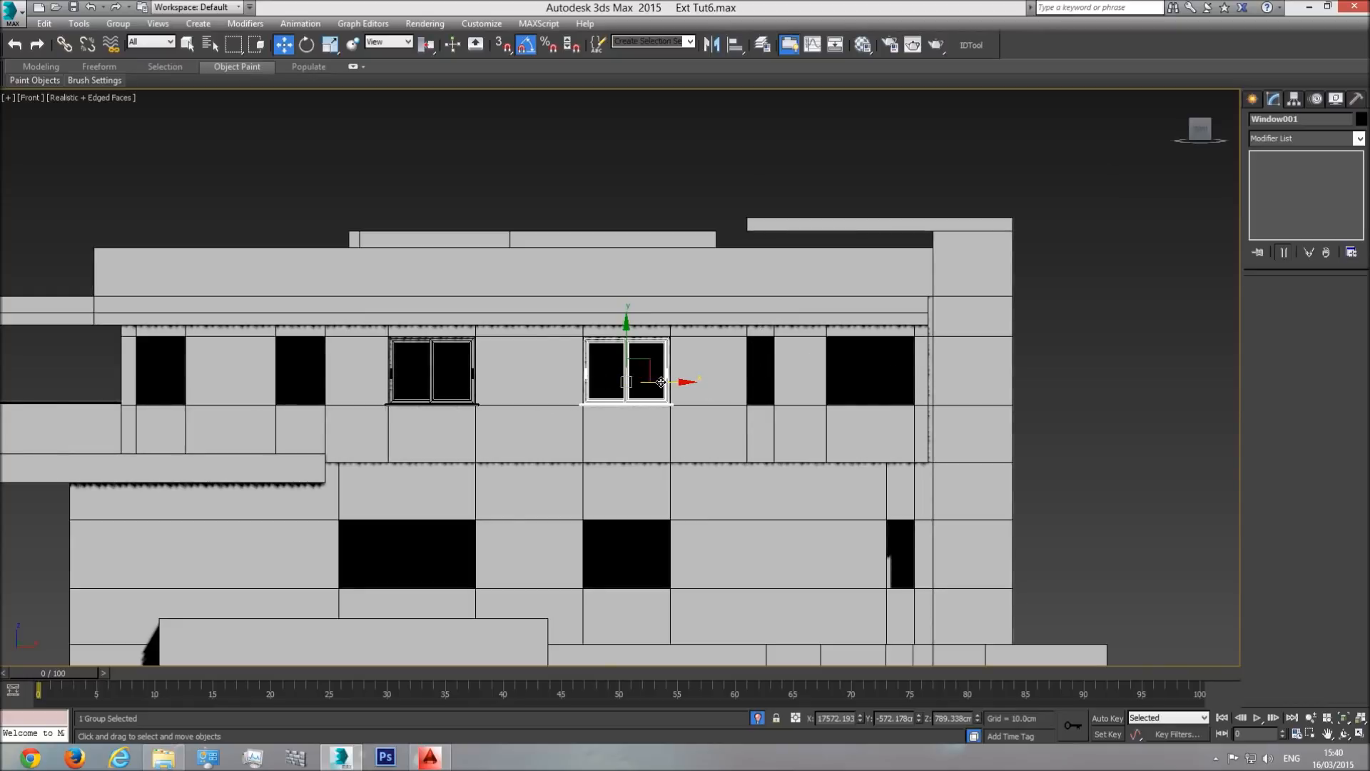
mouse_move(675, 382)
left_mouse_down("shift")
mouse_move(874, 385)
mouse_move(919, 402)
left_mouse_up("shift")
left_click(696, 437)
scroll(718, 367, "up", 8)
scroll(711, 357, "down", 3)
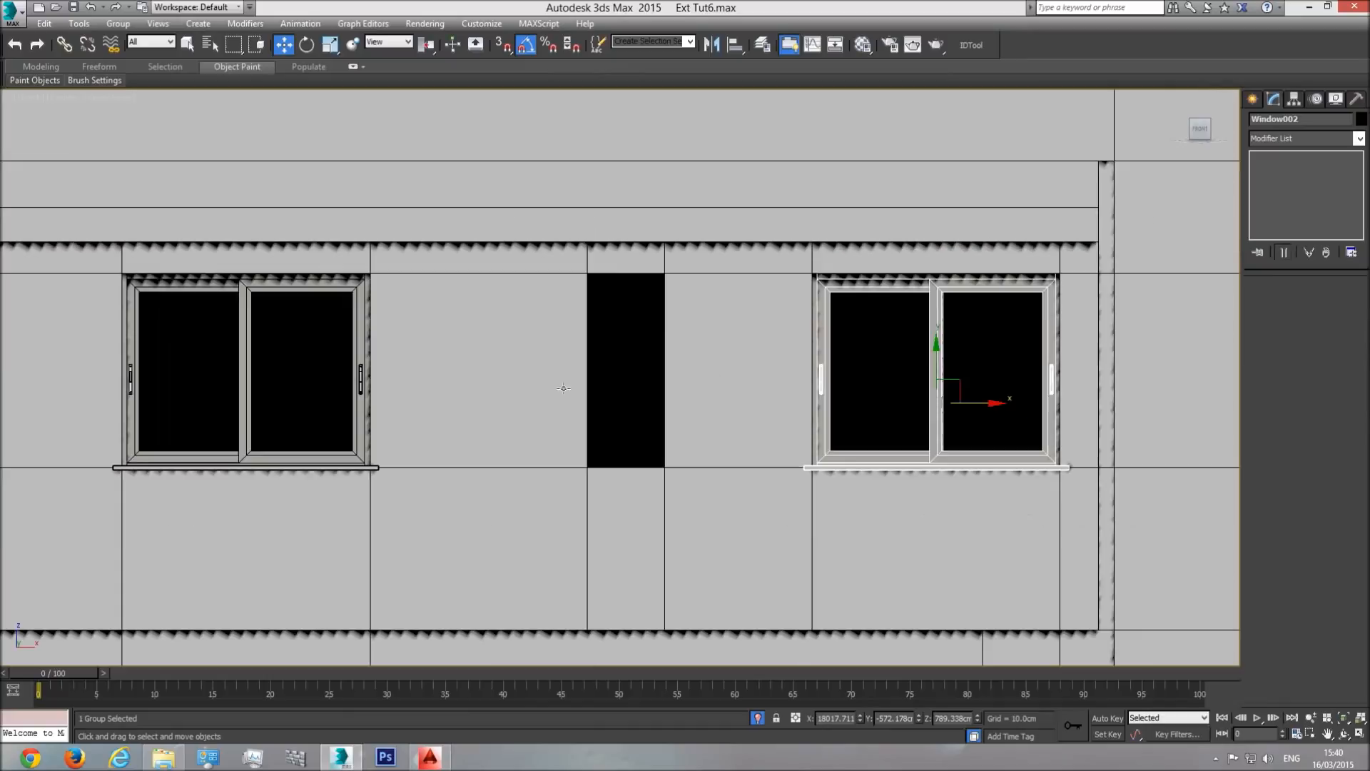
scroll(865, 422, "up", 3)
left_click_drag(854, 408, 852, 409)
scroll(852, 409, "down", 10)
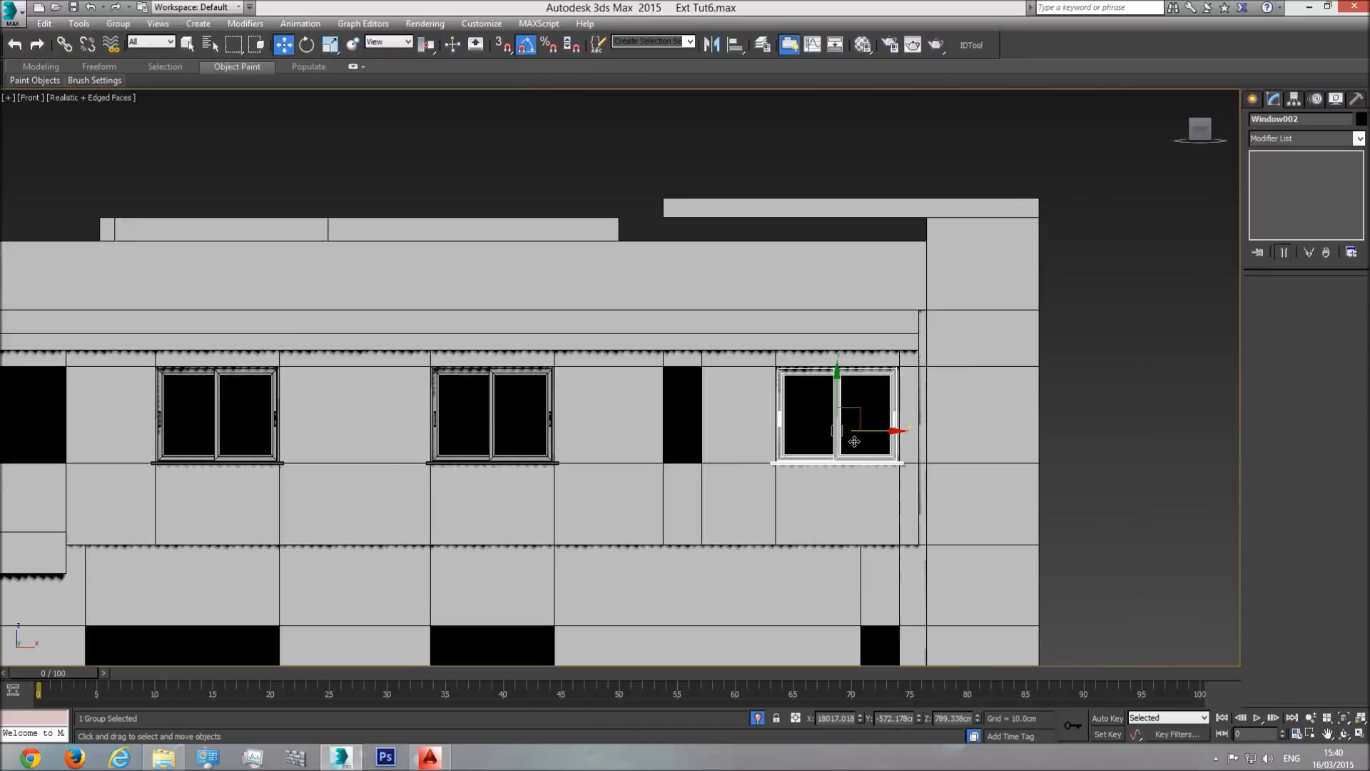
- Clone the middle upper-floor window vertically down into the matching lower-floor opening and align its height with the opening
middle_click_drag(786, 496, 718, 487)
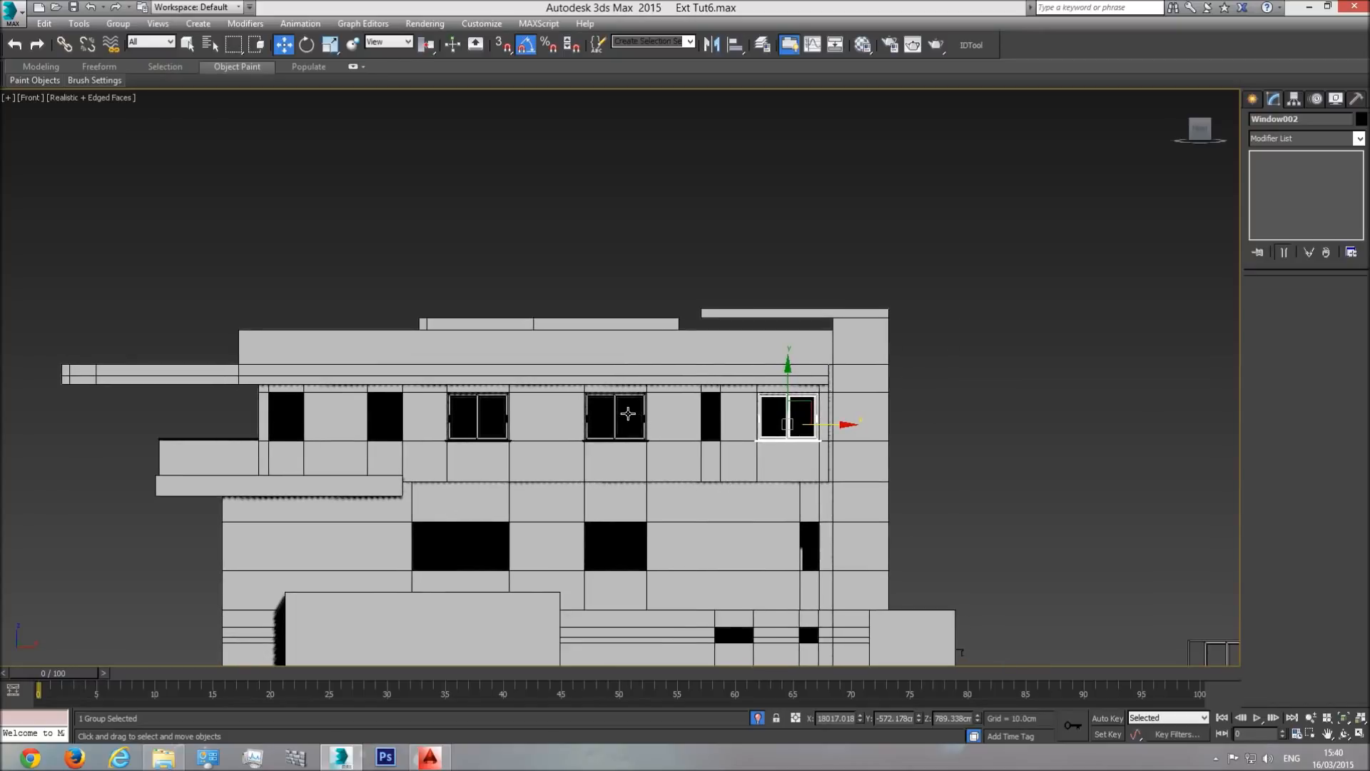
left_click(628, 413)
left_click_drag(617, 381, 615, 511, "shift")
left_click(685, 438)
middle_click_drag(610, 556, 636, 507)
scroll(636, 507, "up", 8)
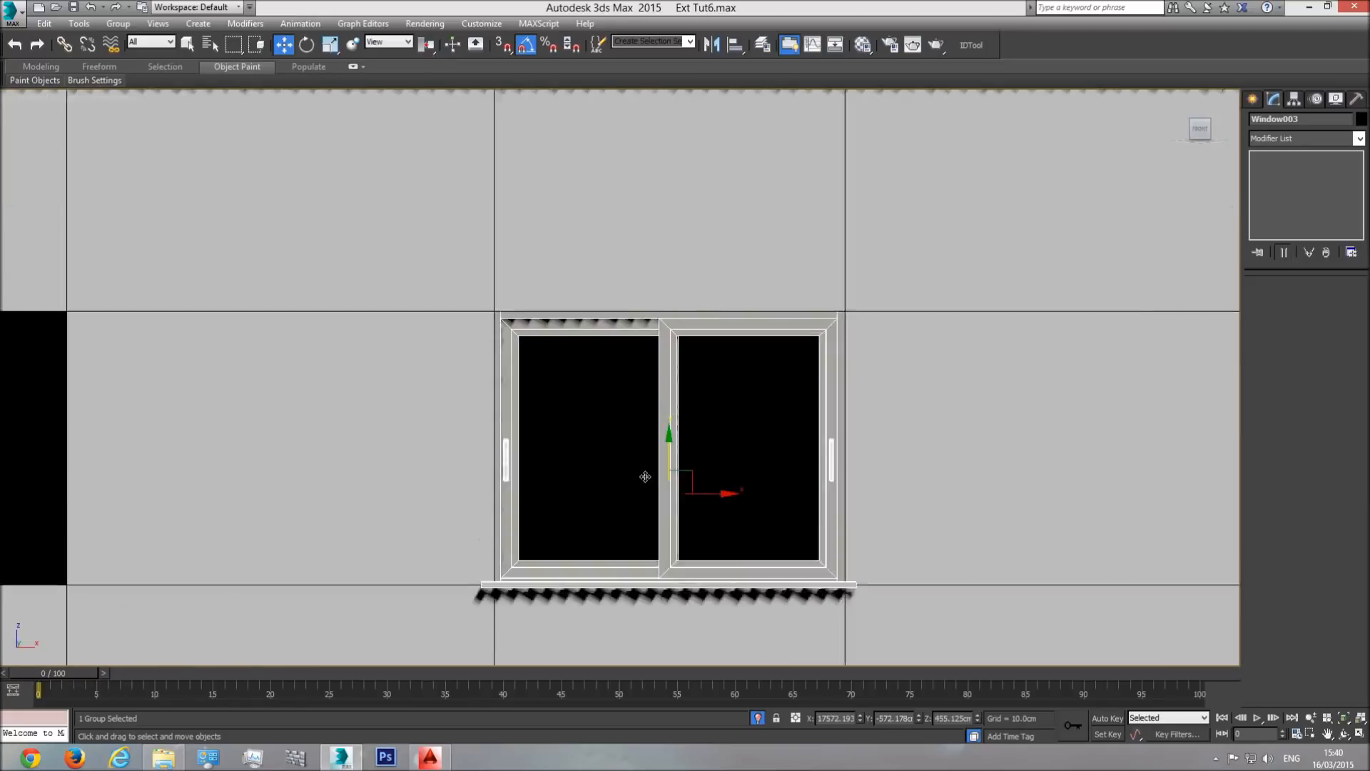
scroll(645, 477, "up", 3)
left_click_drag(679, 459, 678, 460)
scroll(790, 511, "down", 10)
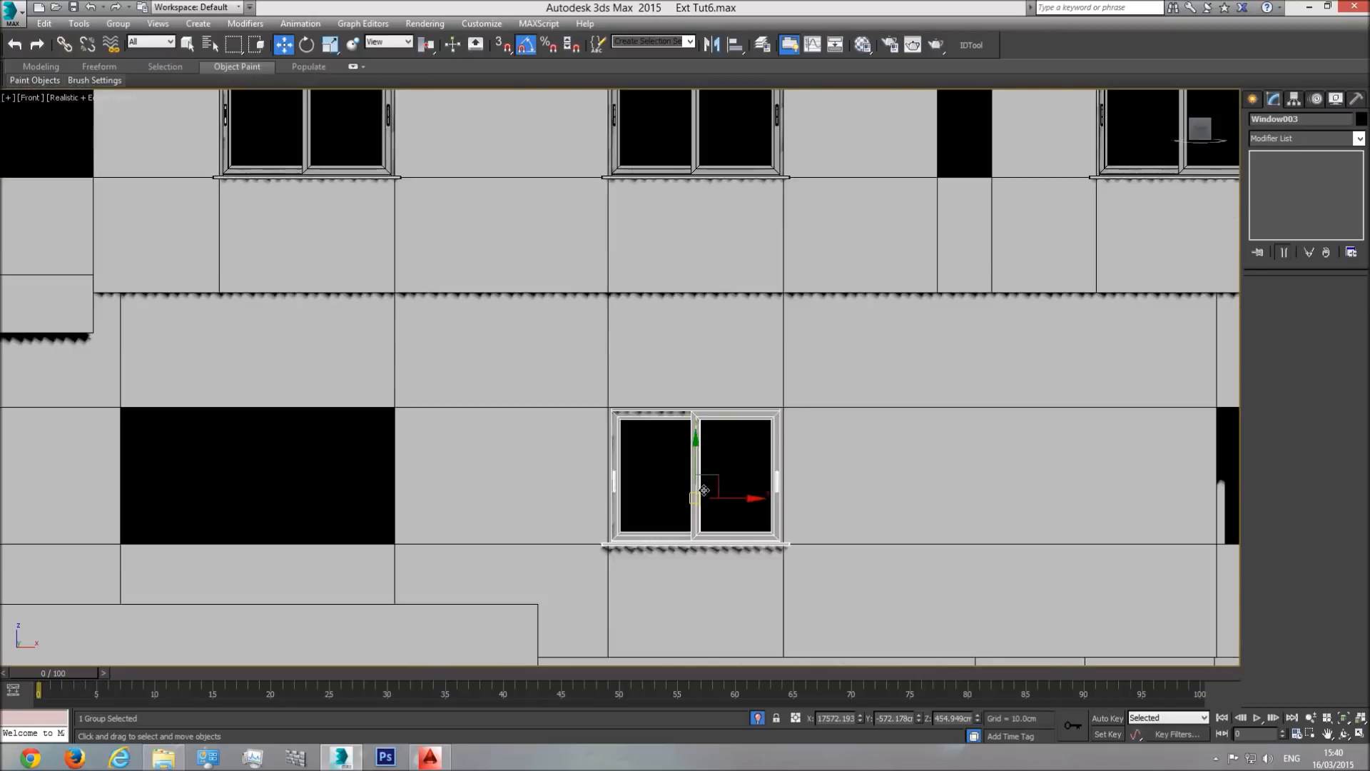
- Examine the lower-floor window copy and its ledge up close from an angle in the perspective view
middle_click_drag(789, 511, 717, 508)
key("p")
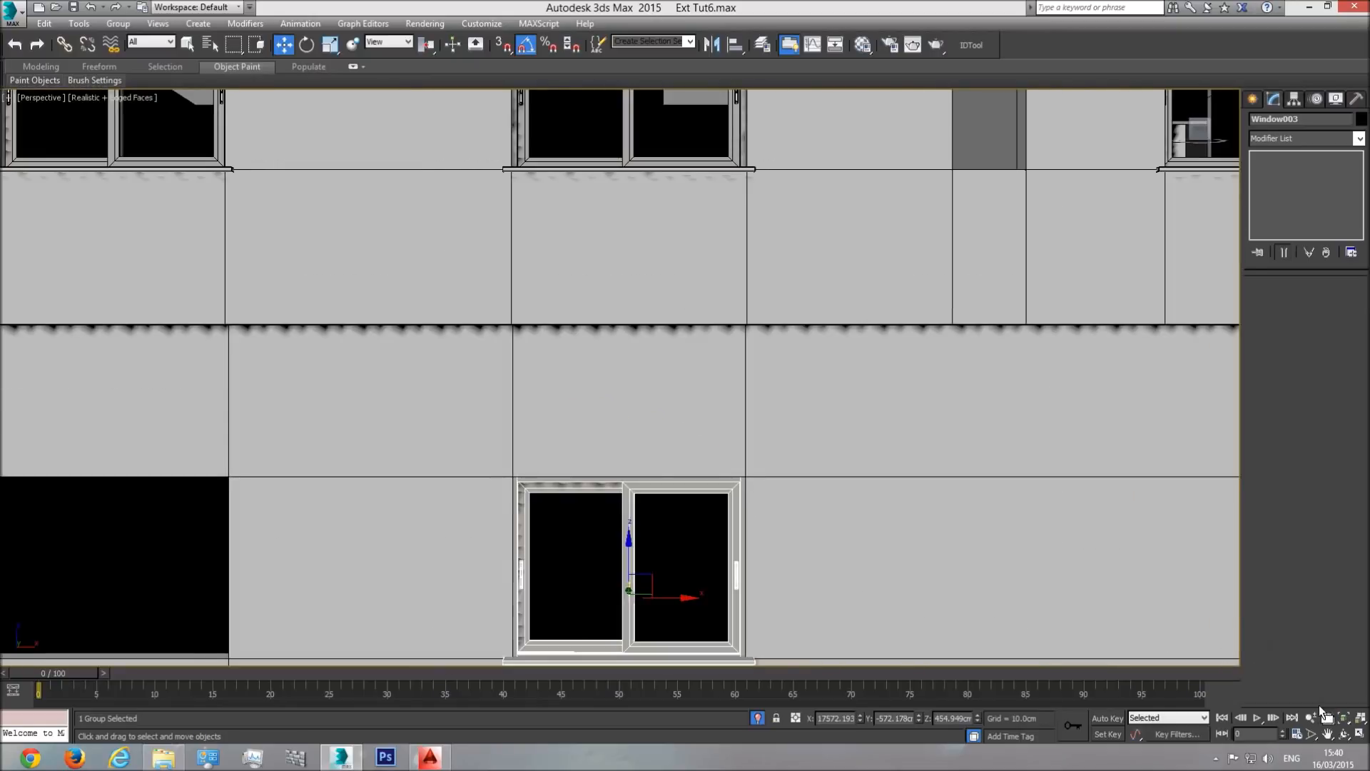
left_click(1343, 717)
left_click(1343, 734)
left_click_drag(624, 426, 687, 246)
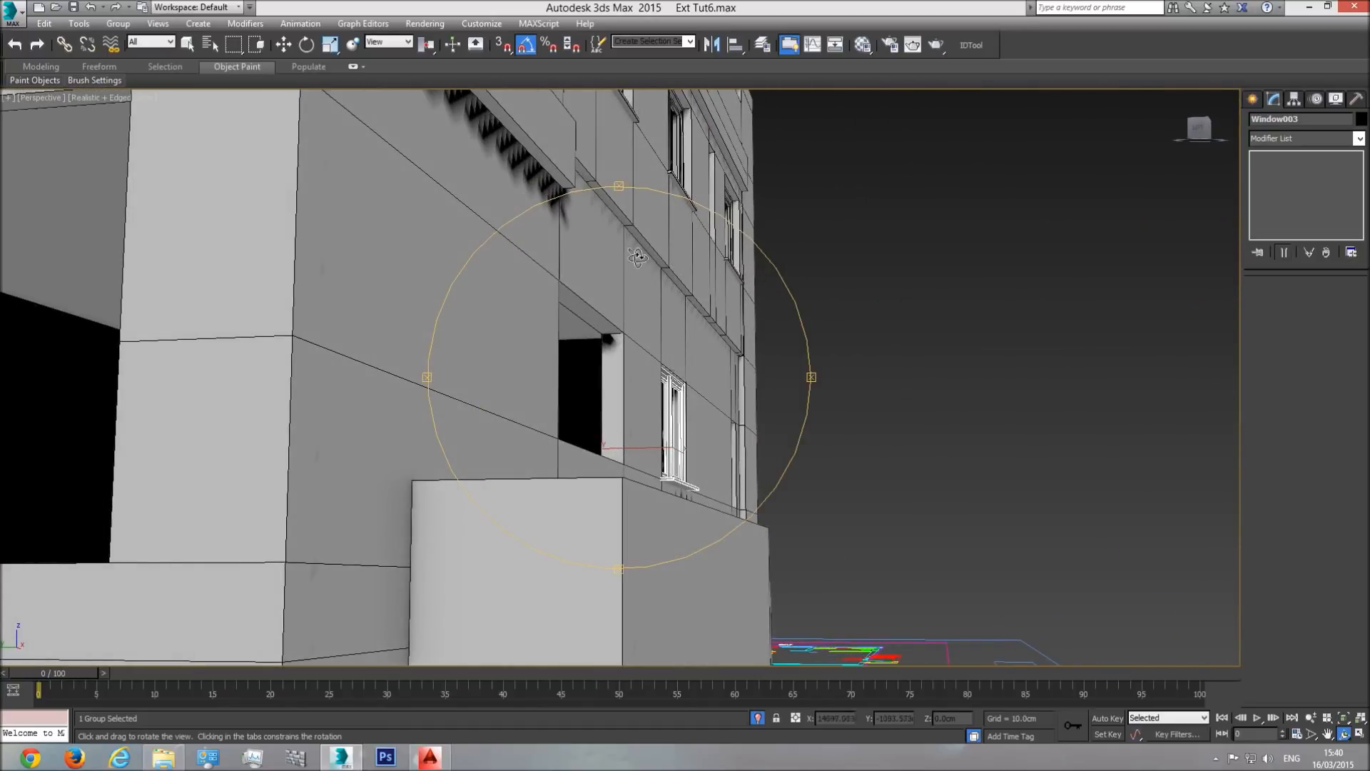
left_click_drag(698, 400, 657, 473)
key("z")
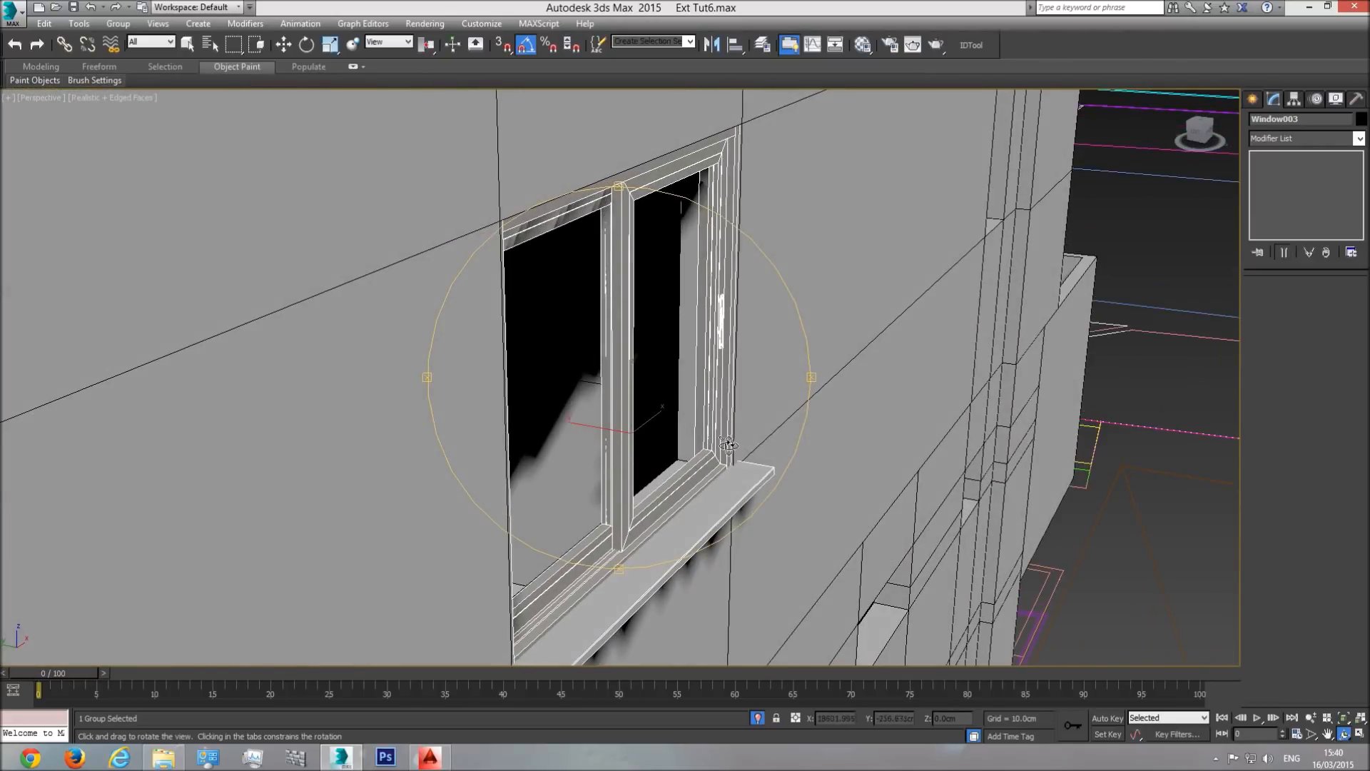
left_click(284, 45)
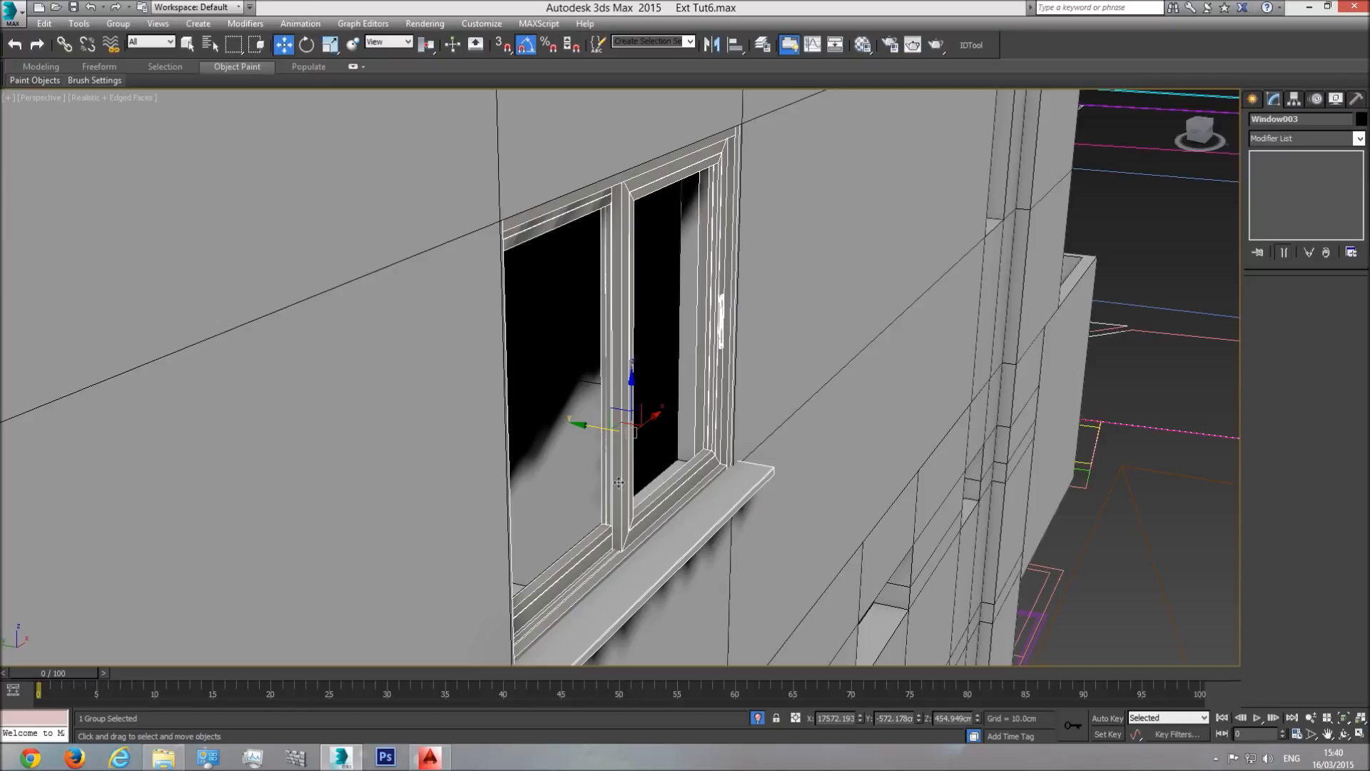
- Set the lower-floor window copy back into its opening along Y, checking the depth from inside in Shaded display mode
left_click_drag(601, 429, 582, 422)
left_click(130, 98)
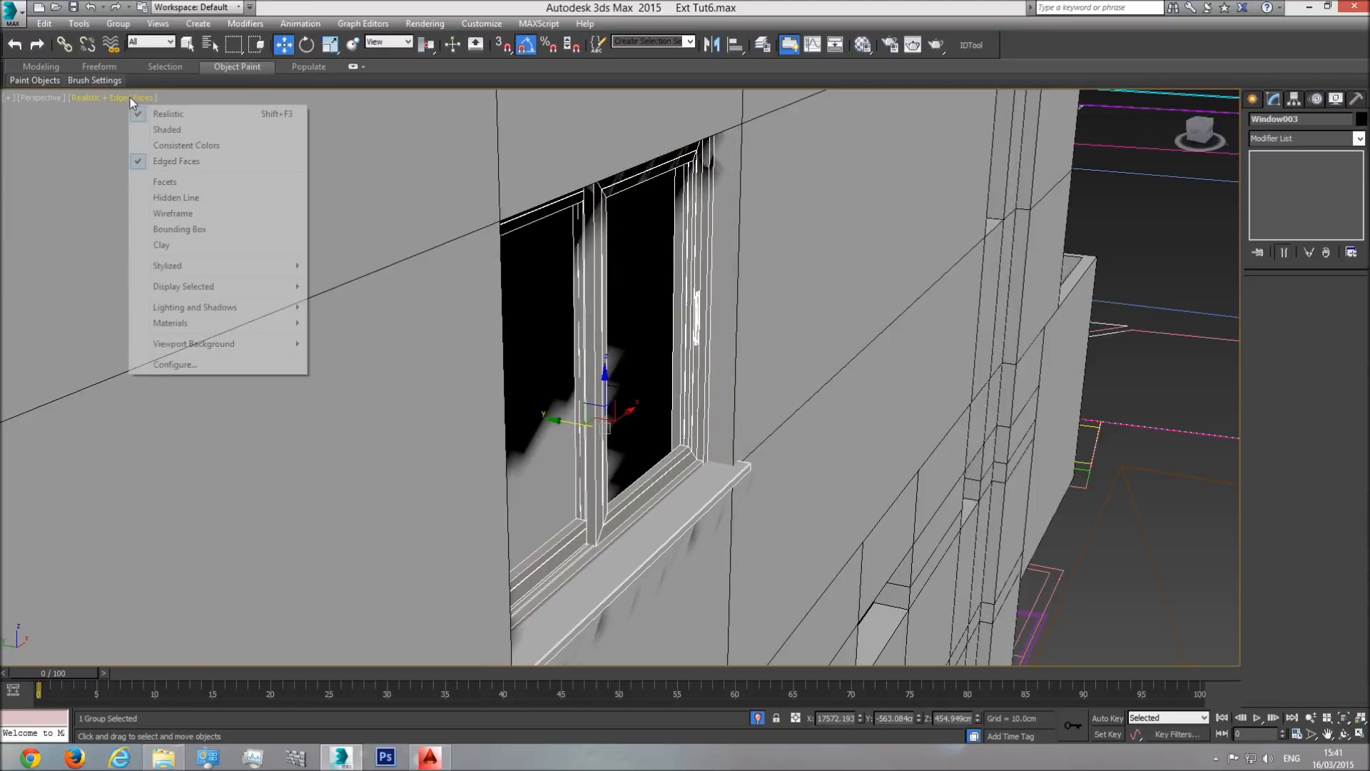
left_click(160, 126)
left_click(1346, 734)
mouse_move(628, 366)
left_mouse_down()
mouse_move(674, 364)
mouse_move(637, 343)
left_mouse_up()
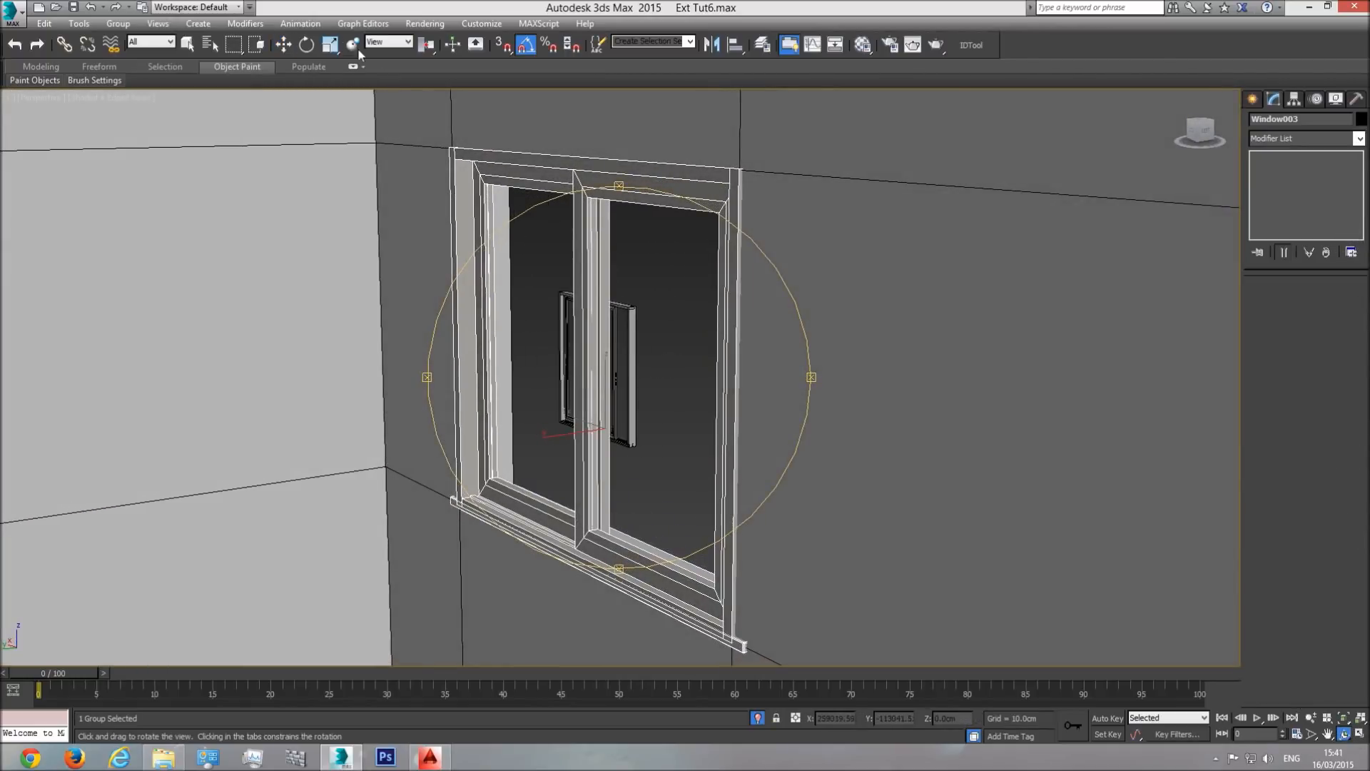
left_click(283, 45)
left_click_drag(565, 433, 565, 433)
- Examine the whole facade in perspective and compare its lower-floor openings with the windows in the side elevation drawing
left_click(1344, 733)
left_click_drag(715, 368, 629, 314)
scroll(641, 388, "down", 7)
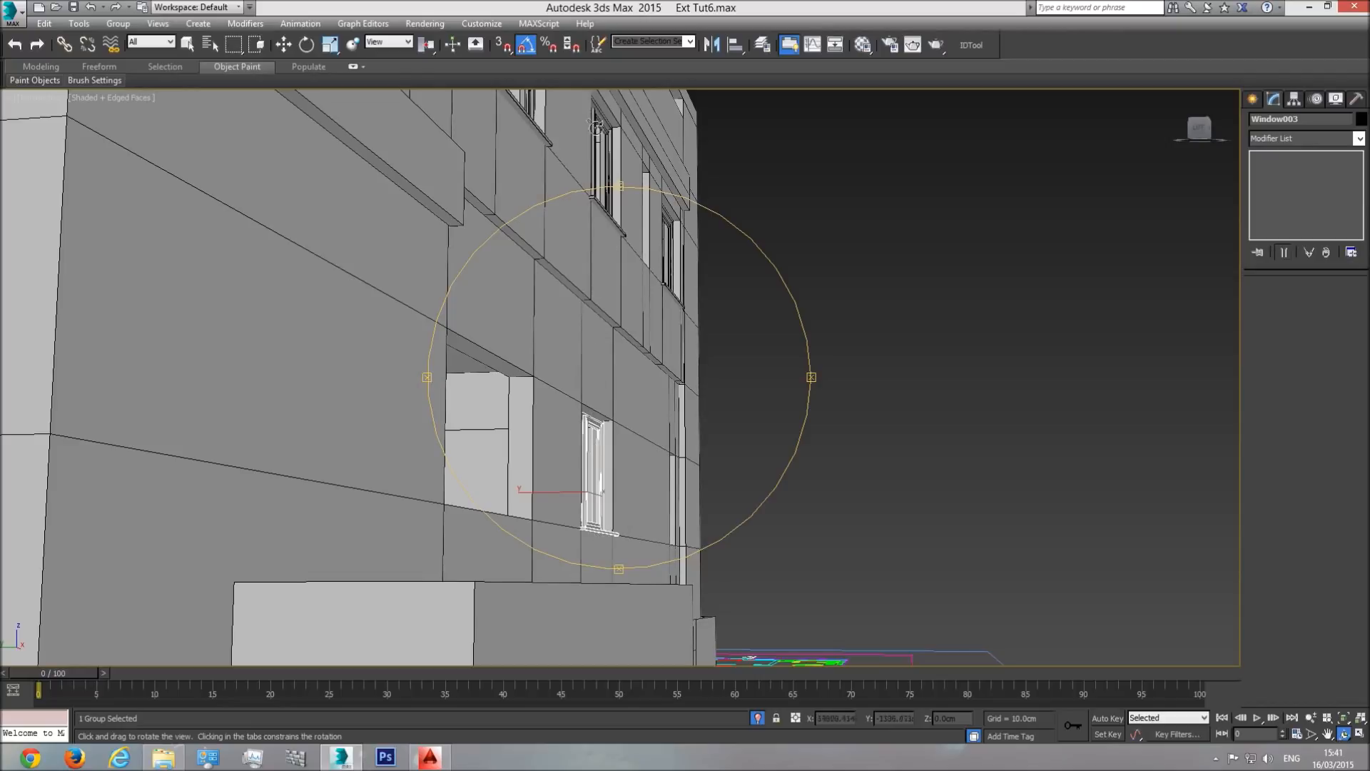
left_click_drag(628, 355, 662, 364)
scroll(662, 364, "down", 6)
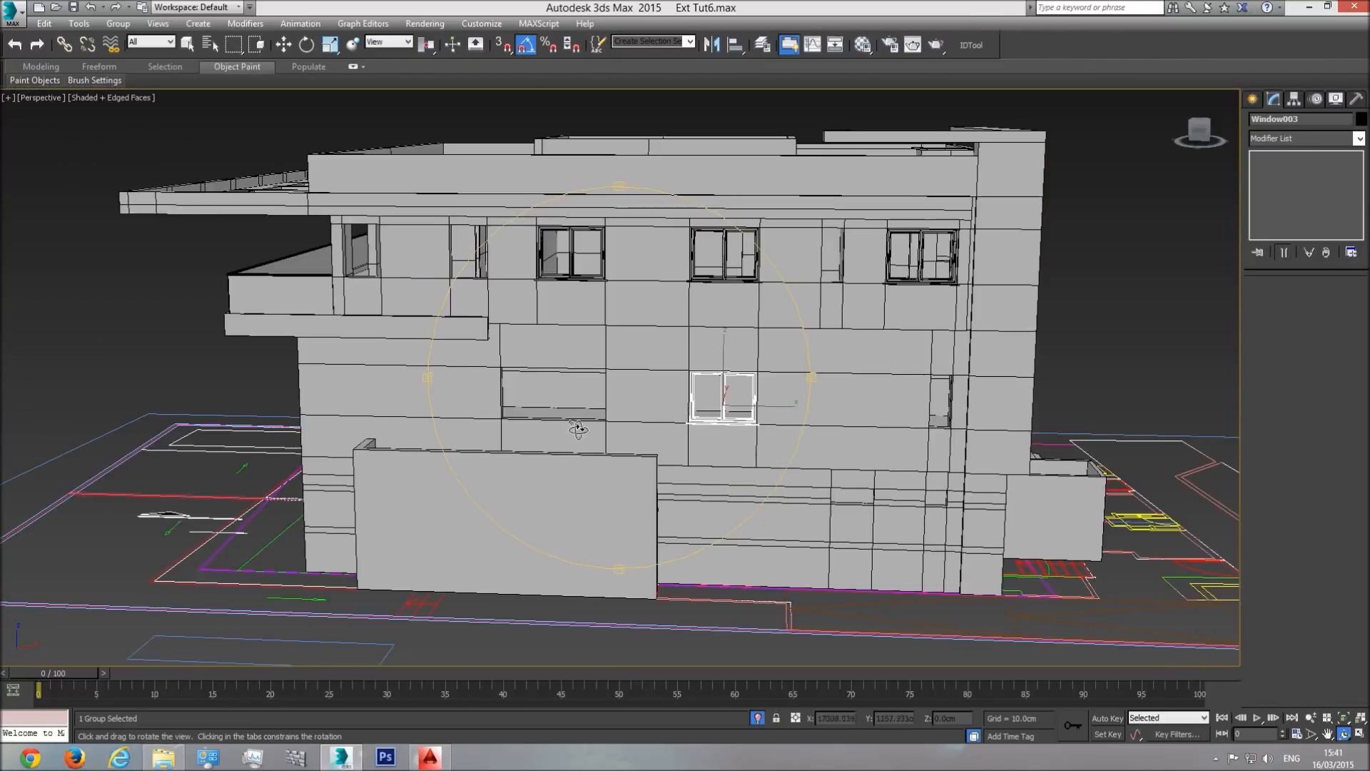
left_click_drag(536, 407, 562, 417)
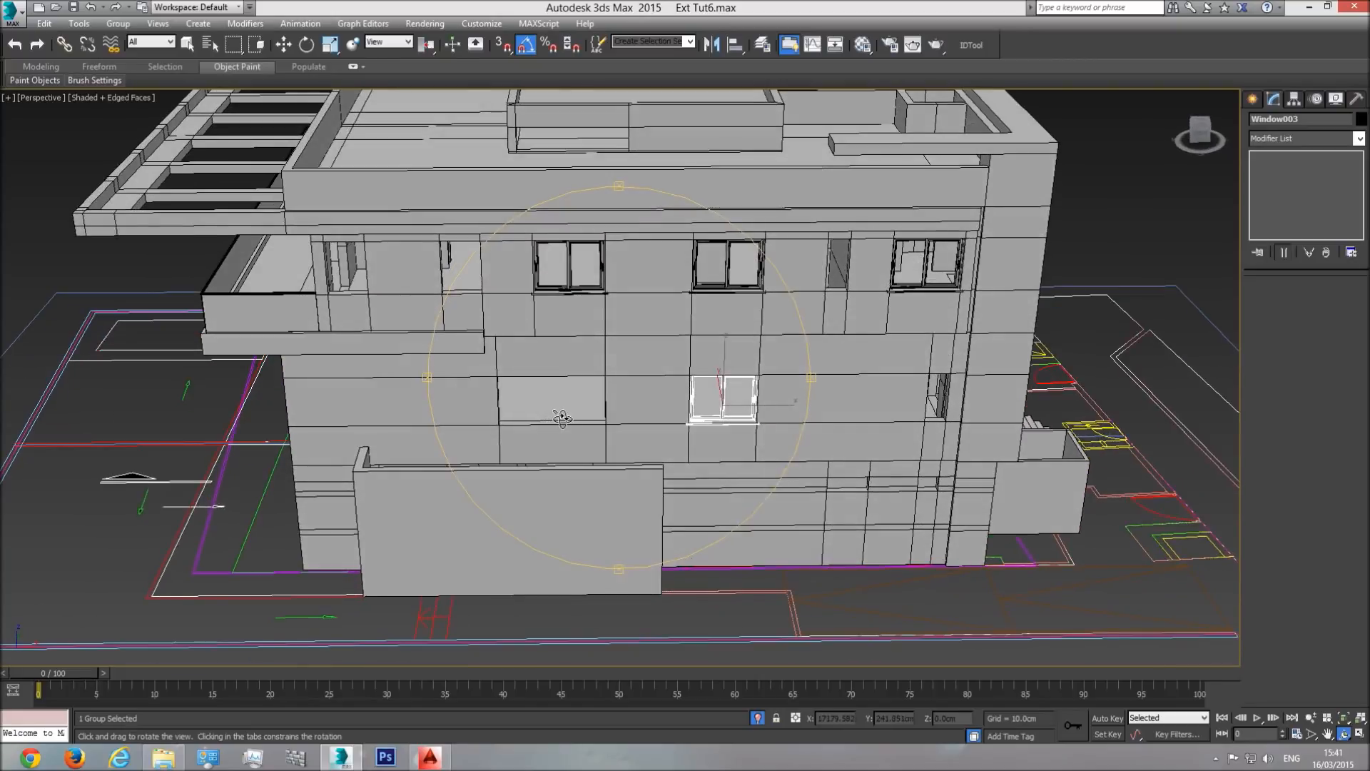
key("t")
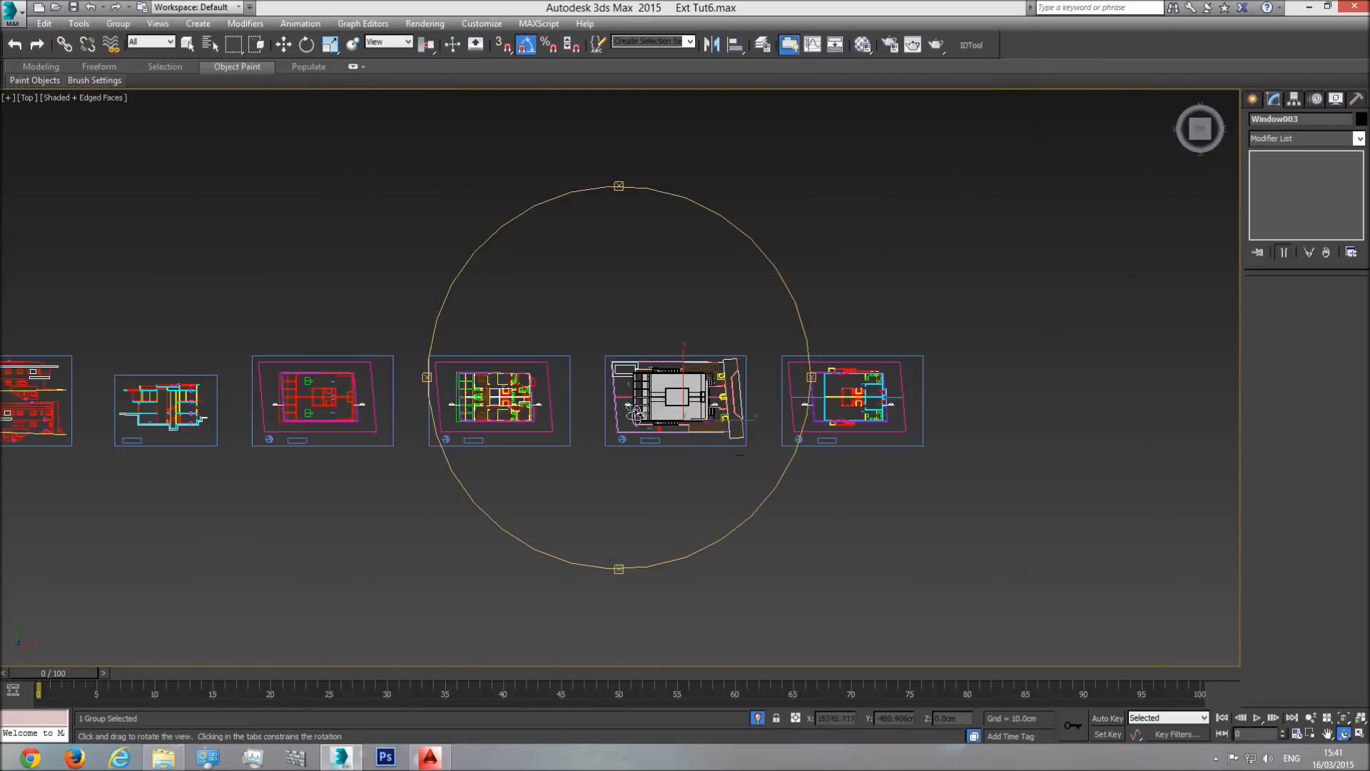
scroll(572, 418, "up", 6)
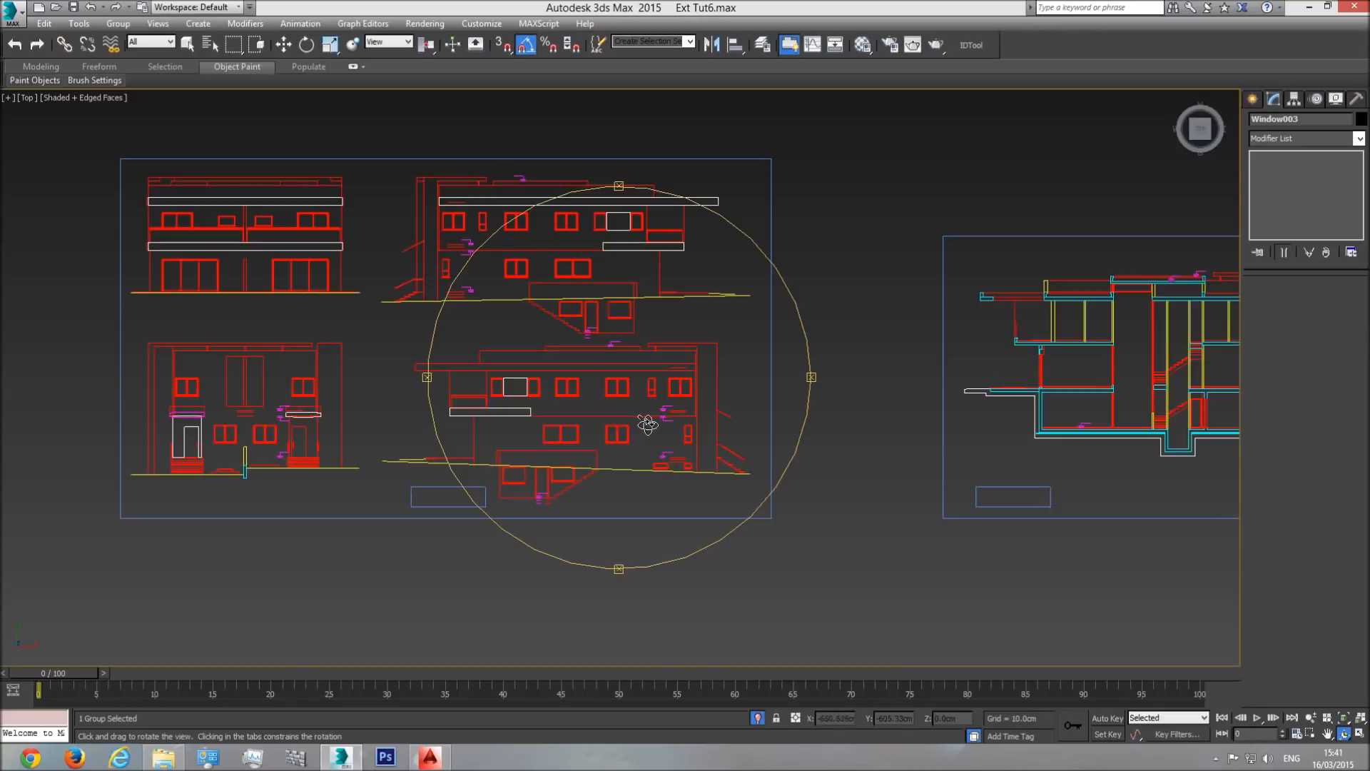
middle_click_drag(571, 447, 601, 411)
scroll(600, 410, "up", 6)
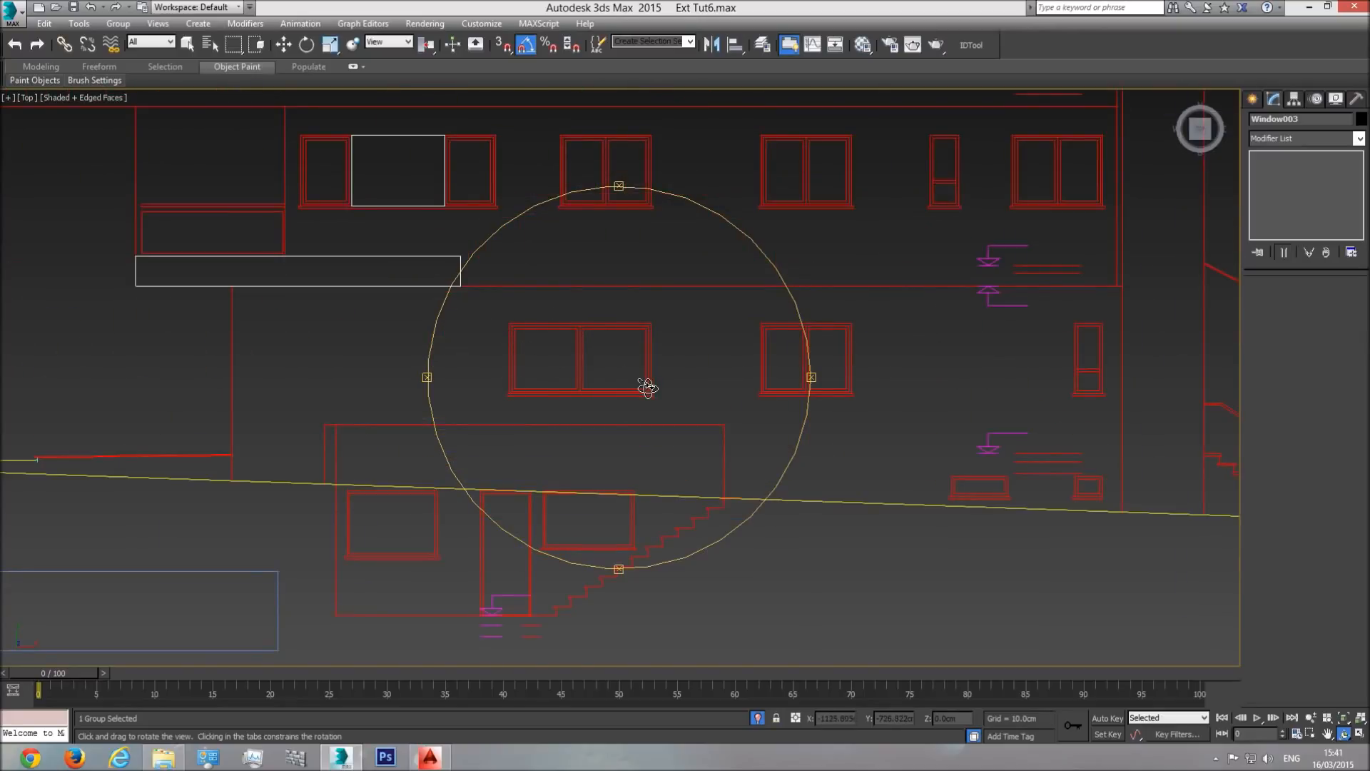
- Clone the lower-floor window along X into the wider opening on the same floor in the front view
key("f")
scroll(645, 388, "down", 2)
key("w")
mouse_move(638, 448)
left_mouse_down("shift")
mouse_move(433, 451)
mouse_move(445, 455)
left_mouse_up("shift")
left_click(688, 439)
- Set the front view to Realistic shading and align the clone with the near edge of the wide opening
left_click(96, 98)
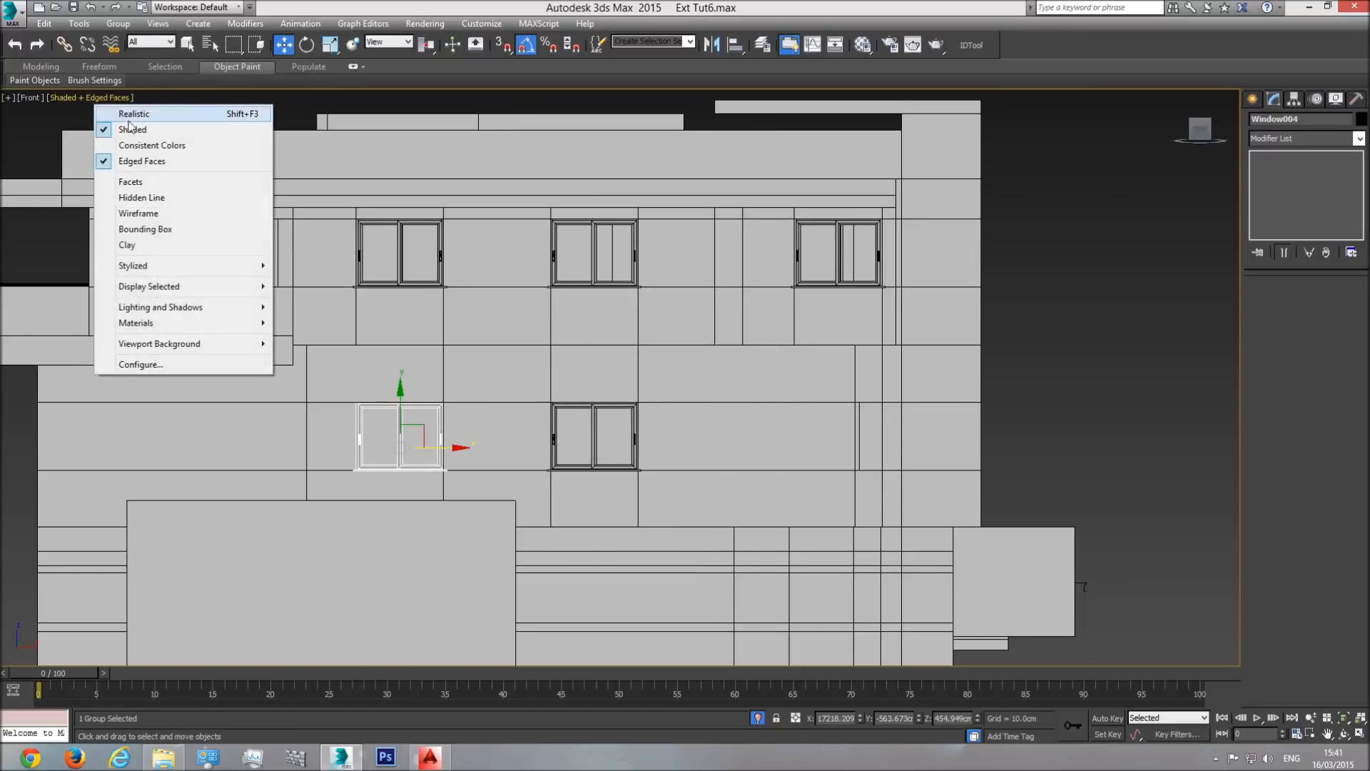
left_click(136, 114)
scroll(493, 454, "up", 5)
left_click_drag(537, 530, 535, 529)
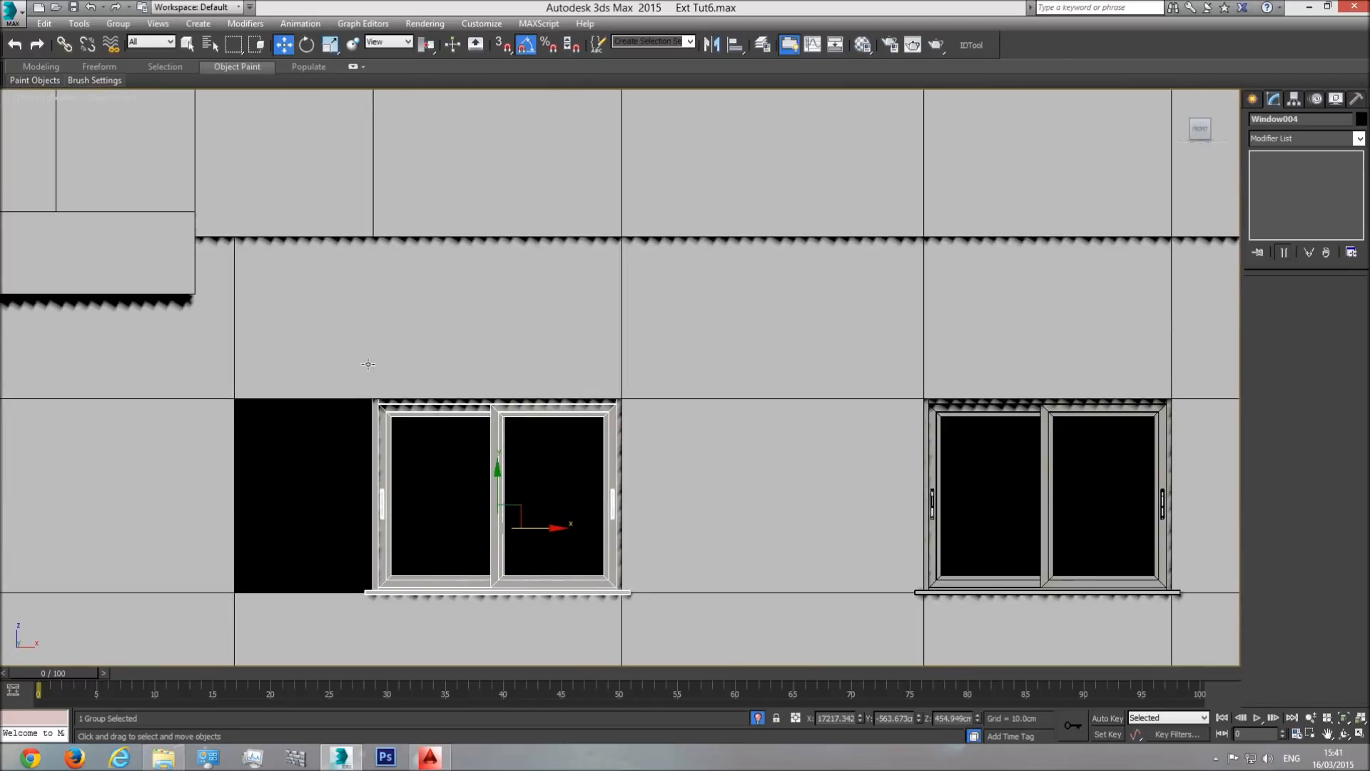
- Open the cloned window group and move the window's side and middle vertices along X so the frame fills the wide opening
left_click(118, 23)
left_click(132, 54)
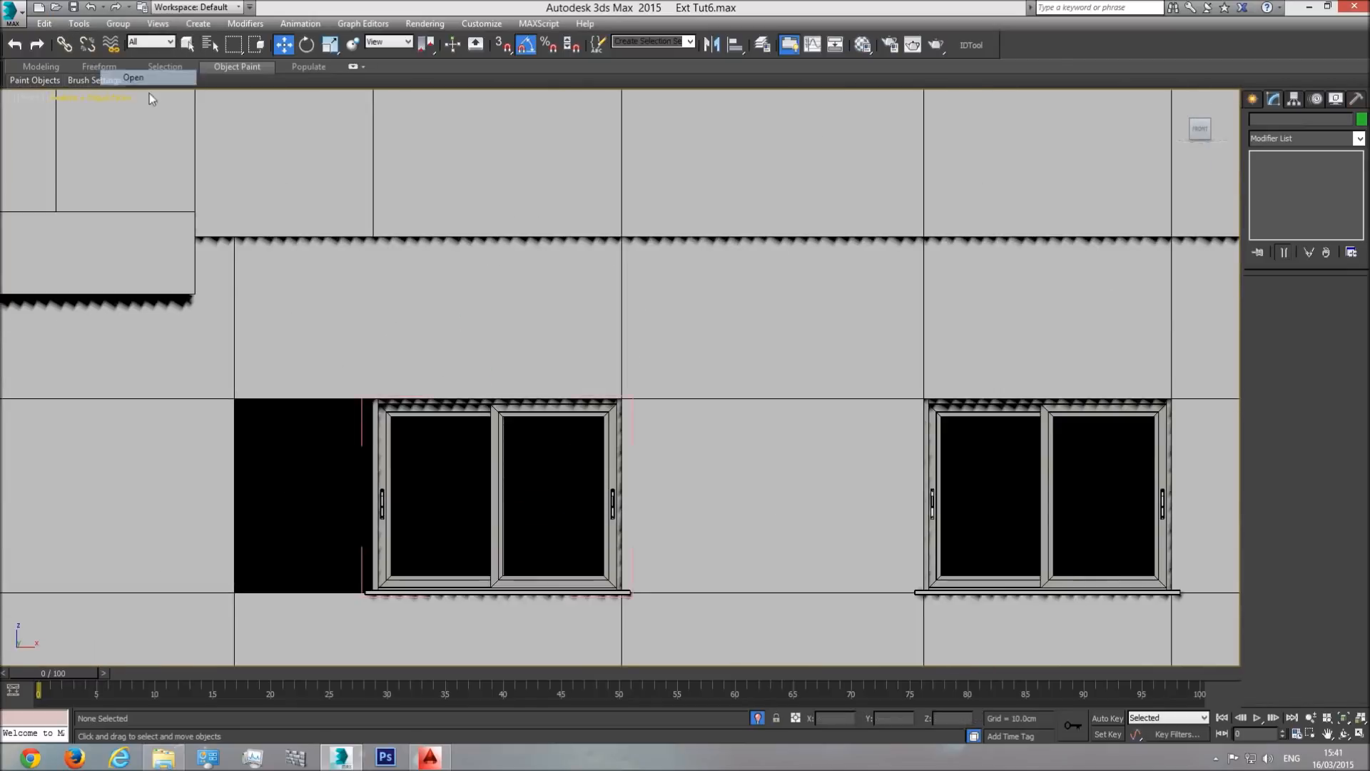
left_click(388, 426)
left_click(1267, 301)
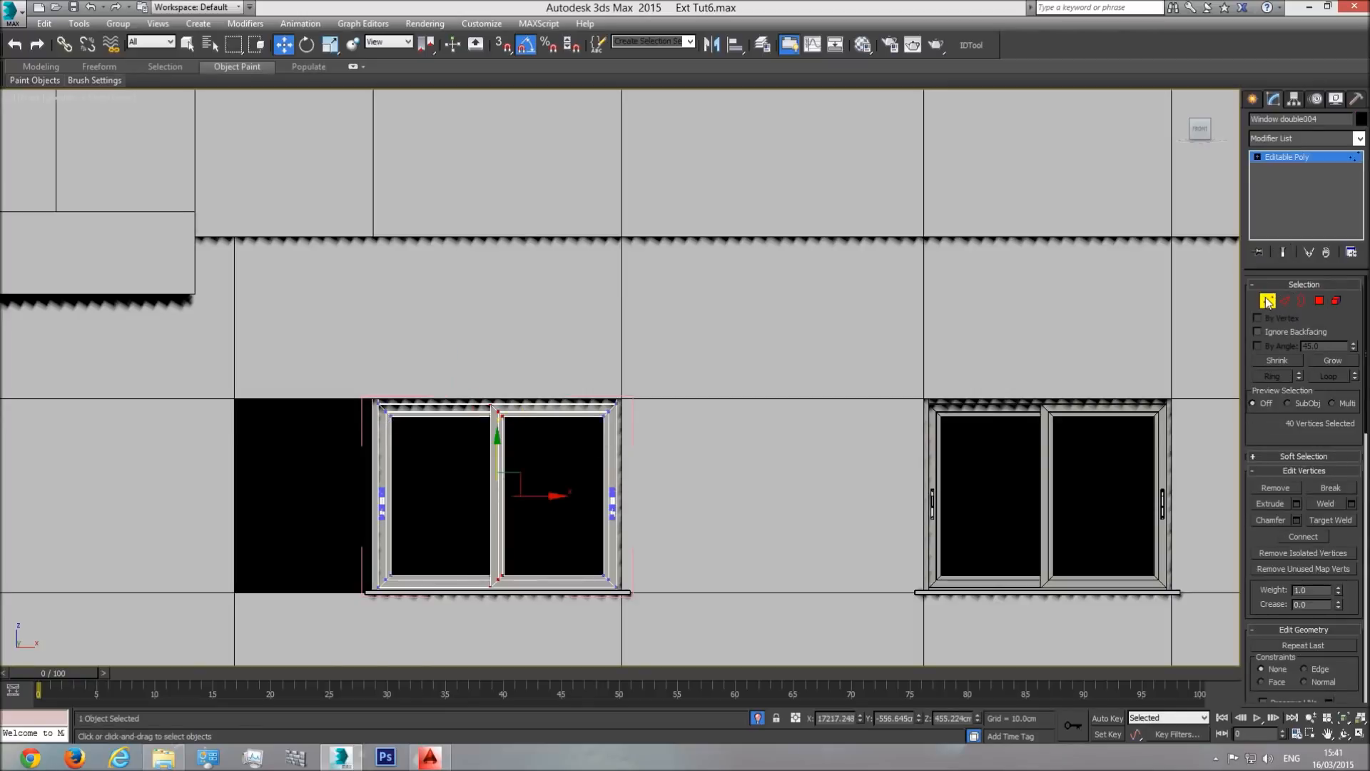
left_click_drag(278, 745, 278, 742)
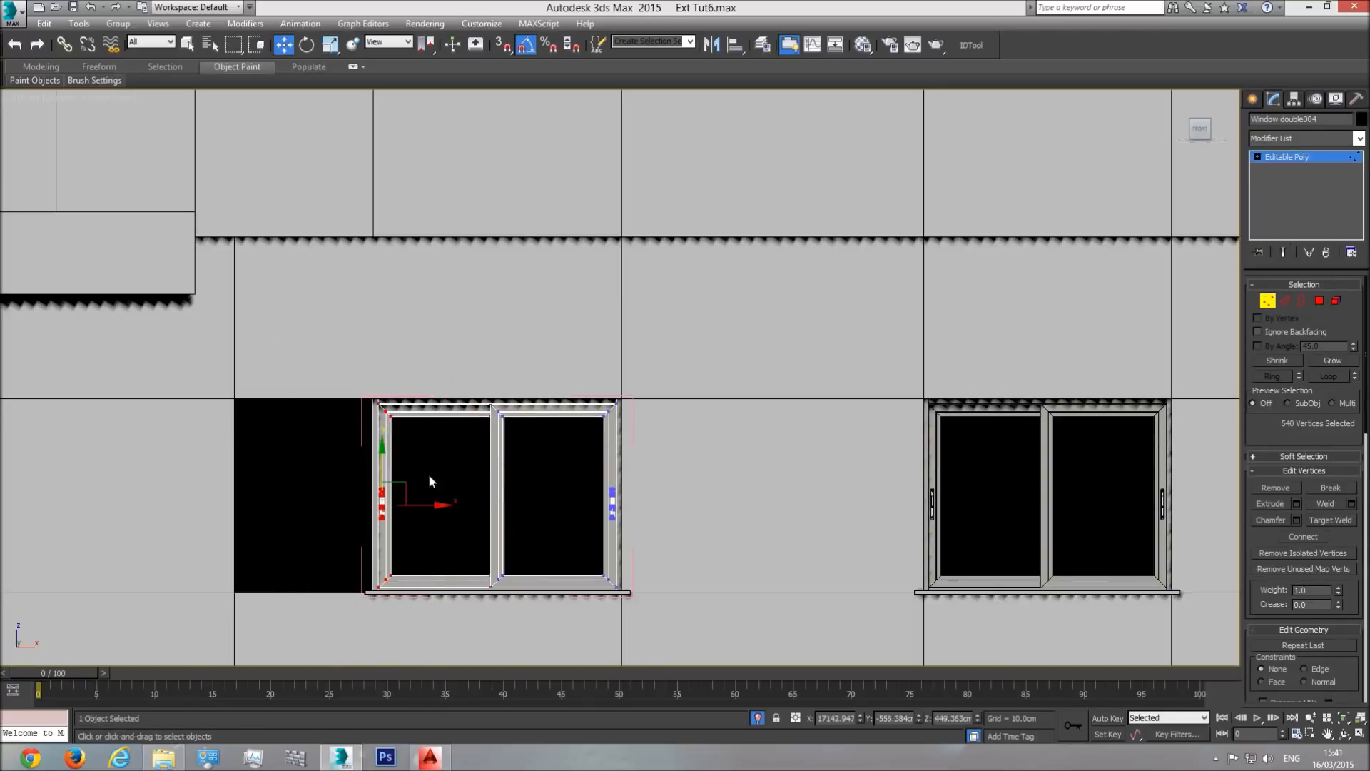
left_click_drag(418, 506, 284, 530)
left_click_drag(551, 645, 550, 644)
left_click_drag(536, 495, 466, 496)
- Create a guide box about 250 cm wide with 2 width segments spanning the wide opening, and move it down over the window
left_click(1255, 98)
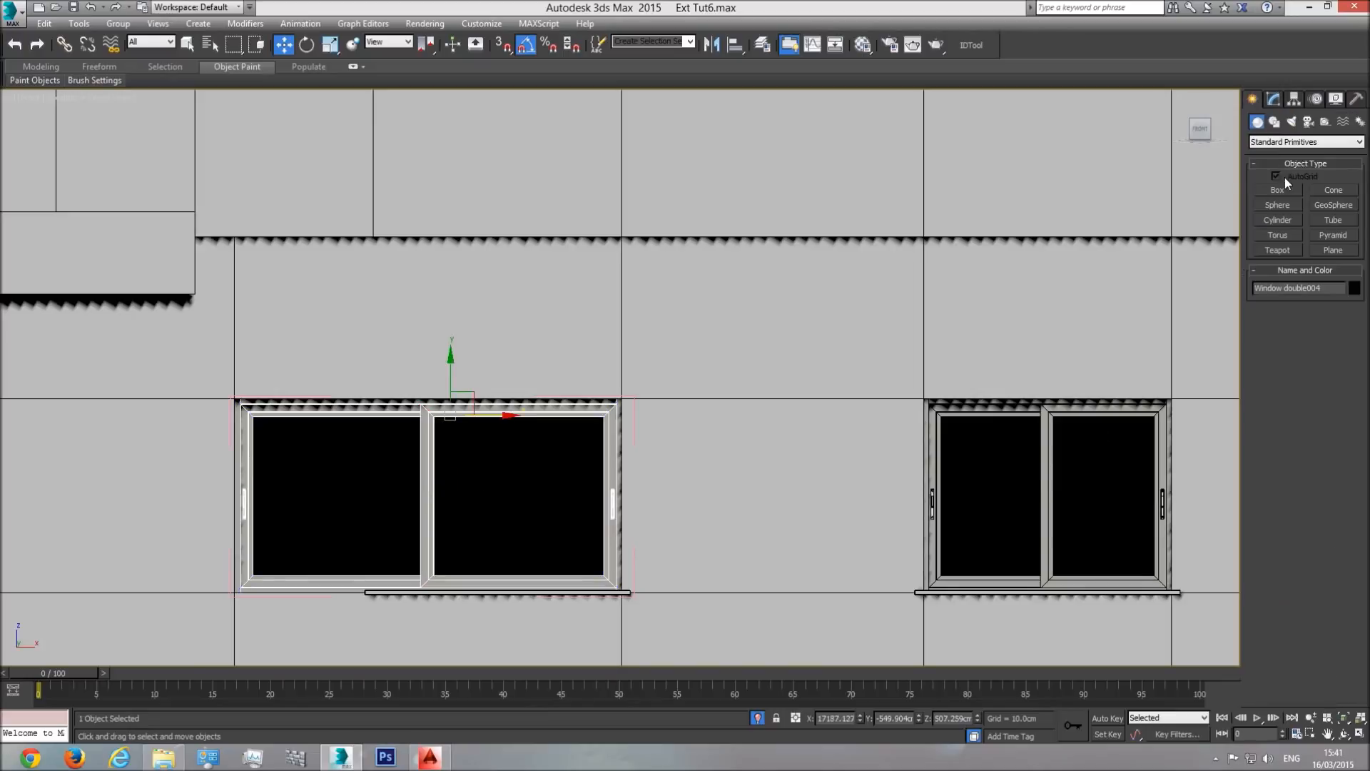
left_click(1282, 191)
middle_click_drag(725, 550, 826, 415)
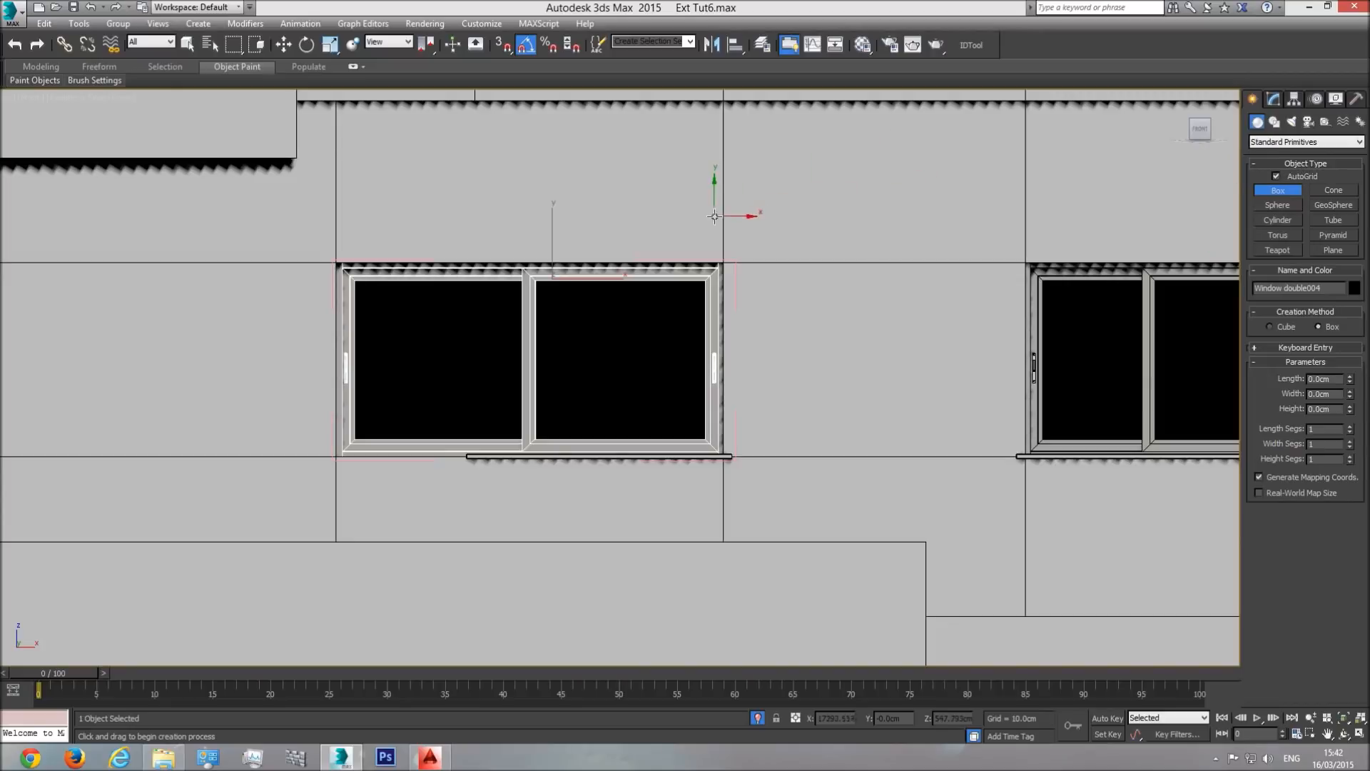
left_click_drag(724, 221, 334, 242)
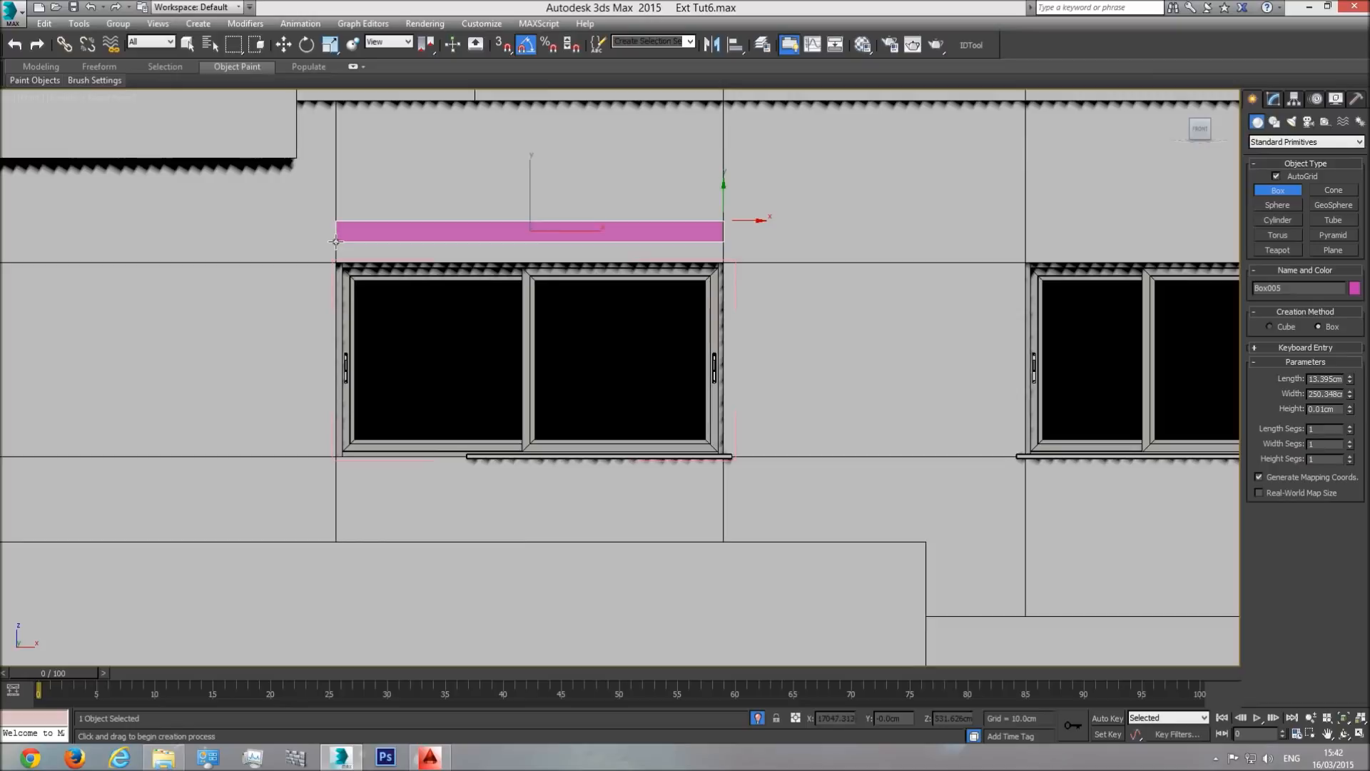
left_click(356, 205)
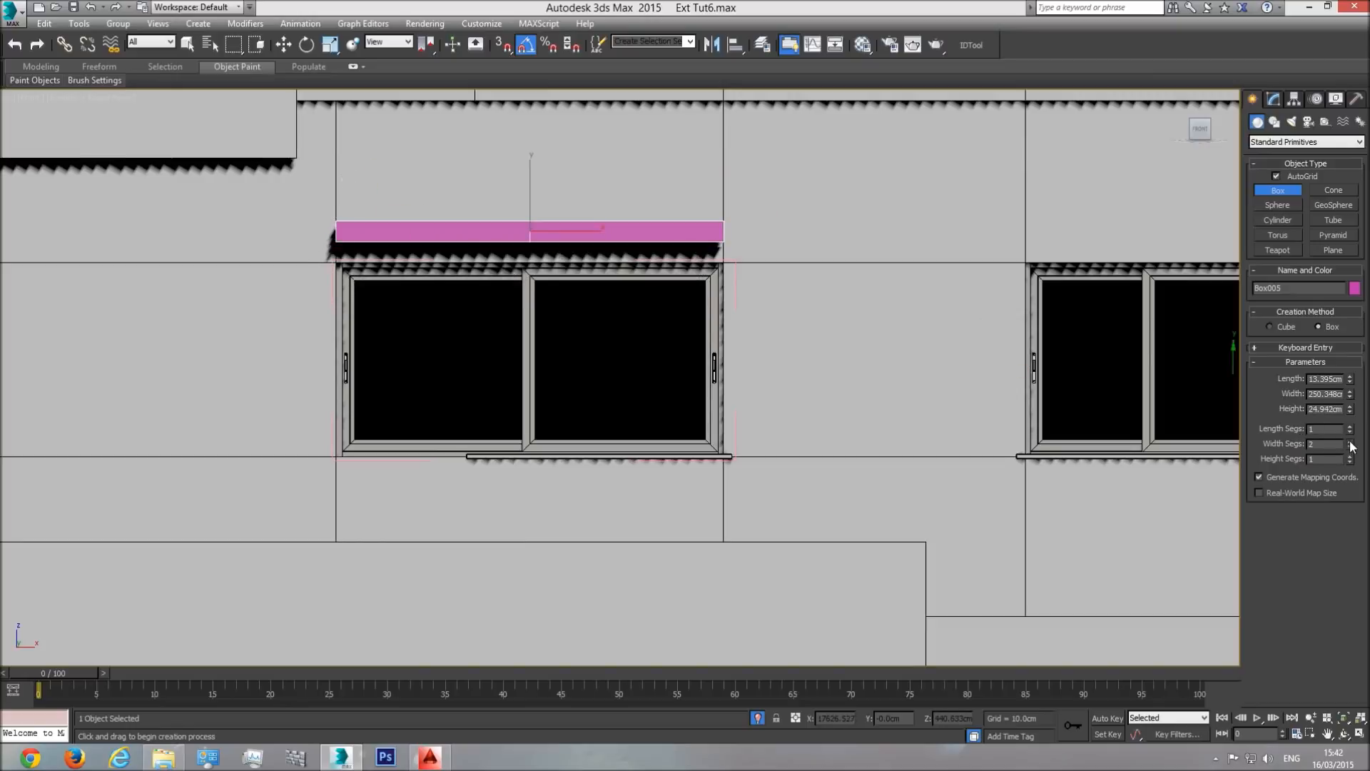
key("w")
left_click_drag(530, 200, 531, 330)
- Align the window's middle frame vertices with the guide box's centre division, and delete the box
left_click(525, 301)
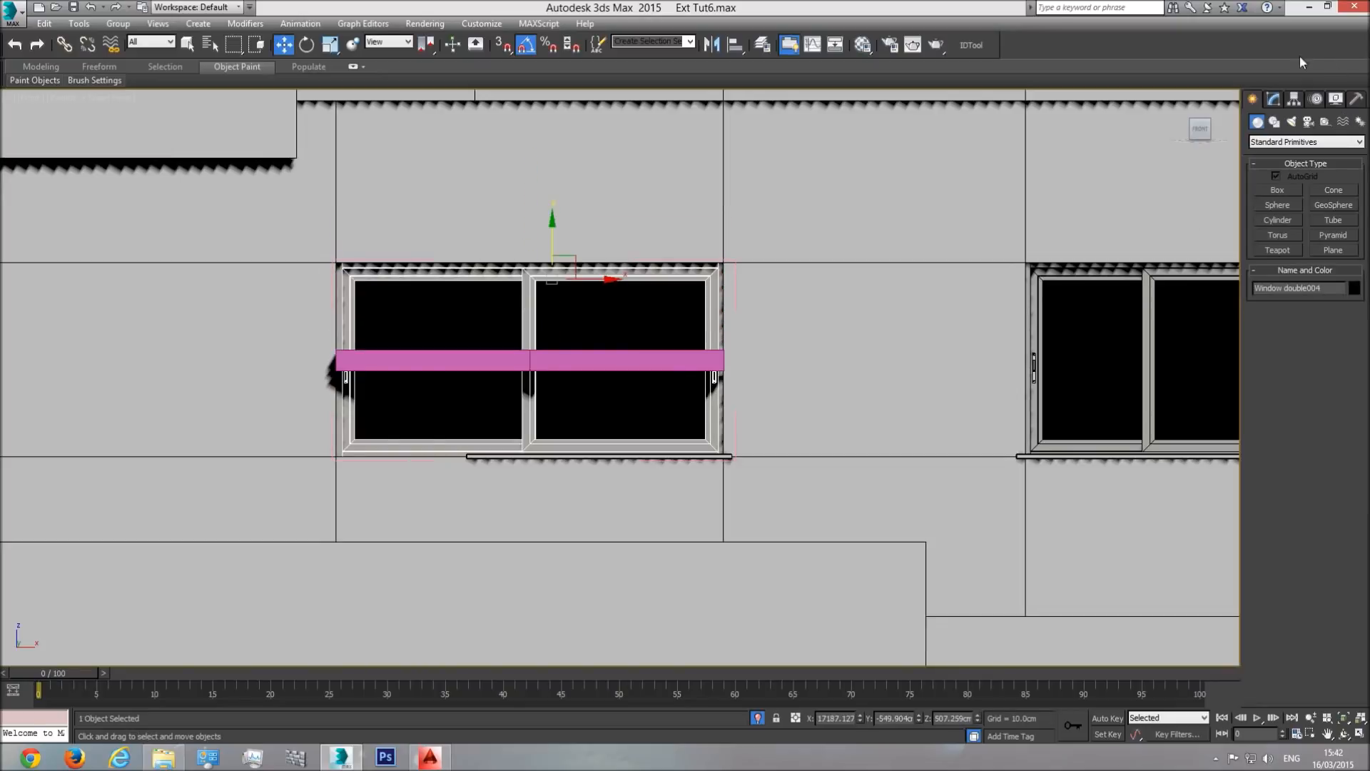
left_click(1274, 98)
left_click(1268, 298)
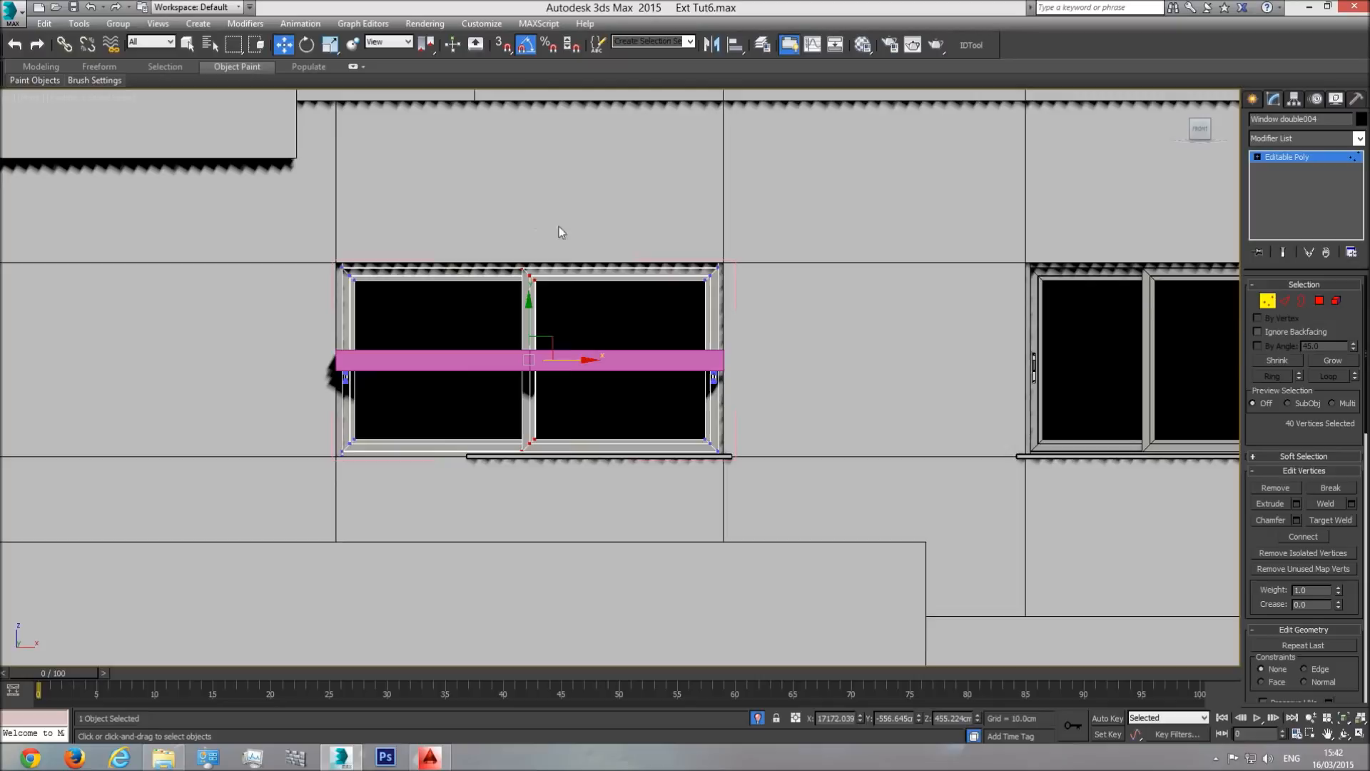
scroll(568, 359, "up", 2)
left_click_drag(552, 364, 554, 362)
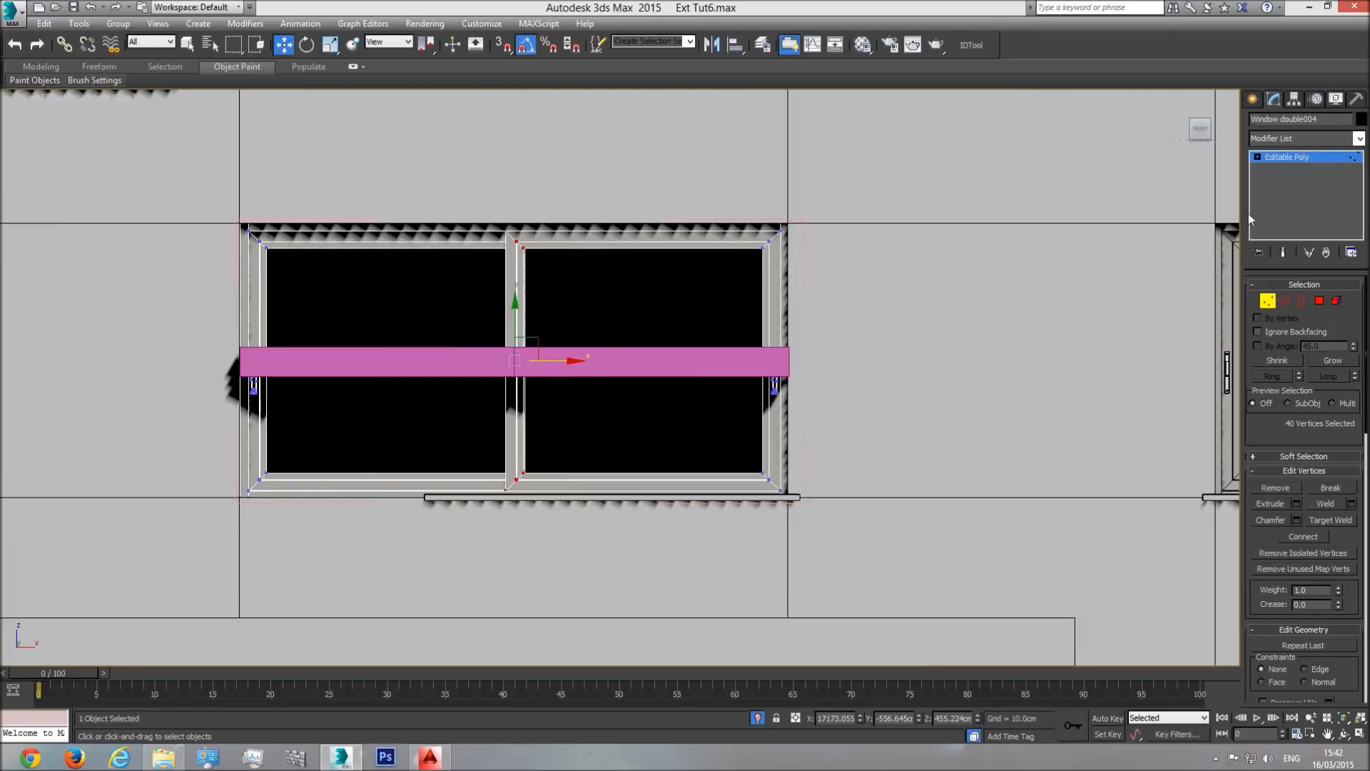
left_click(1290, 154)
left_click(692, 368)
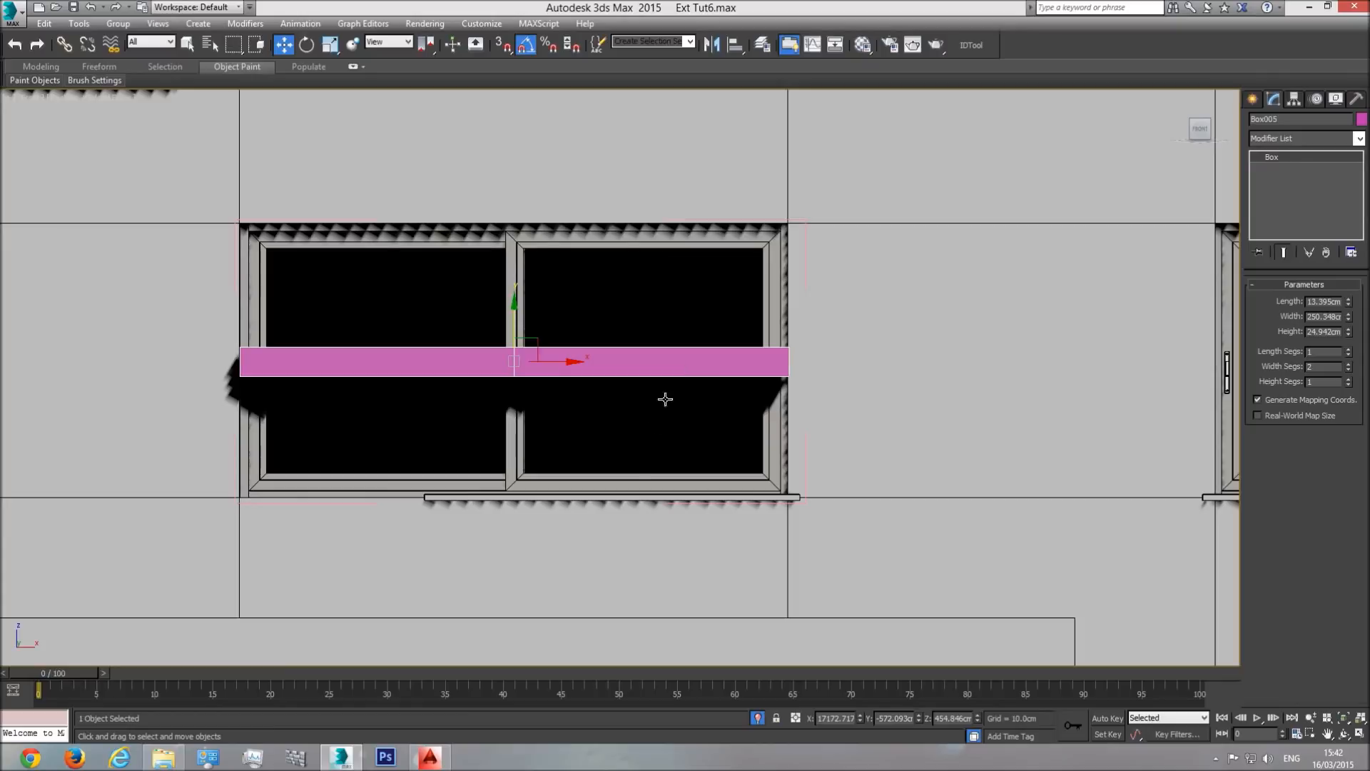
key("Delete")
- Extend the ledge's short end along X by its vertices to overhang the widened window's edge, and close the group
left_click(643, 498)
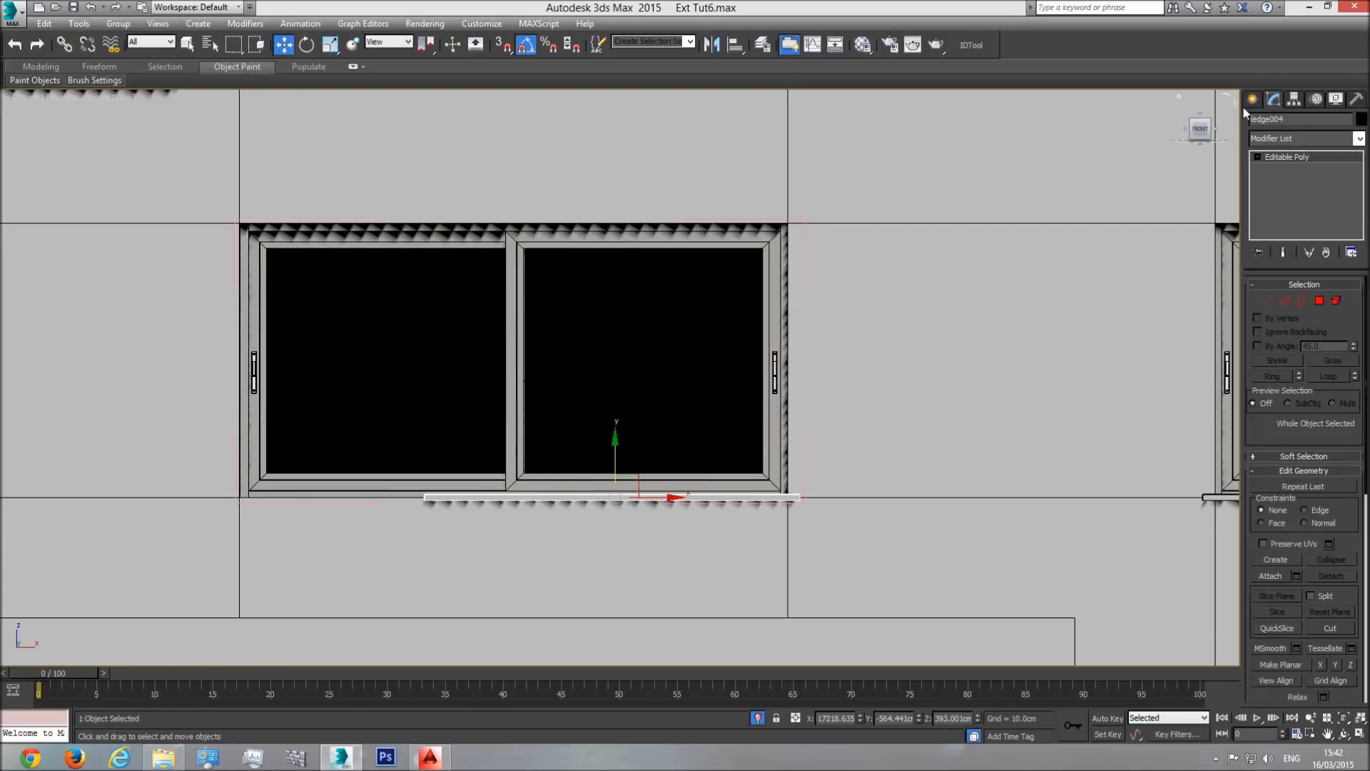
left_click(1268, 300)
left_click_drag(473, 474, 316, 611)
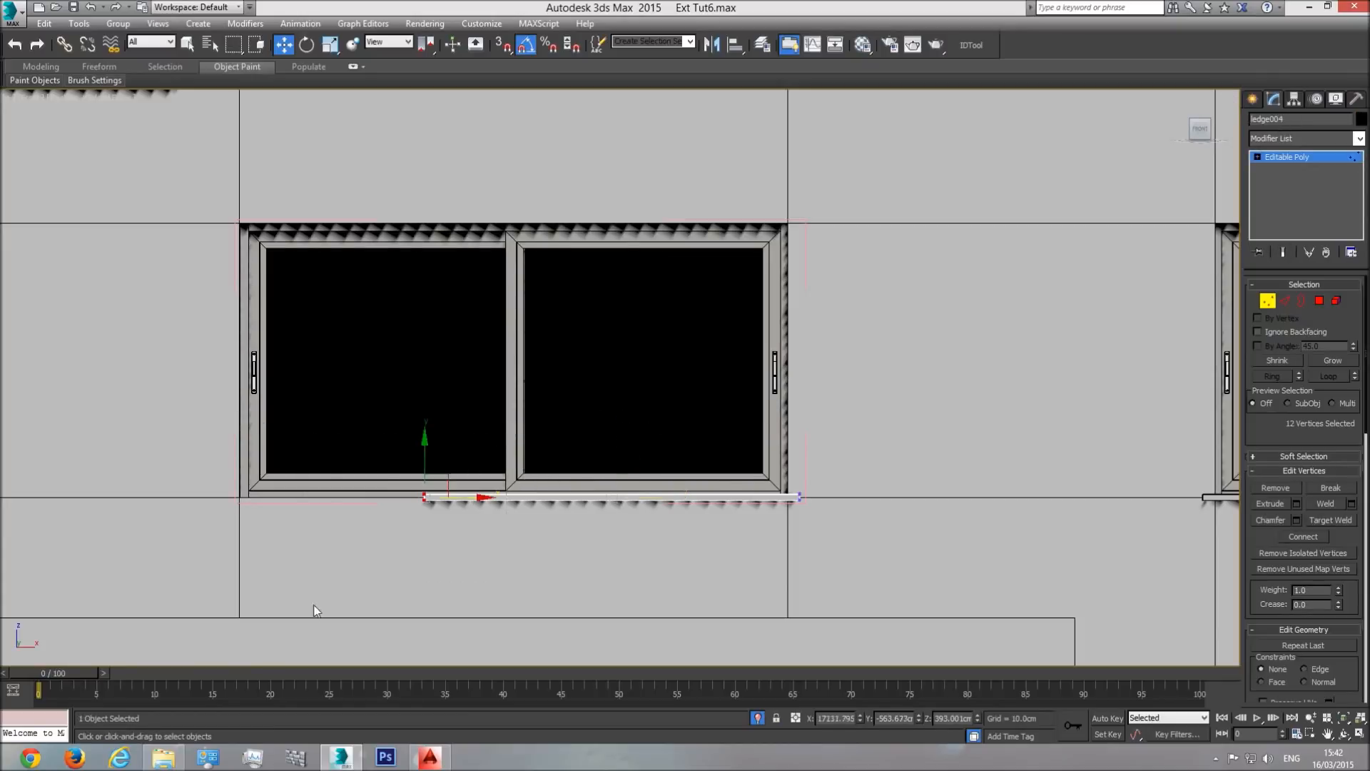
left_click_drag(459, 498, 273, 504)
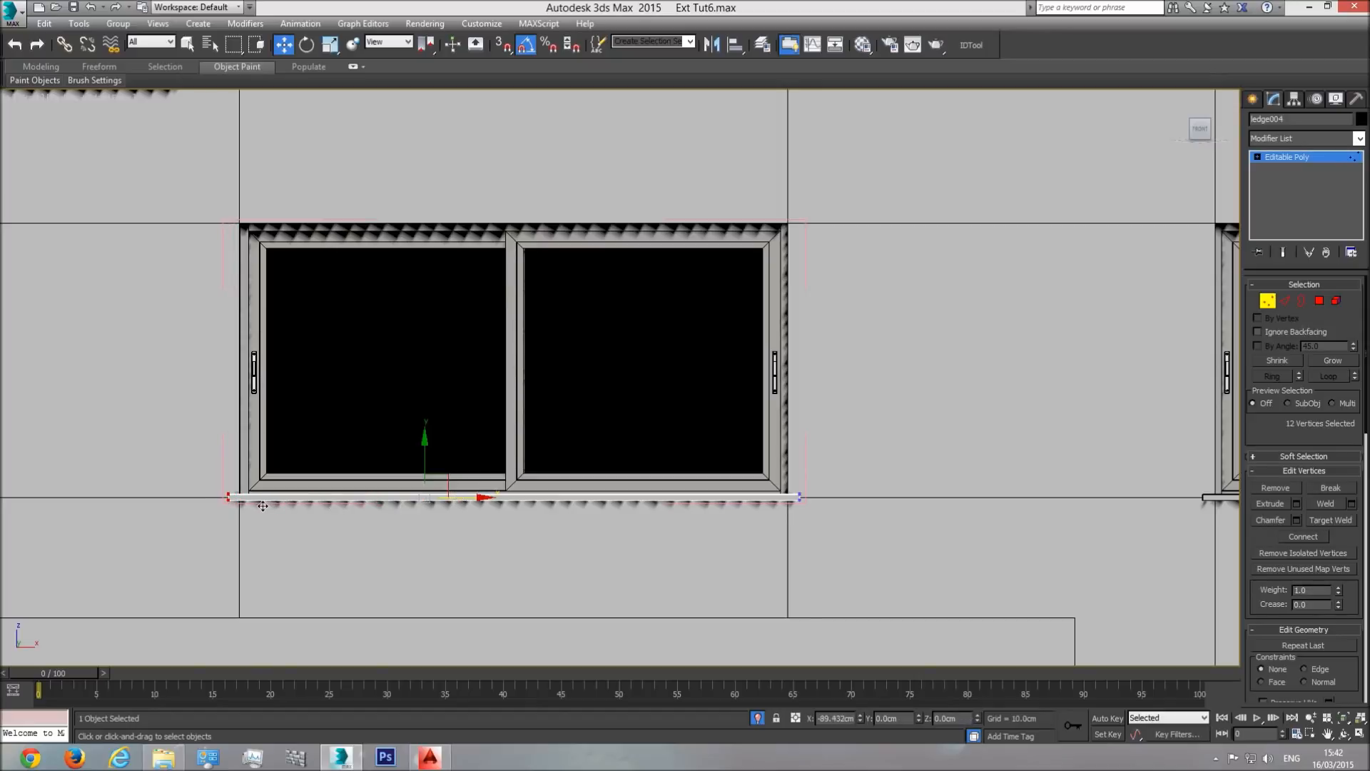
left_click_drag(263, 507, 261, 505)
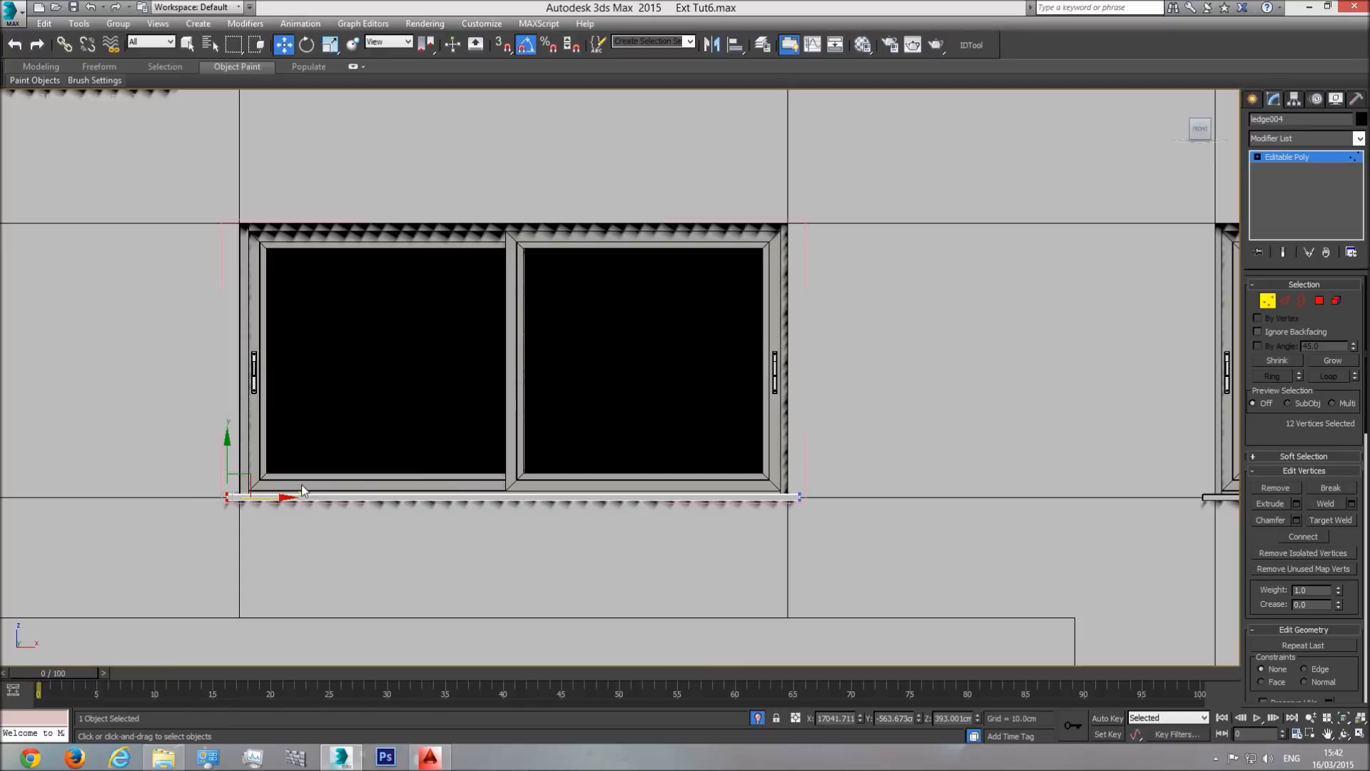
left_click(1289, 158)
left_click(119, 24)
left_click(142, 95)
- Examine the facade's remaining openings in the front view, including those behind the front wall in wireframe
scroll(571, 378, "down", 6)
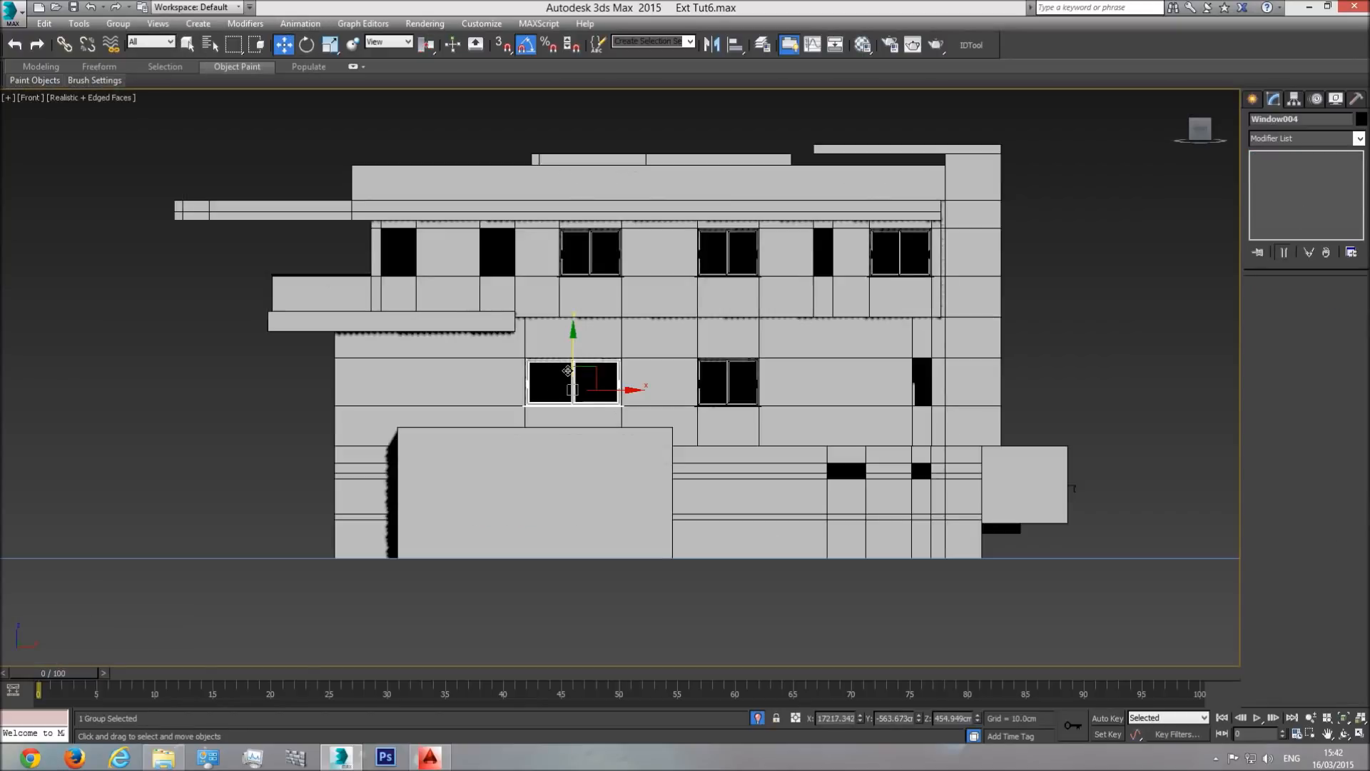
scroll(582, 391, "up", 4)
middle_click_drag(825, 400, 714, 373)
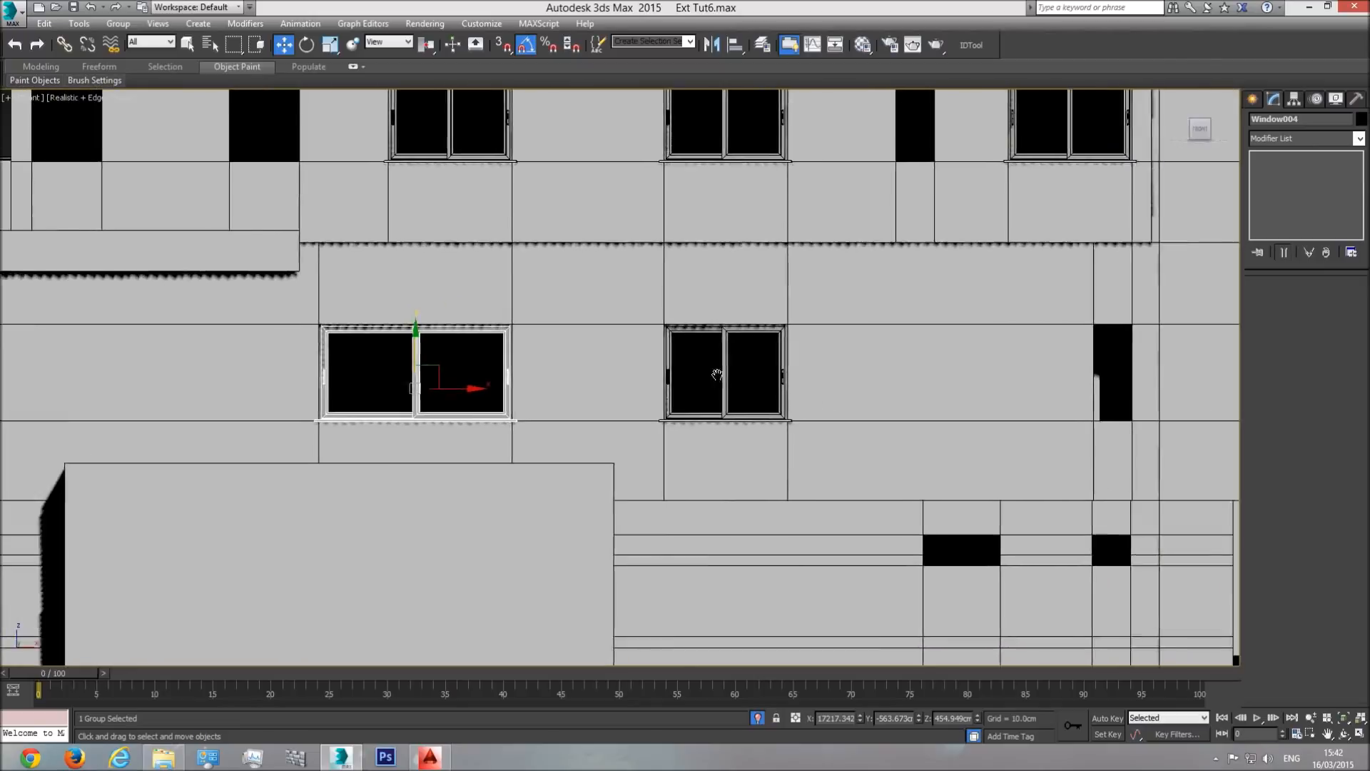
scroll(731, 363, "down", 2)
middle_click_drag(970, 212, 960, 246)
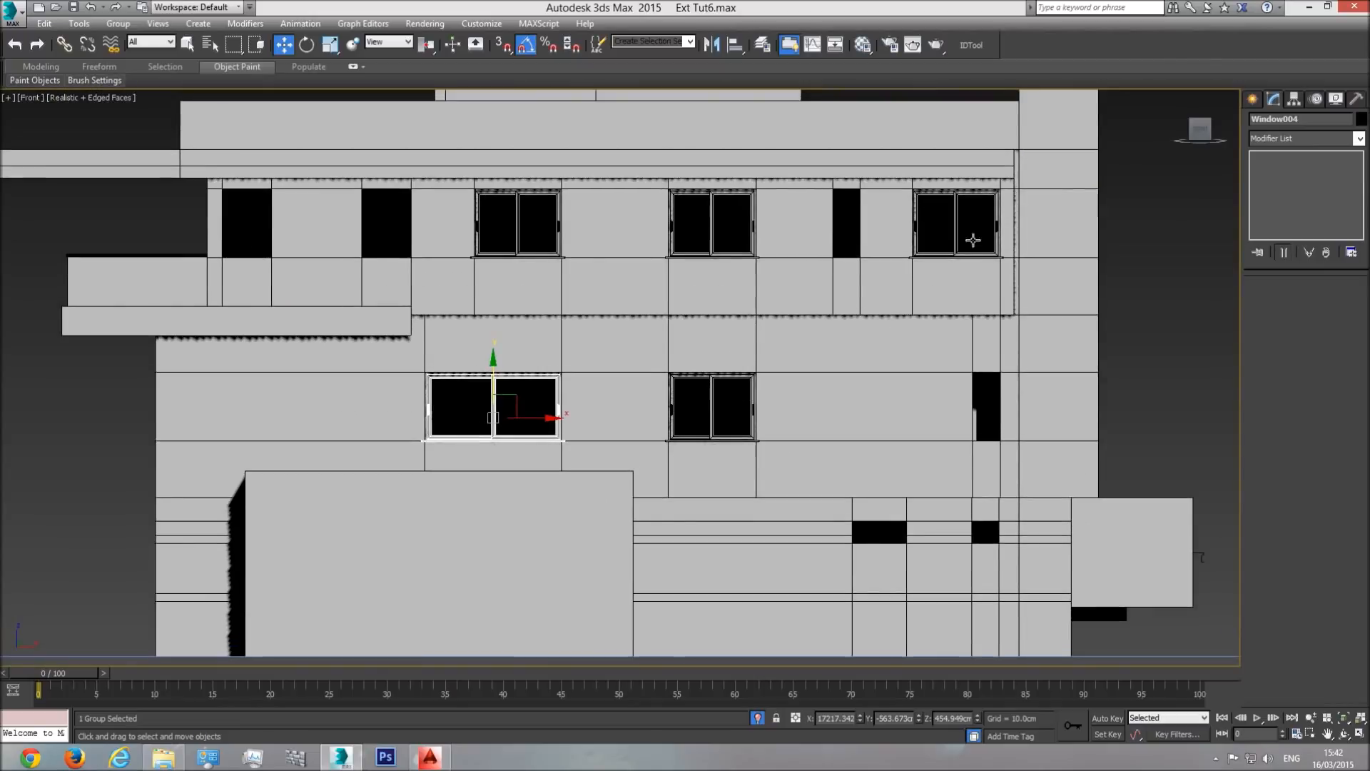
middle_click_drag(727, 391, 691, 327)
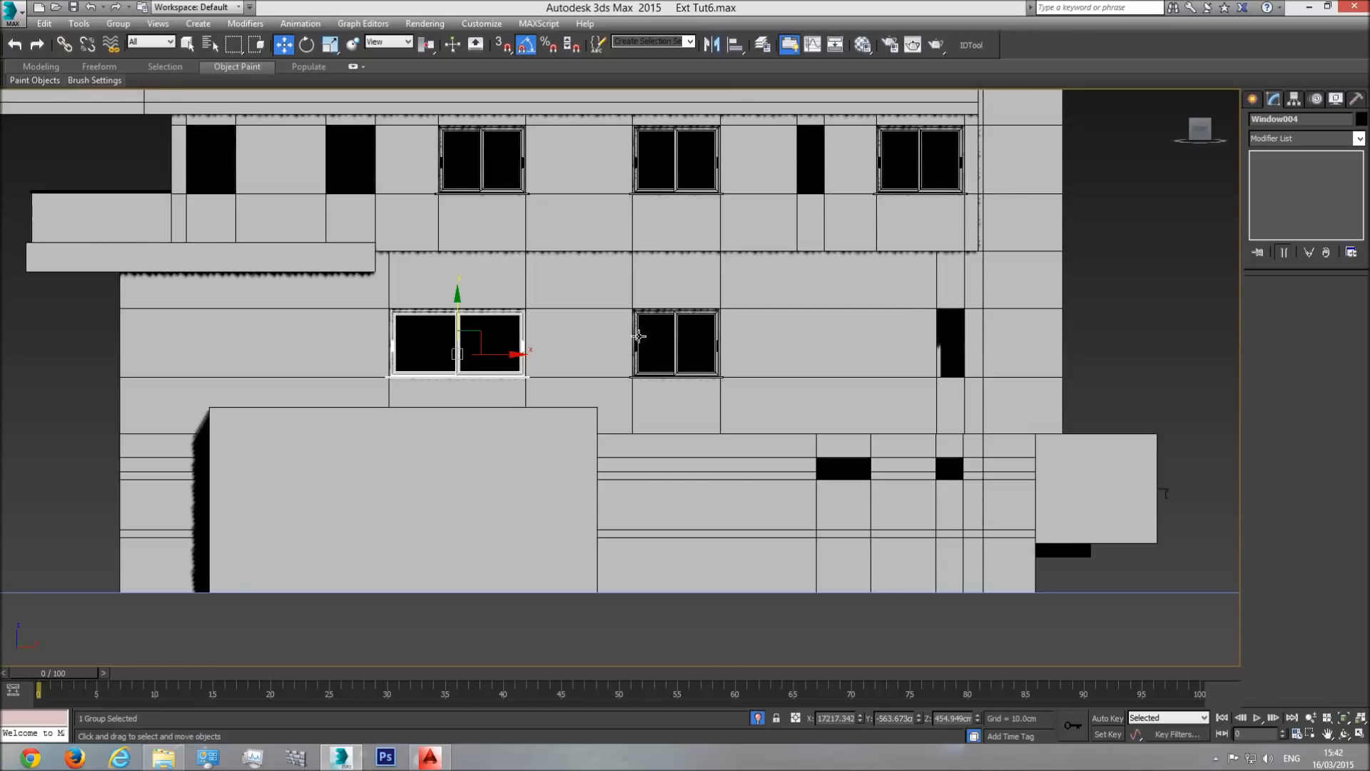
scroll(741, 409, "down", 3)
key("F3")
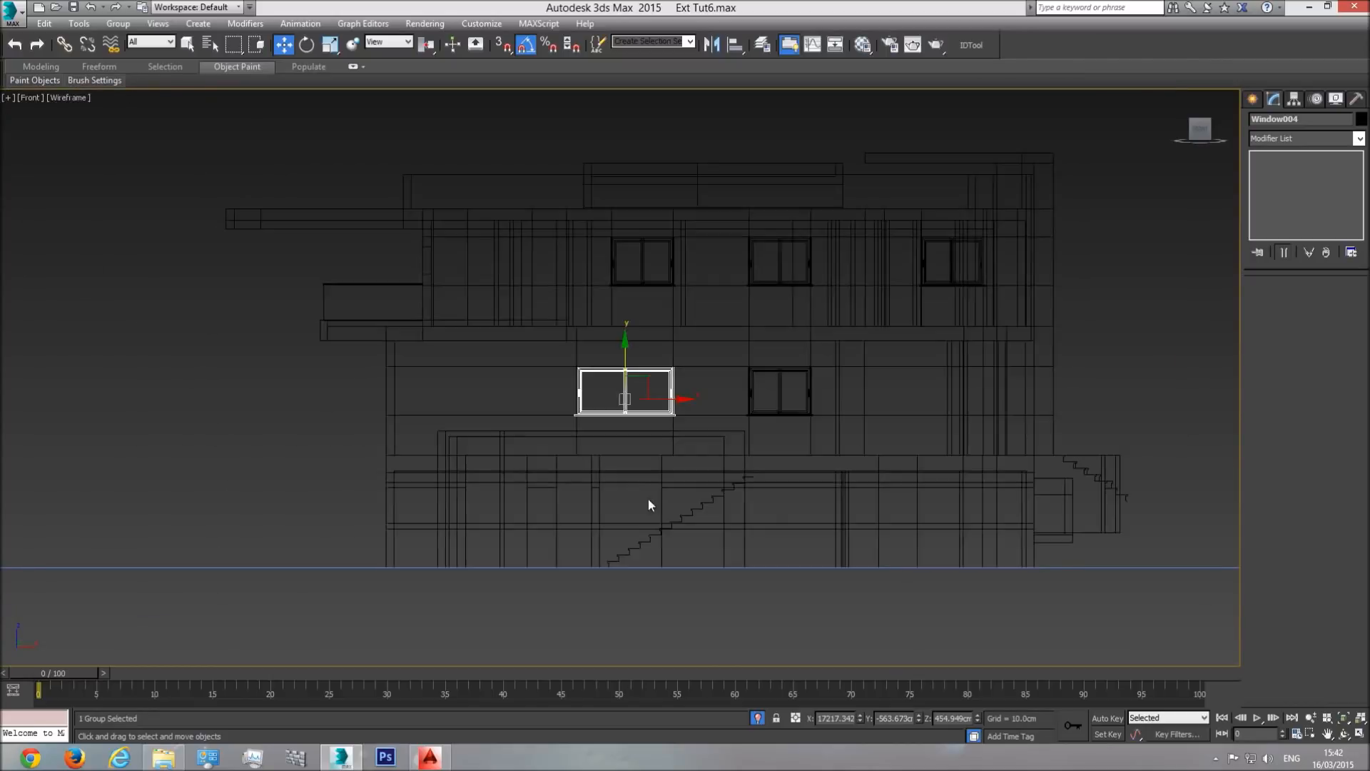
key("F3")
- Hide the front wall that covers the basement openings and stairs
left_click(181, 45)
left_click(611, 455)
right_click(609, 458)
left_click(645, 427)
middle_click_drag(607, 515, 665, 482)
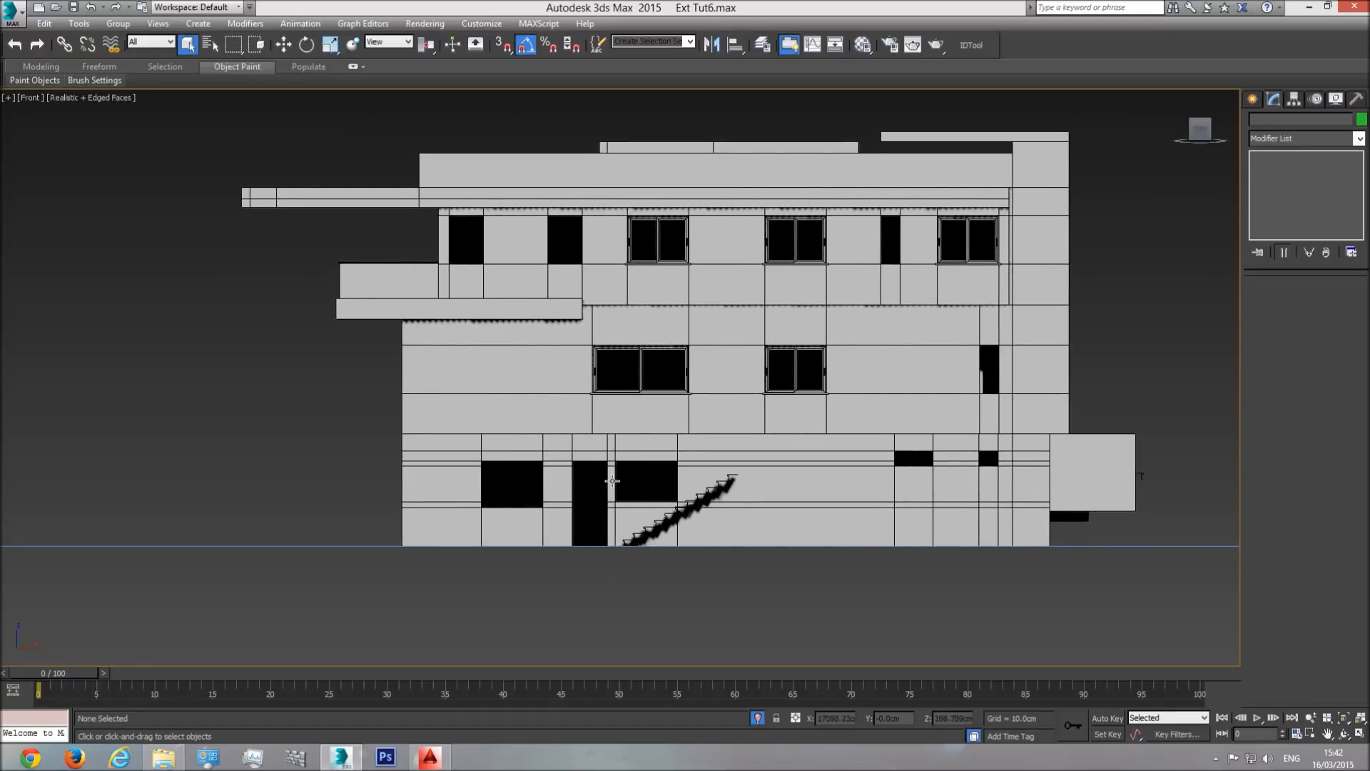
- Compare the basement windows and door in the side elevation drawing with the openings in the model's facade
key("t")
scroll(618, 482, "down", 5)
scroll(614, 462, "up", 5)
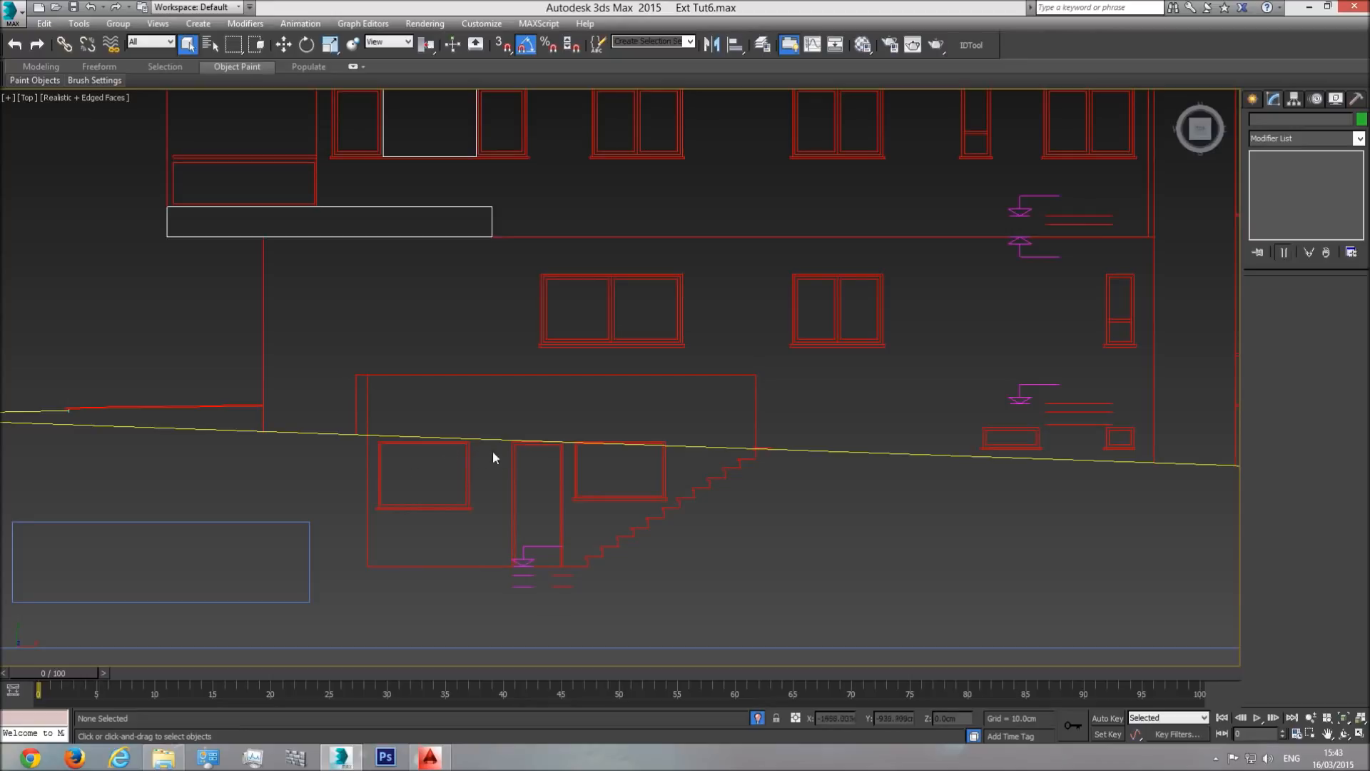
scroll(567, 414, "down", 3)
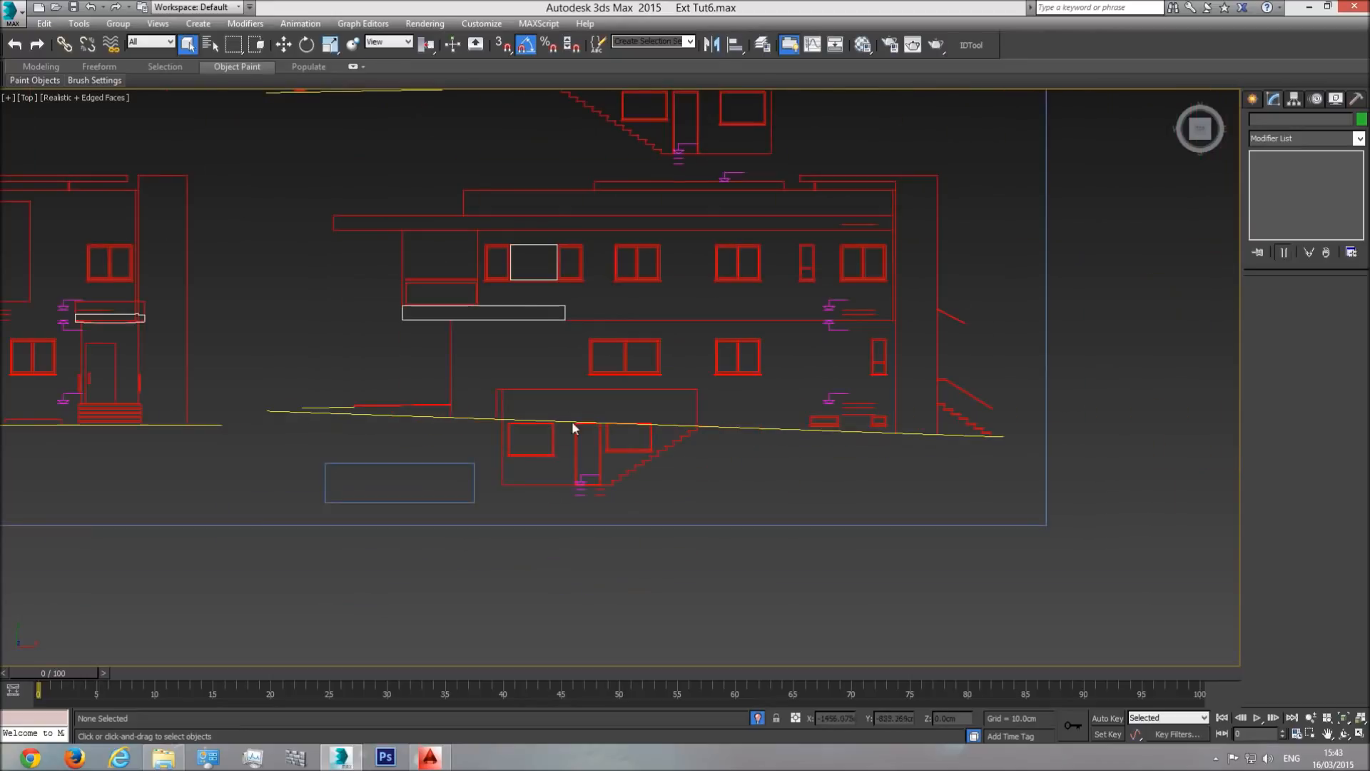
scroll(696, 437, "down", 1)
mouse_move(449, 421)
middle_mouse_down()
mouse_move(750, 448)
mouse_move(573, 443)
middle_mouse_up()
scroll(573, 443, "down", 1)
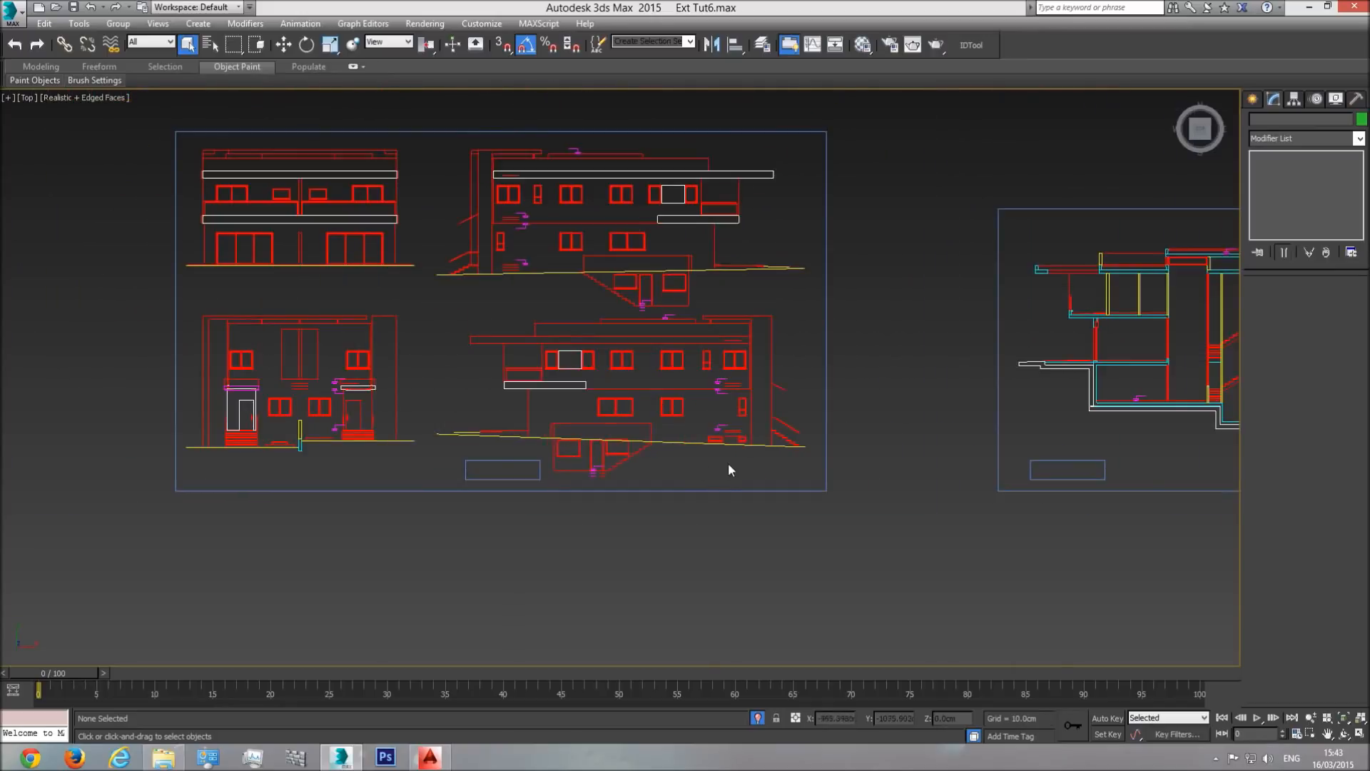
key("f")
scroll(667, 341, "up", 5)
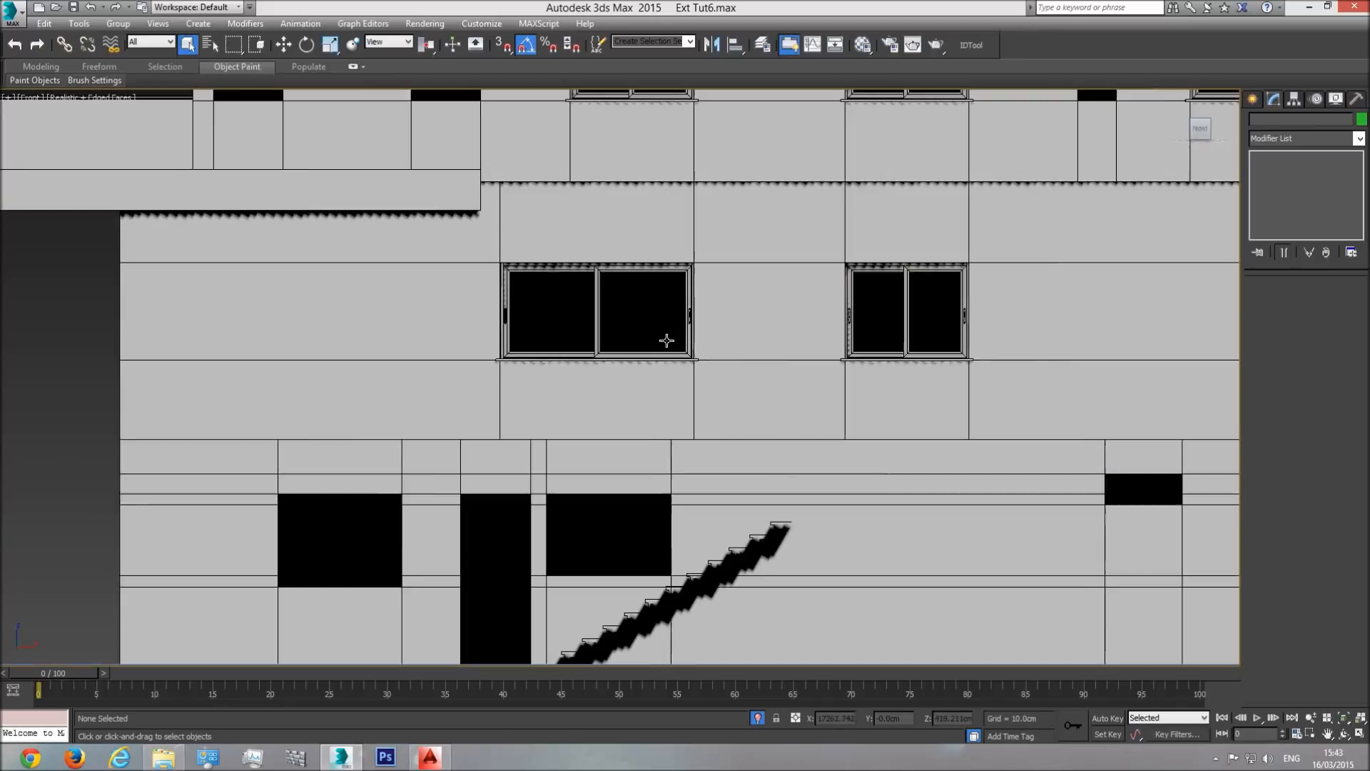
- Clone the narrower middle-floor window as a copy into the basement opening beside the stairs and align it with the opening's edges
left_click(889, 319)
key("w")
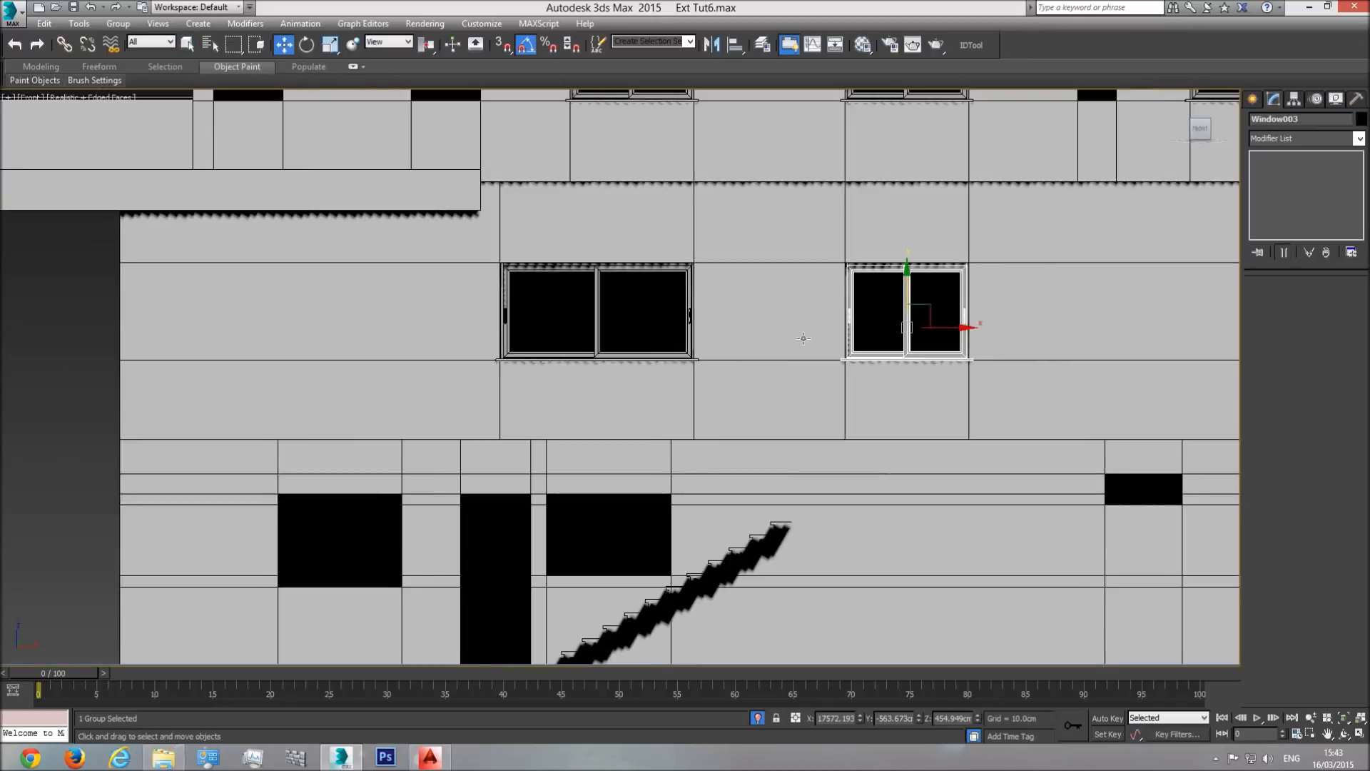
scroll(925, 281, "down", 2)
mouse_move(926, 281)
left_mouse_down("shift")
mouse_move(703, 413)
mouse_move(714, 410)
left_mouse_up("shift")
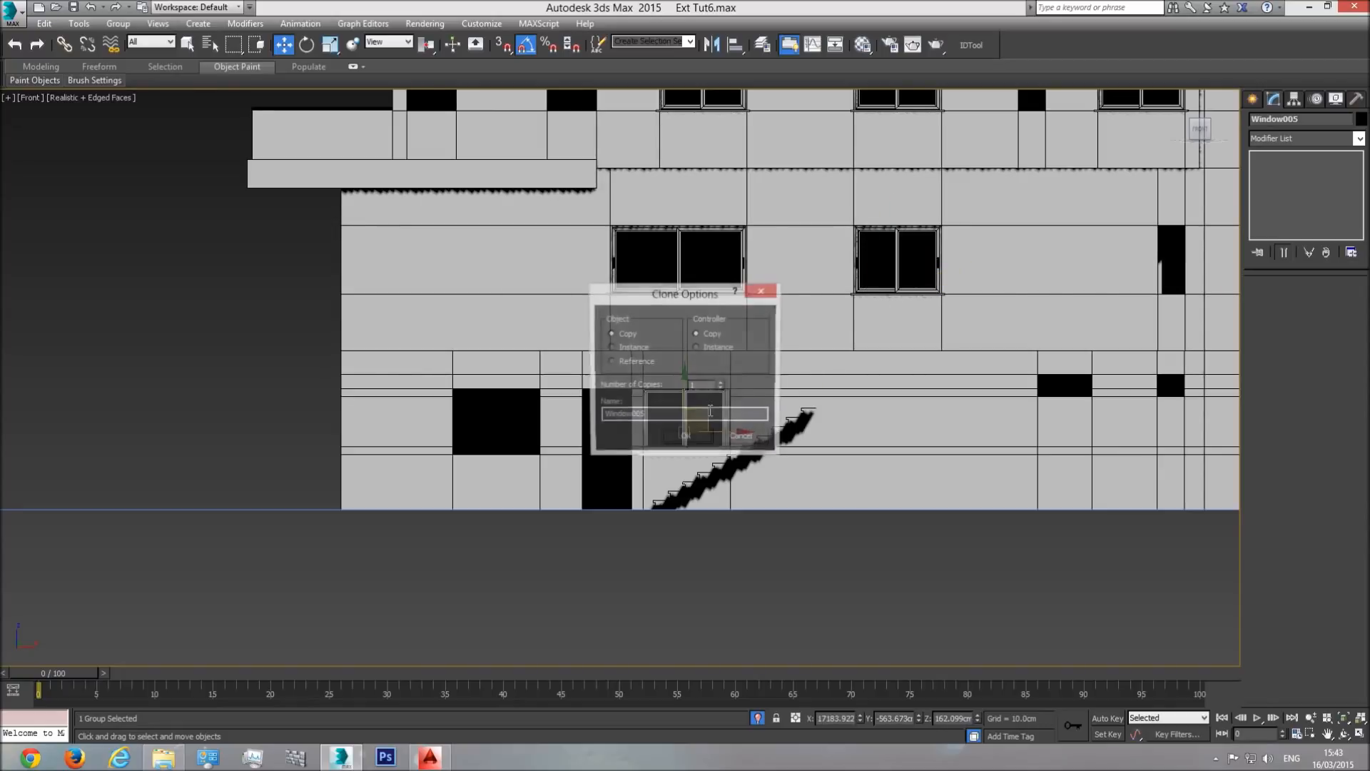
left_click(691, 438)
scroll(700, 428, "up", 6)
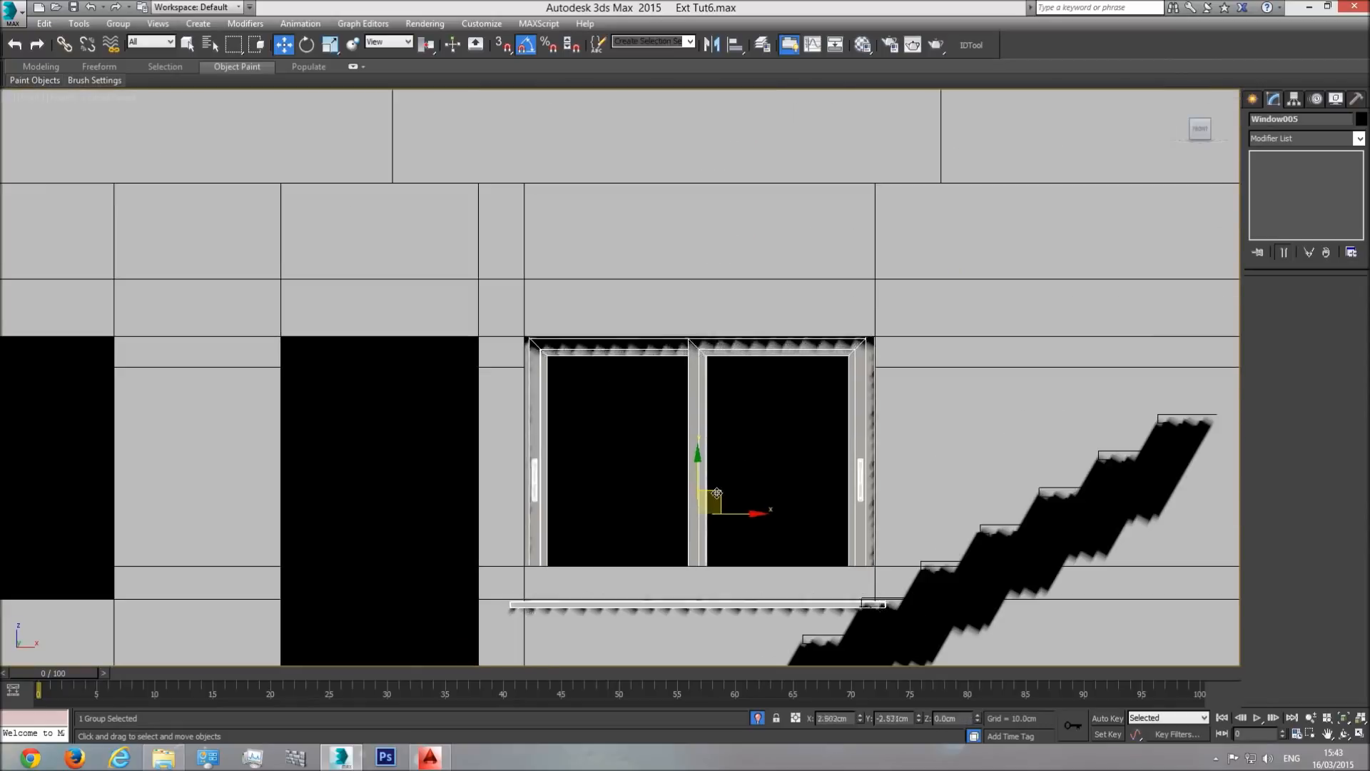
left_click_drag(724, 514, 718, 496)
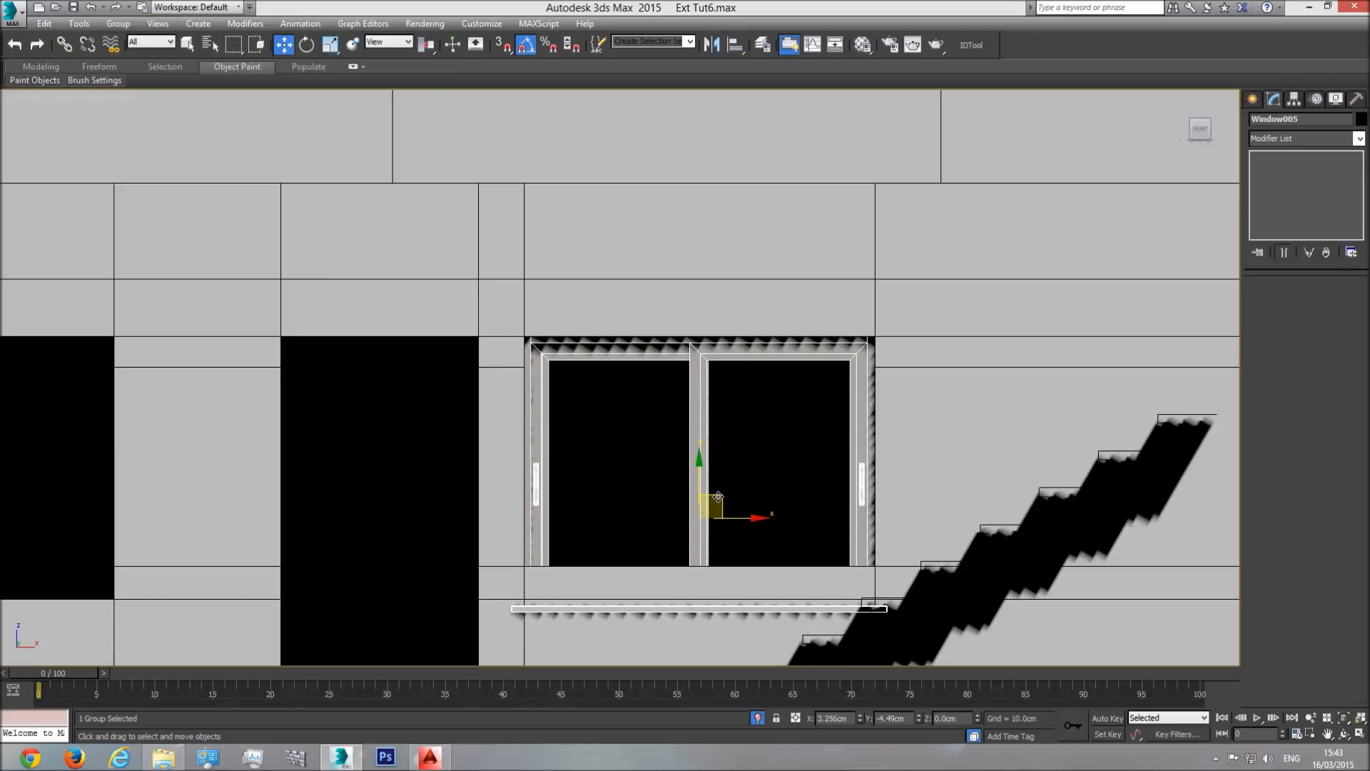
middle_click_drag(718, 496, 720, 450)
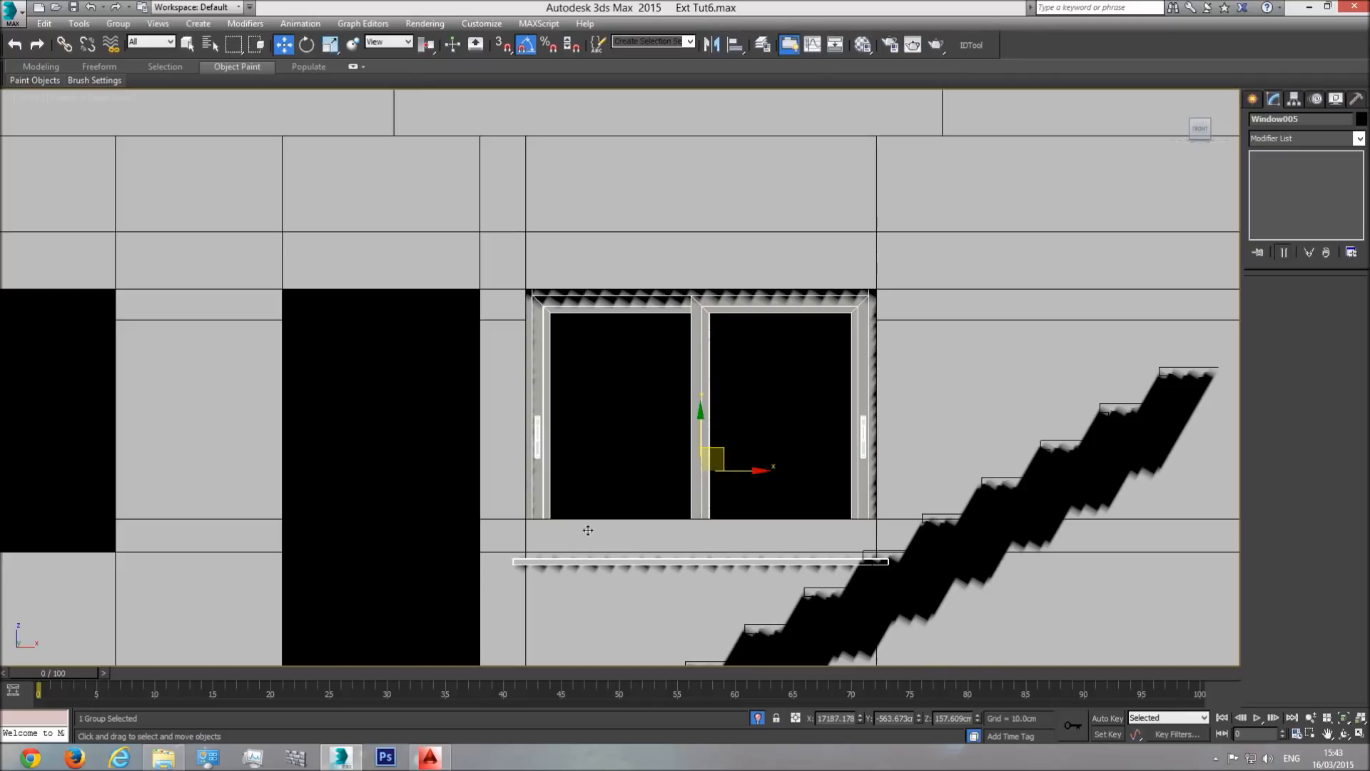
- Clone the basement window beside the stairs as a copy into the opening left of the basement door and align it
middle_click_drag(666, 529, 771, 526)
scroll(773, 525, "down", 3)
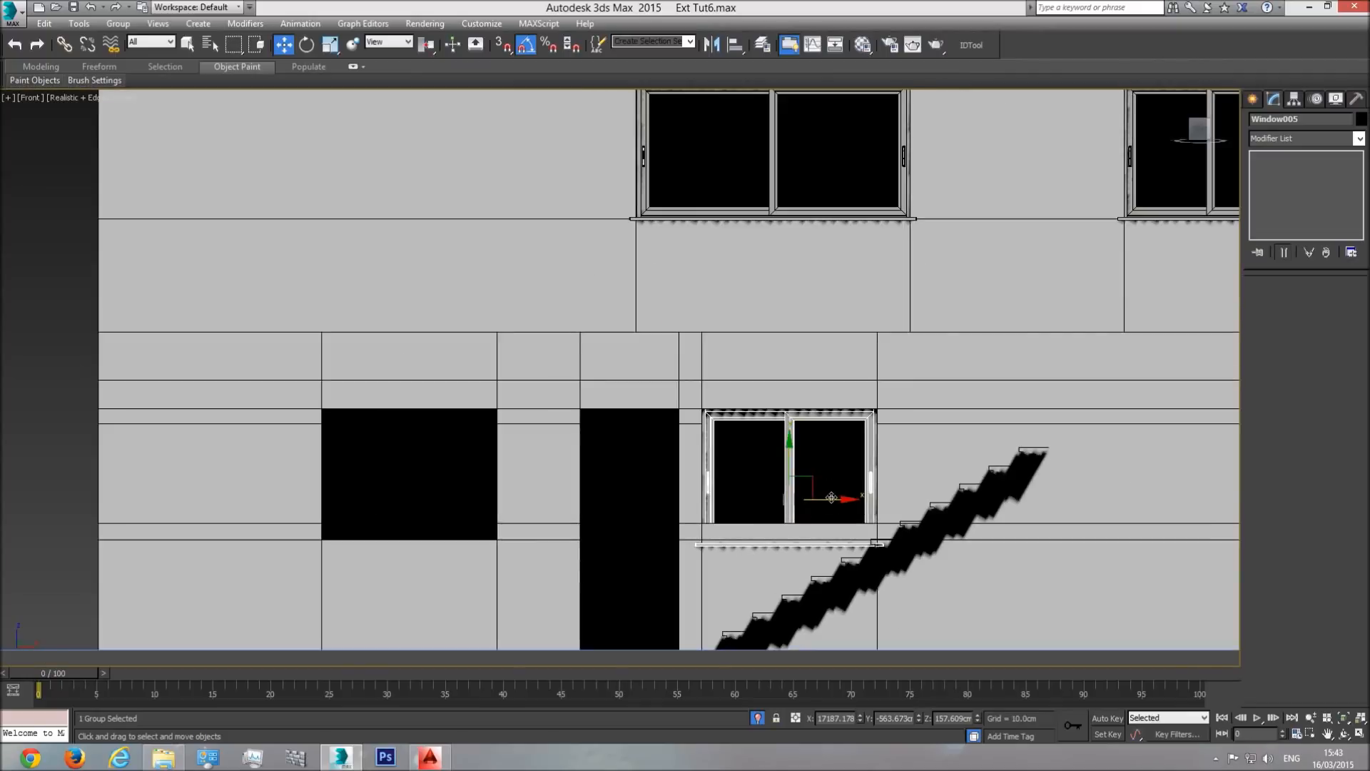
mouse_move(831, 497)
left_mouse_down("shift")
mouse_move(478, 511)
mouse_move(451, 544)
left_mouse_up("shift")
left_click(689, 438)
scroll(577, 457, "up", 3)
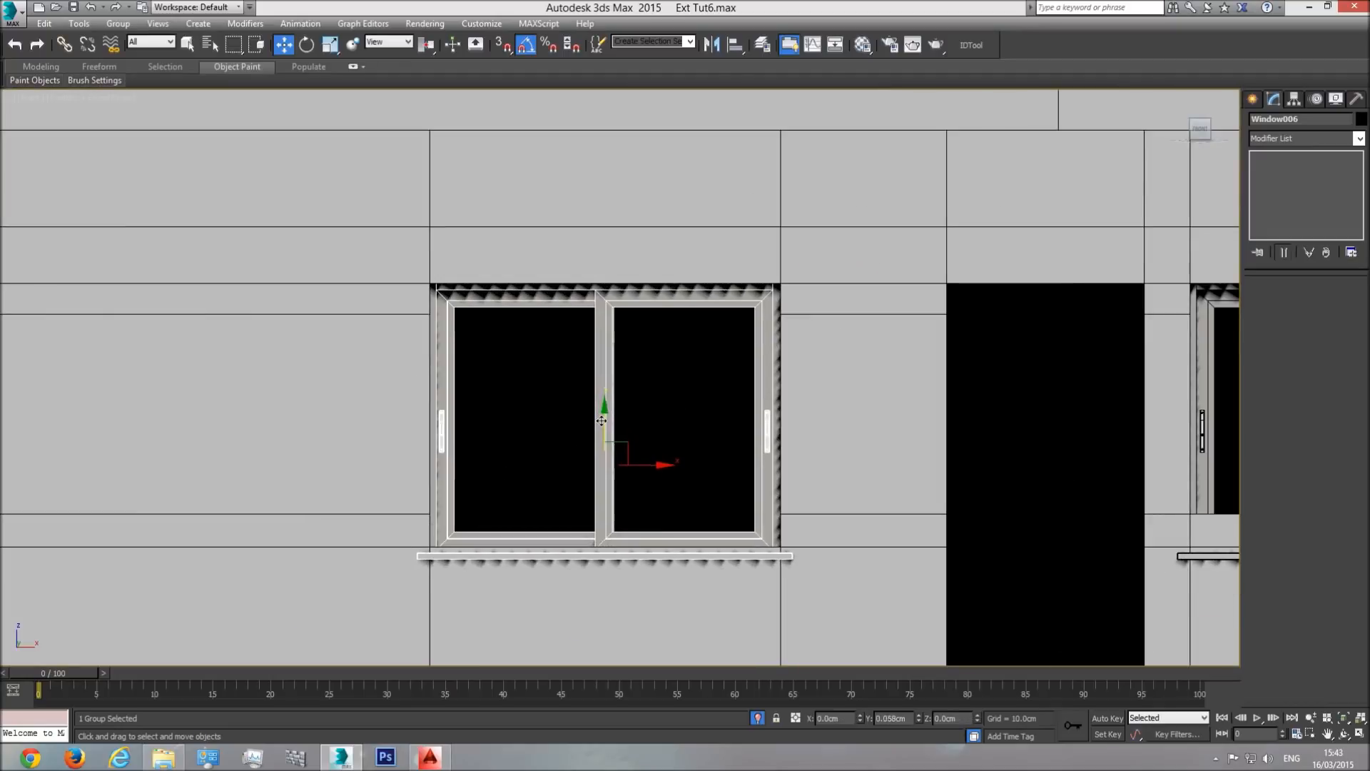
scroll(717, 519, "down", 3)
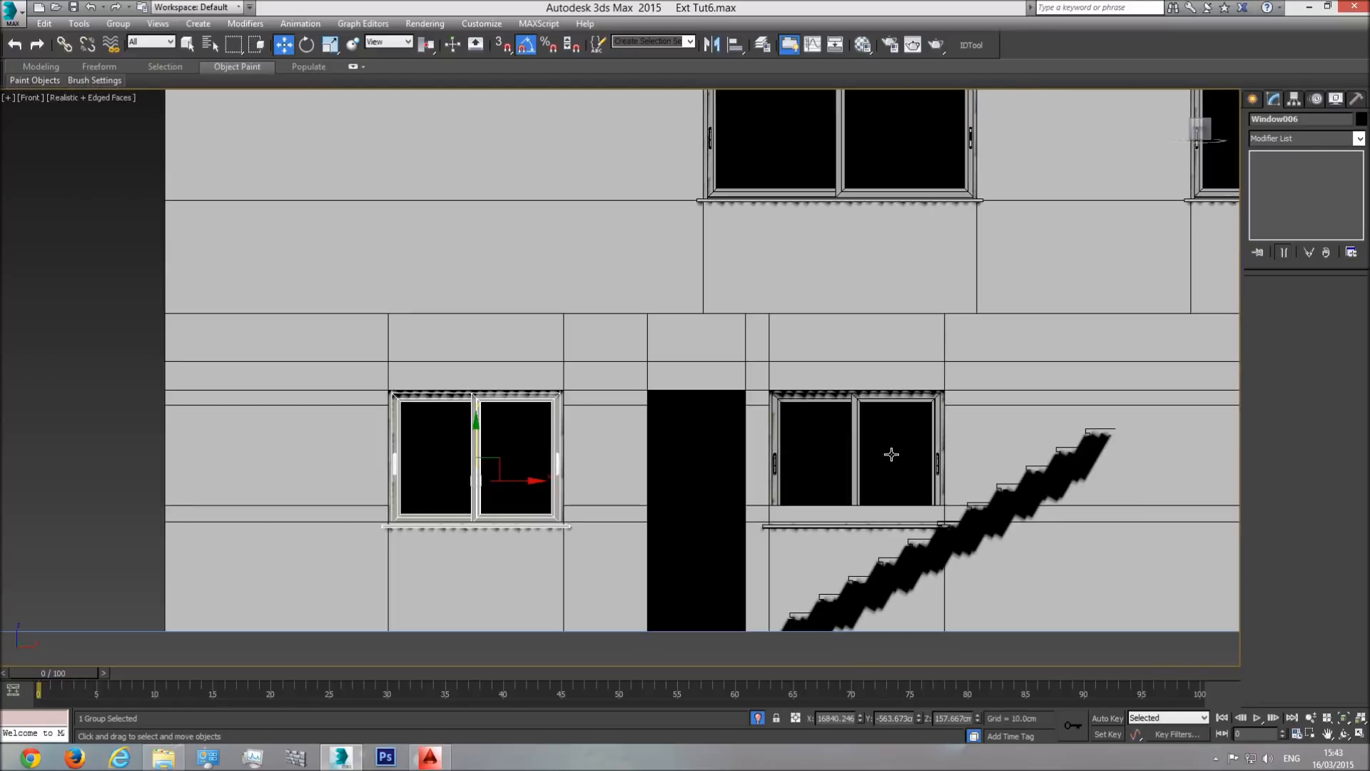
- Examine in perspective how the two basement windows and their ledges sit in the openings
scroll(875, 454, "up", 4)
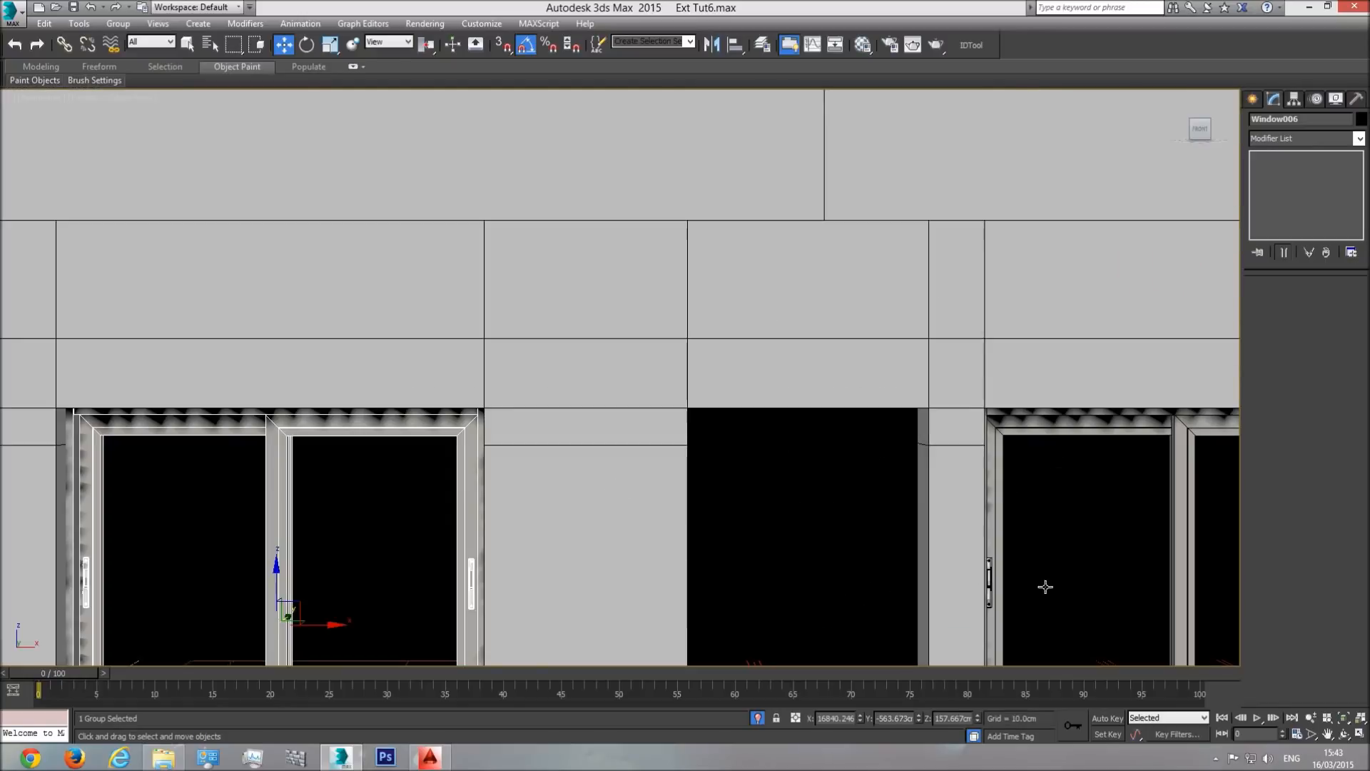
left_click(1344, 718)
left_click(1345, 734)
left_click_drag(621, 440, 689, 420)
scroll(664, 431, "down", 6)
middle_click_drag(684, 384, 680, 387)
scroll(680, 388, "down", 3)
scroll(717, 391, "up", 6)
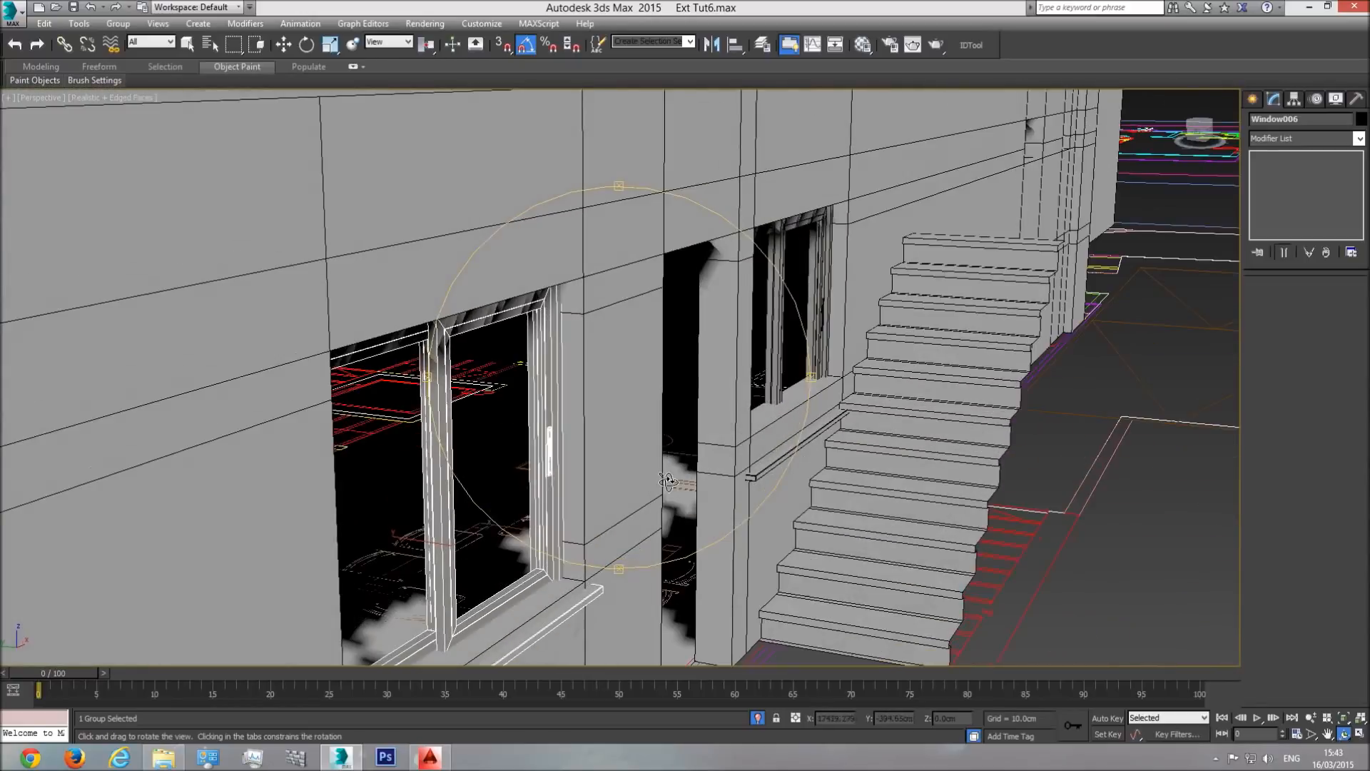
left_click_drag(560, 519, 564, 463)
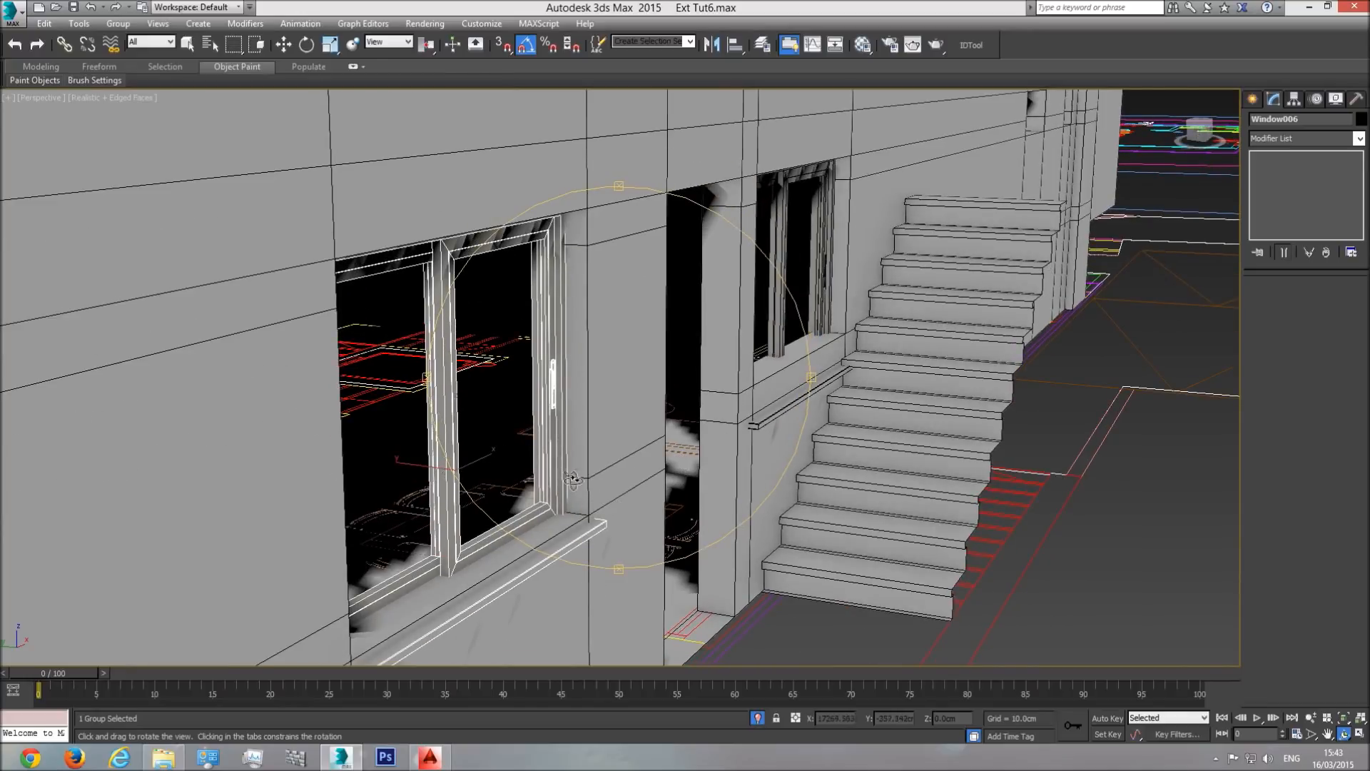
mouse_move(582, 473)
left_mouse_down()
mouse_move(606, 467)
mouse_move(582, 470)
left_mouse_up()
key("w")
key("f")
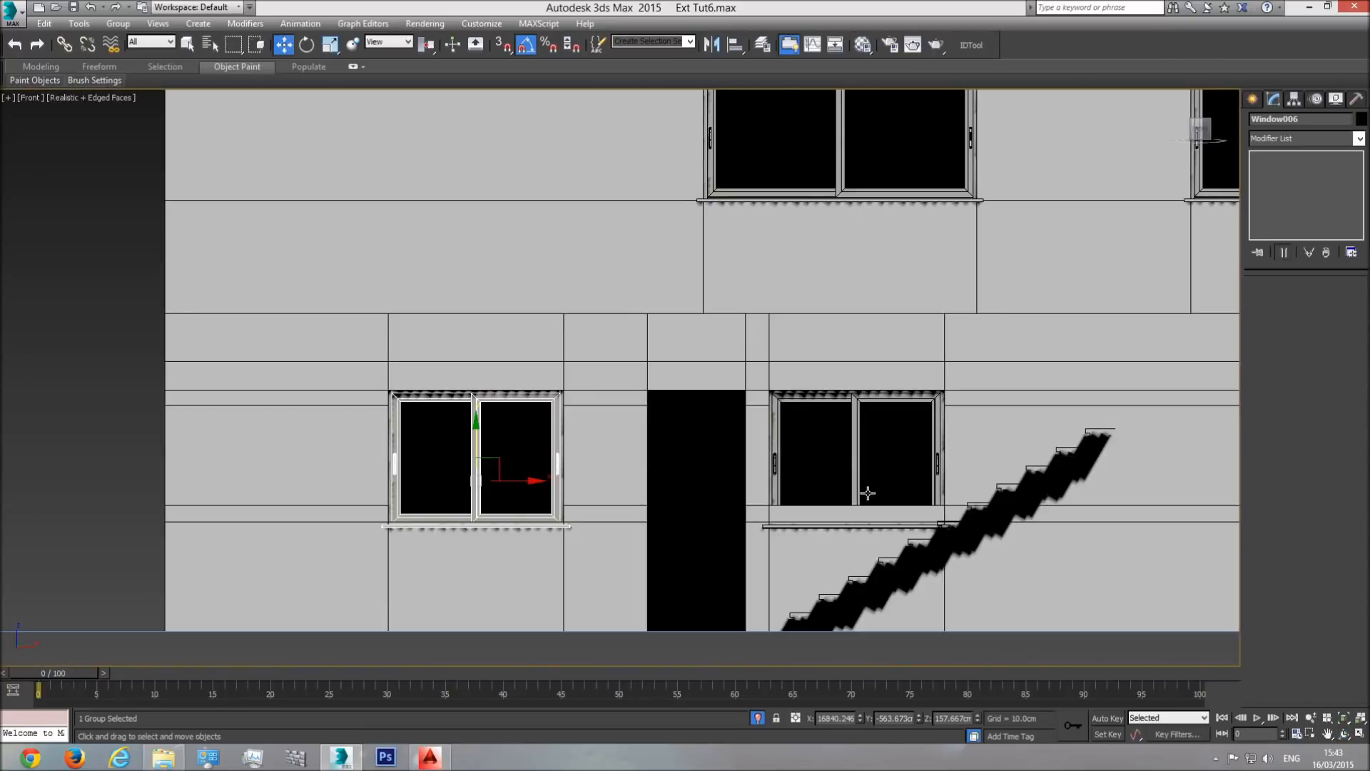
- Open the group of the window beside the stairs and raise the frame's bottom vertices to the opening's lower edge
left_click(861, 451)
left_click(118, 23)
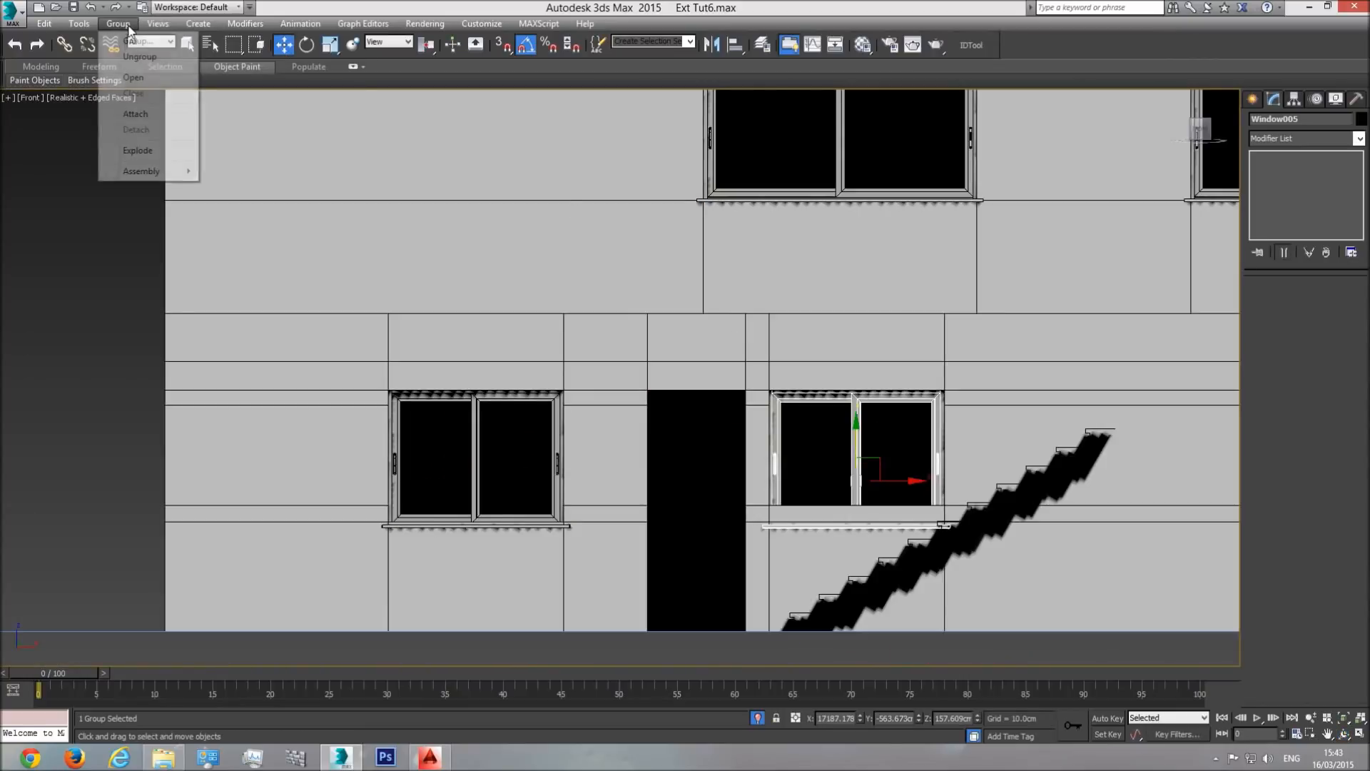
left_click(150, 78)
middle_click_drag(826, 389, 813, 371)
scroll(841, 431, "up", 3)
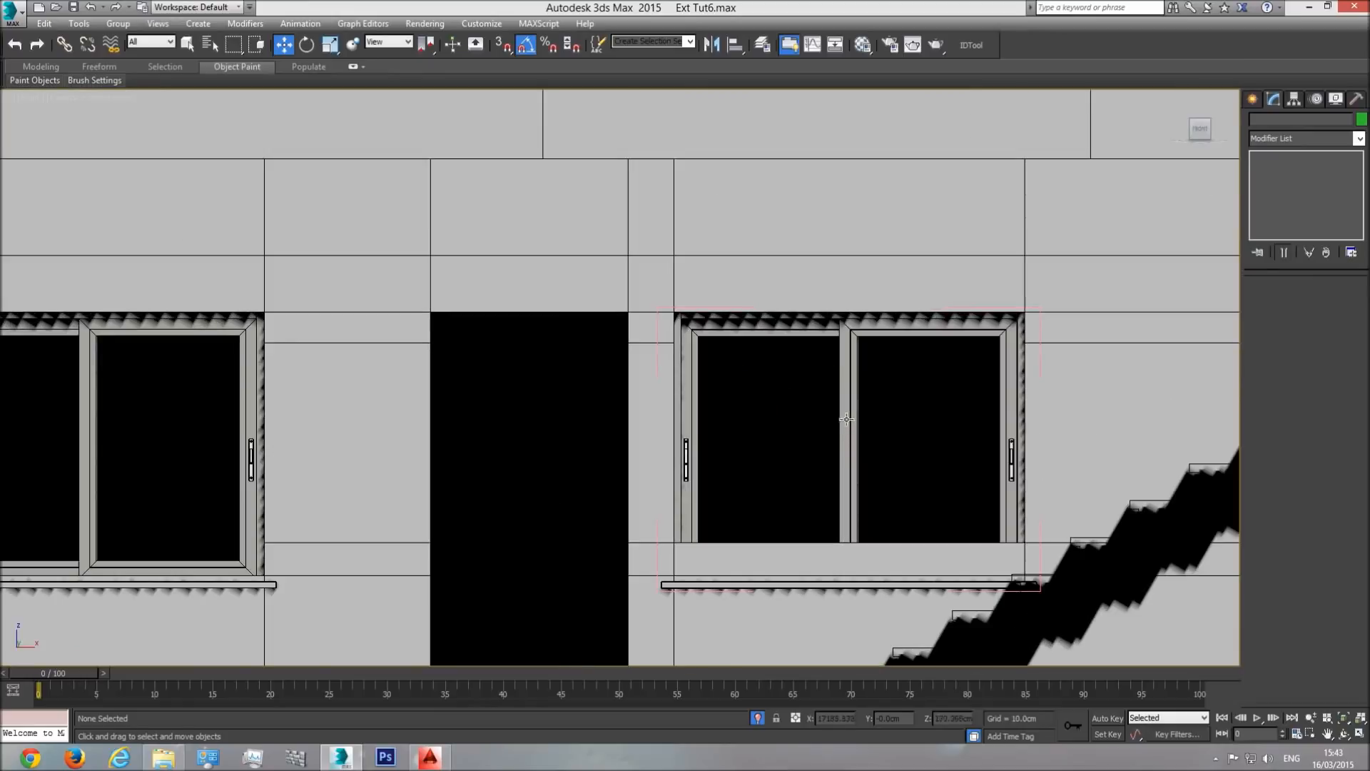
left_click(847, 432)
left_click(1268, 301)
middle_click_drag(982, 527, 958, 481)
key("F3")
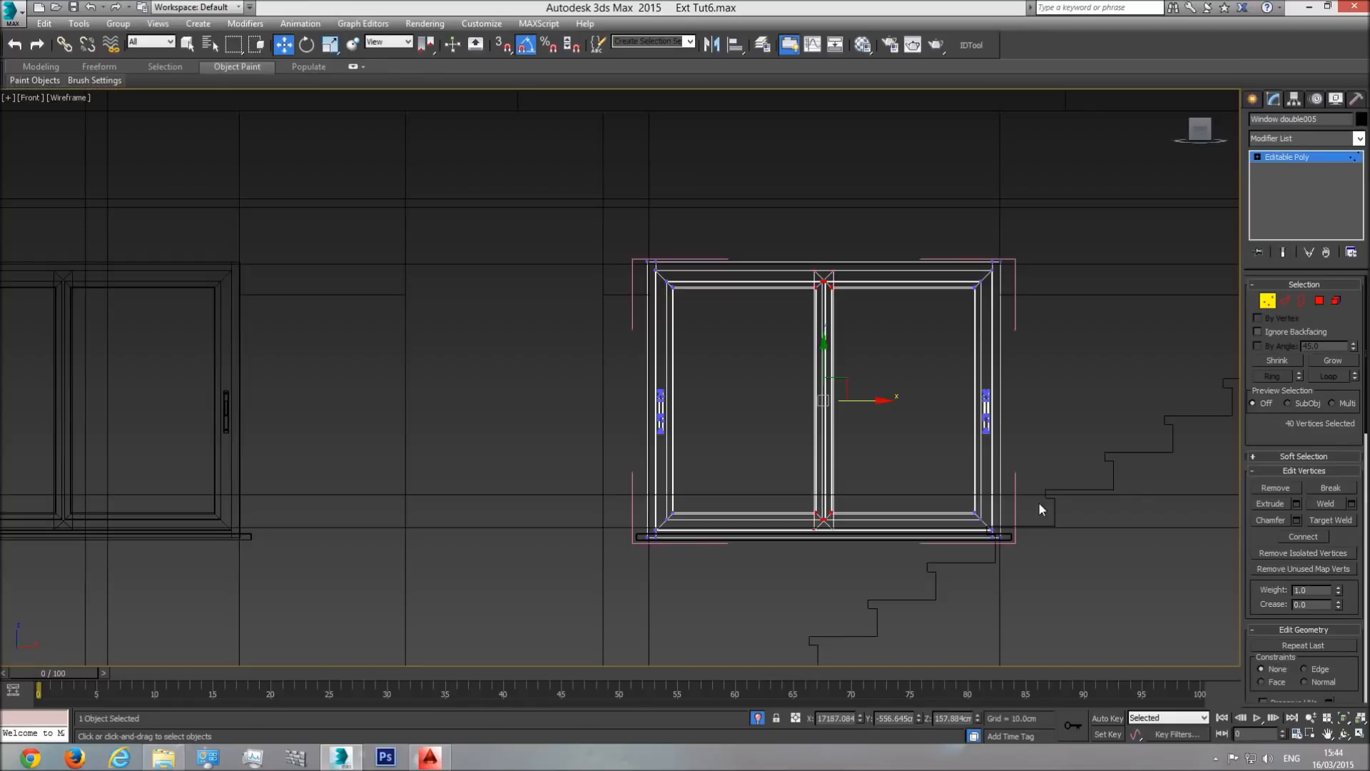
left_click_drag(580, 620, 580, 620)
key("F3")
left_click_drag(825, 483, 824, 443)
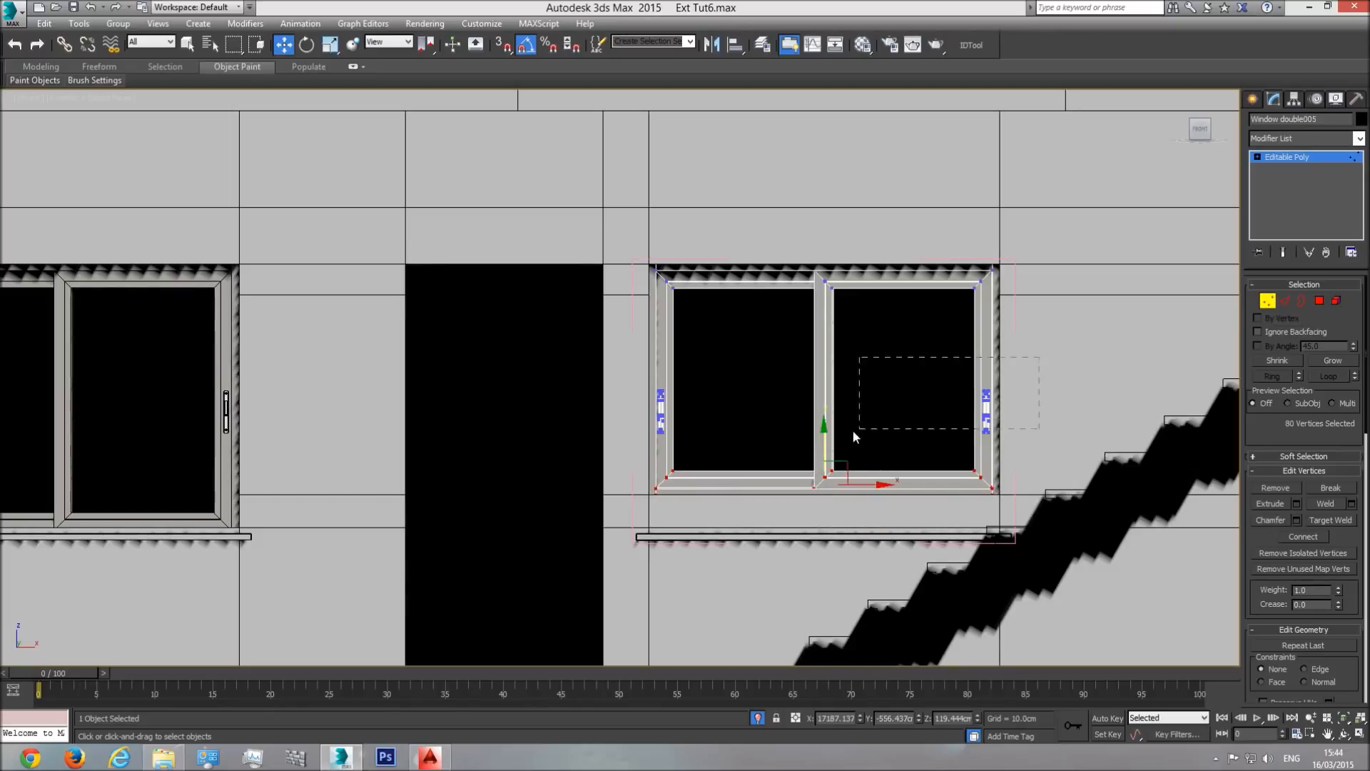
- Raise the vertices of both window handles by about 13 cm to suit the shortened frame
left_click_drag(629, 451, 589, 451)
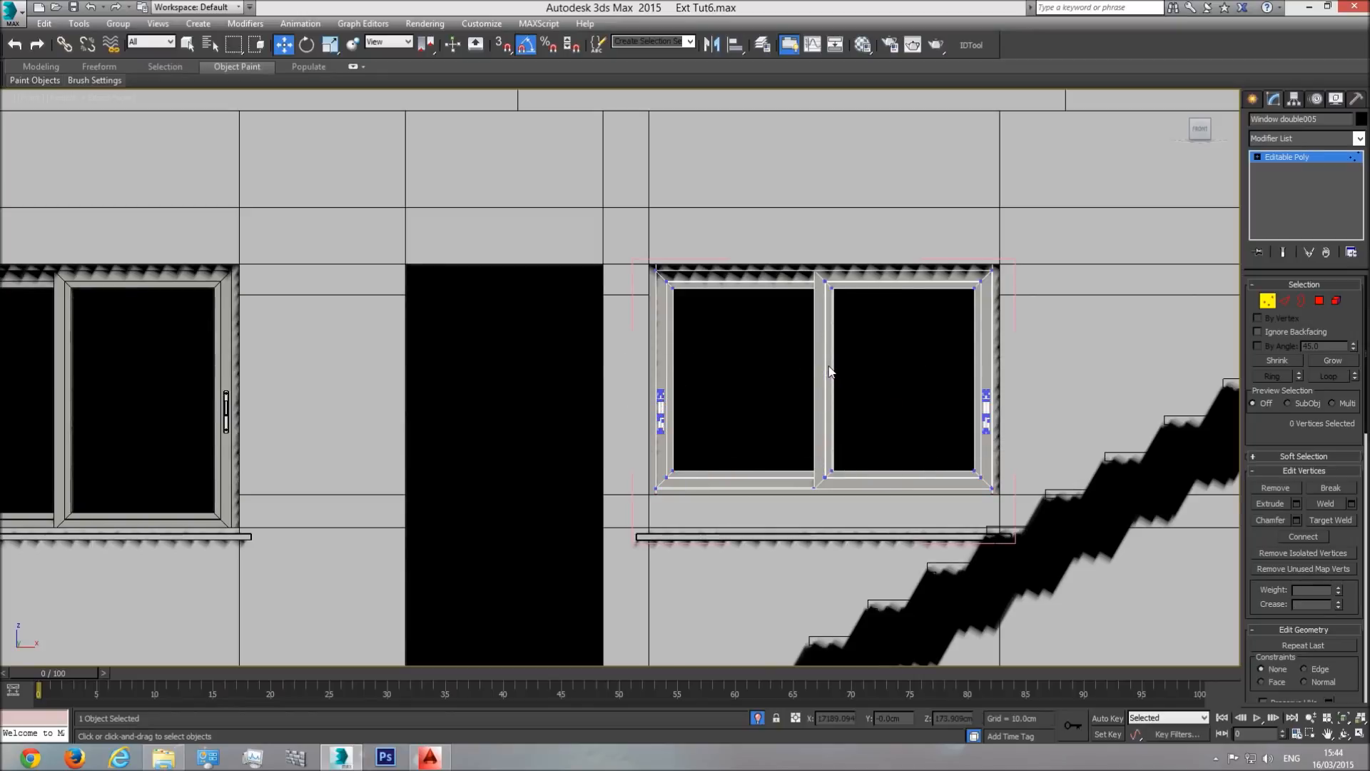
left_click_drag(828, 360, 829, 337)
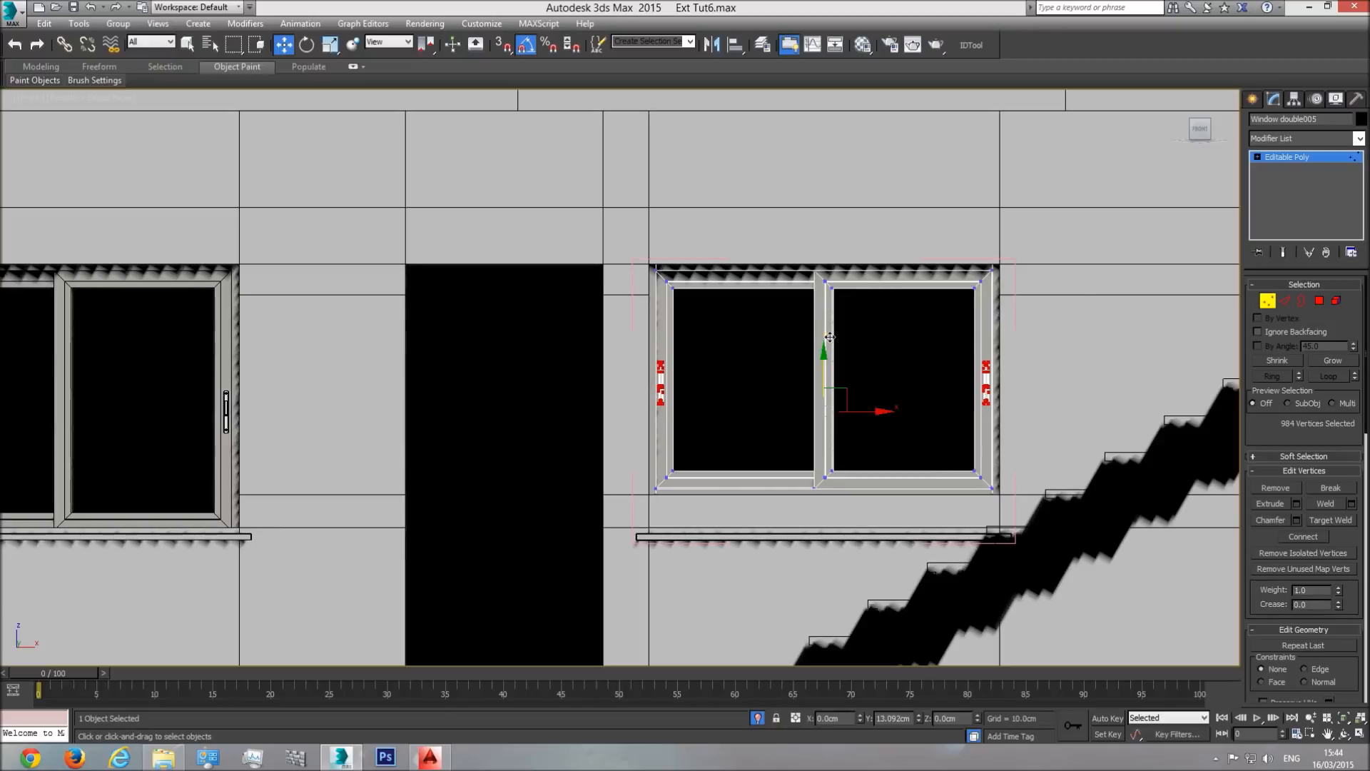
left_click(1312, 157)
- Raise the ledge to the bottom of the shortened frame and close the window group
left_click(945, 529)
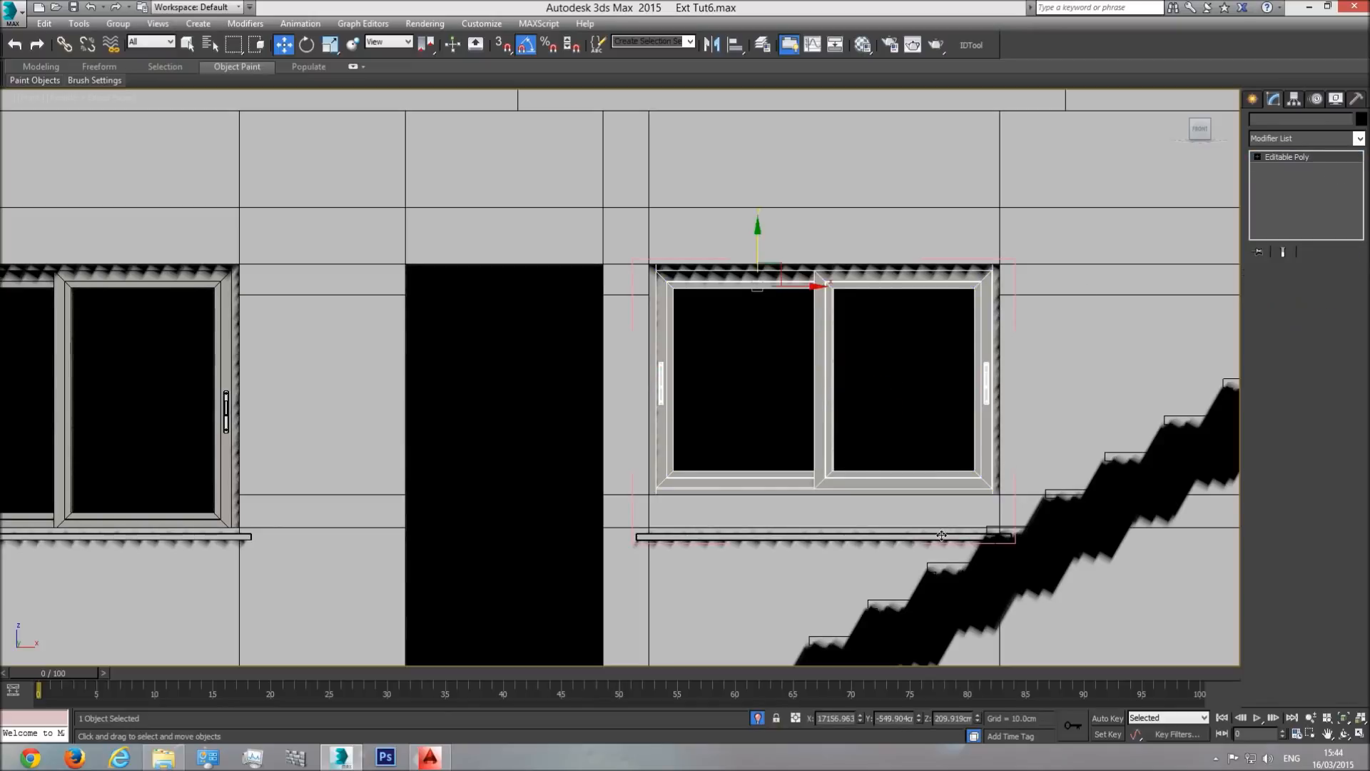
left_click_drag(830, 502, 833, 460)
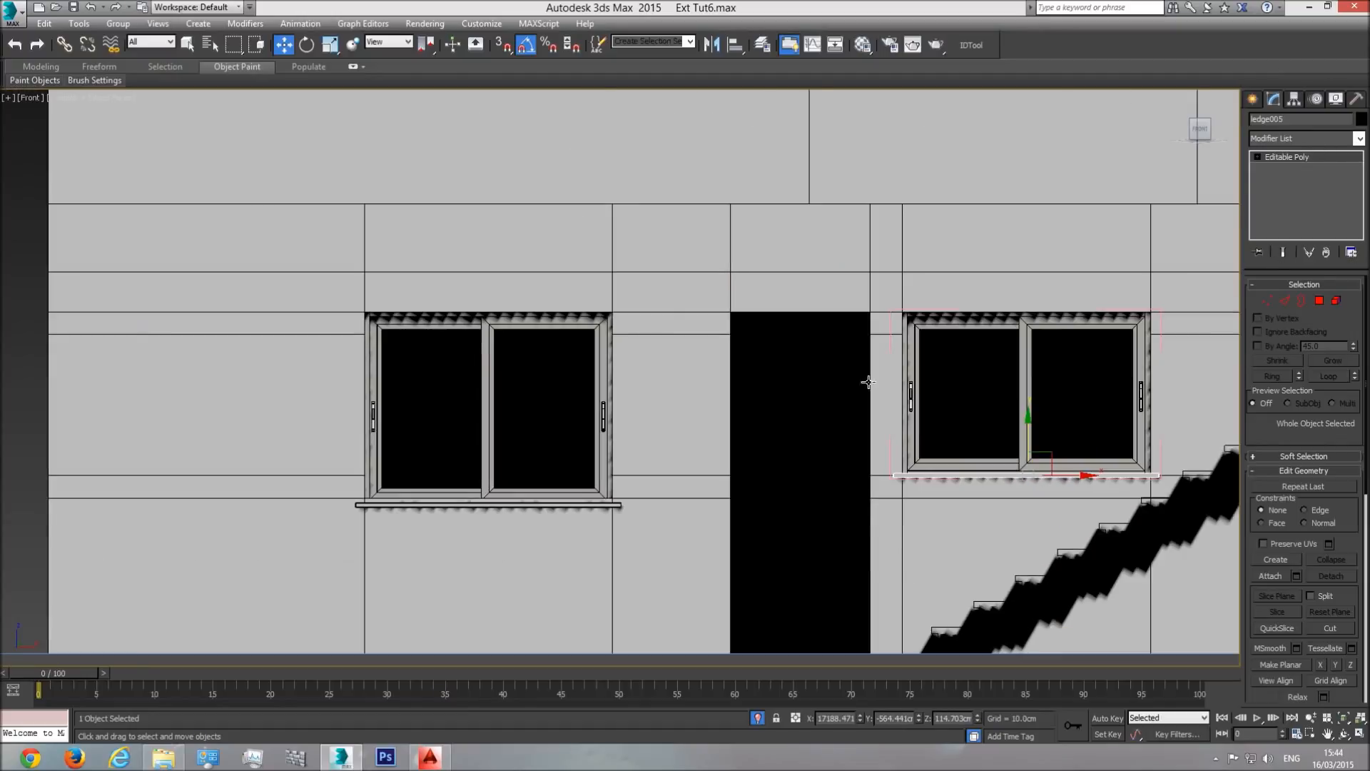
left_click(119, 24)
left_click(139, 94)
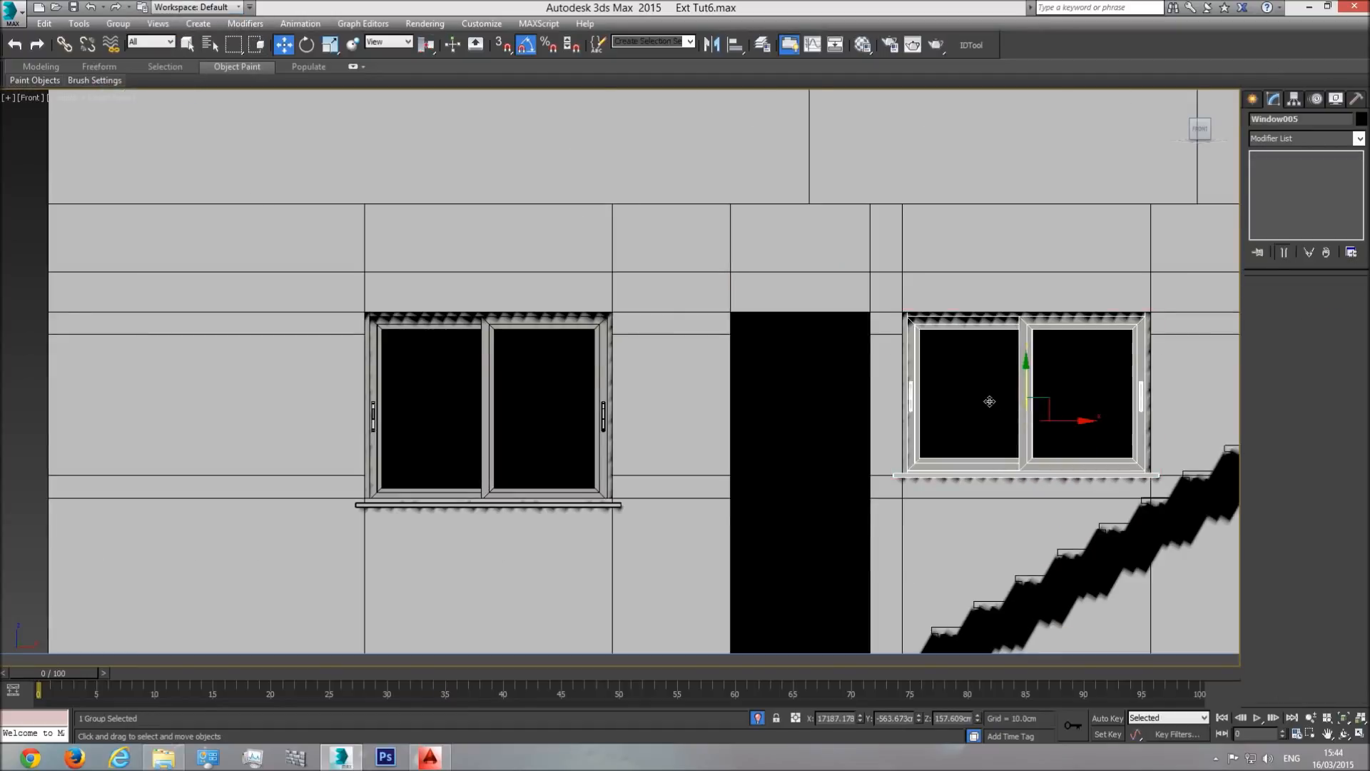
- Open the group of the basement window left of the door and raise the frame's bottom vertices and the ledge to fit the opening
left_click(495, 417)
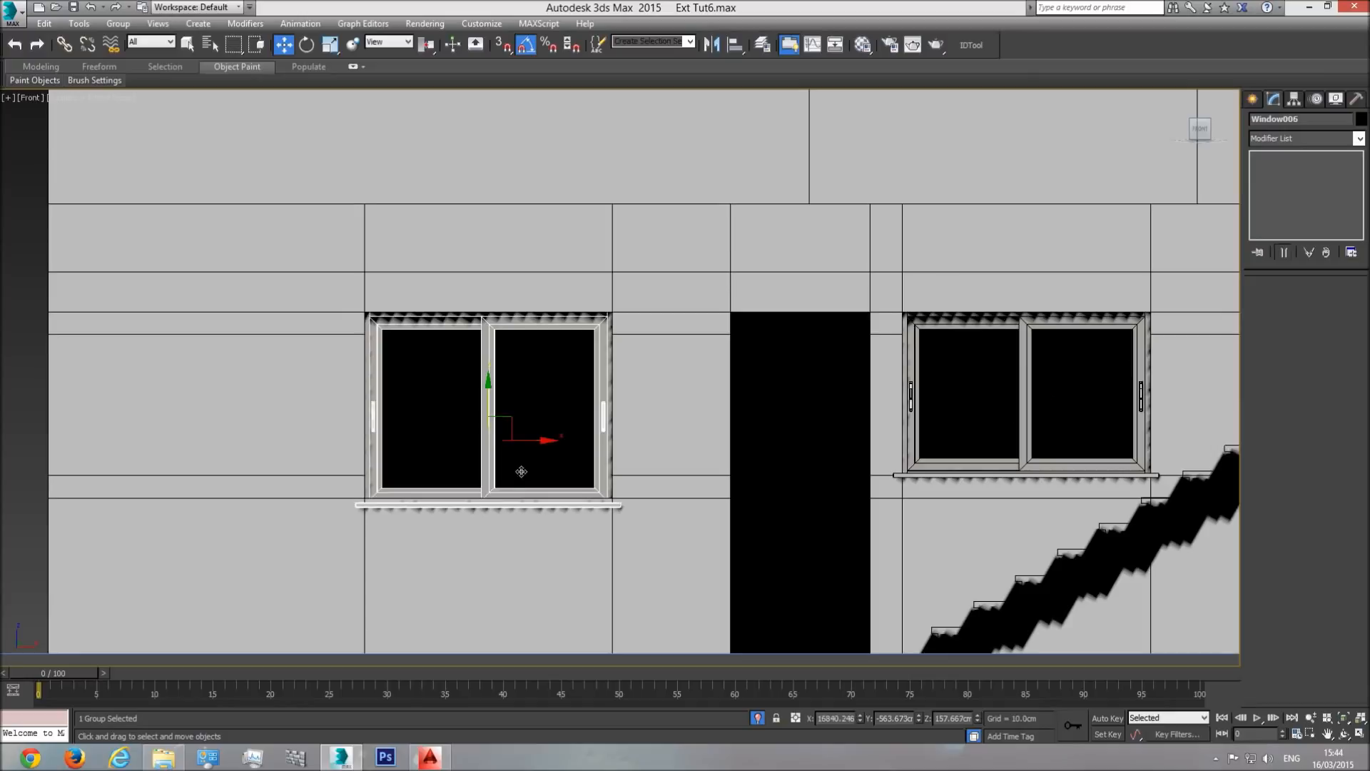
left_click(118, 23)
left_click(133, 81)
left_click(482, 362)
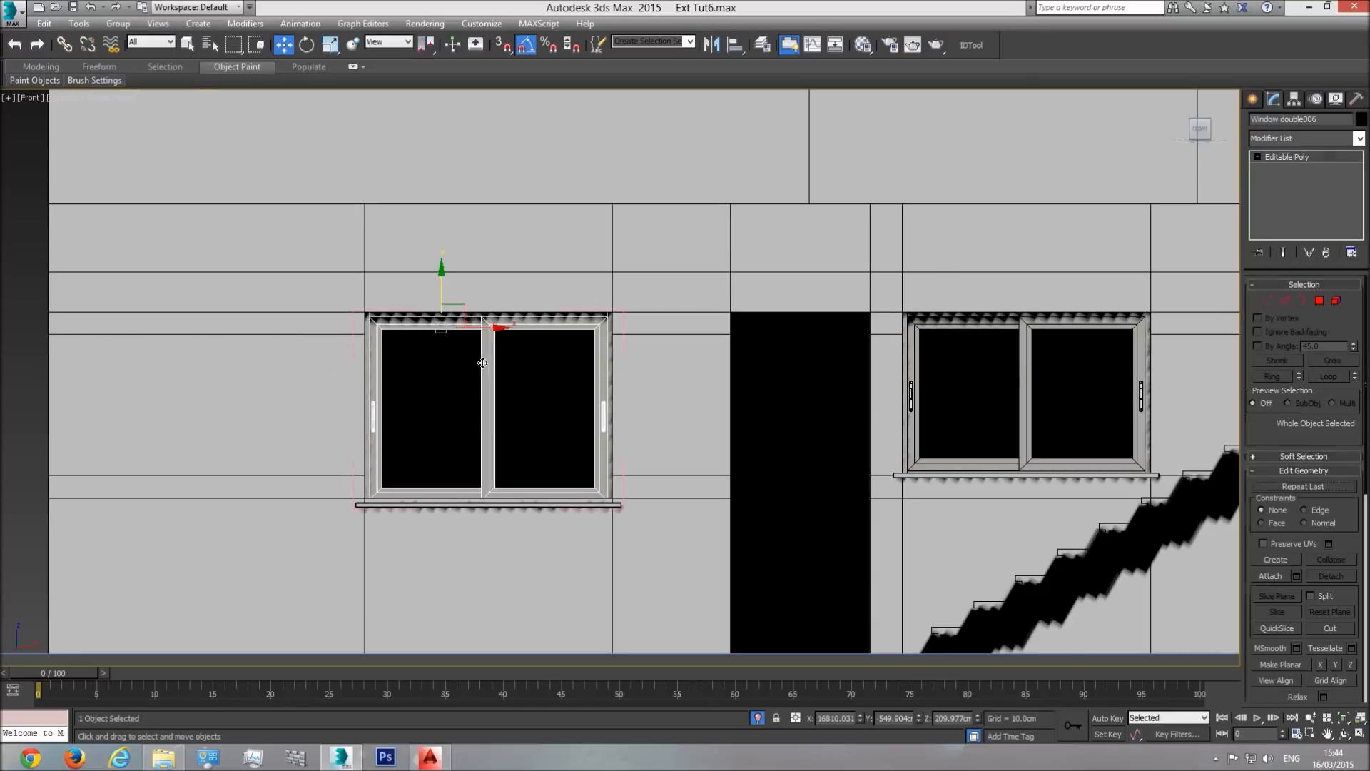
left_click(1268, 301)
left_click_drag(675, 459, 339, 534)
scroll(482, 512, "up", 5)
left_click_drag(465, 476, 469, 454)
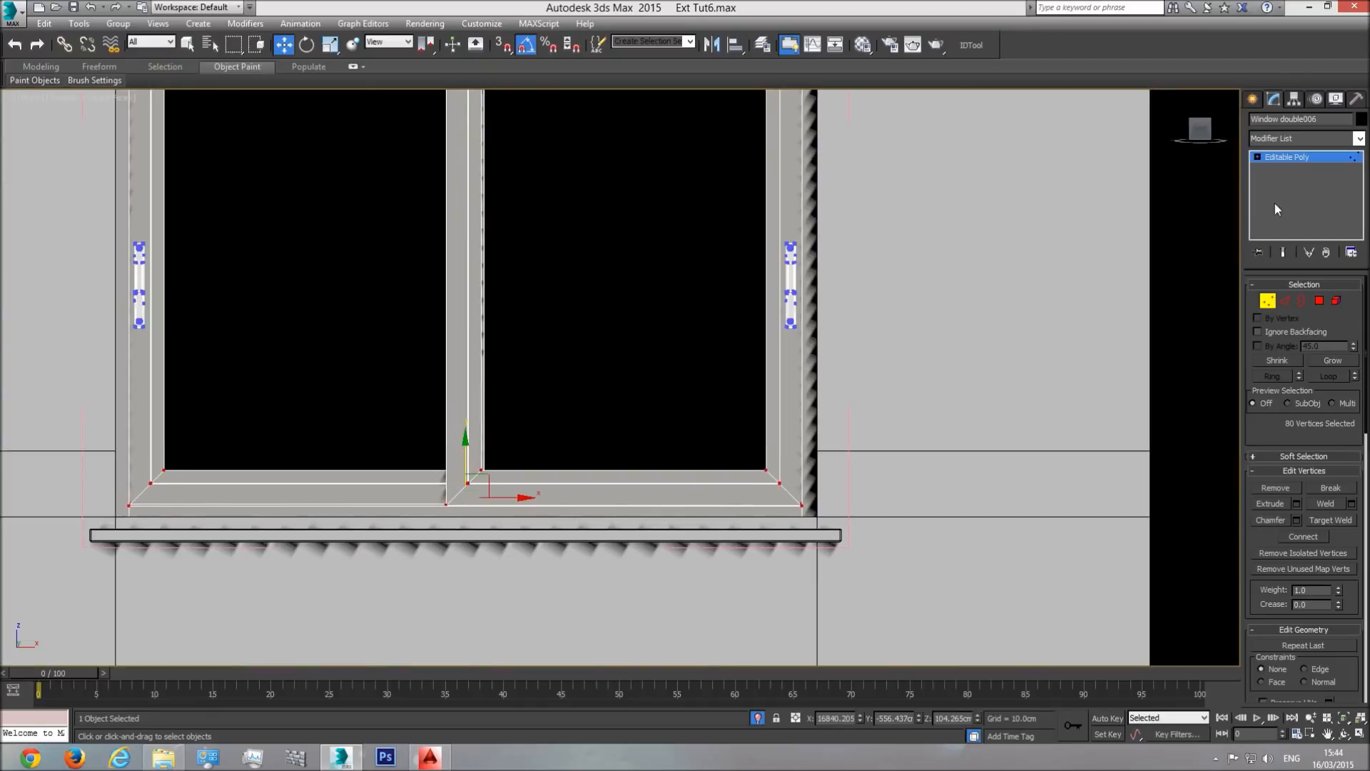
left_click(1298, 157)
left_click(758, 537)
left_click_drag(472, 505, 478, 485)
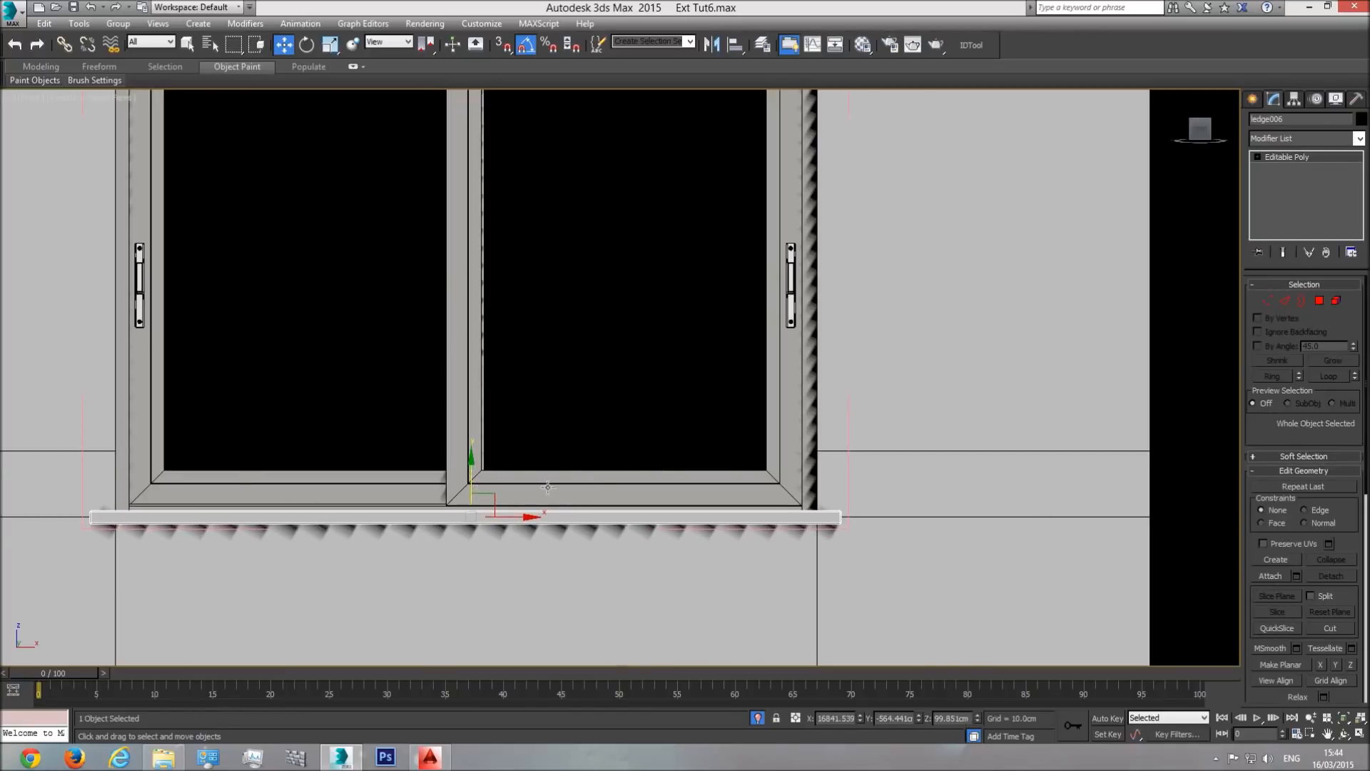
- Nudge the frame's bottom vertices slightly higher above the raised ledge and close the window group
scroll(859, 527, "down", 3)
left_click(661, 461)
left_click(1267, 300)
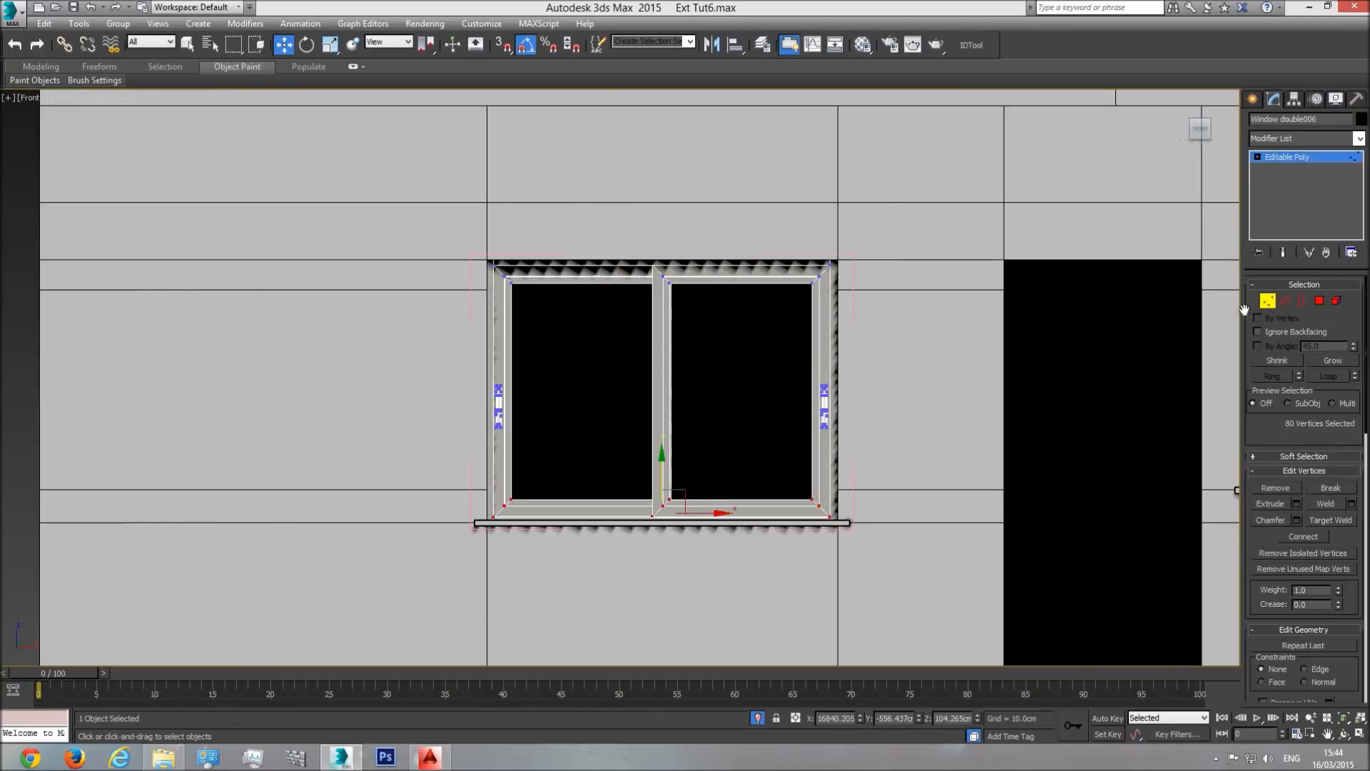
scroll(643, 491, "up", 3)
left_click_drag(643, 488, 644, 483)
left_click(1323, 160)
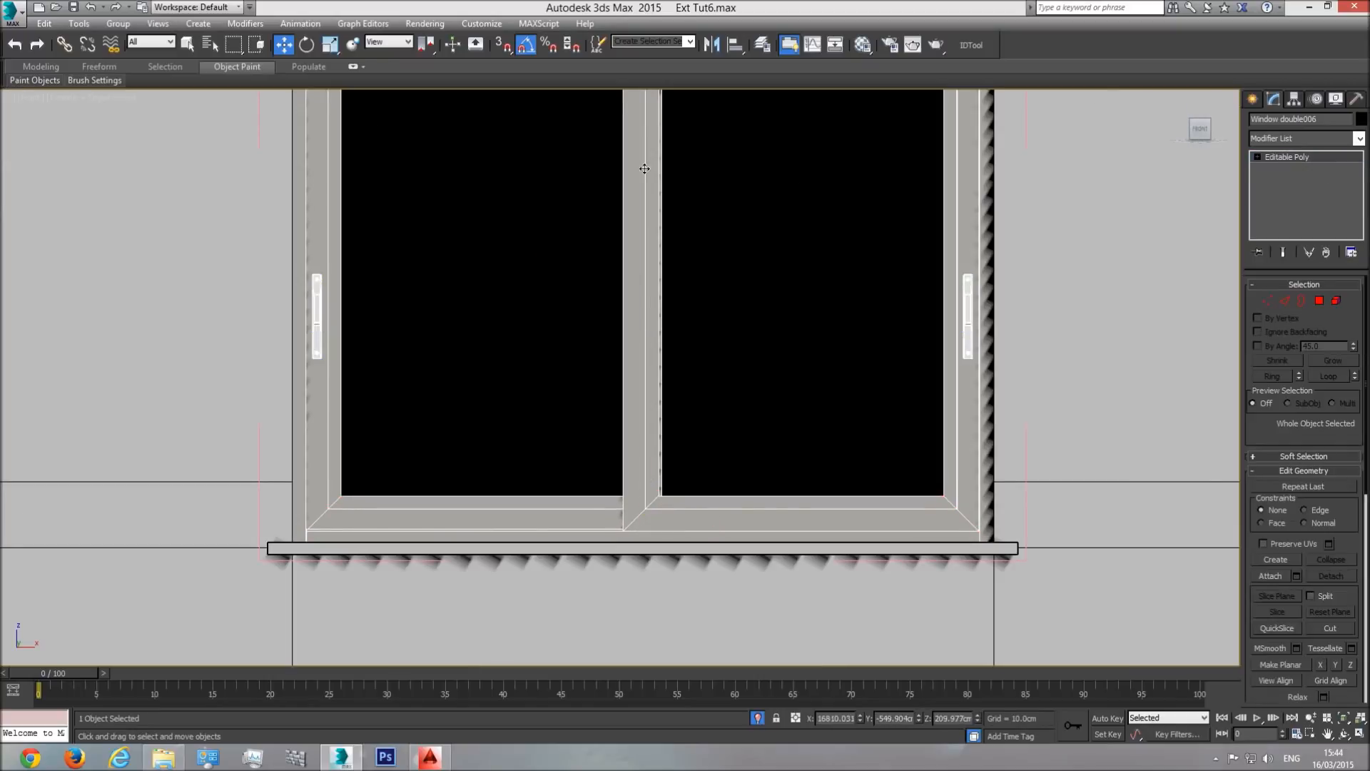
left_click(118, 22)
left_click(114, 92)
- Examine the whole side facade with its fitted basement windows in the front and perspective views
scroll(486, 344, "down", 5)
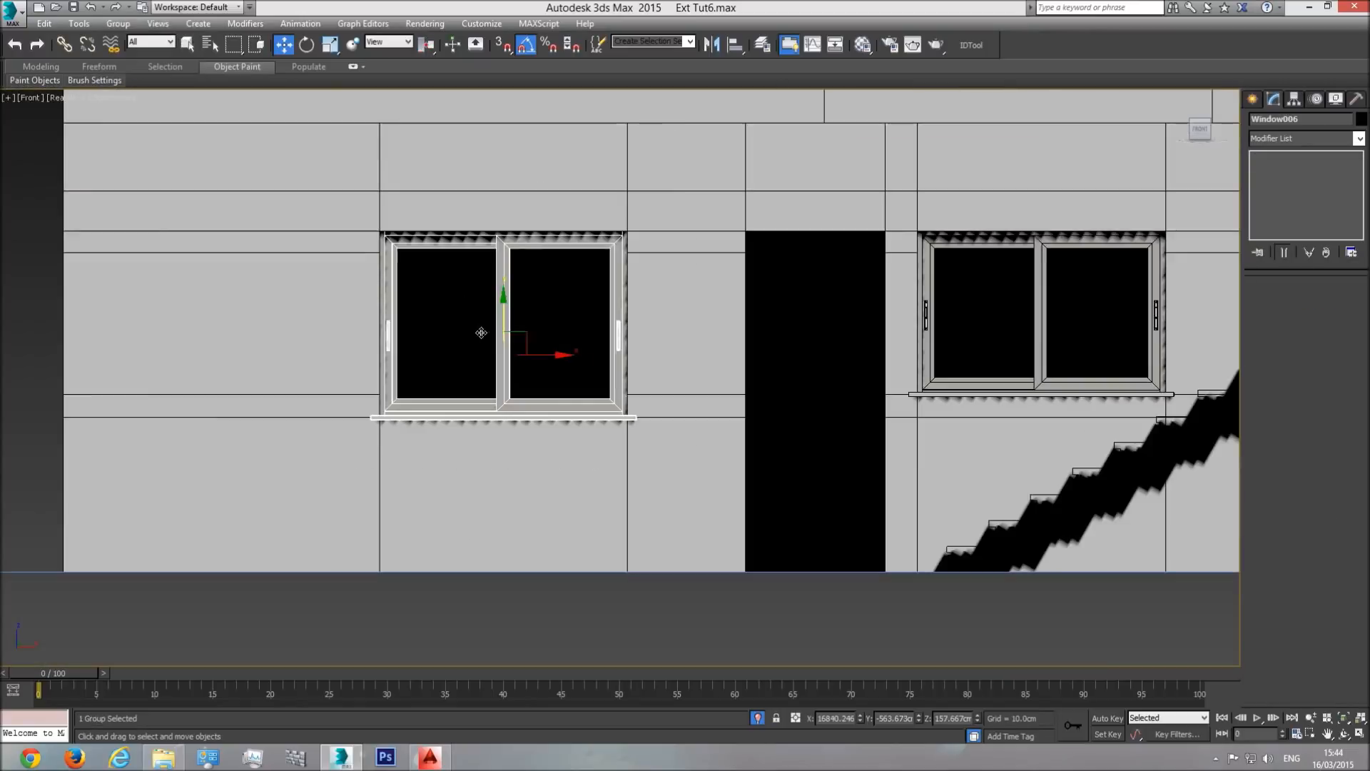
middle_click_drag(637, 342, 492, 369)
scroll(493, 370, "down", 2)
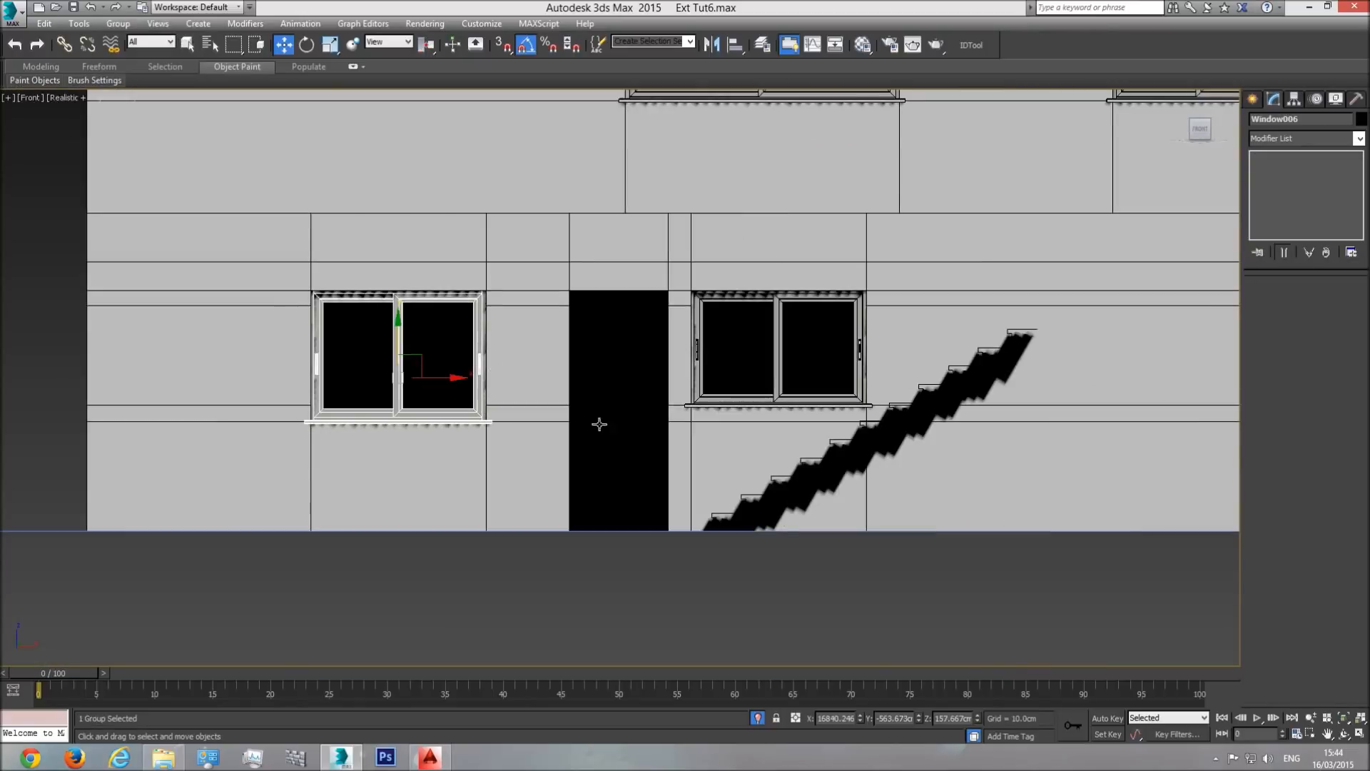
key("p")
left_click(1344, 719)
left_click(1345, 734)
left_click_drag(525, 378, 711, 392)
scroll(602, 422, "down", 10)
key("F4")
key("F4")
middle_click_drag(711, 391, 696, 447)
left_click_drag(697, 447, 657, 457)
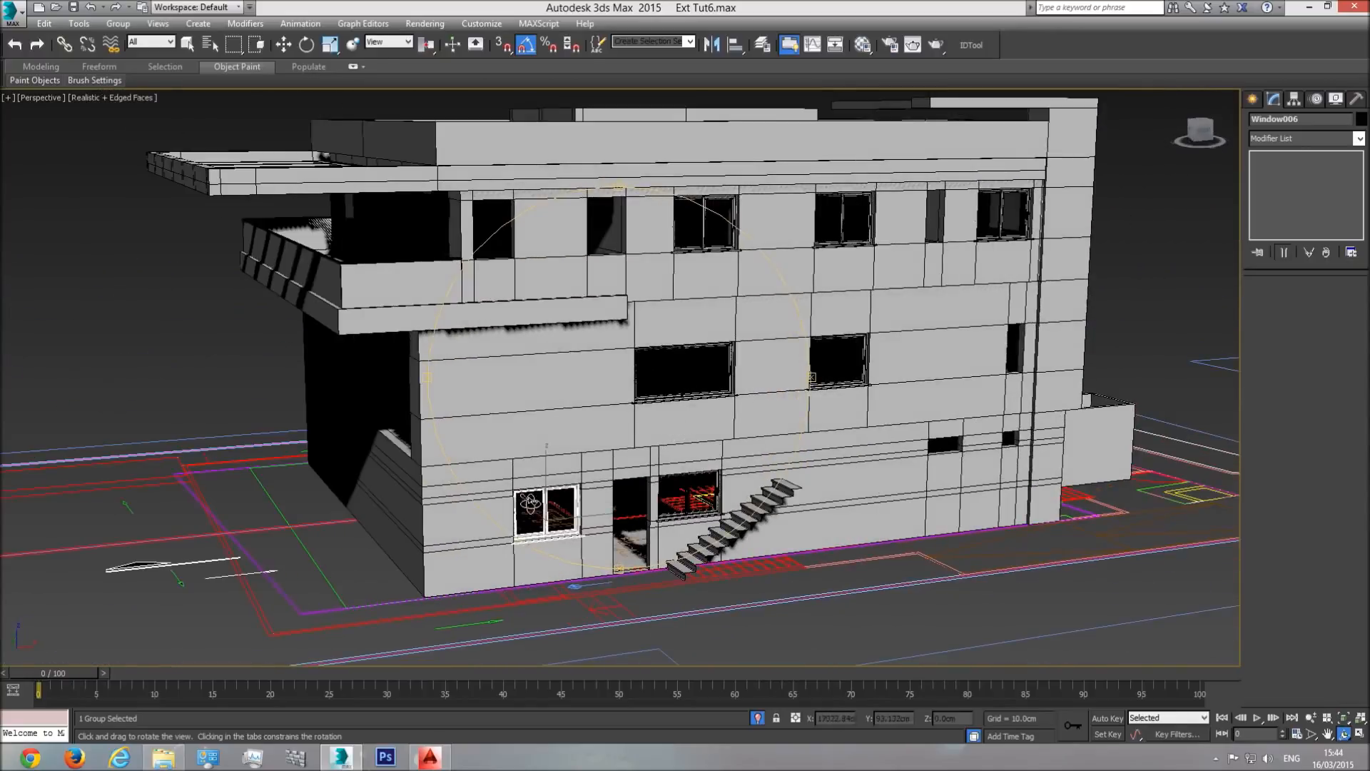
- Compare the windows in the side and entrance elevation drawings with the remaining openings in the building model
key("t")
scroll(630, 457, "up", 3)
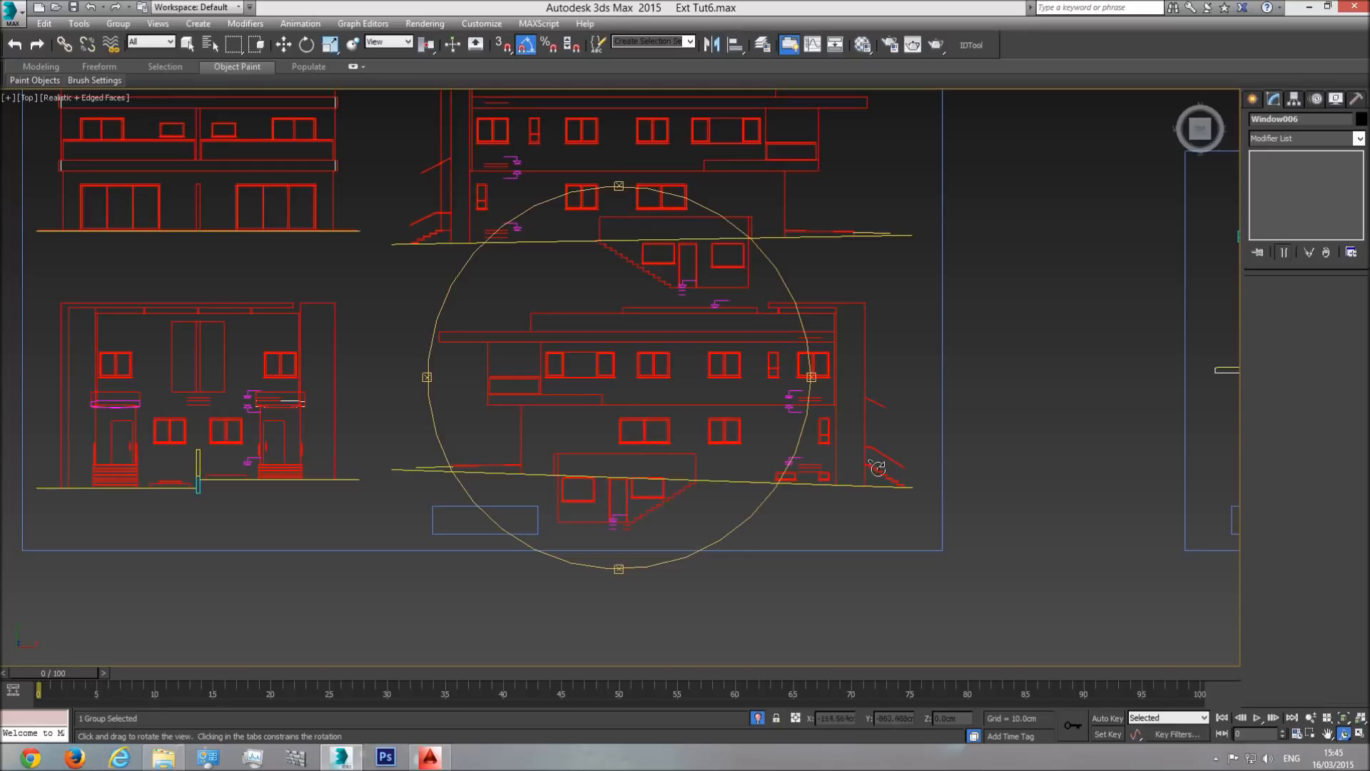
scroll(735, 473, "up", 3)
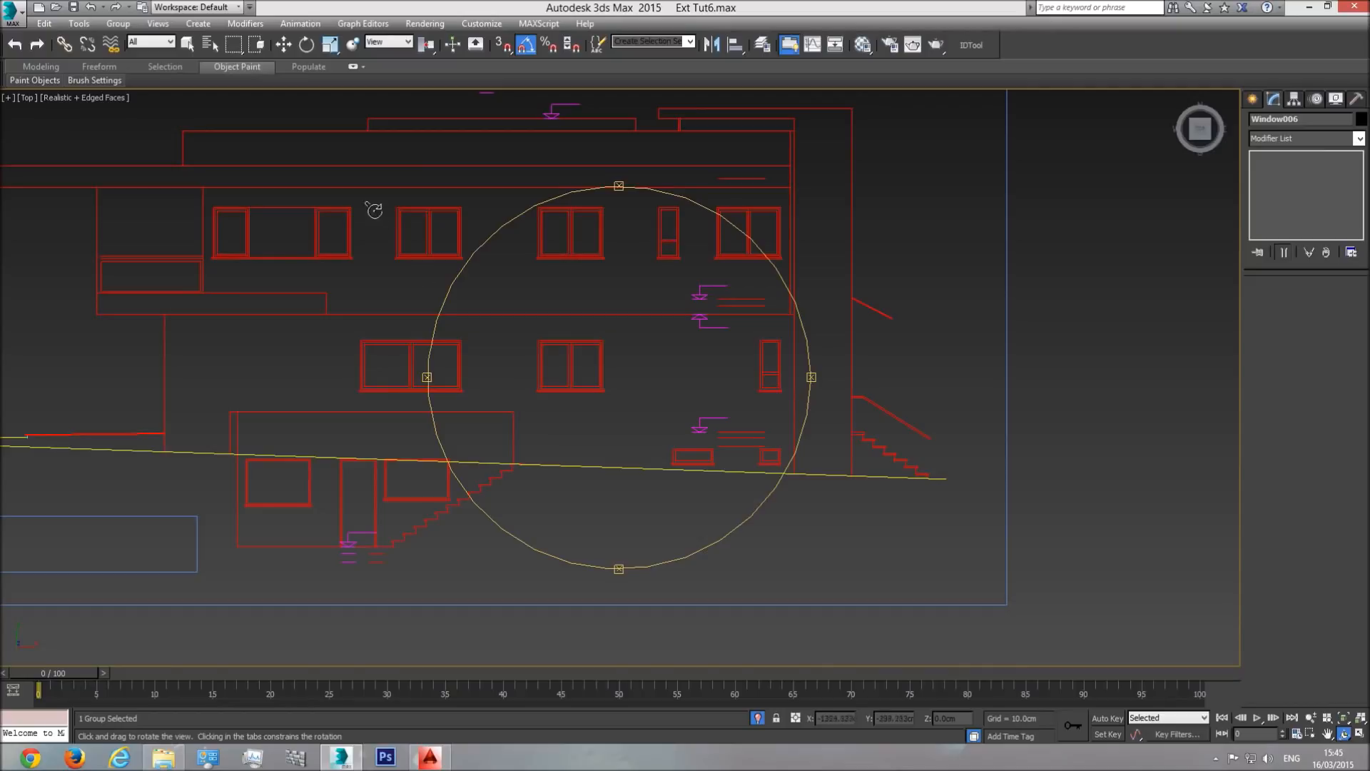
scroll(619, 431, "down", 5)
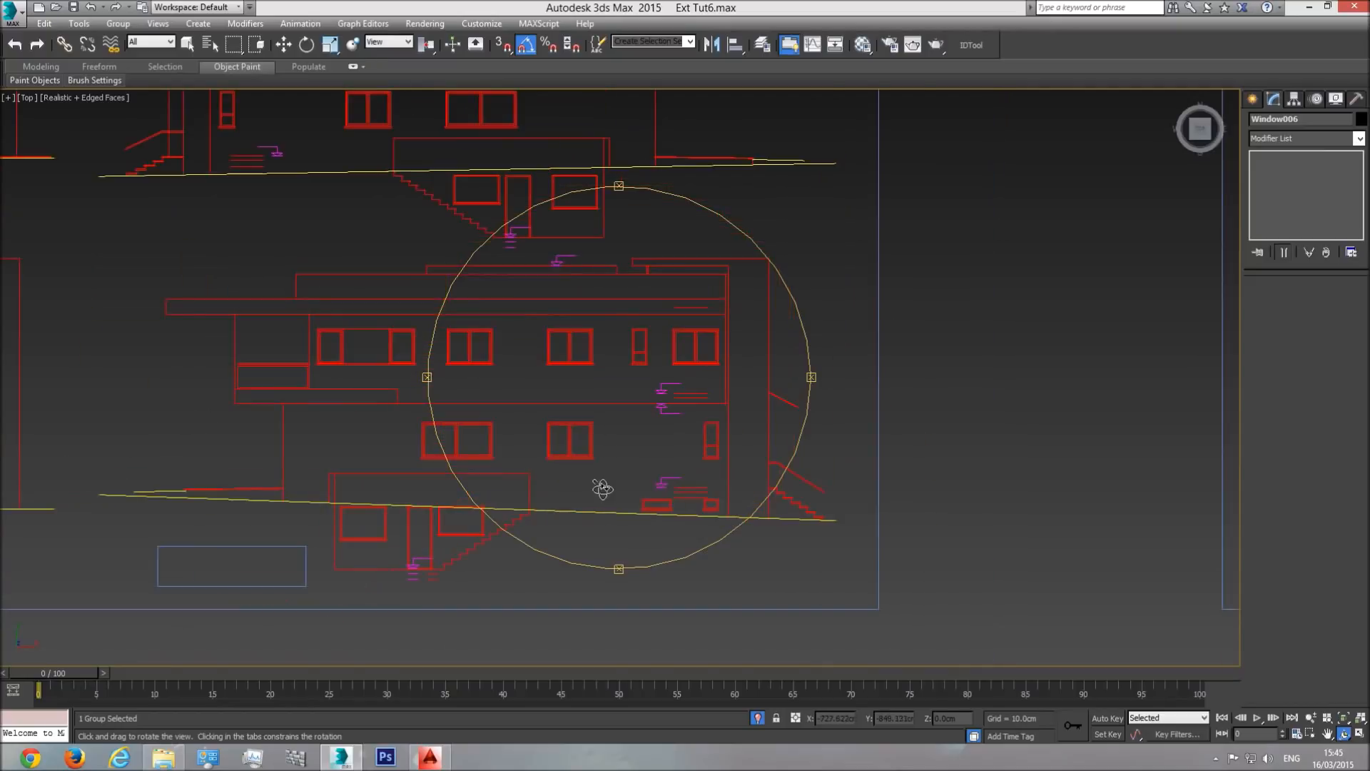
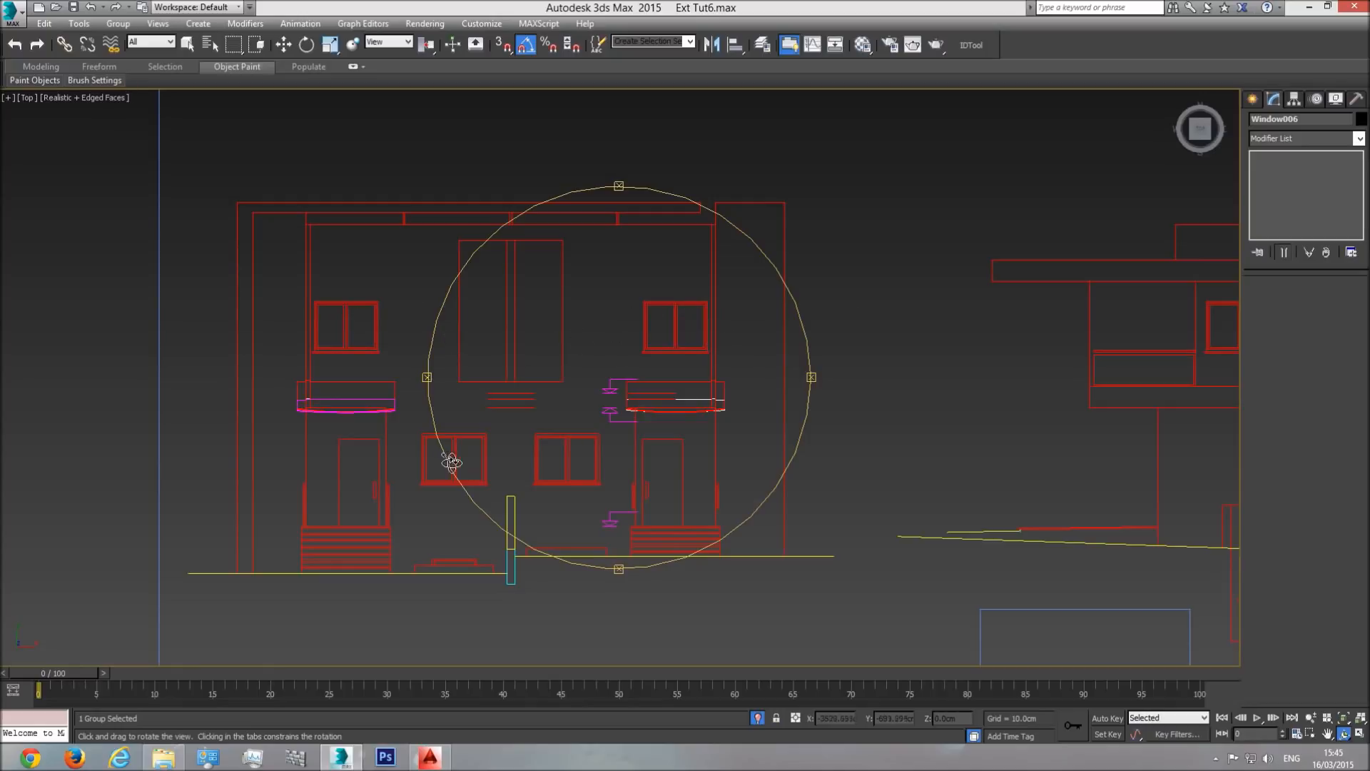
key("z")
left_click_drag(615, 459, 660, 362)
scroll(660, 362, "up", 5)
left_click_drag(655, 414, 491, 443)
scroll(523, 377, "up", 3)
key("w")
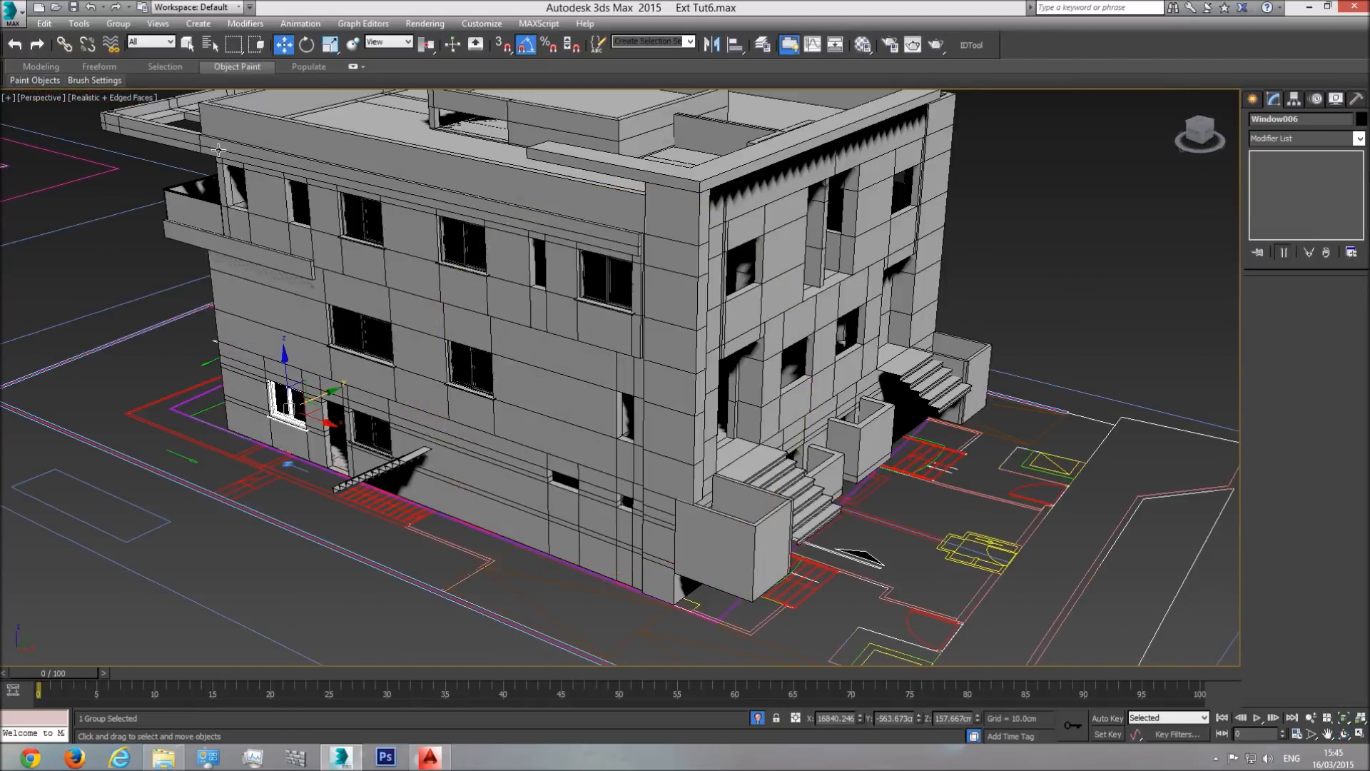
- Clone the side facade's middle-row window out in front of the entrance and rotate the copy 90° about Z to face the entrance facade
left_click(466, 359)
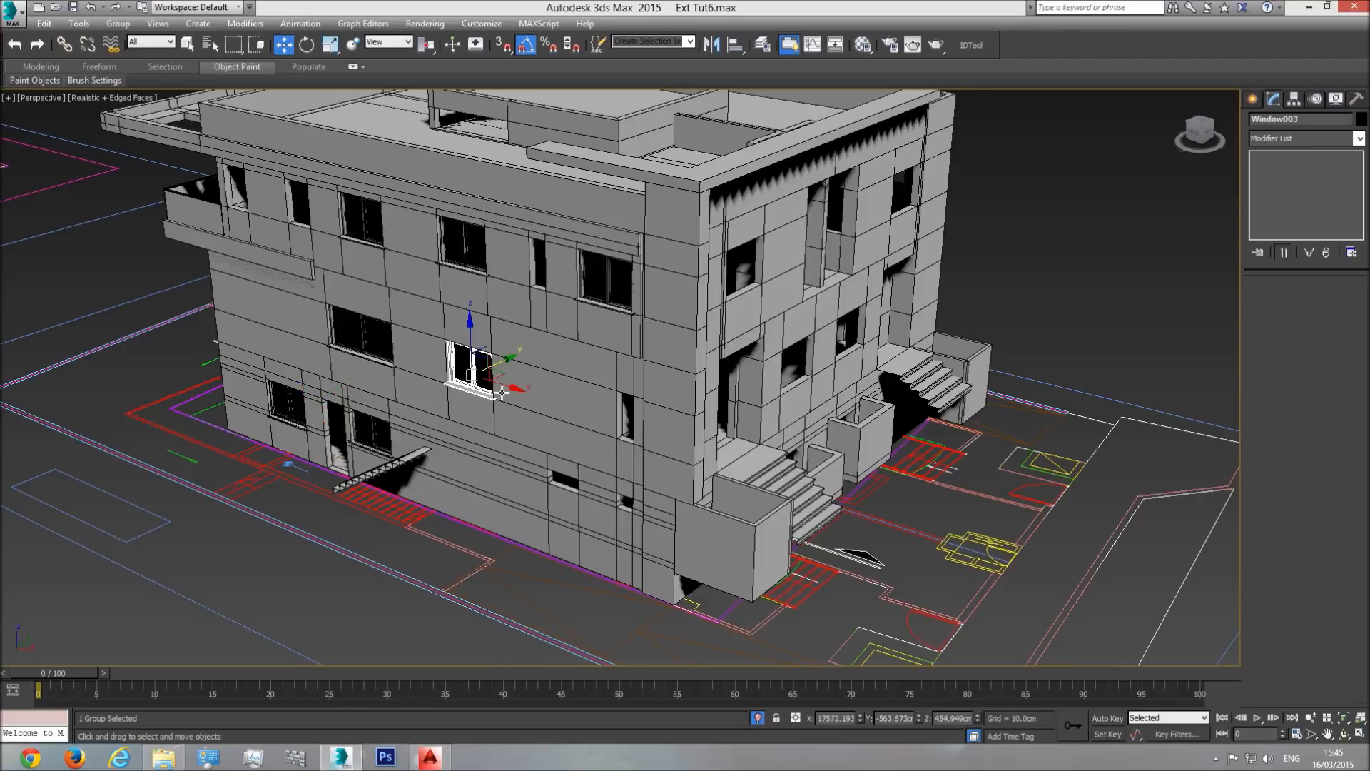
left_click_drag(508, 386, 907, 511, "shift")
left_click(684, 437)
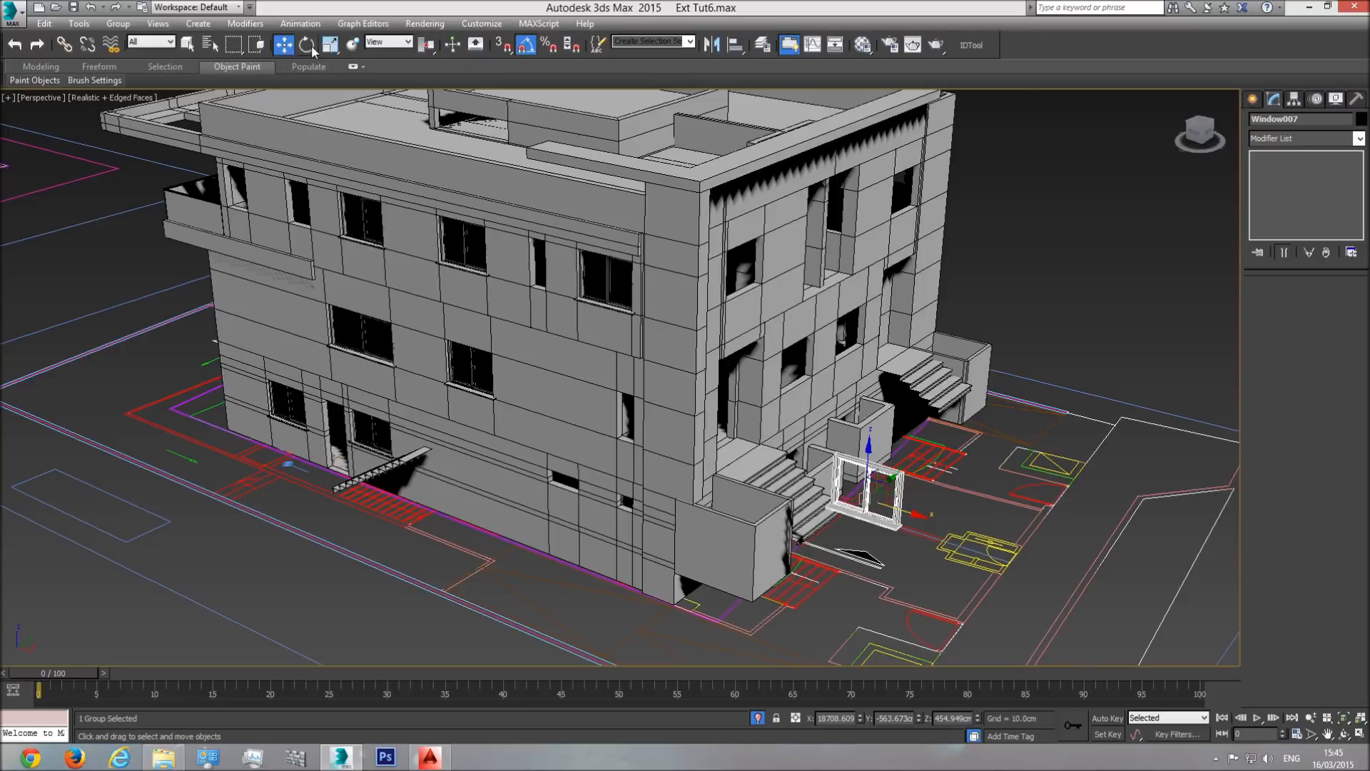
left_click(311, 46)
left_click_drag(885, 521, 951, 518)
- In the right view, move the rotated window copy onto the first of the two lower openings between the entrance doors
left_click(1209, 136)
left_click(1204, 135)
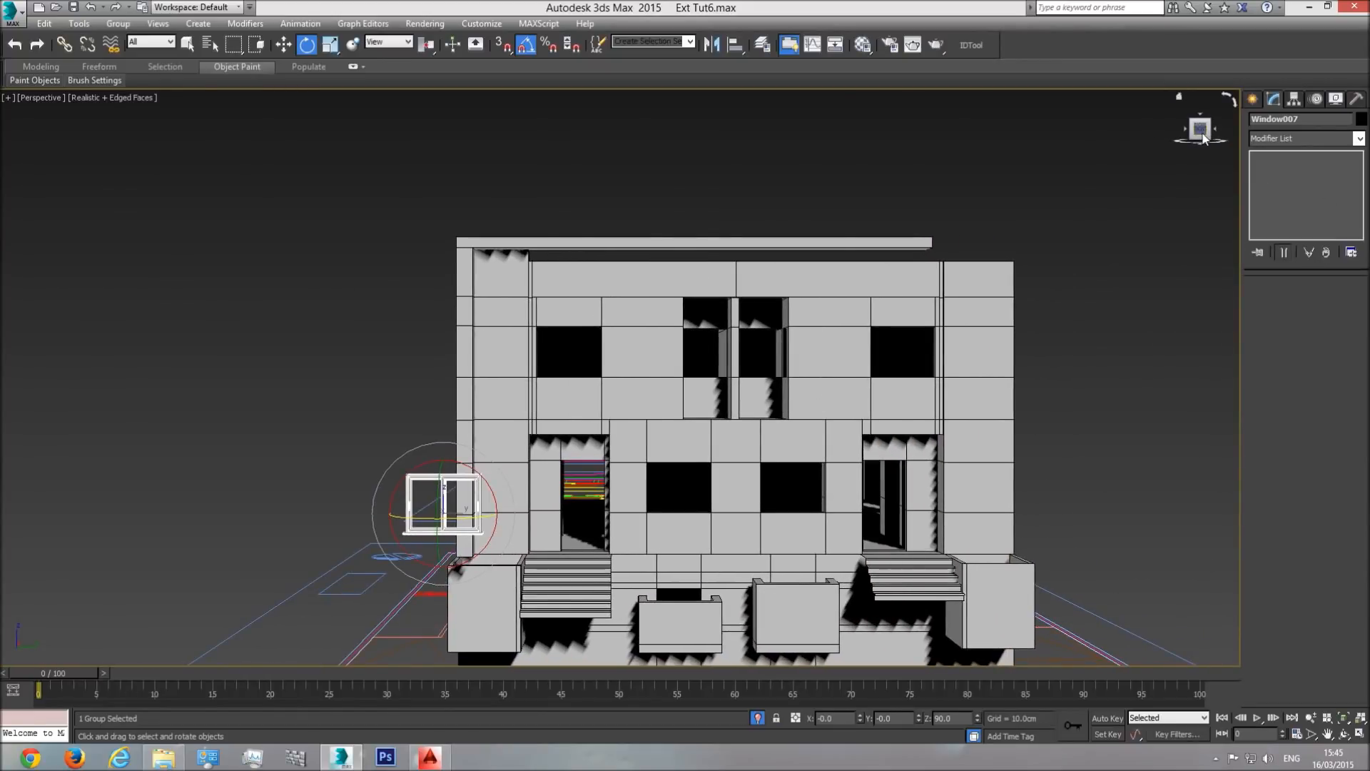
left_click(40, 97)
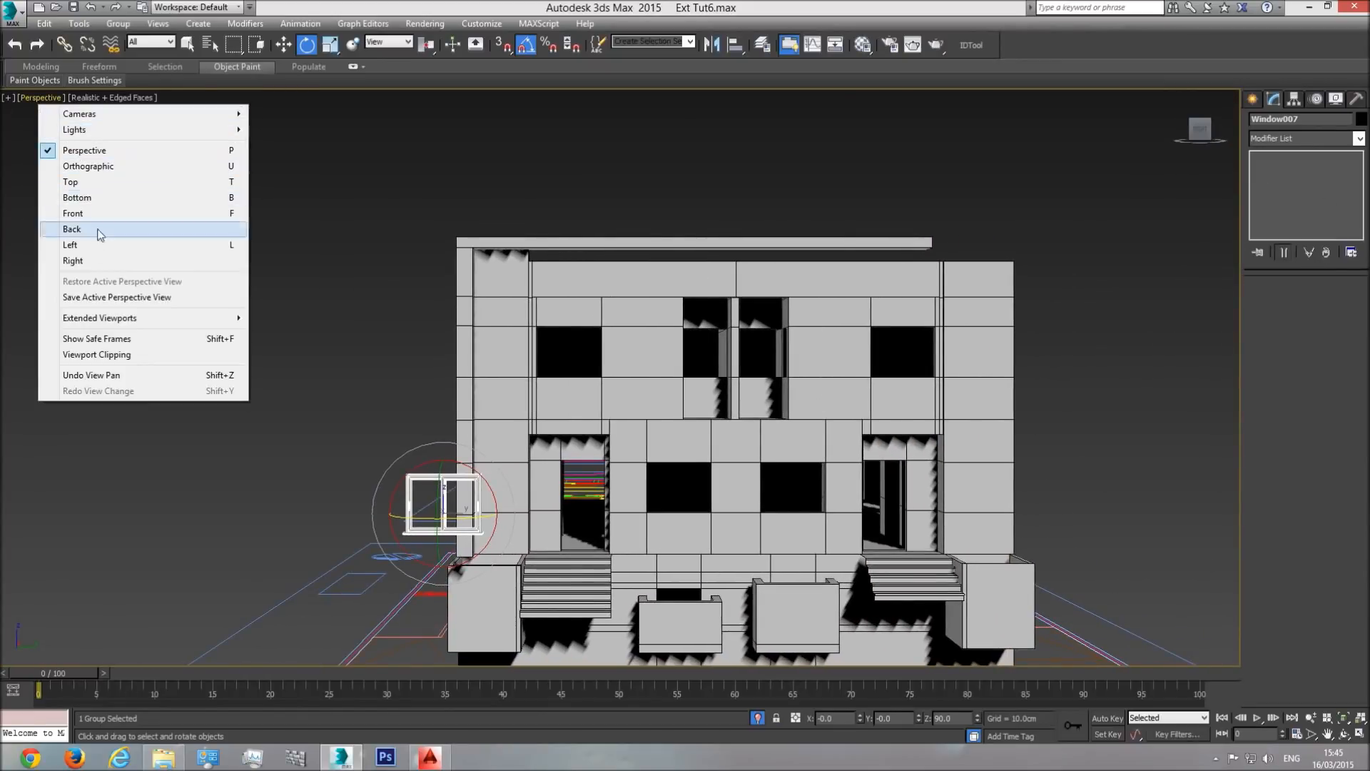
left_click(92, 260)
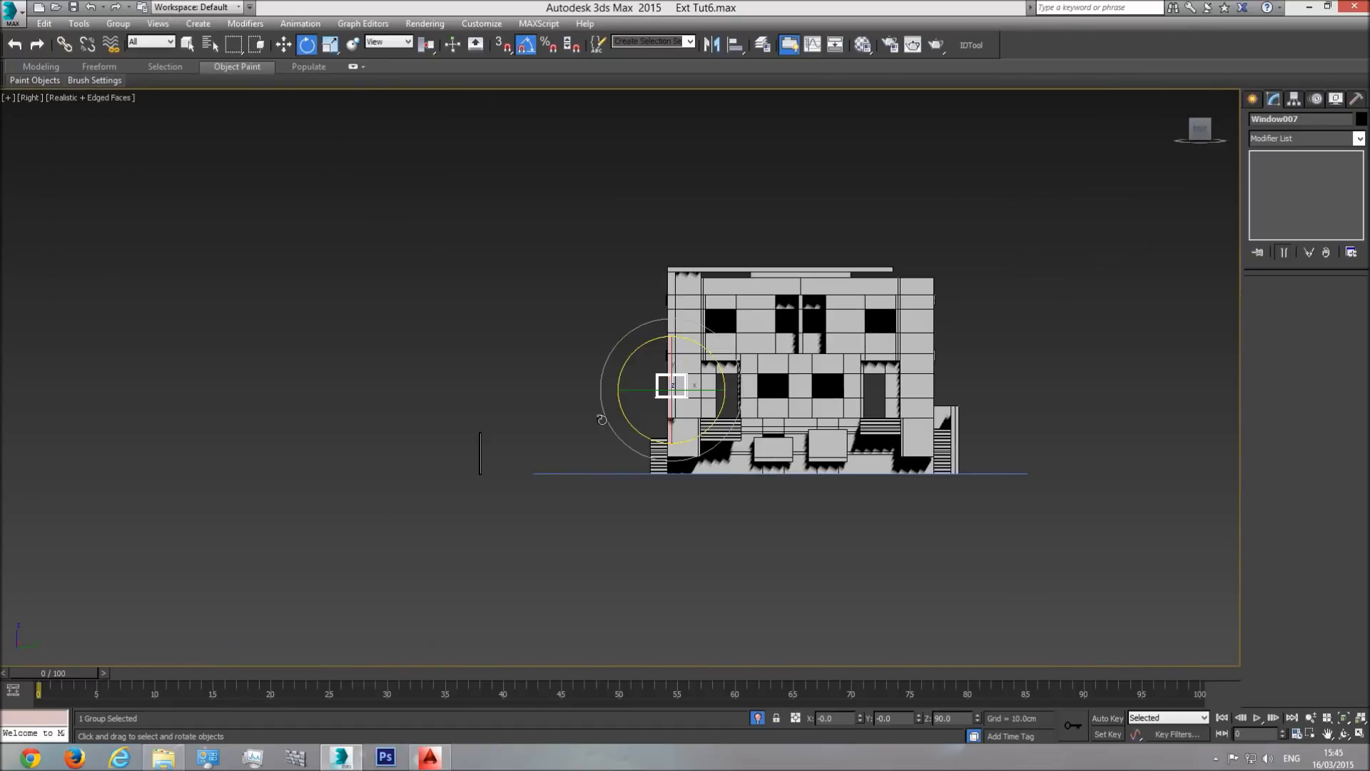
scroll(650, 405, "up", 4)
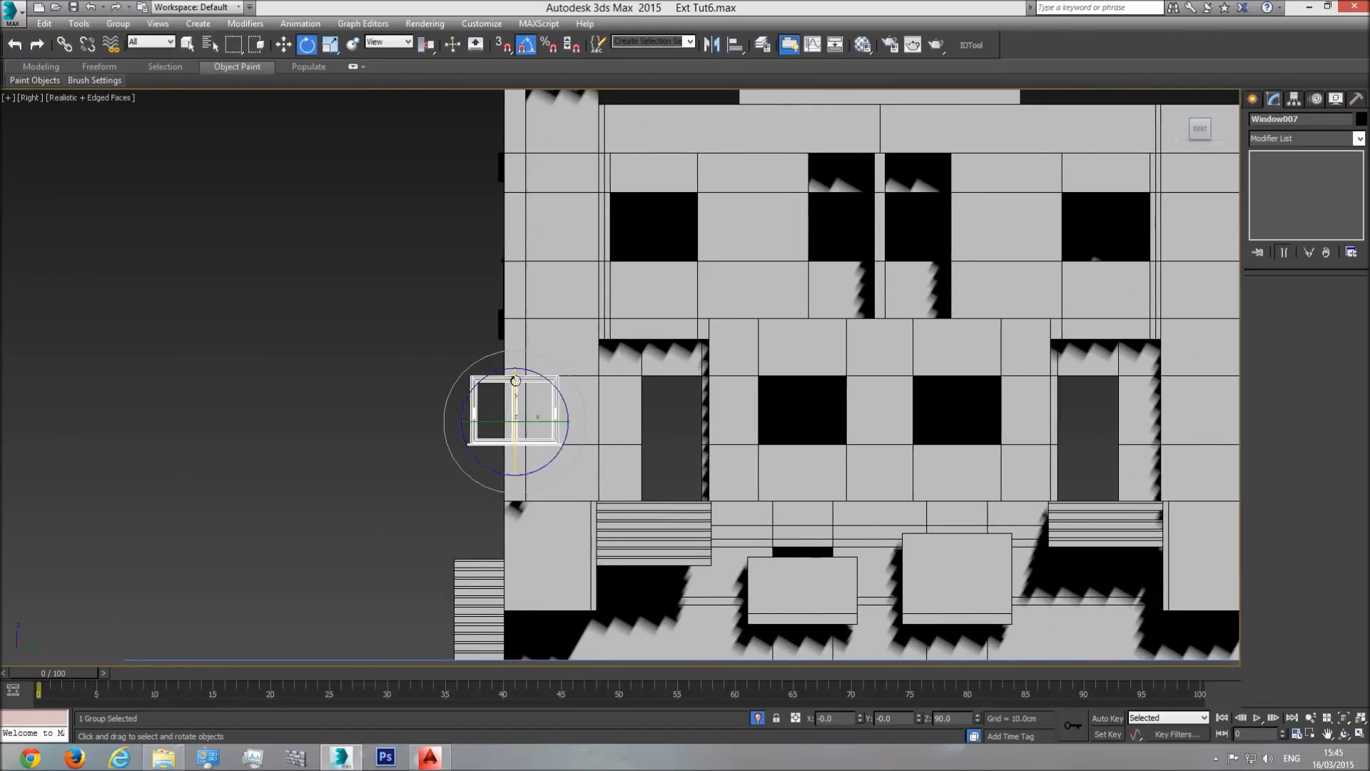
left_click(284, 45)
left_click_drag(563, 424, 843, 431)
scroll(843, 431, "up", 5)
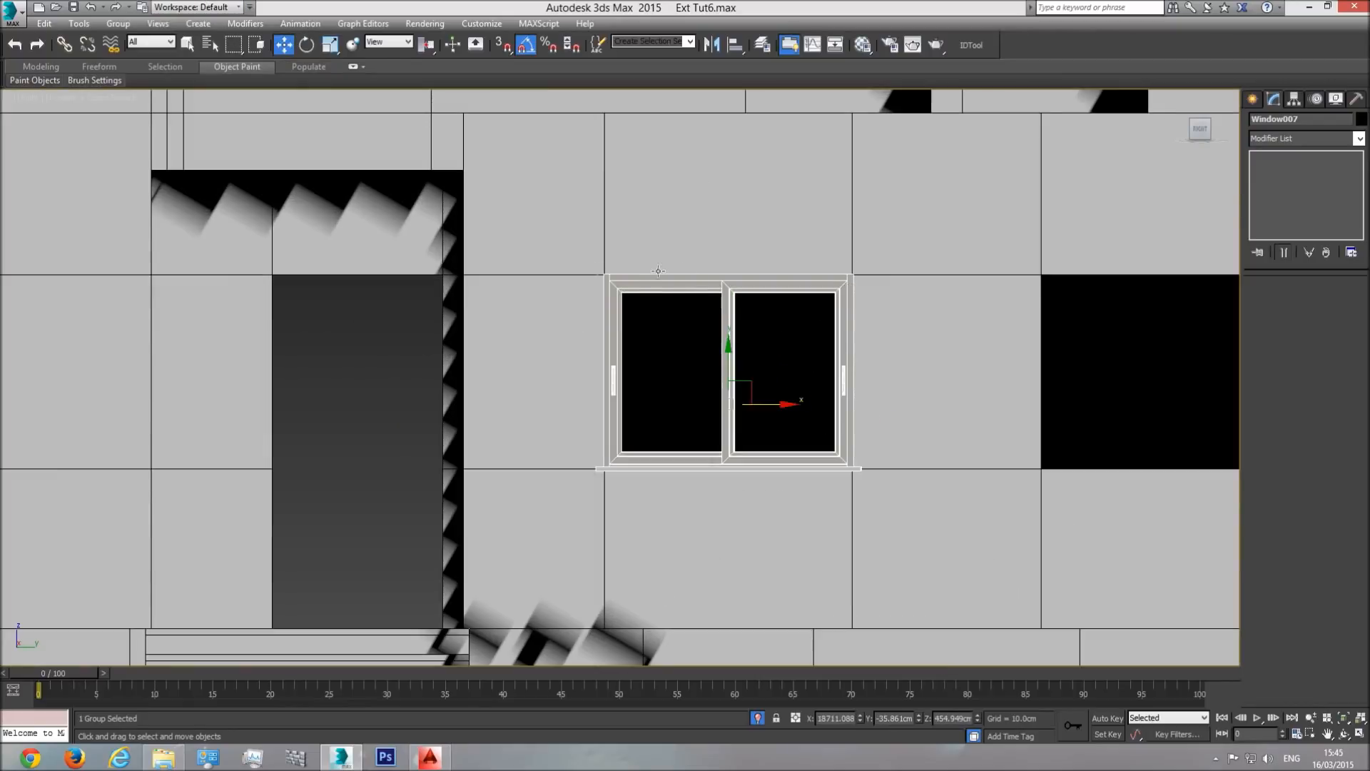
left_click_drag(772, 405, 772, 404)
- Clone this window along the entrance facade onto the second lower opening between the doors
middle_click_drag(773, 404, 655, 419)
left_click_drag(654, 420, 1093, 435, "shift")
left_click(678, 438)
scroll(657, 386, "down", 5)
key("F3")
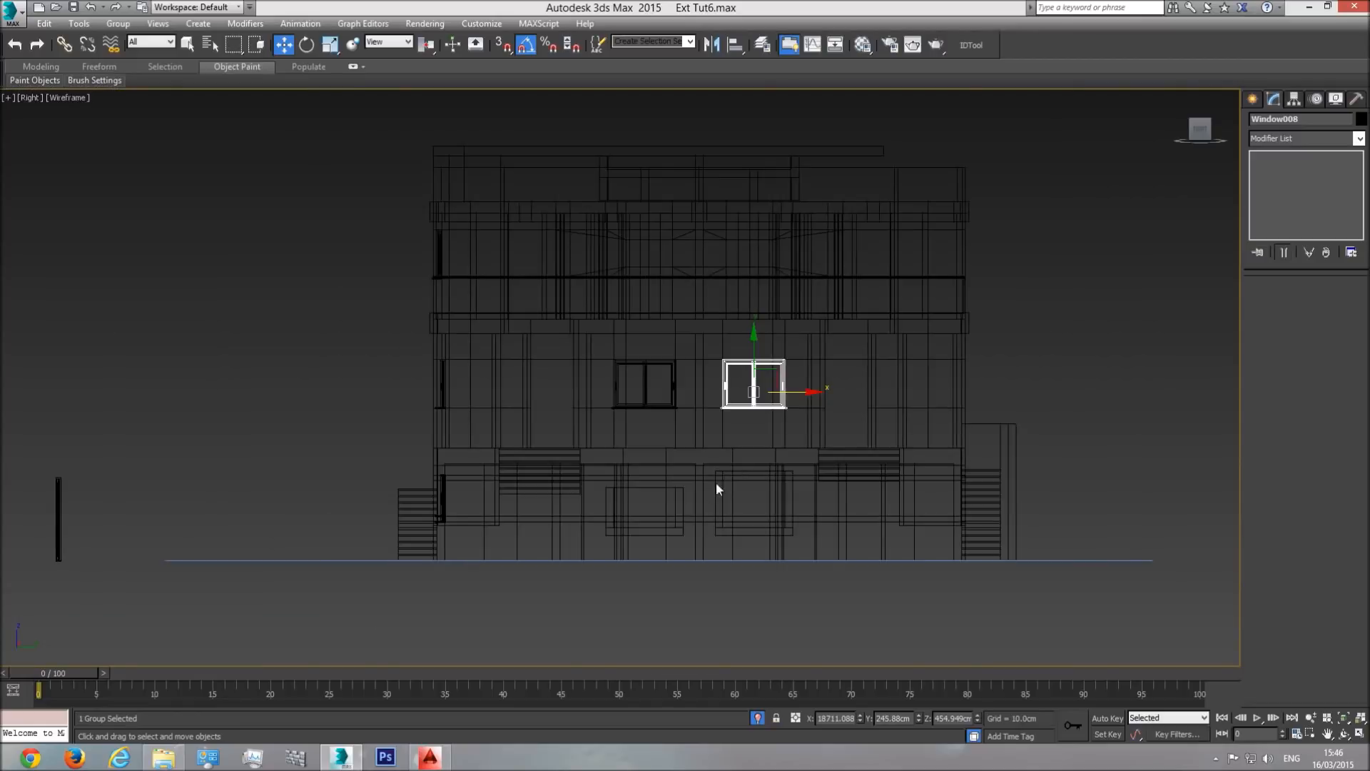
key("F3")
- Examine in perspective how far the two cloned windows stand from the entrance facade and its openings
key("p")
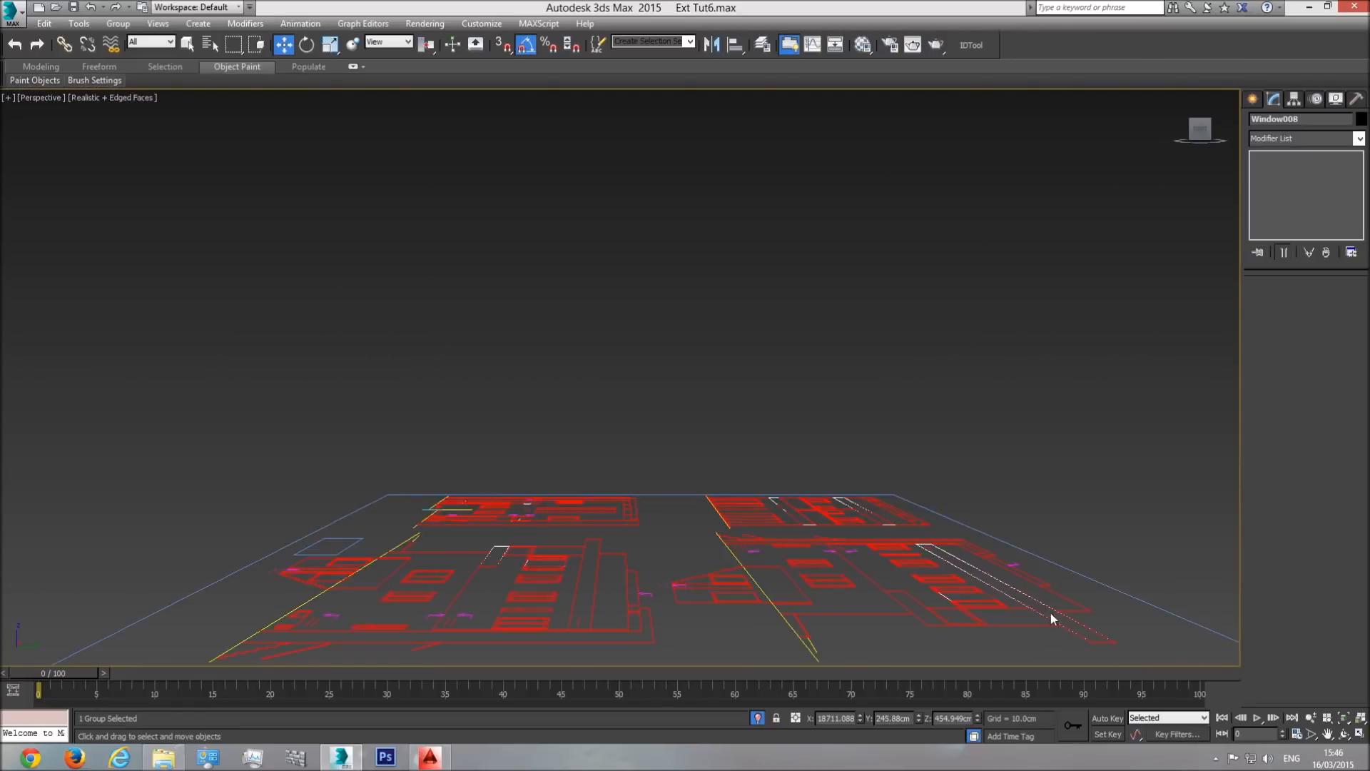
left_click(1346, 721)
left_click(1345, 734)
left_click_drag(655, 386, 734, 407)
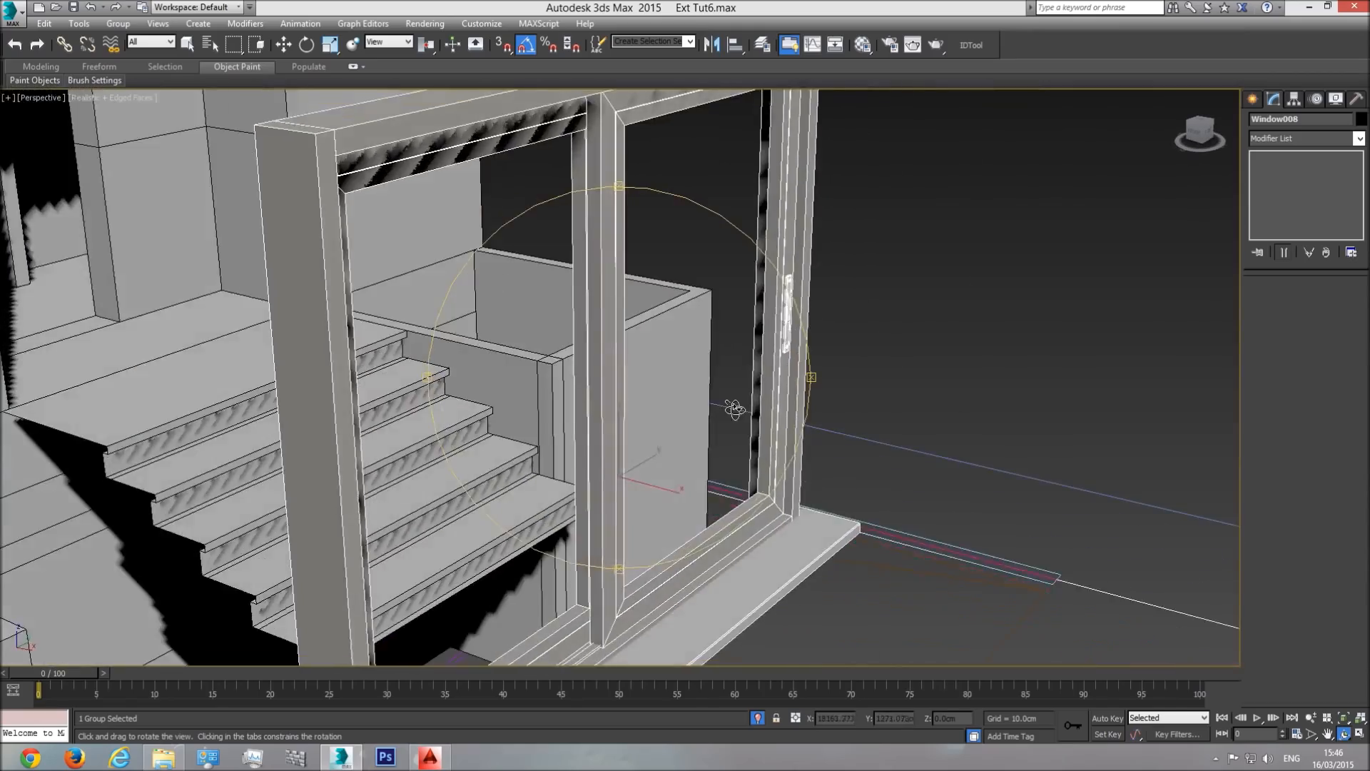
scroll(735, 407, "down", 5)
middle_click_drag(601, 369, 763, 408)
scroll(762, 408, "down", 4)
left_click_drag(599, 416, 684, 435)
scroll(578, 409, "up", 4)
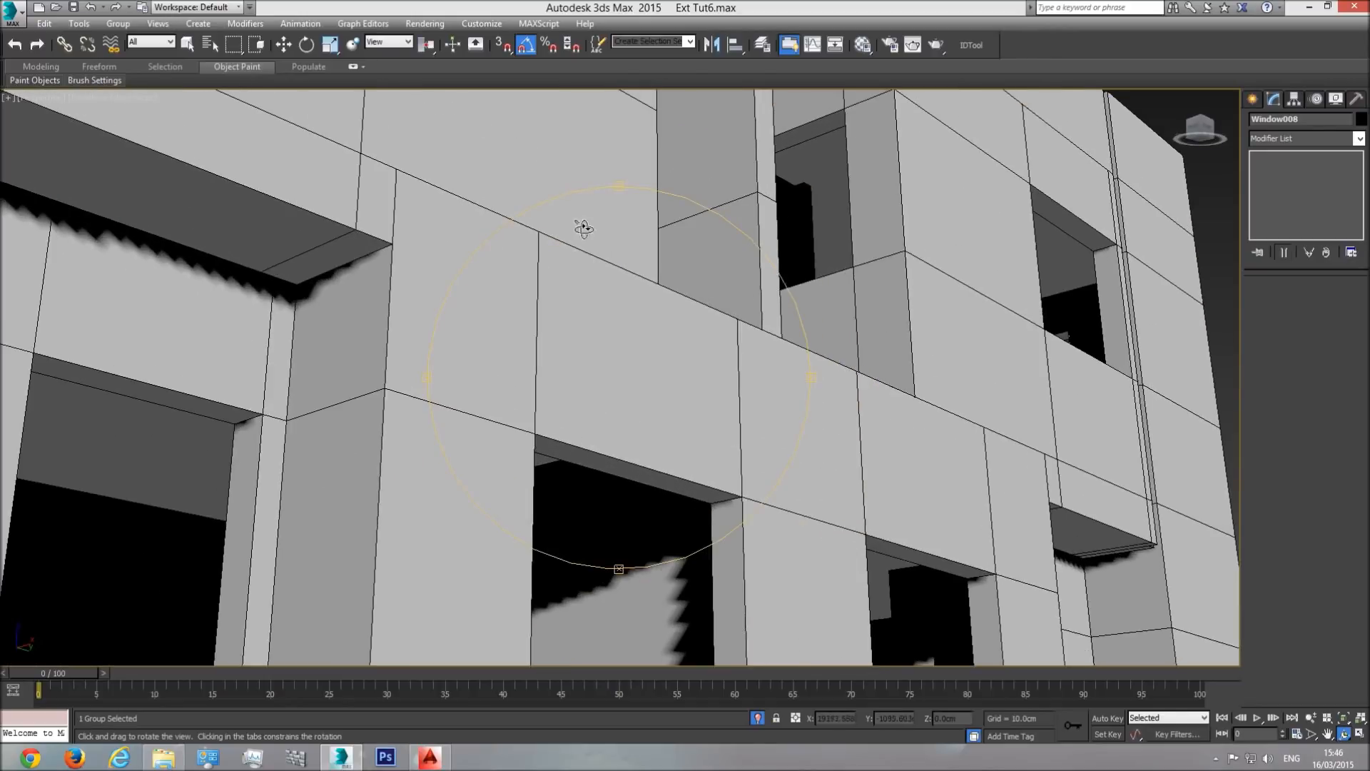
left_click_drag(597, 262, 614, 397)
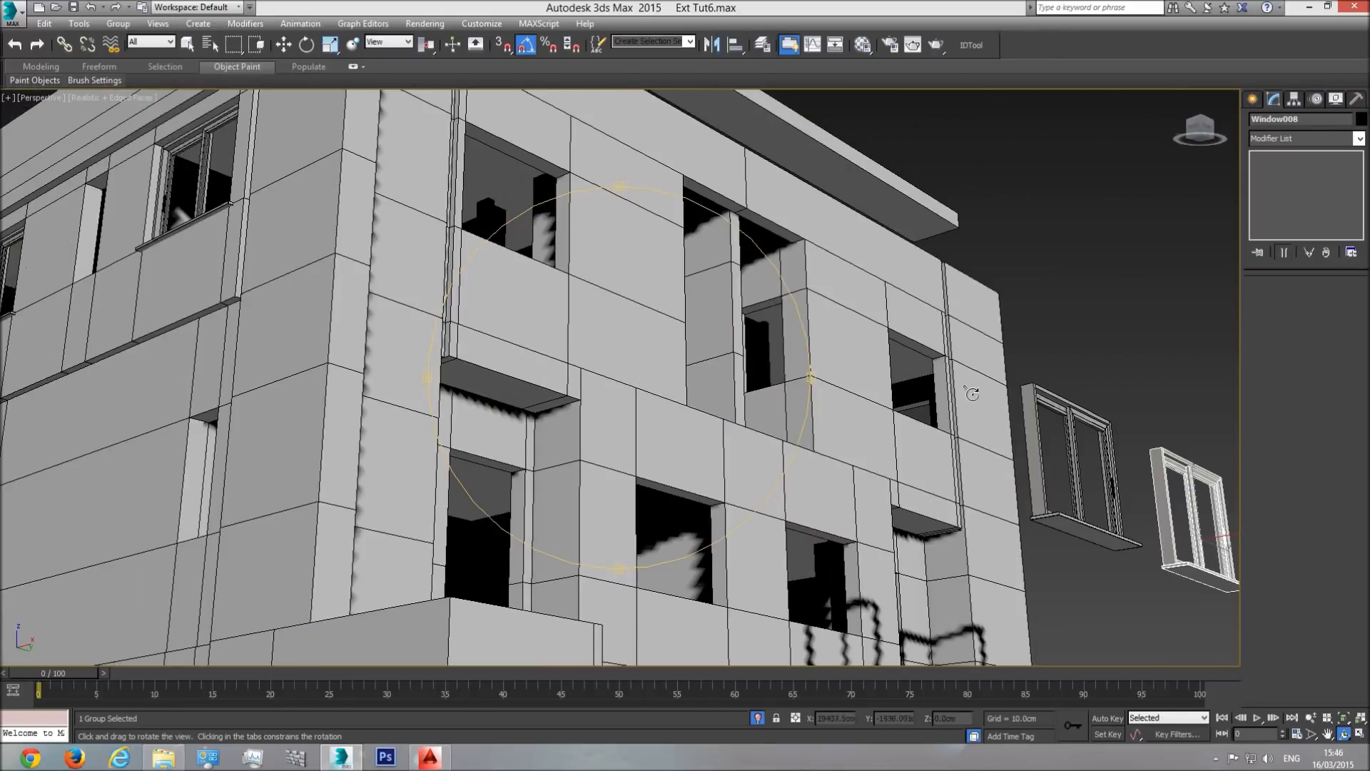
- In the right view, clone the first lower entrance window up onto the upper-left opening and check its alignment
key("w")
key("f")
scroll(844, 389, "down", 3)
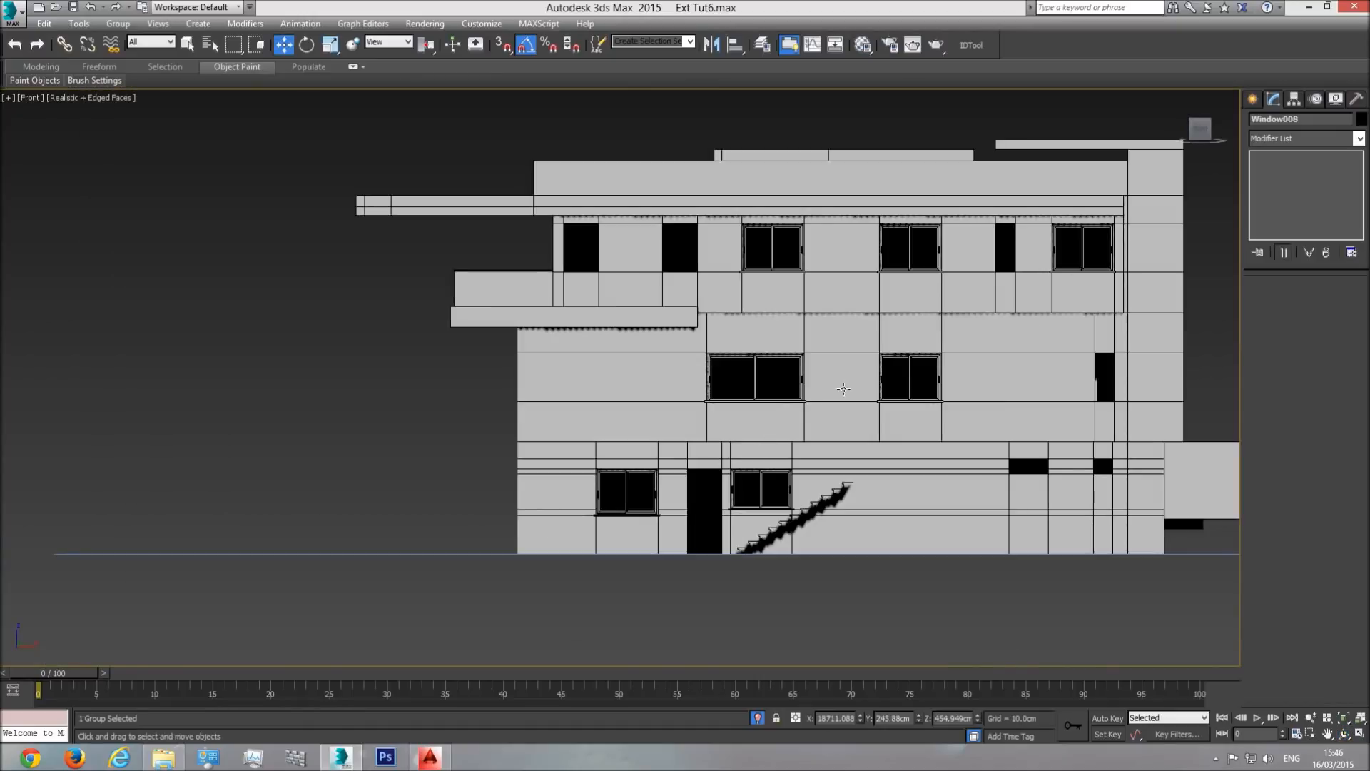
left_click(34, 99)
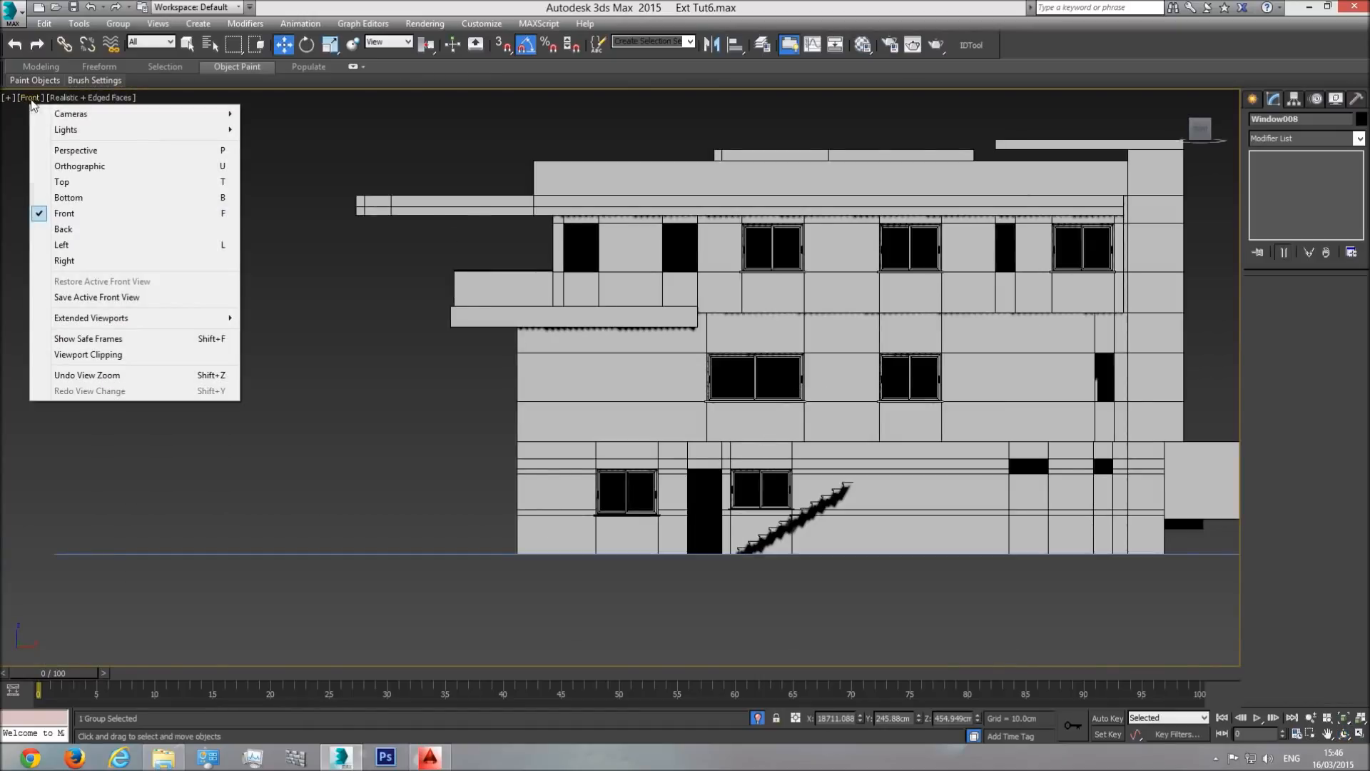
left_click(100, 260)
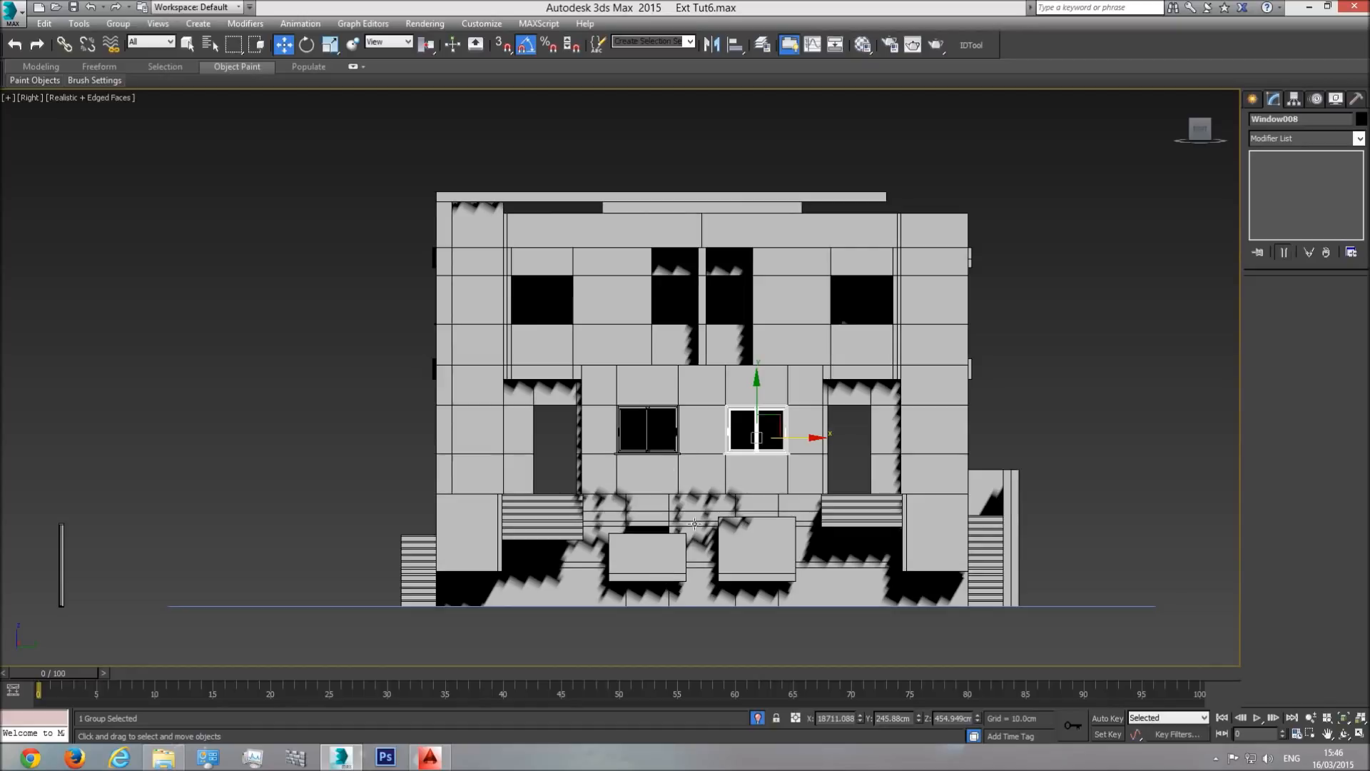
left_click(650, 424)
left_click_drag(670, 419, 567, 296, "shift")
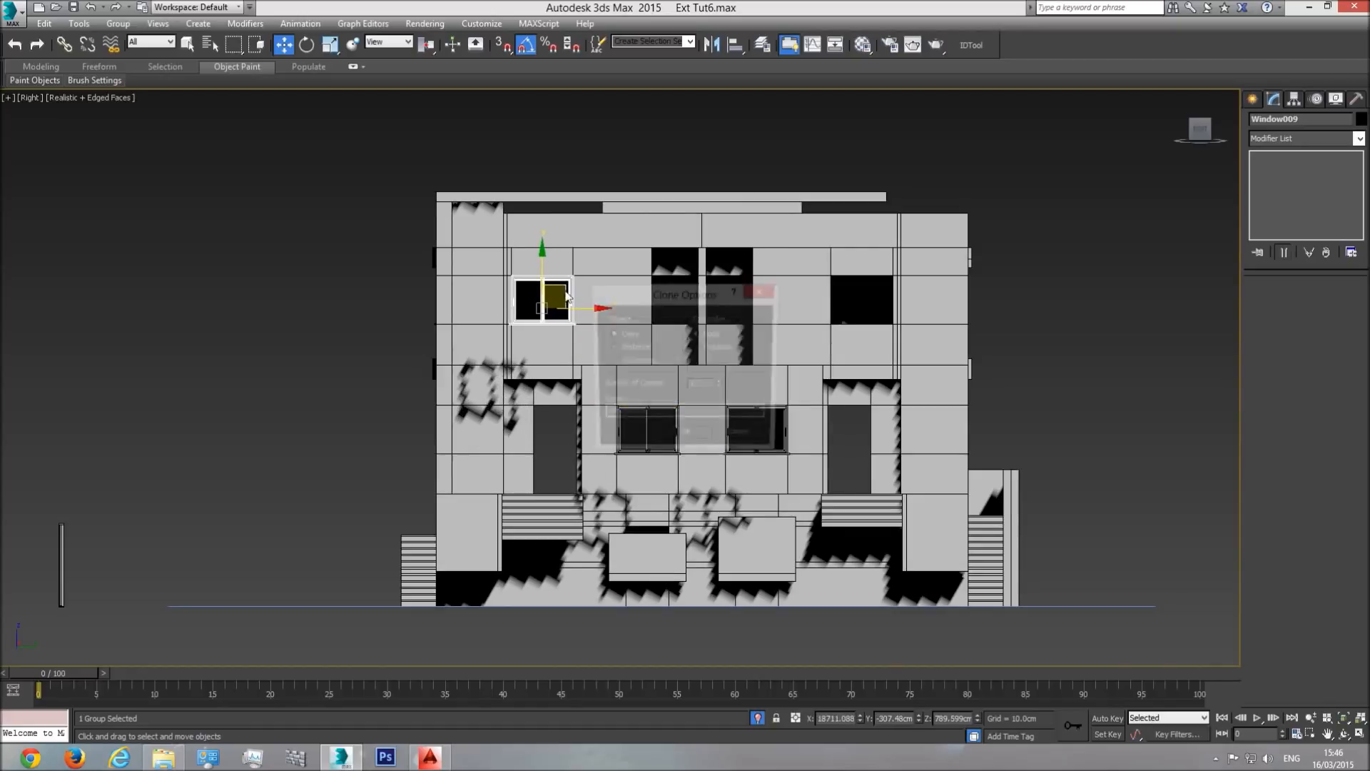
left_click(680, 437)
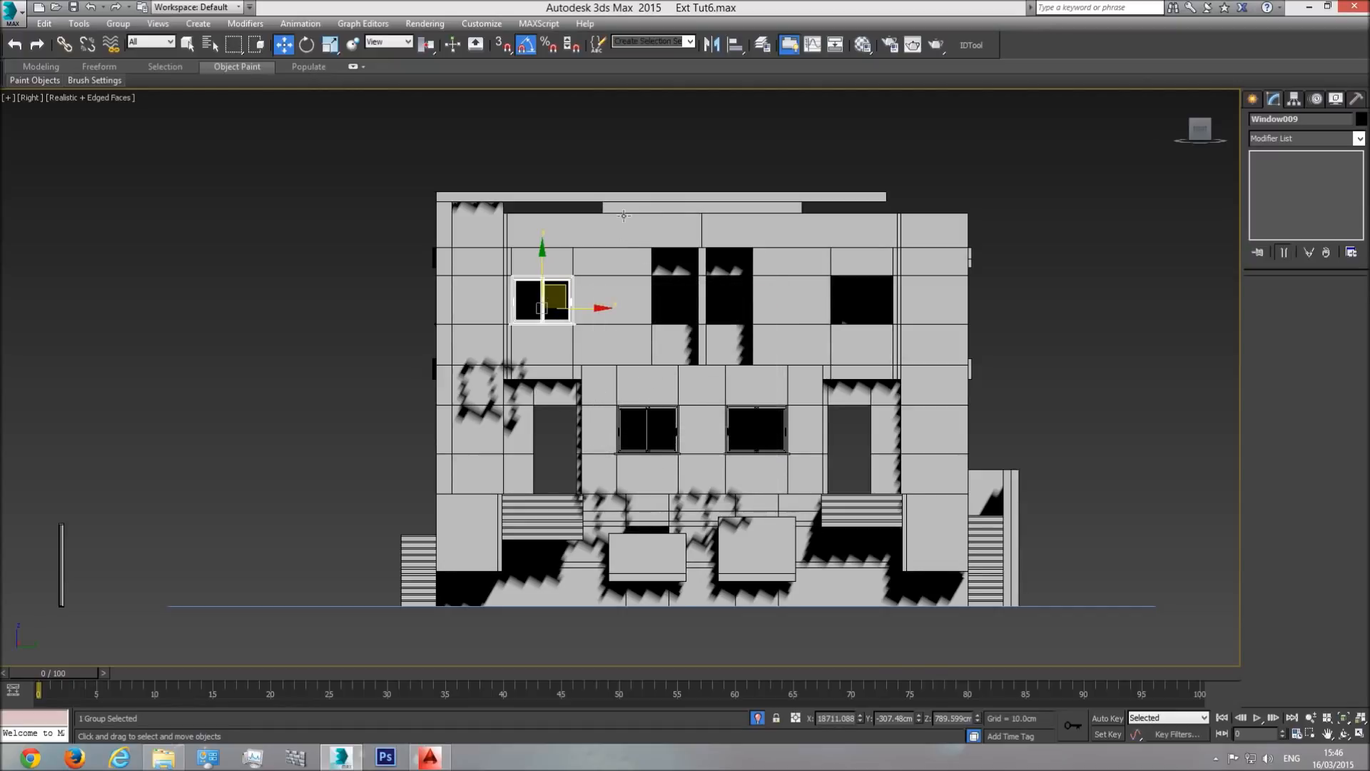
scroll(604, 415, "up", 5)
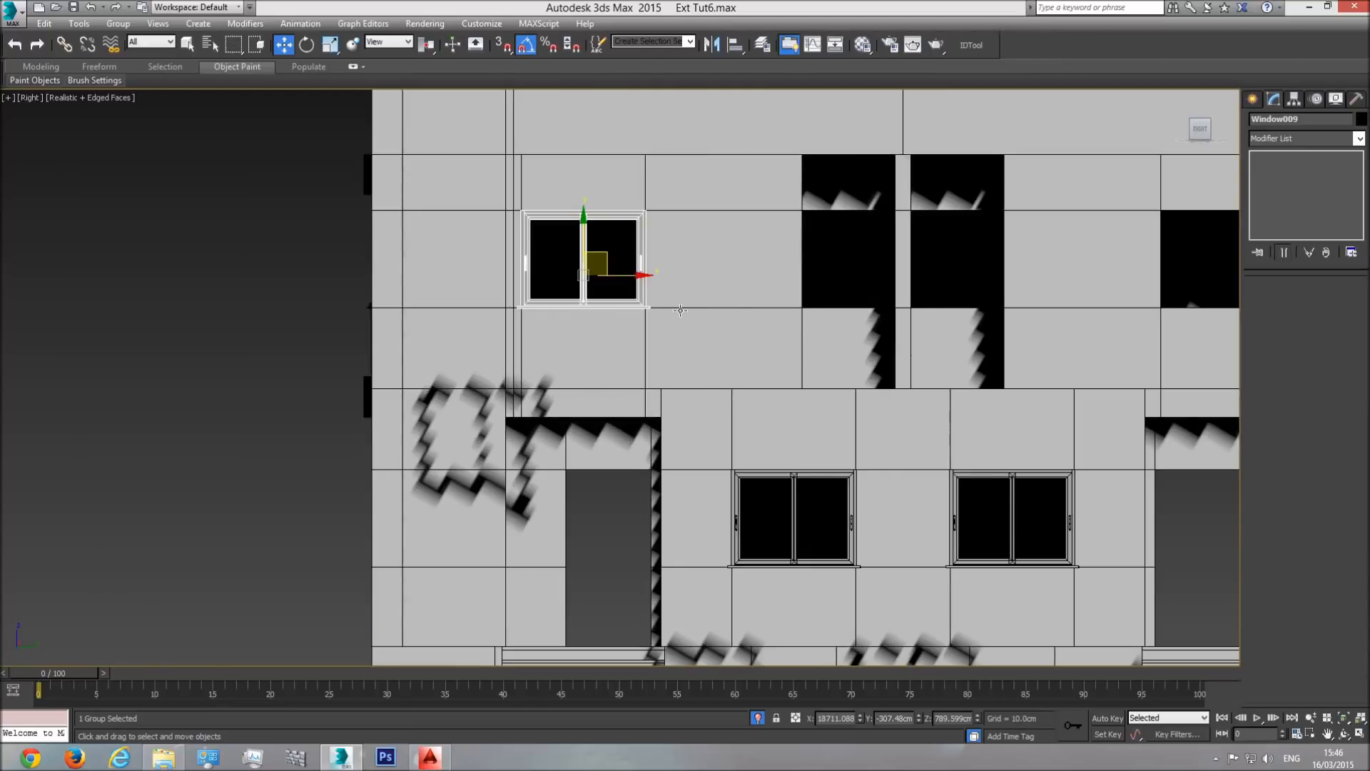
scroll(622, 292, "up", 5)
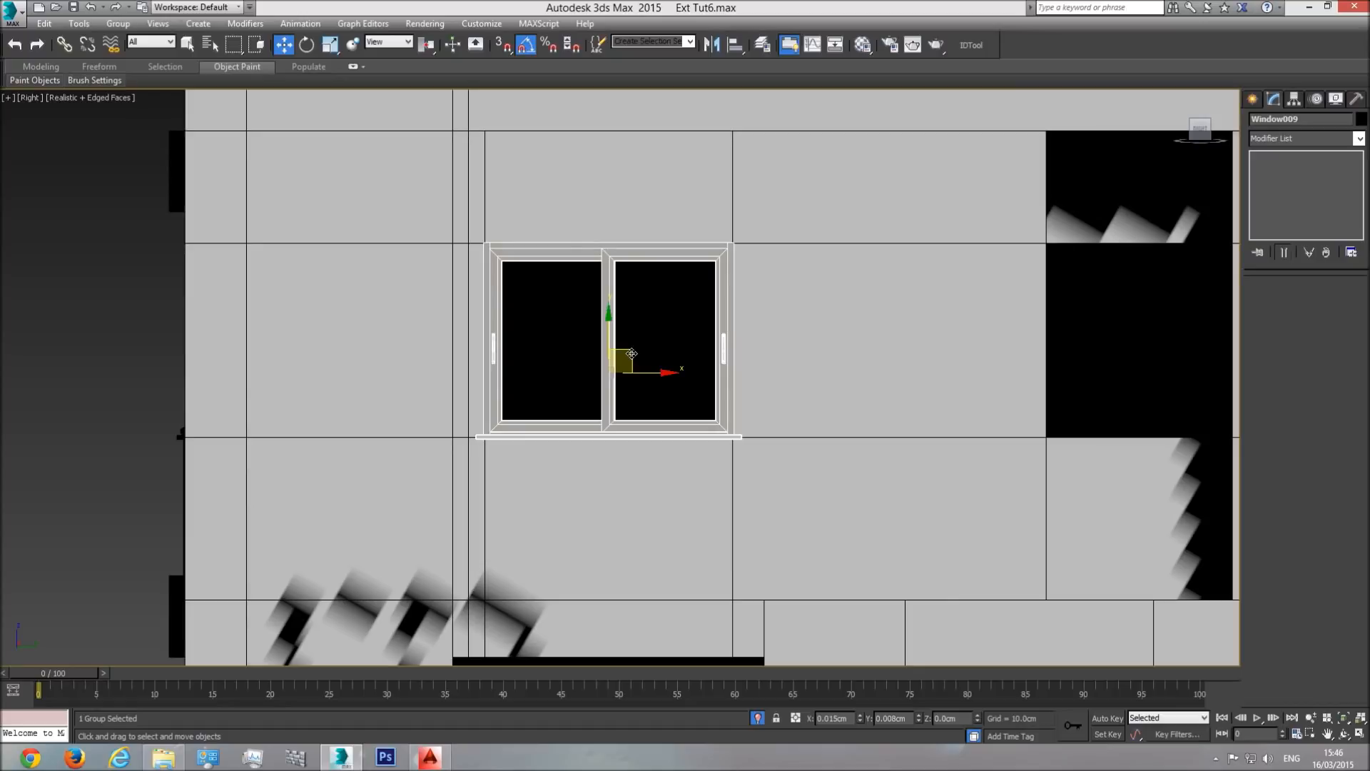
- Clone the upper-left entrance window across the facade onto the upper-right opening as a single copy
middle_click_drag(781, 388, 587, 400)
scroll(587, 400, "down", 5)
mouse_move(546, 395)
left_mouse_down("shift")
mouse_move(1249, 442)
mouse_move(1185, 443)
left_mouse_up("shift")
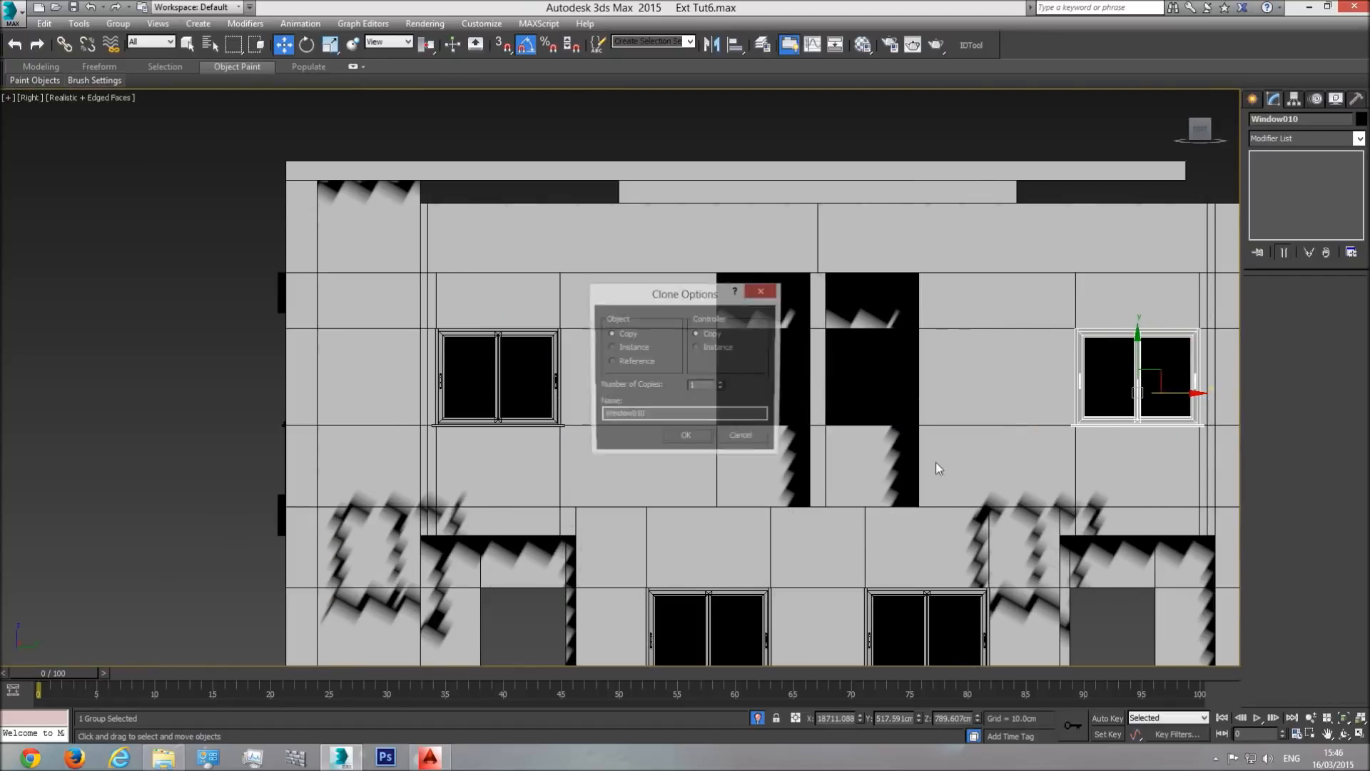
left_click(702, 441)
- Select all four entrance windows in perspective and move them along X back into the facade openings
key("p")
left_click(1345, 720)
left_click(1345, 736)
left_click_drag(764, 483, 659, 464)
key("w")
left_click(635, 577, "ctrl")
scroll(707, 538, "down", 3)
middle_click_drag(707, 537, 778, 462)
left_click(697, 491, "ctrl")
left_click(608, 404, "ctrl")
left_click_drag(777, 437, 652, 414)
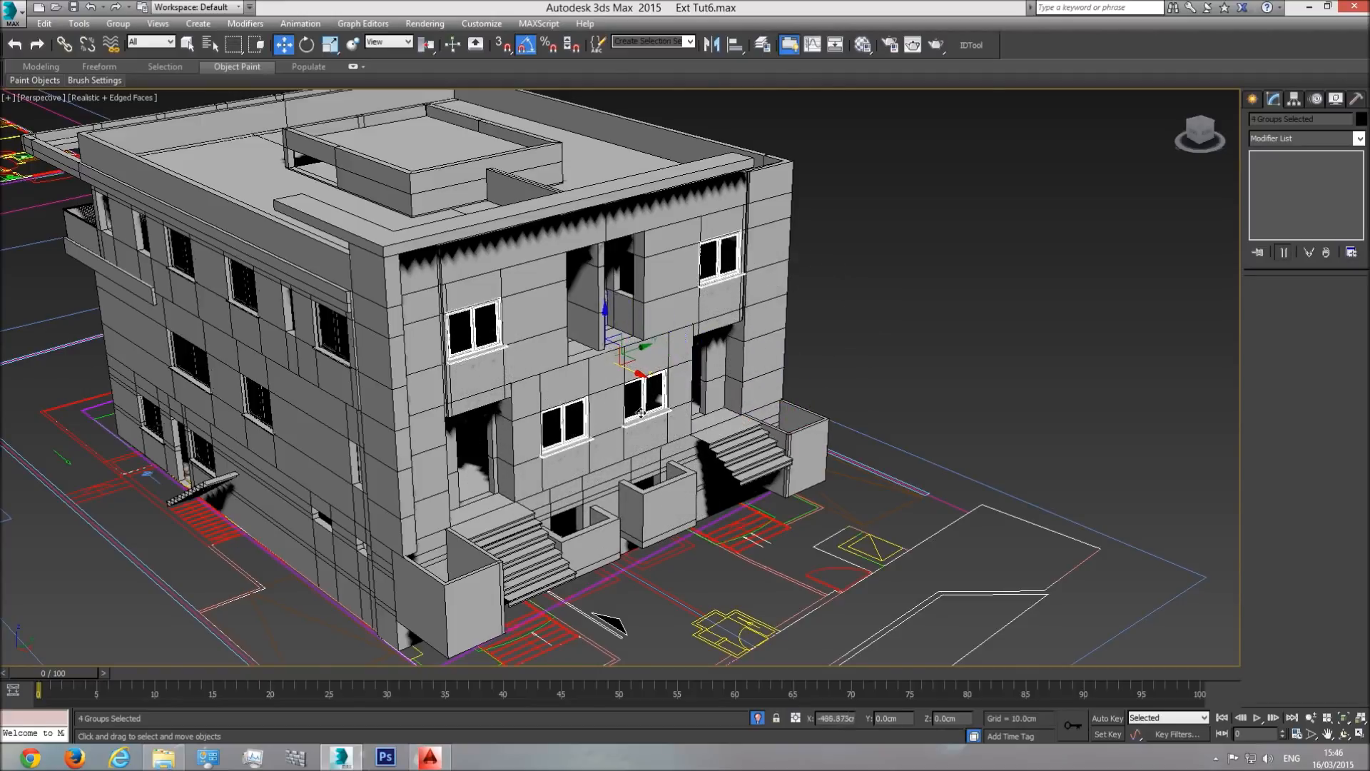
- Set the viewport to Shaded display and fine-tune the four windows' depth along X so their ledges overhang the entrance facade
scroll(602, 336, "up", 5)
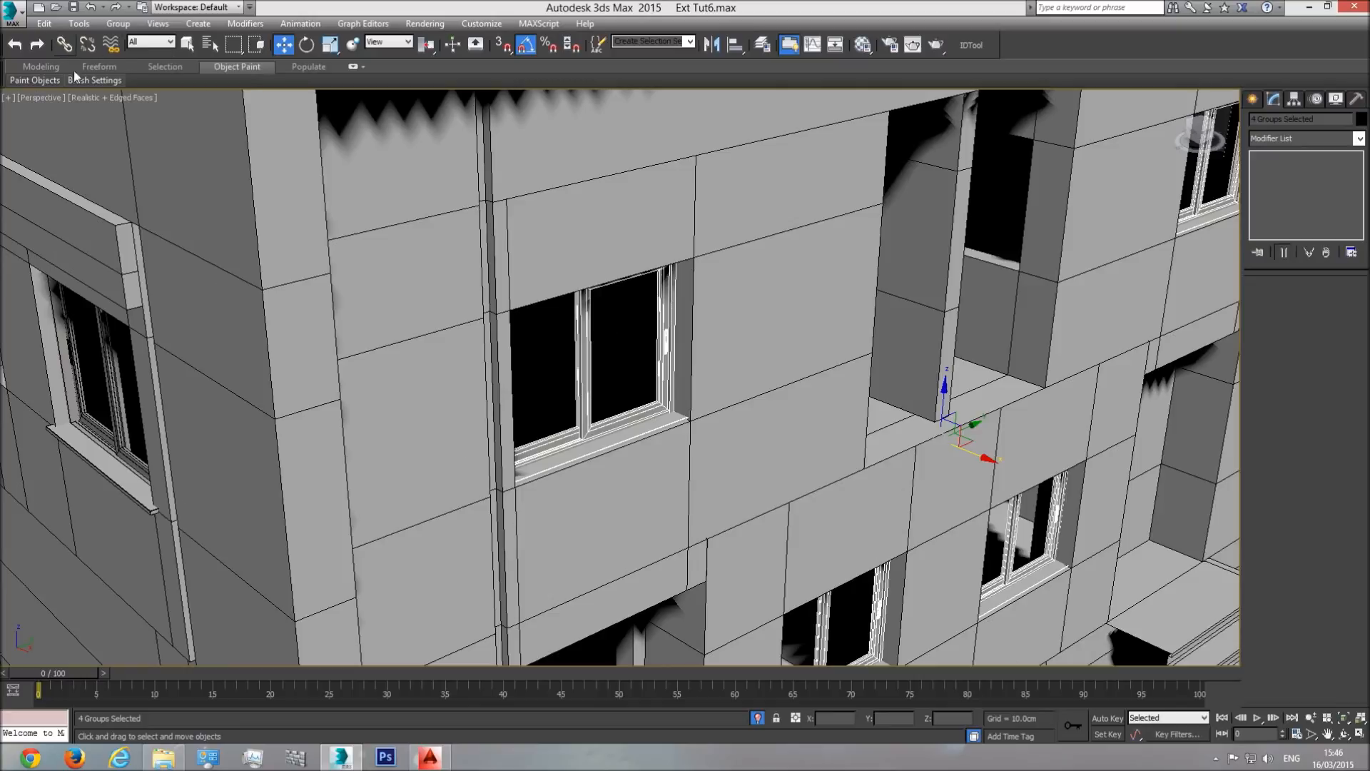
left_click(97, 97)
left_click(117, 123)
scroll(606, 371, "up", 4)
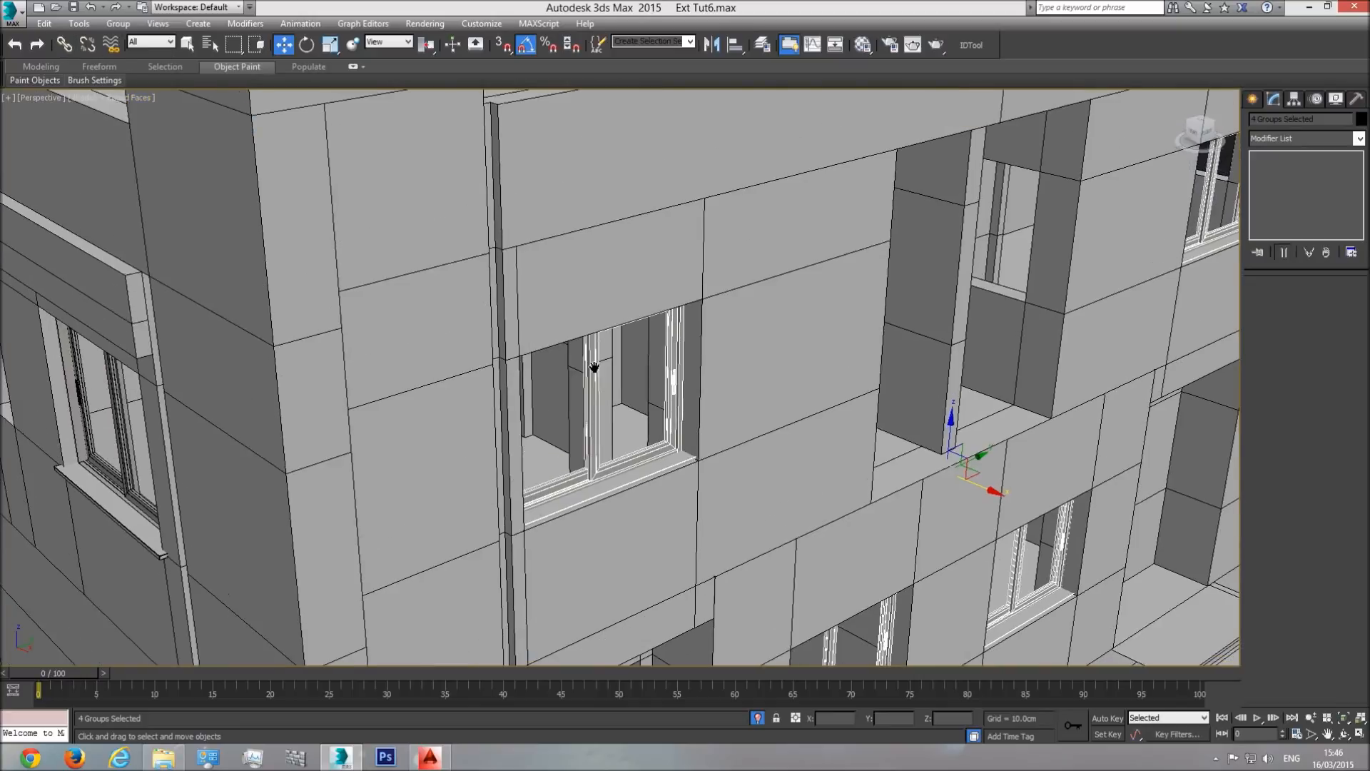
left_click(1345, 735)
left_click_drag(566, 401, 427, 363)
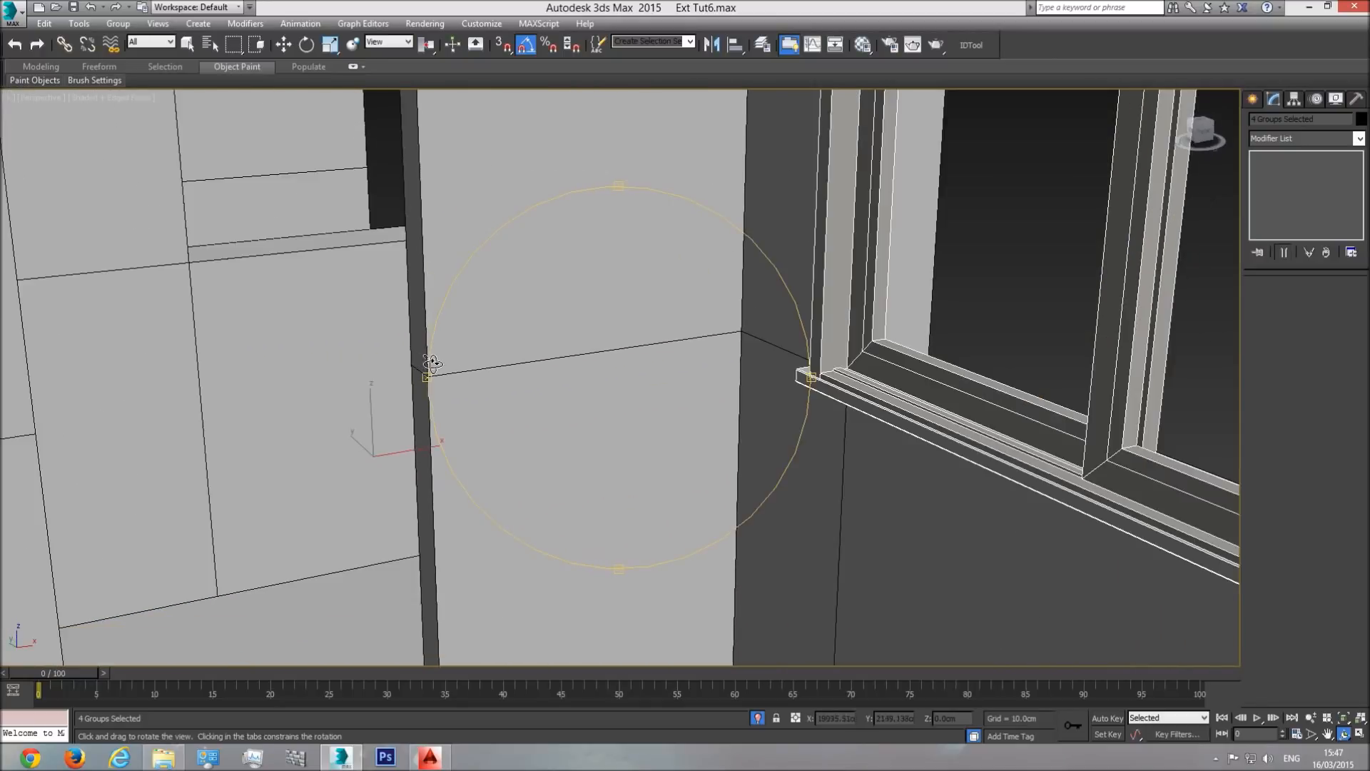
left_click_drag(647, 347, 559, 368)
left_click(283, 44)
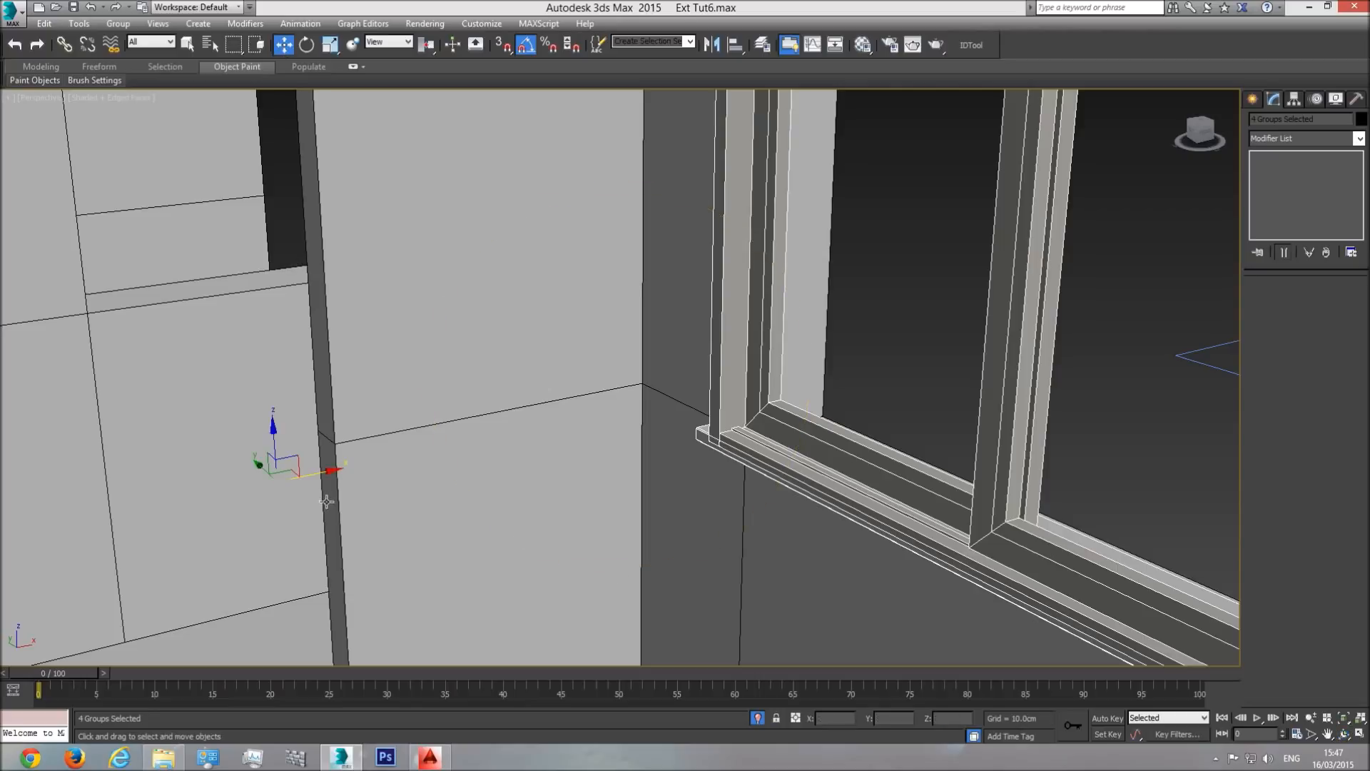
left_click_drag(314, 478, 335, 477)
- Examine the fitted windows, their ledges and the central recess on the entrance facade from several angles
left_click(1344, 735)
left_click_drag(744, 437, 556, 431)
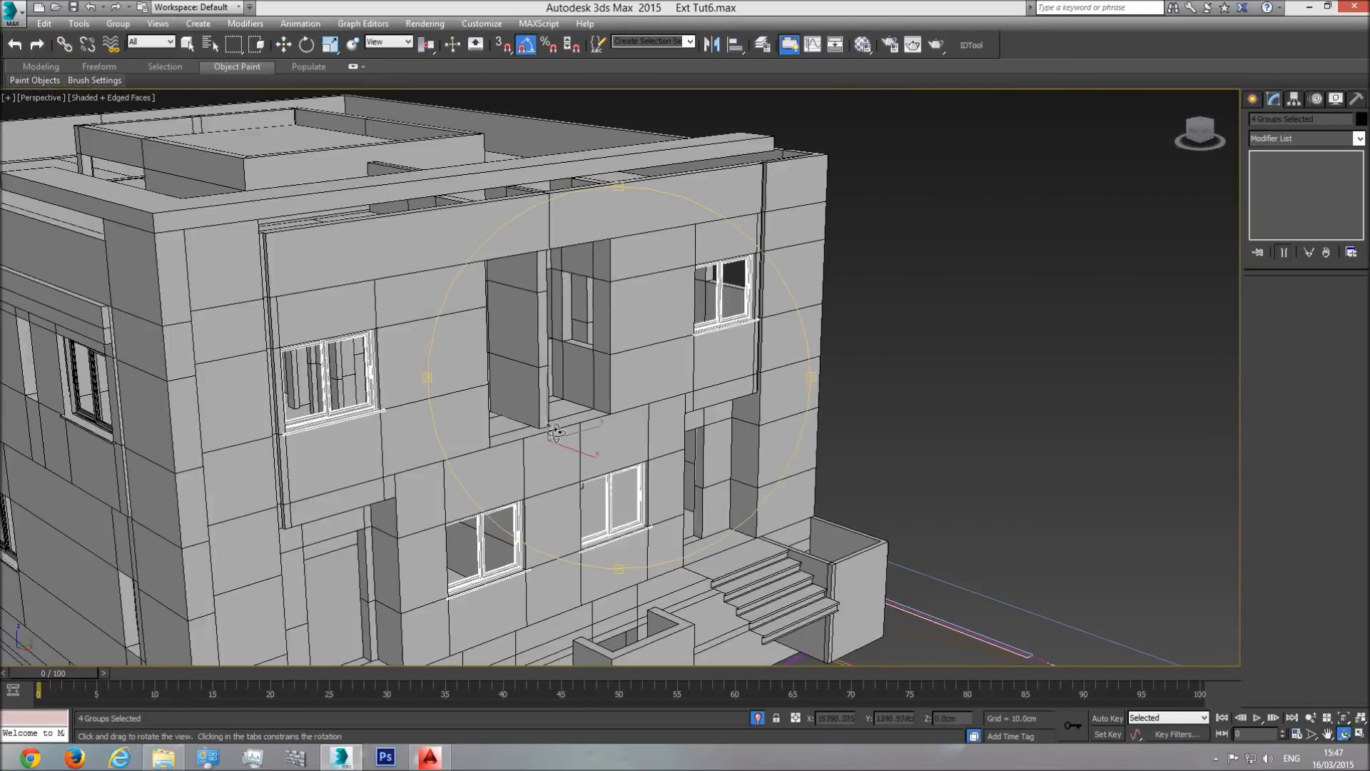
scroll(457, 394, "up", 5)
middle_click_drag(419, 413, 624, 385)
middle_click_drag(593, 446, 440, 278)
middle_click_drag(760, 426, 591, 204)
scroll(628, 424, "down", 10)
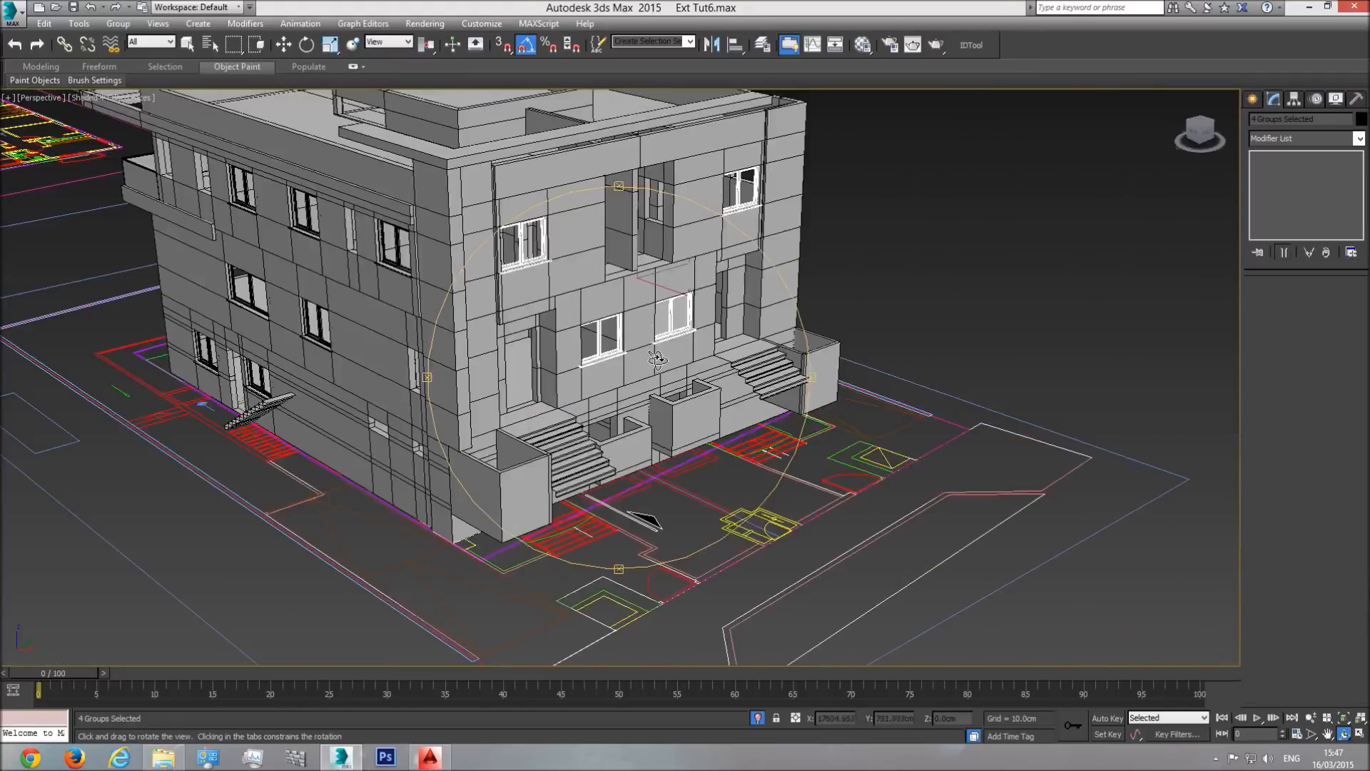
left_click_drag(657, 359, 631, 389)
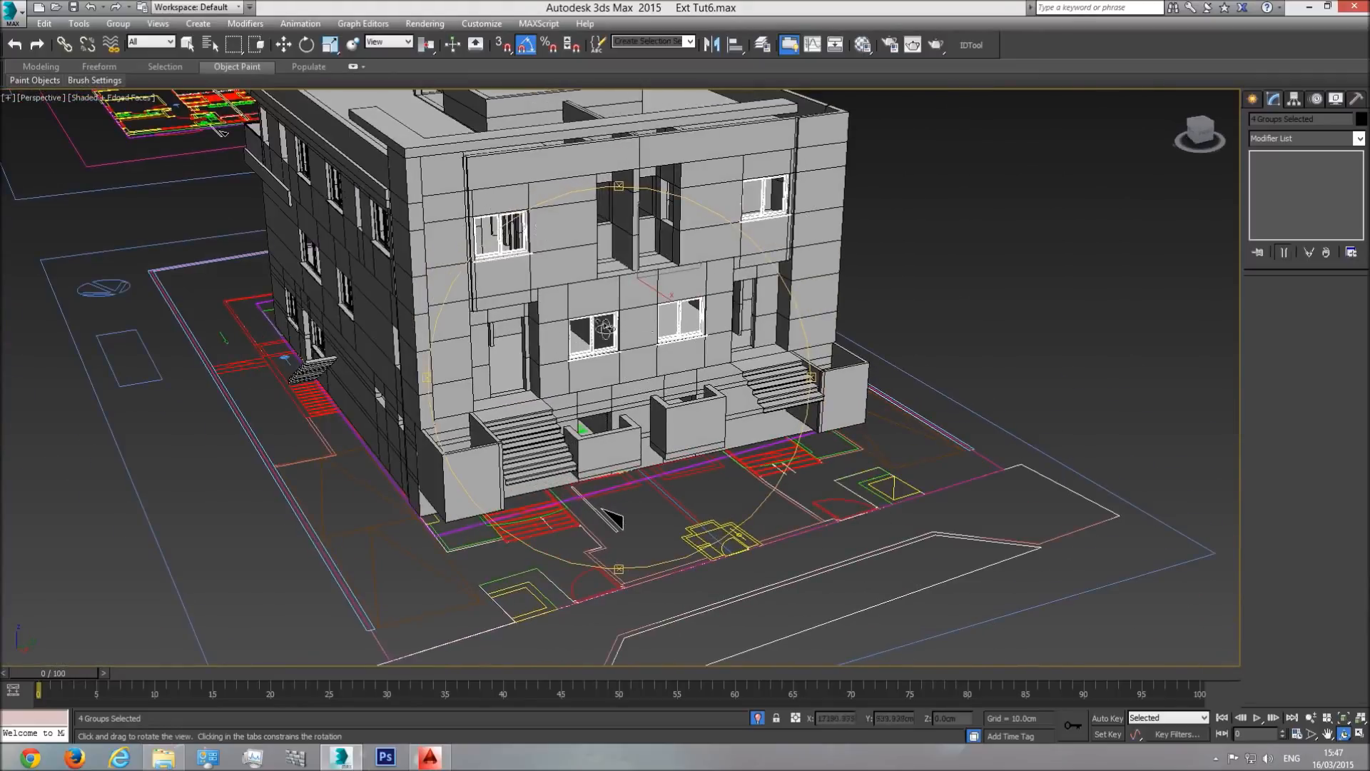
left_click_drag(668, 333, 625, 268)
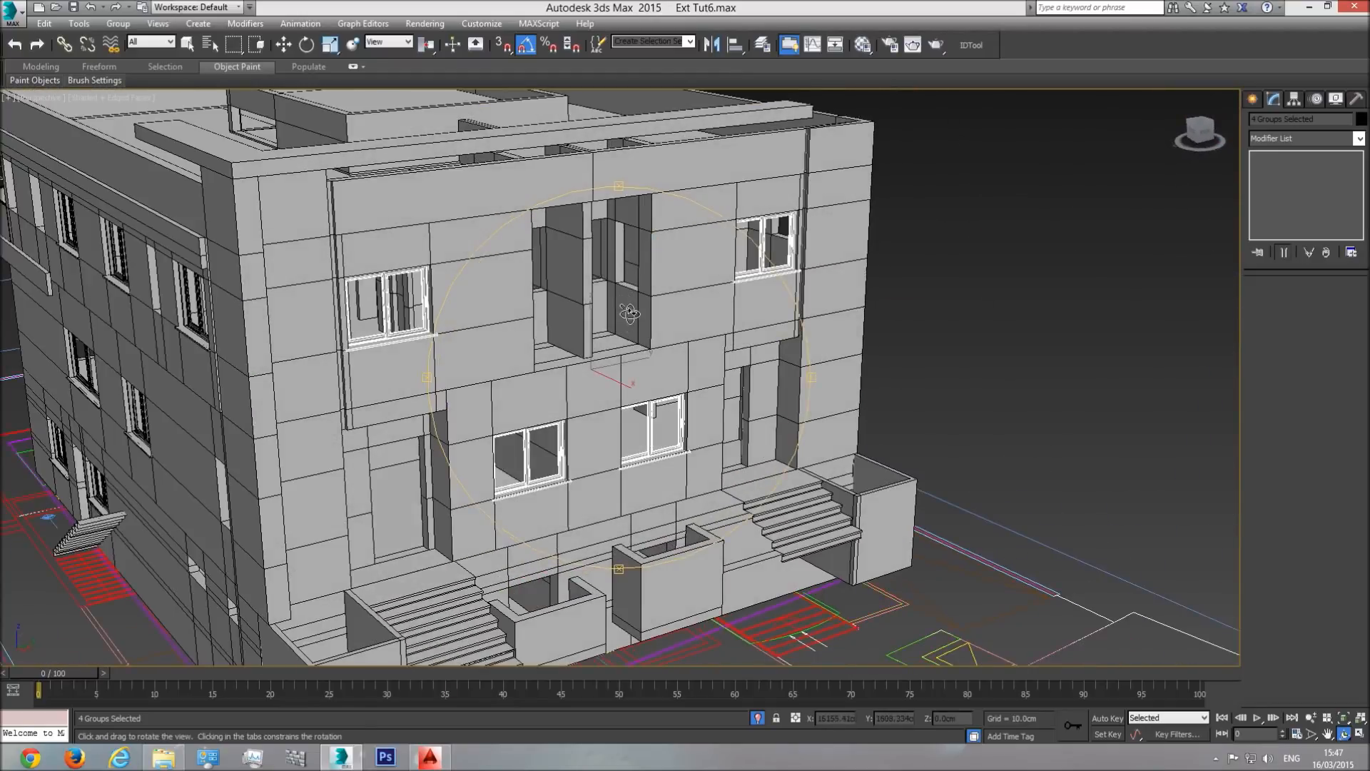
- Compare the entrance elevation with the floor plan in the top view to locate the windows inside the central recess
key("t")
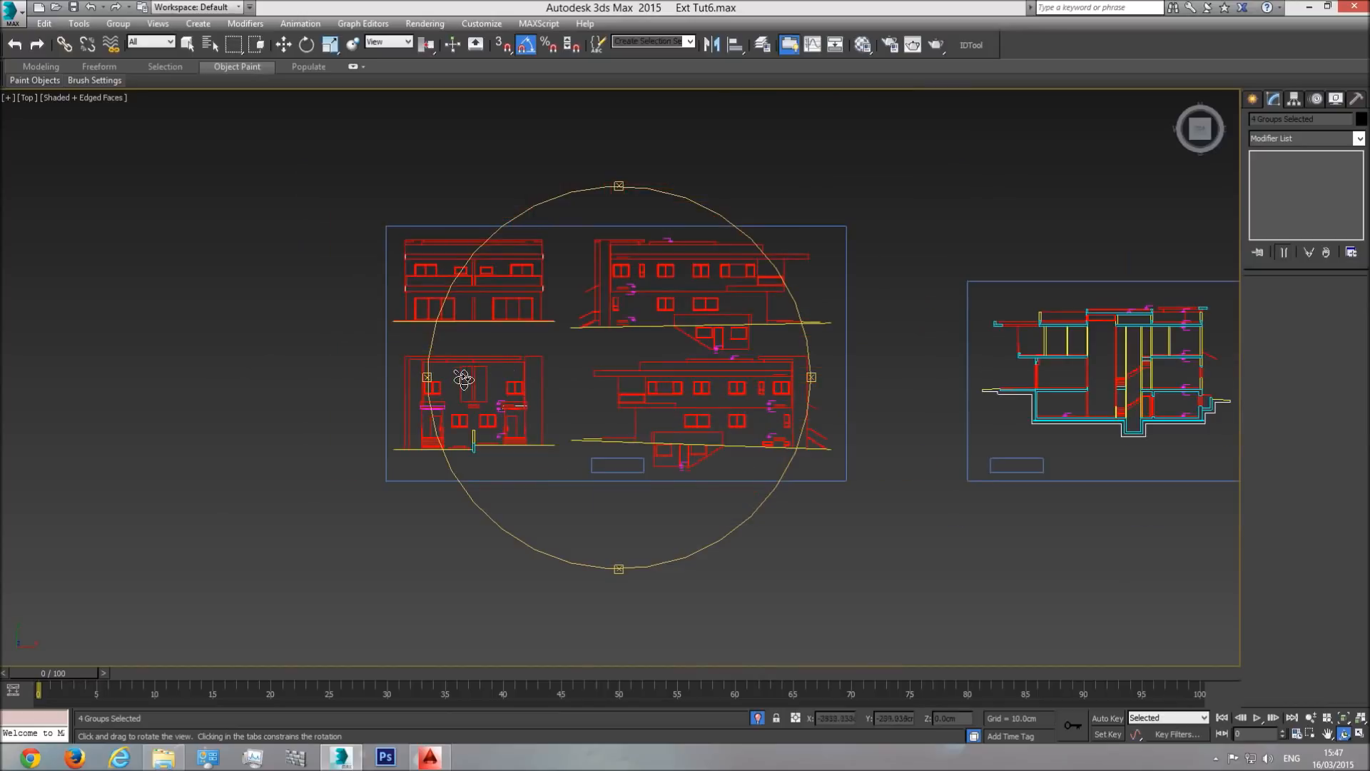
scroll(466, 375, "up", 10)
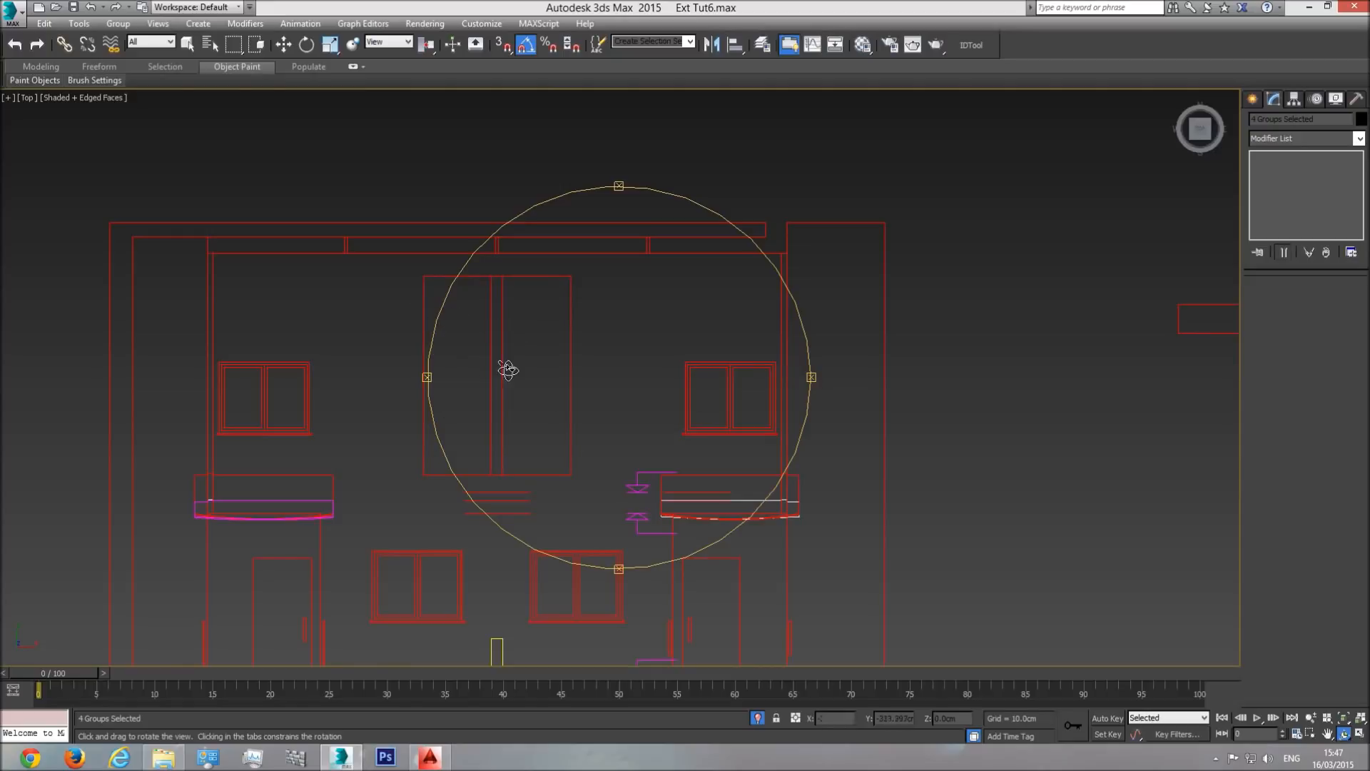
scroll(571, 377, "down", 8)
scroll(511, 411, "down", 4)
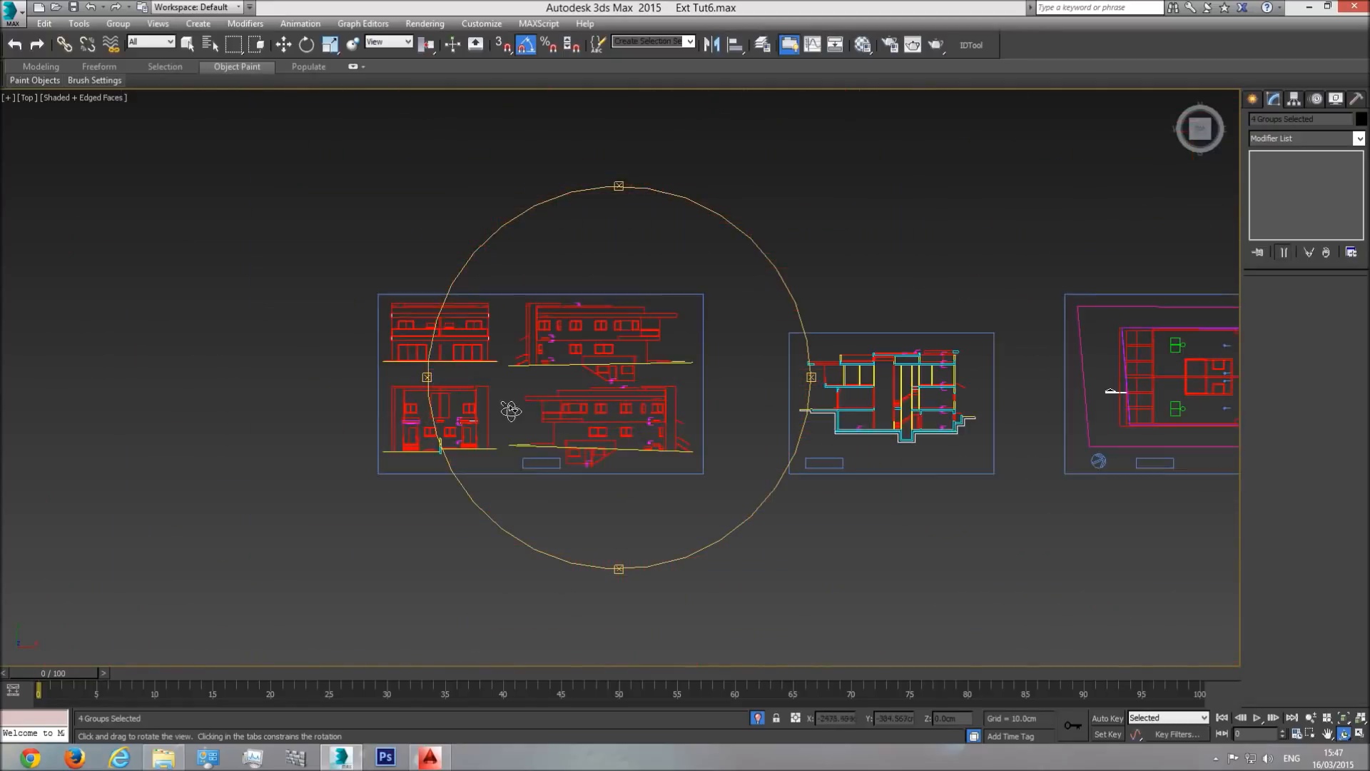
middle_click_drag(690, 390, 387, 412)
scroll(387, 412, "down", 2)
middle_click_drag(676, 419, 409, 423)
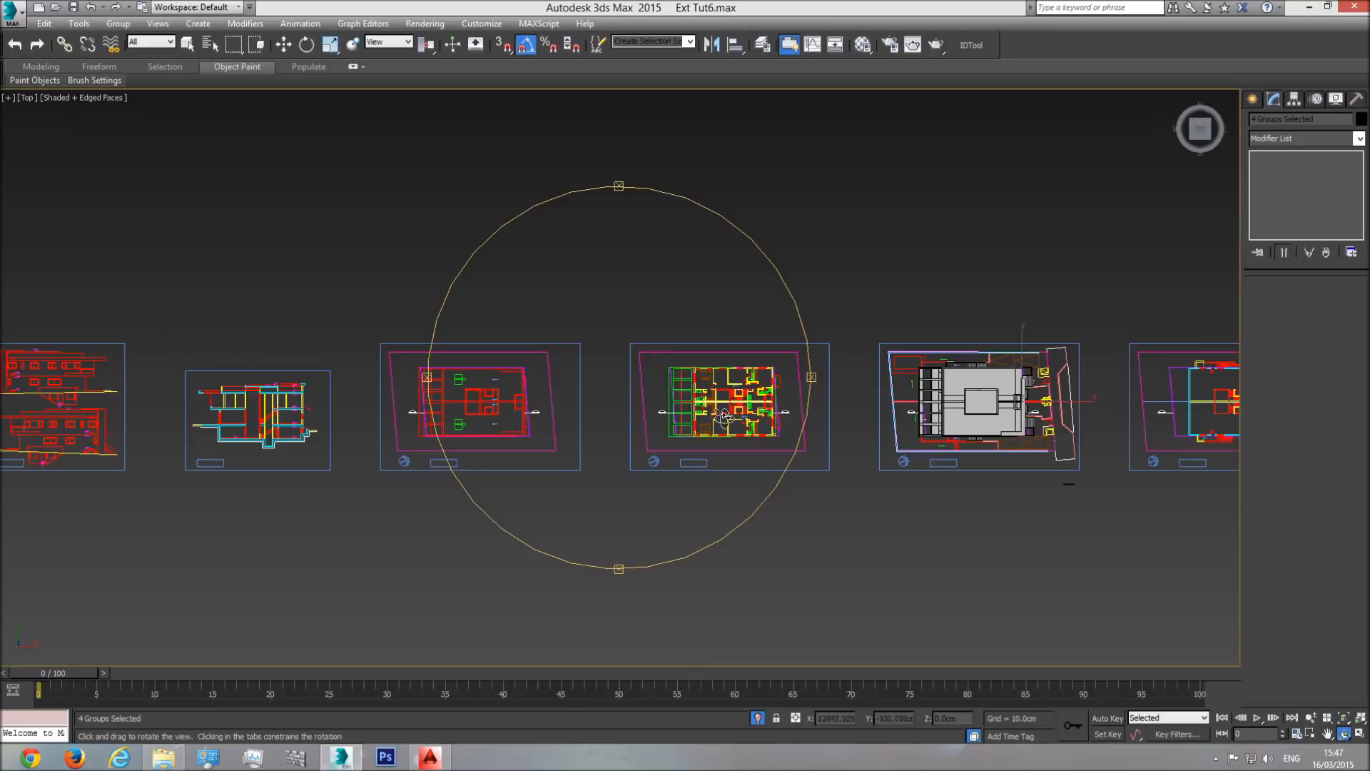
middle_click_drag(765, 412, 560, 400)
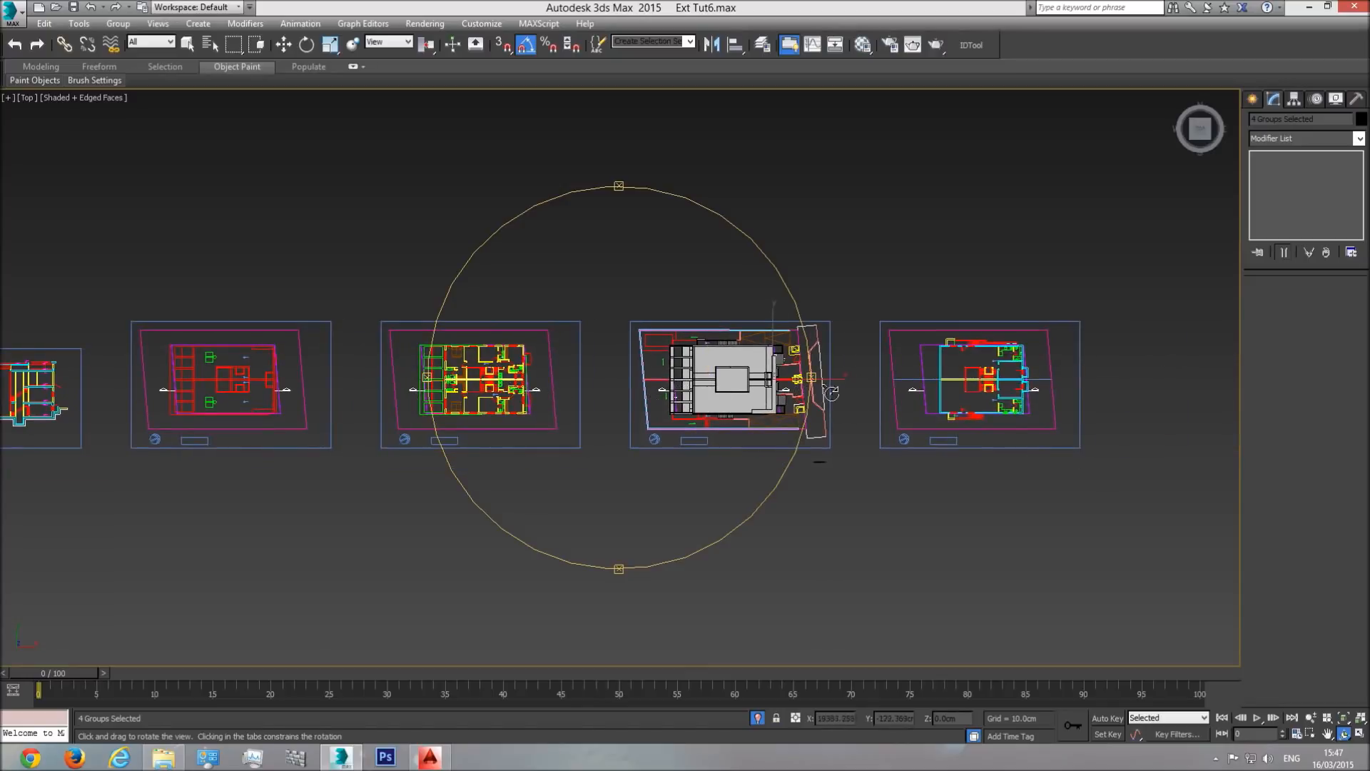
middle_click_drag(807, 389, 748, 393)
middle_click_drag(492, 387, 663, 382)
scroll(628, 383, "up", 5)
scroll(643, 381, "up", 4)
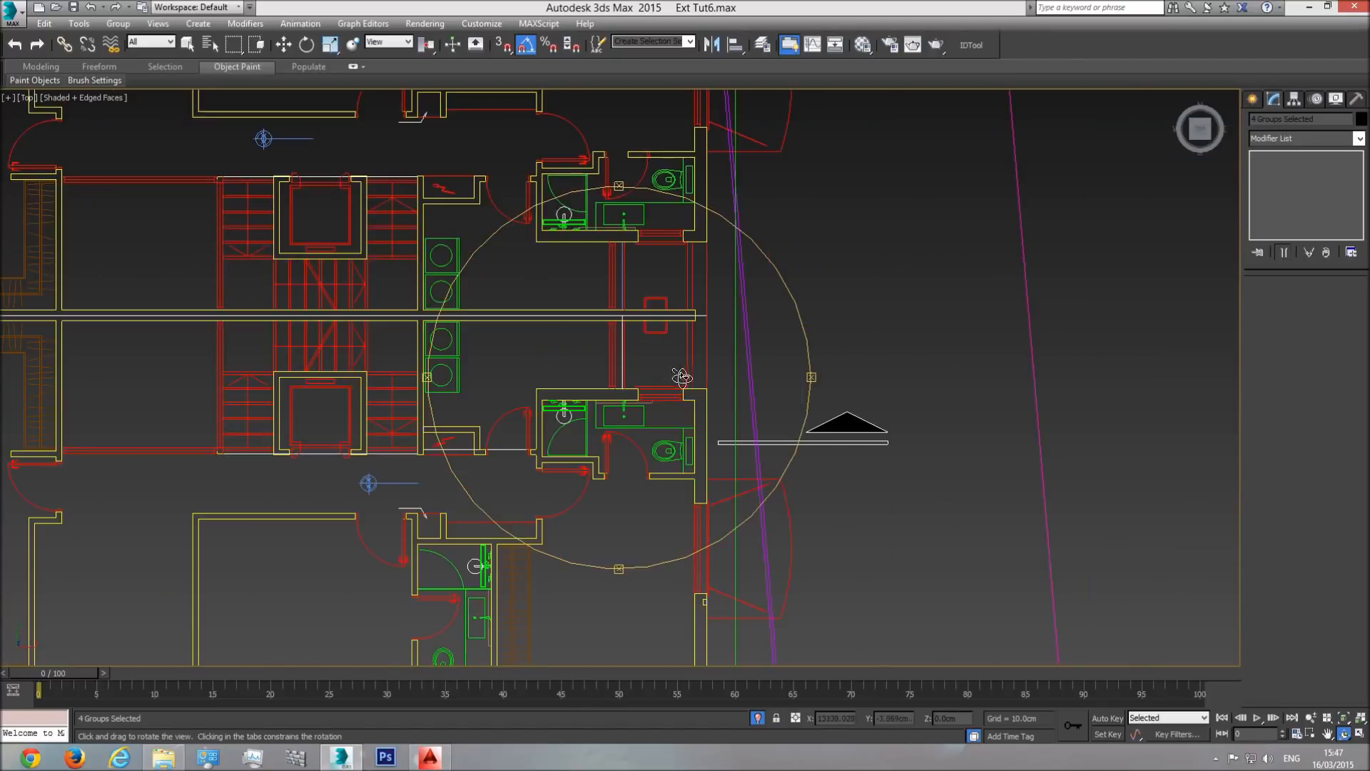
- Examine the floor plan around the central recess and the adjoining rooms to identify its window positions
scroll(668, 379, "up", 5)
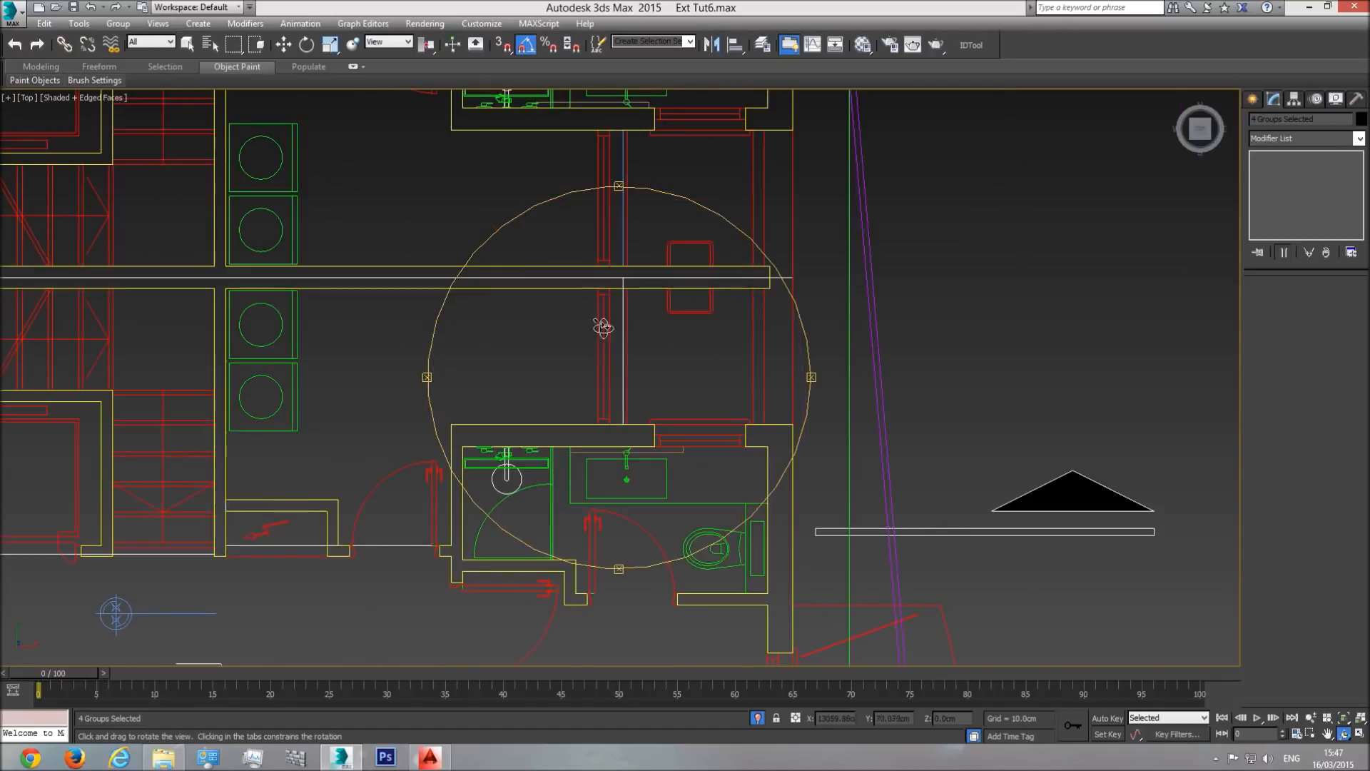
scroll(598, 365, "down", 2)
mouse_move(598, 335)
middle_mouse_down()
mouse_move(598, 359)
mouse_move(587, 191)
mouse_move(585, 223)
middle_mouse_up()
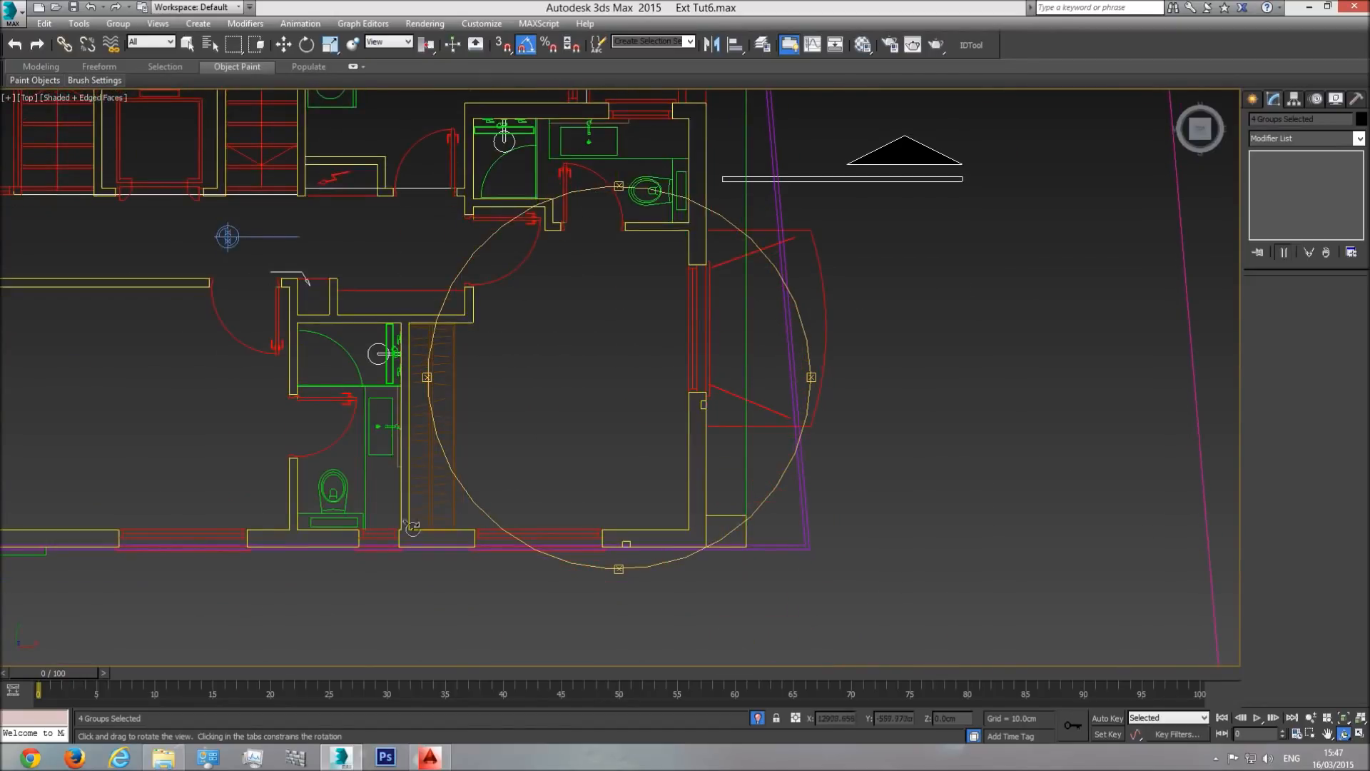
middle_click_drag(226, 534, 609, 514)
middle_click_drag(700, 443, 590, 486)
scroll(513, 516, "down", 2)
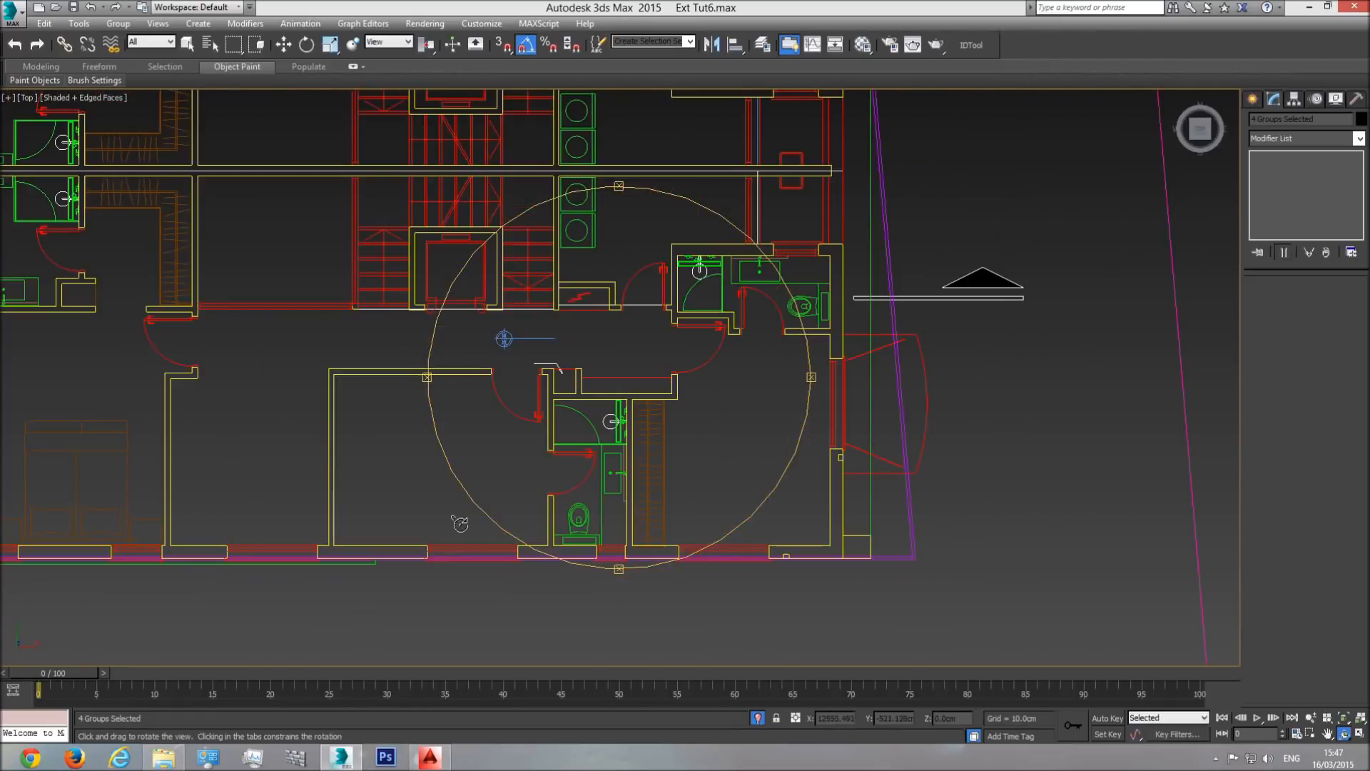
middle_click_drag(643, 396, 561, 516)
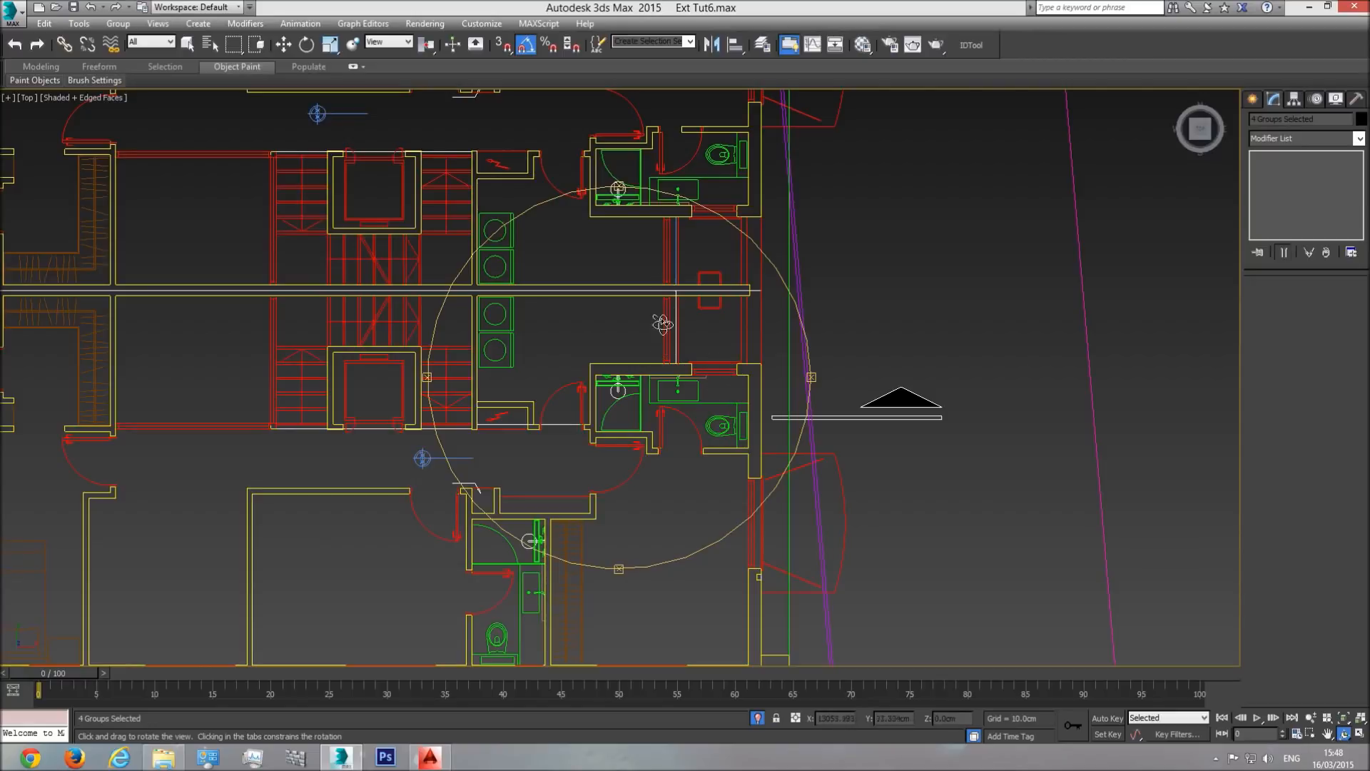
- In the right view with Realistic shading, clone the left upper-floor window horizontally into the left opening of the central recess
key("w")
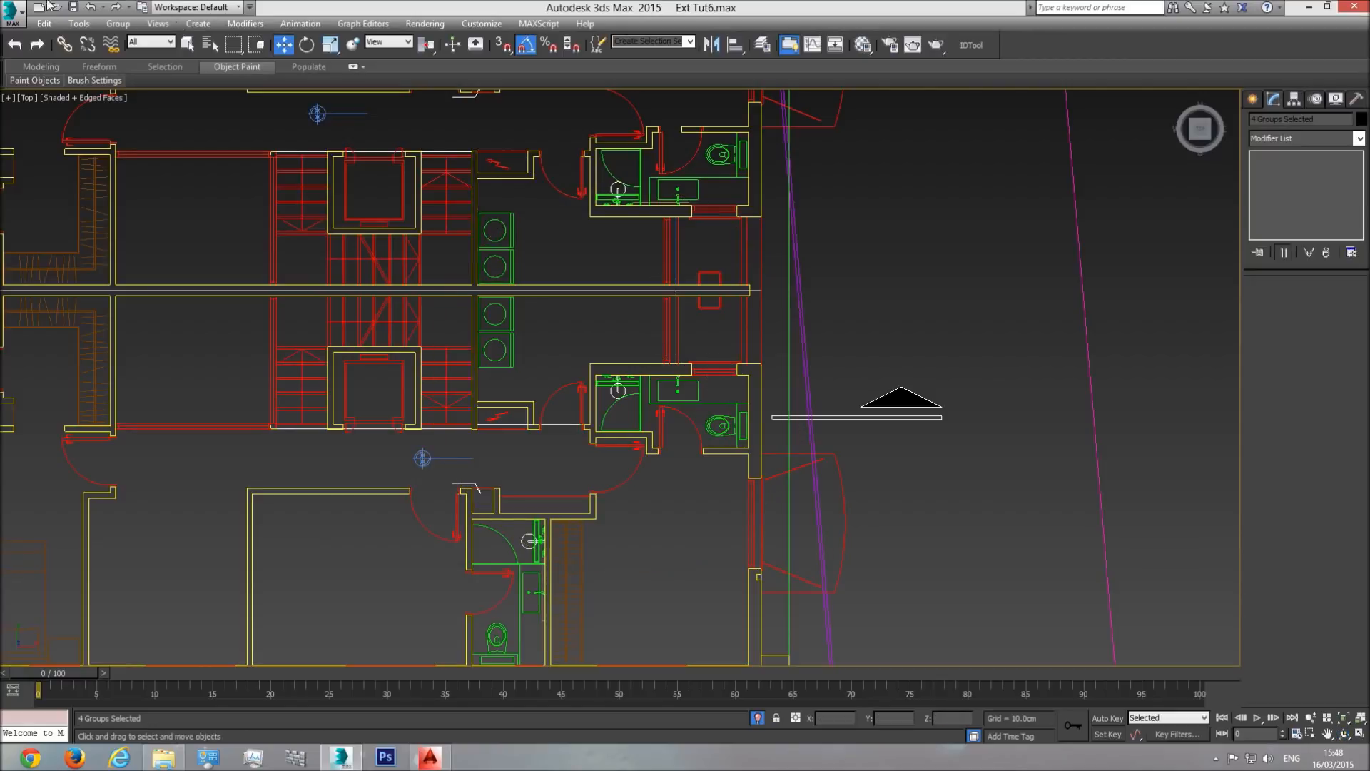
left_click(27, 97)
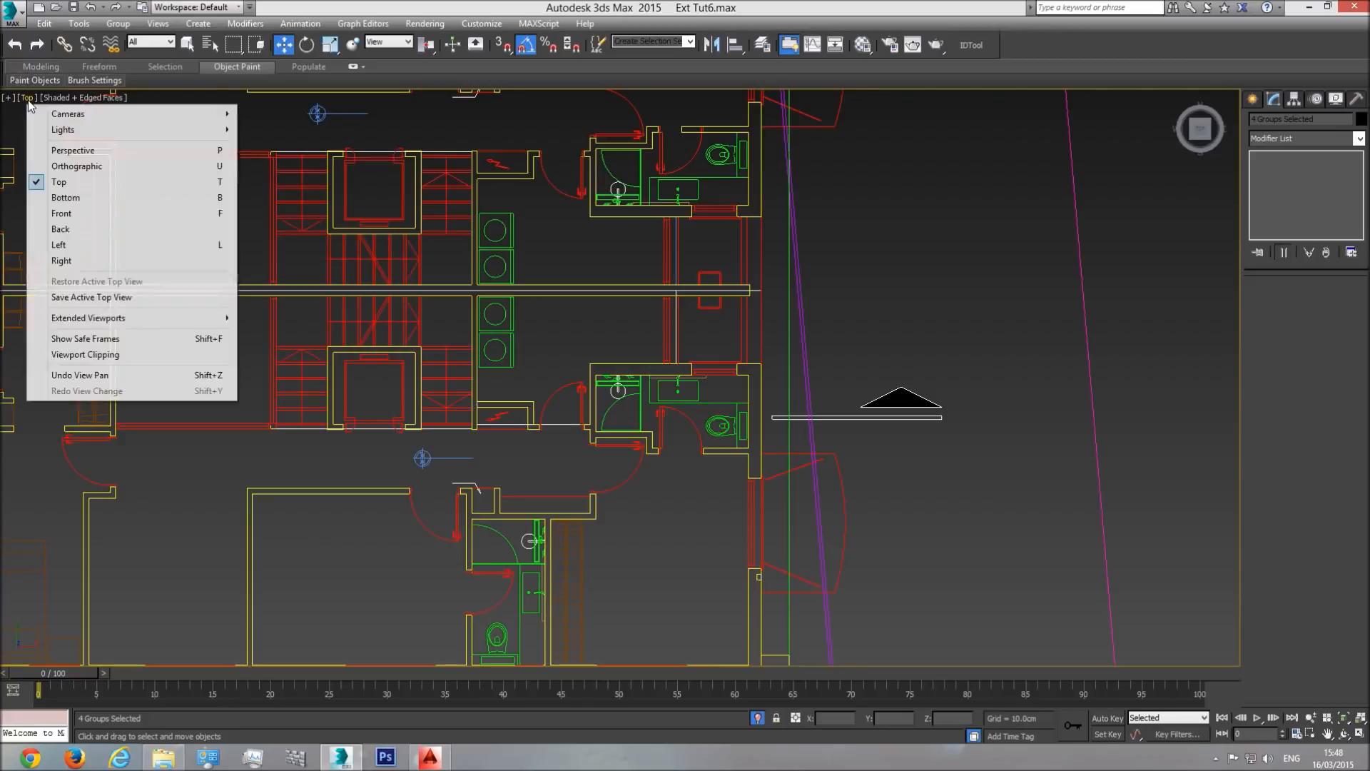
left_click(62, 261)
left_click(519, 366)
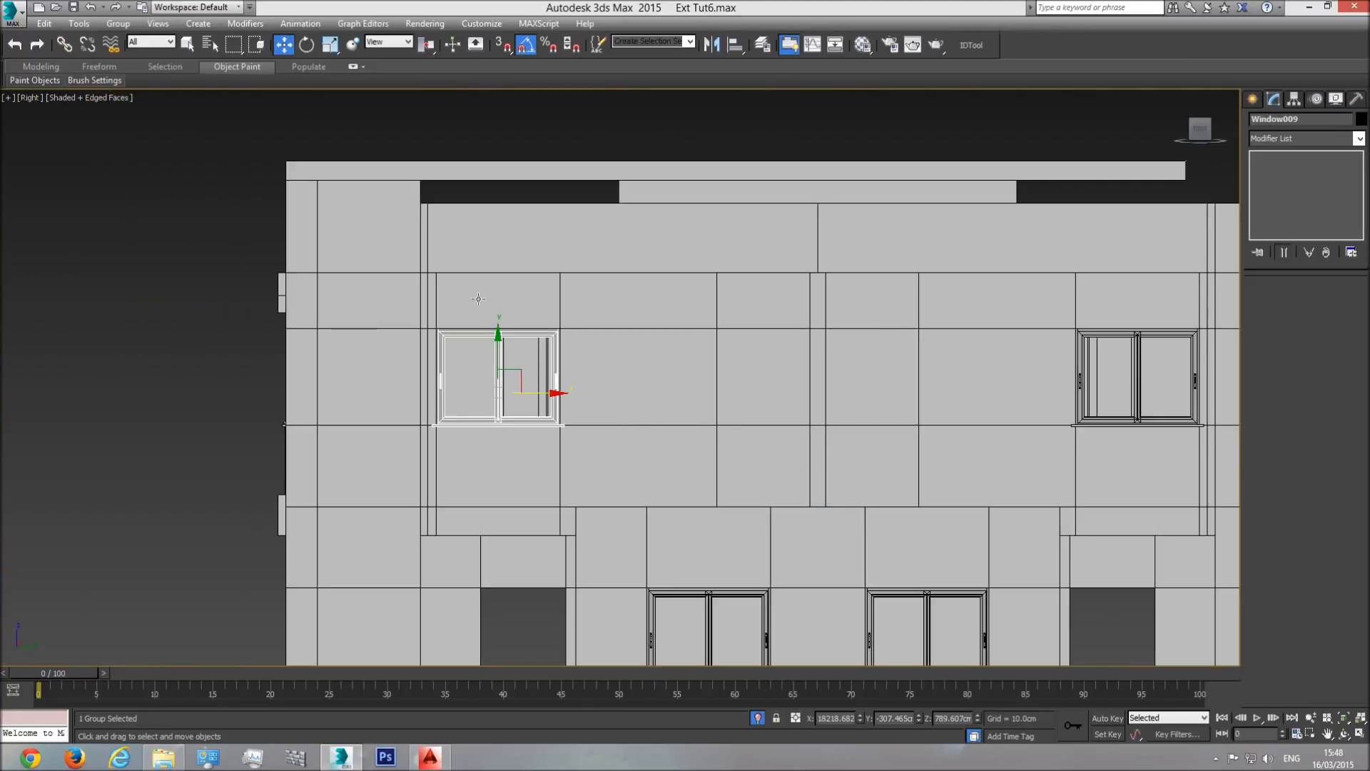
left_click(107, 97)
left_click(121, 111)
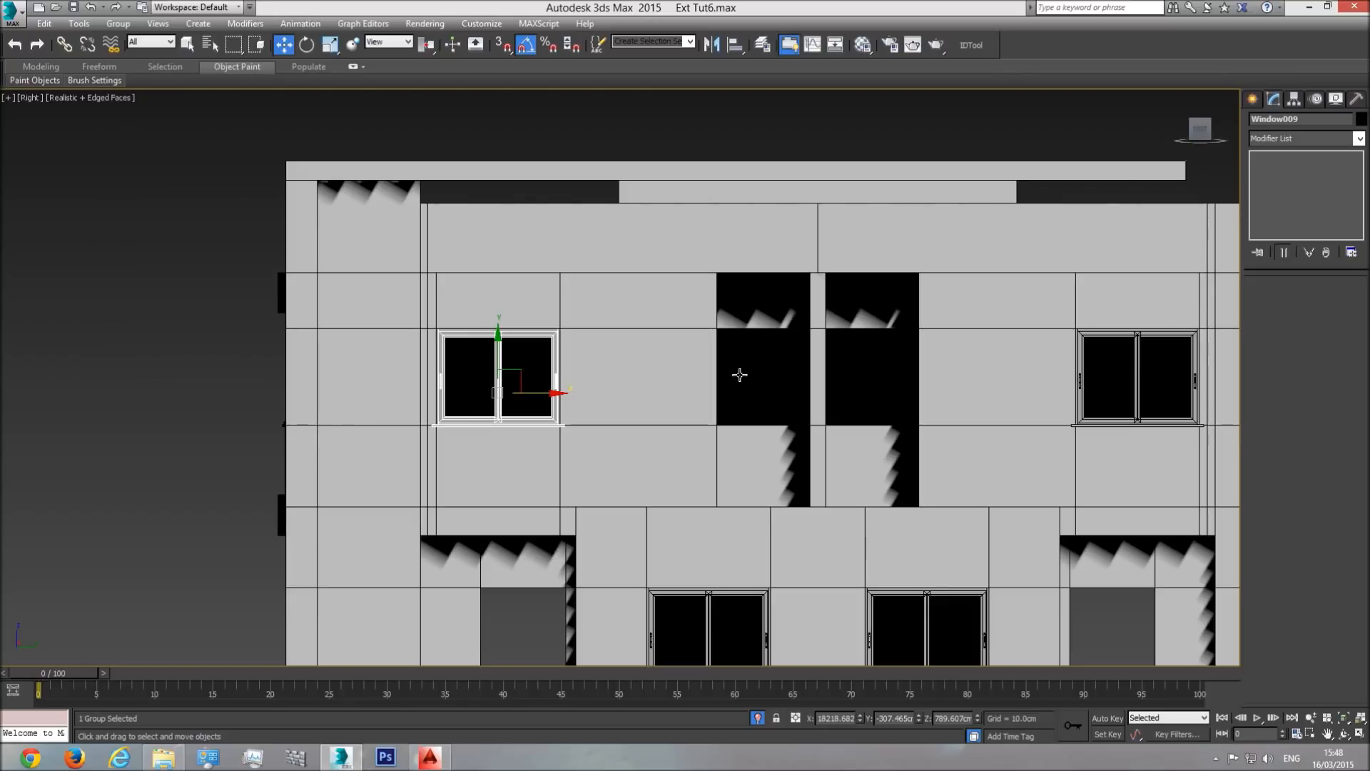
left_click_drag(543, 395, 794, 406, "shift")
left_click(703, 435)
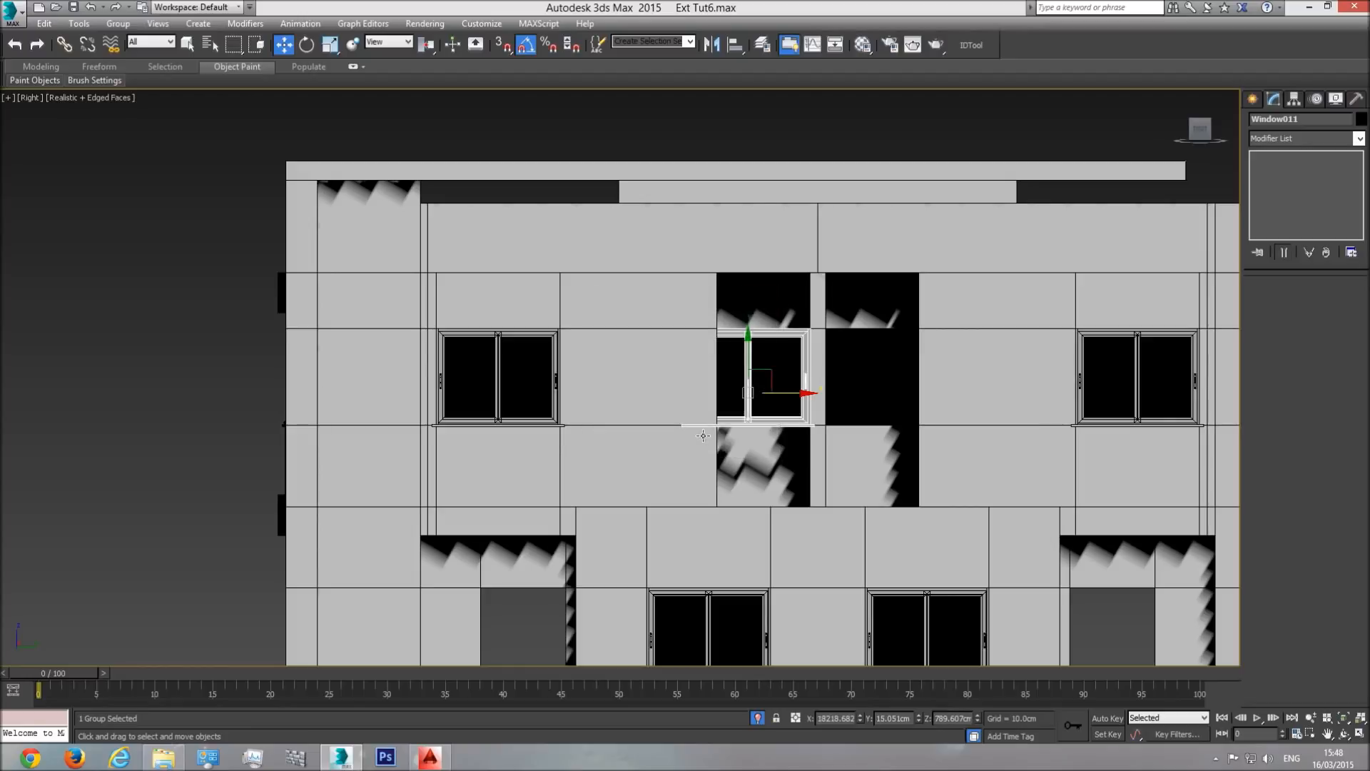
- Set the perspective view to Shaded display and move the window group about 144 cm back along X into the recessed opening
key("p")
key("z")
left_click(1345, 734)
mouse_move(602, 403)
left_mouse_down()
mouse_move(652, 434)
mouse_move(566, 438)
mouse_move(596, 431)
left_mouse_up()
left_click(108, 97)
left_click(150, 130)
left_click(288, 47)
left_click_drag(635, 472, 698, 390)
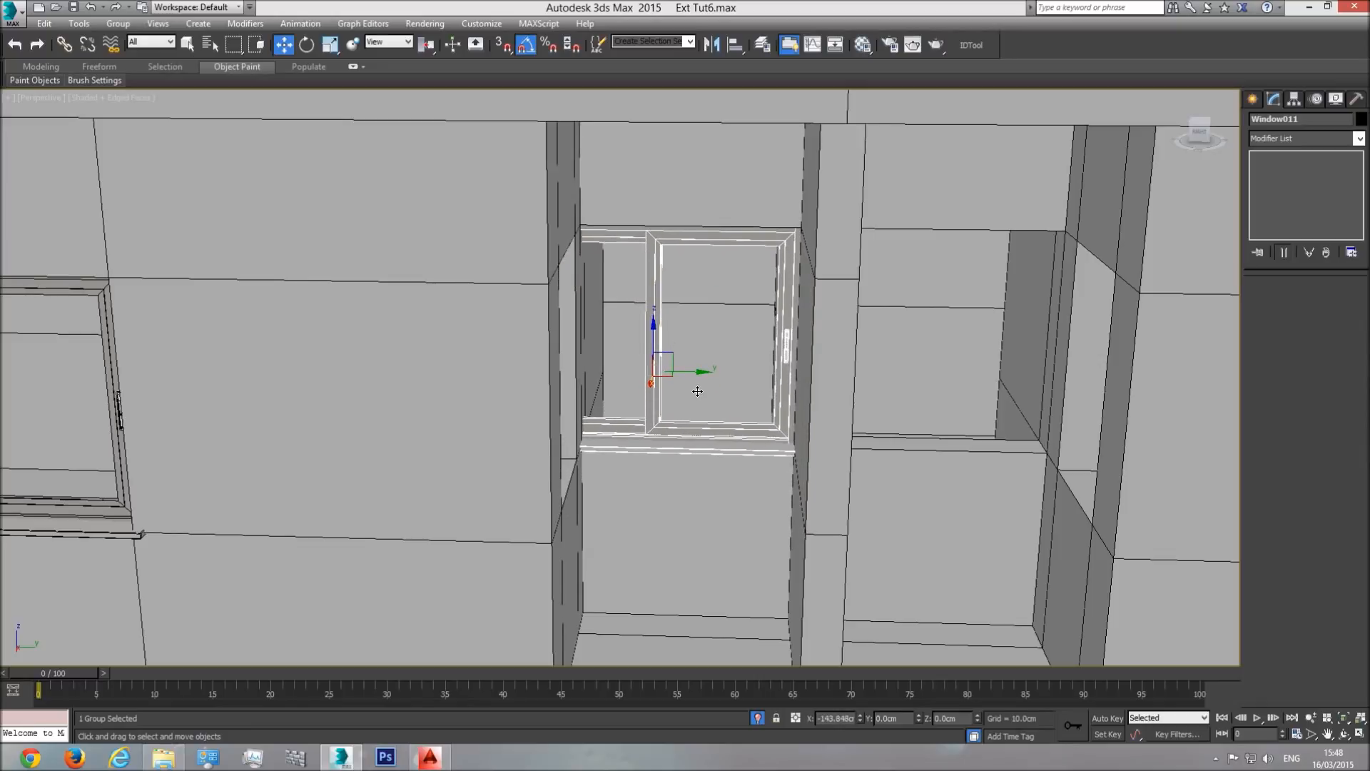
scroll(699, 386, "up", 5)
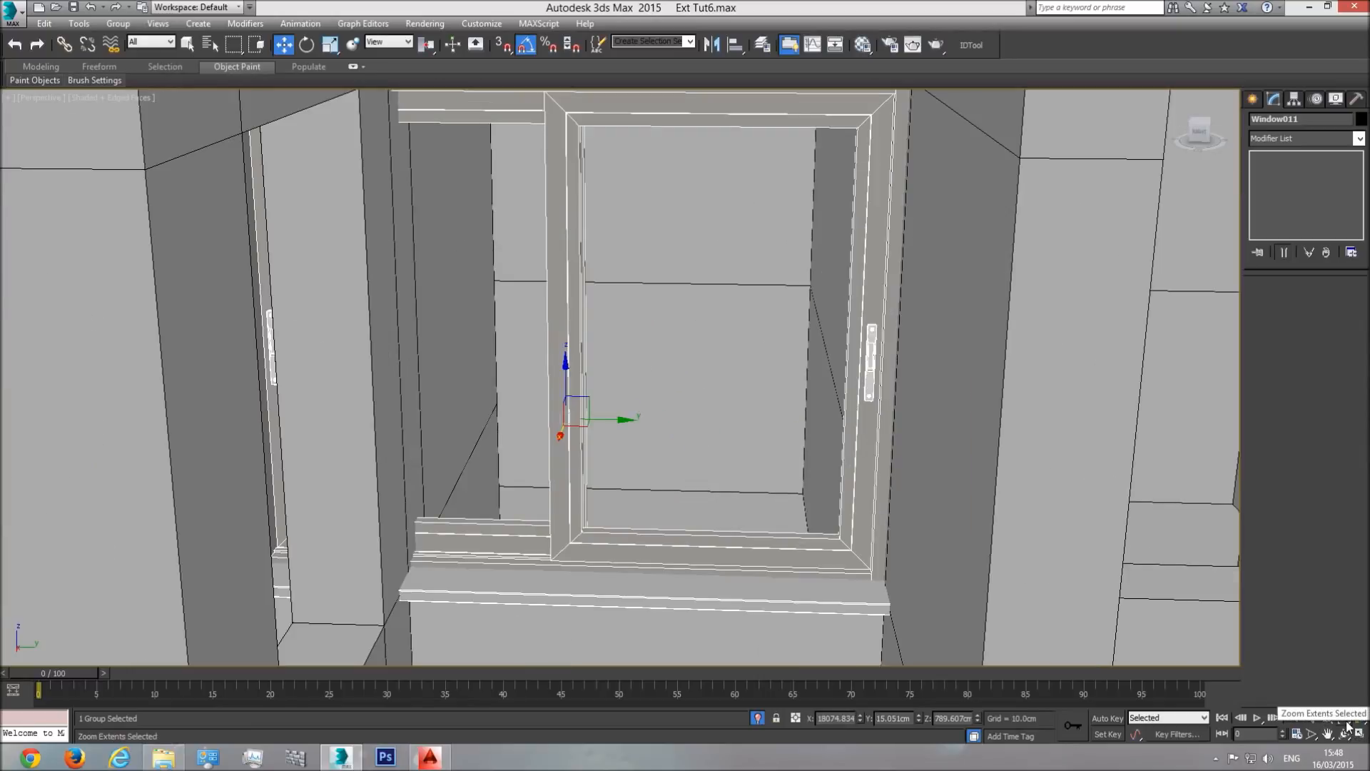
- Move the window group about 6 cm further back along X and check how it sits in the opening
left_click(1344, 734)
left_click_drag(654, 393, 628, 442)
left_click(283, 45)
left_click_drag(629, 374, 618, 379)
left_click(1345, 734)
left_click_drag(457, 400, 697, 386)
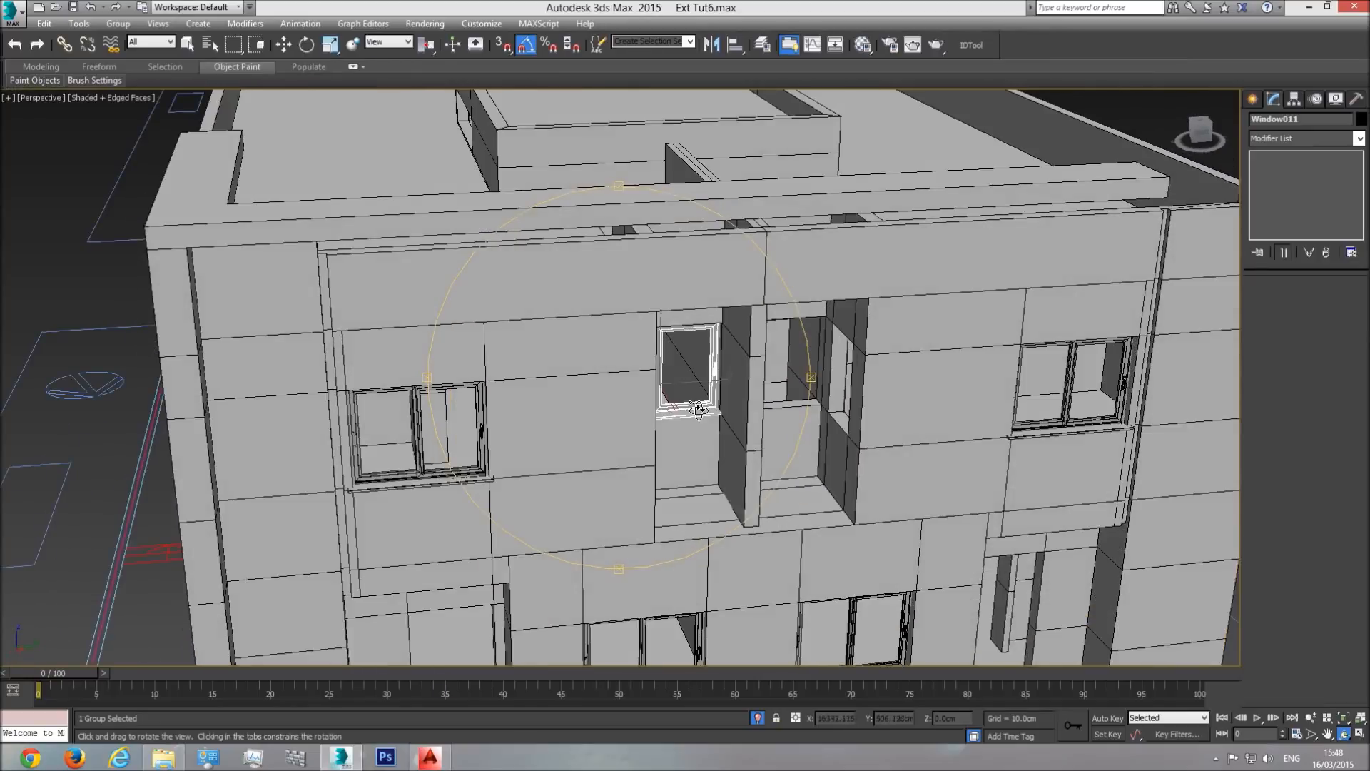
scroll(698, 386, "up", 6)
left_click_drag(630, 332, 704, 347)
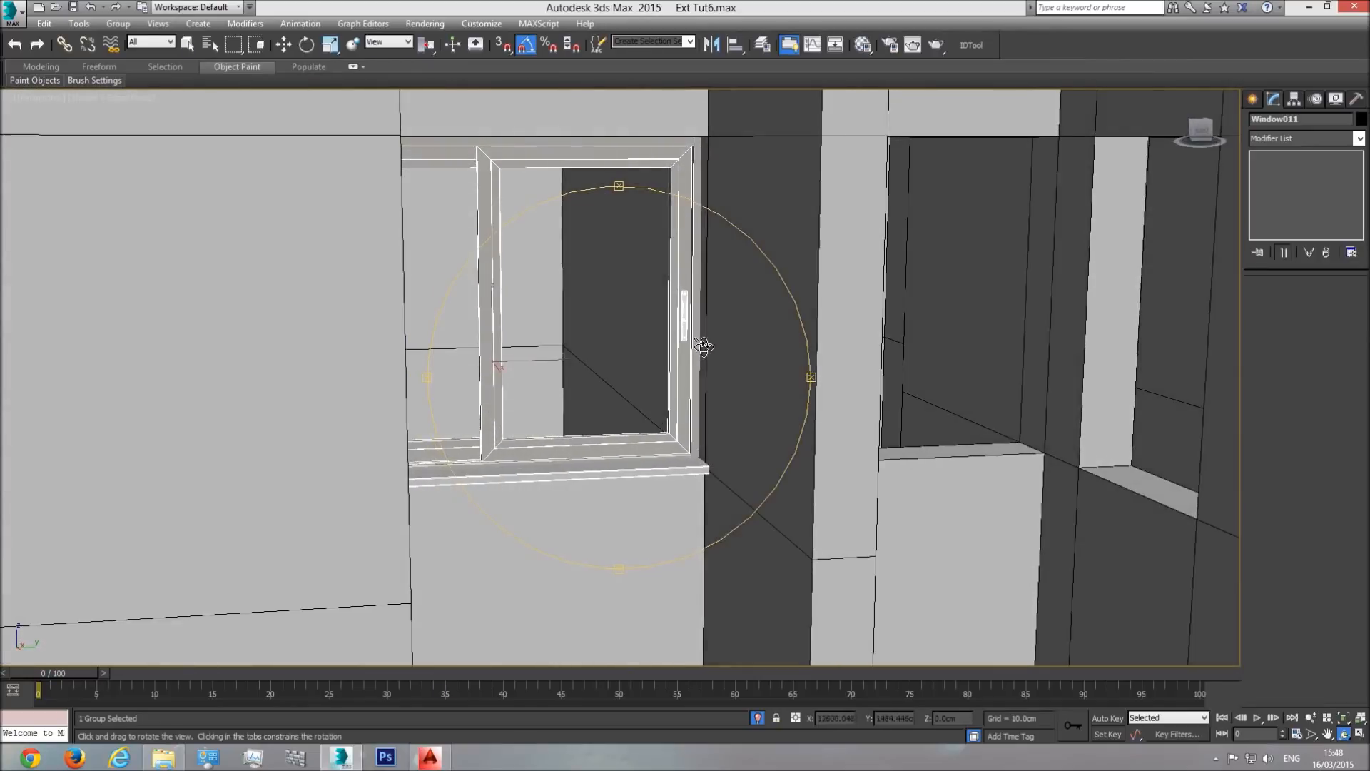
- Open the window group for editing in the Right view
left_click(30, 100)
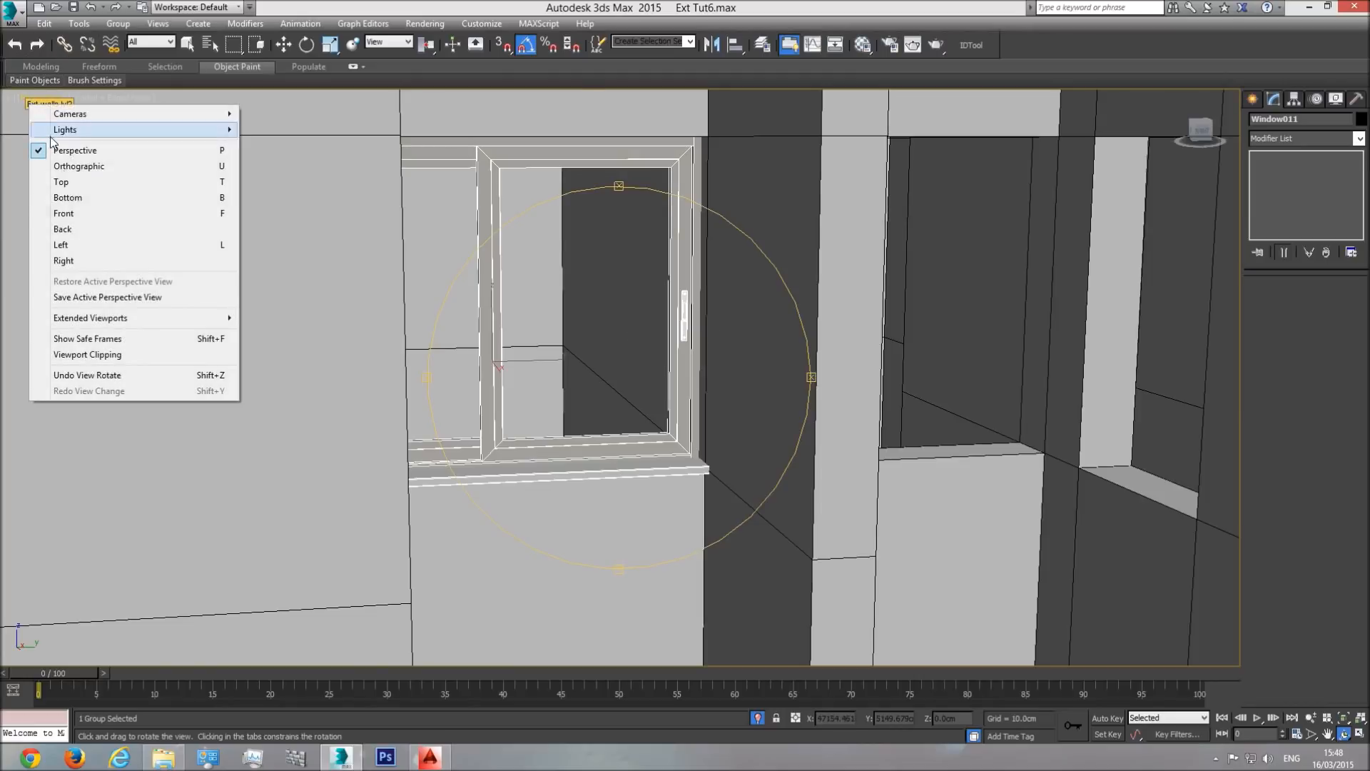
left_click(71, 260)
key("w")
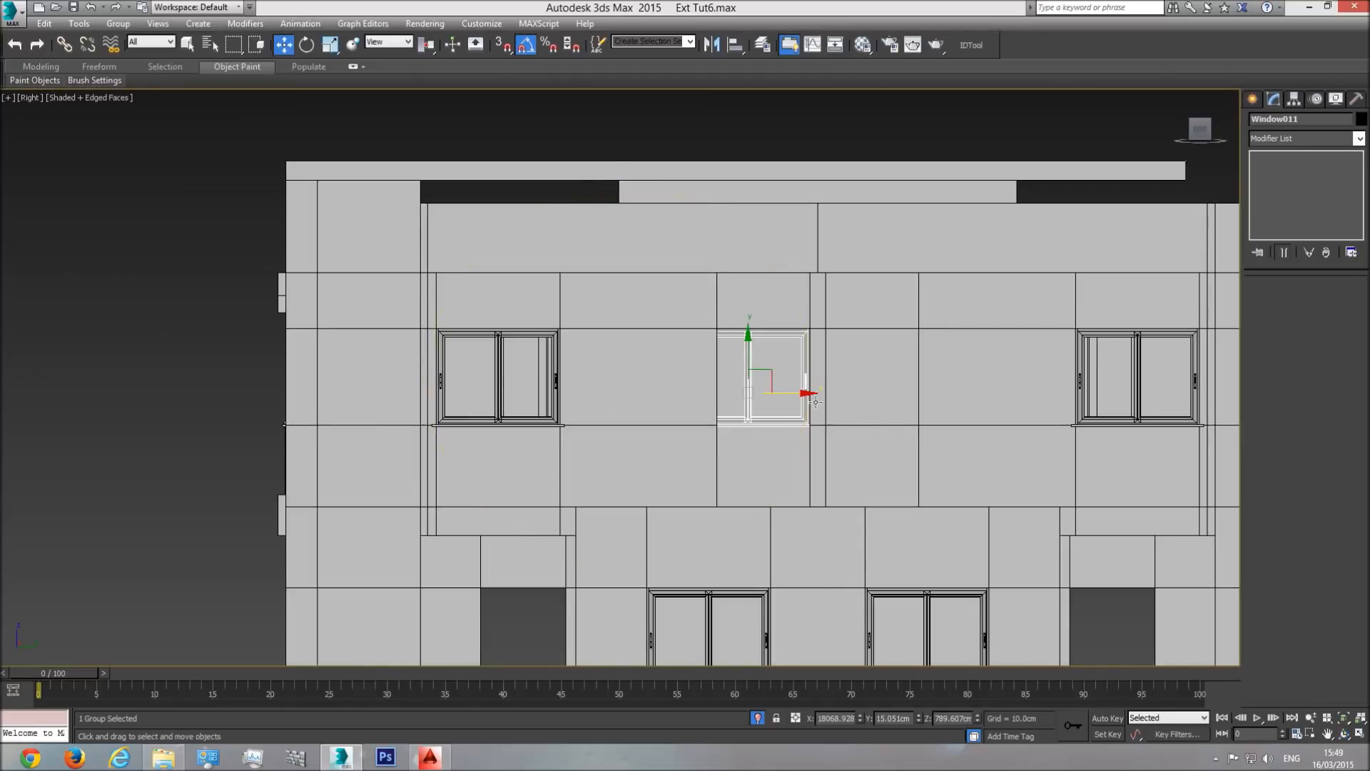
scroll(618, 395, "up", 5)
left_click(118, 22)
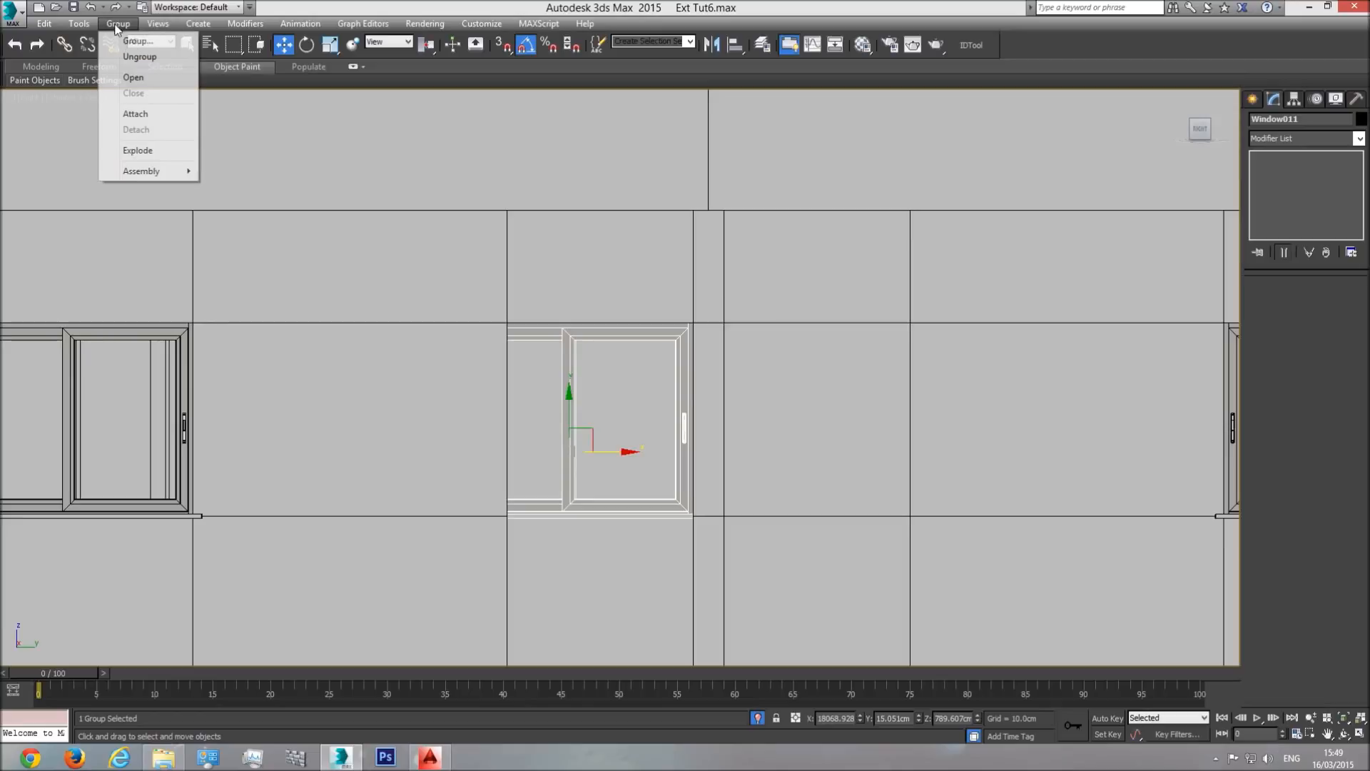
left_click(115, 77)
- Move the window frame's left-side vertices to the opening's left edge and shift the middle mullion's vertices right towards the centre
left_click(573, 396)
left_click(1267, 300)
left_click_drag(374, 621, 374, 621)
left_click_drag(495, 427, 556, 431)
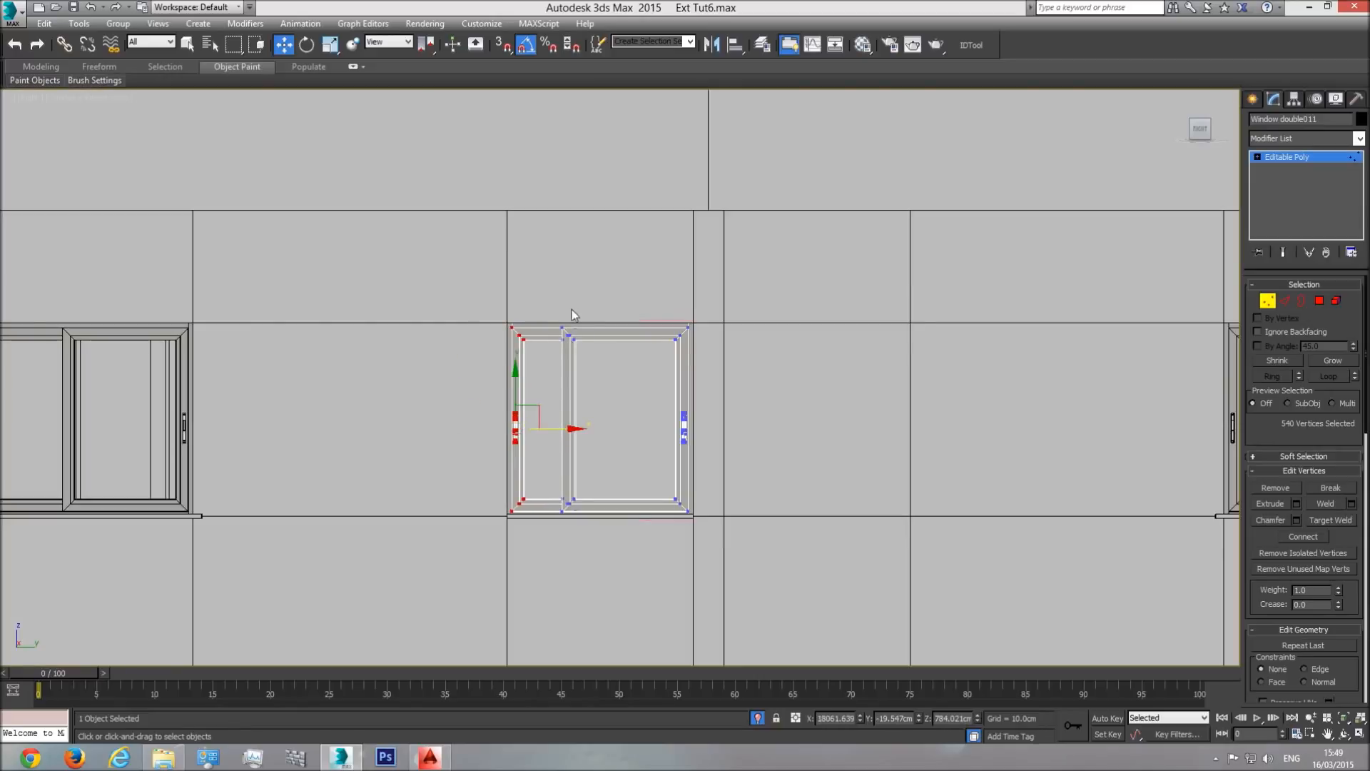
left_click_drag(557, 300, 606, 516)
left_click_drag(607, 422, 629, 422)
- Create a thin guide box about 119 cm wide with two width segments across the opening's width and raise it over the window
left_click(1256, 99)
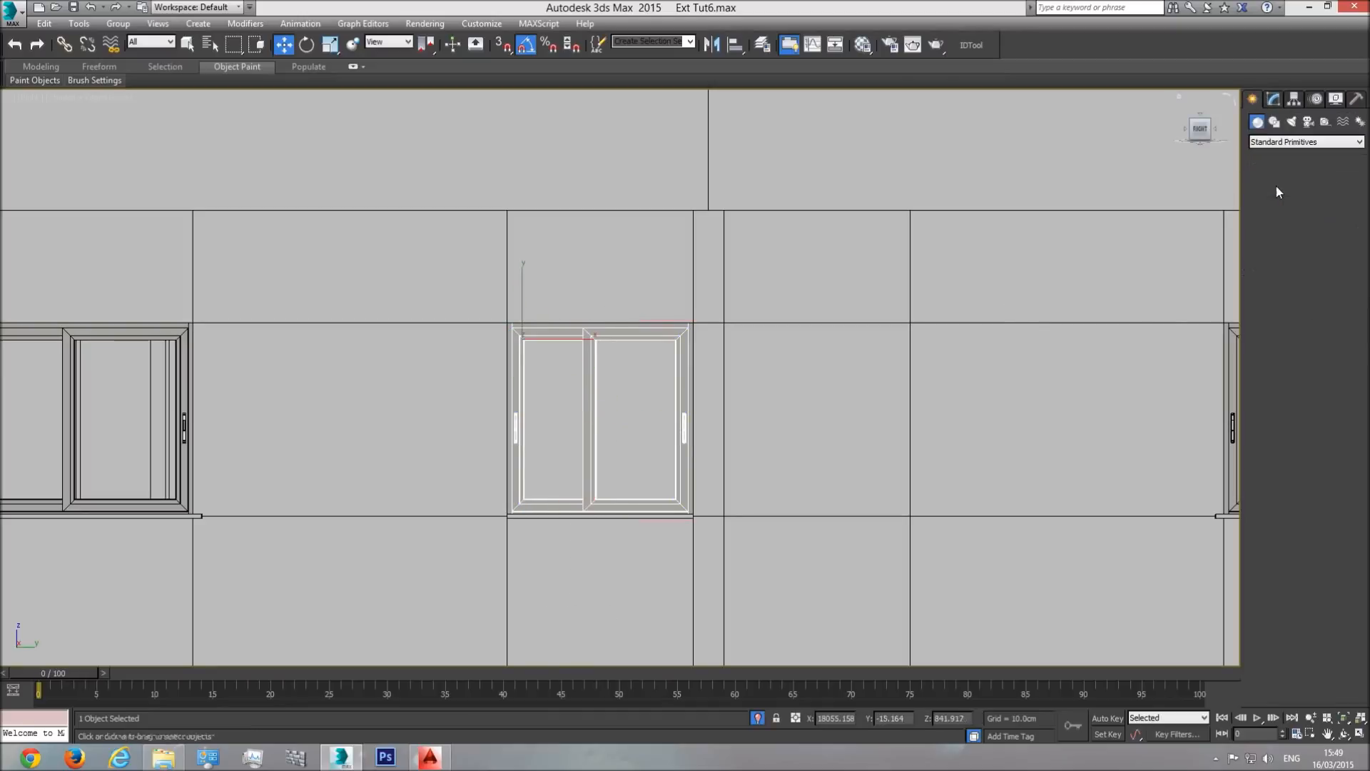
left_click(1278, 190)
left_click_drag(691, 545, 507, 583)
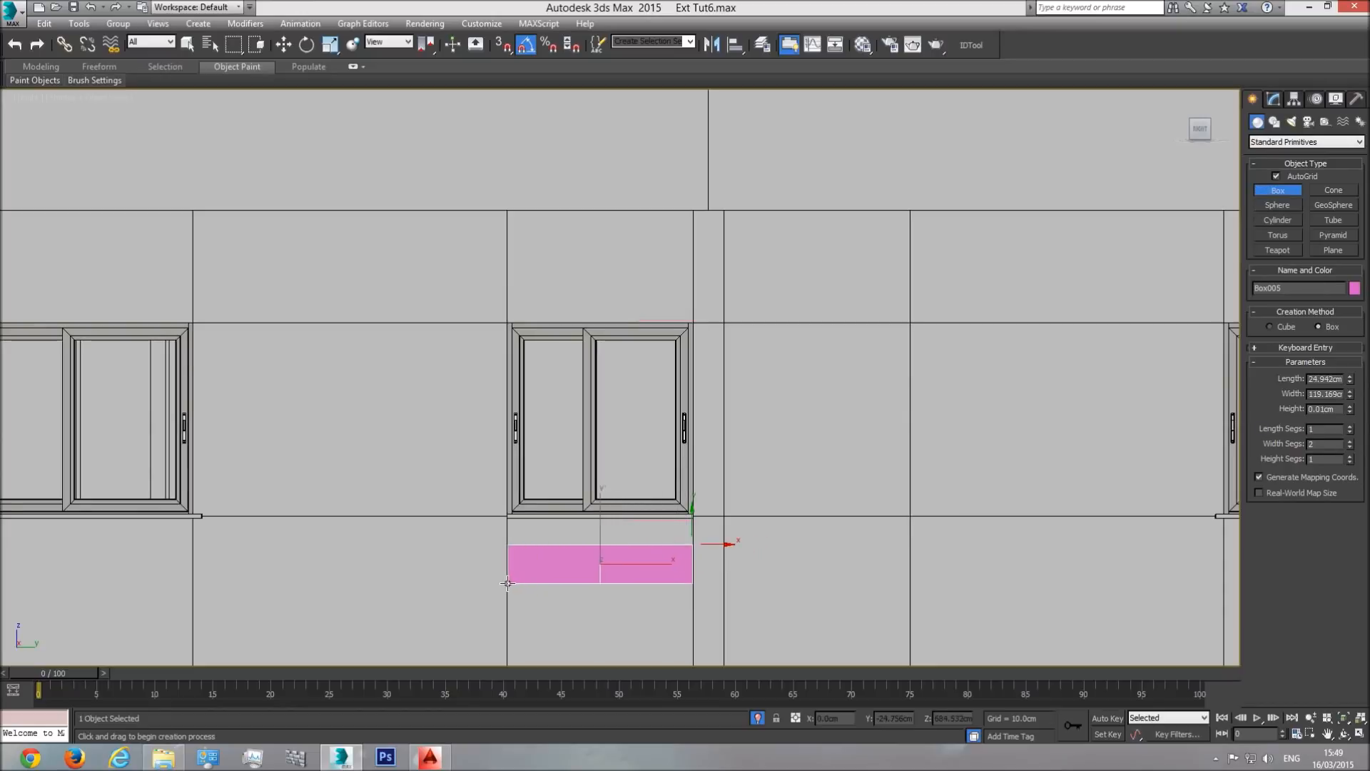
left_click(507, 583)
key("w")
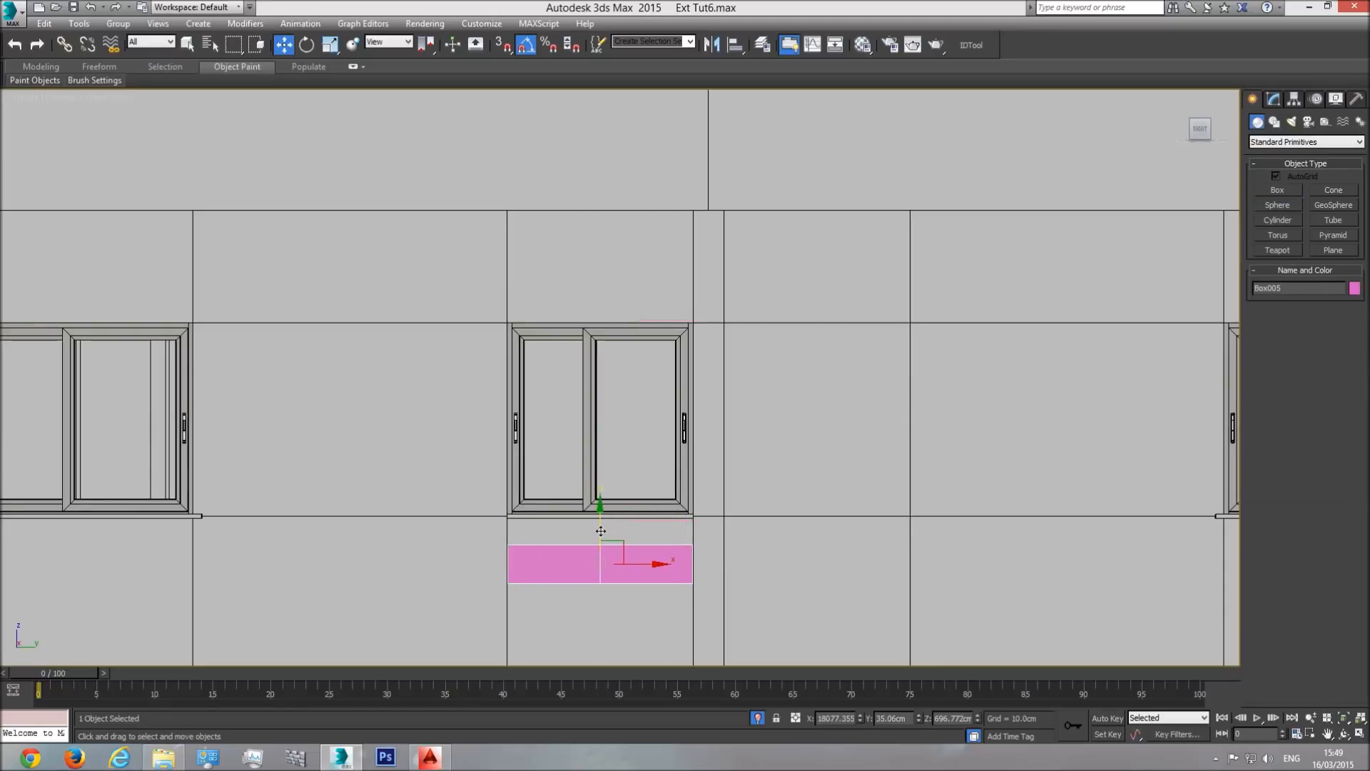
left_click_drag(601, 531, 601, 419)
- Align the window's middle mullion vertices with the guide box's midline and remove the box
left_click(582, 389)
left_click(1274, 99)
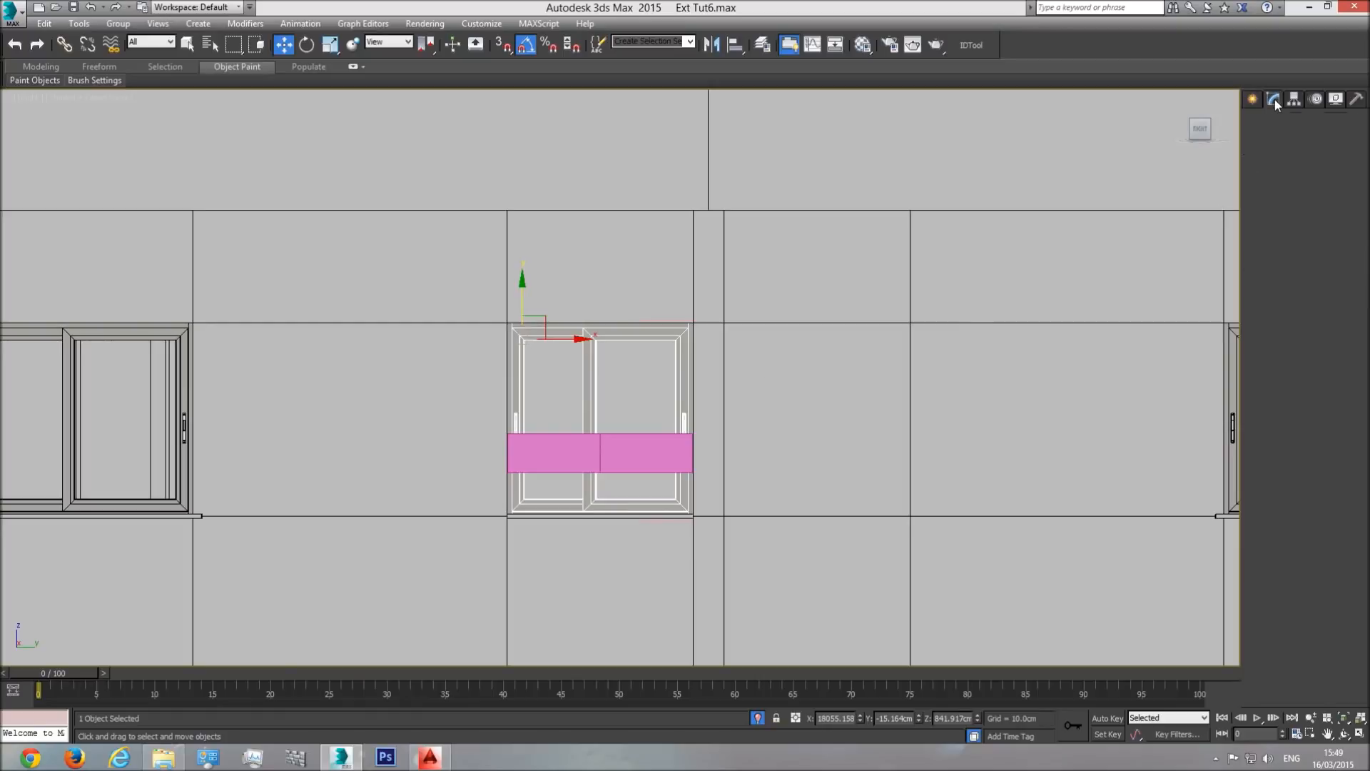
left_click(1267, 301)
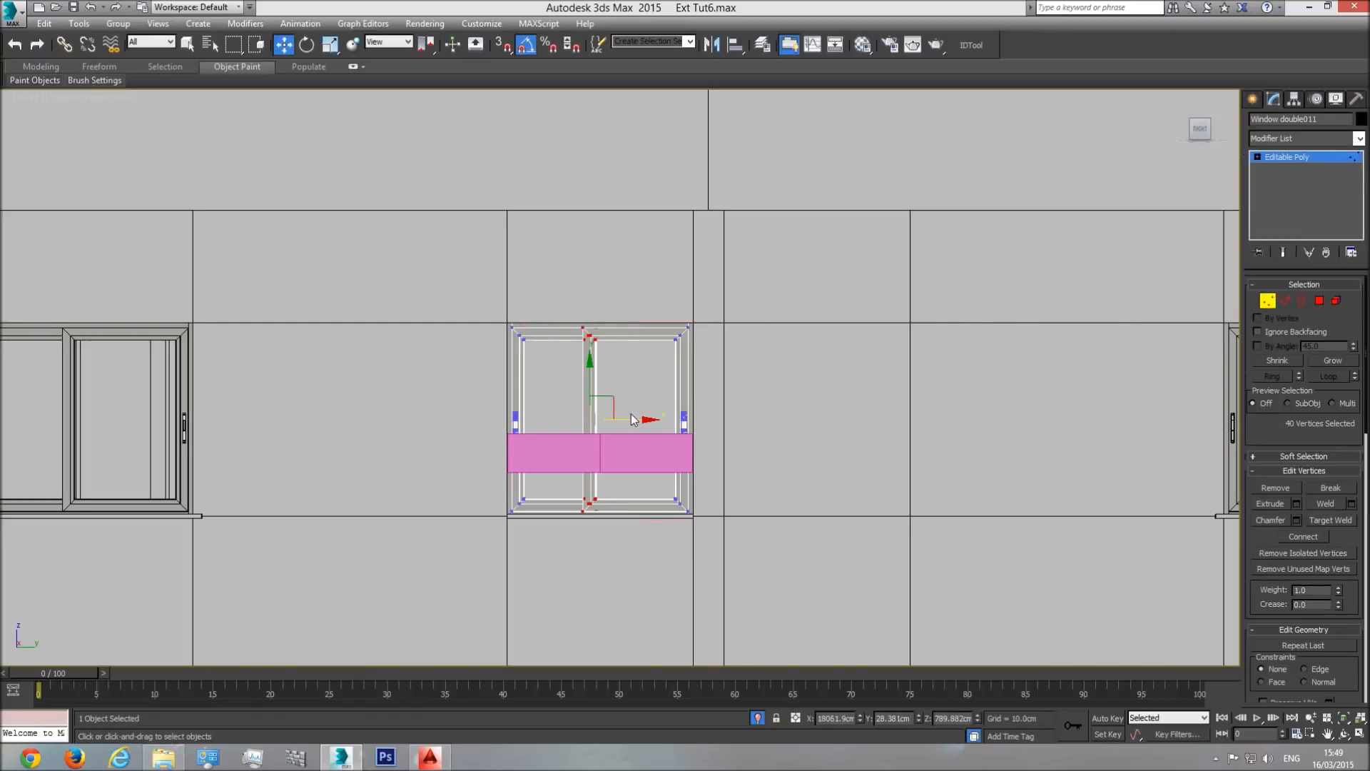
left_click_drag(631, 421, 643, 420)
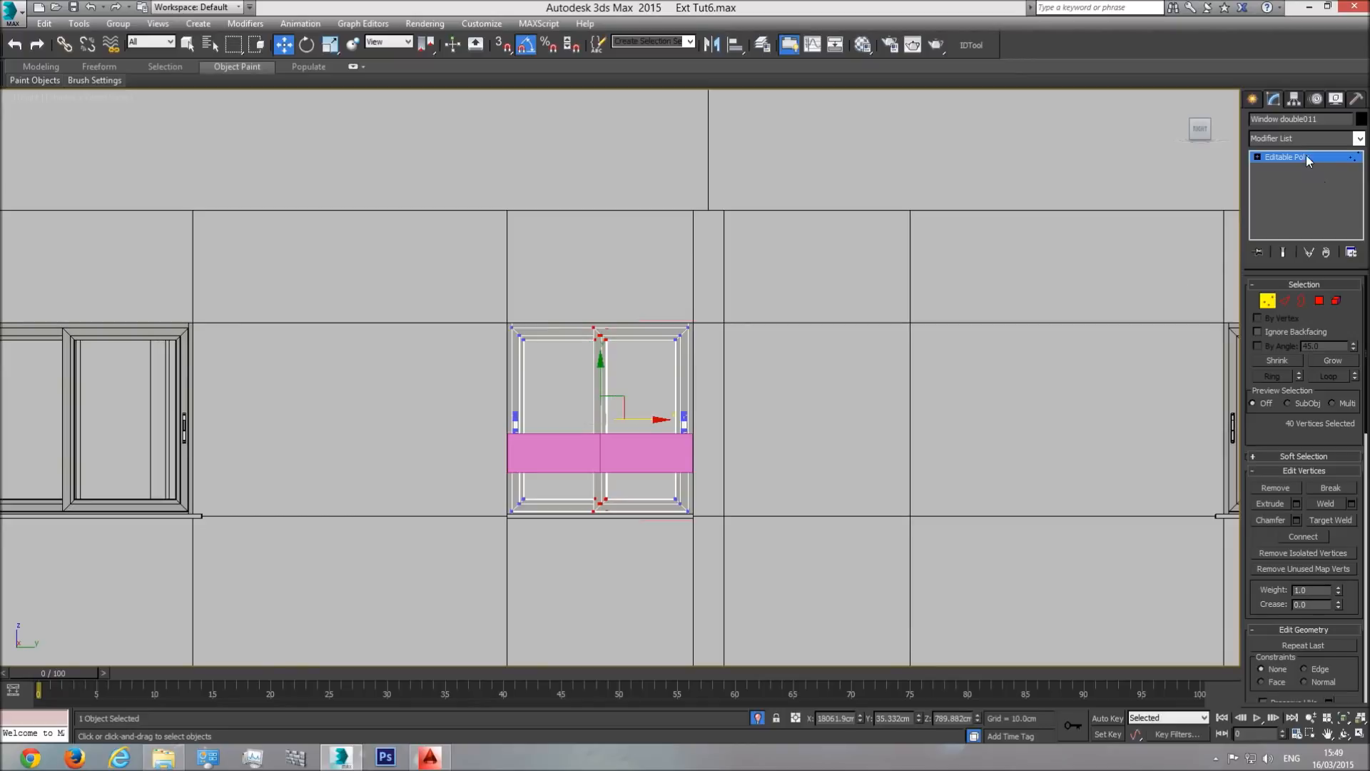
left_click(1306, 156)
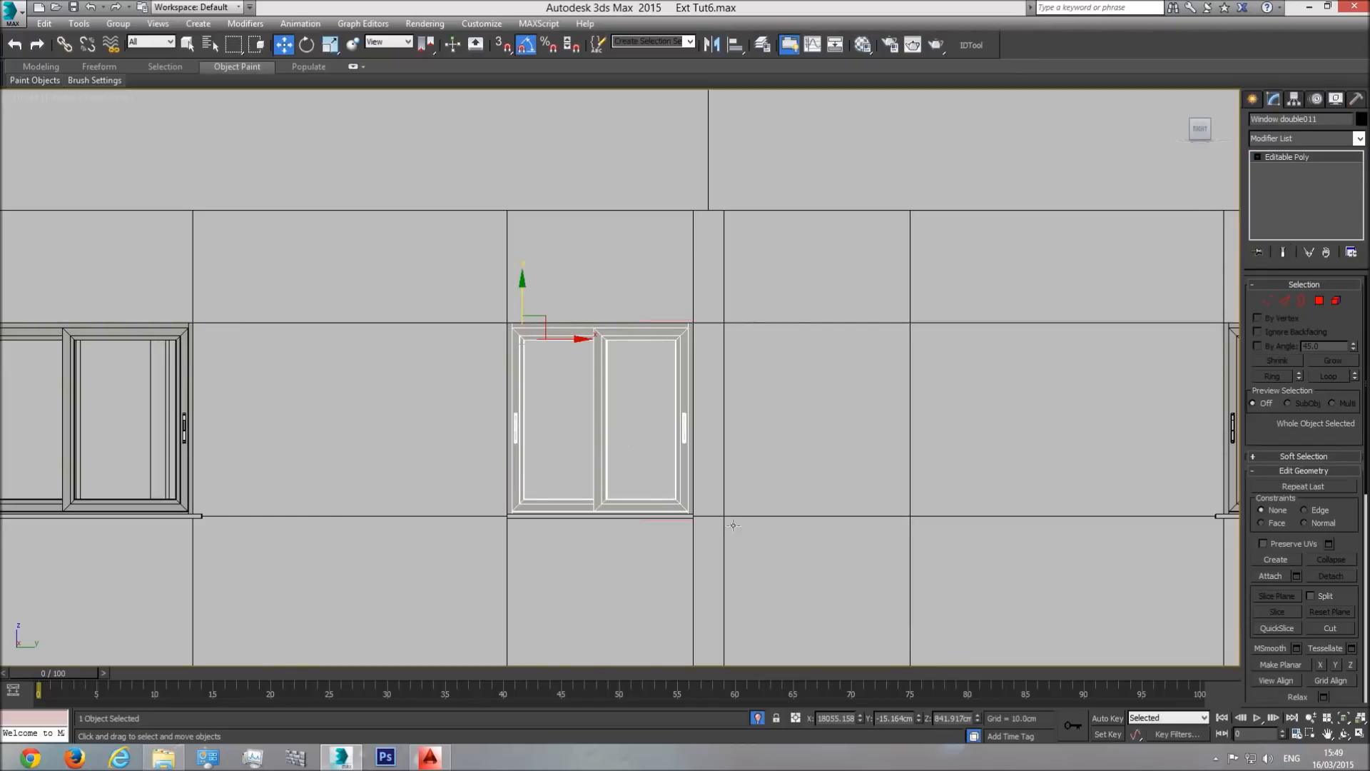
- Select the window's ledge in perspective and, in the Right view, move its left-end vertices to the opening's left edge
key("p")
left_click(1344, 718)
left_click(1344, 734)
left_click_drag(565, 414, 621, 458)
scroll(645, 462, "down", 4)
right_click(548, 556)
left_click(554, 553)
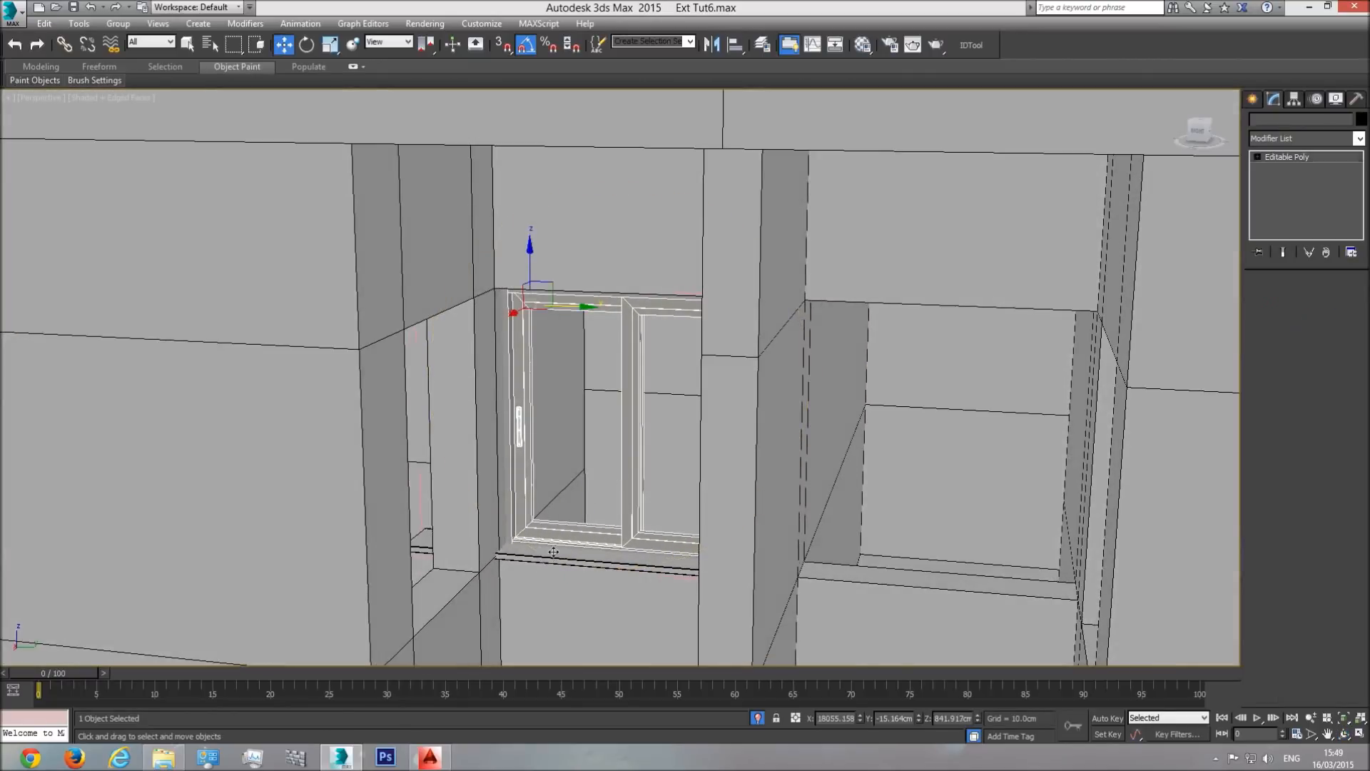
left_click(43, 100)
left_click(75, 262)
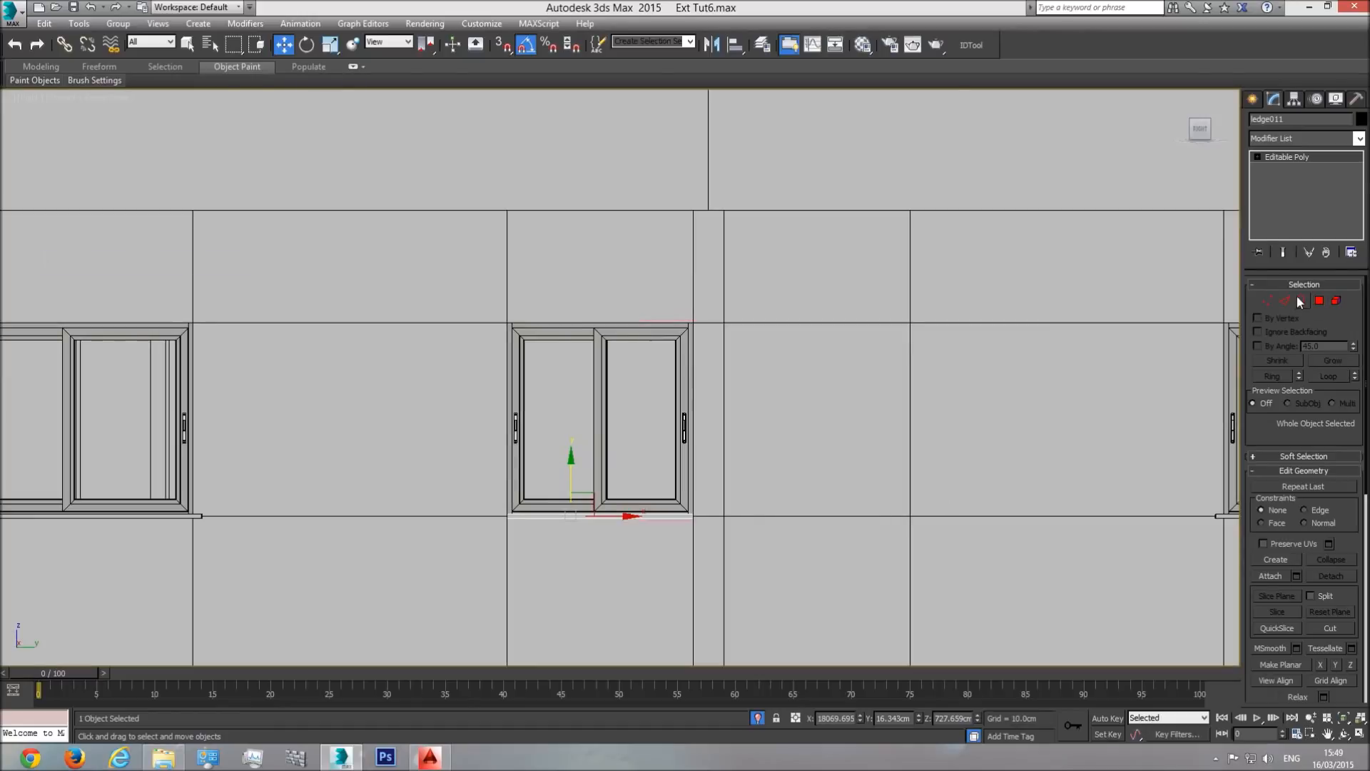
left_click(1268, 300)
key("F3")
left_click_drag(414, 558, 413, 561)
key("F3")
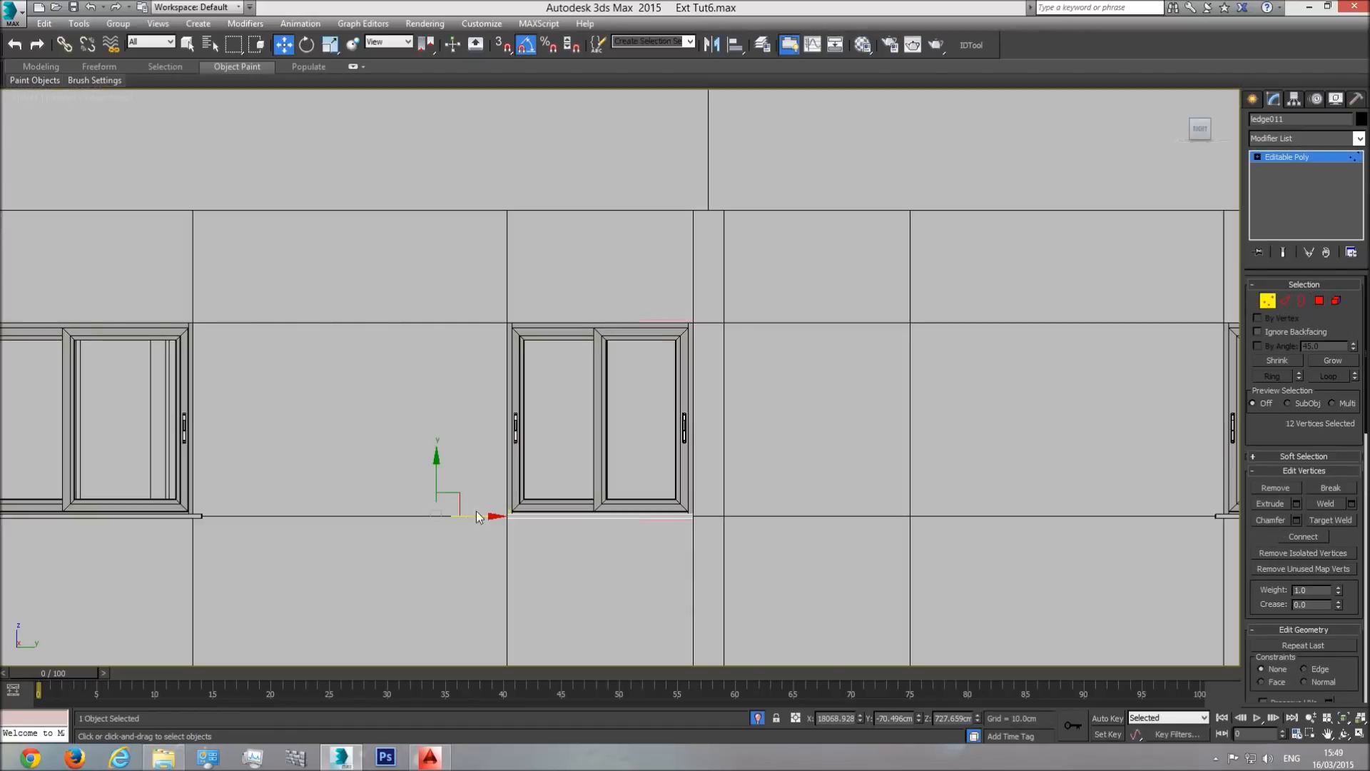
left_click_drag(479, 516, 657, 527)
left_click(1296, 158)
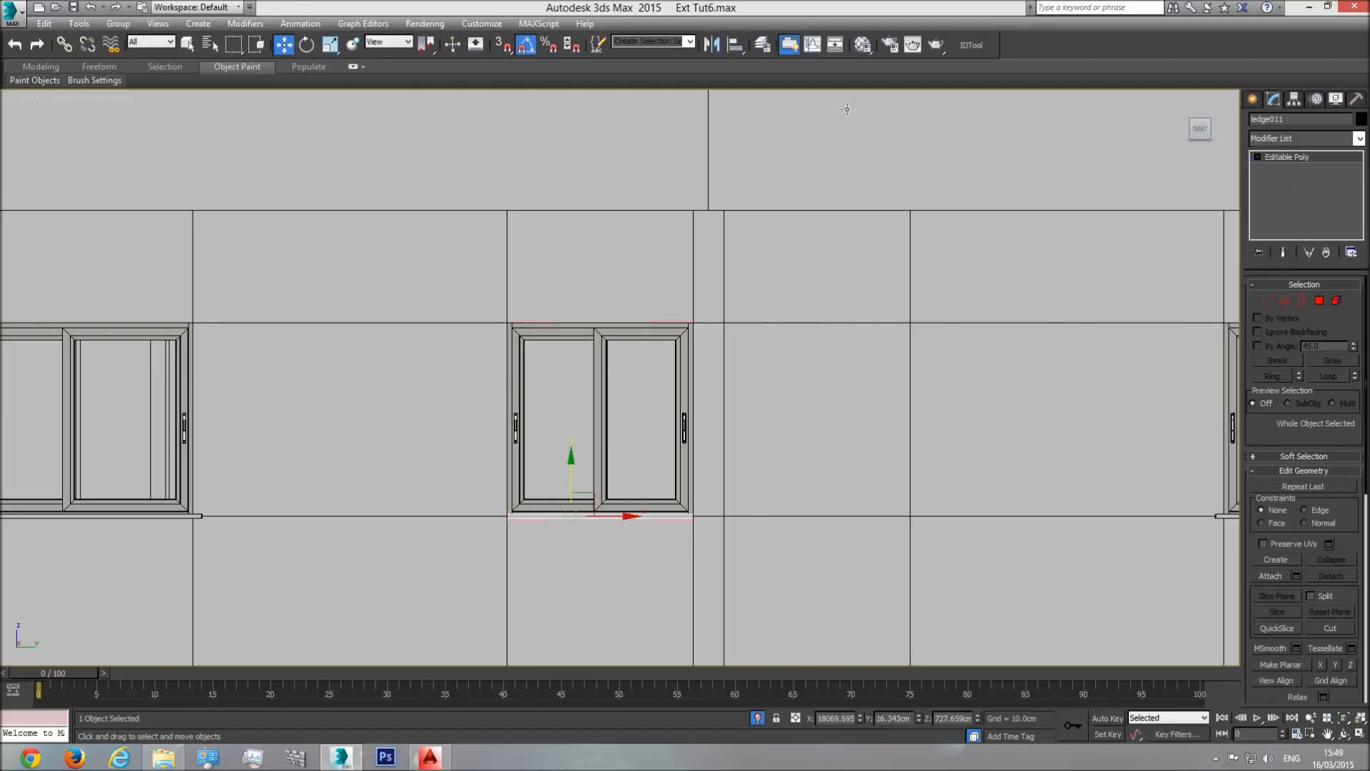
- Close the window group and place one copy of it in the adjacent opening to the right
left_click(117, 23)
left_click(114, 93)
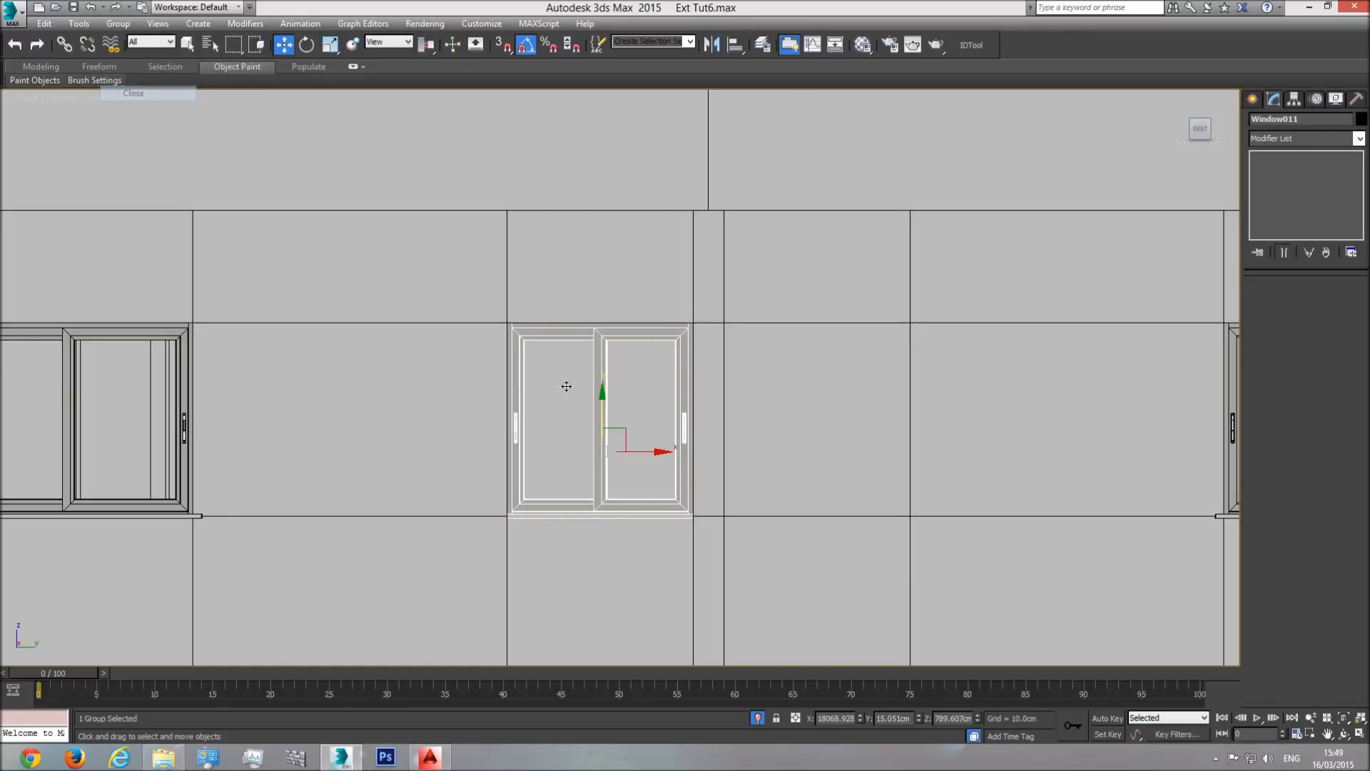
middle_click_drag(765, 471, 641, 484)
left_click_drag(519, 461, 735, 463, "shift")
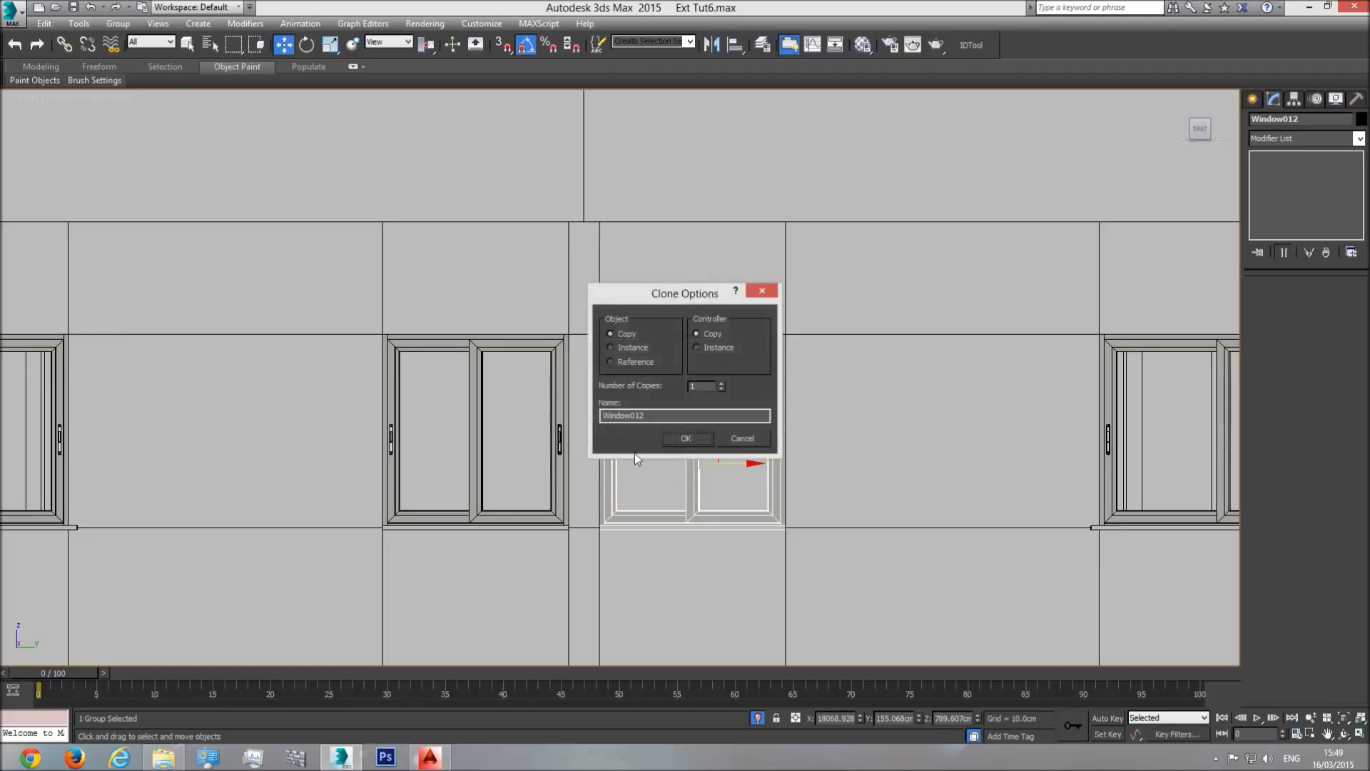
left_click(687, 438)
- Examine the copied window and the building's front facade in perspective, down to the entrance stairs
key("p")
left_click(1345, 719)
left_click(1345, 734)
left_click_drag(747, 441, 778, 465)
scroll(684, 455, "down", 5)
left_click_drag(660, 456, 650, 429)
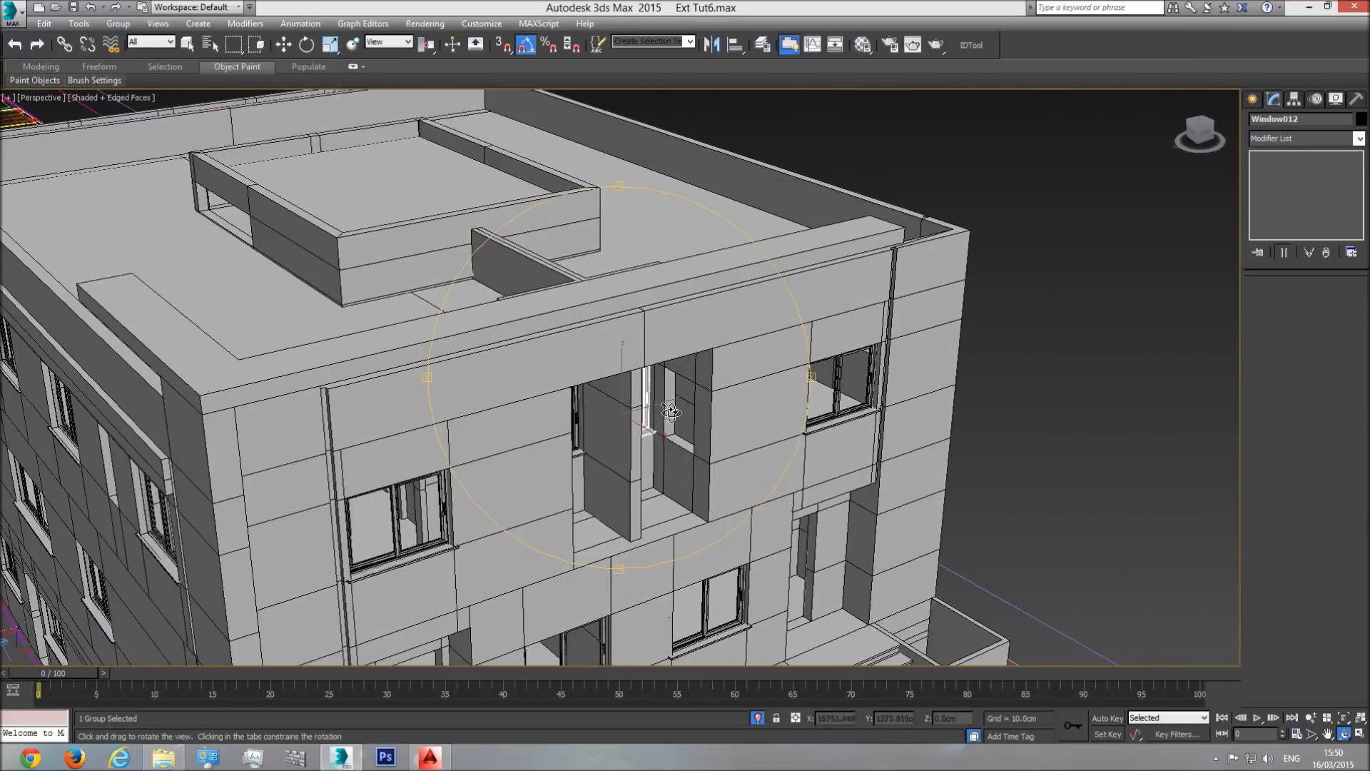
left_click_drag(660, 405, 623, 420)
middle_click_drag(678, 431, 637, 307)
left_click_drag(620, 409, 633, 434)
middle_click_drag(633, 435, 603, 293)
left_click_drag(540, 426, 548, 450)
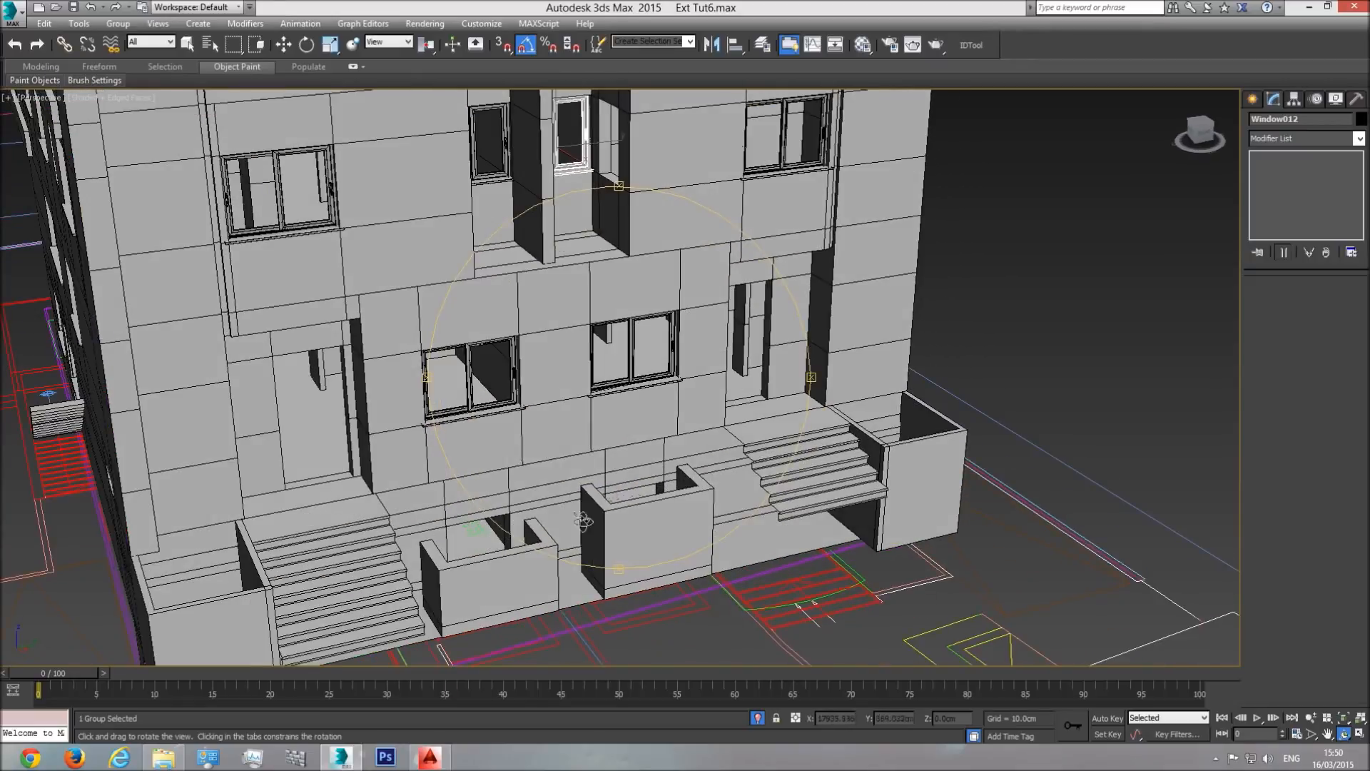
left_click_drag(649, 500, 464, 531)
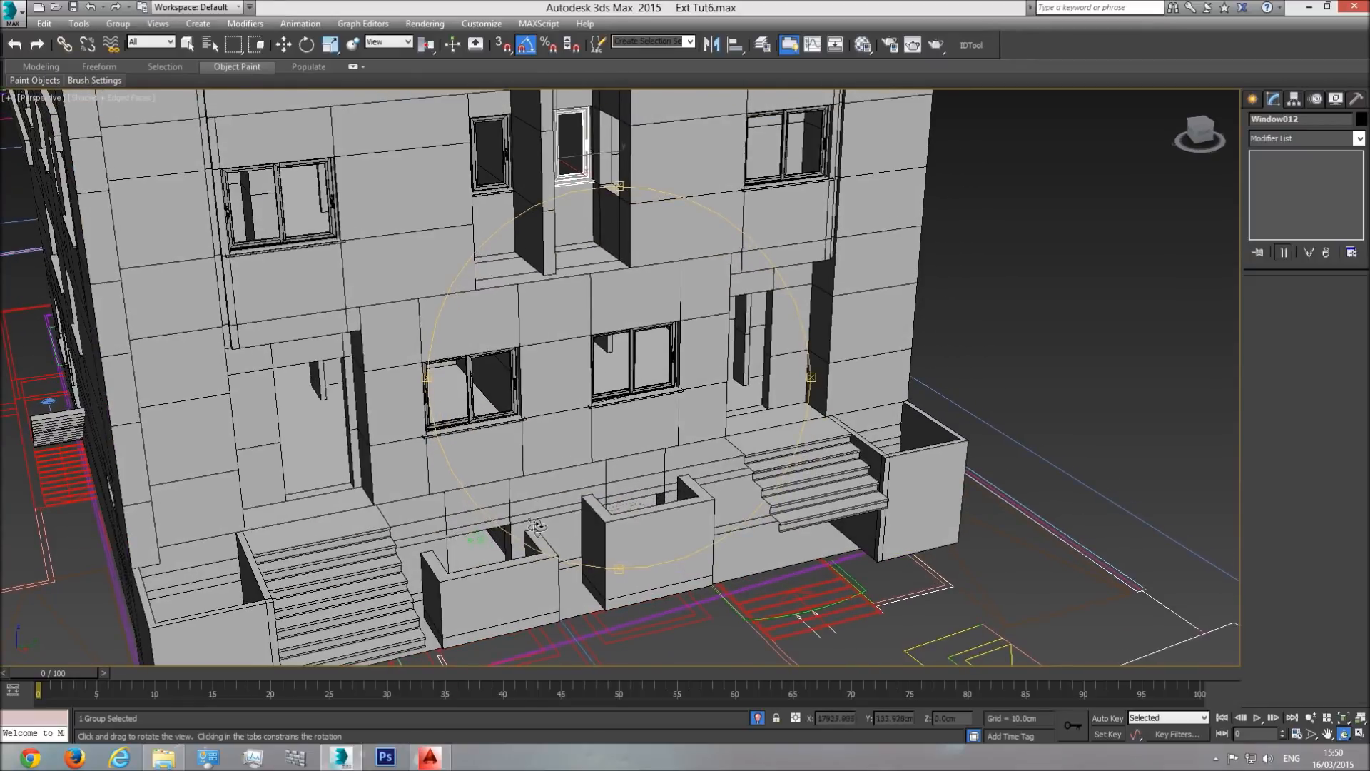
mouse_move(557, 453)
left_mouse_down()
mouse_move(514, 603)
mouse_move(398, 611)
mouse_move(551, 488)
mouse_move(257, 169)
left_mouse_up()
- Examine the floor plan lines beneath the building in wireframe, and the side facade's windows in shaded display
key("F3")
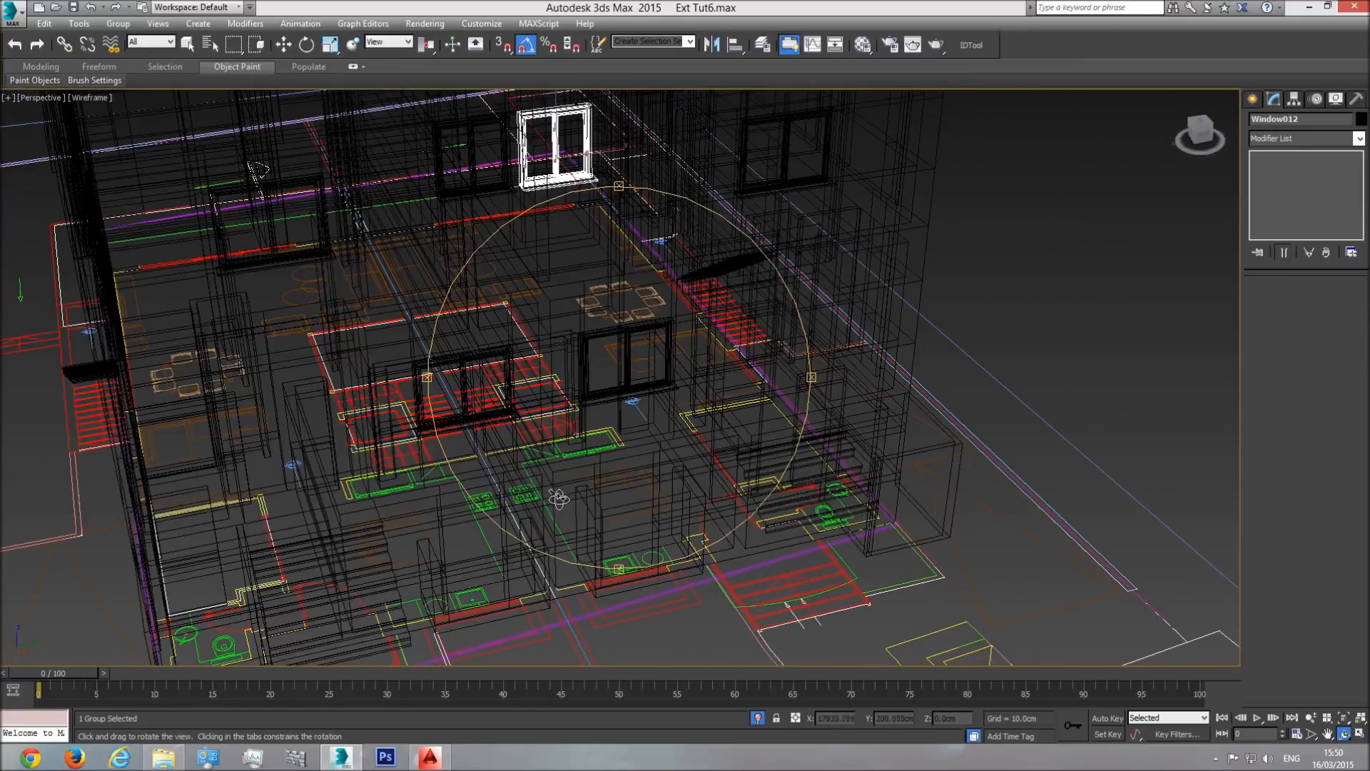
middle_click_drag(556, 489, 618, 493)
scroll(557, 403, "down", 9)
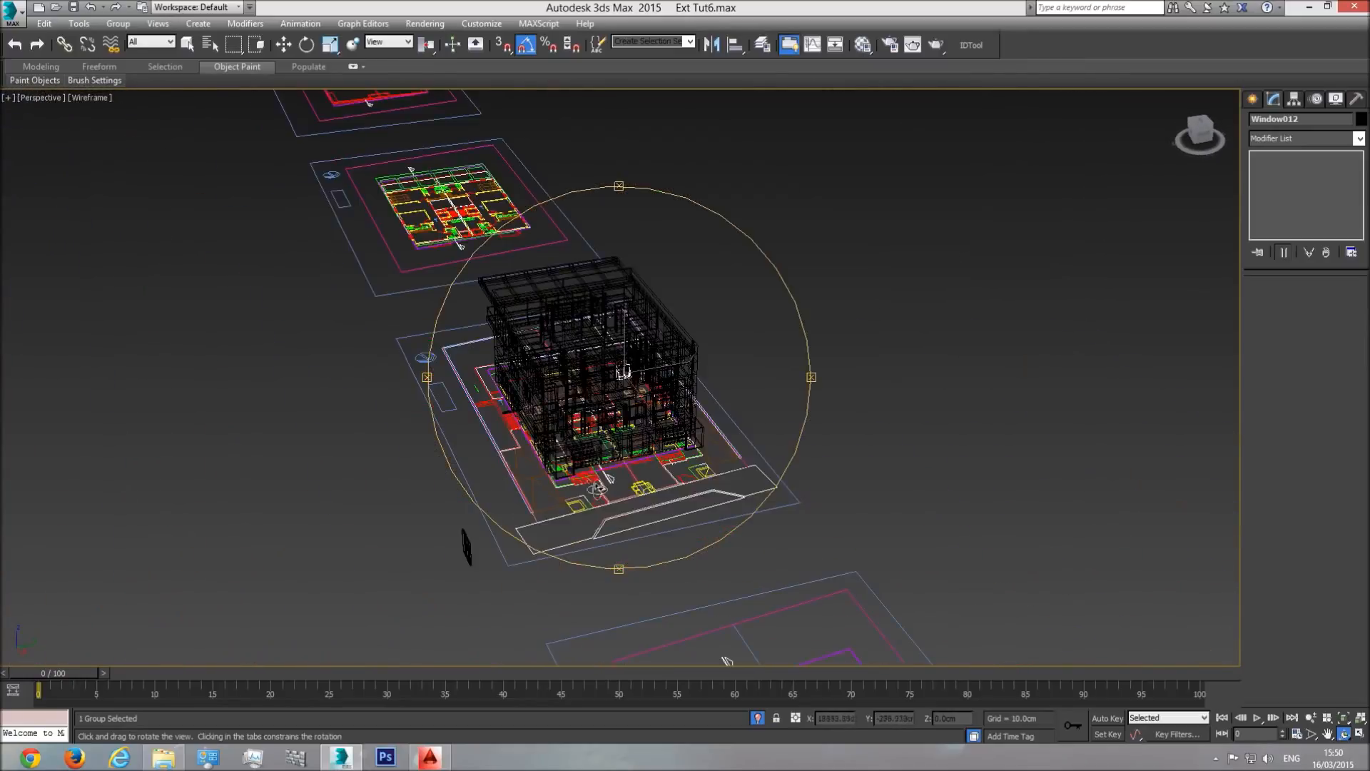
scroll(604, 444, "up", 8)
left_click_drag(581, 397, 589, 504)
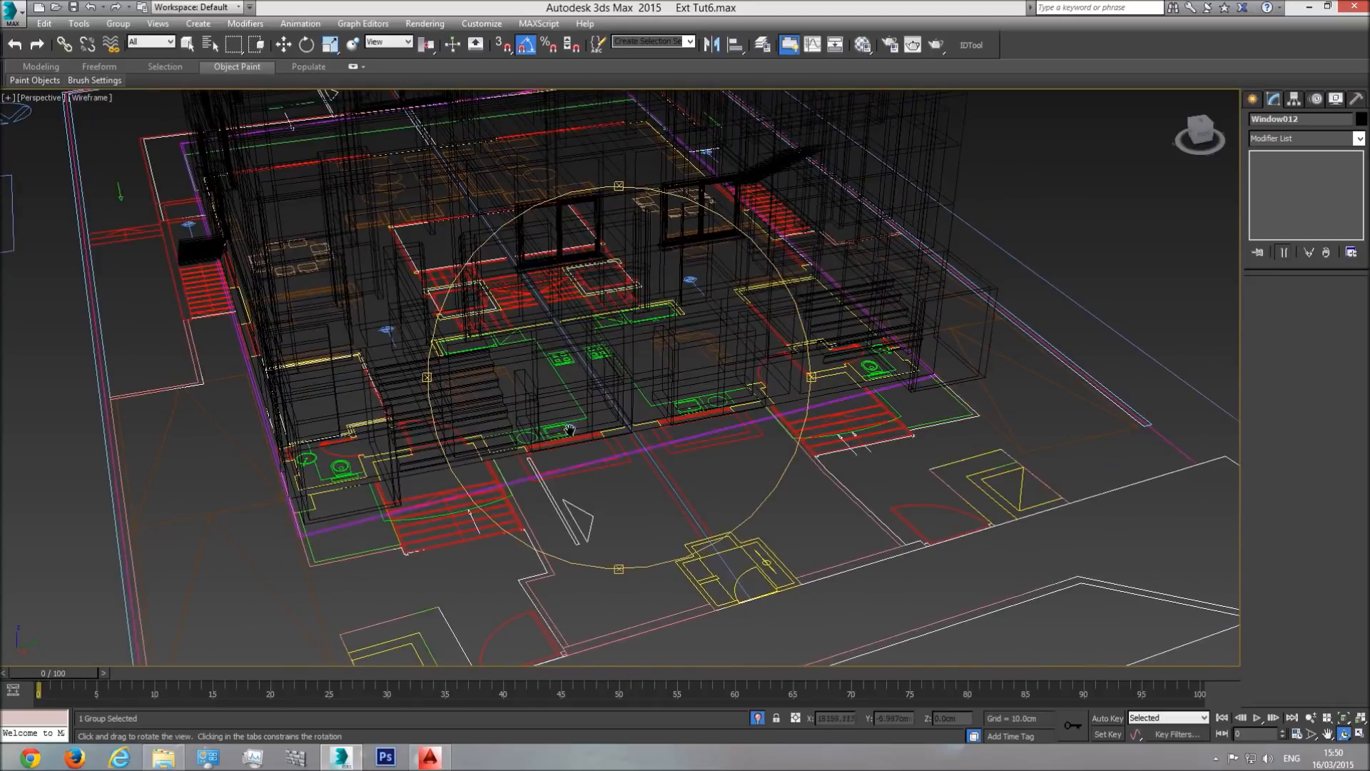
left_click_drag(569, 424, 561, 454)
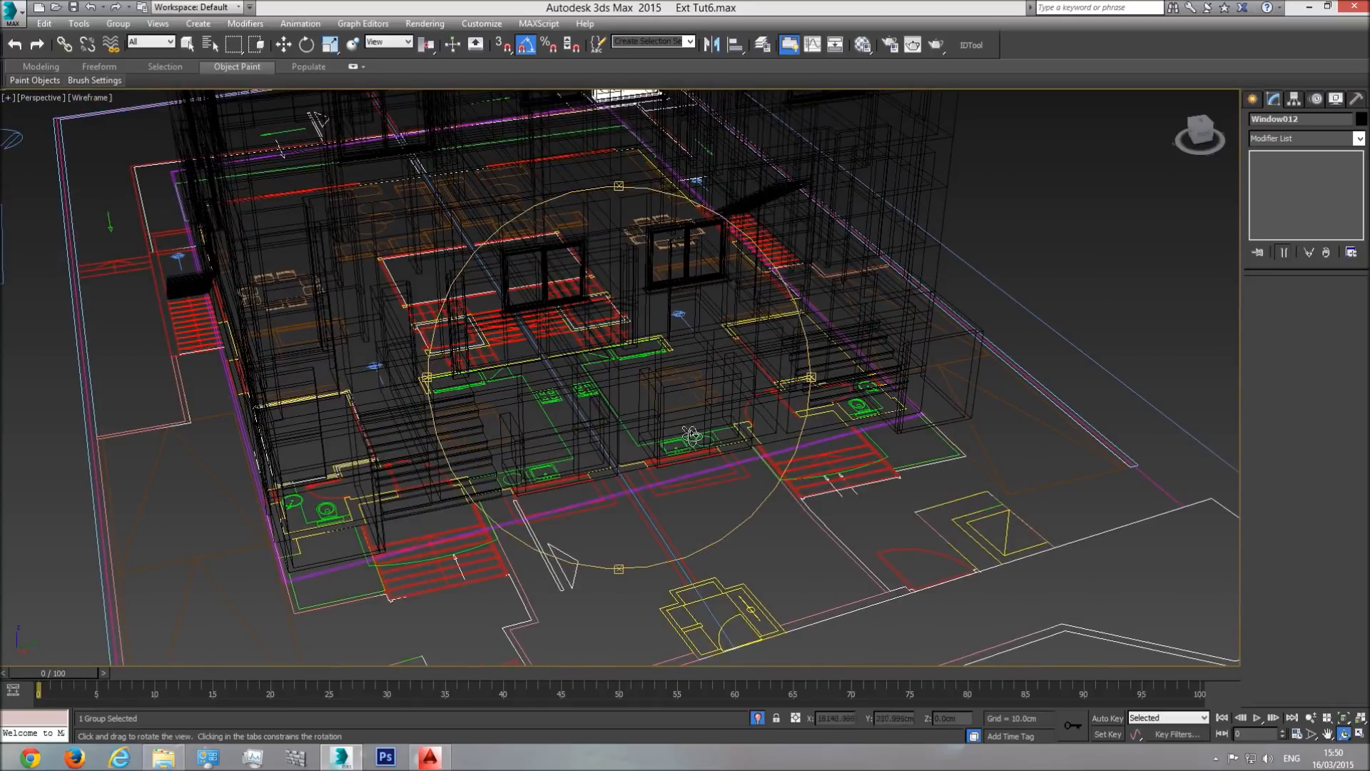
key("F3")
left_click_drag(666, 442, 672, 442)
left_click_drag(573, 394, 466, 361)
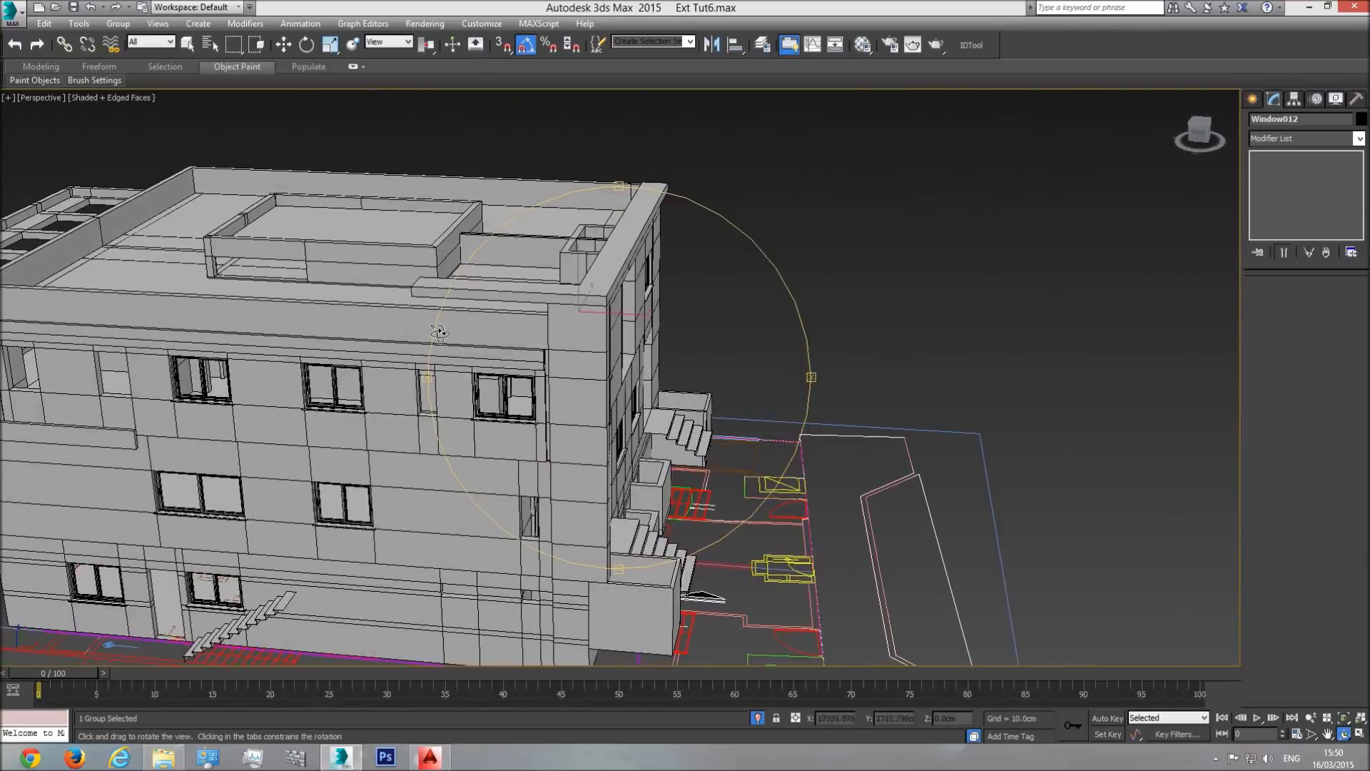
mouse_move(670, 423)
left_mouse_down()
mouse_move(564, 437)
mouse_move(459, 424)
mouse_move(655, 417)
left_mouse_up()
- Select the seven windows on the side facade and clone them as one set of copies rotated half a turn about the vertical axis
key("w")
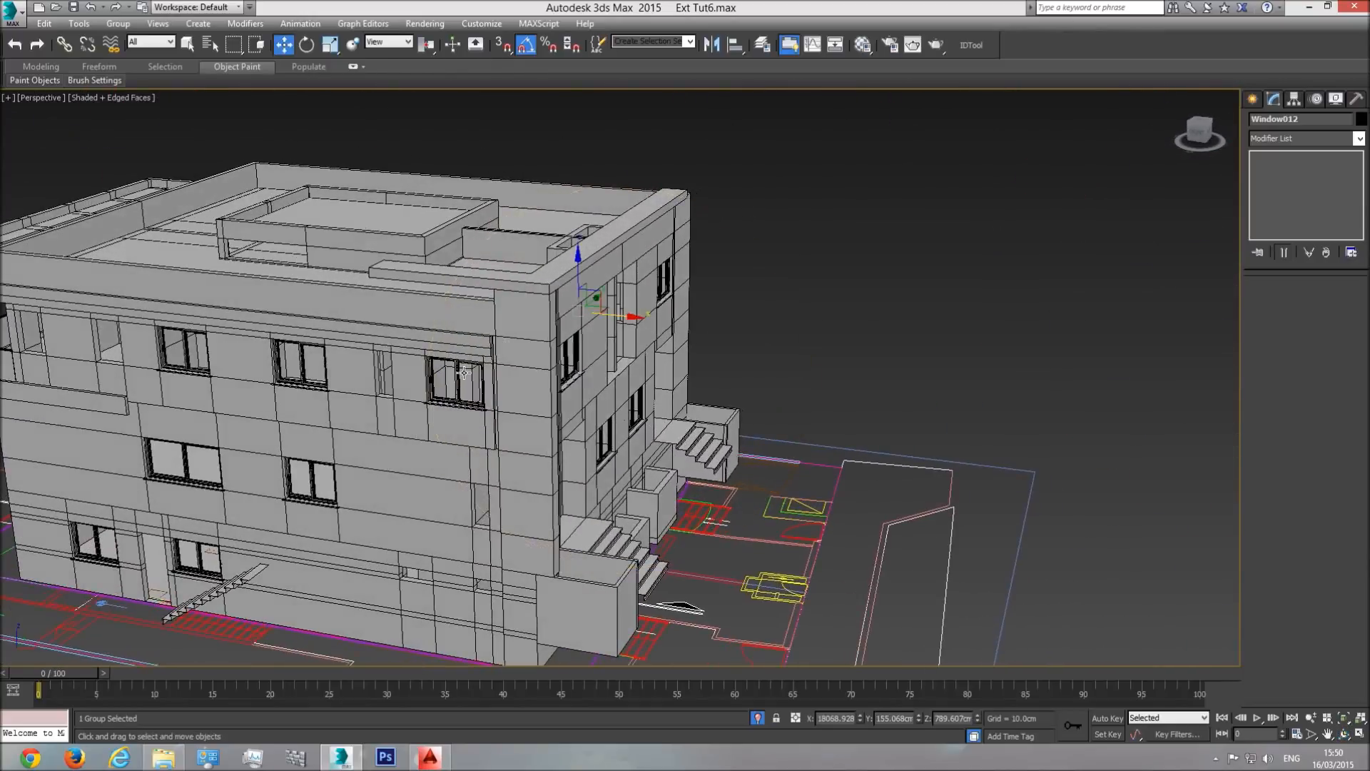
left_click(464, 373)
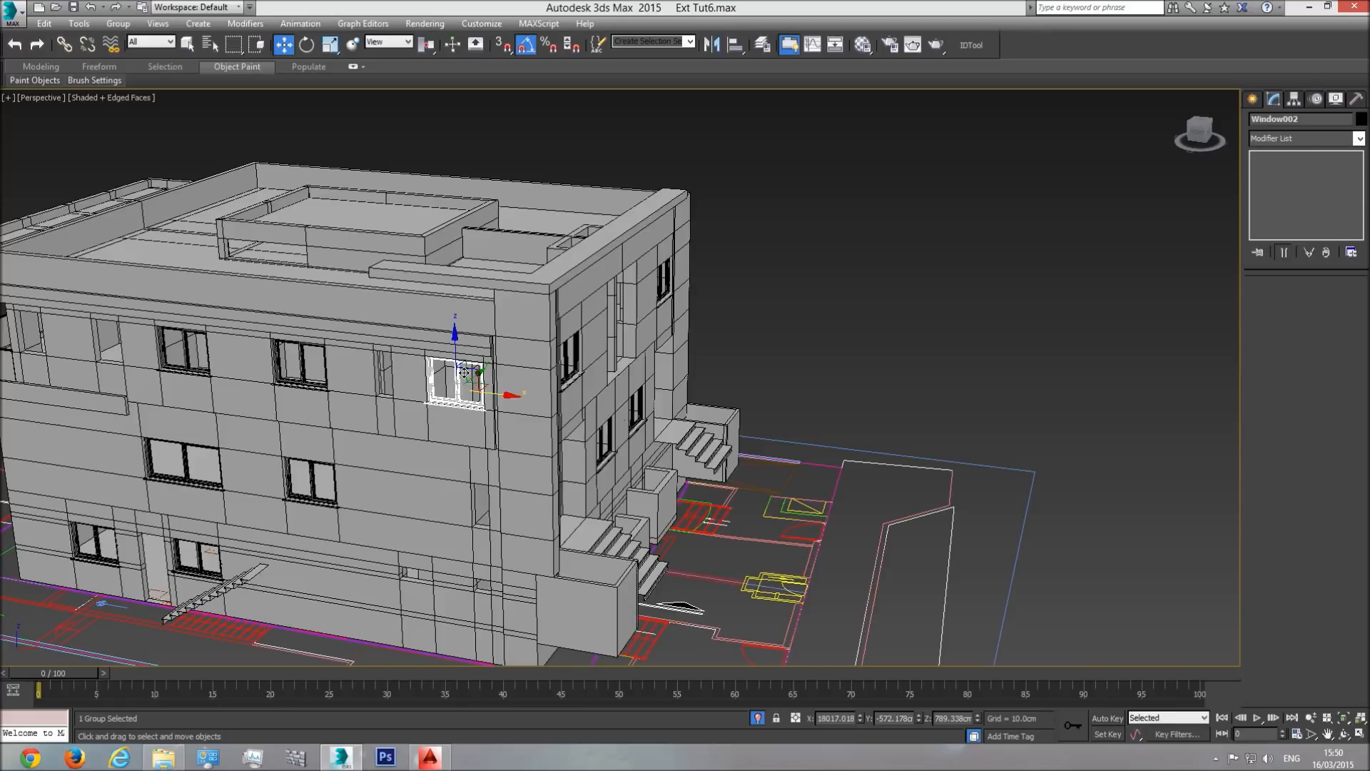
left_click(310, 368, "ctrl")
left_click(179, 346, "ctrl")
left_click(191, 455, "ctrl")
left_click(310, 480, "ctrl")
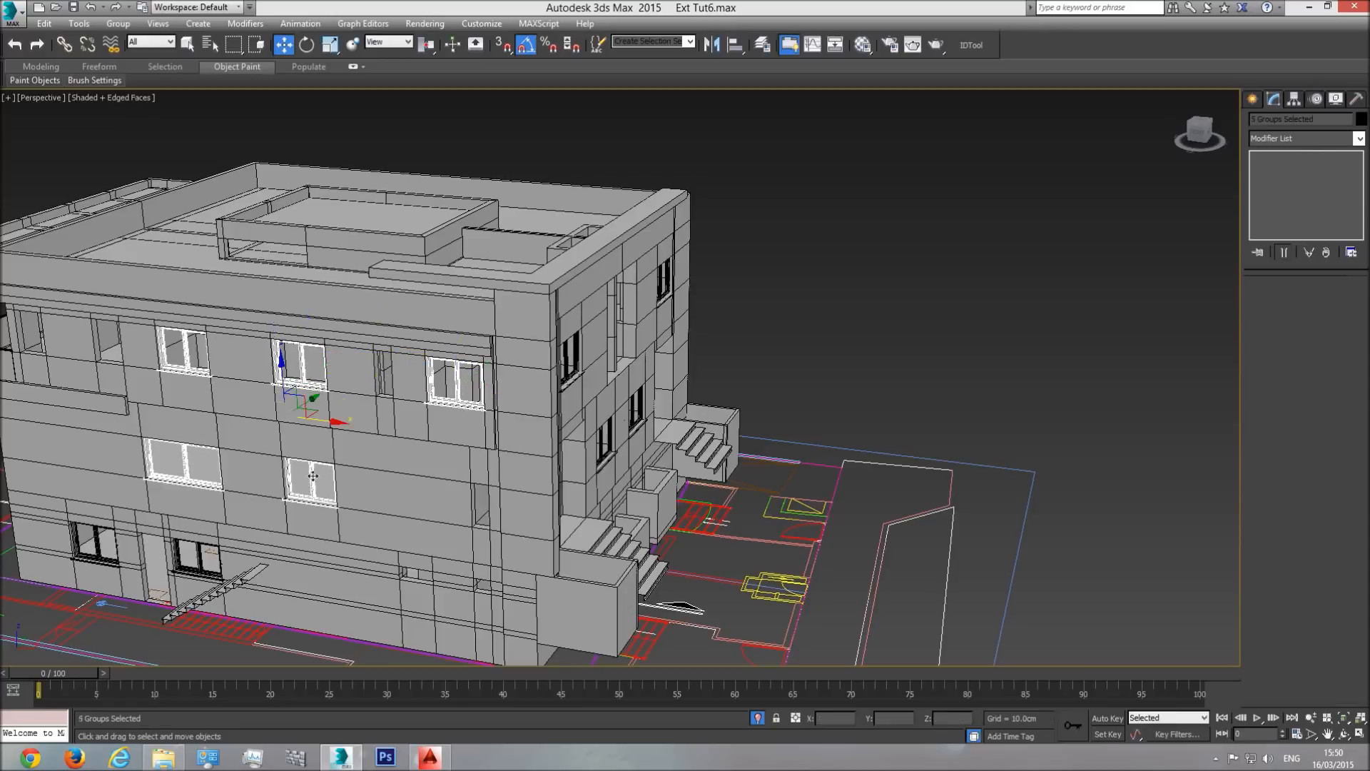
left_click(194, 553, "ctrl")
left_click(94, 543, "ctrl")
middle_click_drag(194, 517, 475, 531)
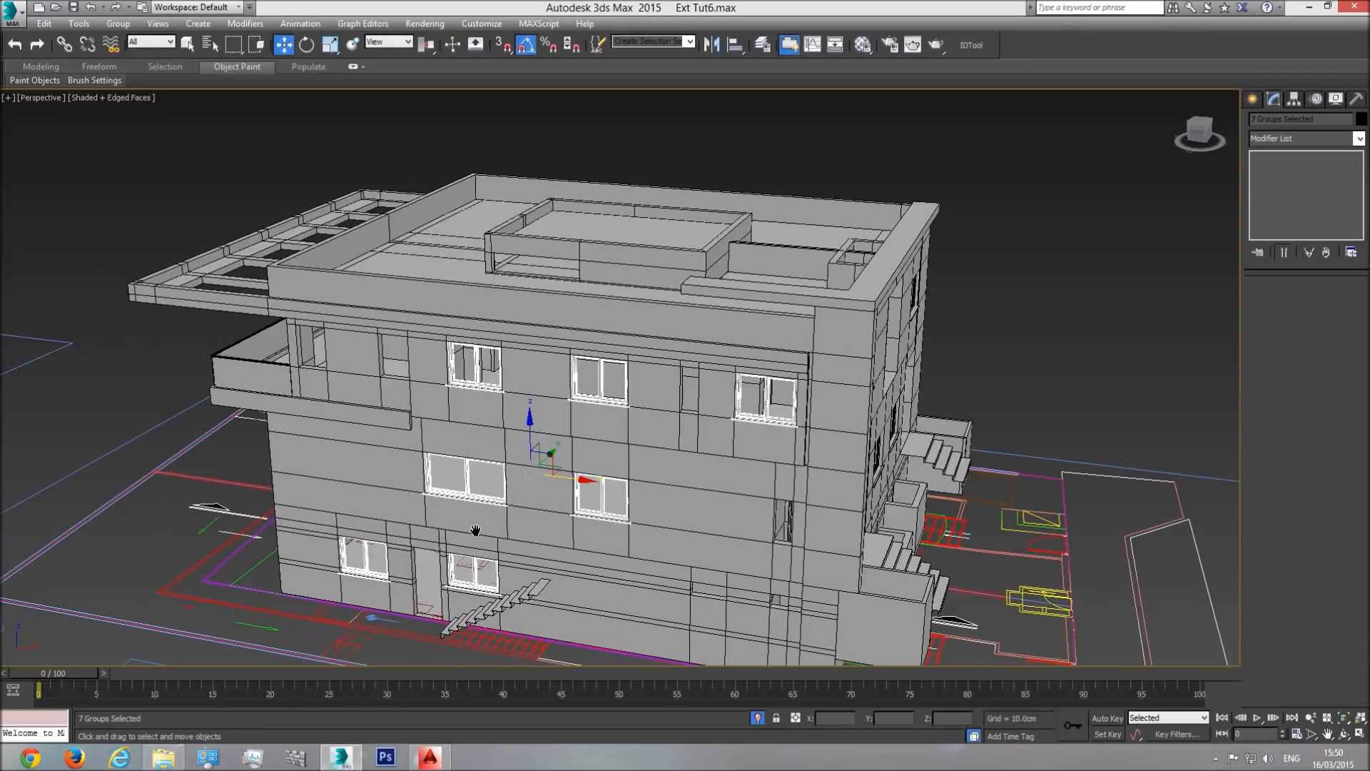
left_click(307, 45)
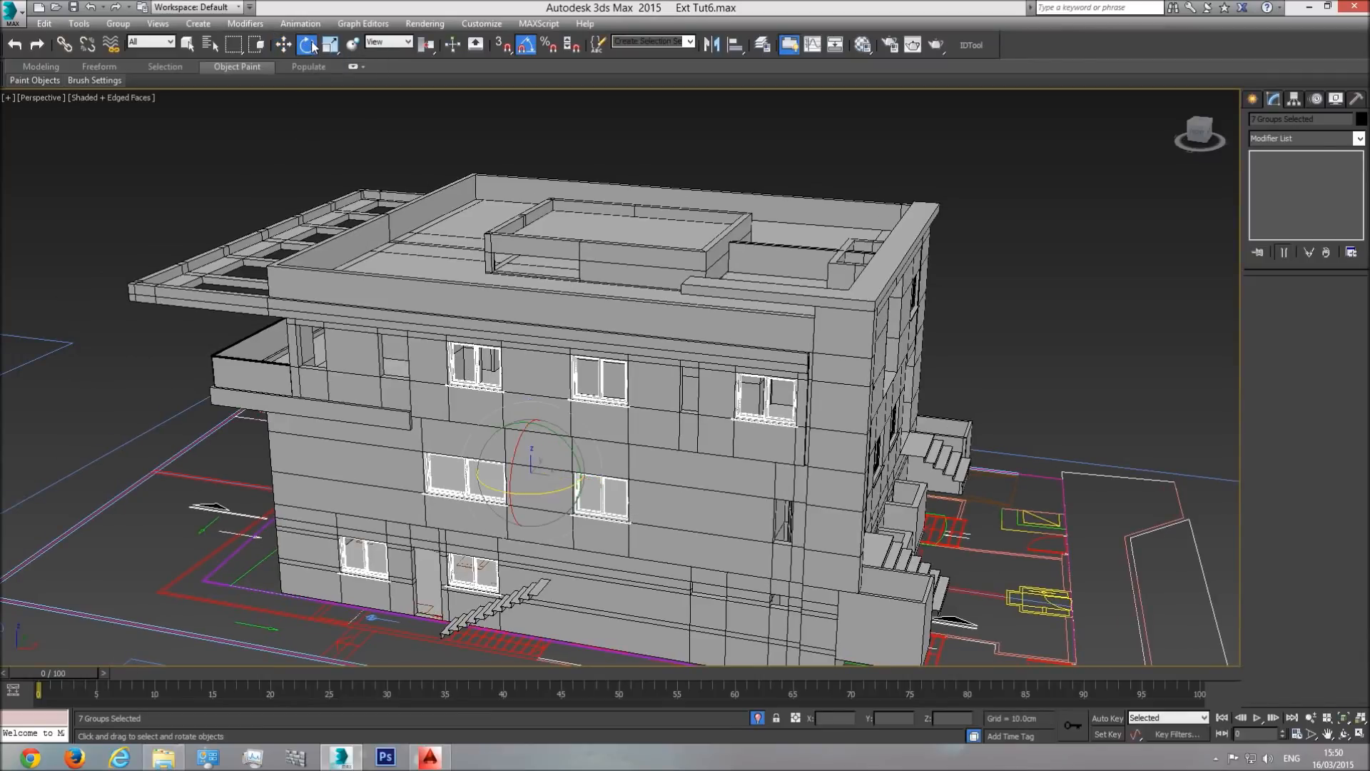
left_click_drag(549, 491, 421, 509)
left_click(682, 442)
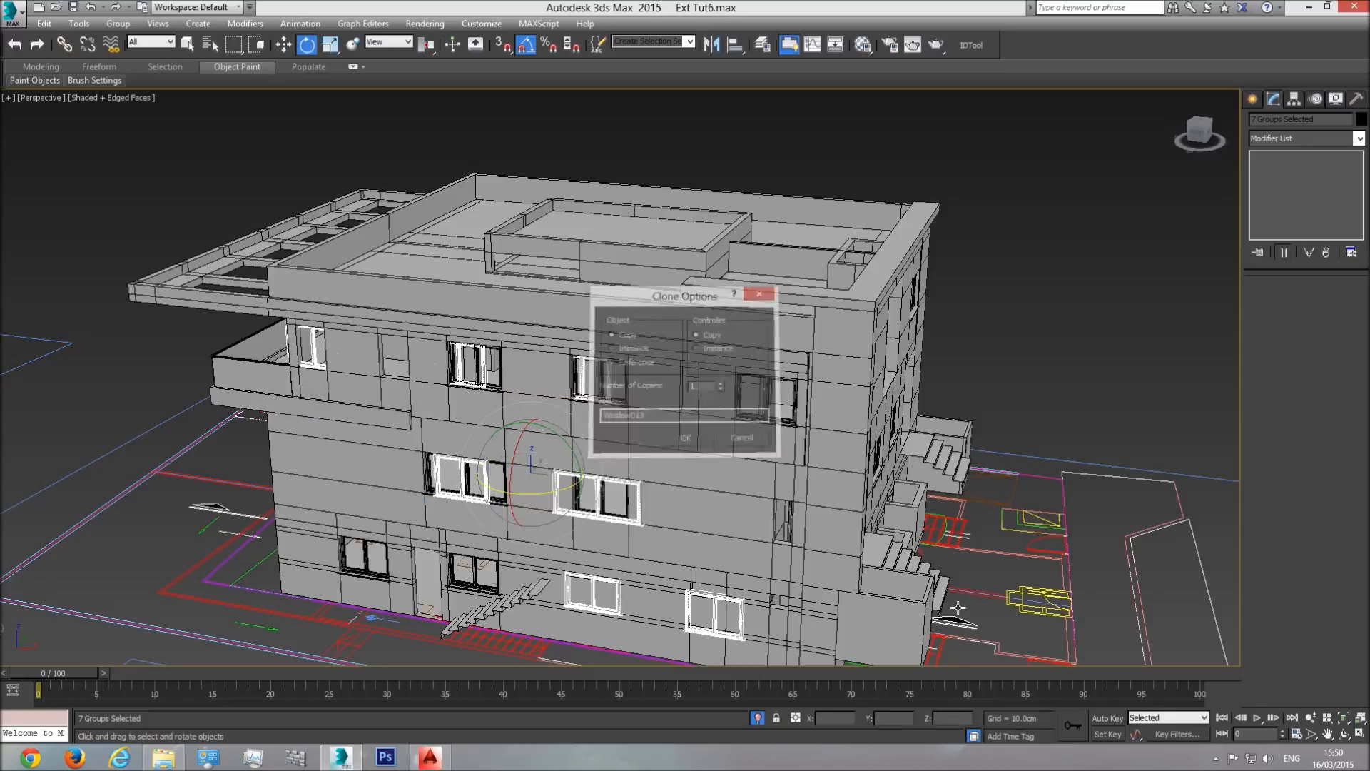
- Move the seven rotated window copies along the Y axis until they stand just outside the opposite side facade
left_click(1344, 733)
left_click_drag(613, 392, 428, 421)
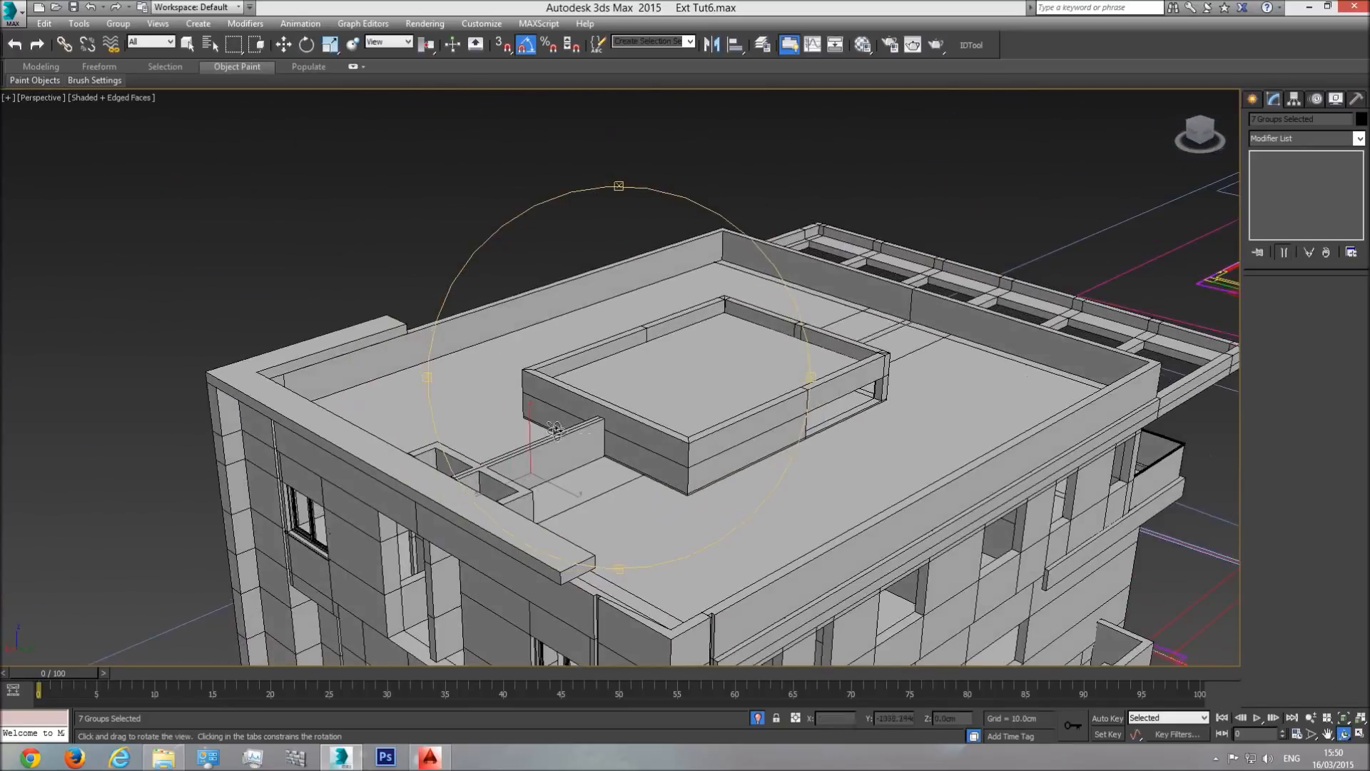
scroll(607, 464, "down", 3)
middle_click_drag(616, 474, 568, 314)
key("w")
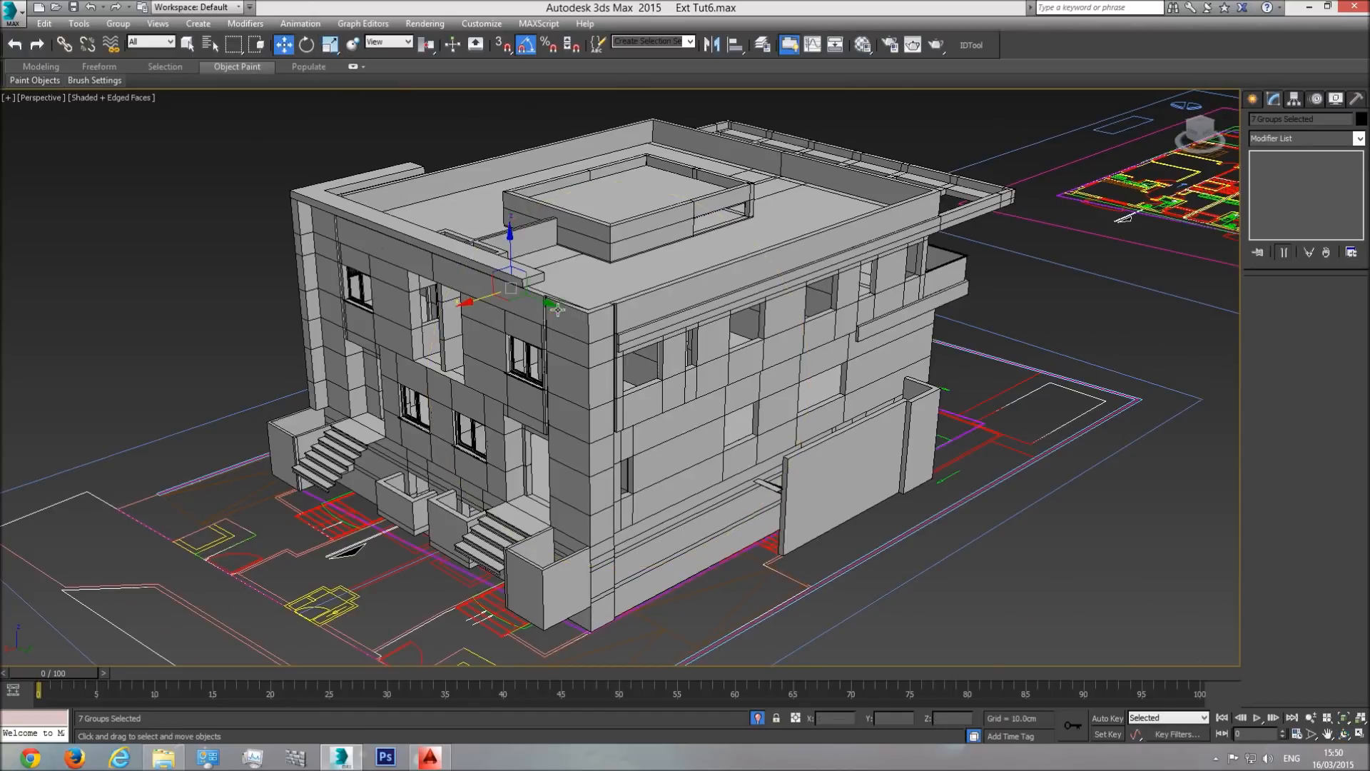
left_click_drag(542, 298, 819, 452)
scroll(819, 453, "up", 5)
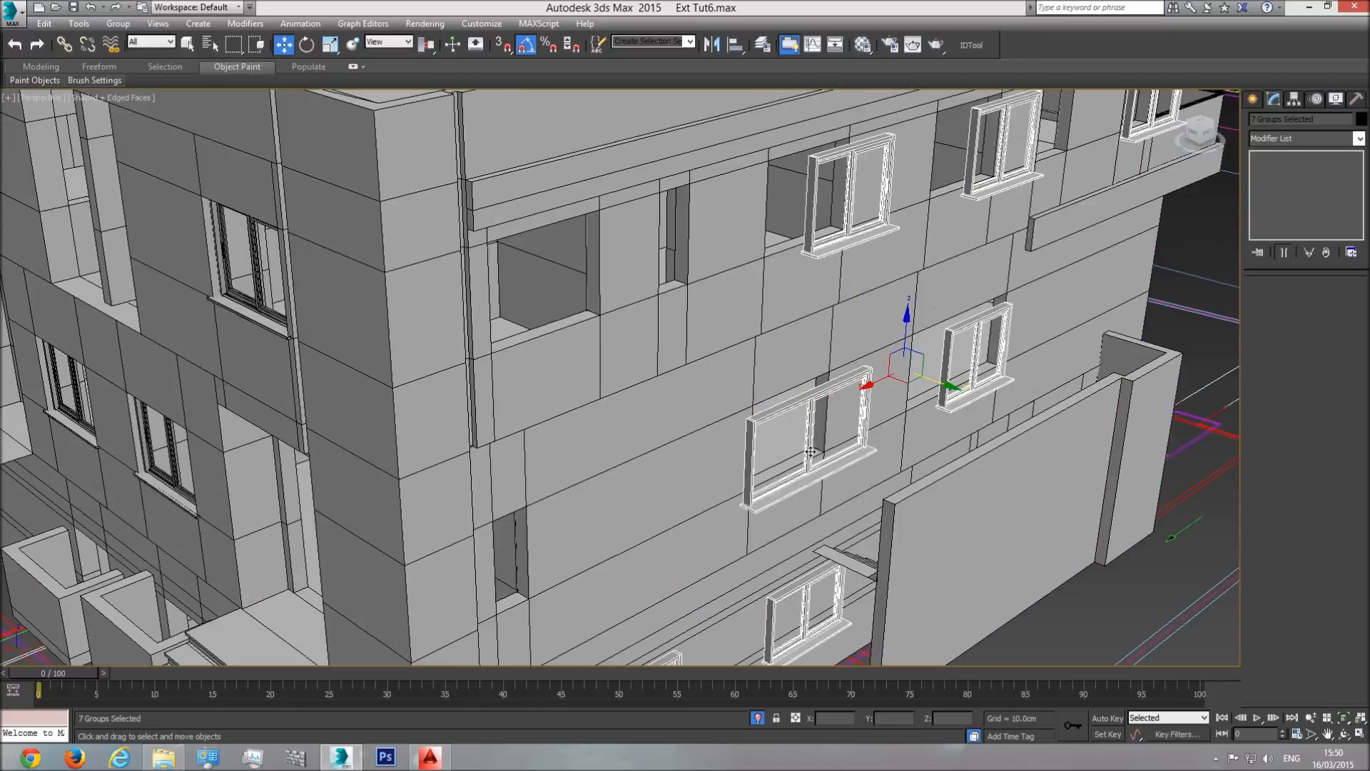
mouse_move(944, 379)
left_mouse_down()
mouse_move(922, 391)
mouse_move(952, 395)
left_mouse_up()
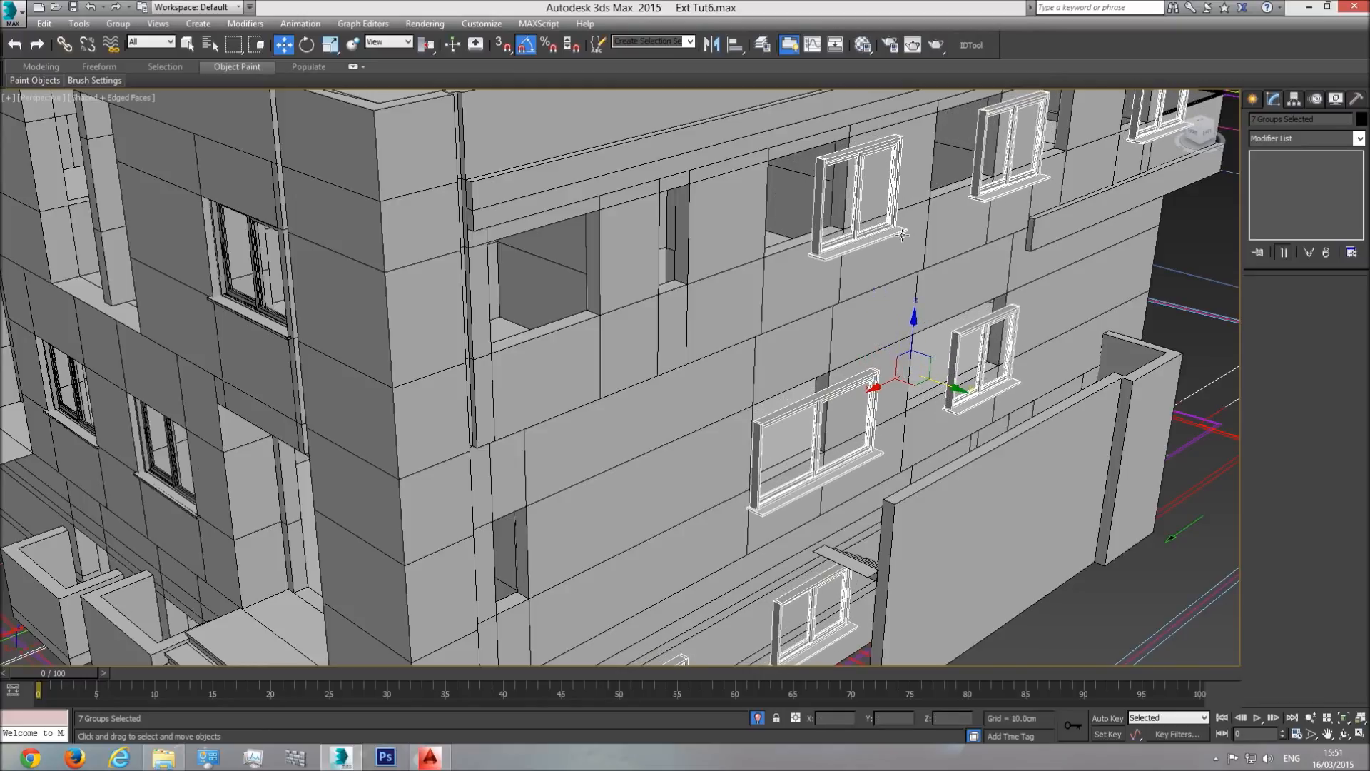
- Select the three top-floor window copies on this facade and frame them in the Back view
scroll(883, 180, "down", 6)
left_click(646, 289)
left_click(775, 246, "ctrl")
left_click(877, 228, "ctrl")
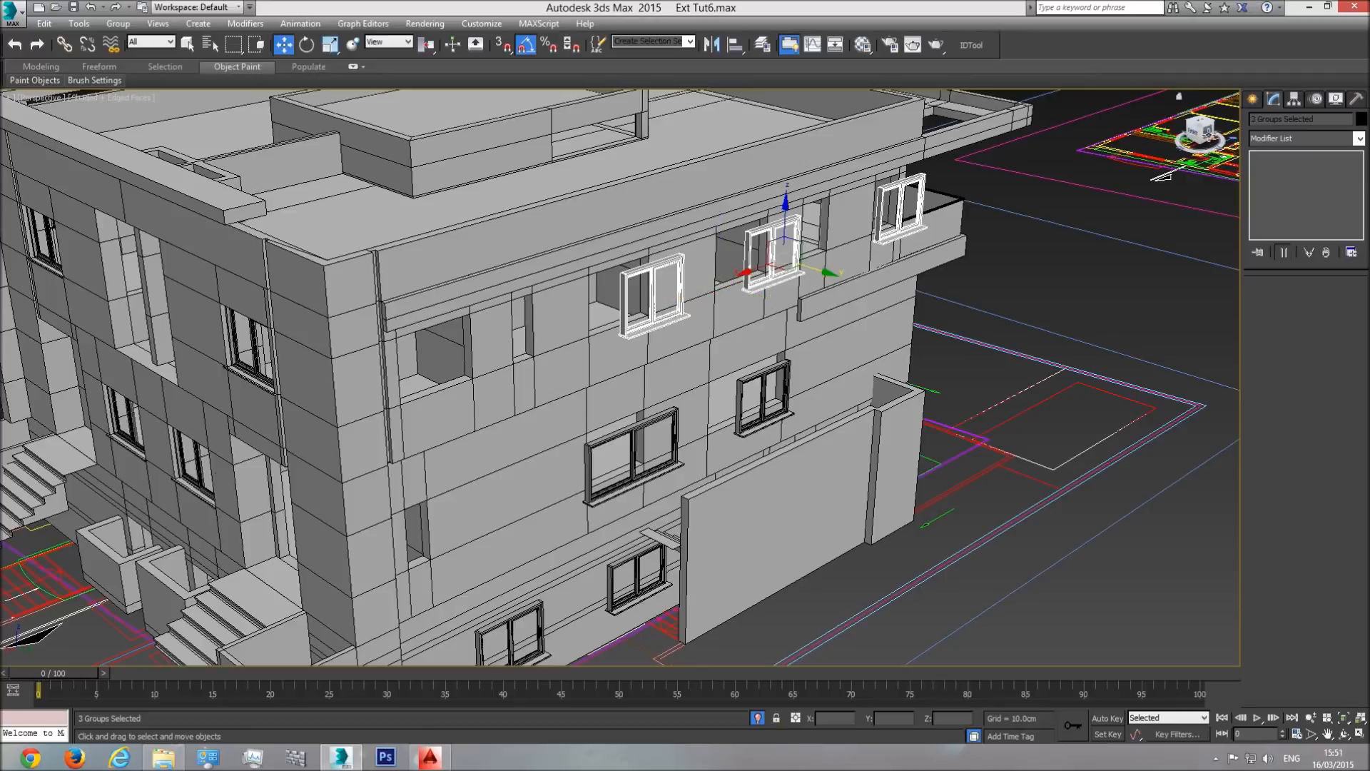
left_click(1201, 134)
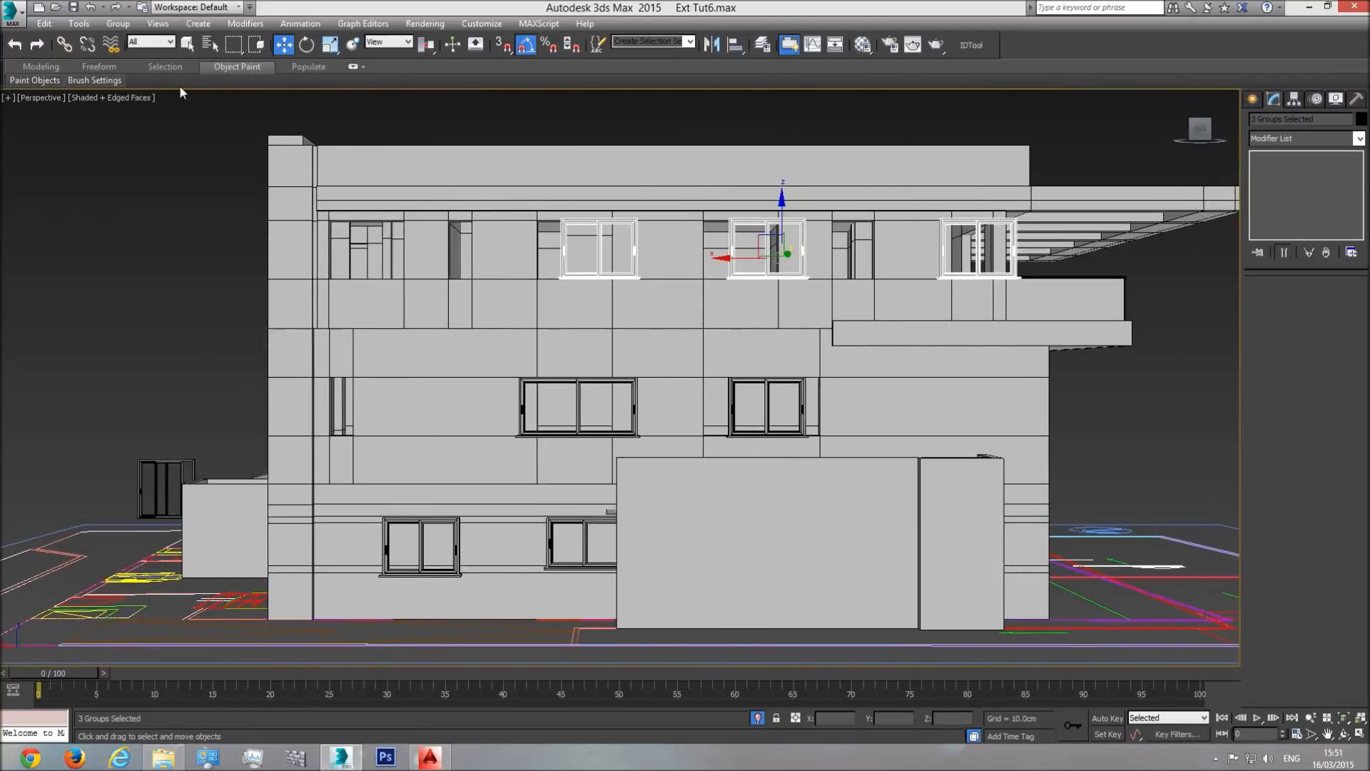
left_click(35, 98)
left_click(92, 227)
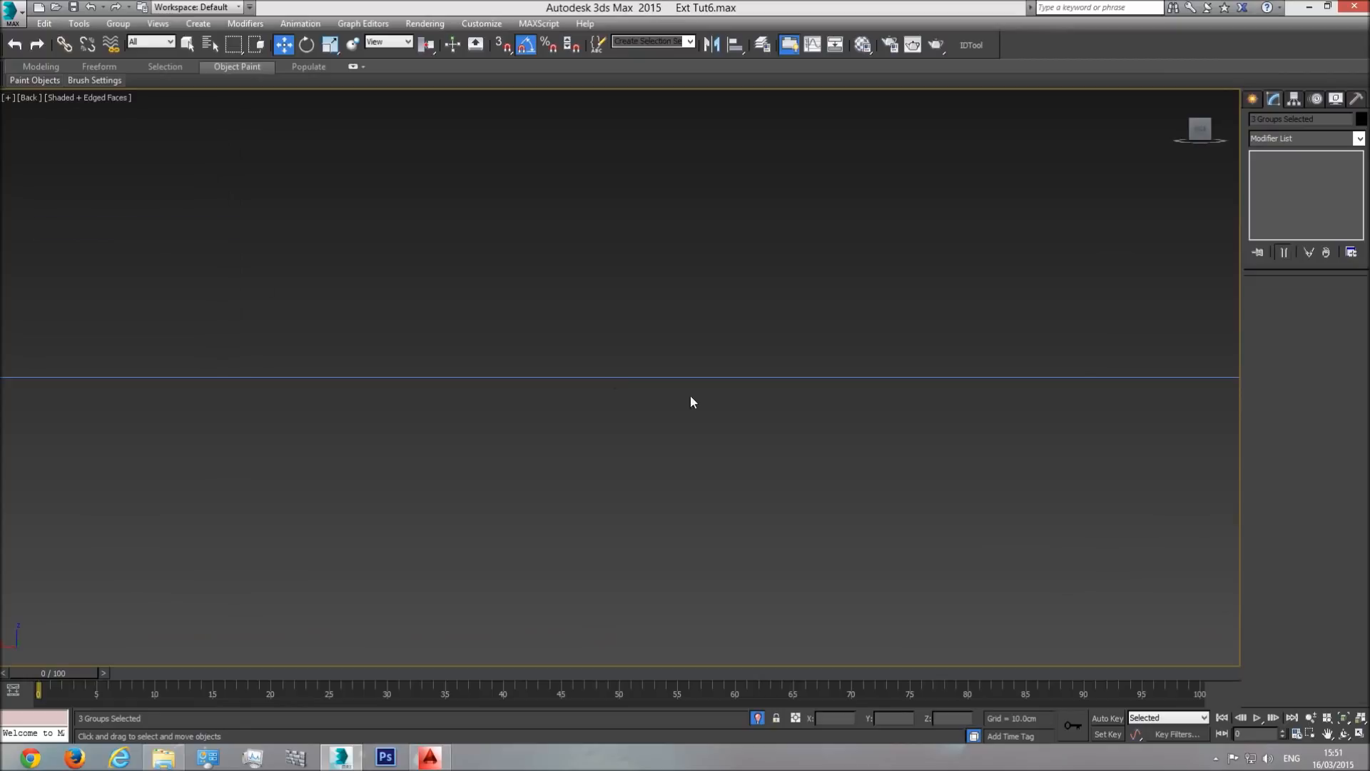
left_click(1344, 719)
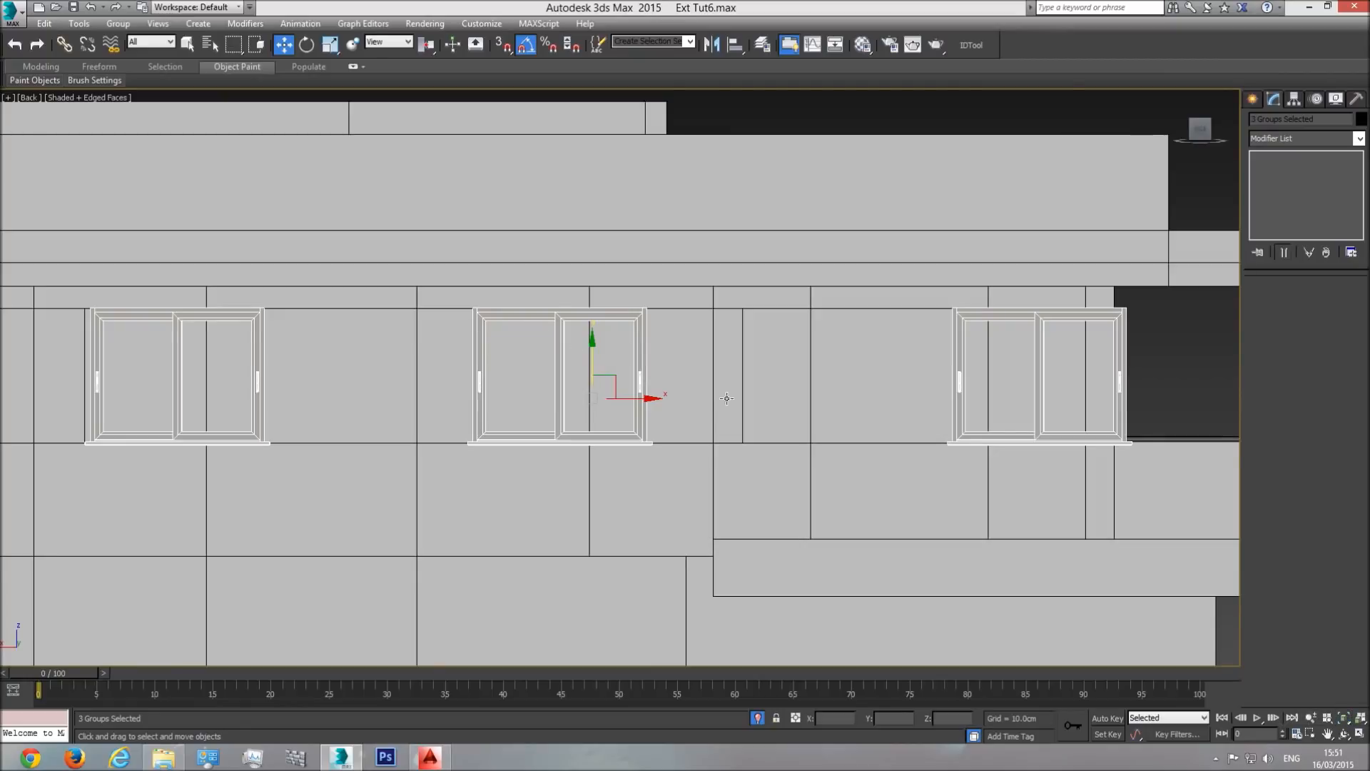
- Display the Back view in Realistic shading and shift the three top-floor windows along X to line up with the facade openings
scroll(727, 398, "down", 4)
left_click(80, 97)
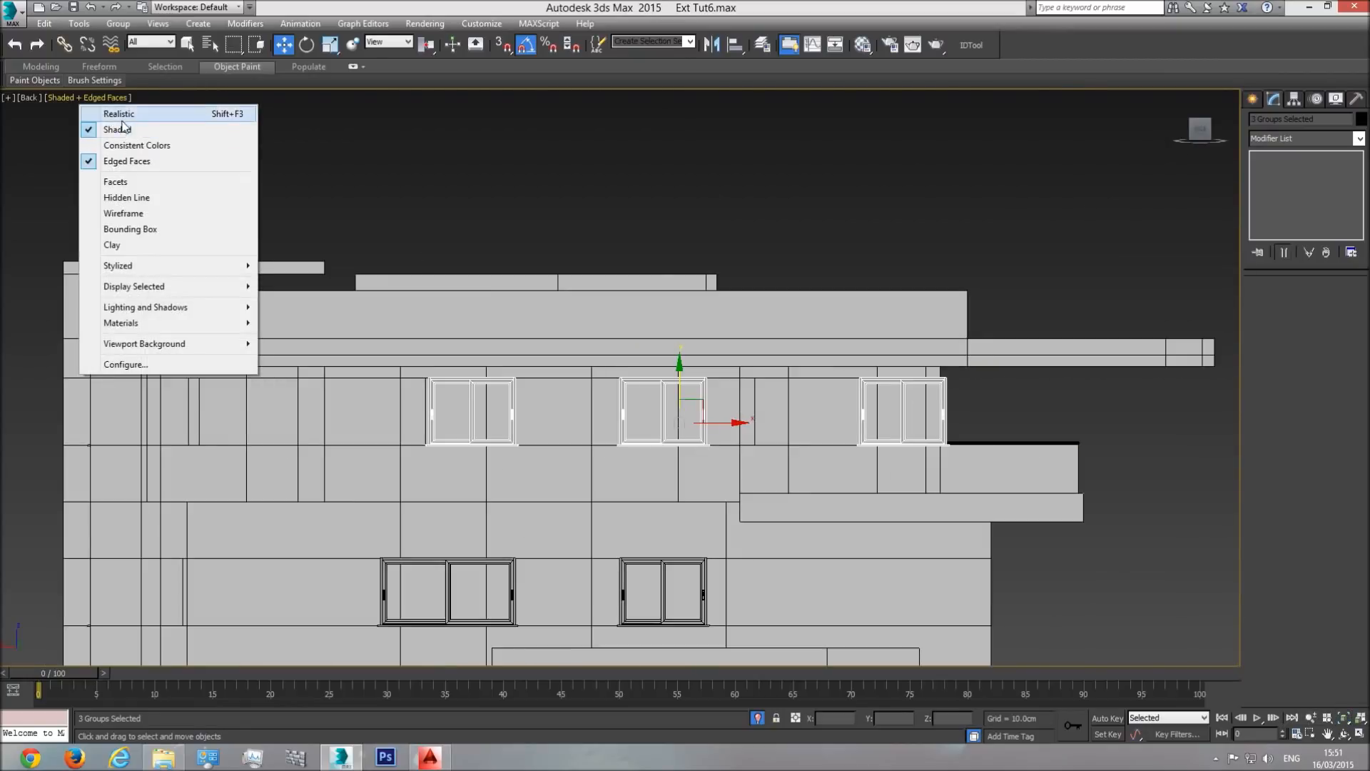
left_click(121, 113)
scroll(642, 429, "up", 4)
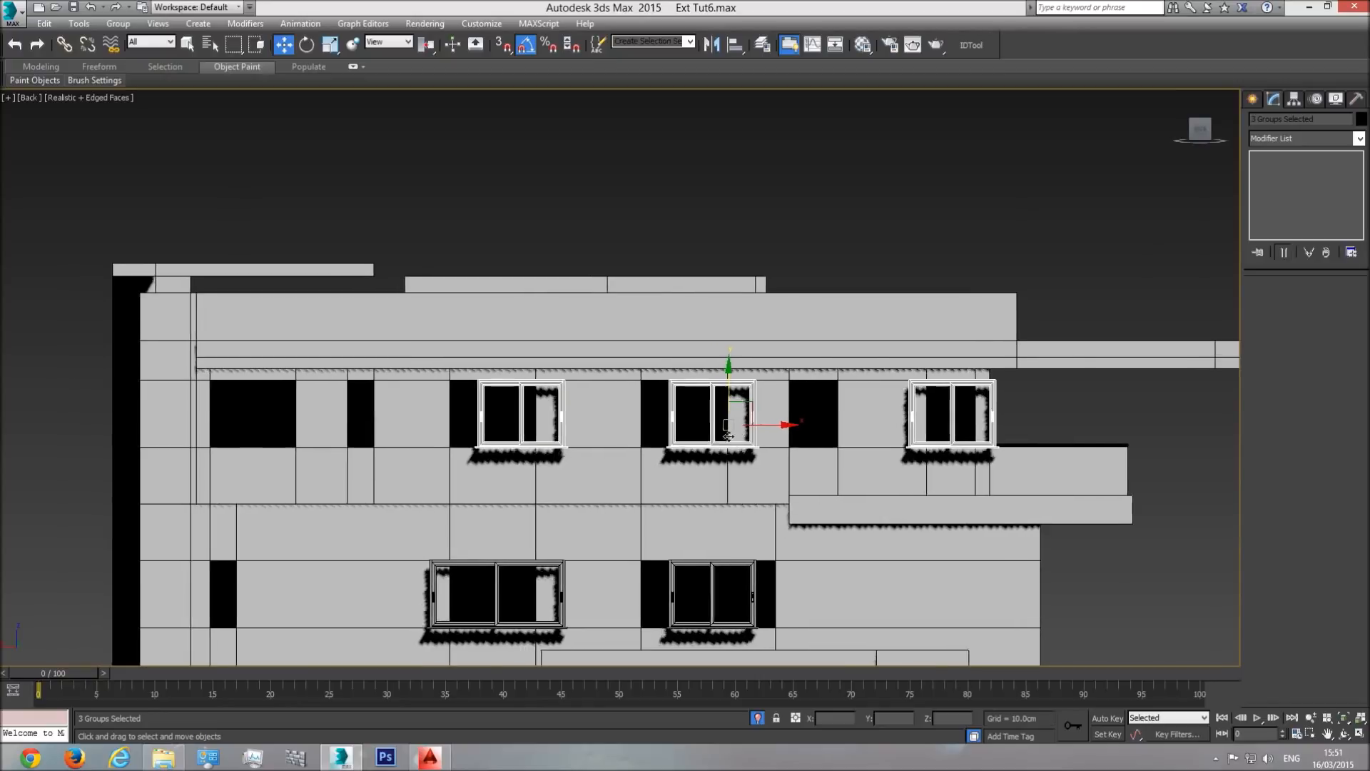
left_click_drag(756, 421, 705, 424)
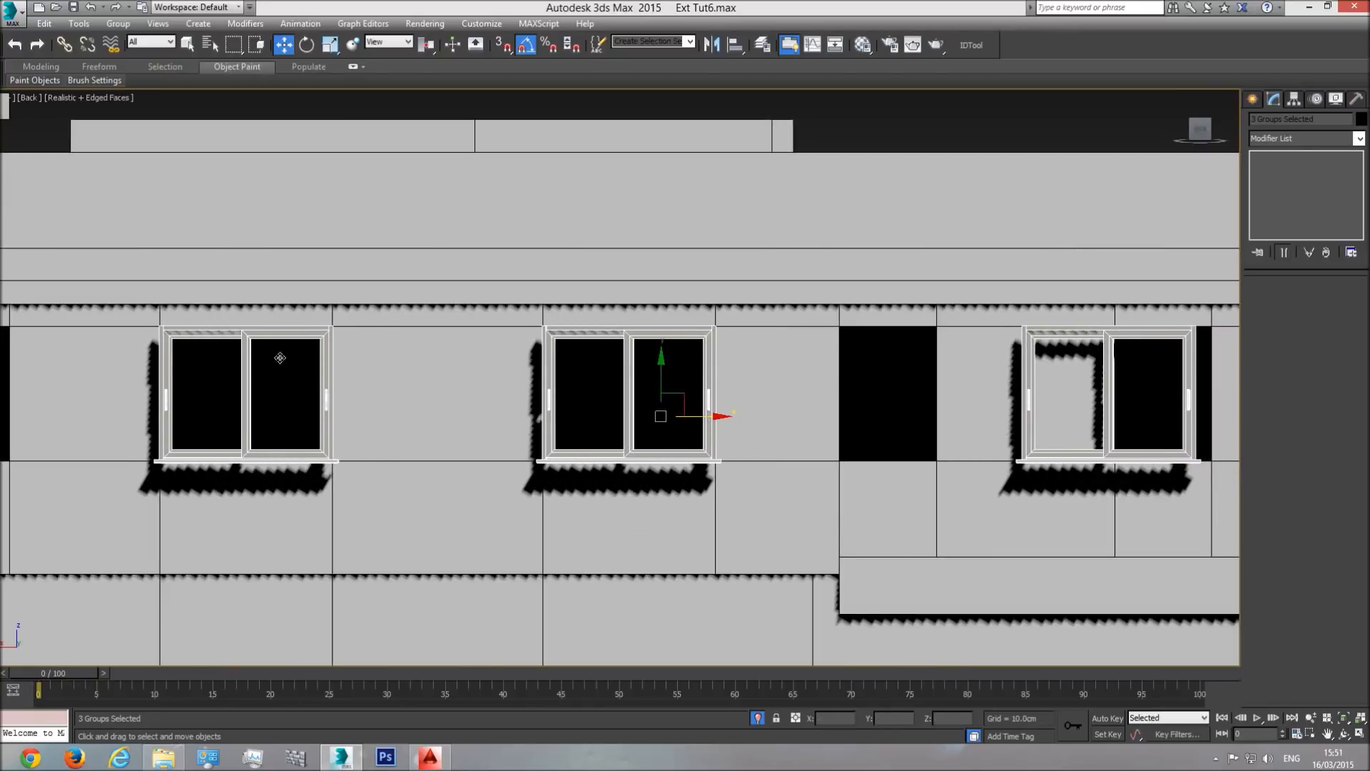
middle_click_drag(177, 363, 312, 382)
scroll(958, 433, "down", 2)
- Move the top-floor window nearest the balcony along X into the wide opening at the far end of the same floor
left_click(973, 420)
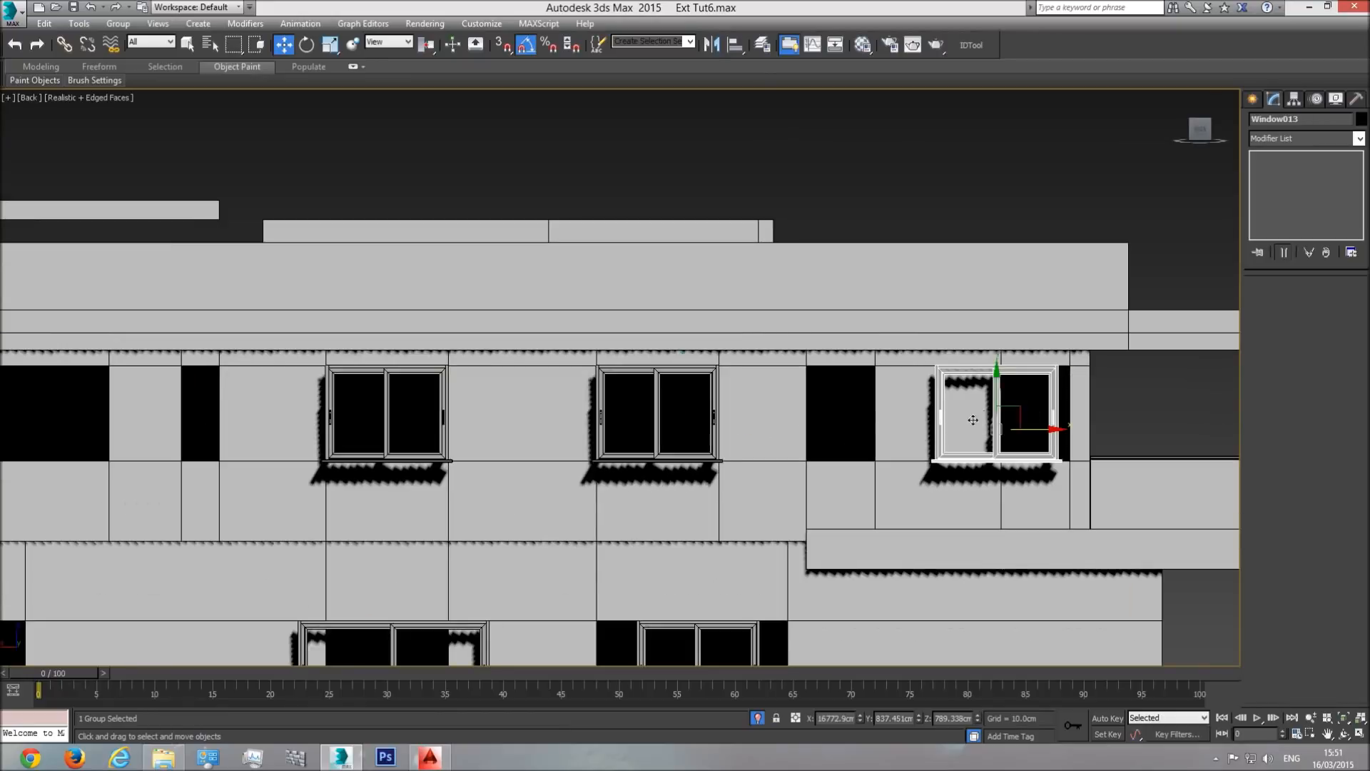
left_click_drag(1031, 429, 126, 434)
middle_click_drag(227, 441, 632, 437)
scroll(505, 421, "up", 3)
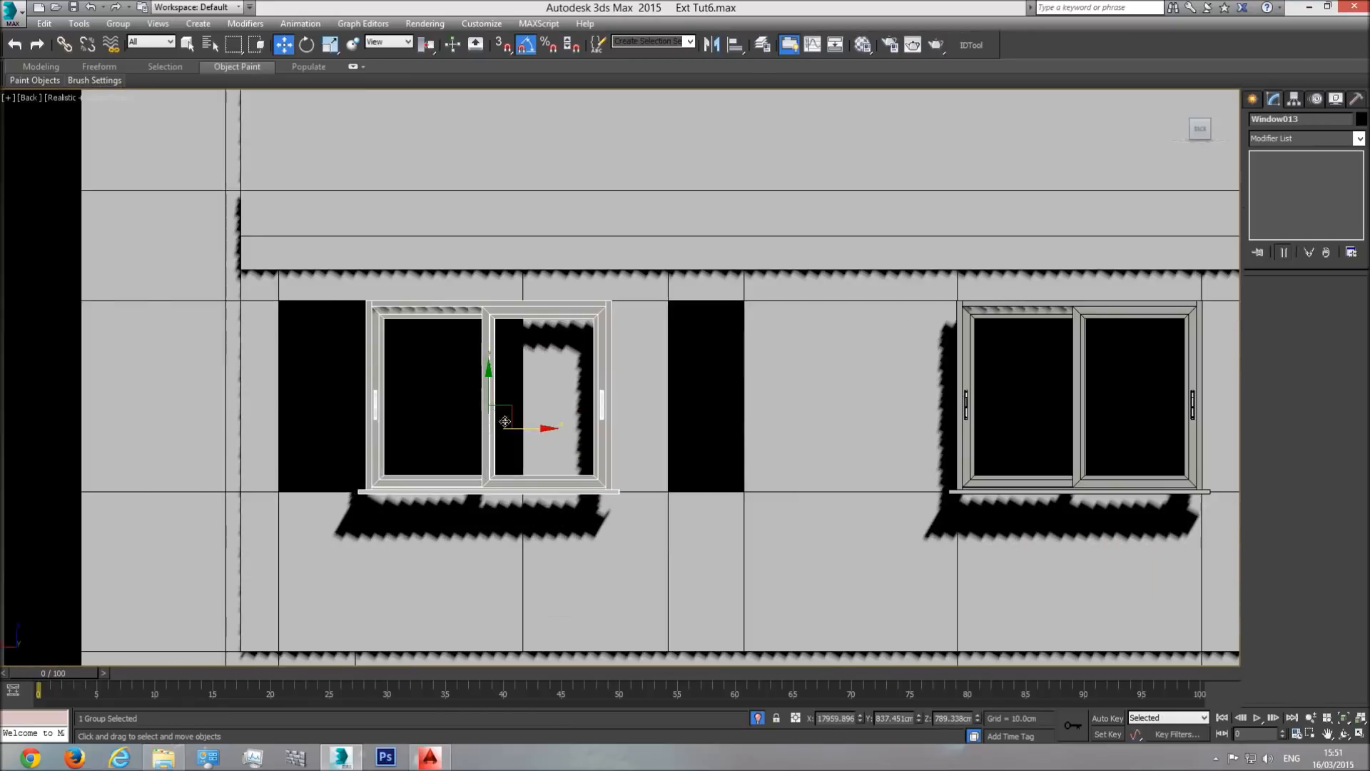
left_click_drag(541, 427, 453, 429)
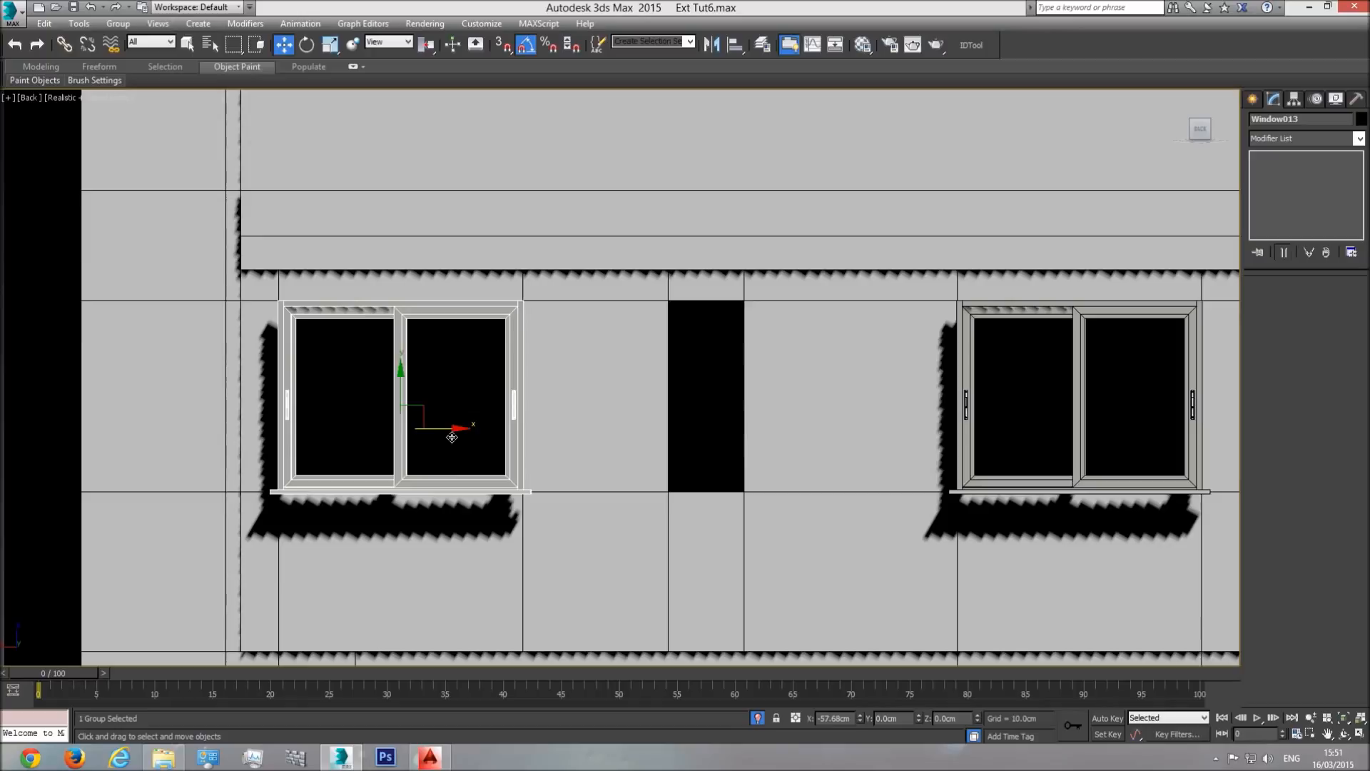
- Move the narrower middle-floor window along X into the opening currently overlapped by the wider window
scroll(487, 439, "down", 3)
scroll(750, 545, "down", 1)
middle_click_drag(749, 545, 722, 446)
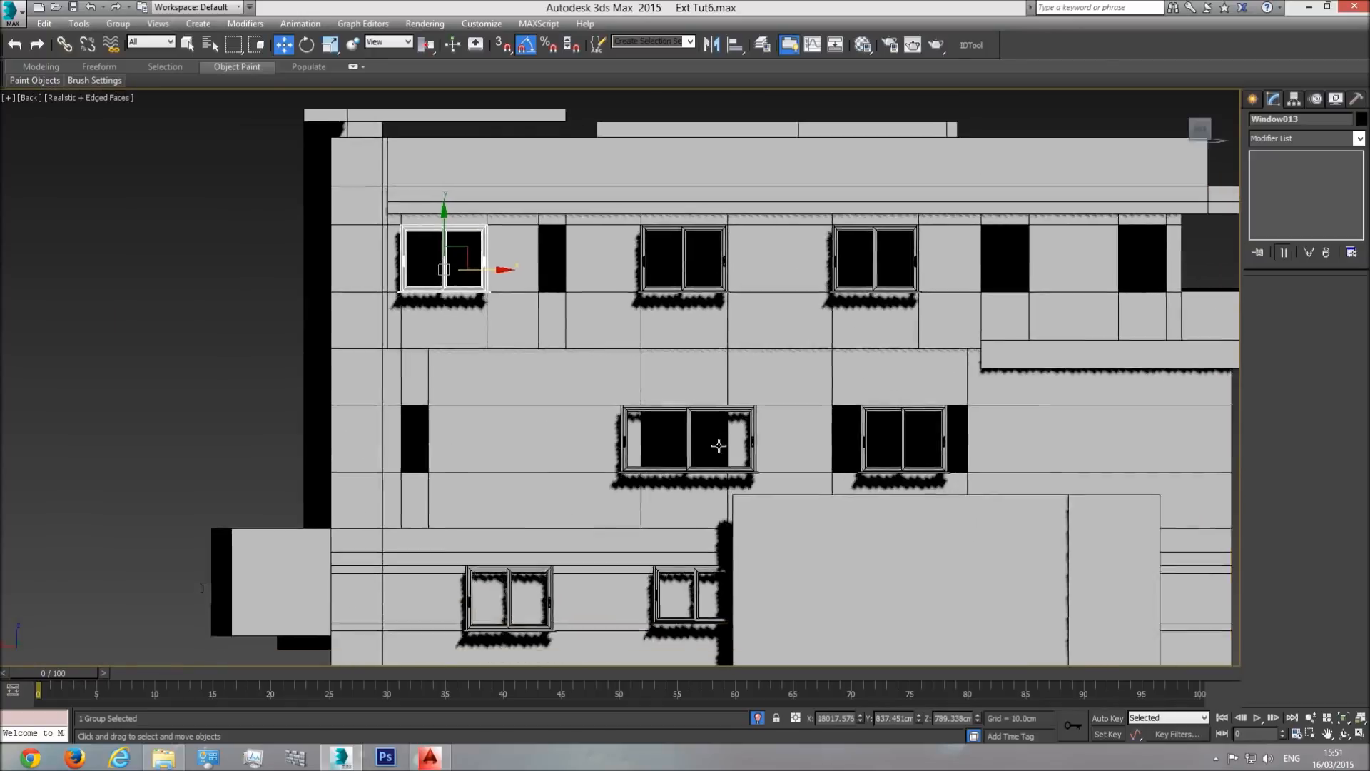
scroll(861, 454, "down", 1)
left_click(860, 453)
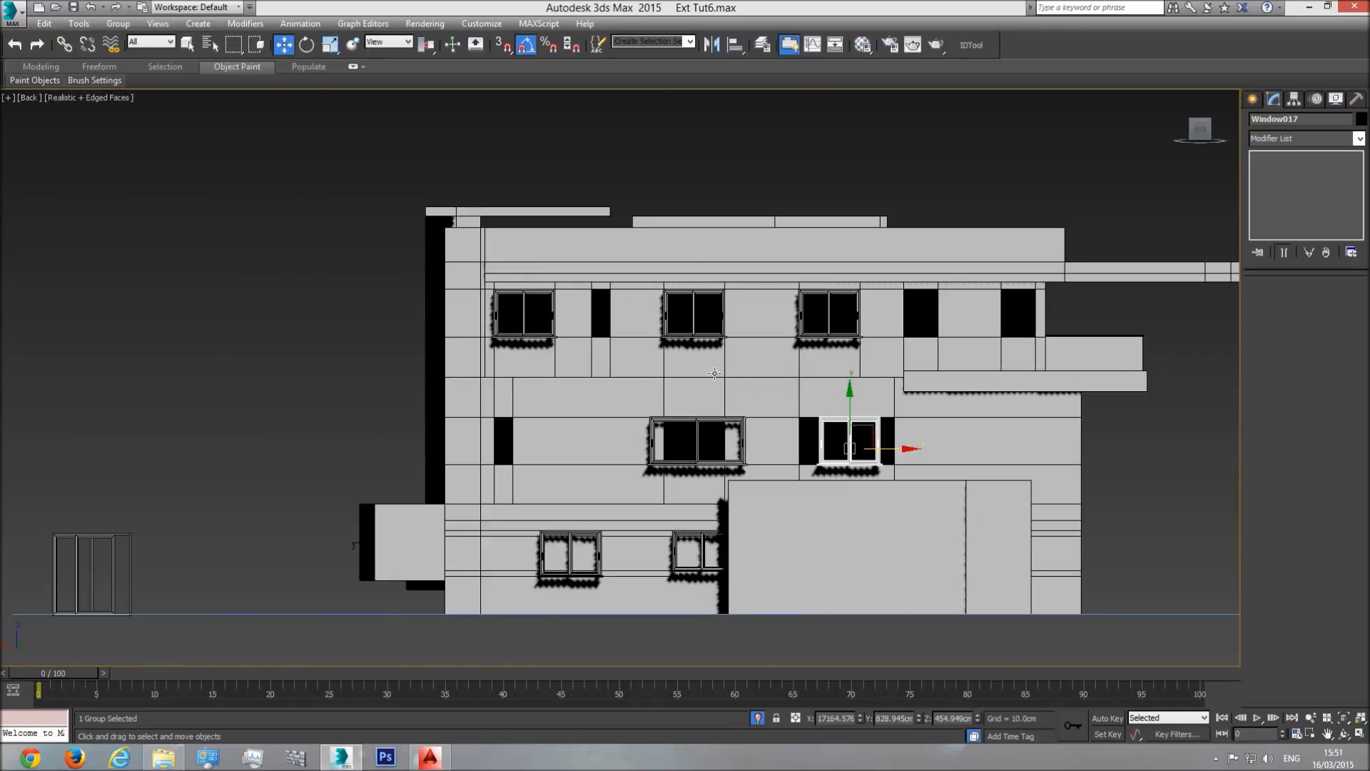
scroll(802, 390, "up", 4)
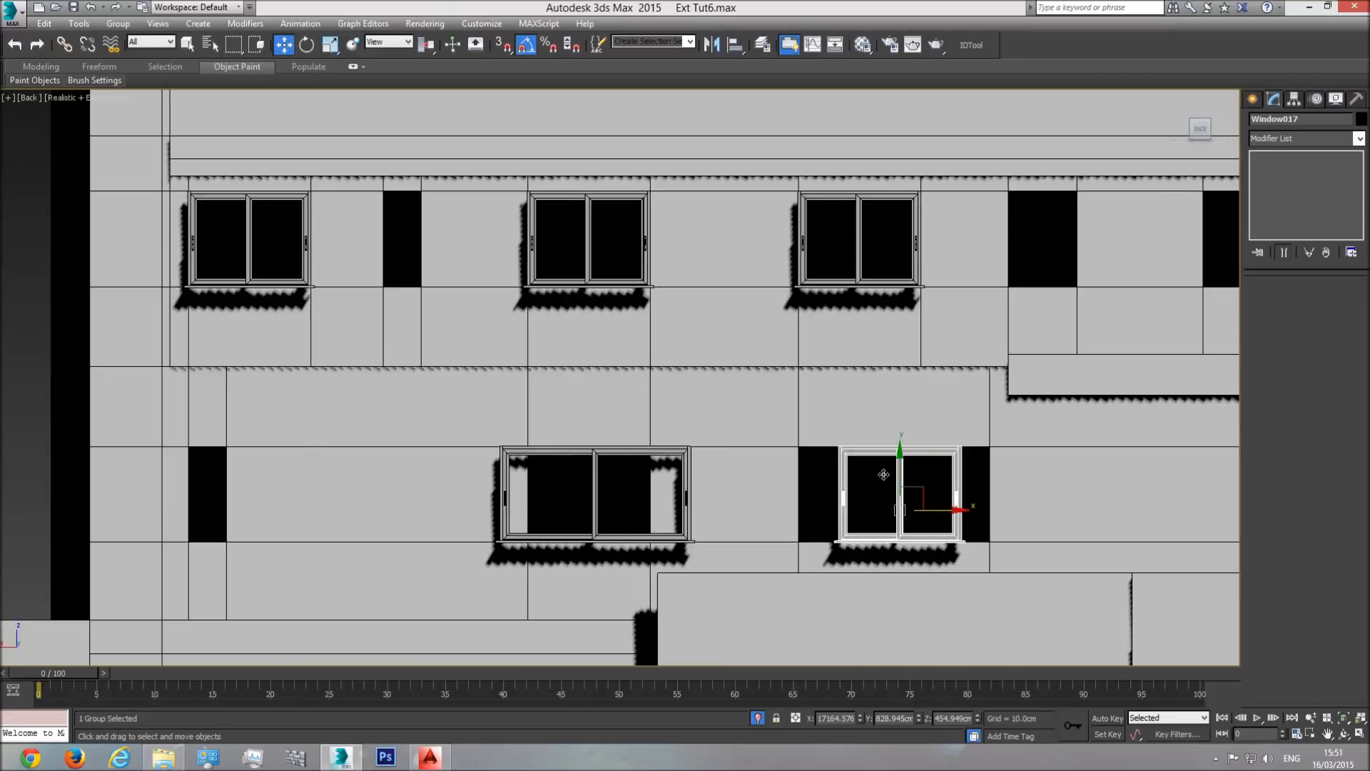
left_click_drag(940, 512, 634, 515)
- Move the wider middle-floor window along X into the wide opening on the same floor
left_click(643, 511)
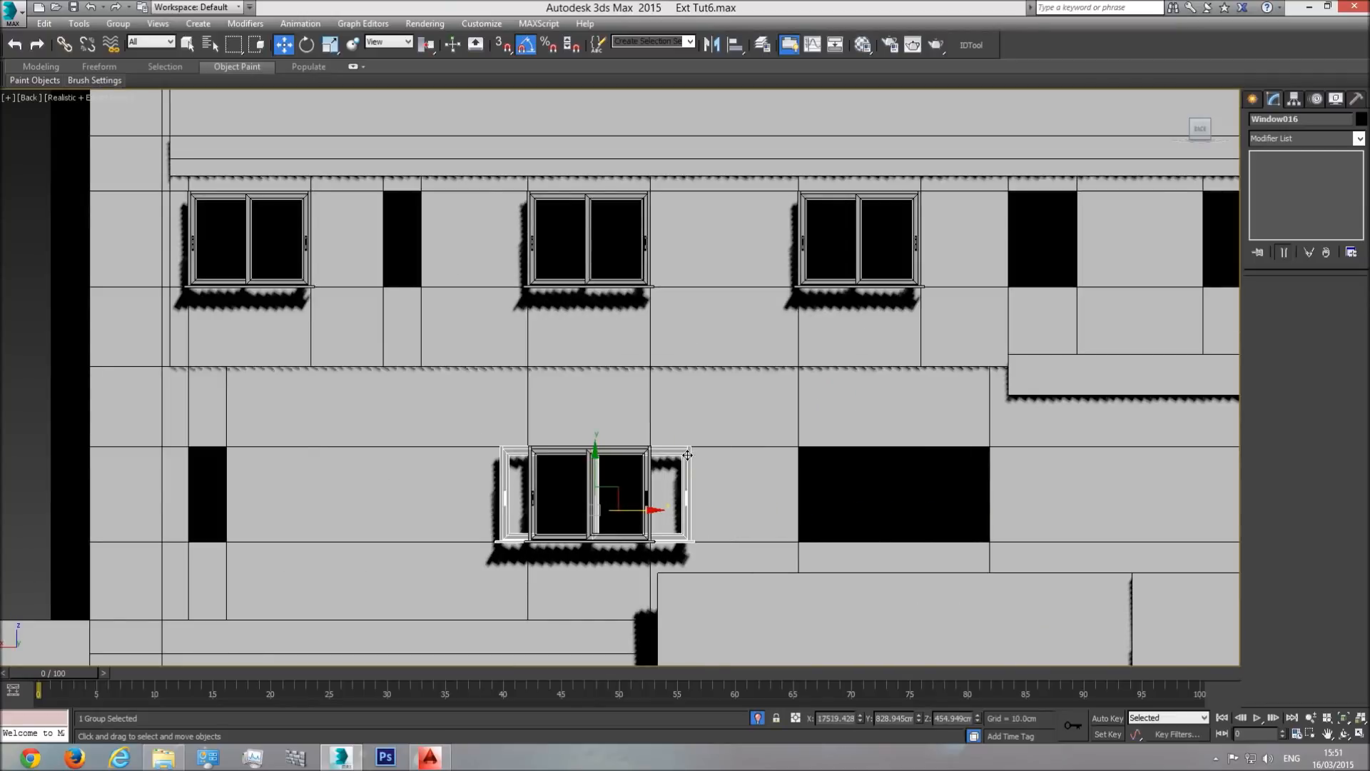
left_click_drag(642, 509, 934, 502)
scroll(871, 482, "up", 5)
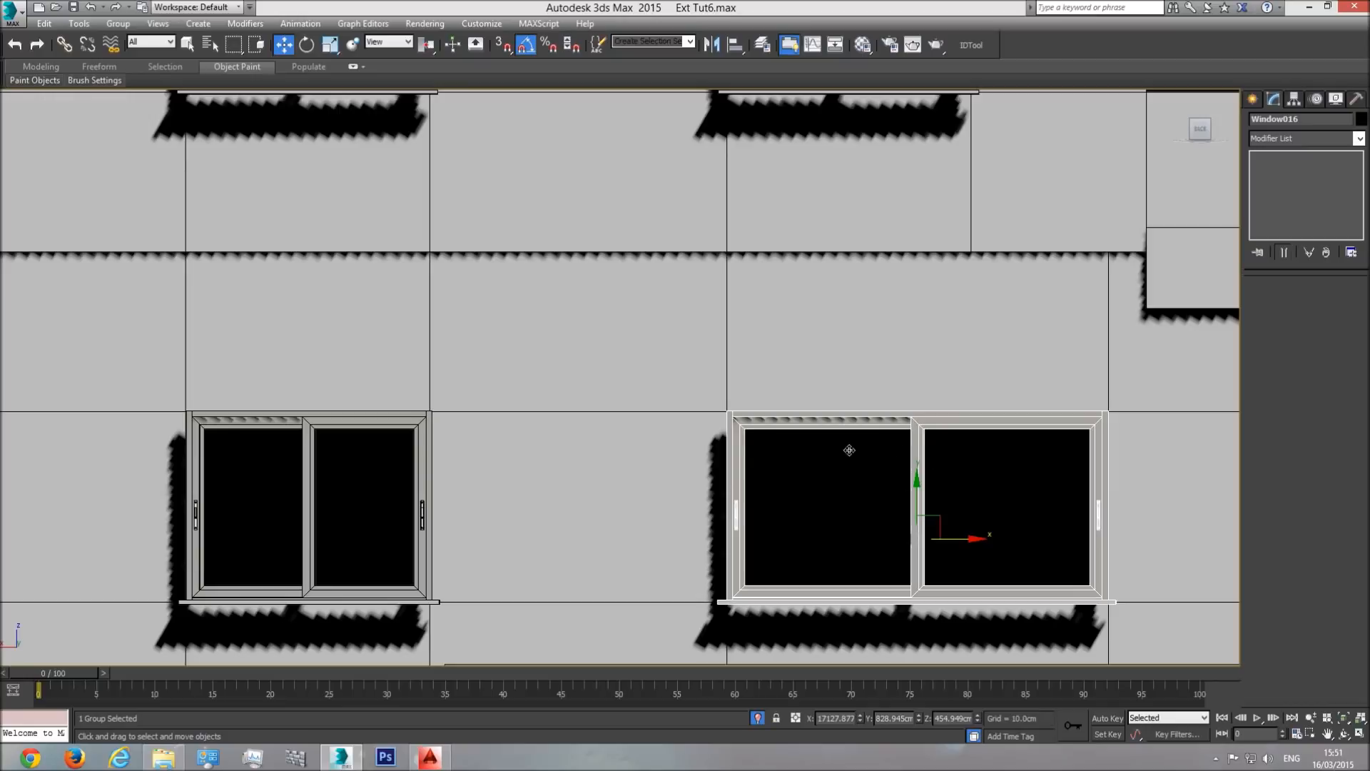
scroll(860, 464, "down", 5)
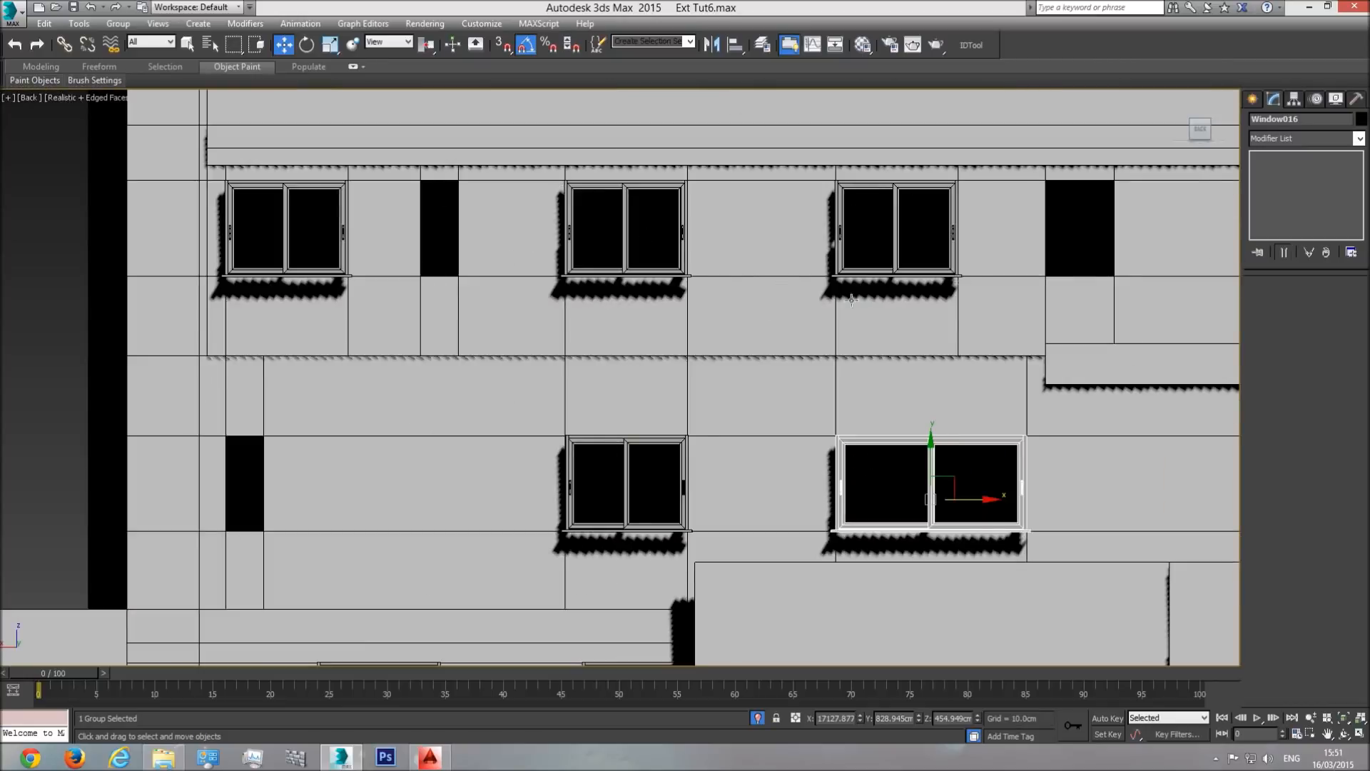
- Hide the freestanding wall that covers the ground-floor openings and the stairs
scroll(906, 372, "down", 4)
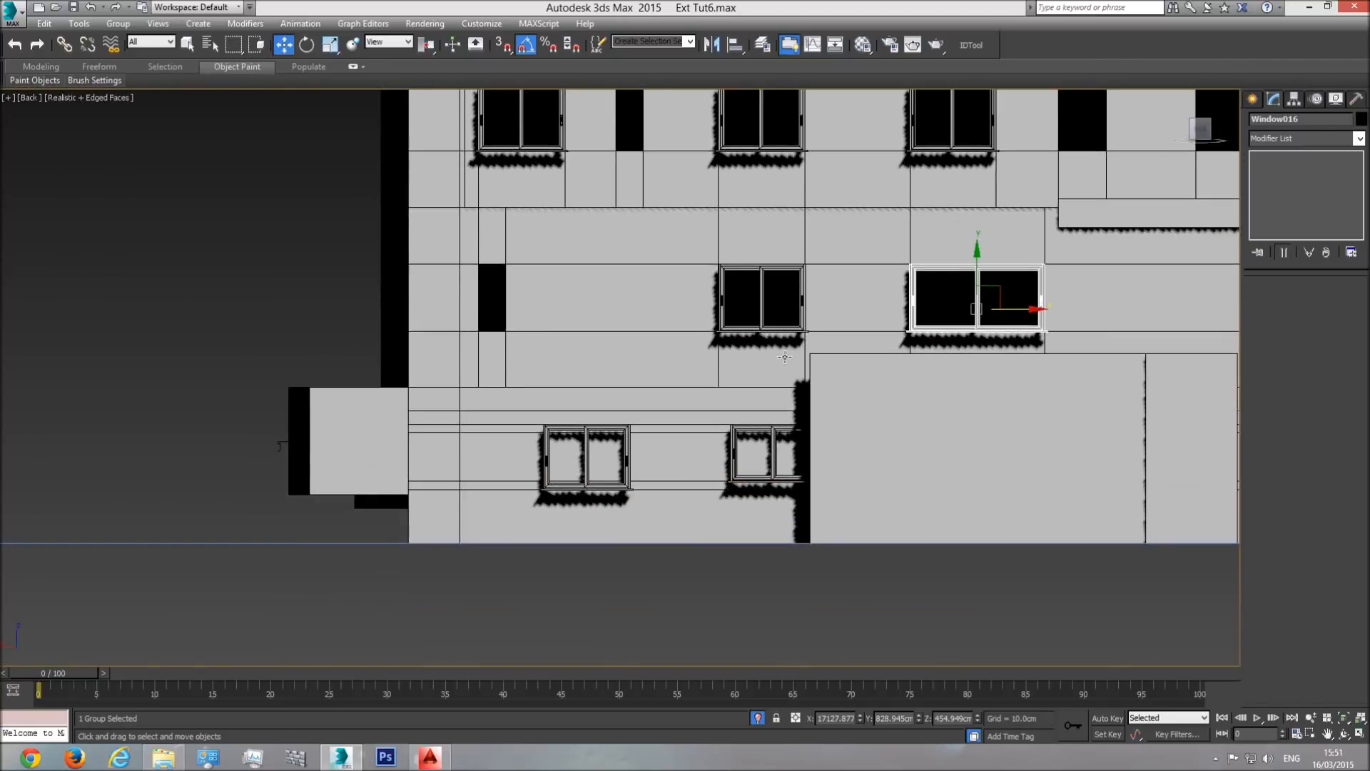
middle_click_drag(947, 362, 869, 387)
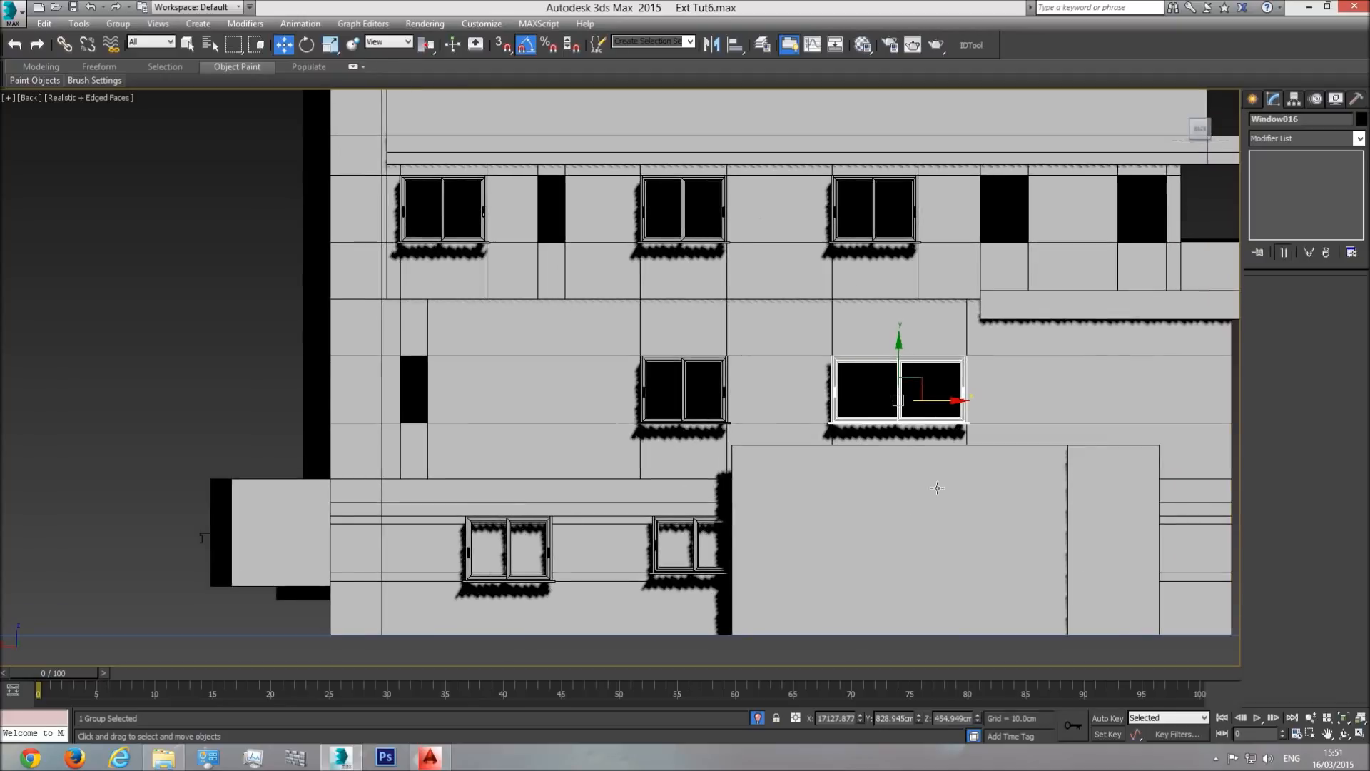
left_click(938, 470)
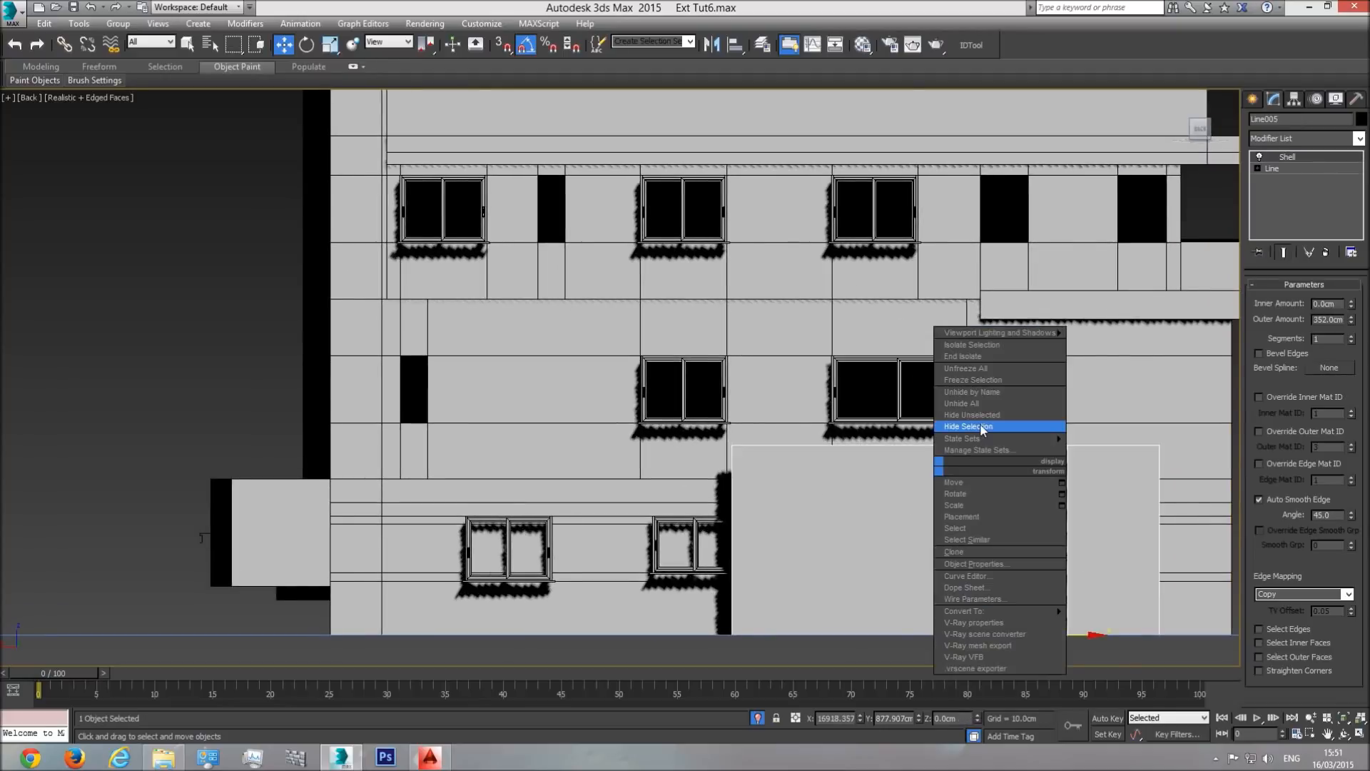
left_click(965, 426)
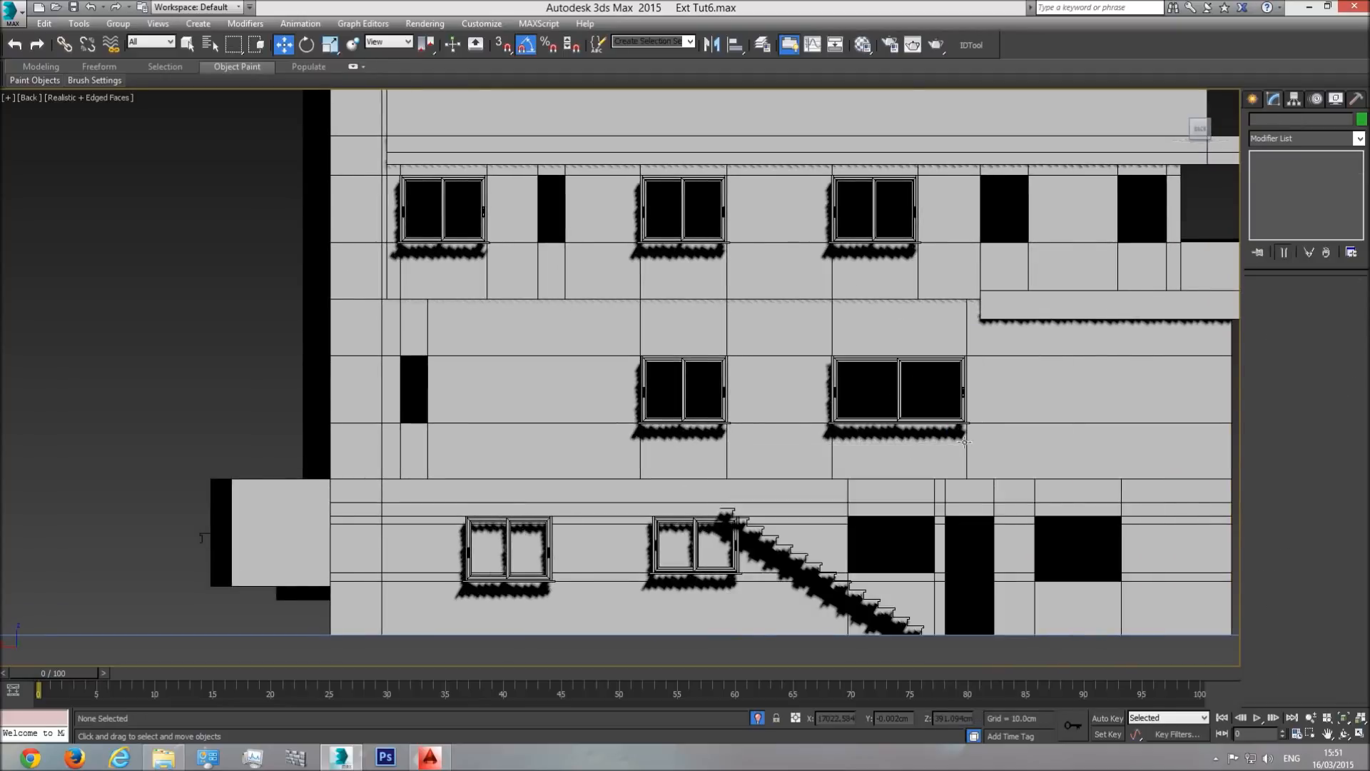
- Move the shorter ground-floor window along X into the opening between the stairs and the door opening
left_click(692, 543)
left_click_drag(737, 549, 1124, 561)
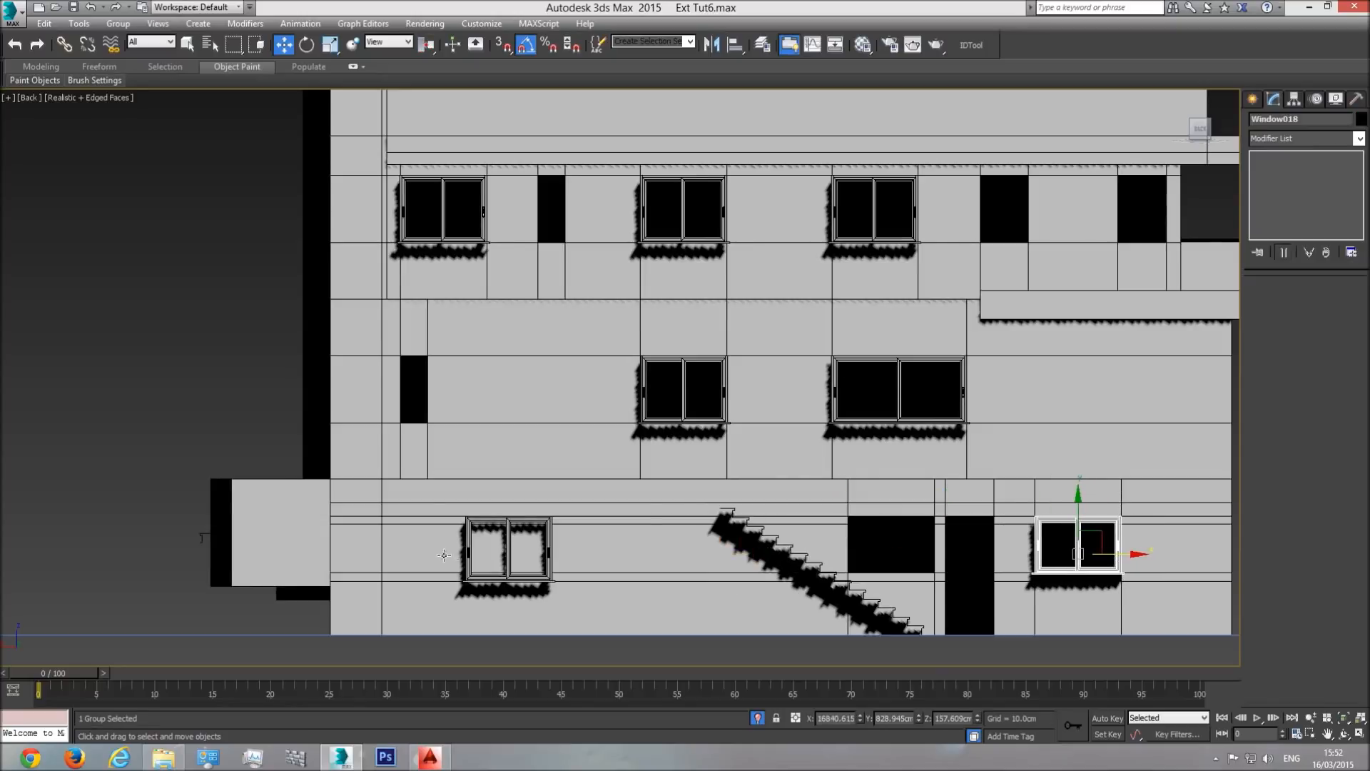
left_click(506, 551)
middle_click_drag(1024, 549, 780, 437)
scroll(780, 436, "up", 4)
left_click(890, 445)
left_click_drag(928, 448, 557, 451)
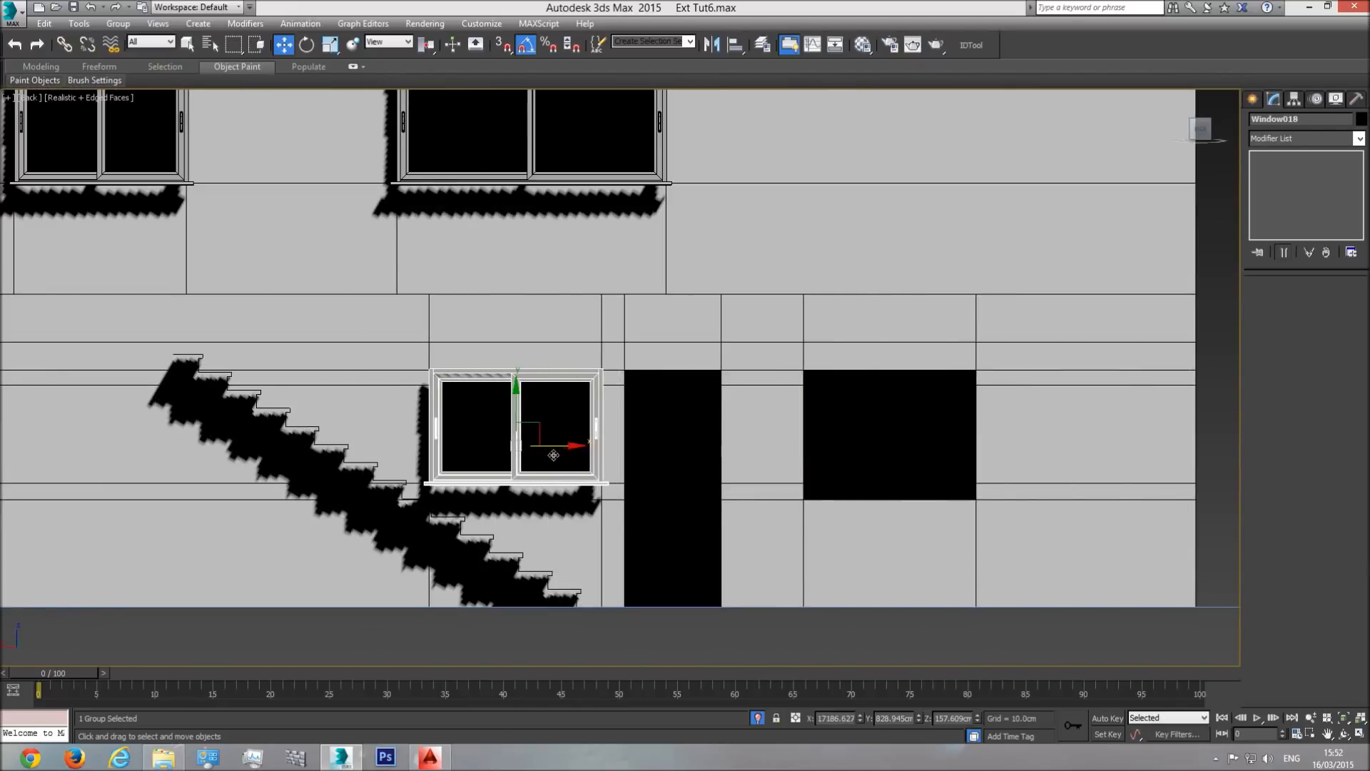
- Move the remaining ground-floor window along X into the opening beyond the door opening
scroll(557, 451, "down", 3)
left_click(243, 454)
left_click_drag(277, 464, 1080, 474)
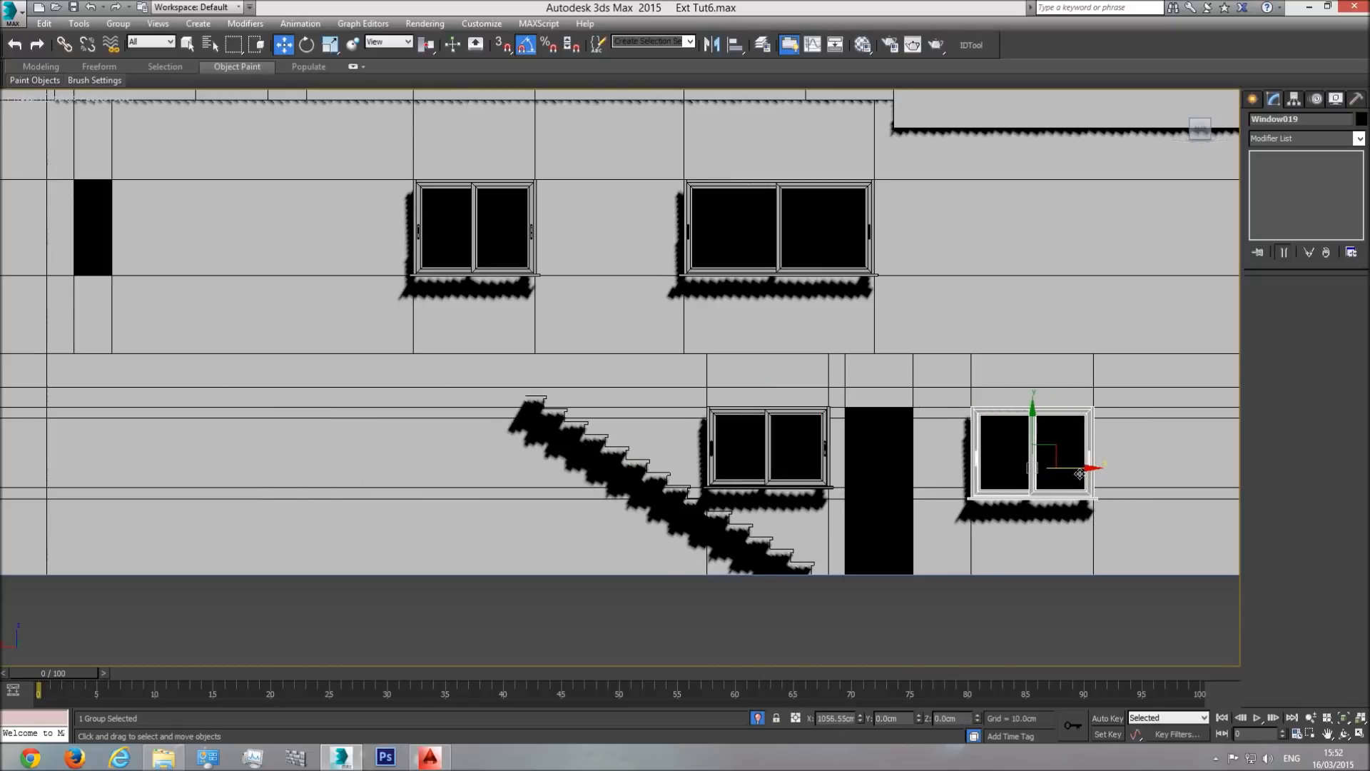
- Select all seven windows of this facade together and return to the Perspective view
scroll(947, 504, "down", 3)
left_click(840, 497, "ctrl")
left_click(850, 397, "ctrl")
left_click(700, 395, "ctrl")
left_click(826, 265, "ctrl")
left_click(700, 265, "ctrl")
left_click(542, 265, "ctrl")
key("p")
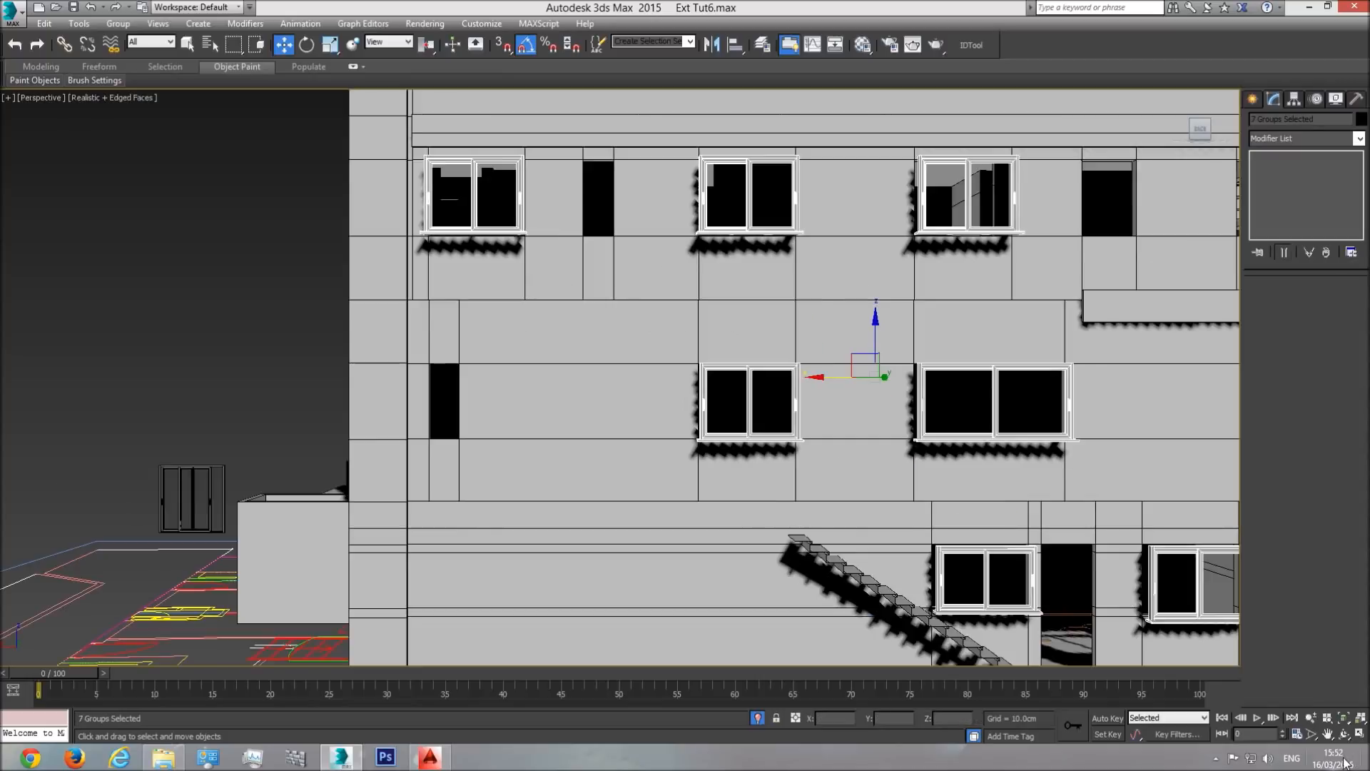
- Restore Shaded display and move the seven selected windows along the Y axis into their wall openings
left_click(1344, 718)
left_click(1344, 734)
left_click_drag(541, 366, 613, 411)
left_click(76, 101)
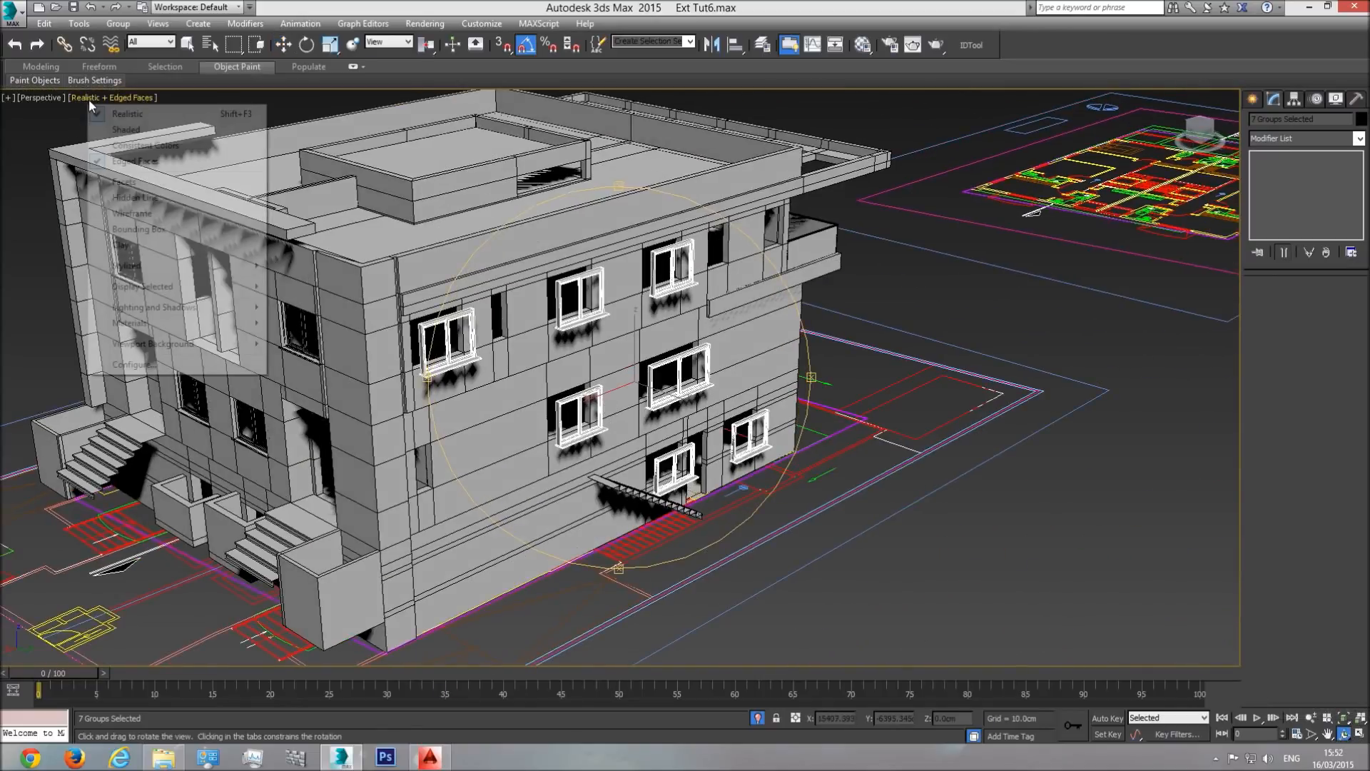
left_click(125, 132)
scroll(602, 406, "up", 5)
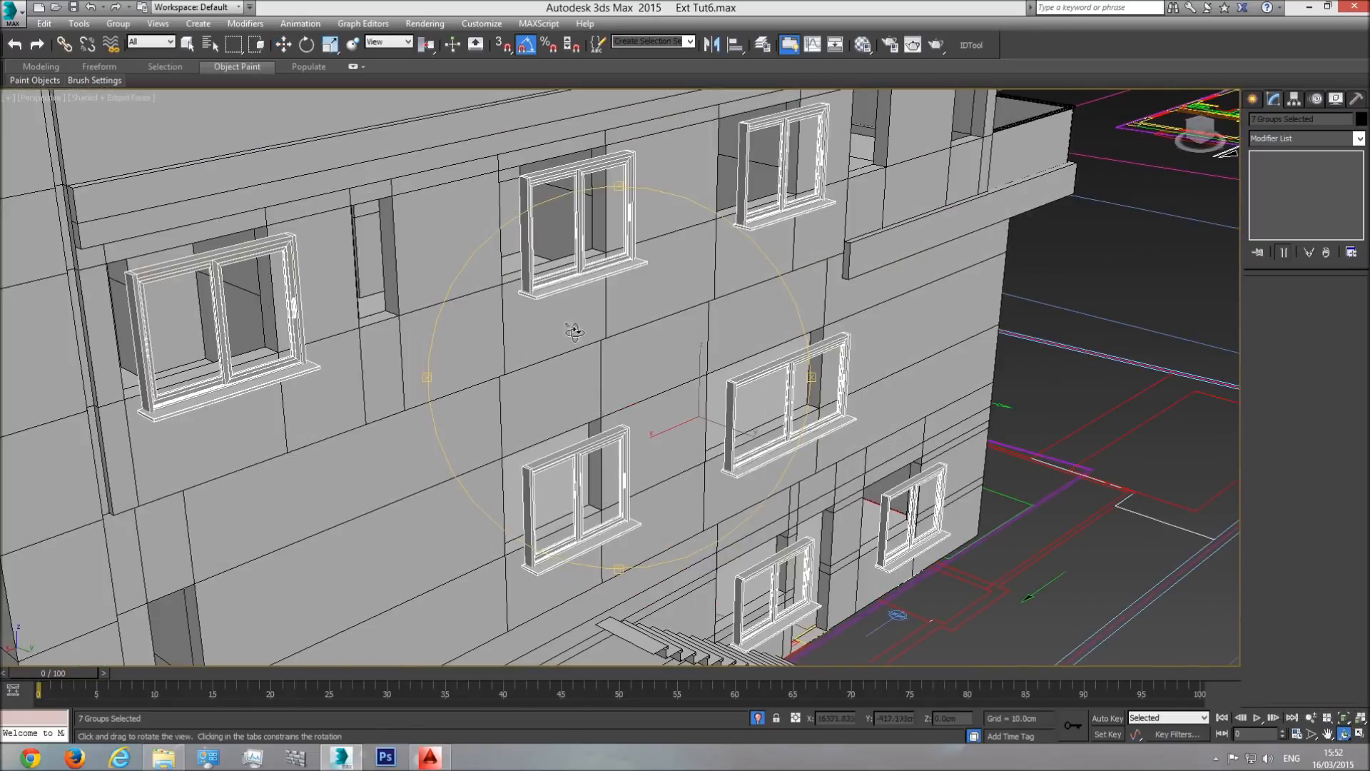
left_click(284, 44)
left_click_drag(744, 433, 707, 435)
middle_click_drag(707, 435, 708, 470)
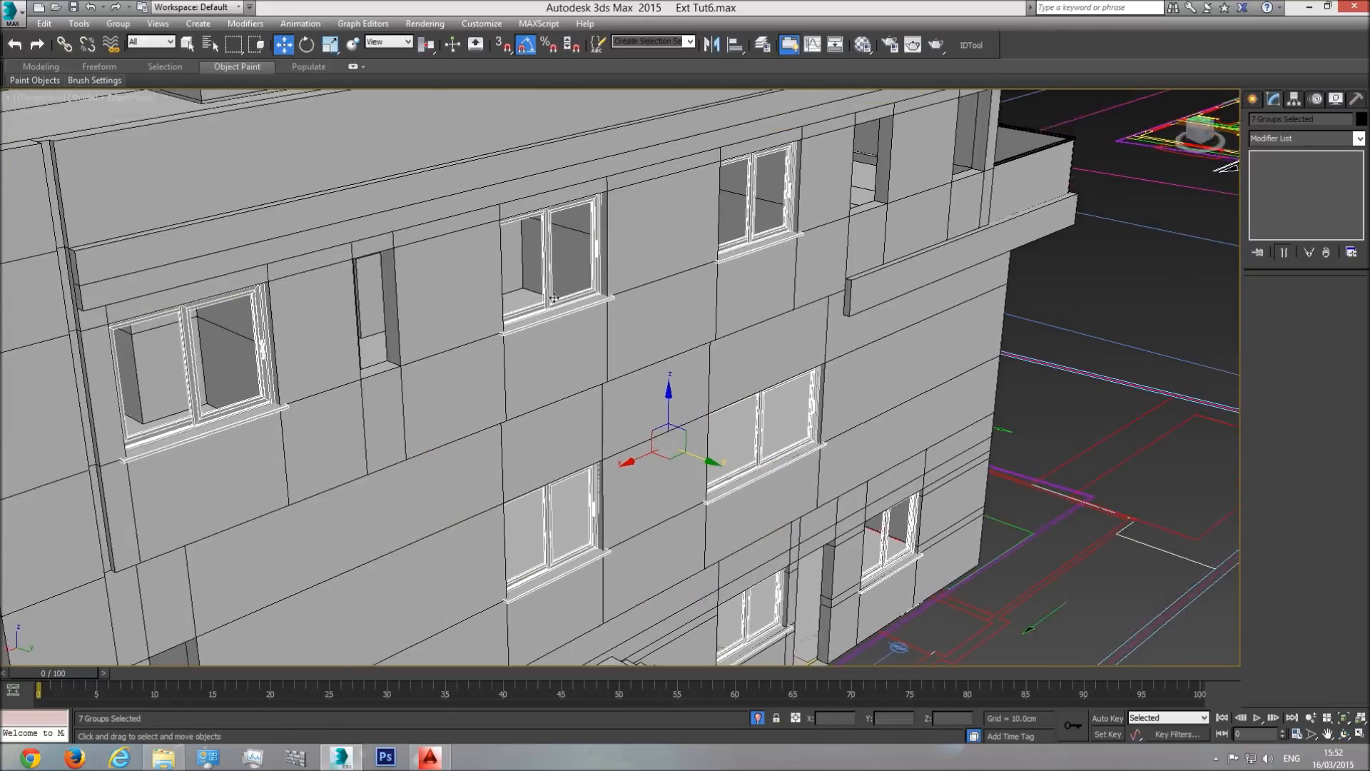
- Inspect a top-floor window frame from inside the building to check how the windows sit in the wall
scroll(540, 257, "up", 6)
left_click(1347, 736)
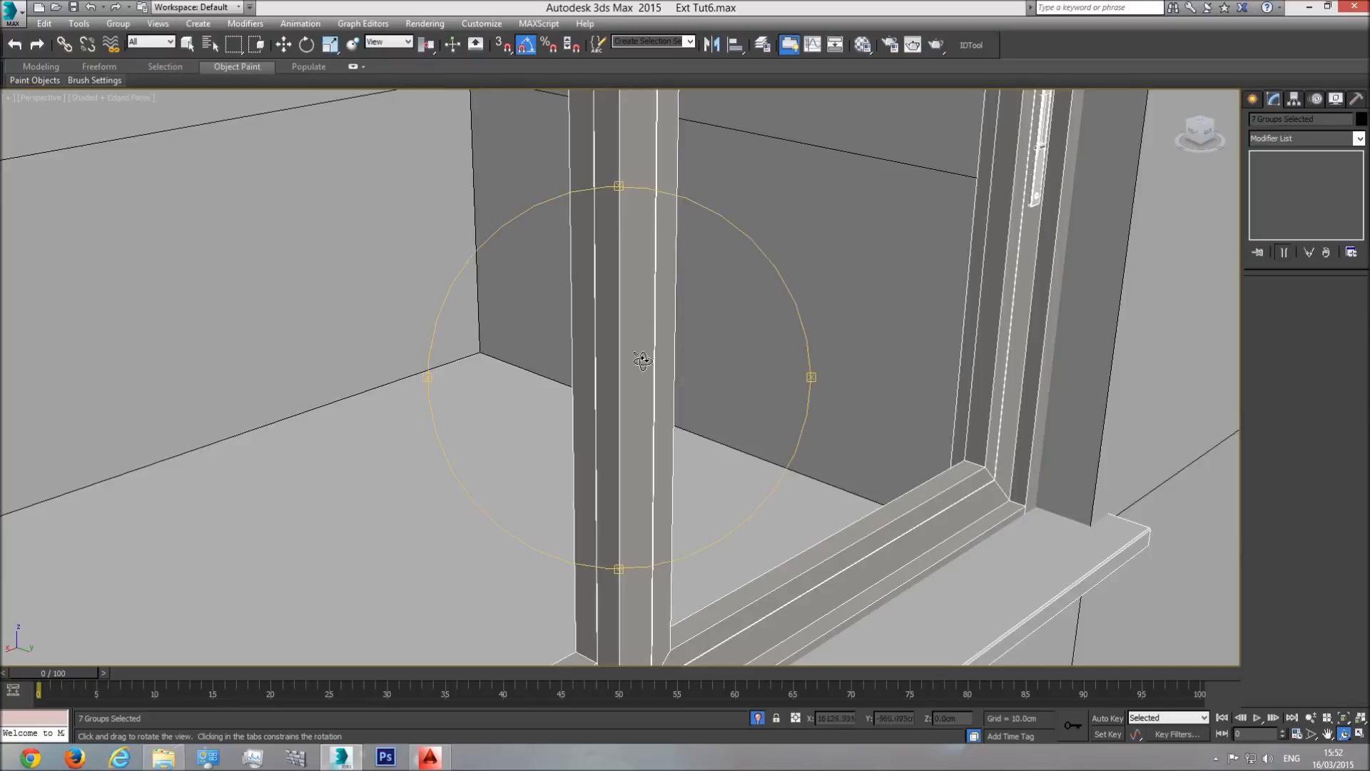
left_click_drag(646, 349, 382, 321)
left_click(286, 43)
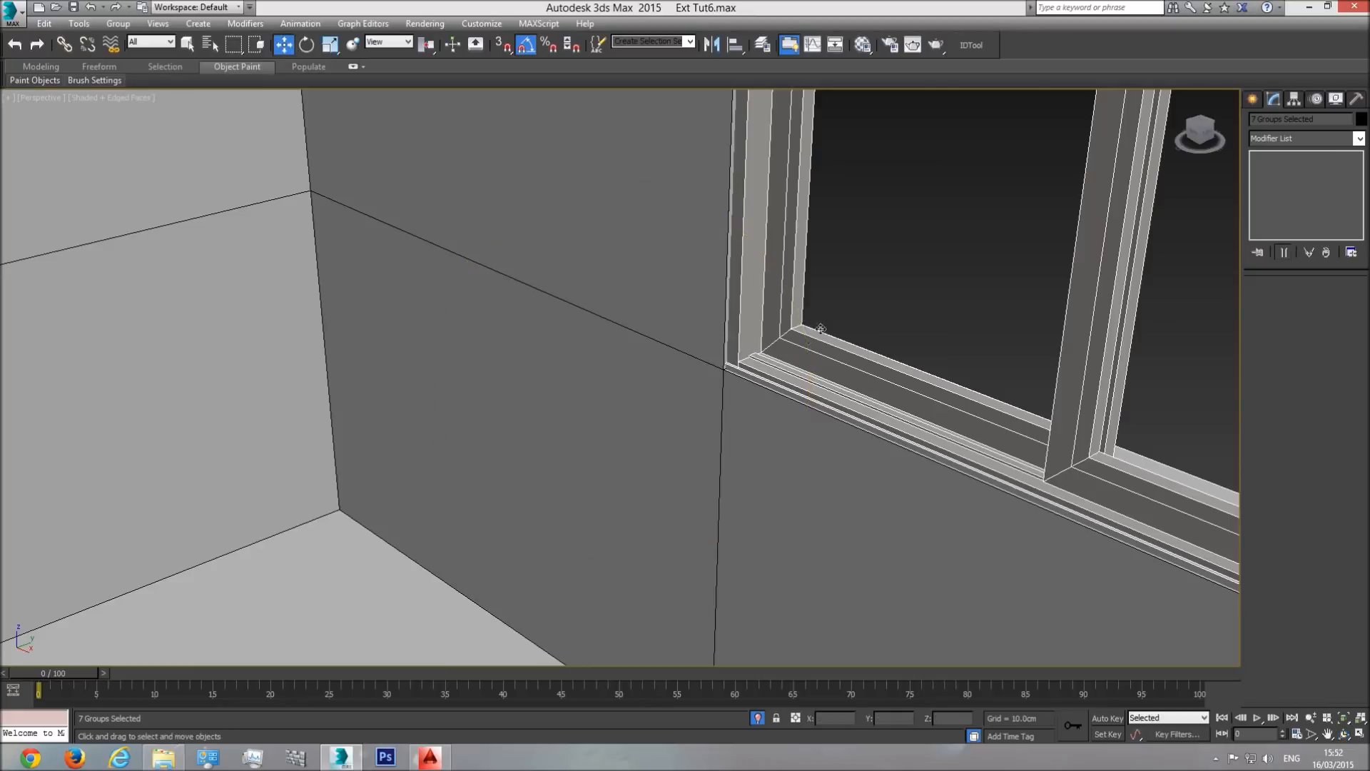
left_click_drag(801, 345, 652, 405)
- Examine the entrance facade and the balcony facade in perspective for openings without windows
left_click(1345, 735)
scroll(652, 363, "down", 8)
scroll(614, 393, "up", 5)
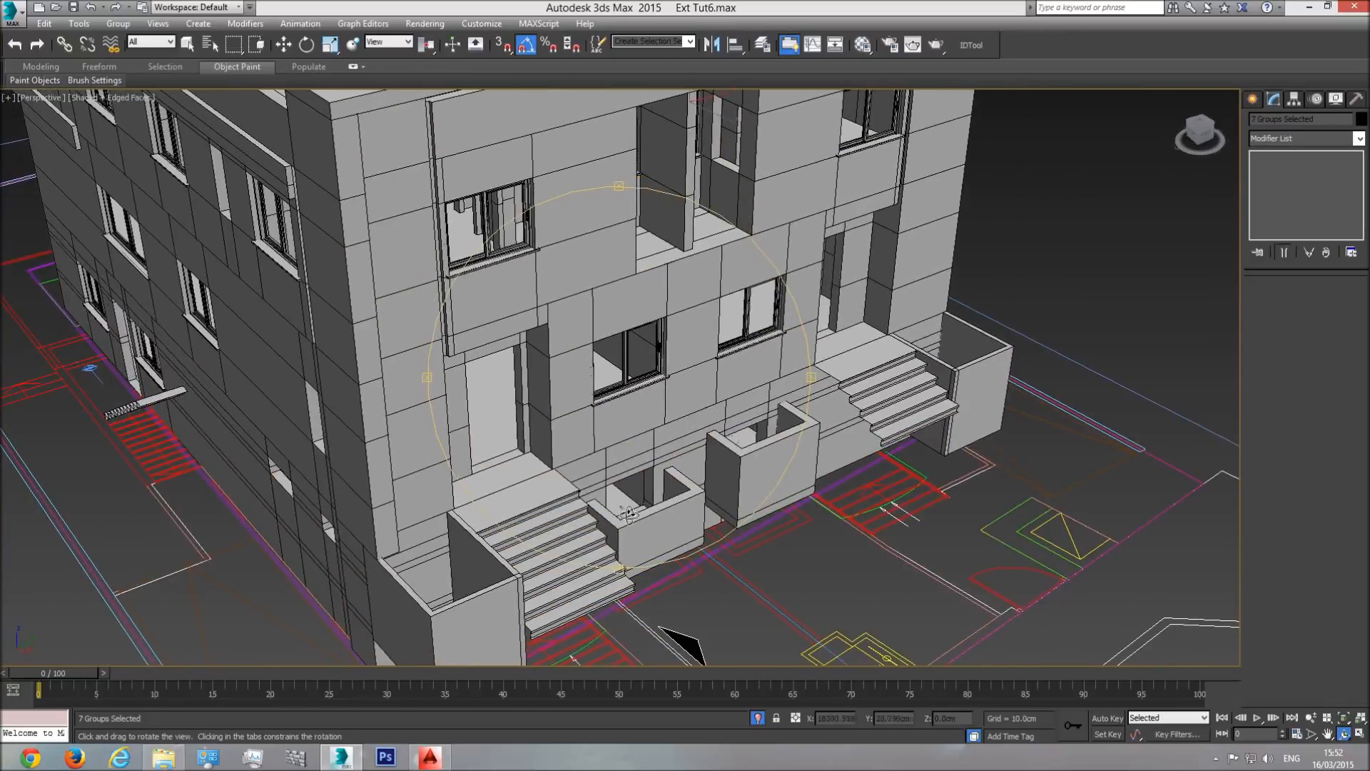
left_click_drag(717, 446, 678, 406)
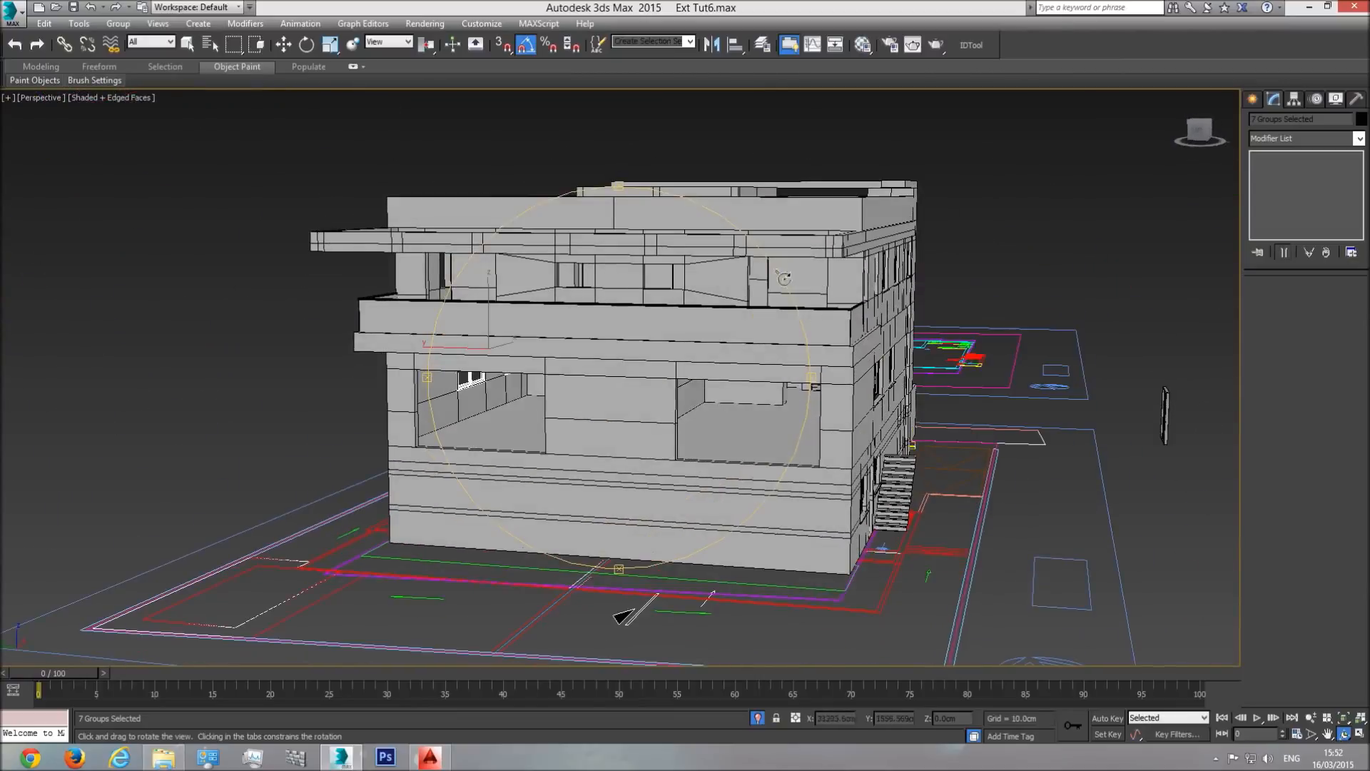
- Look over the building in perspective from the balcony facade around to the entrance facade with the two stairways
left_click_drag(660, 333, 624, 399)
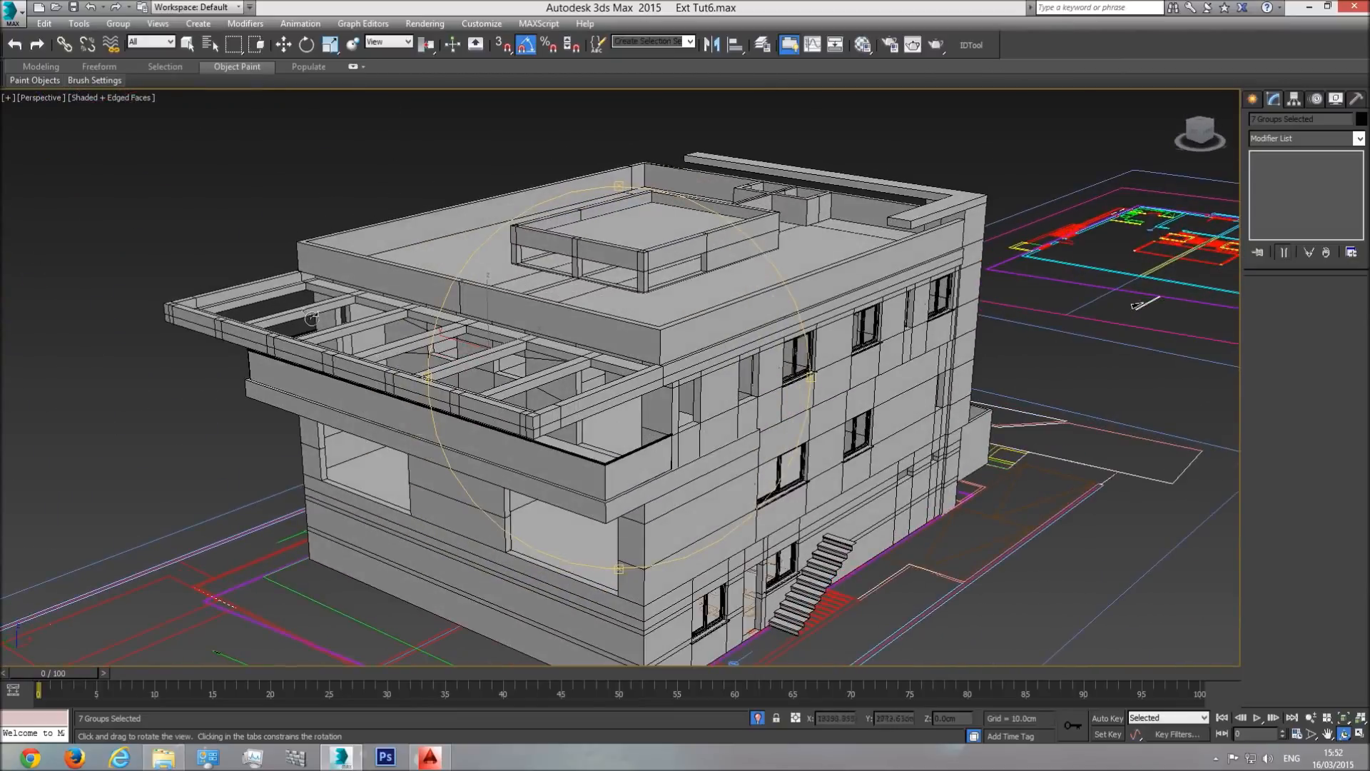
left_click_drag(539, 543, 549, 423)
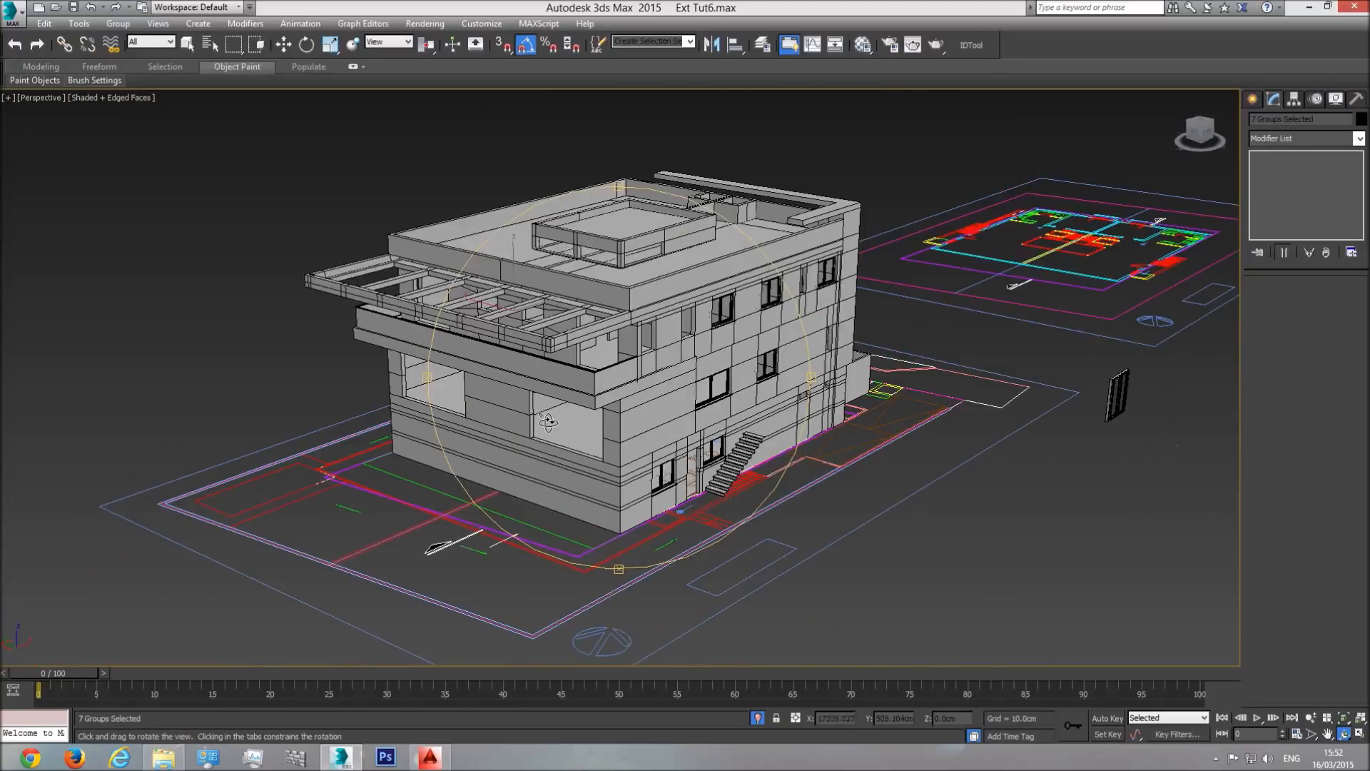
left_click_drag(646, 451, 505, 373)
scroll(493, 376, "up", 2)
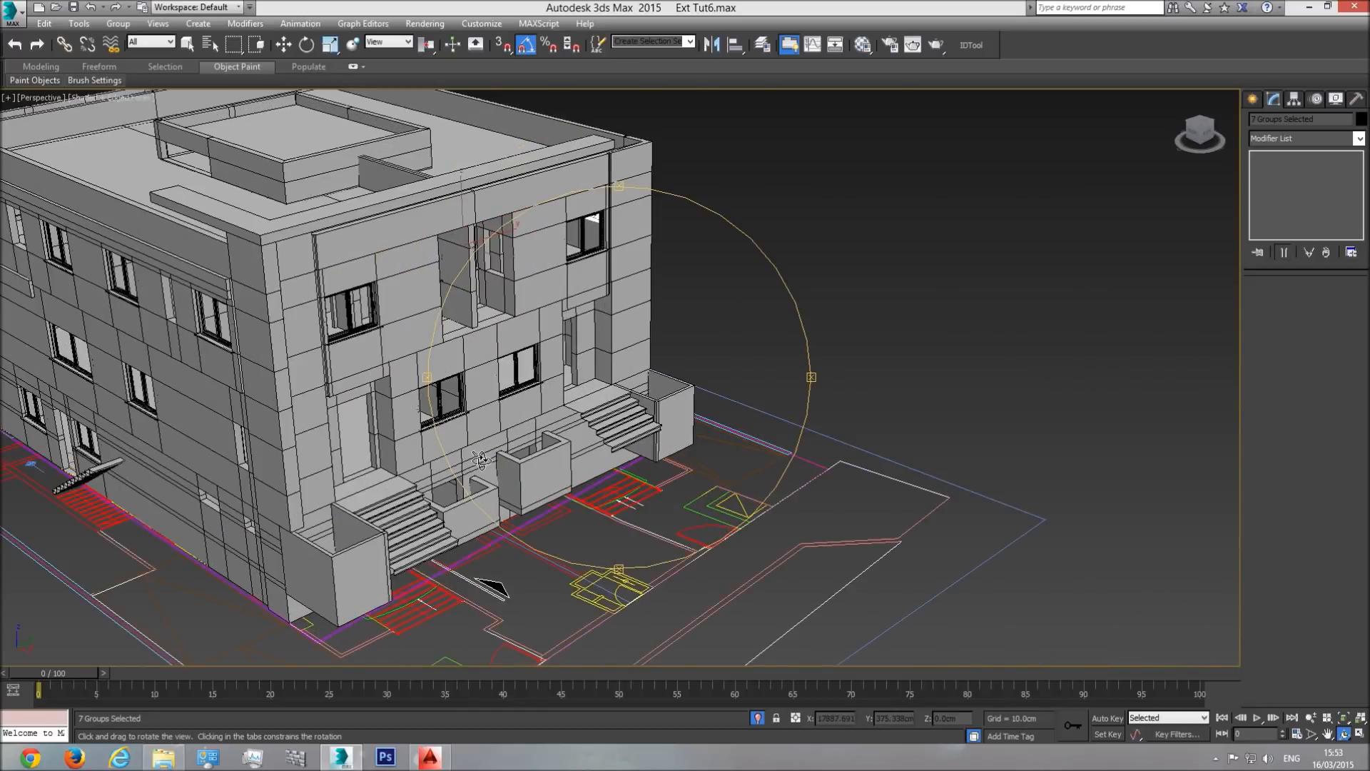
- Examine the entrance elevation drawing in the Top view, around the lower windows and the ground line between the two stairways
key("t")
scroll(643, 441, "down", 8)
middle_click_drag(361, 446, 800, 452)
middle_click_drag(398, 468, 501, 466)
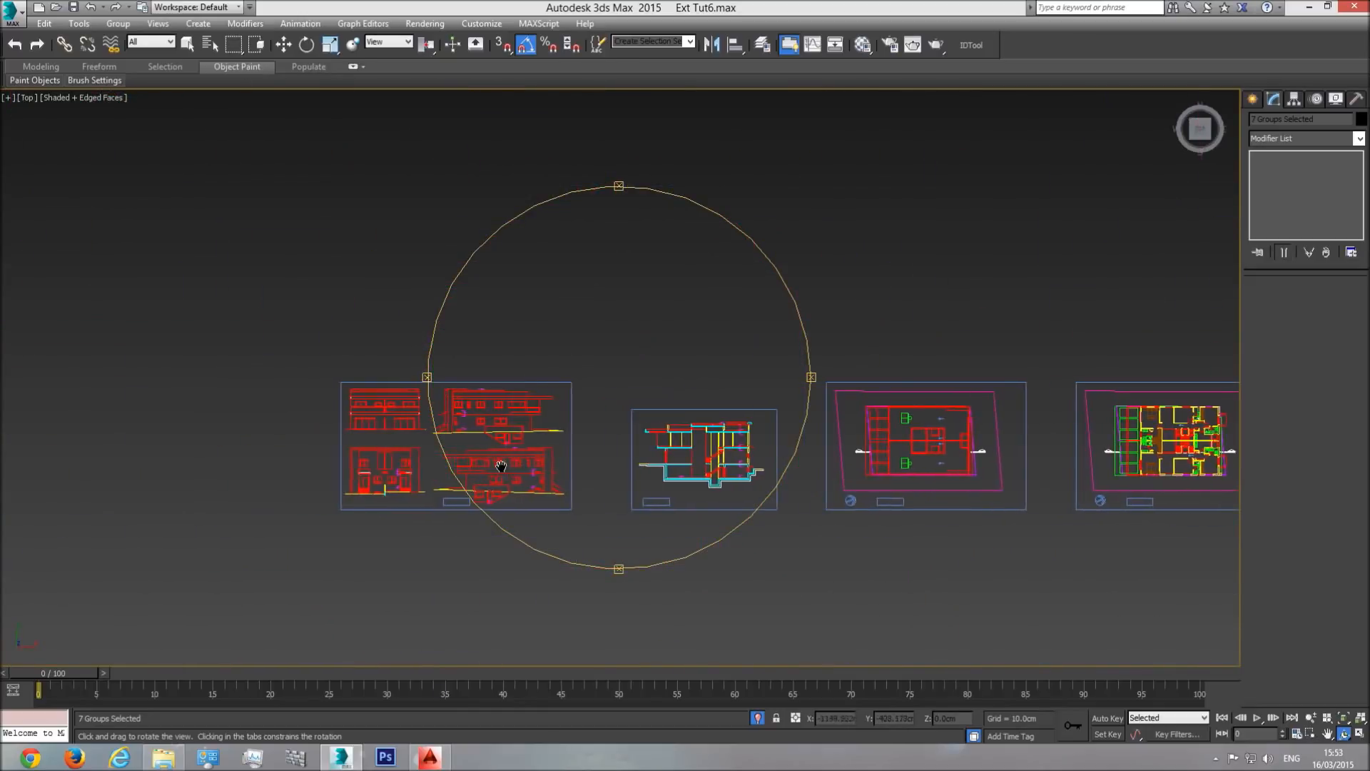
scroll(558, 492, "up", 5)
middle_click_drag(419, 379, 714, 413)
scroll(372, 488, "up", 5)
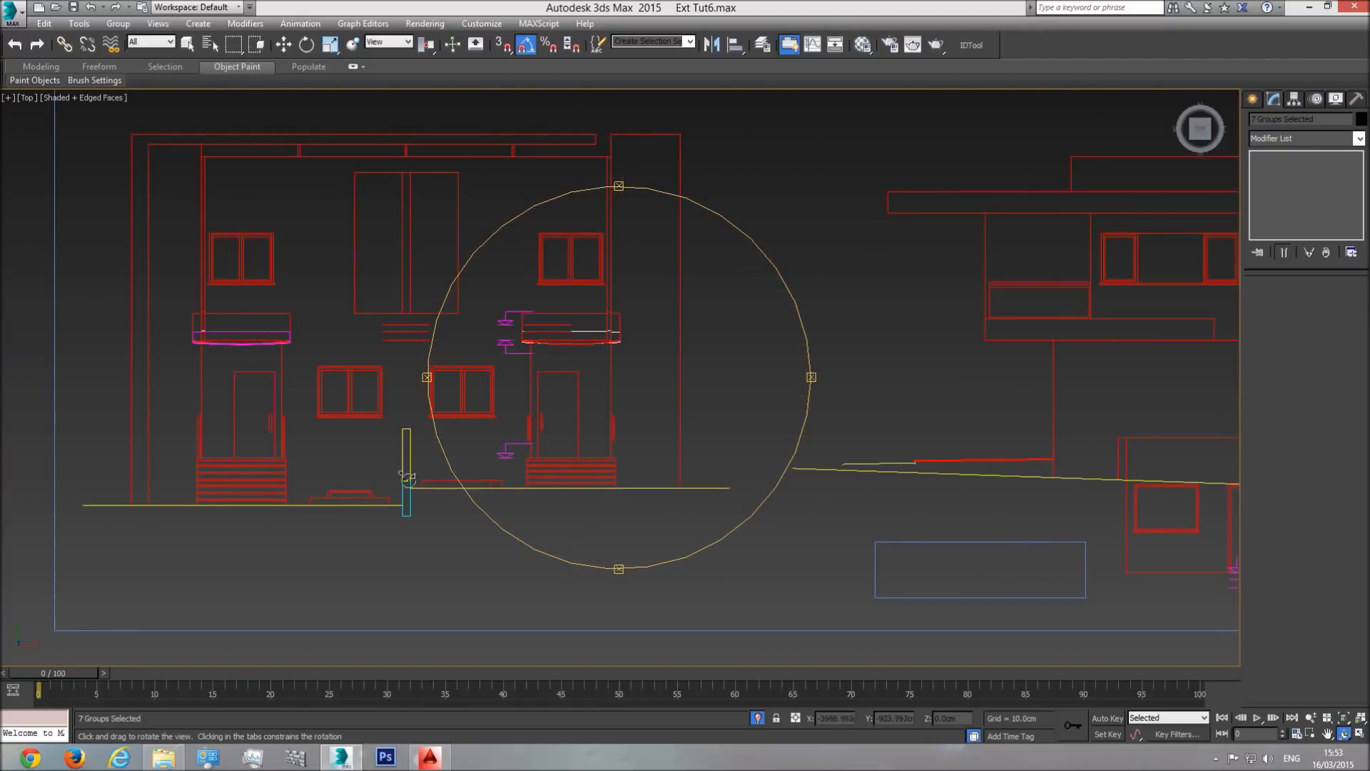
middle_click_drag(383, 471, 544, 434)
scroll(544, 434, "up", 3)
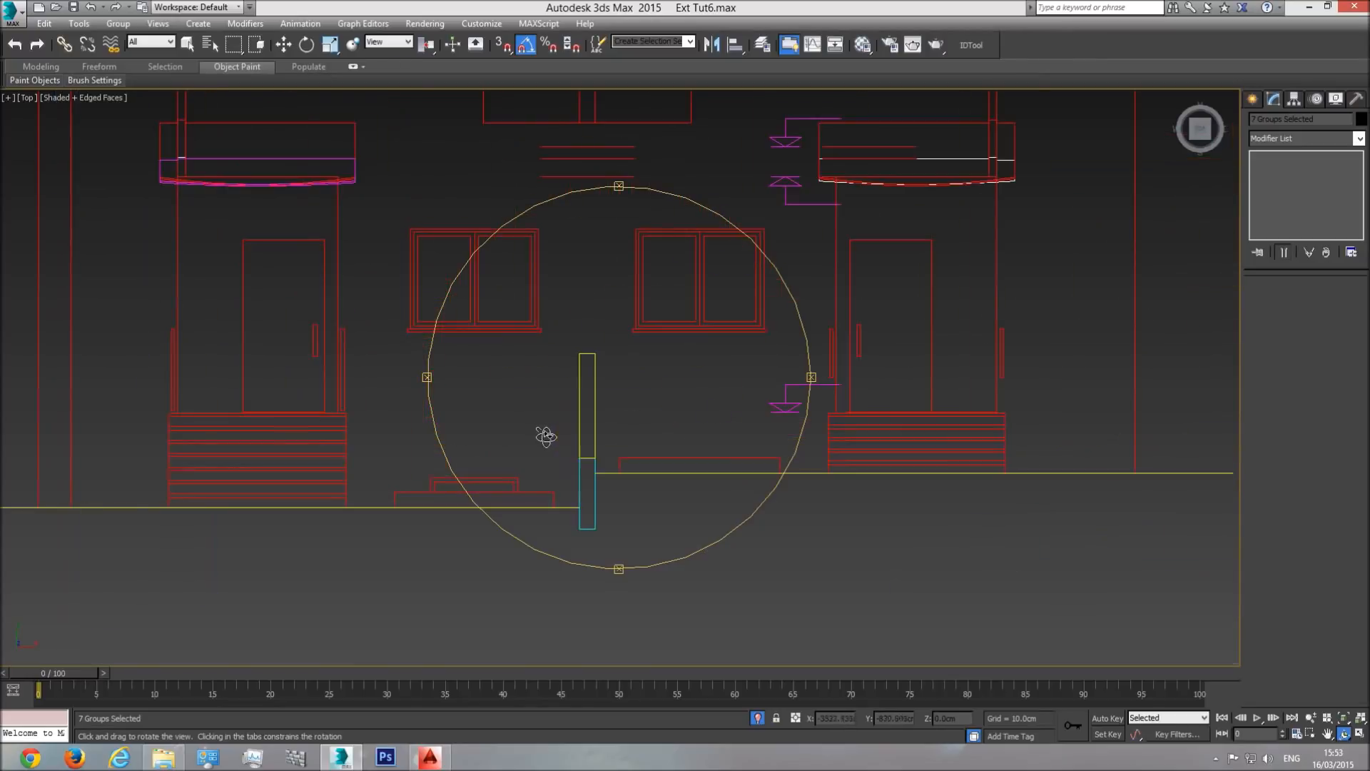
left_click(1254, 99)
left_click(1278, 189)
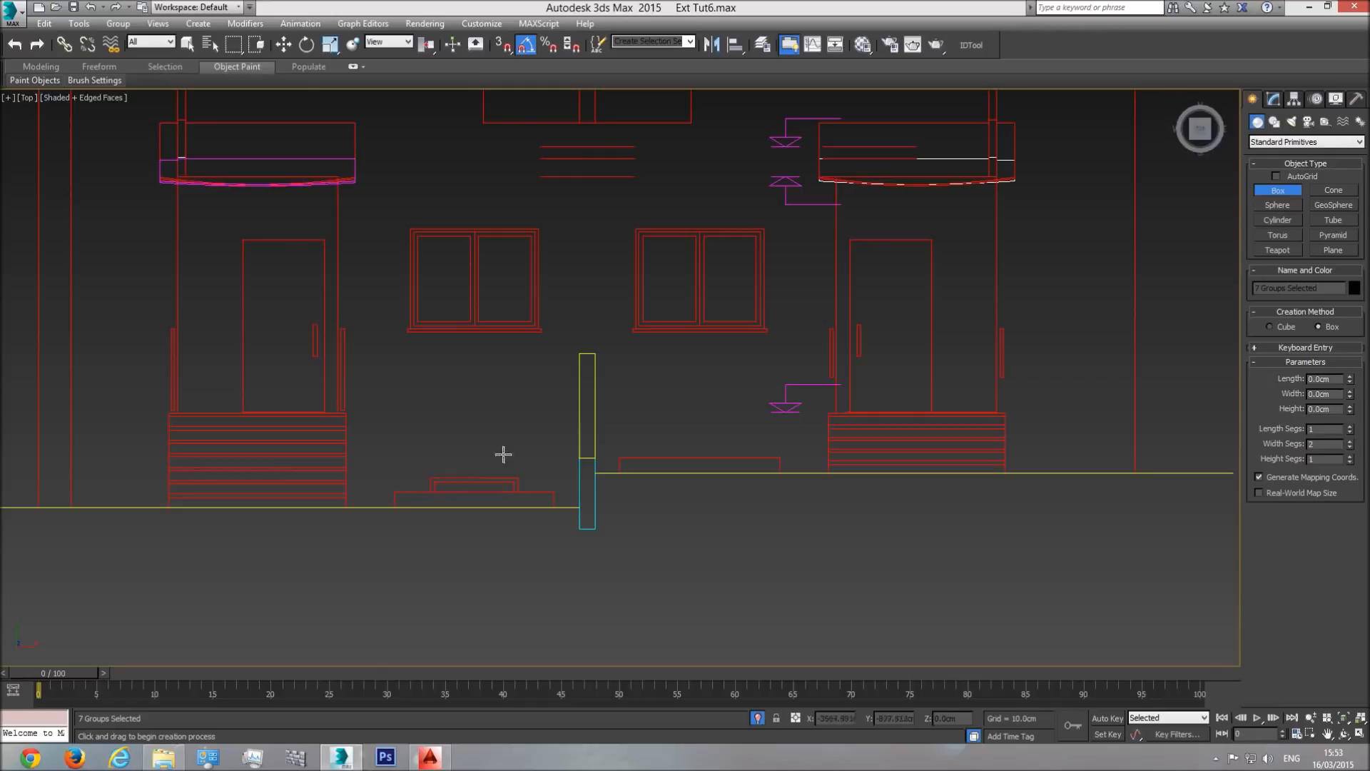
left_click_drag(430, 478, 518, 451)
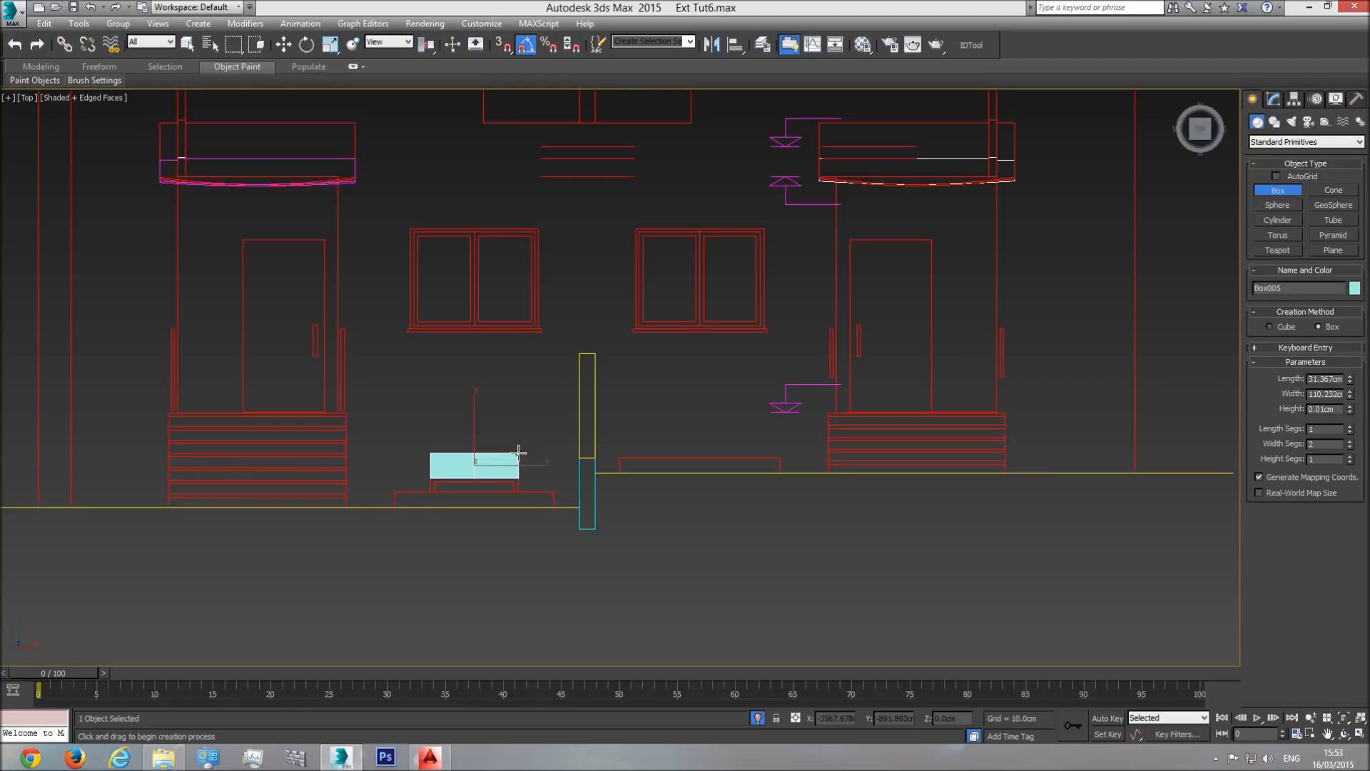
key("ctrl+z")
- Hide the two low walls that enclose the basement openings between the stairways of the entrance facade, working in perspective
key("p")
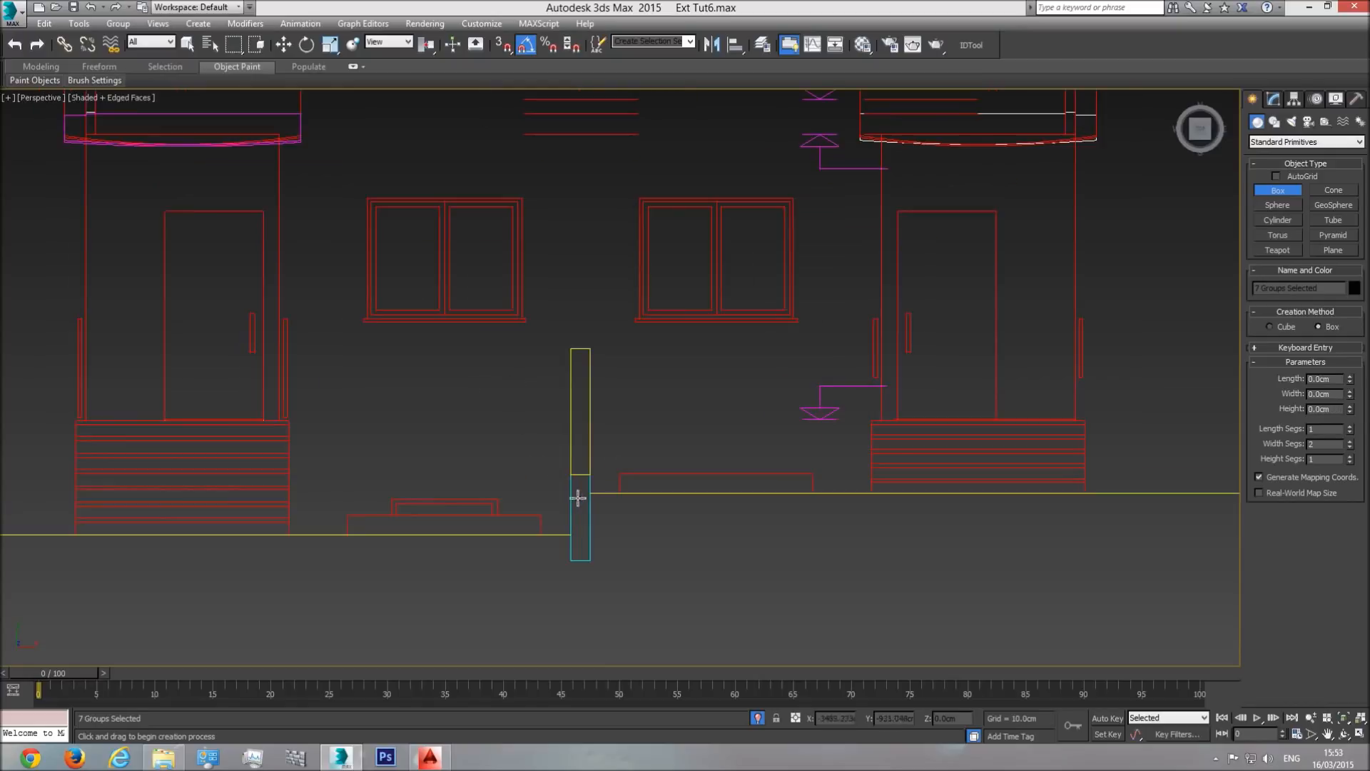
left_click(1345, 734)
left_click_drag(743, 407, 619, 353)
scroll(619, 354, "up", 4)
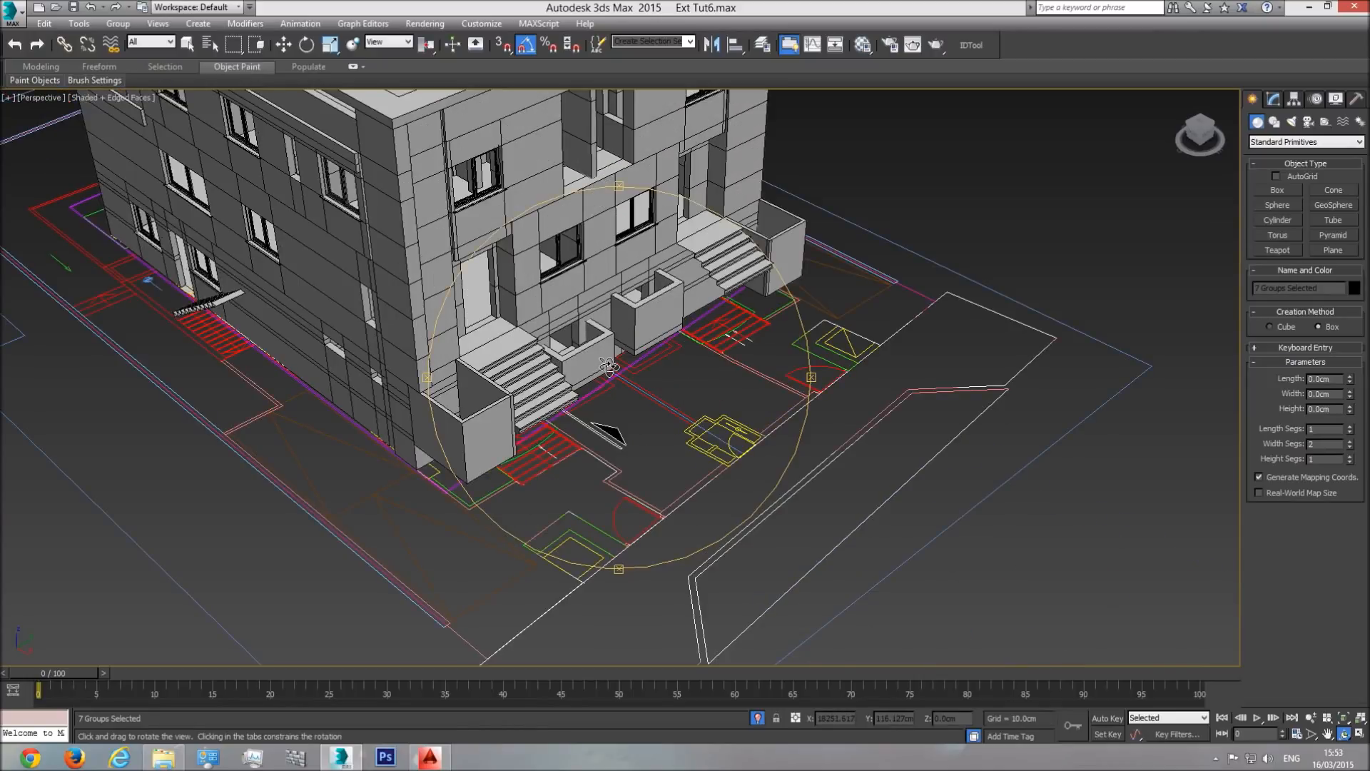
left_click_drag(608, 366, 602, 391)
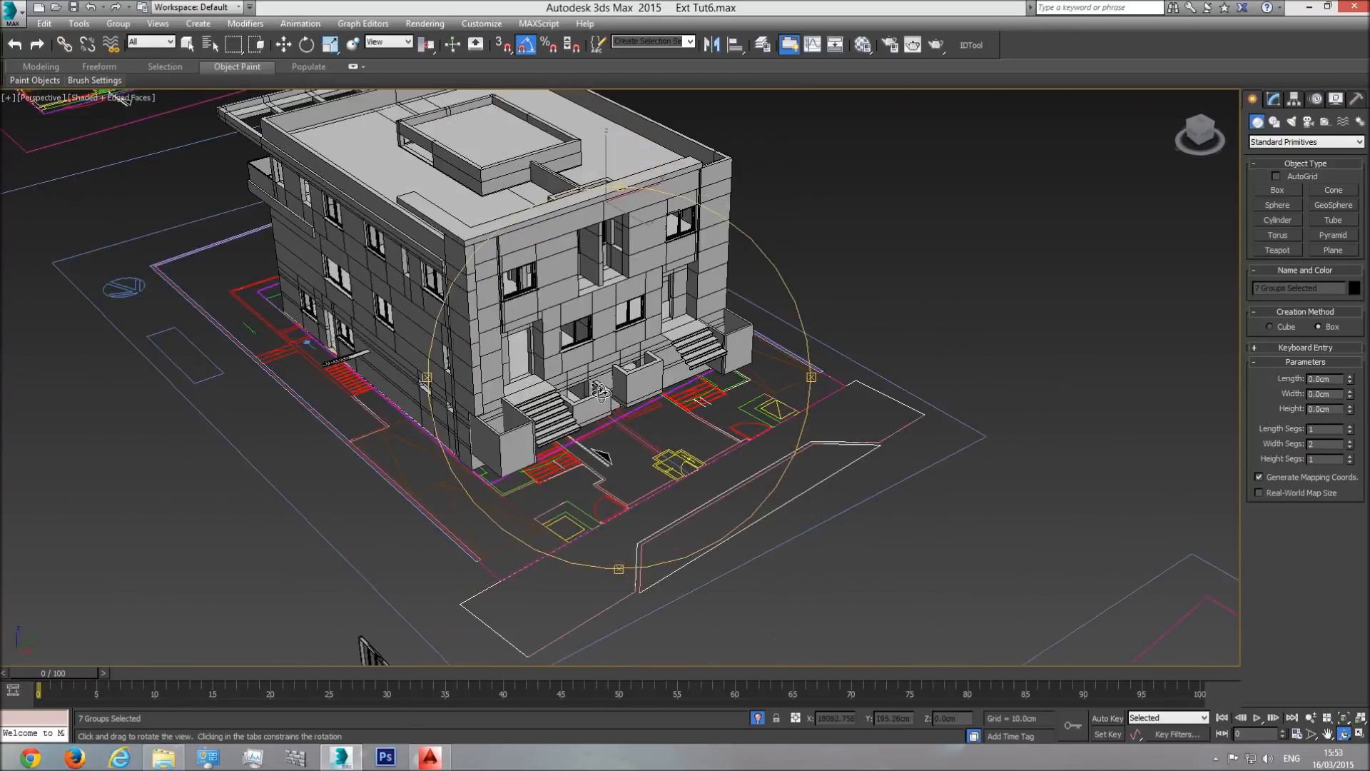
scroll(601, 391, "up", 5)
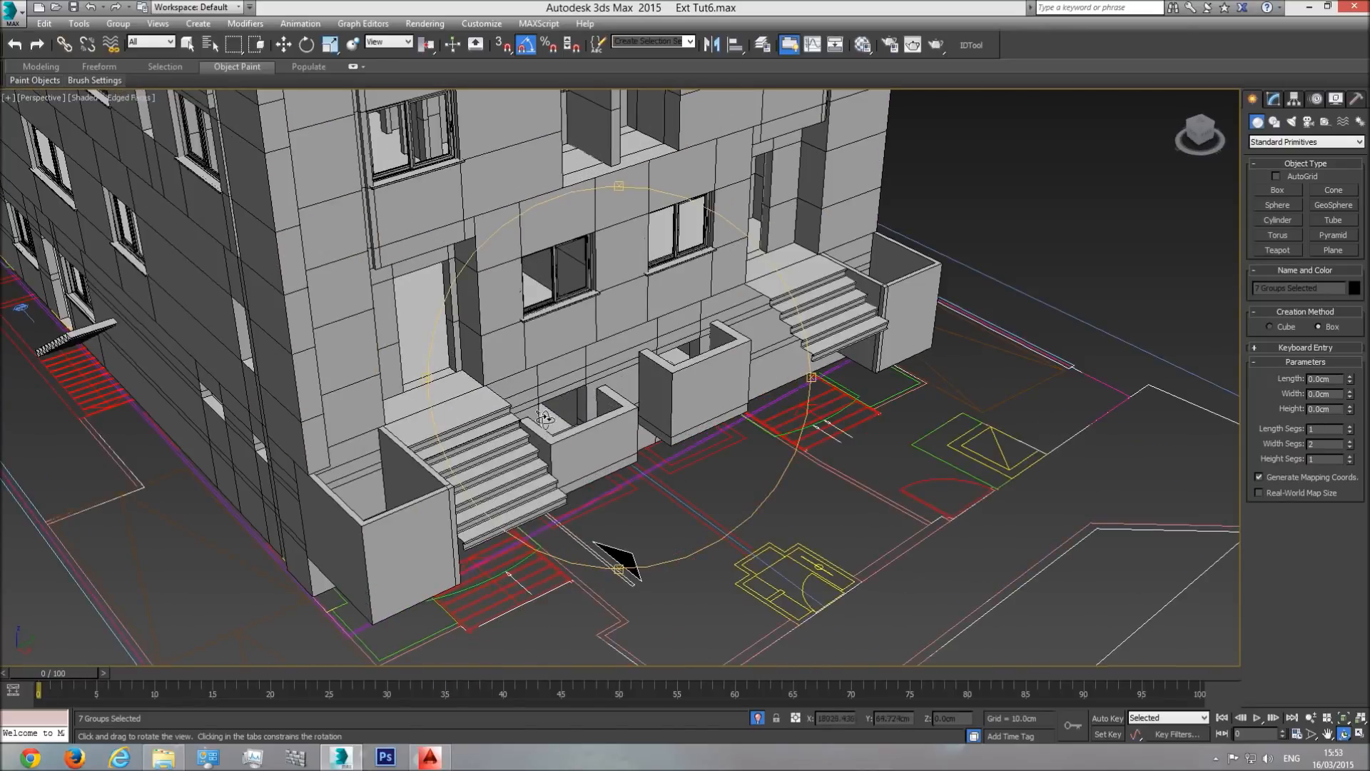
right_click(553, 419)
right_click(565, 274)
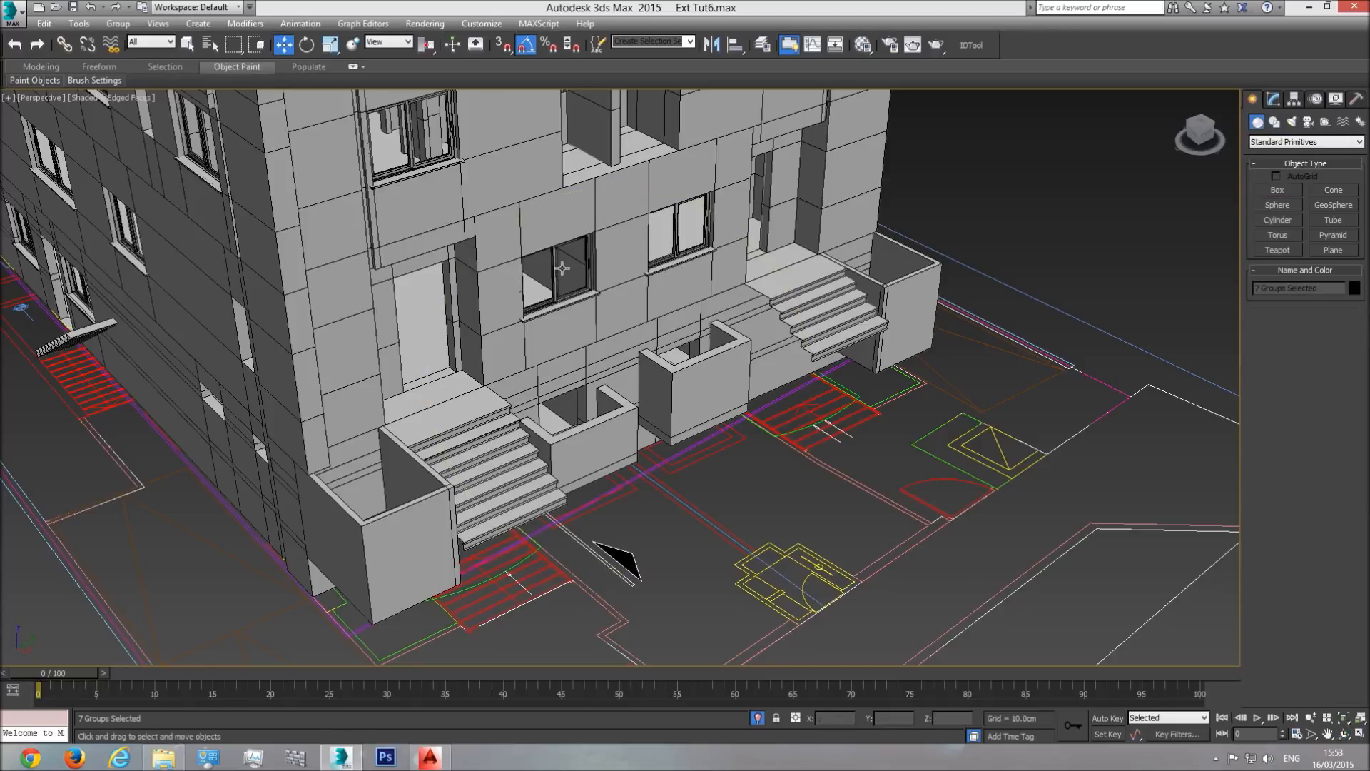
left_click(562, 268)
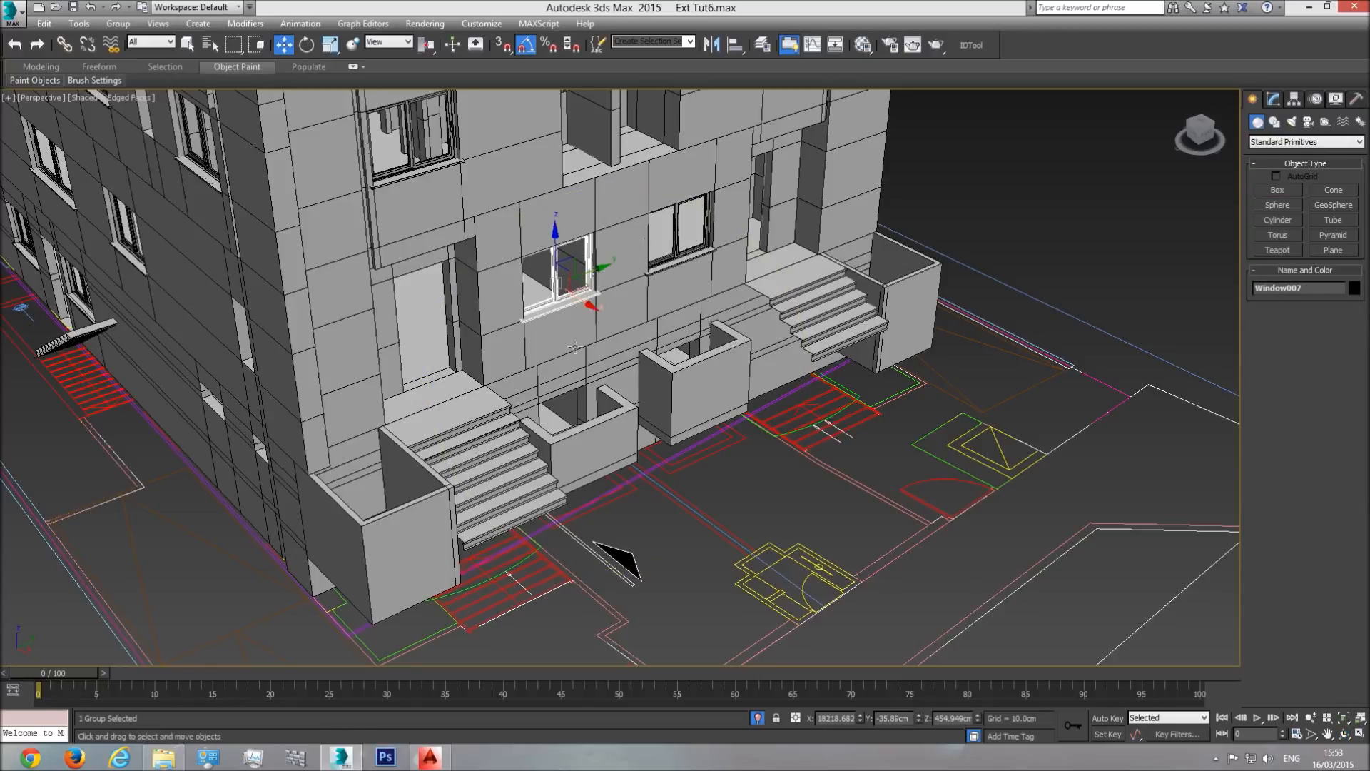
left_click(601, 430)
left_click(696, 380, "ctrl")
right_click(681, 368)
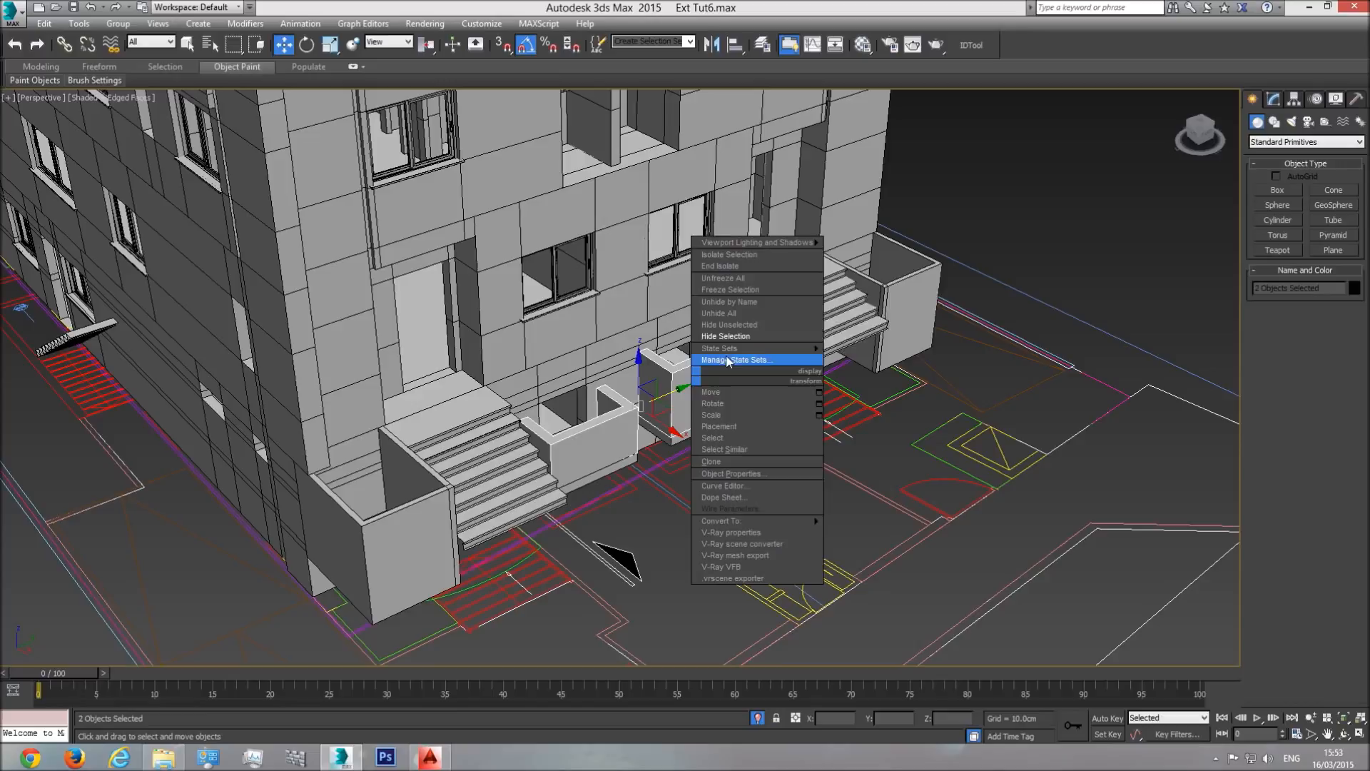
left_click(732, 342)
- Show the entrance facade in the Right view with Realistic shading
left_click(33, 97)
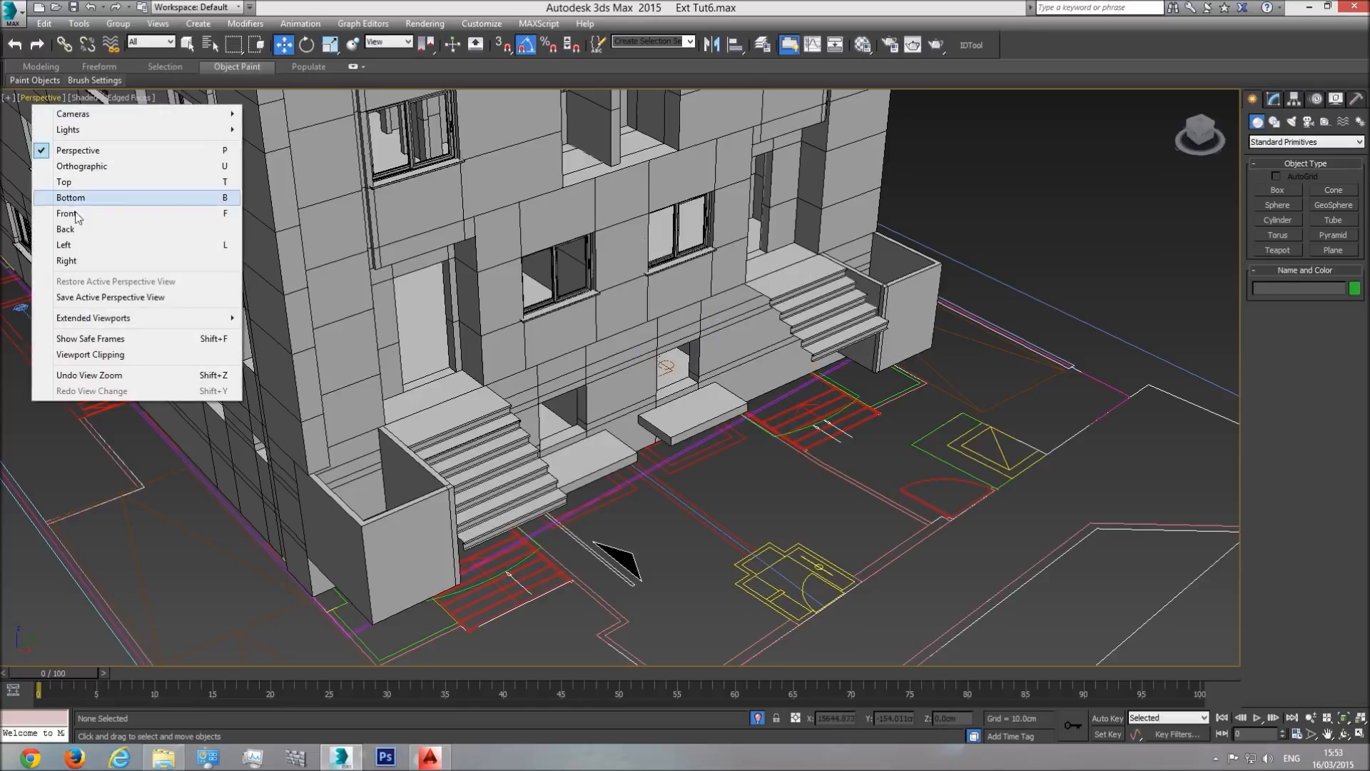
left_click(65, 260)
scroll(578, 359, "down", 3)
scroll(578, 359, "down", 4)
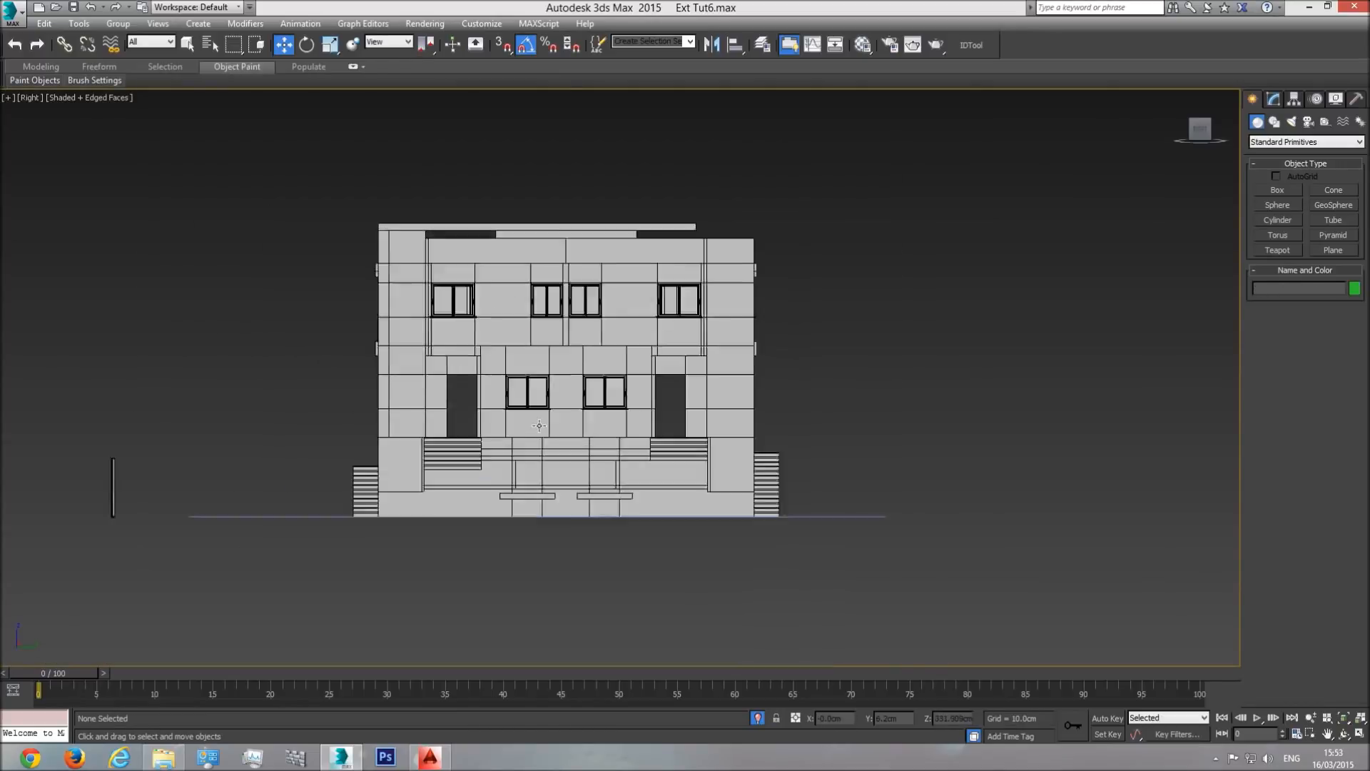
scroll(537, 348, "up", 6)
left_click(68, 96)
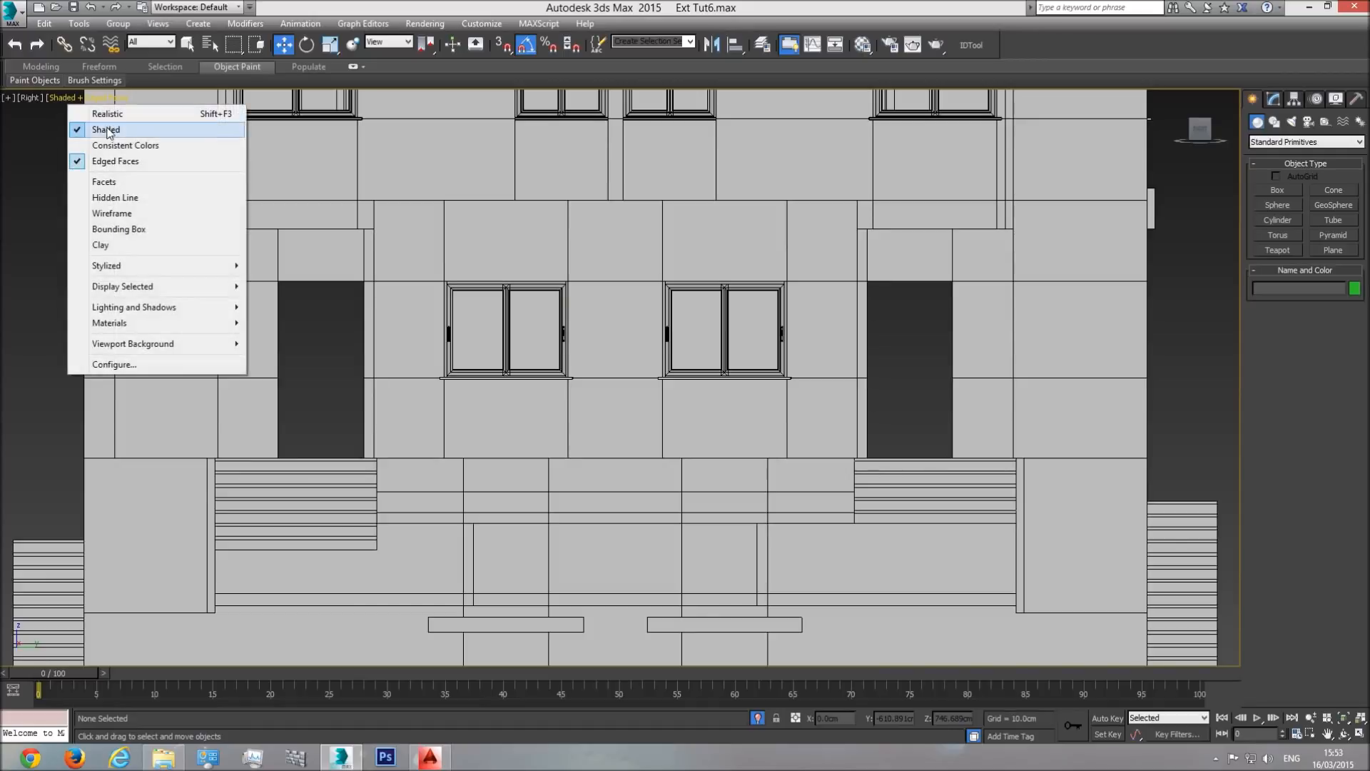
left_click(112, 116)
- Copy the left of the two windows between the entrance doors straight down onto the basement opening below it
left_click(537, 339)
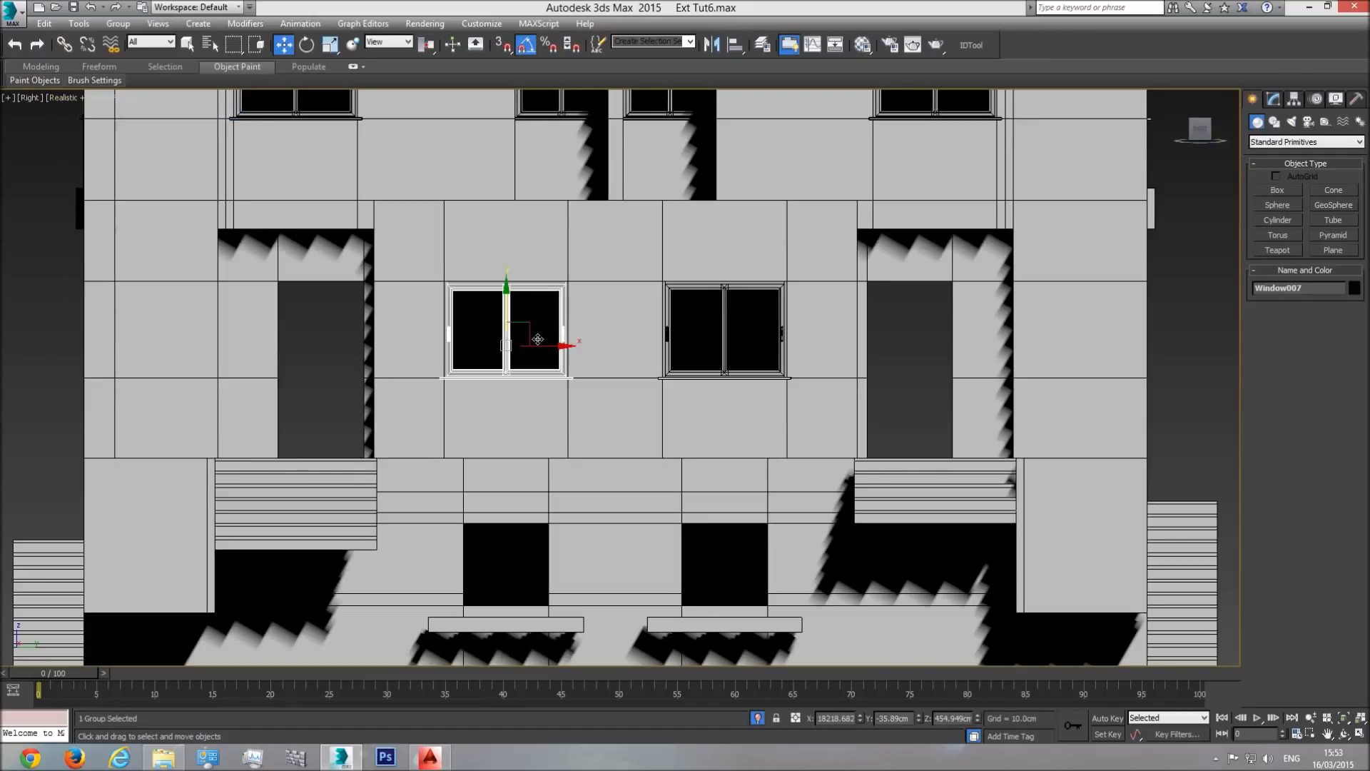
left_click_drag(508, 303, 490, 530, "shift")
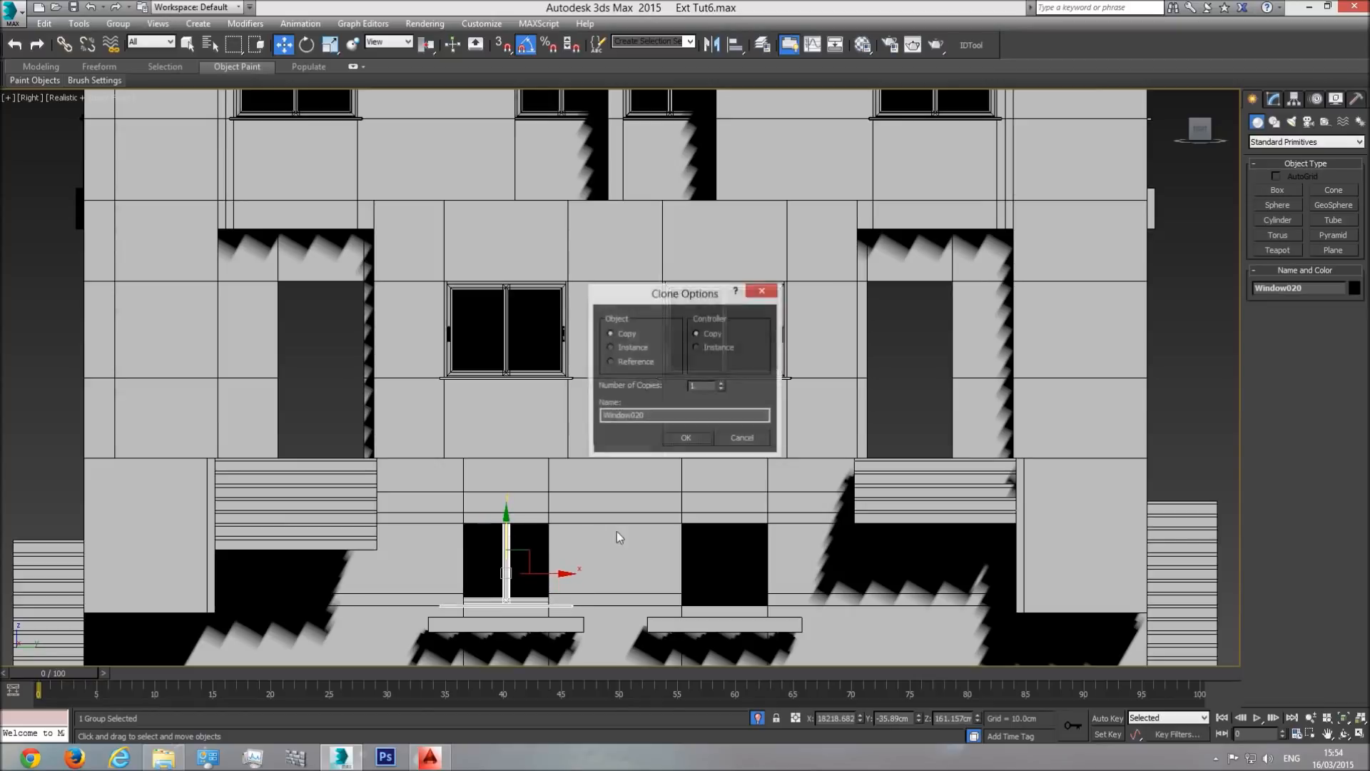
left_click(687, 436)
- Open the copied window's group and select its double window frame for modification
middle_click_drag(518, 598, 641, 531)
scroll(610, 523, "up", 5)
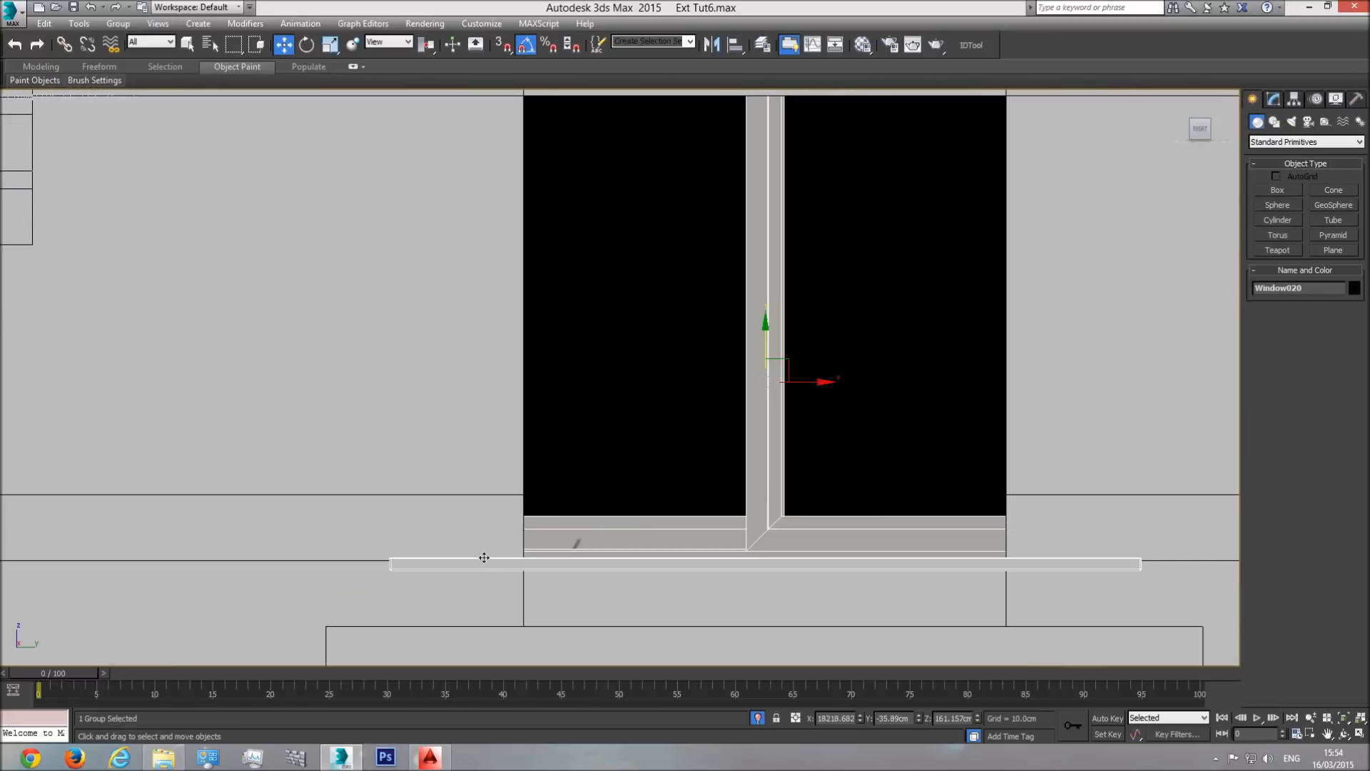
scroll(720, 435, "down", 2)
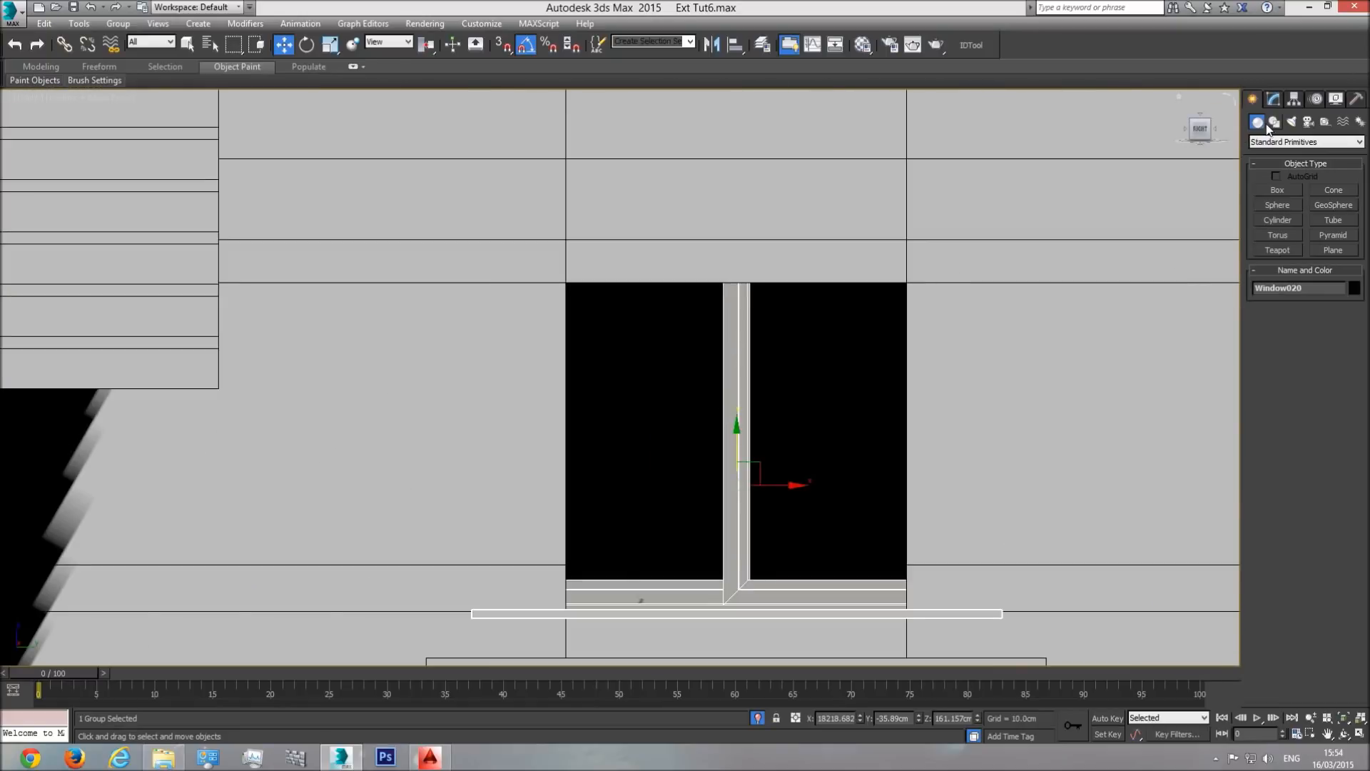
left_click(118, 23)
left_click(133, 76)
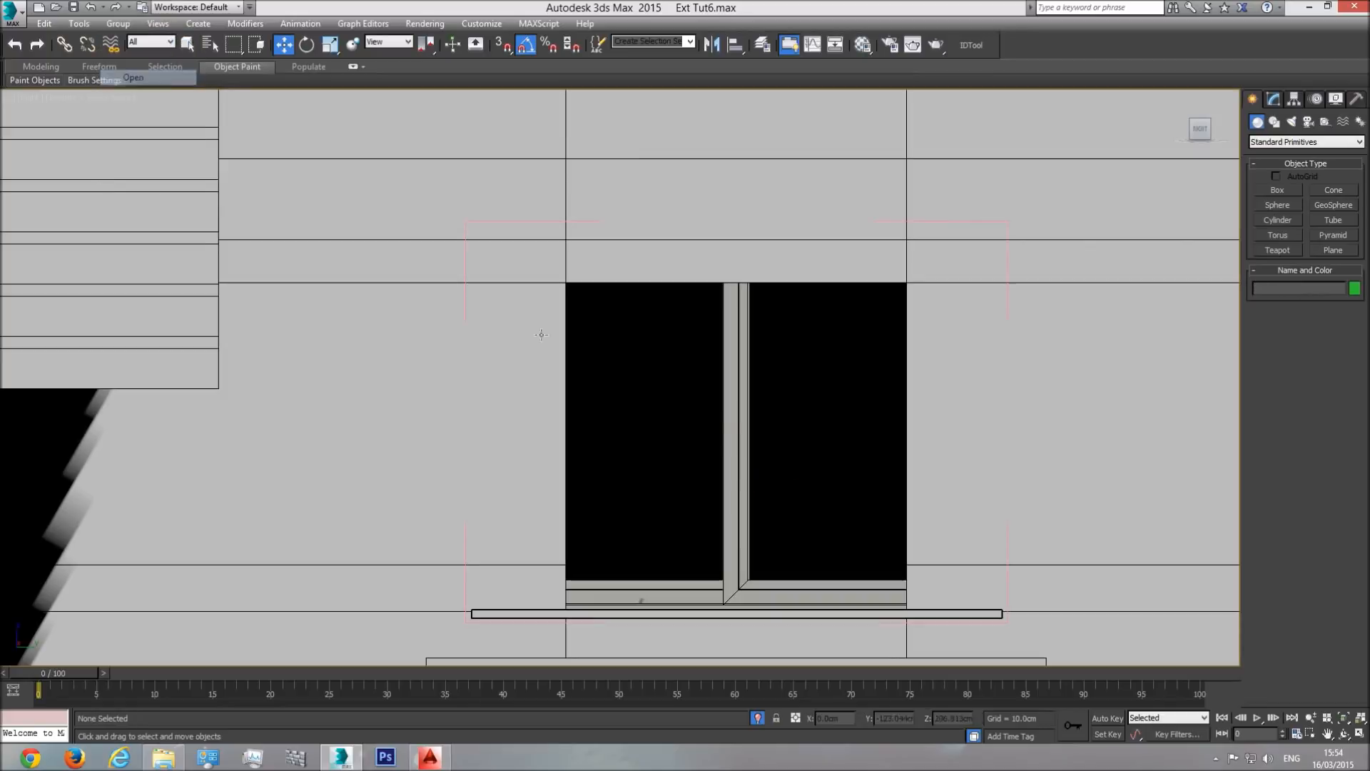
left_click(1274, 99)
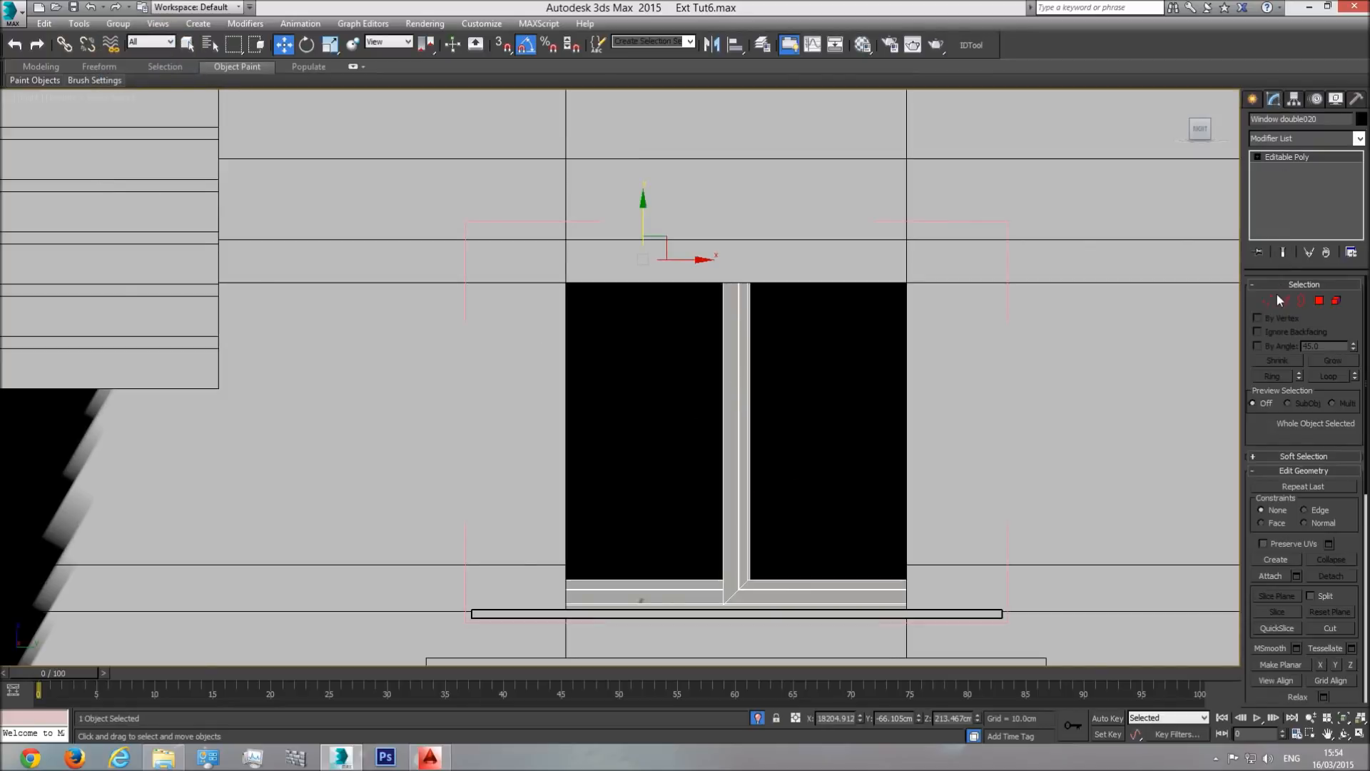
- Lower the top vertices of the copied window frame to the upper edge of the basement opening
left_click(1267, 300)
scroll(1048, 357, "down", 2)
key("F3")
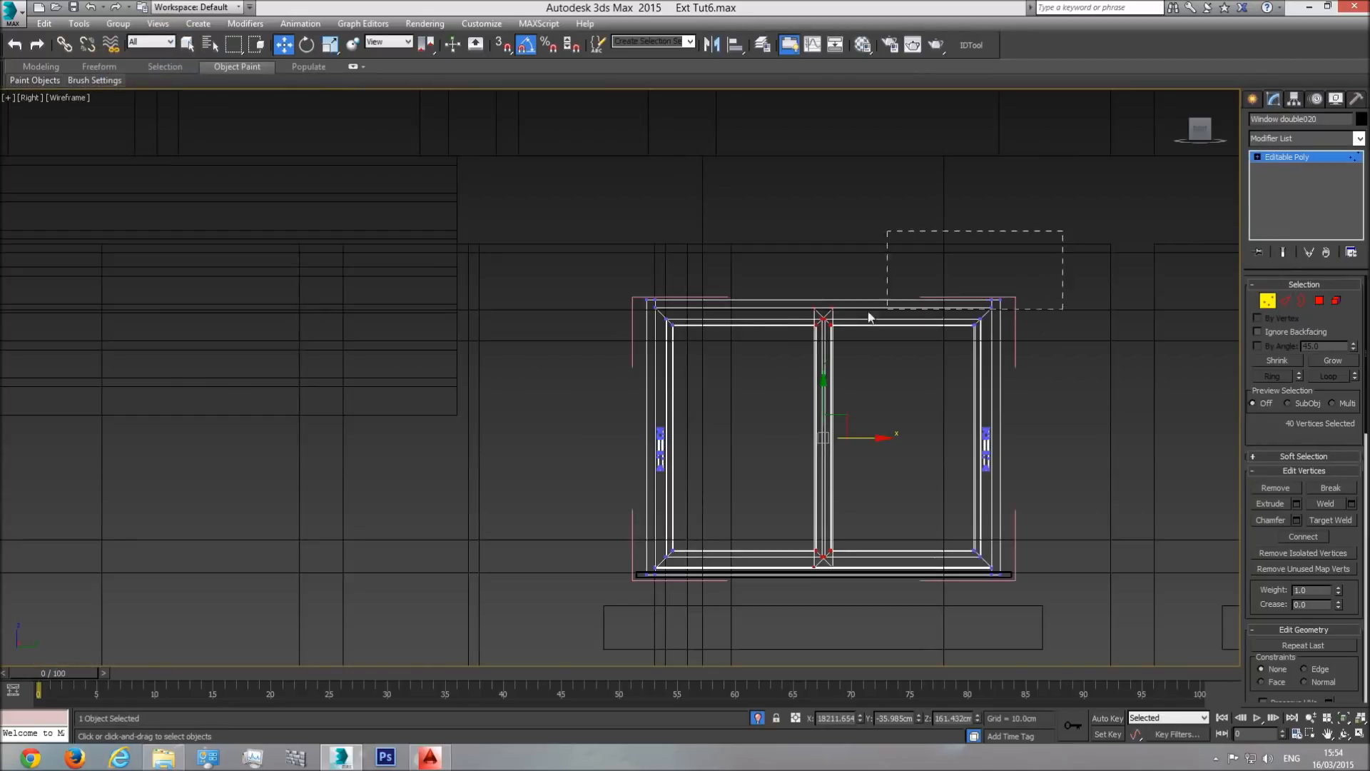
left_click_drag(1064, 230, 534, 357)
key("F3")
left_click_drag(815, 268, 837, 324)
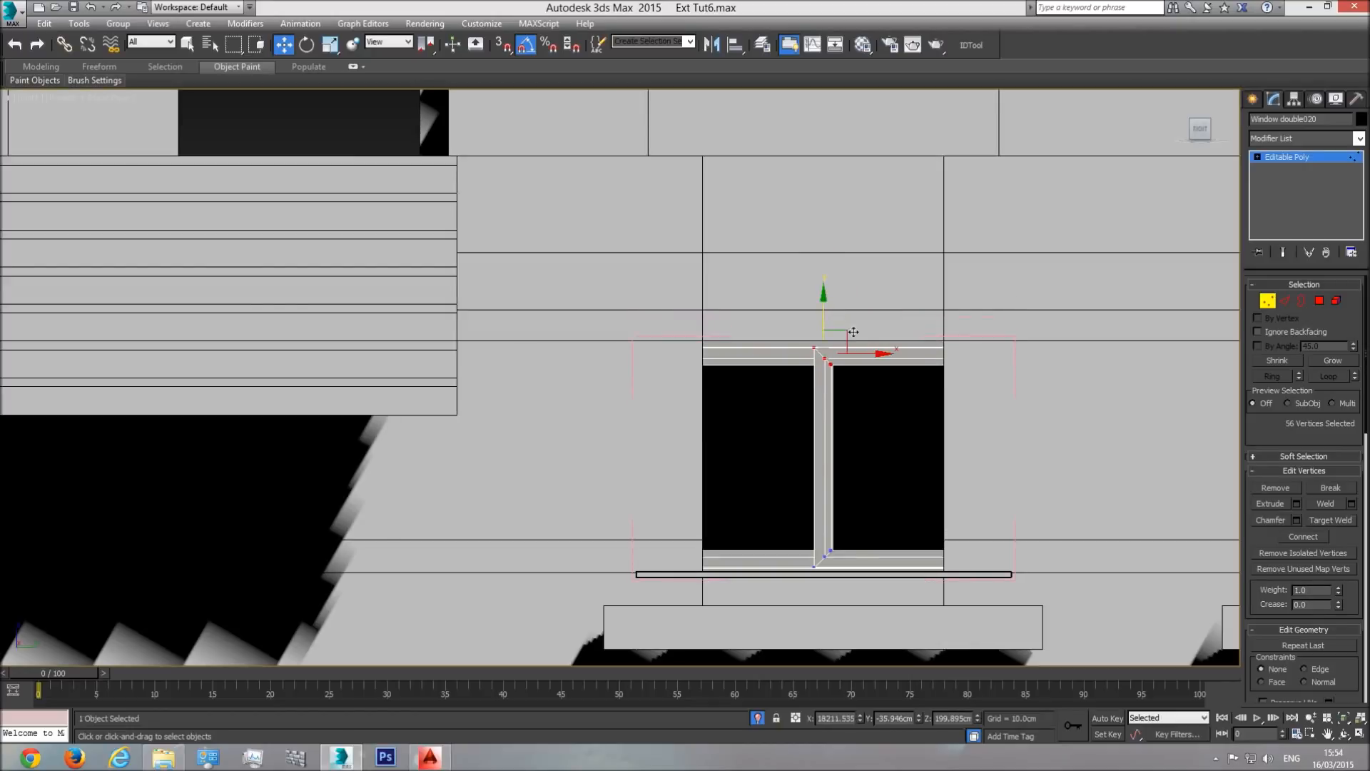
- Move the vertices on both sides of the window frame inward to fit the basement opening's width
key("F3")
left_click_drag(1062, 291, 936, 645)
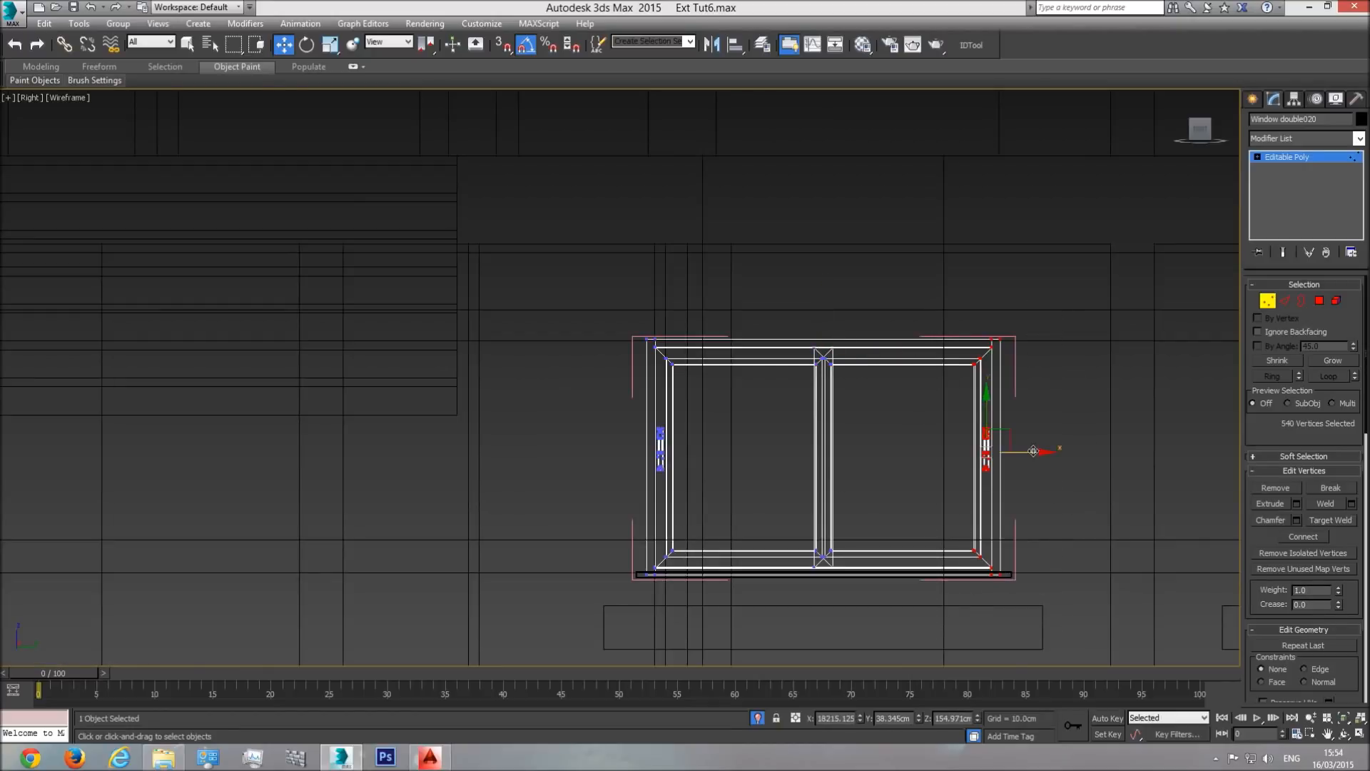
key("F3")
left_click_drag(1005, 462, 975, 475)
key("F3")
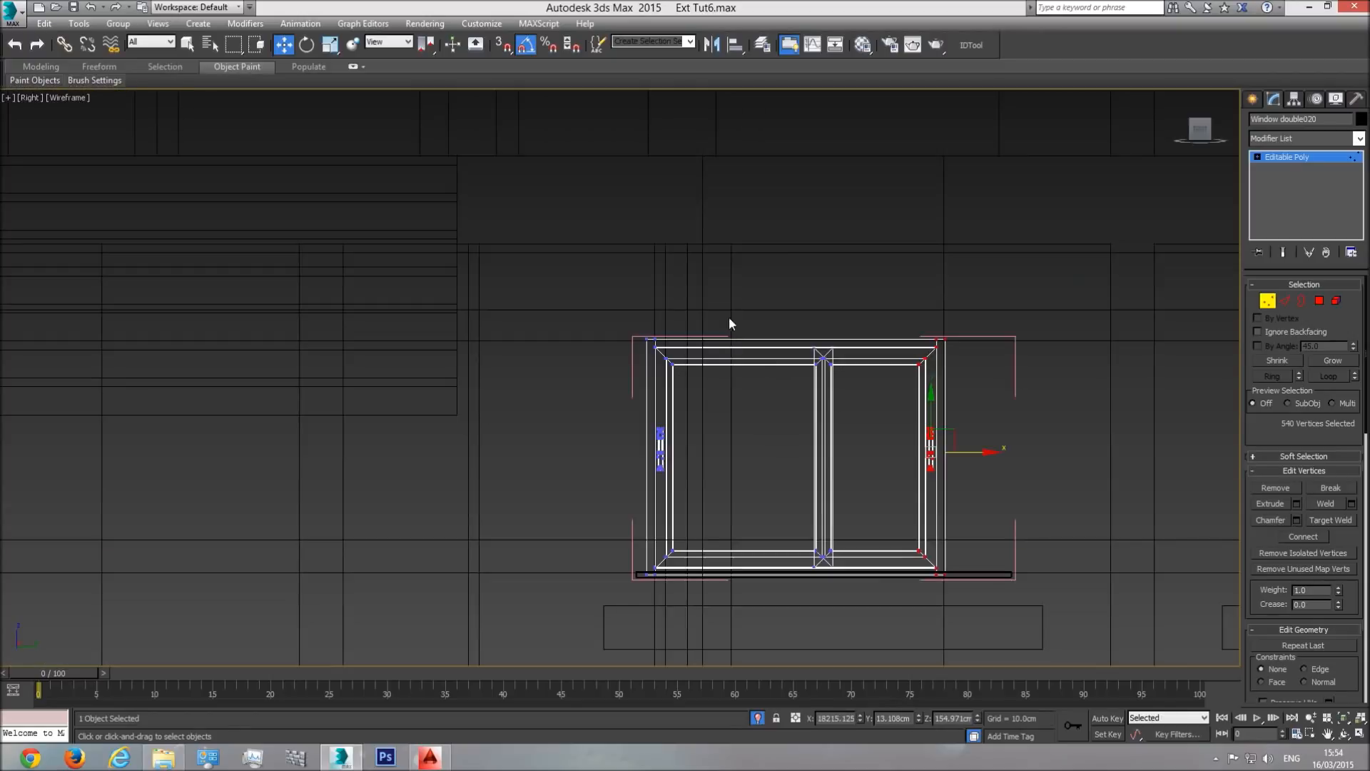
left_click_drag(560, 629, 559, 630)
key("F3")
left_click_drag(699, 451, 755, 452)
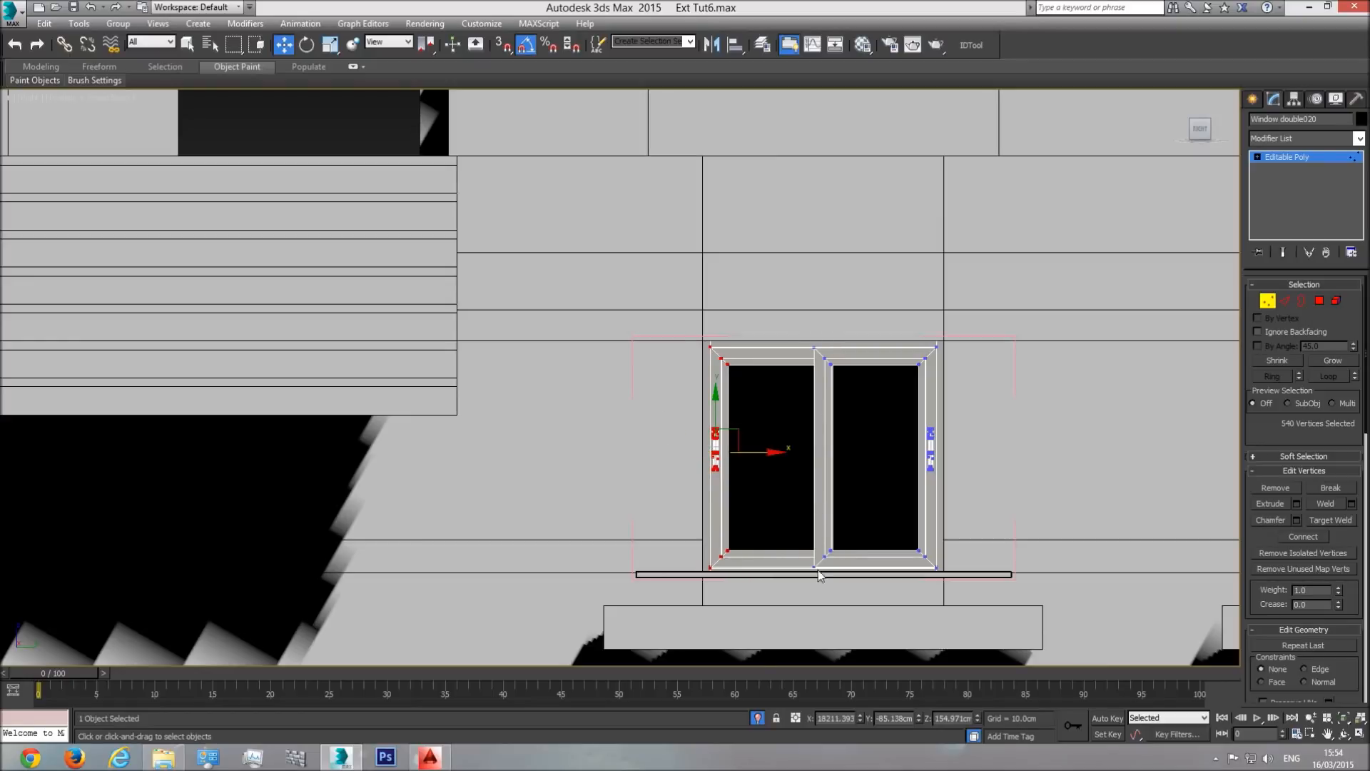
left_click(1269, 301)
left_click(1253, 99)
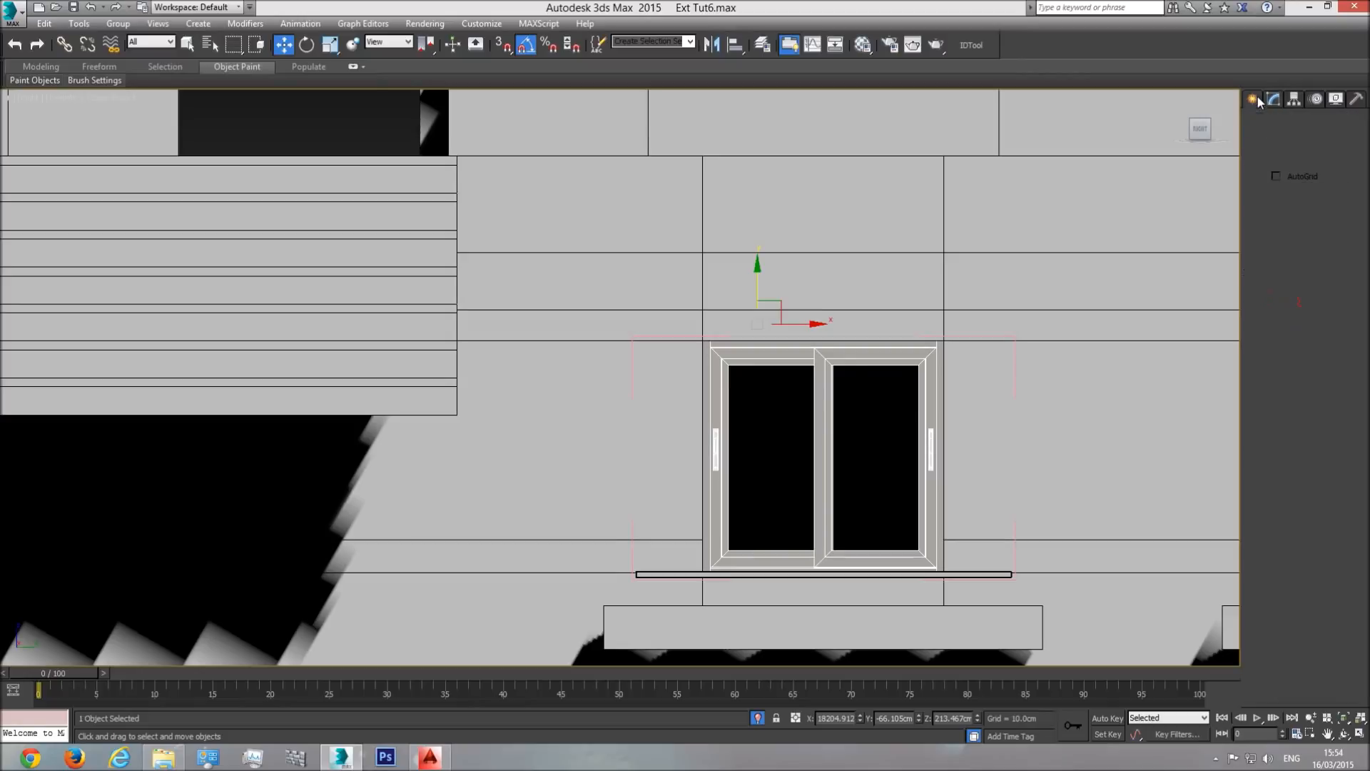
left_click(1278, 191)
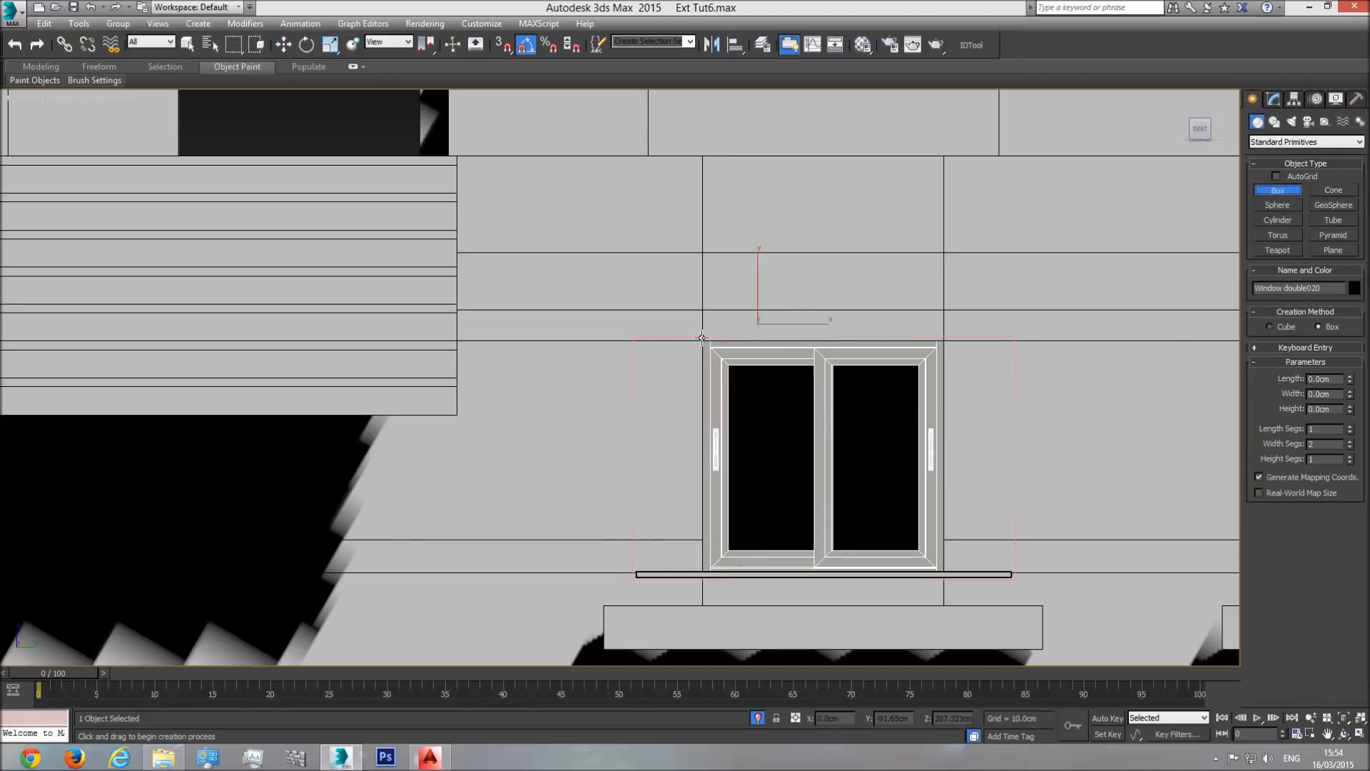
mouse_move(703, 339)
left_mouse_down()
mouse_move(762, 321)
mouse_move(942, 323)
left_mouse_up()
key("F3")
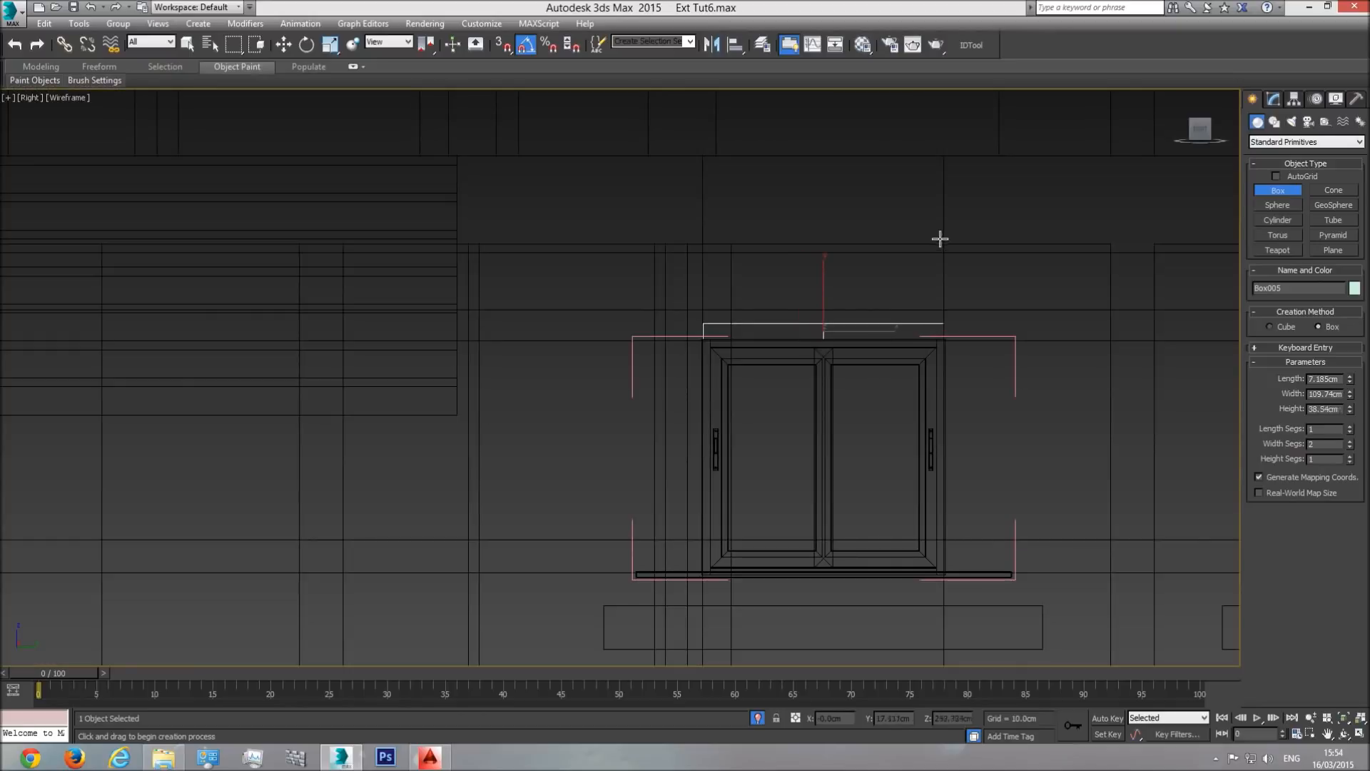
key("w")
key("Delete")
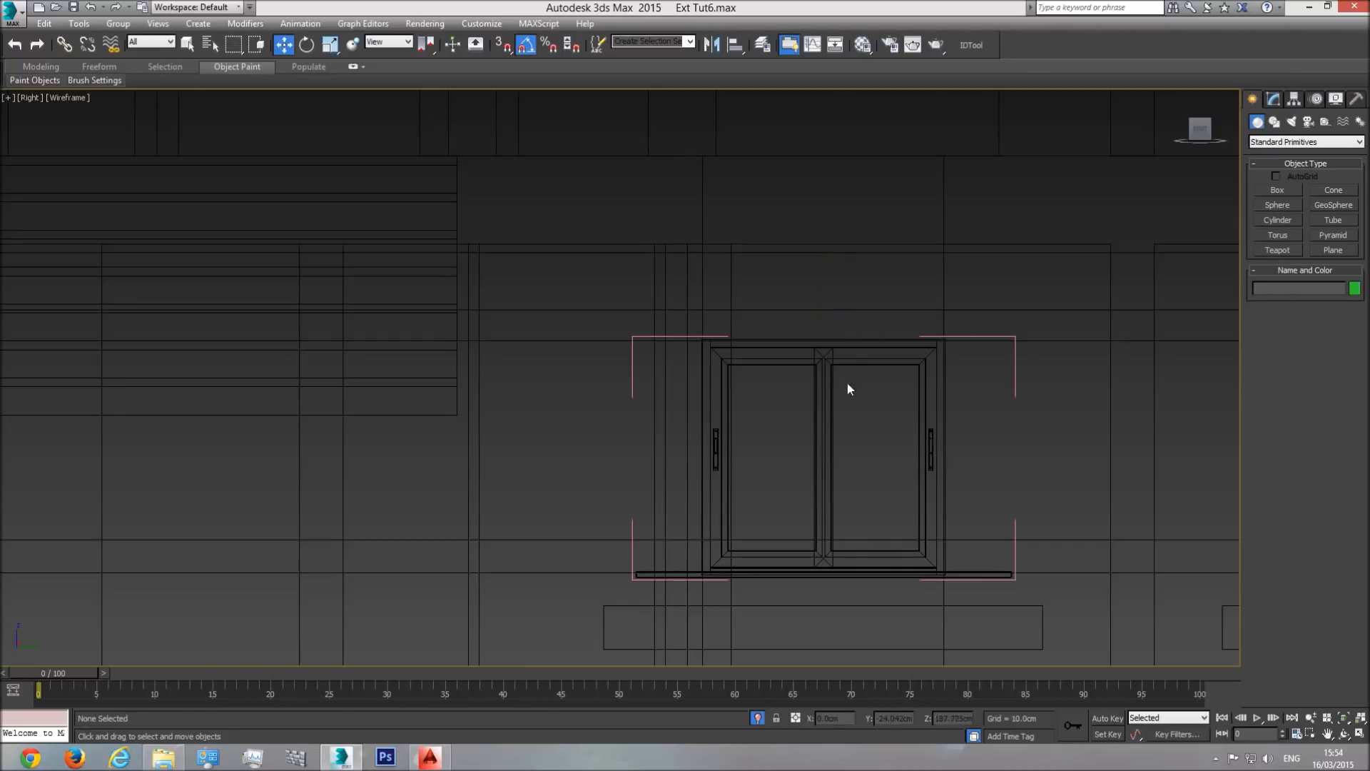
- Shorten the ledge under the basement window by moving the vertices at both ends inward, just past the opening's sides
key("F3")
middle_click_drag(801, 424, 785, 416)
right_click(762, 561)
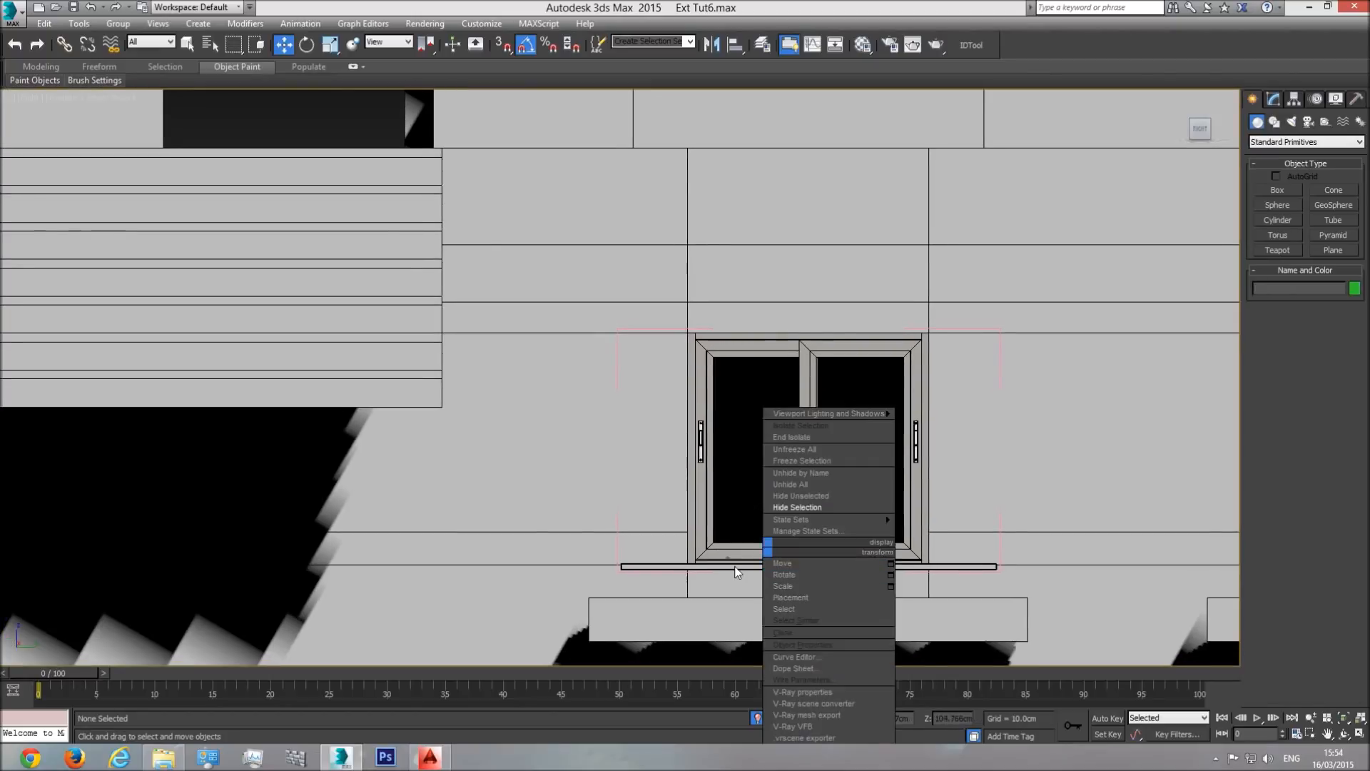
left_click(743, 568)
left_click(1275, 99)
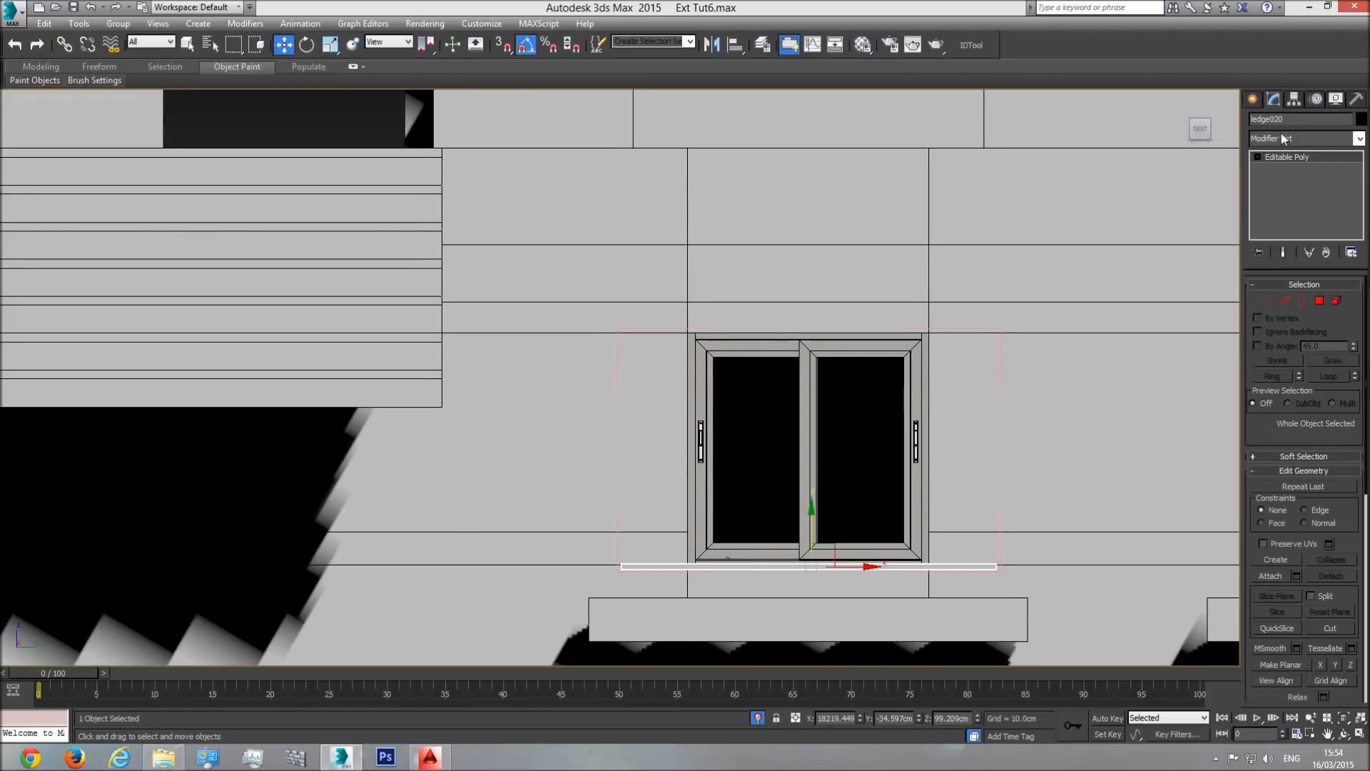
left_click(1268, 301)
left_click_drag(1042, 509, 990, 576)
left_click_drag(665, 542, 710, 568)
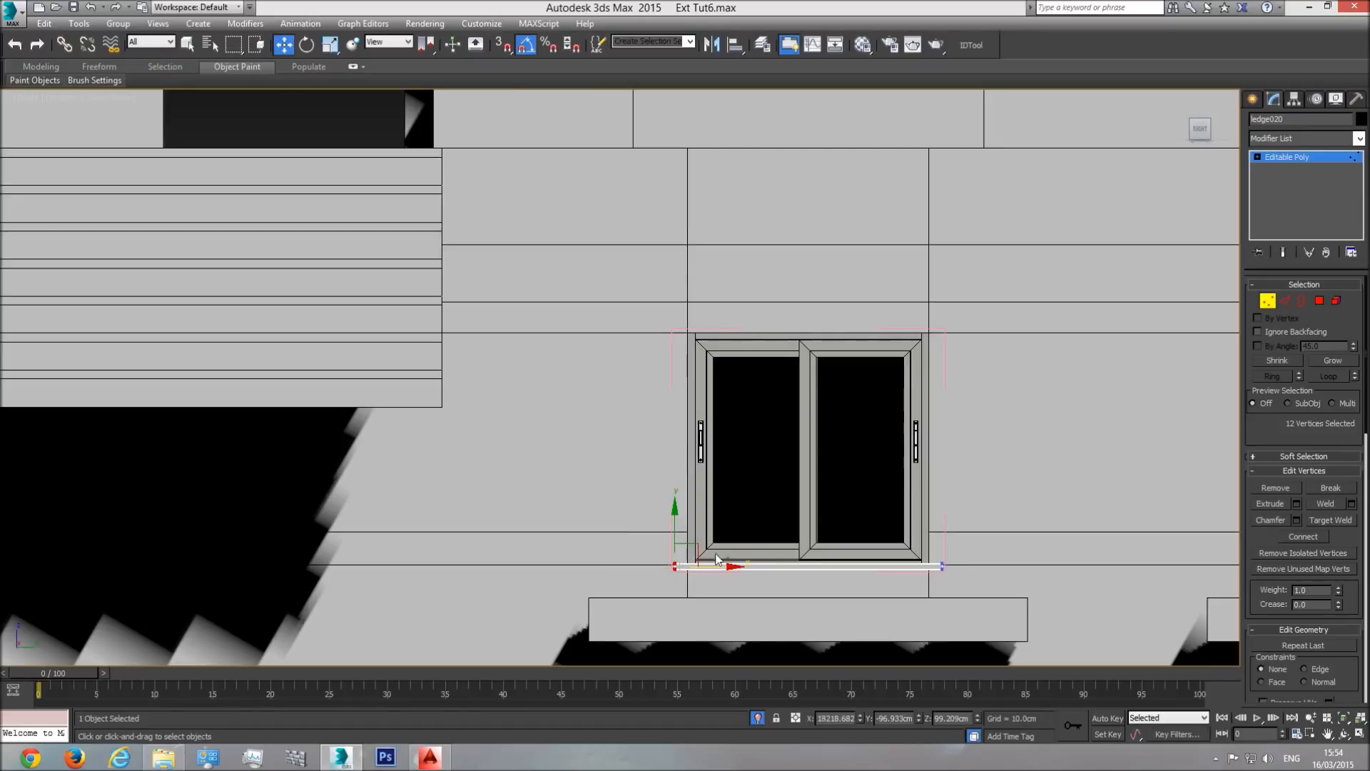
scroll(786, 561, "down", 2)
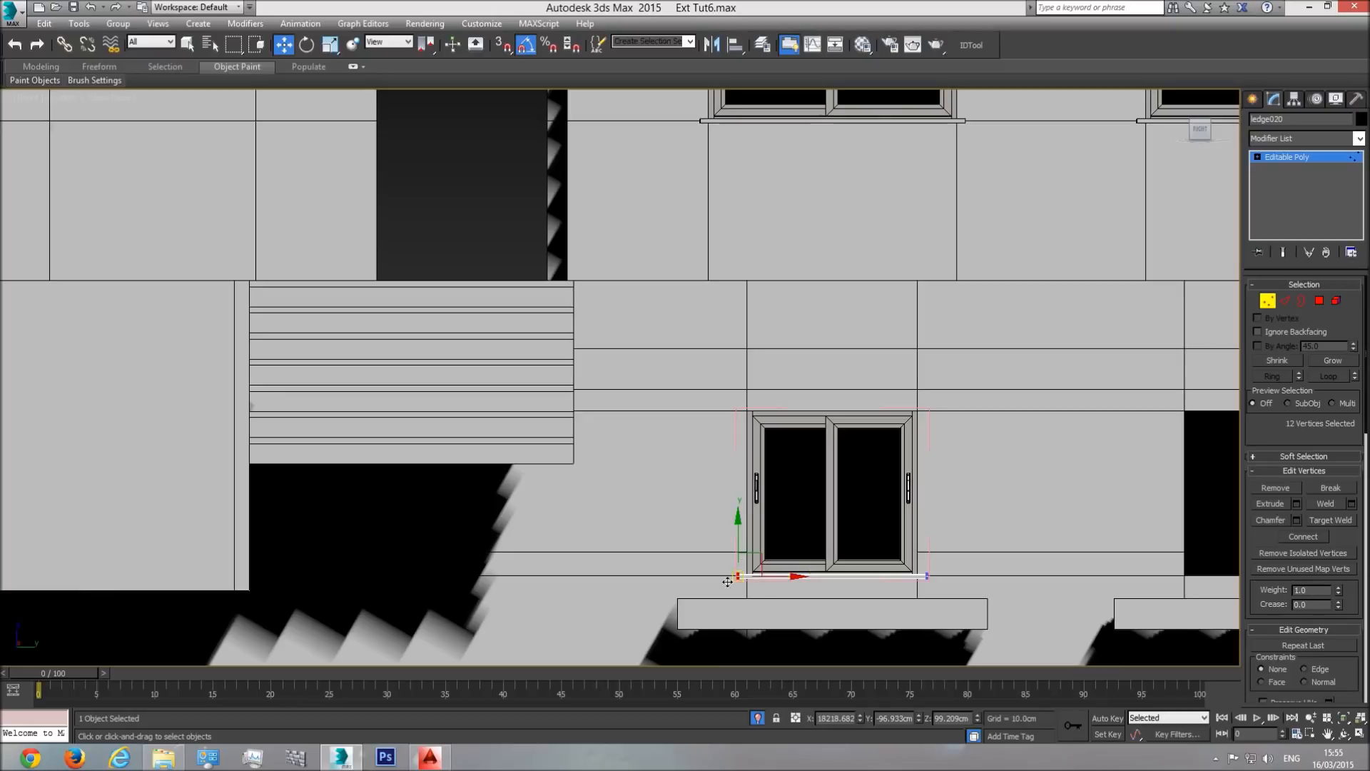
middle_click_drag(864, 569, 803, 492)
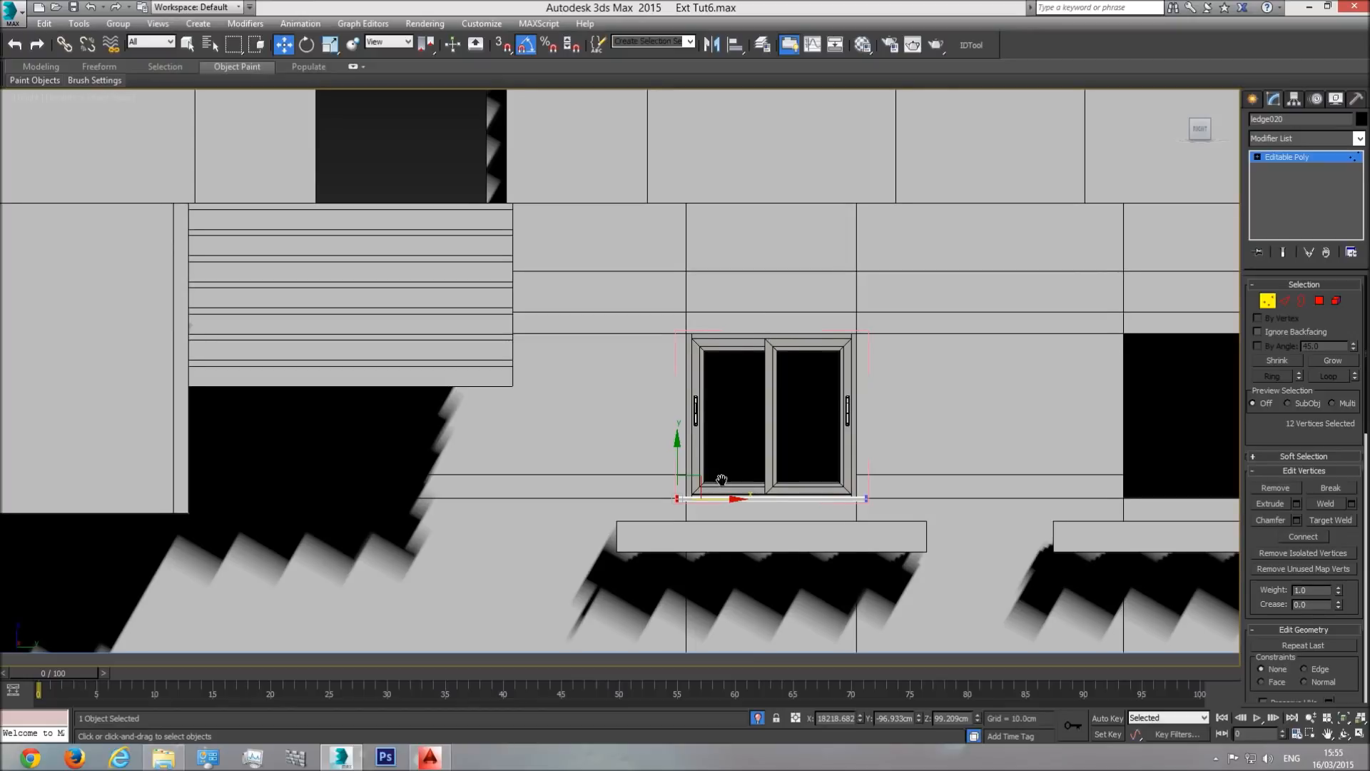
scroll(721, 479, "up", 2)
left_click(1291, 156)
- Lower the two handles of the basement window to the middle of the frame's height
left_click(802, 385)
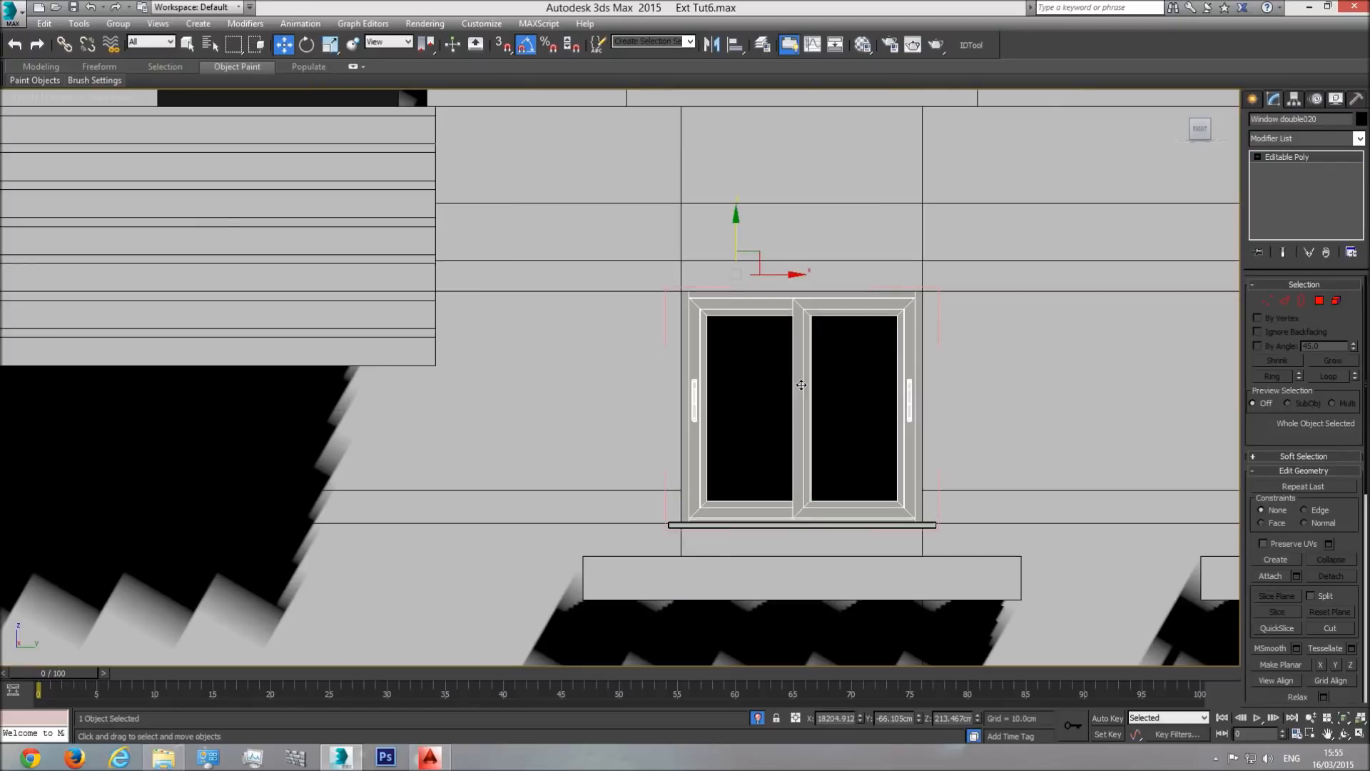
left_click(1266, 301)
left_click_drag(593, 465, 594, 464)
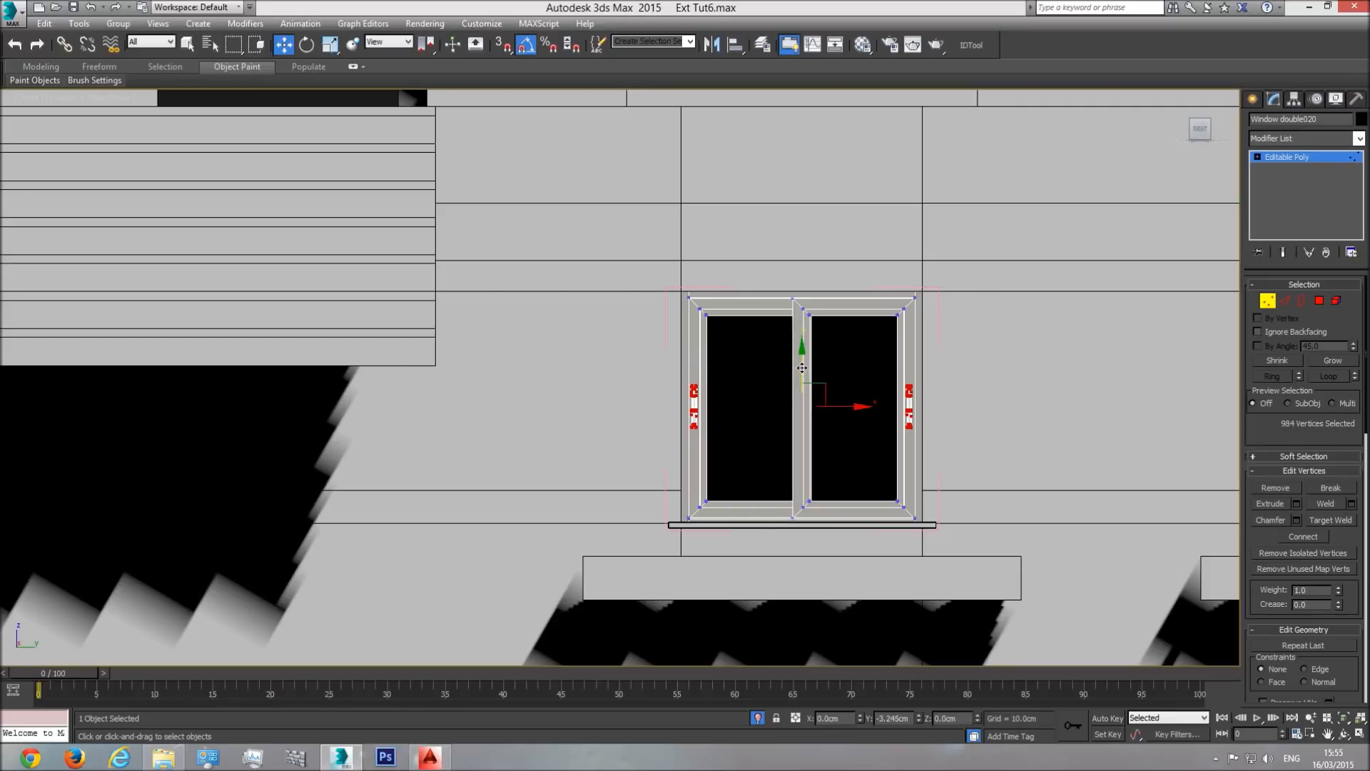
key("1")
- Close the basement window's group and copy it sideways onto the other basement opening of the entrance facade
left_click(118, 23)
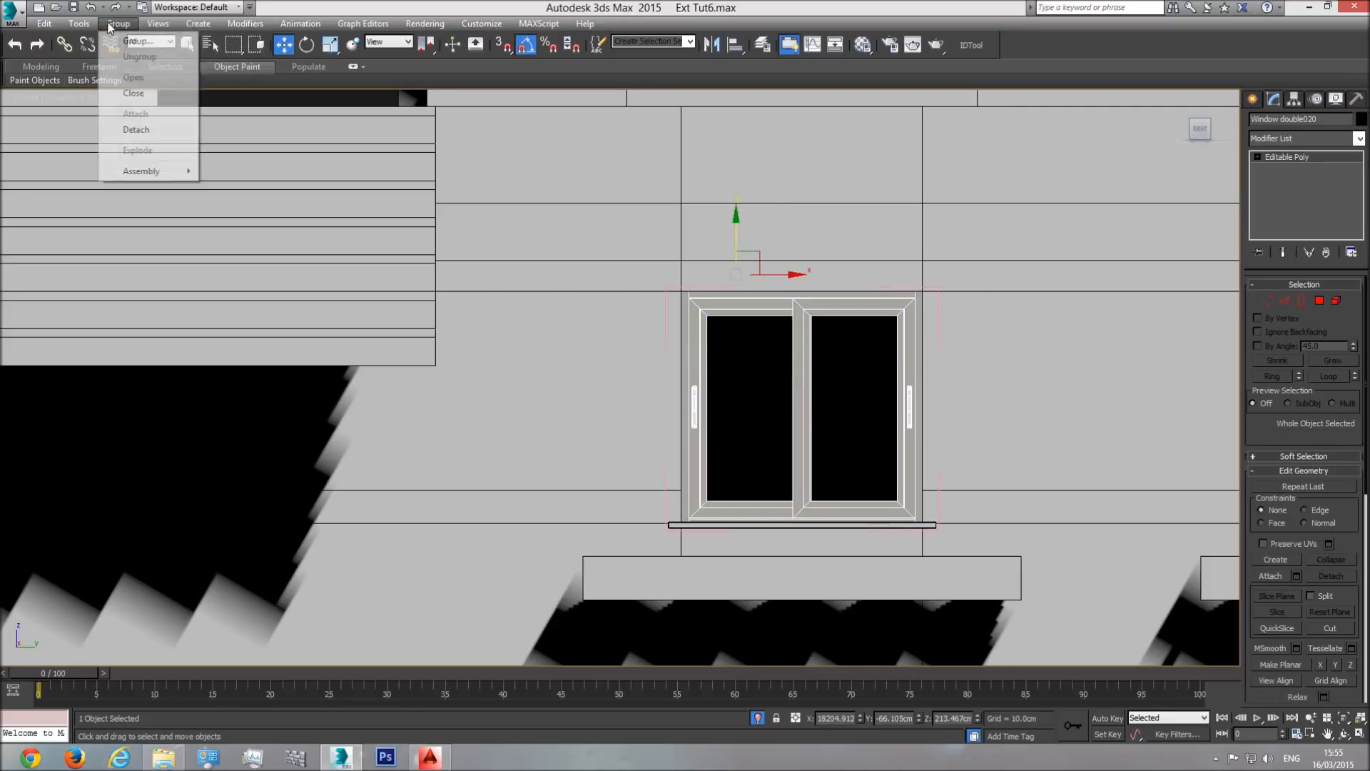
left_click(132, 95)
mouse_move(644, 481)
left_mouse_down("shift")
mouse_move(928, 486)
mouse_move(954, 502)
left_mouse_up("shift")
left_click(685, 439)
- Return to a perspective view of the entrance facade around the copied window and bring back the hidden parts of the model
key("p")
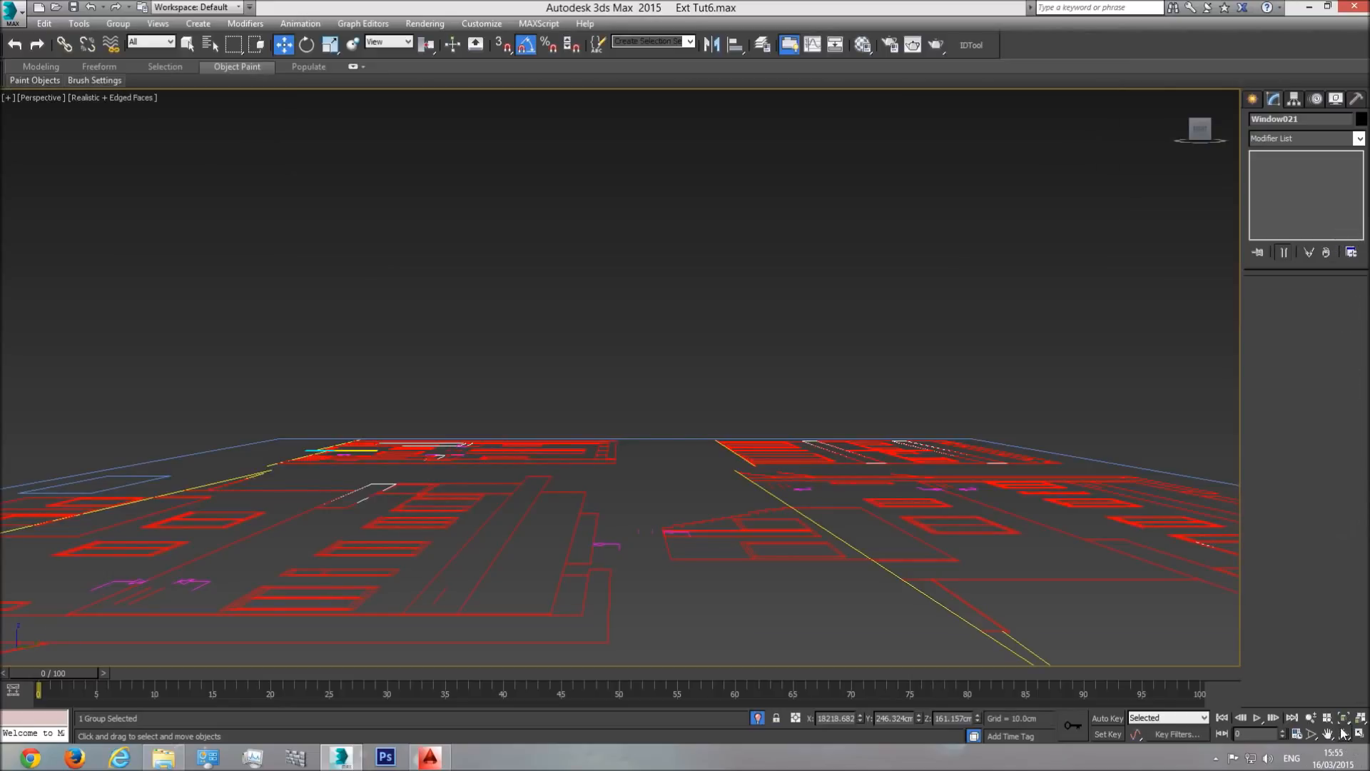
left_click(1344, 718)
left_click(1345, 734)
scroll(601, 373, "down", 5)
left_click_drag(601, 373, 638, 444)
left_click_drag(636, 358, 480, 486)
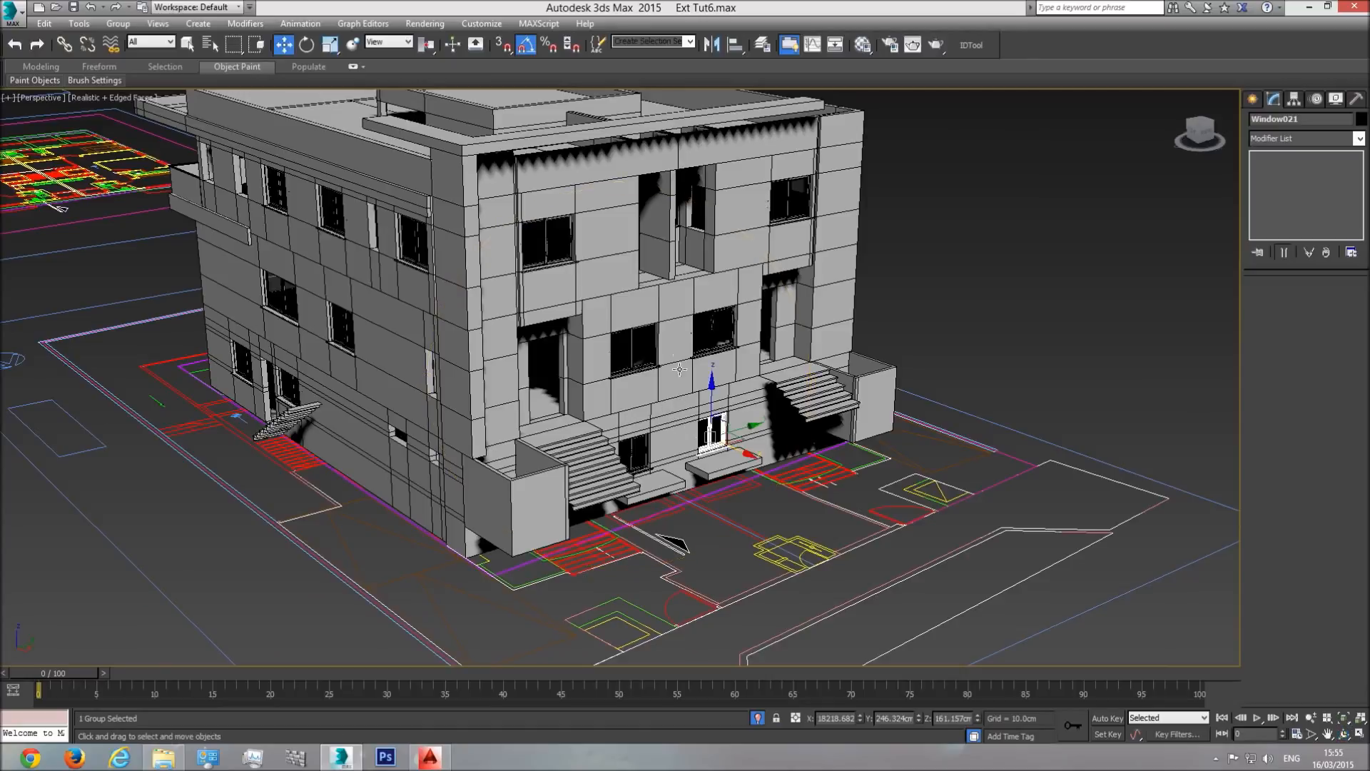
right_click(682, 289)
left_click(717, 290)
left_click(190, 45)
- Change the perspective view's shading from Realistic to Shaded
left_click(1345, 734)
left_click_drag(628, 571, 224, 134)
left_click(122, 93)
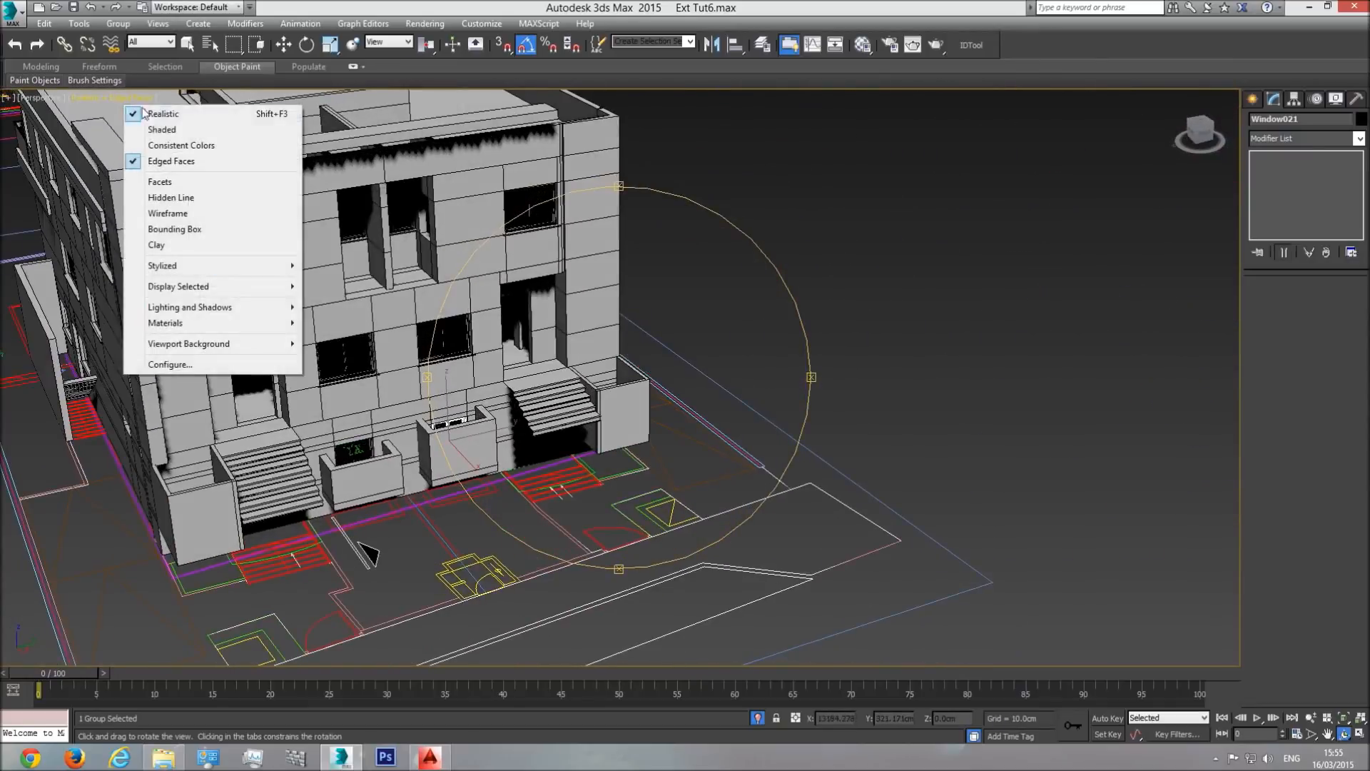
left_click(142, 130)
middle_click_drag(380, 347, 509, 391)
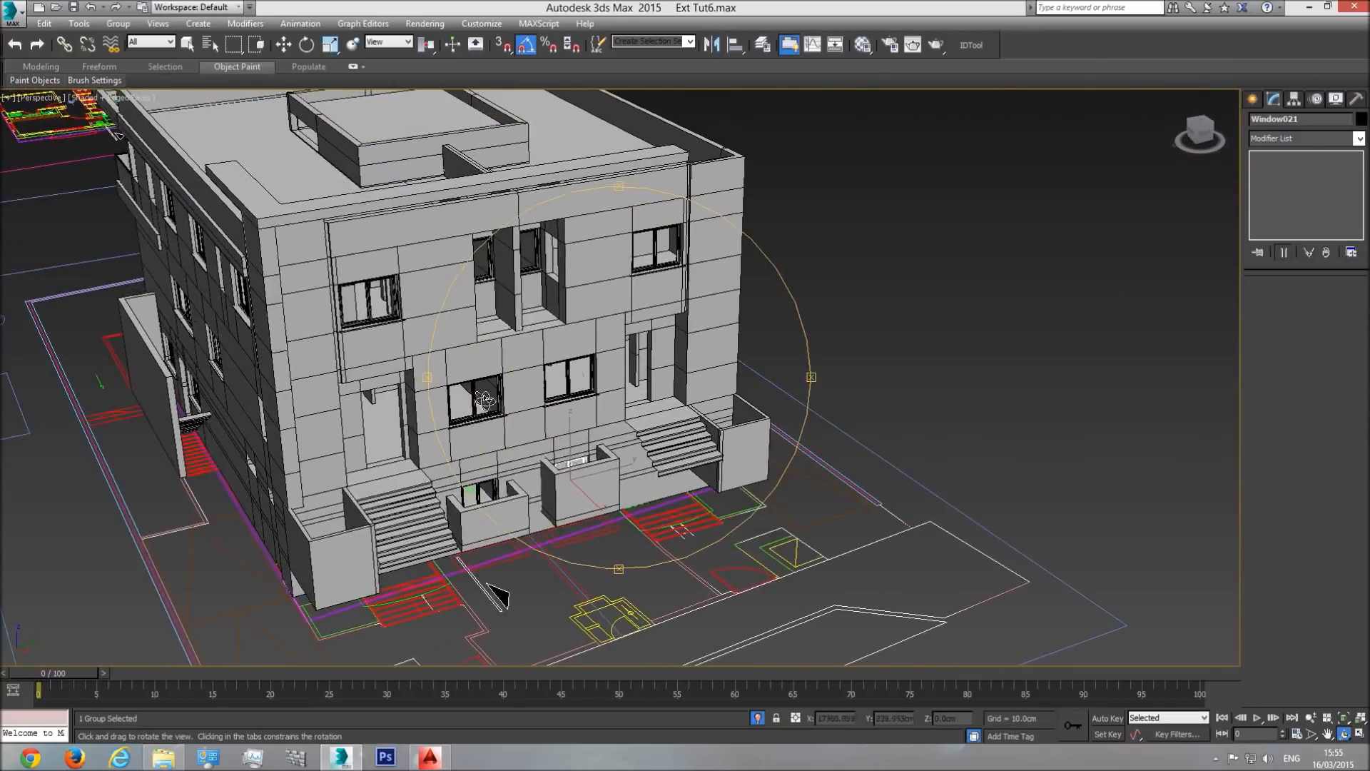
- Examine the building's side and rear, then the elevation and section drawings in the top view
left_click_drag(451, 412, 410, 294)
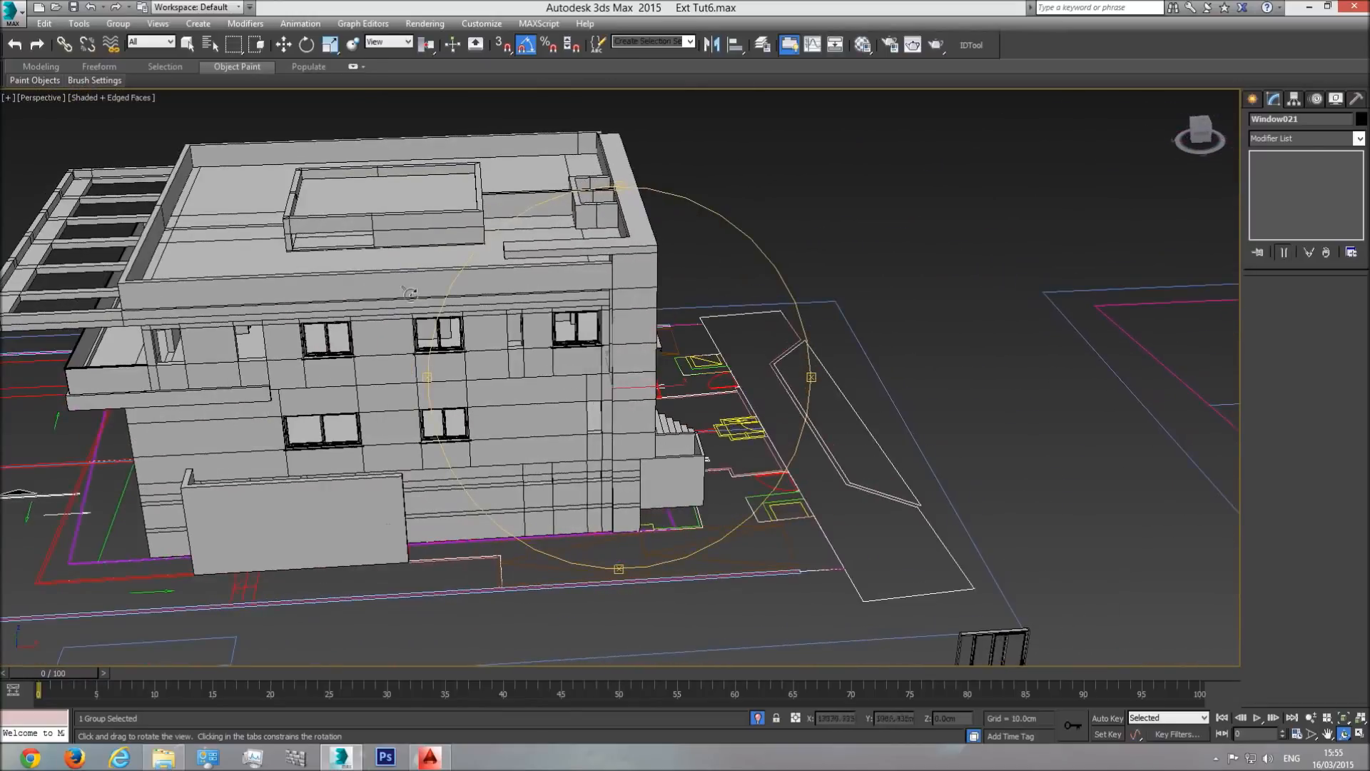
left_click_drag(538, 316, 627, 316)
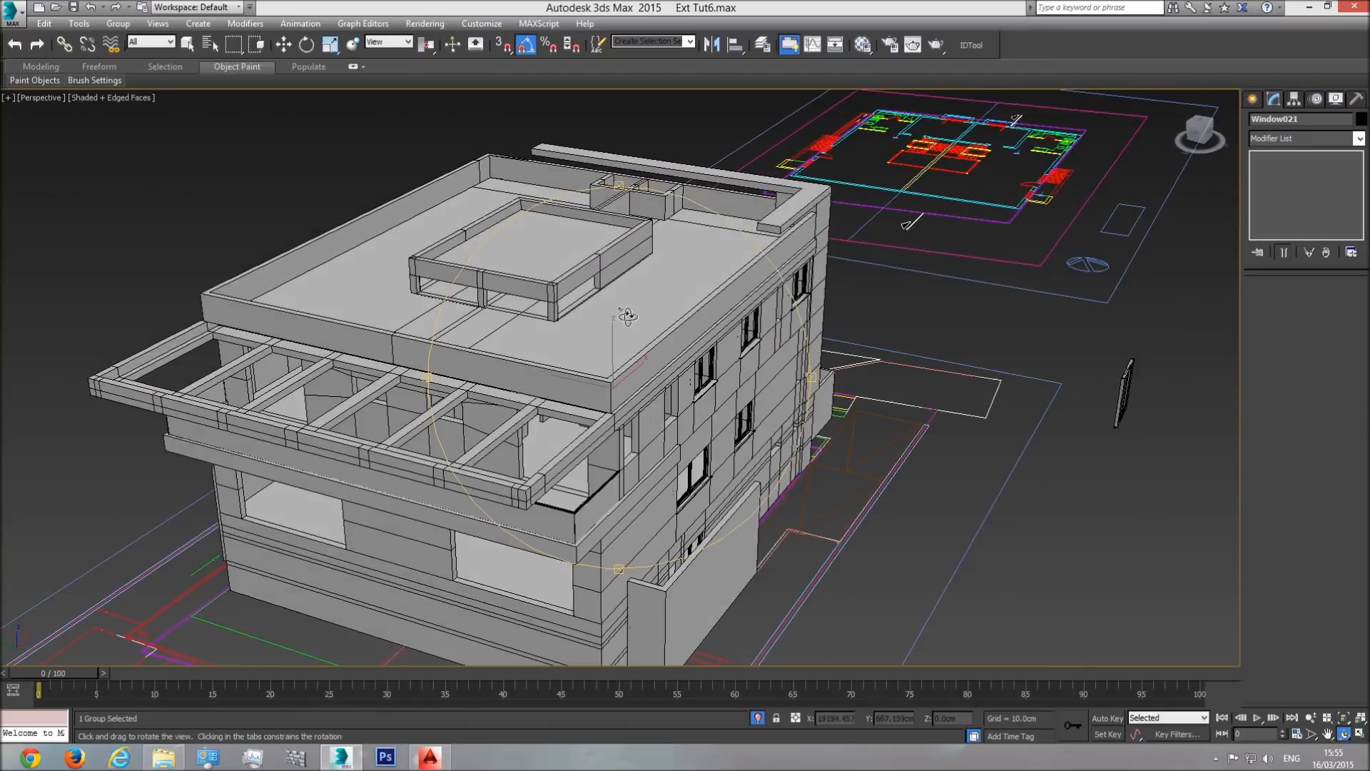
key("t")
scroll(608, 388, "down", 6)
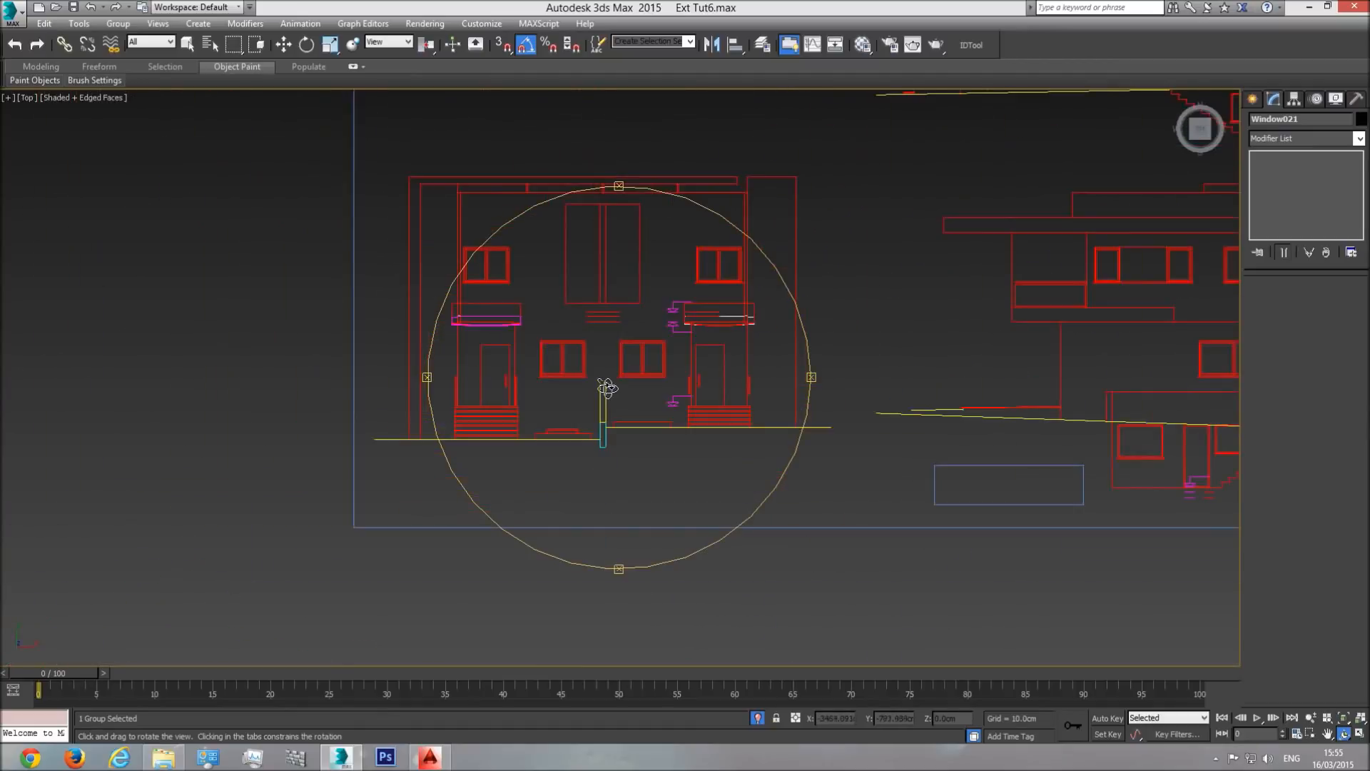
middle_click_drag(709, 345, 526, 433)
mouse_move(768, 369)
middle_mouse_down()
mouse_move(753, 425)
mouse_move(309, 385)
middle_mouse_up()
middle_click_drag(810, 384, 738, 384)
scroll(737, 383, "up", 3)
scroll(738, 384, "up", 3)
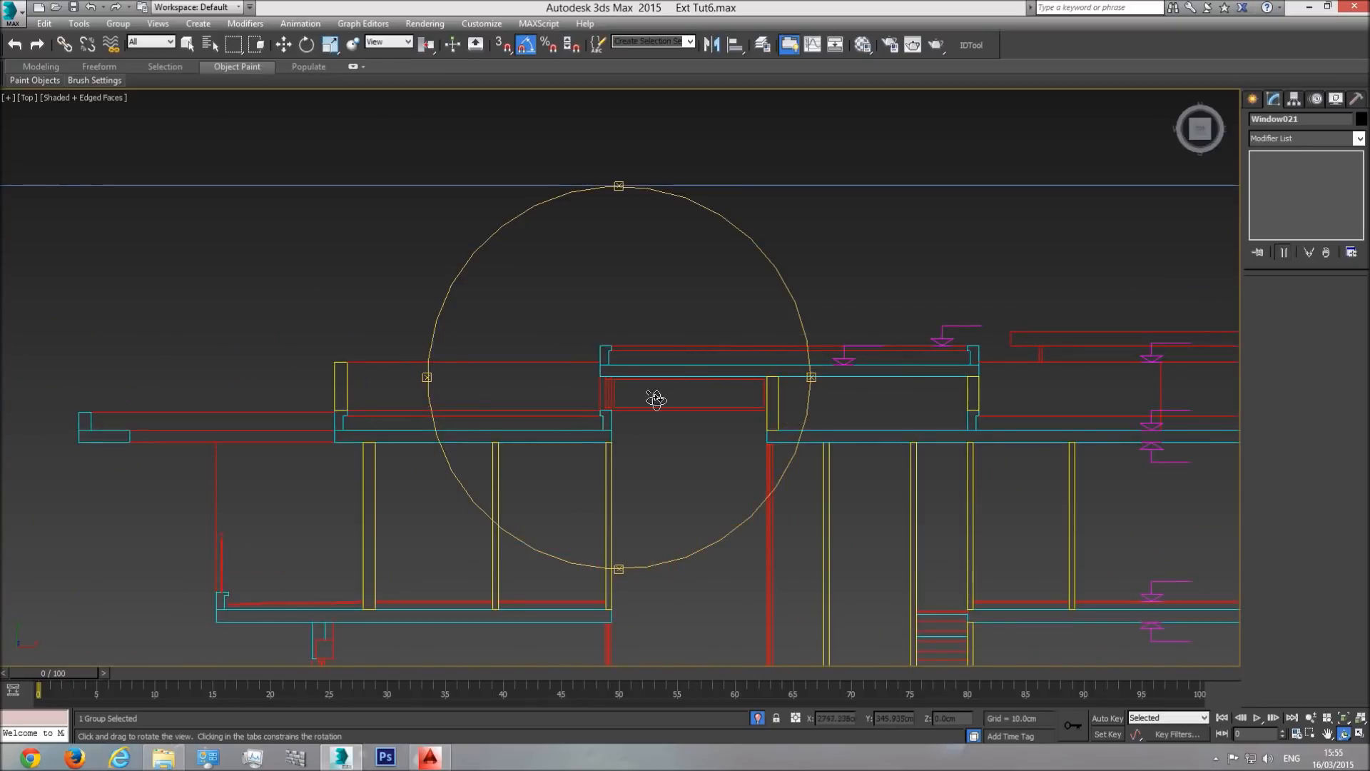
scroll(642, 391, "down", 3)
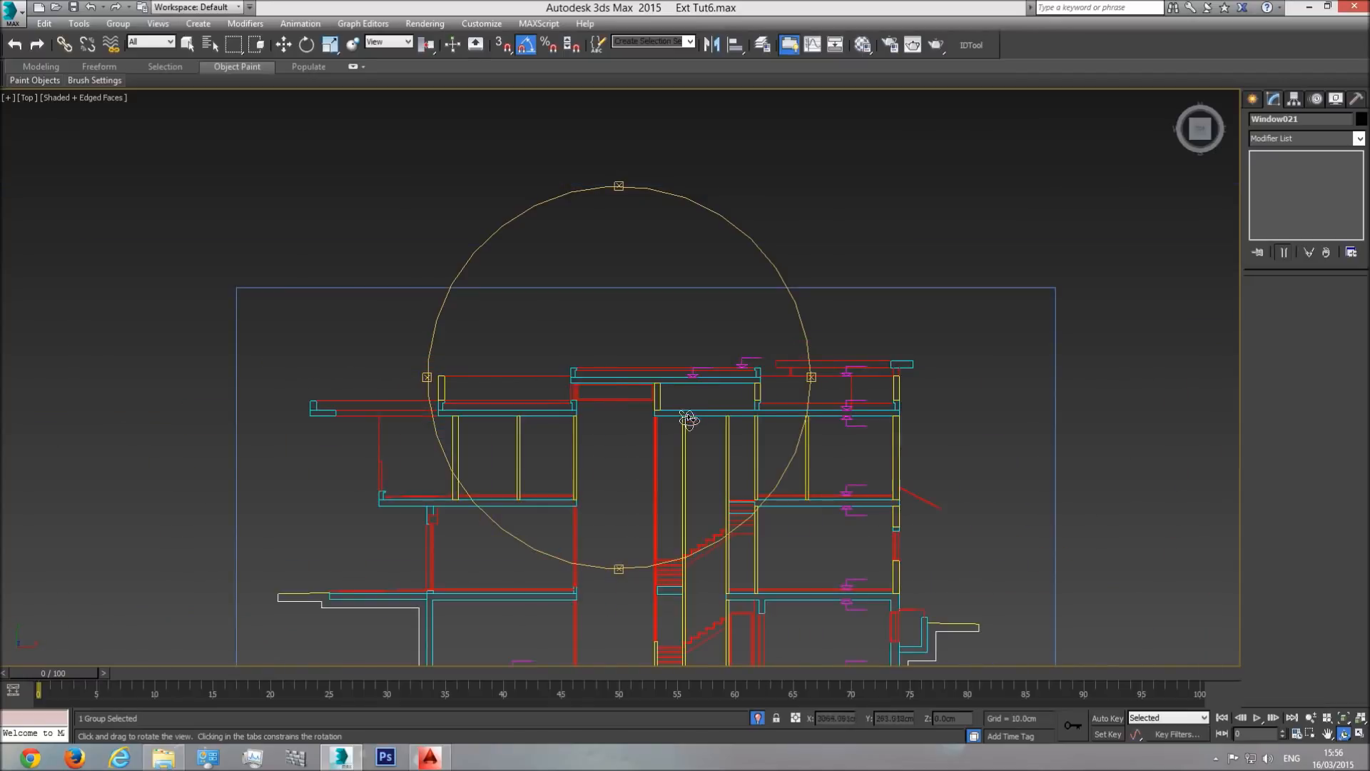
scroll(628, 414, "down", 3)
mouse_move(584, 411)
left_mouse_down()
mouse_move(700, 392)
mouse_move(735, 400)
mouse_move(557, 425)
mouse_move(739, 477)
left_mouse_up()
scroll(739, 477, "up", 8)
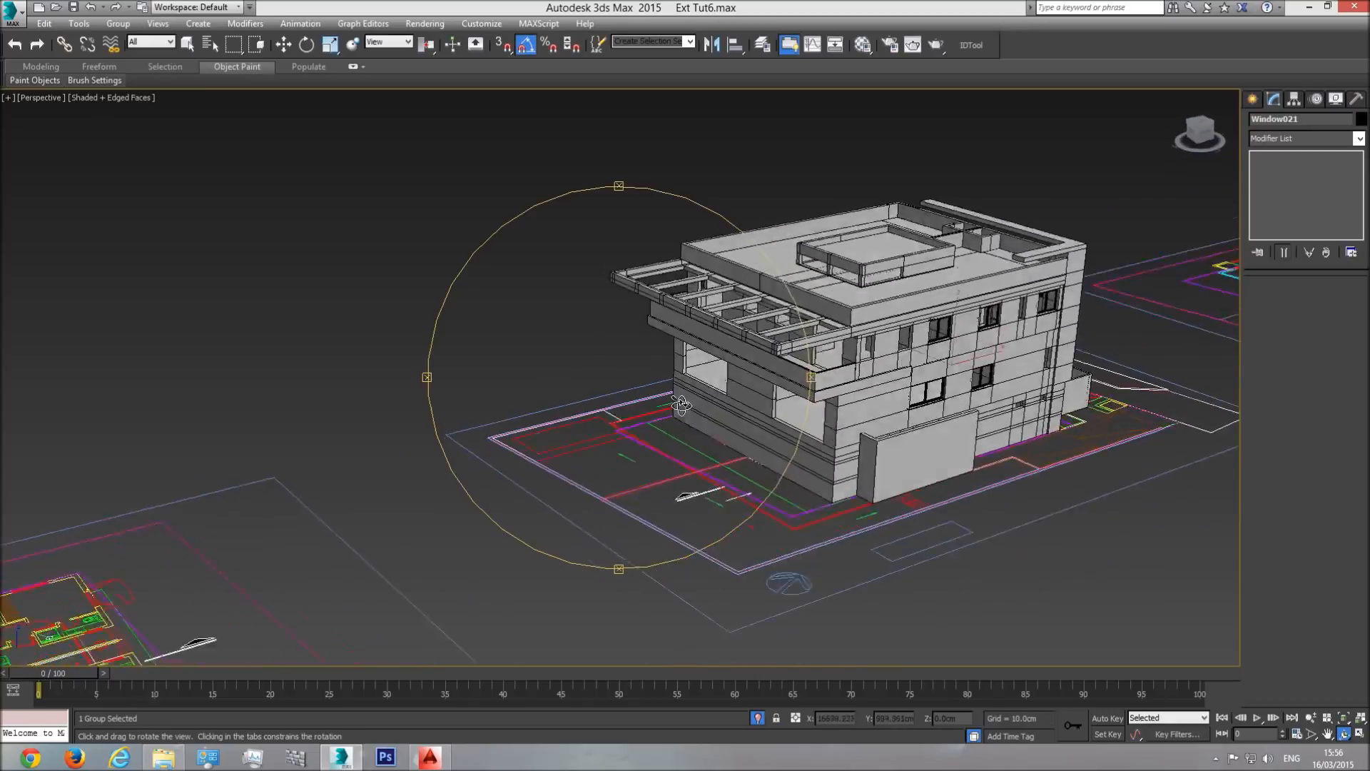
left_click_drag(706, 379, 629, 397)
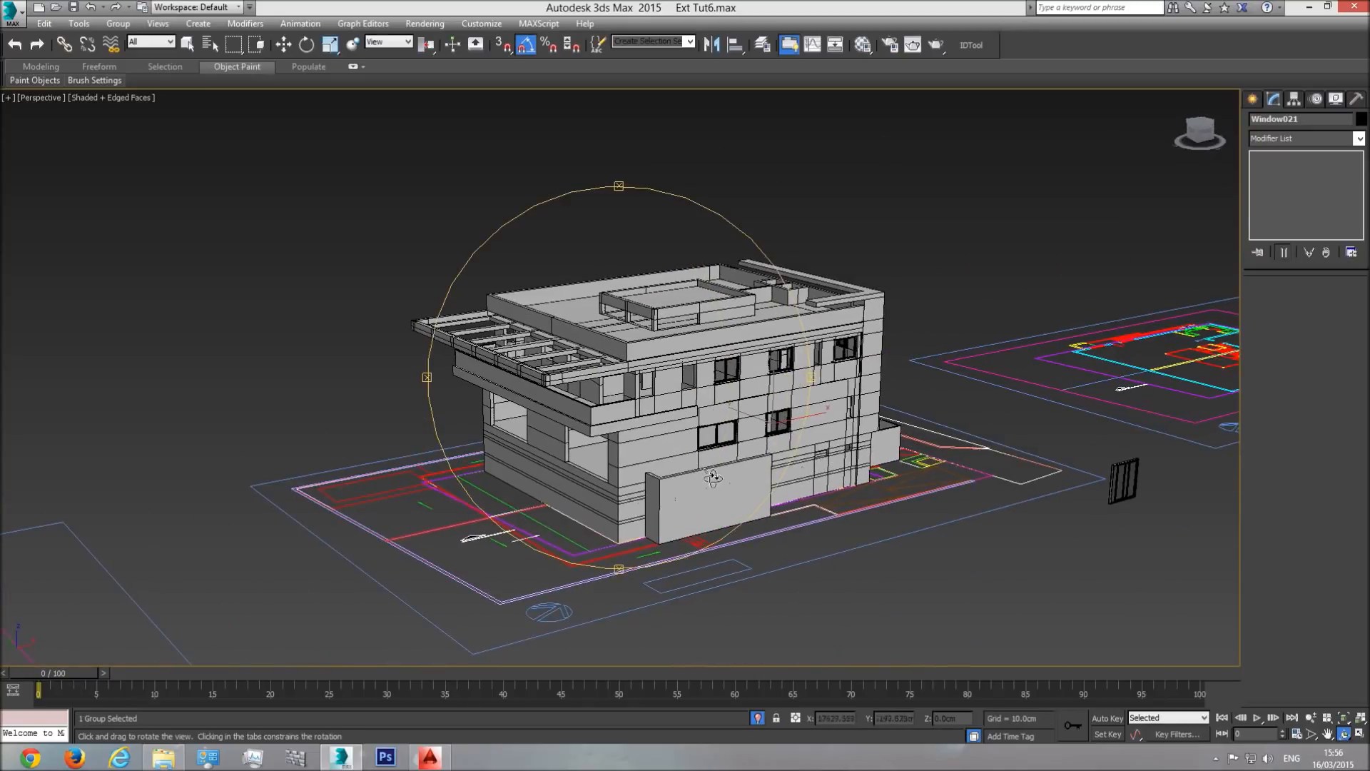
- Hide the parapet around the rear balcony
right_click(665, 452)
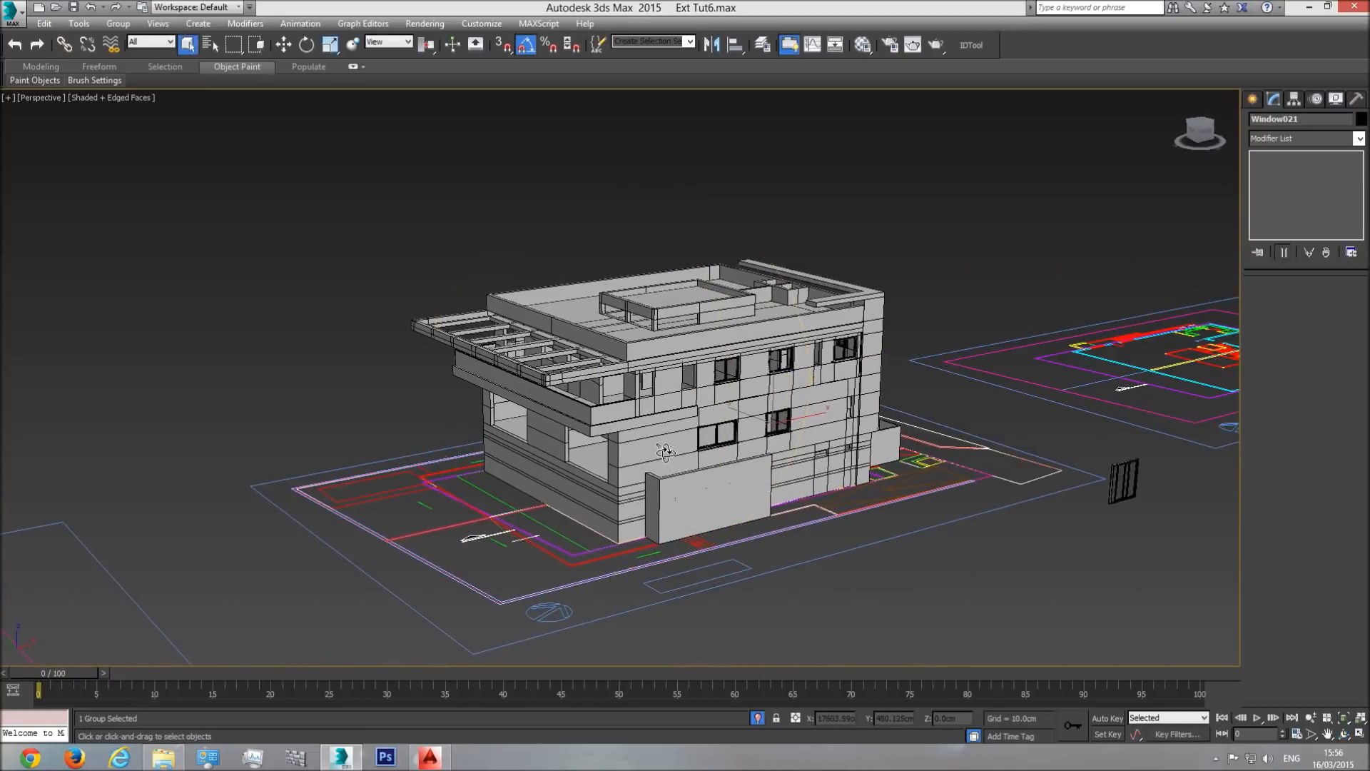
left_click(1124, 478)
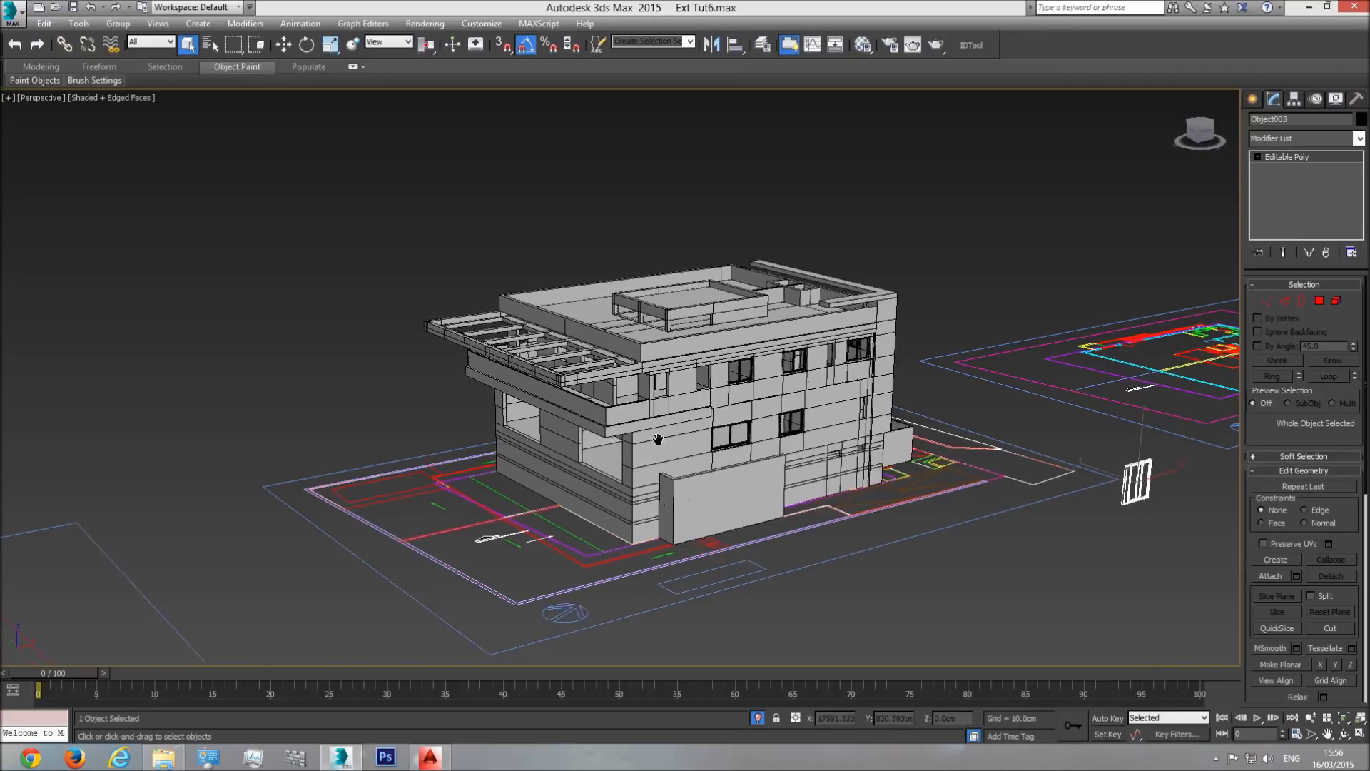
scroll(689, 374, "up", 5)
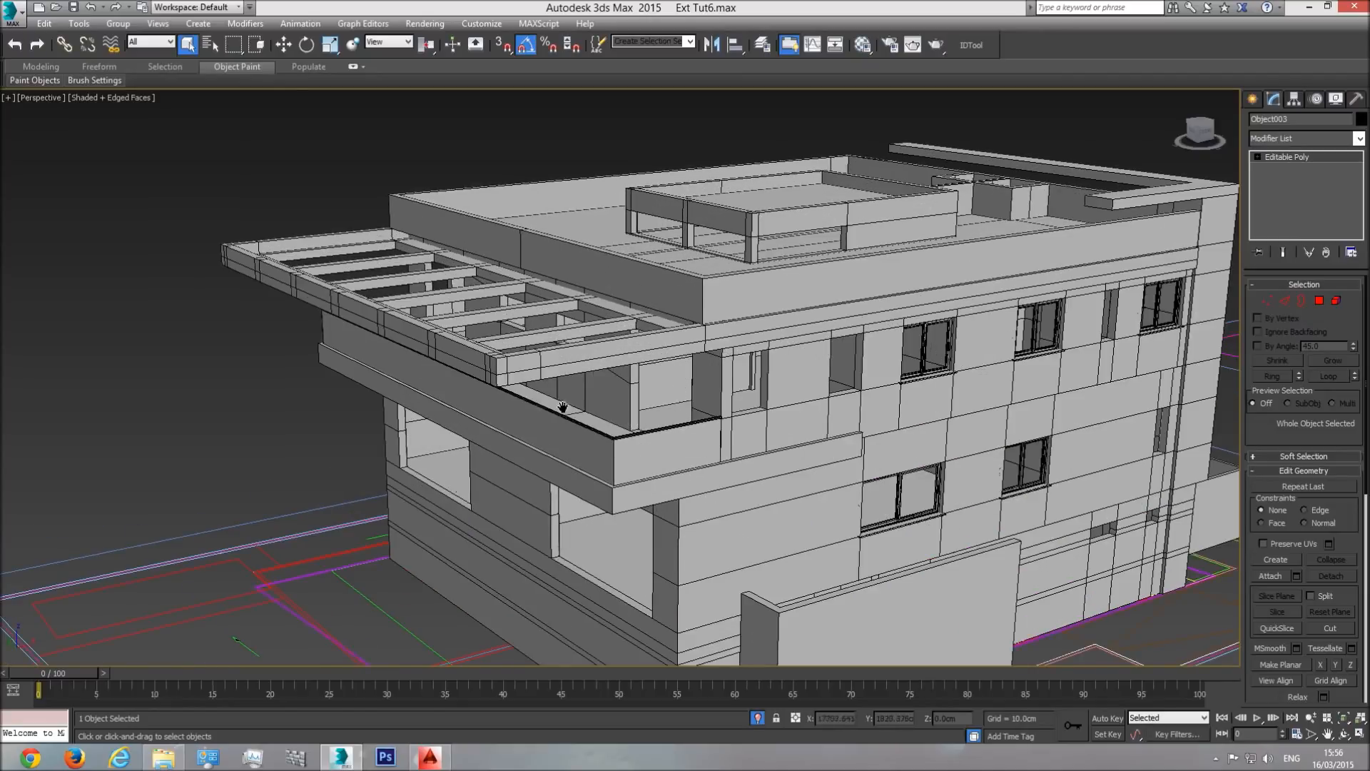
middle_click_drag(563, 407, 620, 383)
scroll(686, 541, "down", 5)
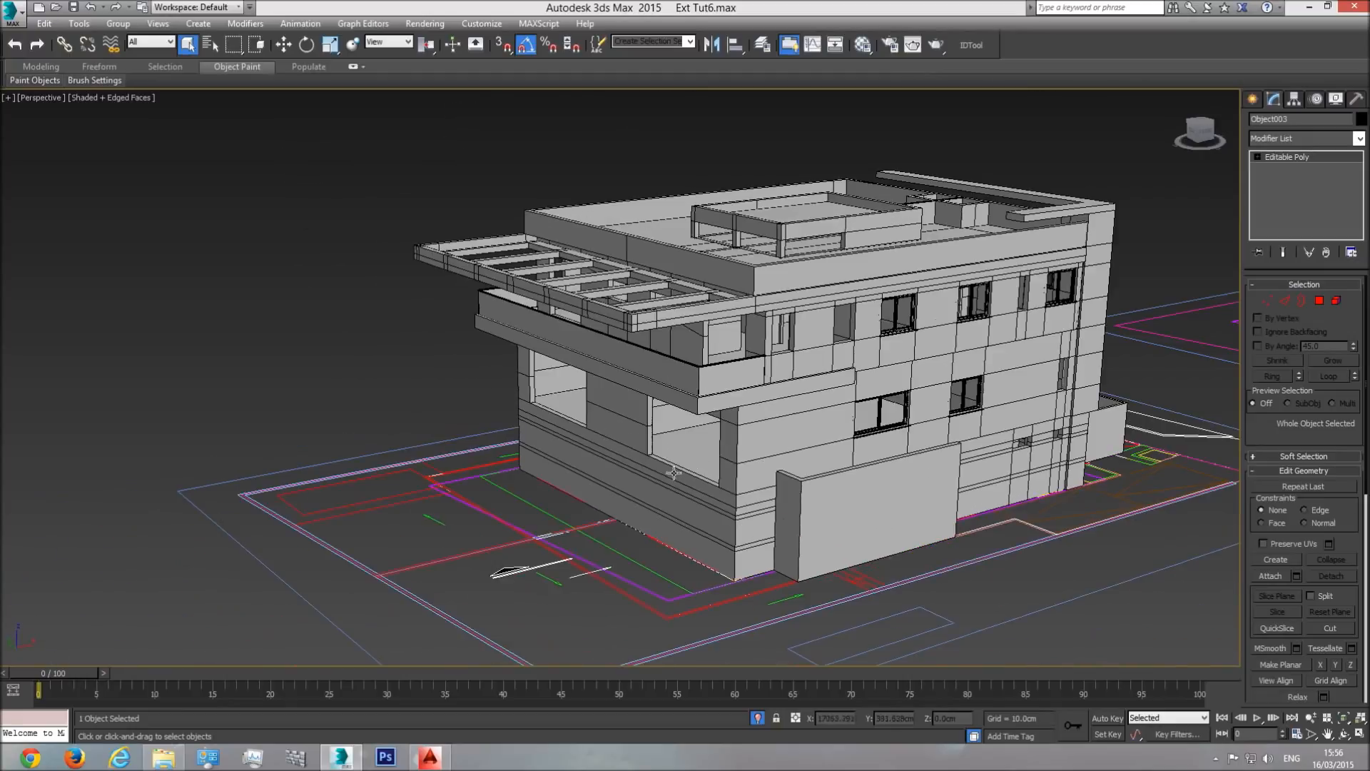
scroll(996, 482, "down", 3)
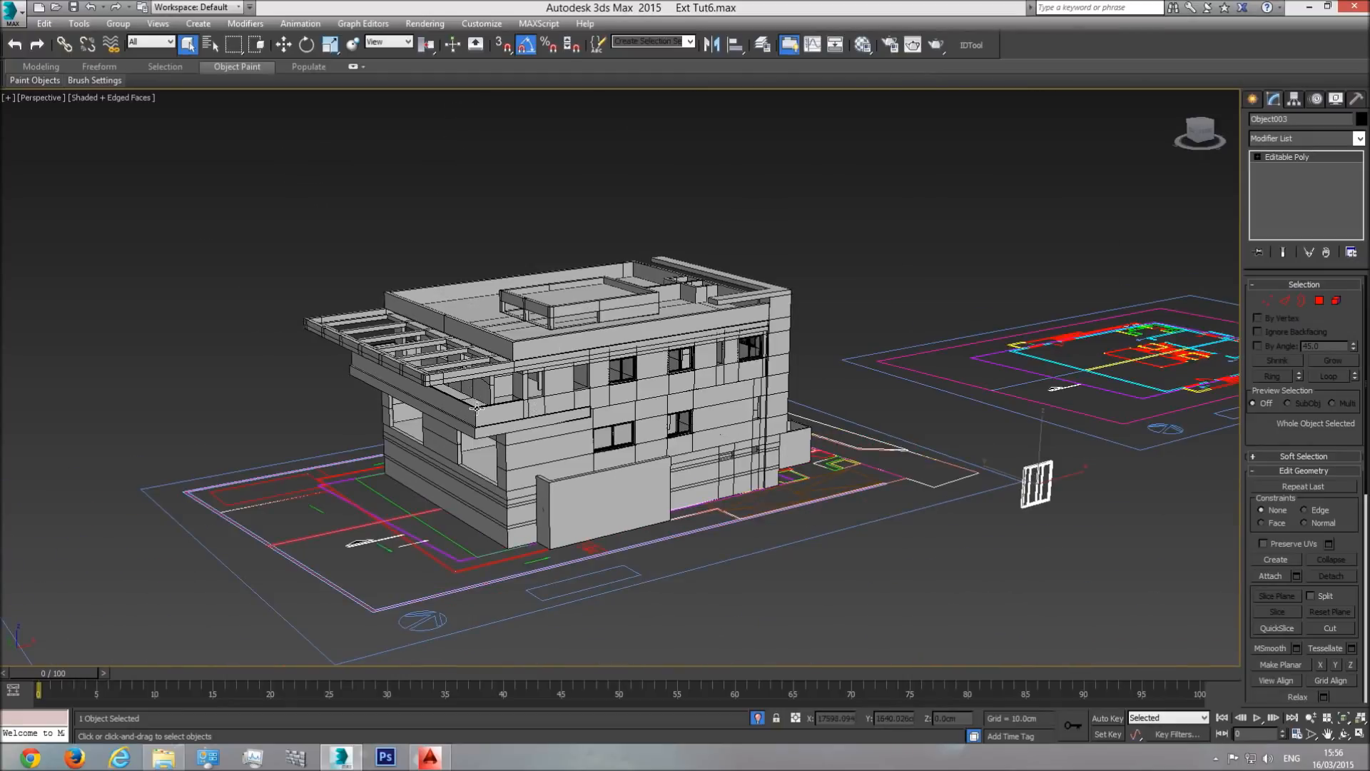
left_click(477, 411)
right_click(477, 409)
left_click(511, 365)
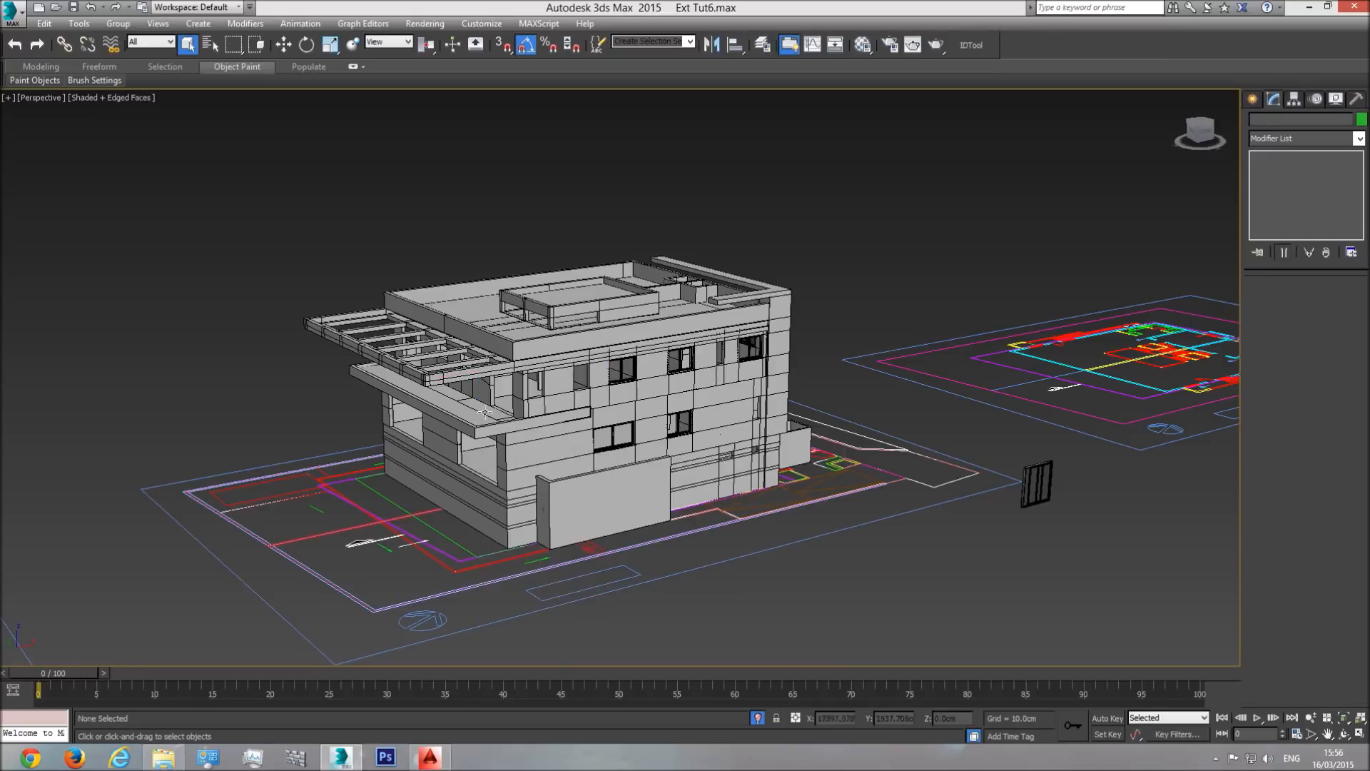
- Hide the pergola above the rear balcony
scroll(484, 411, "up", 4)
left_click(496, 345)
right_click(491, 340)
left_click(540, 308)
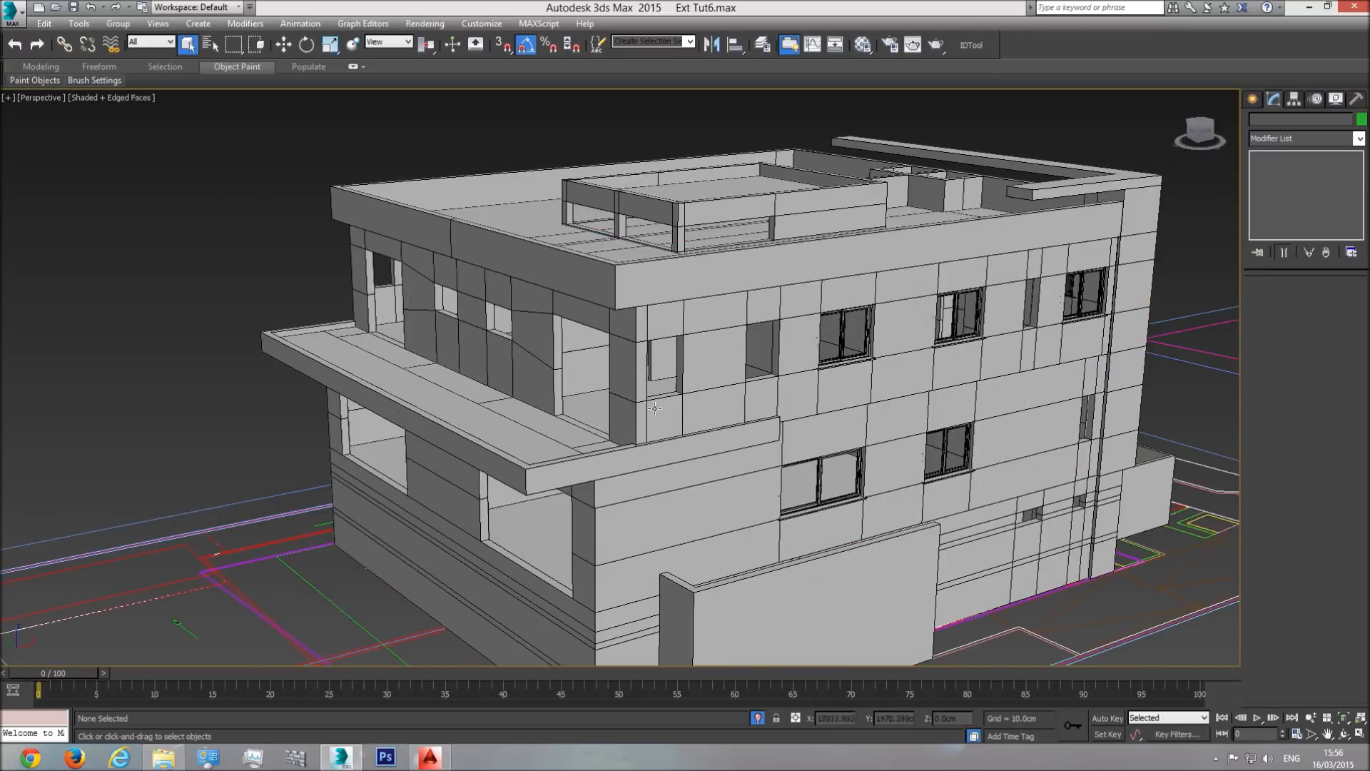
- Rename the separate glass door object standing beside the building as "Glass door belcony"
scroll(655, 408, "down", 5)
left_click(1119, 487)
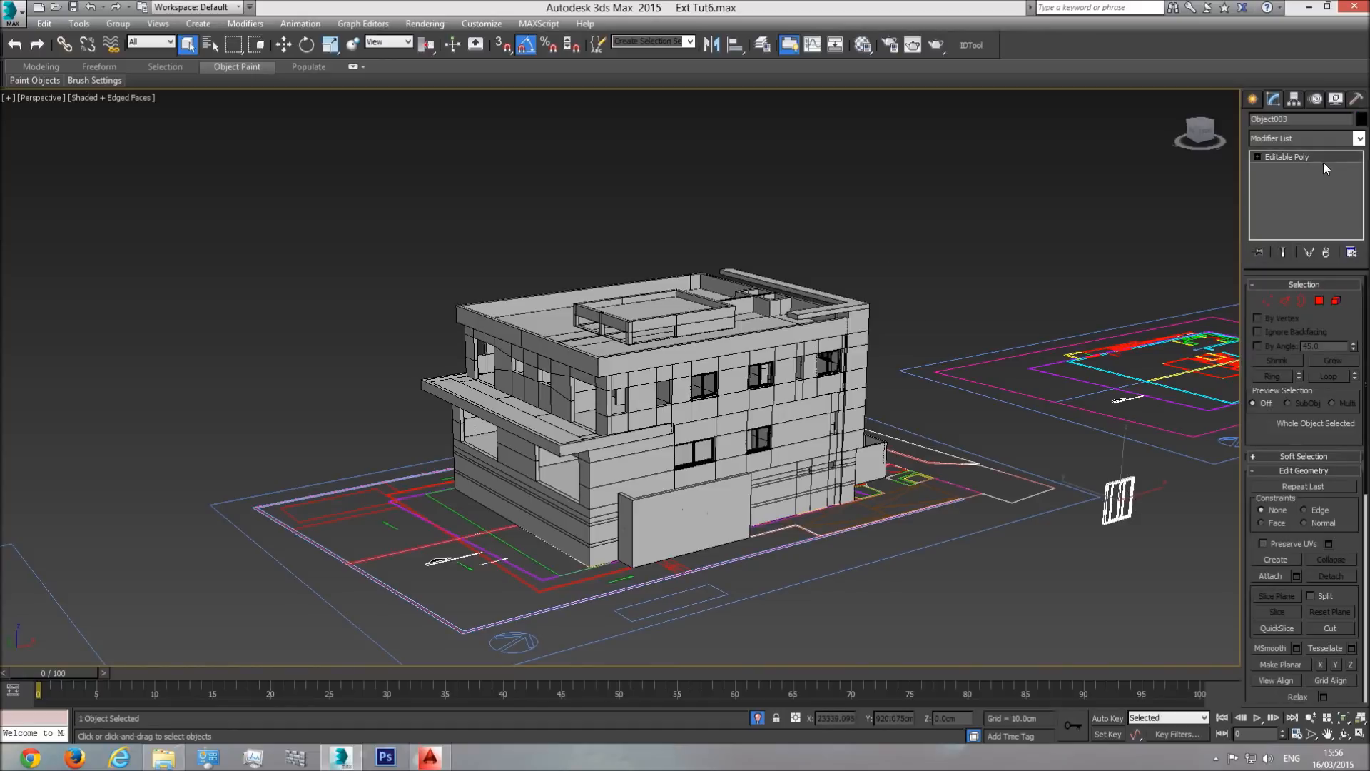
left_click(1298, 121)
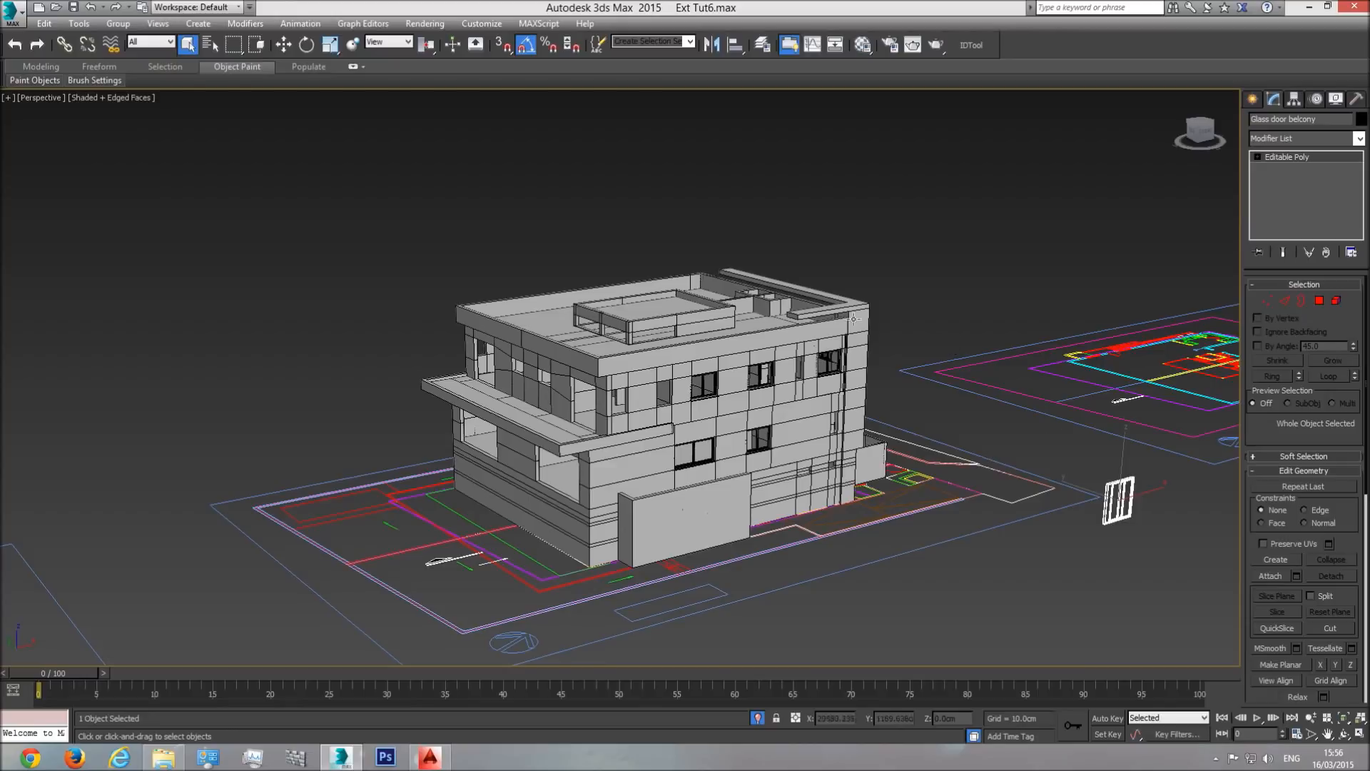
- Move the glass door from beside the building to the open yard behind its rear facade
key("w")
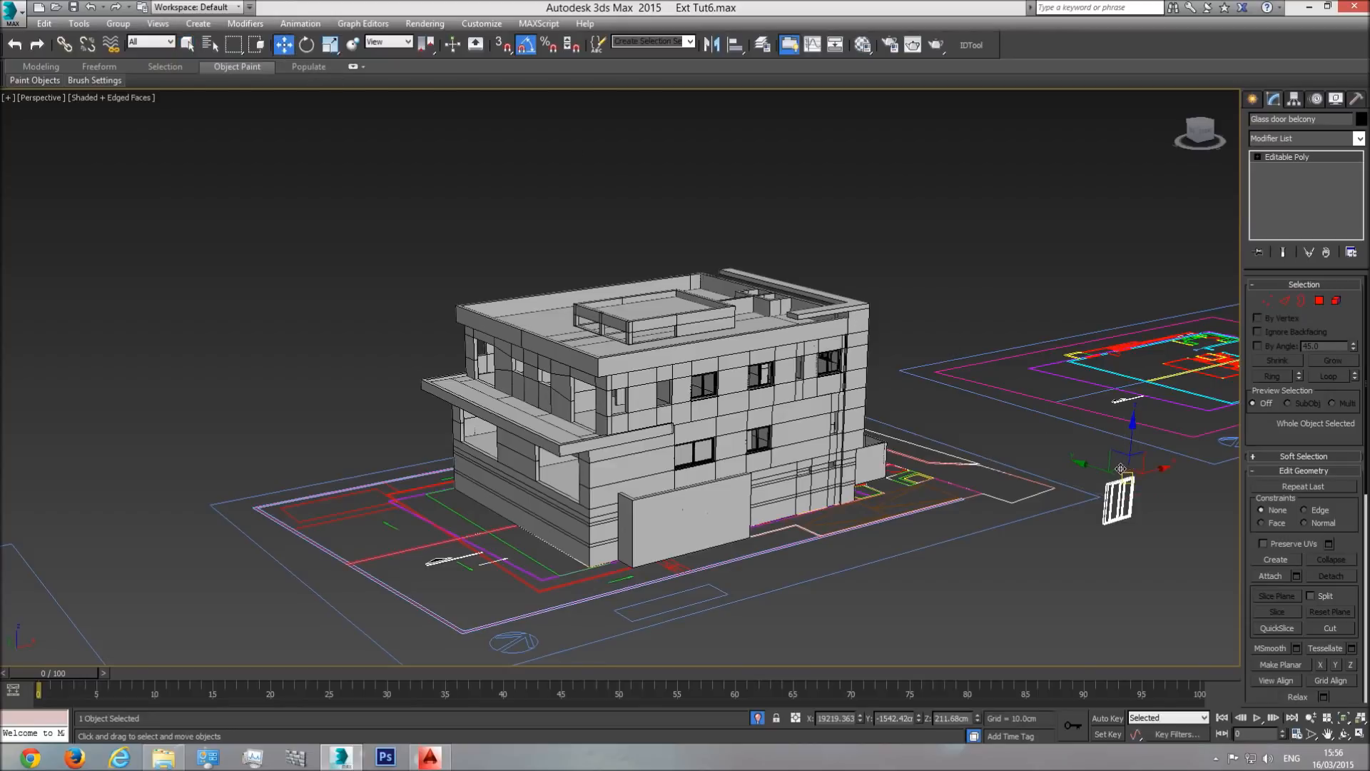
left_click_drag(1118, 465, 456, 455)
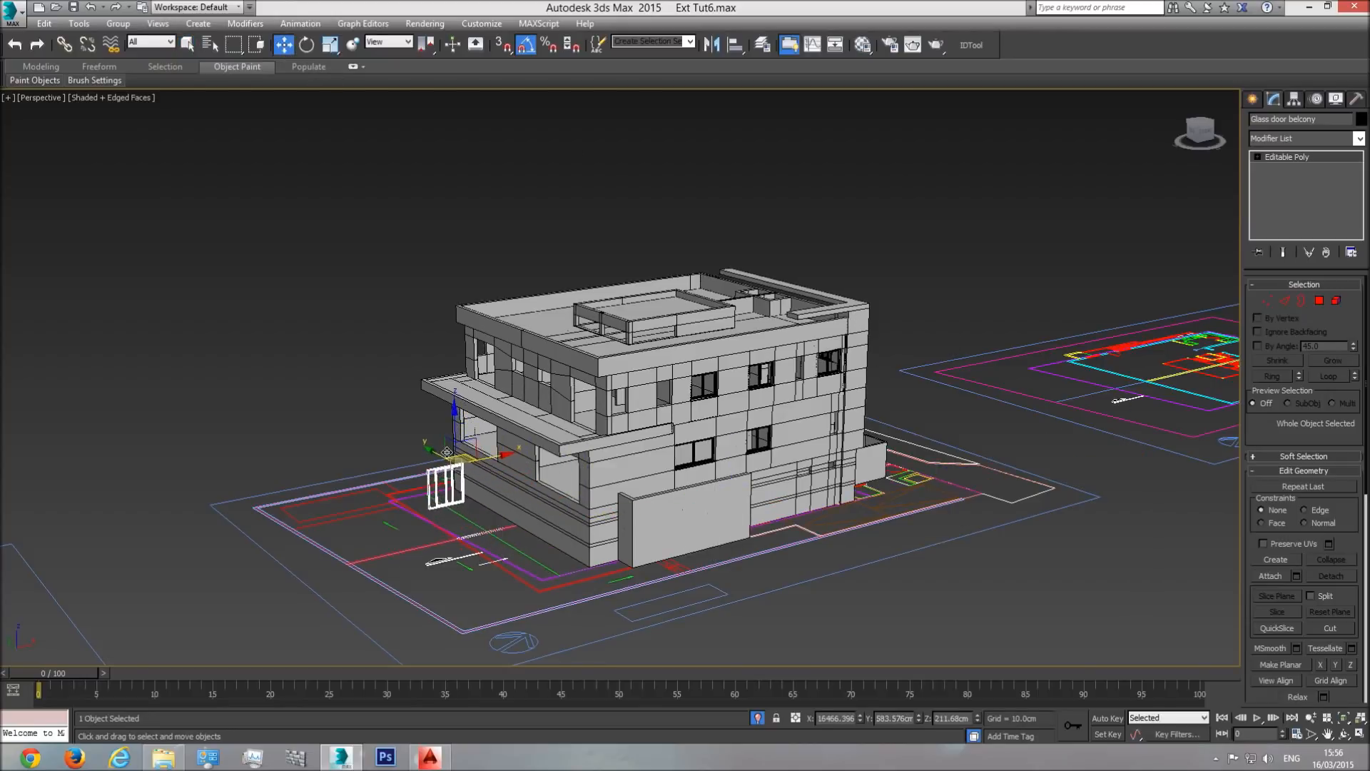
key("t")
middle_click_drag(795, 460, 646, 466)
scroll(646, 466, "down", 3)
middle_click_drag(1185, 467, 852, 464)
scroll(914, 457, "up", 3)
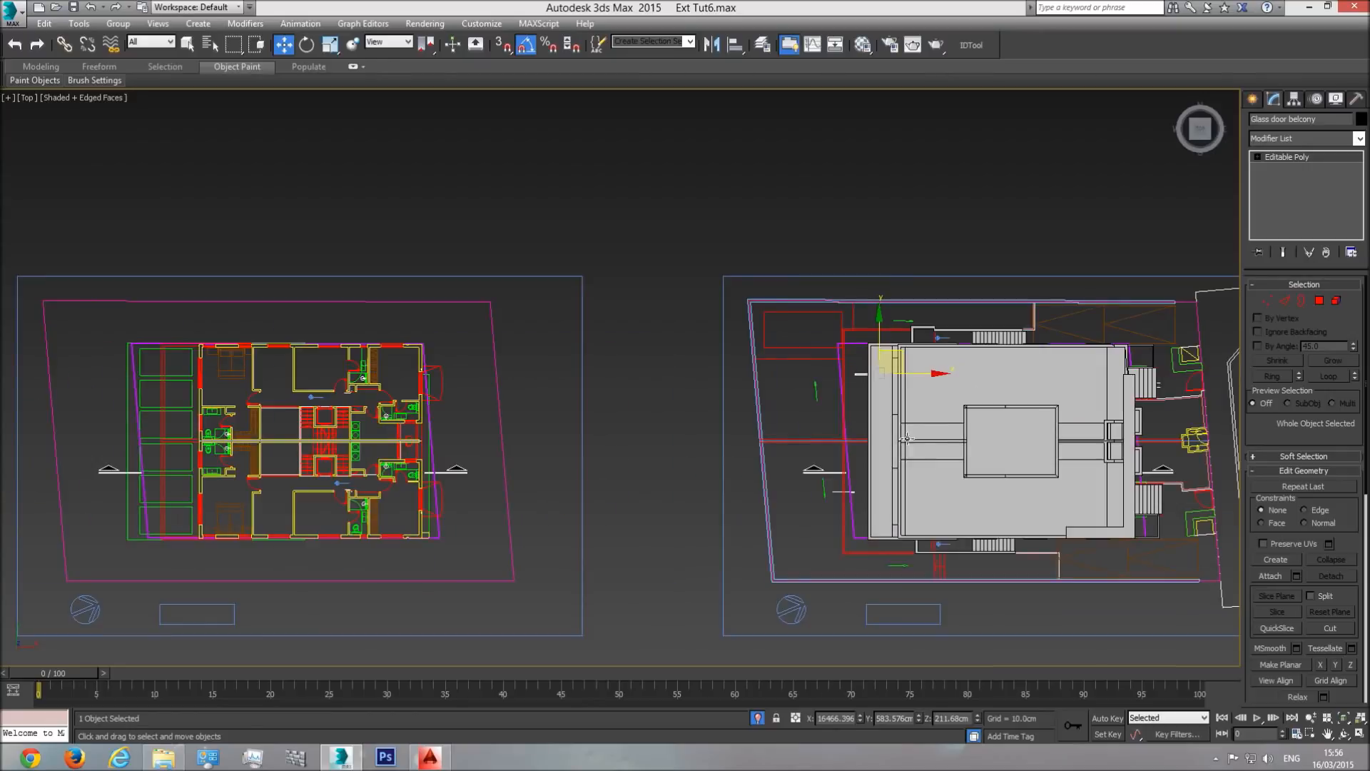
left_click_drag(901, 357, 817, 417)
- Rotate the glass door 90° in plan so that it runs parallel to the rear facade
scroll(817, 417, "up", 5)
key("F3")
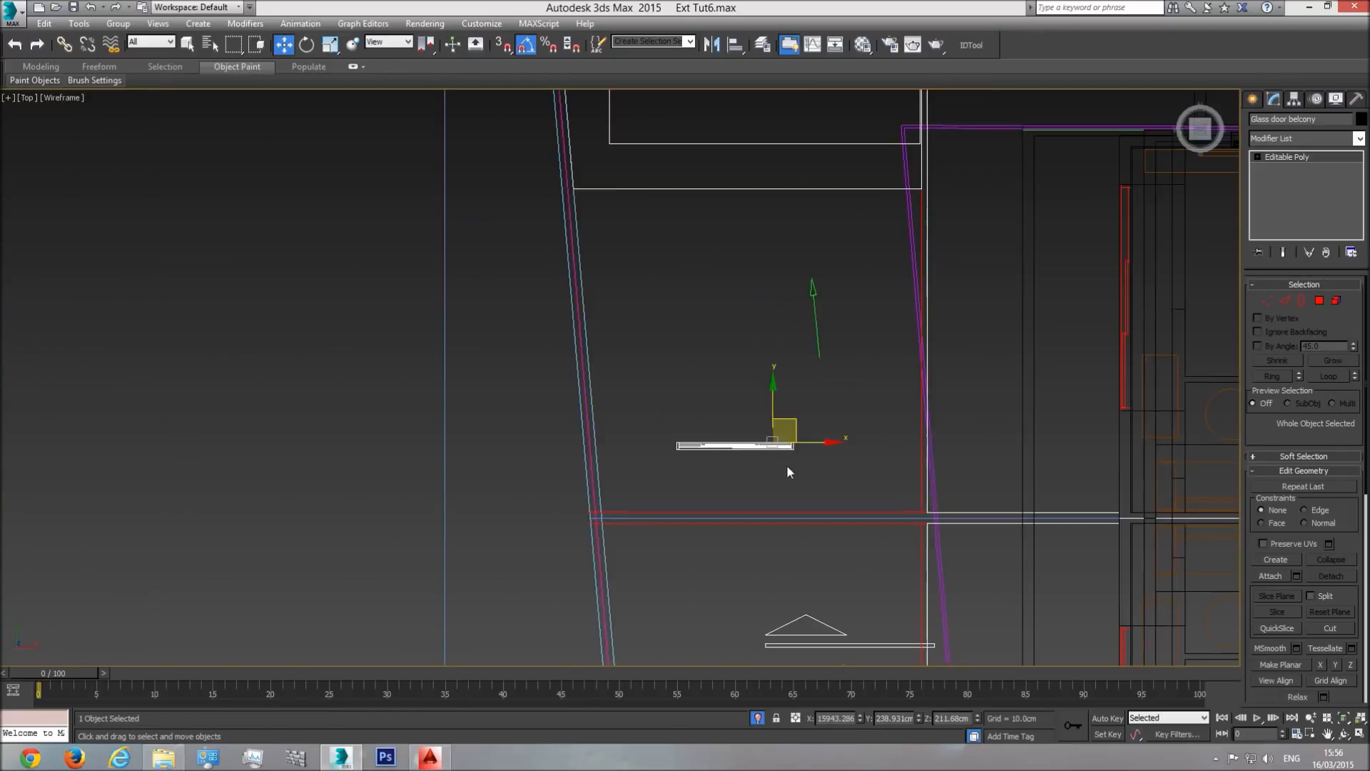
scroll(787, 465, "up", 4)
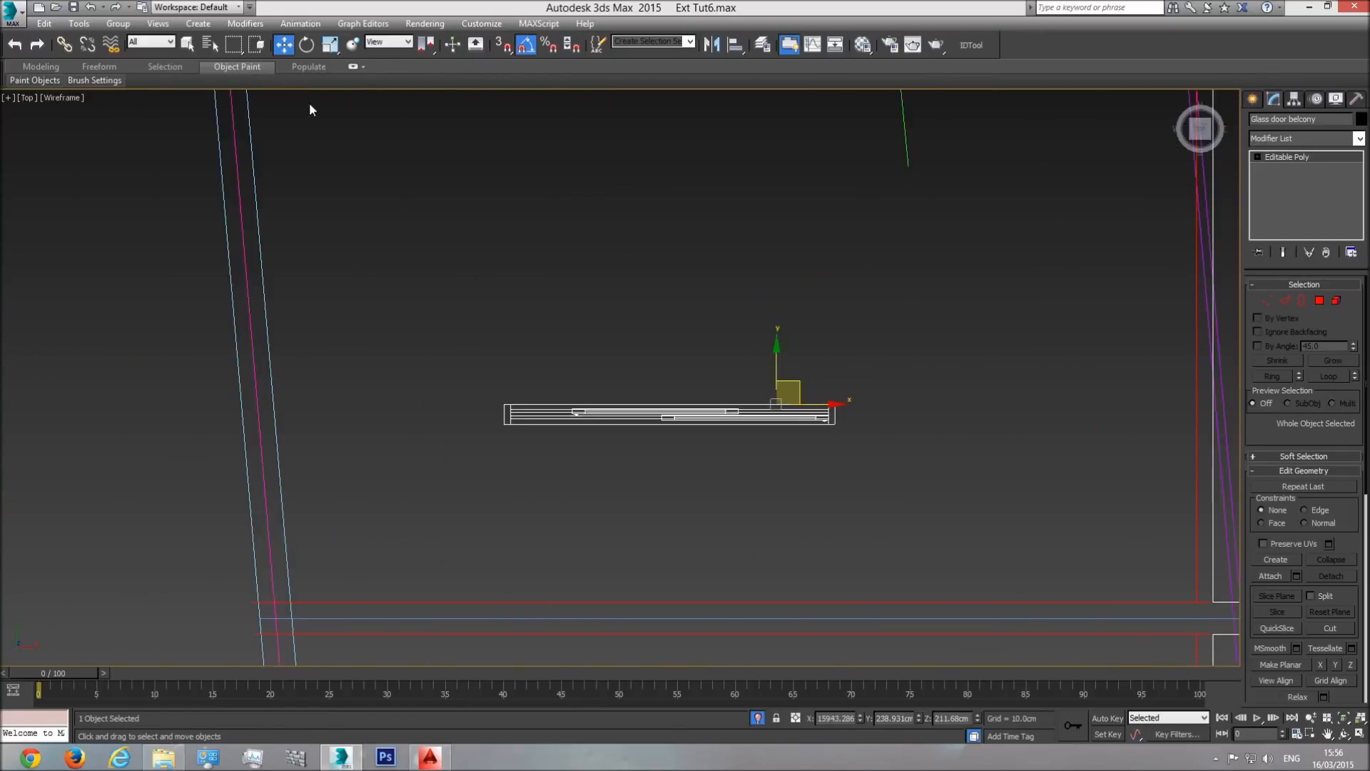
scroll(822, 422, "up", 4)
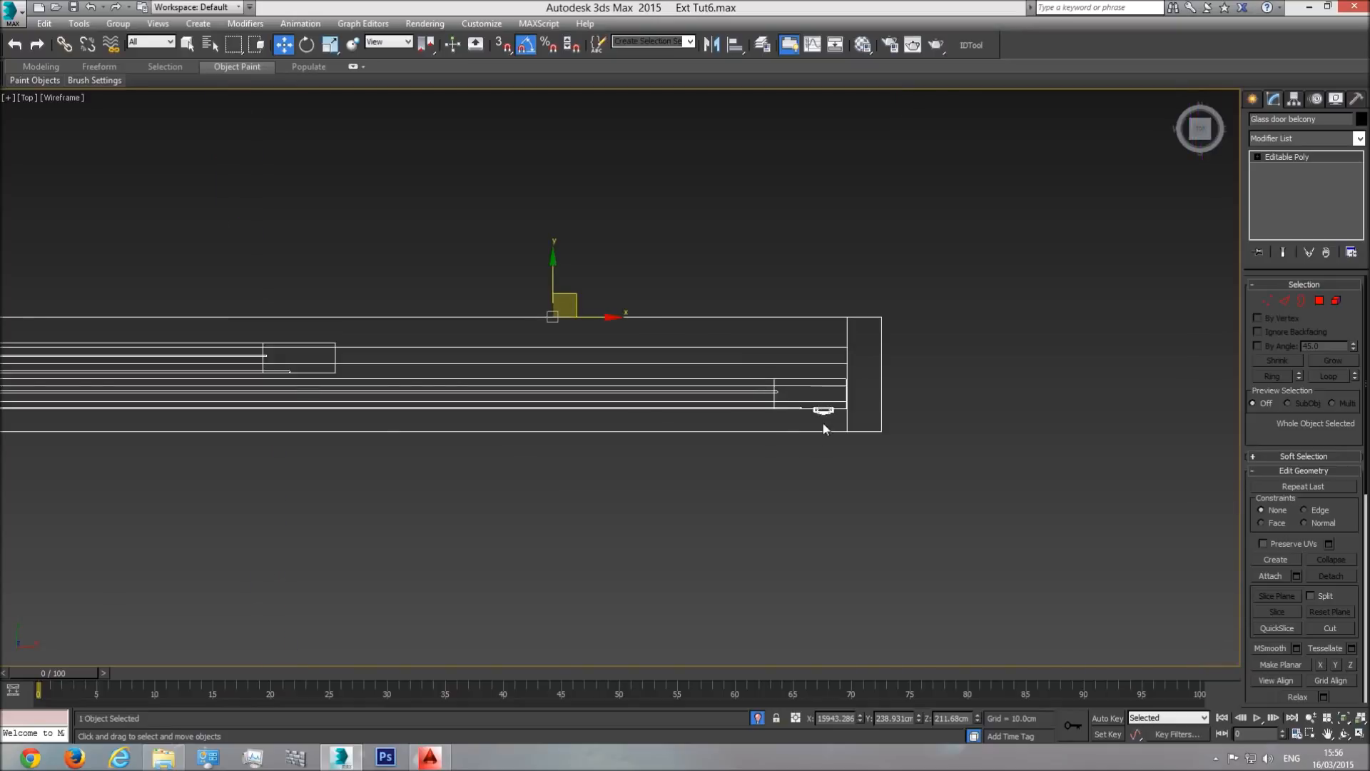
scroll(822, 422, "down", 5)
left_click(305, 46)
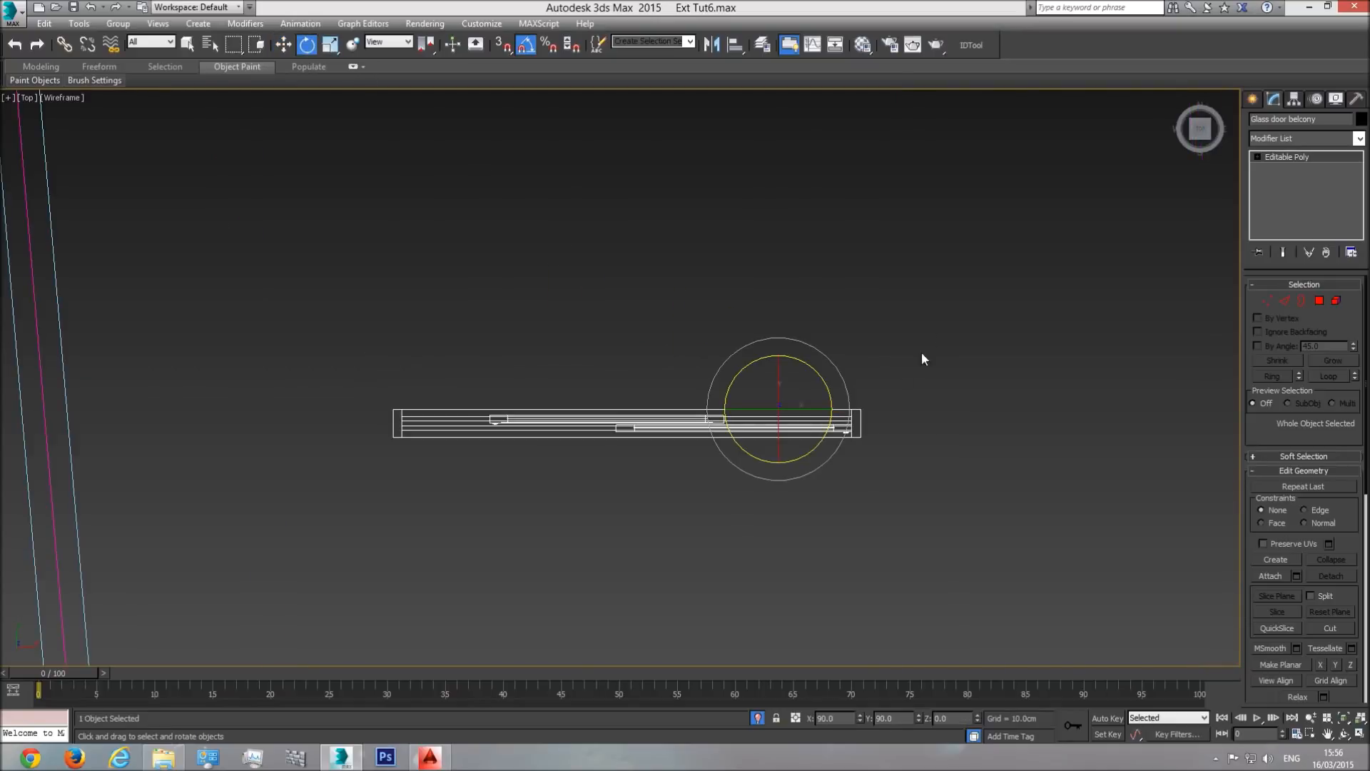
left_click_drag(845, 388, 854, 454)
scroll(799, 423, "down", 3)
scroll(935, 417, "down", 3)
- Show the rear facade in the Left view with Realistic shading and visible edges
mouse_move(1196, 152)
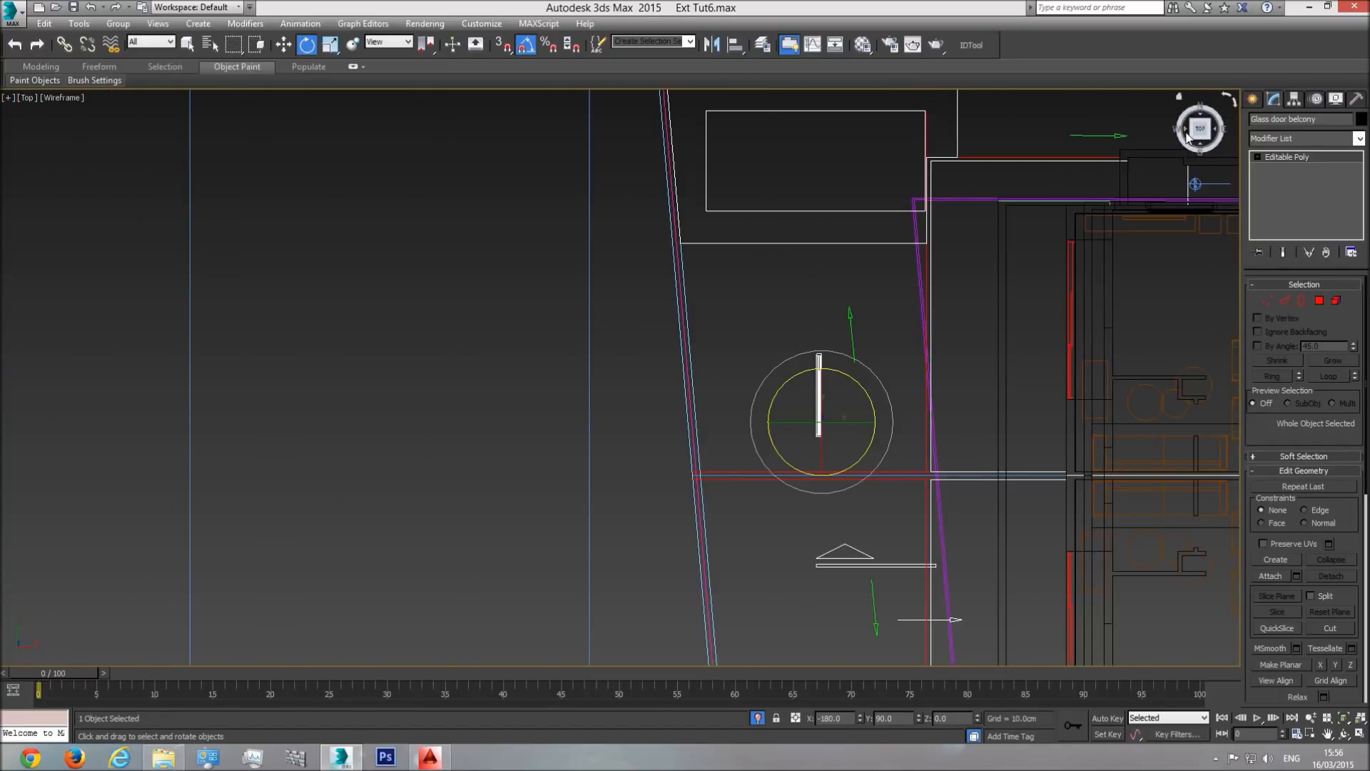
left_click(1186, 133)
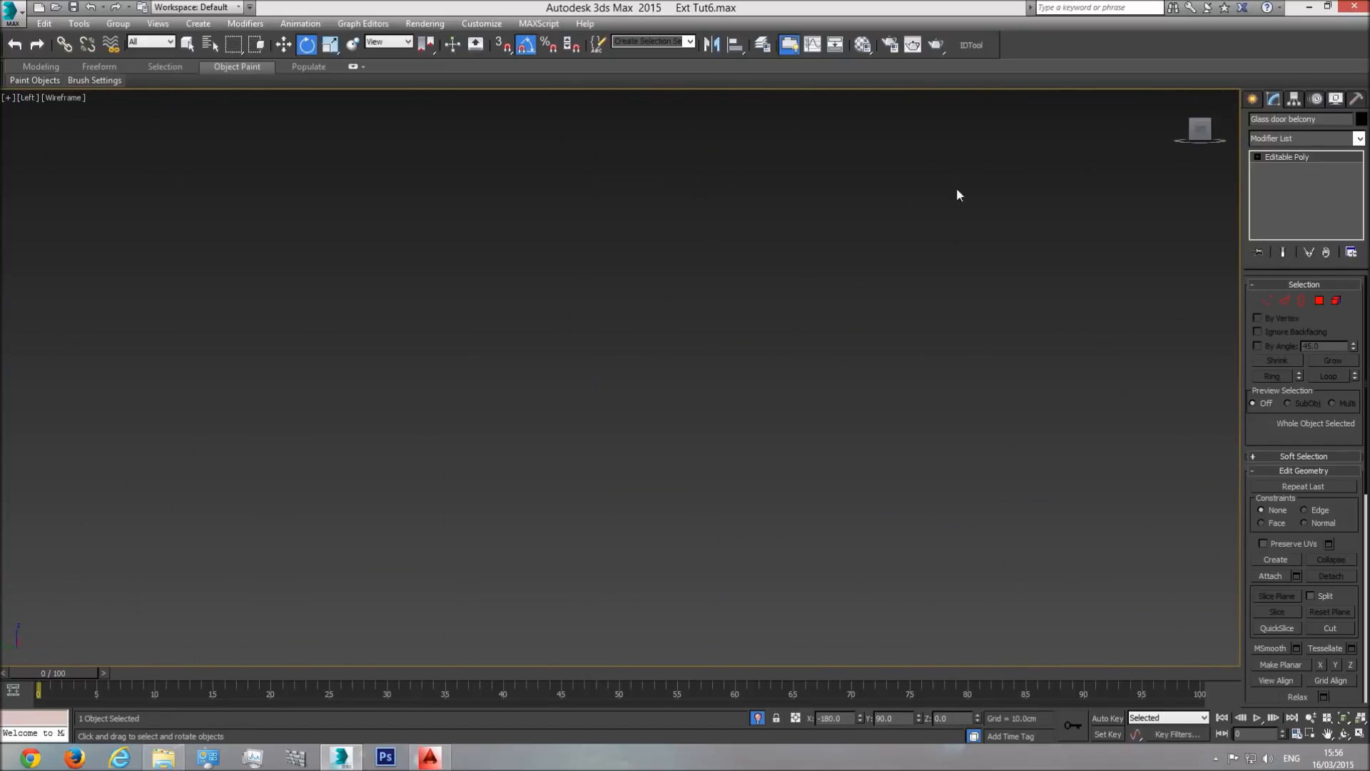
scroll(893, 347, "down", 2)
scroll(407, 357, "up", 4)
key("F3")
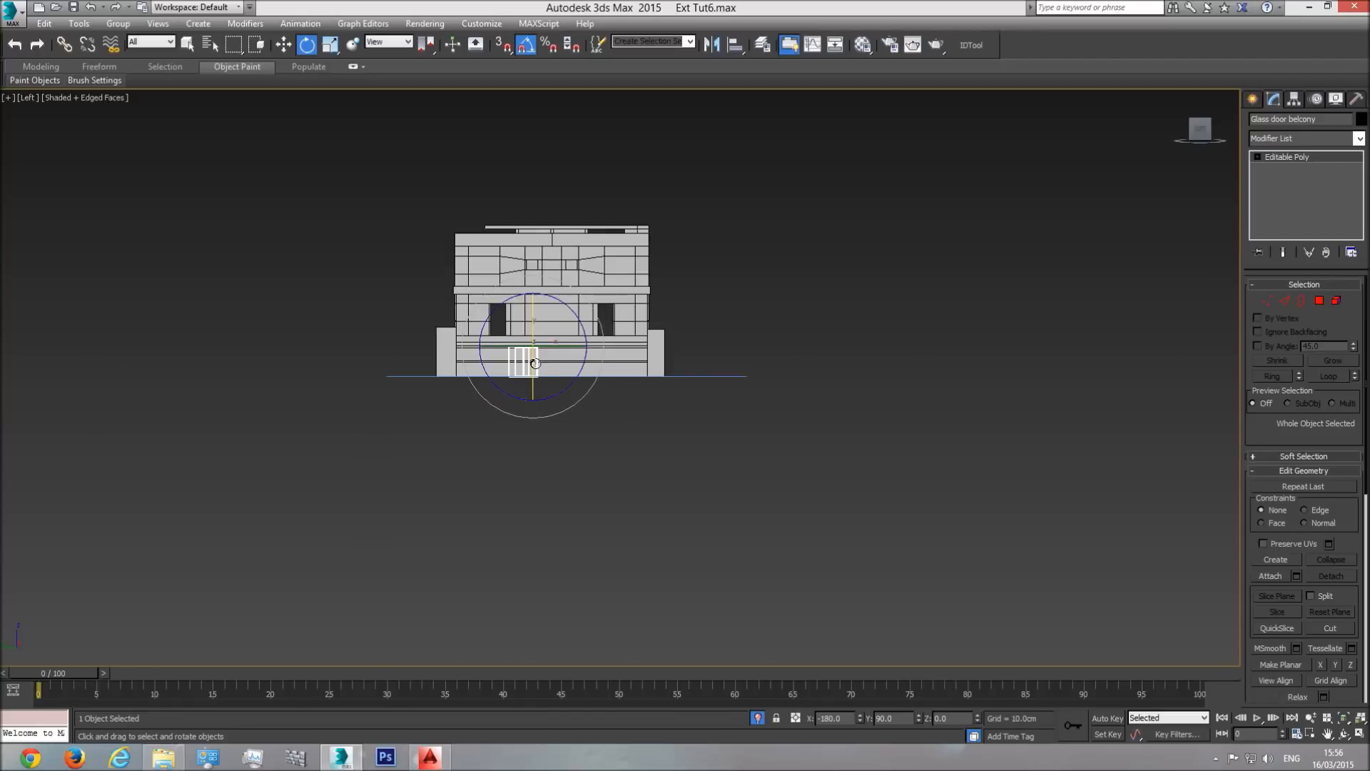
scroll(539, 356, "up", 2)
scroll(540, 360, "up", 3)
middle_click_drag(757, 298, 753, 405)
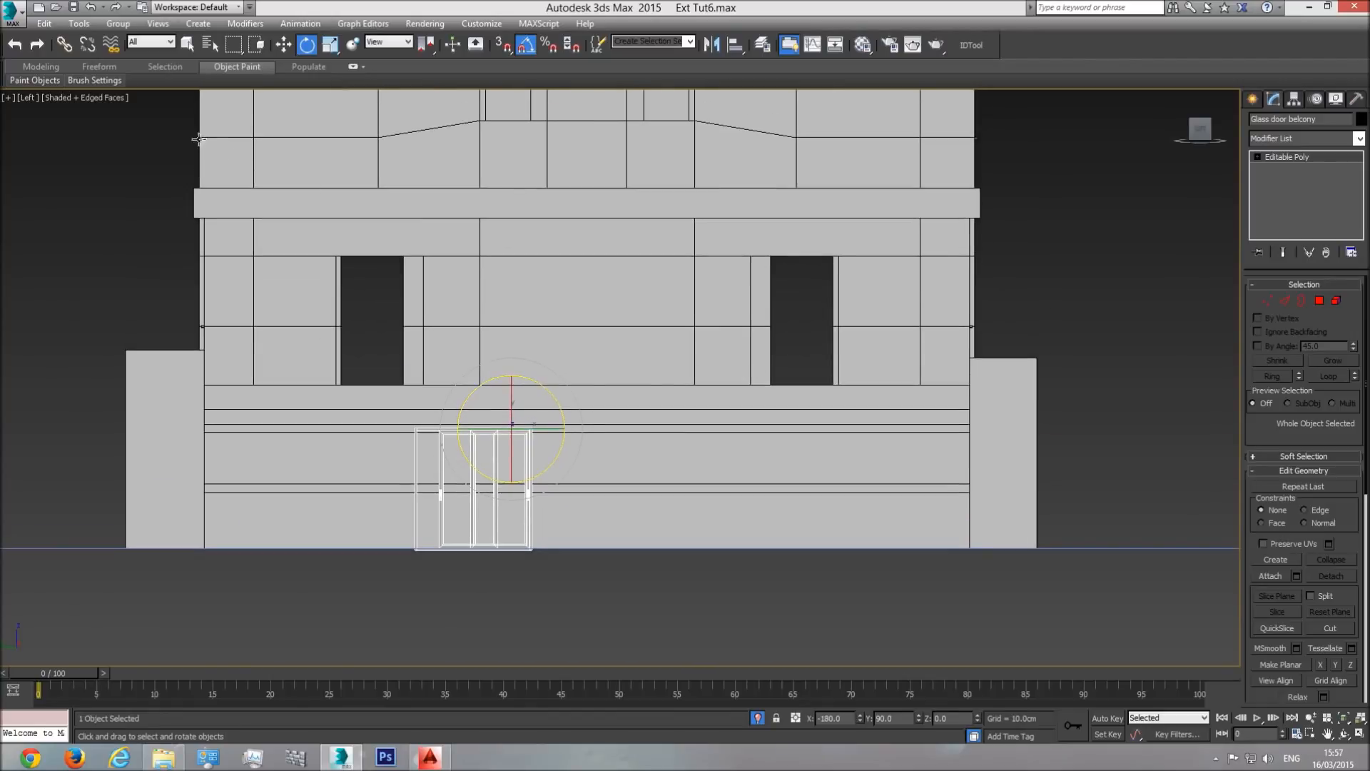
left_click(103, 98)
left_click(137, 112)
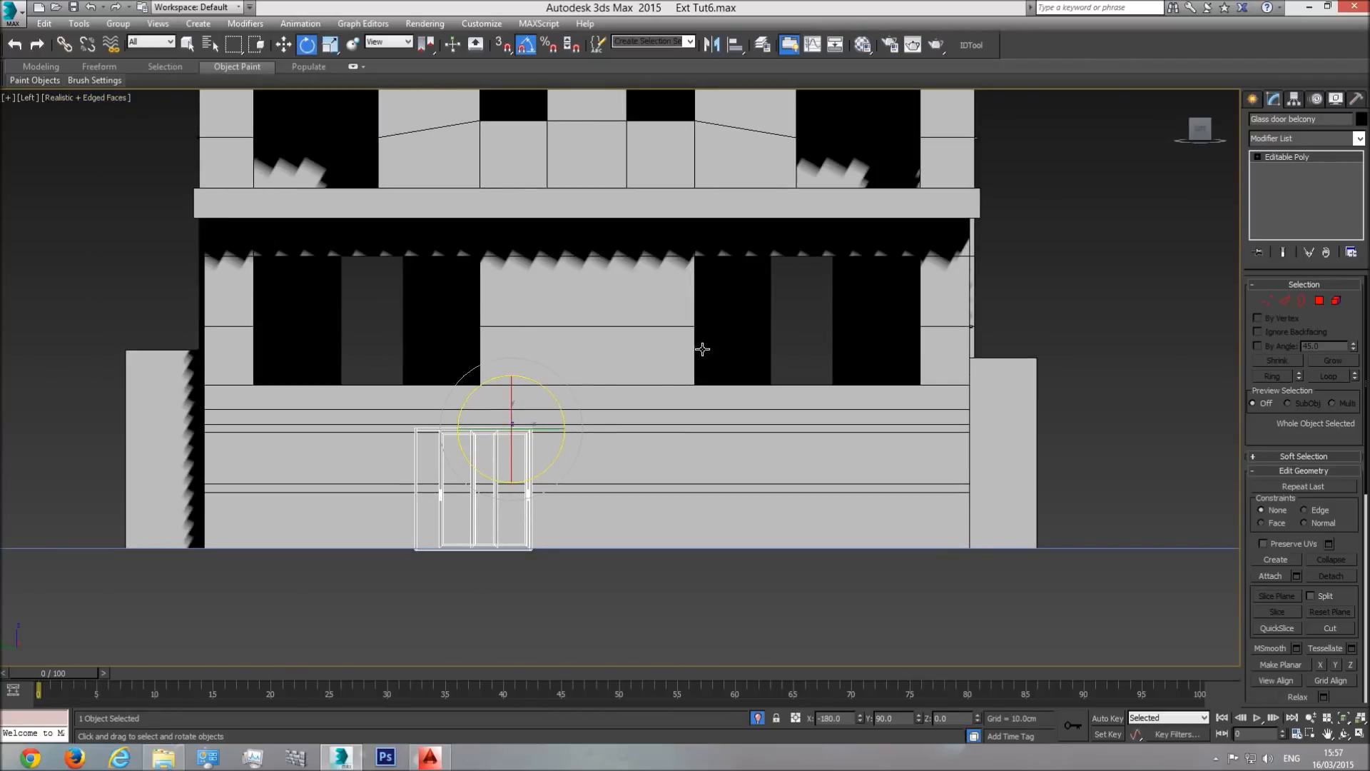
- Move the glass door into the ground-floor opening on the right half of the rear facade
right_click(481, 455)
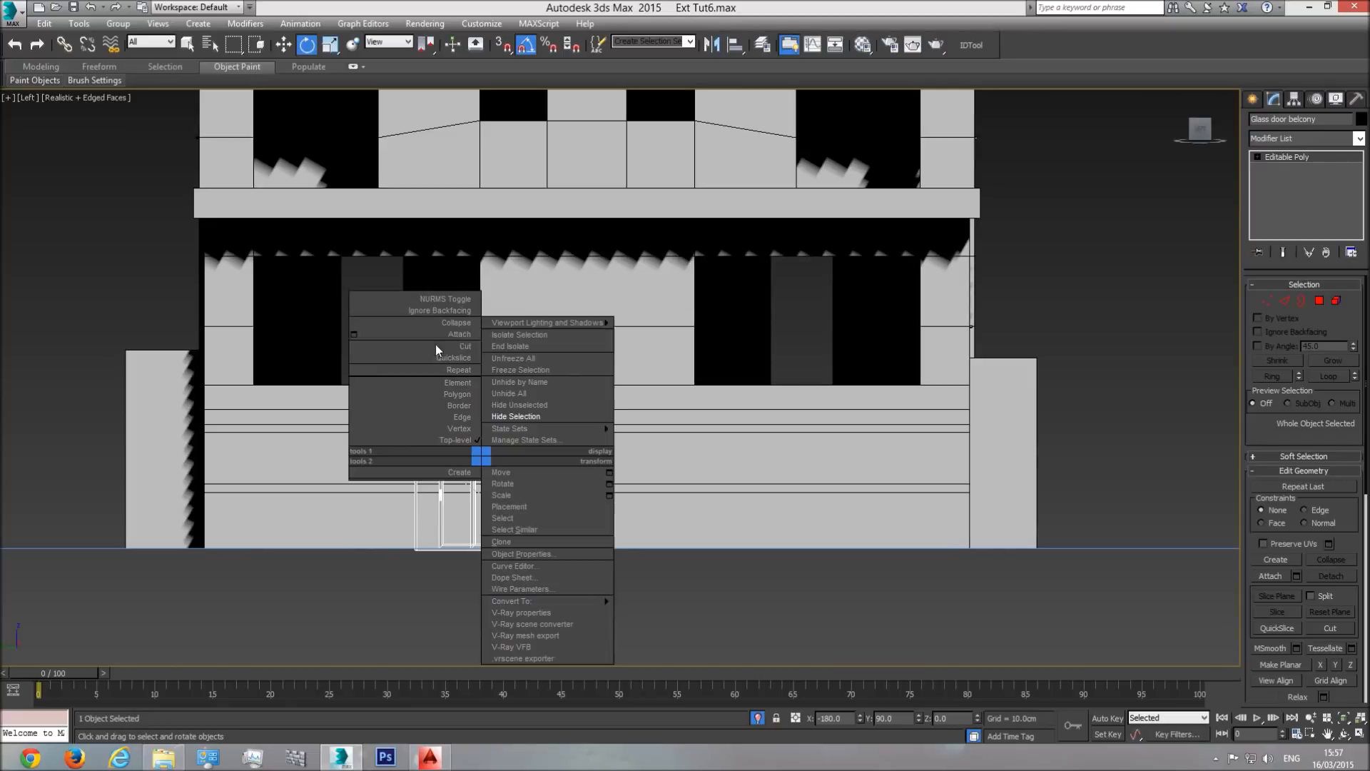
left_click(284, 47)
left_click_drag(535, 415, 814, 247)
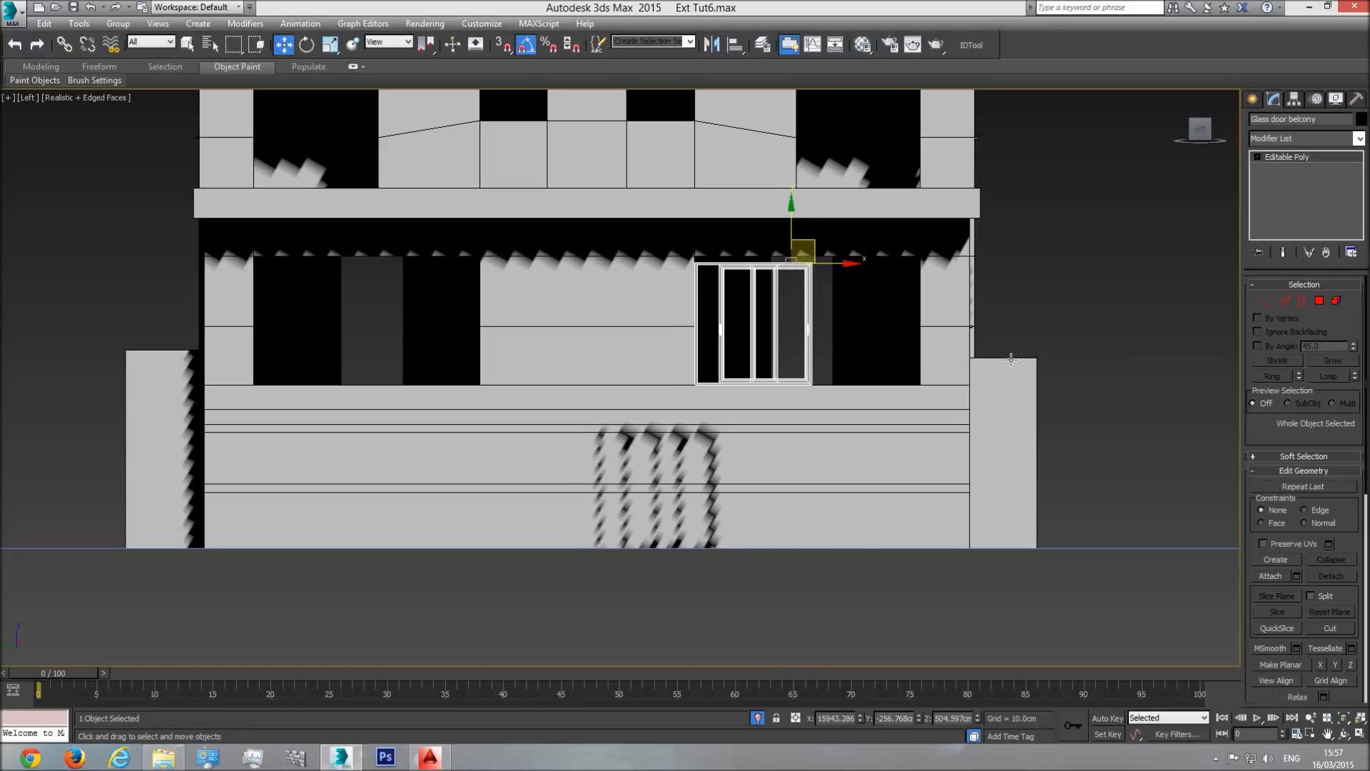
middle_click_drag(820, 331, 820, 352)
scroll(791, 334, "up", 2)
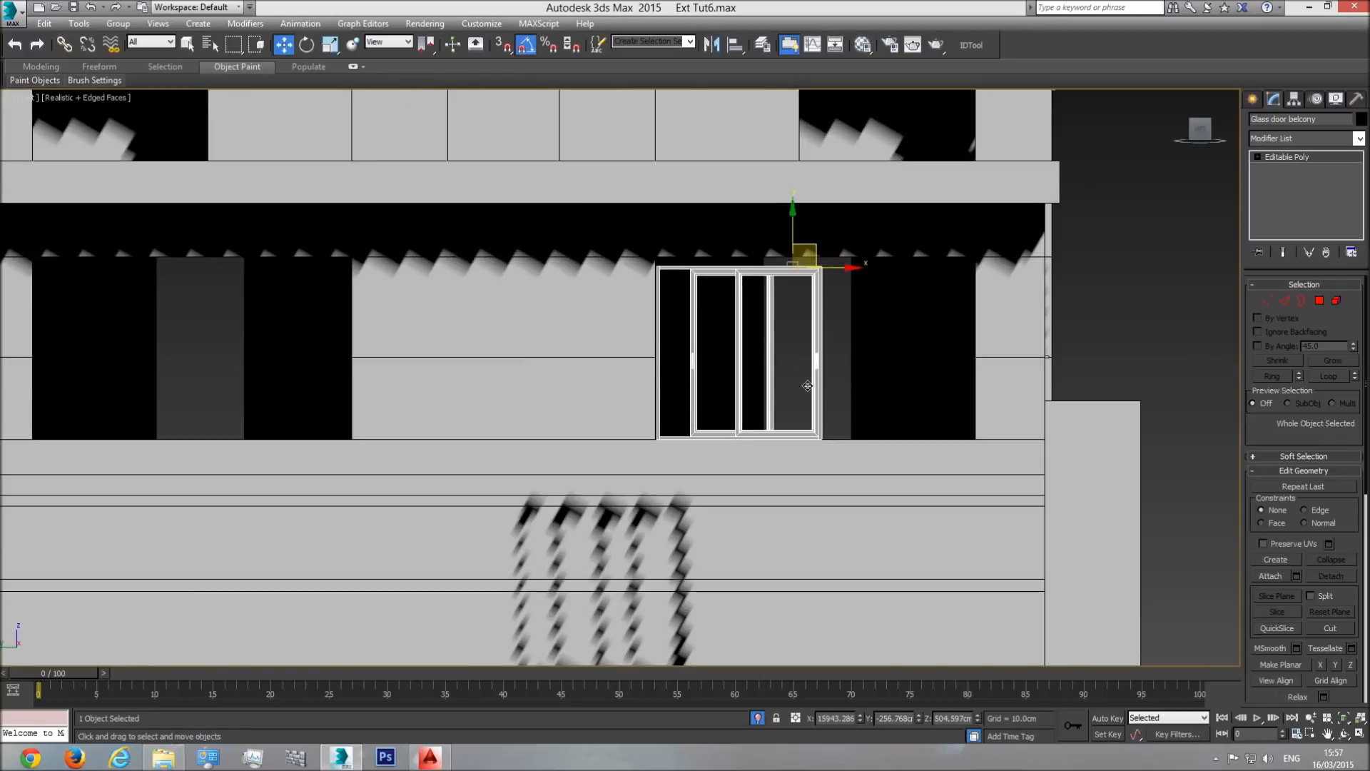
- Inspect the glass door in perspective, and examine the door and window openings of the rear elevation in AutoCAD
key("p")
left_click(1345, 717)
left_click(1345, 734)
left_click_drag(682, 353, 694, 408)
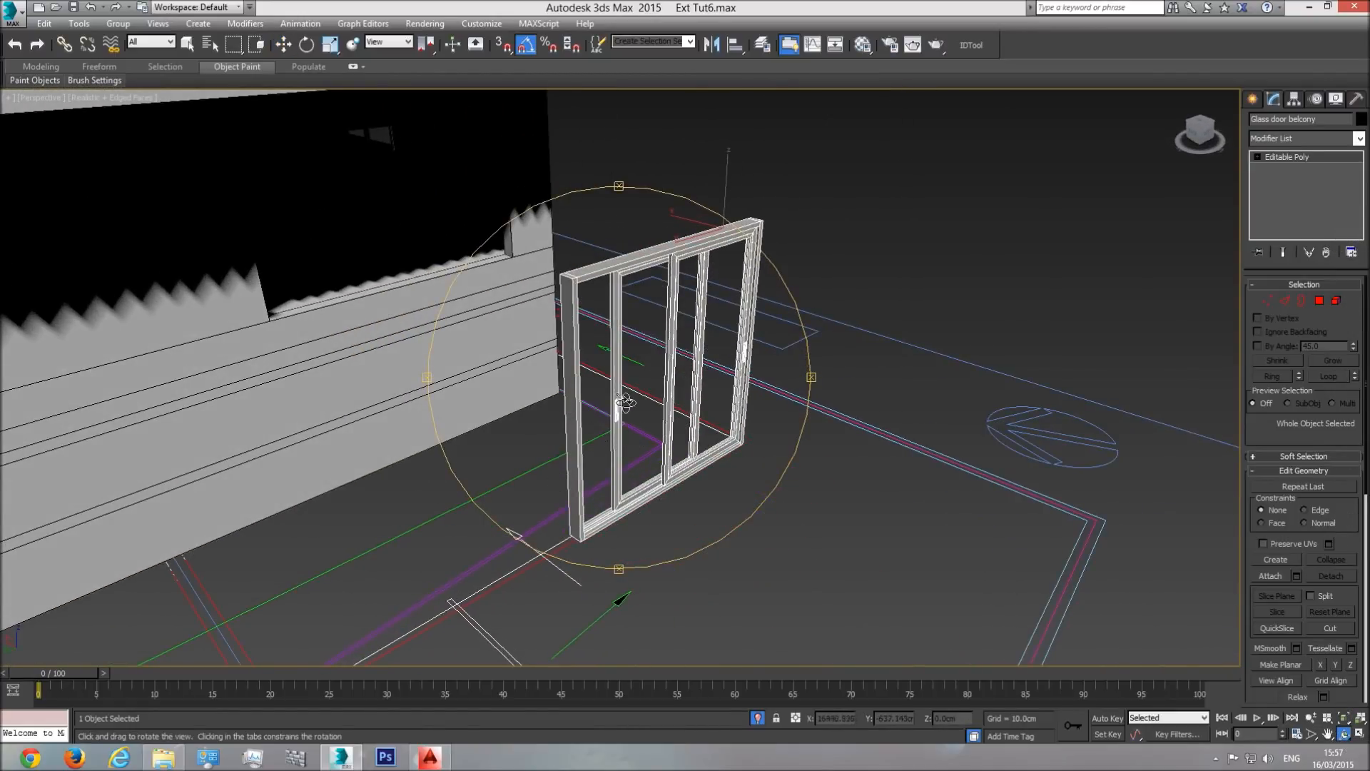
left_click(436, 760)
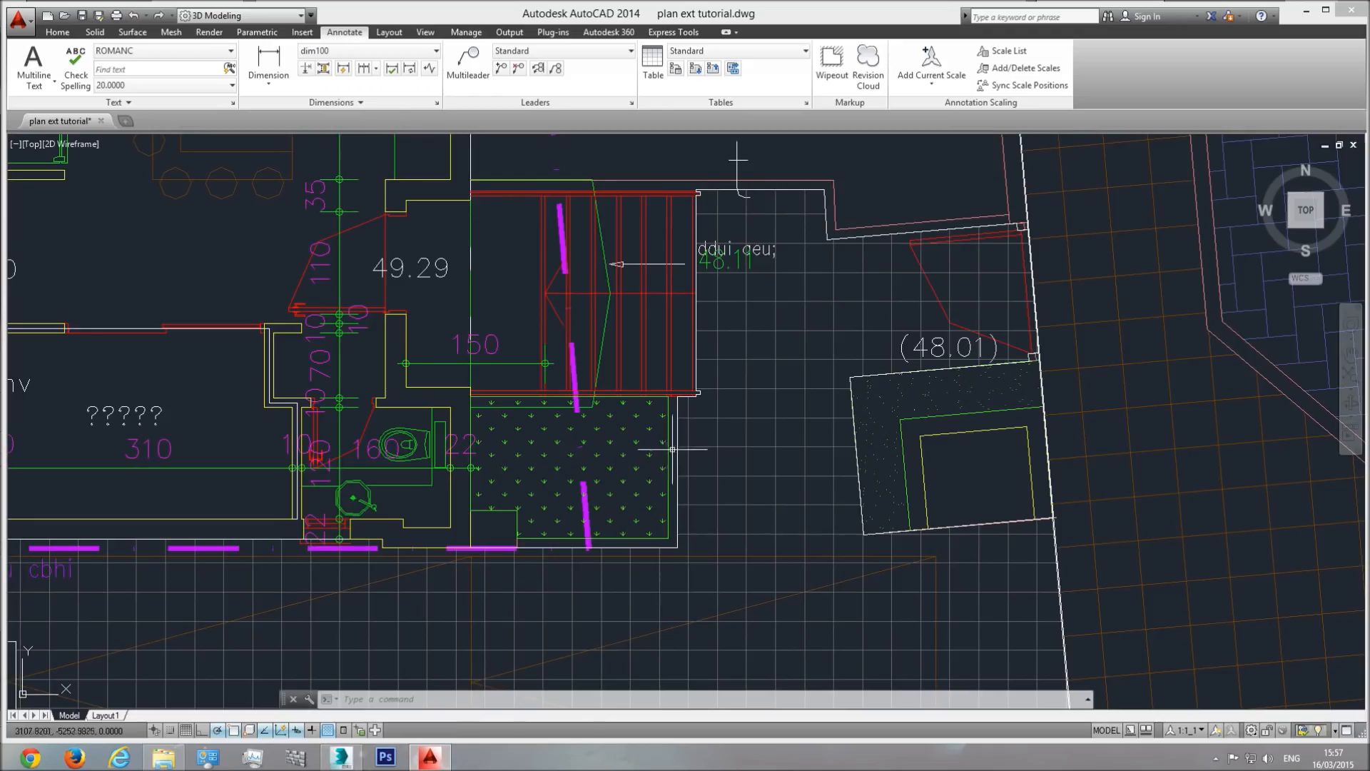
left_click(446, 762)
key("t")
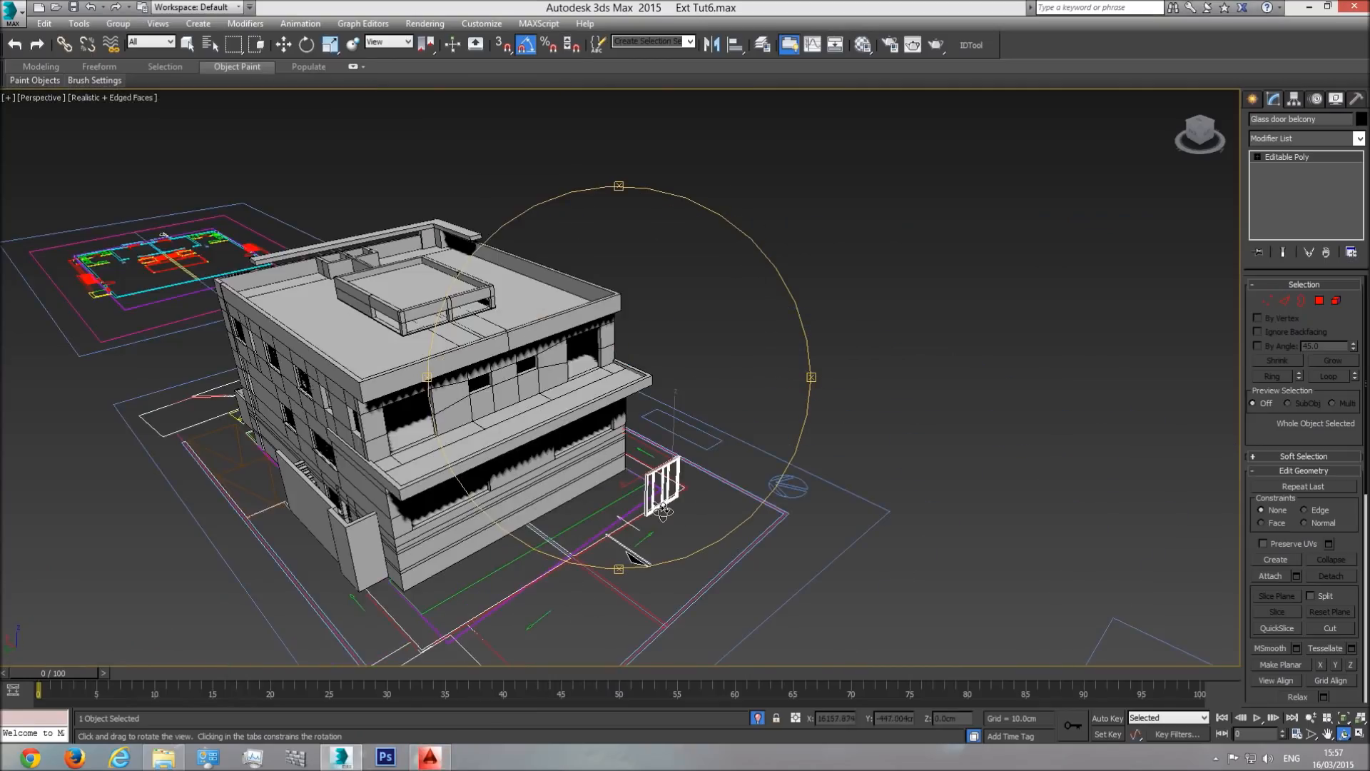
left_click(439, 758)
scroll(597, 442, "down", 6)
middle_click_drag(281, 452, 628, 459)
scroll(541, 454, "up", 6)
middle_click_drag(423, 466, 639, 465)
scroll(523, 379, "up", 6)
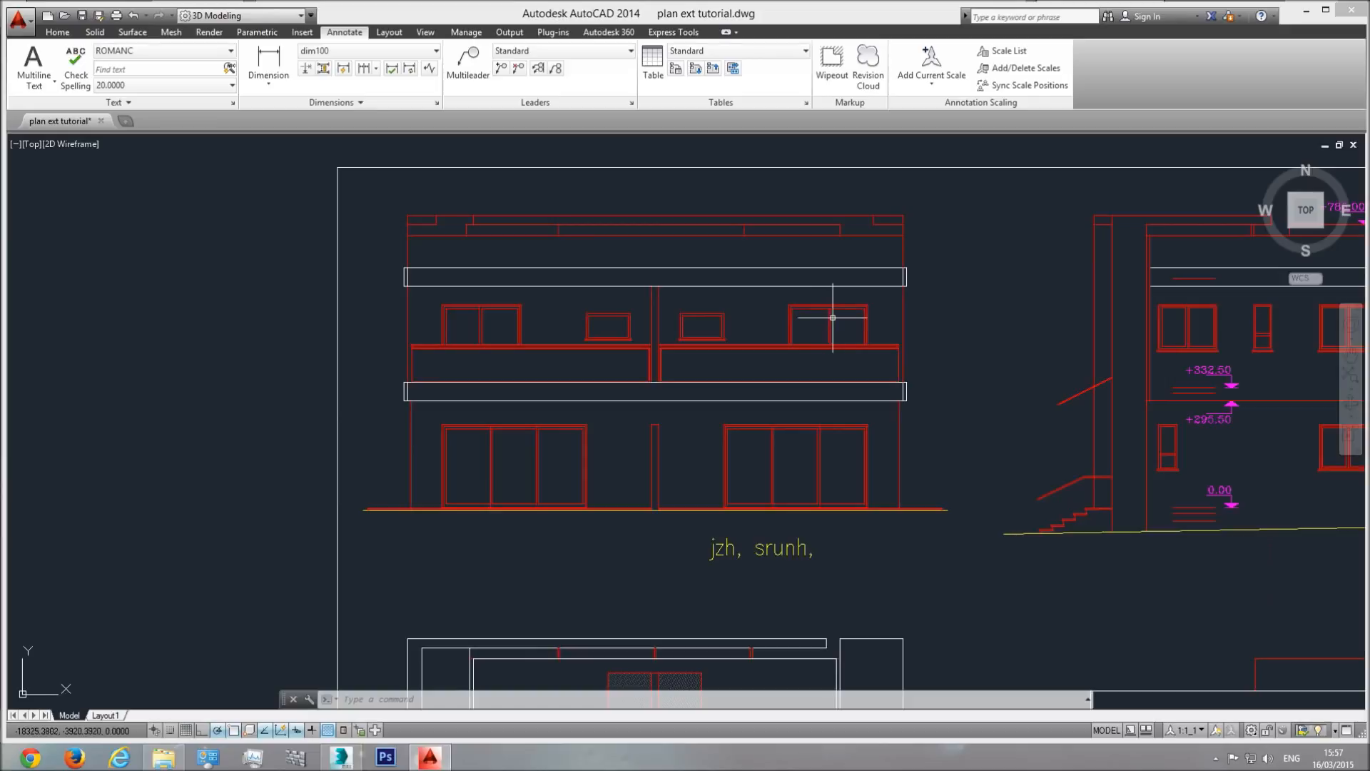
- Switch back to 3ds Max and move the glass door to the upper-floor right balcony opening, aligning it with the opening's top and right edges
left_click(341, 757)
middle_click_drag(765, 448, 443, 349)
scroll(439, 349, "down", 3)
key("l")
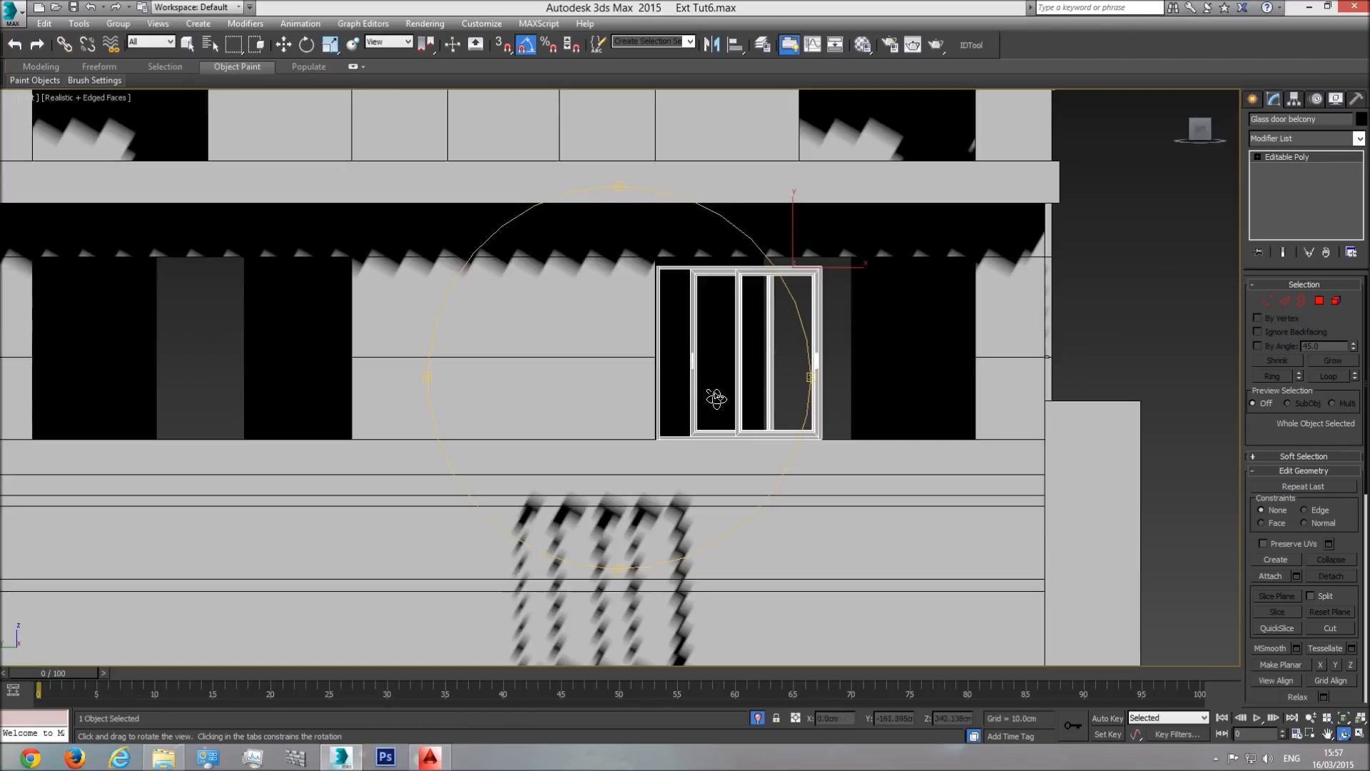
scroll(713, 396, "down", 2)
key("w")
left_click_drag(757, 345, 865, 131)
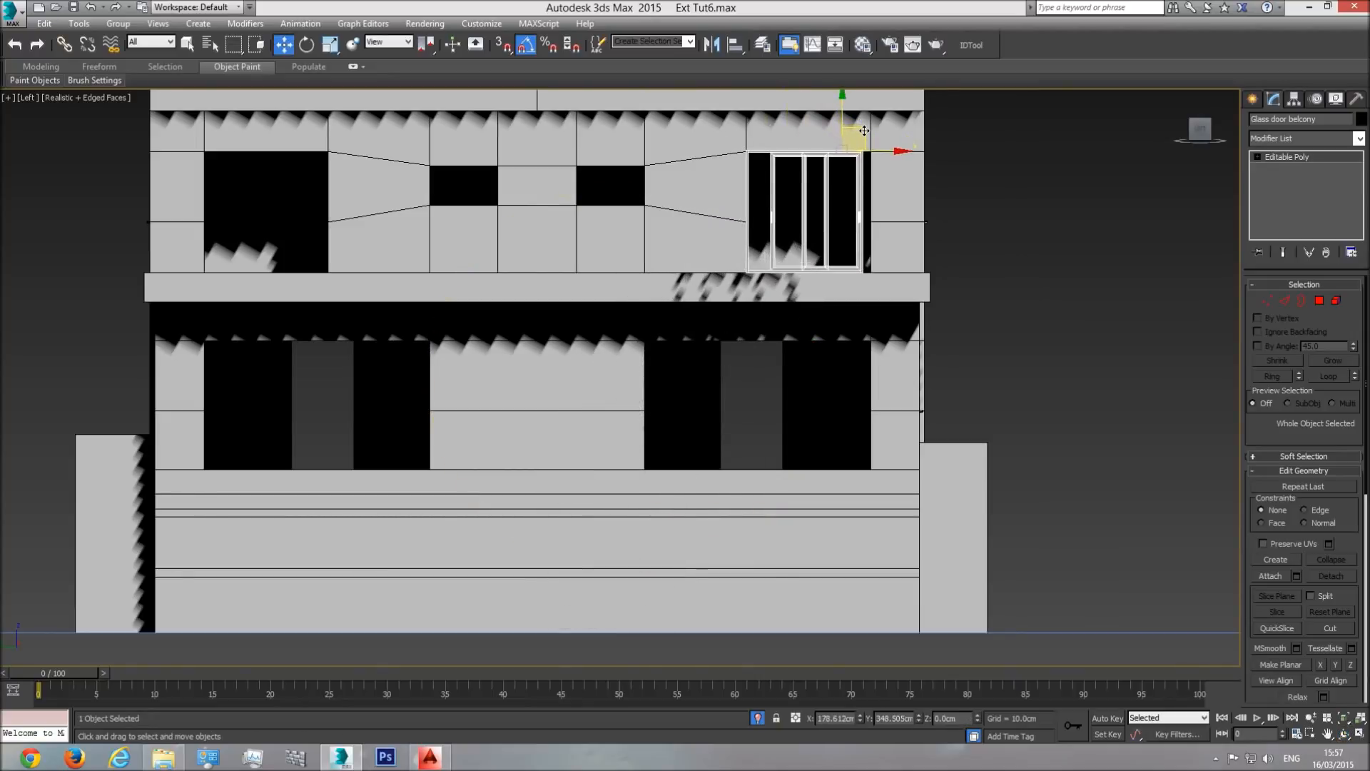
middle_click_drag(834, 179, 812, 276)
scroll(812, 277, "up", 3)
left_click_drag(885, 184, 904, 190)
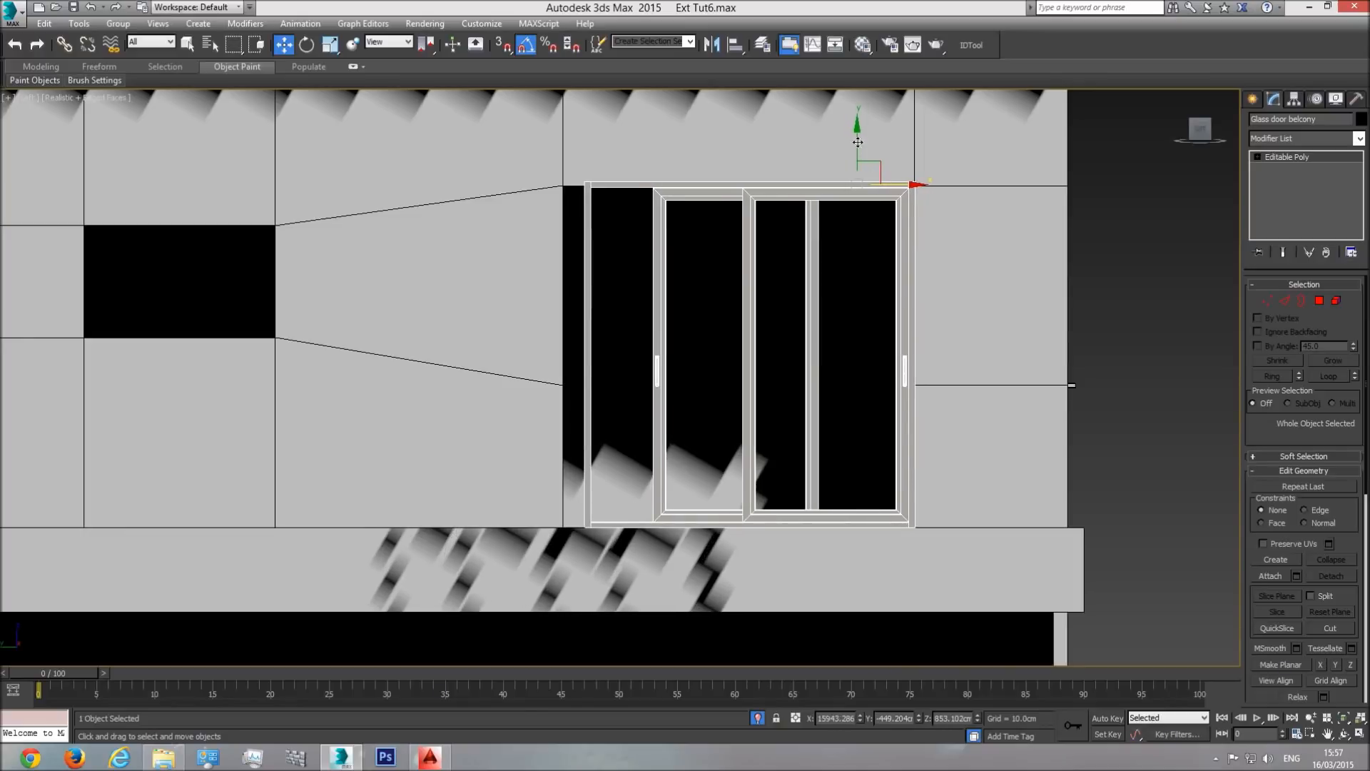
left_click_drag(855, 139, 859, 141)
- Widen the glass door's frame by moving its left-side vertices to the left edge of the opening
left_click(1265, 300)
left_click_drag(617, 162, 524, 572)
left_click_drag(635, 433, 583, 187)
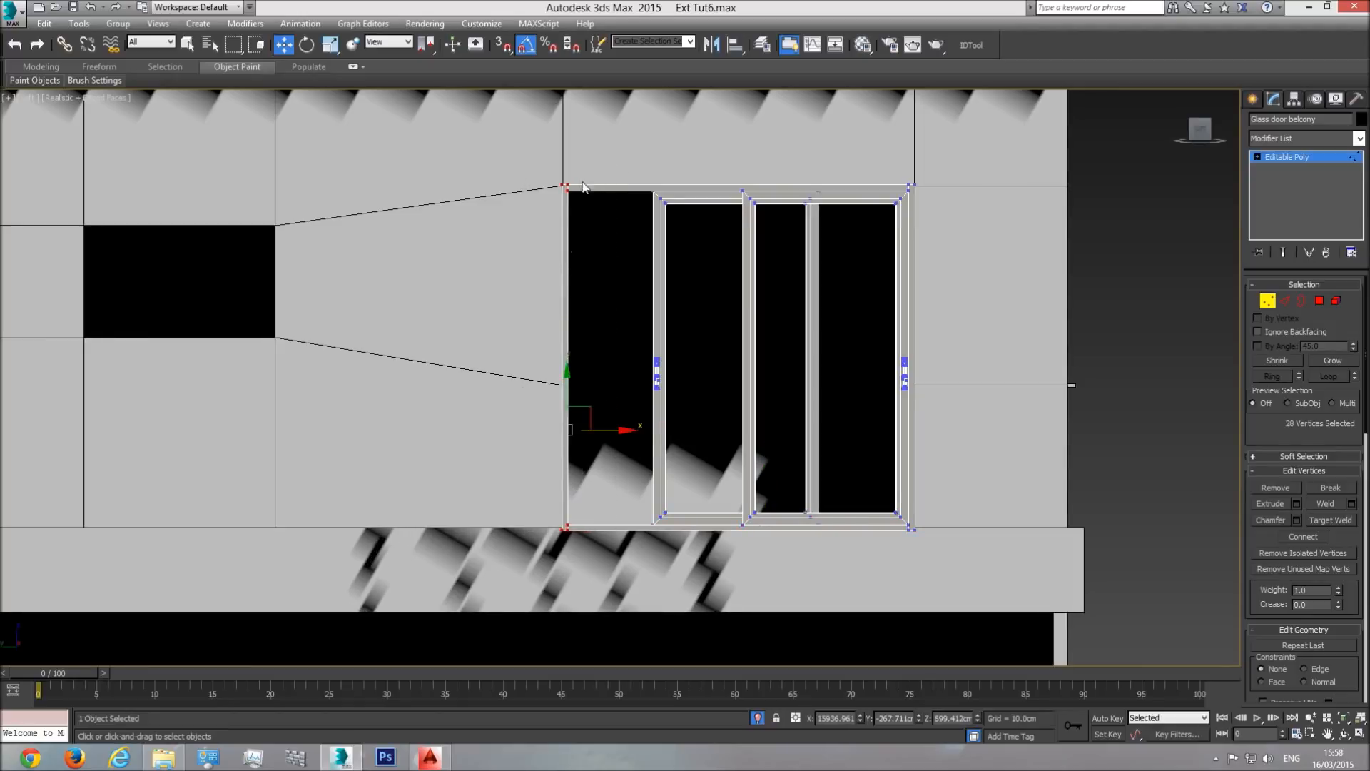
left_click(1314, 155)
- Select the frame, glass and handle elements of the door's left sliding sash in a perspective view
key("p")
left_click(1359, 718)
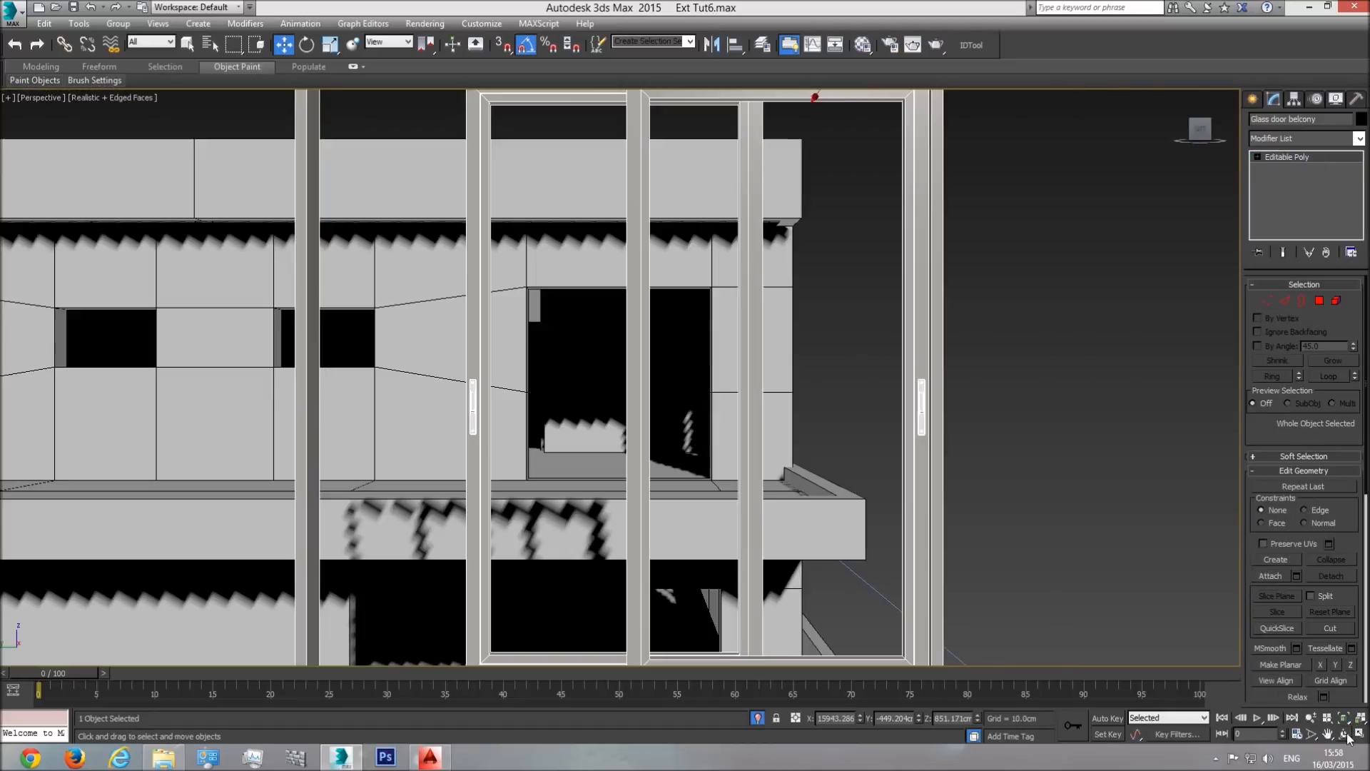
left_click(1345, 734)
left_click_drag(640, 358, 642, 394)
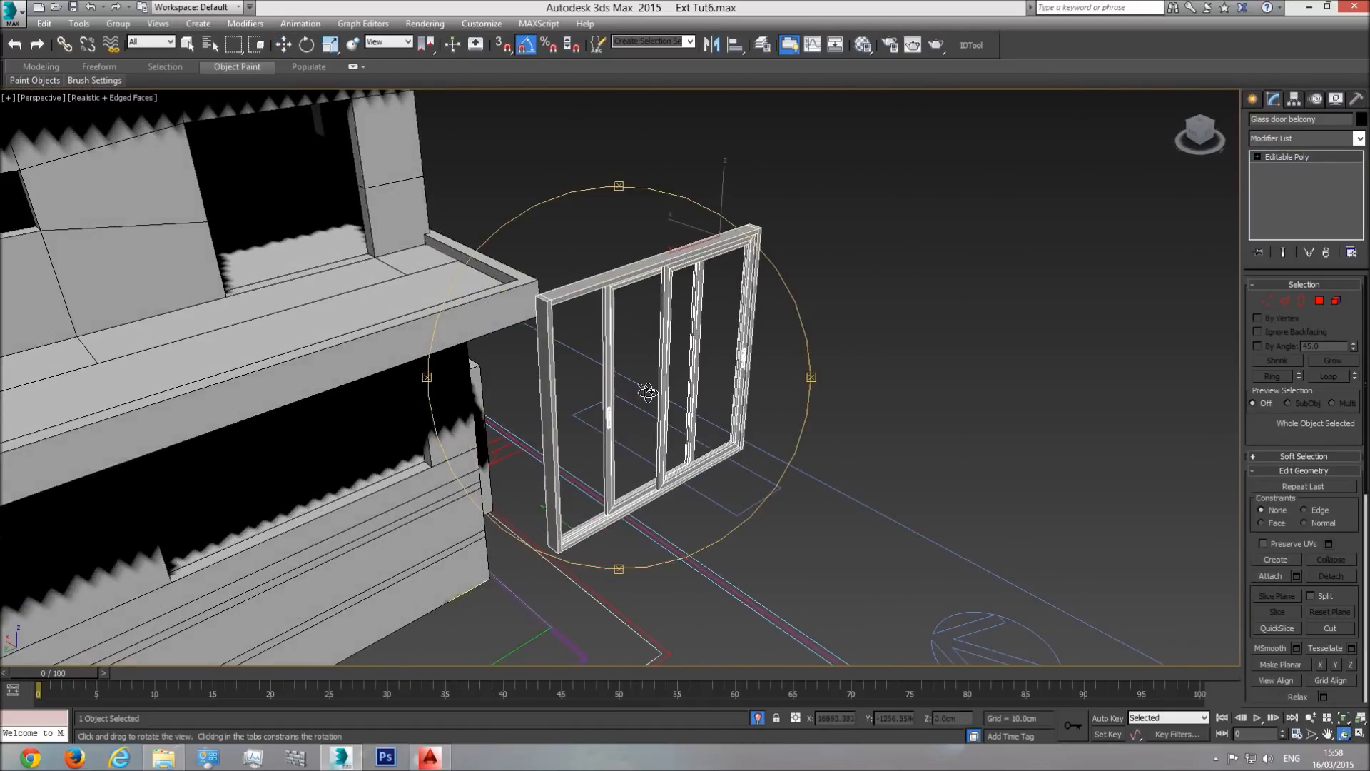
key("w")
left_click(1336, 300)
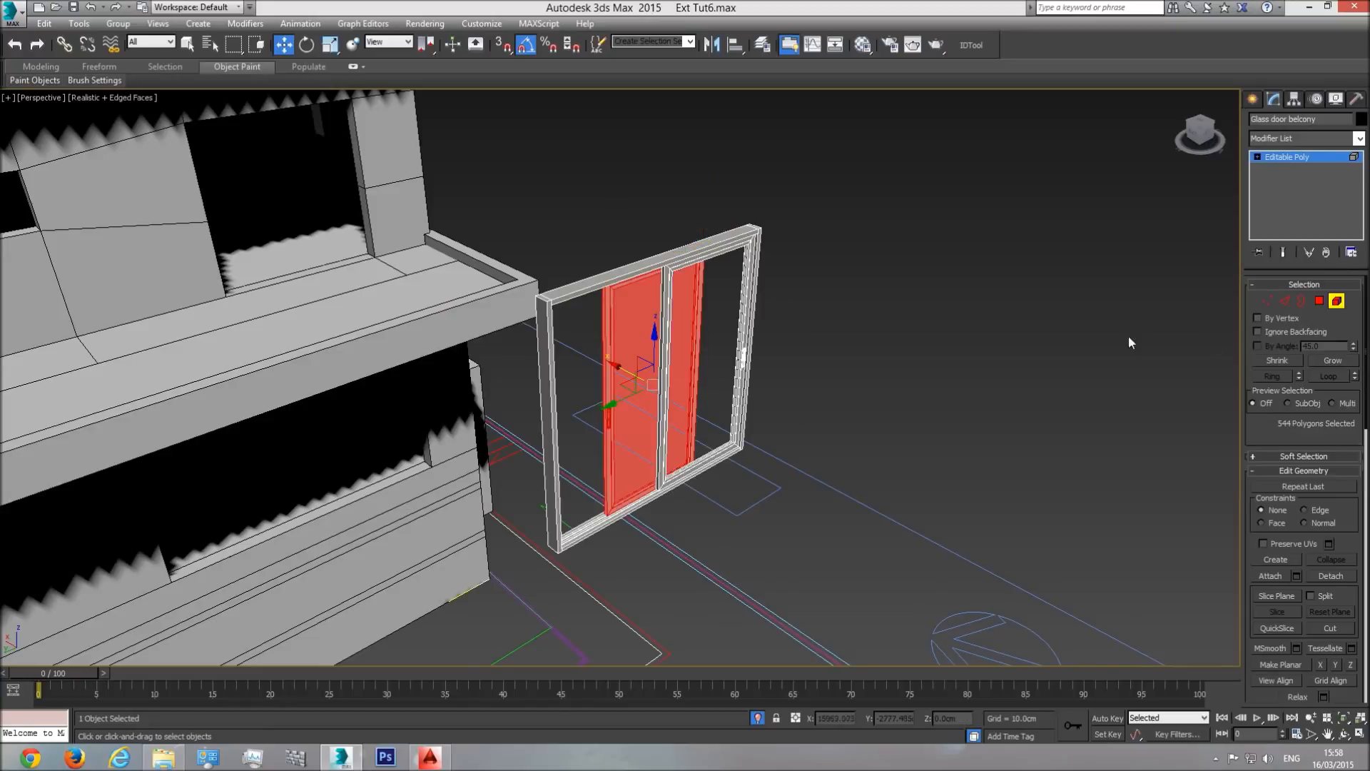
scroll(618, 342, "up", 4)
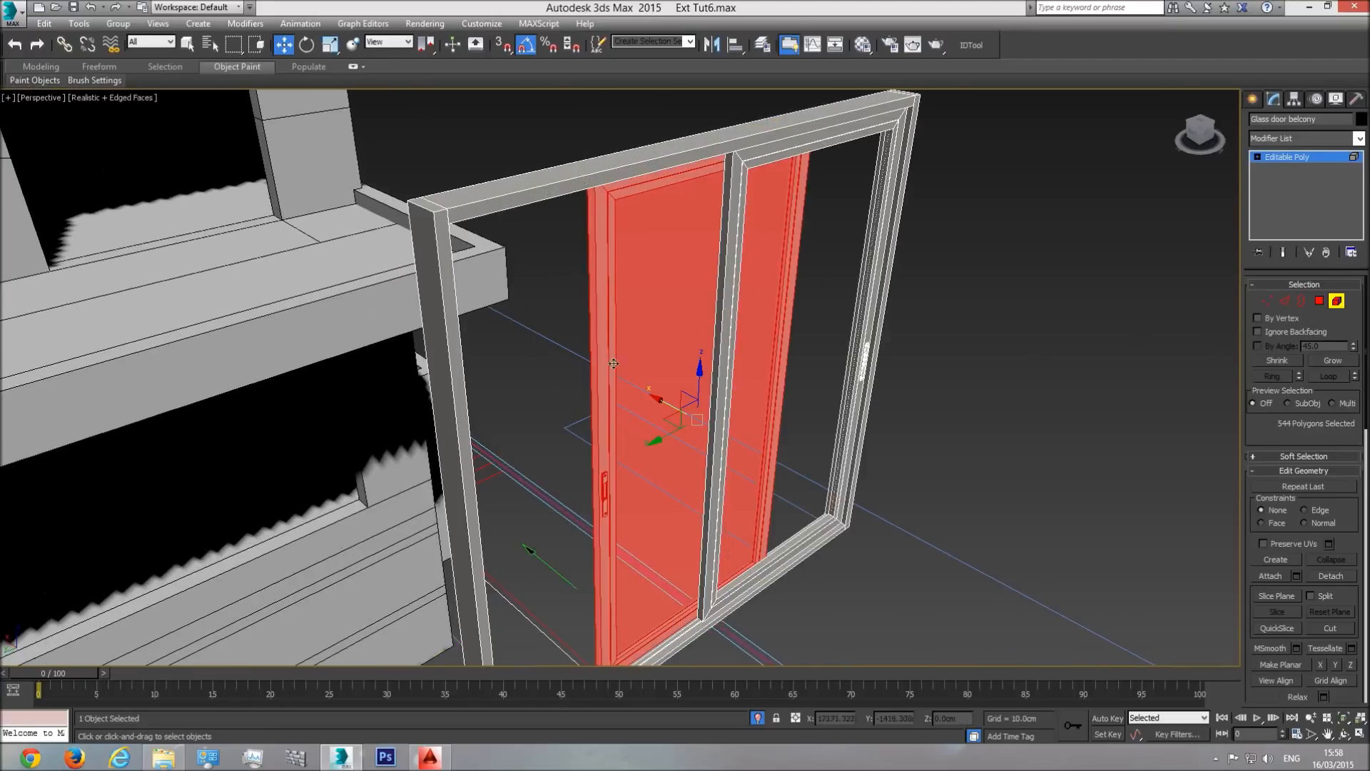
scroll(612, 330, "down", 2)
- Reselect the left sliding sash with its glass and handle in the Left view and slide it against the frame's left side
left_click(187, 44)
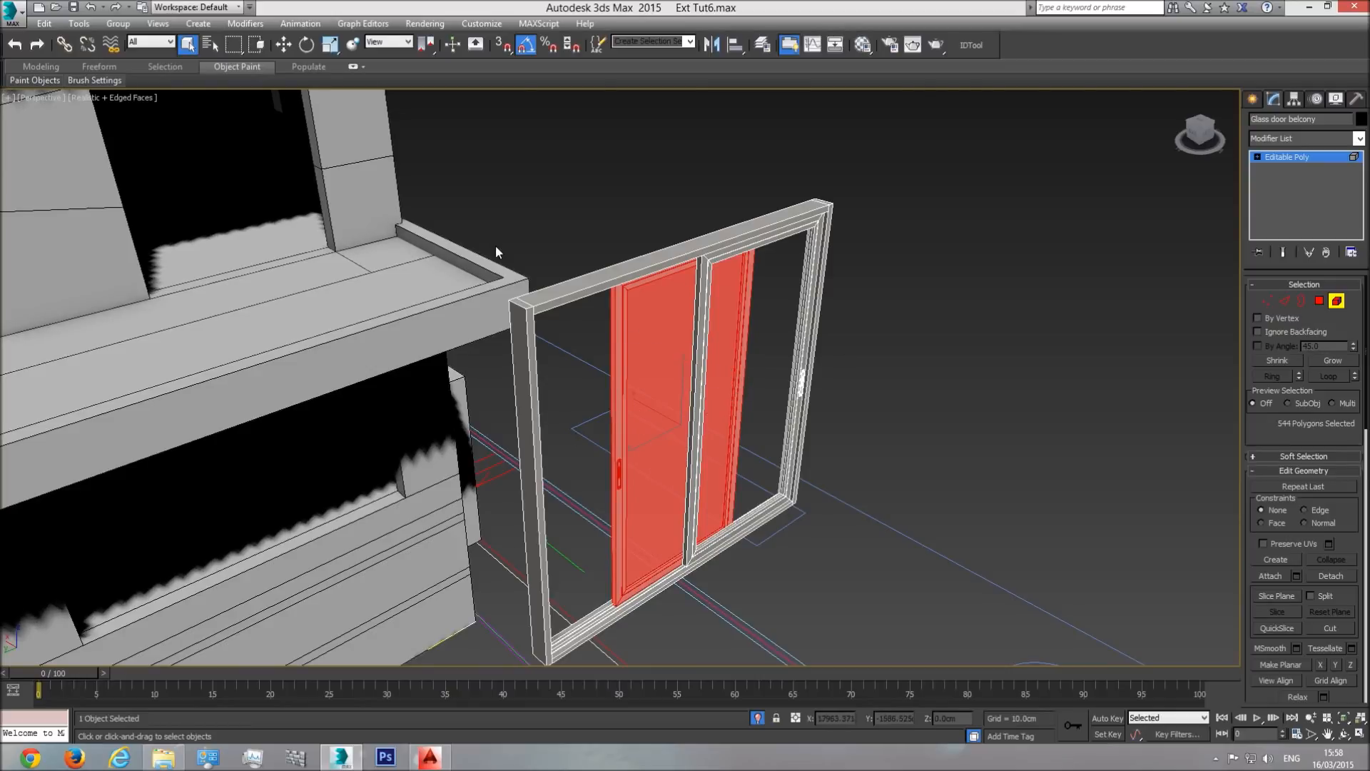
key("l")
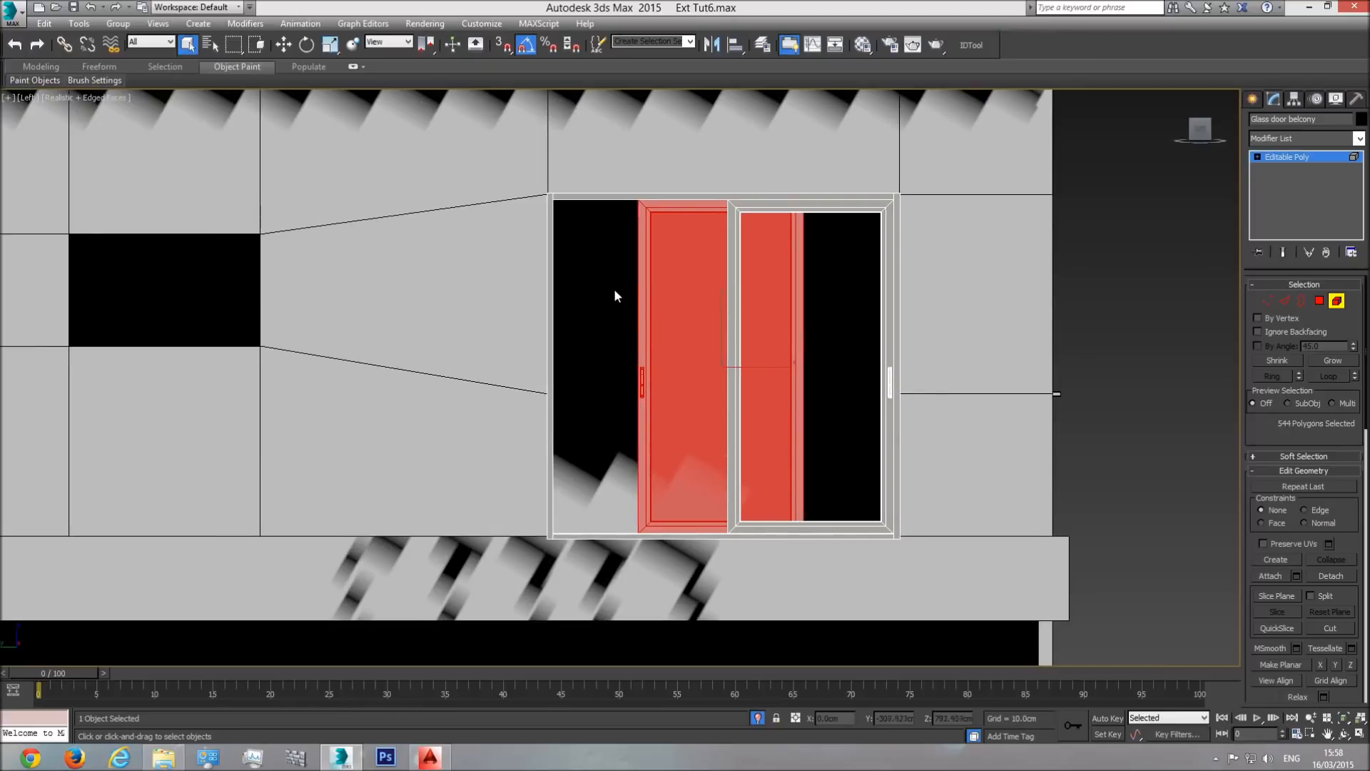
left_click_drag(688, 439, 688, 440)
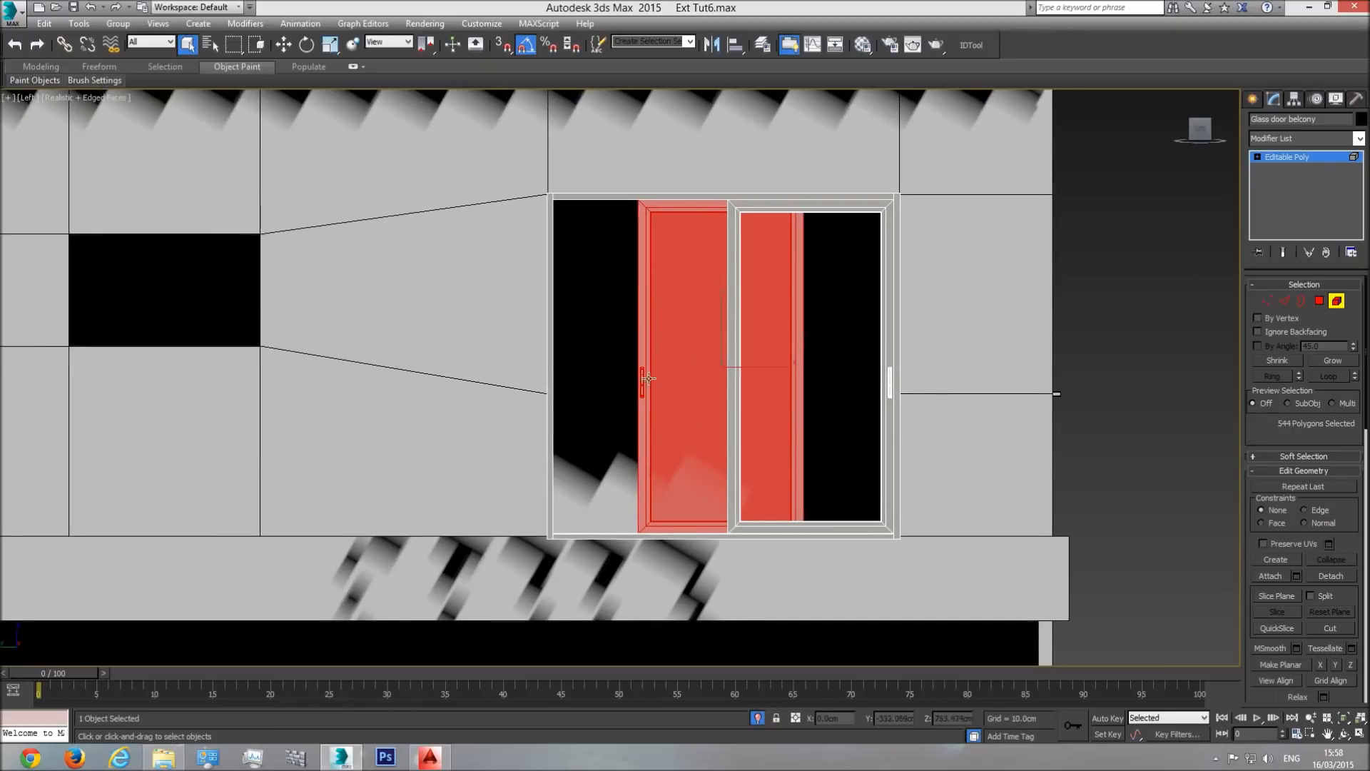
left_click(610, 343)
left_click(641, 334)
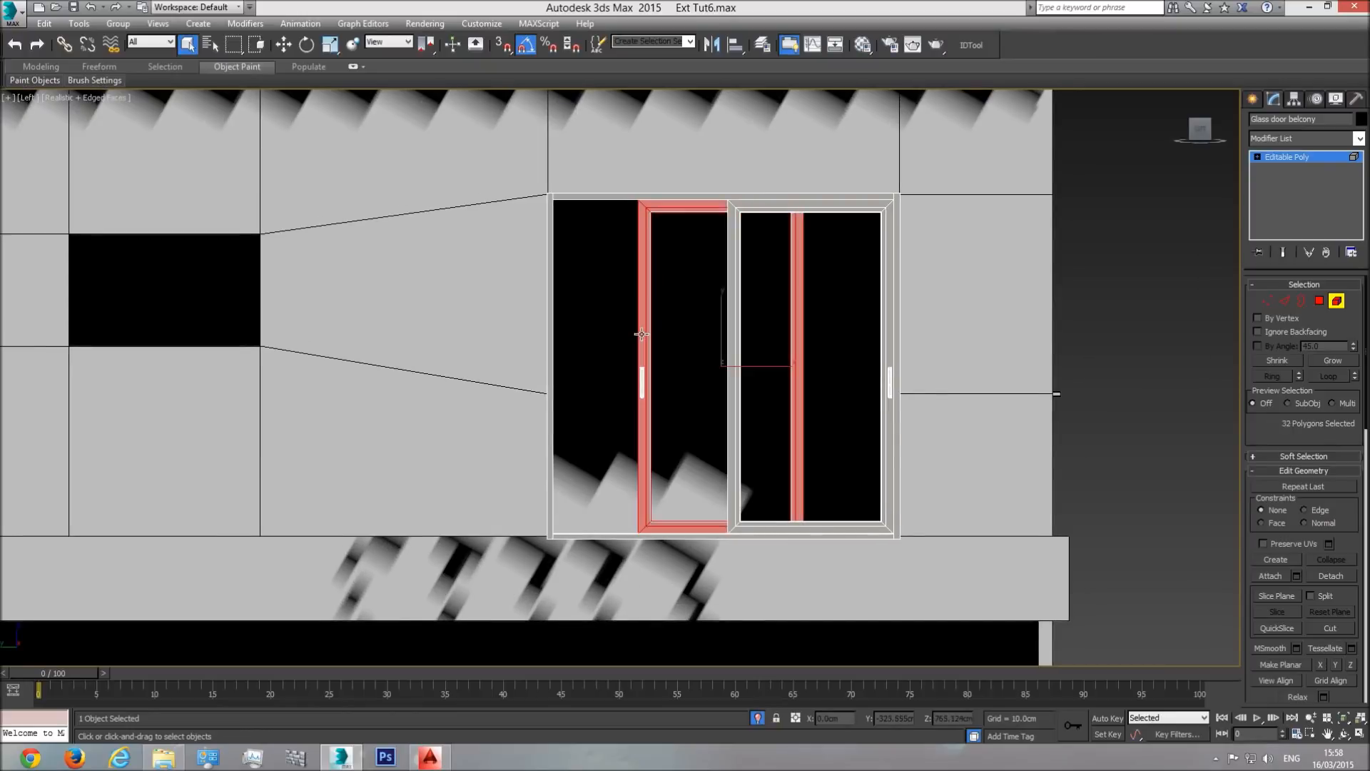
left_click(670, 332, "ctrl")
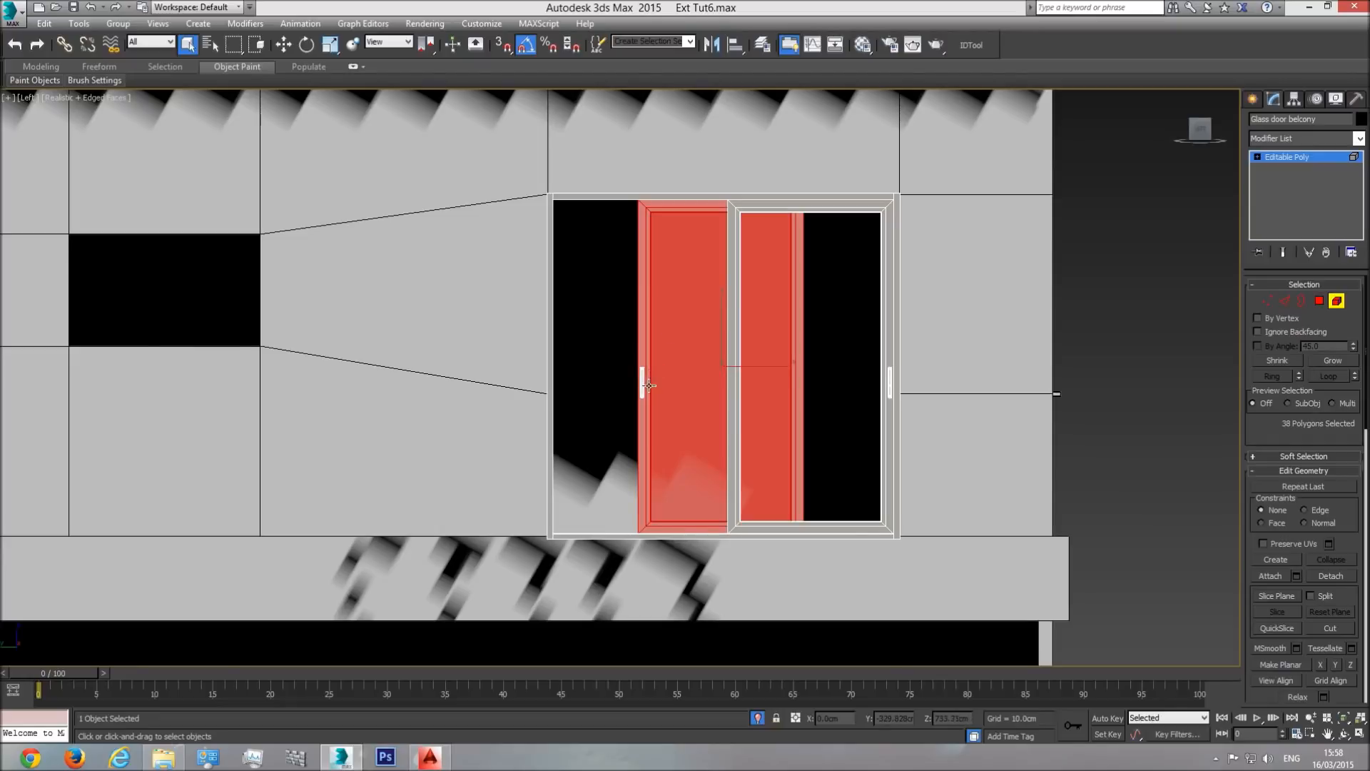
left_click(610, 348)
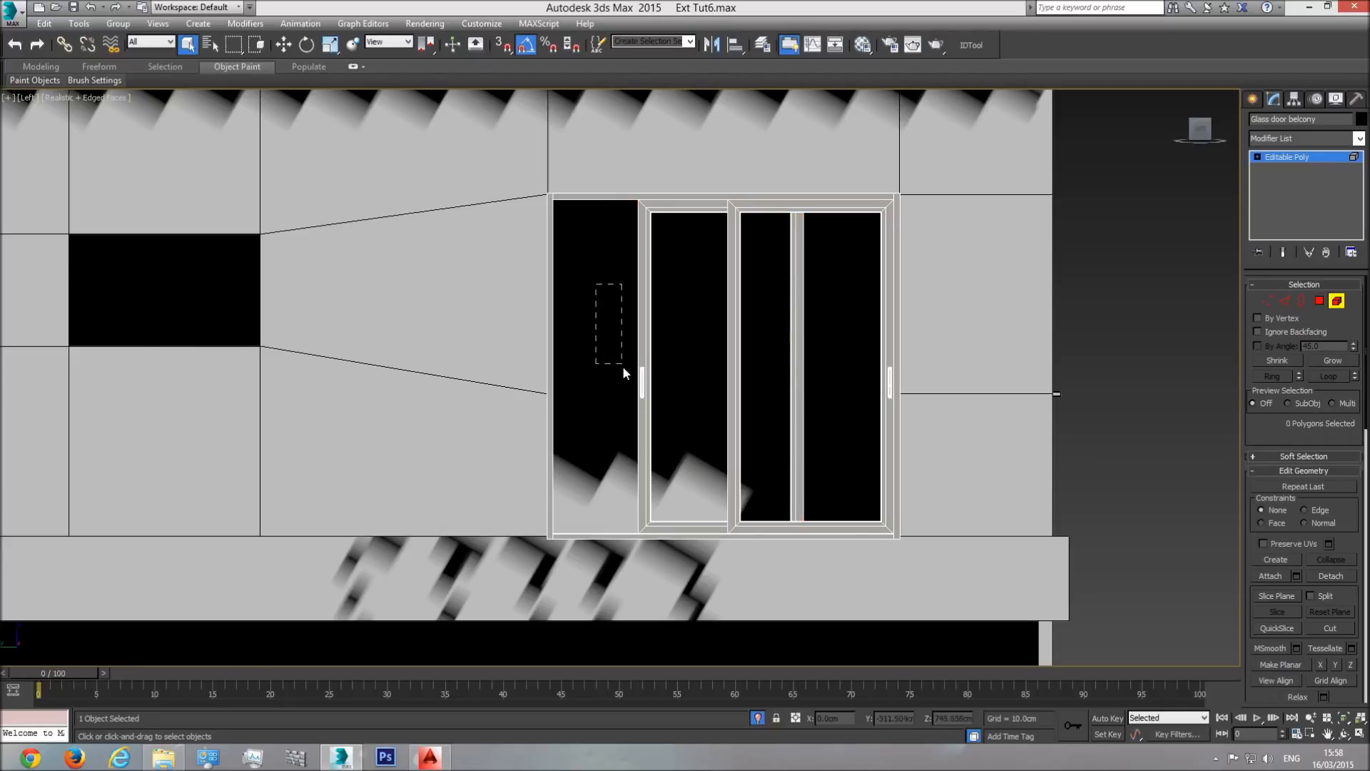
left_click_drag(671, 445, 674, 448)
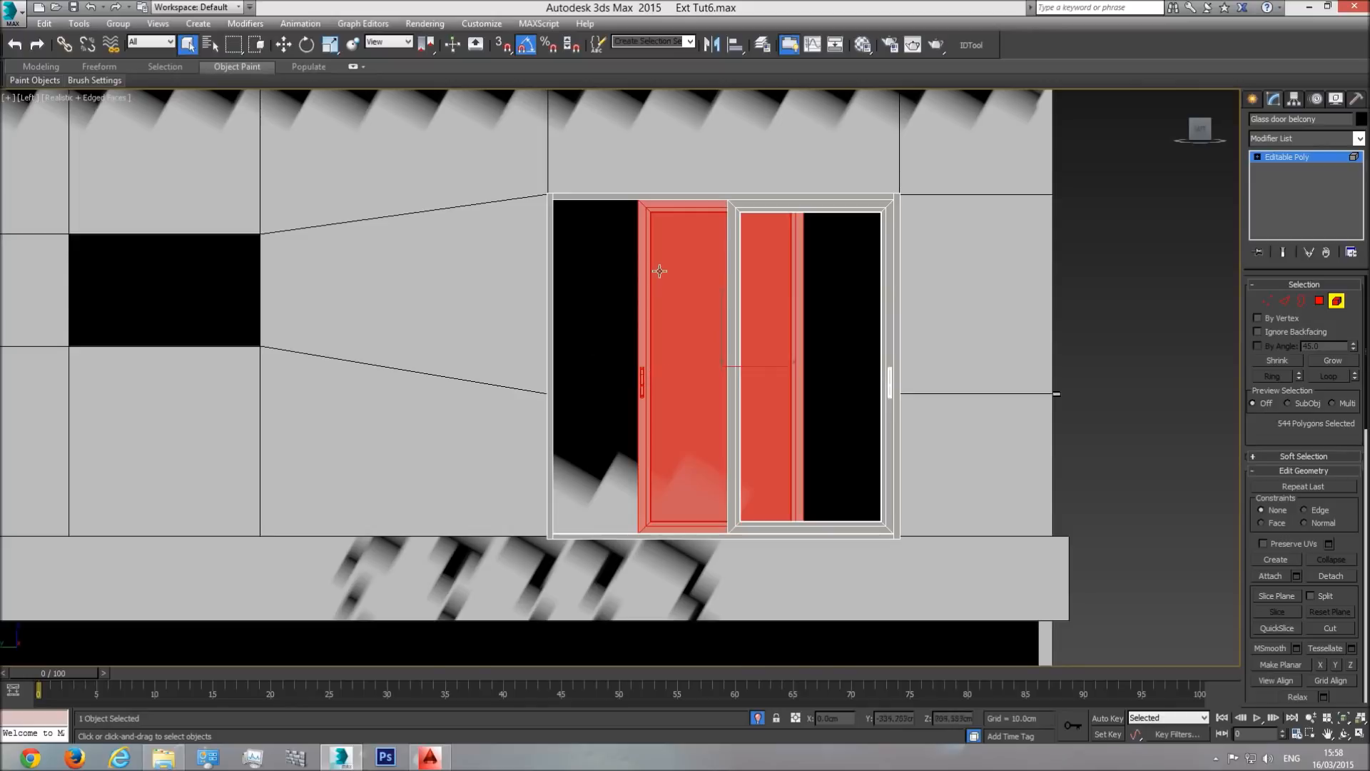
left_click(284, 44)
scroll(676, 307, "up", 2)
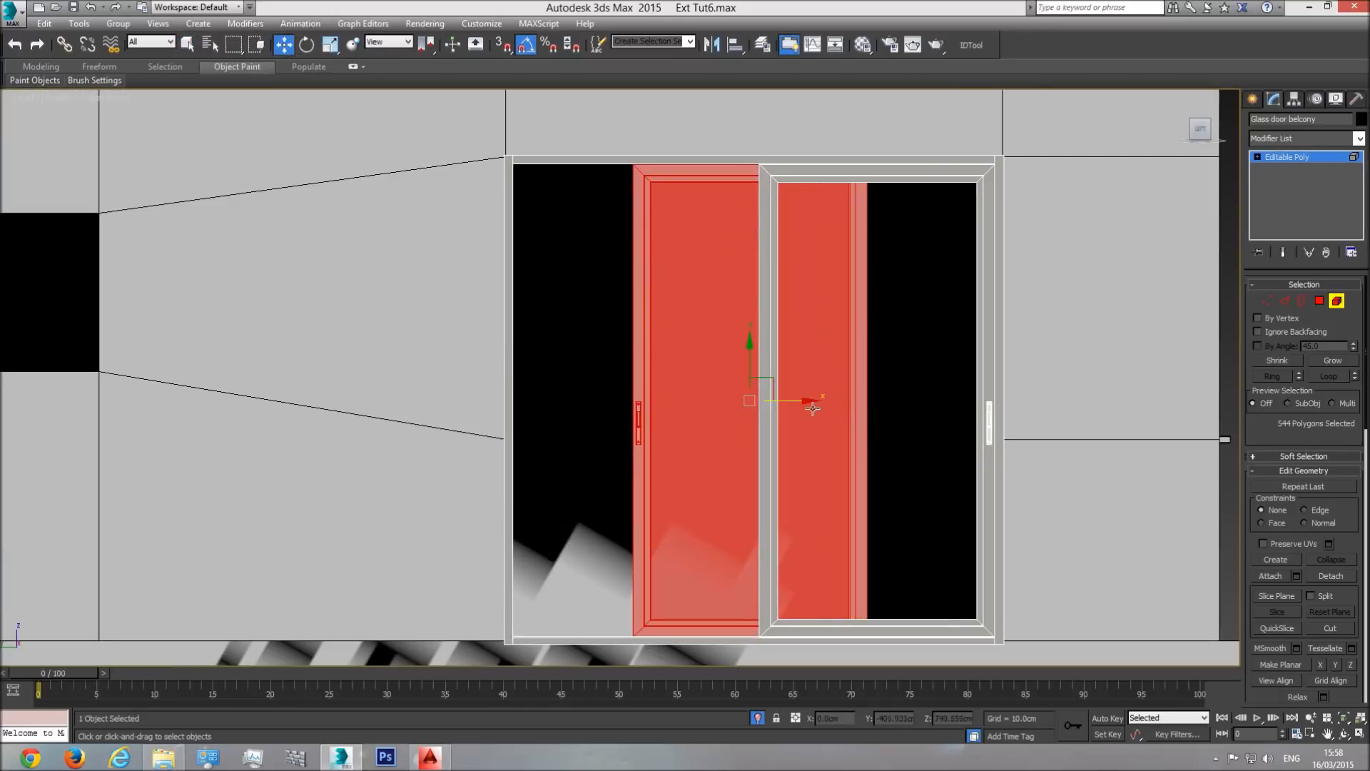
left_click_drag(797, 399, 678, 416)
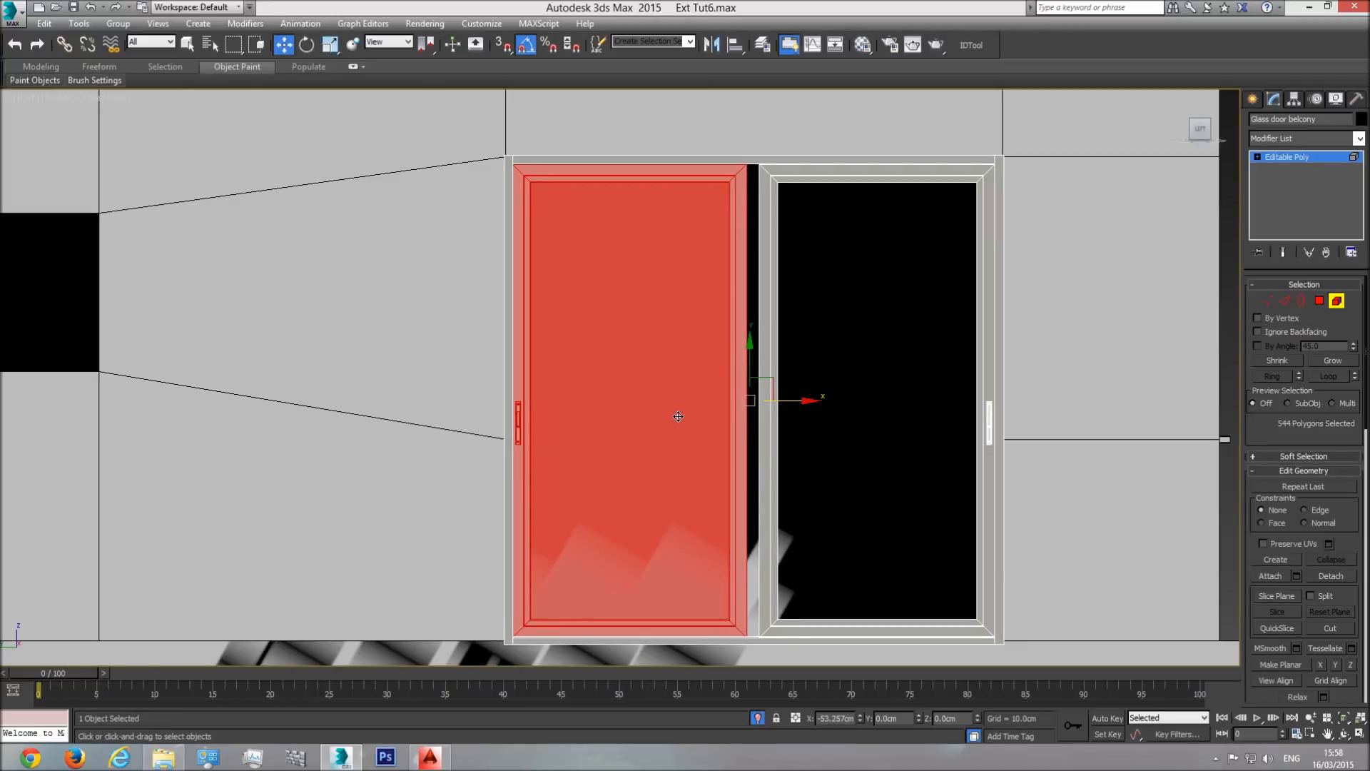
left_click(679, 416)
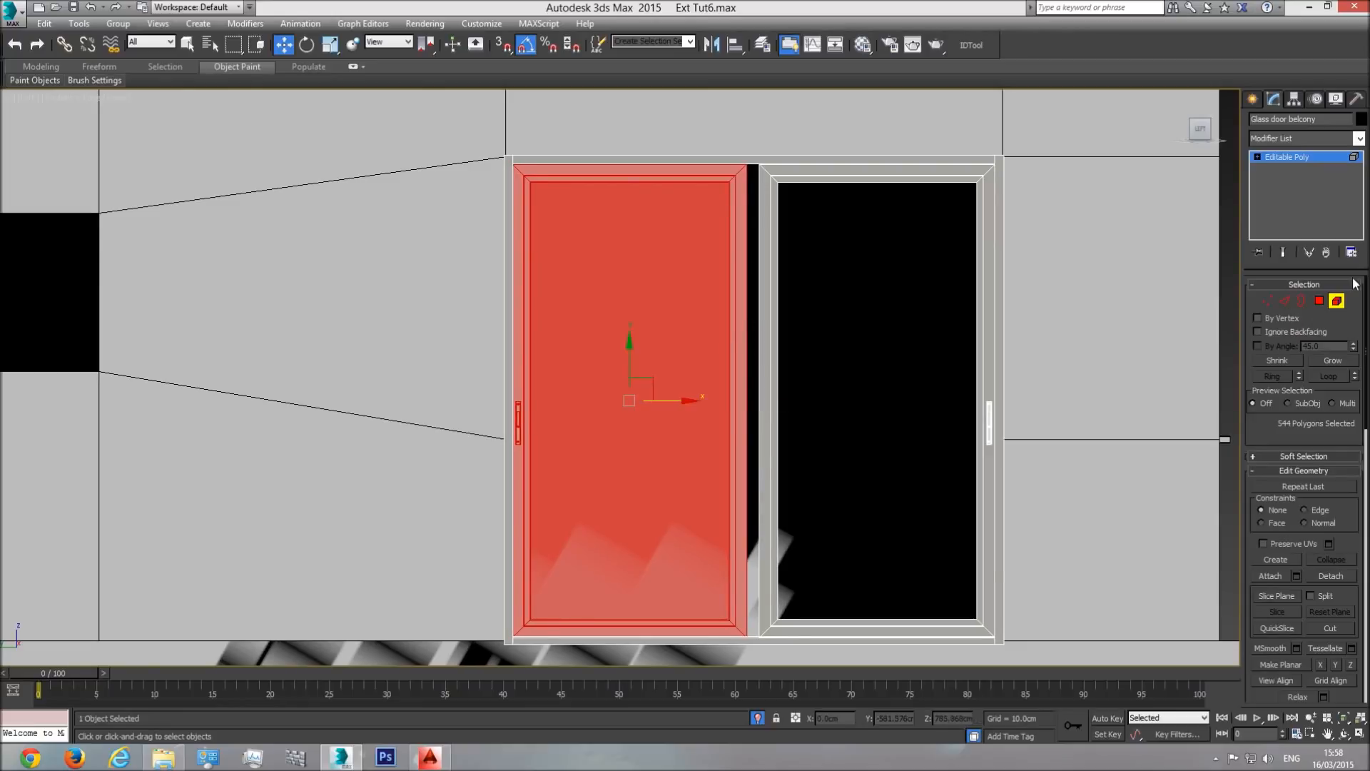
- Widen the door's left sash by moving its right-side vertices to meet the right sash
left_click(1268, 301)
left_click_drag(687, 128, 753, 663)
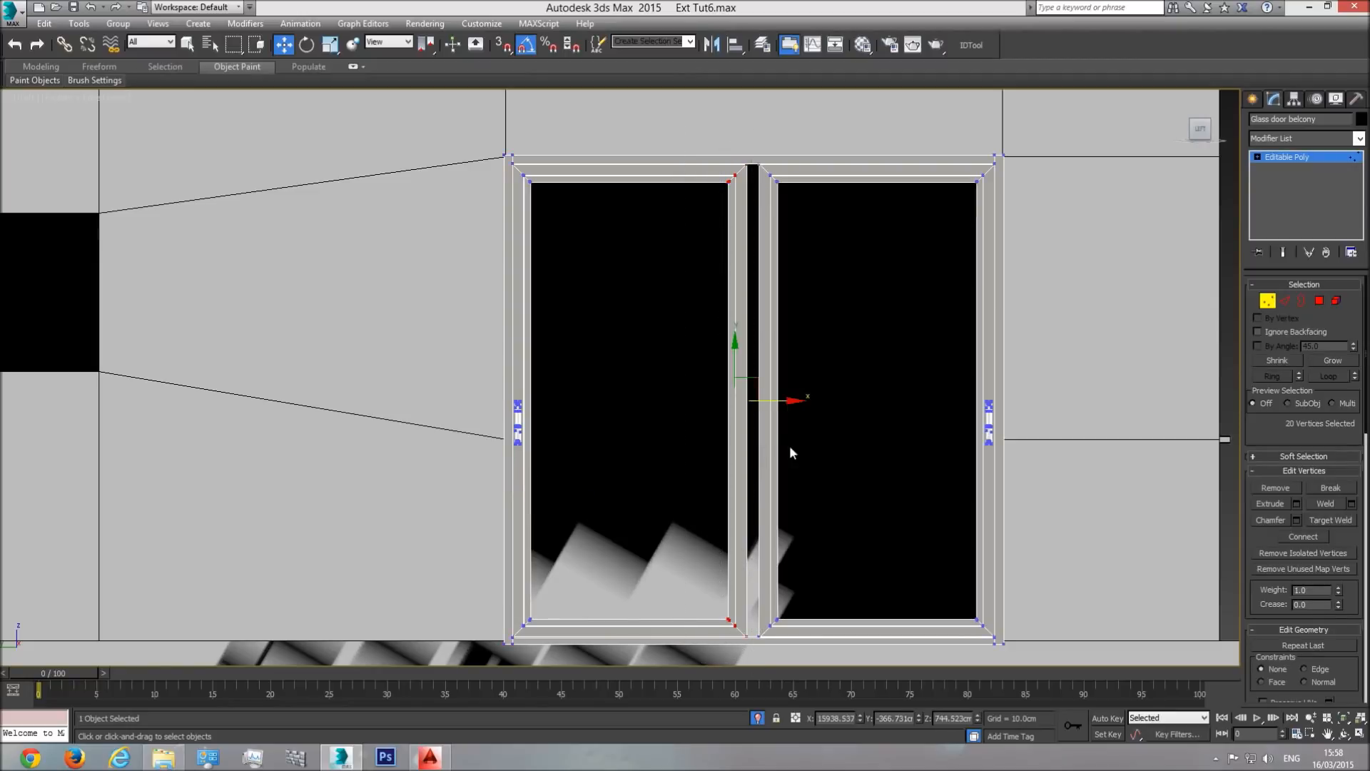
left_click_drag(777, 402, 800, 401)
key("F3")
key("F3")
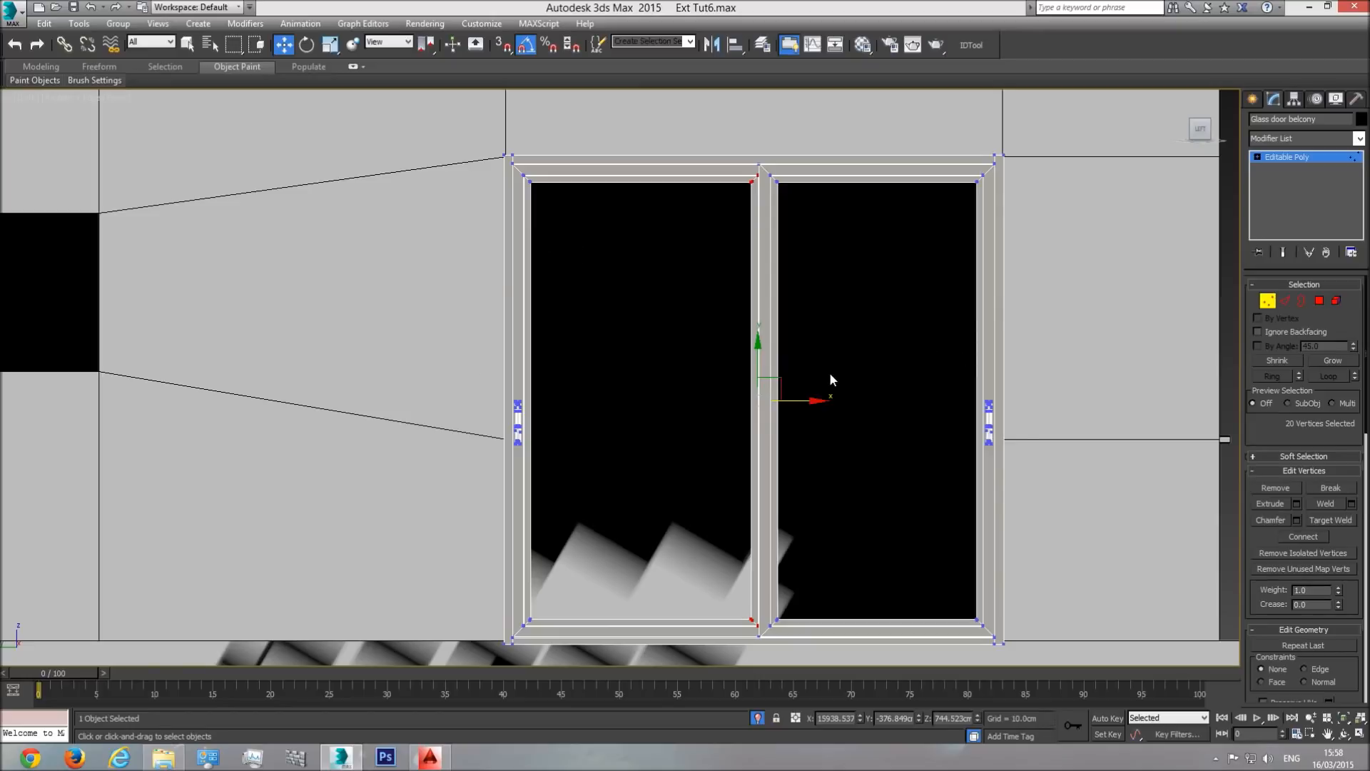
key("F3")
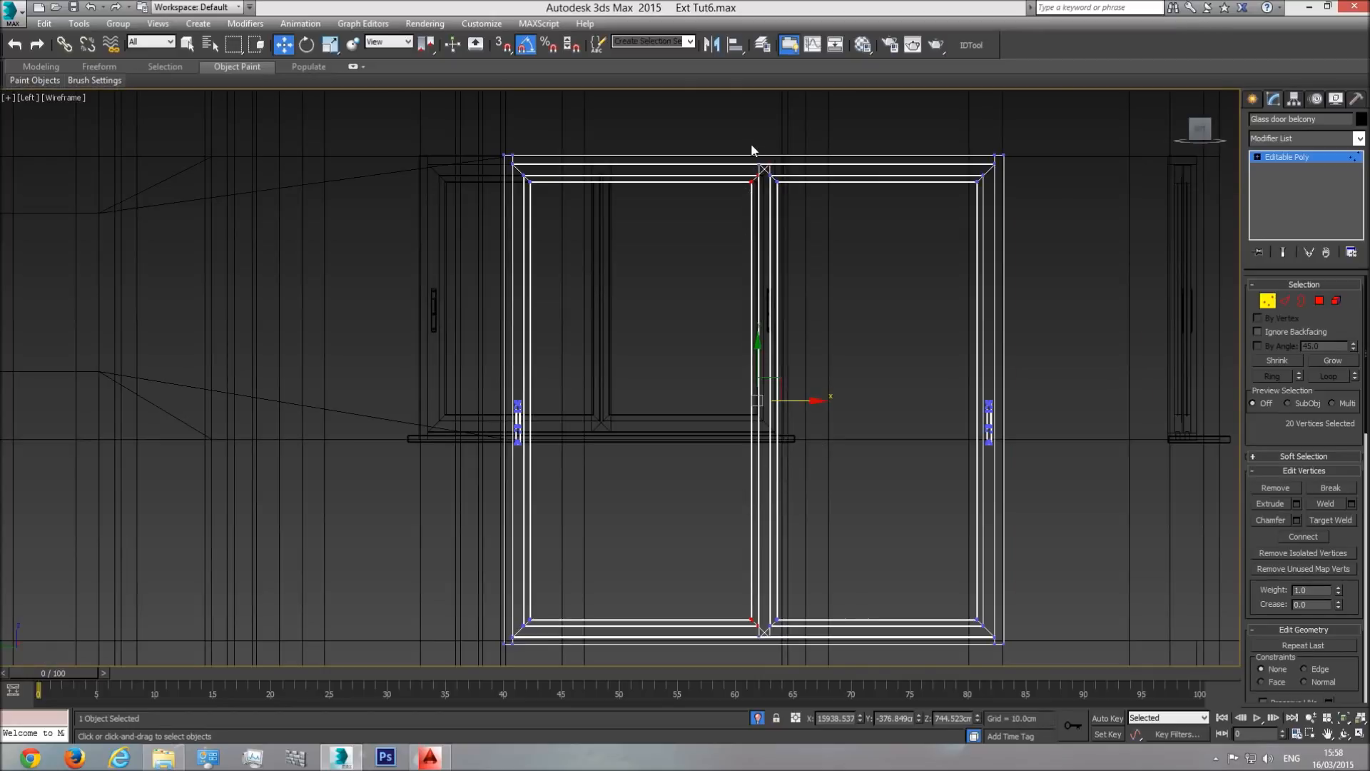
- Draw a two-segment helper box across the door frame's full width, raise it to mid-height and reselect the door
left_click(1253, 100)
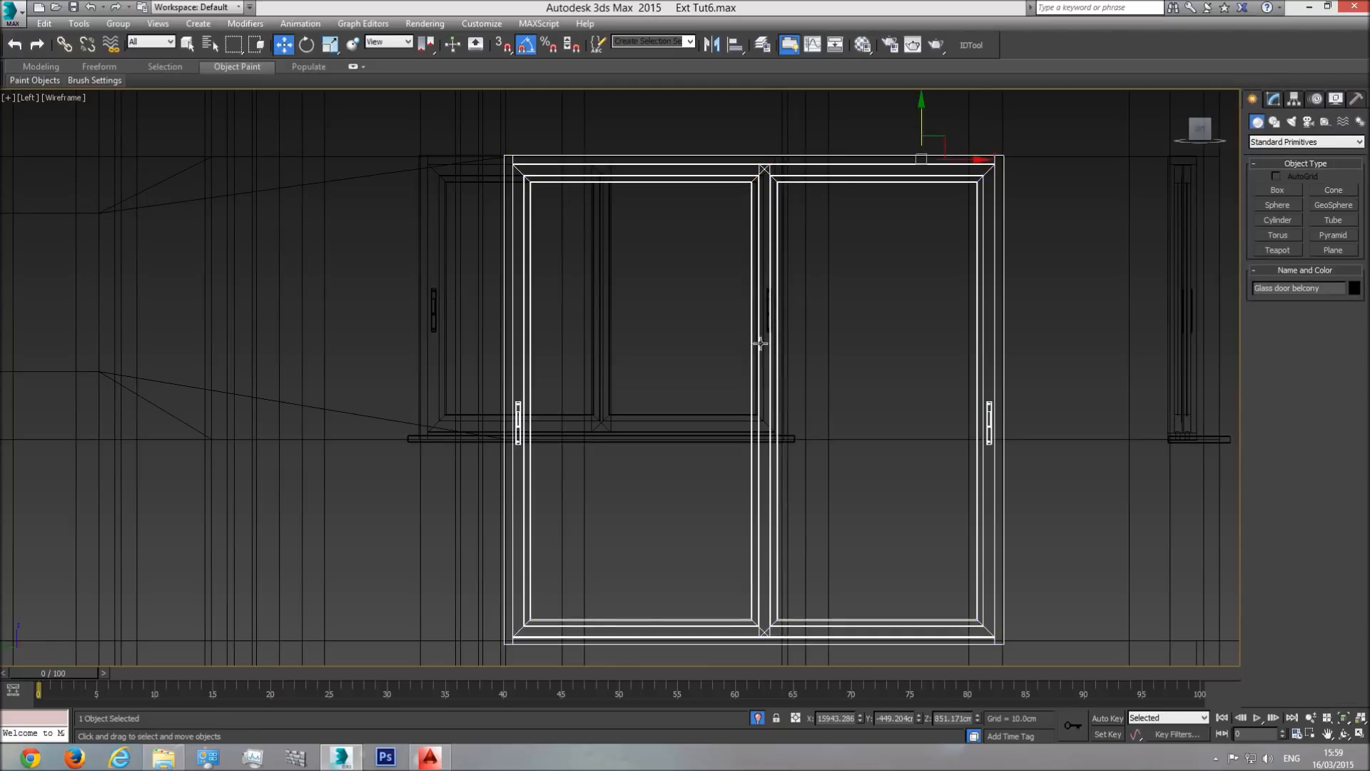
left_click(1286, 193)
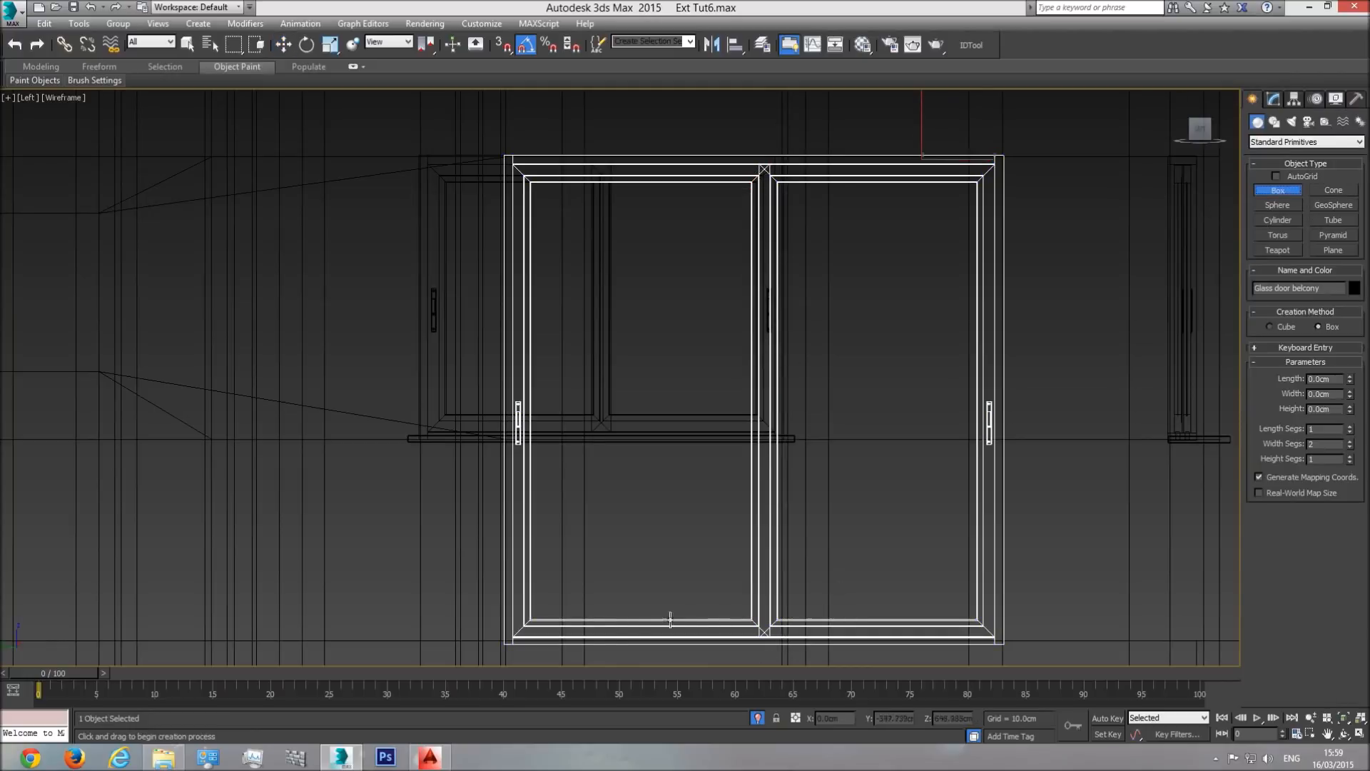
left_click_drag(504, 646, 1003, 673)
key("w")
left_click_drag(756, 634, 756, 419)
left_click(776, 502)
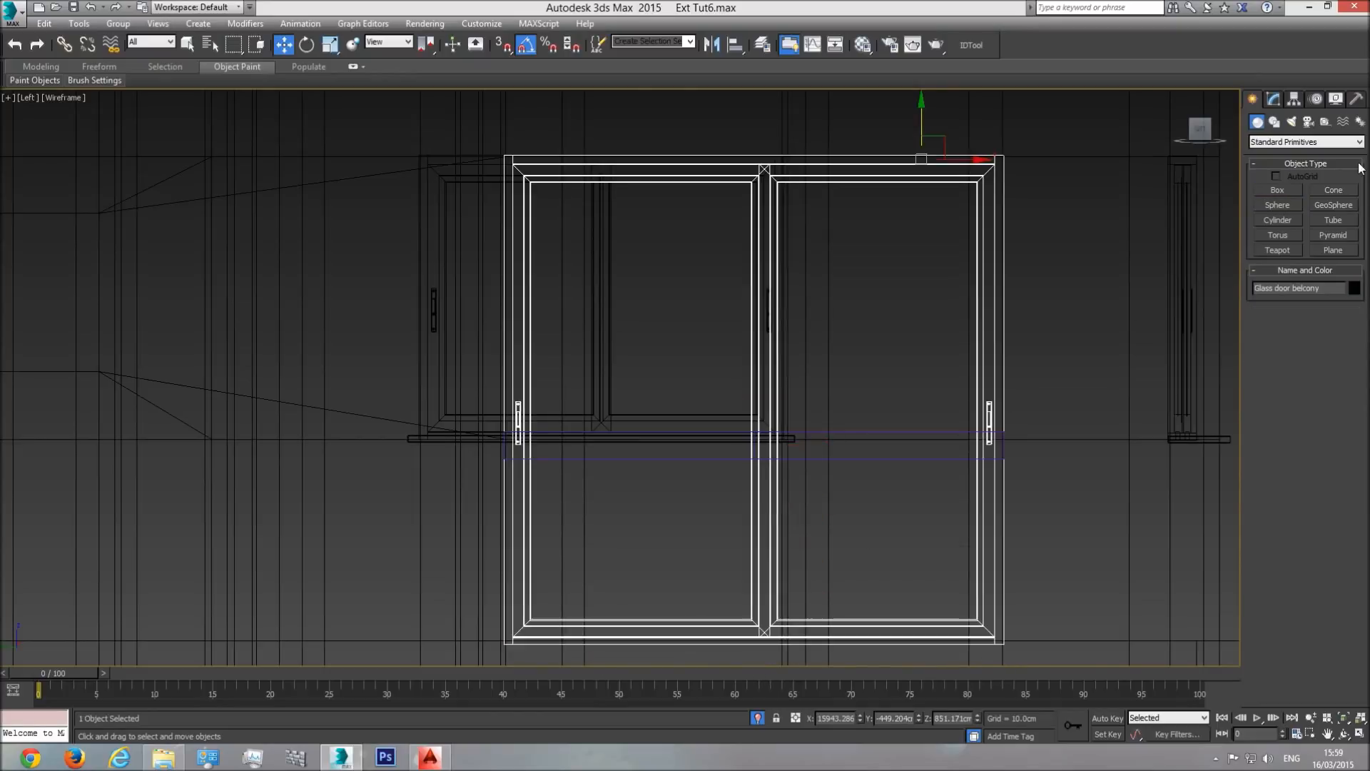
- Centre the vertices of the door's meeting stiles on the helper box's midpoint, and delete the box
left_click(1283, 103)
left_click(1267, 299)
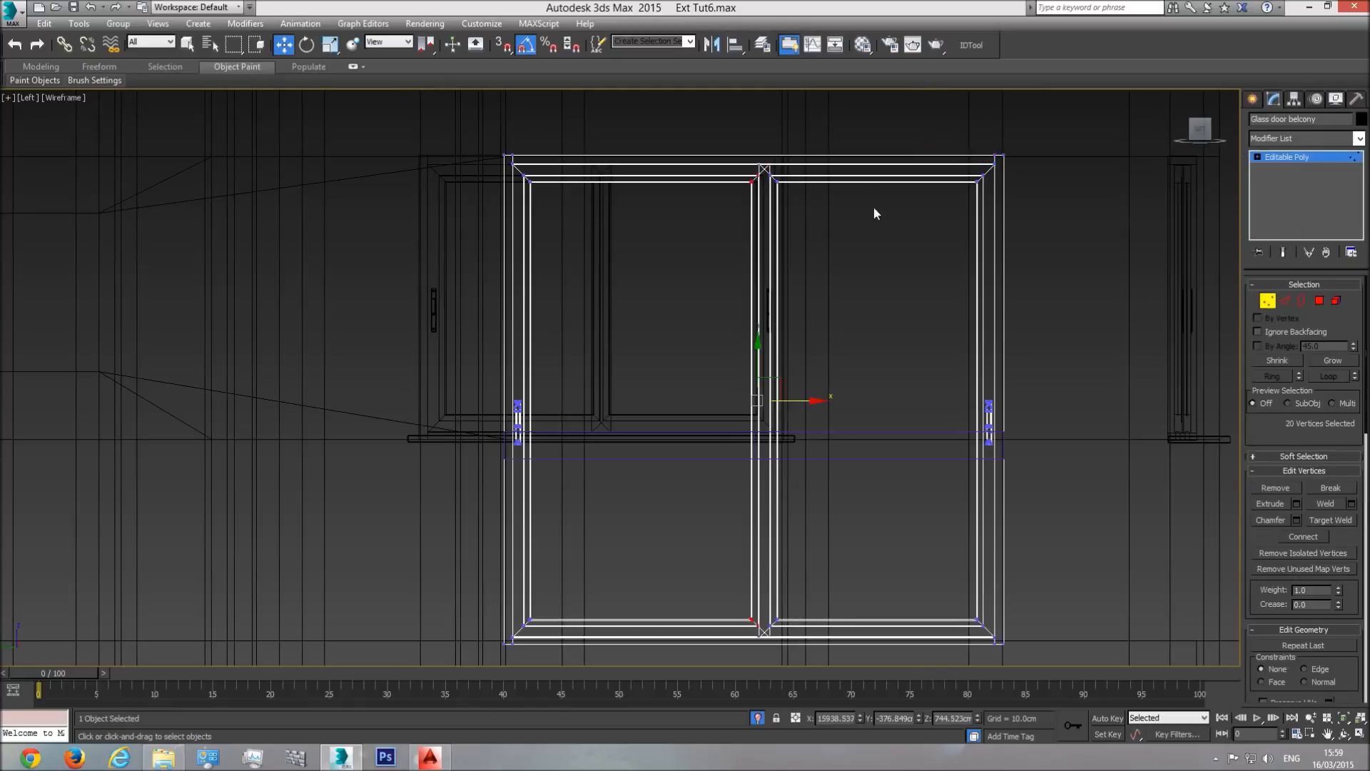
left_click_drag(755, 300, 772, 485, "ctrl")
left_click_drag(801, 399, 792, 402)
left_click(1306, 158)
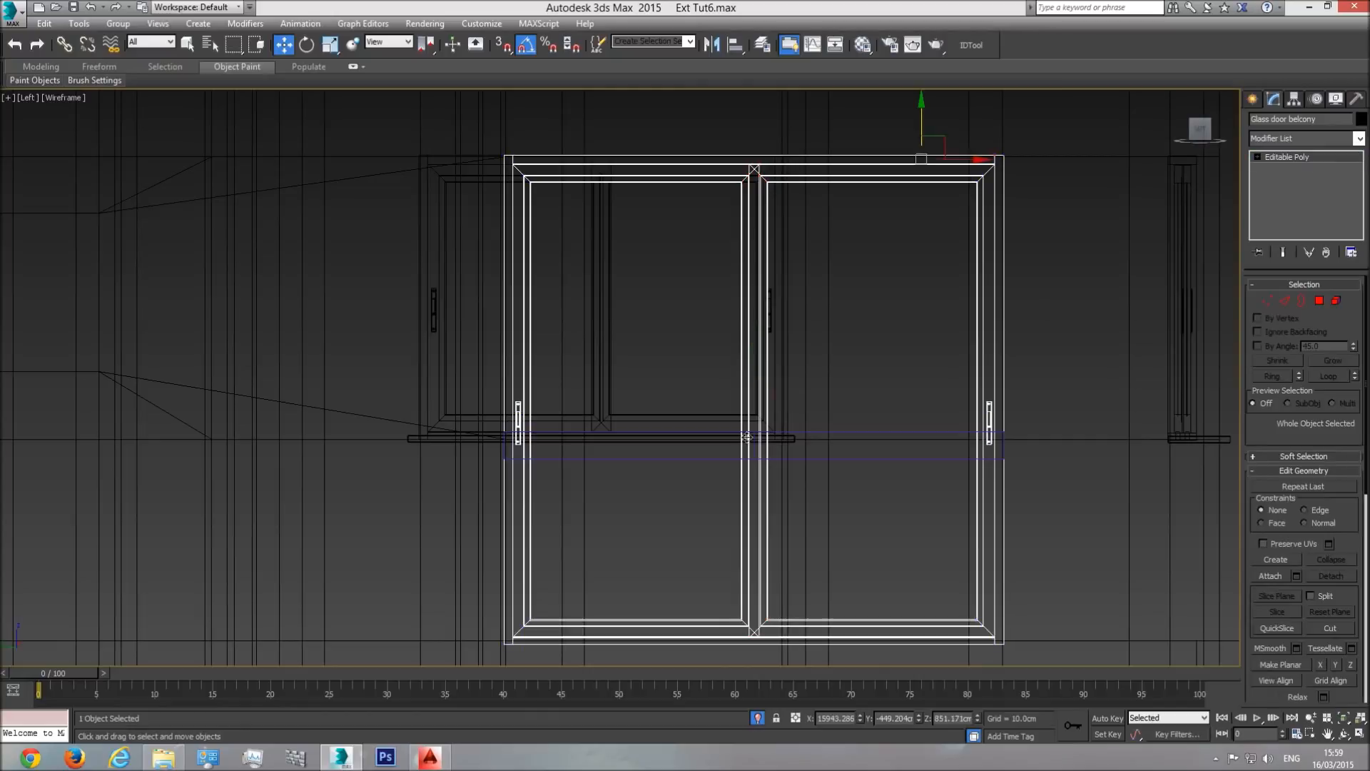
left_click(698, 459)
key("Delete")
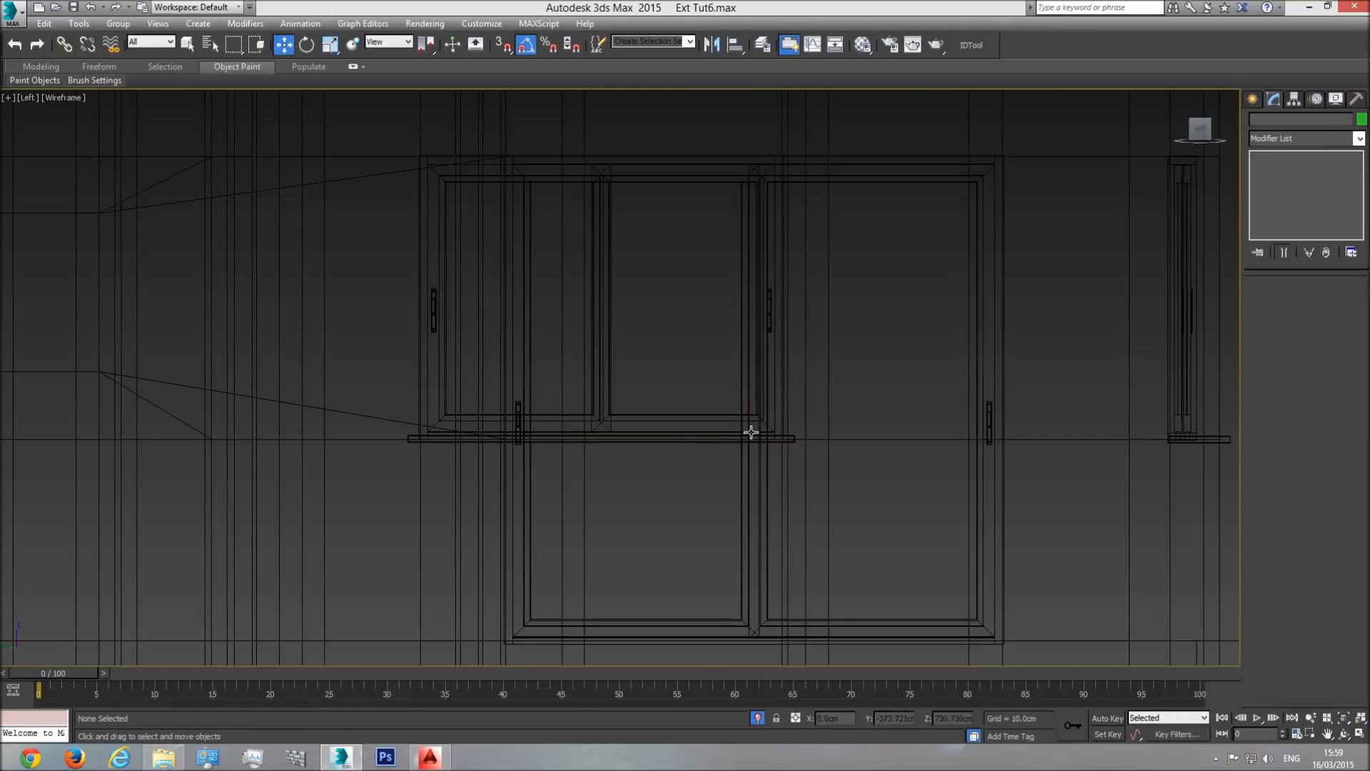
- Bring the glass door into a perspective view beside the building and set the shading style to Shaded
key("F3")
left_click(751, 433)
key("p")
left_click(1346, 720)
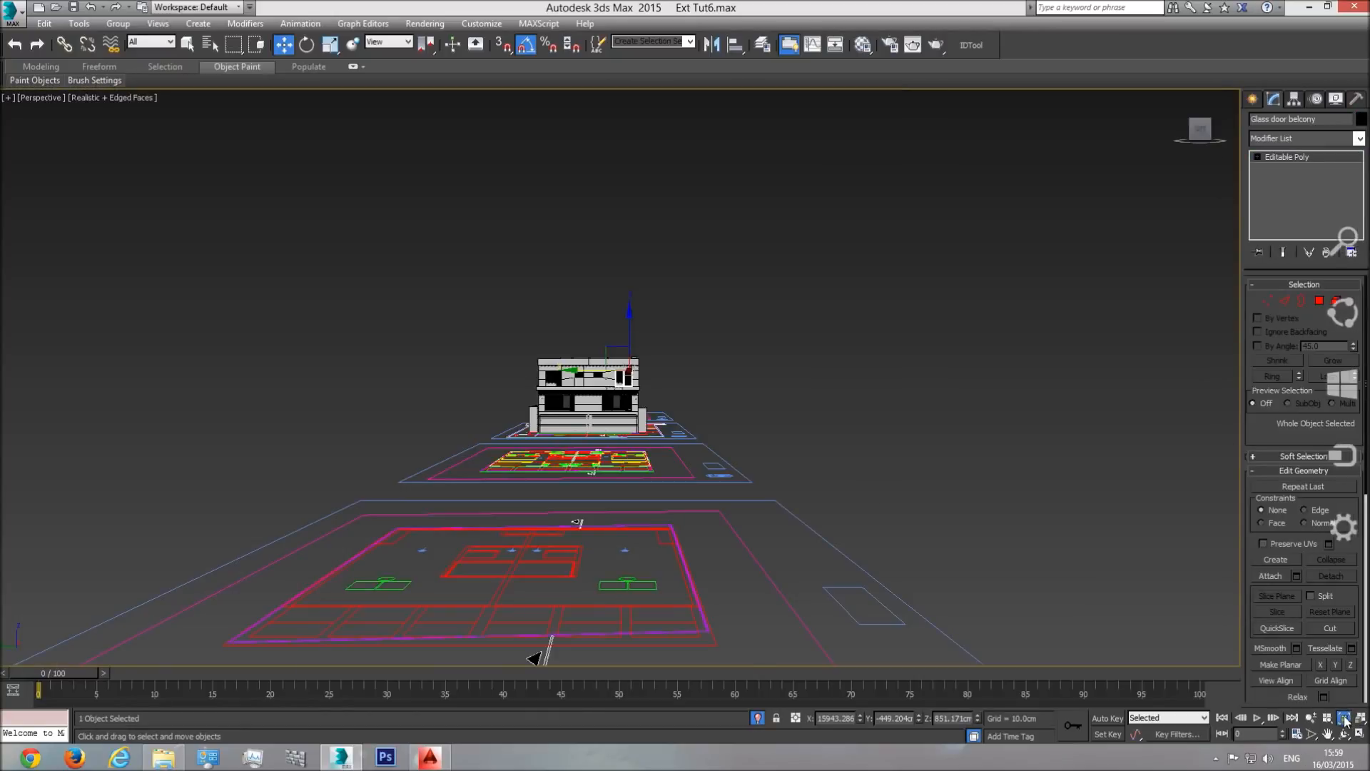
left_click(1346, 734)
left_click_drag(550, 407, 398, 166)
scroll(631, 456, "down", 3)
left_click(111, 98)
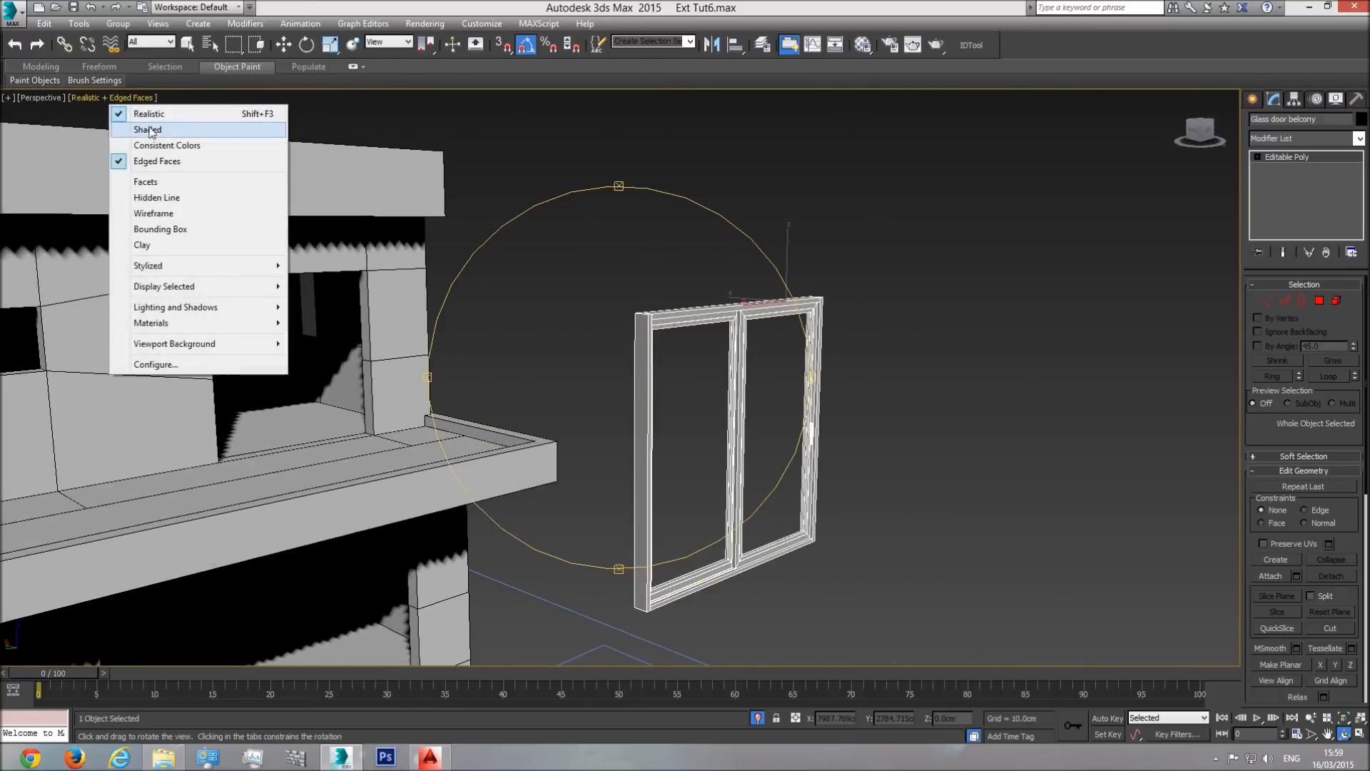
left_click(150, 127)
- Move the glass door along the X axis into the upper-floor balcony opening
key("w")
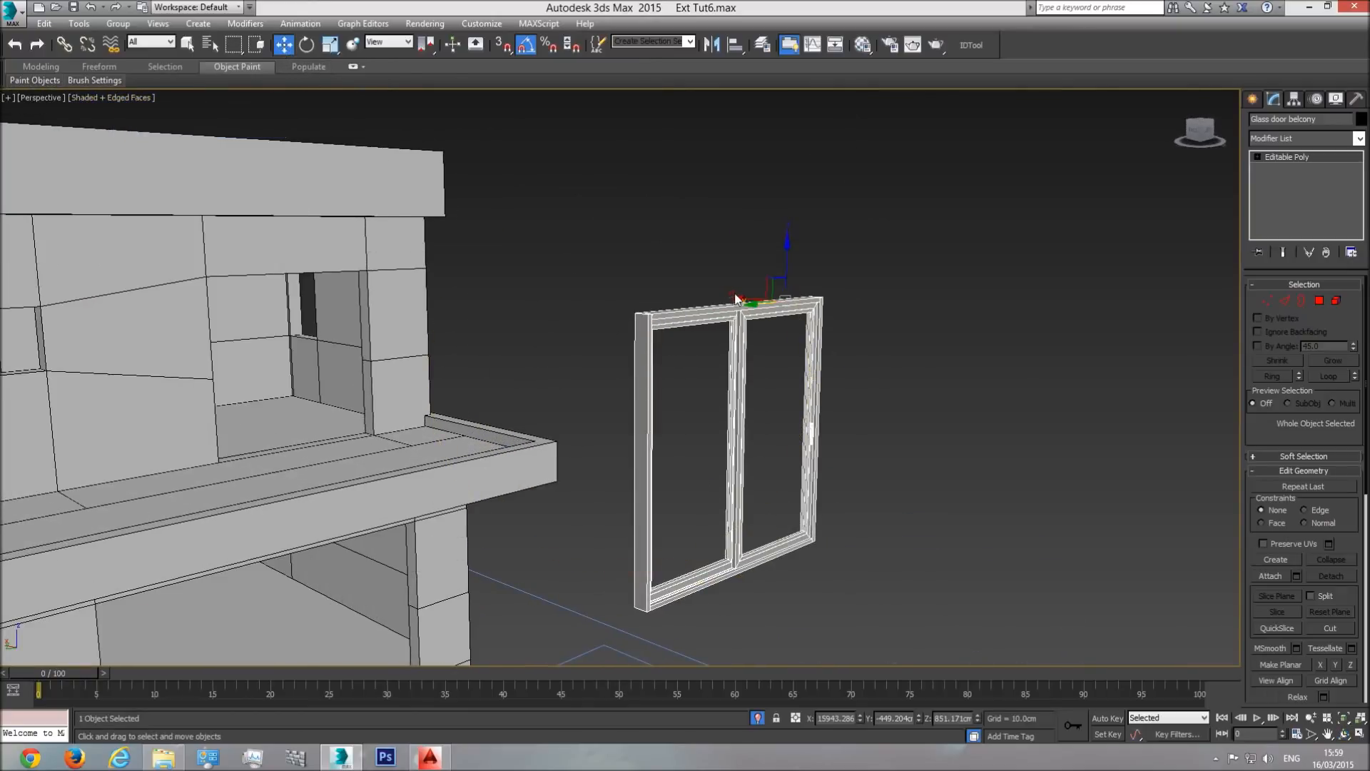
left_click_drag(735, 298, 290, 331)
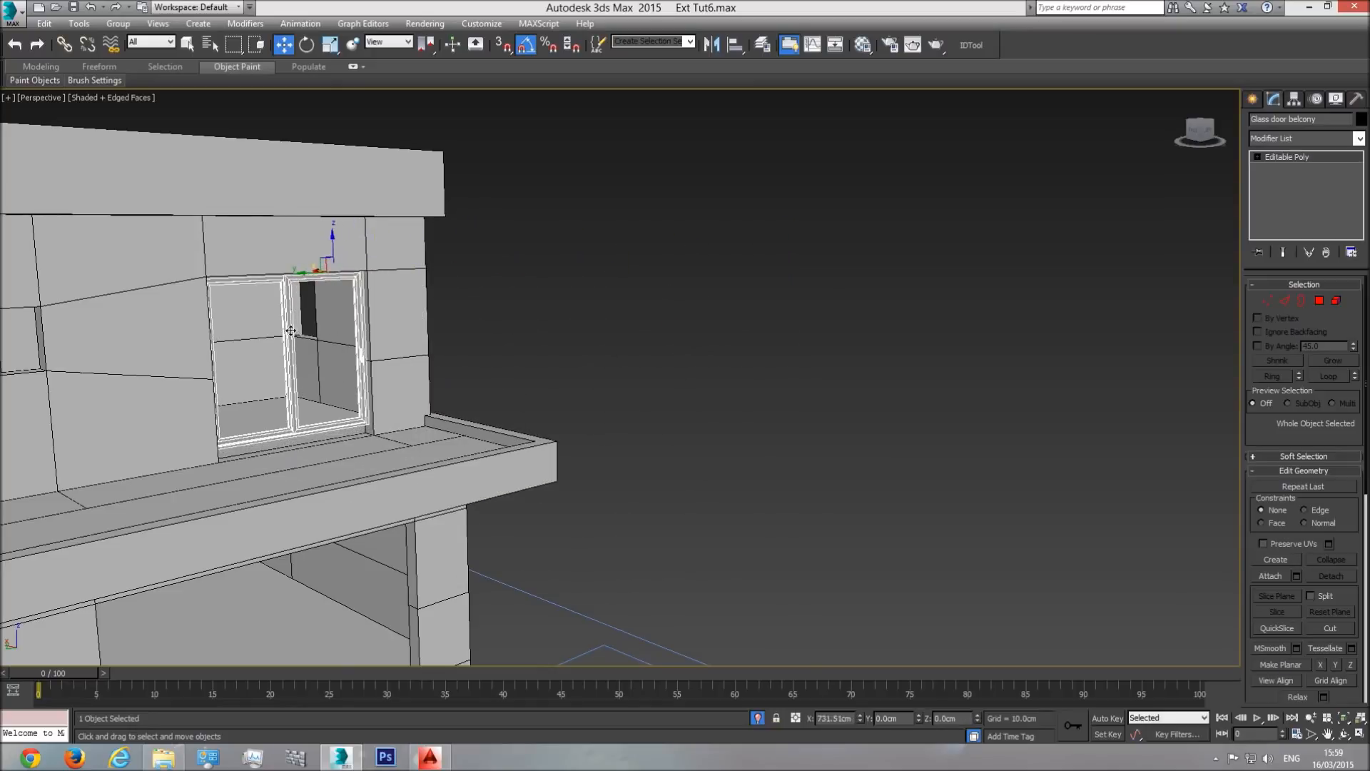
middle_click_drag(290, 331, 746, 406)
scroll(746, 406, "down", 2)
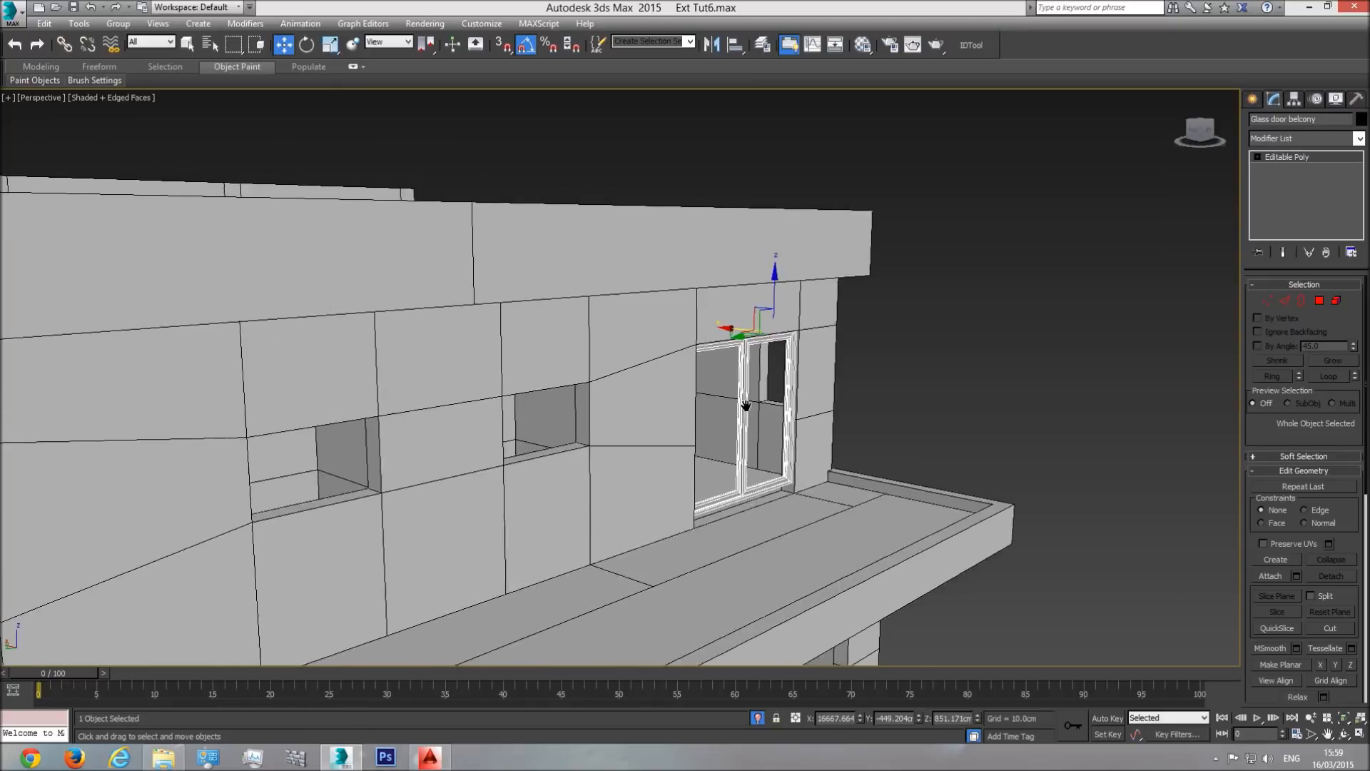
- Fine-tune the glass door's depth inside the wall opening with a slight move along the X axis
scroll(746, 406, "up", 5)
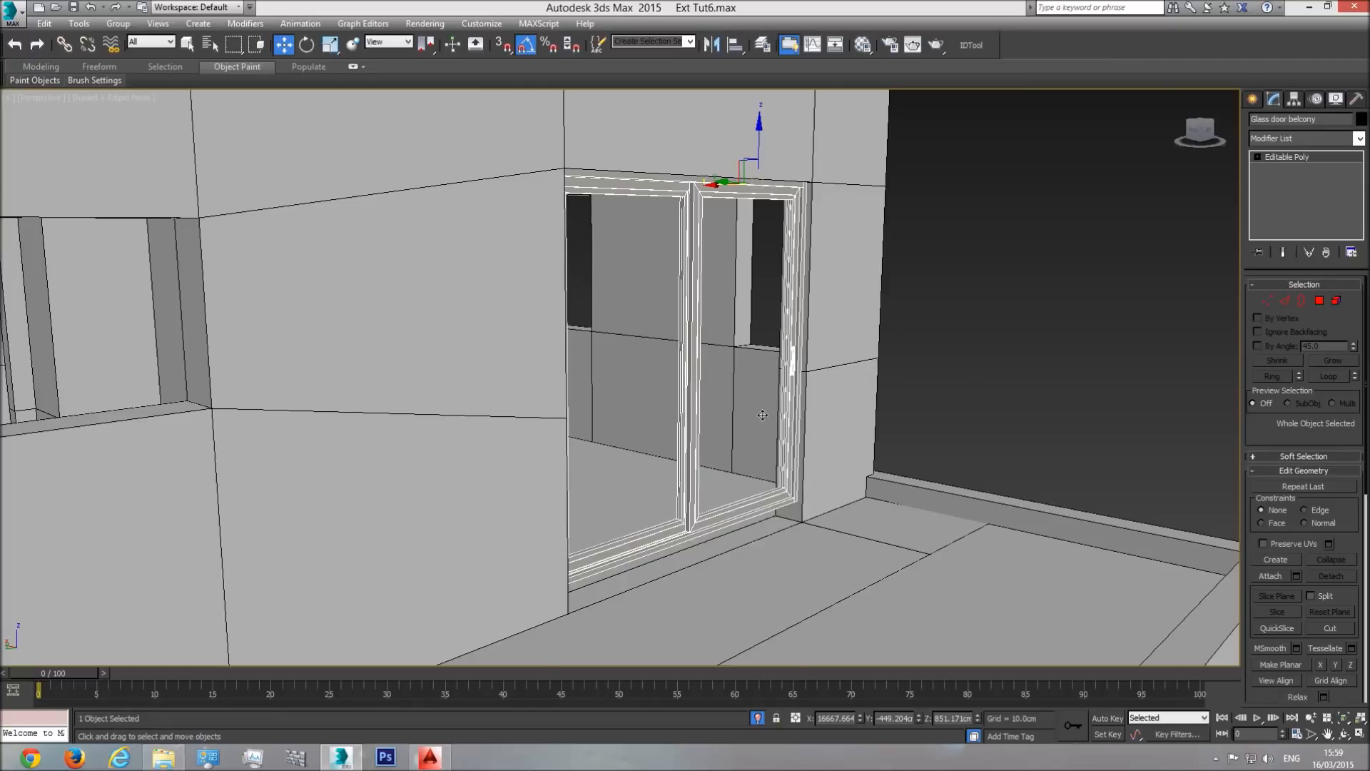
middle_click_drag(763, 415, 752, 482)
scroll(748, 286, "up", 3)
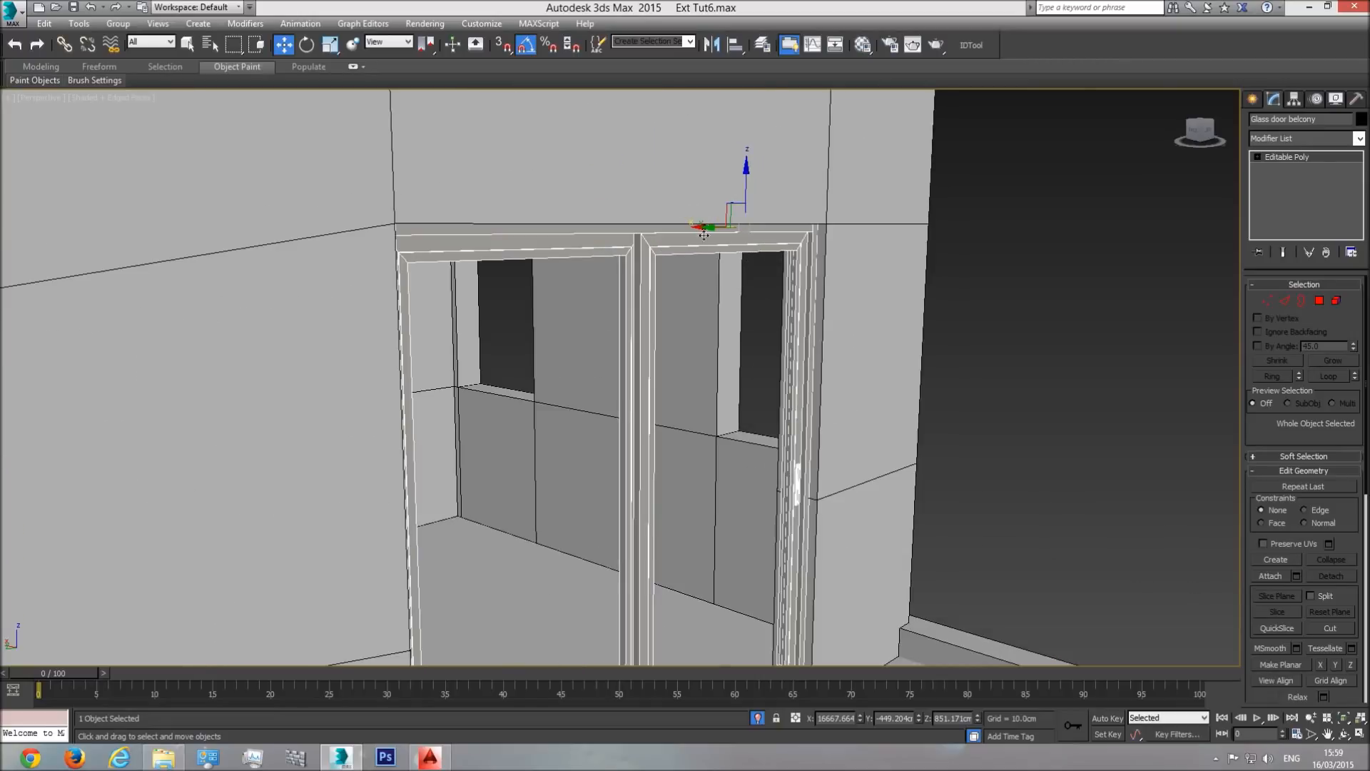
left_click(1344, 734)
mouse_move(842, 443)
left_mouse_down()
mouse_move(829, 474)
mouse_move(857, 462)
left_mouse_up()
left_click(287, 45)
middle_click_drag(475, 91, 467, 125)
left_click_drag(426, 136, 418, 134)
left_click(1344, 734)
left_click_drag(678, 382, 713, 376)
key("w")
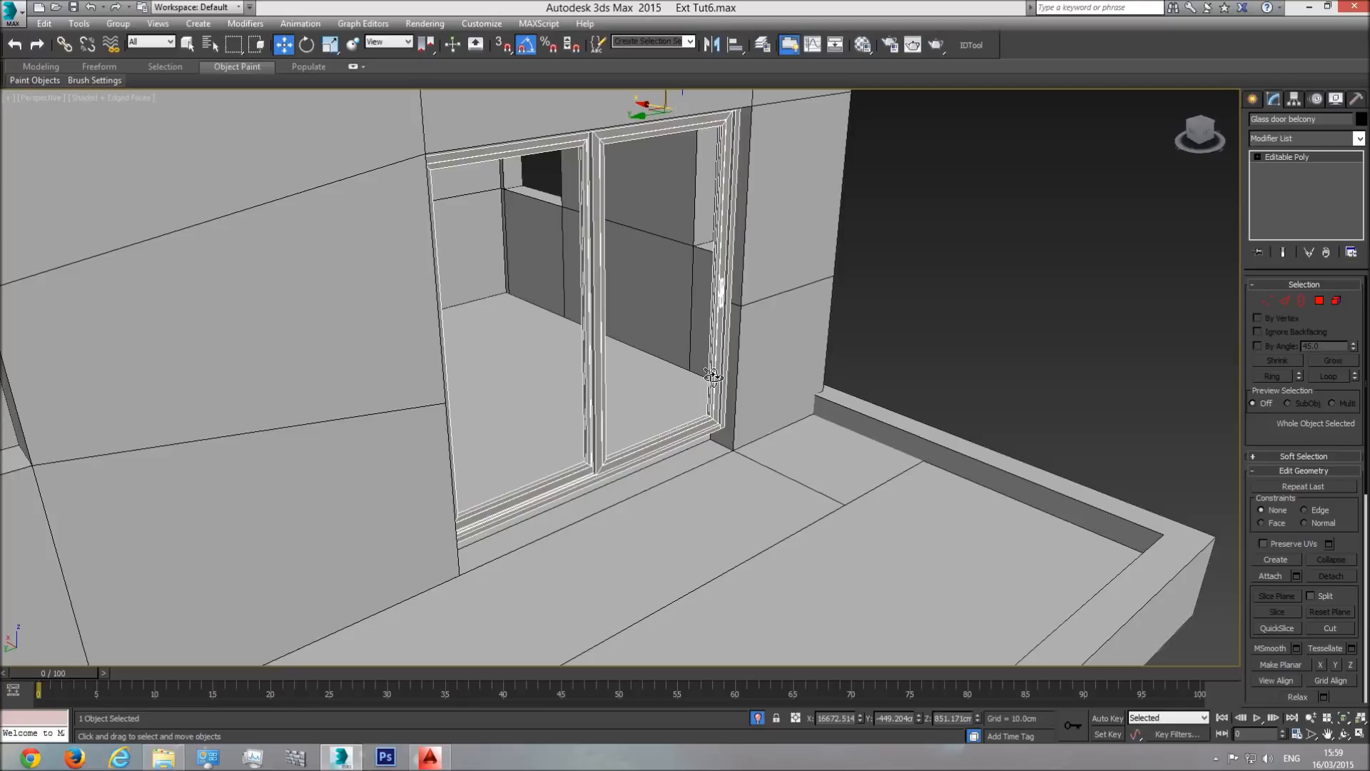
- Lower the glass door's bottom vertices in the Left view to the balcony floor line at the base of the opening
key("l")
middle_click_drag(799, 417, 712, 315)
left_click(1268, 300)
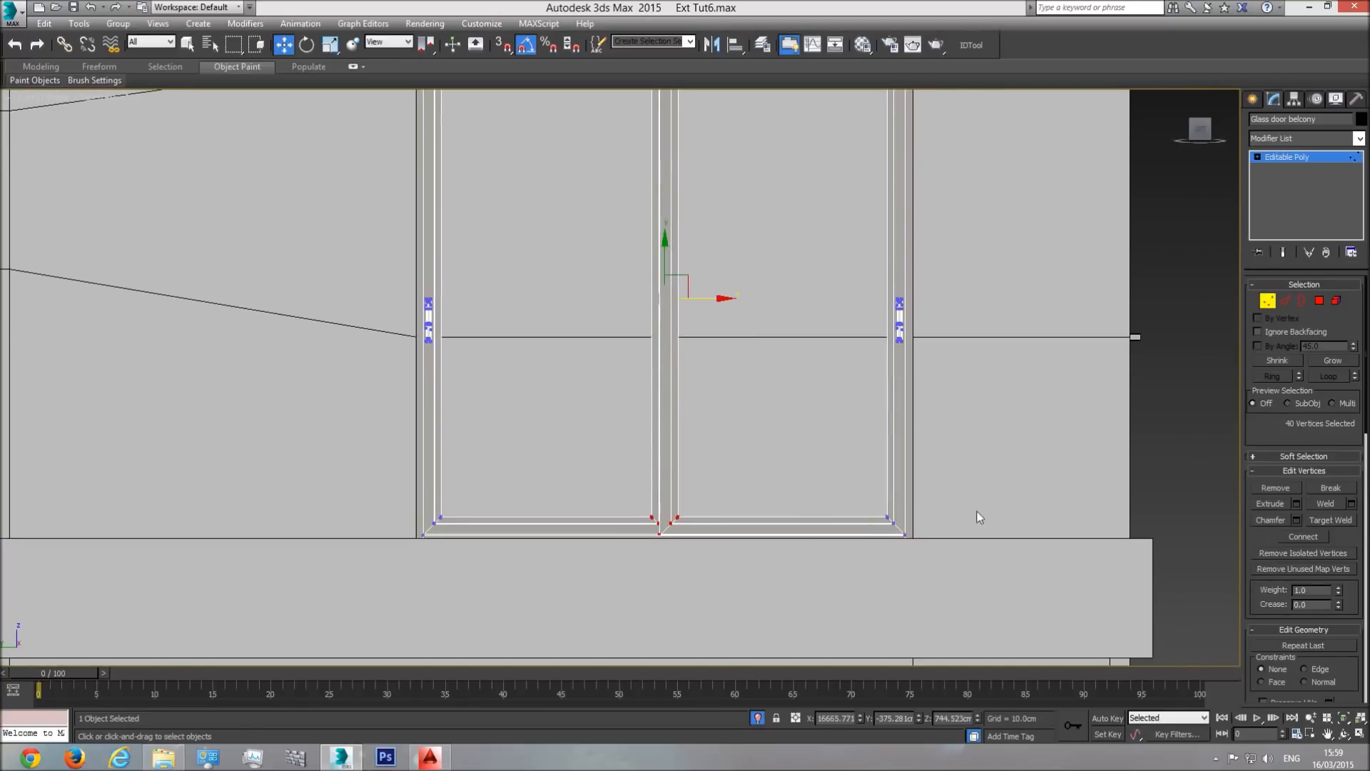
key("F3")
left_click_drag(191, 589, 192, 590)
middle_click_drag(400, 534, 410, 473)
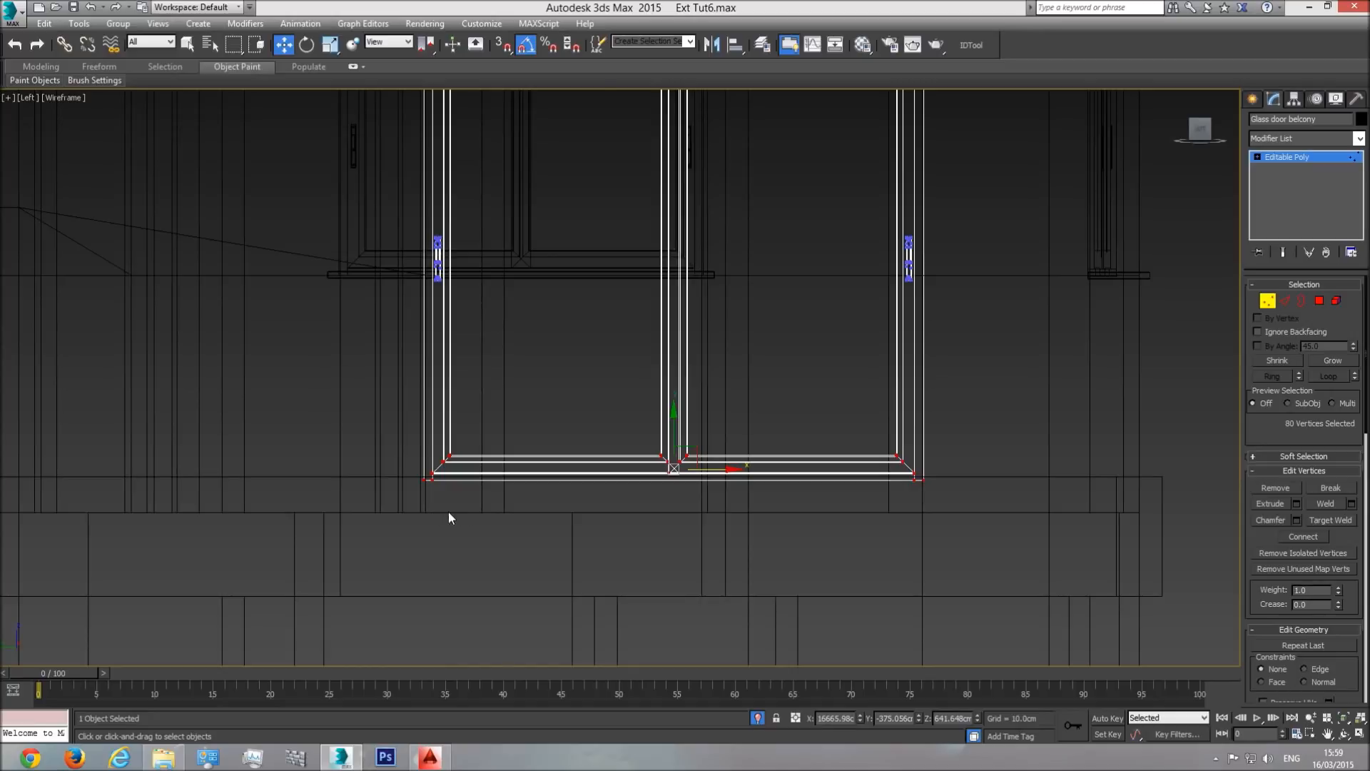
key("F3")
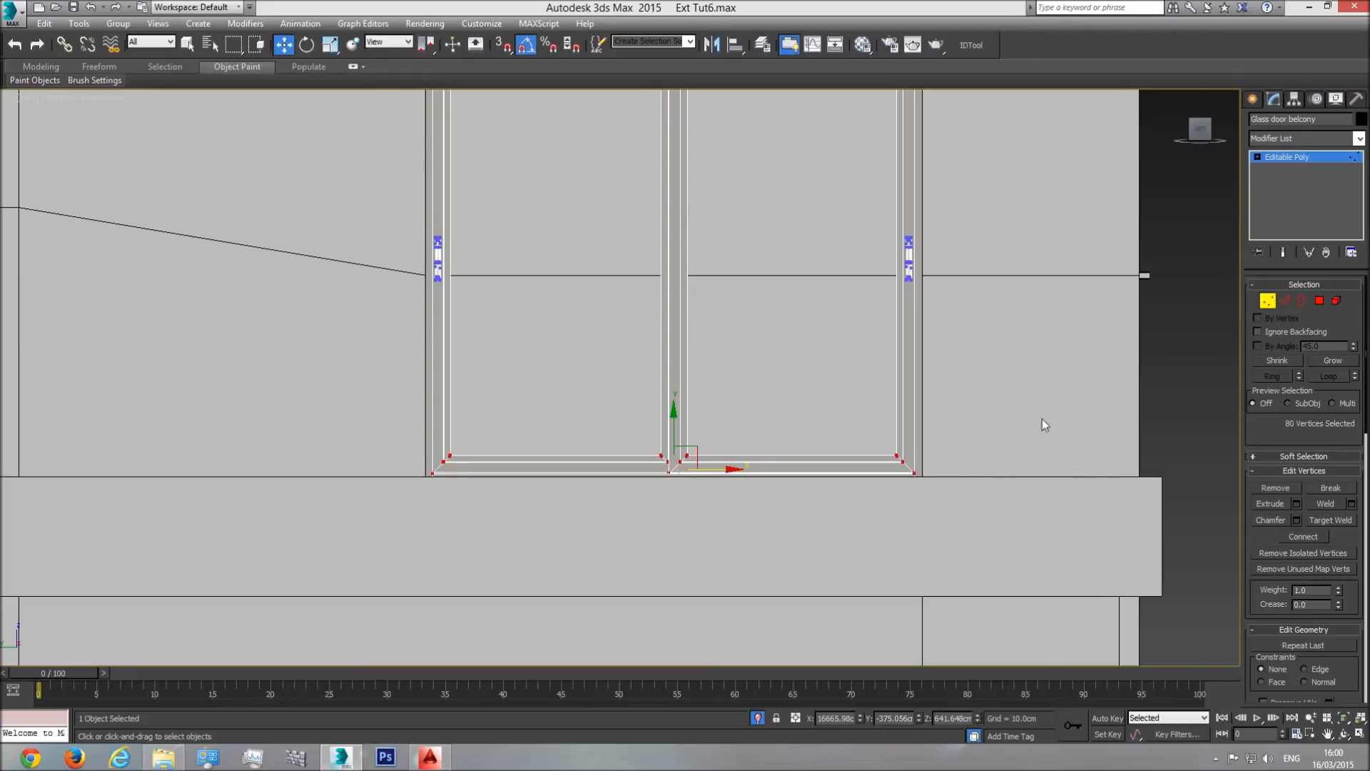
key("F3")
left_click_drag(674, 424, 670, 457)
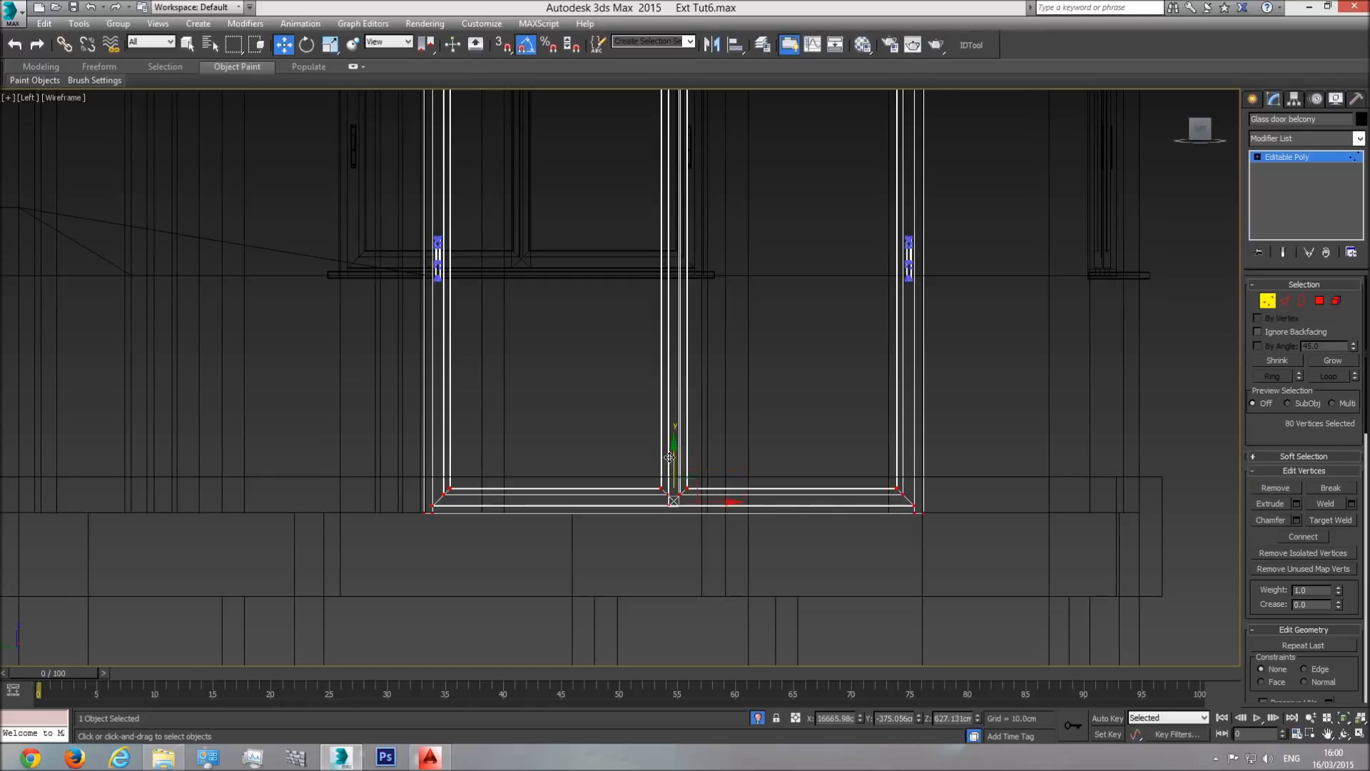
- Leave vertex editing and examine how the door's lower frame meets the balcony floor in a perspective view
scroll(843, 413, "down", 2)
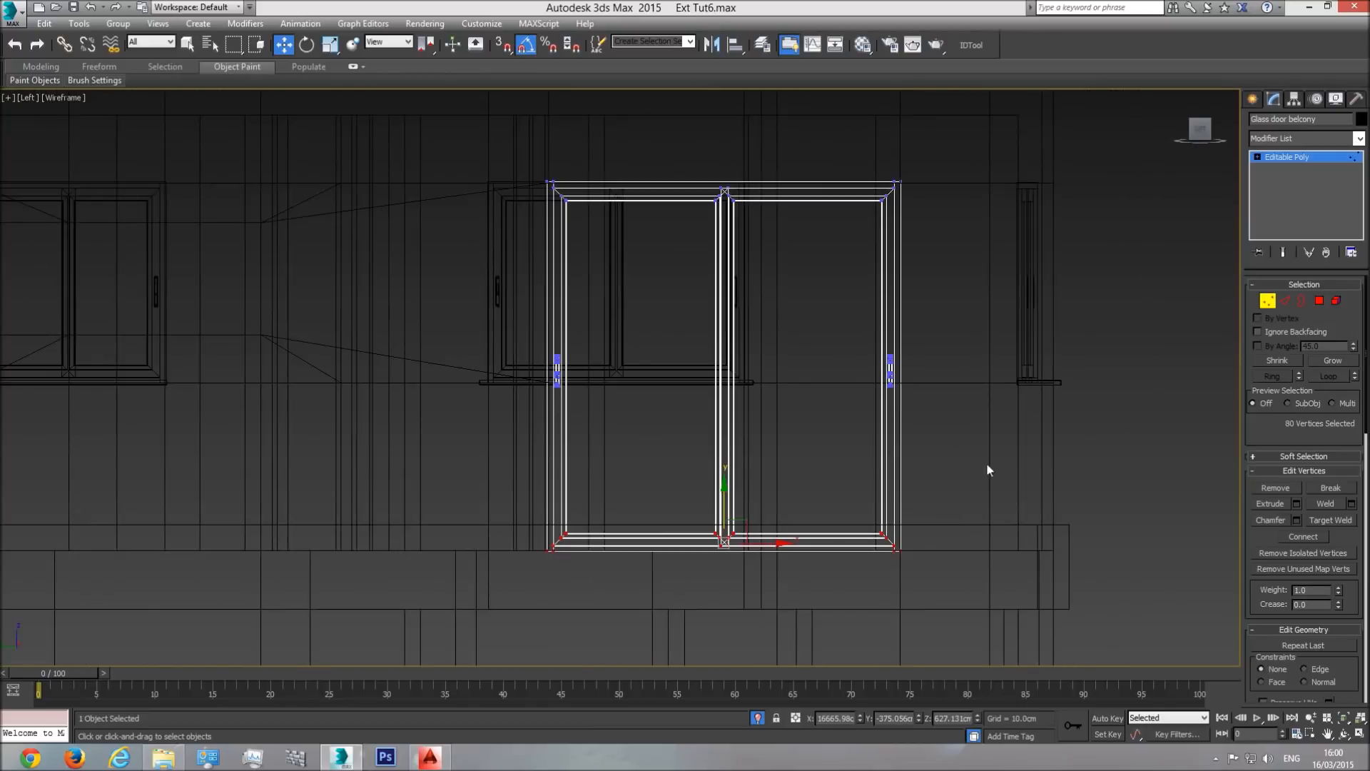
key("p")
left_click(1345, 719)
left_click(1344, 734)
key("F3")
mouse_move(648, 385)
left_mouse_down()
mouse_move(689, 420)
mouse_move(668, 428)
mouse_move(668, 414)
mouse_move(669, 431)
mouse_move(546, 467)
left_mouse_up()
scroll(560, 465, "up", 5)
left_click(1312, 156)
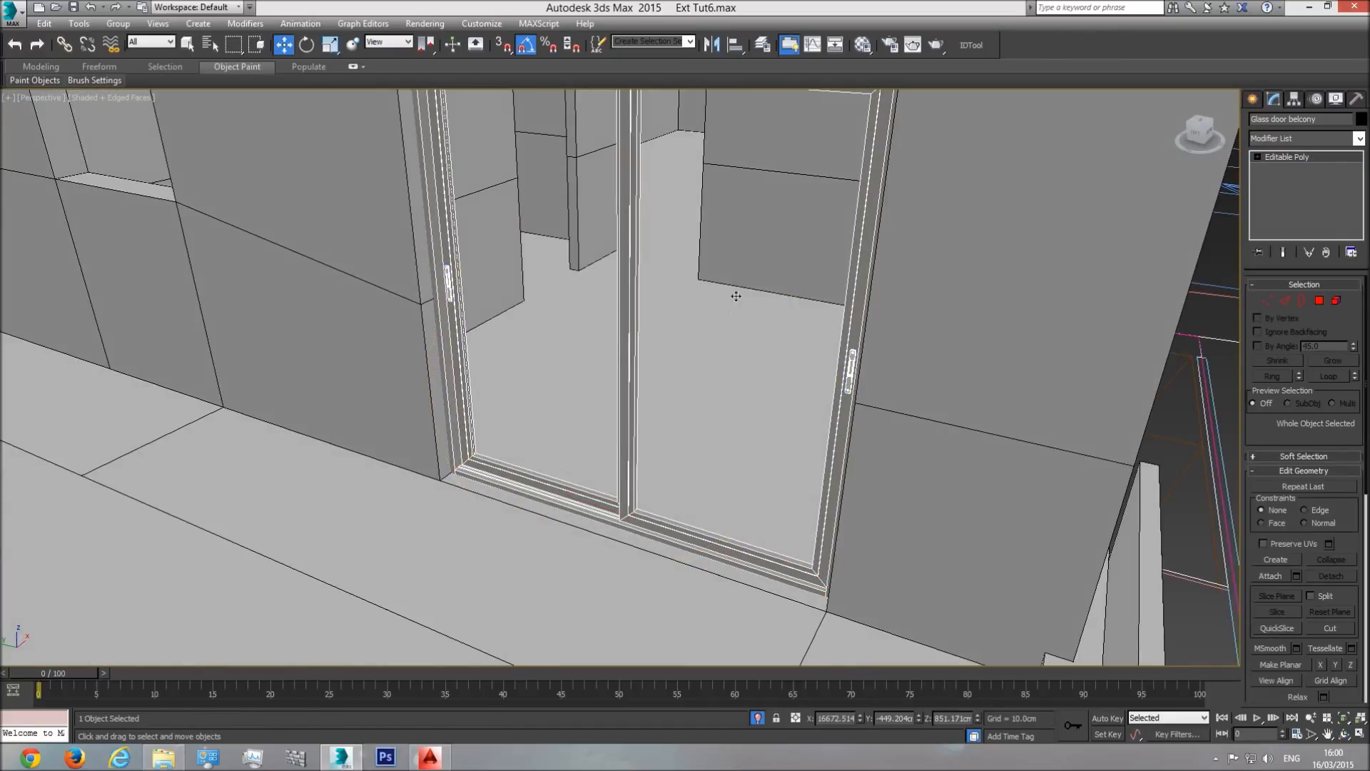
- Move the glass door outward along the X axis so its frame lines up with the outer wall face
scroll(736, 296, "down", 3)
scroll(731, 299, "down", 1)
scroll(758, 184, "up", 3)
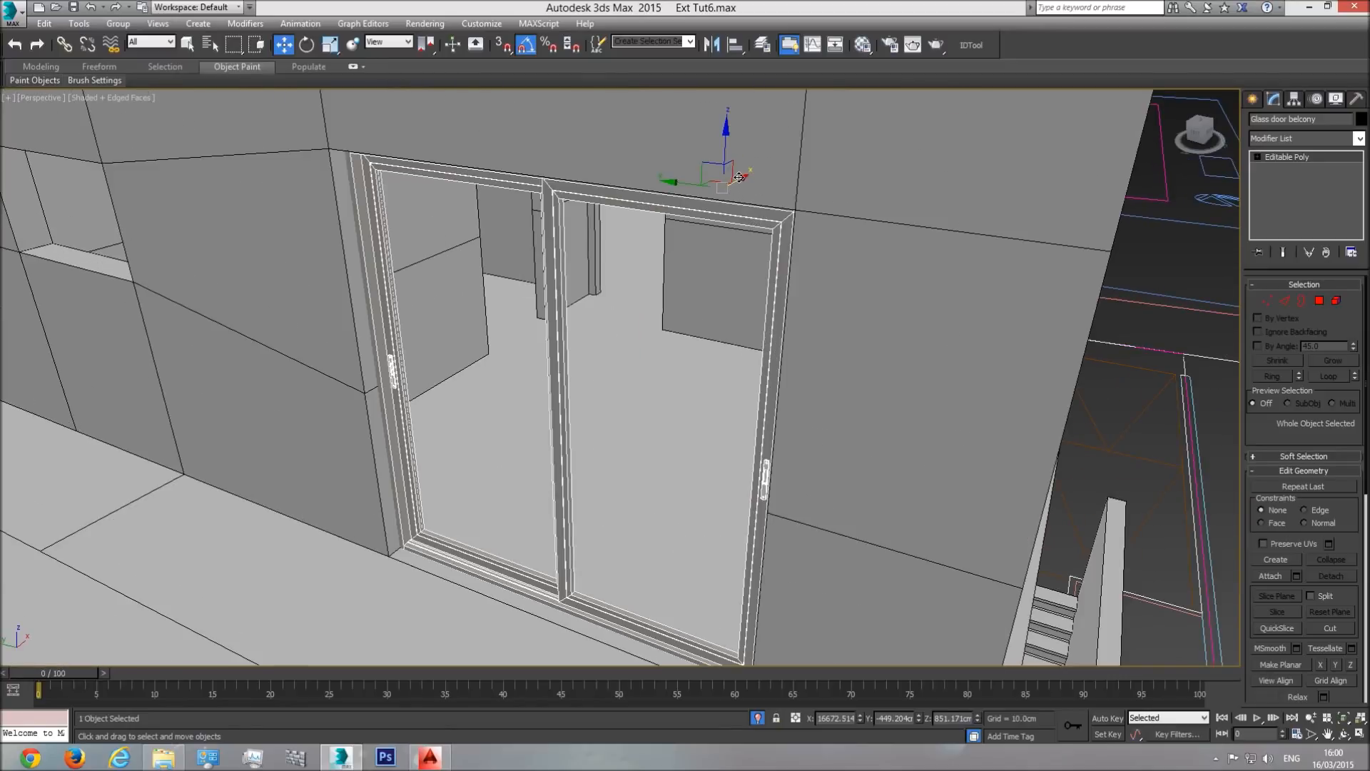
left_click_drag(739, 177, 730, 184)
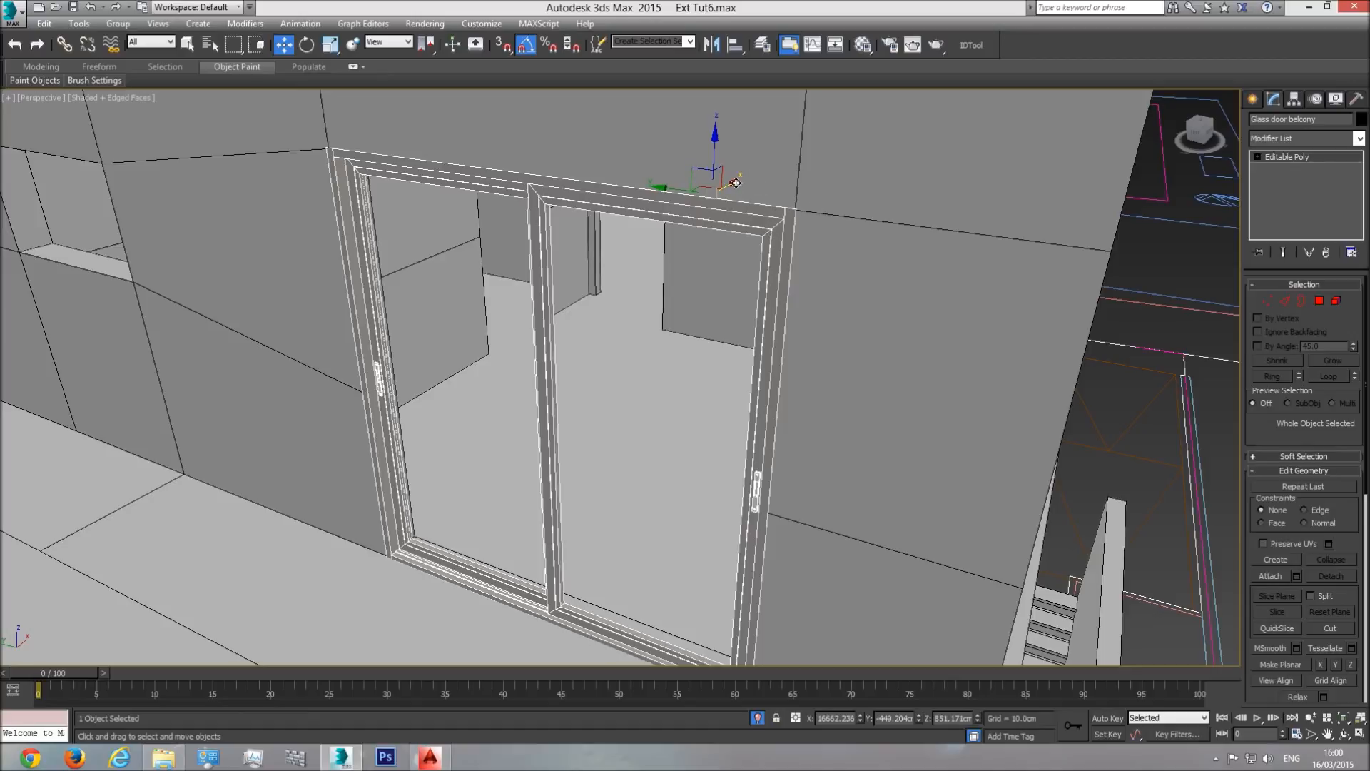
key("ctrl+z")
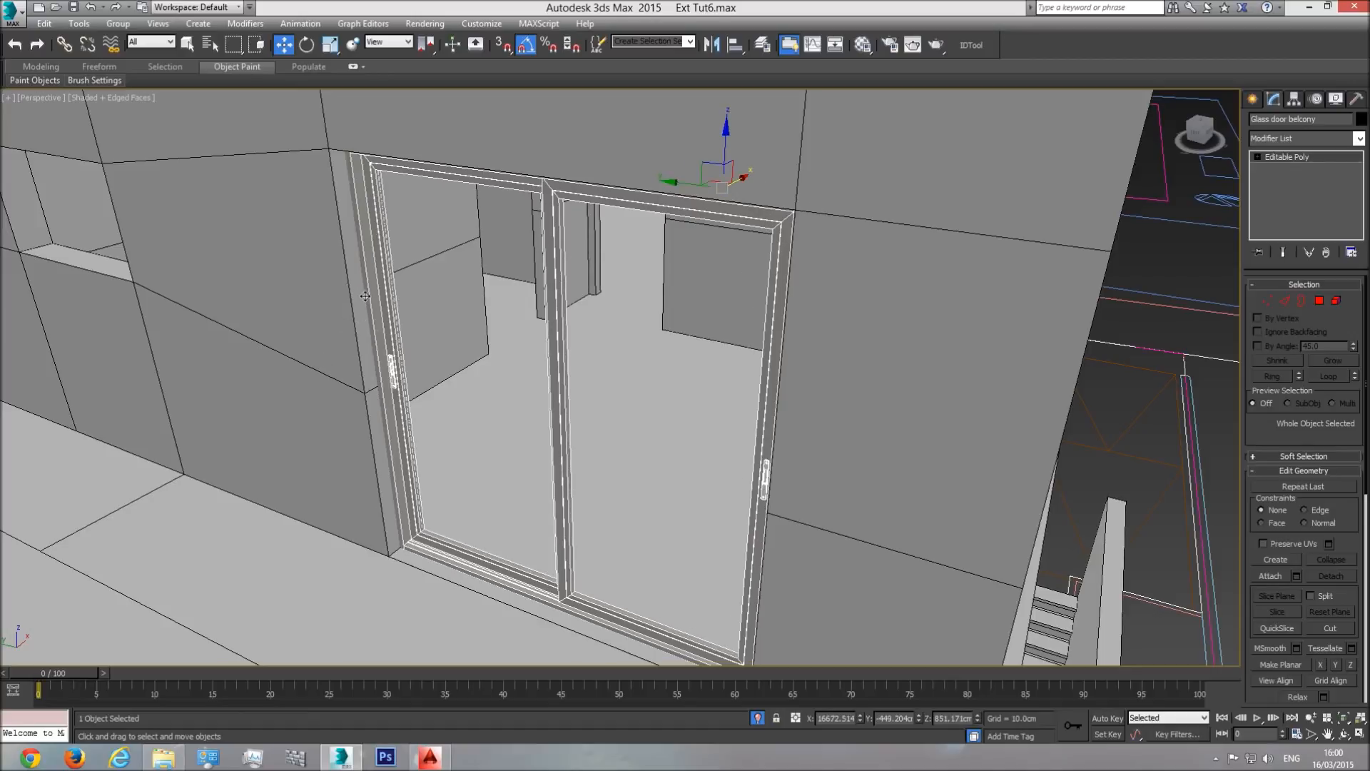
left_click_drag(741, 177, 728, 188)
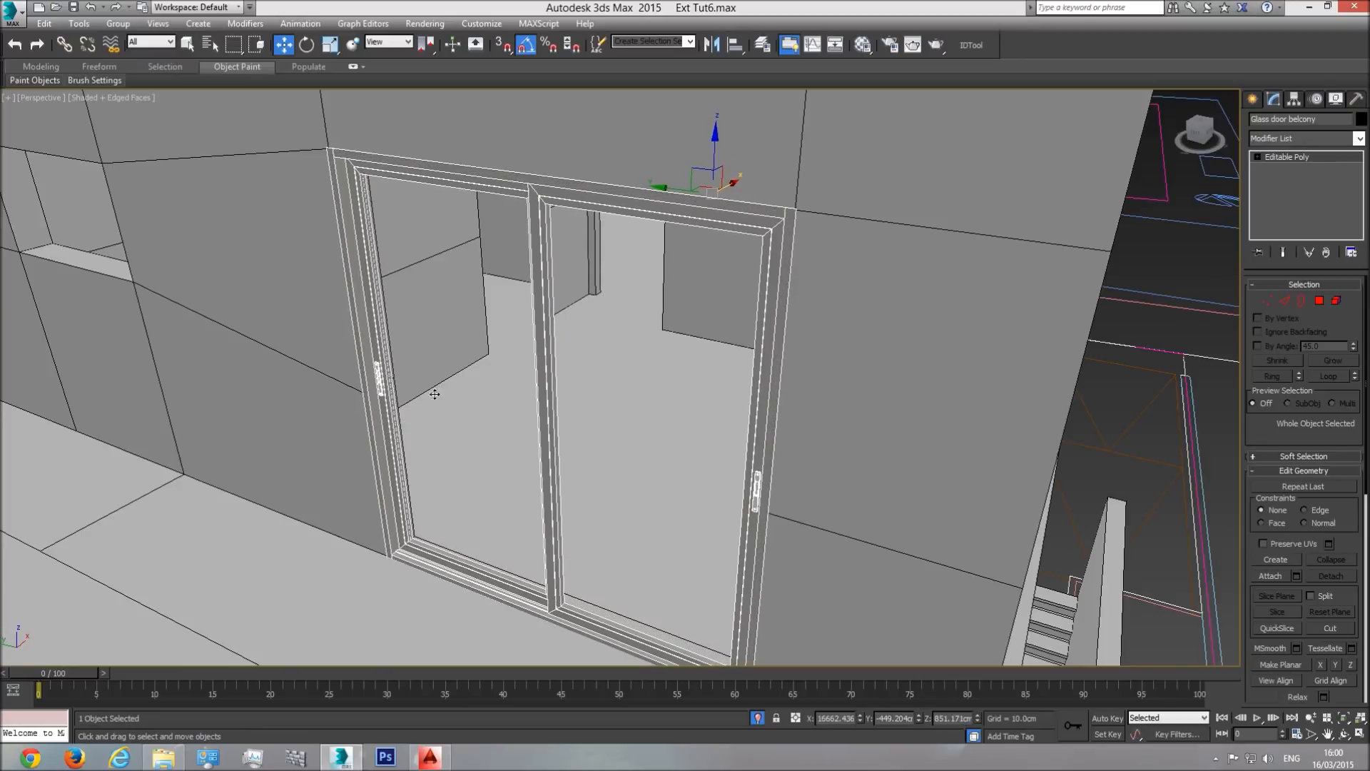
- Examine the fitted glass door in its balcony opening from several angles, near and far
left_click(1345, 735)
left_click_drag(655, 419, 680, 387)
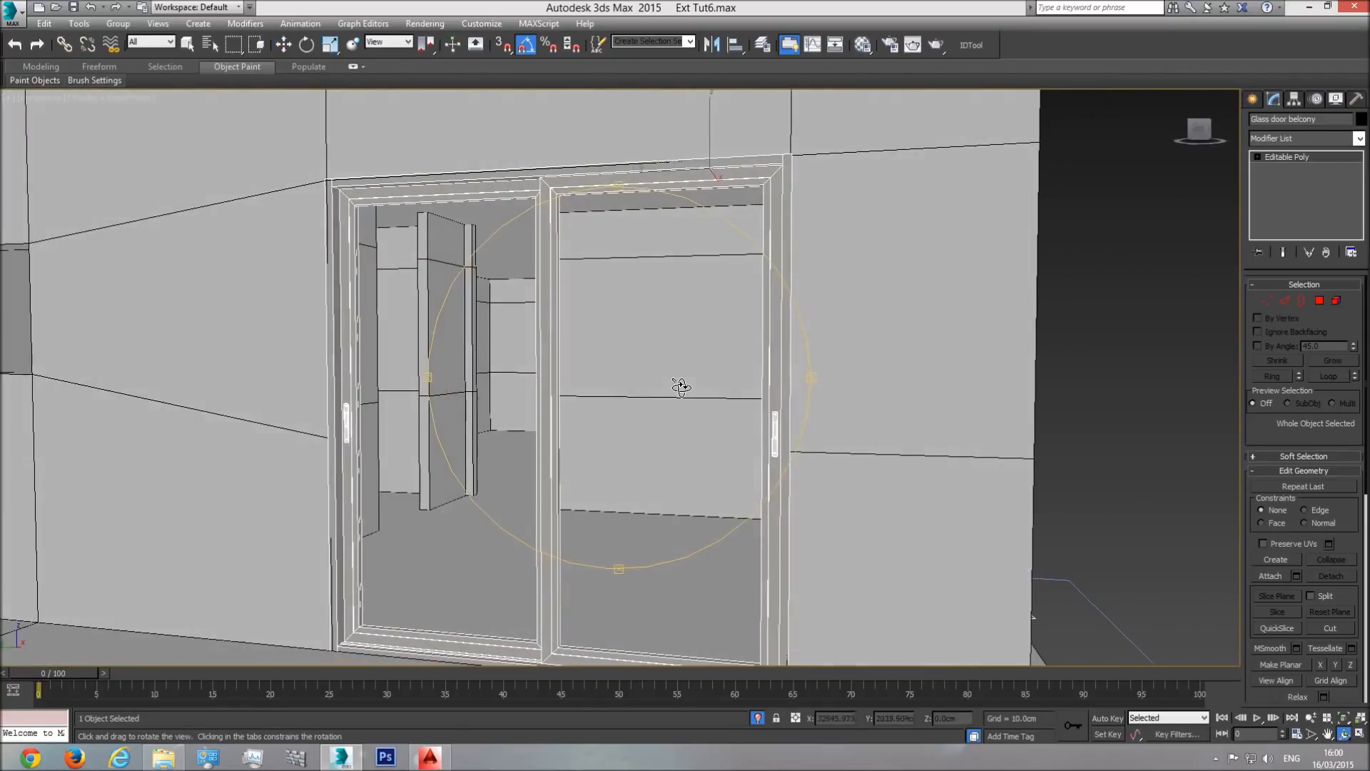
scroll(673, 410, "down", 10)
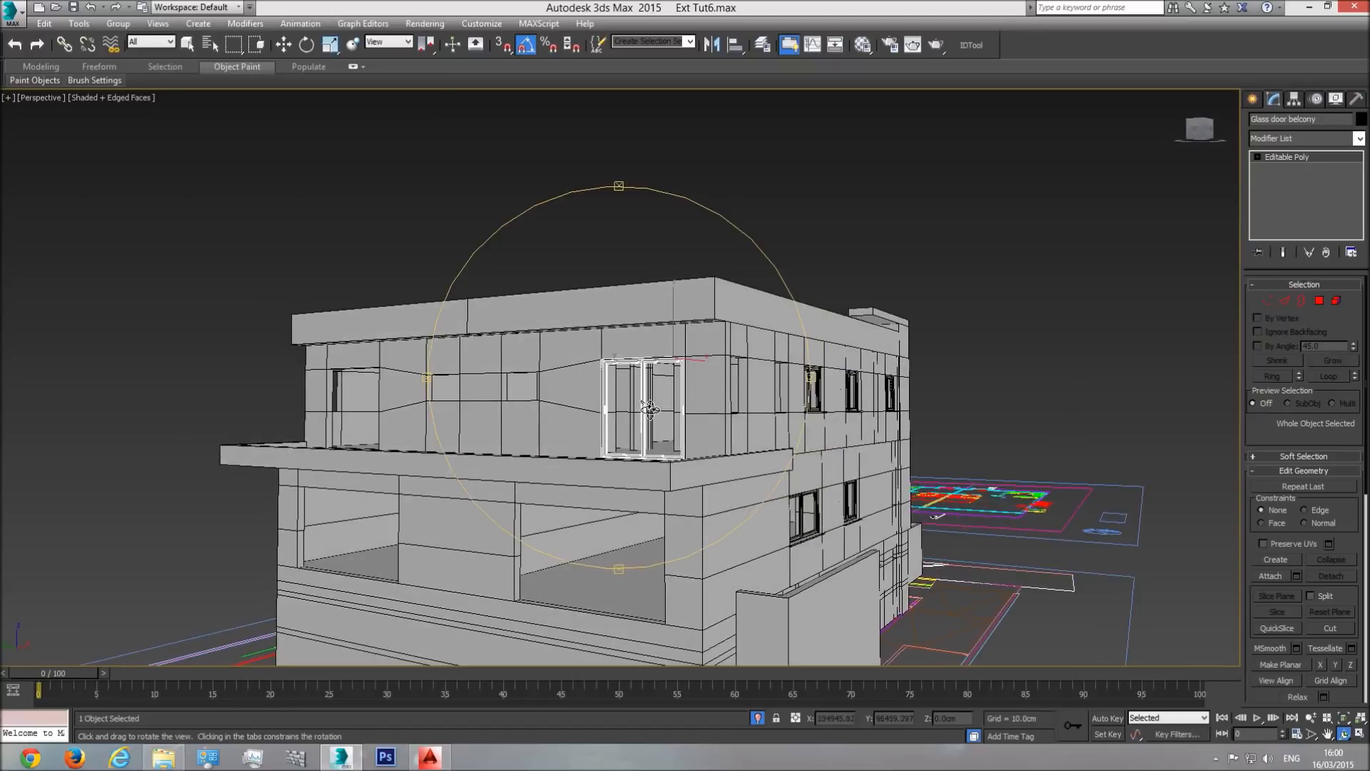
mouse_move(649, 410)
left_mouse_down()
mouse_move(633, 397)
mouse_move(645, 419)
left_mouse_up()
scroll(682, 367, "up", 6)
left_click_drag(688, 369, 645, 417)
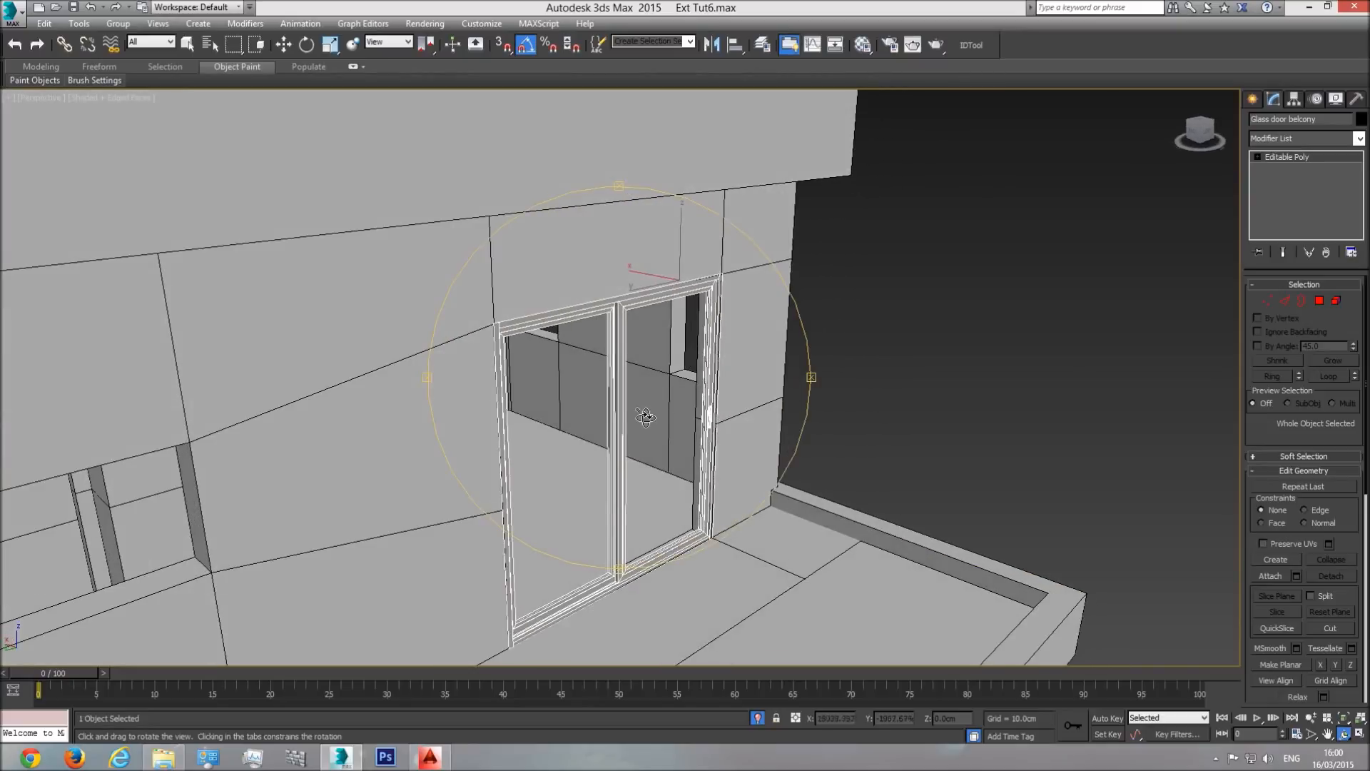
middle_click_drag(645, 417, 651, 317)
scroll(652, 316, "down", 3)
key("w")
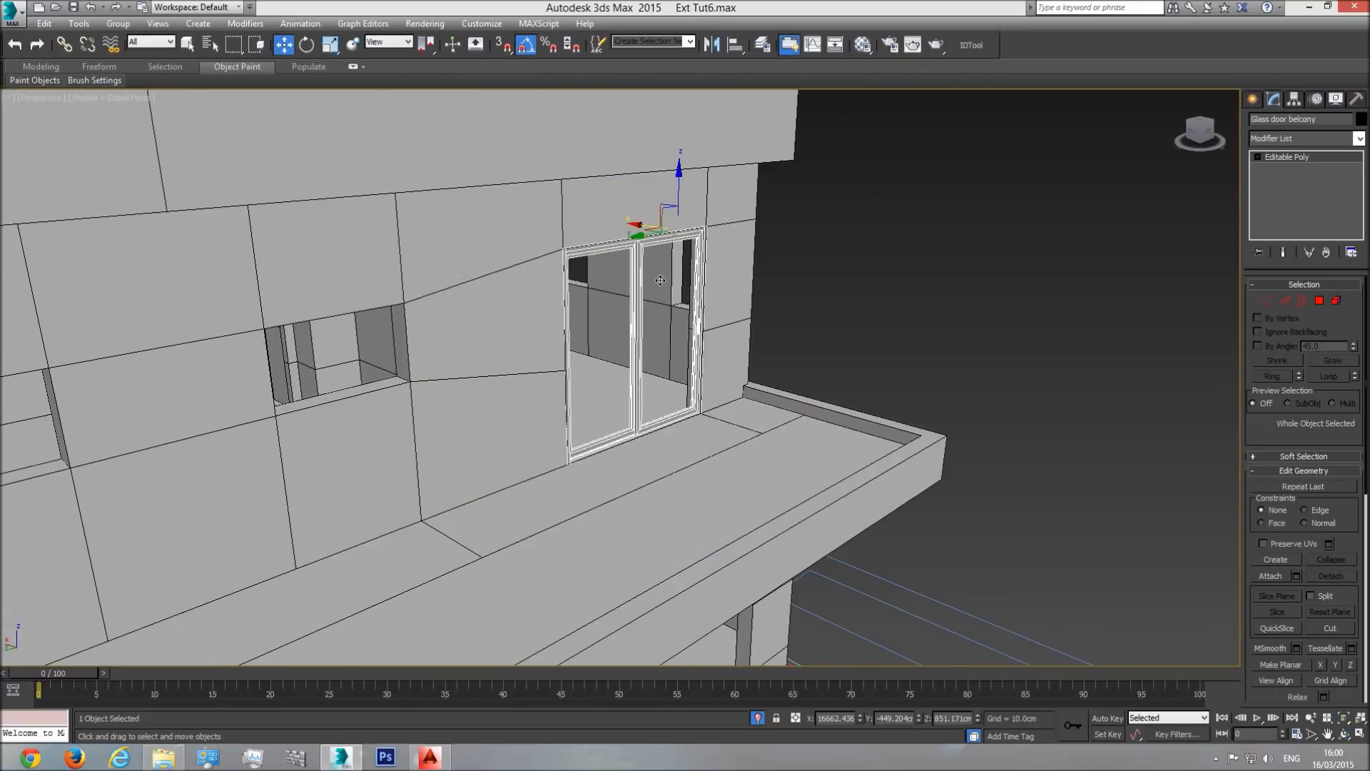
- In the Left view with Realistic shading, clone the glass door as one copy into the upper-floor left balcony opening
key("l")
scroll(728, 362, "down", 5)
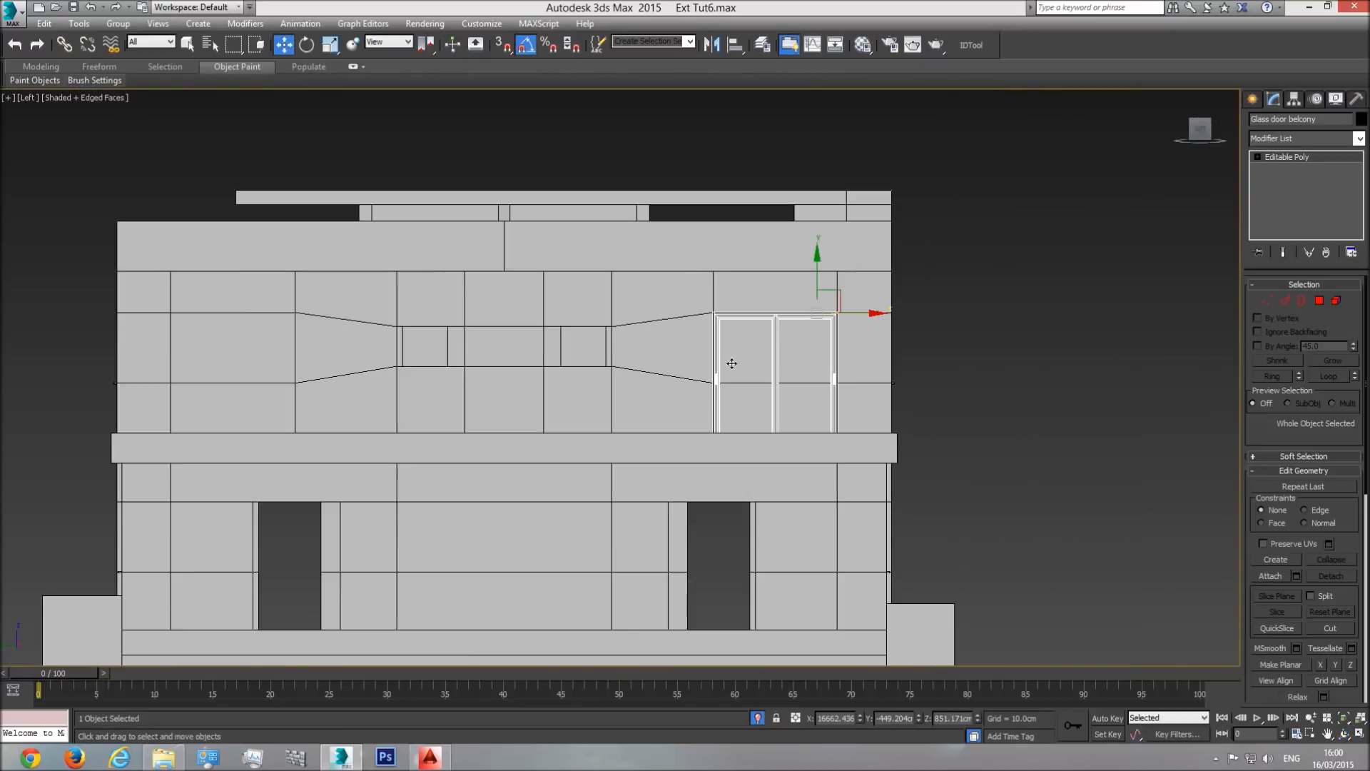
left_click(100, 98)
left_click(137, 114)
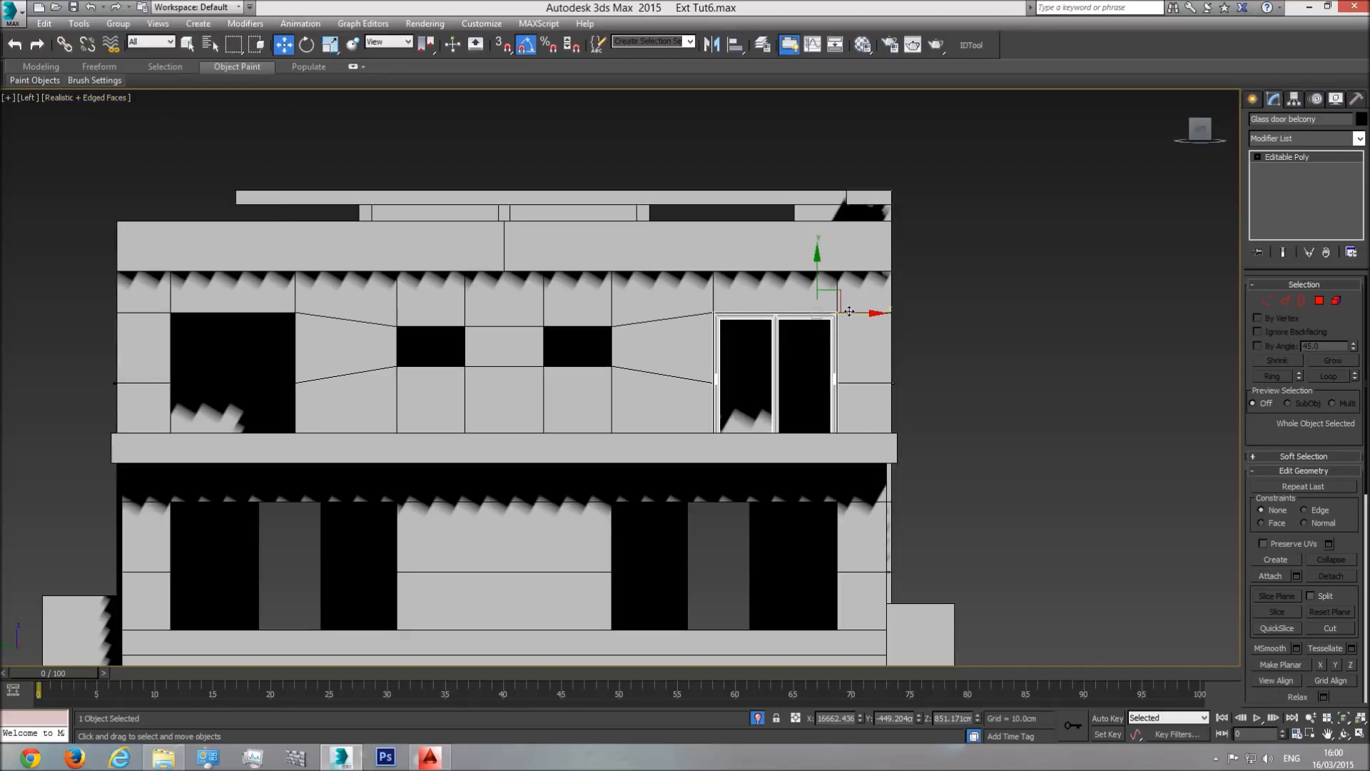
mouse_move(864, 312)
left_mouse_down("shift")
mouse_move(732, 314)
mouse_move(322, 396)
left_mouse_up("shift")
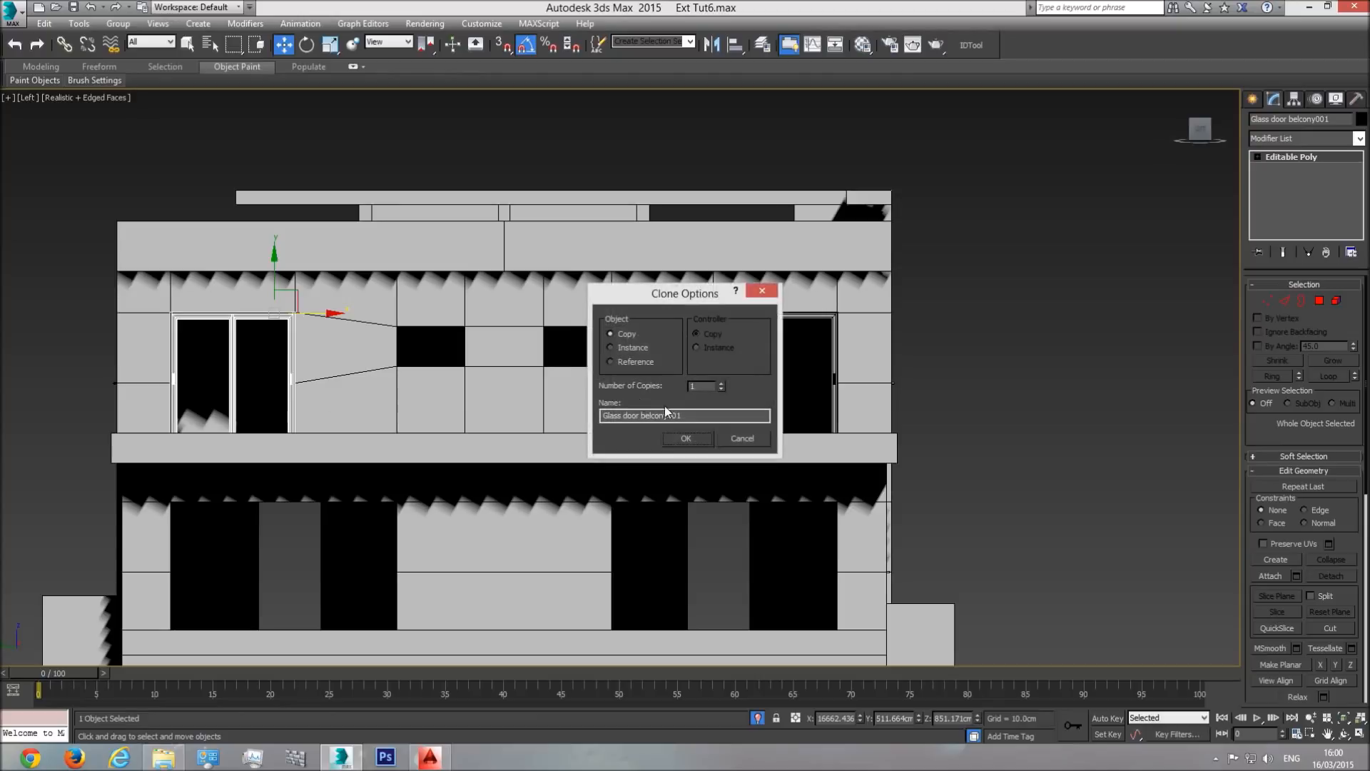
left_click(683, 438)
middle_click_drag(408, 346, 566, 367)
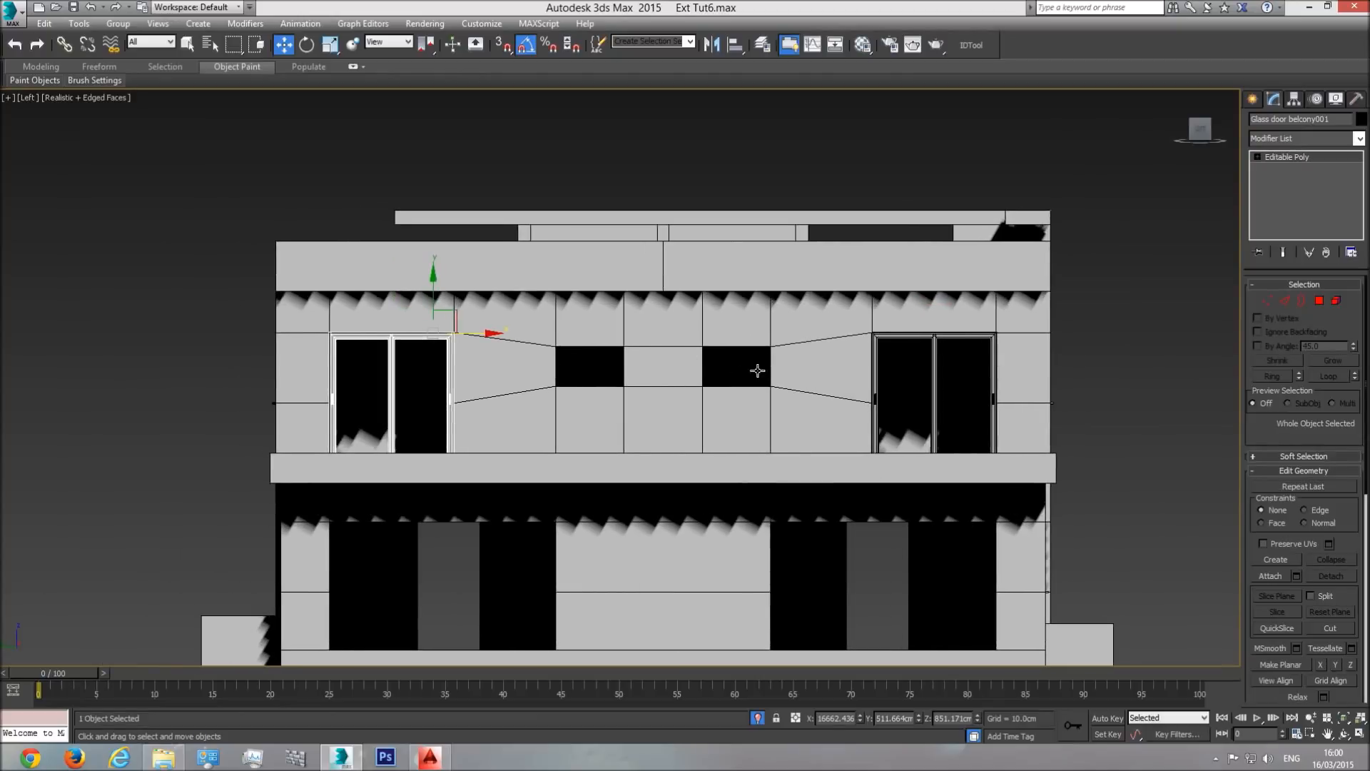
- Switch to AutoCAD, examine the upper-floor doors and windows on the rear elevation drawing, and return to 3ds Max
left_click(430, 756)
middle_click_drag(625, 423, 609, 447)
scroll(610, 447, "down", 4)
scroll(603, 402, "up", 6)
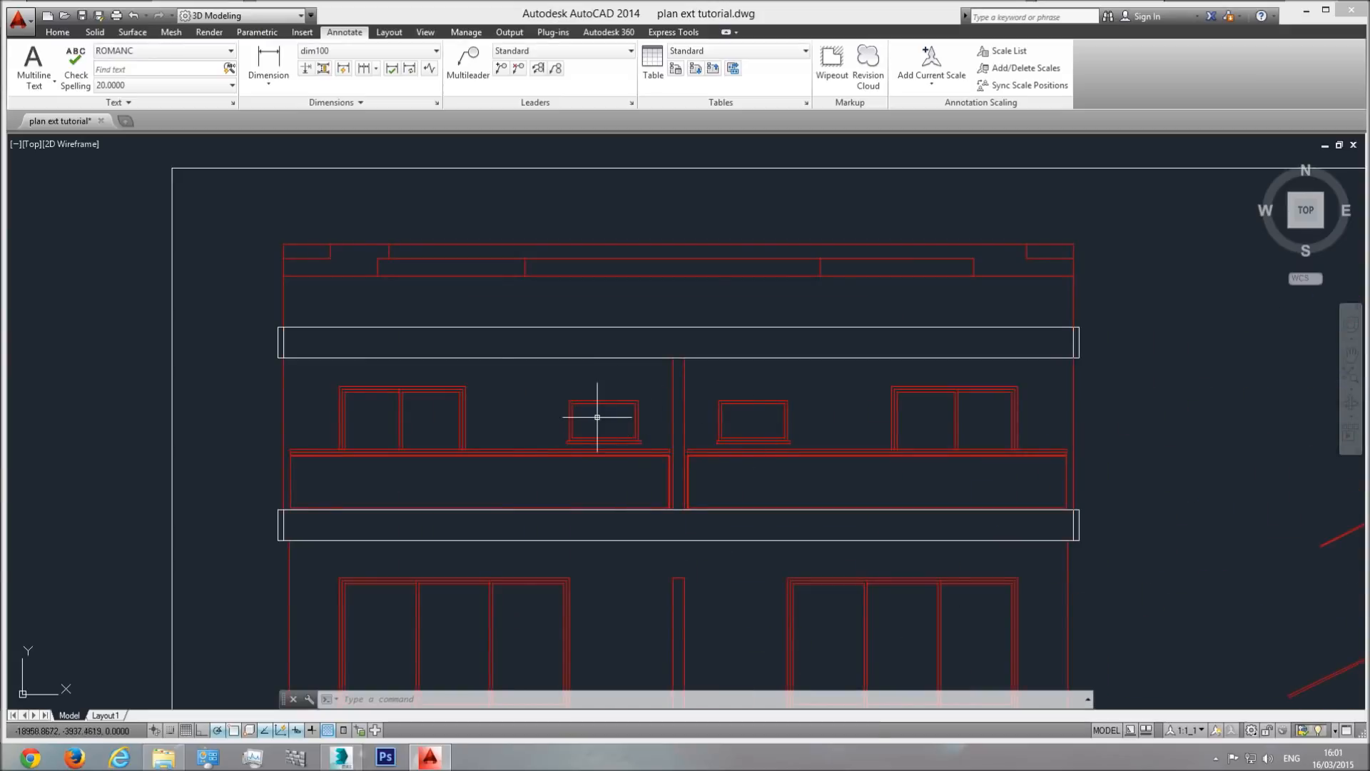
left_click(429, 757)
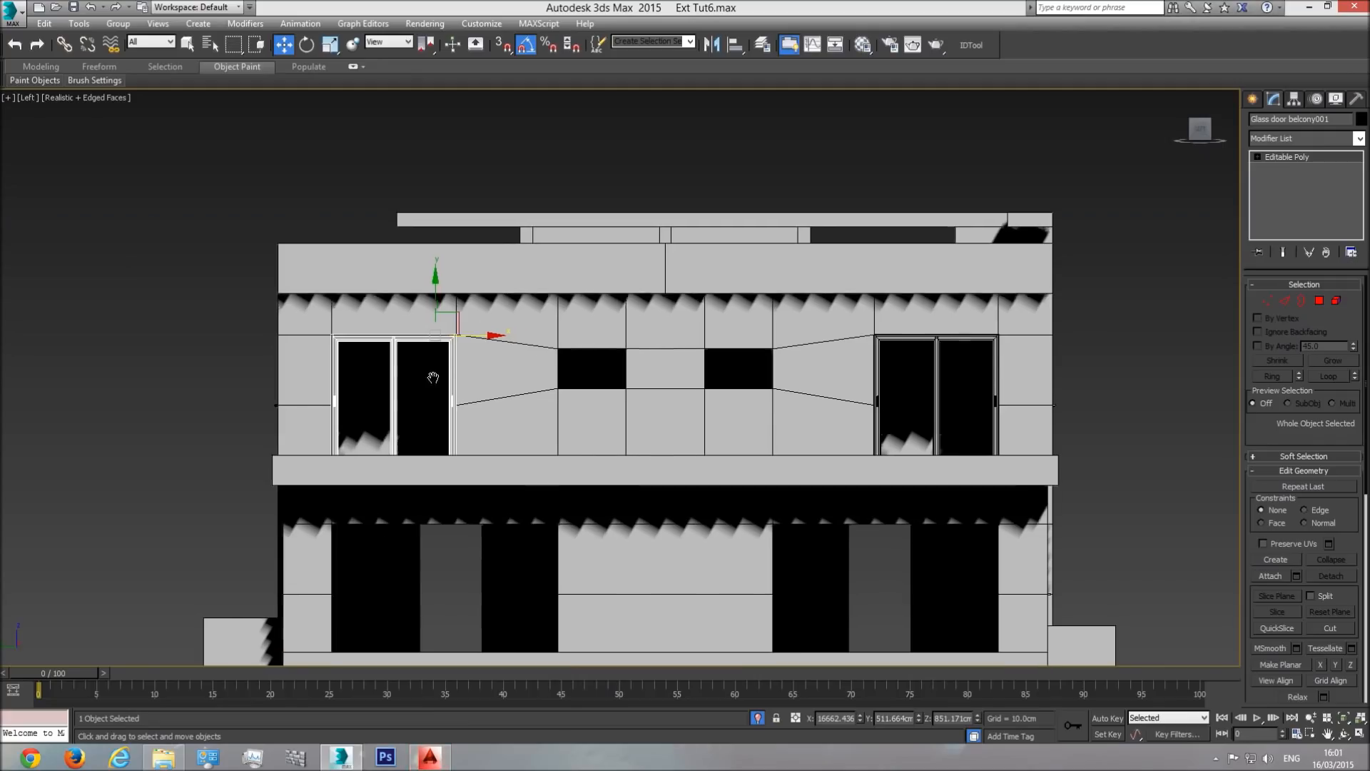
- Shift the cloned glass door slightly along the facade to fit its upper-floor balcony opening
scroll(469, 377, "up", 5)
left_click_drag(525, 362, 541, 365)
scroll(622, 429, "down", 5)
- Inspect both balcony doors and the ground-floor openings from an angled Perspective view with Shaded display
key("p")
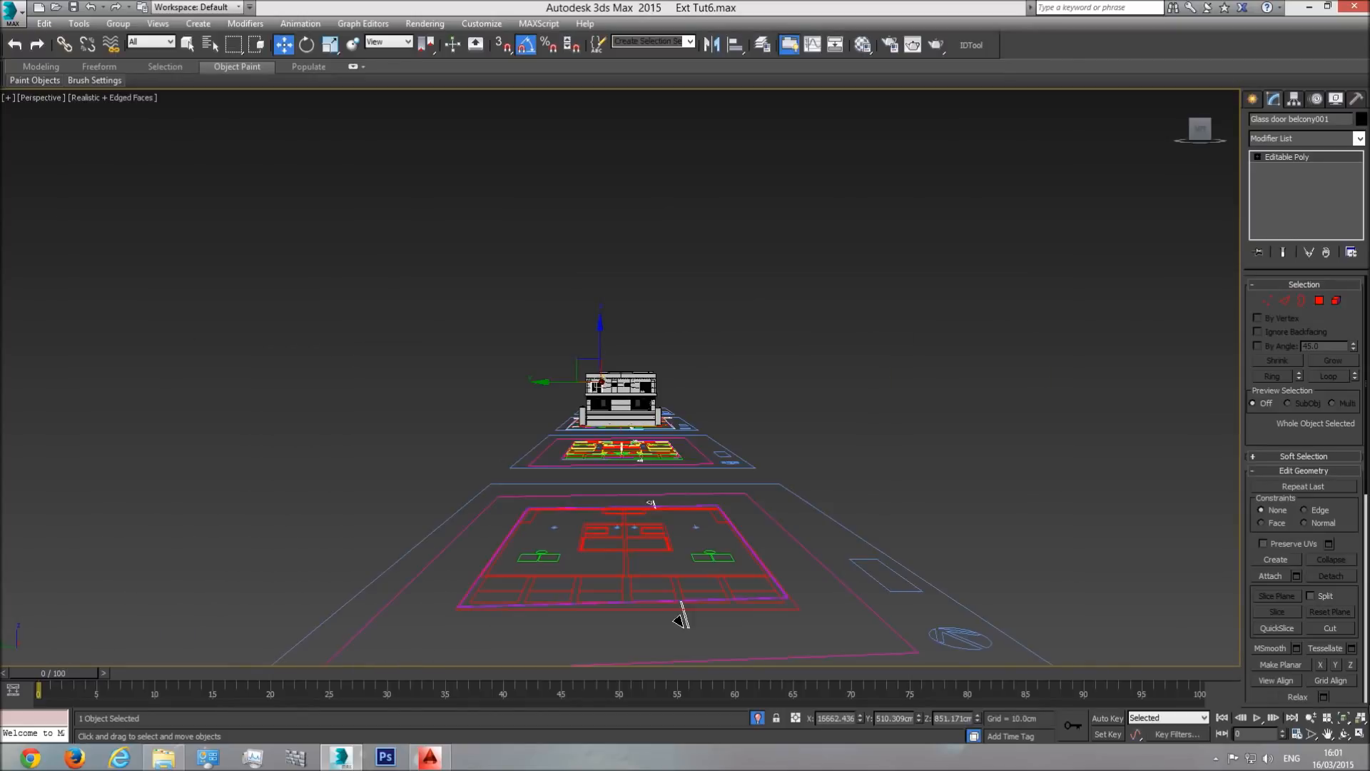
left_click(1344, 718)
left_click(1345, 733)
left_click_drag(555, 338, 764, 425)
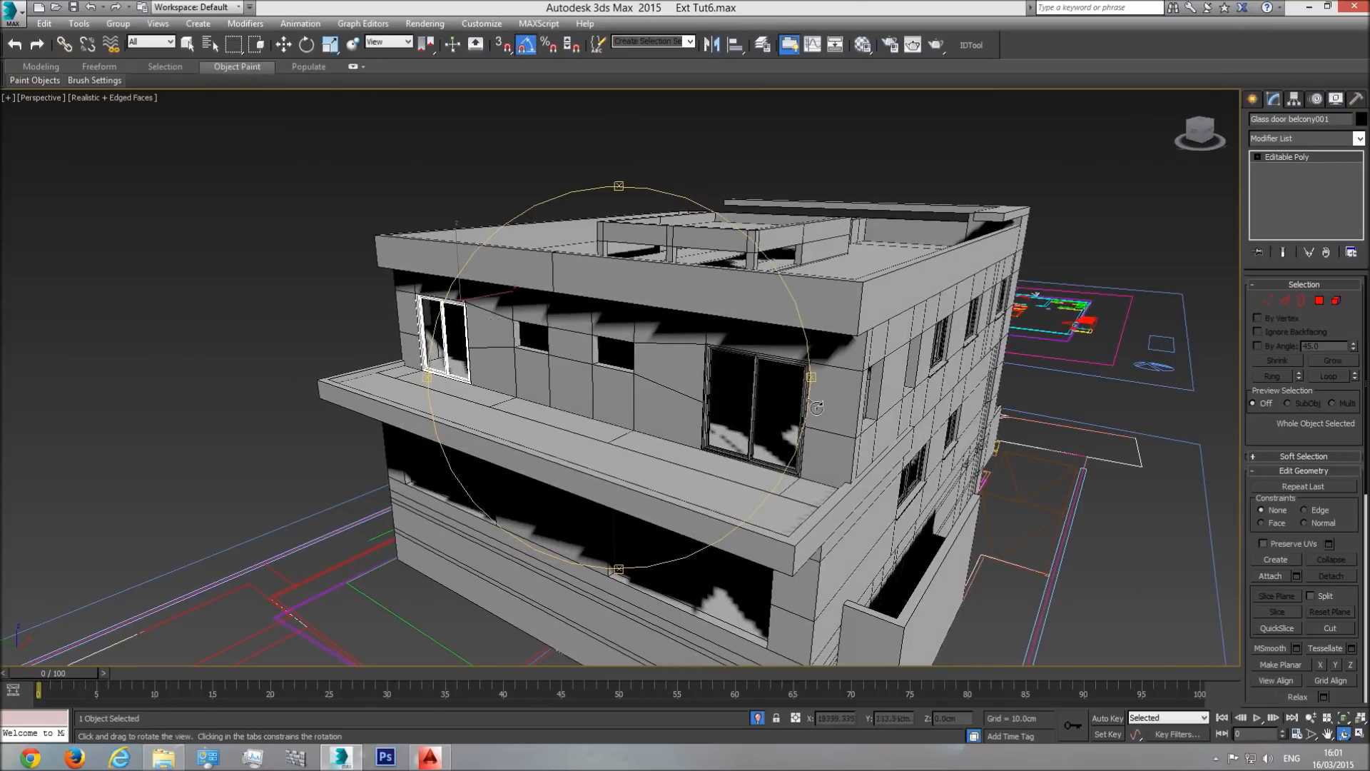
key("w")
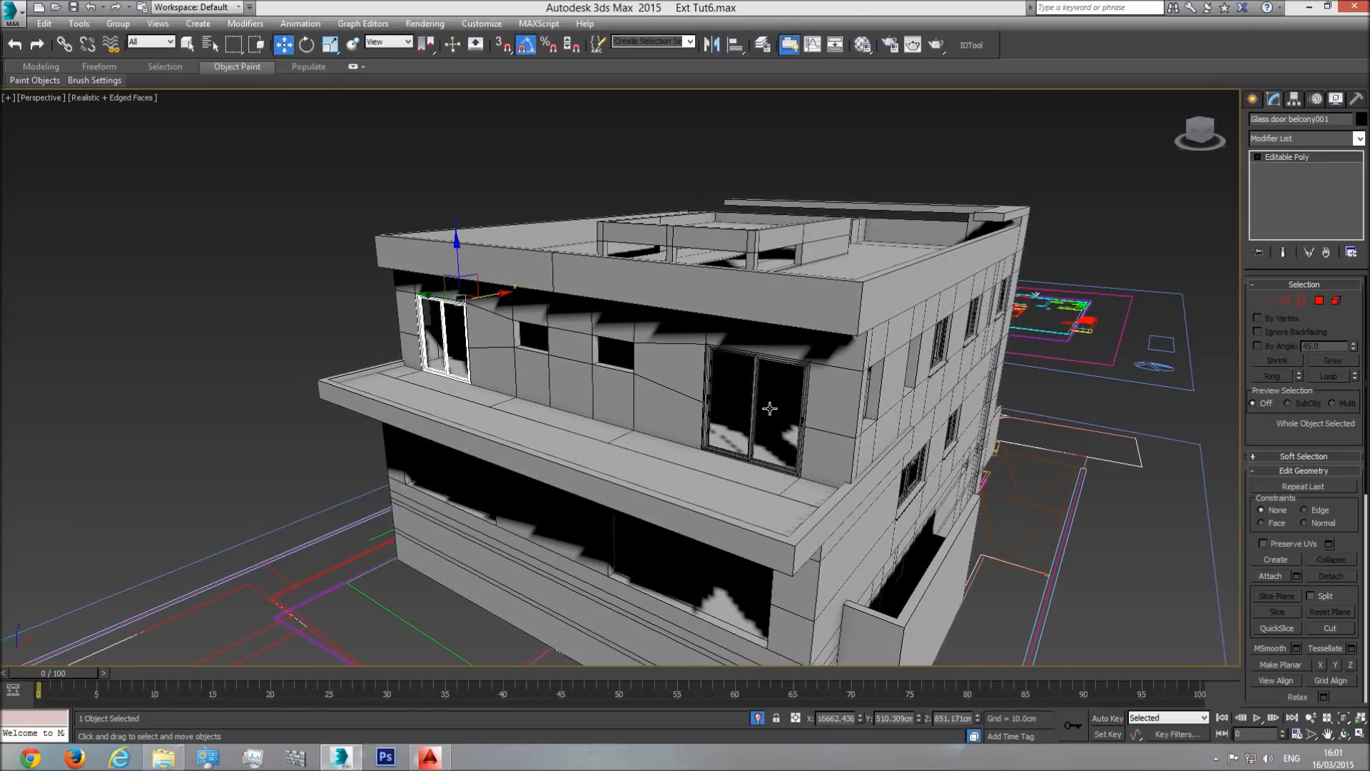
left_click(116, 98)
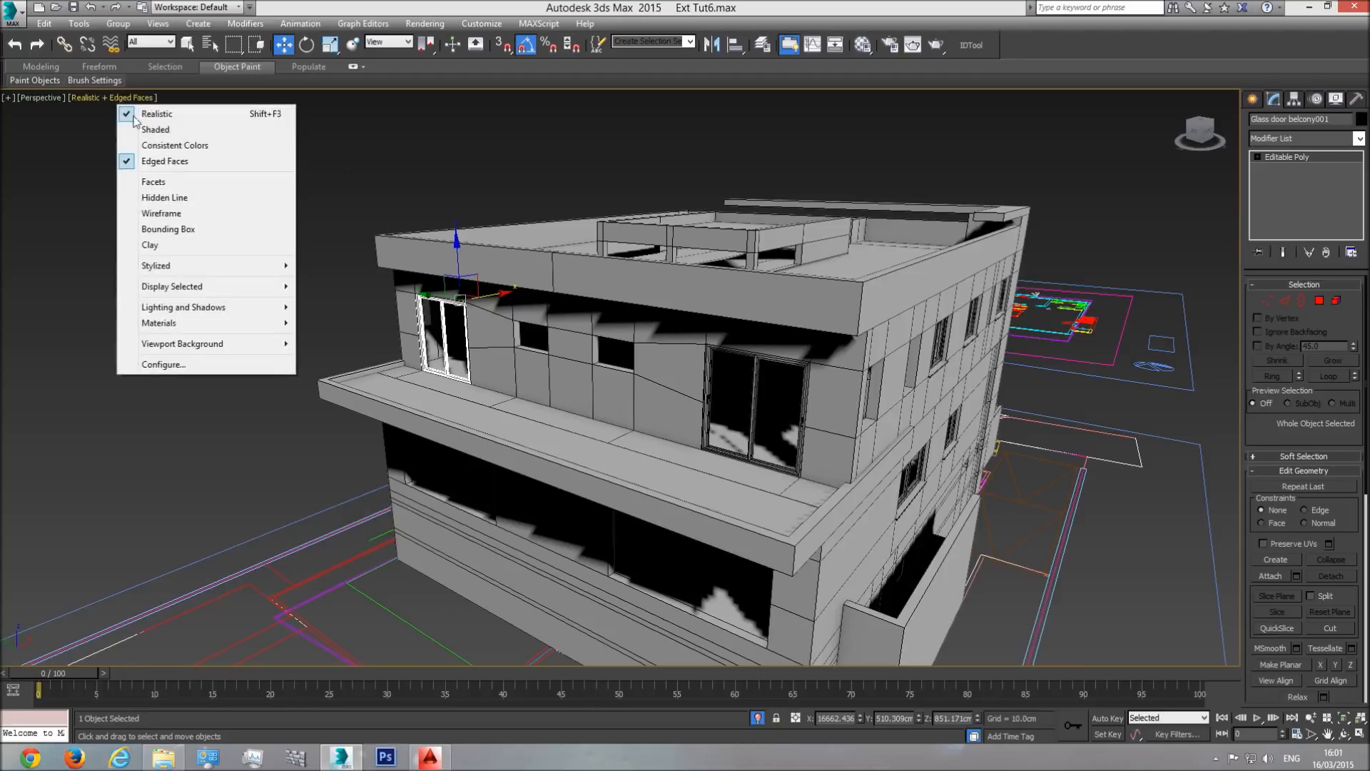
left_click(136, 129)
left_click(1344, 734)
left_click_drag(629, 441, 599, 383)
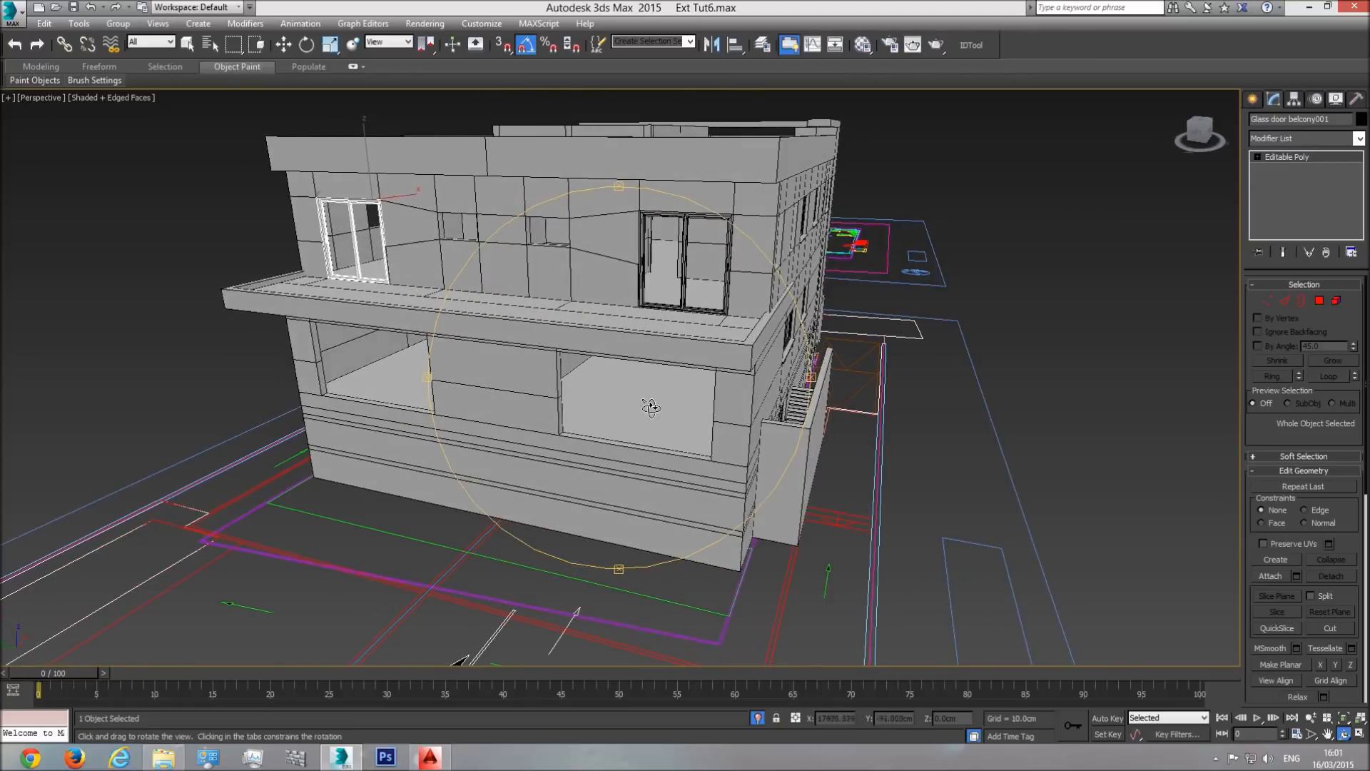
- Switch to AutoCAD, check the ground-floor glass door layout on the elevation drawing, and return to 3ds Max
key("alt+Tab")
middle_click_drag(838, 550, 790, 336)
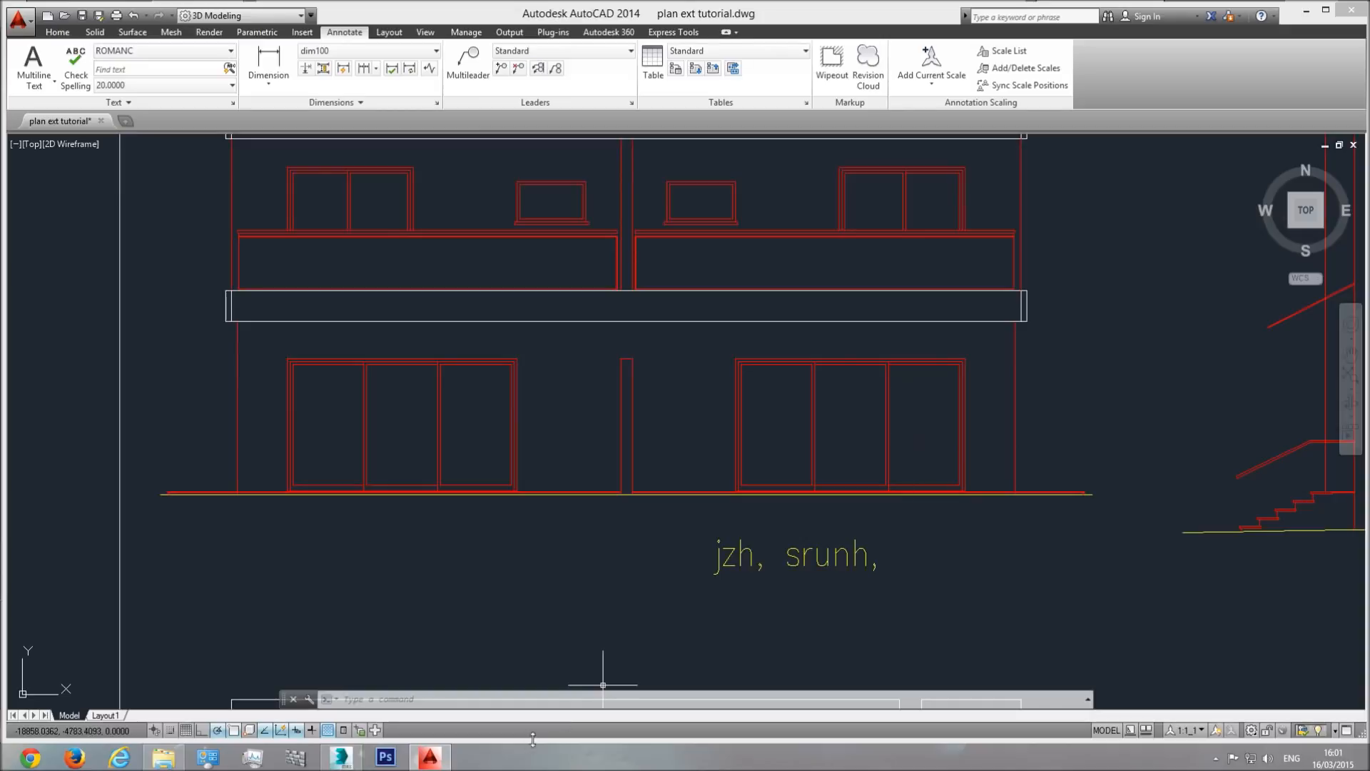
key("alt+Tab")
- Clone the right balcony glass door downward as one copy and pull it out in front of the right ground-floor opening
left_click(685, 251)
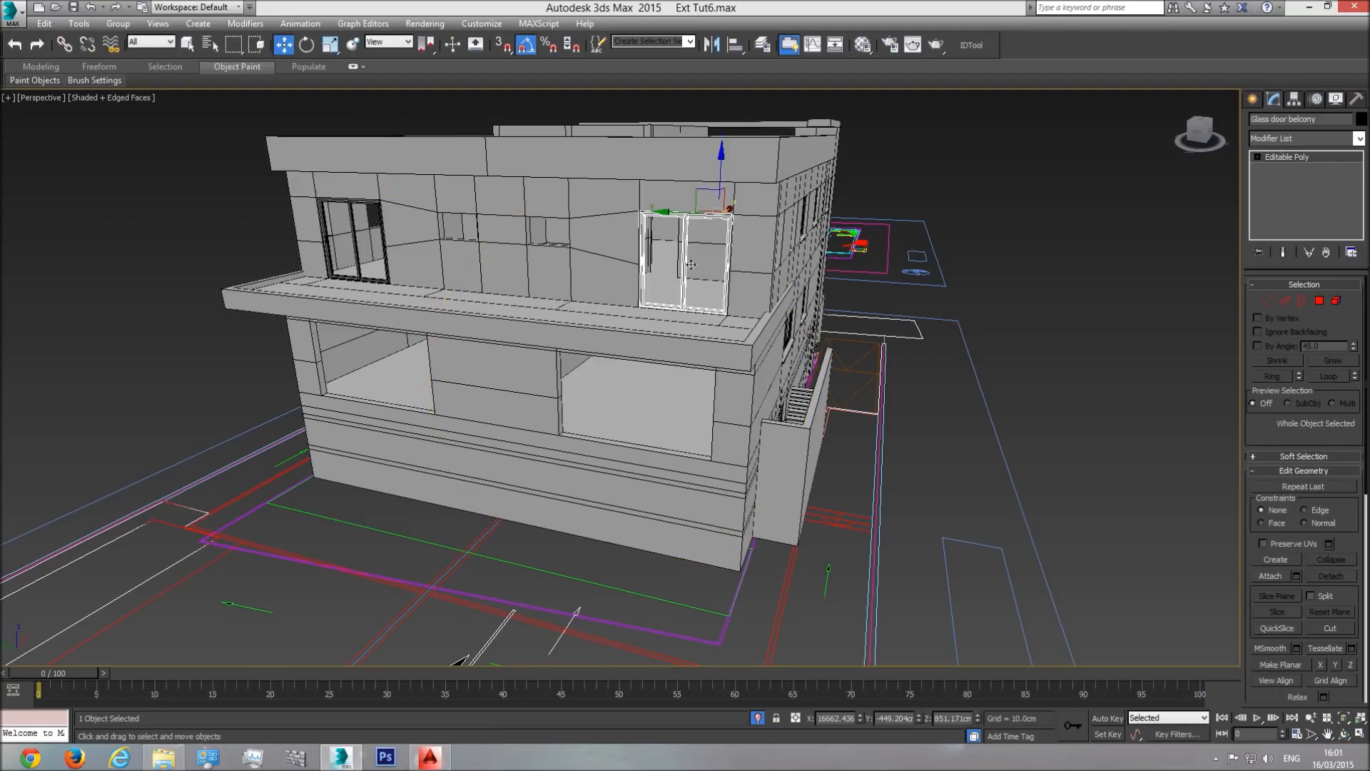
left_click_drag(713, 166, 710, 327, "shift")
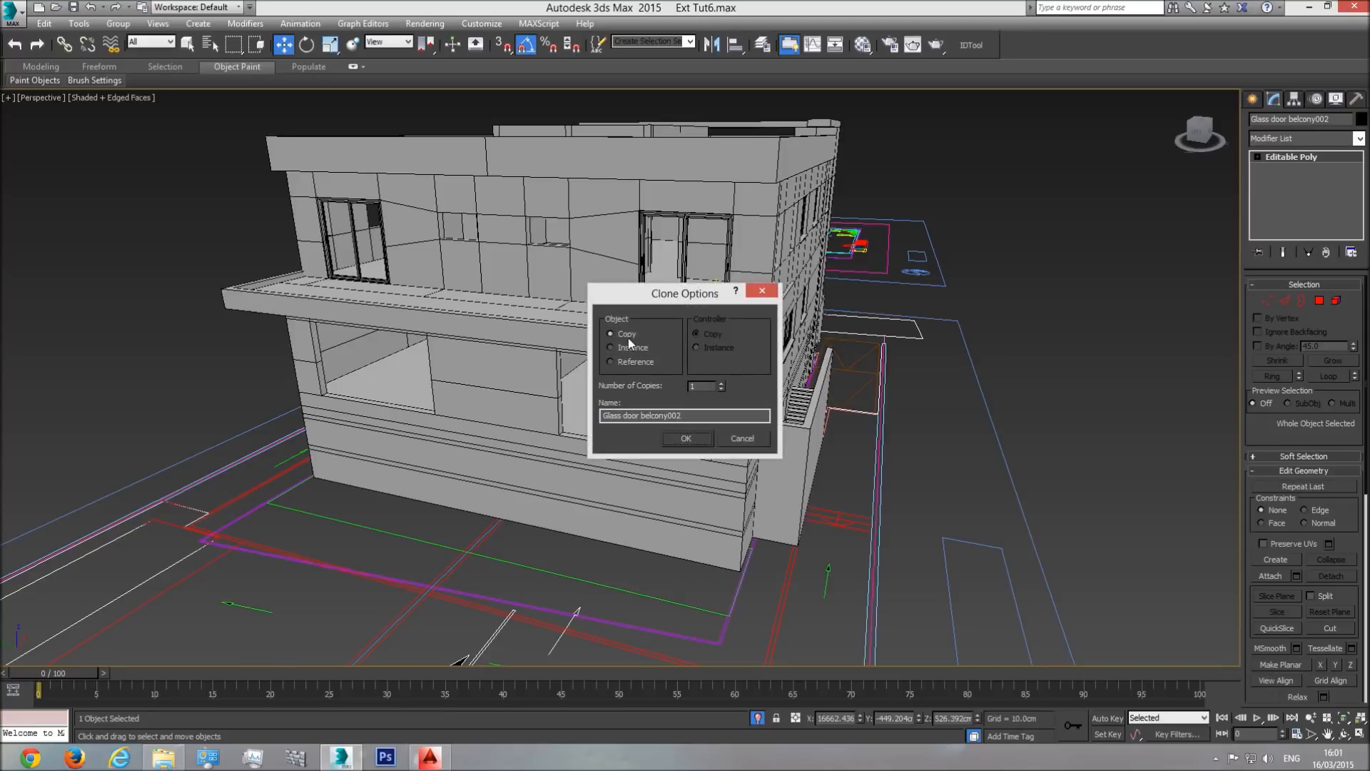
left_click(691, 435)
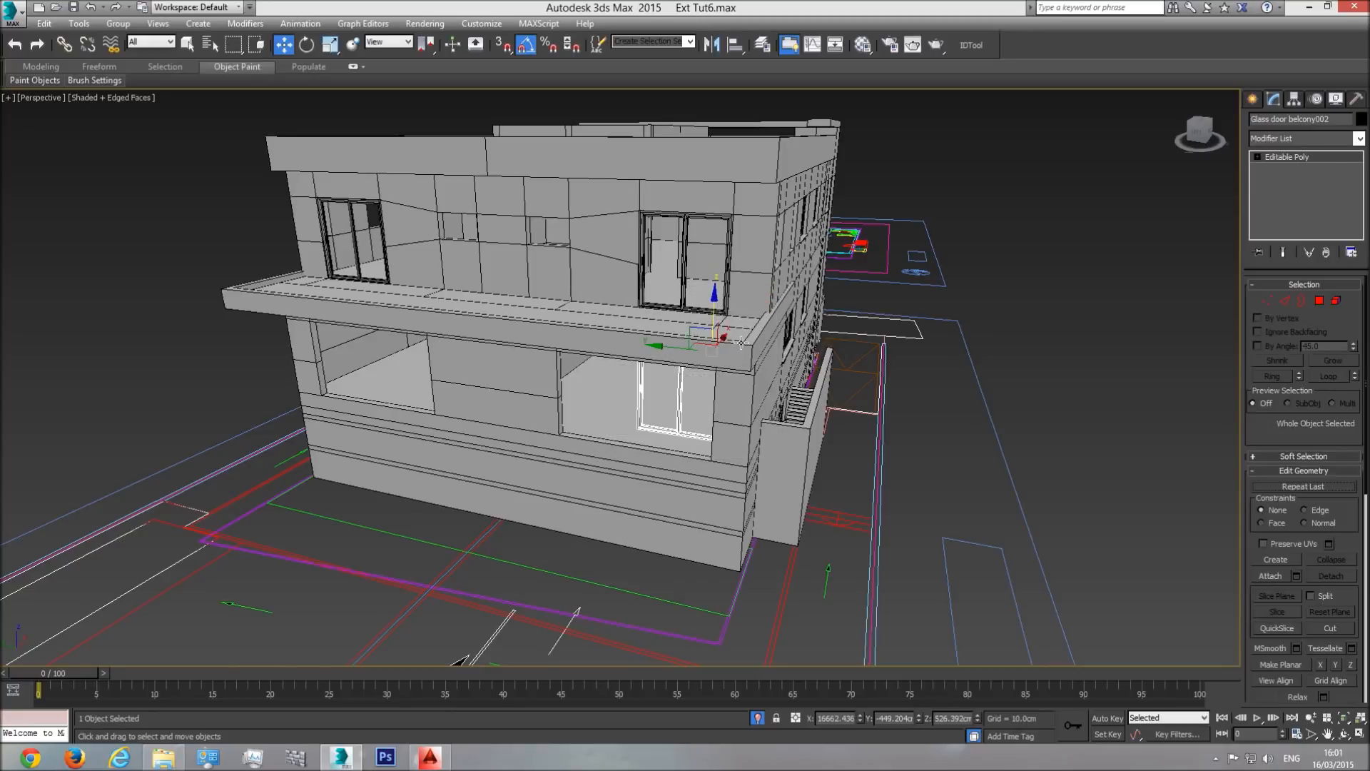
left_click_drag(726, 338, 672, 395)
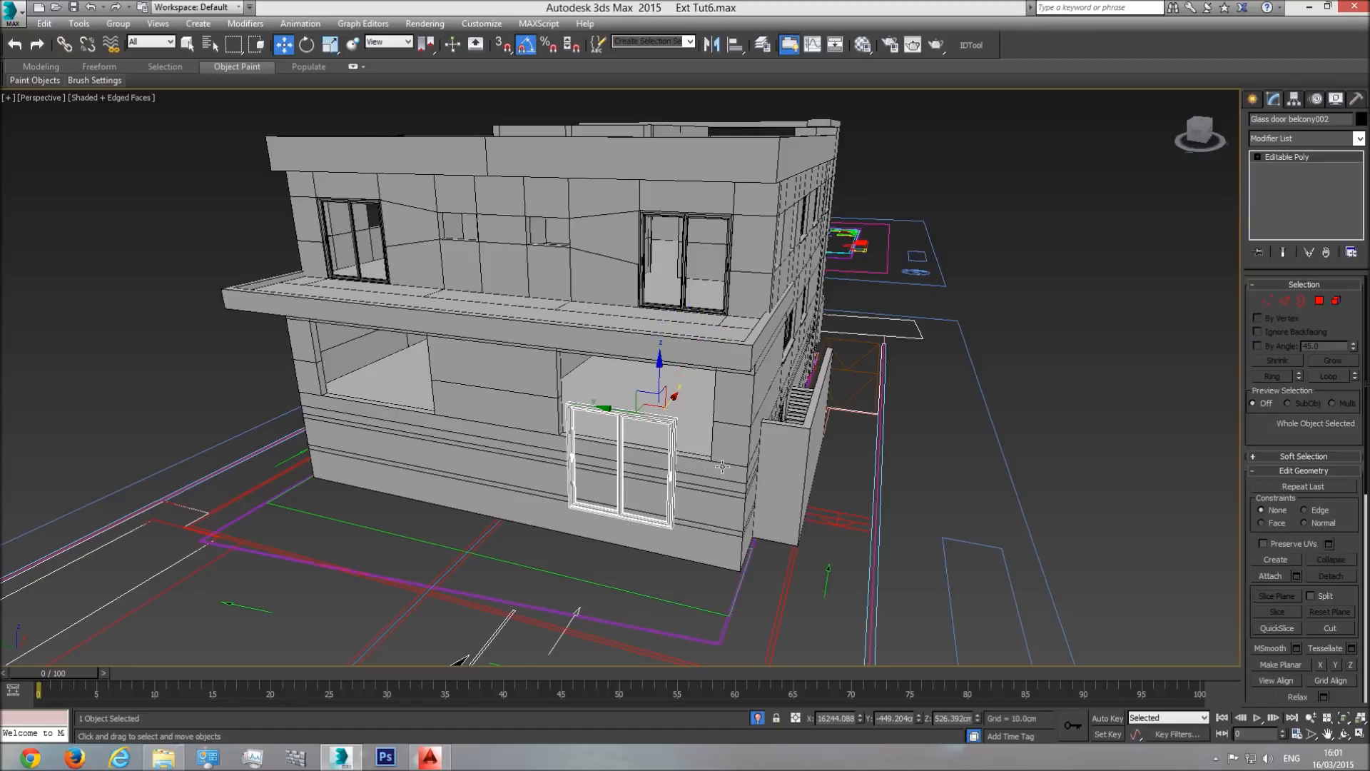
- In a straight-on view with Realistic shading, align the copied door with the right ground-floor opening's top and right edges
key("f")
scroll(736, 400, "up", 5)
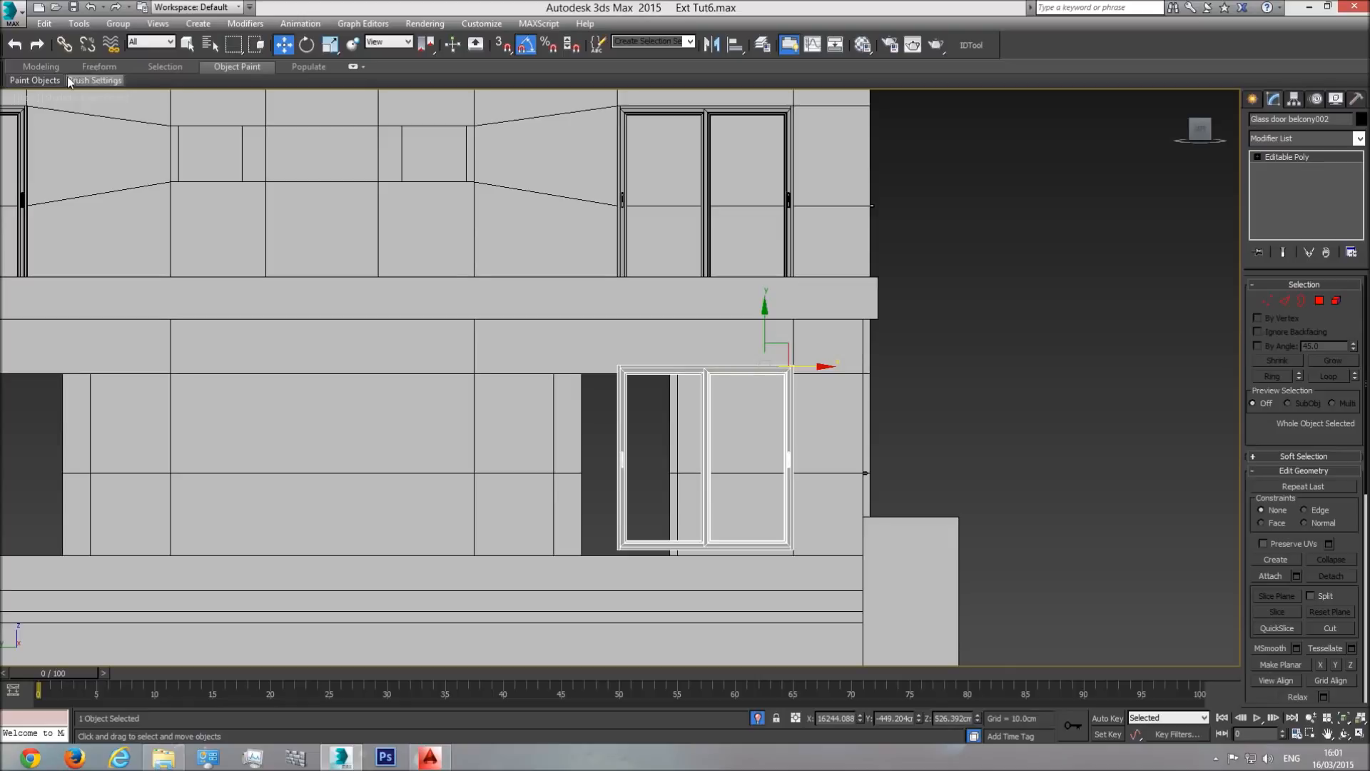
left_click(83, 106)
left_click(114, 116)
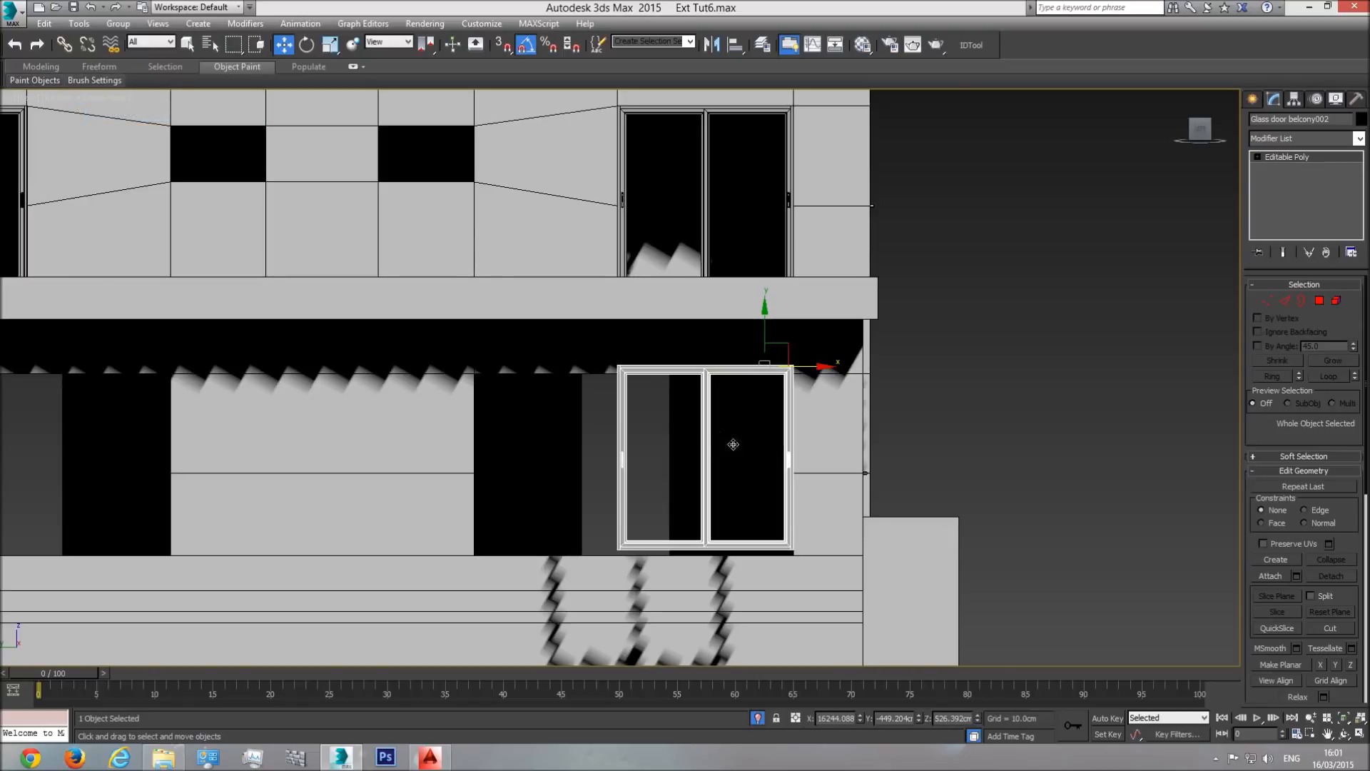
mouse_move(785, 344)
left_mouse_down()
mouse_move(765, 349)
mouse_move(789, 350)
left_mouse_up()
scroll(788, 349, "up", 4)
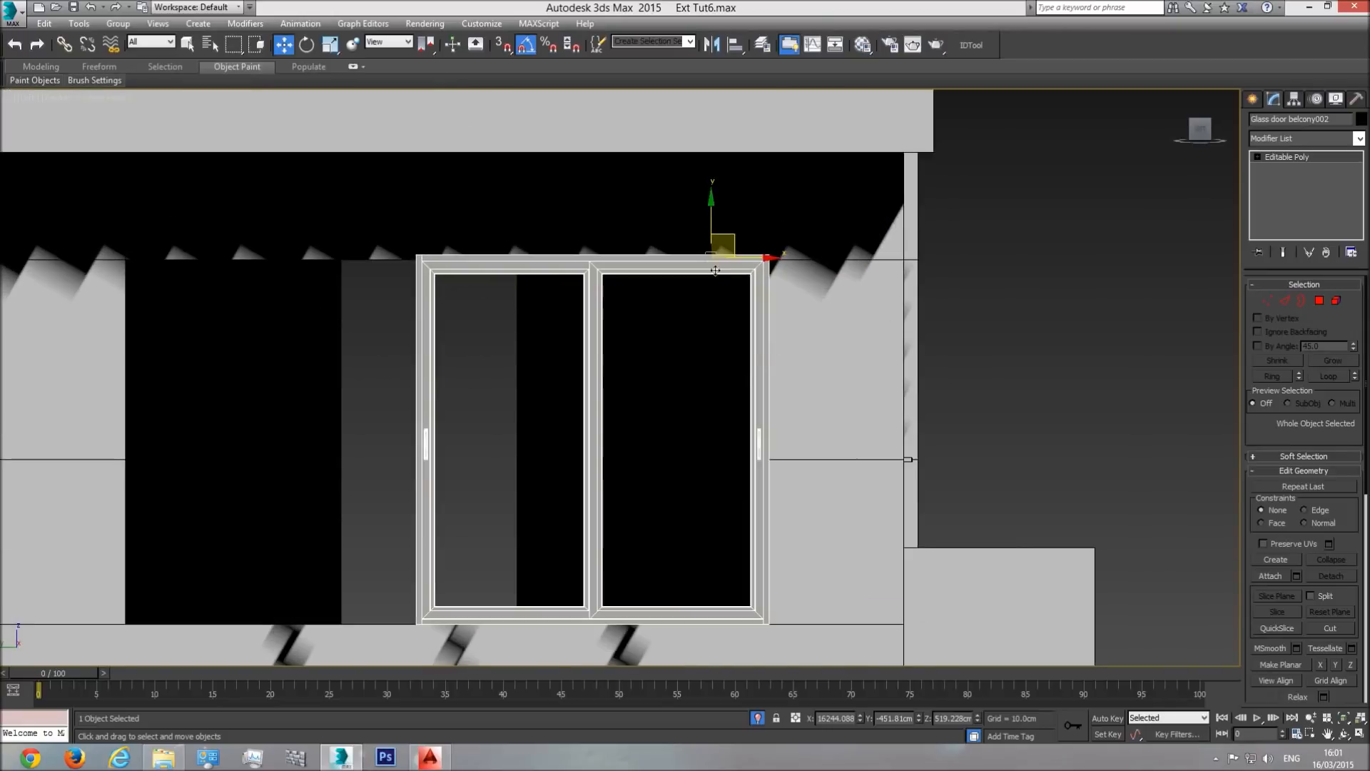
left_click_drag(707, 224, 706, 224)
middle_click_drag(568, 358, 654, 330)
scroll(654, 331, "down", 2)
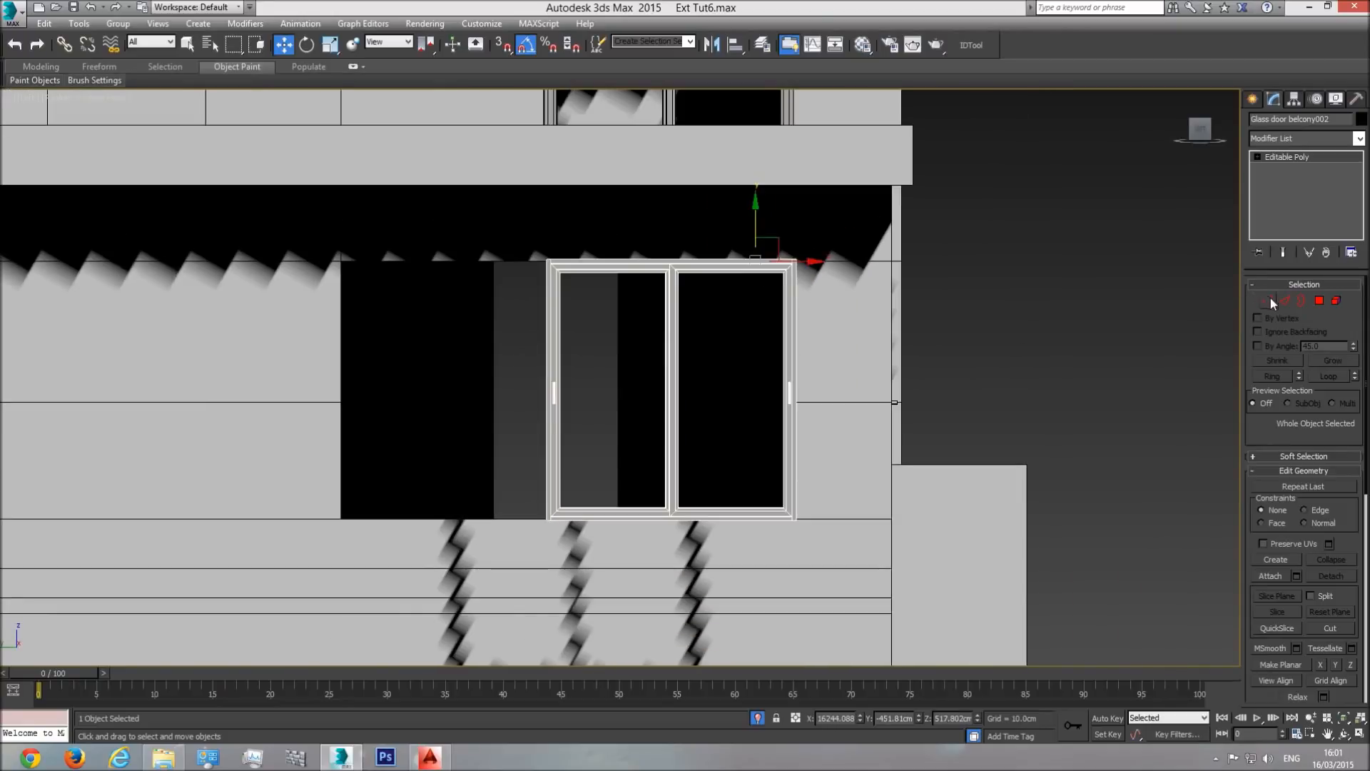
- Try detaching the copied door's left sliding panel element as a separate object
left_click(1337, 300)
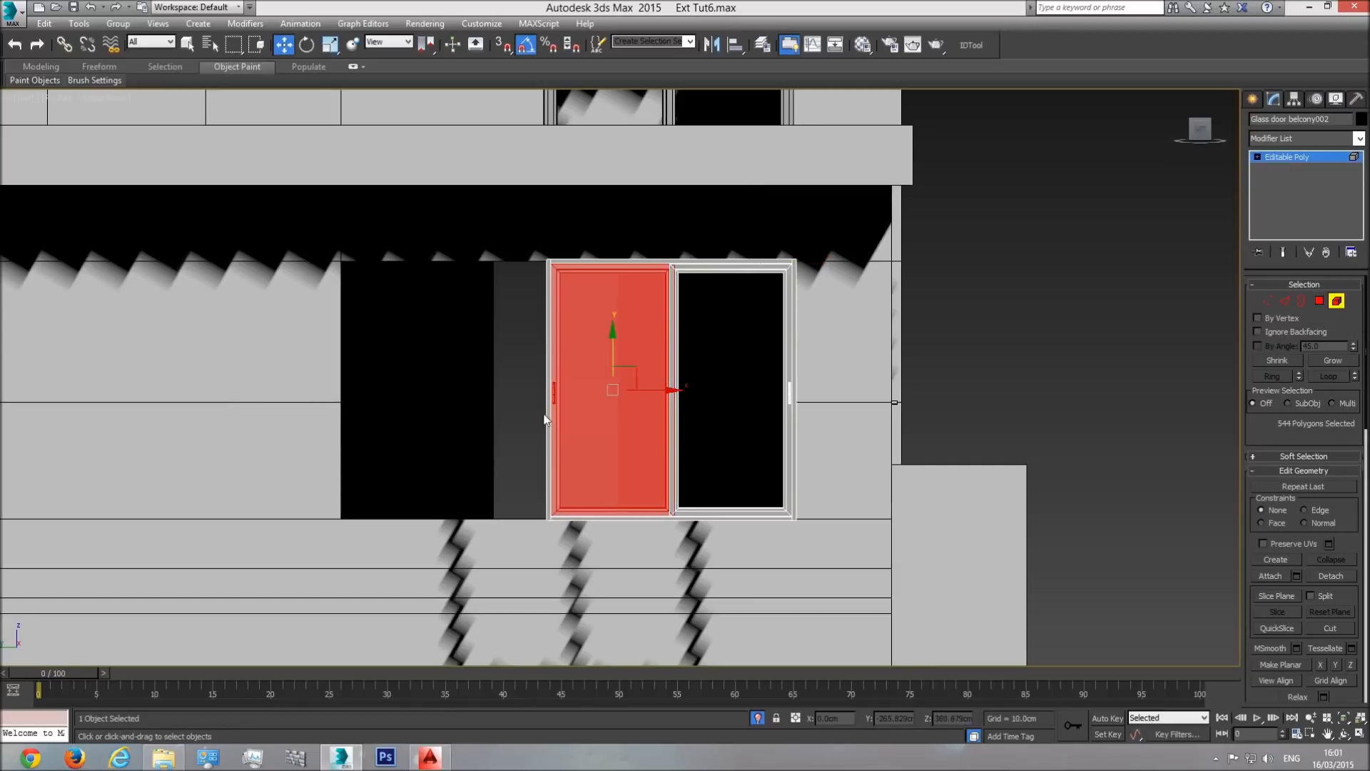
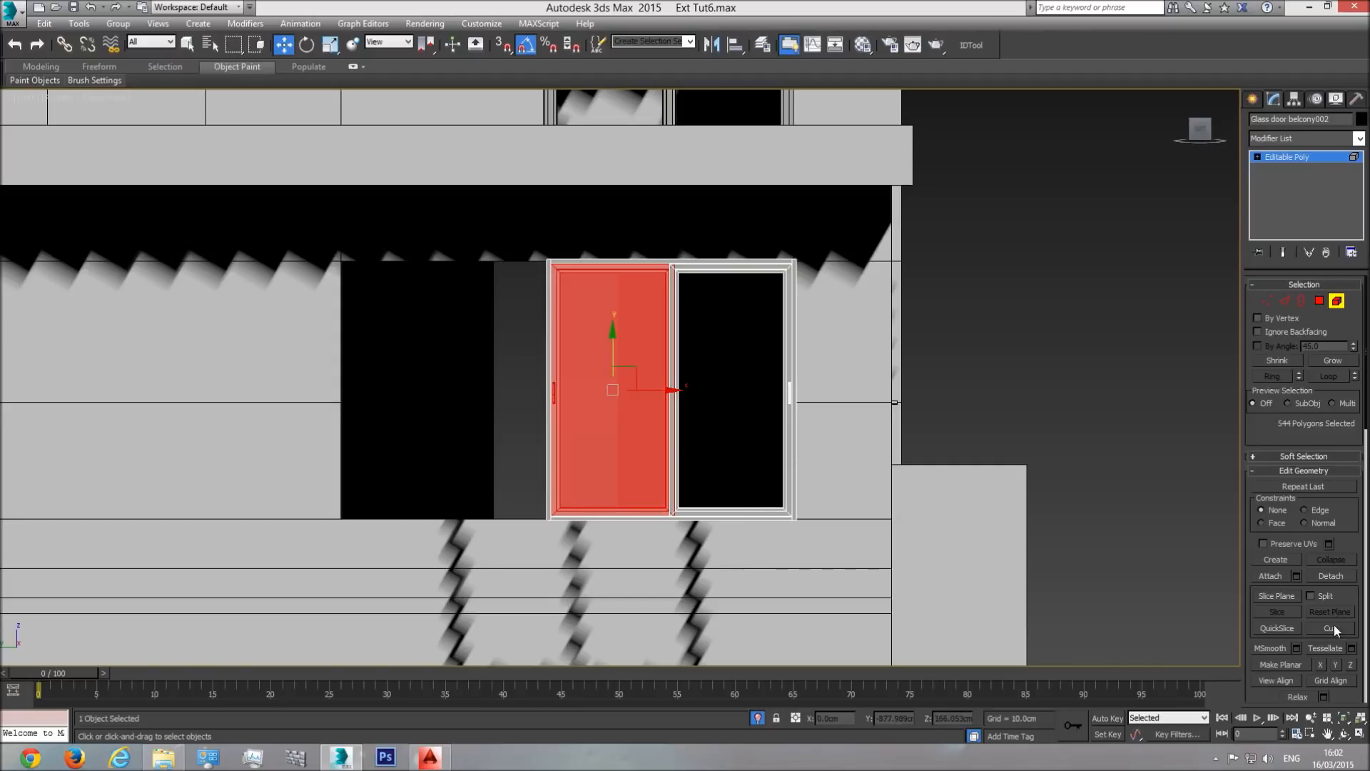
left_click(1331, 576)
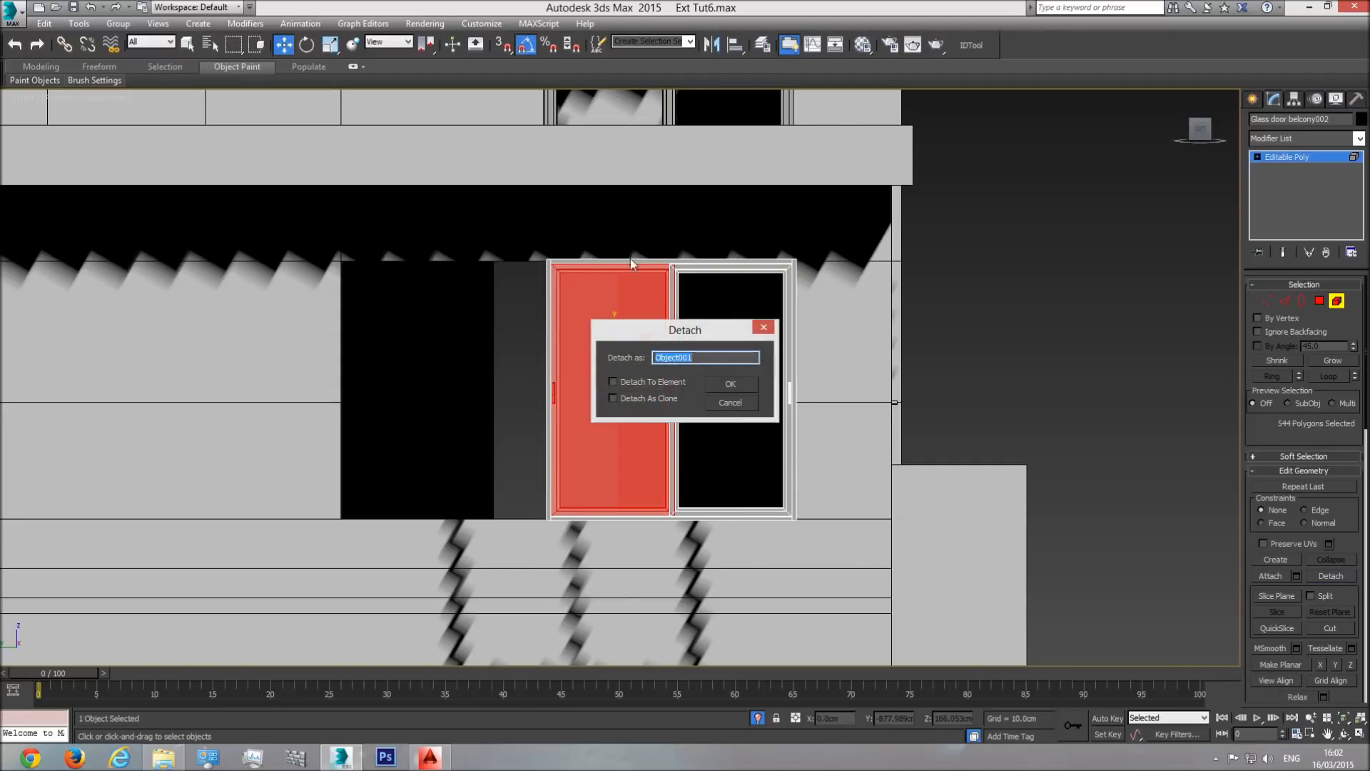
left_click(732, 383)
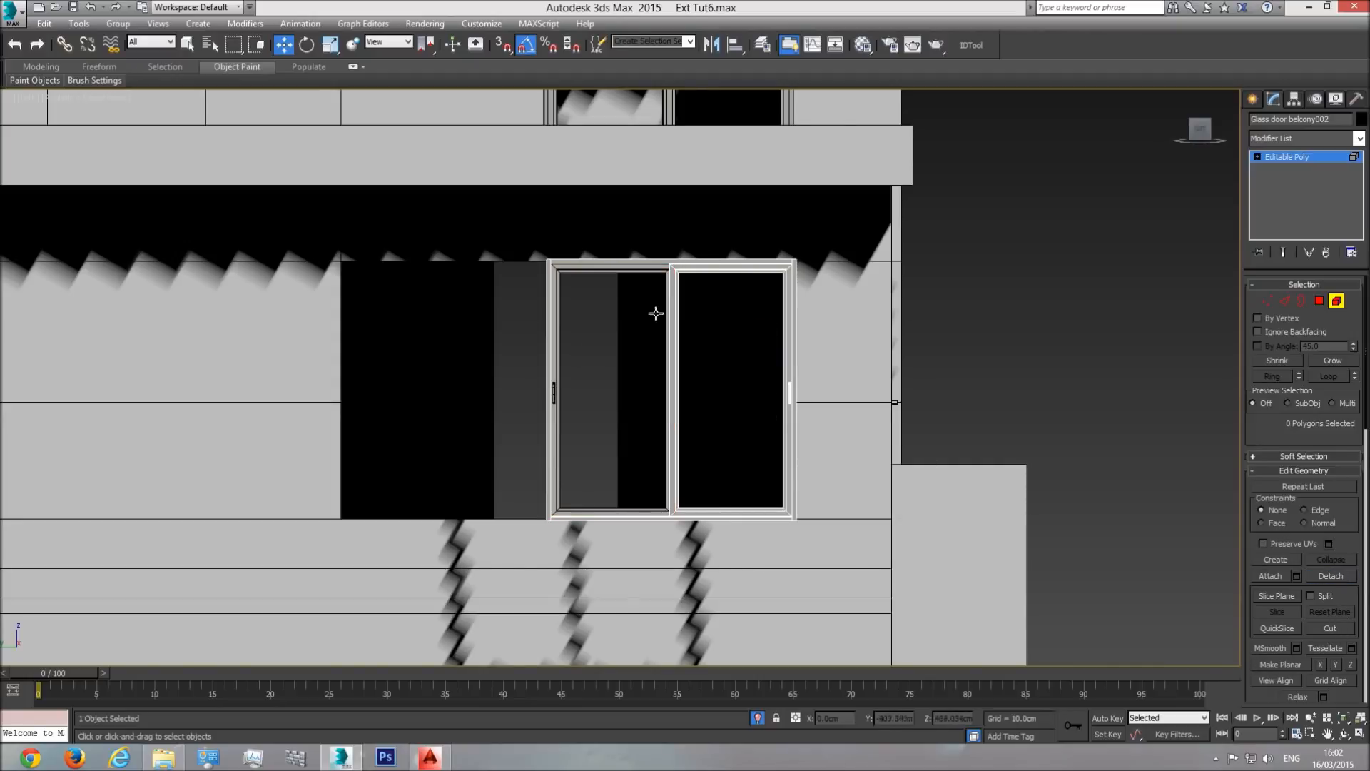
key("5")
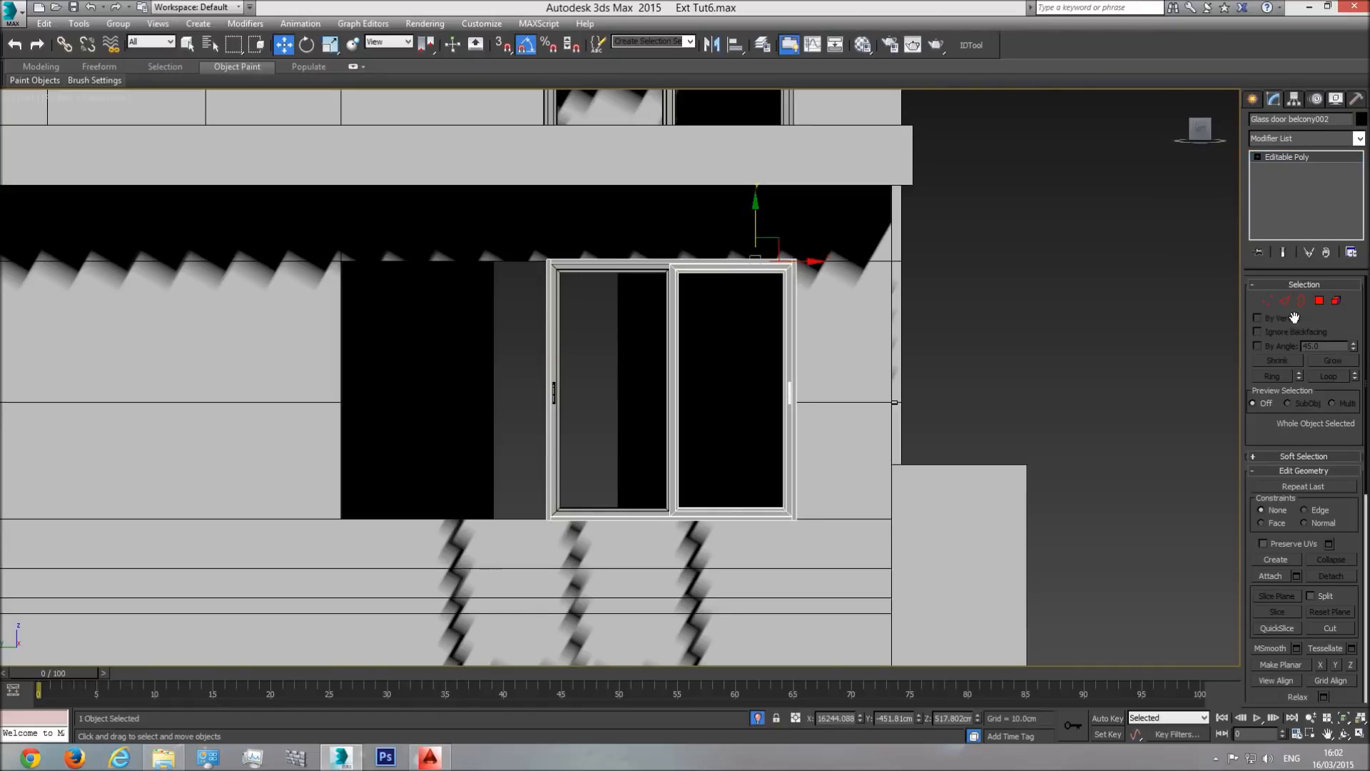
- Try stretching the outer frame by moving its left-side vertices to the left edge of the ground-floor opening
left_click(1267, 301)
left_click_drag(568, 461, 534, 412)
left_click_drag(593, 444, 389, 461)
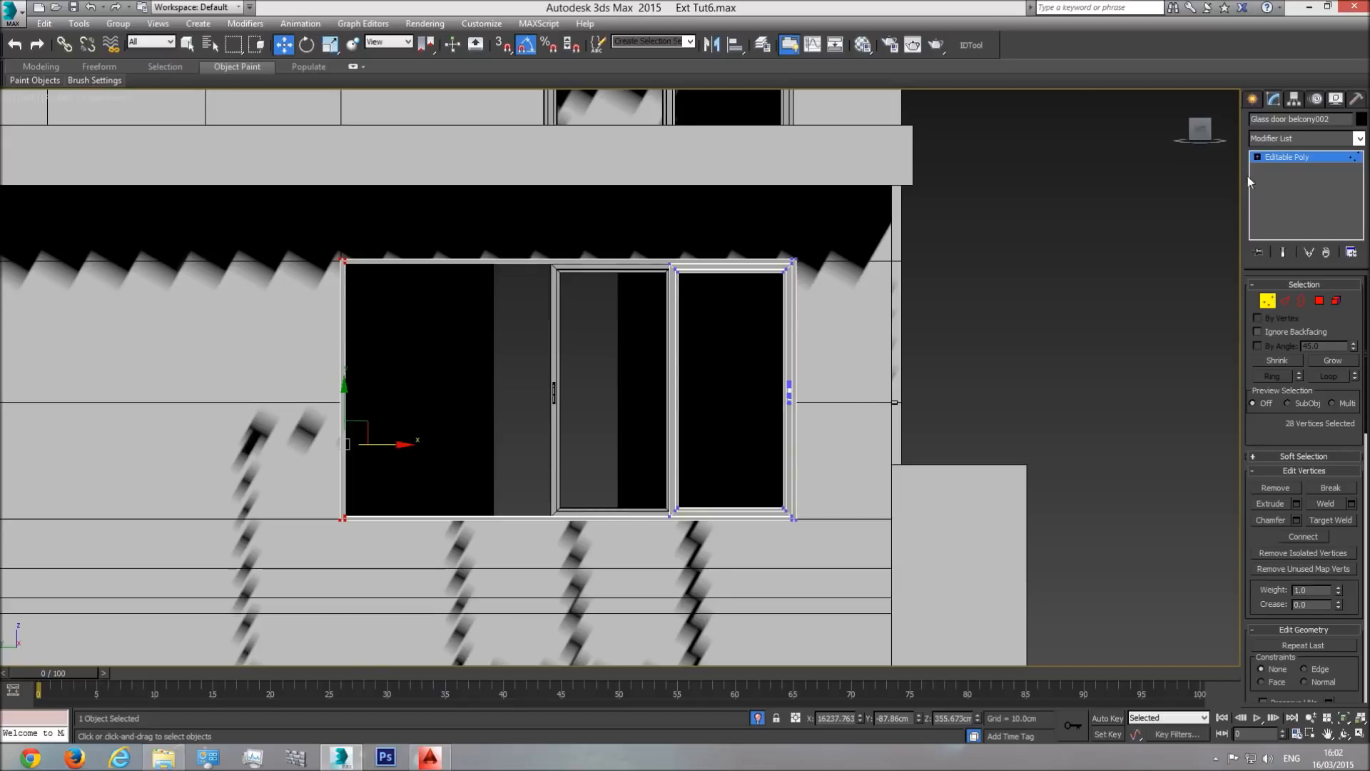
left_click(1279, 156)
left_click(591, 343)
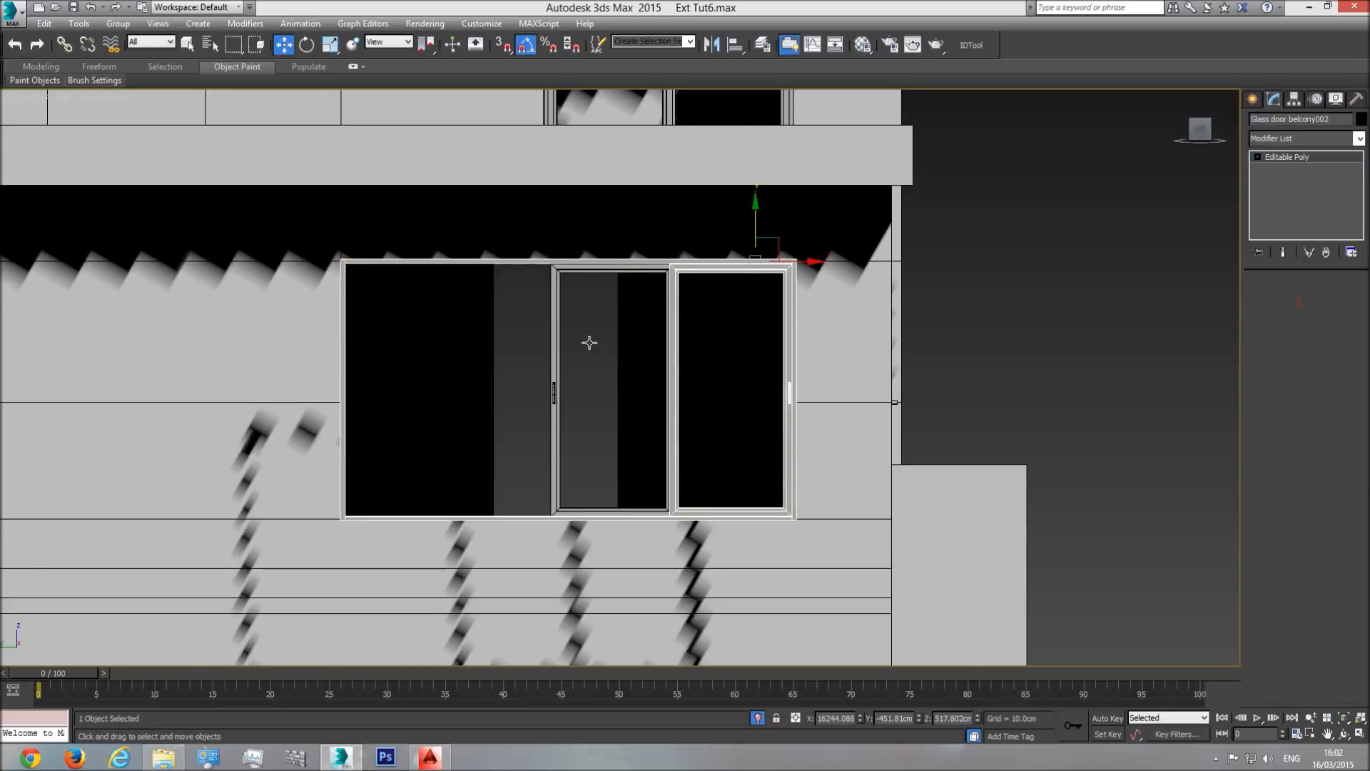
left_click(528, 261)
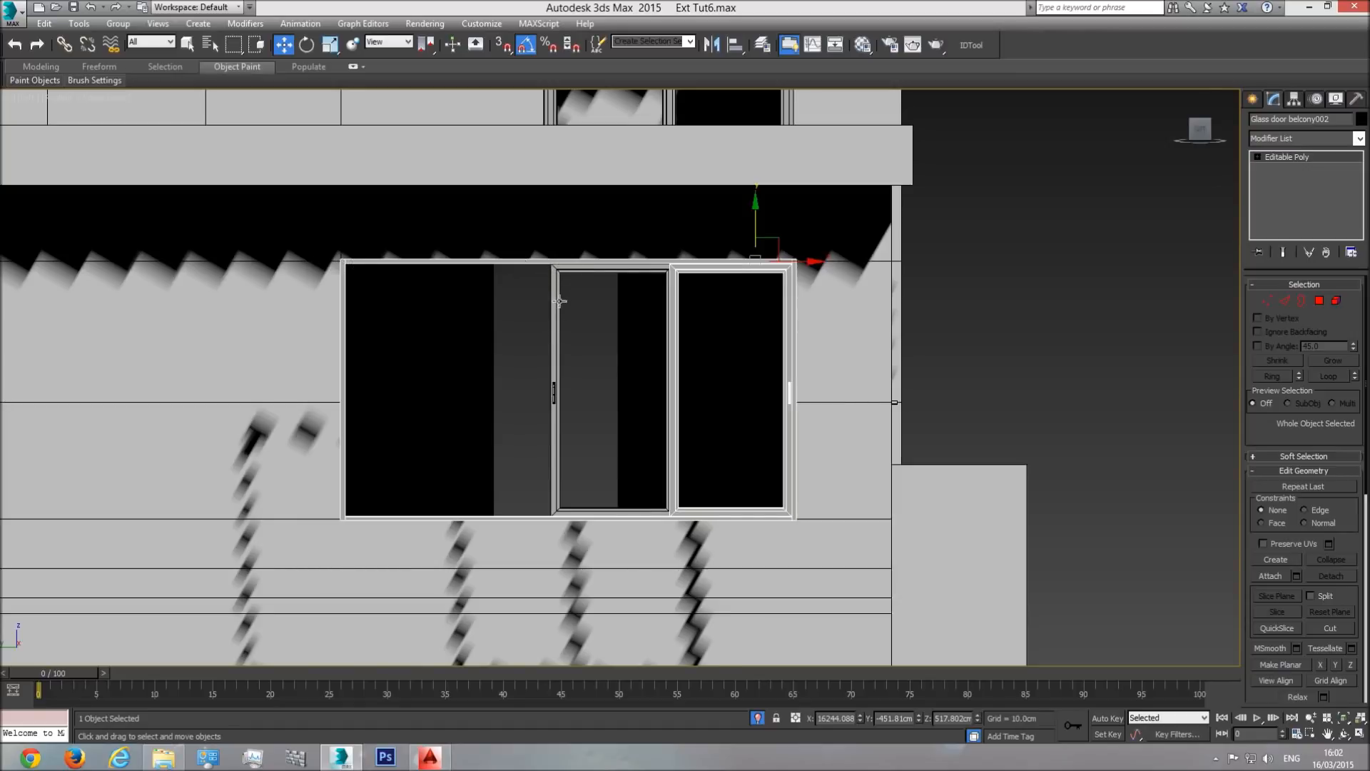
- Undo the frame stretch and the detachment of the left sliding panel
key("ctrl+z")
key("ctrl+z")
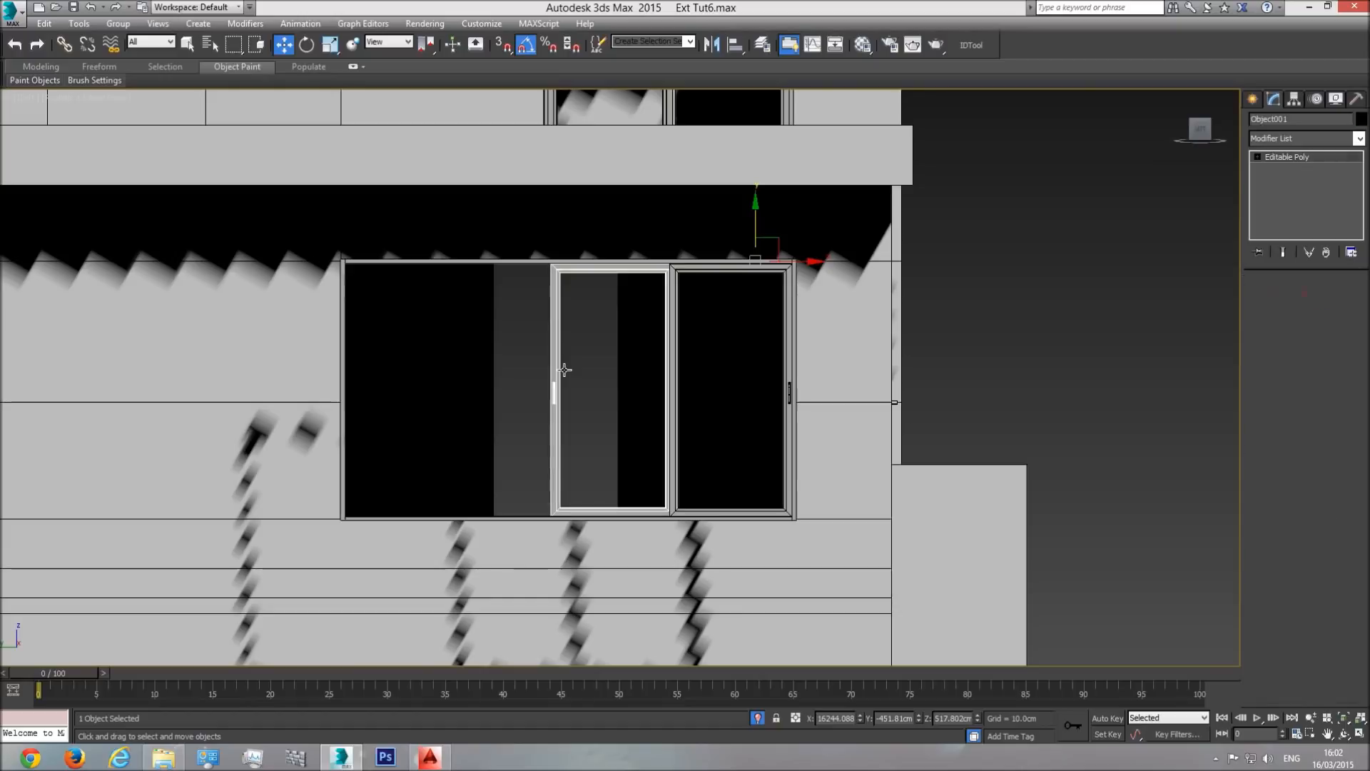
key("ctrl+z")
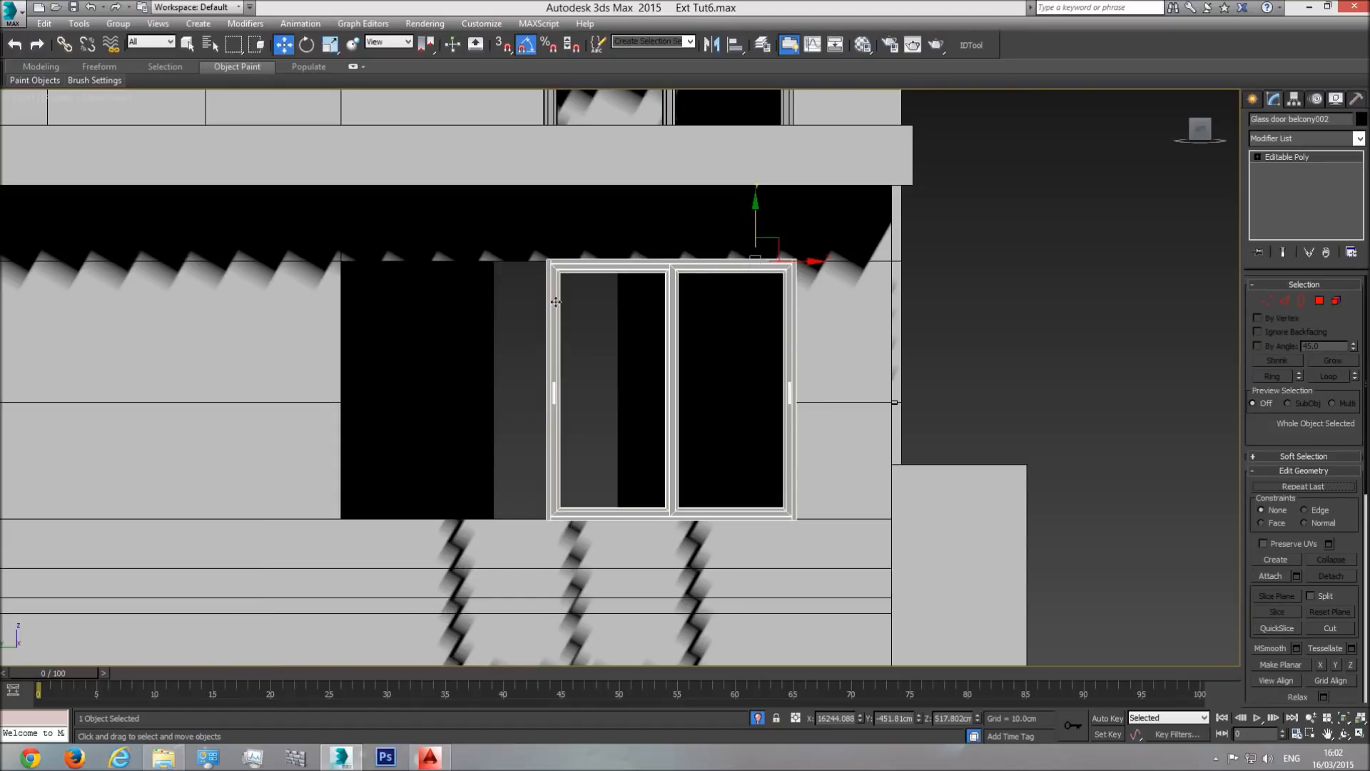
- Try moving the left-side vertices of the whole two-panel door toward the opening's left edge, undo it and leave vertex editing
key("1")
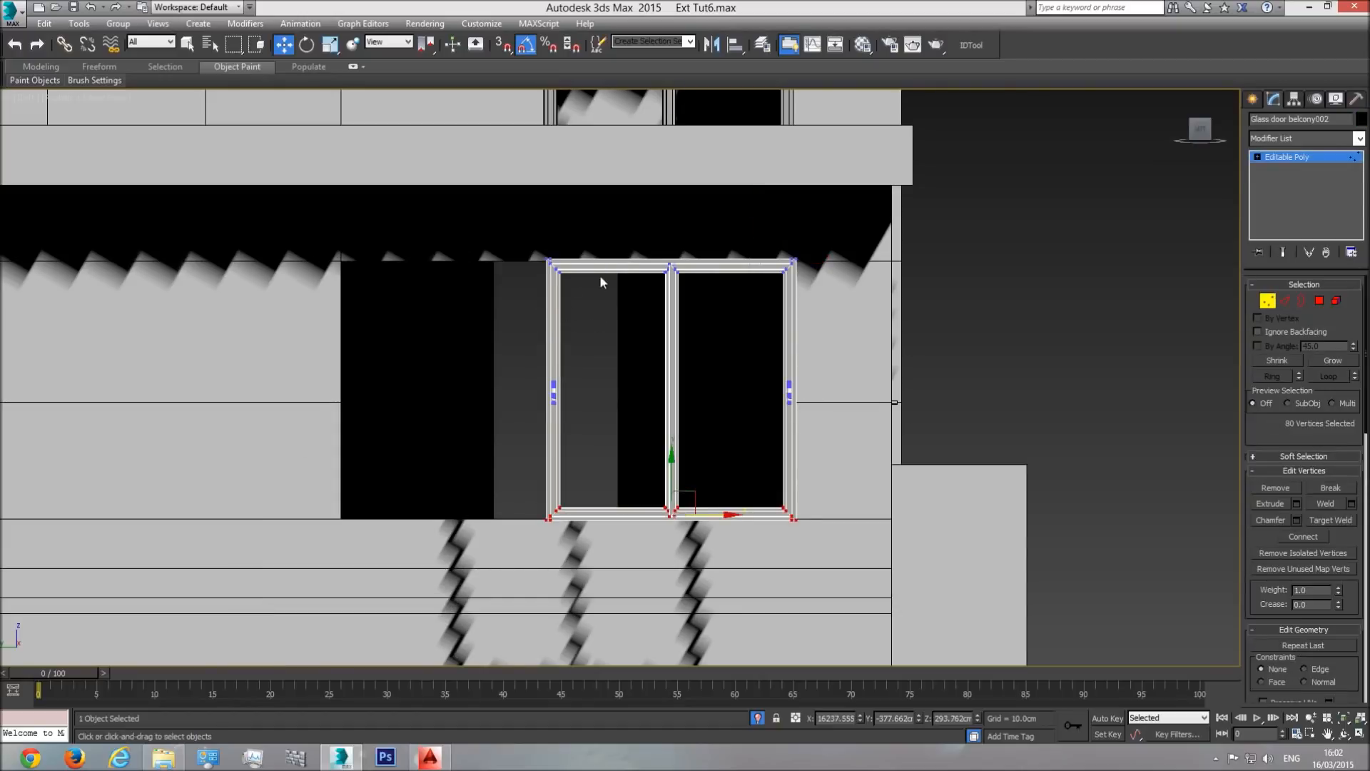
left_click_drag(546, 444, 556, 567)
left_click_drag(594, 397, 360, 414)
key("ctrl+z")
left_click(1269, 300)
- Select the left sliding panel element of the ground-floor door and detach it as a separate object
left_click(1337, 301)
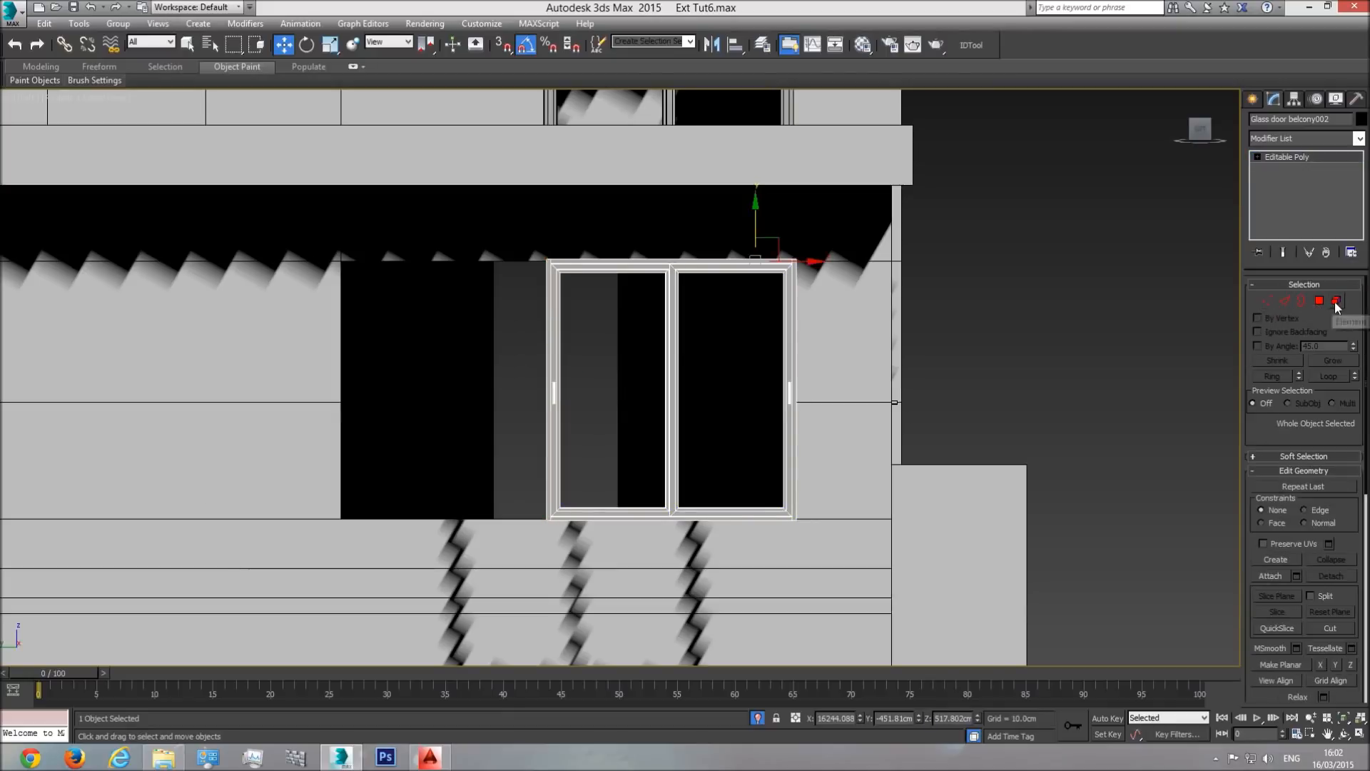
left_click(660, 389)
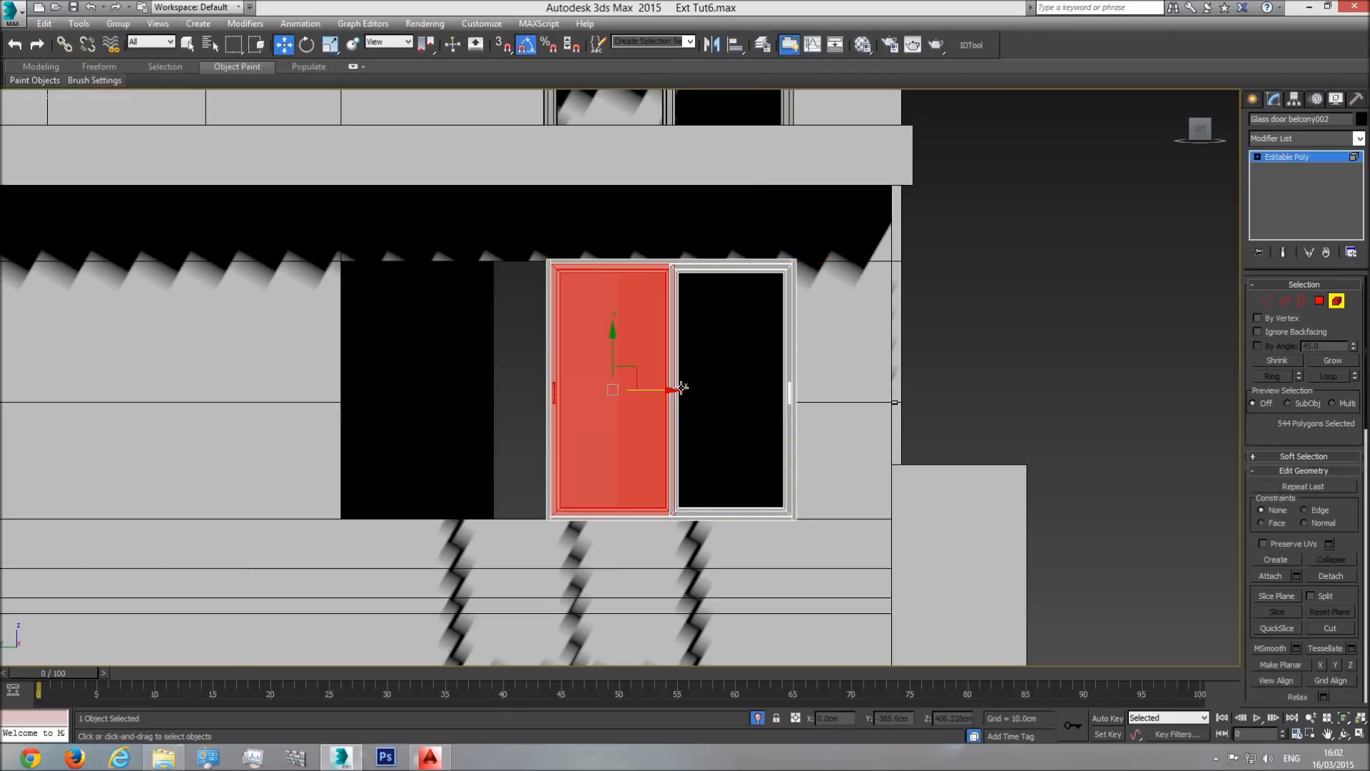
left_click(1331, 575)
key("Return")
- Move the outer frame's left-side vertices to the left edge of the ground-floor opening and leave vertex editing
left_click(1268, 301)
left_click_drag(585, 445, 391, 484)
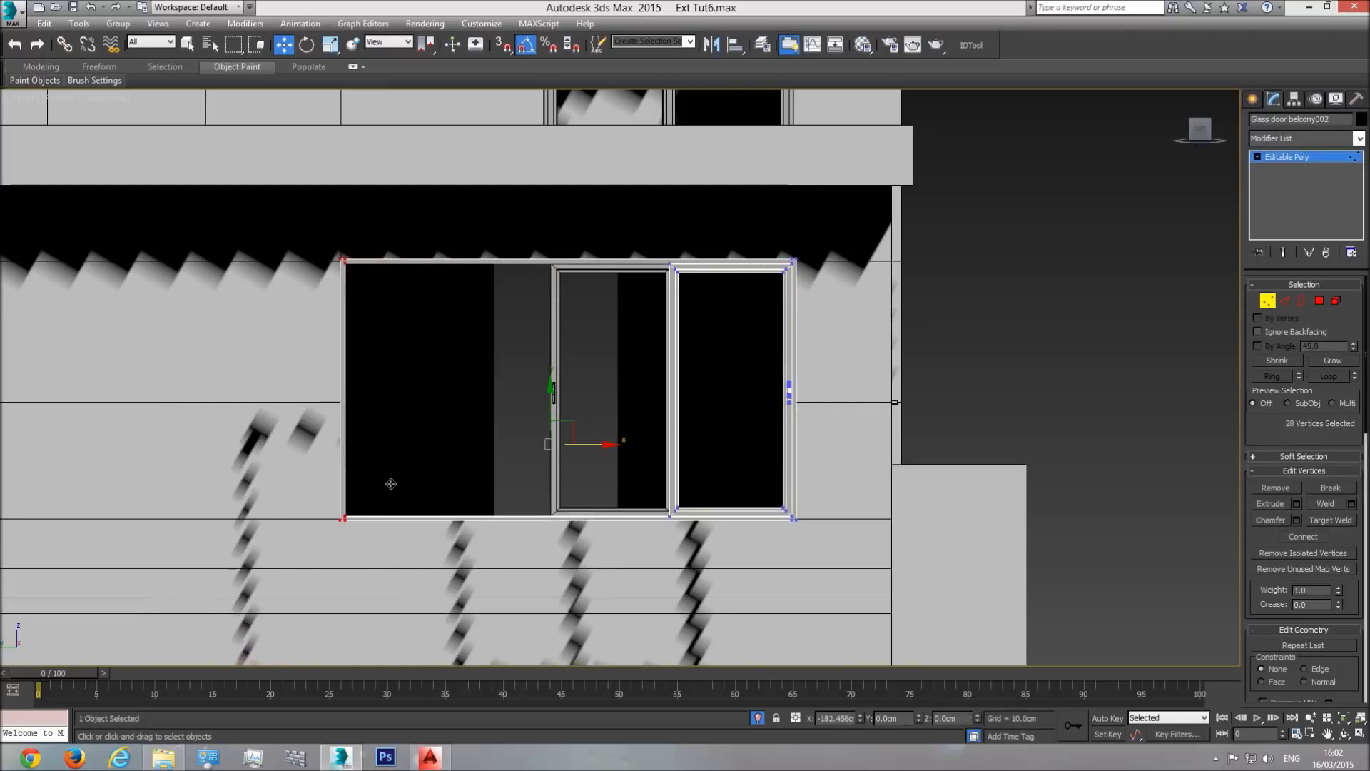
left_click(1293, 157)
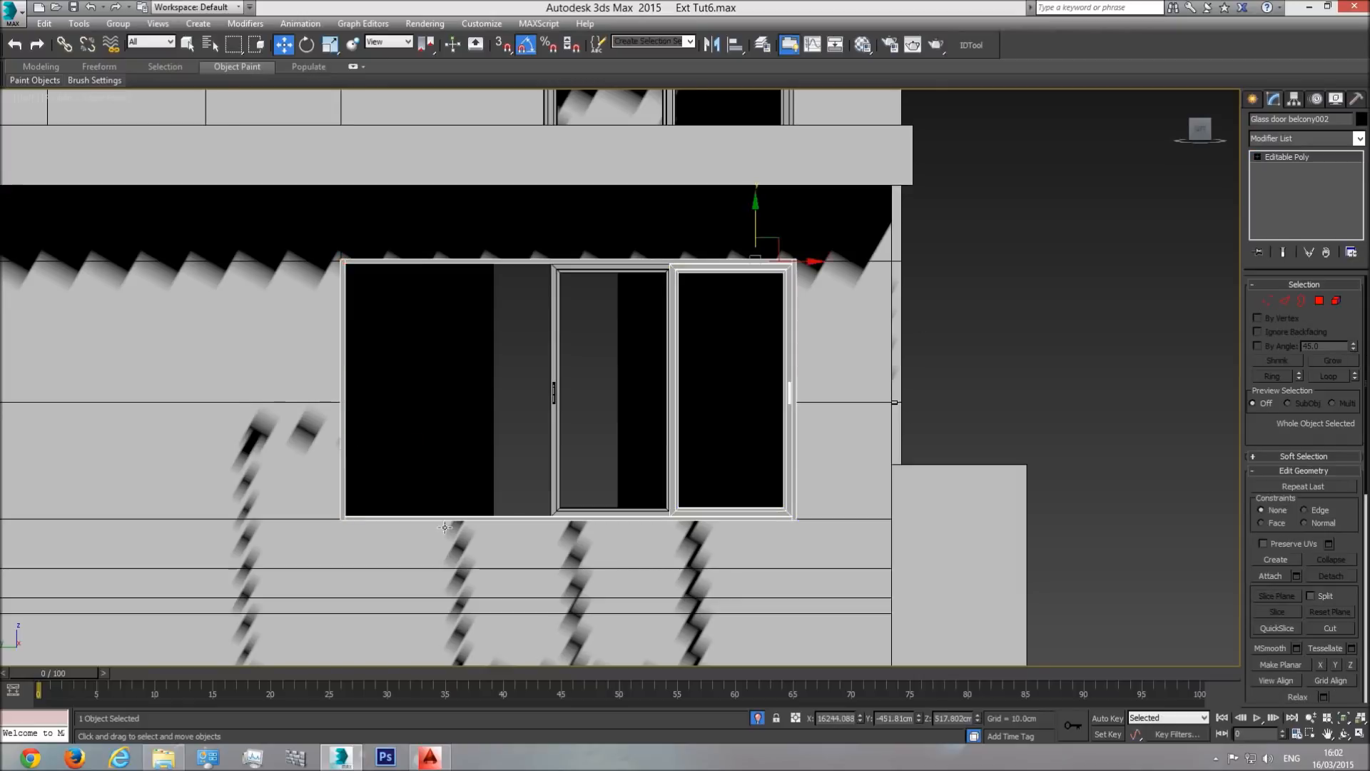
- Select only the right sliding panel element of the ground-floor door, detach it as a separate object and leave element editing
middle_click_drag(598, 446, 641, 401)
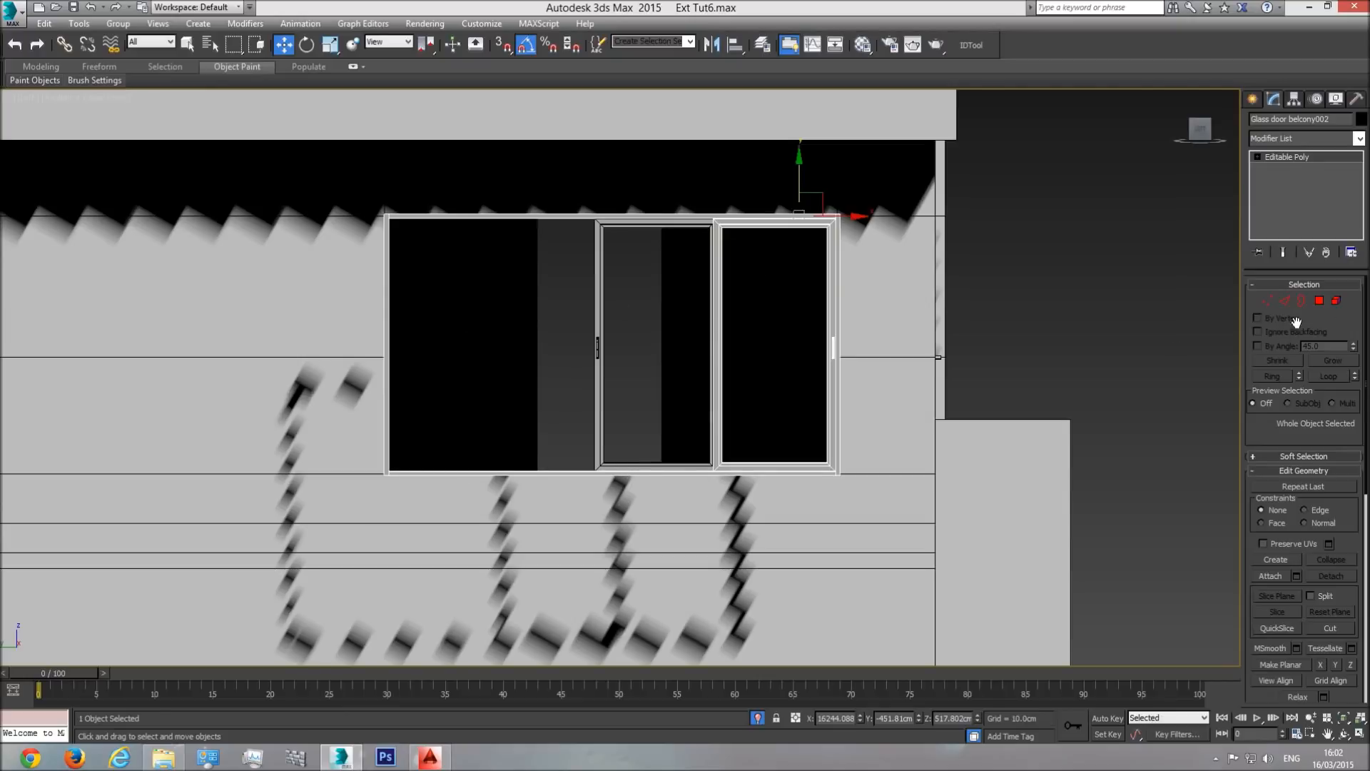
left_click(1337, 300)
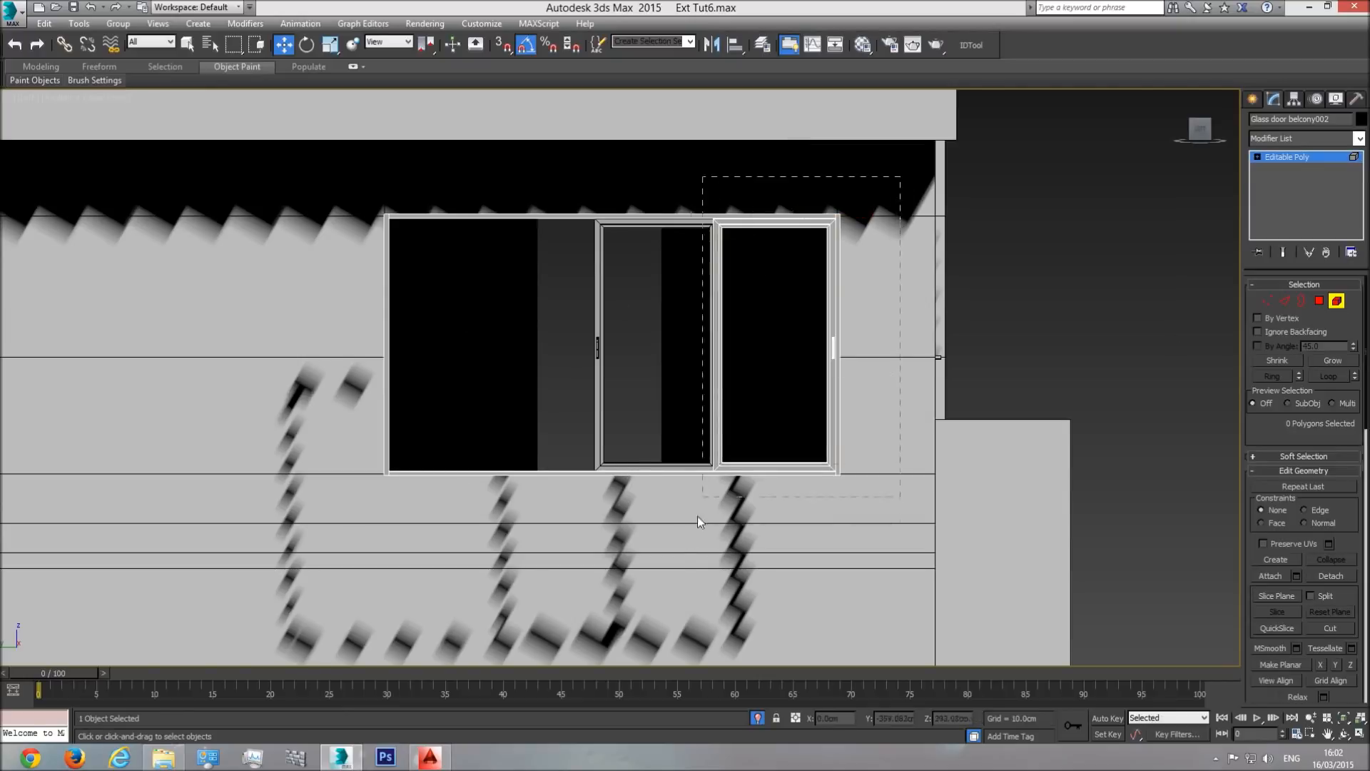
left_click_drag(698, 522, 700, 519)
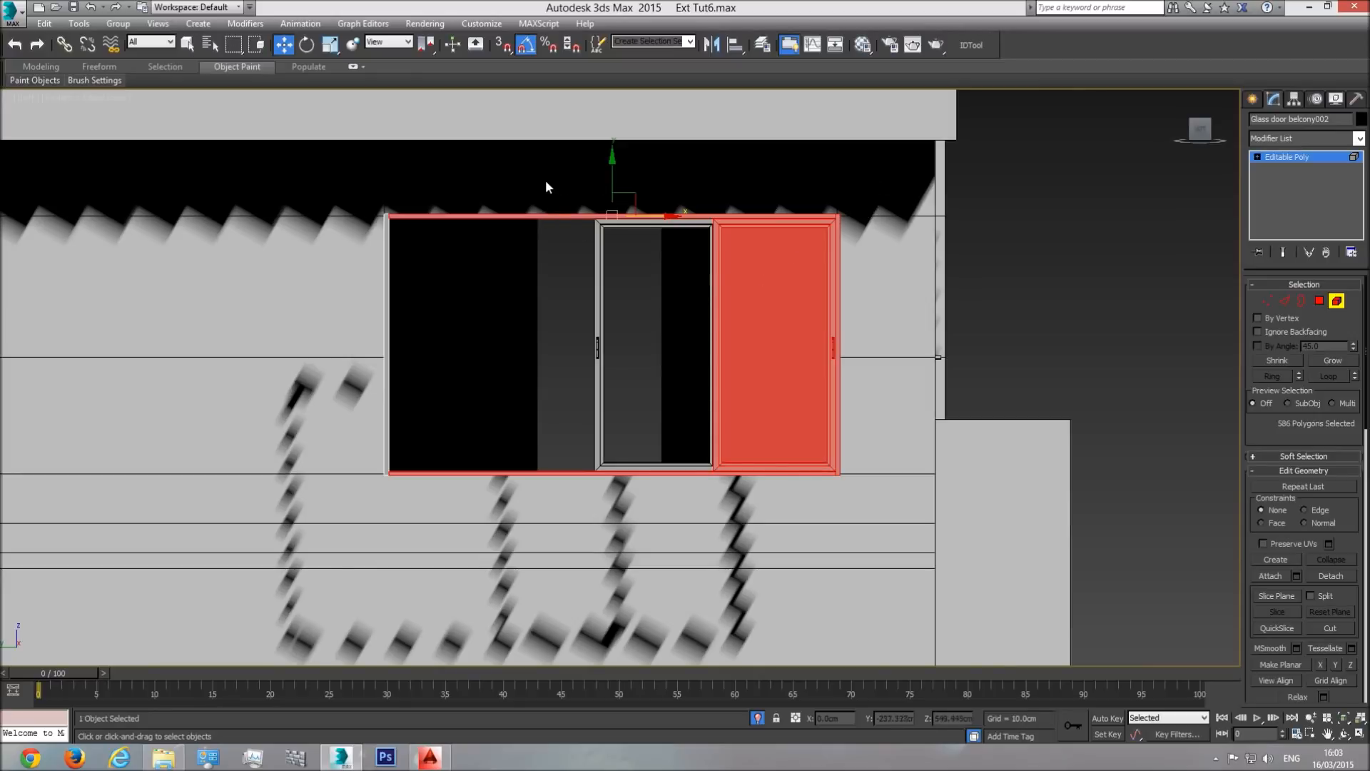
left_click_drag(373, 478, 310, 598, "alt")
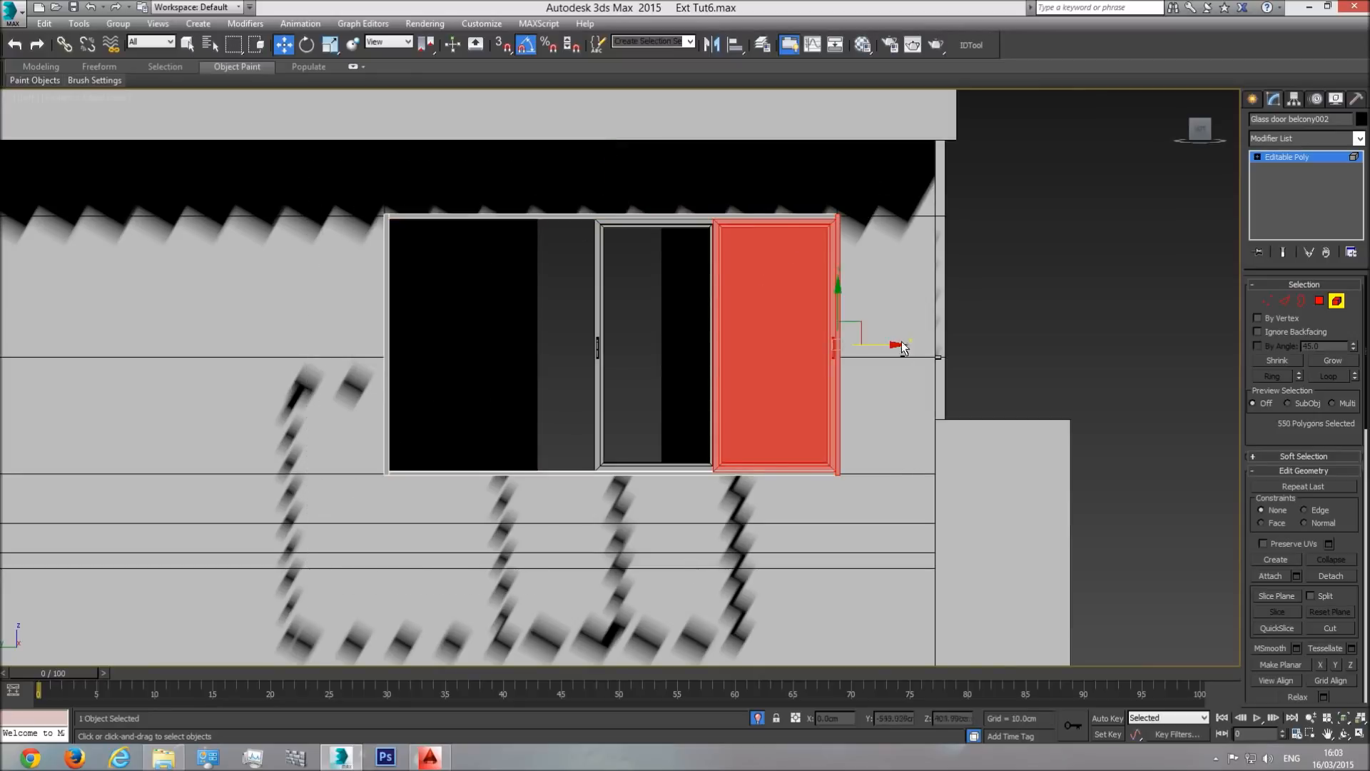
middle_click_drag(903, 348, 855, 404)
scroll(812, 255, "up", 5)
left_click_drag(707, 298, 697, 297, "alt")
scroll(824, 447, "down", 3)
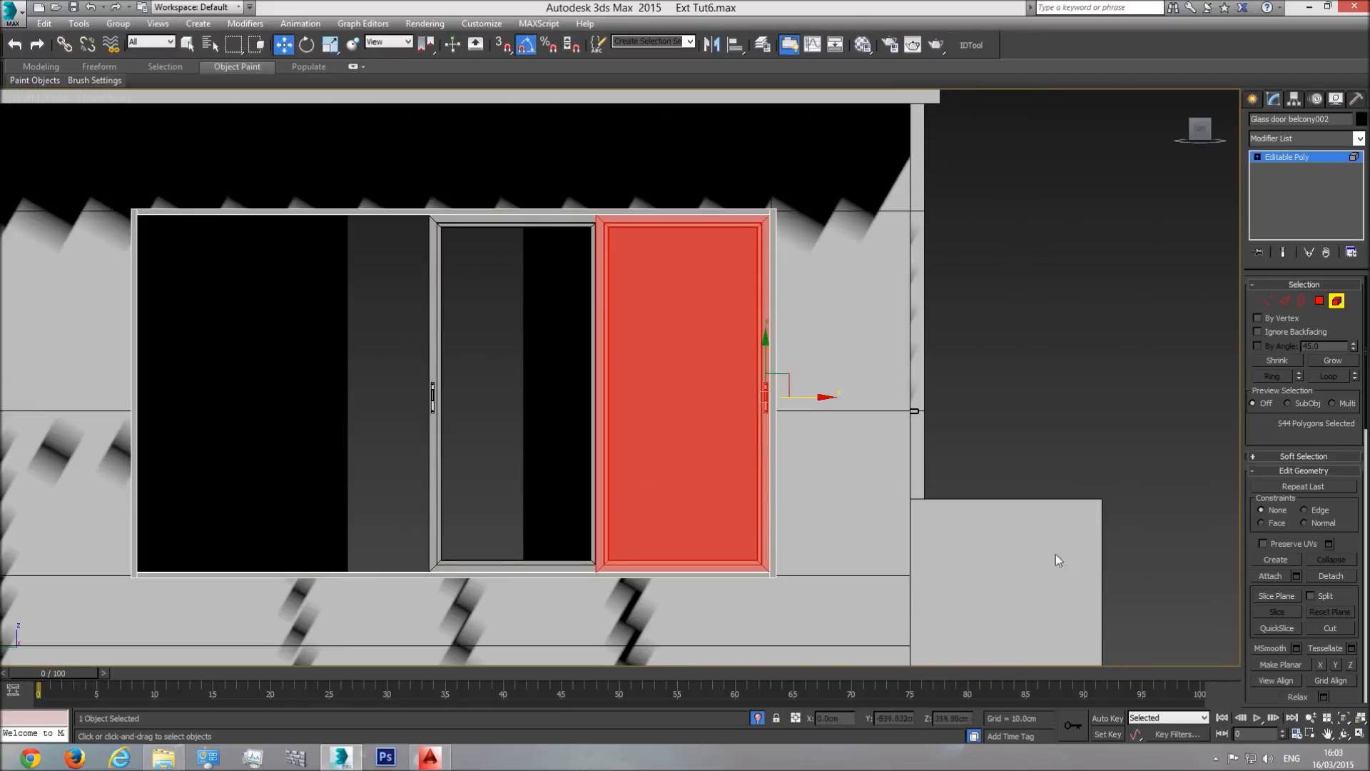
left_click(1332, 575)
key("Return")
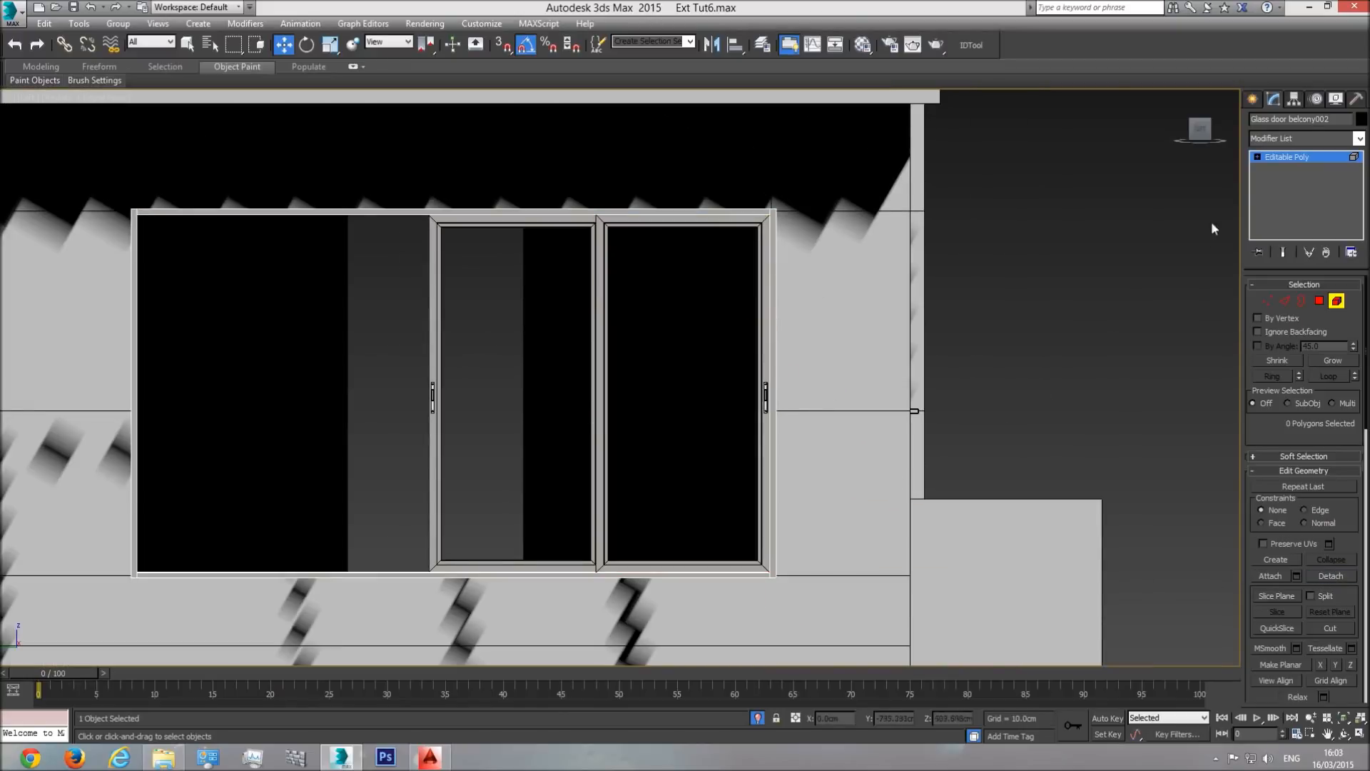
left_click(1295, 158)
- Create a guide box with three width segments, about 396 cm wide and 39 cm long, directly below the door frame
left_click(1253, 98)
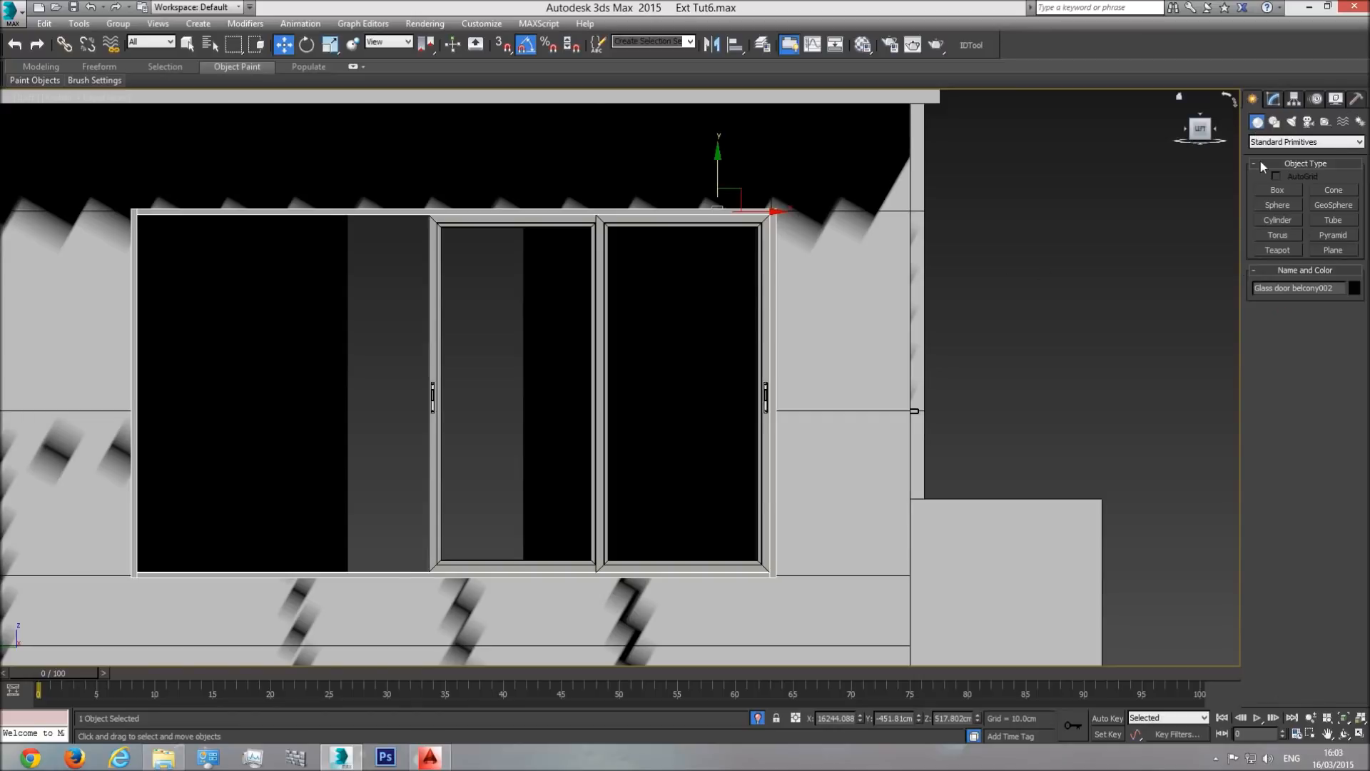
left_click(1277, 191)
left_click_drag(812, 548, 179, 611)
left_click(258, 416)
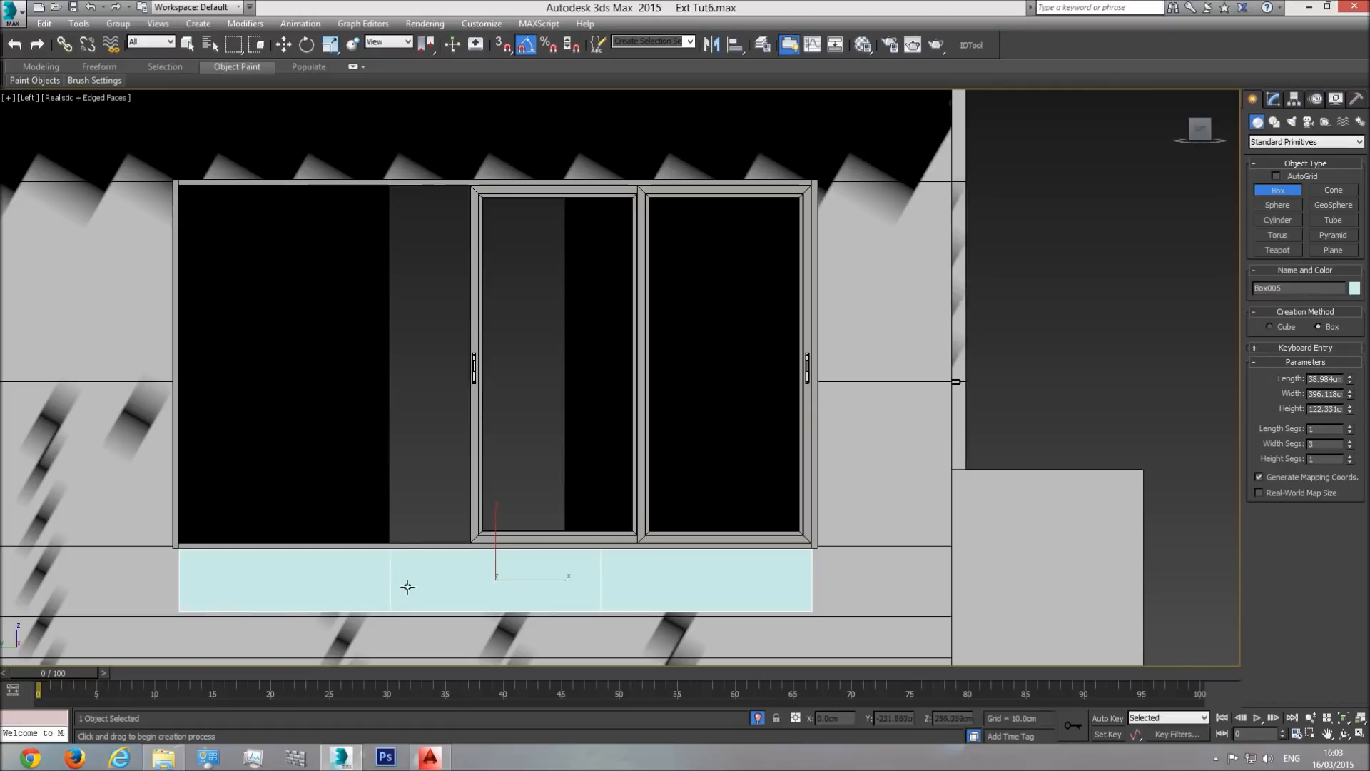
key("w")
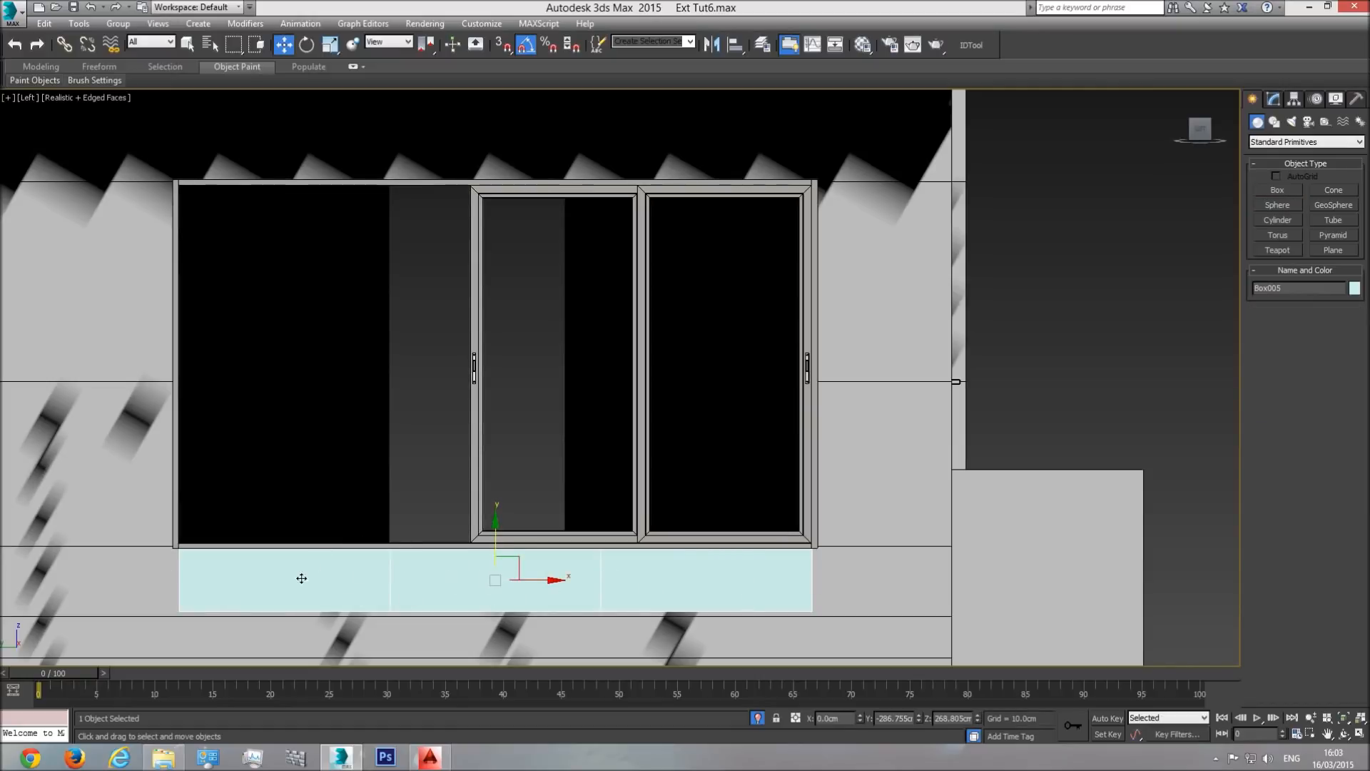
- Move the right panel's left-side vertices to the guide box's right-hand division line and leave vertex editing
left_click(641, 479)
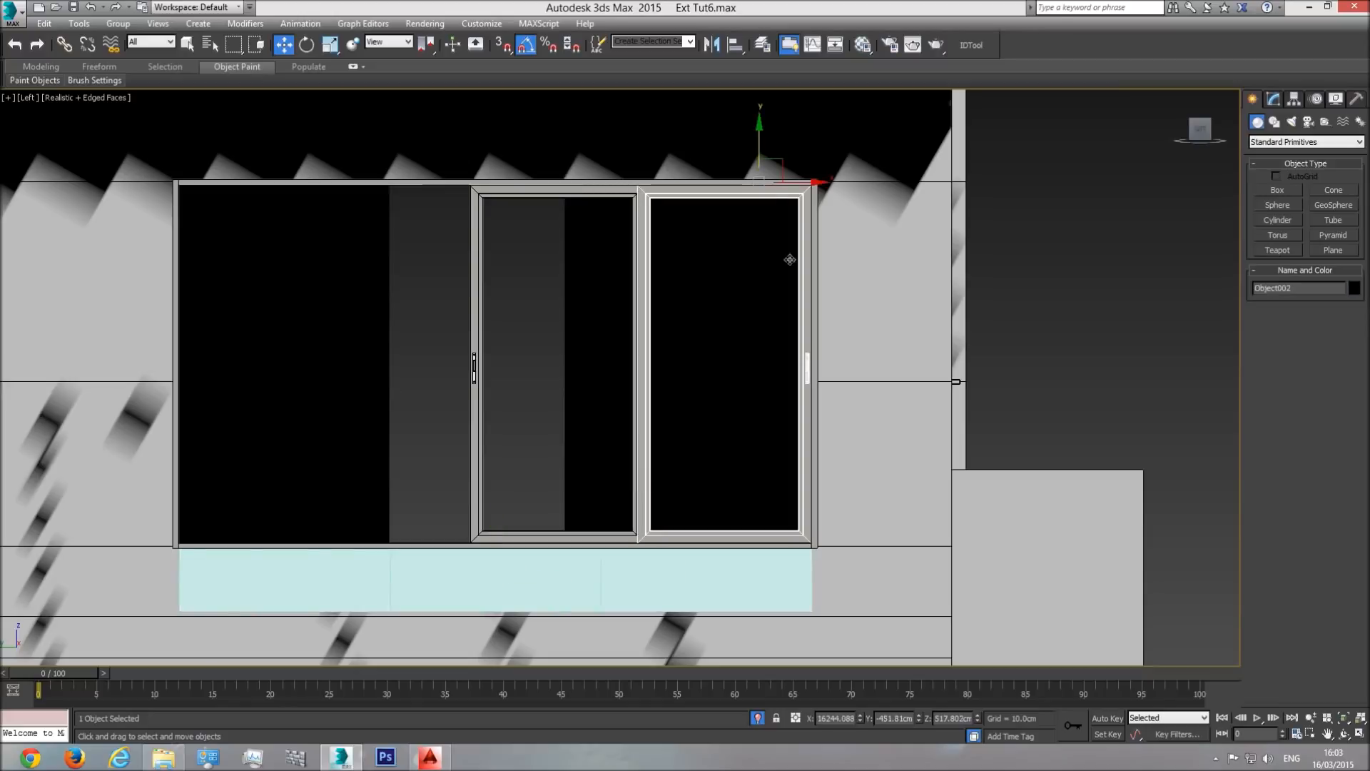
left_click(1274, 100)
left_click(1268, 300)
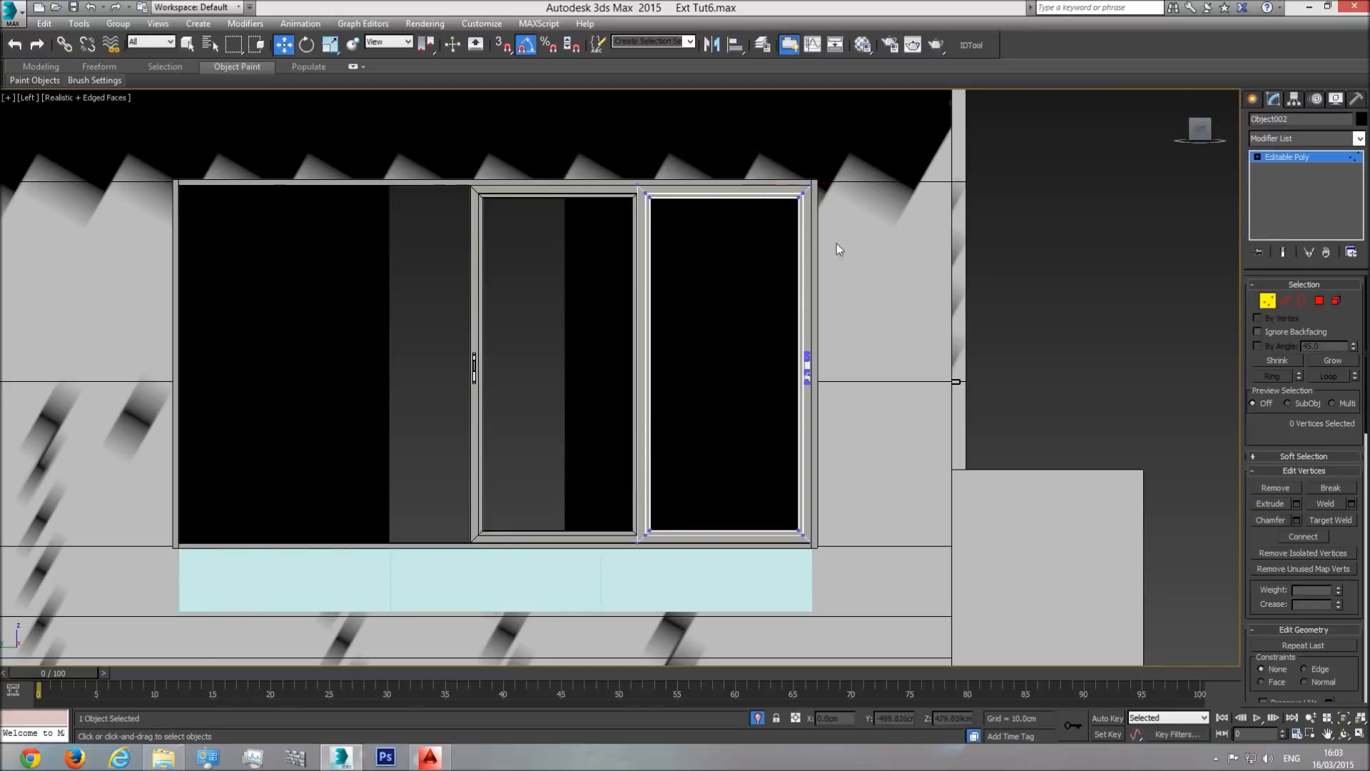
left_click_drag(699, 153, 556, 589)
left_click_drag(690, 364, 648, 379)
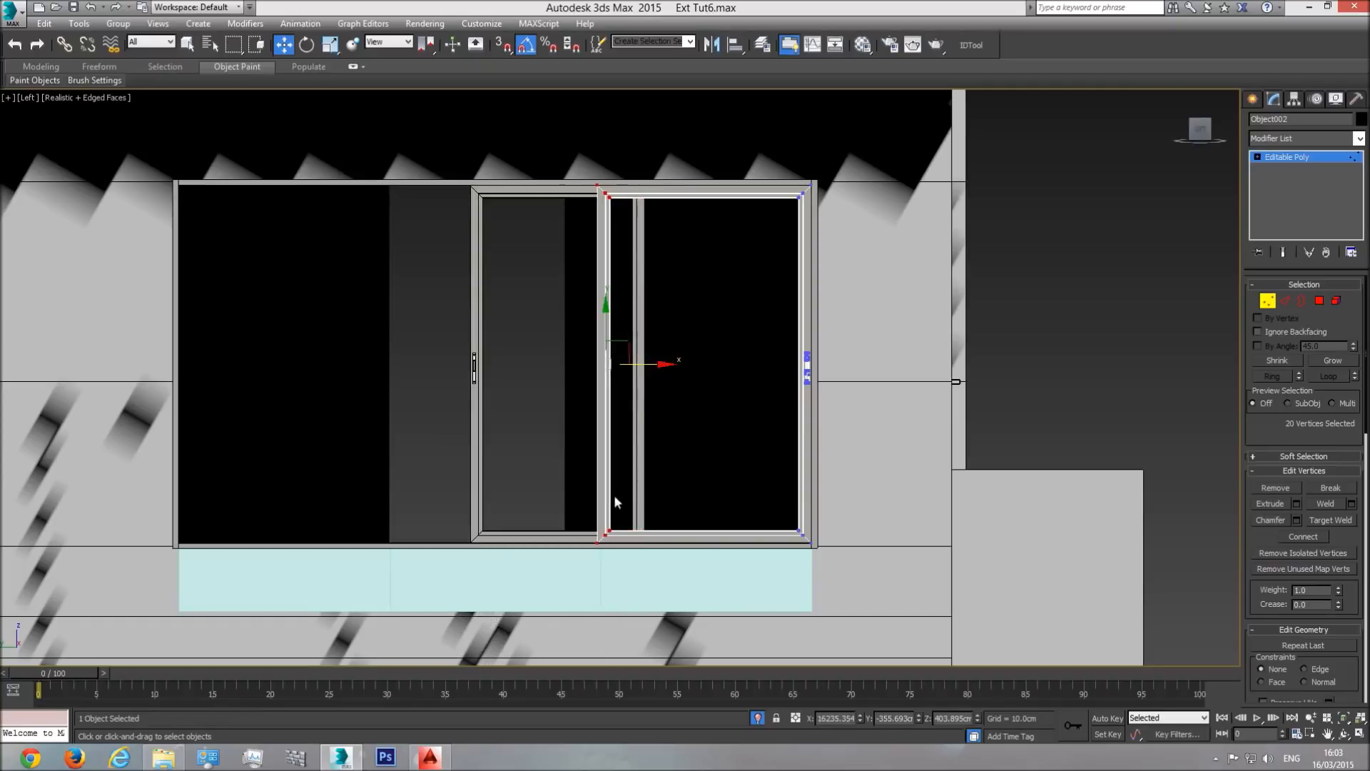
left_click(1299, 165)
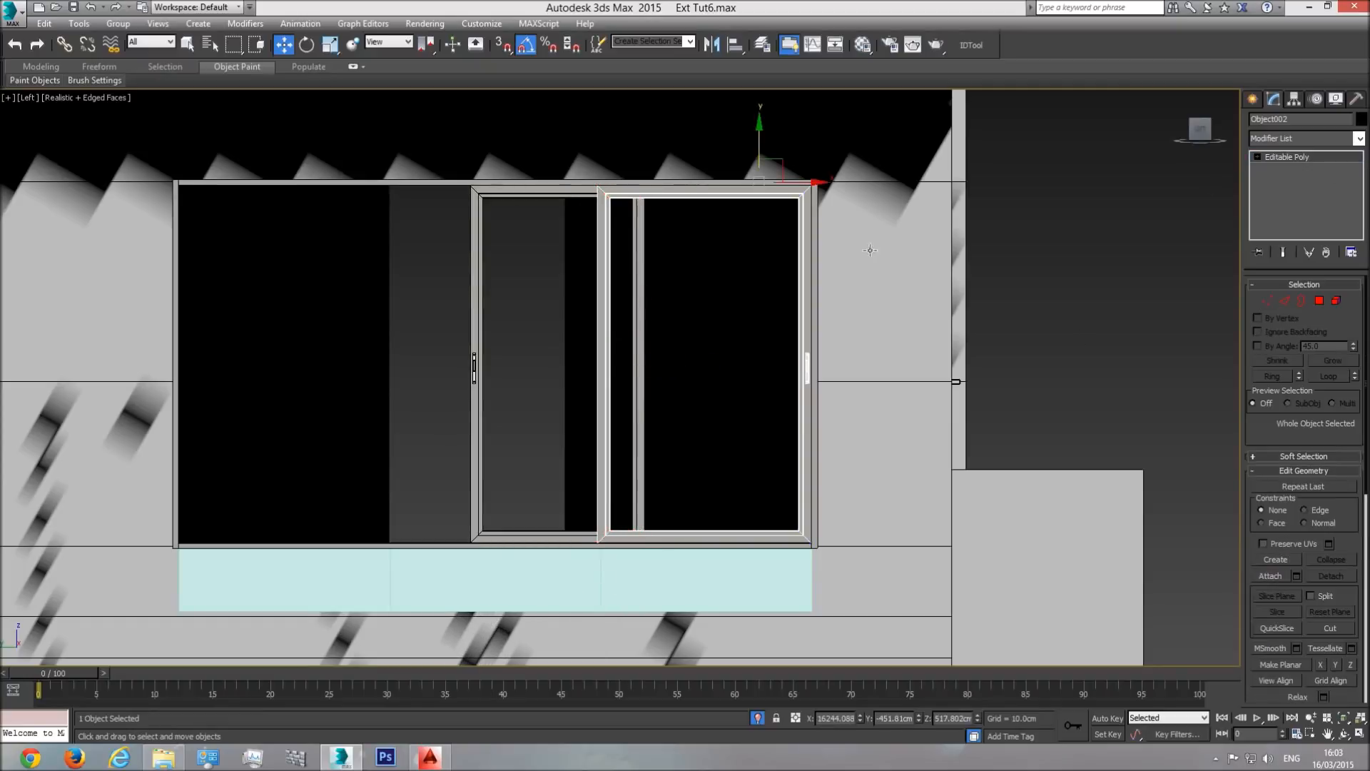
- Move the middle panel against the right panel, then widen it by moving its left-side vertices to the guide box's left-hand division line
left_click(569, 300)
left_click_drag(805, 188, 766, 195)
left_click(1267, 300)
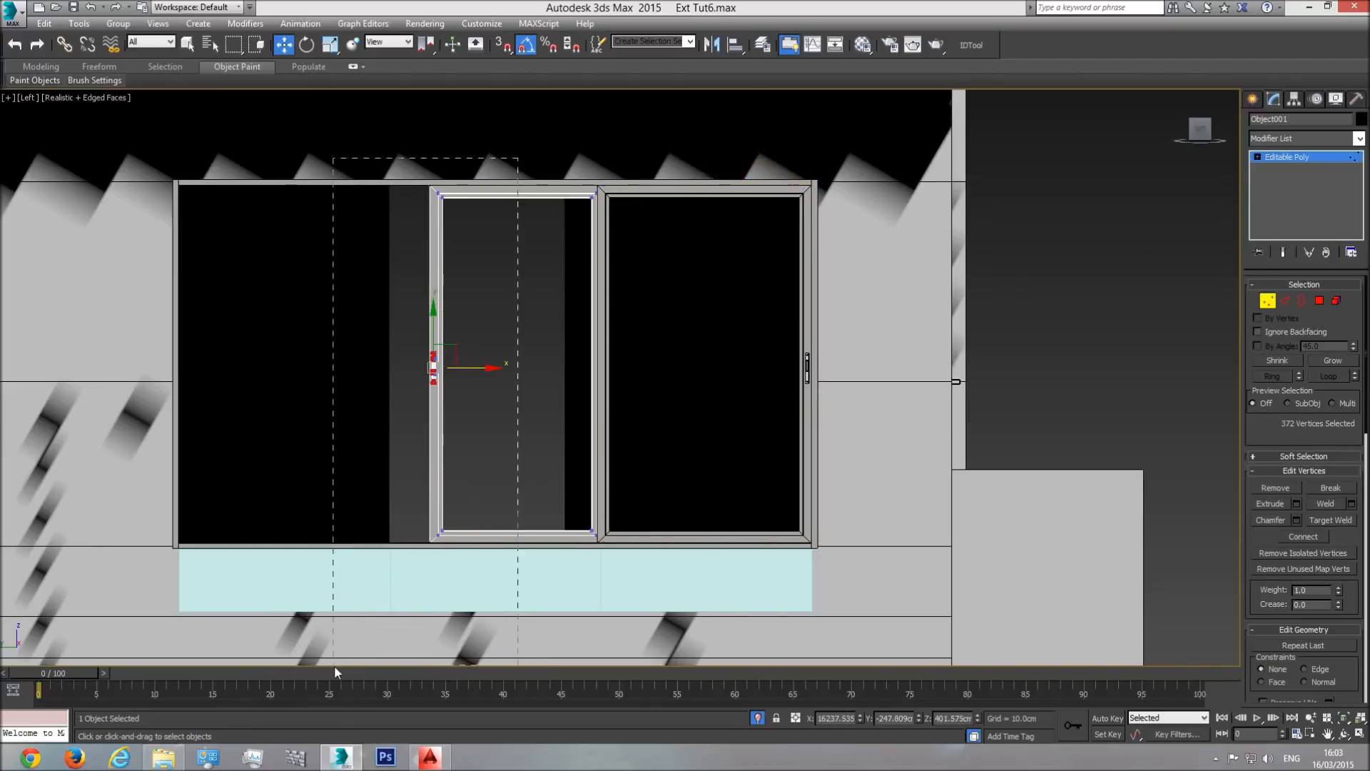
left_click_drag(484, 366, 440, 380)
left_click(1312, 158)
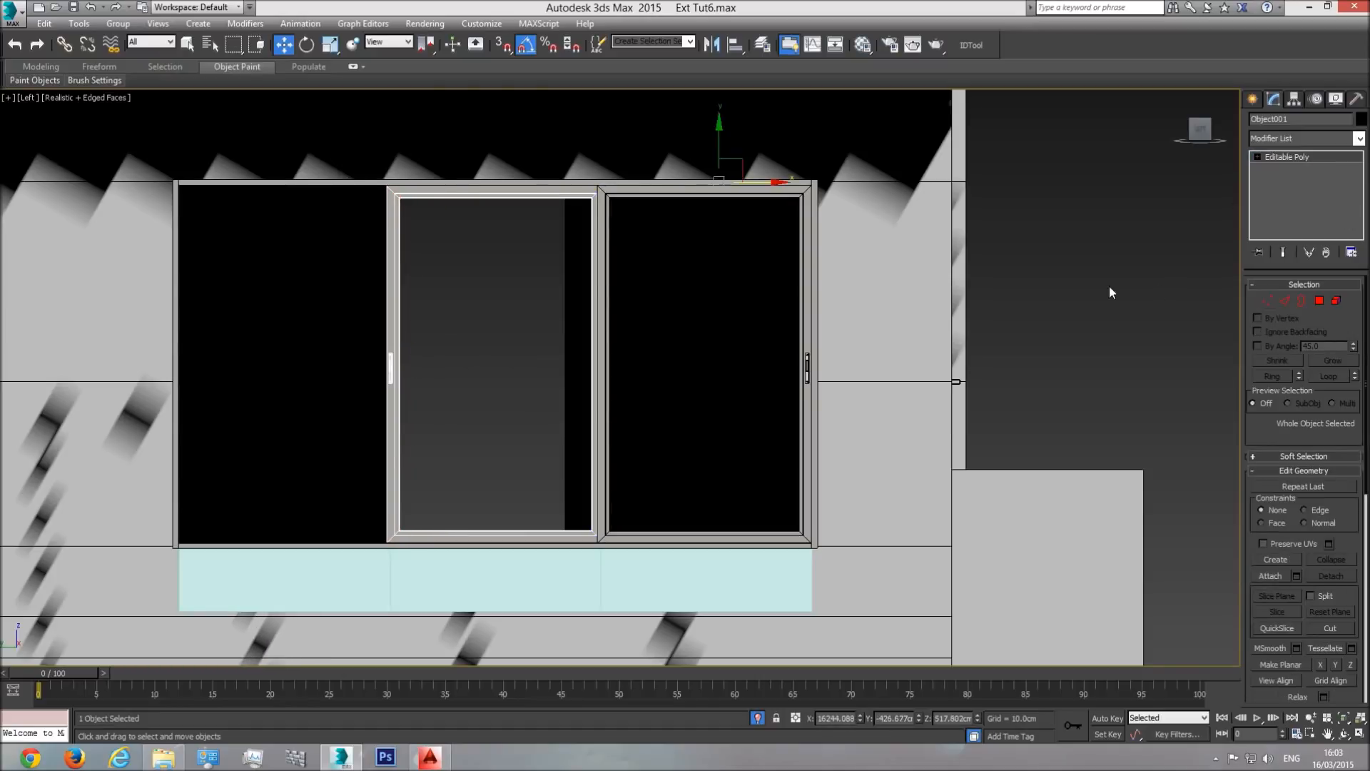
- Clone the right panel as one independent copy into the empty left third of the frame
left_click(719, 335)
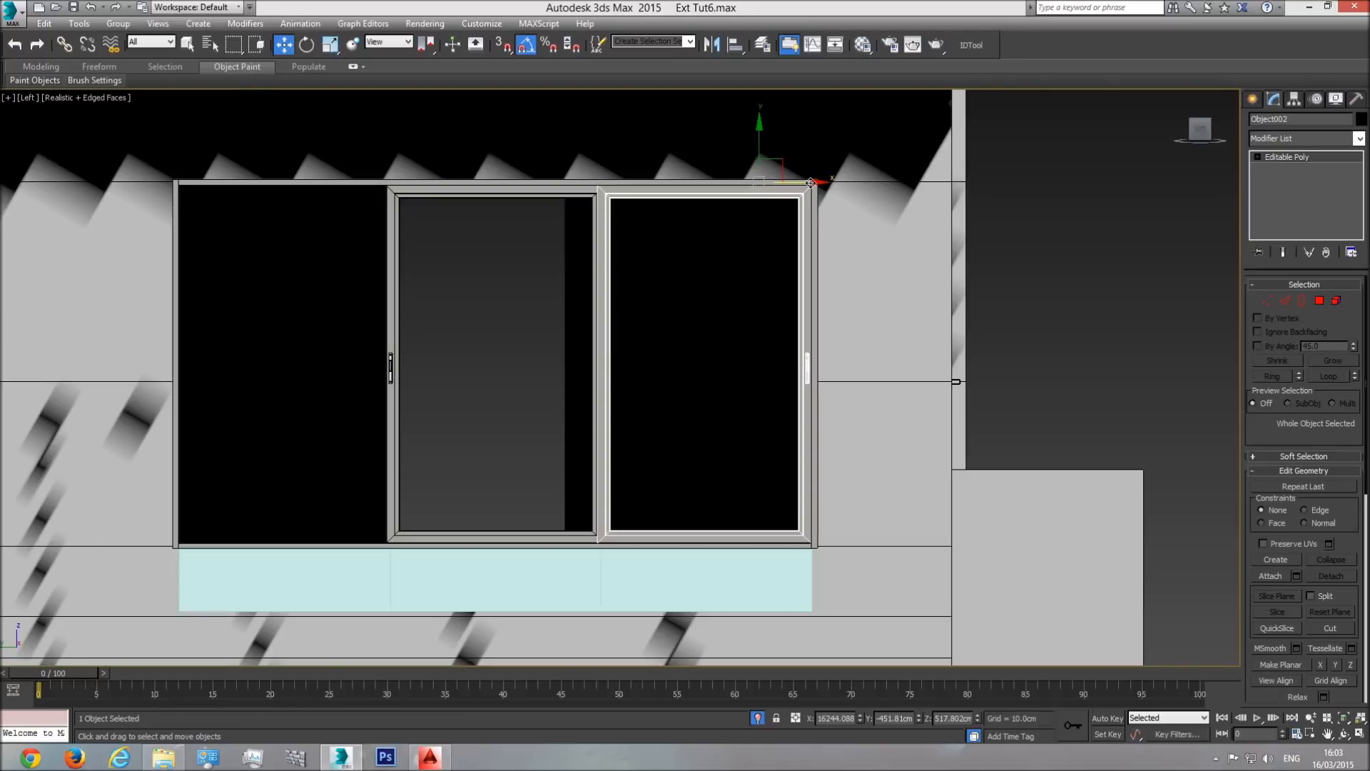
left_click_drag(811, 183, 392, 274, "shift")
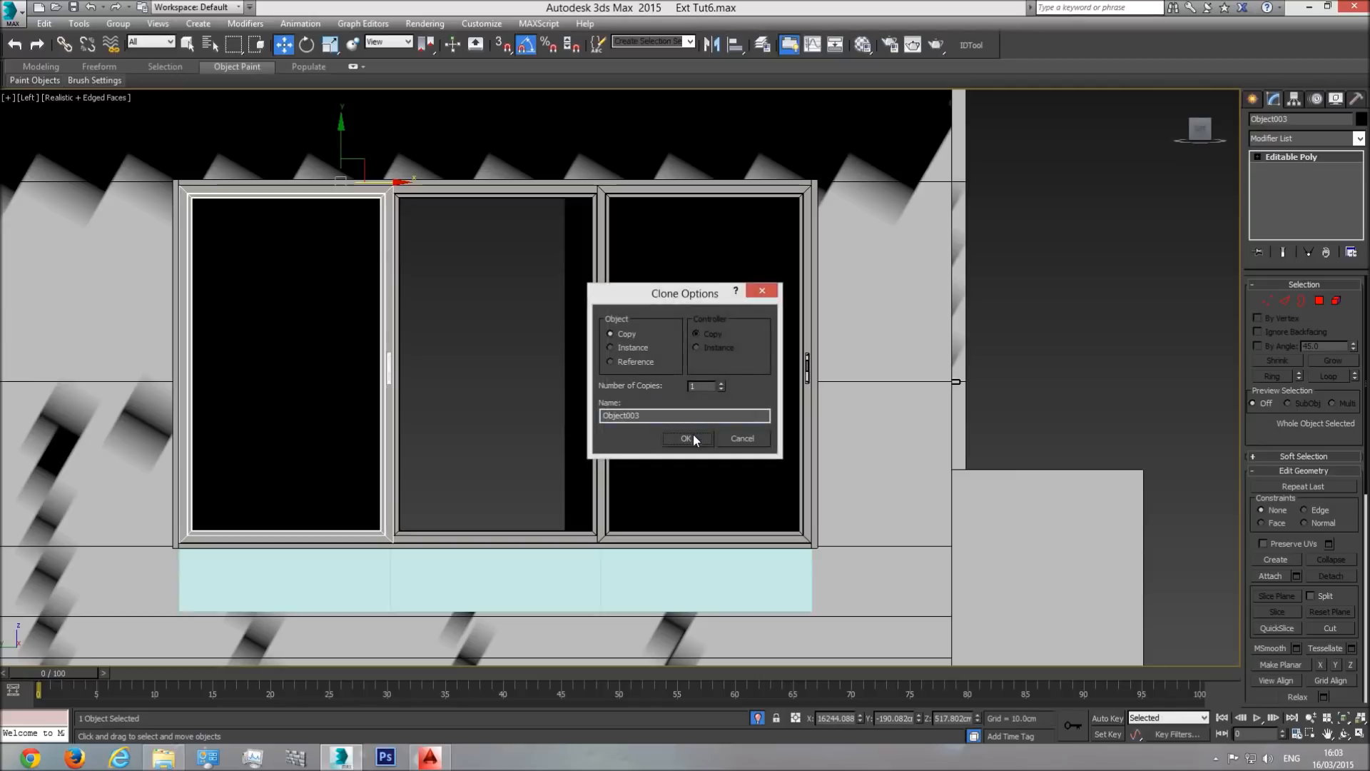
left_click(685, 439)
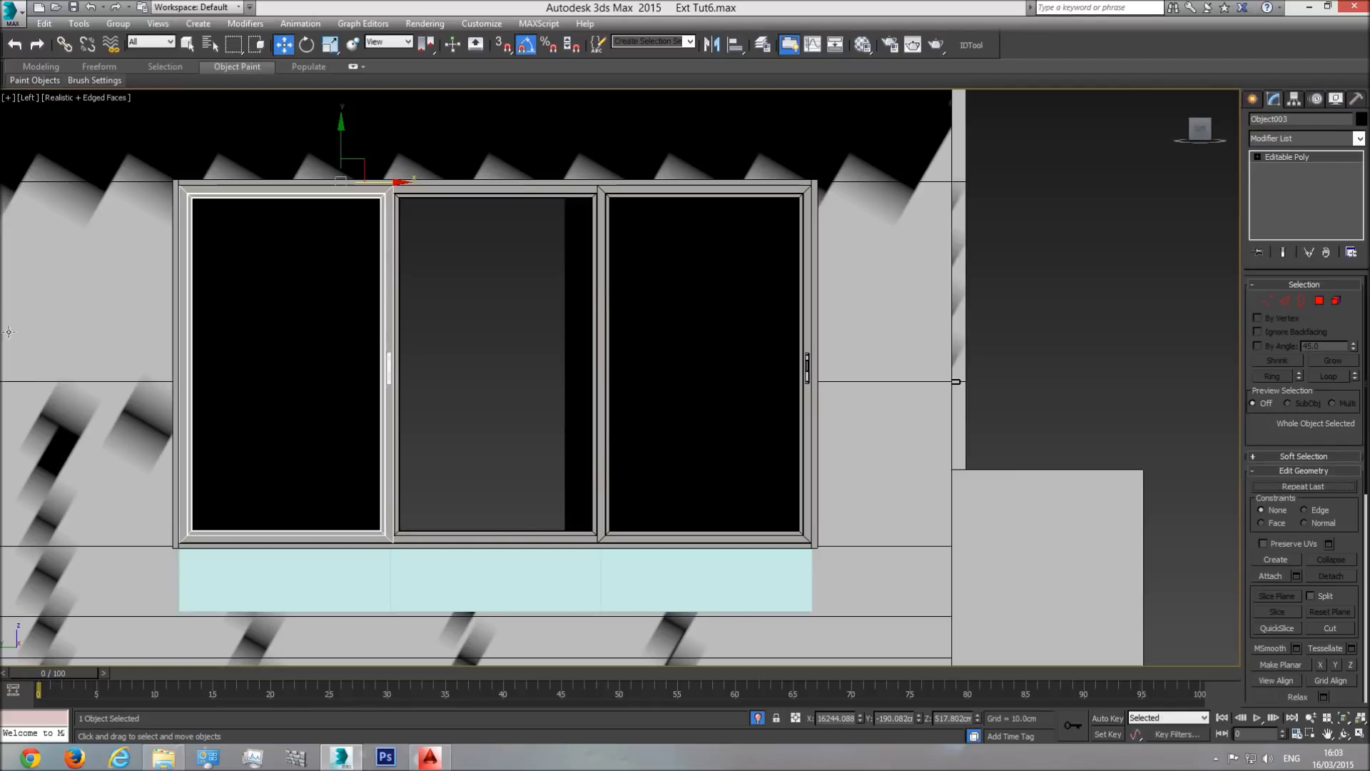
- Inspect the three-panel door from several angles in perspective, checking the panels' depth and the handle positions
key("p")
key("z")
left_click(1344, 734)
left_click_drag(451, 303, 596, 412)
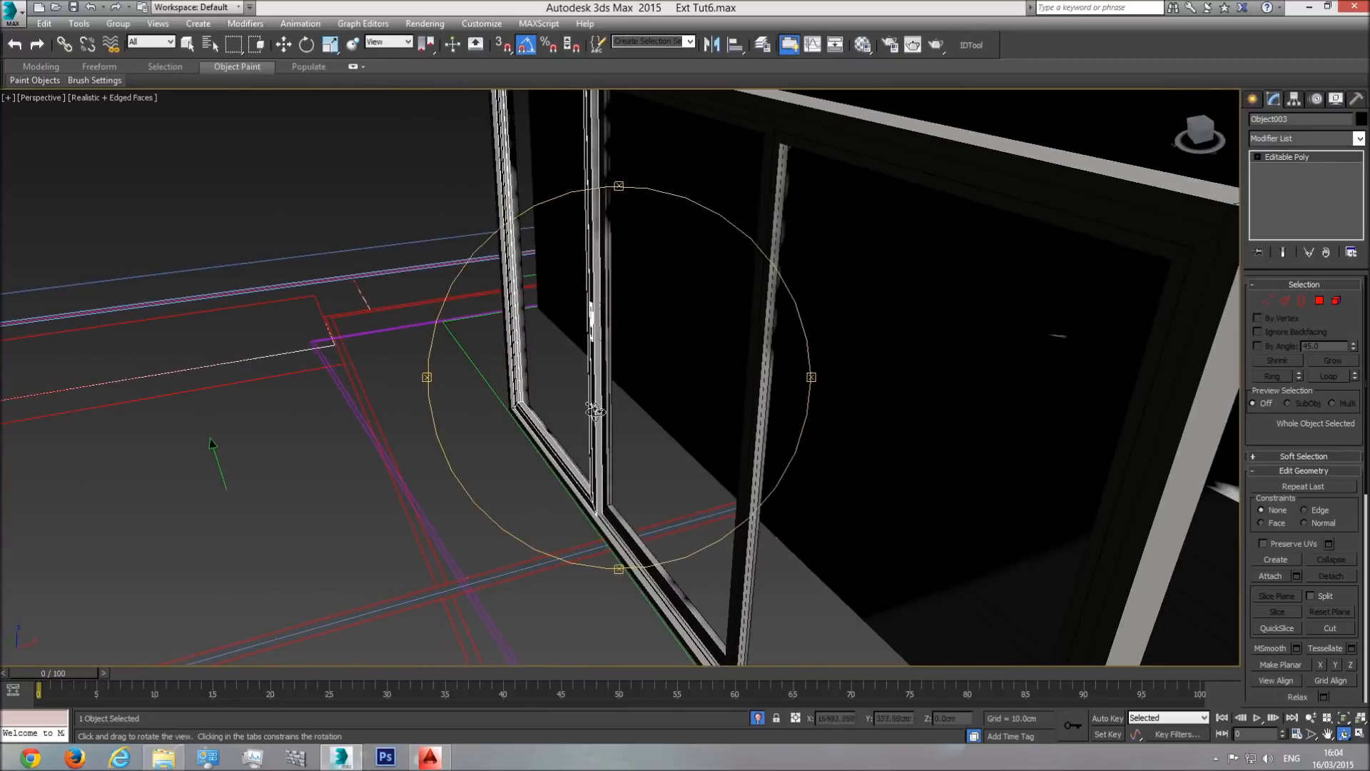
left_click_drag(608, 492, 834, 370)
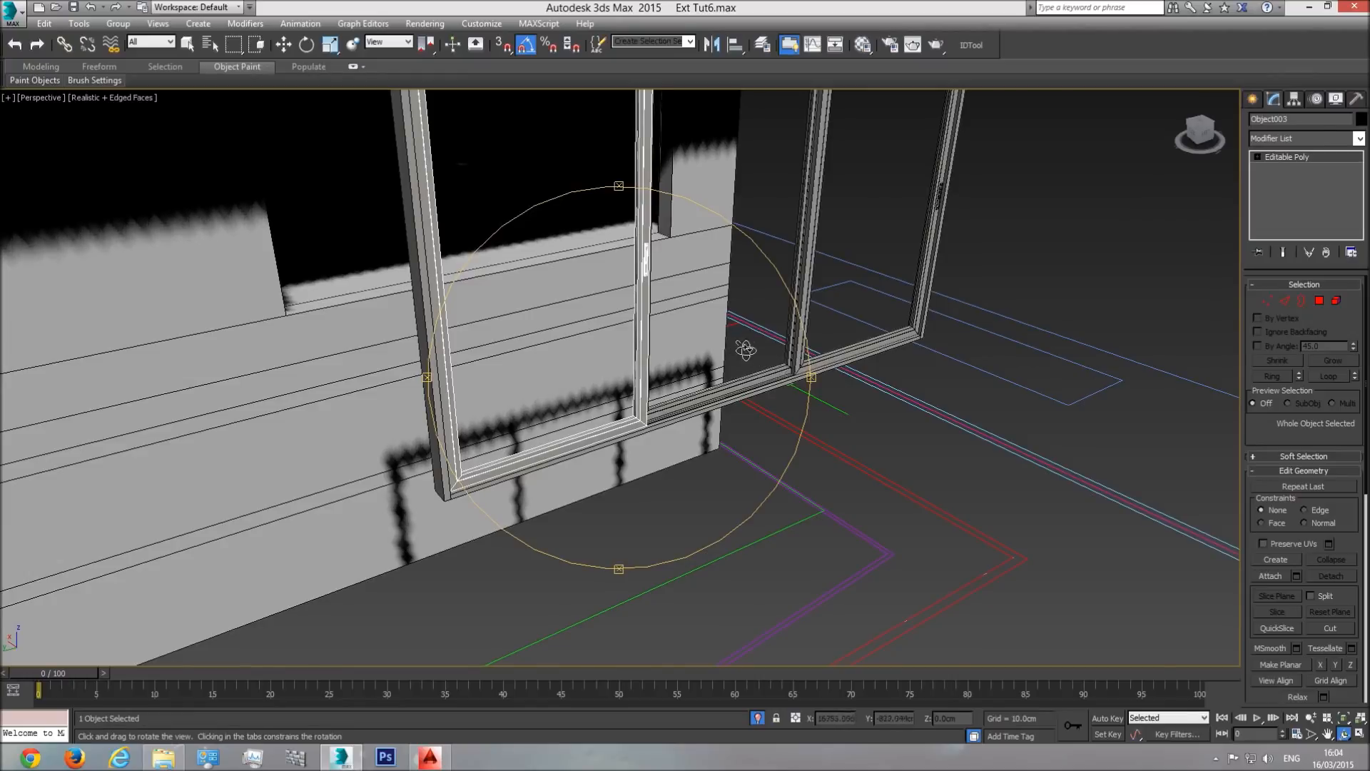
left_click_drag(756, 360, 727, 456)
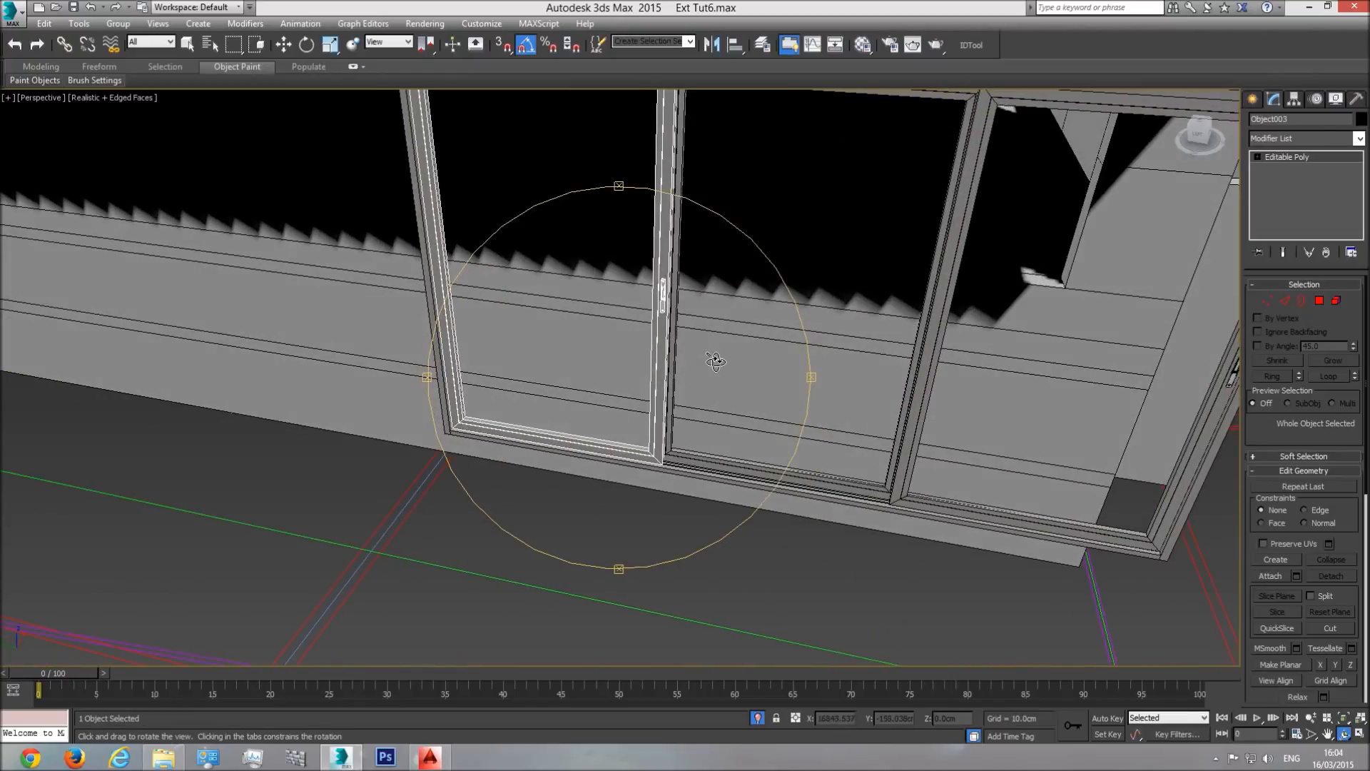
left_click_drag(644, 412, 607, 407)
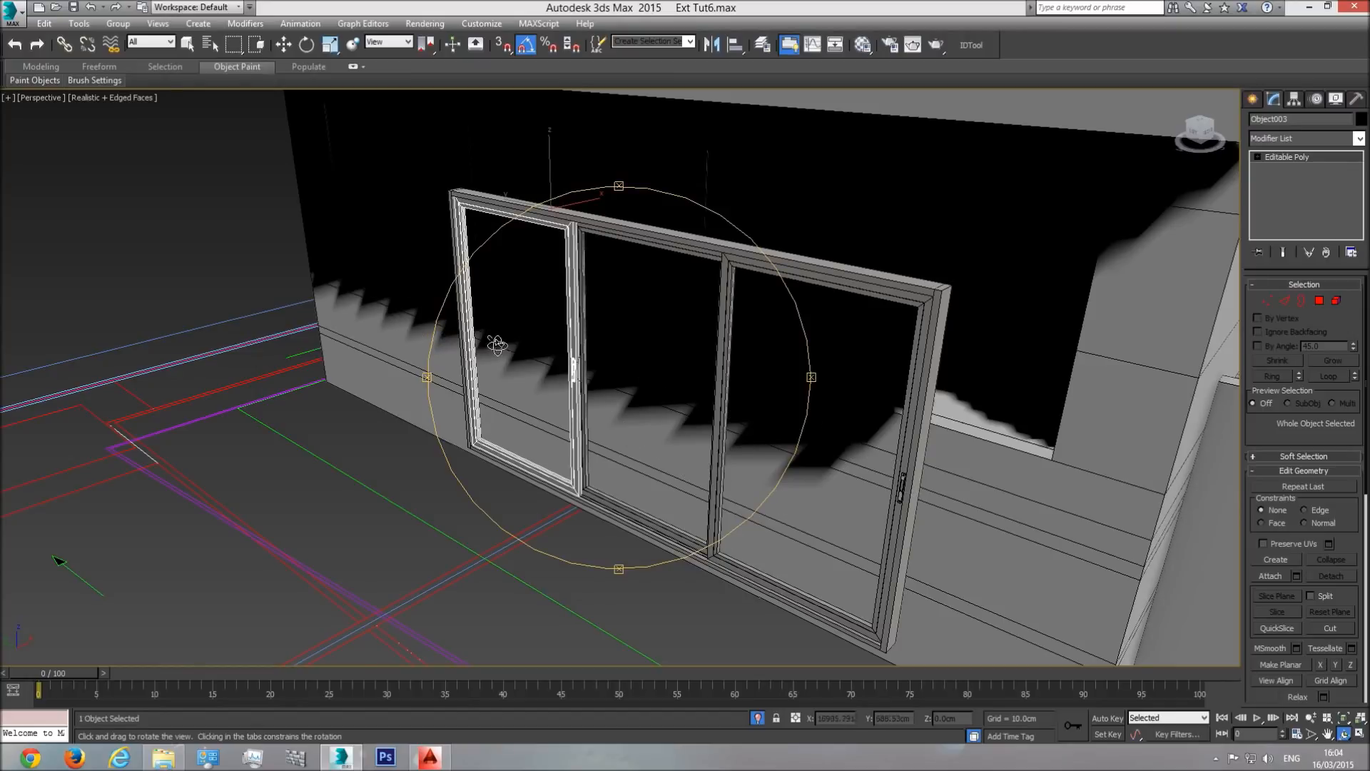
left_click_drag(676, 405, 582, 387)
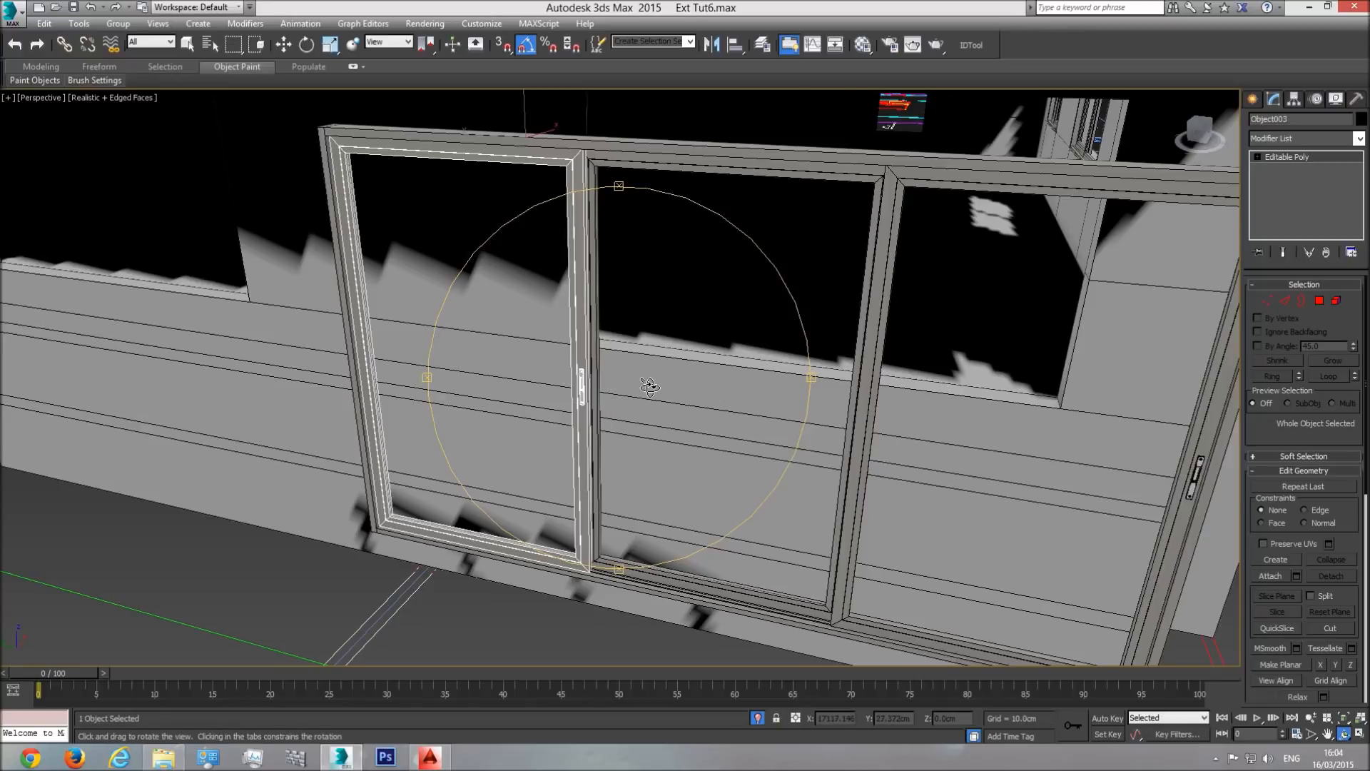
- Center the left panel copy's pivot on the object in the left view
key("l")
middle_click_drag(576, 386, 624, 403)
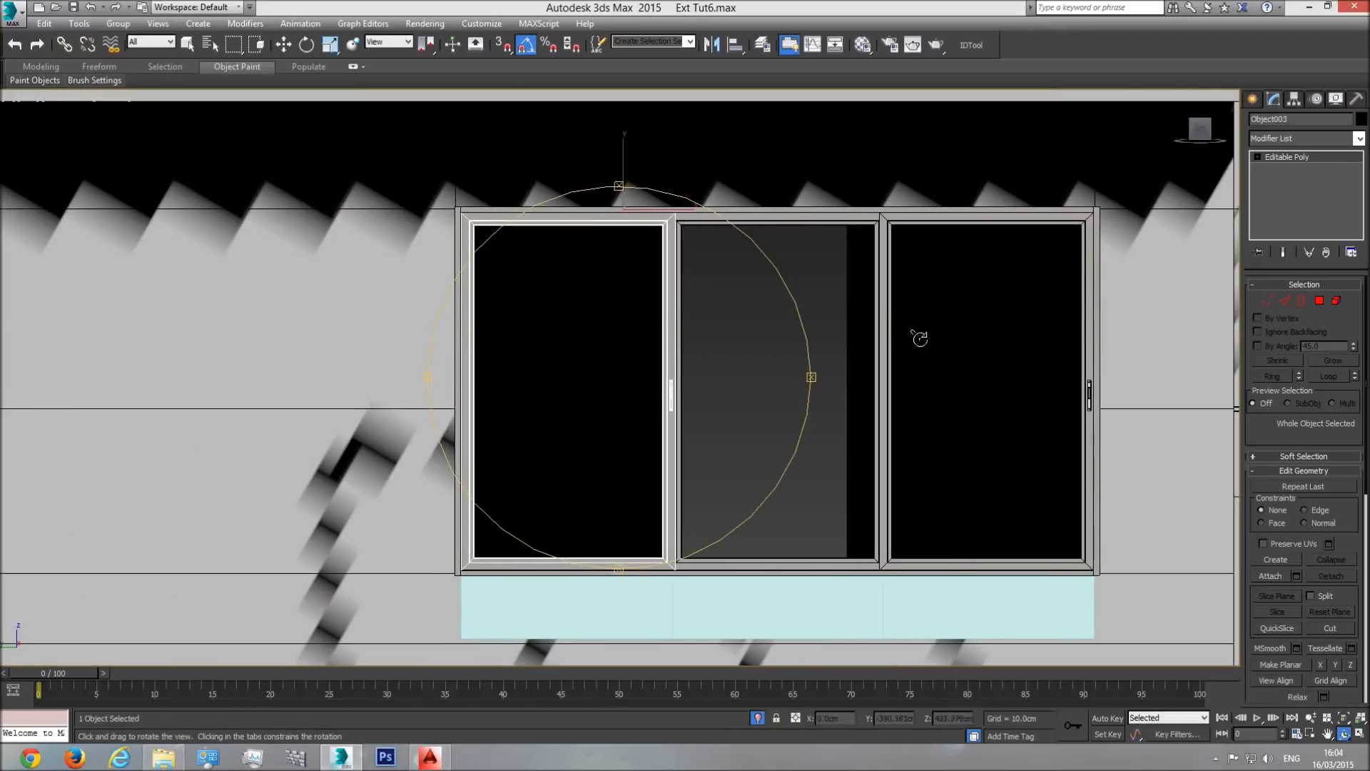
left_click(1295, 100)
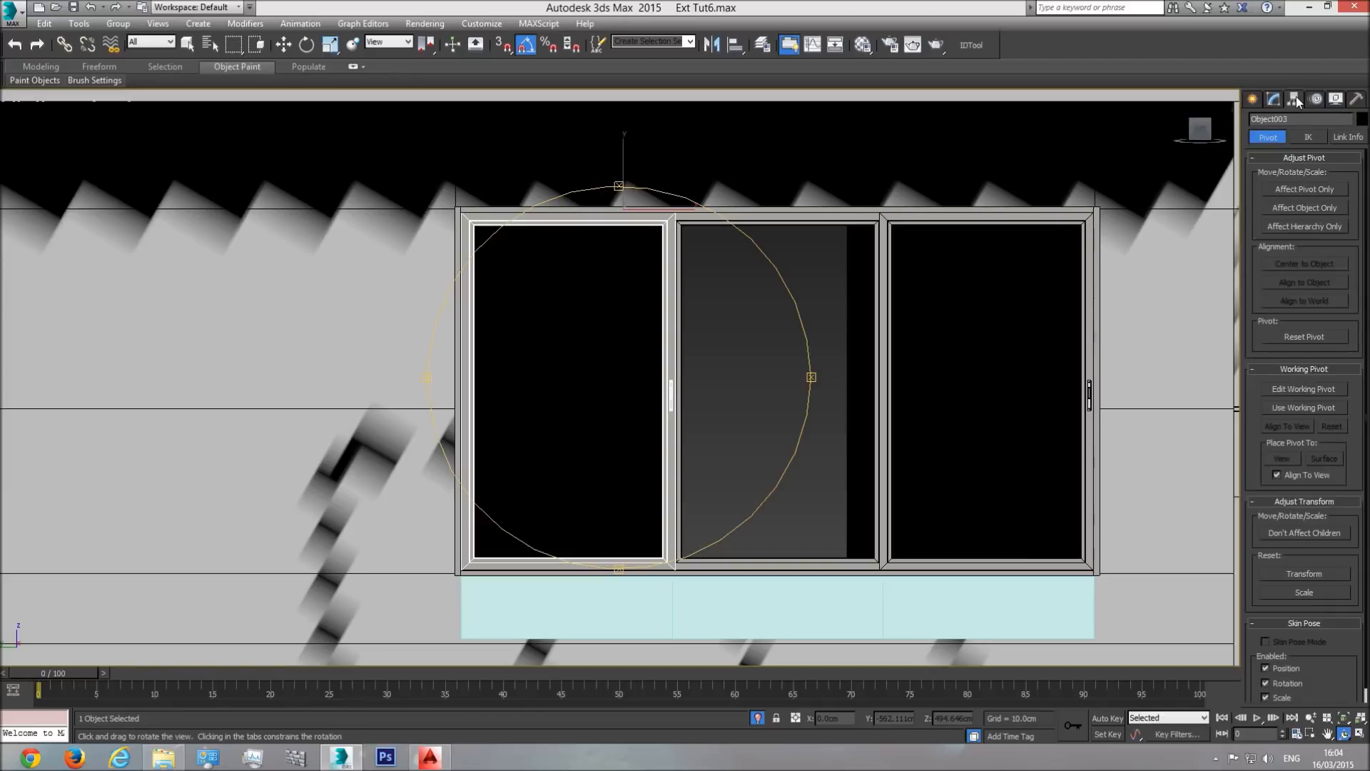
left_click(1304, 189)
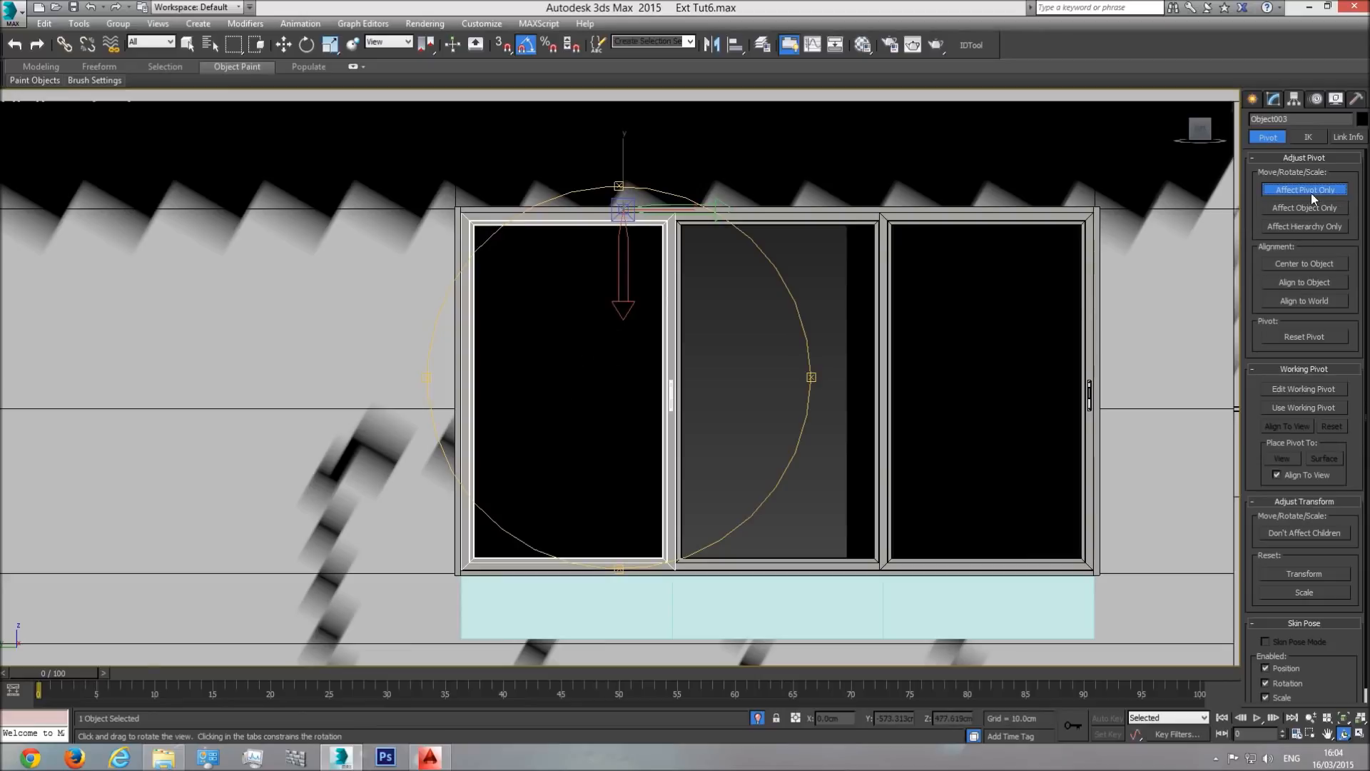
left_click(1316, 262)
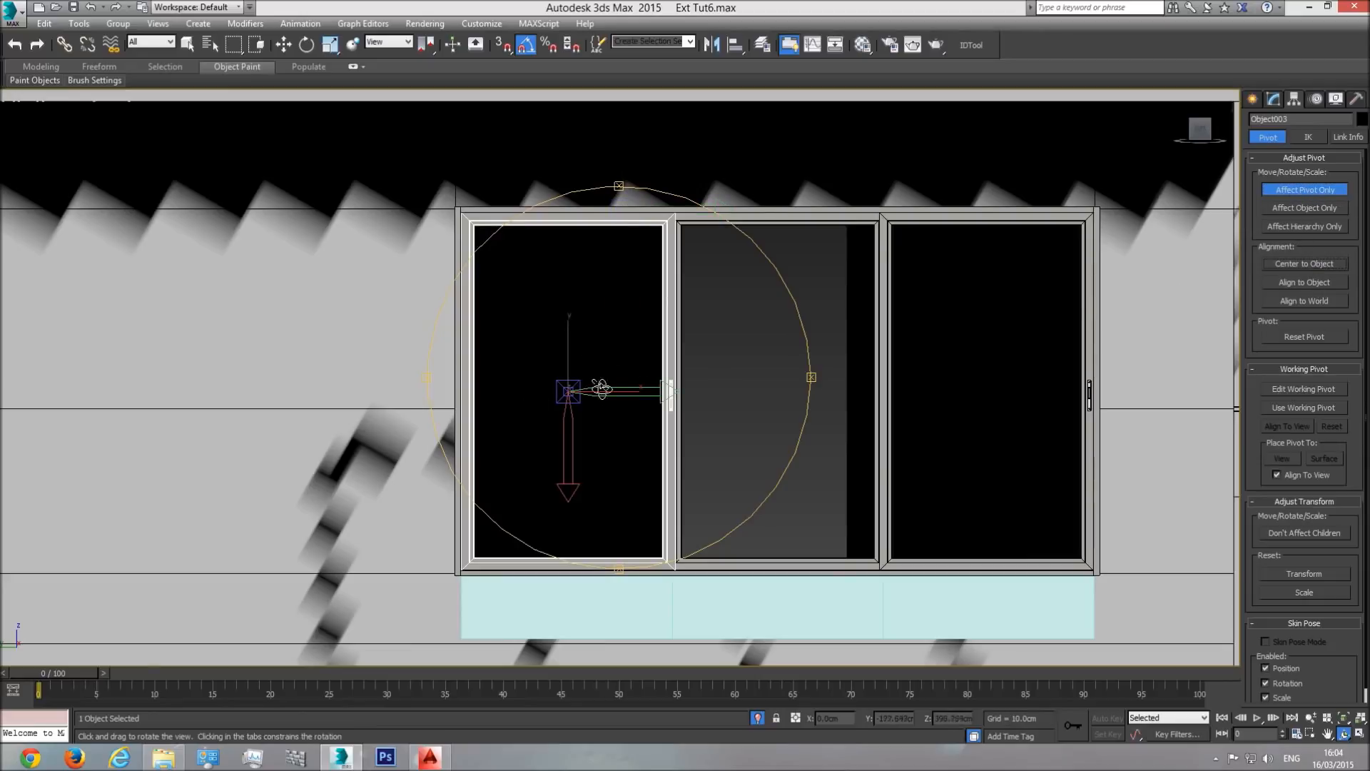
left_click(1306, 190)
- Add a Mirror modifier to the left panel with Y as the mirror axis and compare it on and off
left_click(1275, 100)
left_click(1360, 139)
scroll(1320, 400, "down", 10)
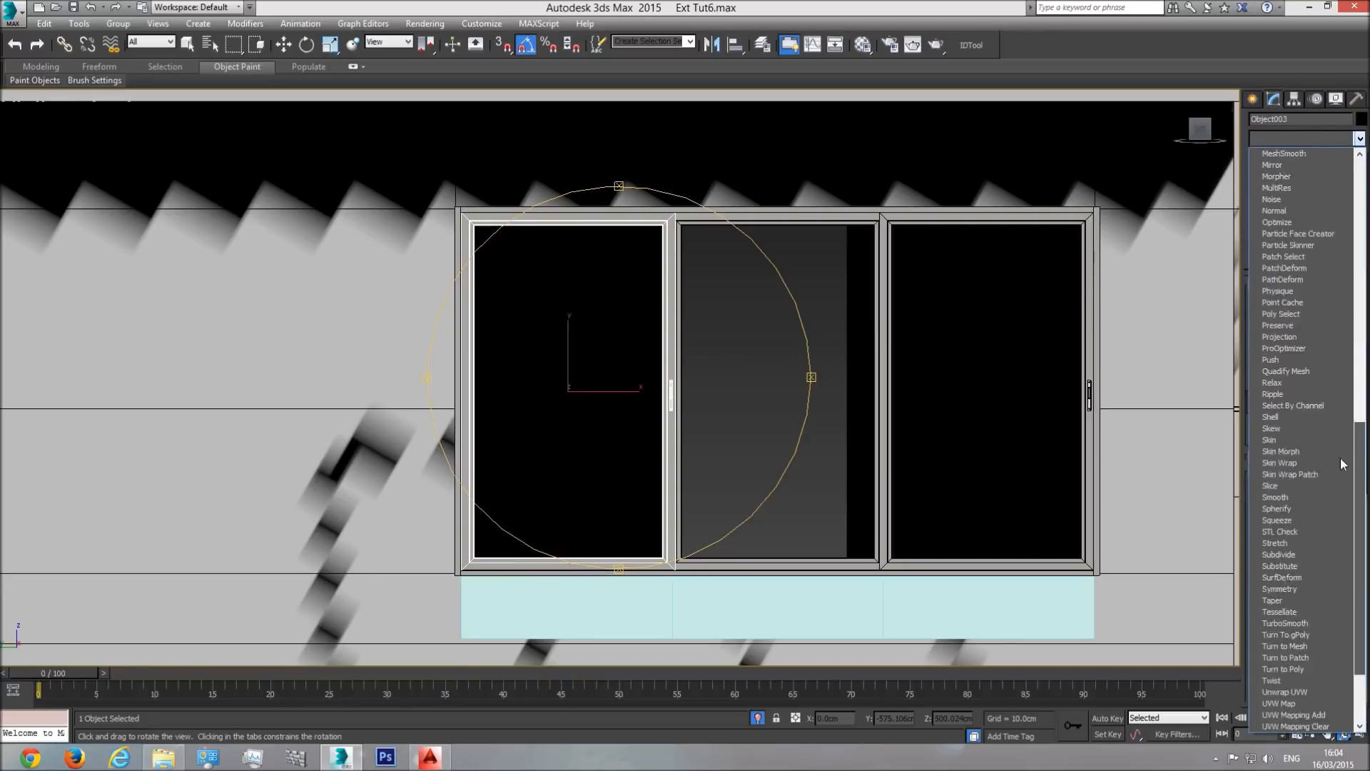
scroll(1339, 395, "up", 3)
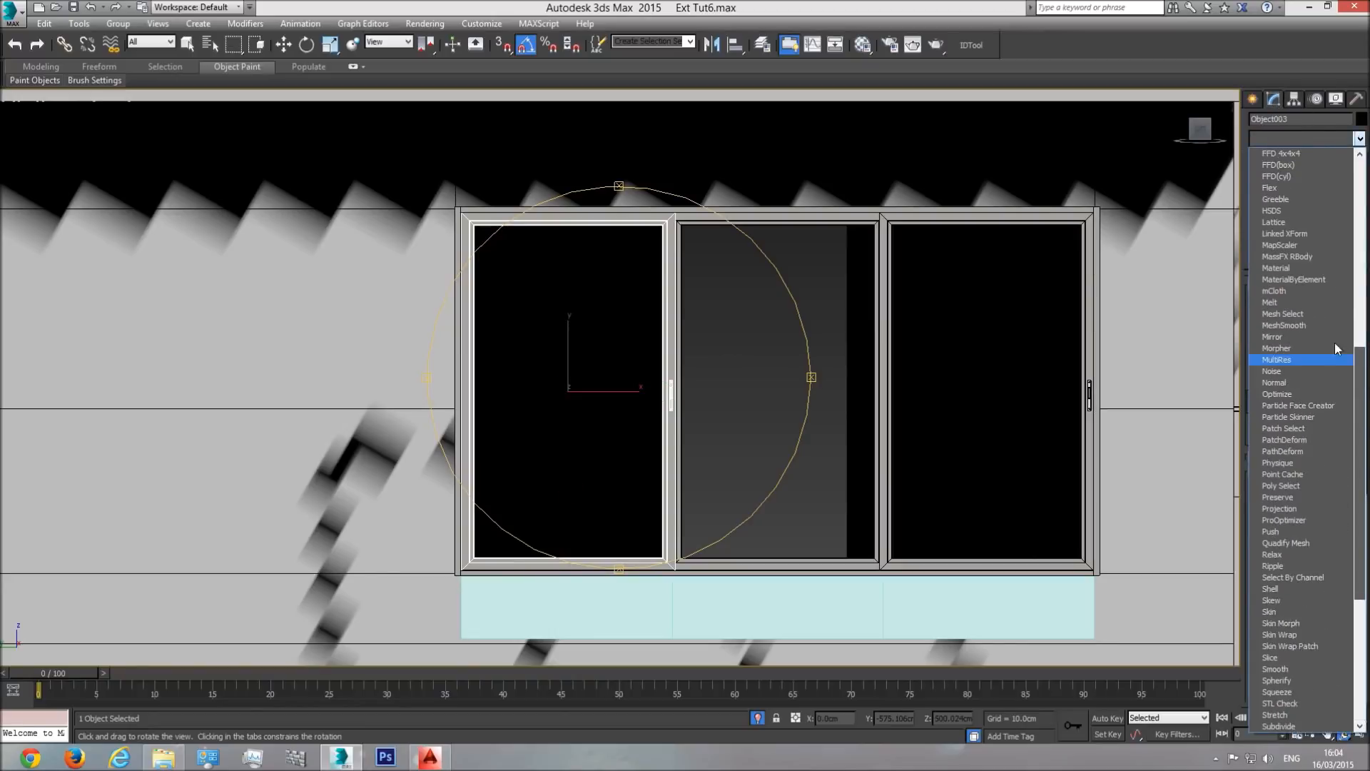
left_click(1289, 335)
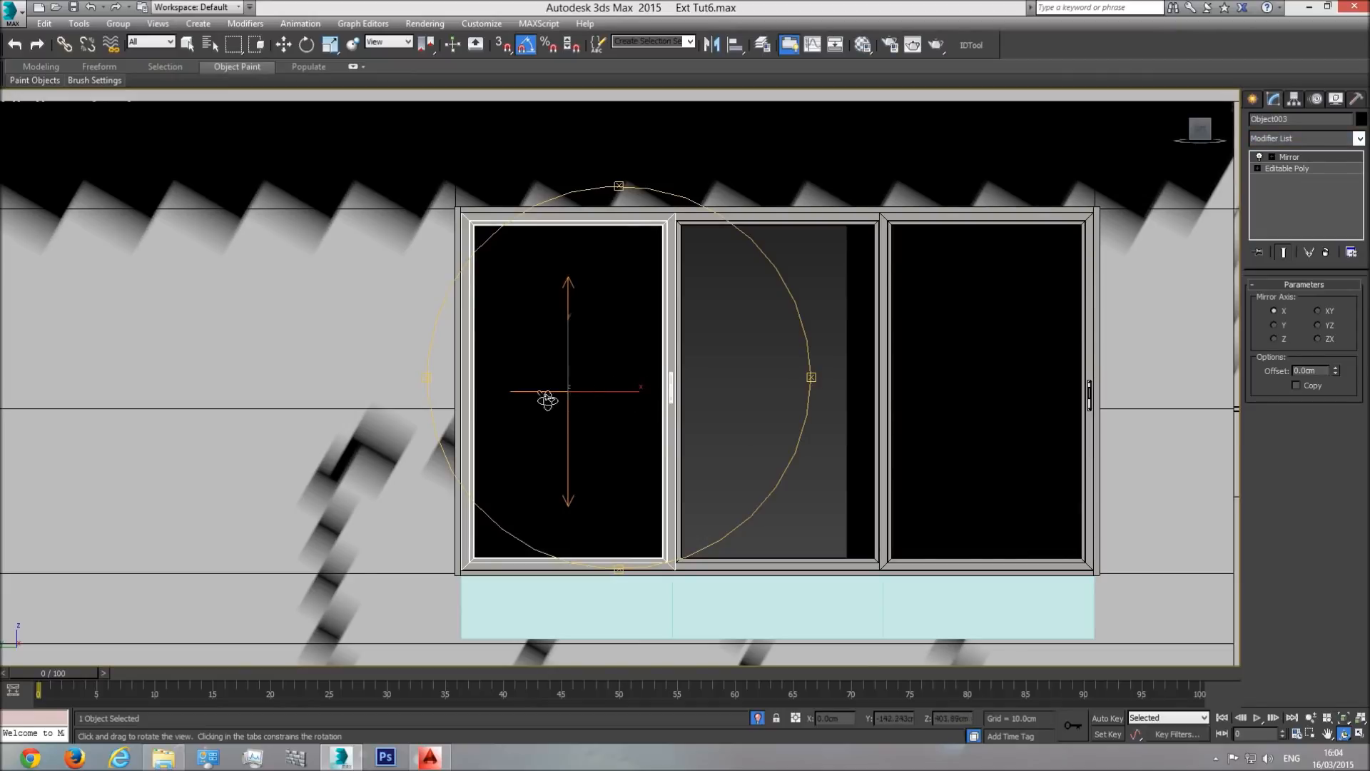
left_click(1283, 324)
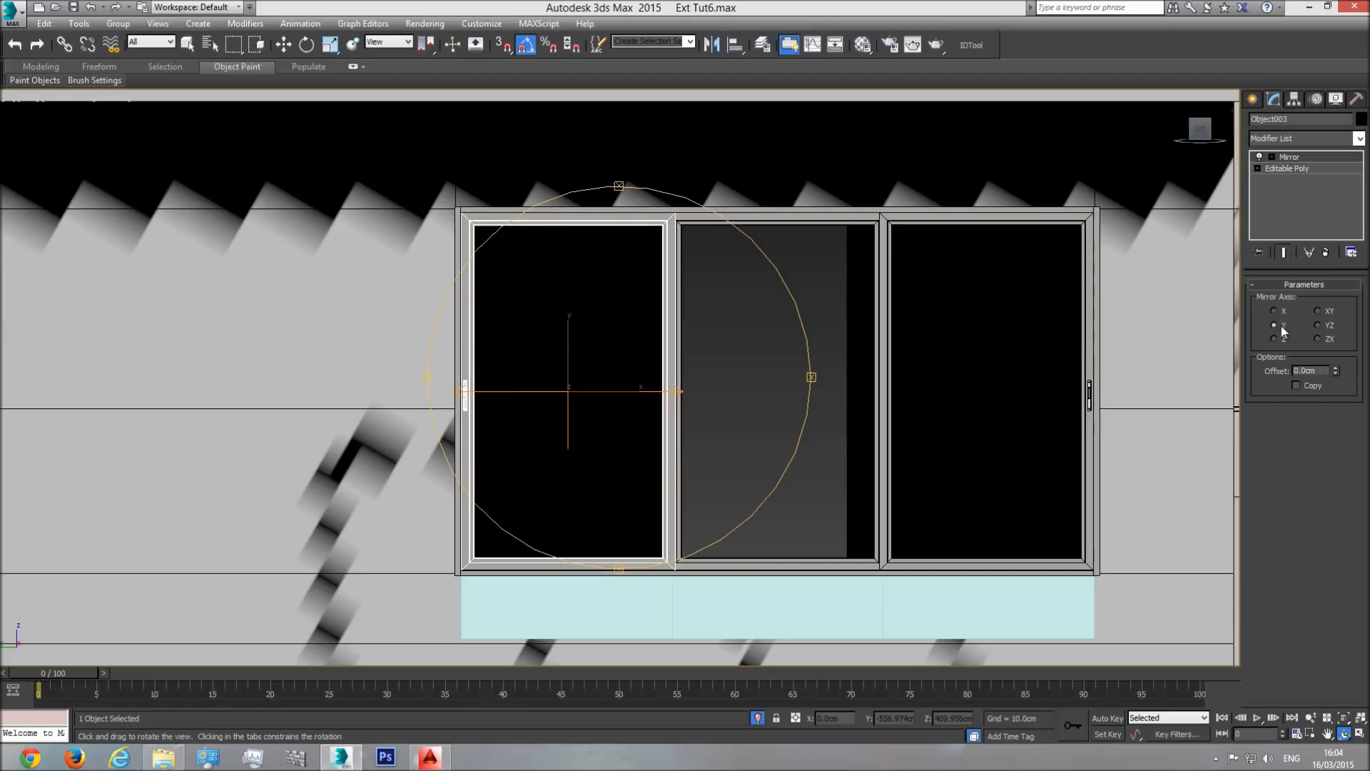
left_click(1260, 157)
left_click(1260, 157)
left_click(1260, 157)
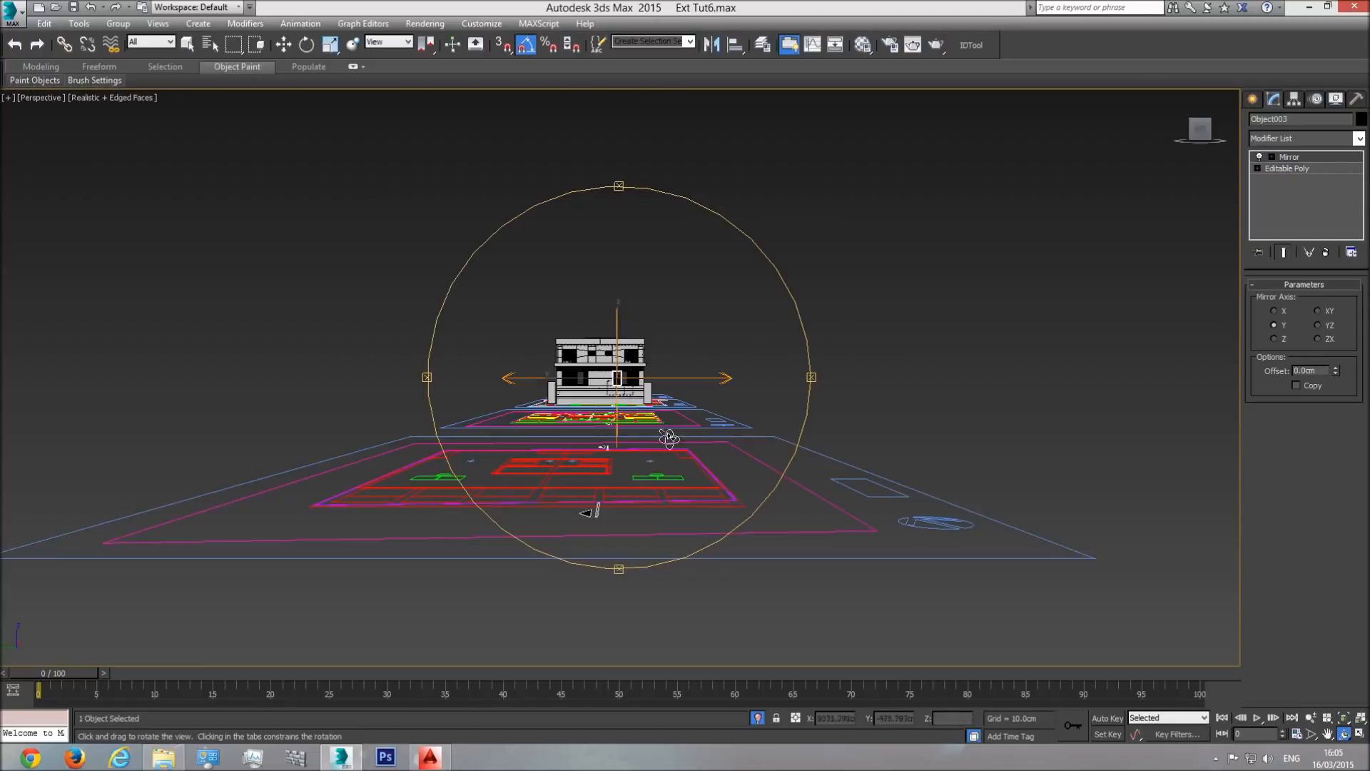
- Set the perspective view to Shaded display and select the outer frame of the three-panel door
left_click_drag(659, 435, 627, 459)
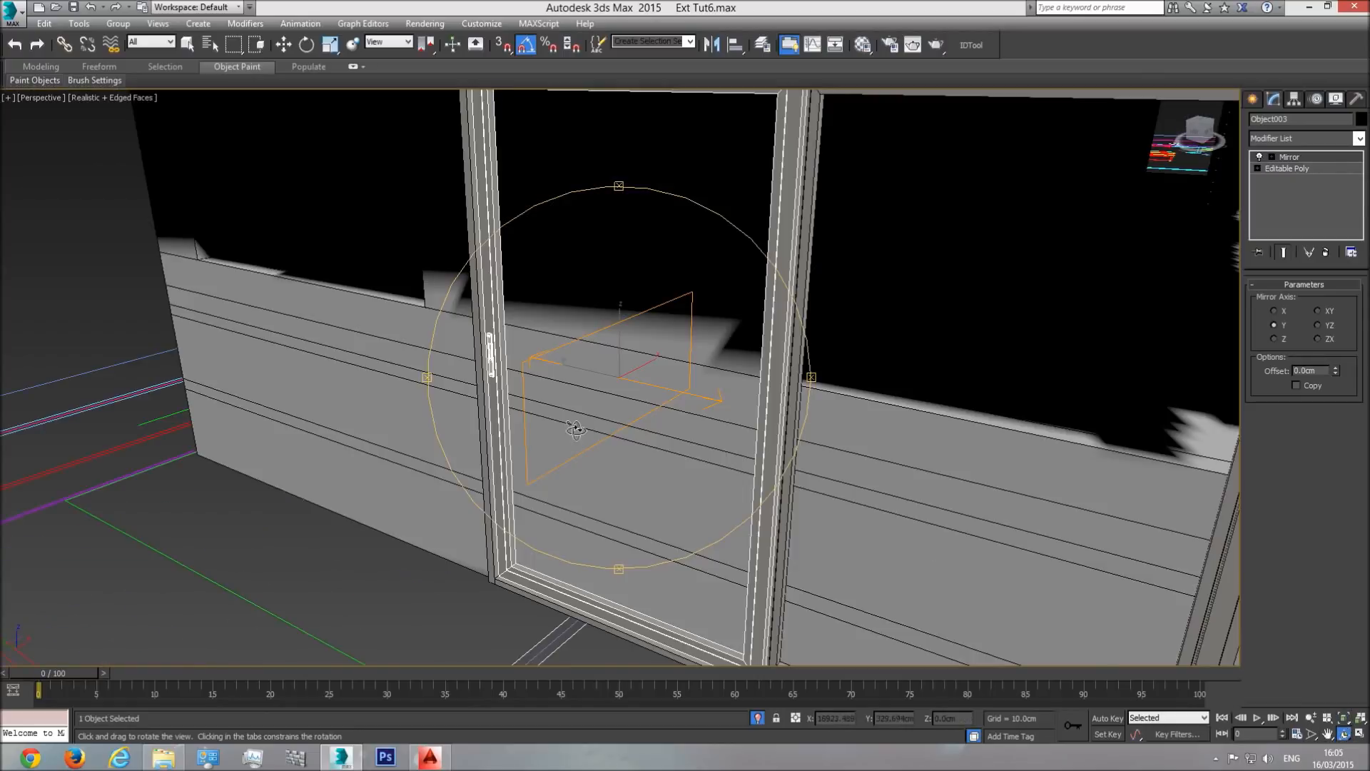
left_click_drag(576, 429, 651, 416)
left_click(86, 98)
left_click(137, 126)
key("w")
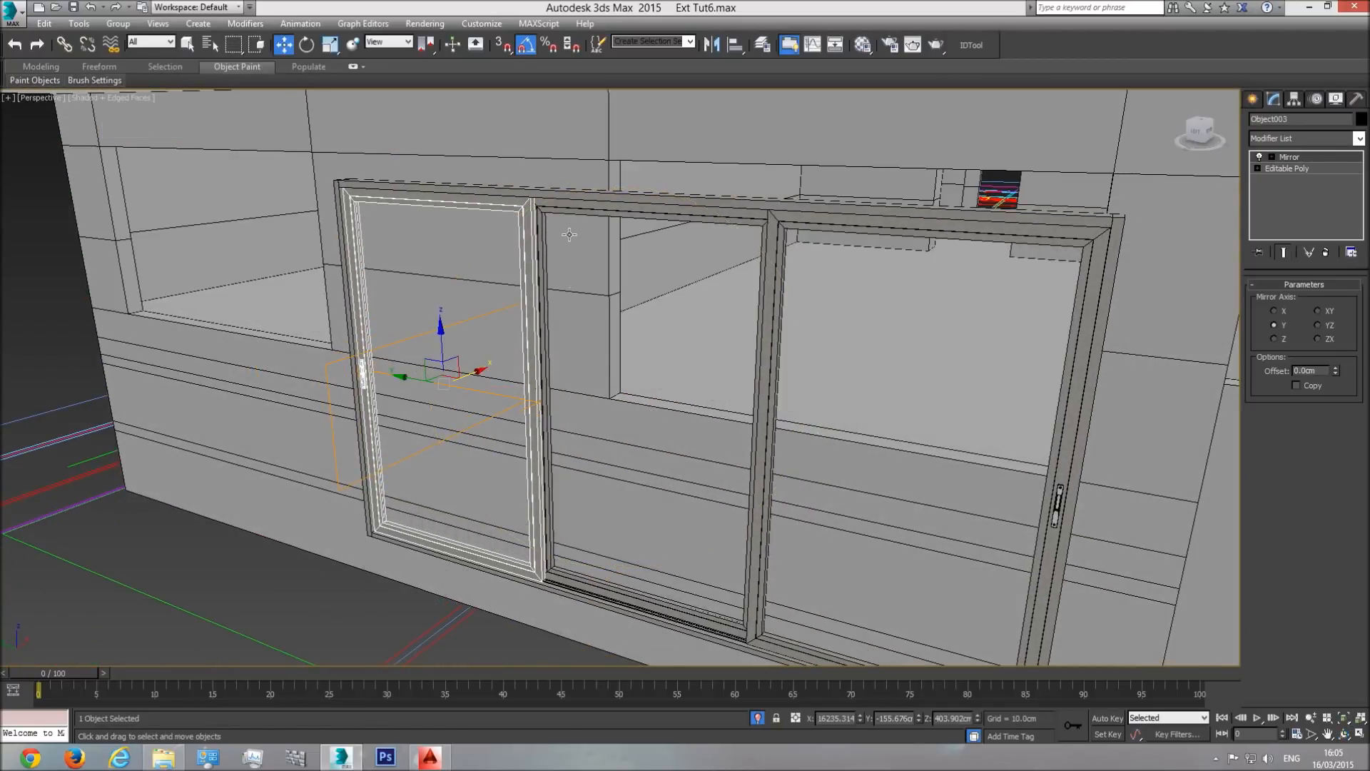
left_click(623, 193)
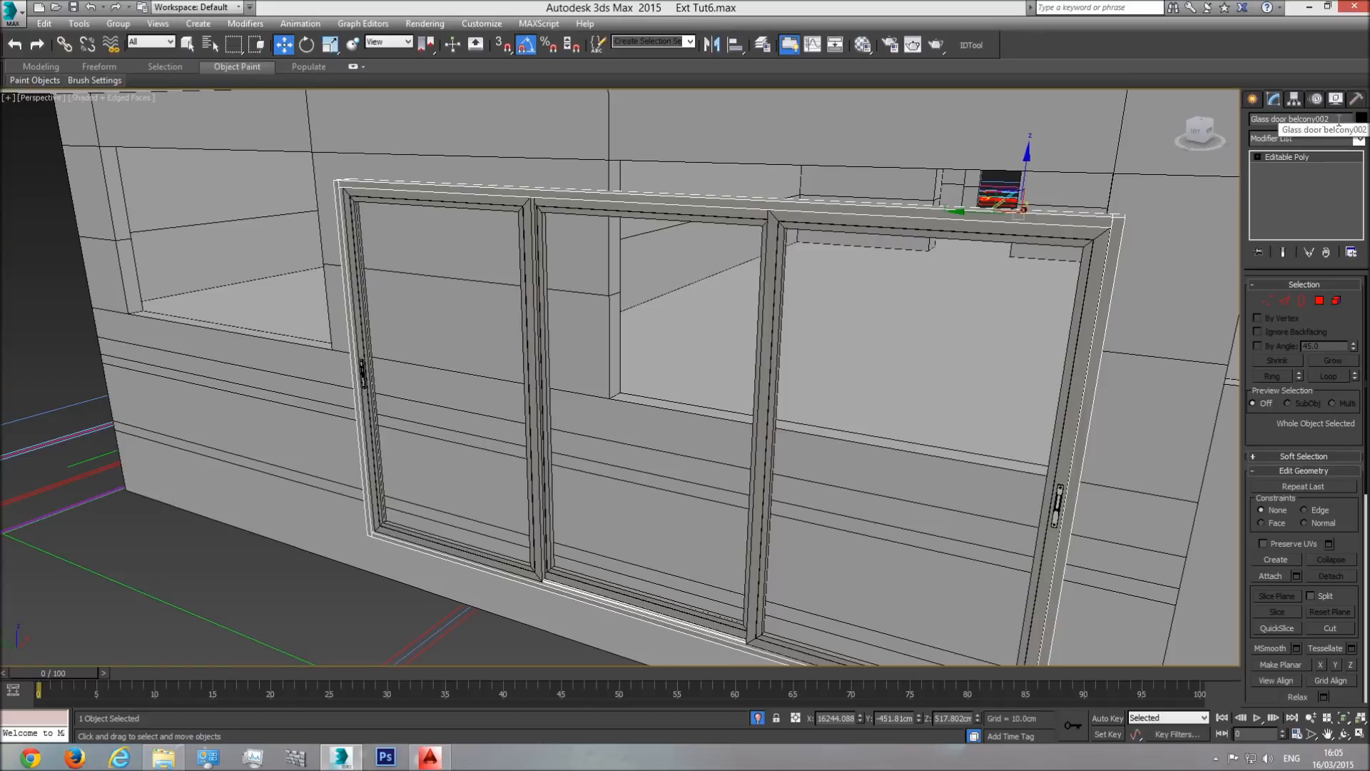
- Rename the door's outer frame Glass door garden and attach the sliding panels to it
left_click_drag(1342, 119, 1304, 122)
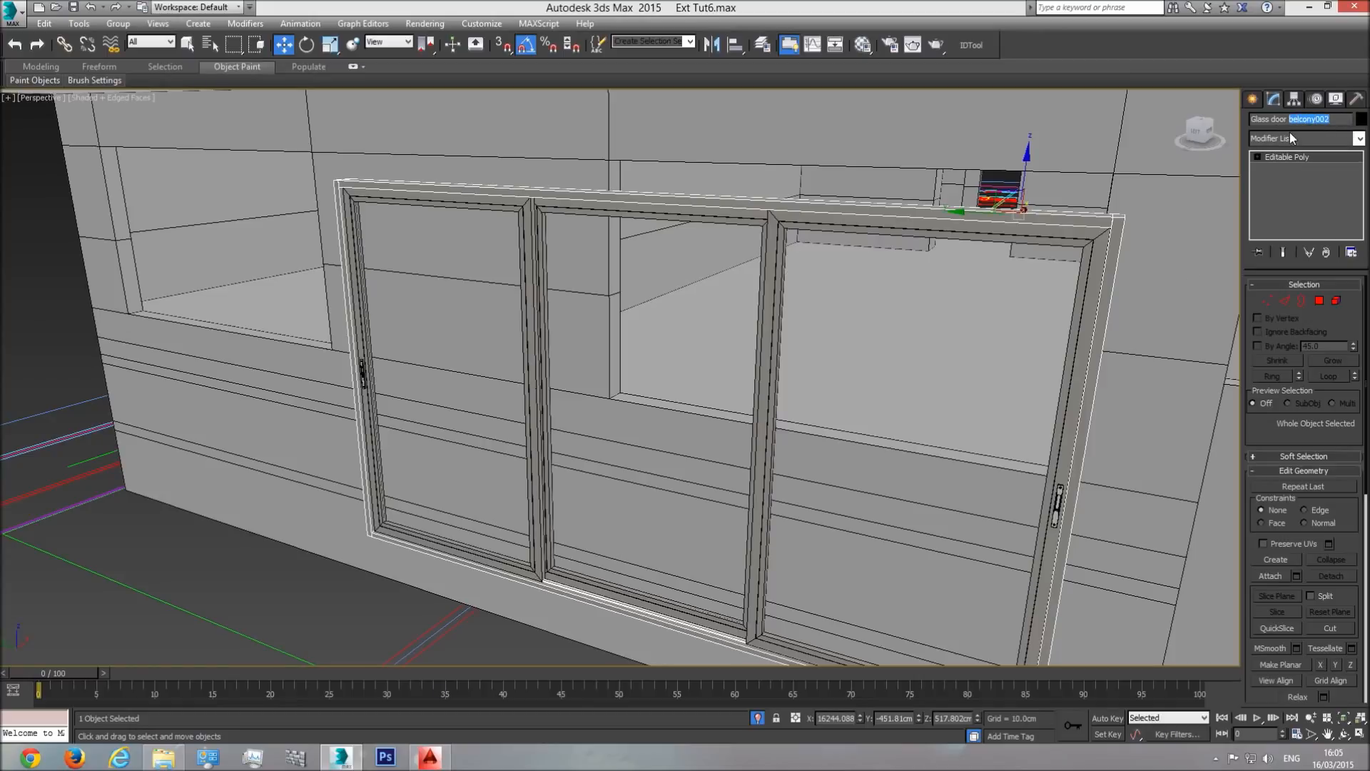
type("garde")
left_click(1270, 576)
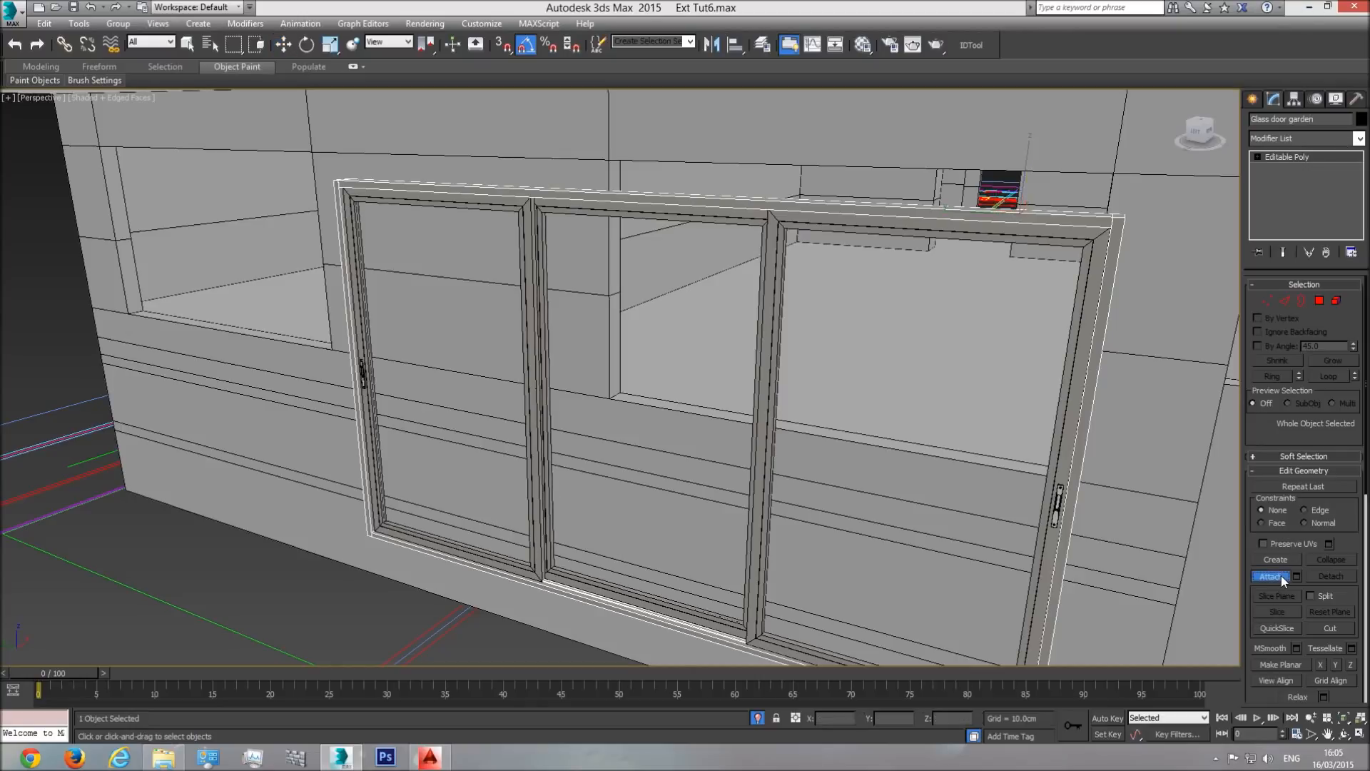
left_click(908, 407)
left_click(629, 405)
left_click(532, 402)
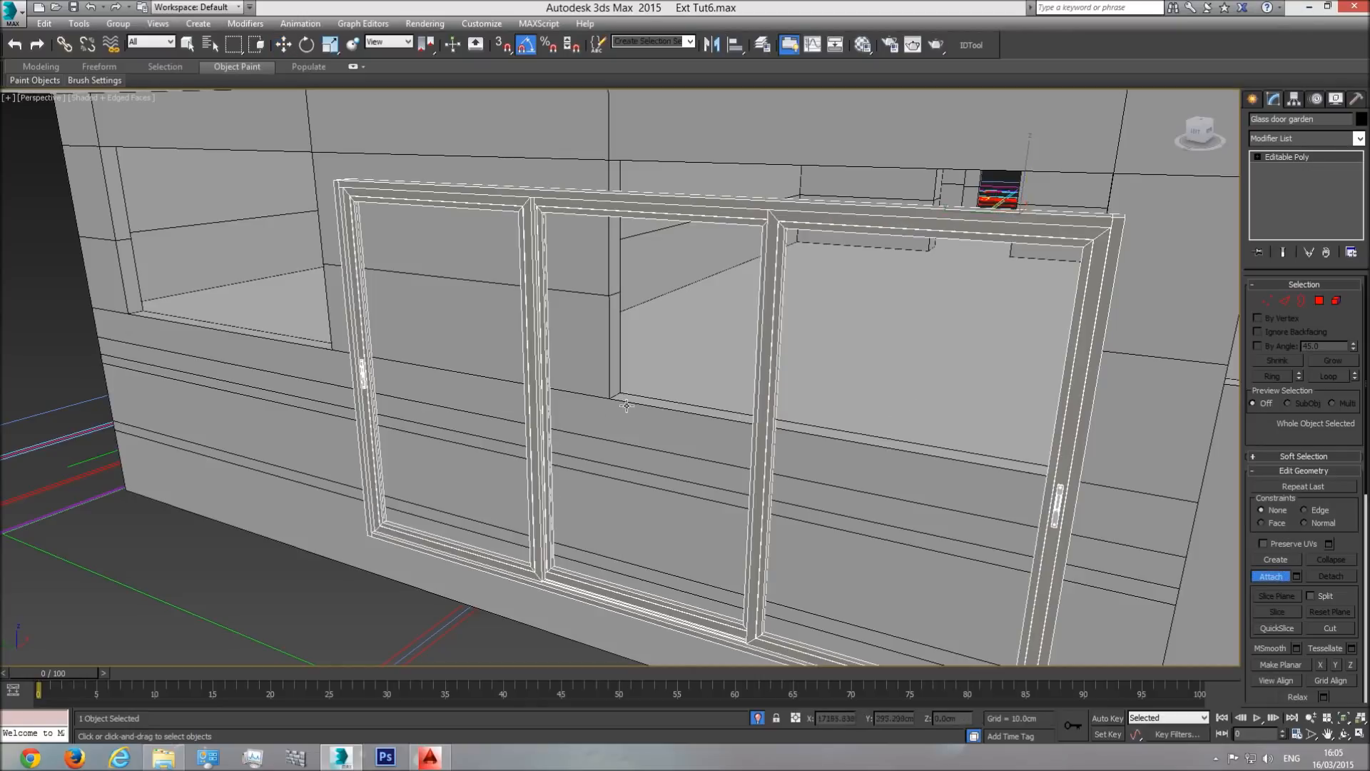
key("w")
- Move the garden door along X to about 16568 cm so it sits inside the wide ground-floor opening
middle_click_drag(691, 395, 693, 465)
scroll(645, 450, "down", 3)
scroll(668, 453, "down", 1)
scroll(693, 466, "up", 2)
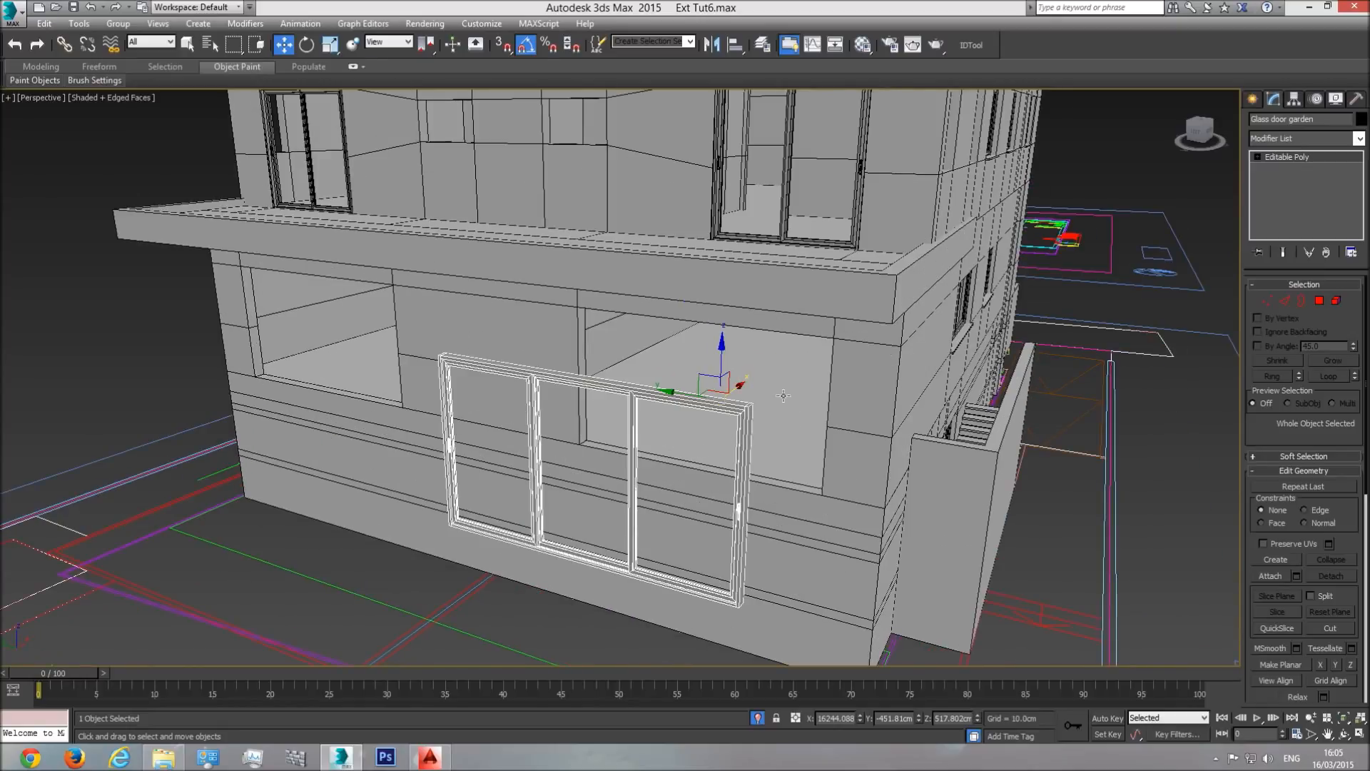
left_click_drag(738, 387, 792, 312)
scroll(828, 354, "up", 4)
scroll(793, 312, "down", 6)
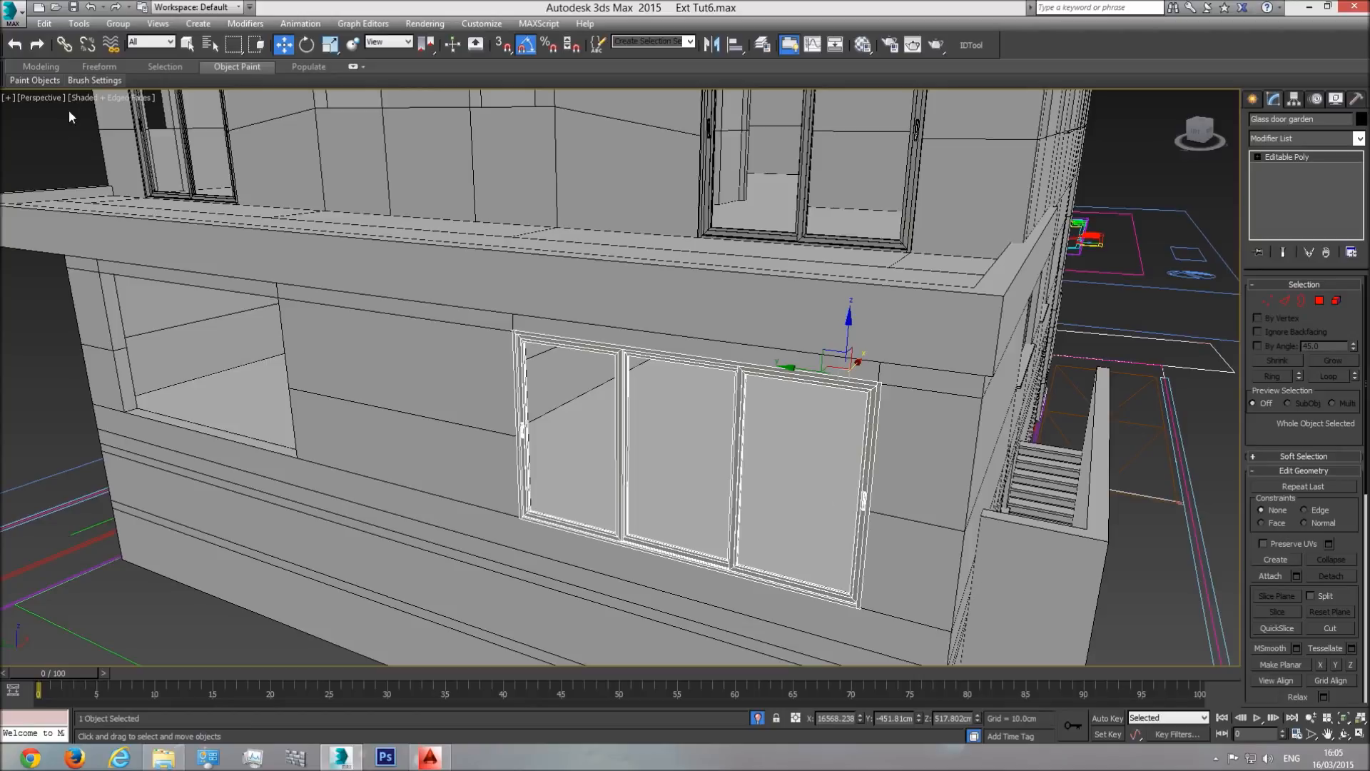
- Delete the box directly beneath the garden door in the left view
key("l")
scroll(743, 460, "down", 5)
left_click(688, 514)
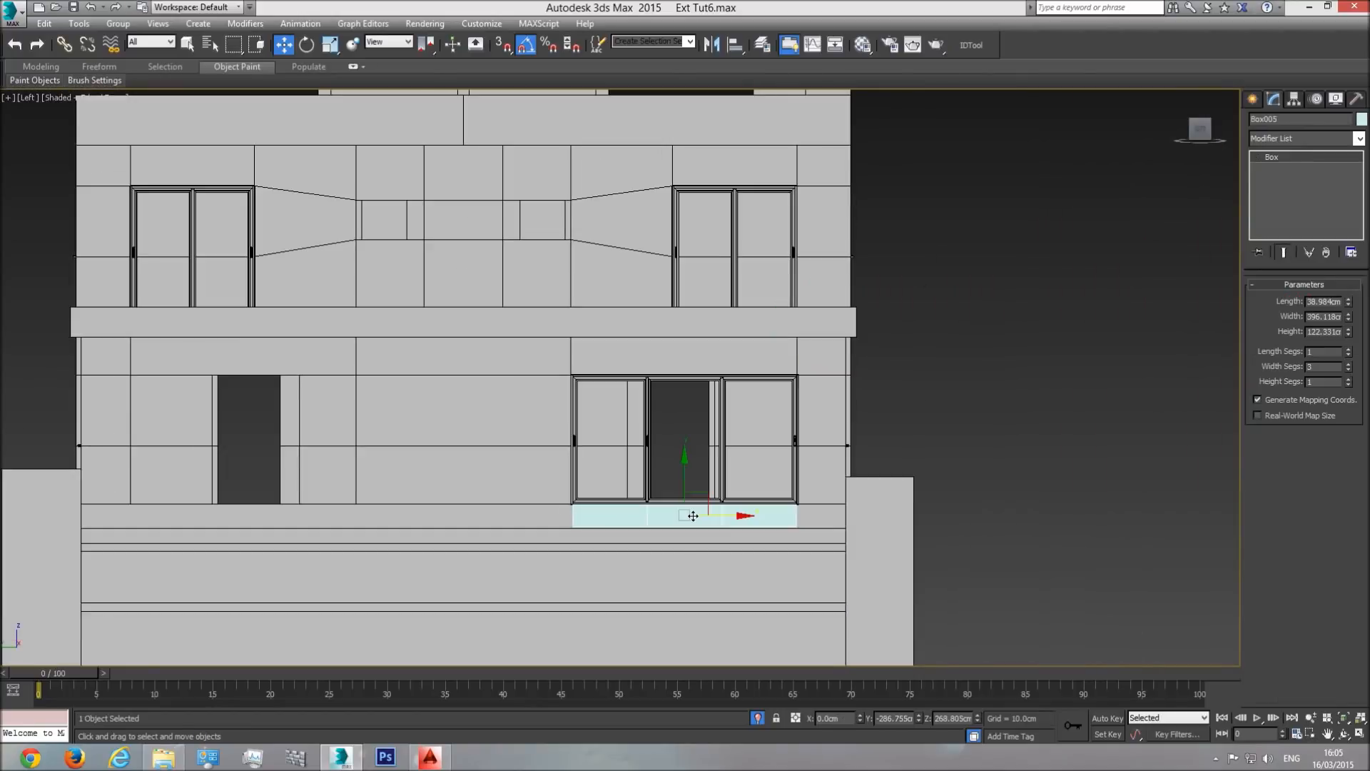
- Clone the garden door sideways into the other wide ground-floor opening as one independent copy
left_click(721, 468)
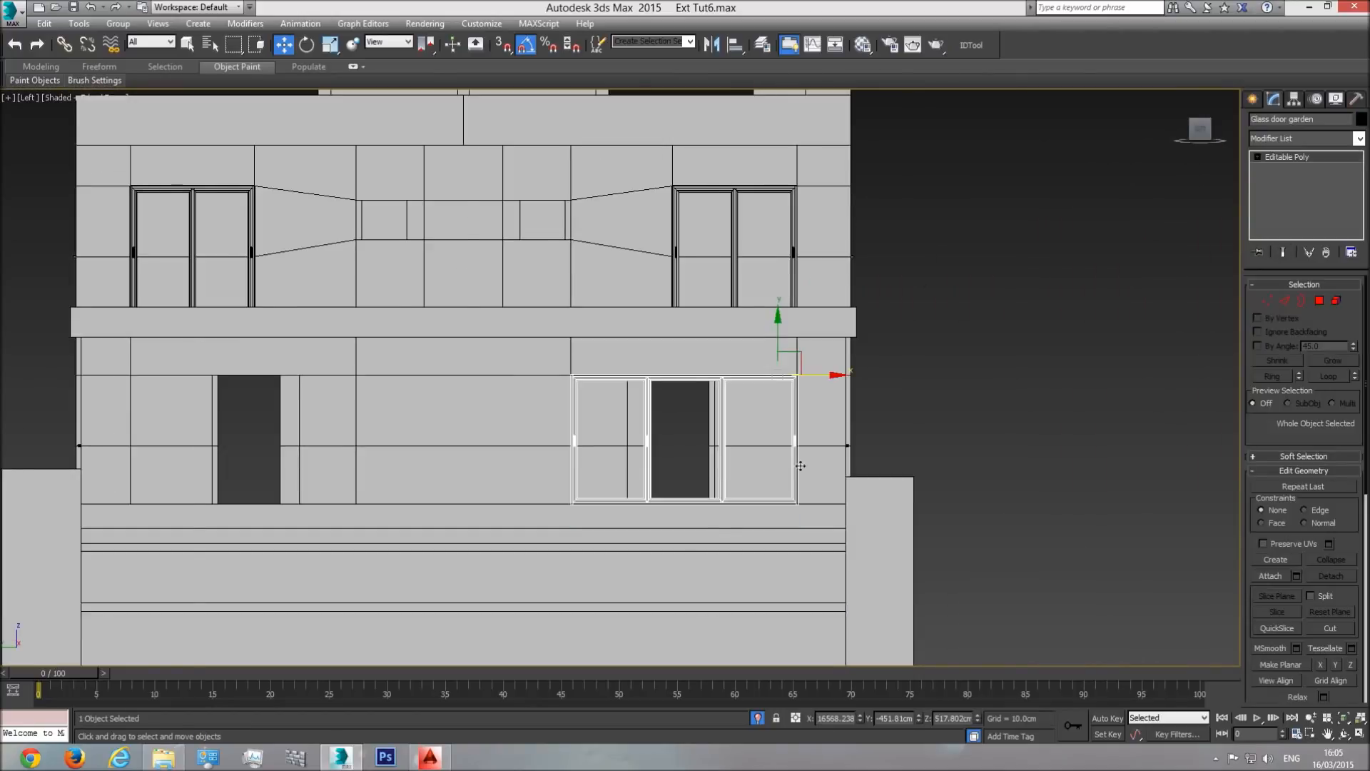
middle_click_drag(749, 465, 879, 445)
mouse_move(958, 354)
left_mouse_down("shift")
mouse_move(499, 367)
mouse_move(515, 387)
left_mouse_up("shift")
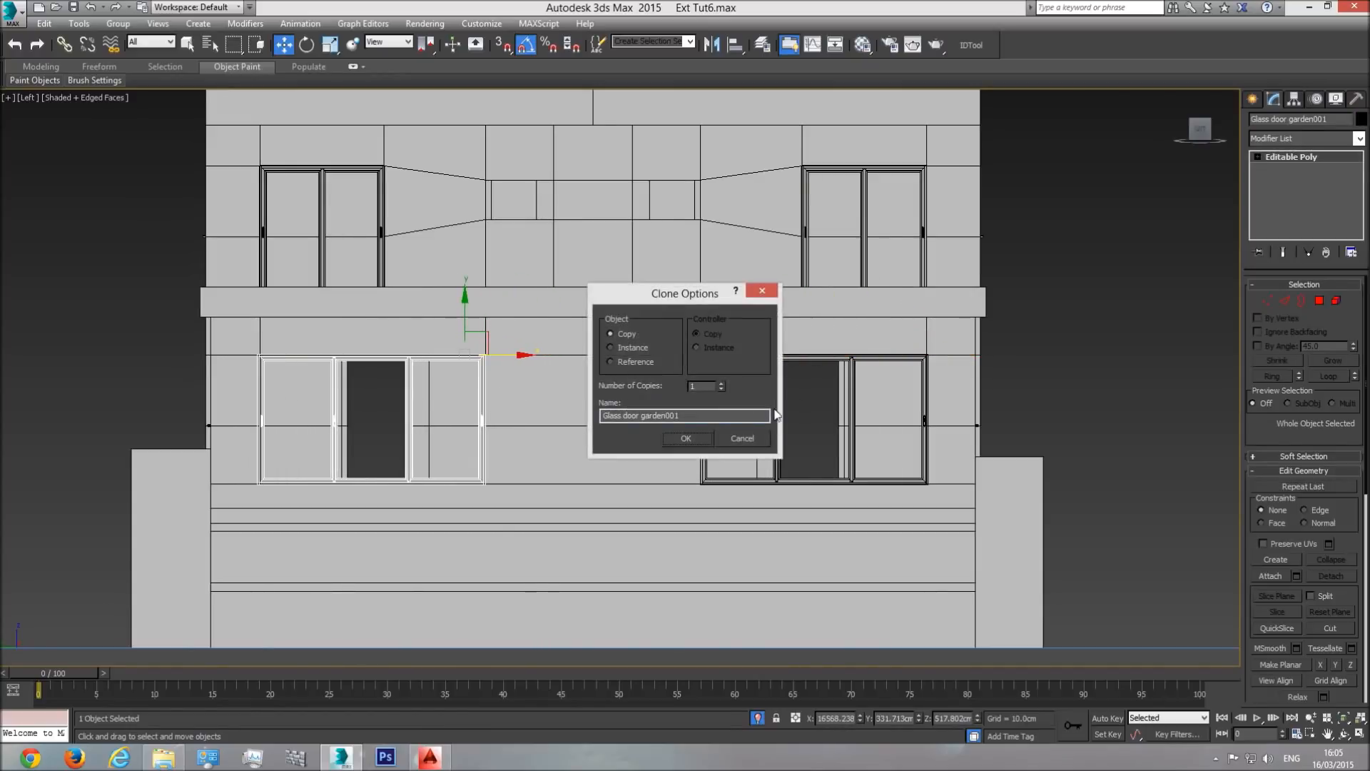
left_click(695, 430)
- Set the left view to Realistic display and shift the door copy horizontally about 2.2 cm to fit its opening
left_click(76, 101)
left_click(76, 100)
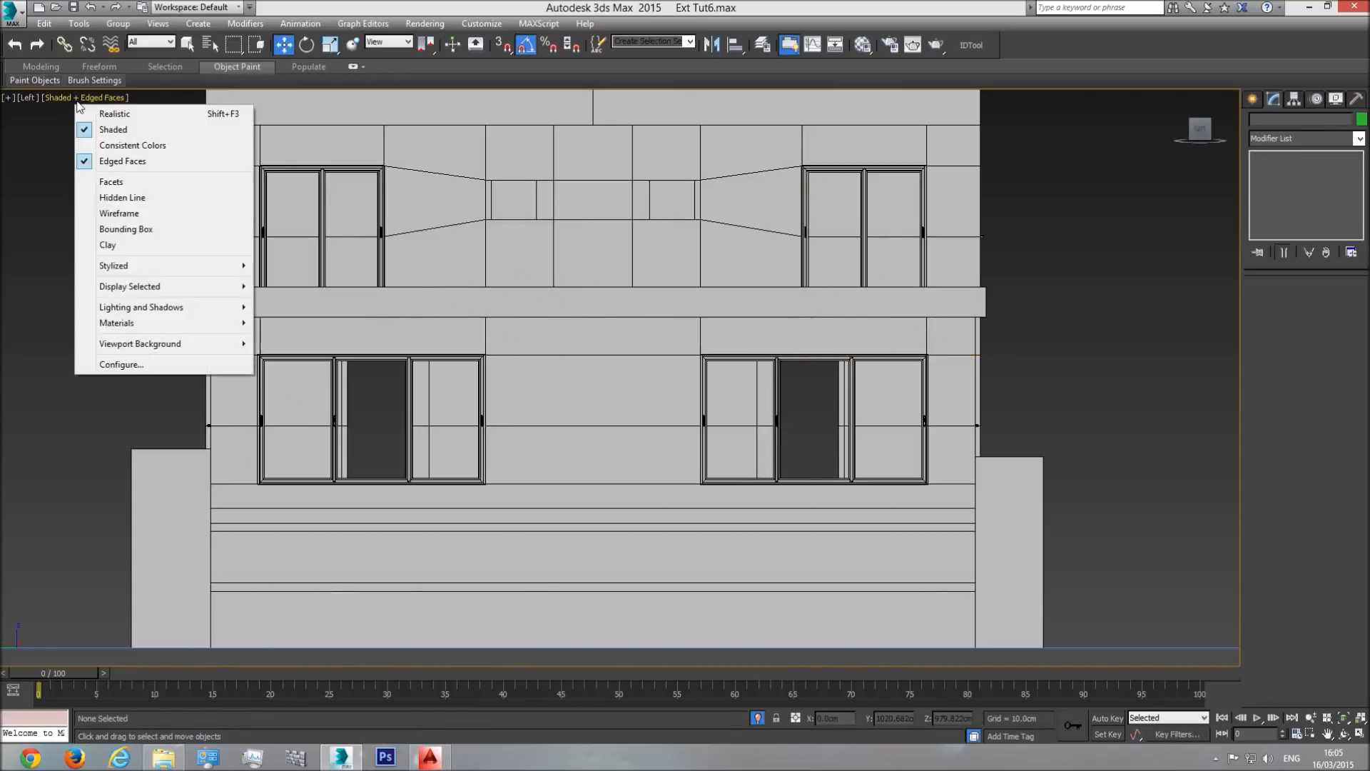
left_click(90, 112)
left_click(355, 392)
scroll(355, 392, "up", 4)
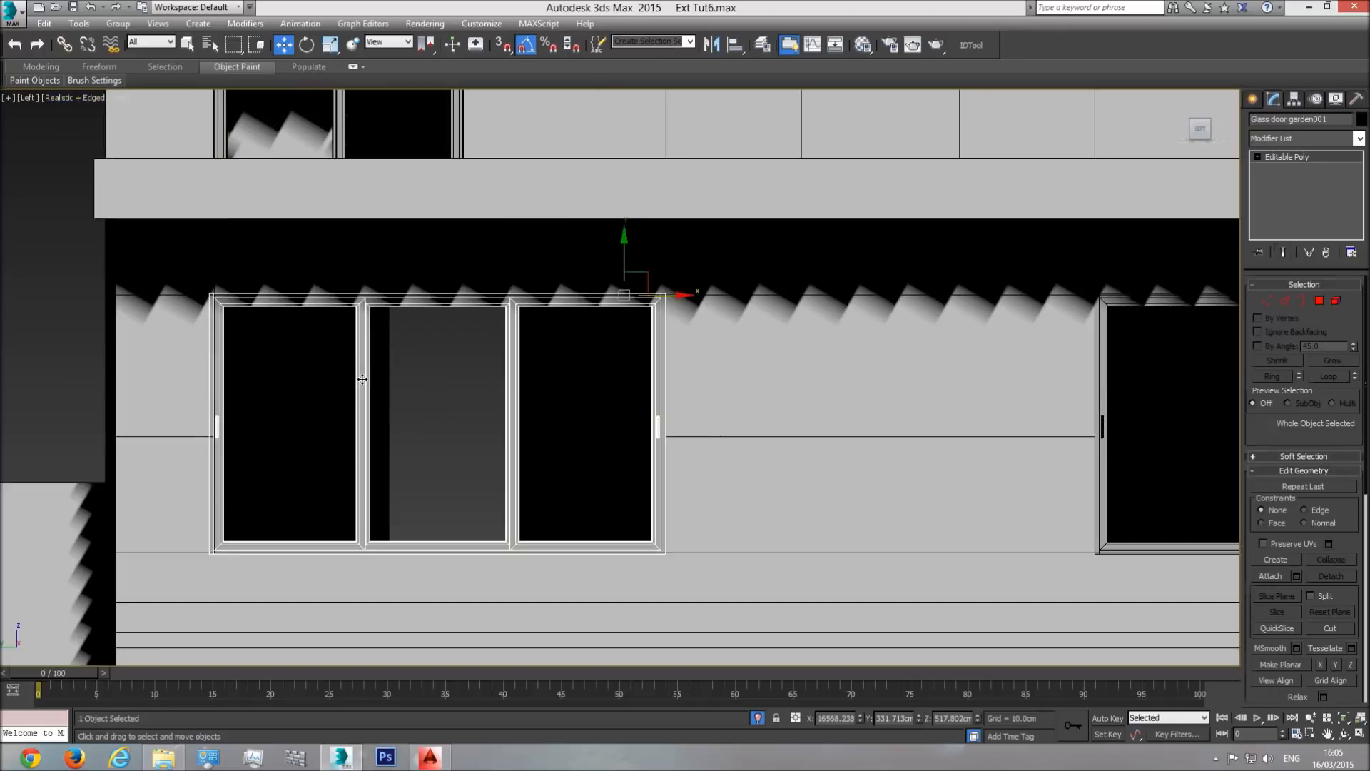
scroll(474, 389, "up", 2)
left_click_drag(715, 239, 718, 240)
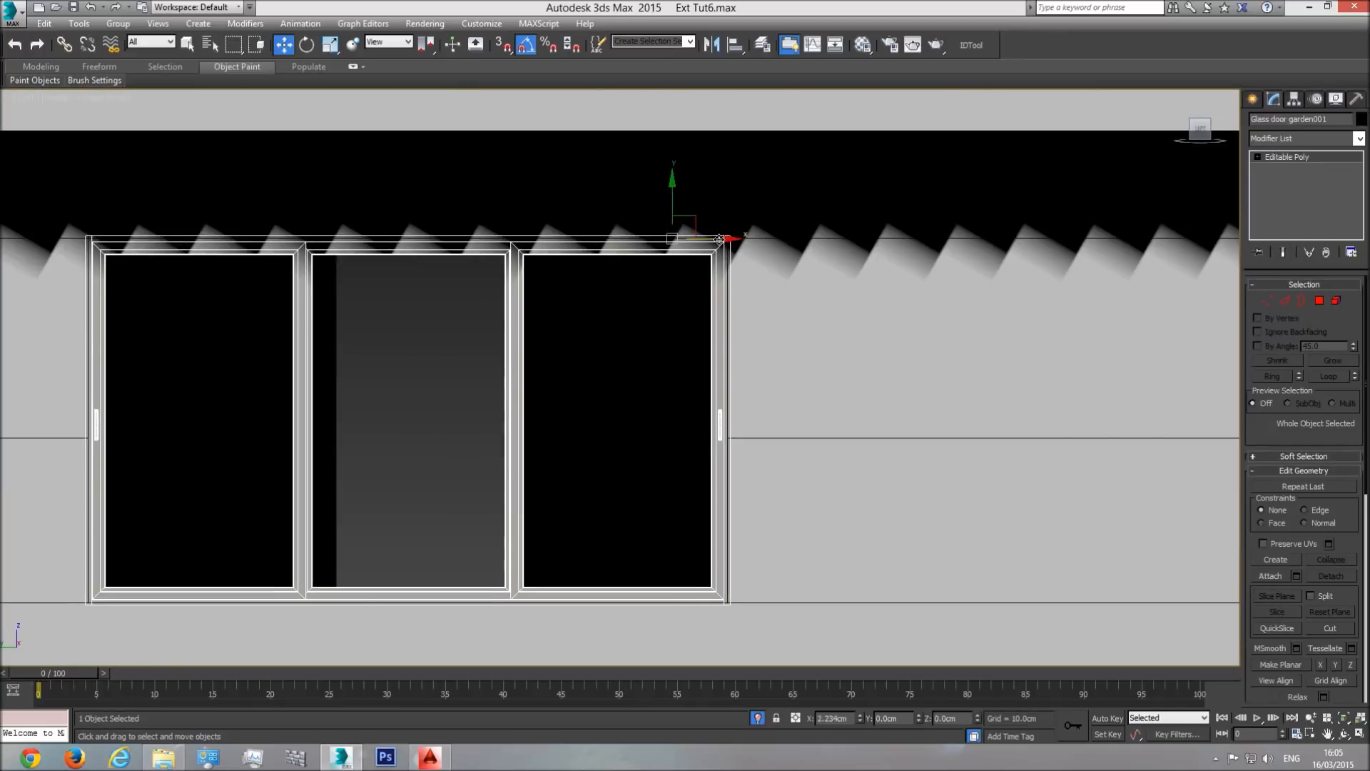
- Return to the perspective view, frame the building and set the display to Shaded
scroll(827, 363, "down", 3)
key("p")
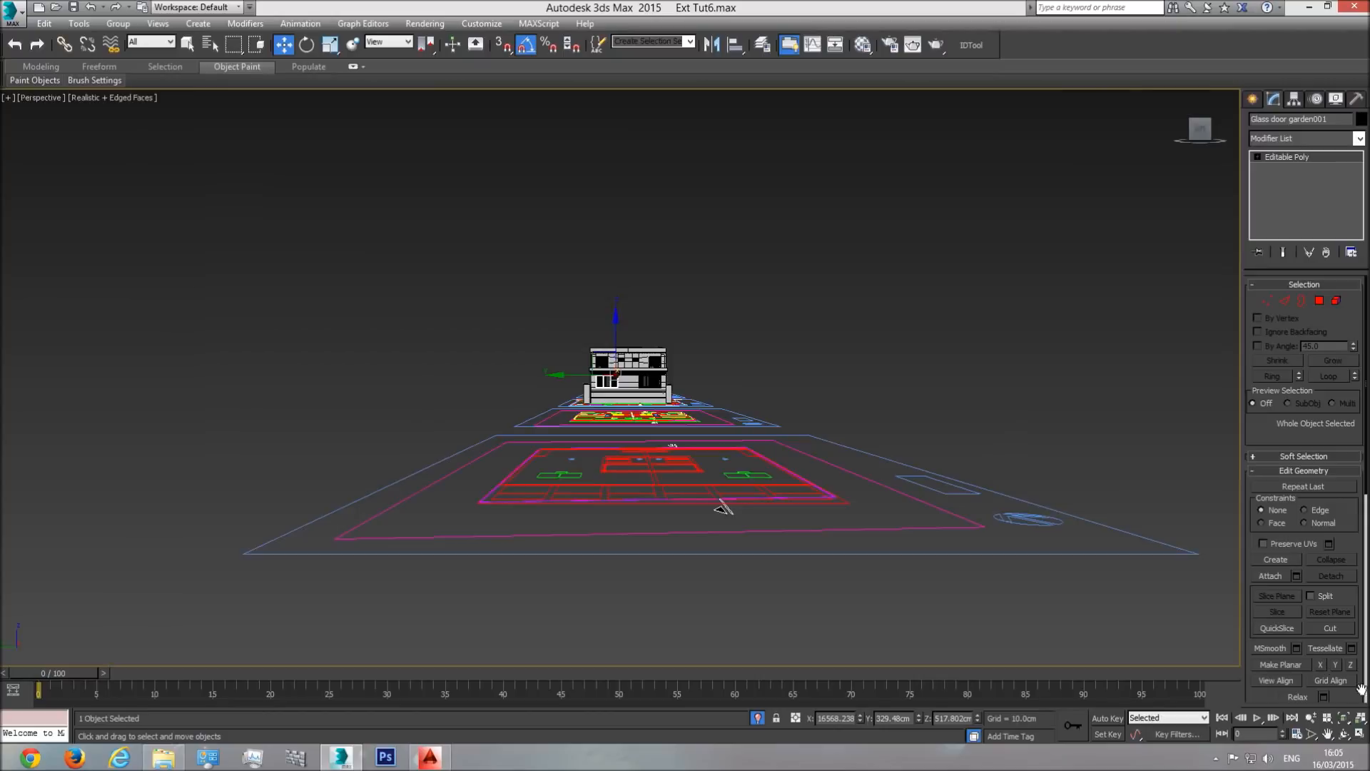
key("z")
middle_click_drag(937, 530, 209, 113, "alt")
left_click(112, 99)
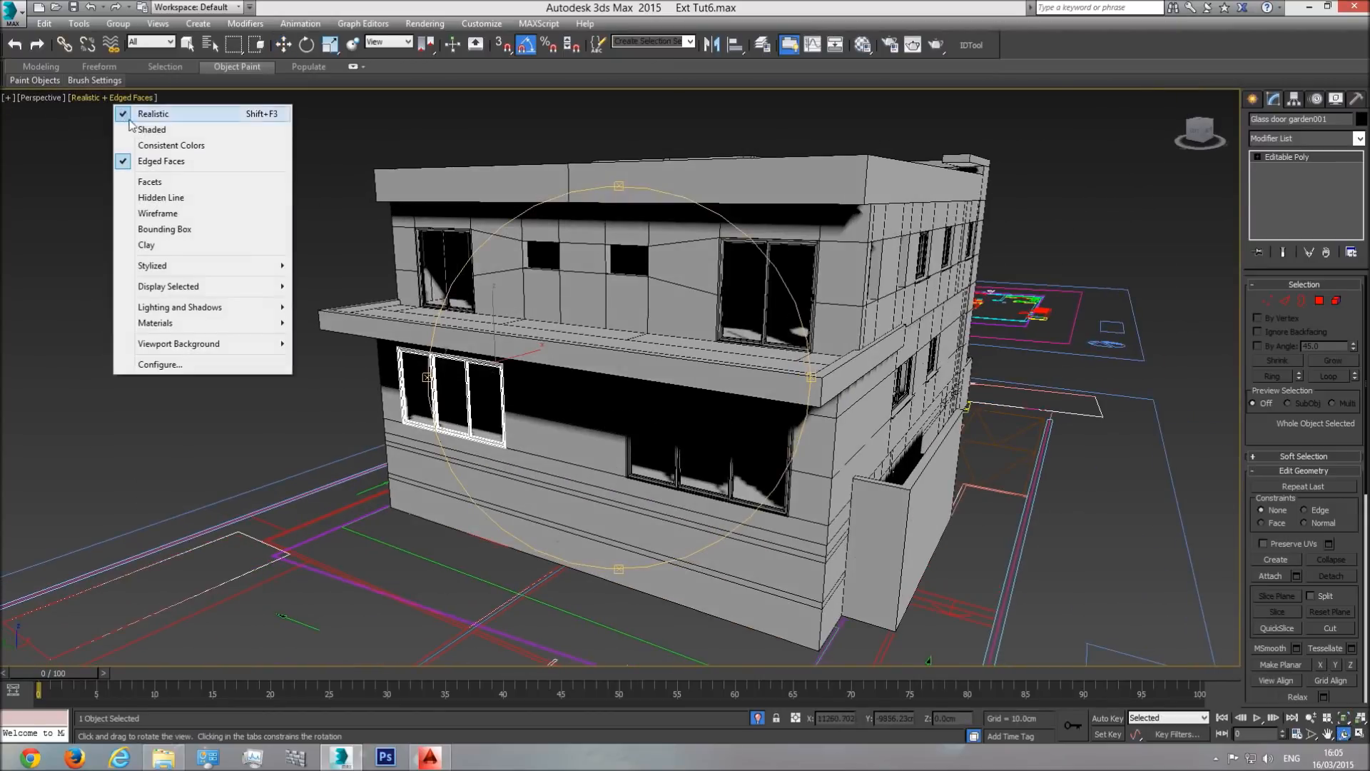
left_click(133, 129)
- Unhide all hidden objects of the building
left_click_drag(738, 433, 757, 413)
left_click_drag(556, 337, 939, 352)
left_click_drag(791, 392, 728, 400)
scroll(521, 399, "down", 4)
right_click(737, 350)
right_click(738, 351)
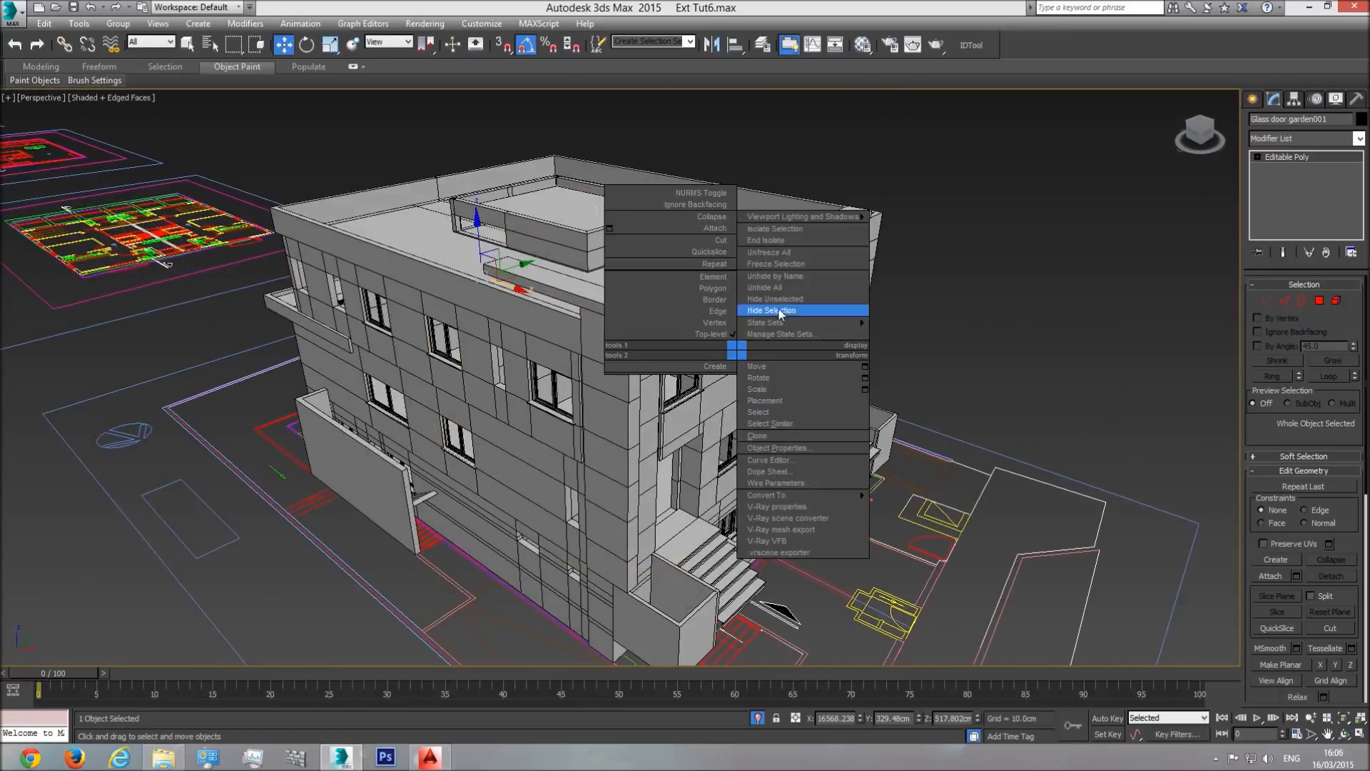
left_click(783, 286)
- Examine the complete building from several sides, checking the fitted windows and glass doors in the facades
left_click(1345, 733)
left_click_drag(721, 386, 491, 352)
scroll(688, 365, "up", 3)
scroll(674, 393, "up", 3)
scroll(584, 404, "down", 4)
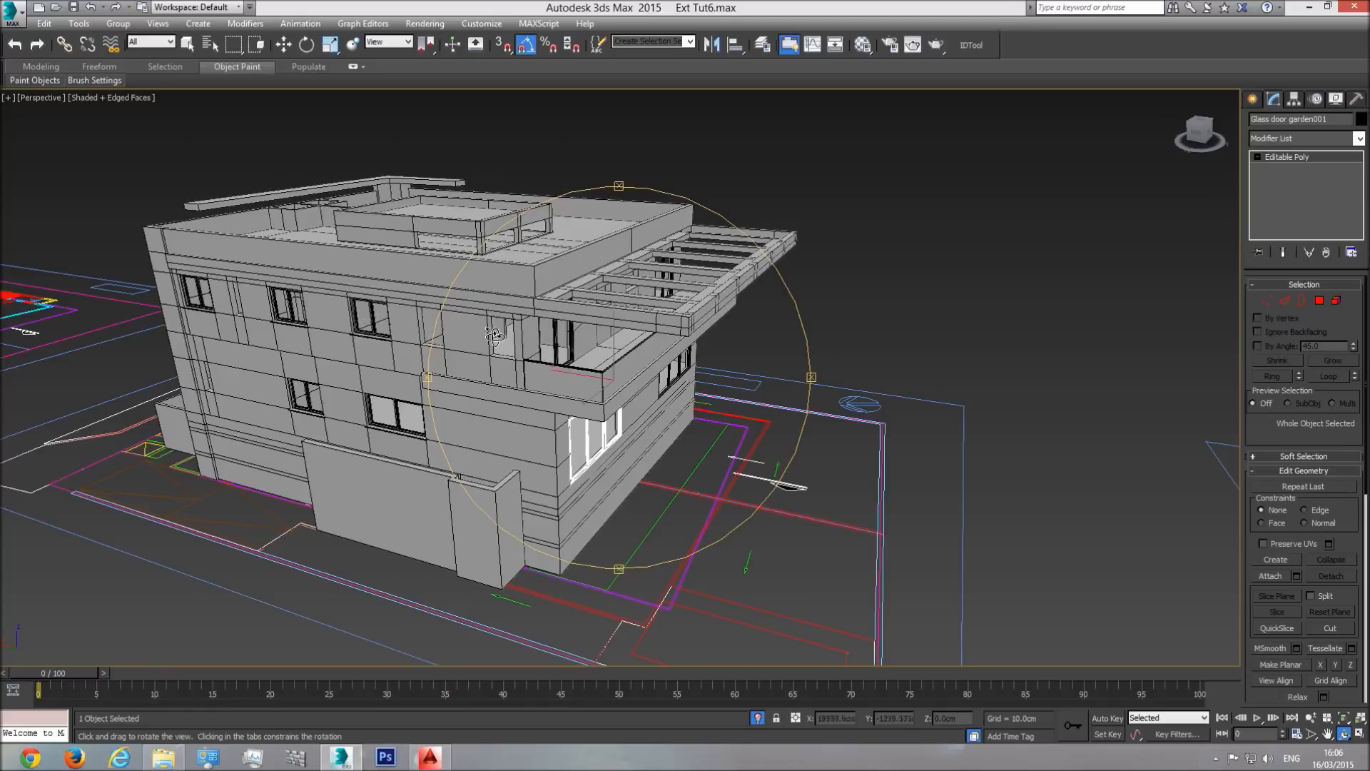
left_click_drag(494, 336, 528, 359)
scroll(528, 360, "up", 3)
left_click_drag(659, 359, 615, 352)
left_click_drag(566, 398, 666, 389)
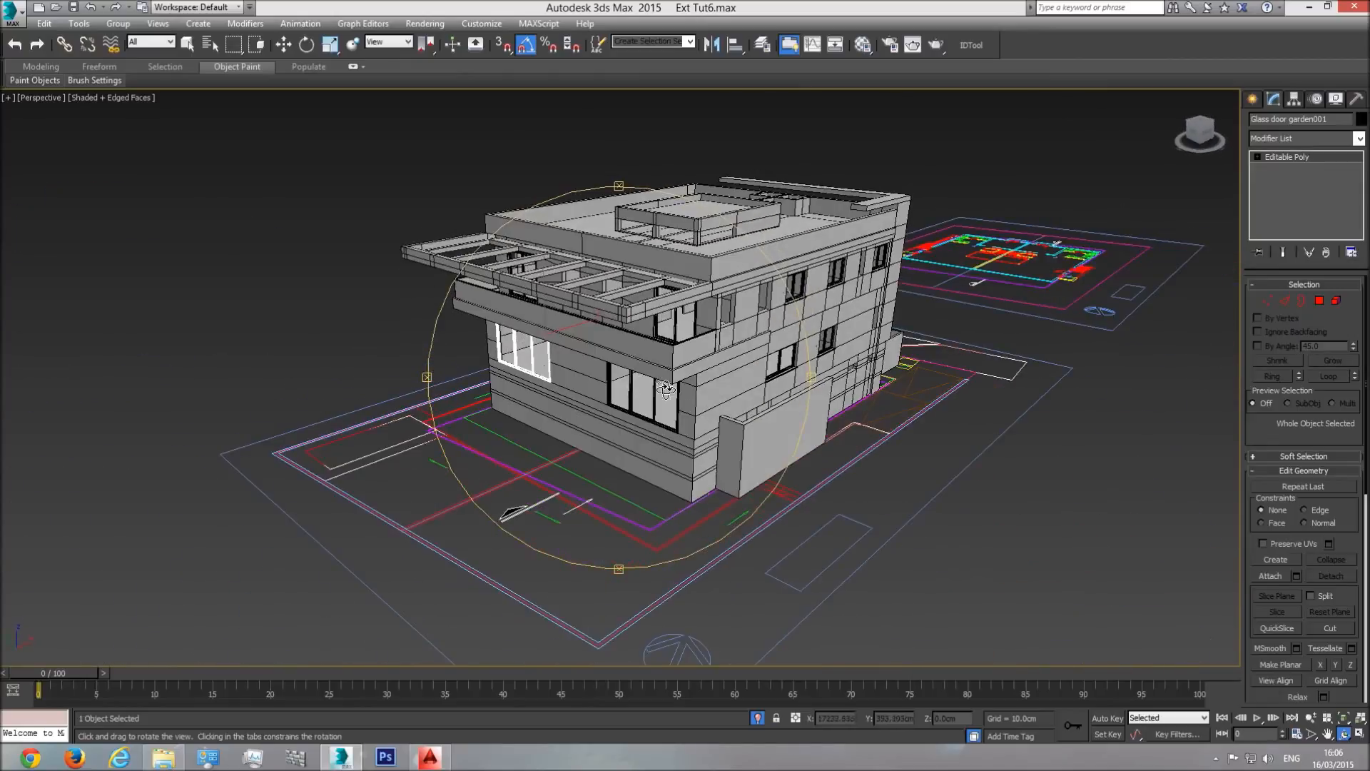
middle_click_drag(724, 377, 673, 376)
scroll(662, 411, "up", 3)
scroll(673, 376, "down", 2)
left_click_drag(651, 389, 668, 393)
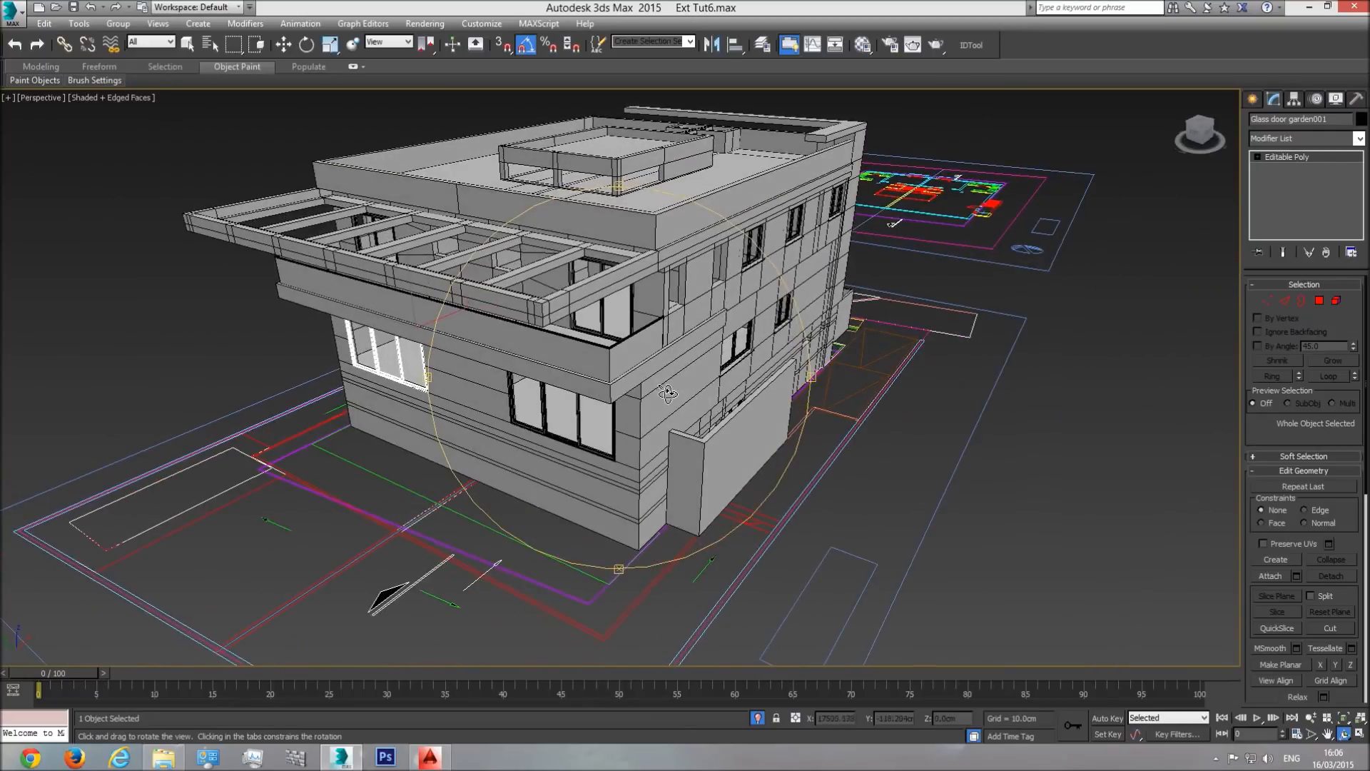